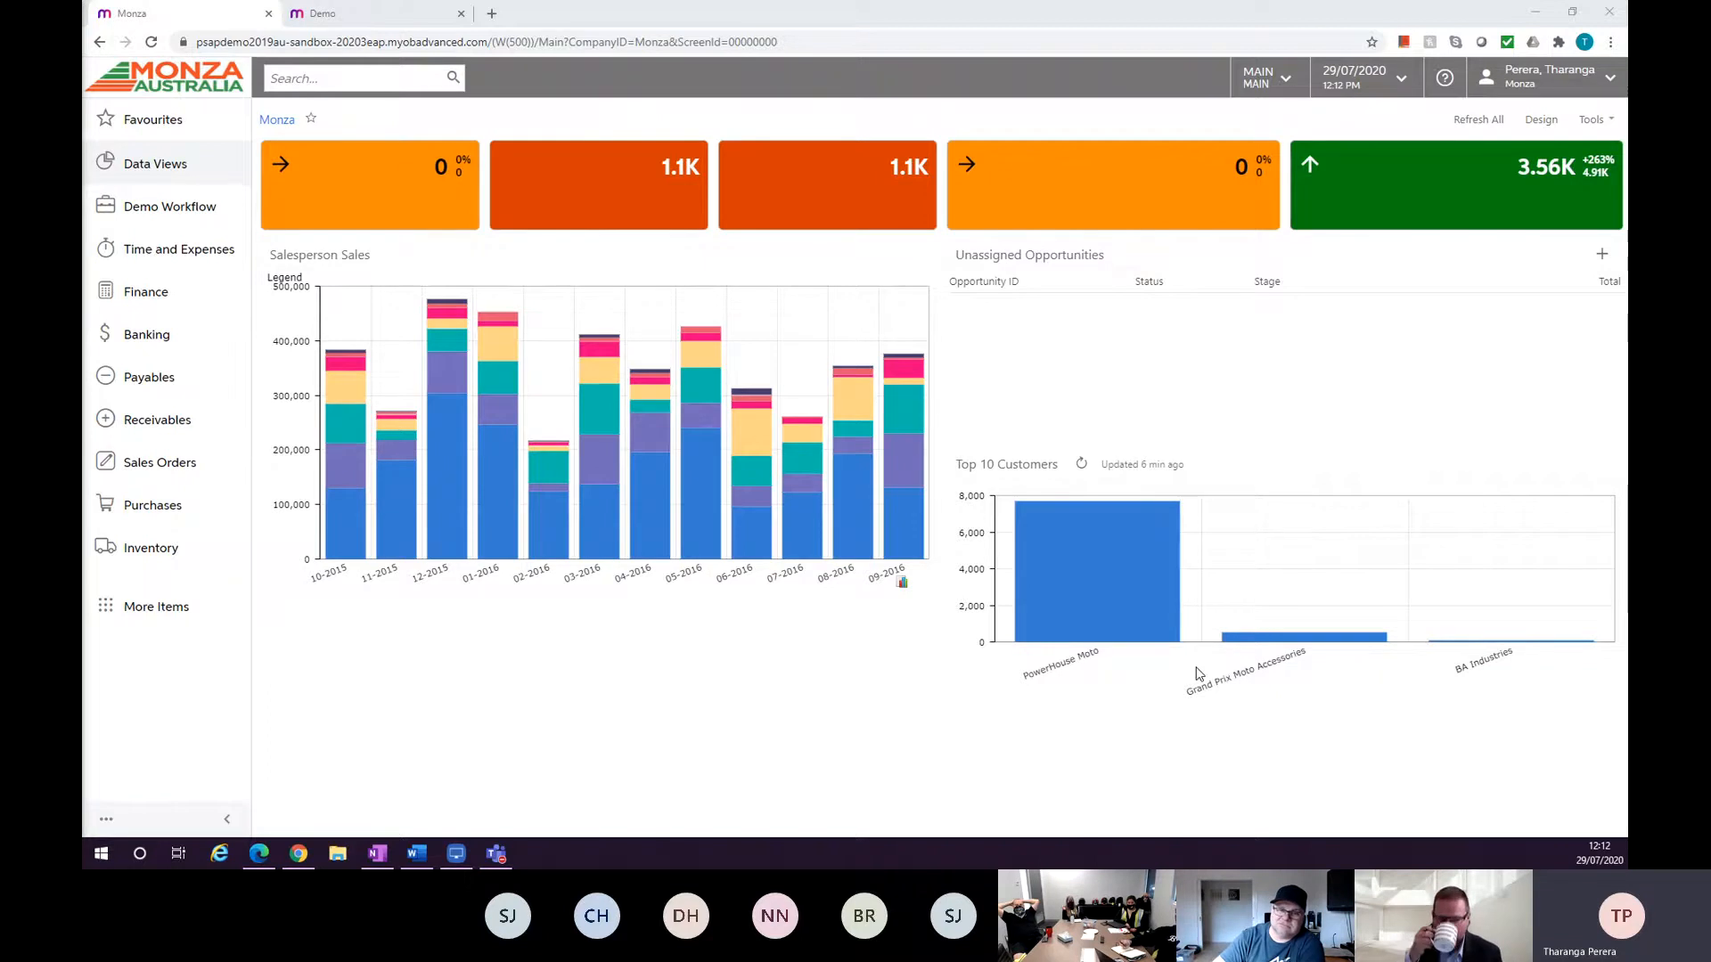
Open the Data Views workspace and close it again.
left_click(167, 169)
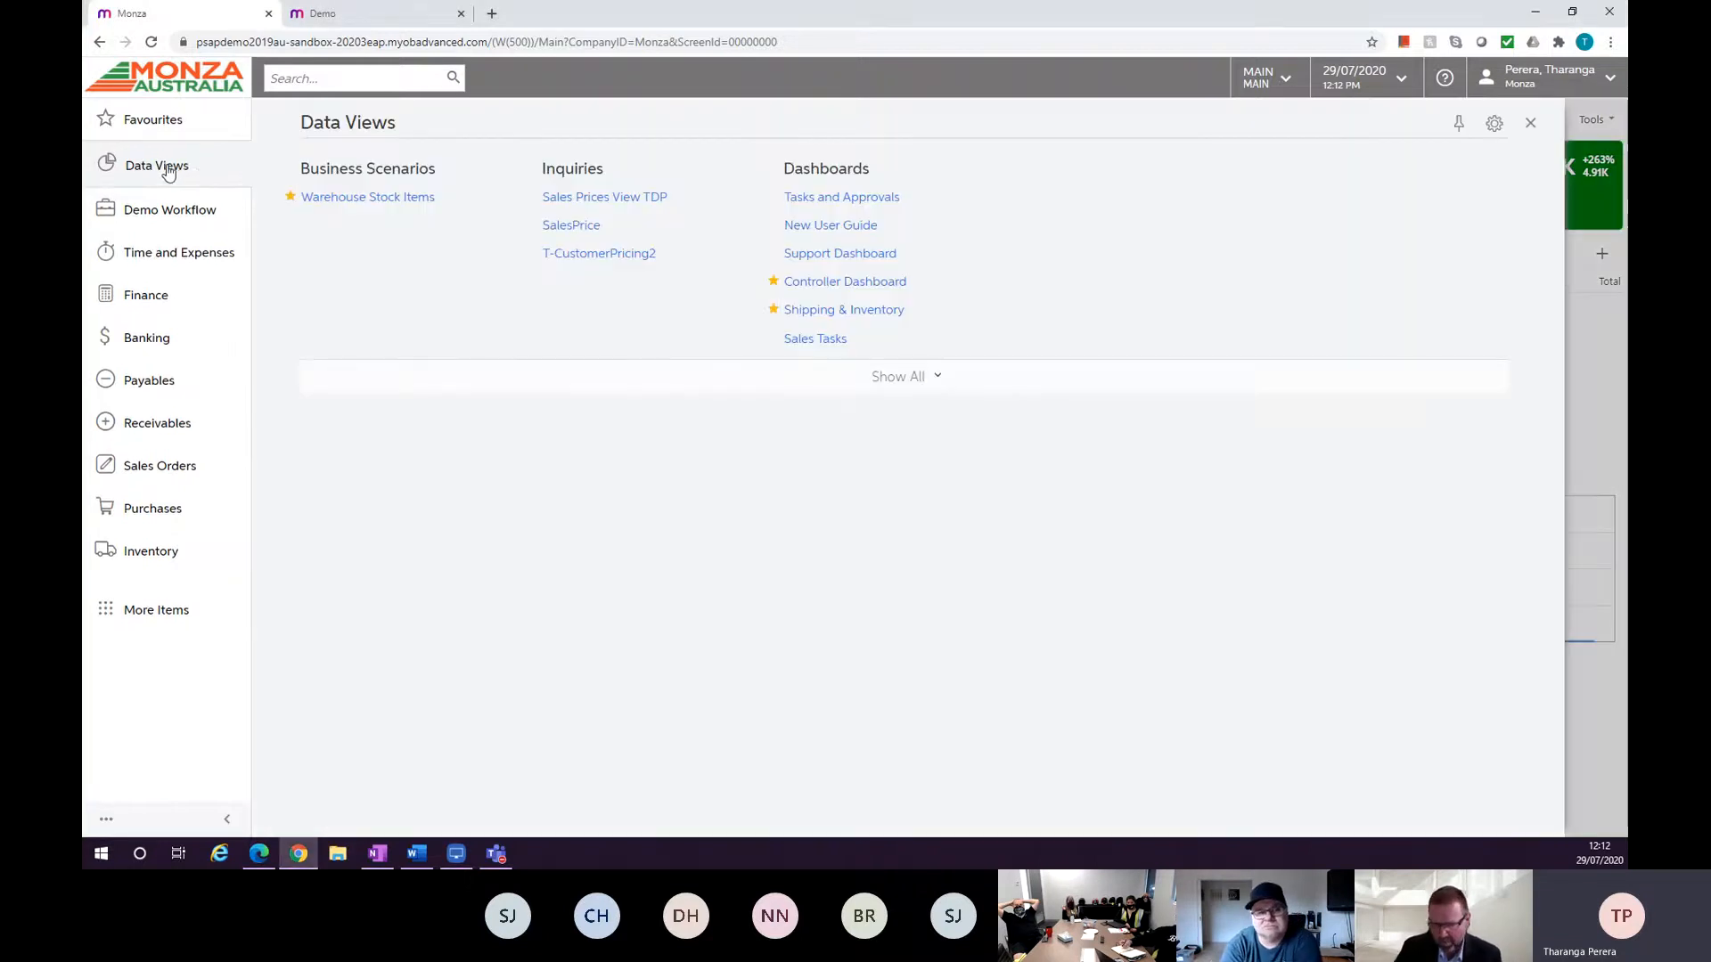
left_click(1530, 123)
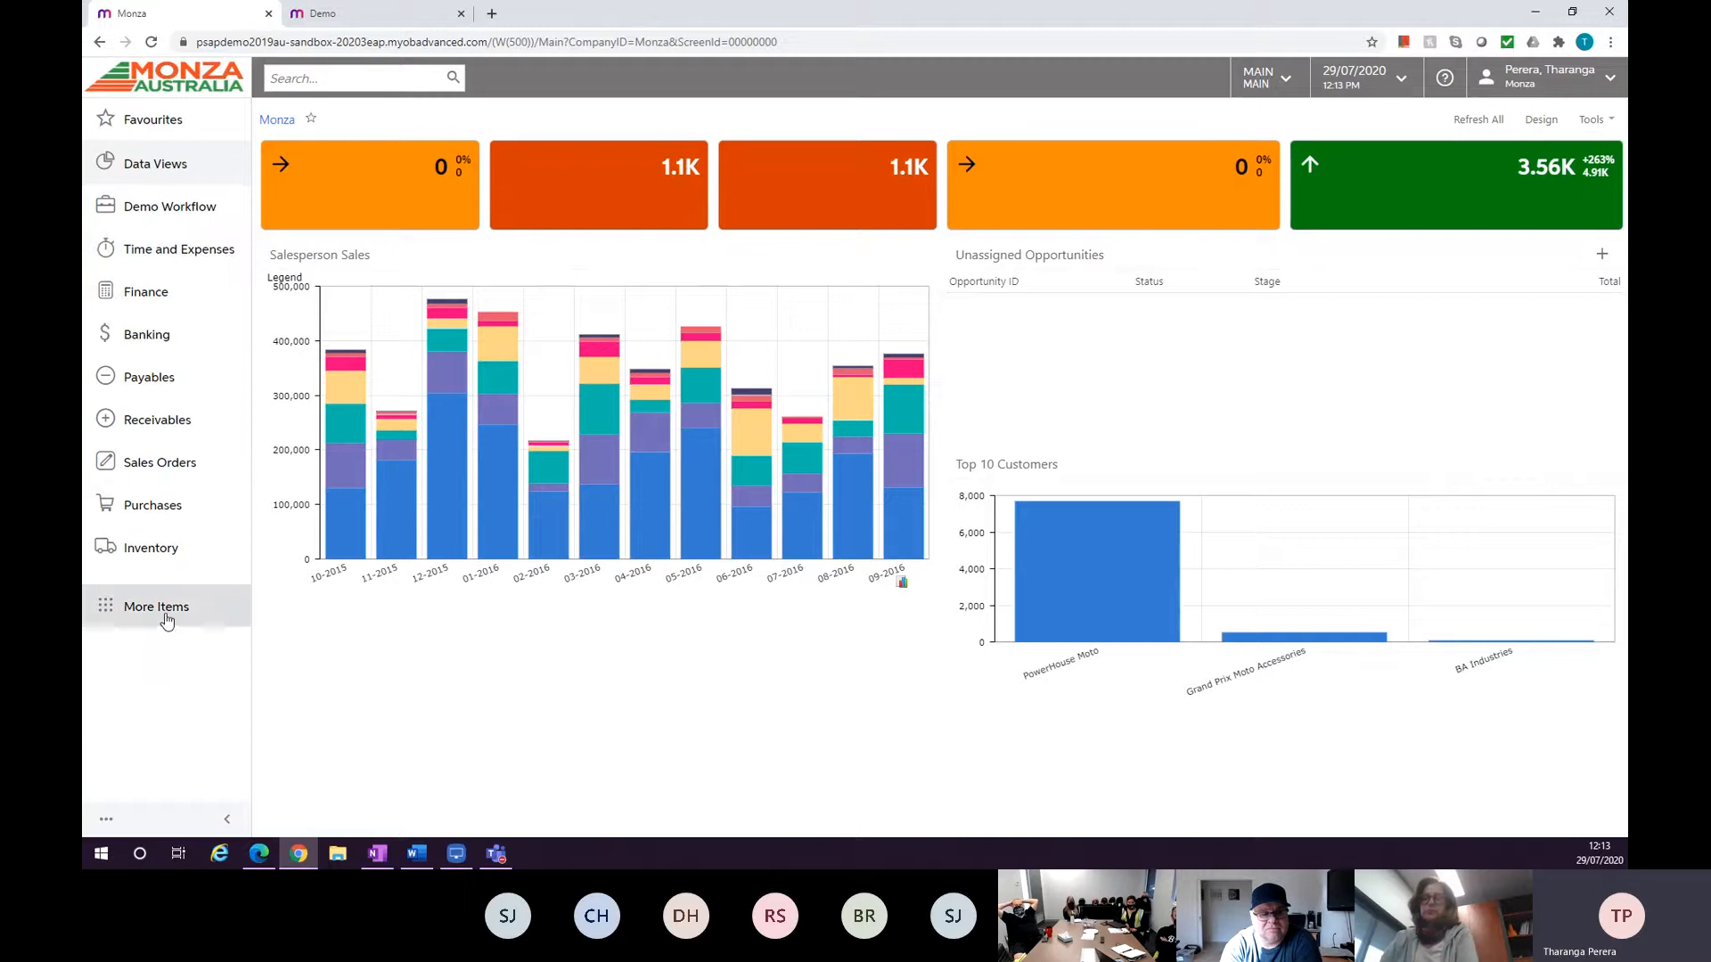
Browse the Finance and Inventory workspaces, expanding and collapsing their full item lists.
left_click(162, 305)
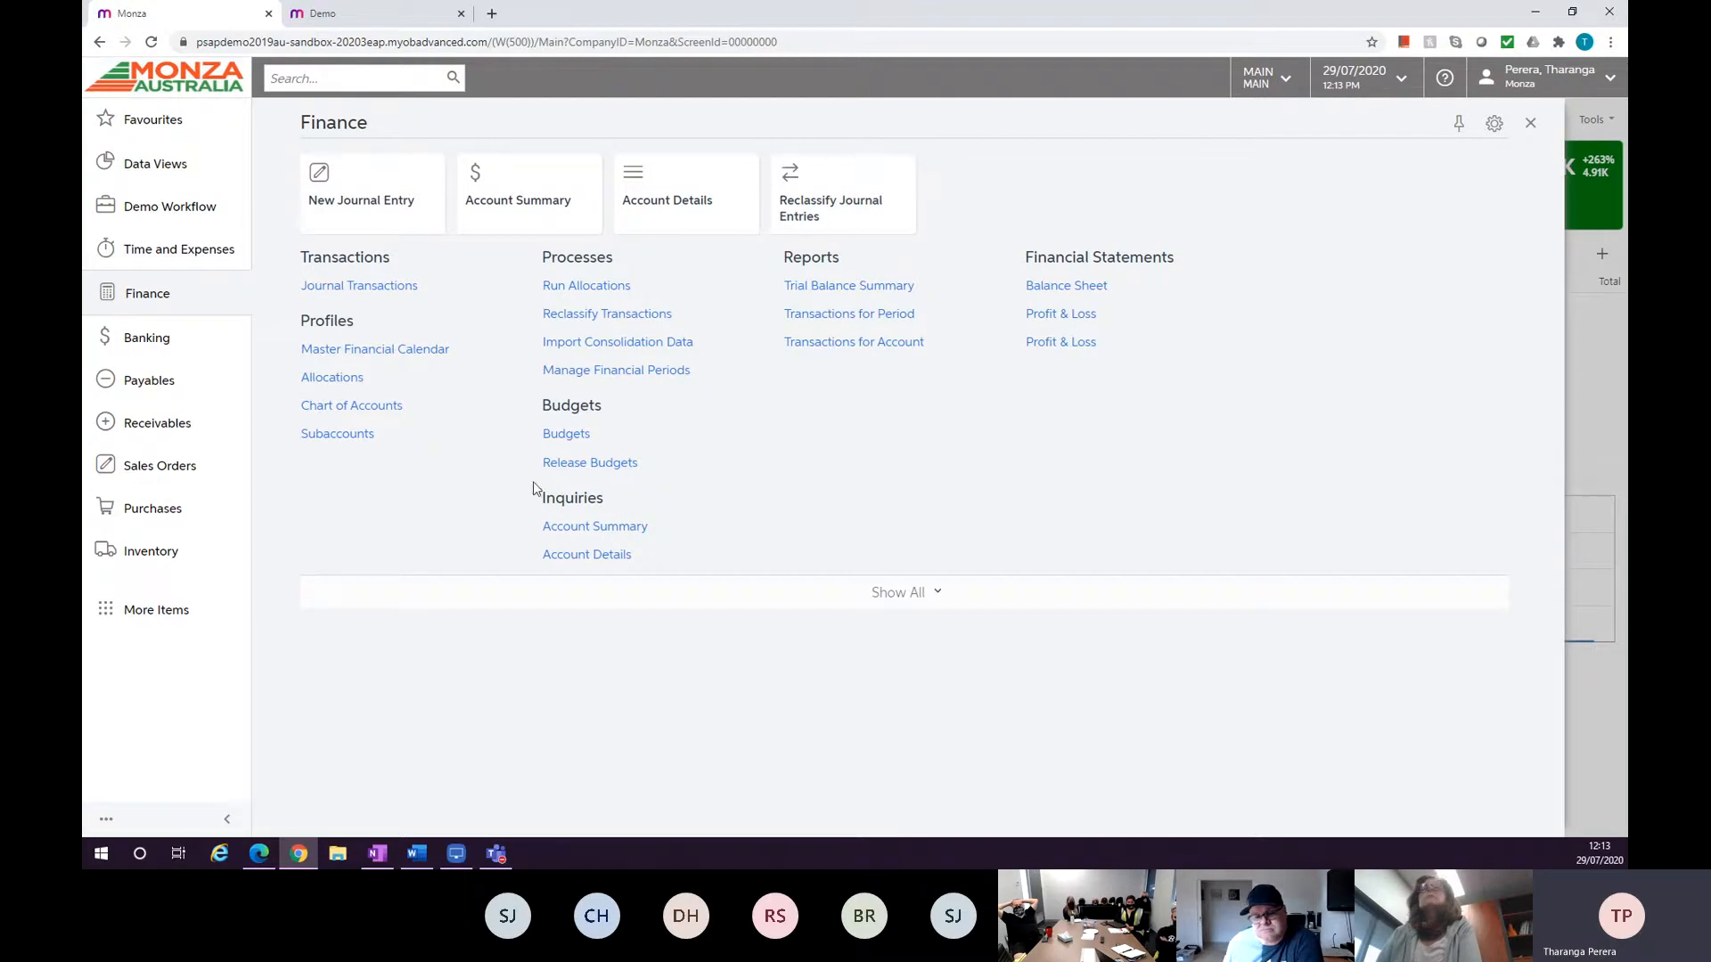
left_click(914, 595)
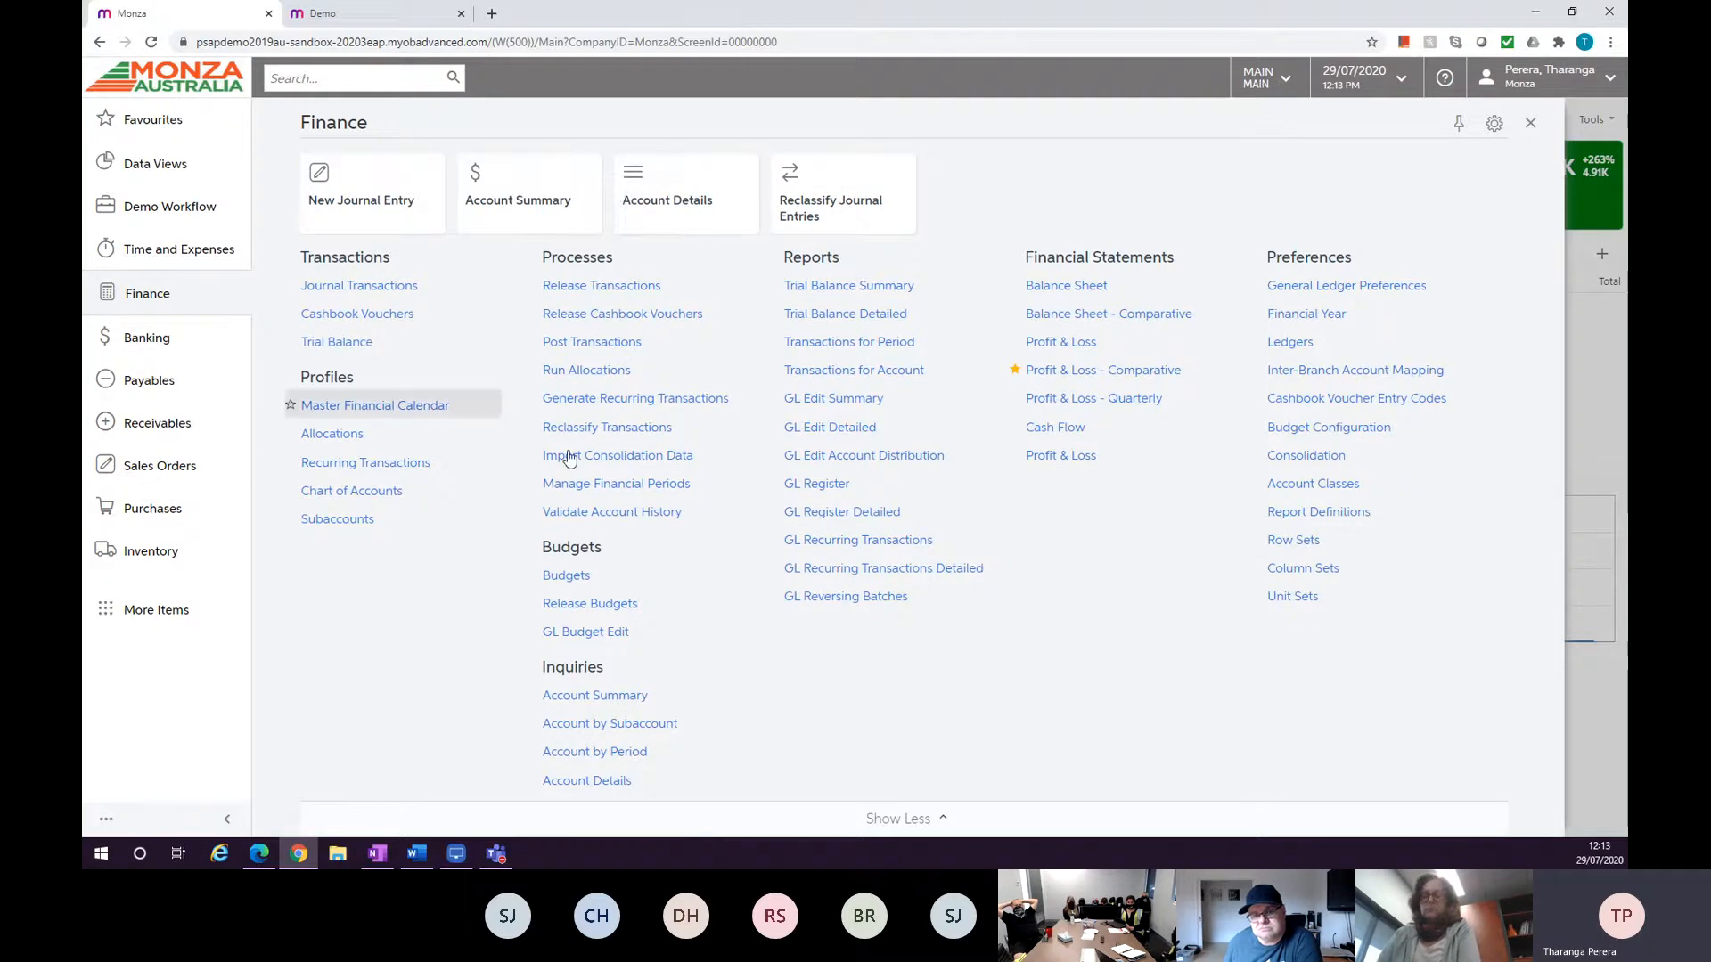
left_click(923, 818)
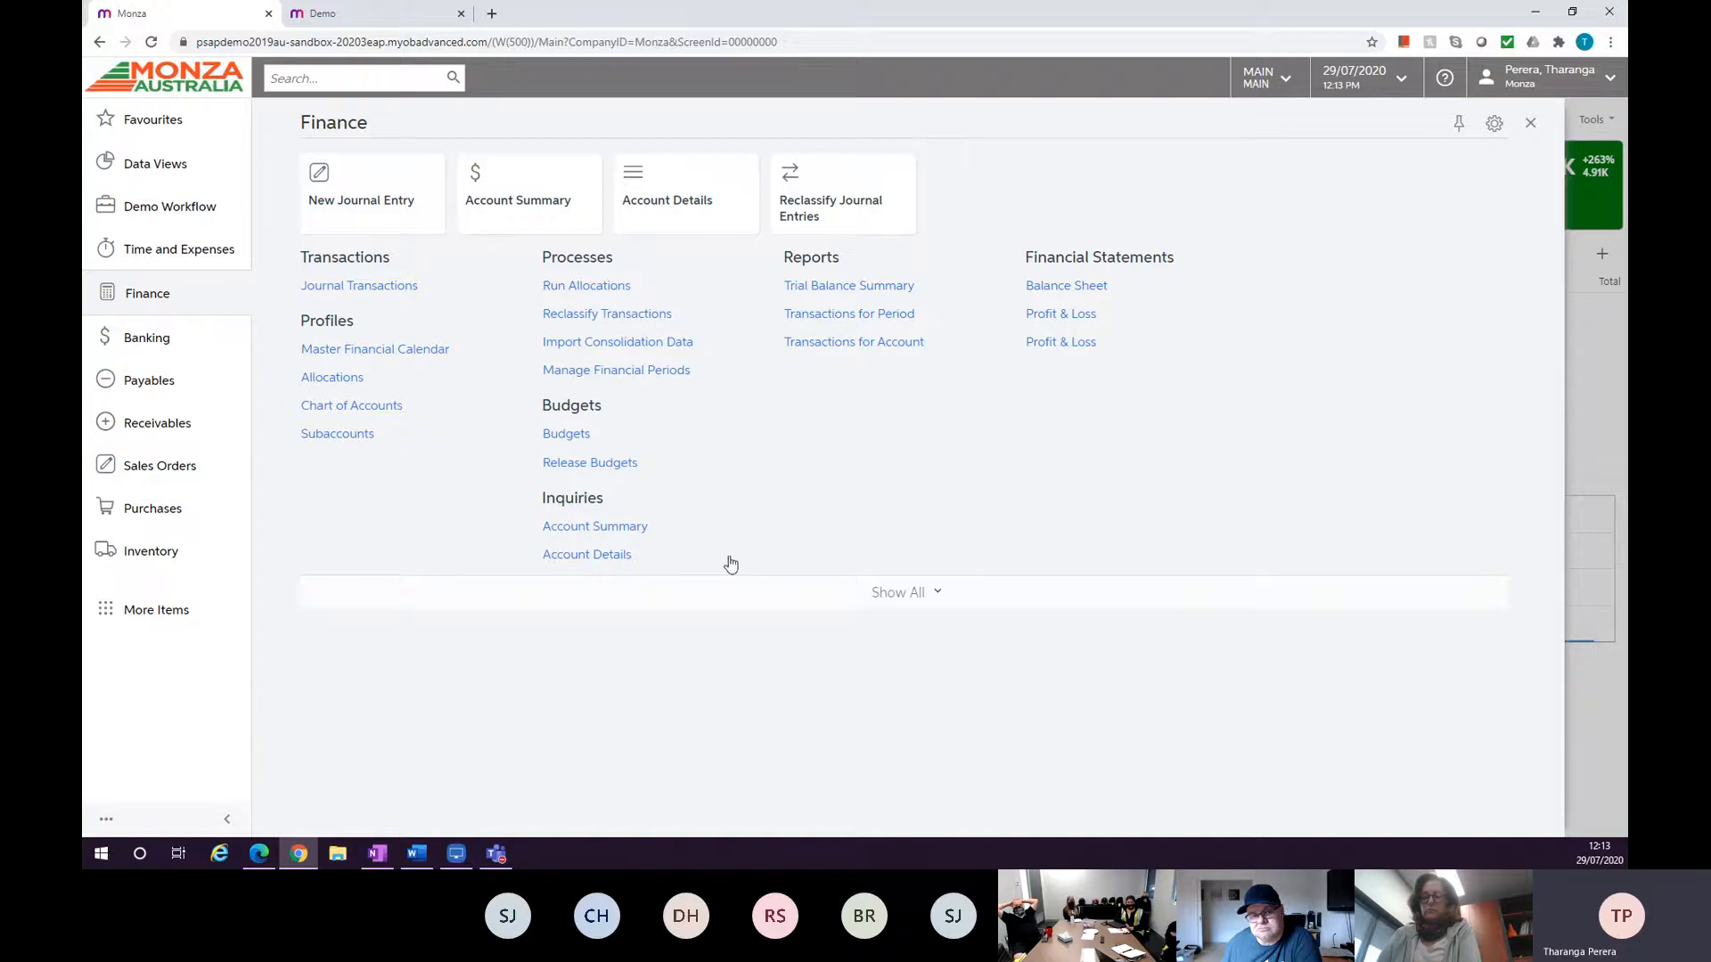
left_click(879, 591)
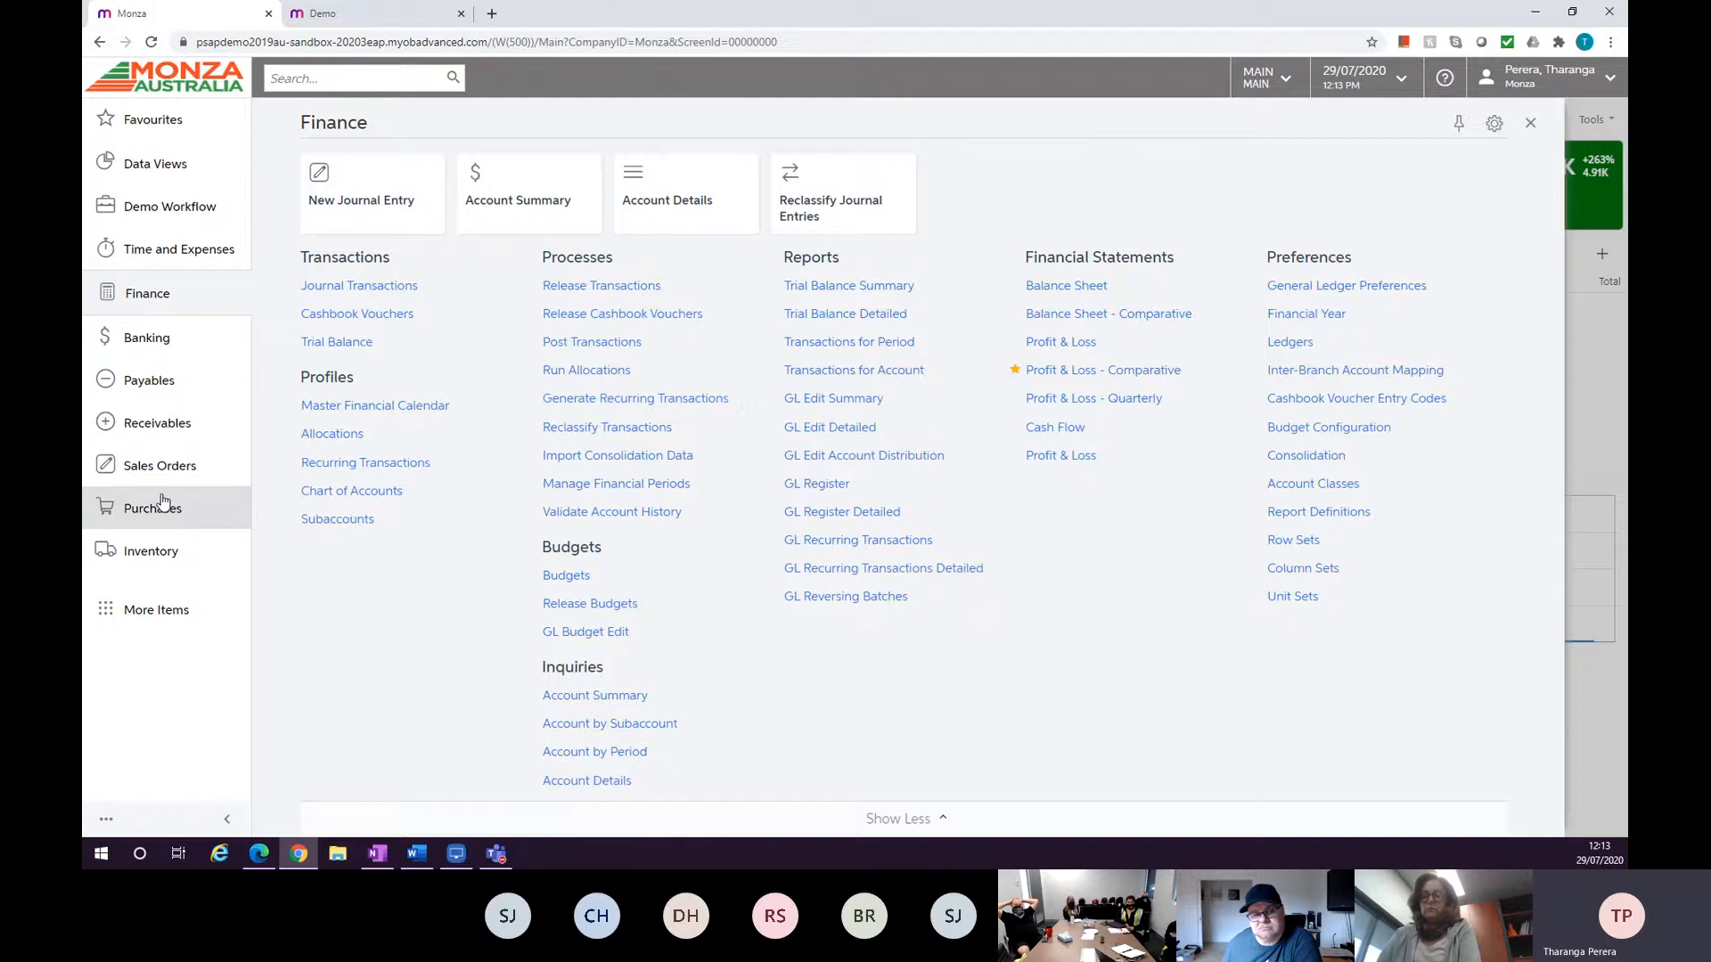
left_click(161, 554)
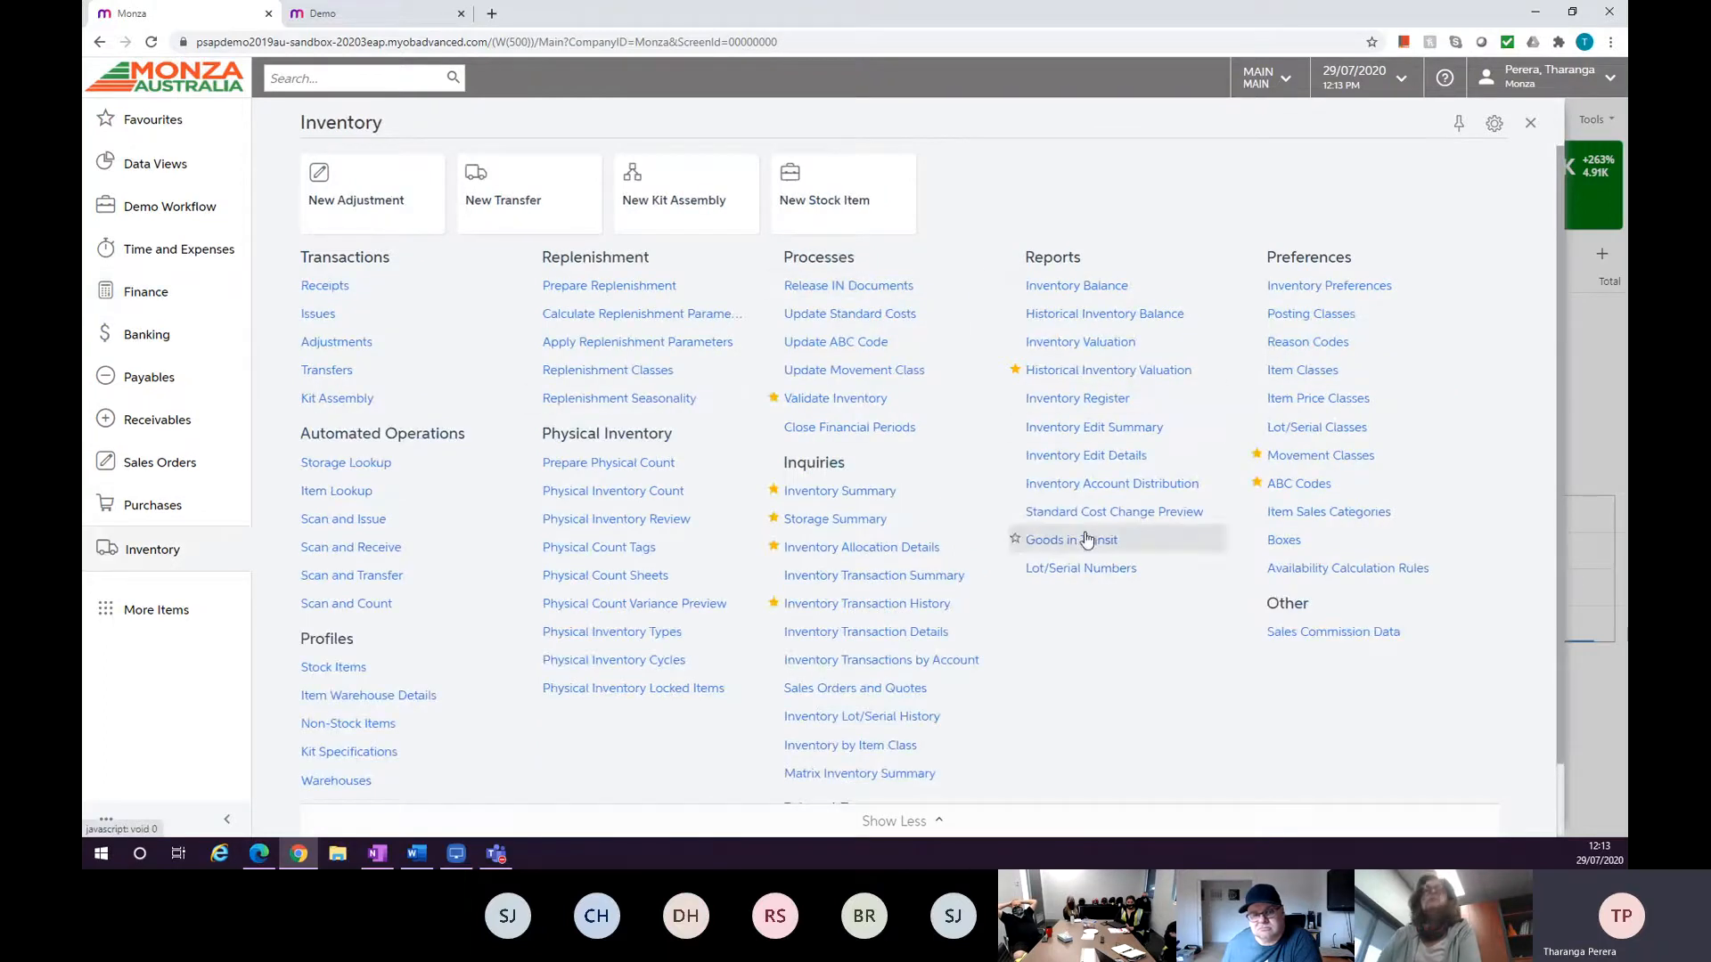
left_click(882, 820)
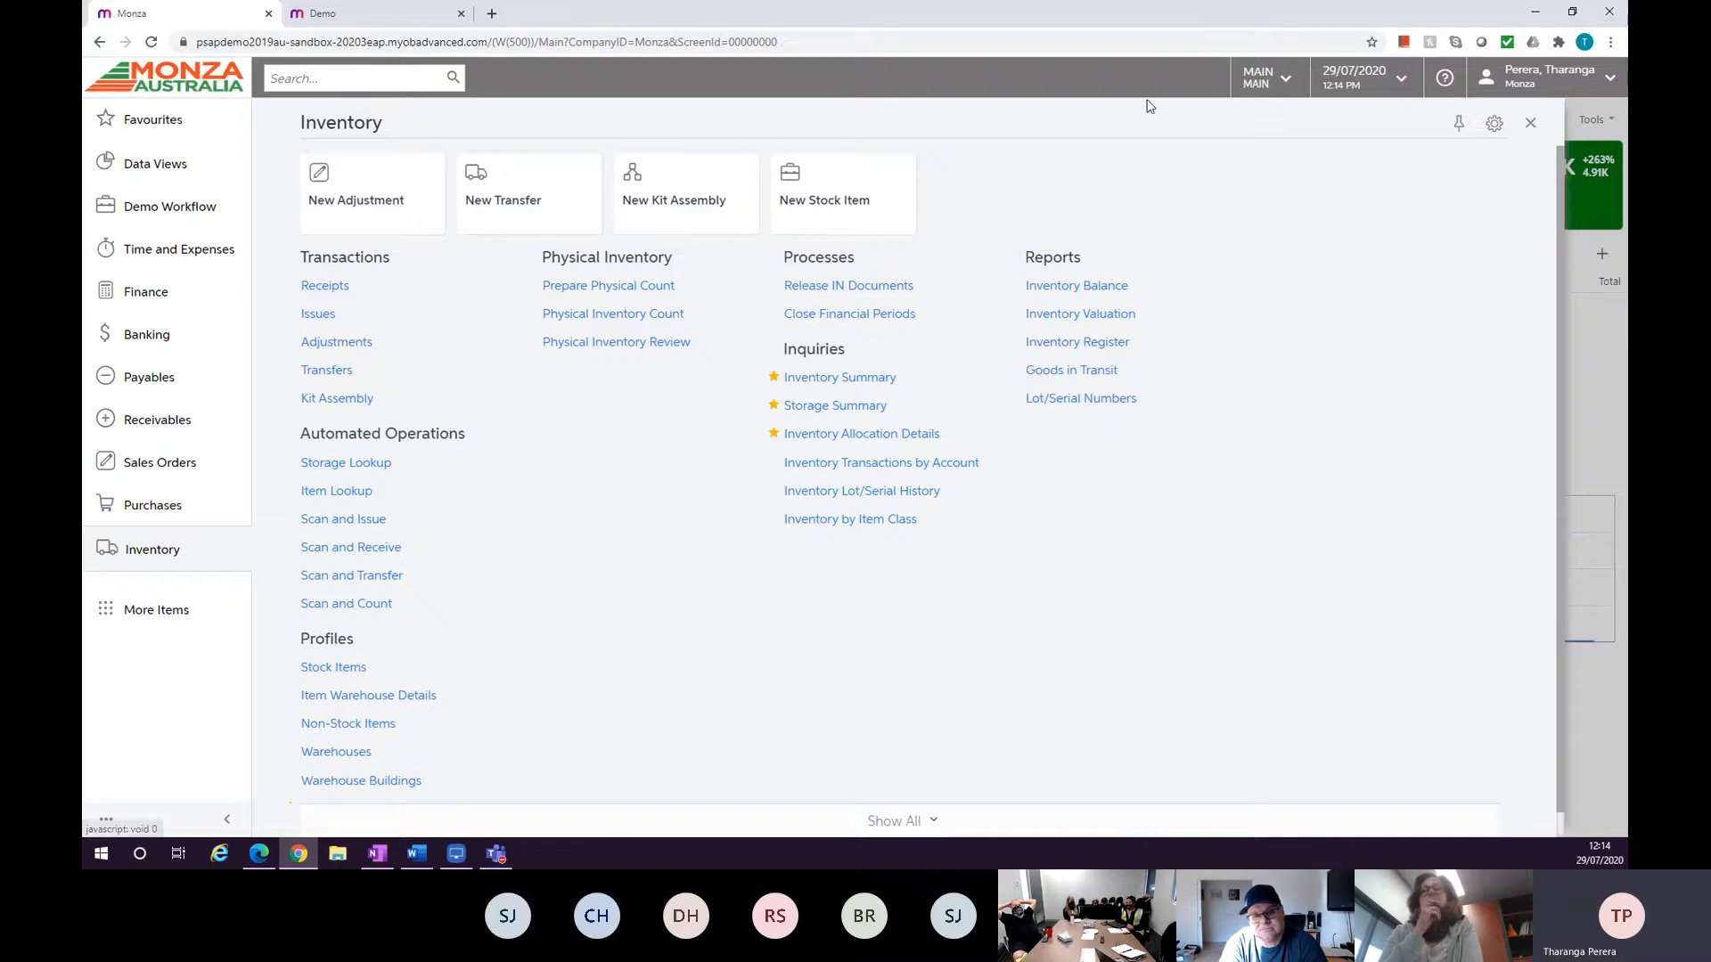
Restore, move and resize the browser window, then maximize it again.
double_click(1060, 24)
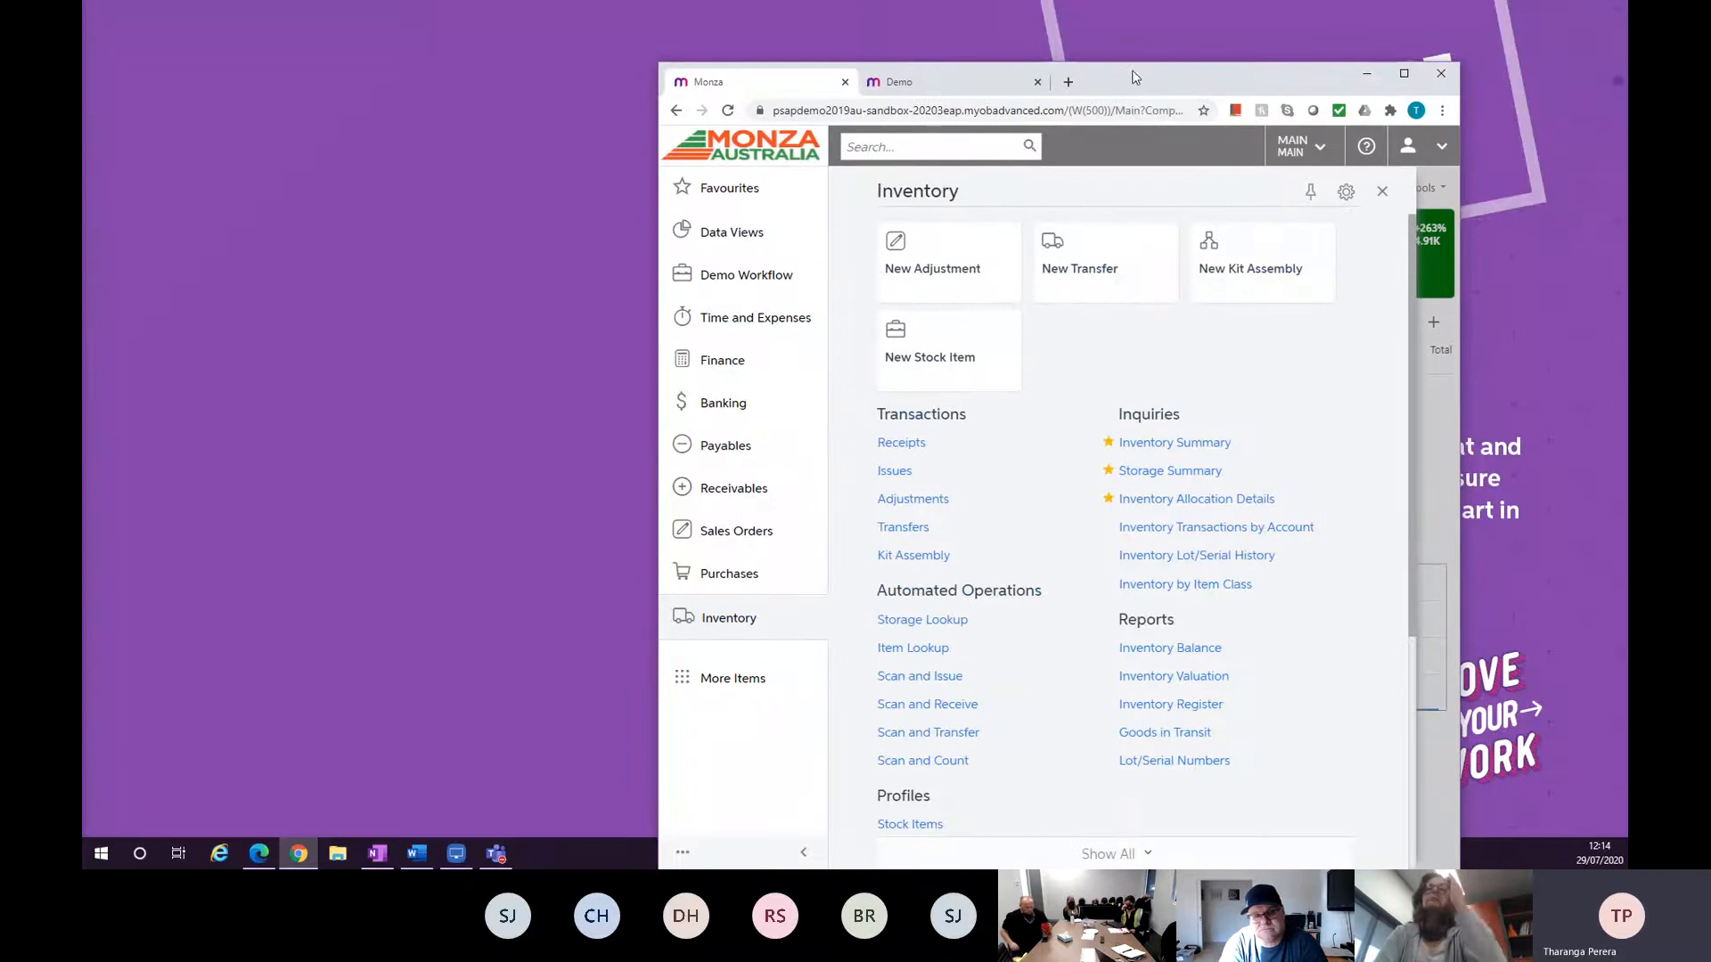
left_click_drag(1172, 90, 1076, 58)
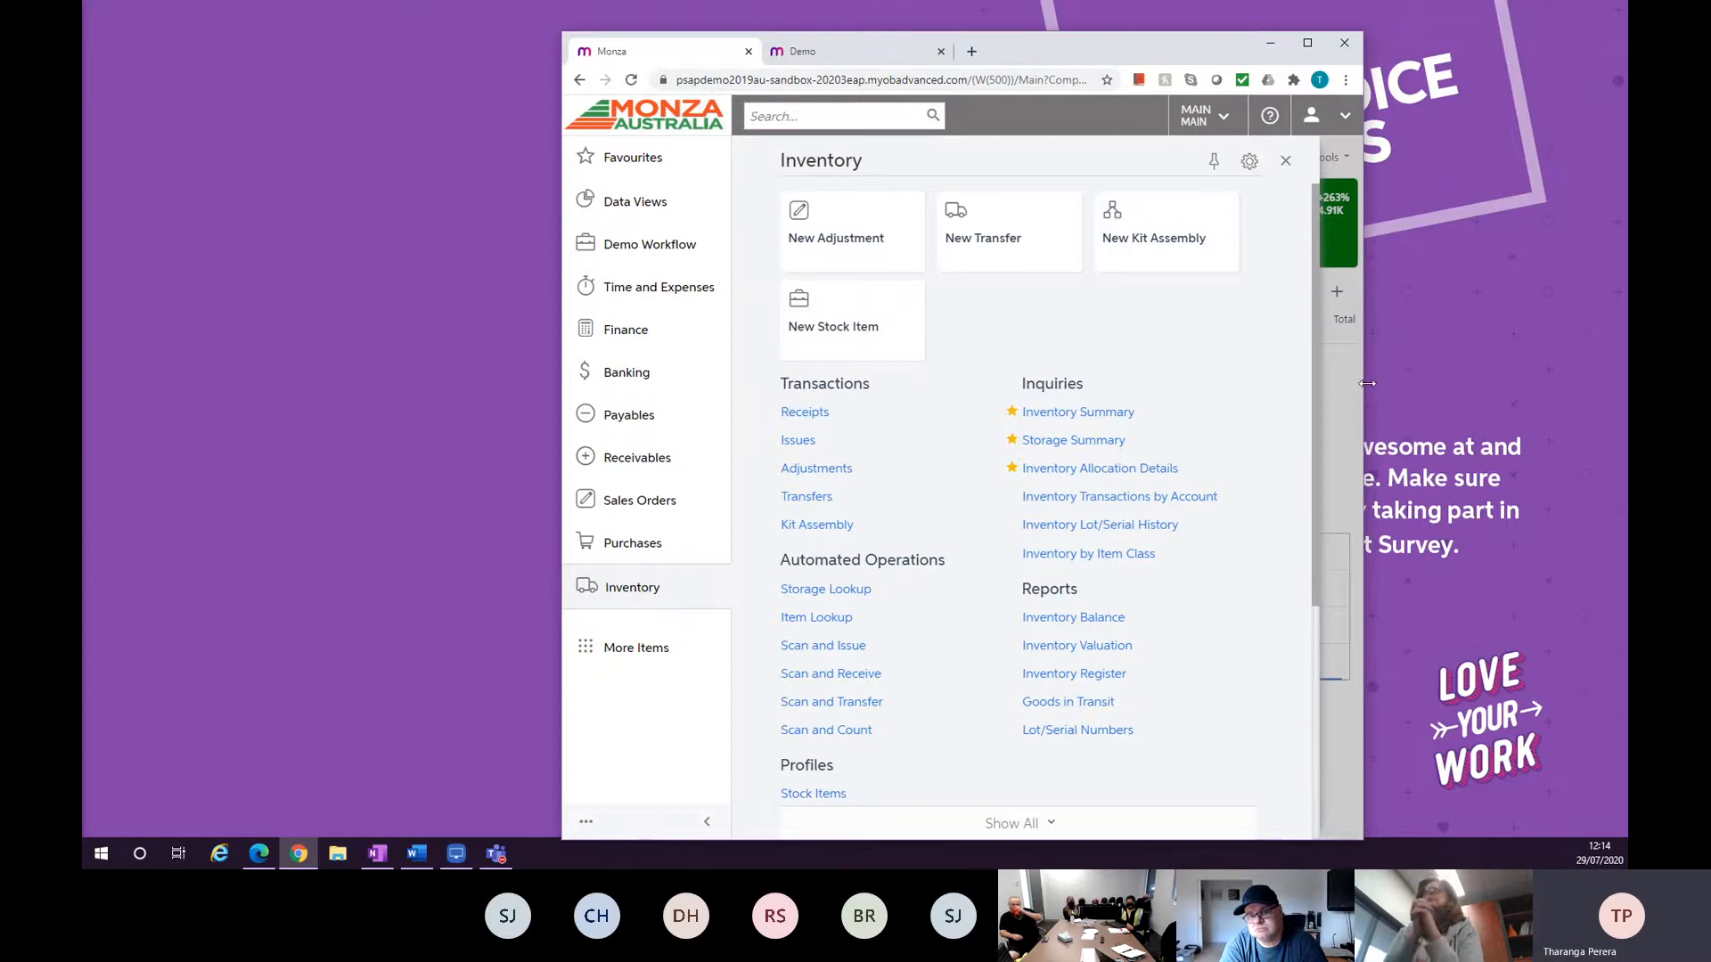
left_click_drag(1362, 370, 1001, 306)
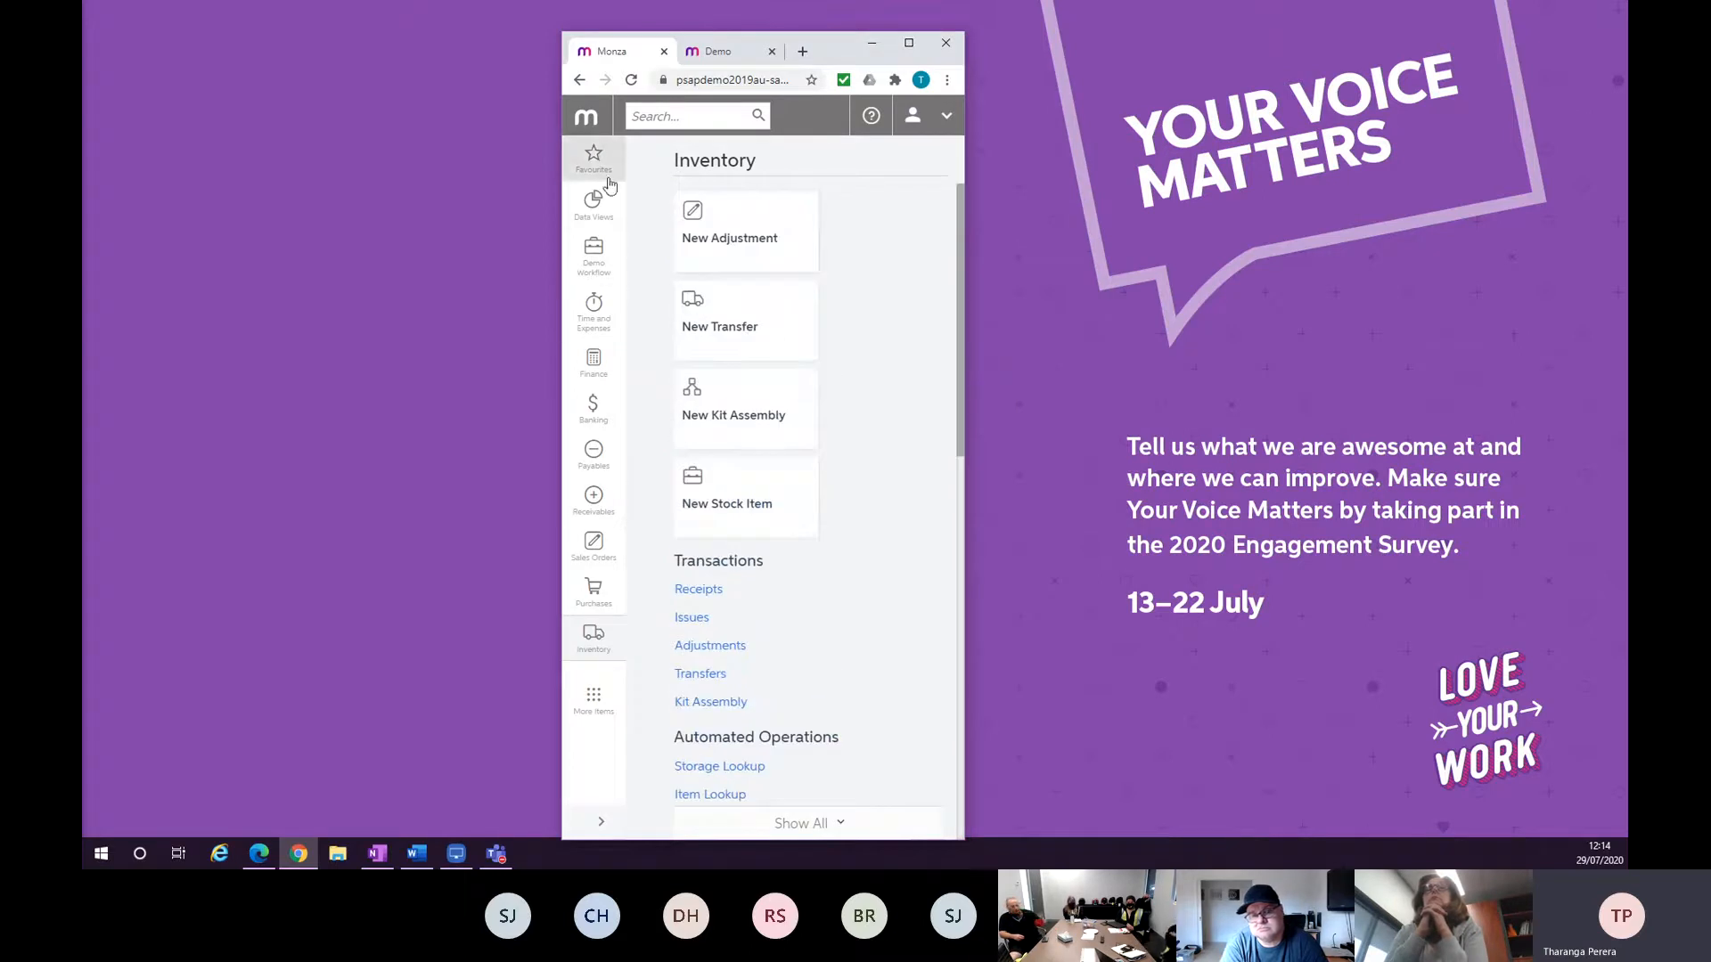
left_click_drag(964, 511, 1488, 546)
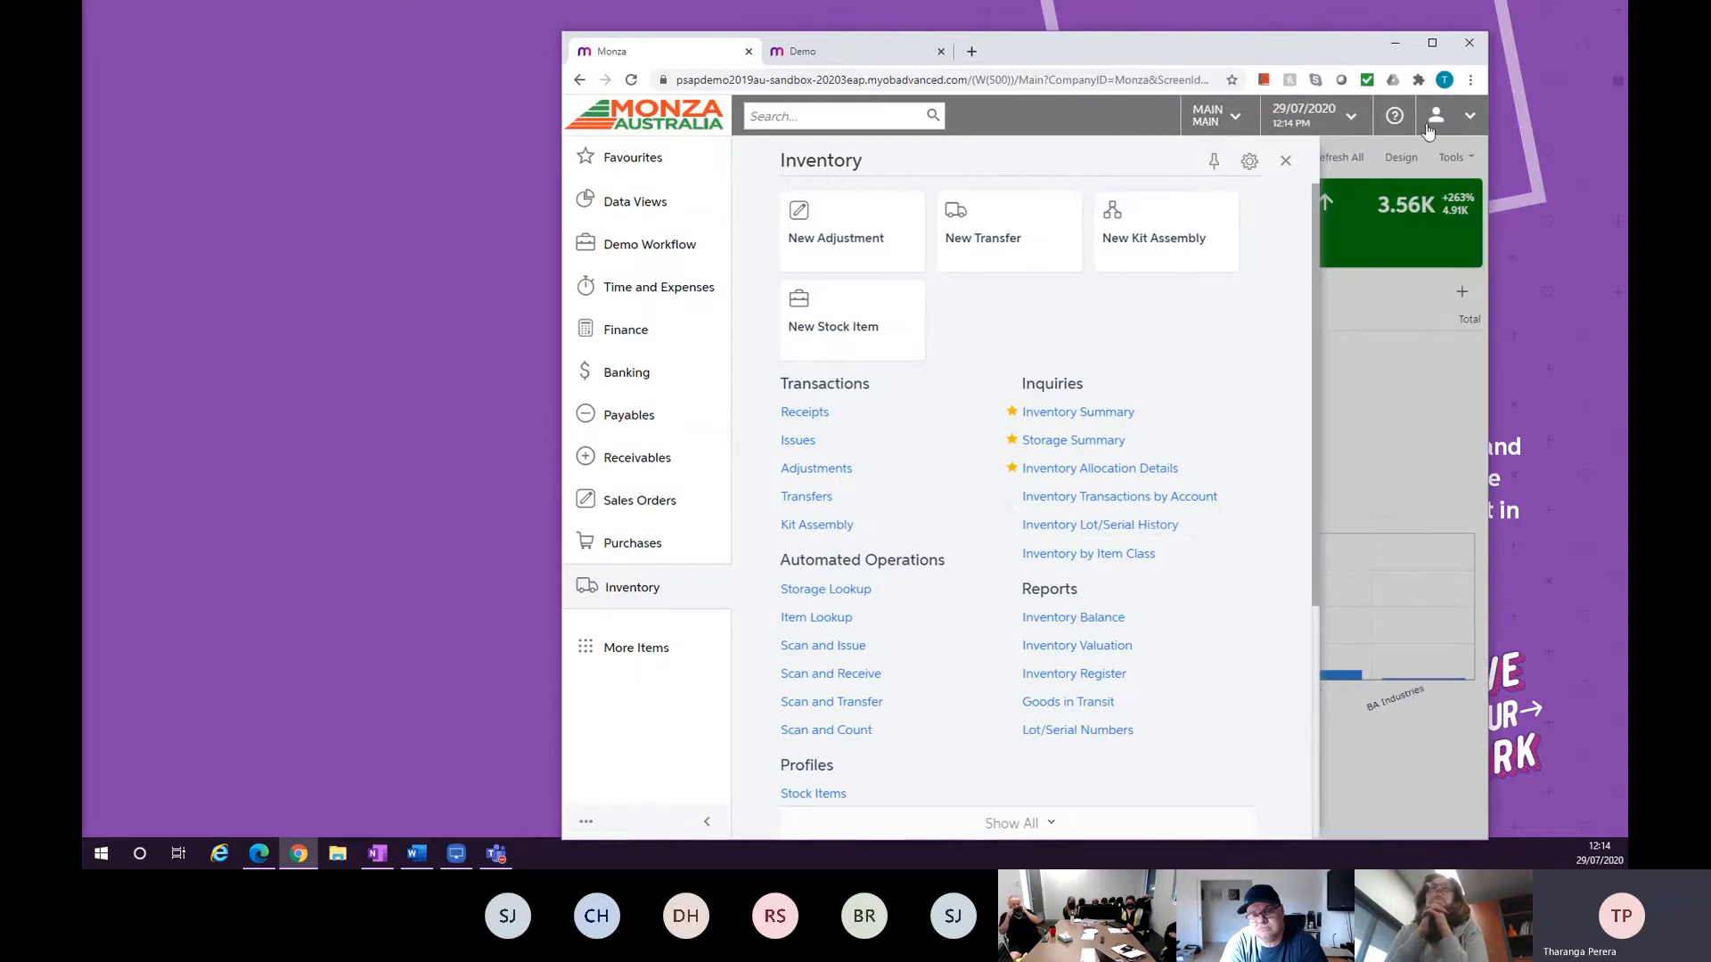
left_click(1430, 43)
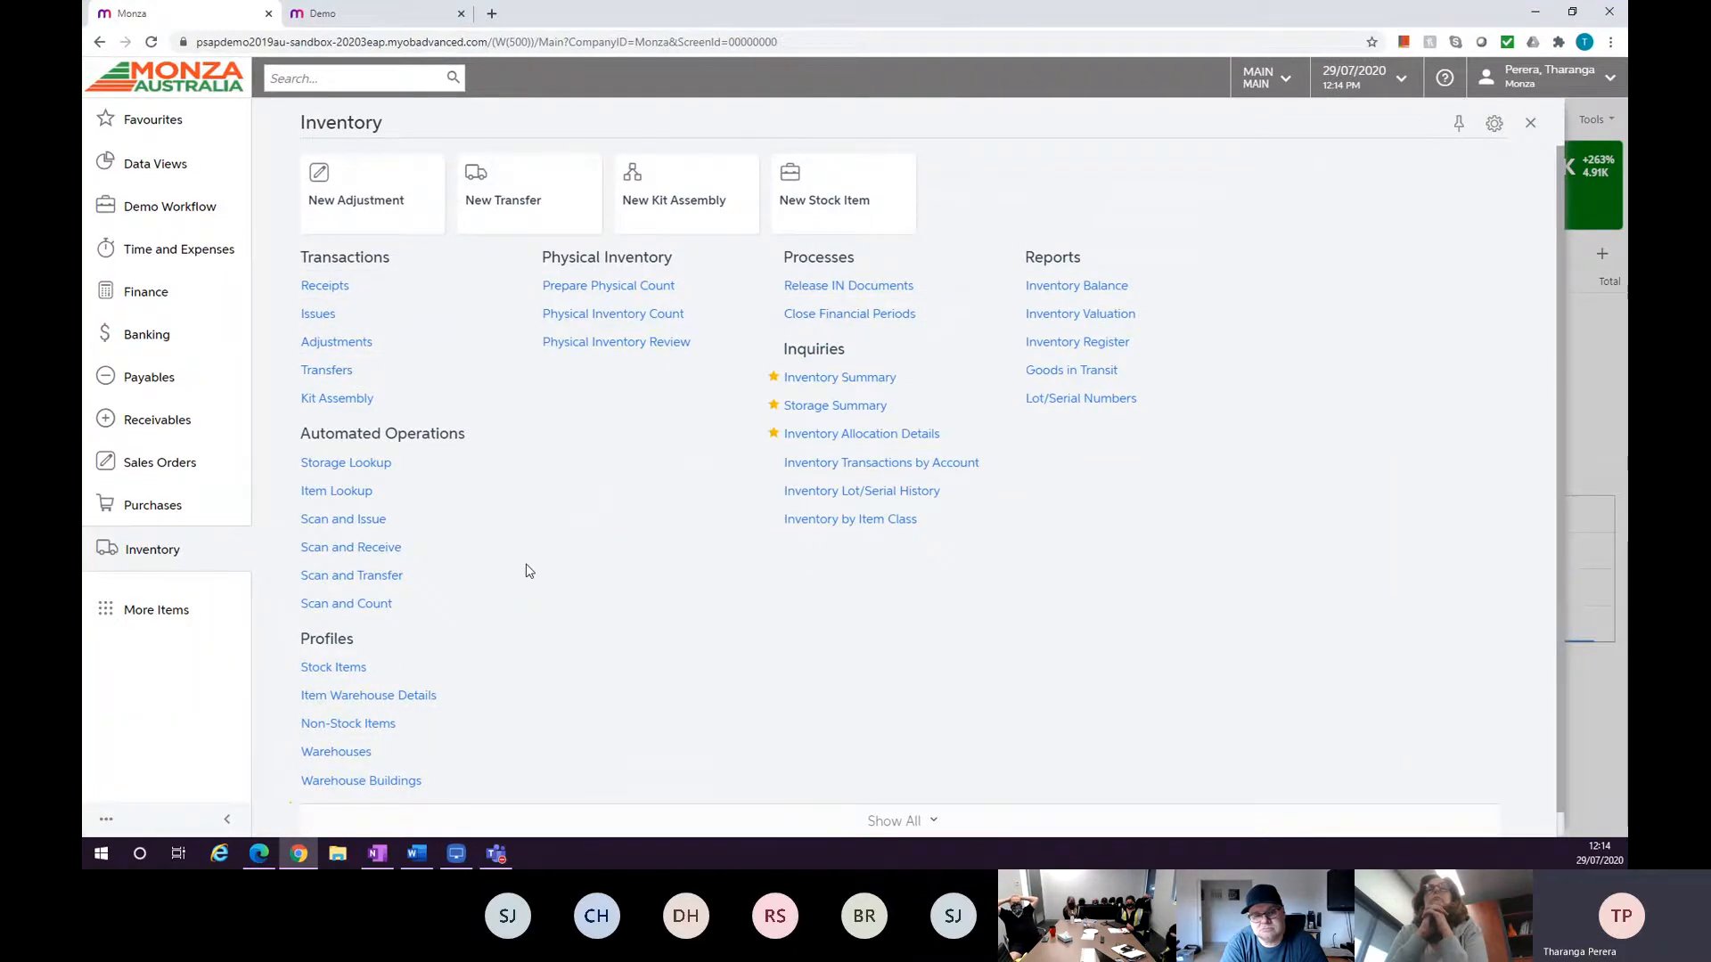
Open Inventory Summary in a new browser tab, then open Storage Summary in that tab from the Inventory workspace.
right_click(831, 385)
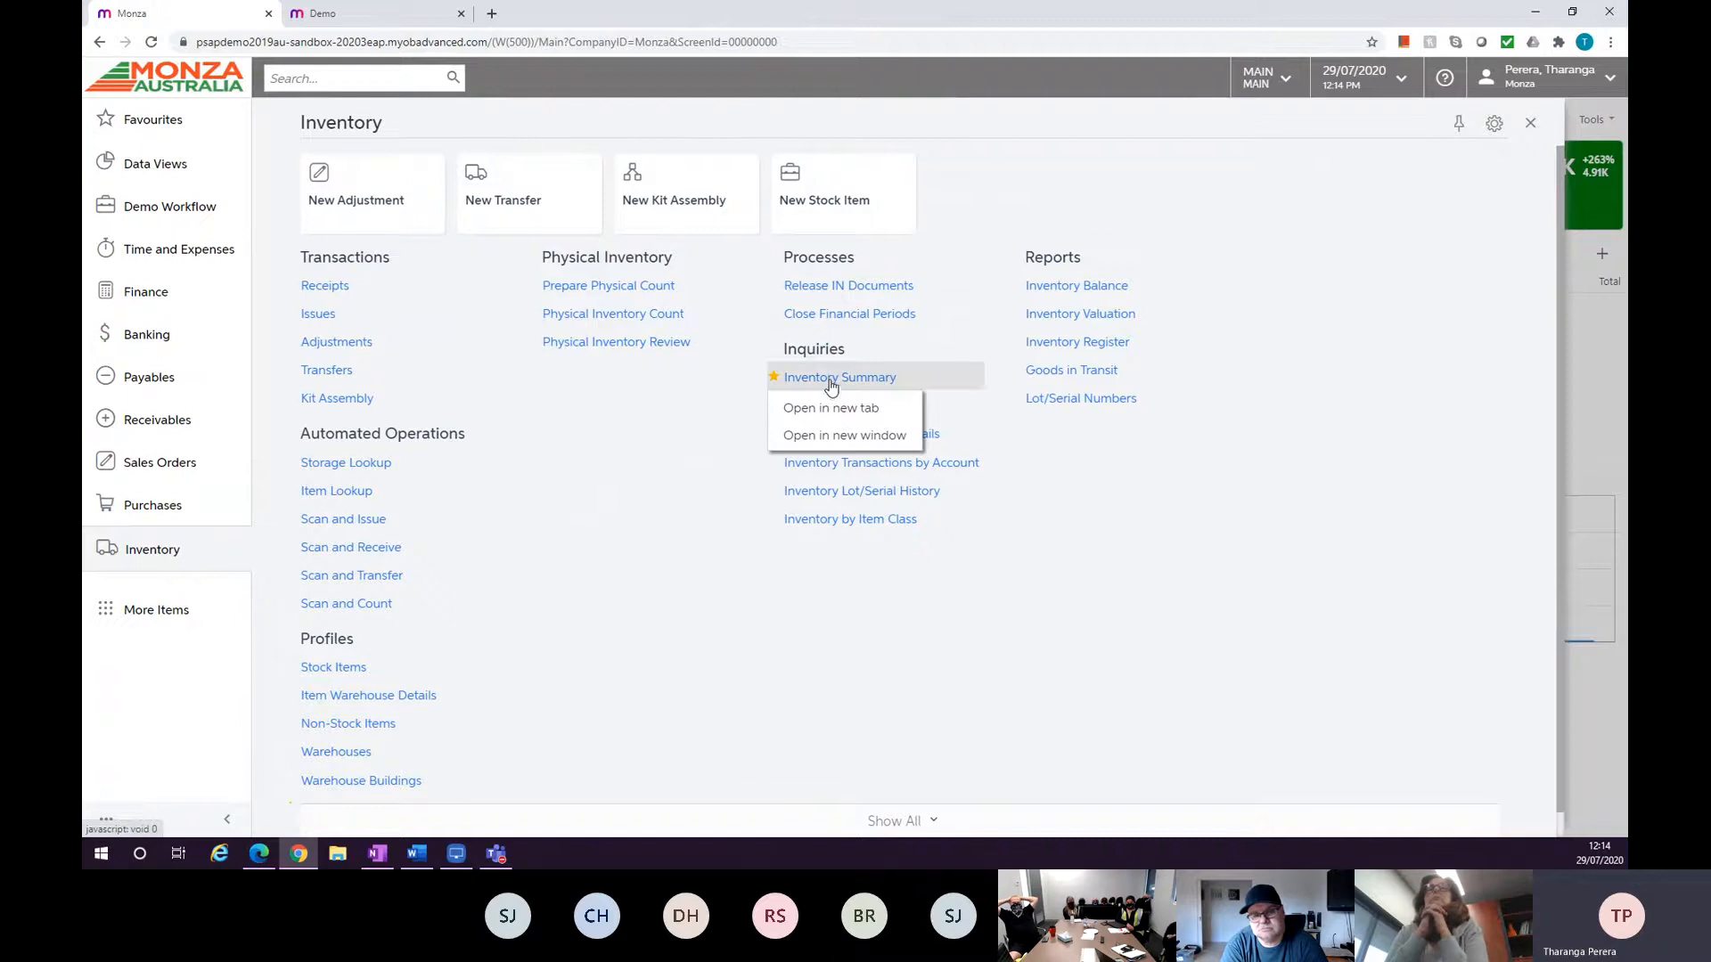
left_click(836, 408)
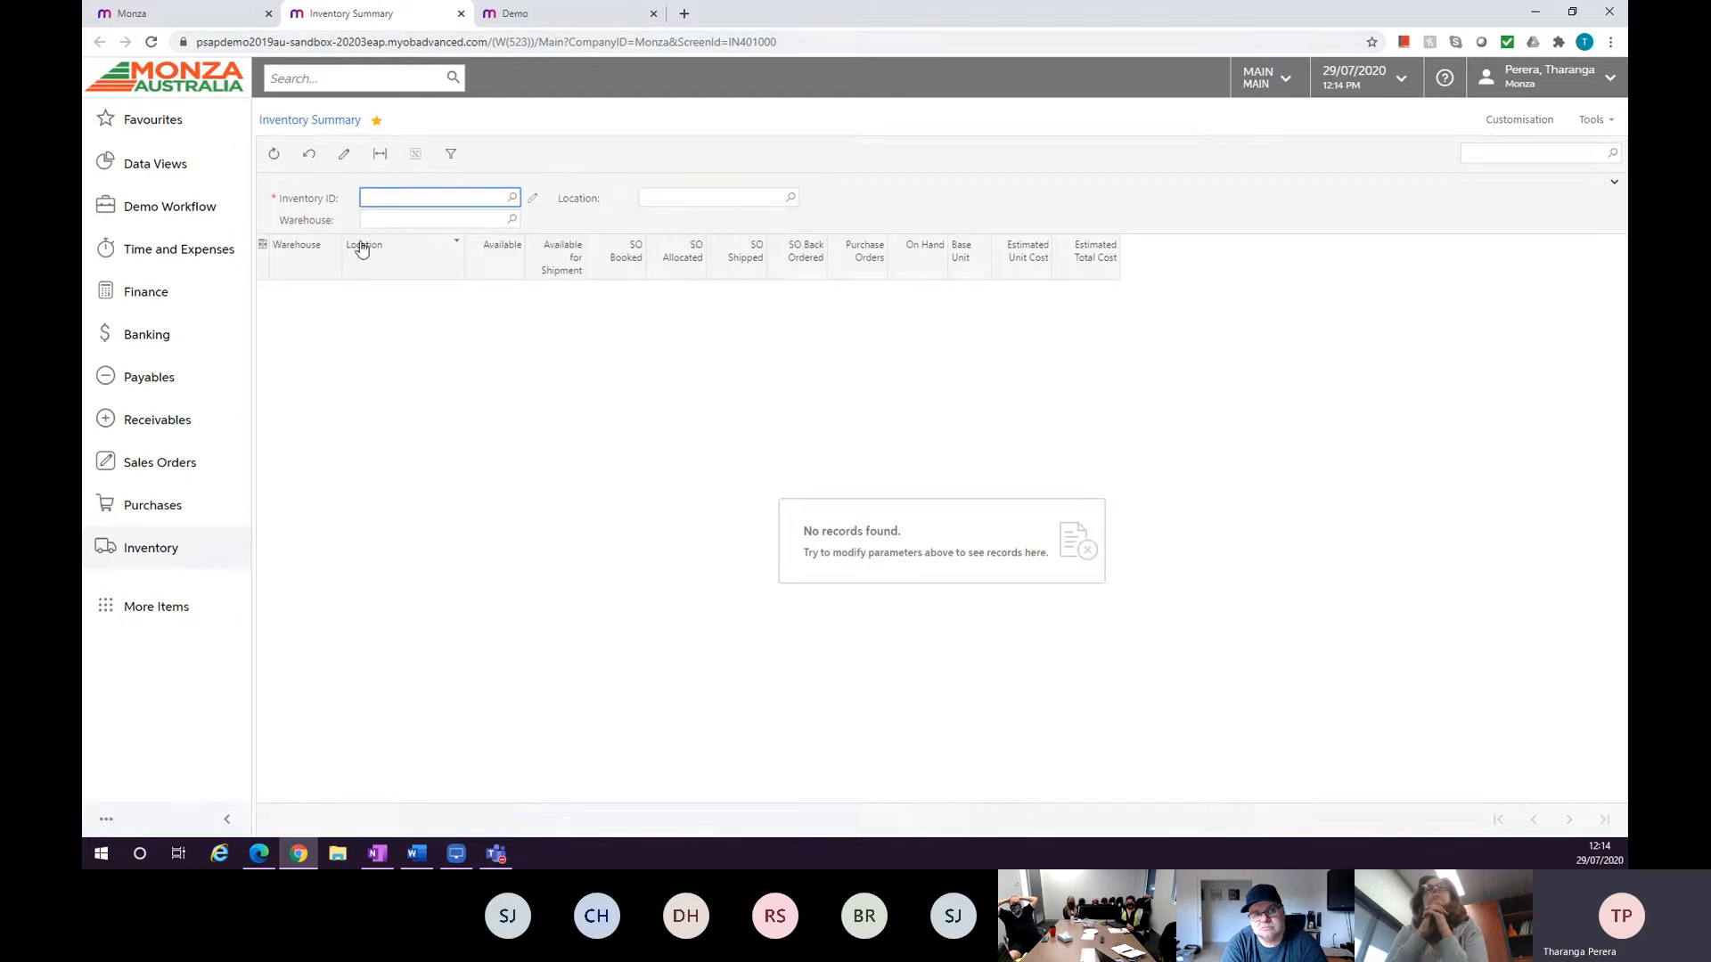
left_click(157, 547)
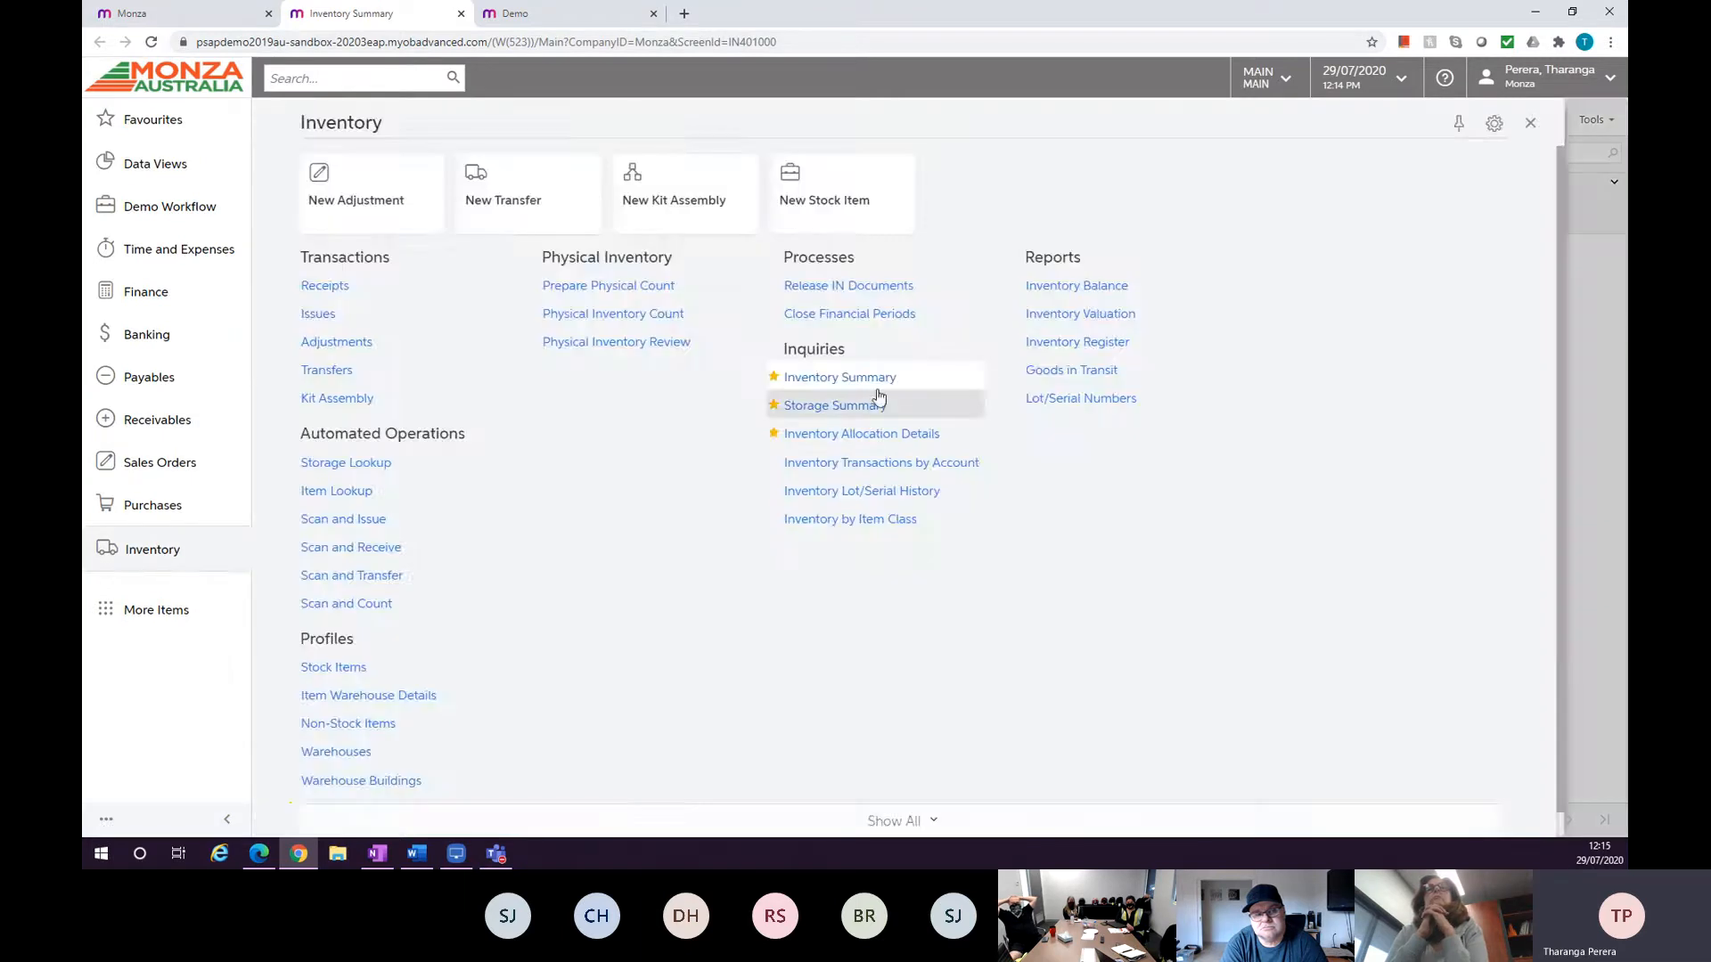
left_click(844, 407)
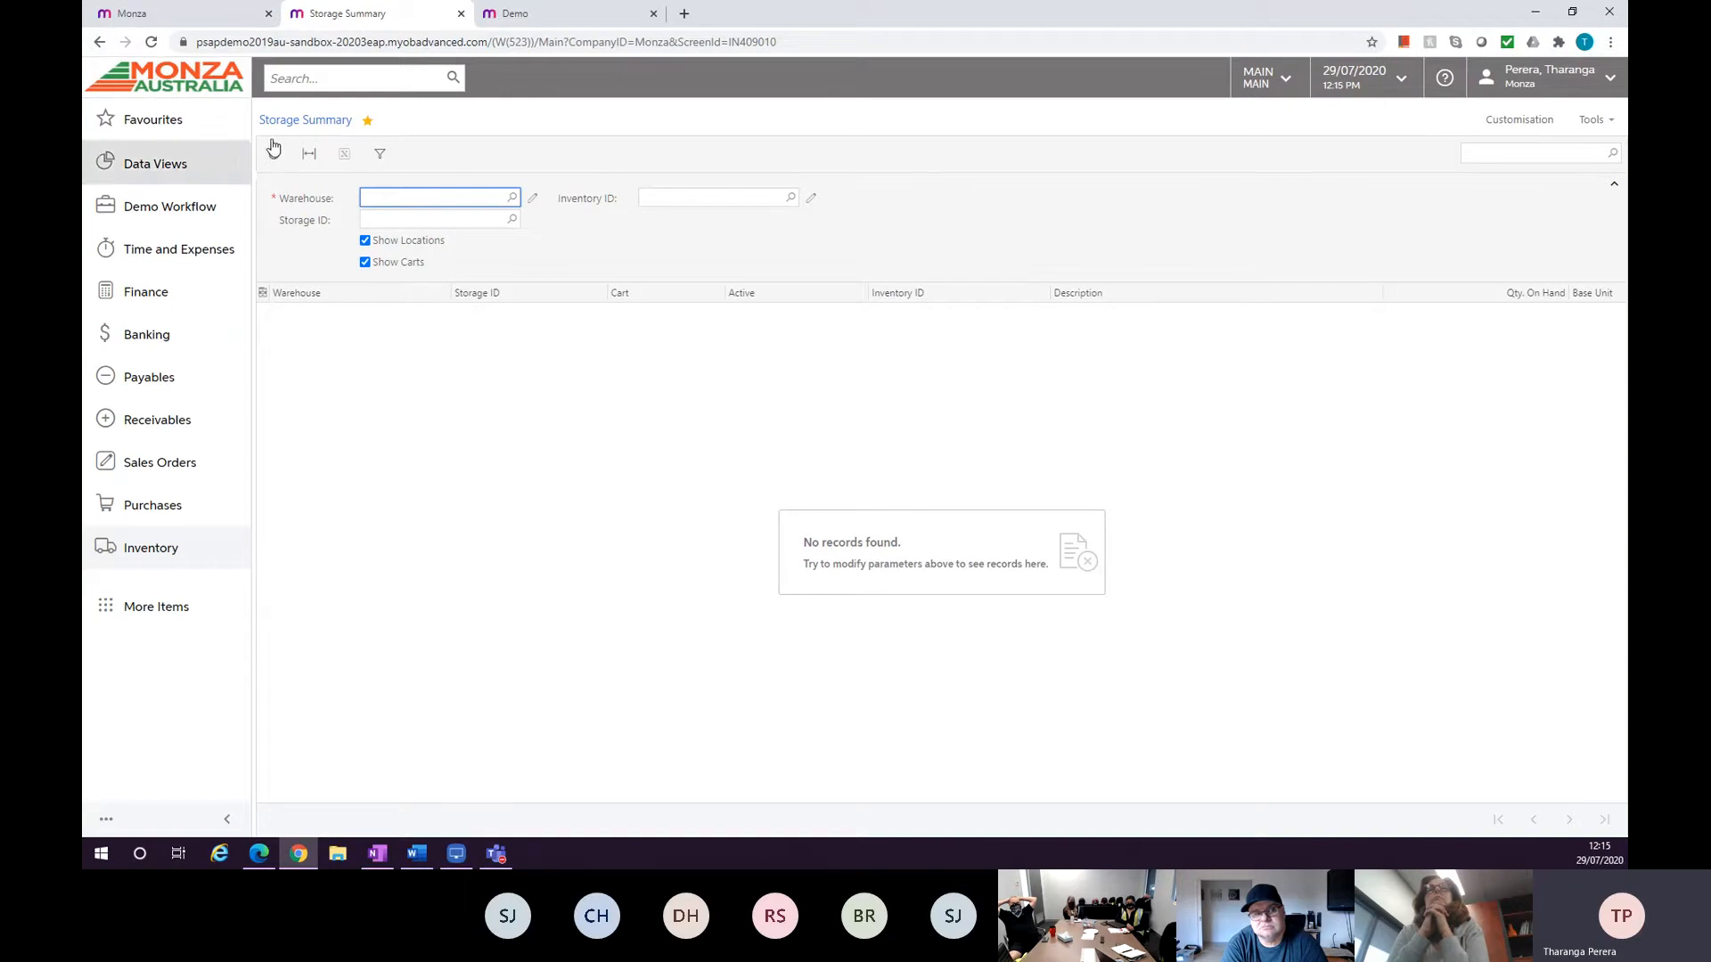
Return to the Monza tab and add New Journal Entry to favourites from the Finance workspace.
left_click(99, 43)
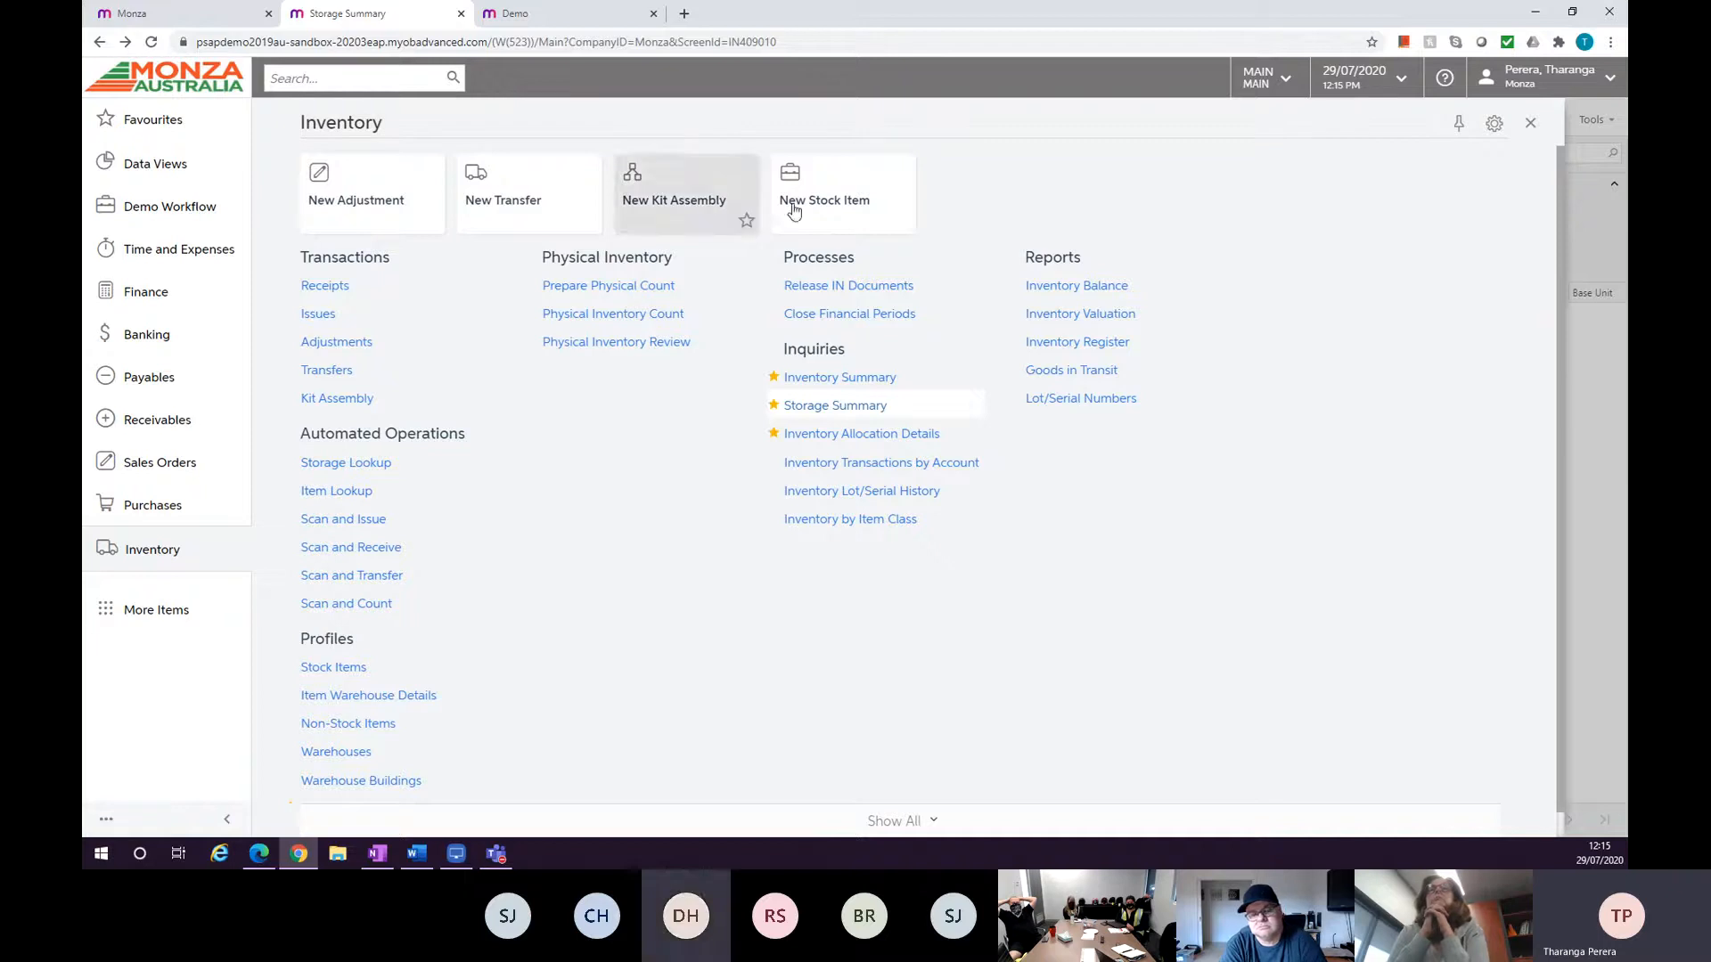
left_click(188, 24)
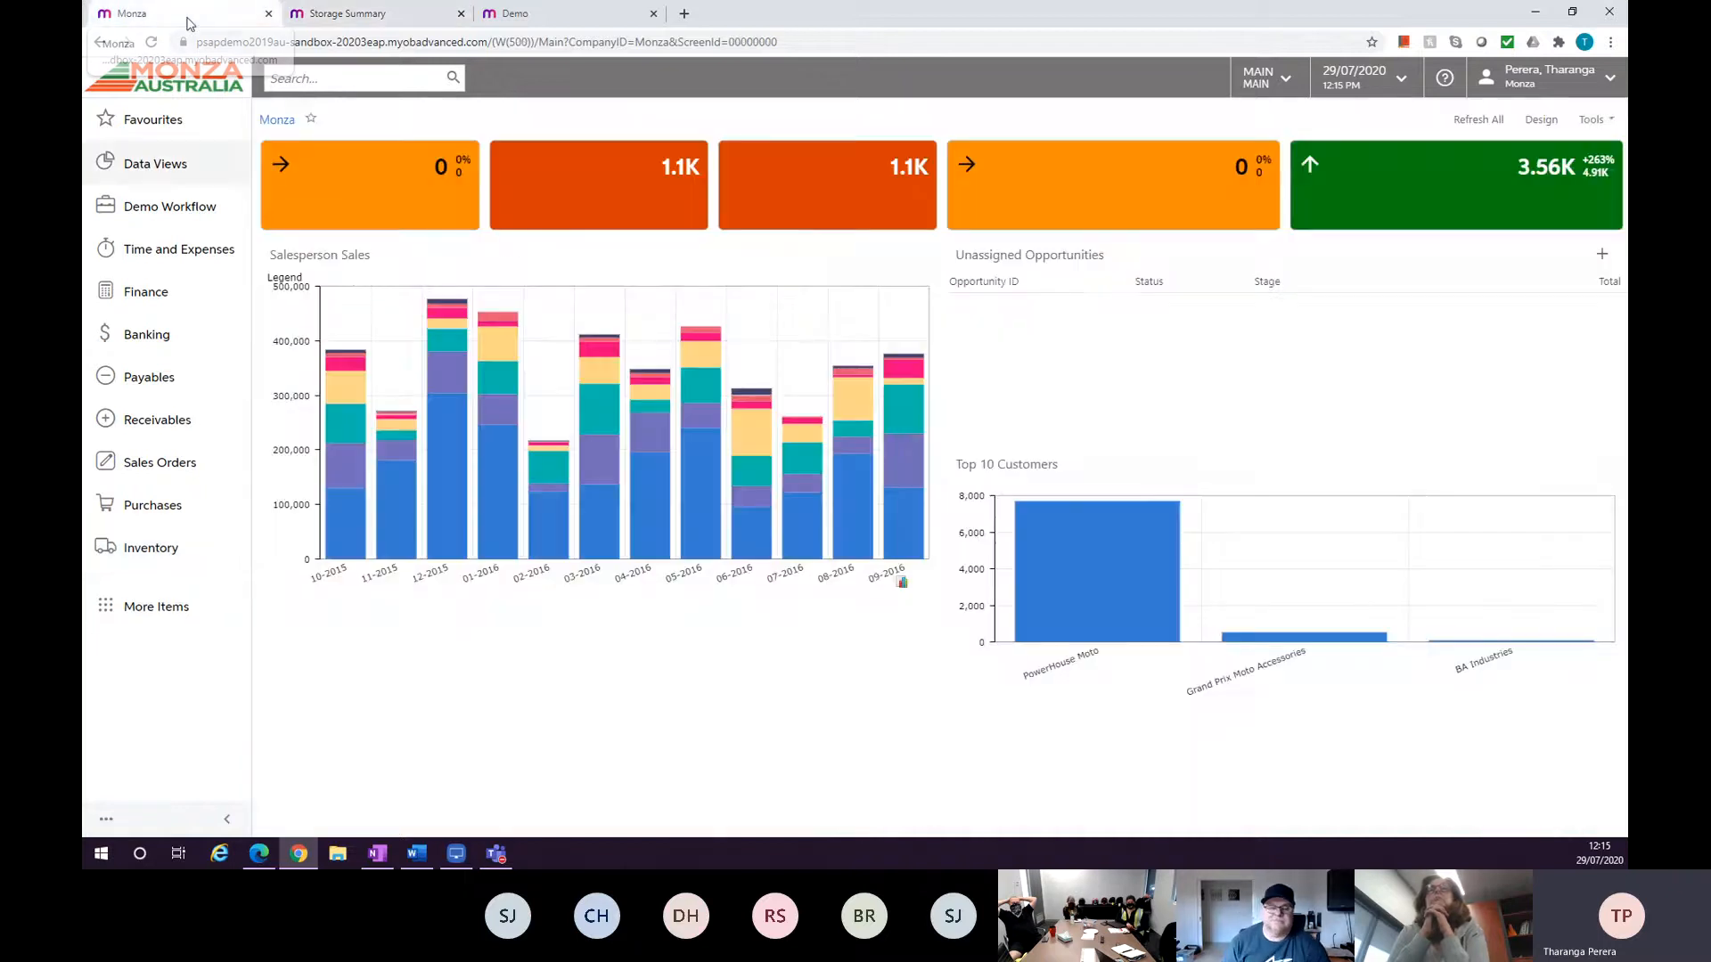
left_click(205, 299)
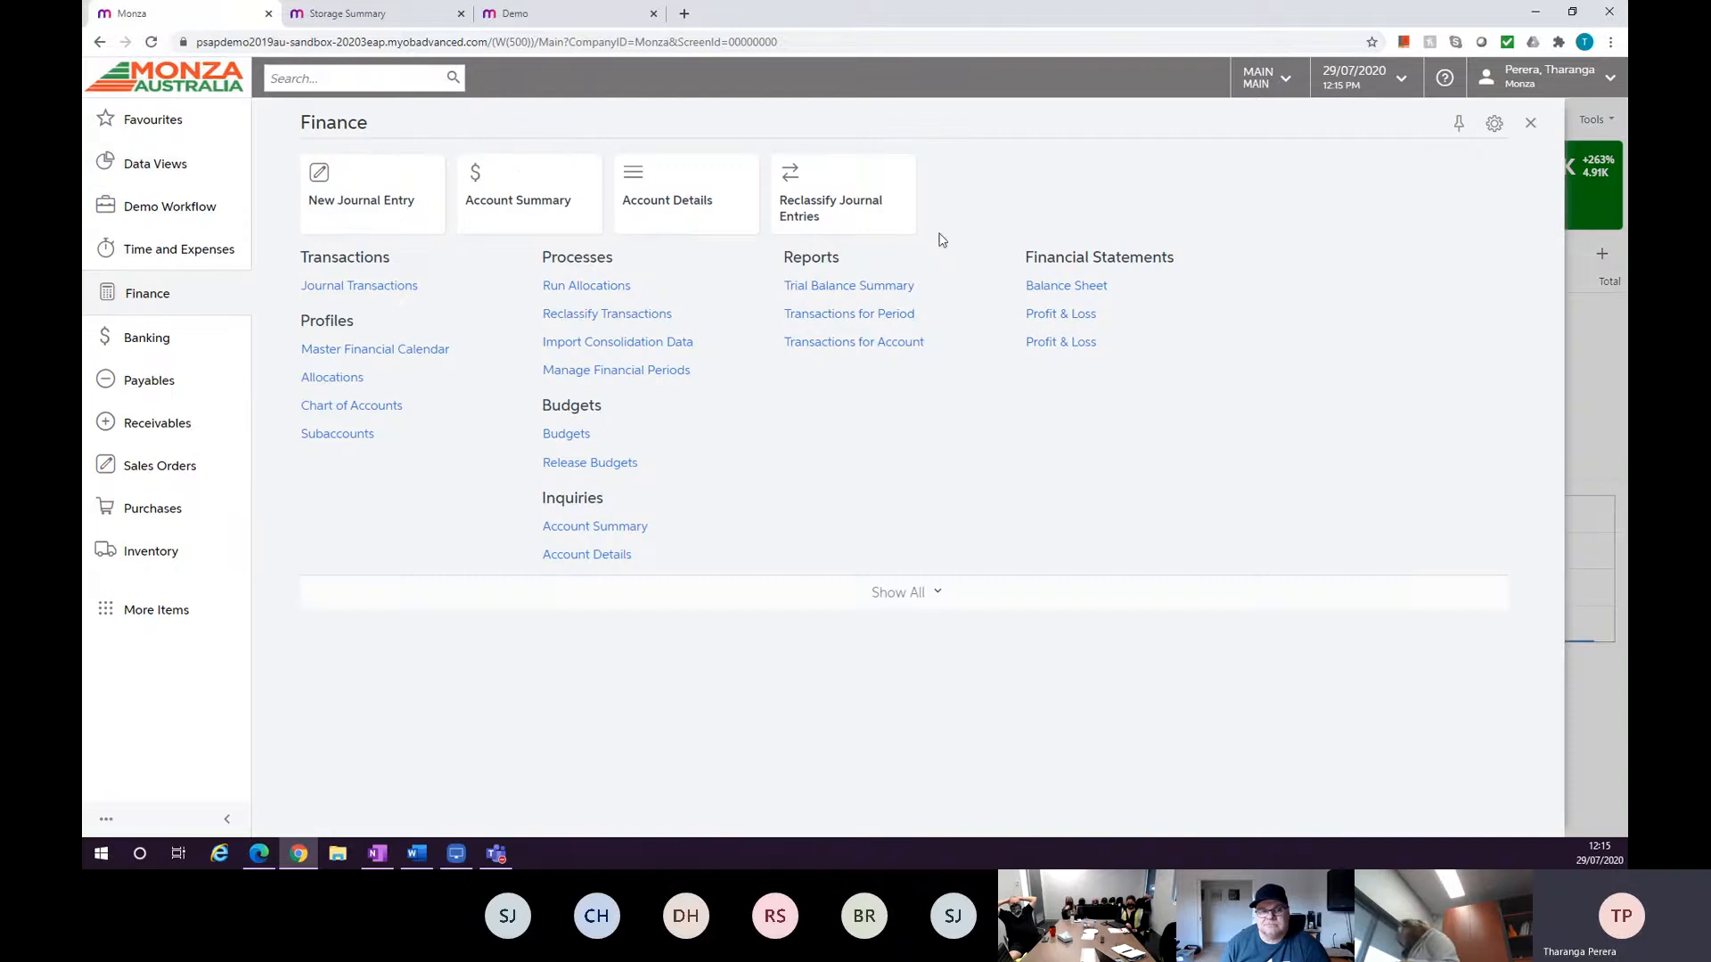
left_click(179, 127)
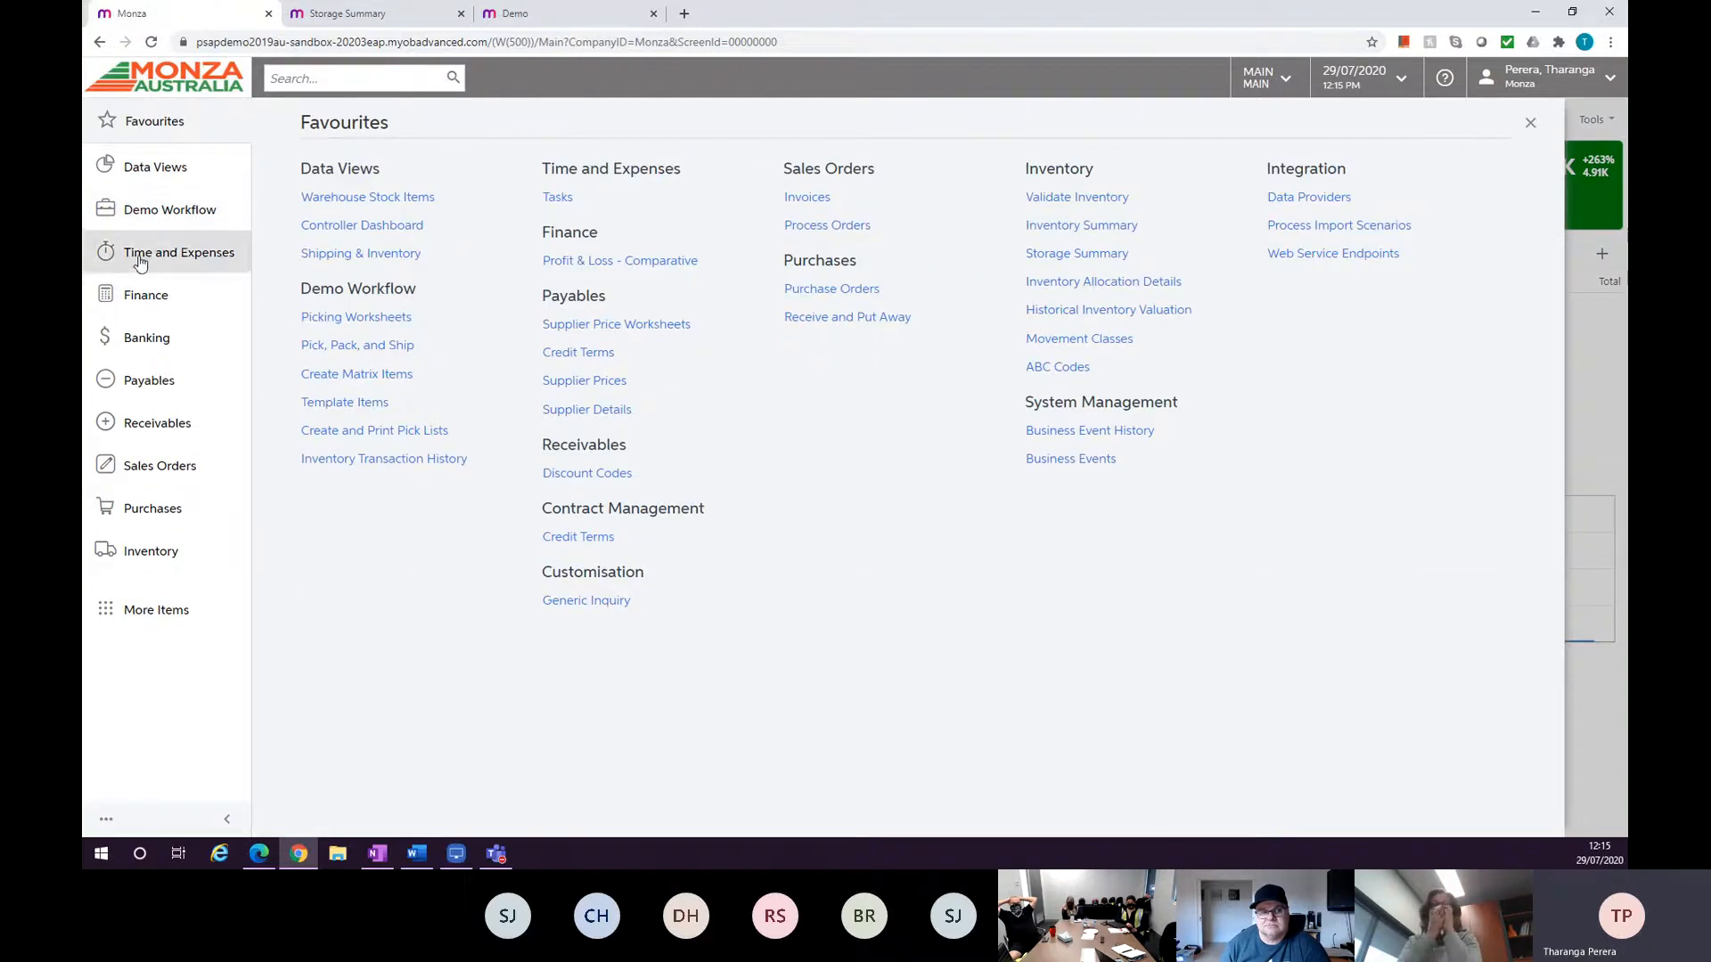
left_click(143, 294)
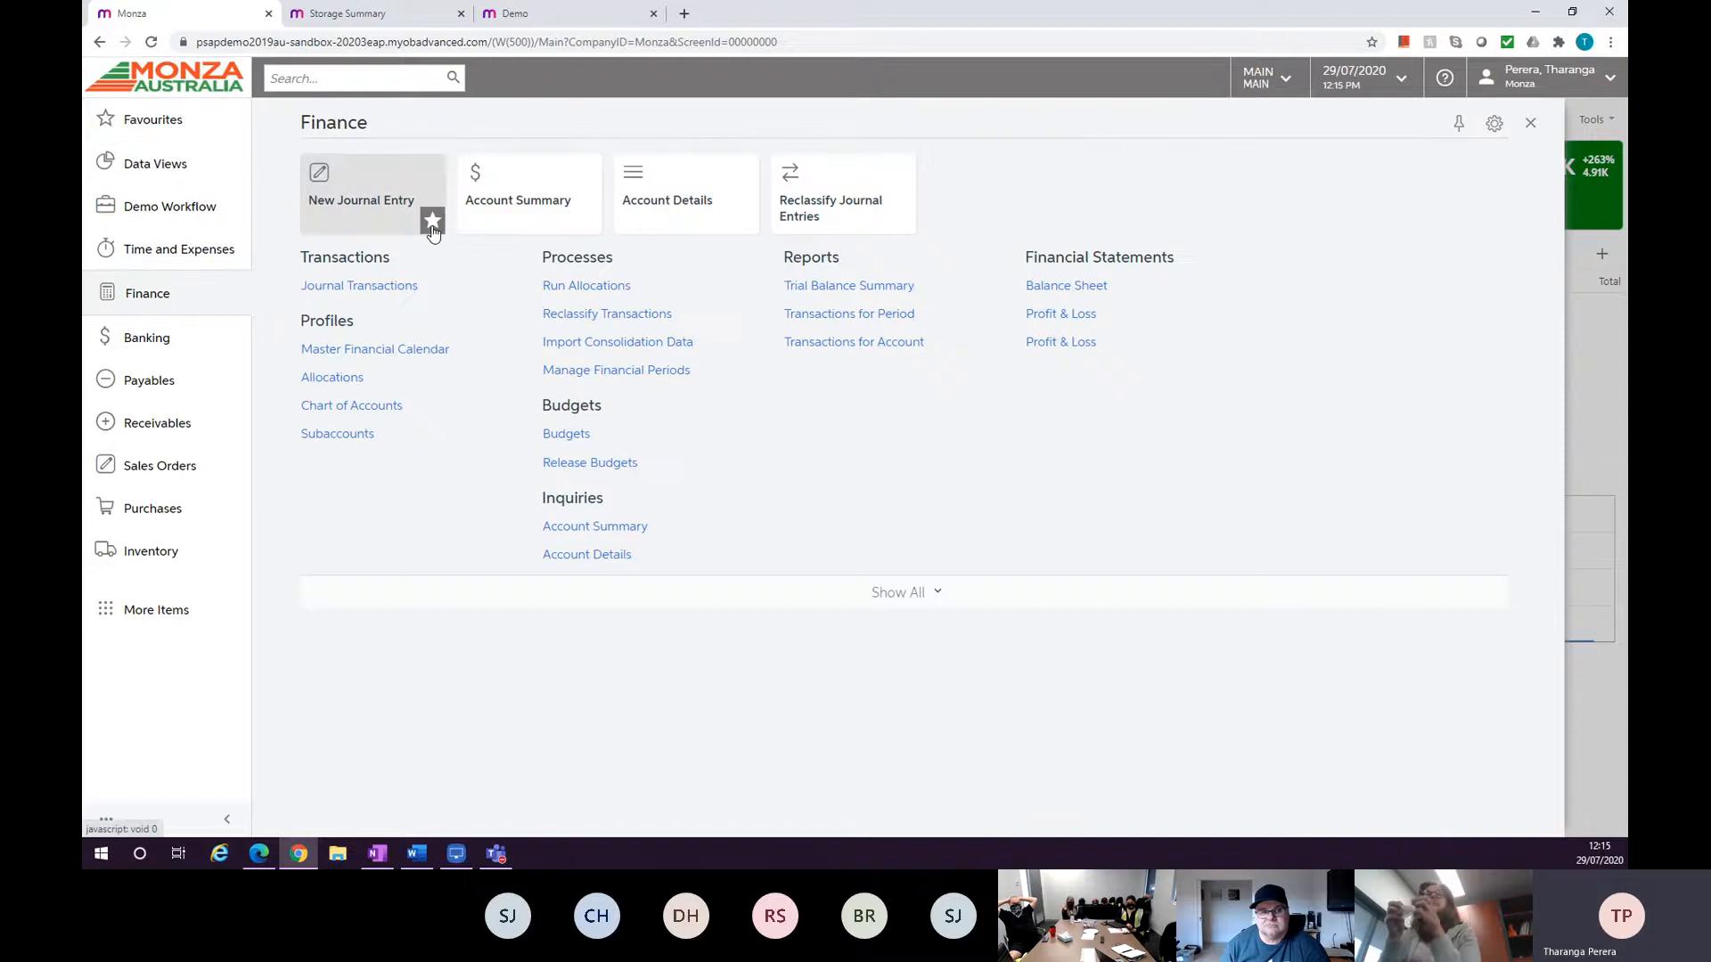
left_click(289, 285)
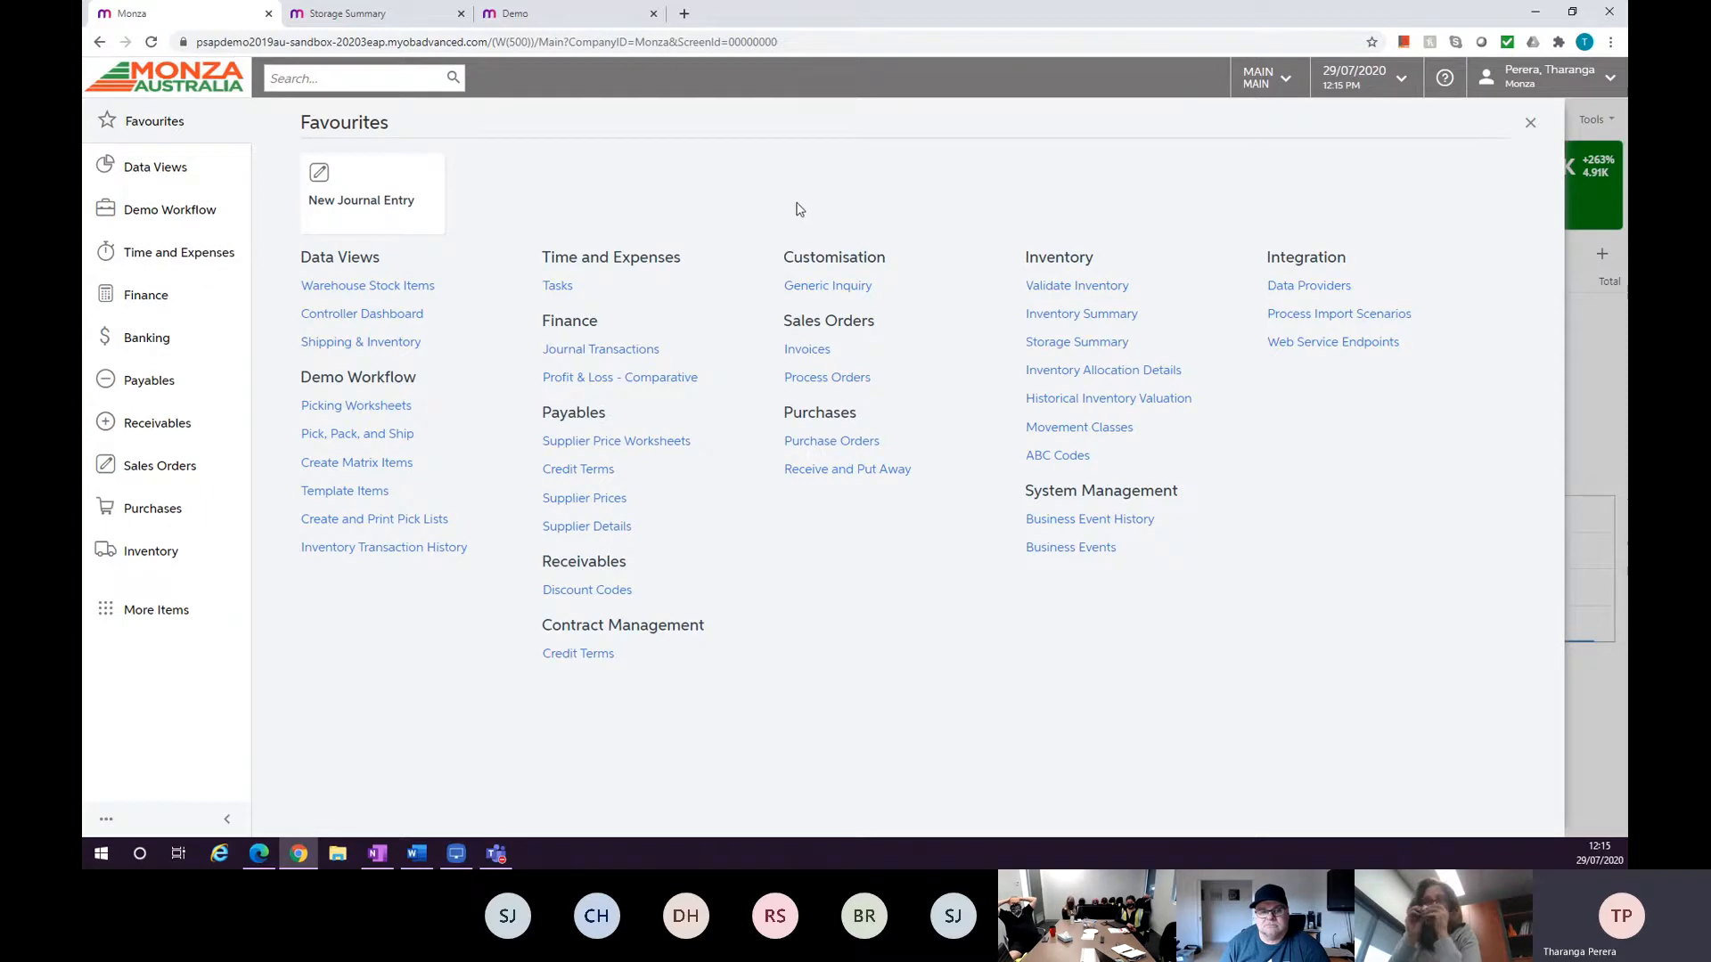
Search the menu for Journal, then return to the home dashboard.
left_click(184, 221)
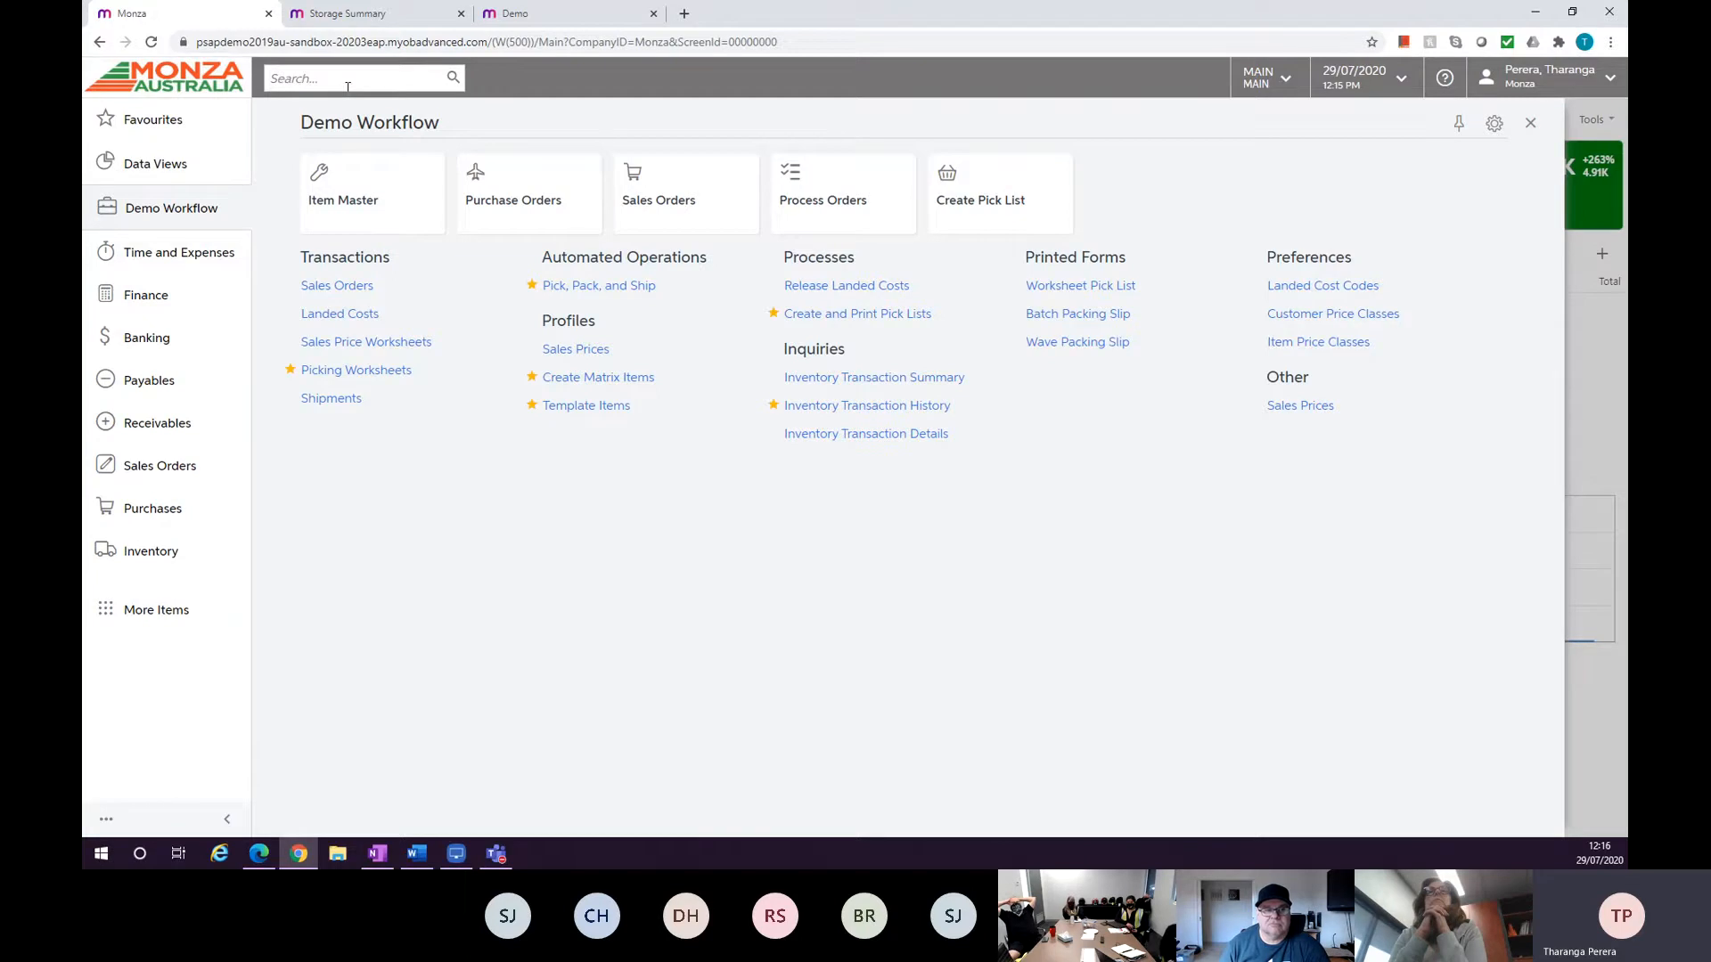
type("ournal")
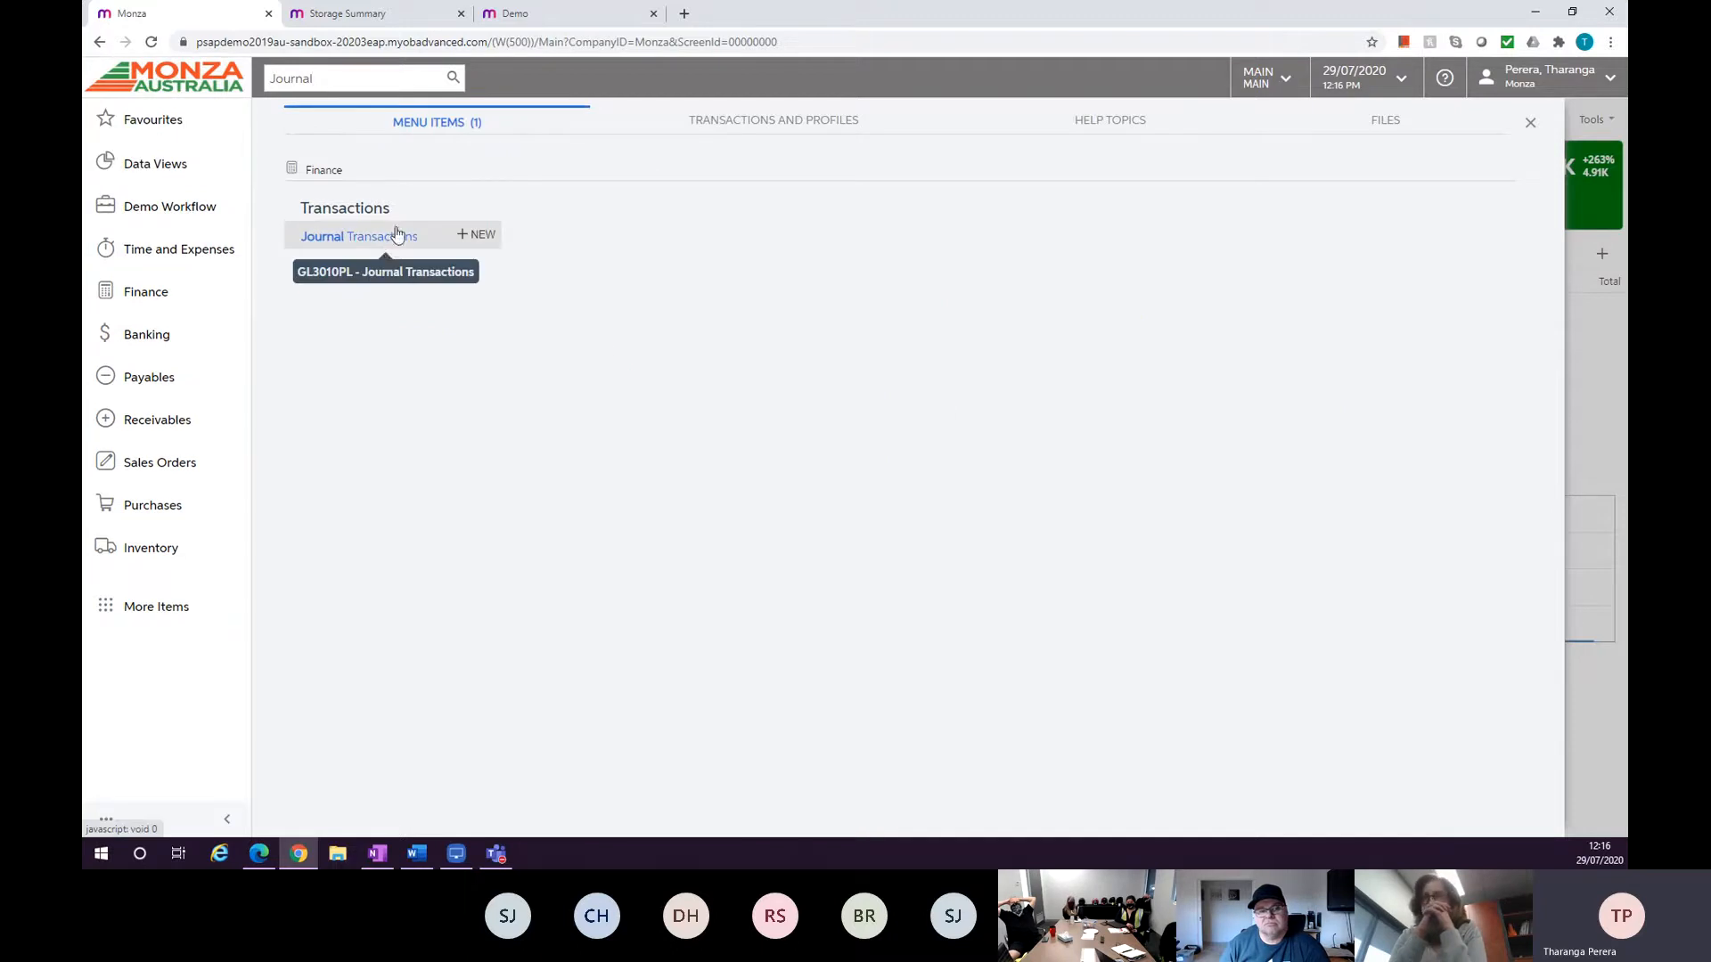
left_click(240, 90)
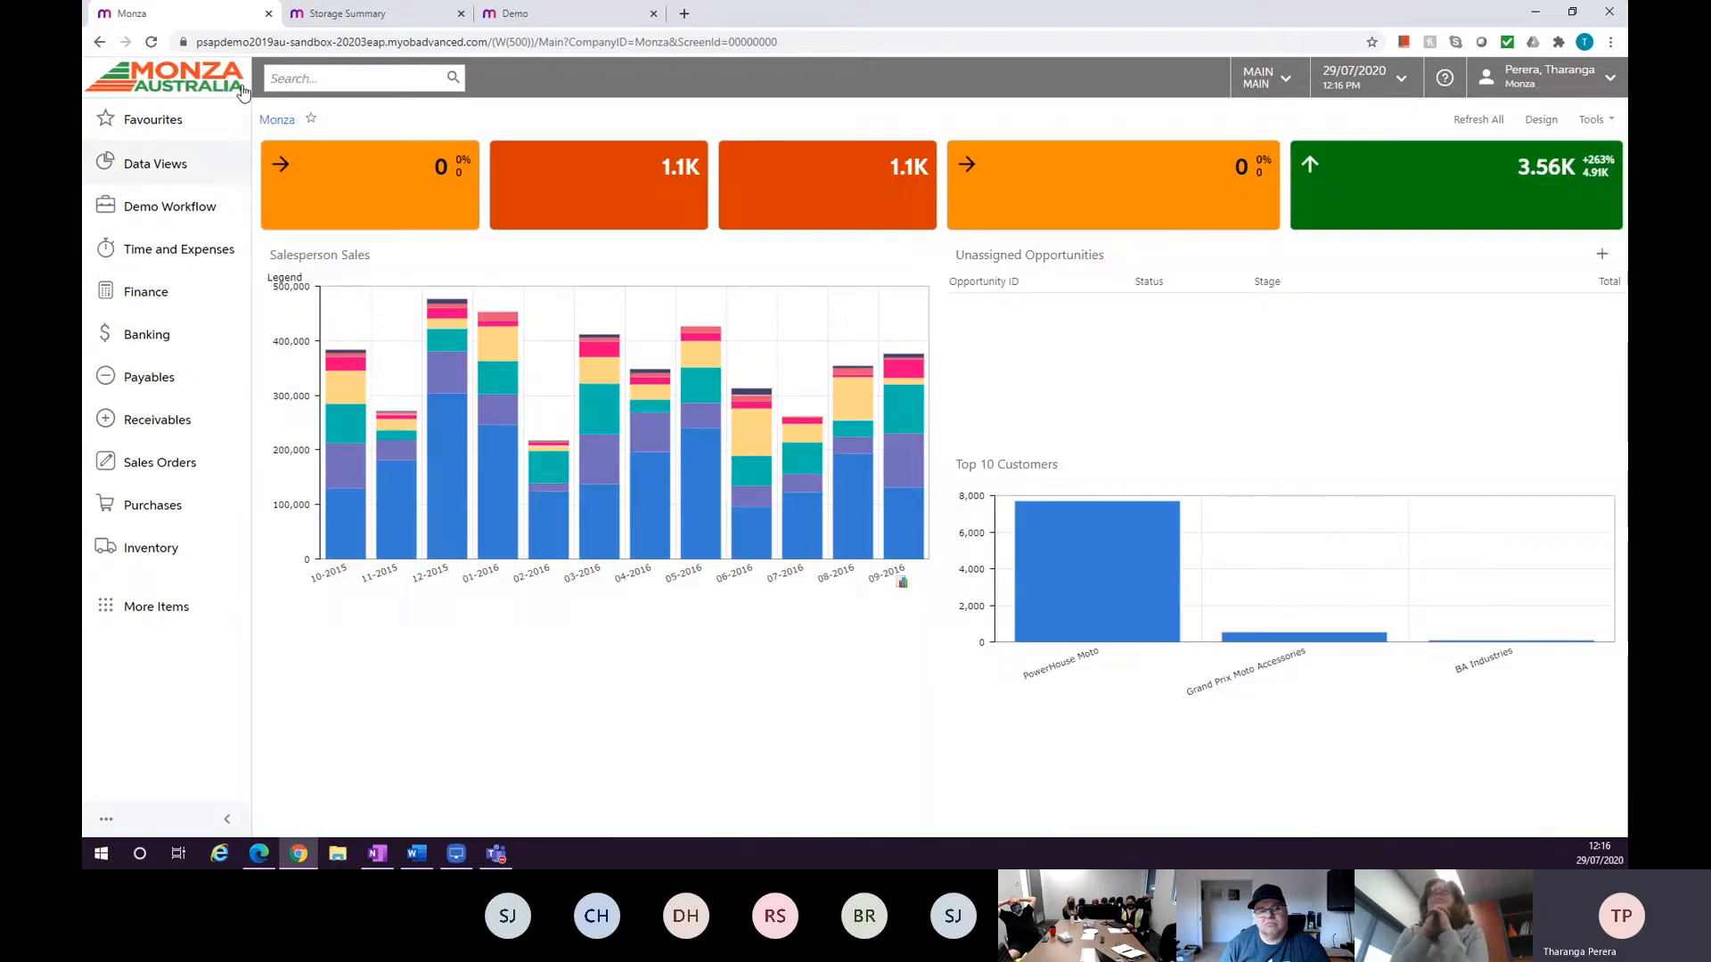
Search the menu items for shipment.
type("shipment")
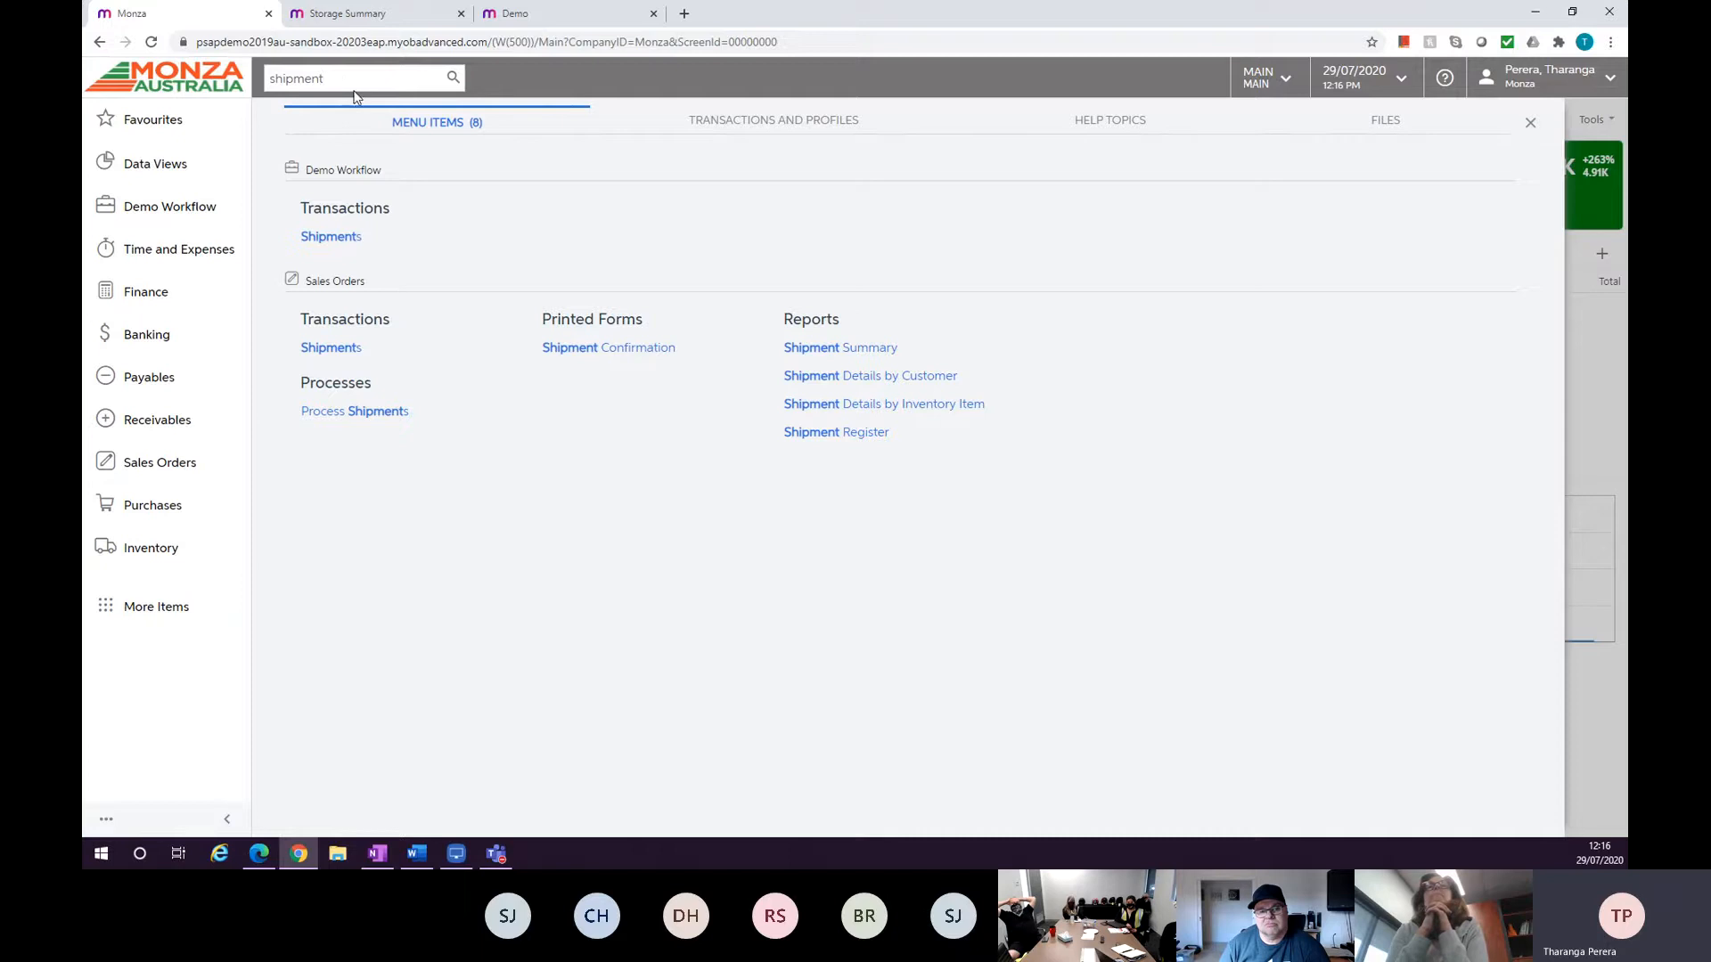
left_click_drag(339, 84, 269, 77)
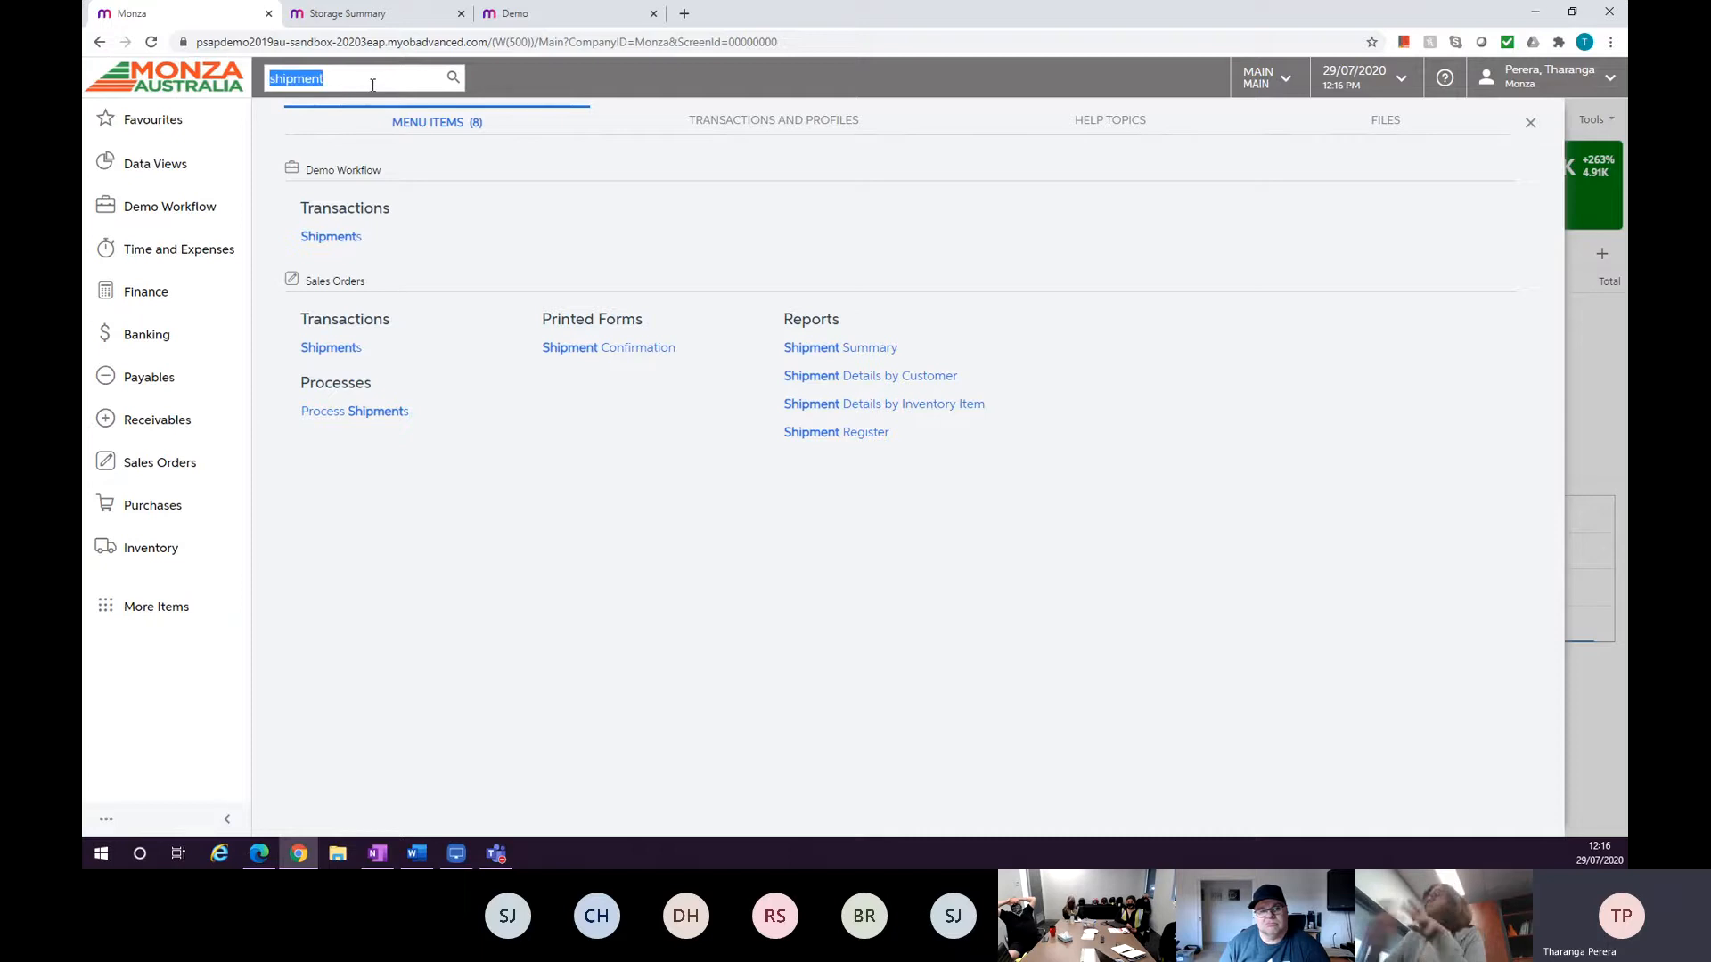
Search transactions and profiles for powerhouse.
type("pow")
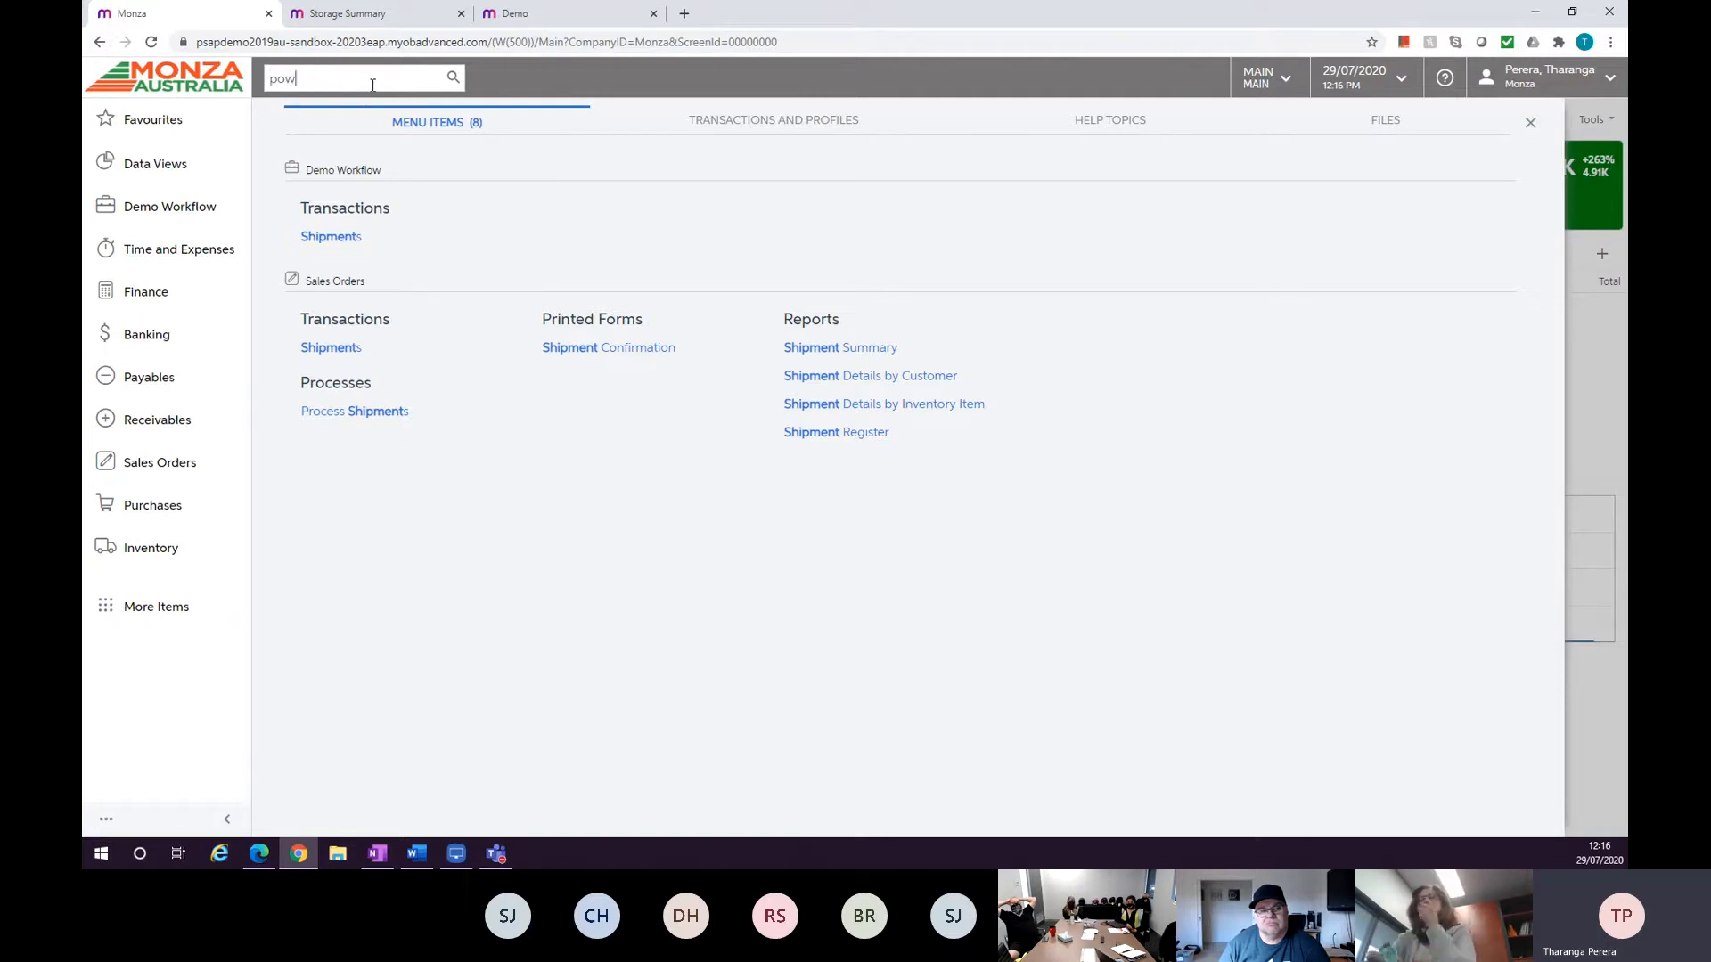
type("erhsou")
key("BackSpace")
key("BackSpace")
key("BackSpace")
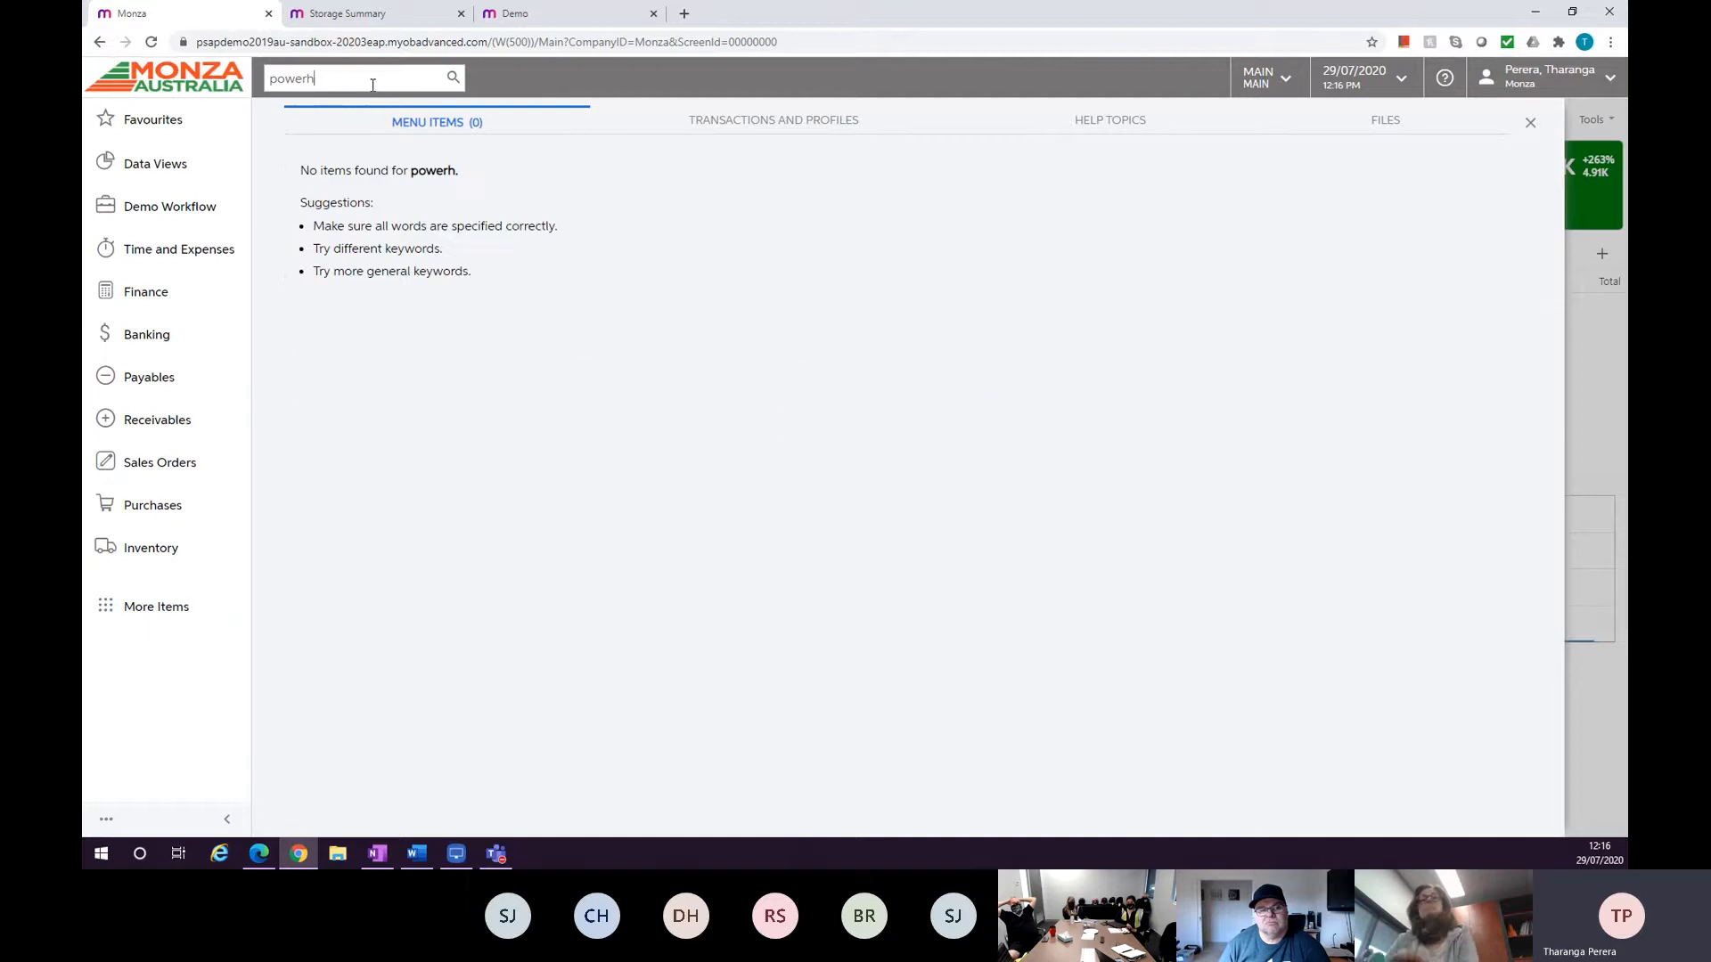
type("hou")
key("BackSpace")
key("BackSpace")
type("ouse")
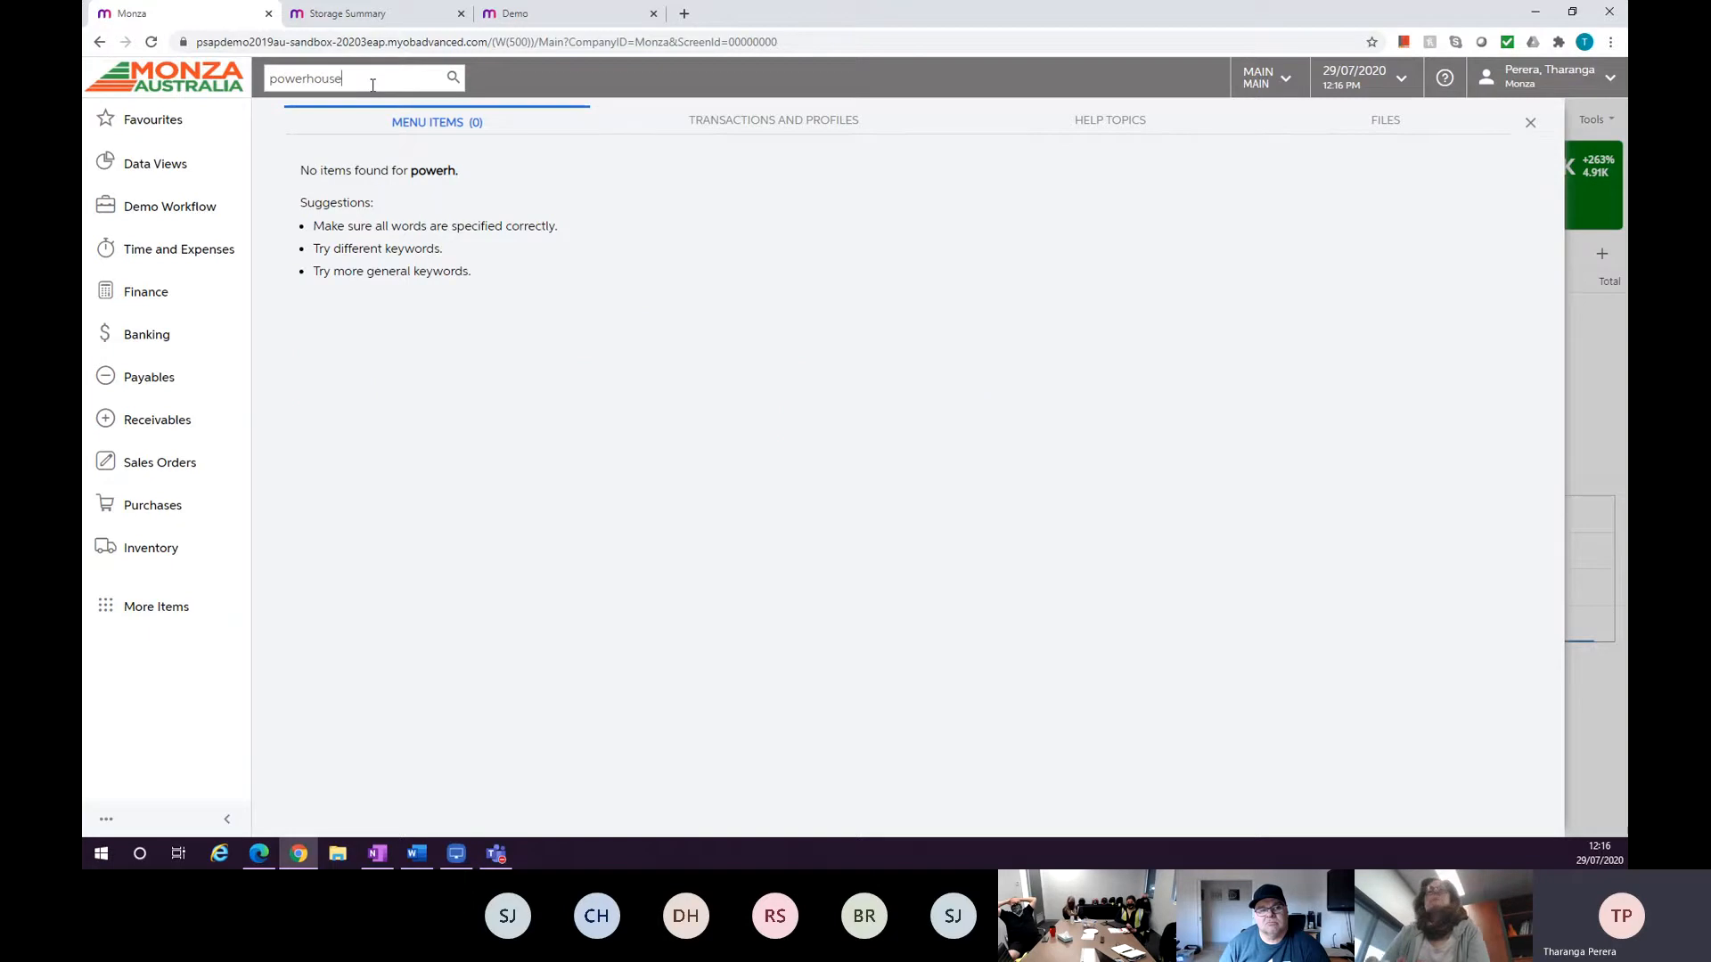
key("Return")
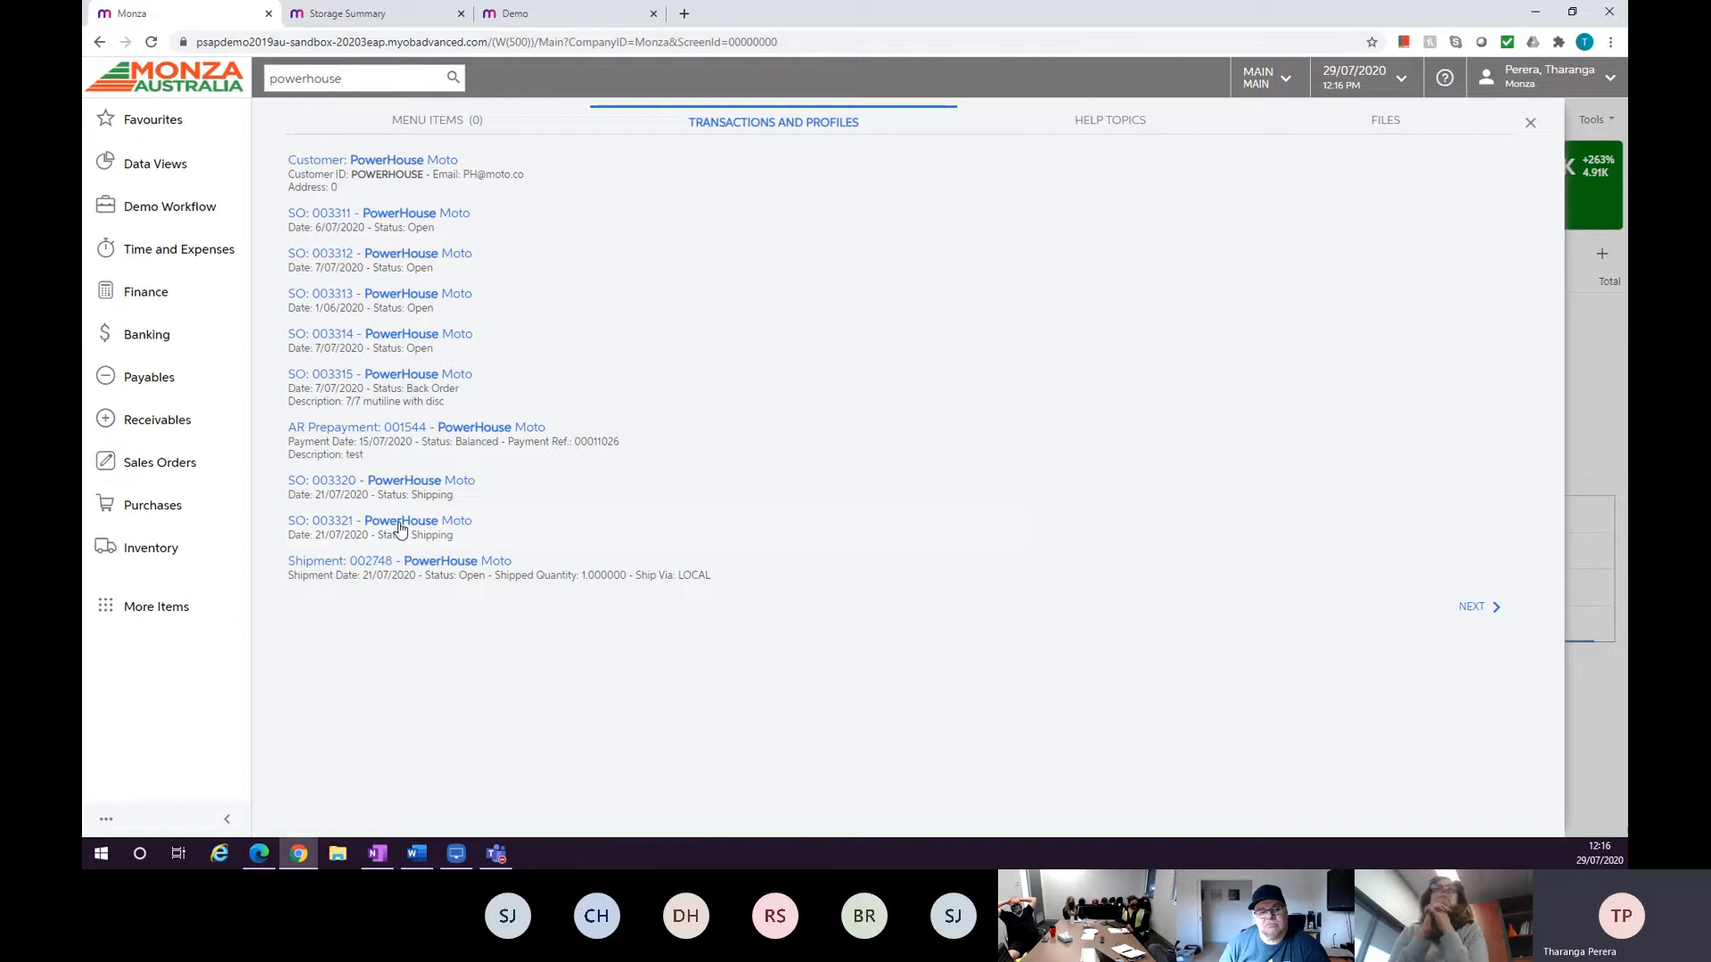
Search for sales order 3320, then clear the search box.
double_click(338, 80)
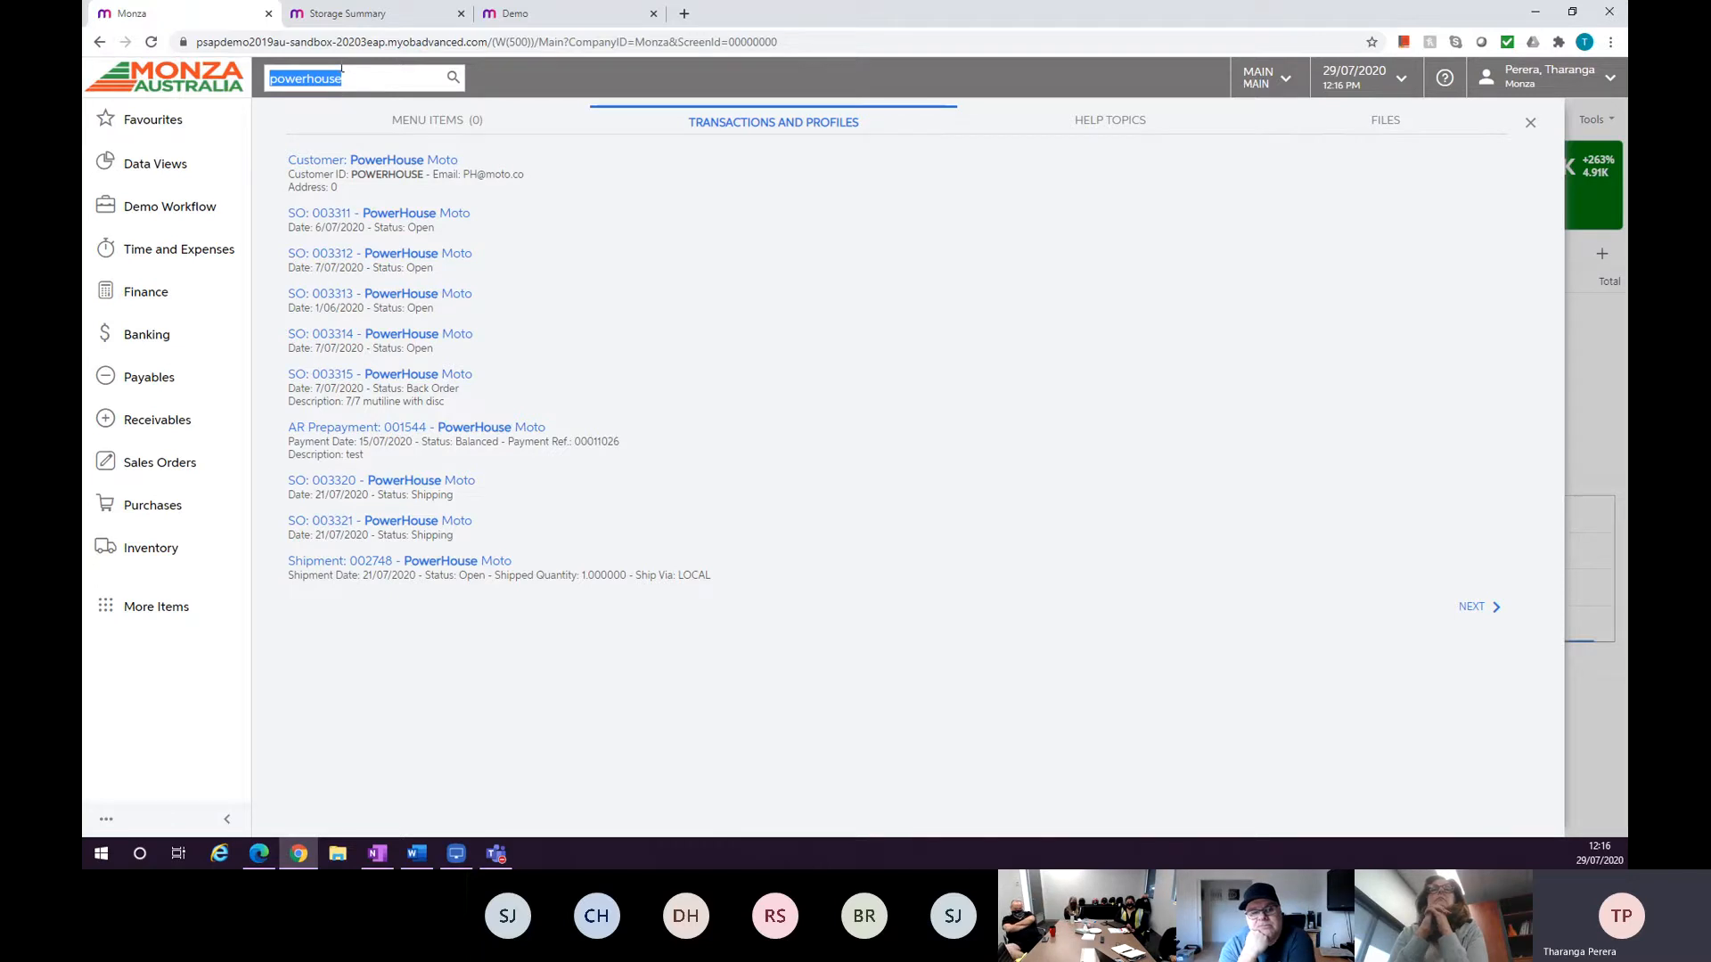
type("3320")
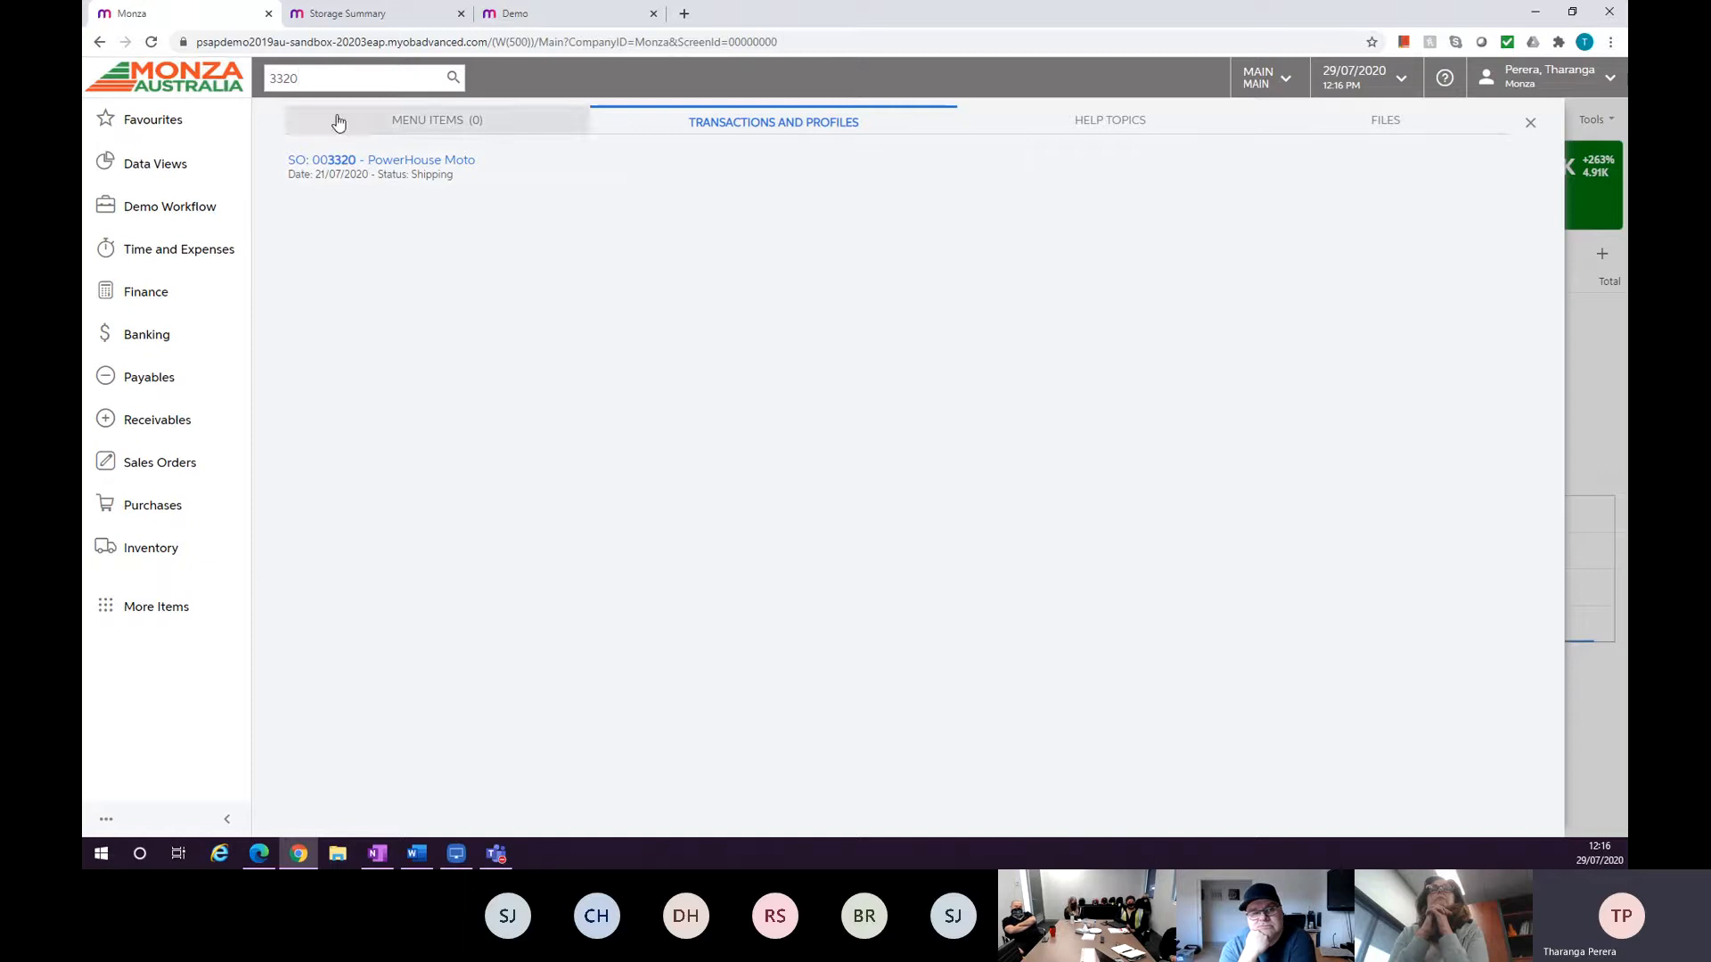
double_click(266, 78)
key("BackSpace")
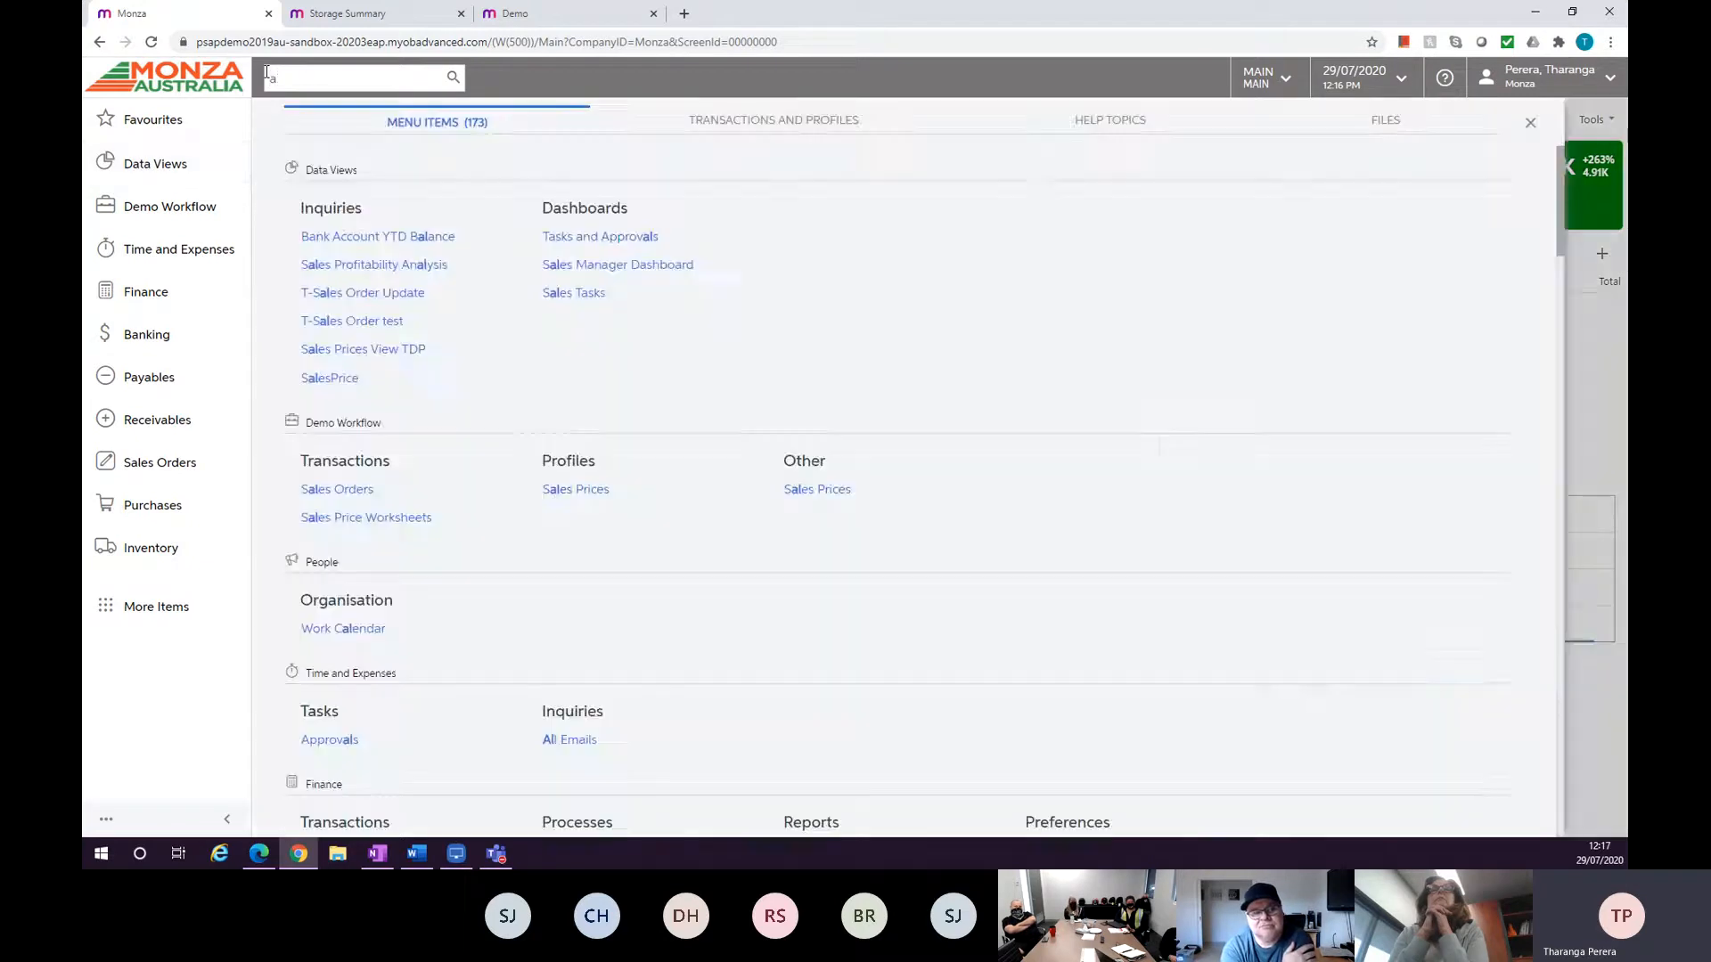
Search transactions and profiles for techair.
type("techair")
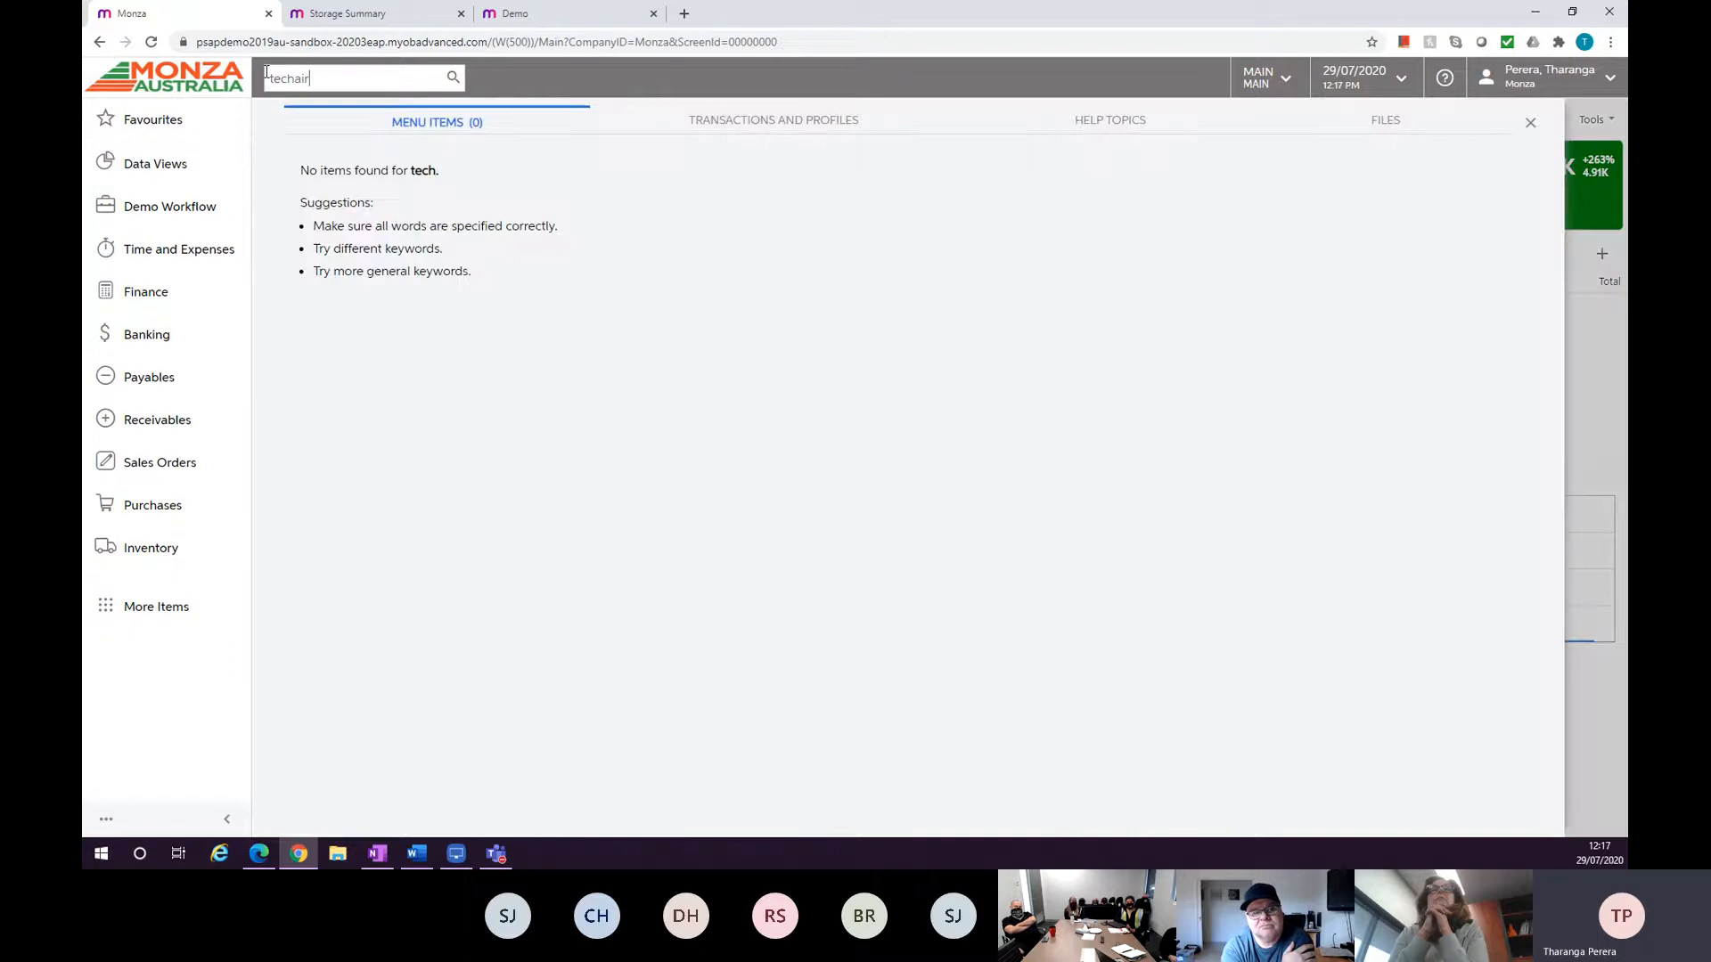
left_click(720, 120)
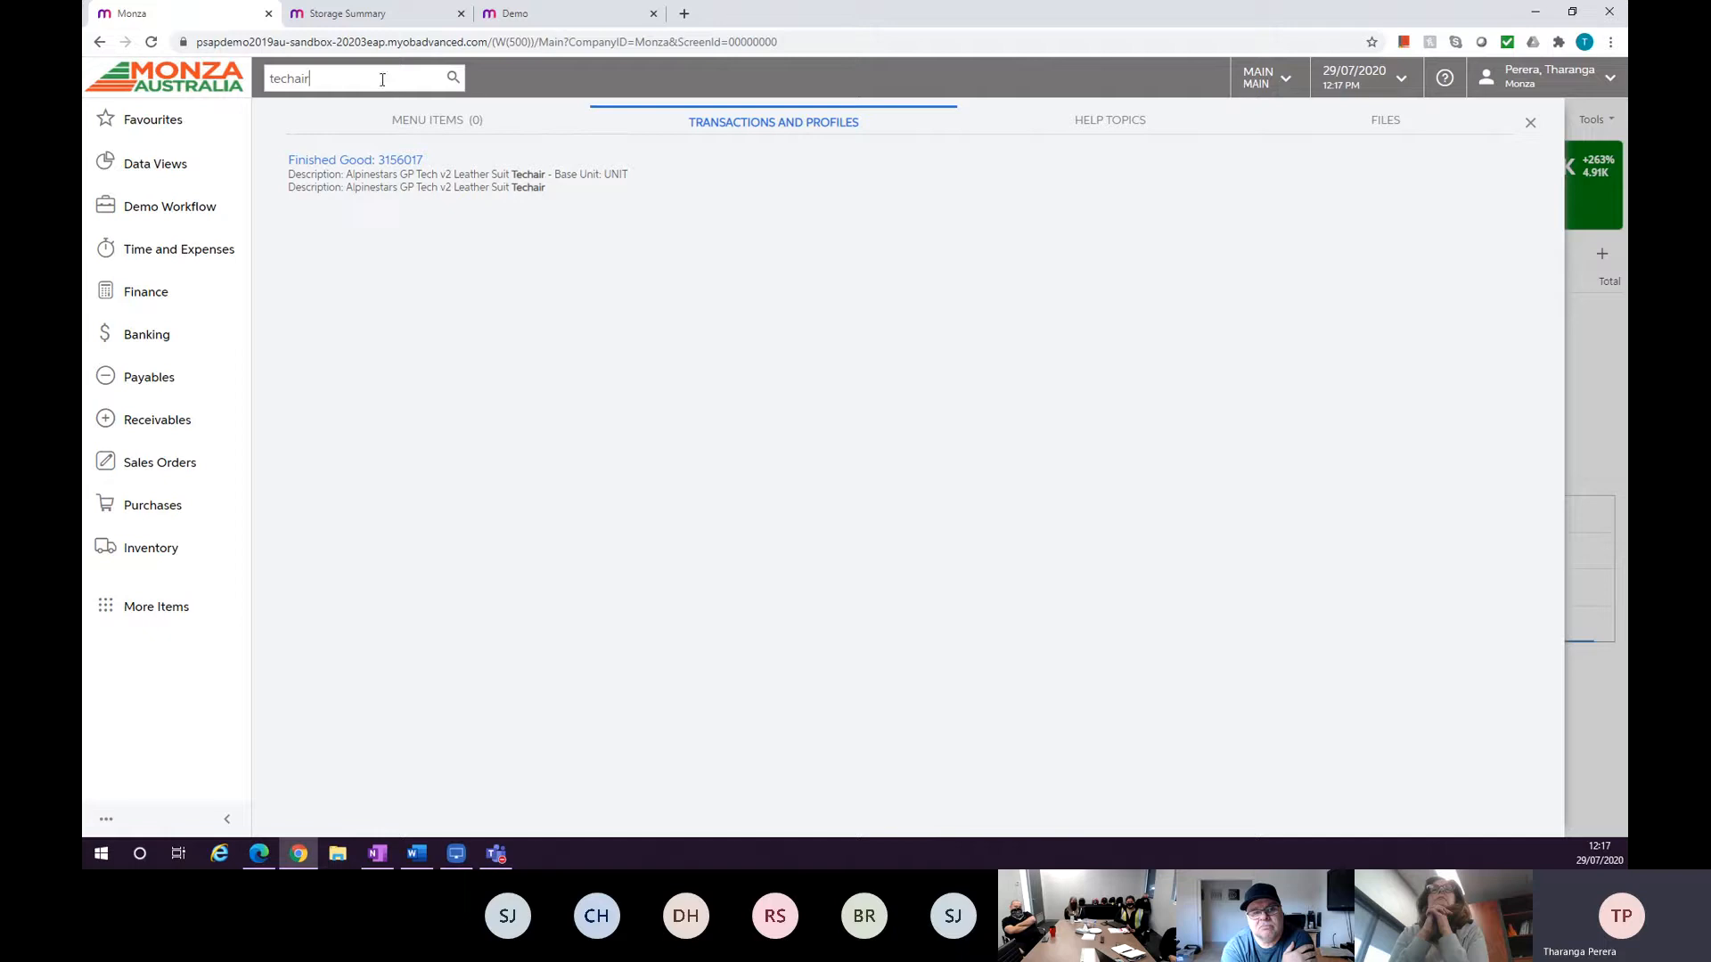
Change the global search to tech boot and view its transactions and profiles results.
type("oot")
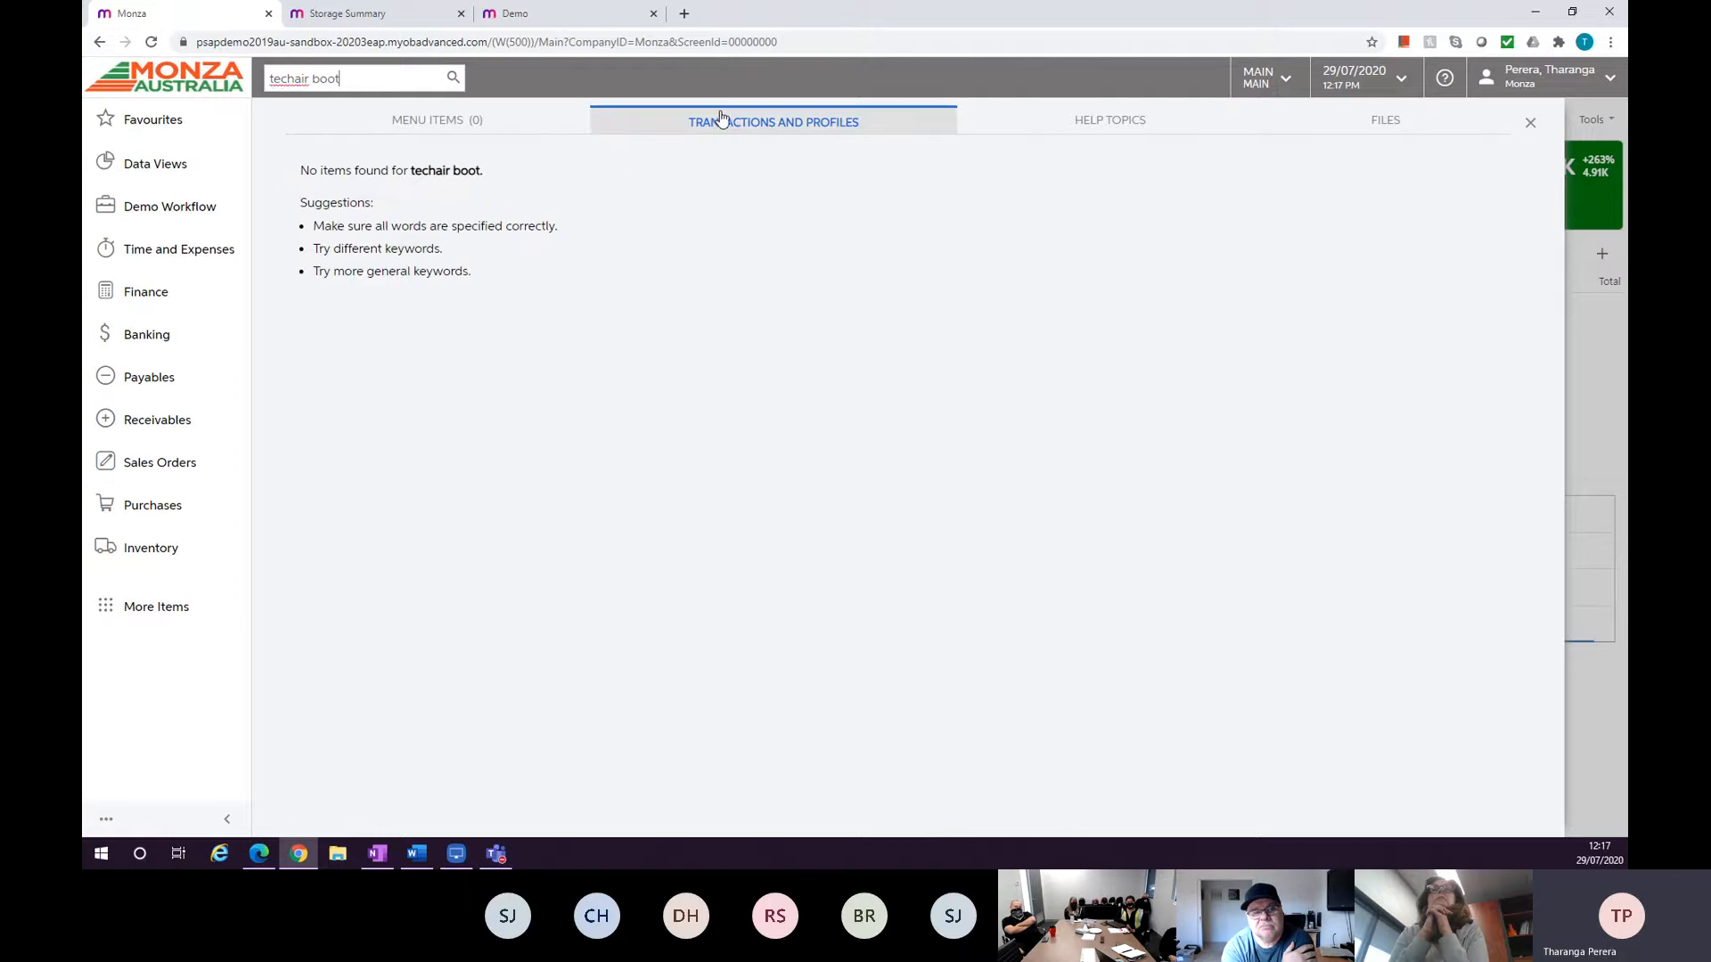
double_click(278, 83)
type("tech")
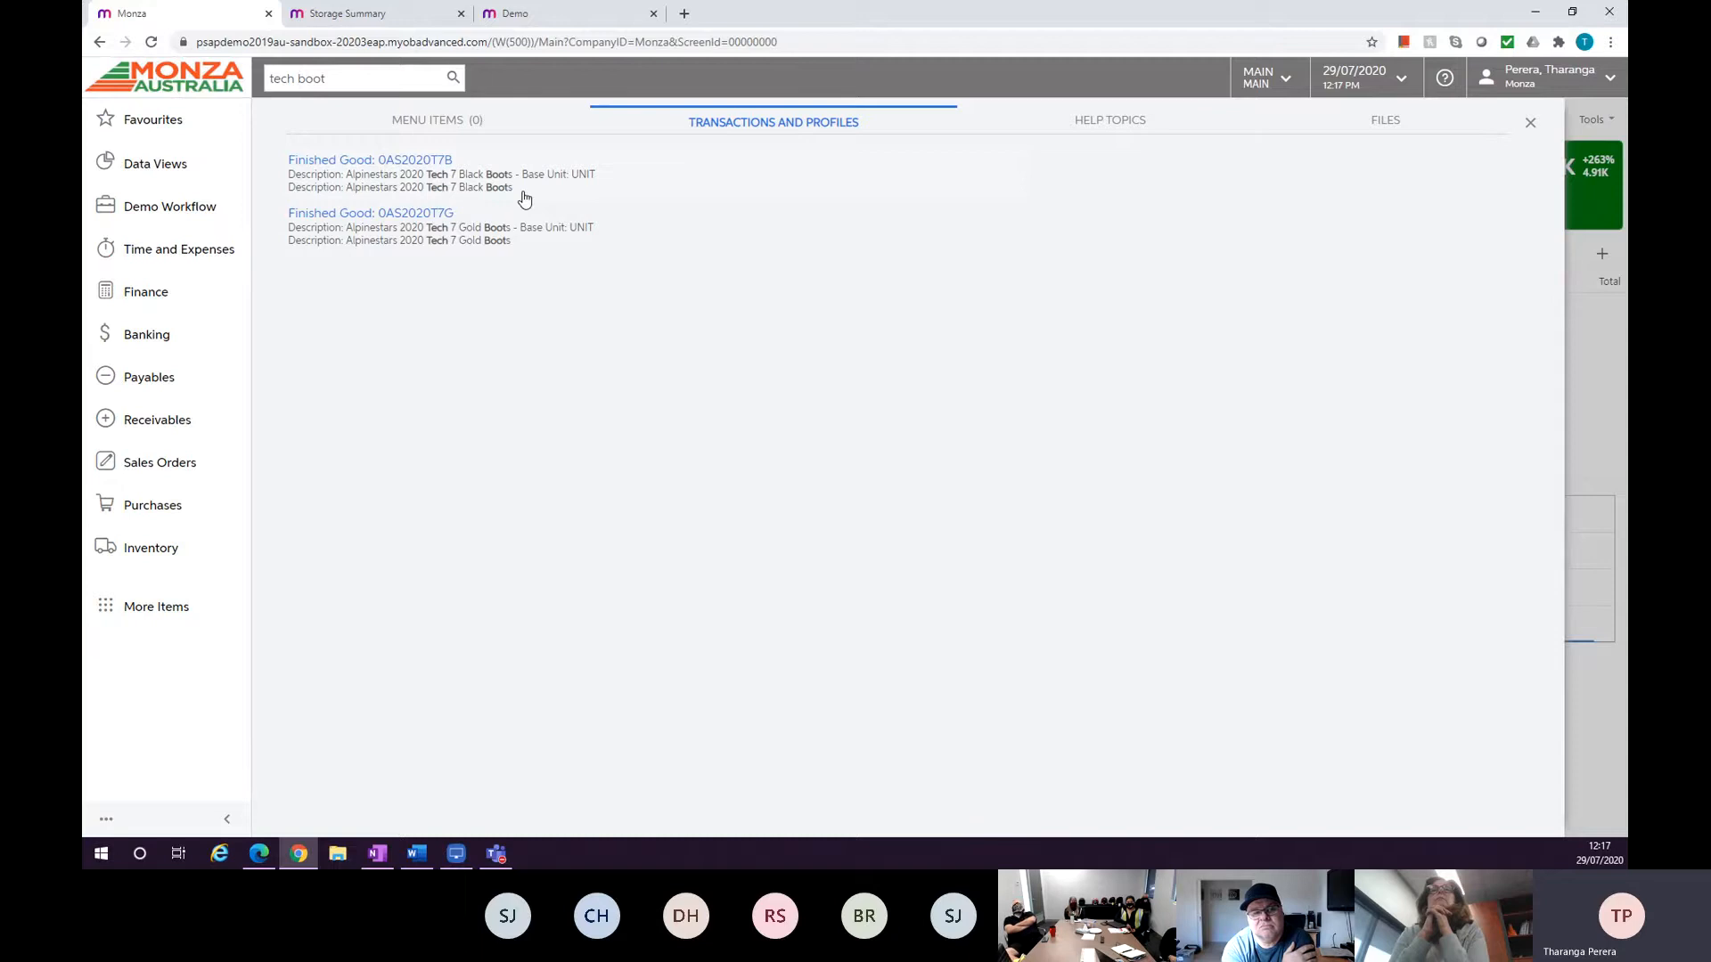
Check the Help Topics, Files and Menu Items results for tech boot.
left_click(1039, 129)
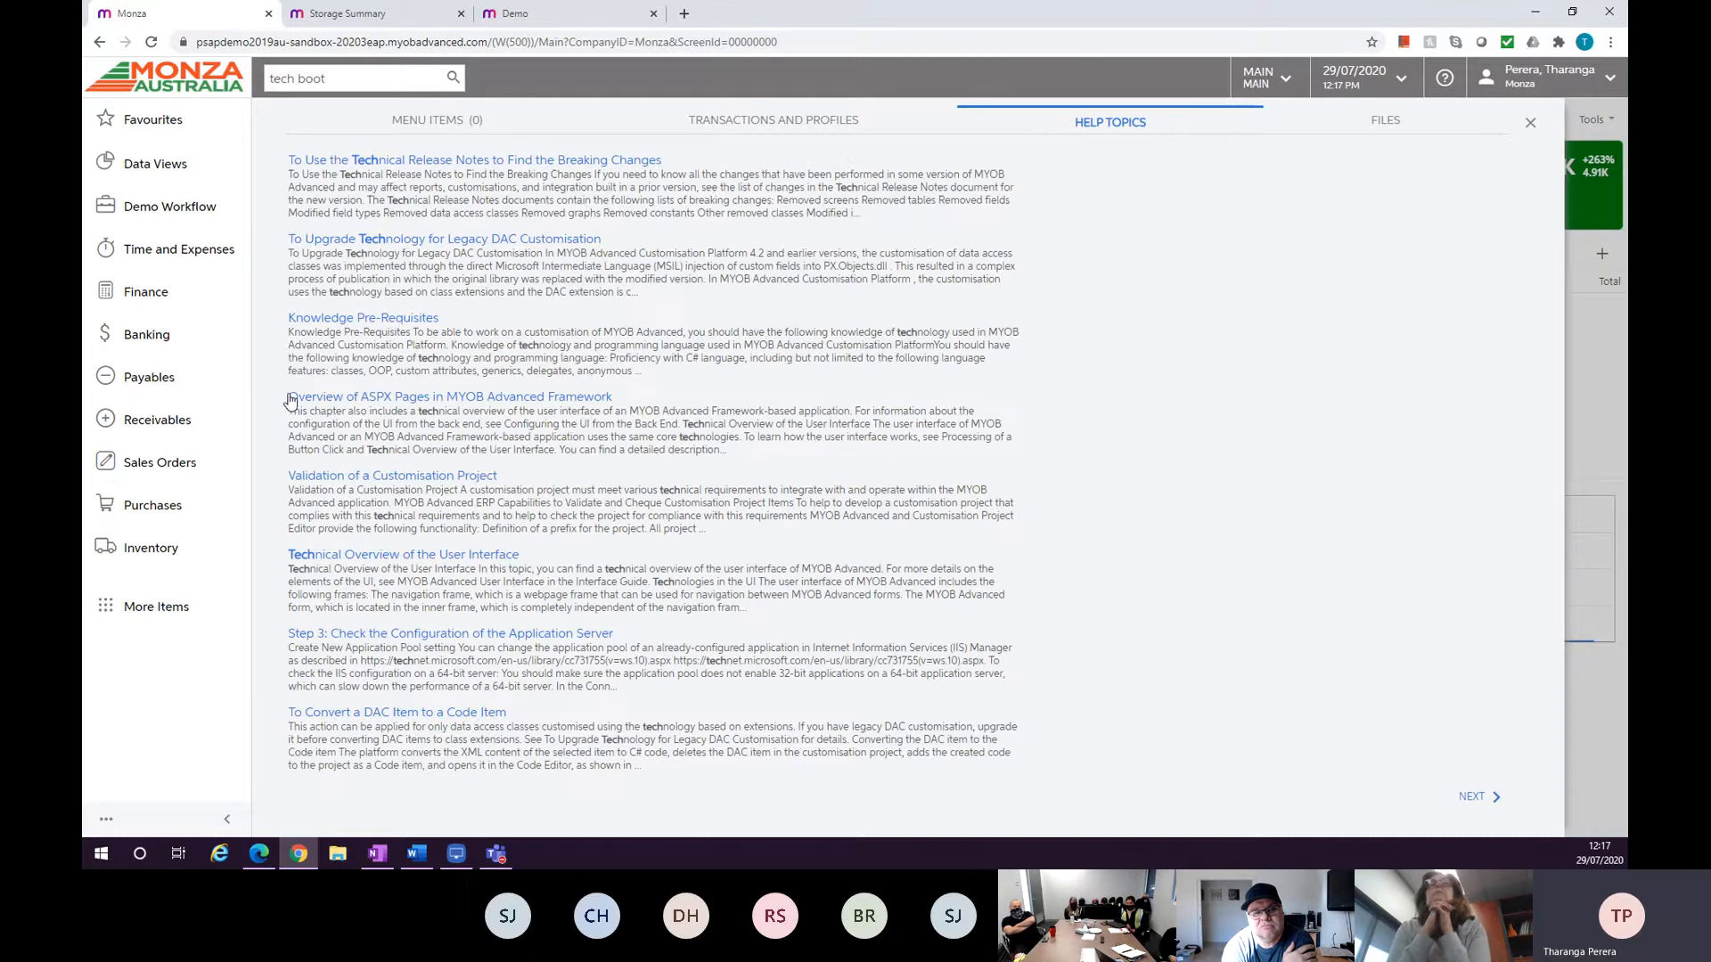
left_click(1375, 117)
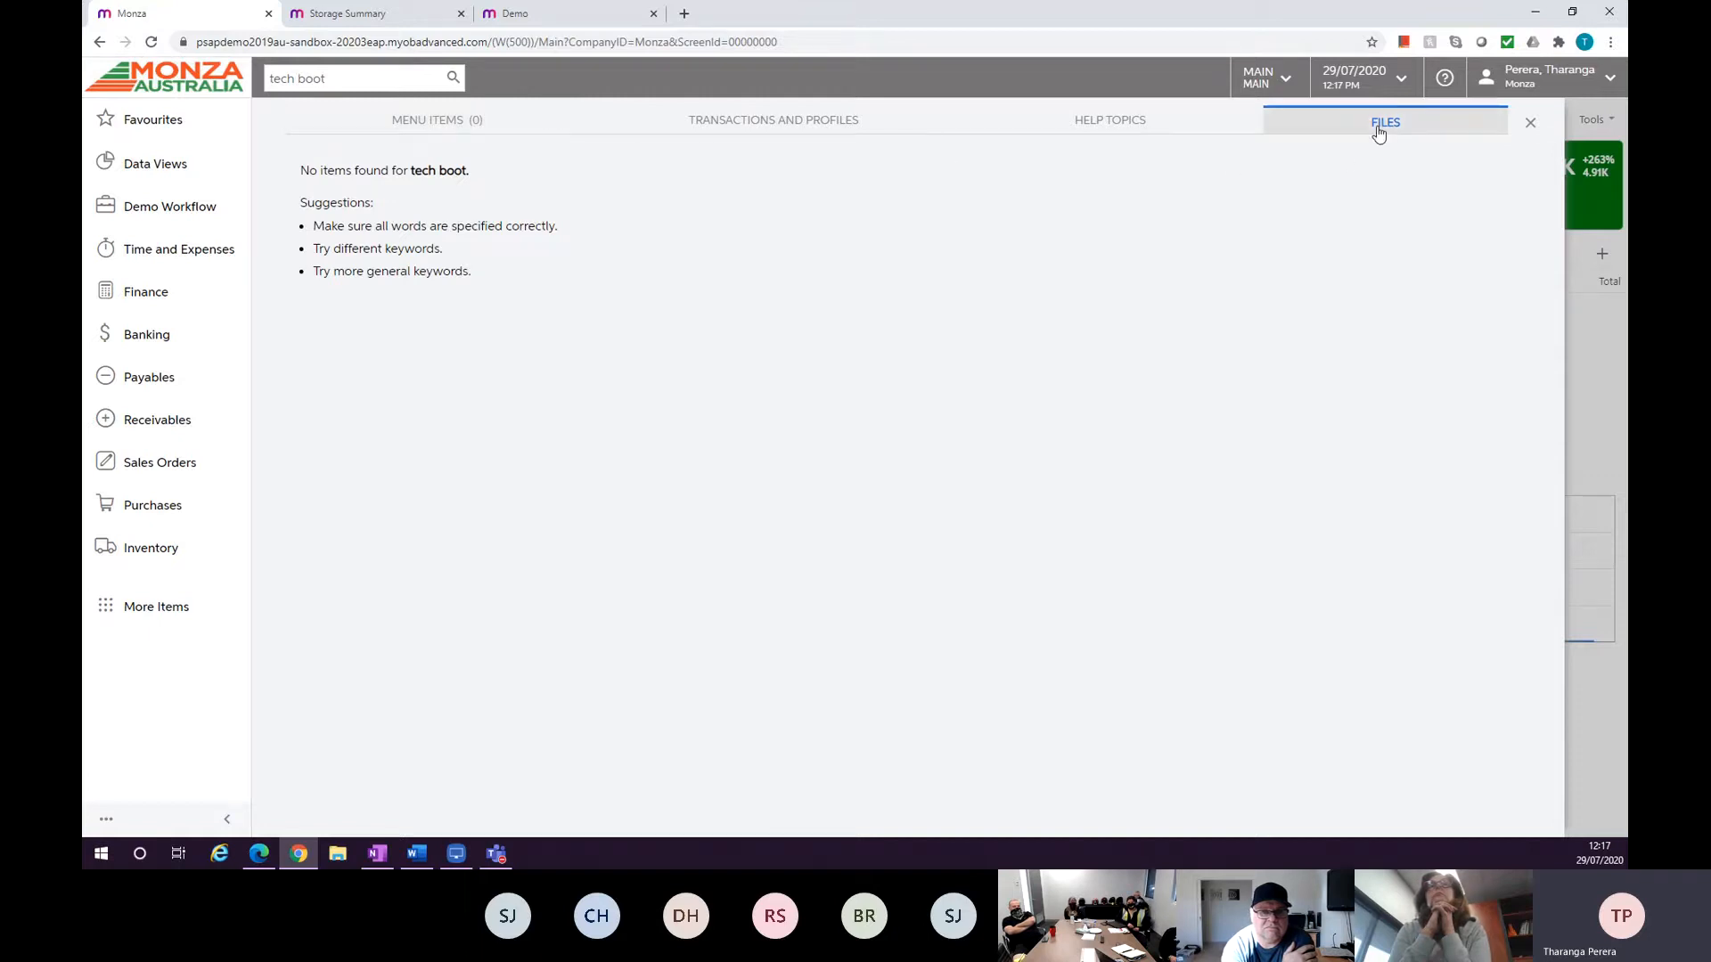
left_click(388, 87)
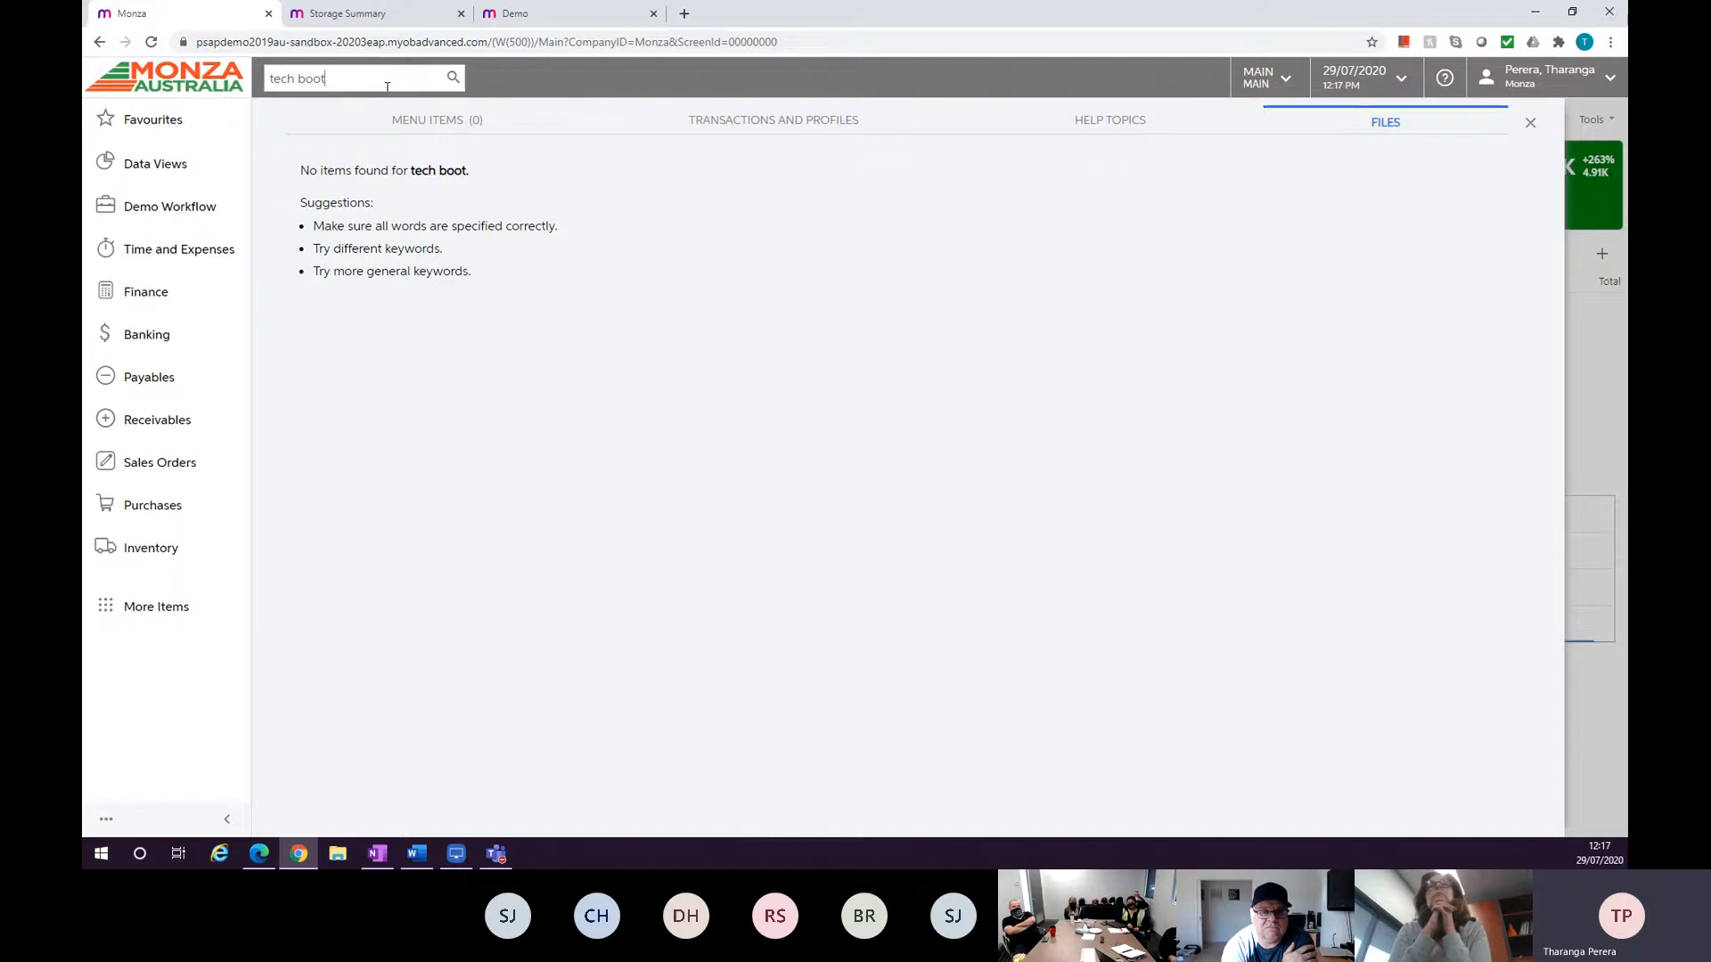
left_click(422, 131)
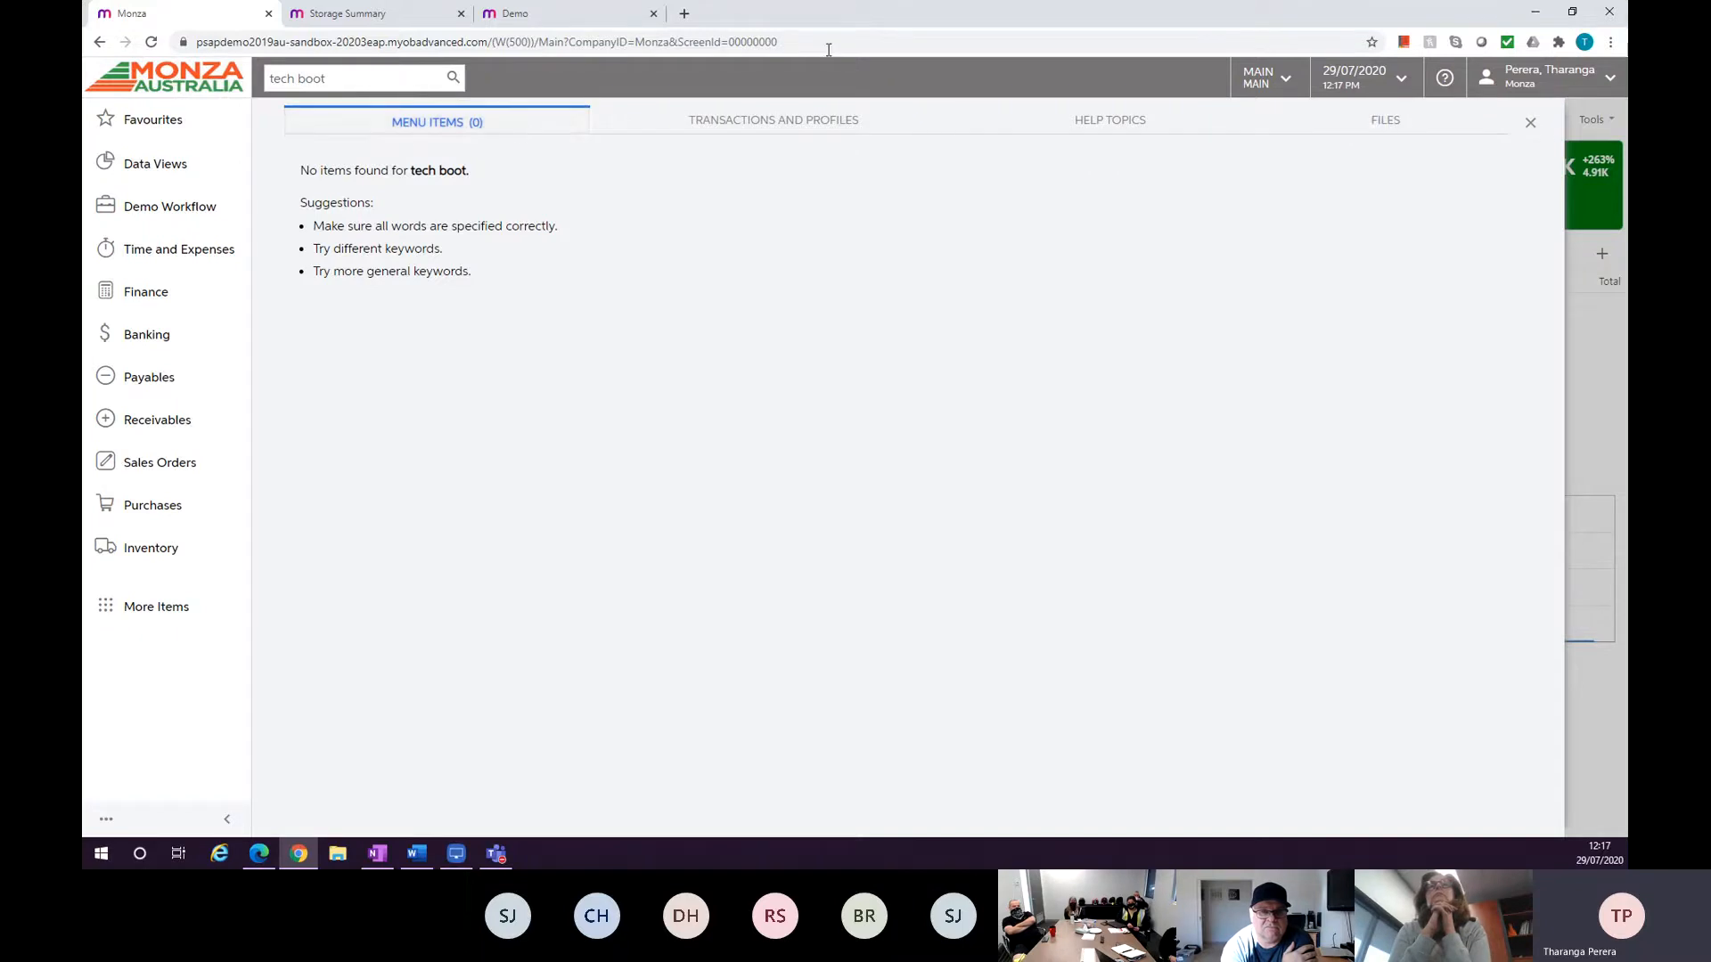
Switch to the browser window holding the Demo dashboard and maximize it.
double_click(811, 21)
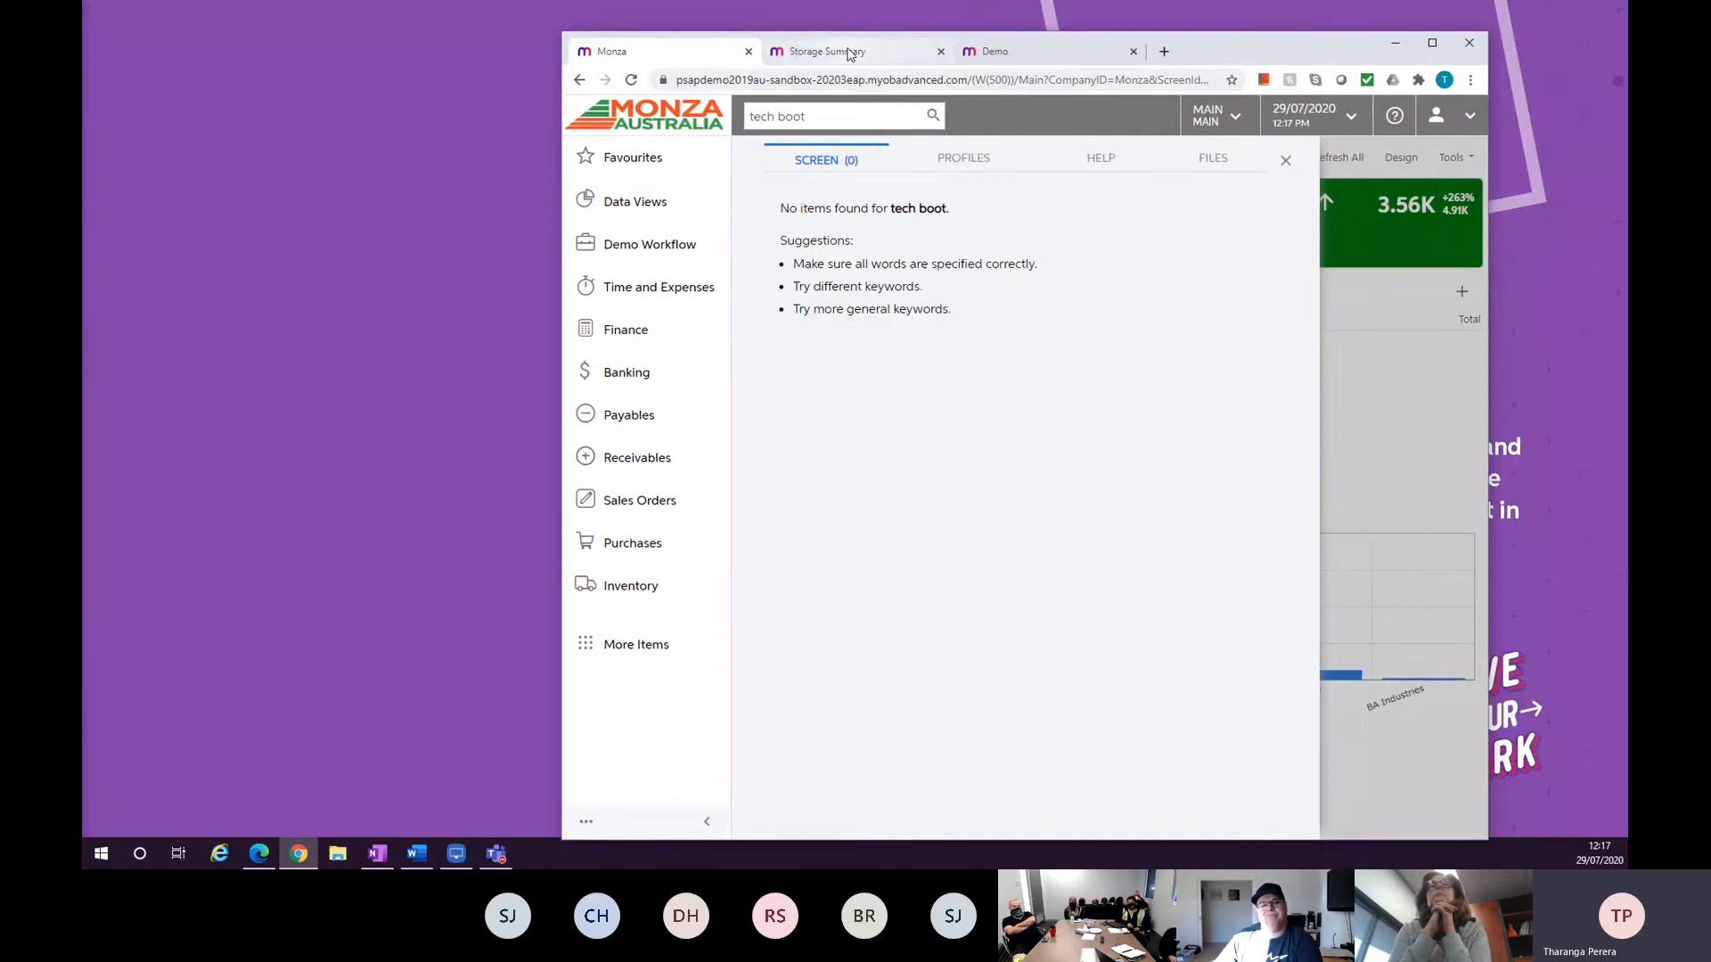
left_click(918, 55)
left_click(941, 51)
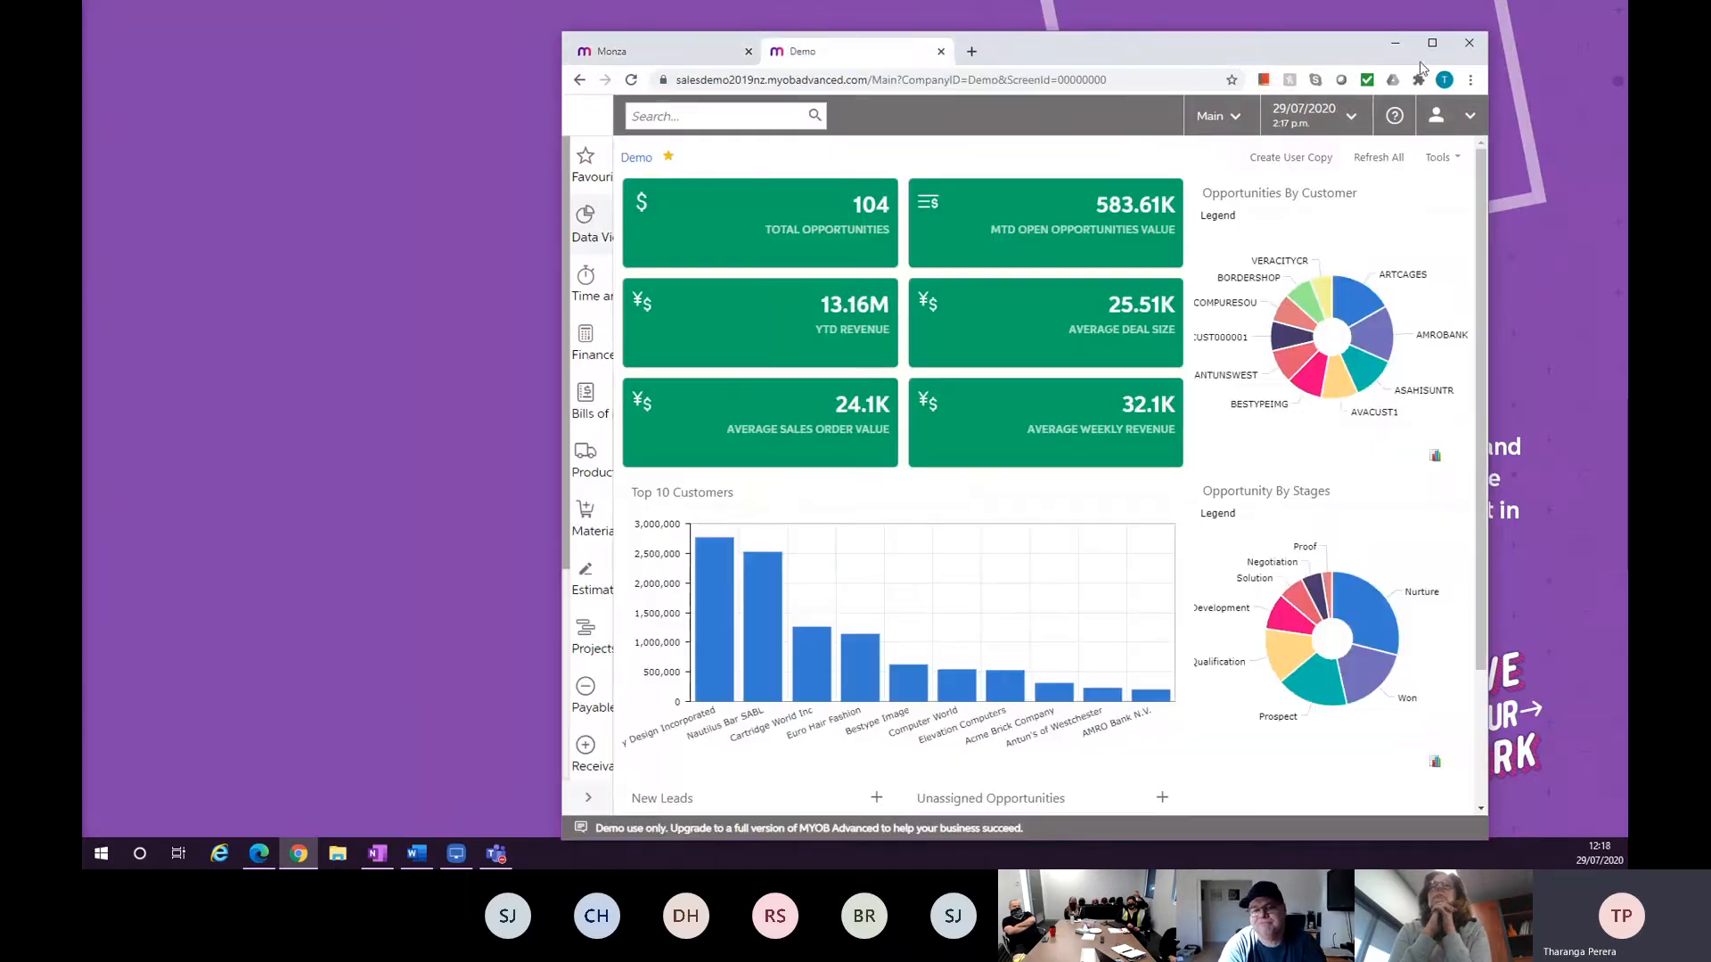
left_click(1432, 45)
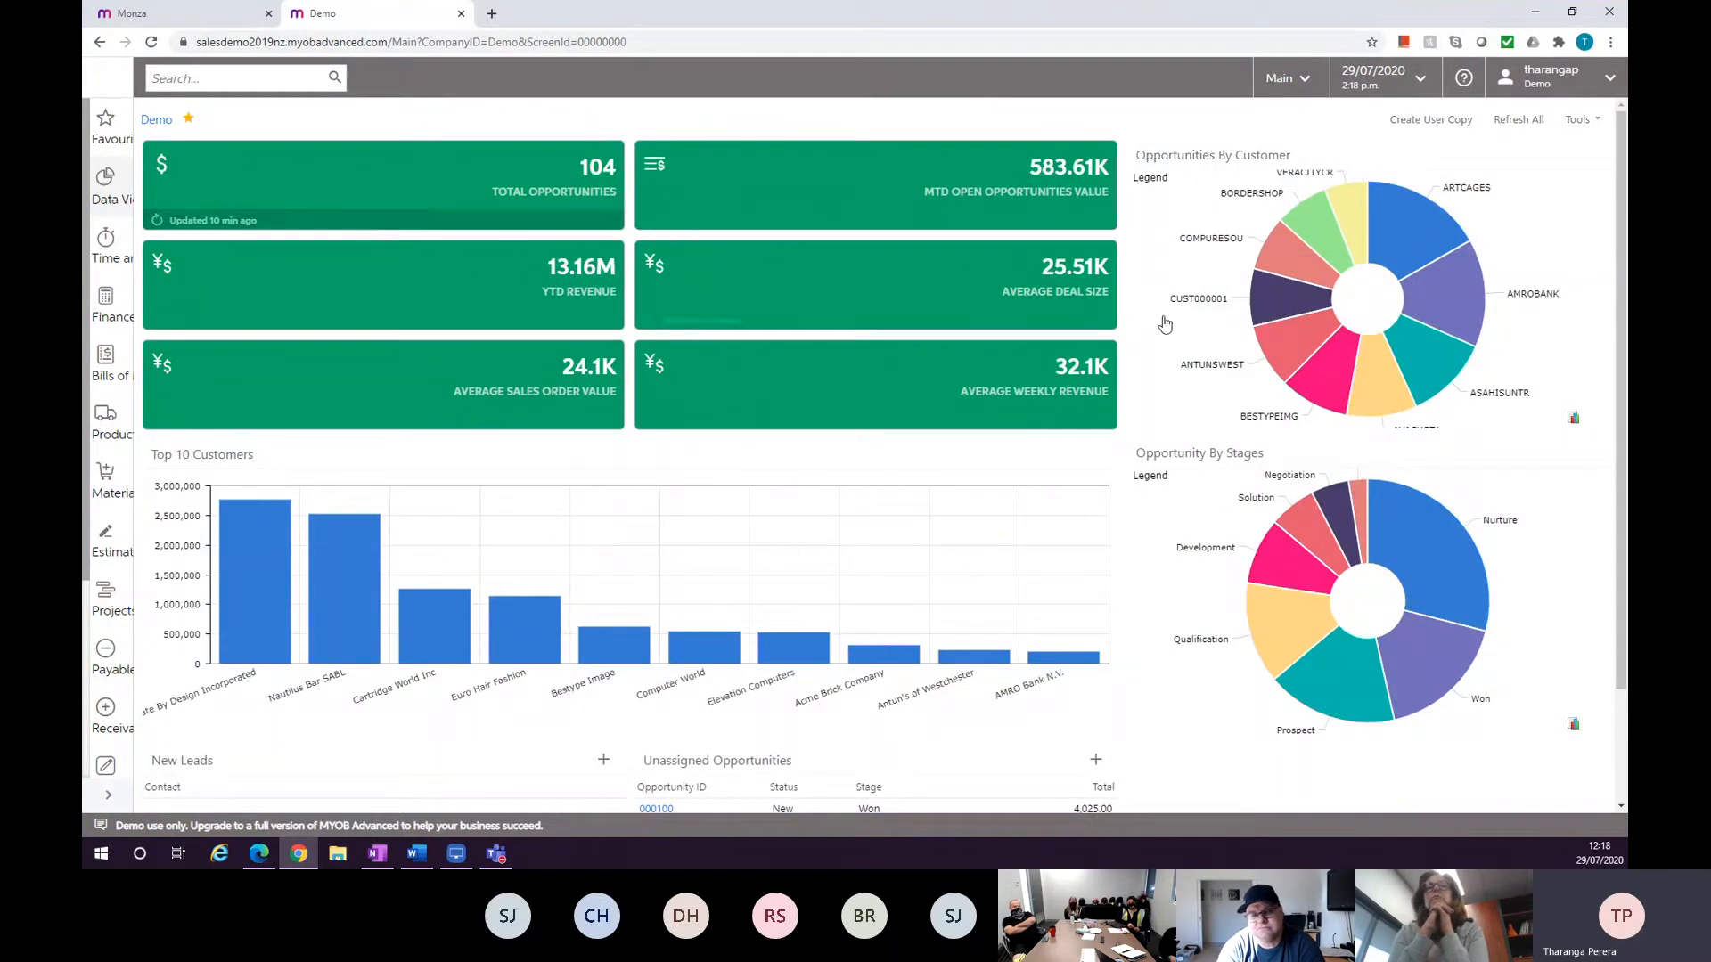
Drill into the largest customer's bar in the Top 10 Customers chart.
mouse_move(1457, 226)
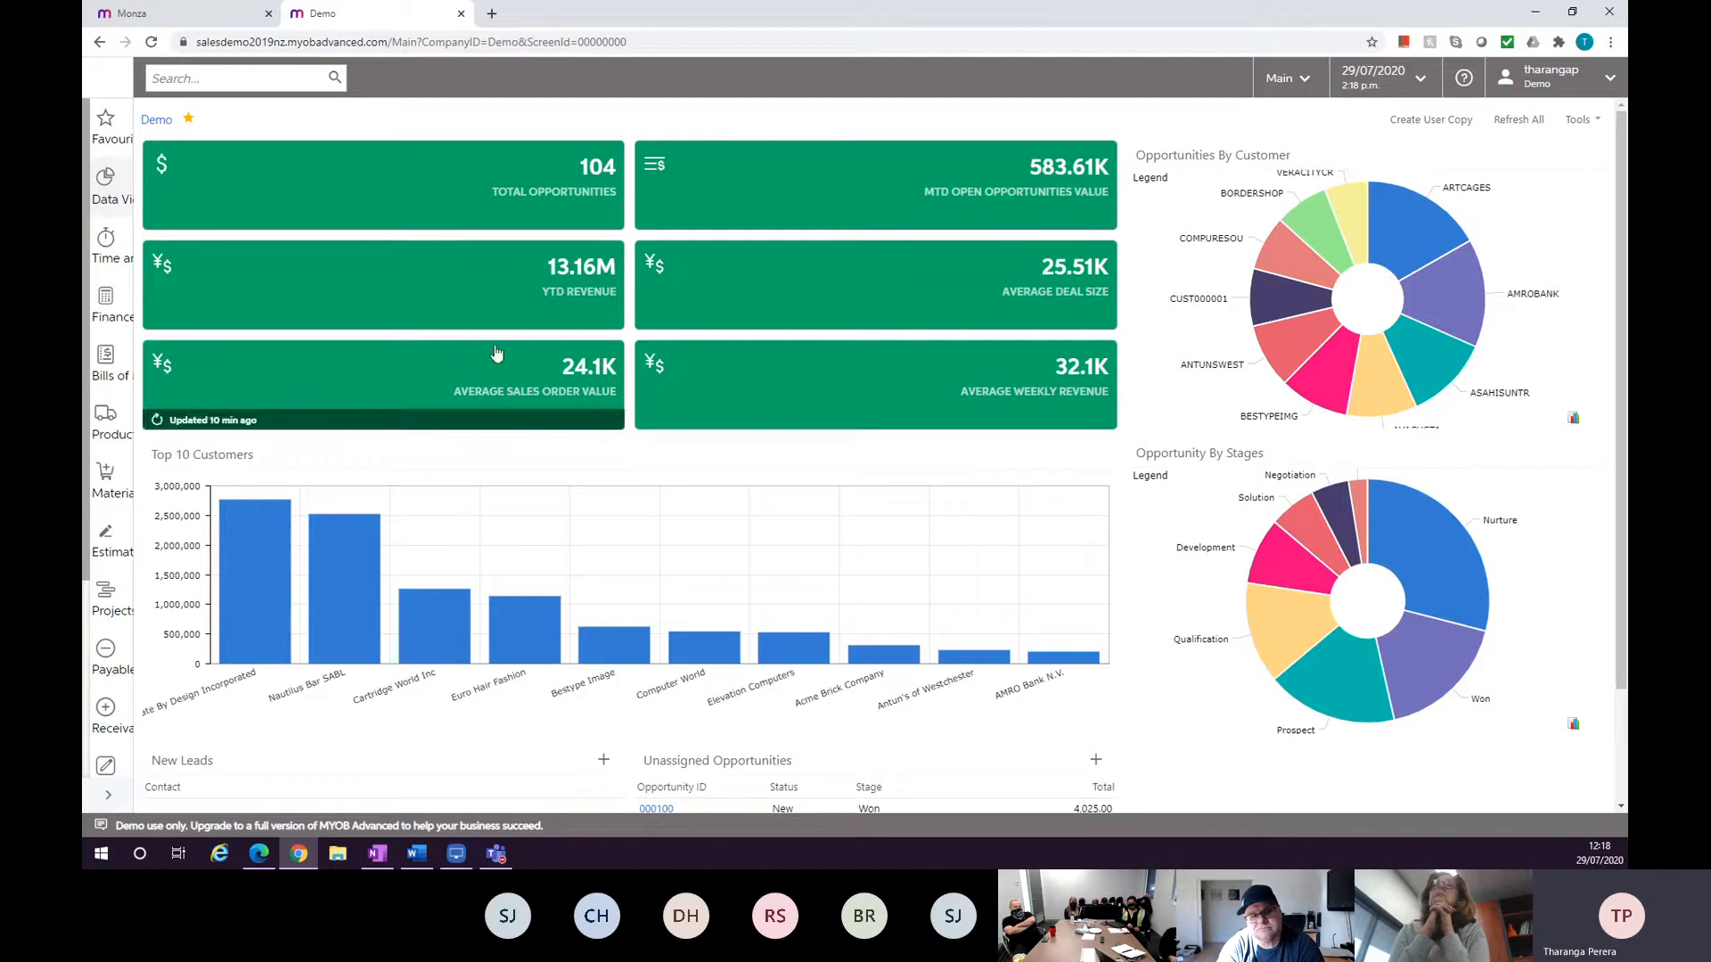
left_click(273, 613)
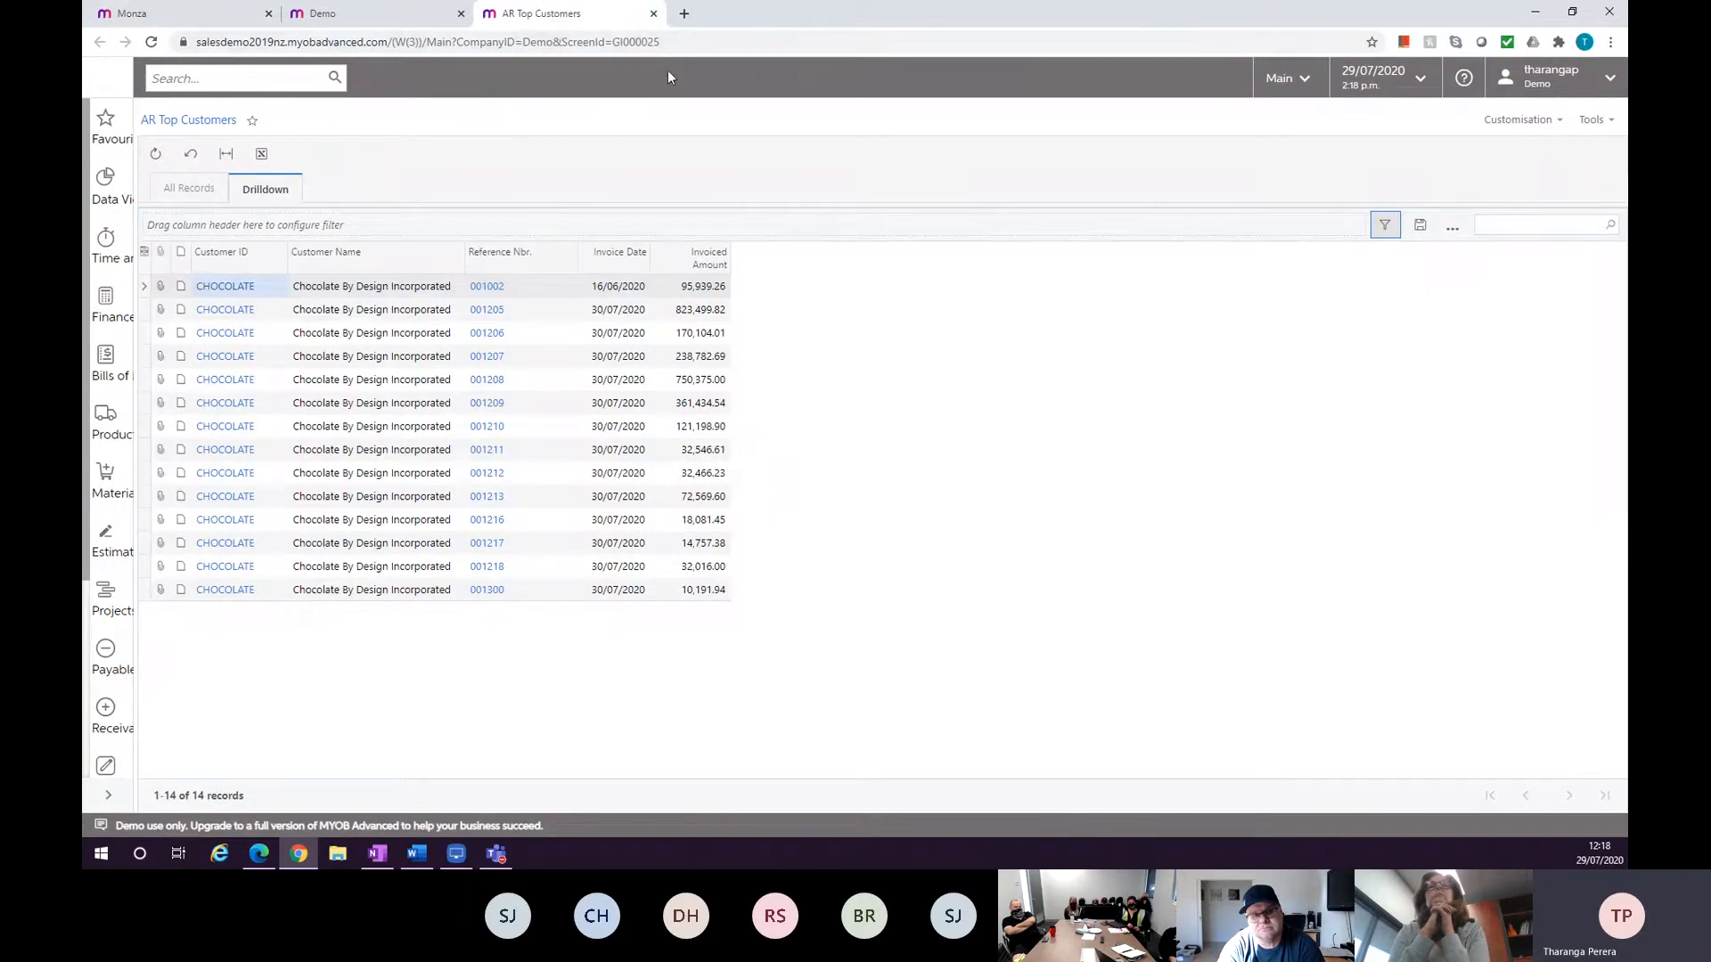
Close the drill-down tab and open the Distribution Dashboards data view.
left_click(654, 14)
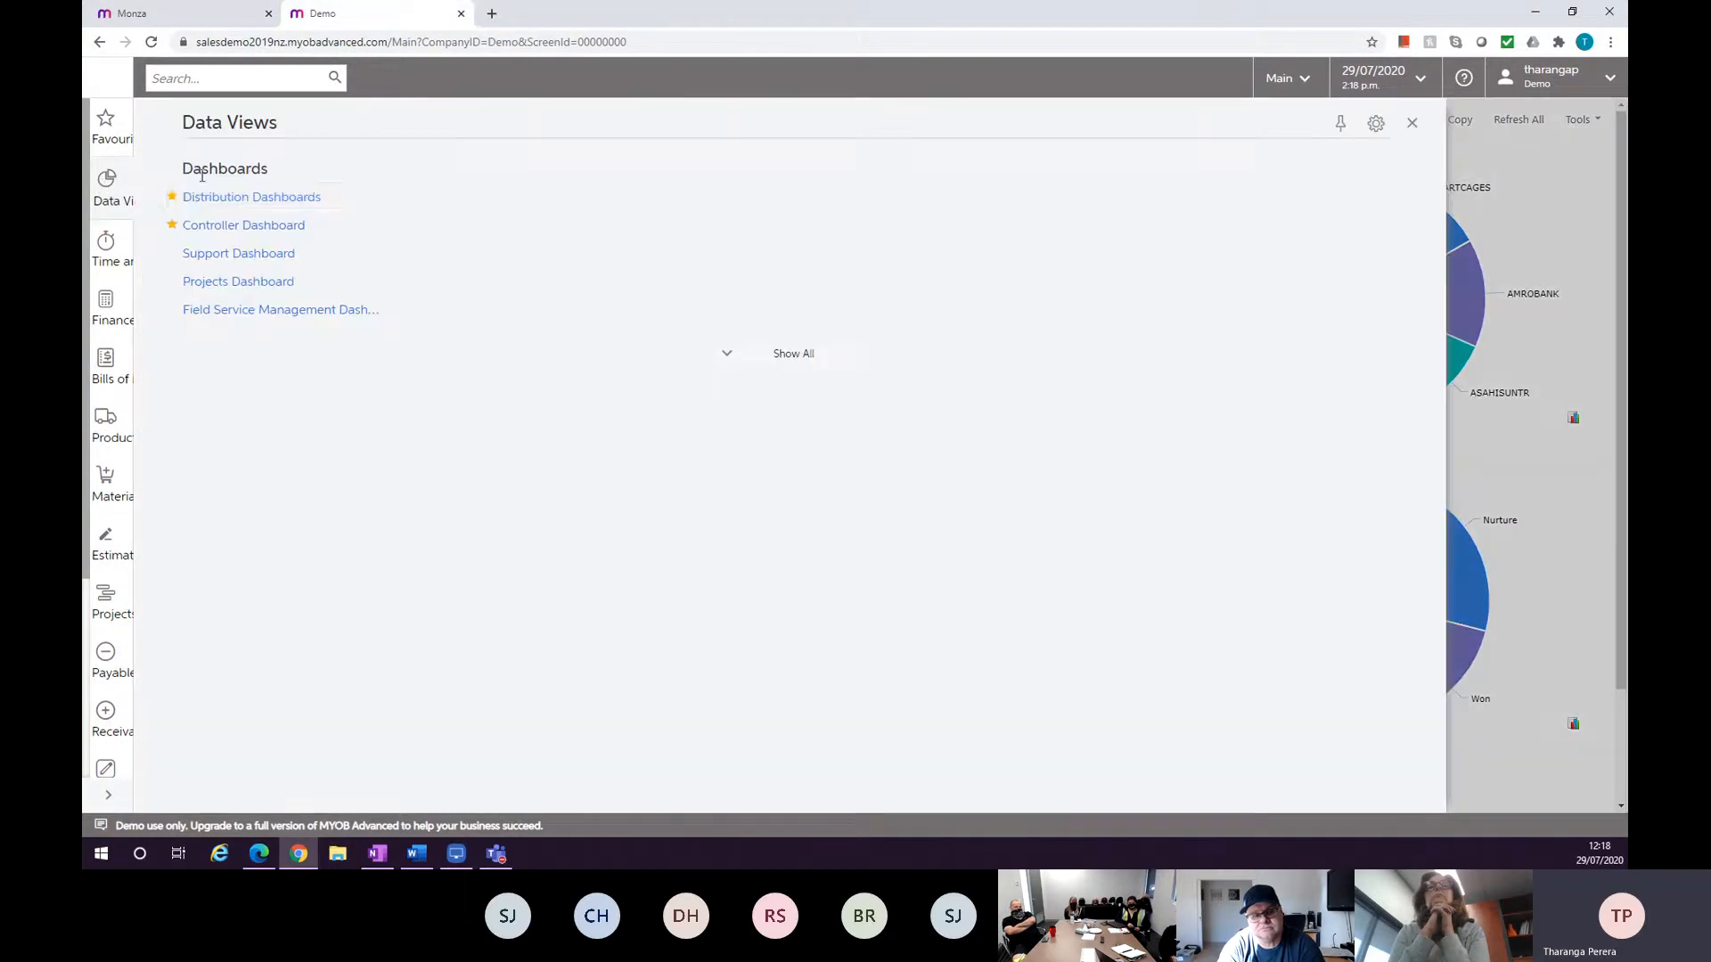
left_click(245, 209)
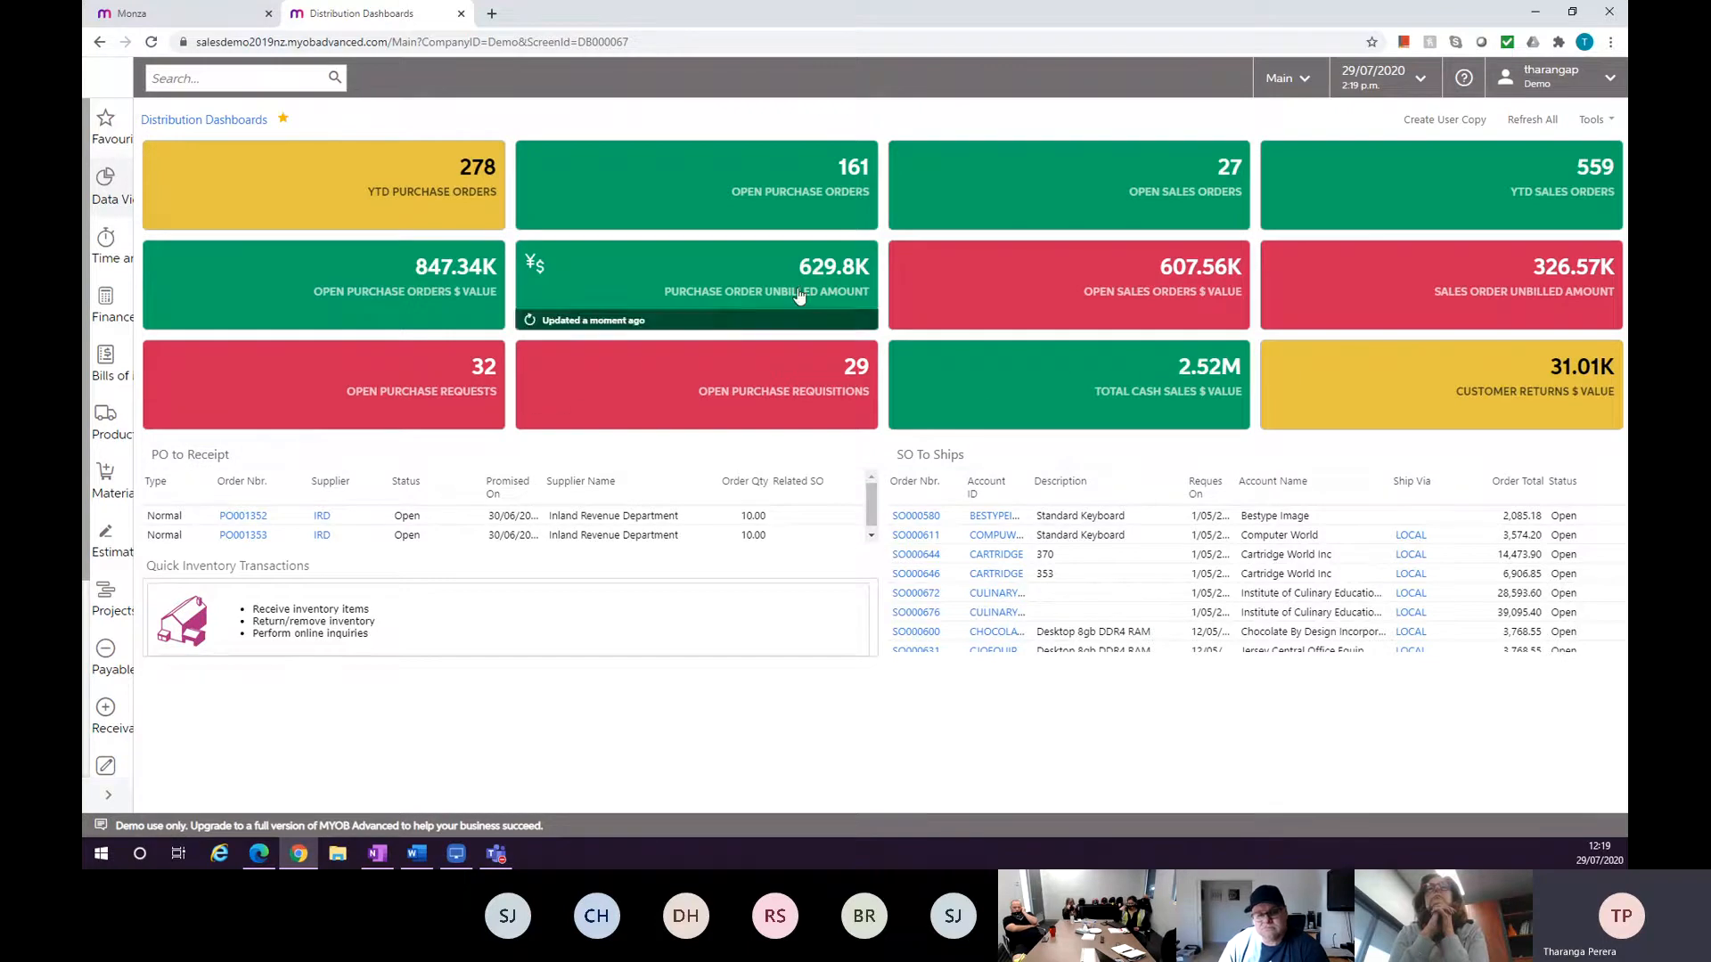
Switch back to the Monza tab and close the search results panel.
left_click(147, 13)
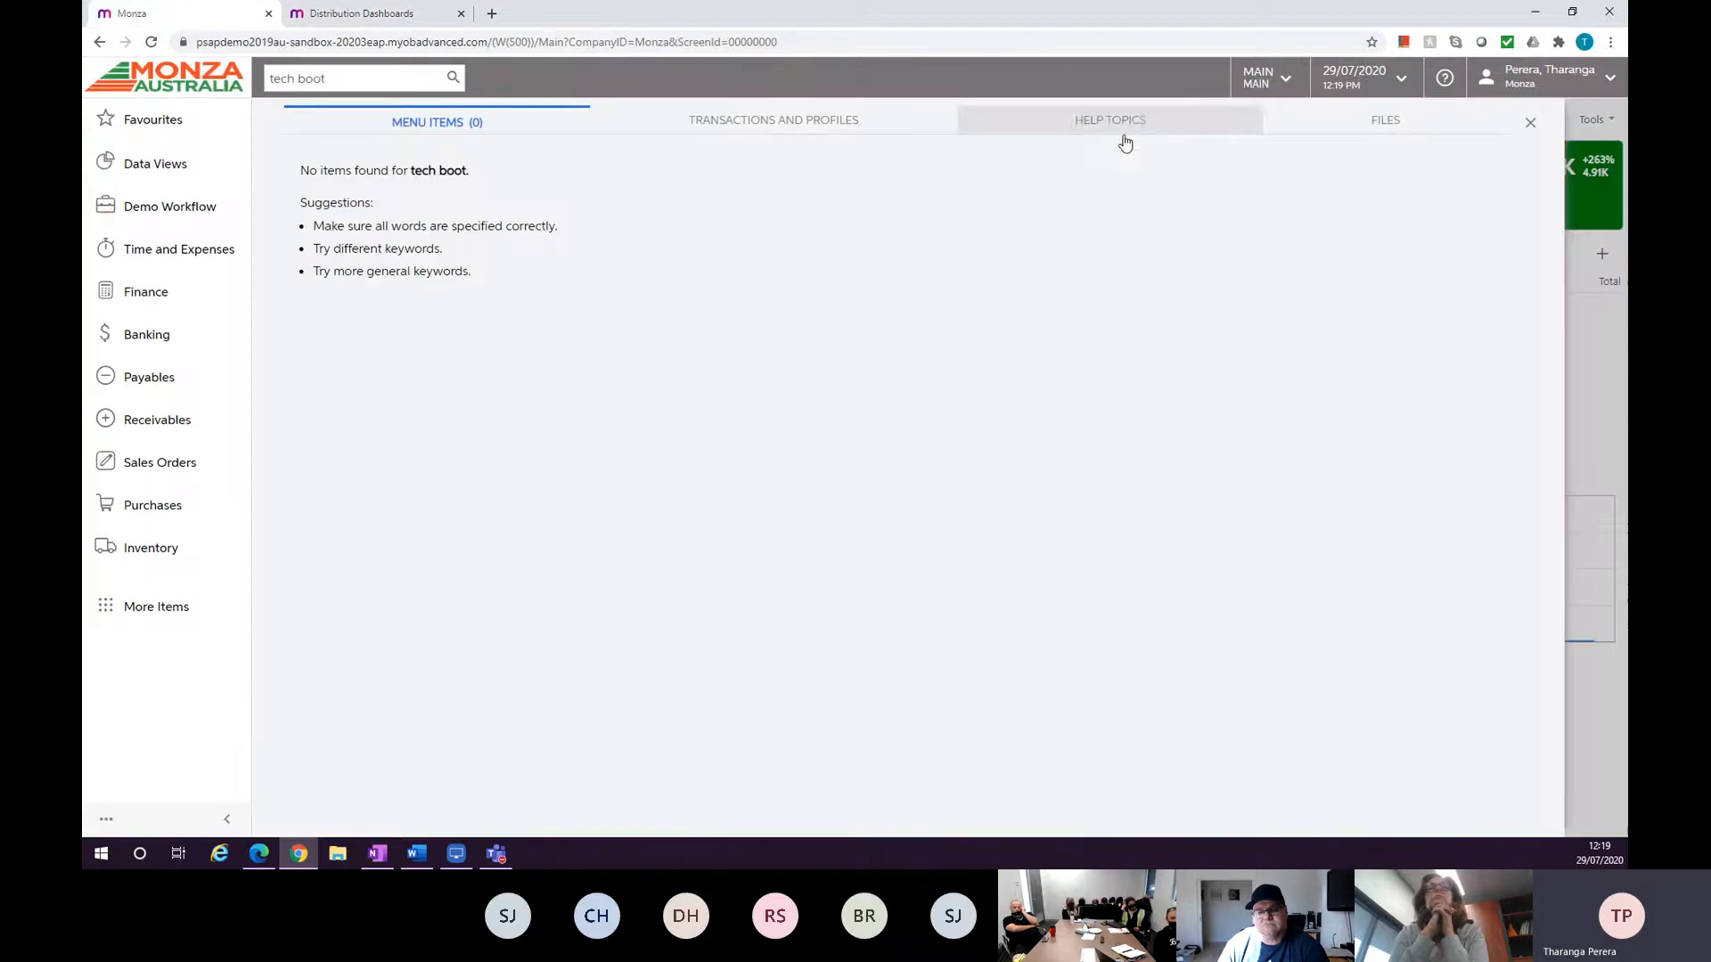
left_click(1530, 122)
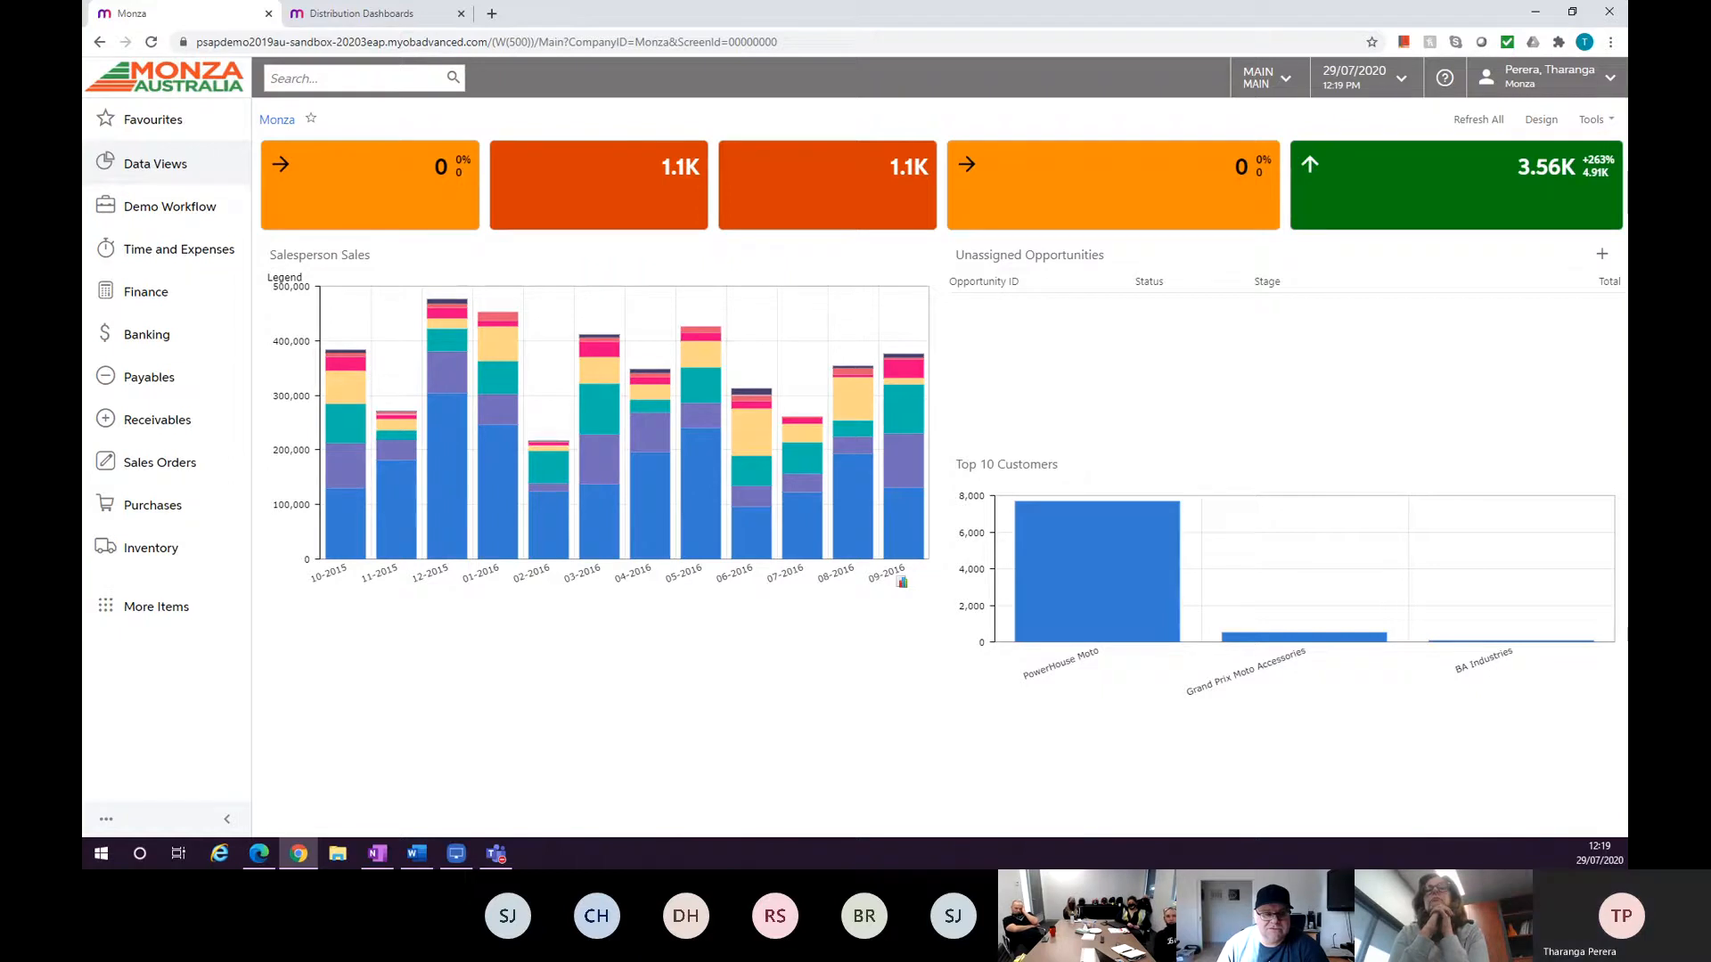
Search transactions and profiles for moto.
left_click(386, 87)
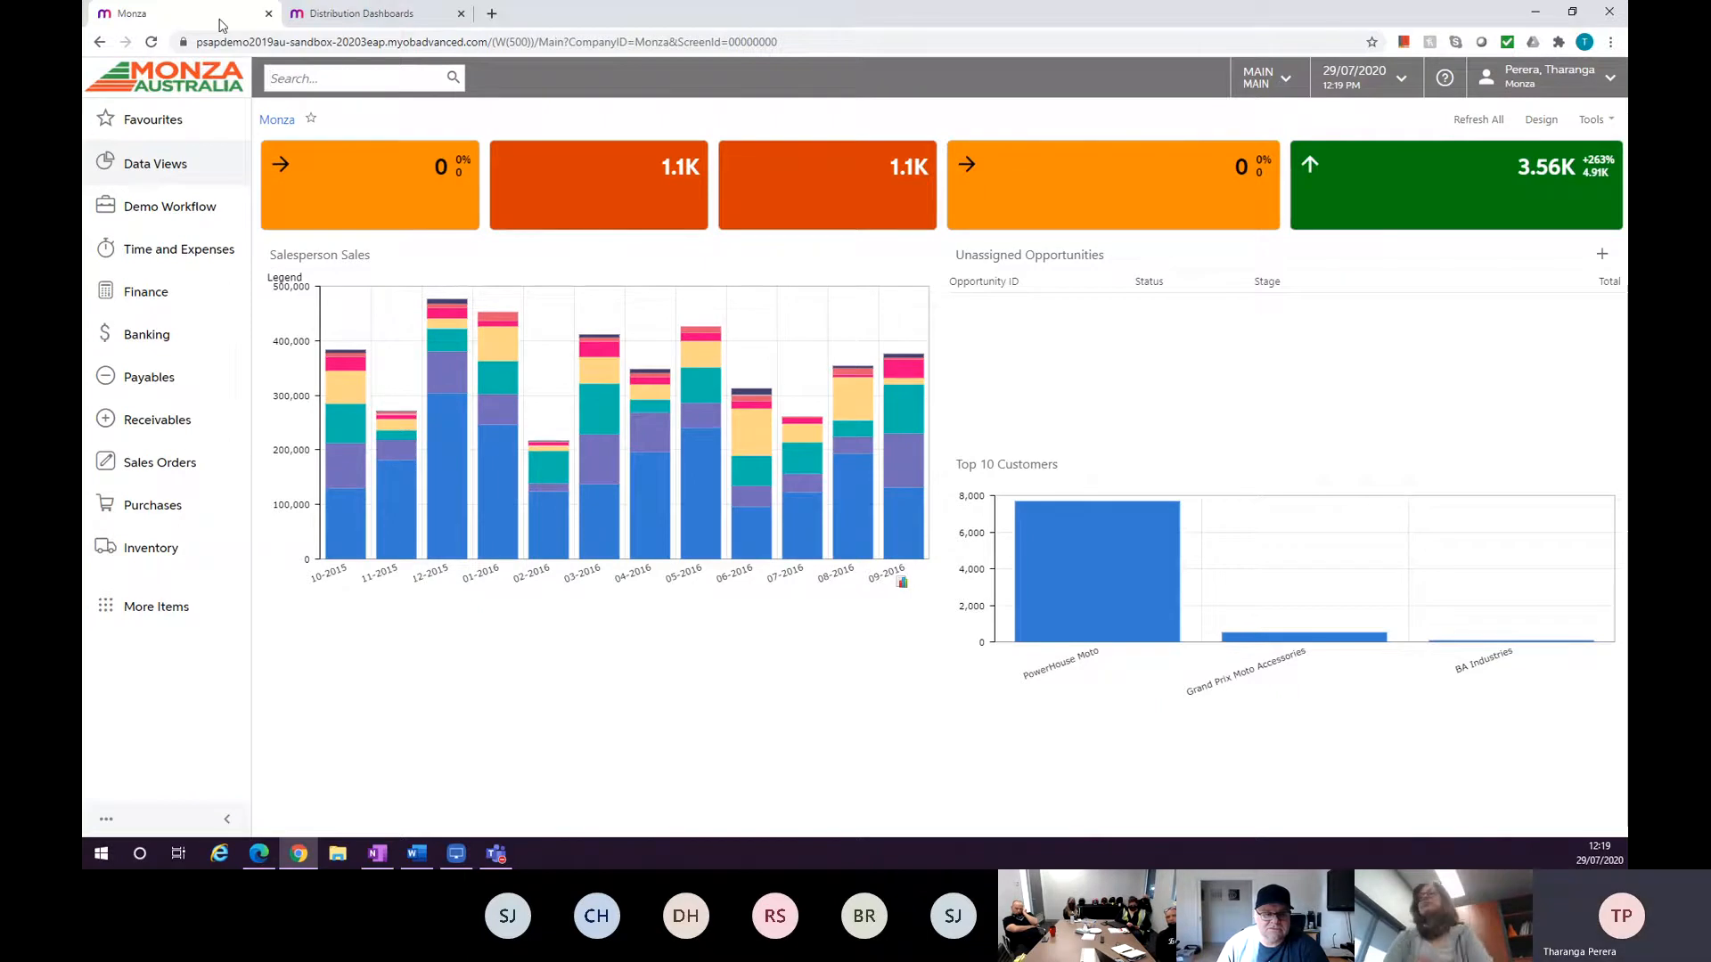
type("moto")
key("Return")
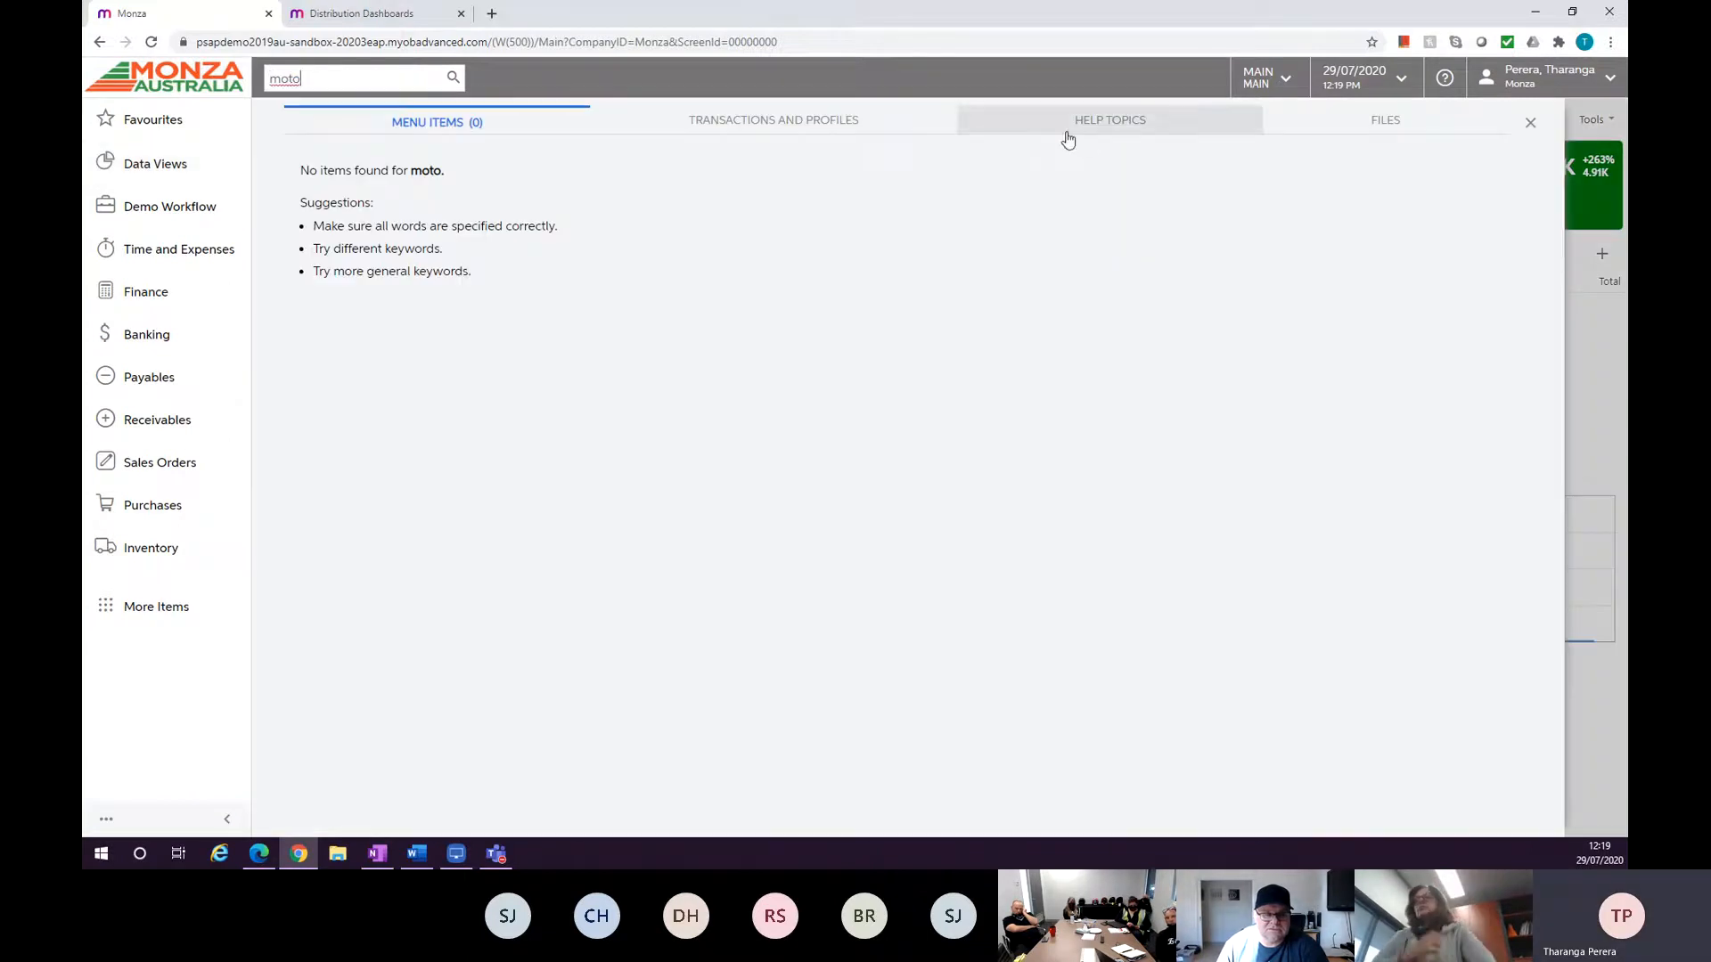
left_click(833, 138)
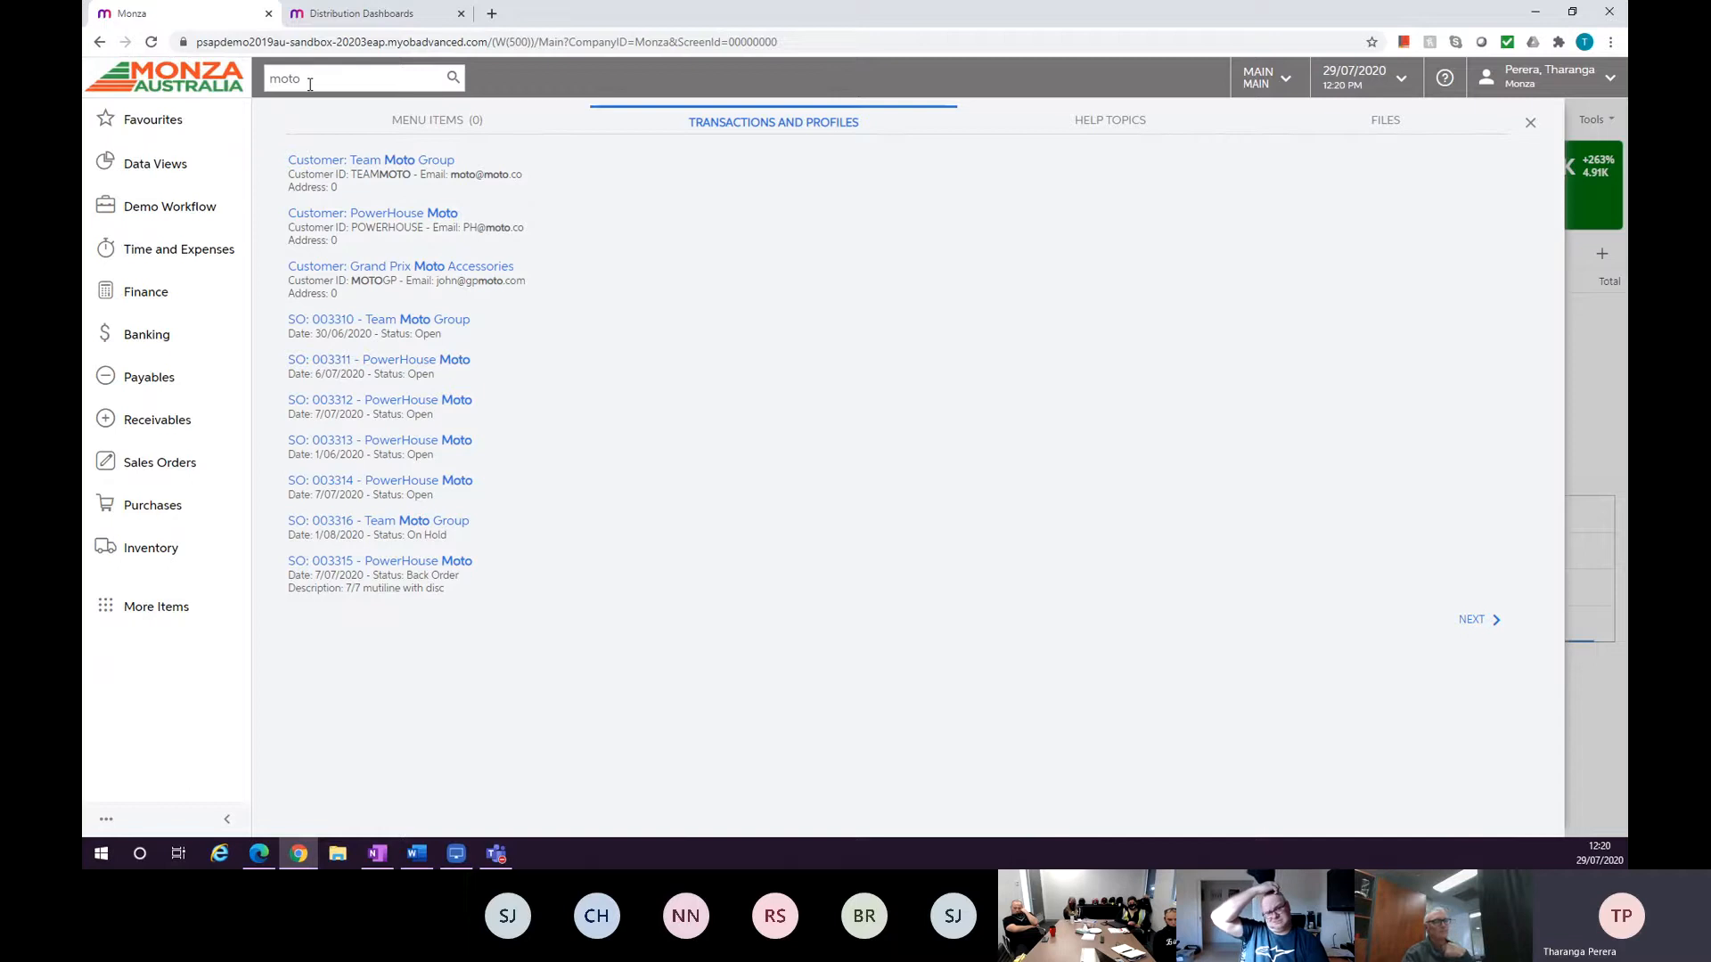
Open sales order 003311 for PowerHouse Moto from the search results.
right_click(322, 360)
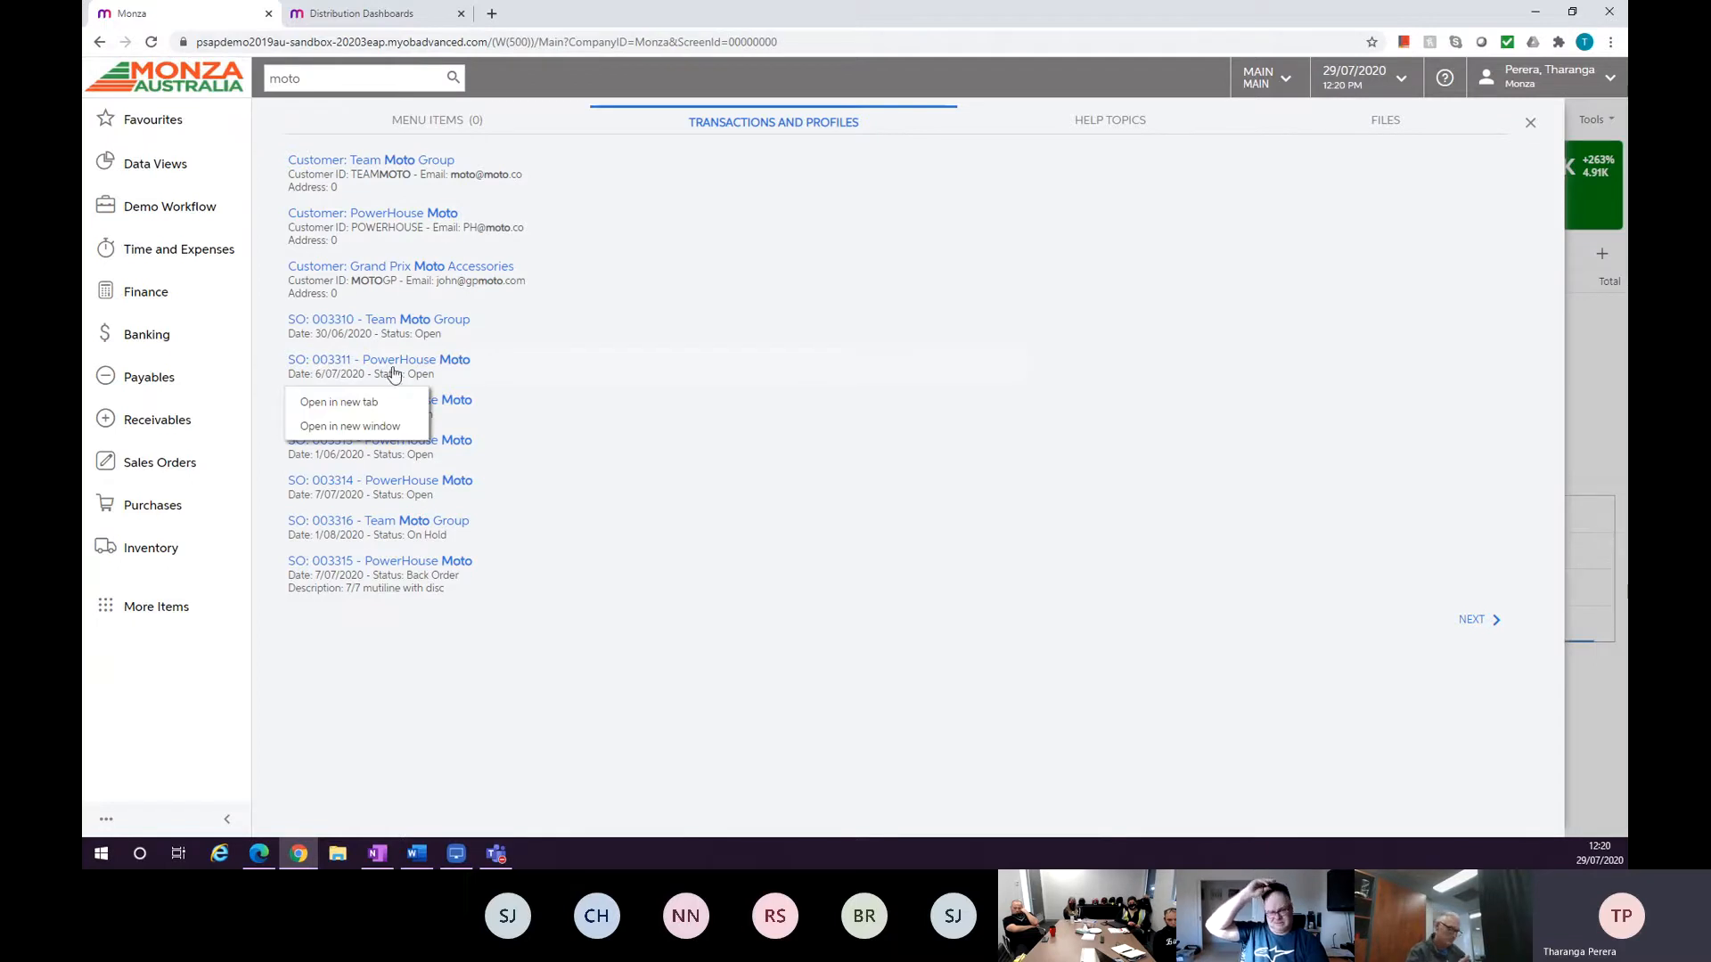
left_click(464, 360)
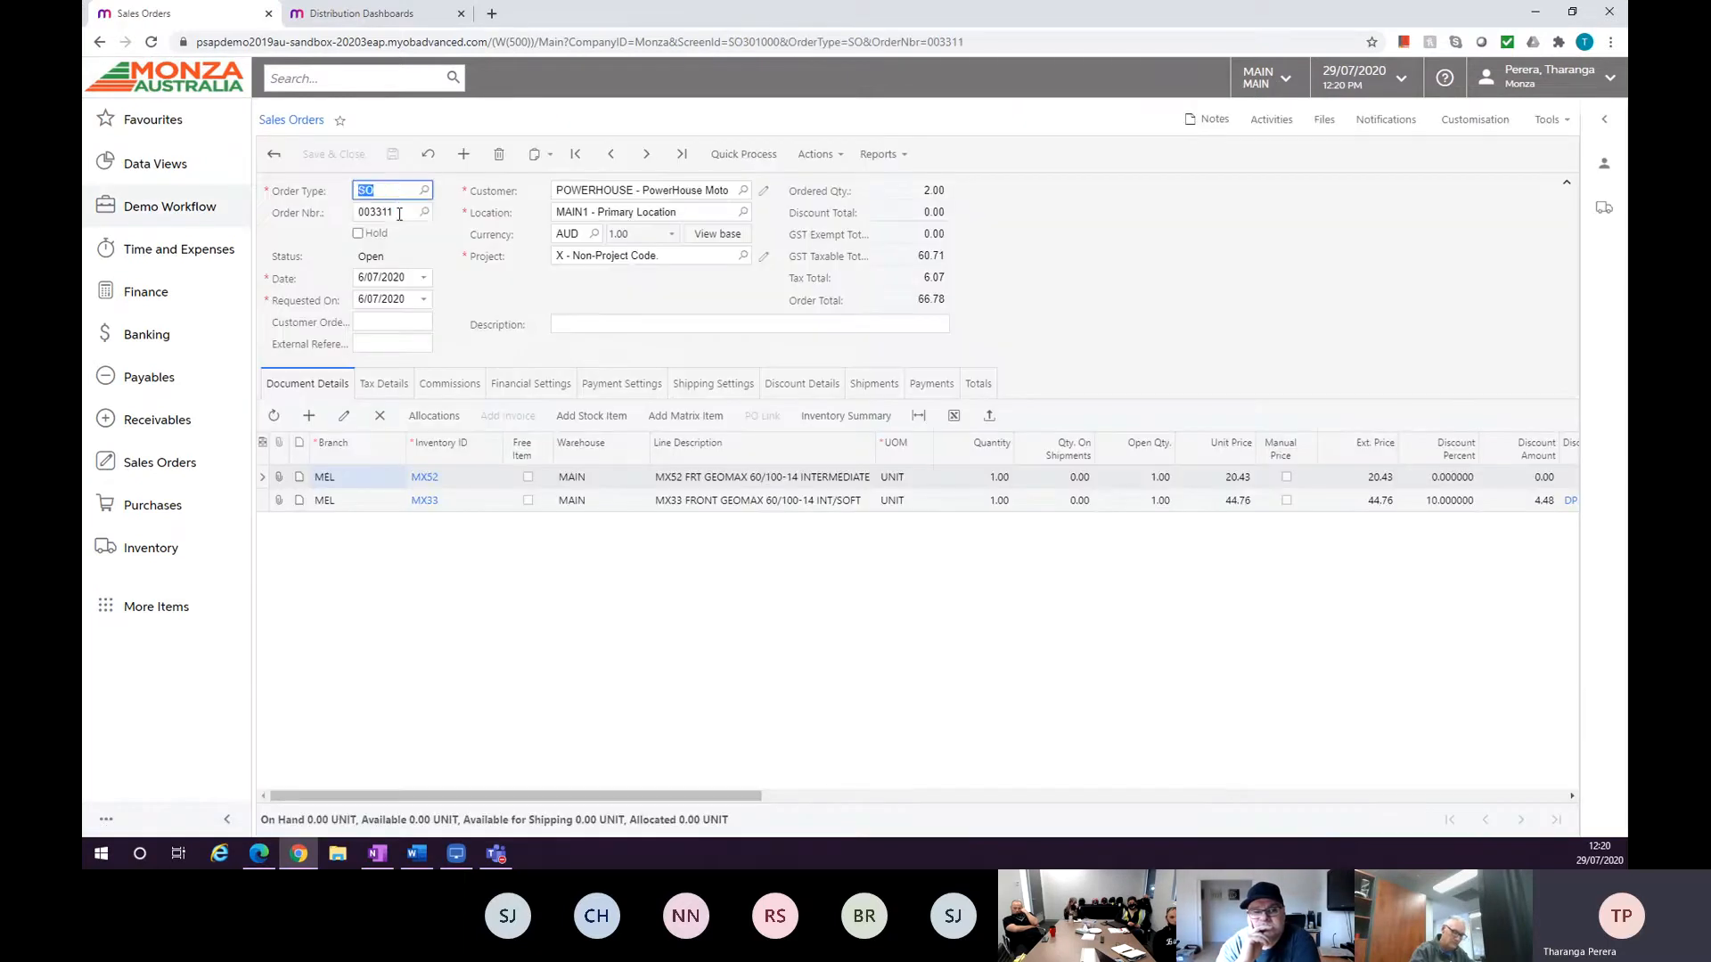
left_click(400, 214)
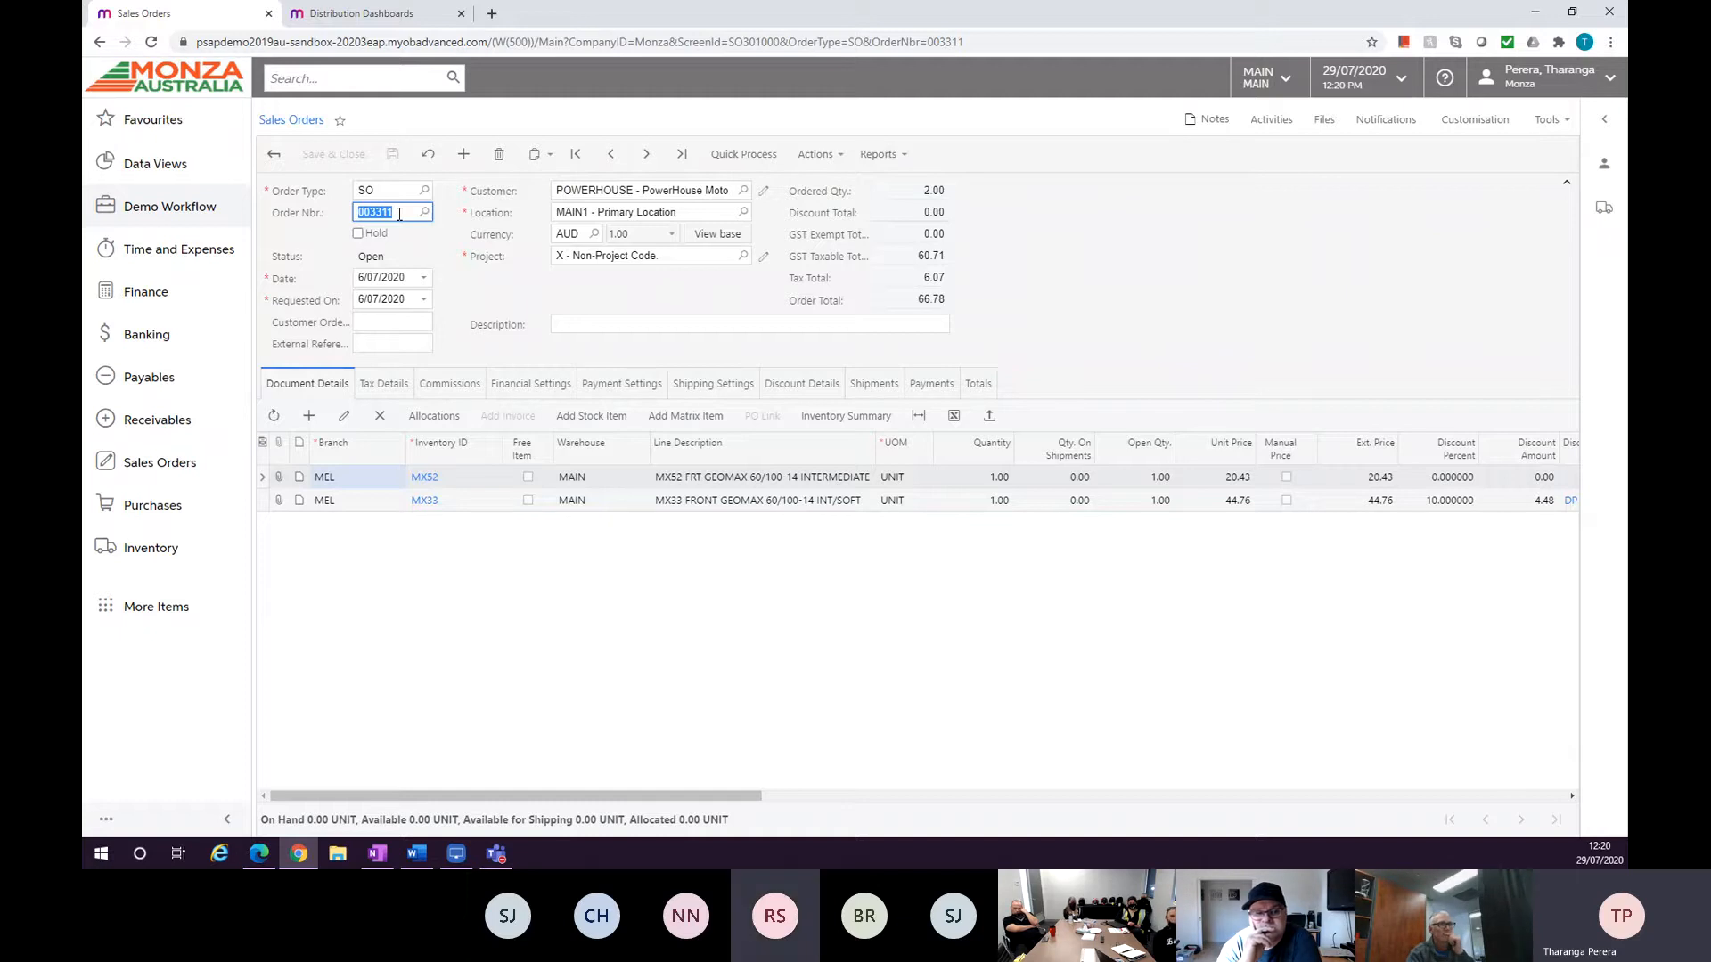
left_click(359, 83)
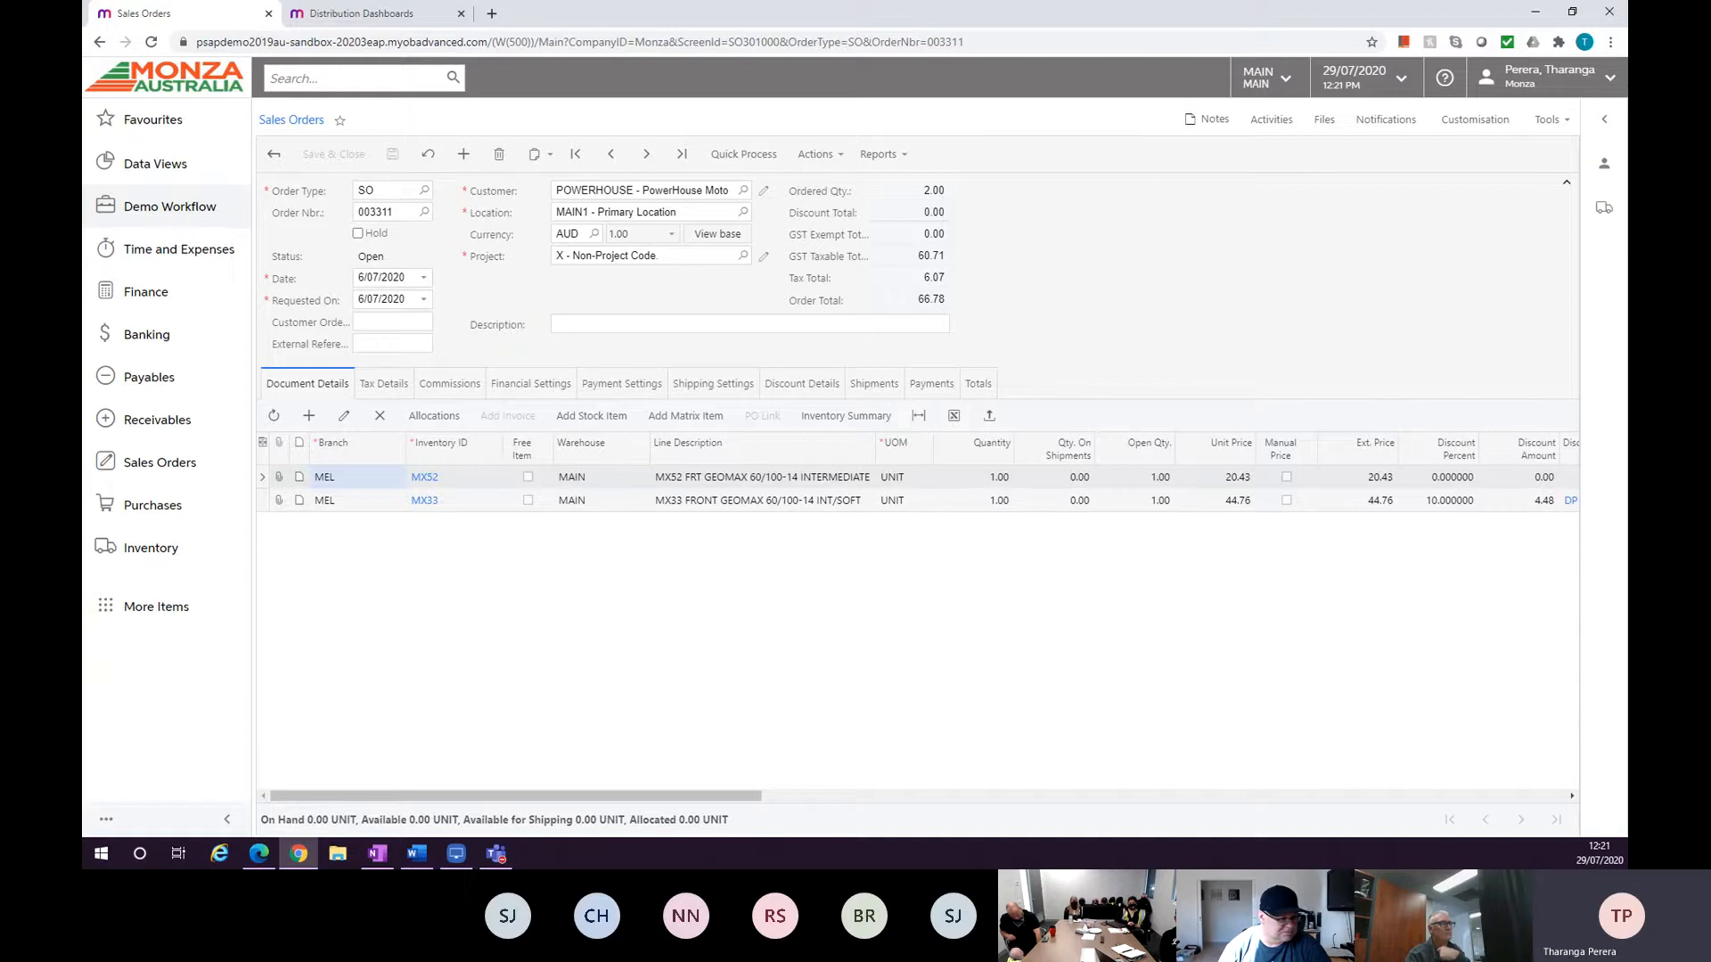
Search the menu for stock item and open the Inventory Stock Items profile.
left_click(142, 548)
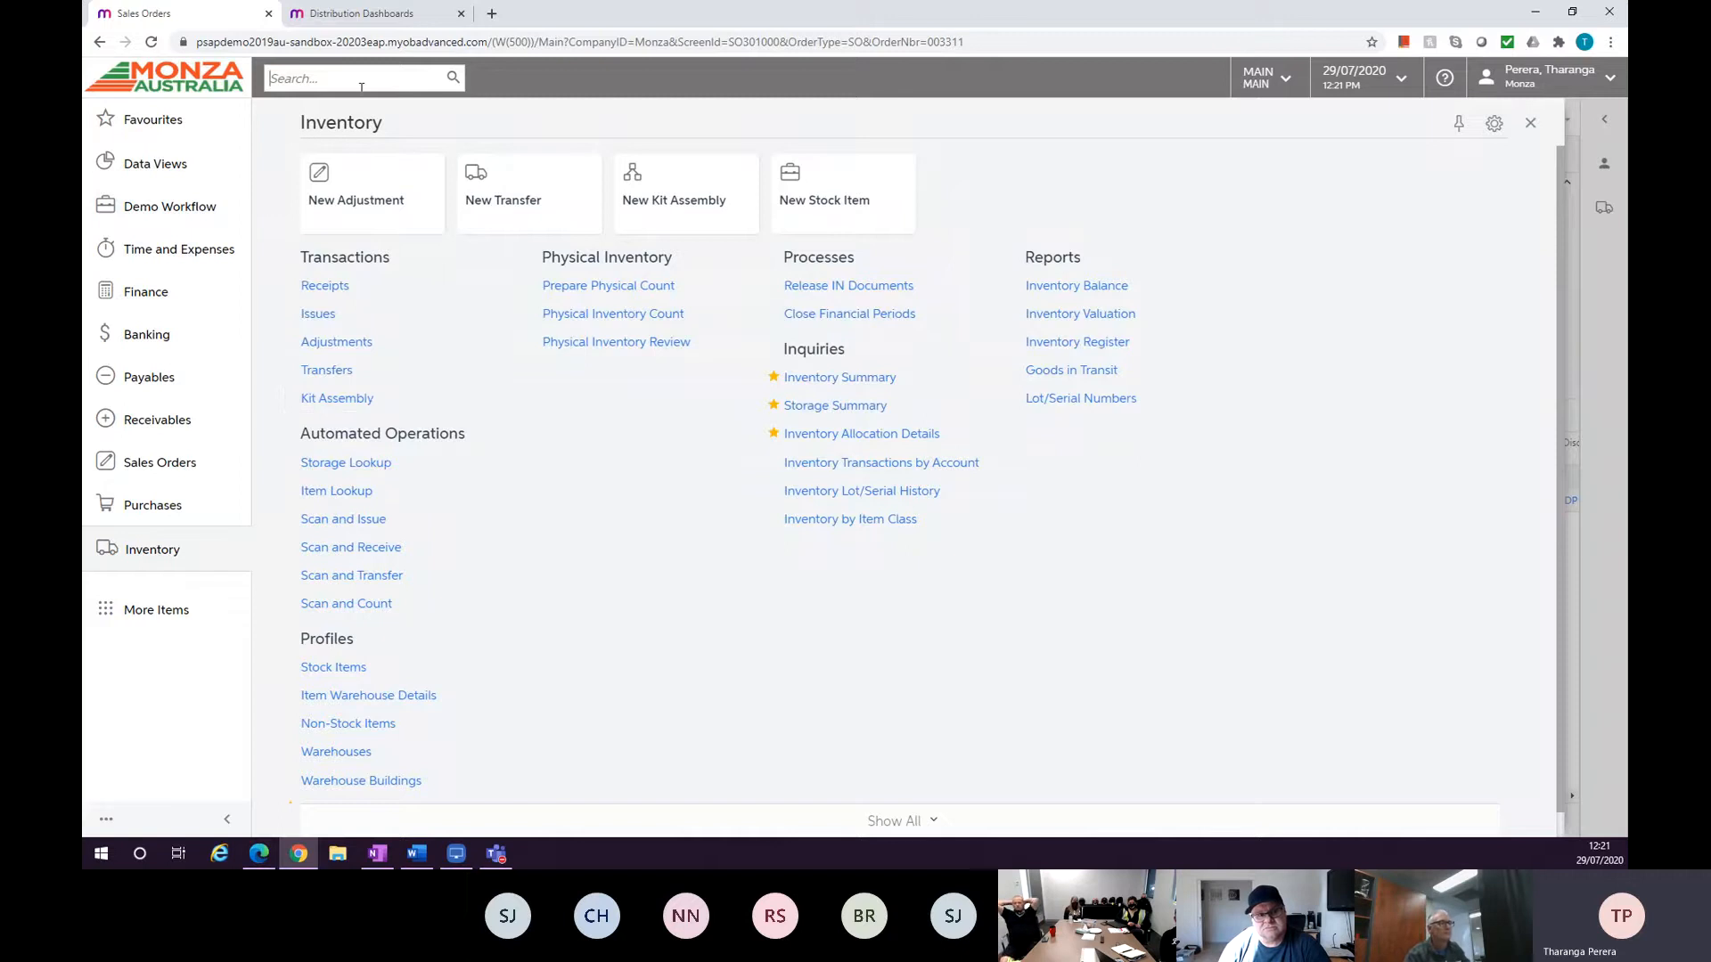
type("stock item")
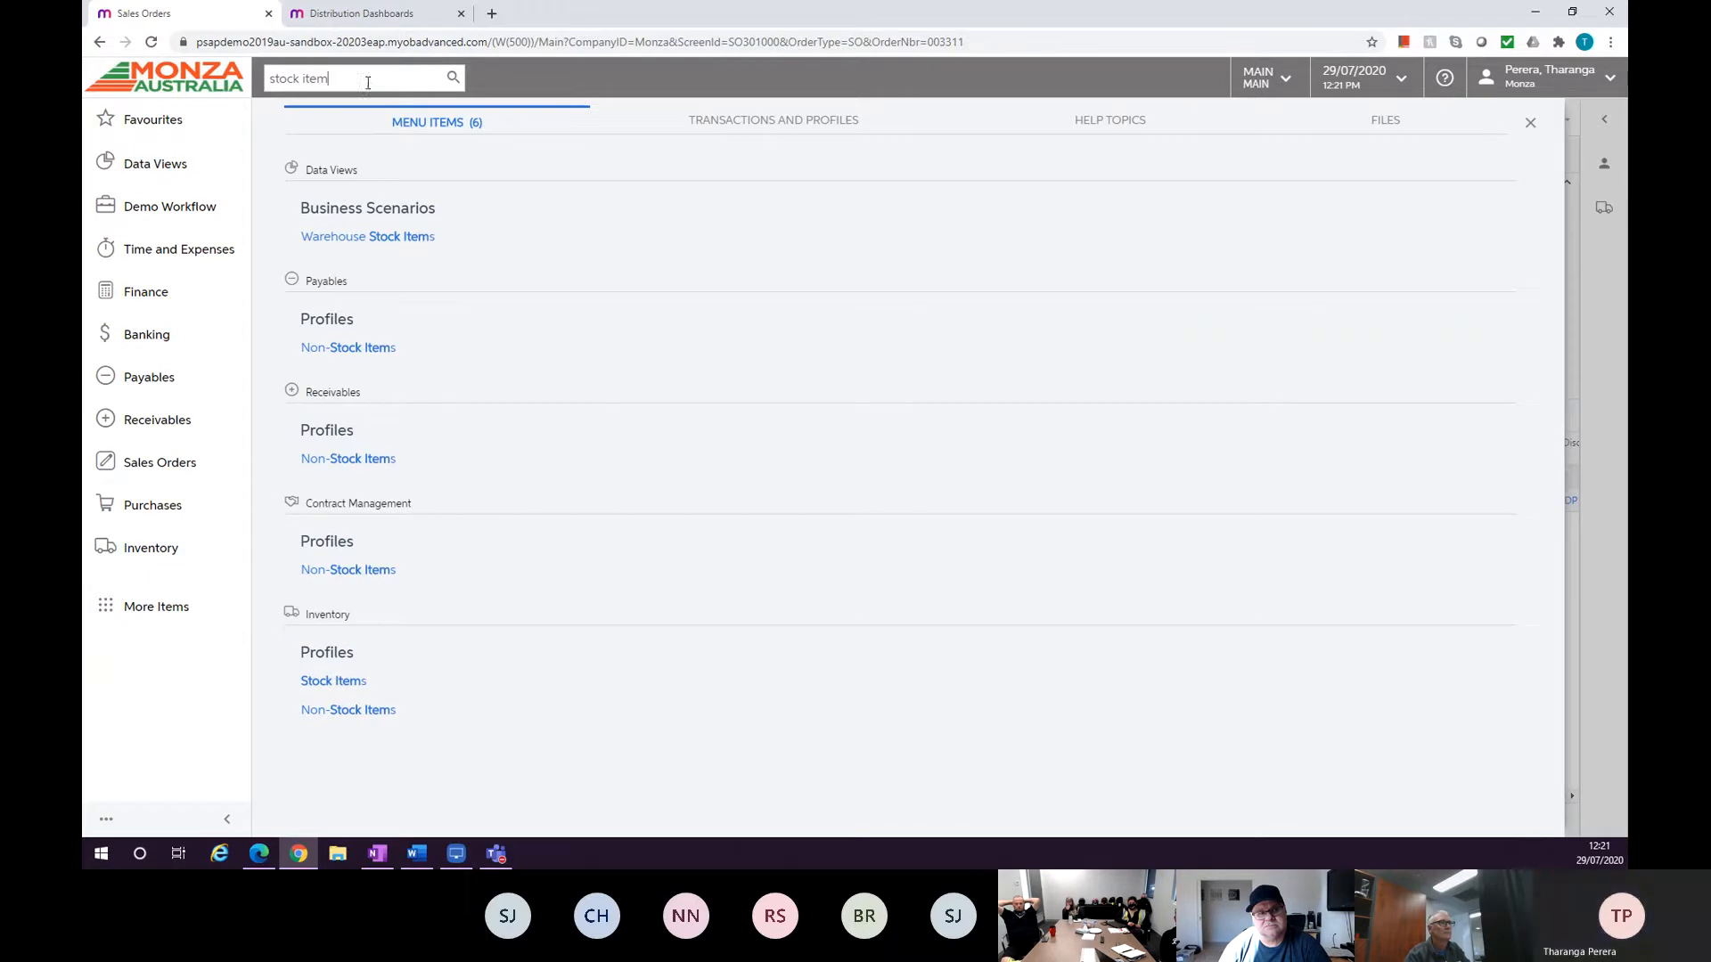
left_click(350, 680)
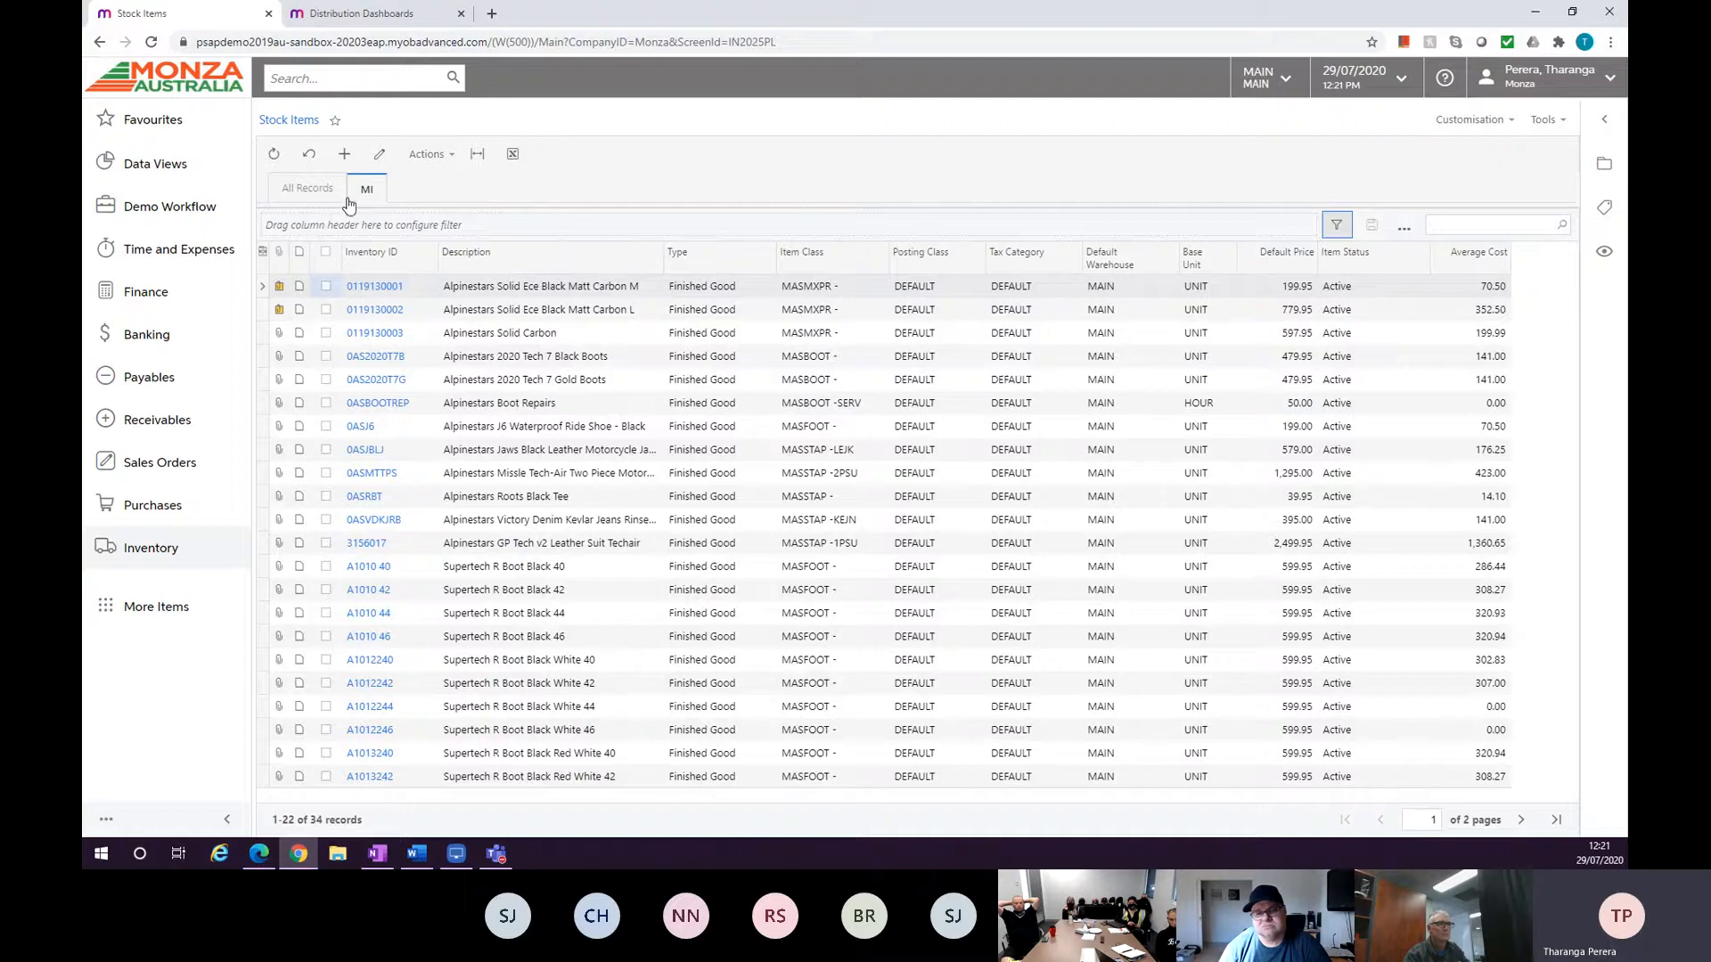
Compare the All Records and MI tabs of the stock items list.
left_click(322, 187)
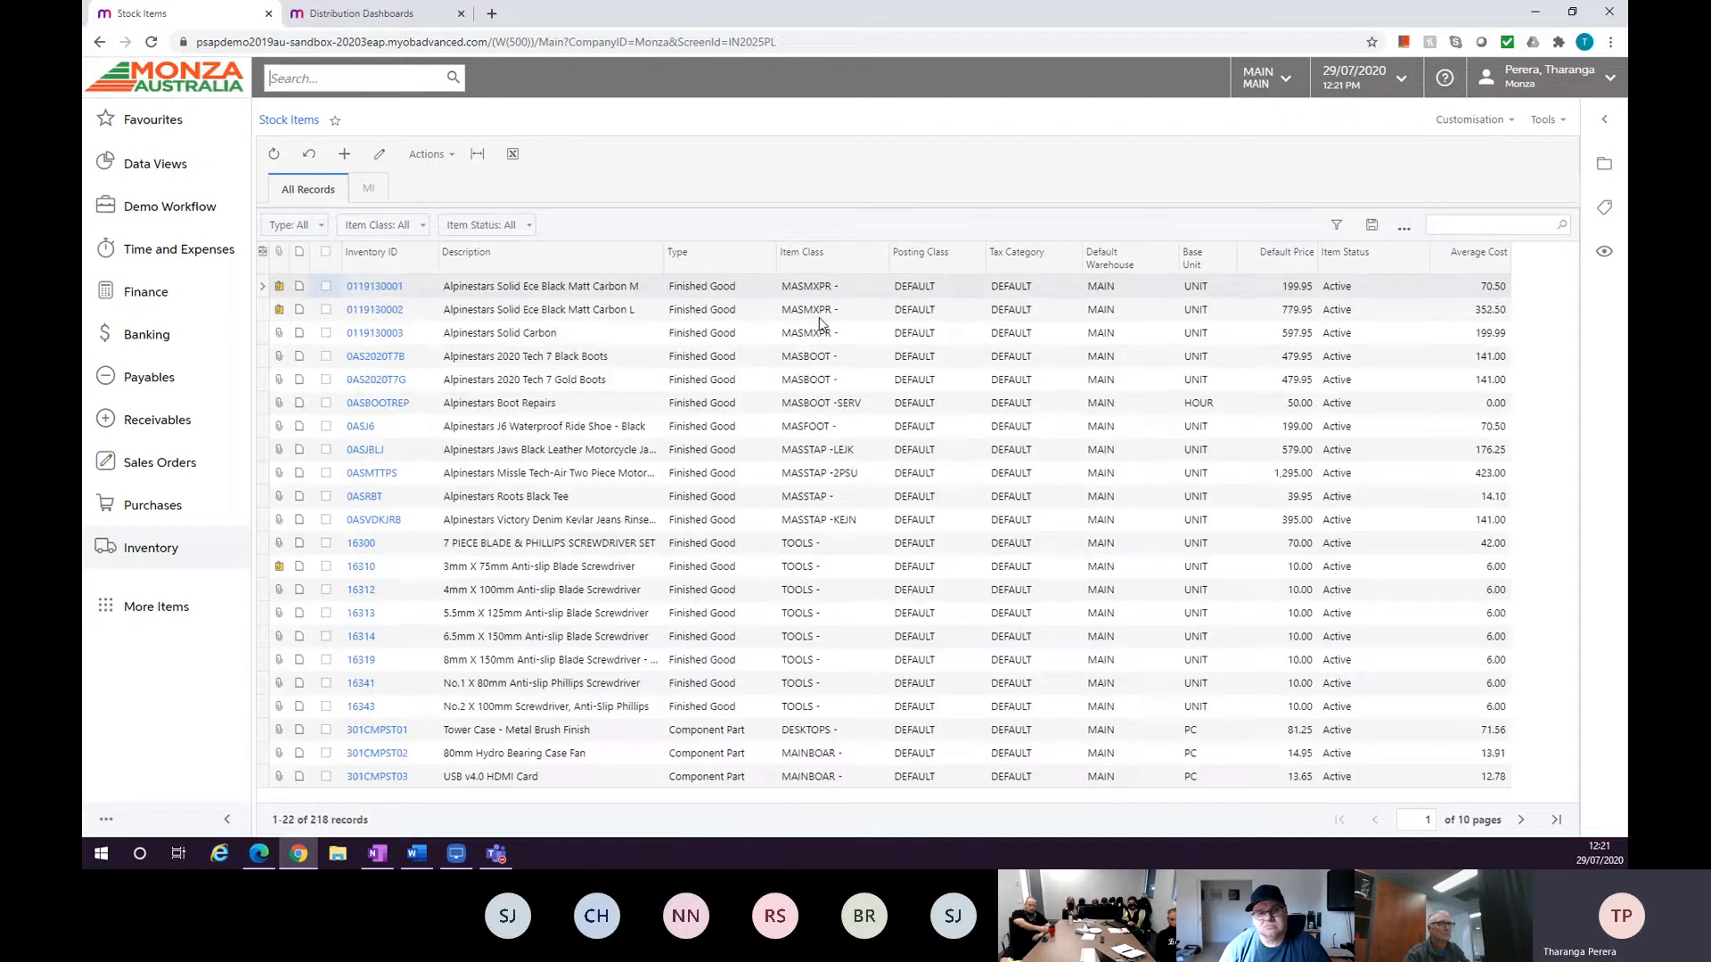
left_click(376, 193)
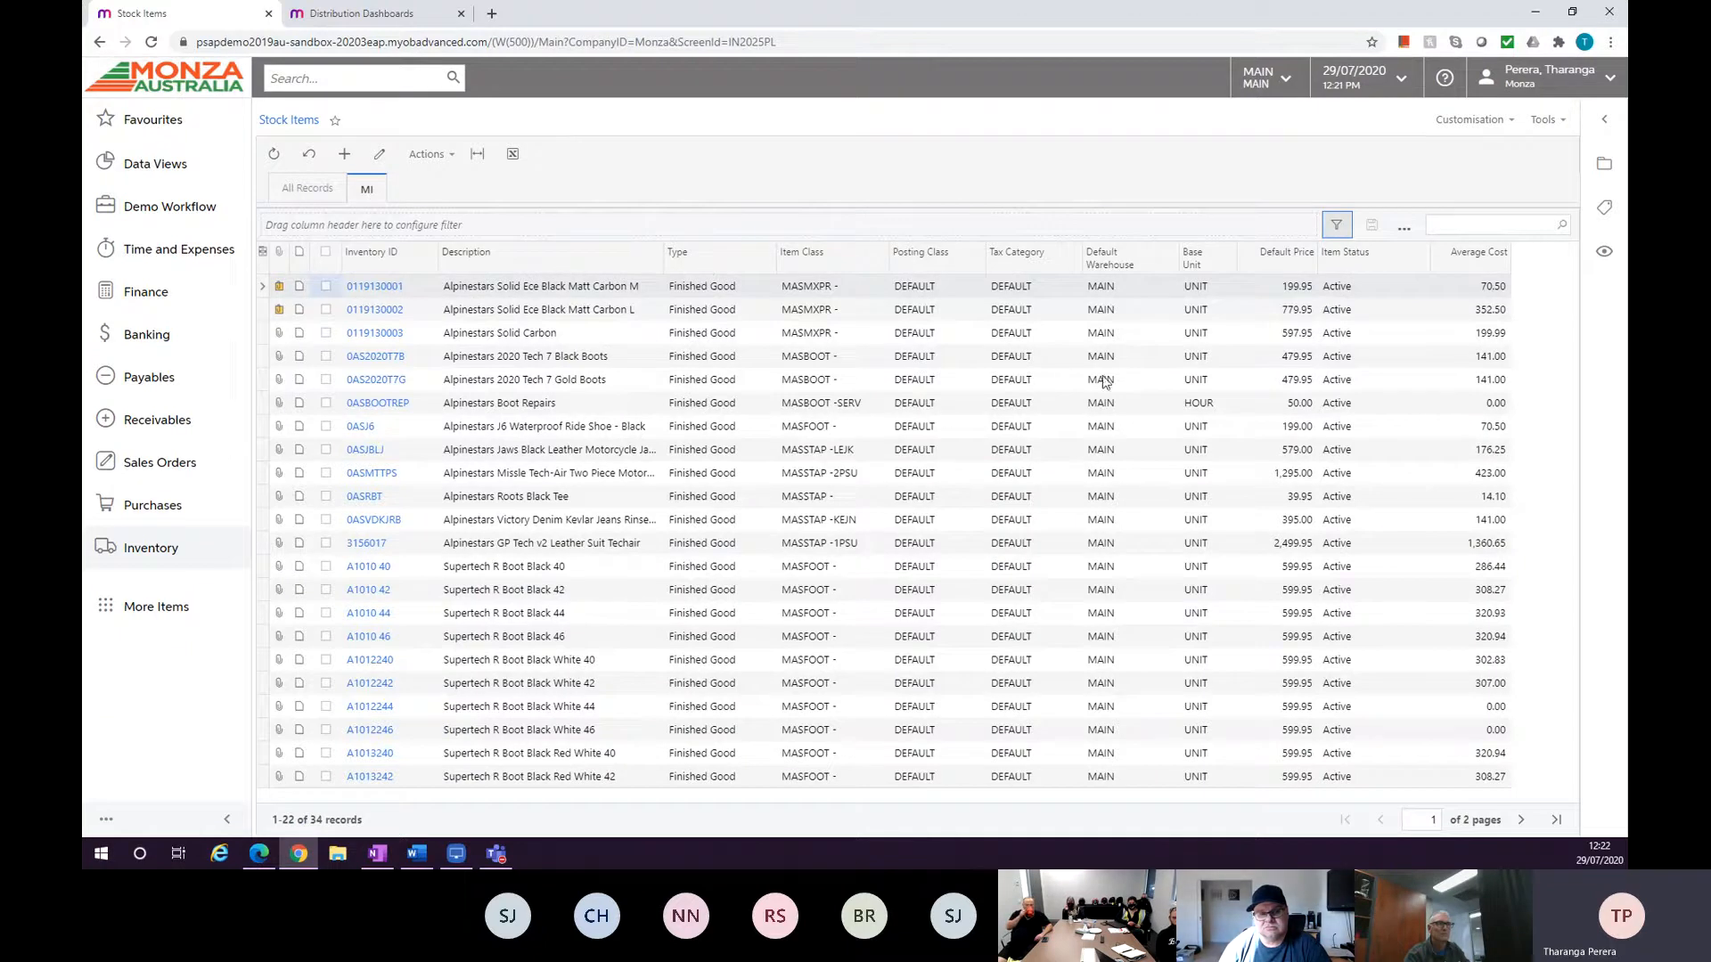
left_click(1404, 230)
left_click(1409, 203)
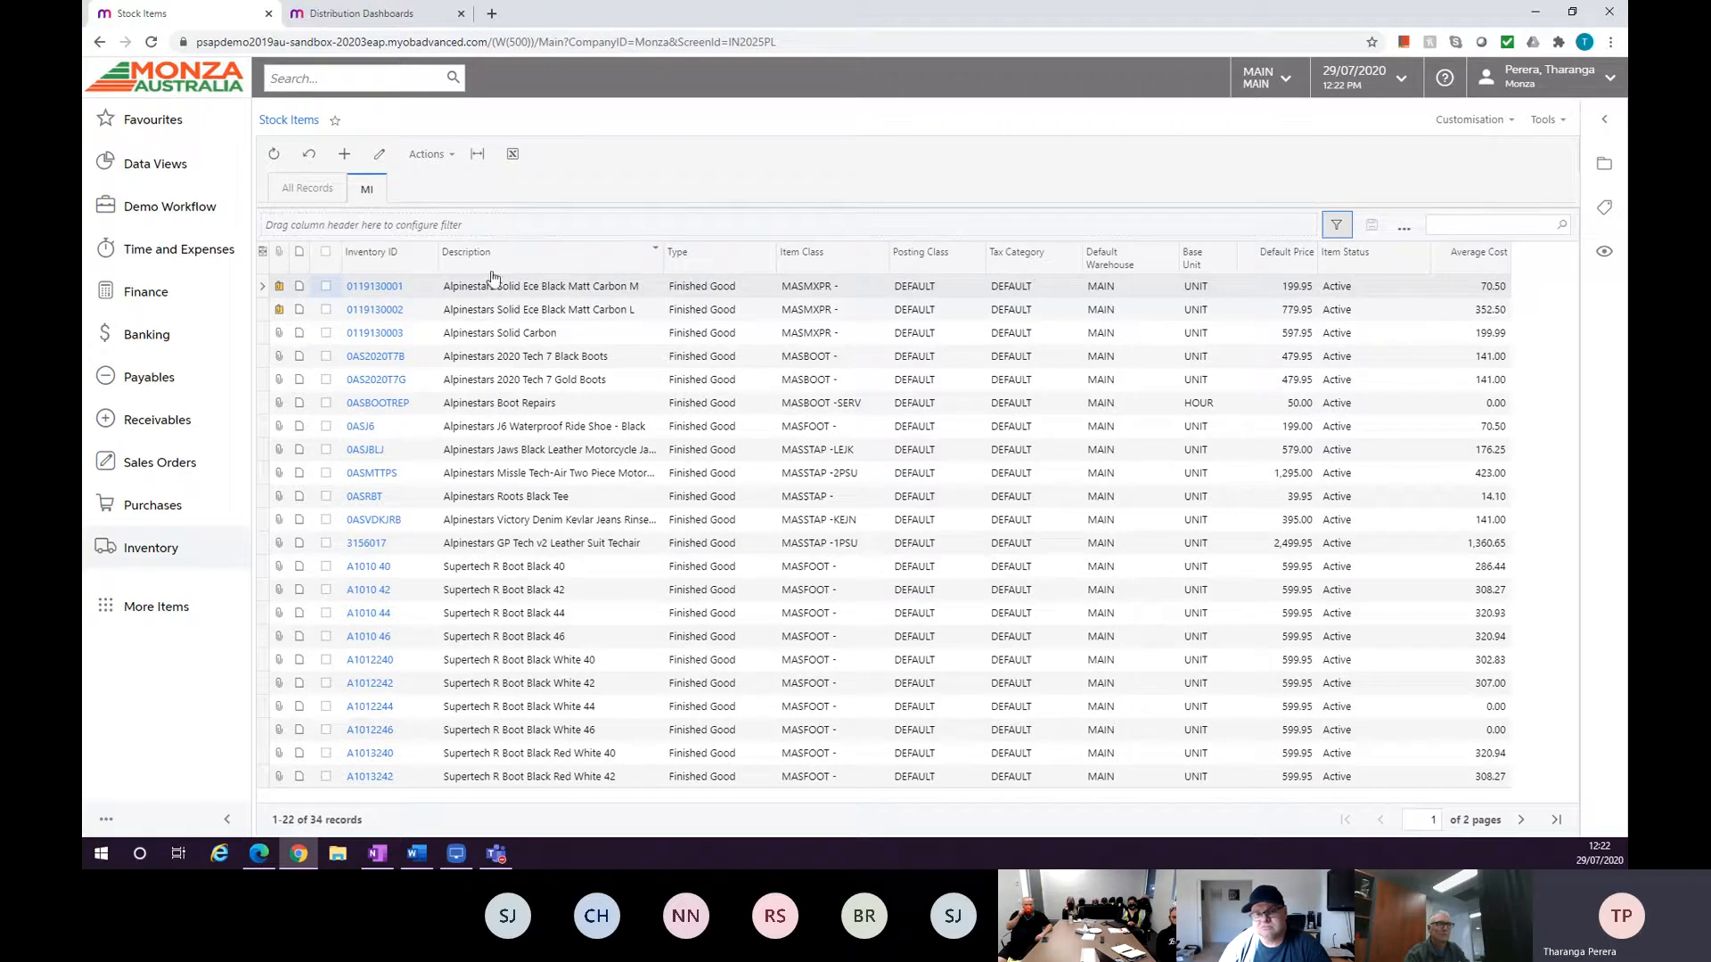
left_click(822, 264)
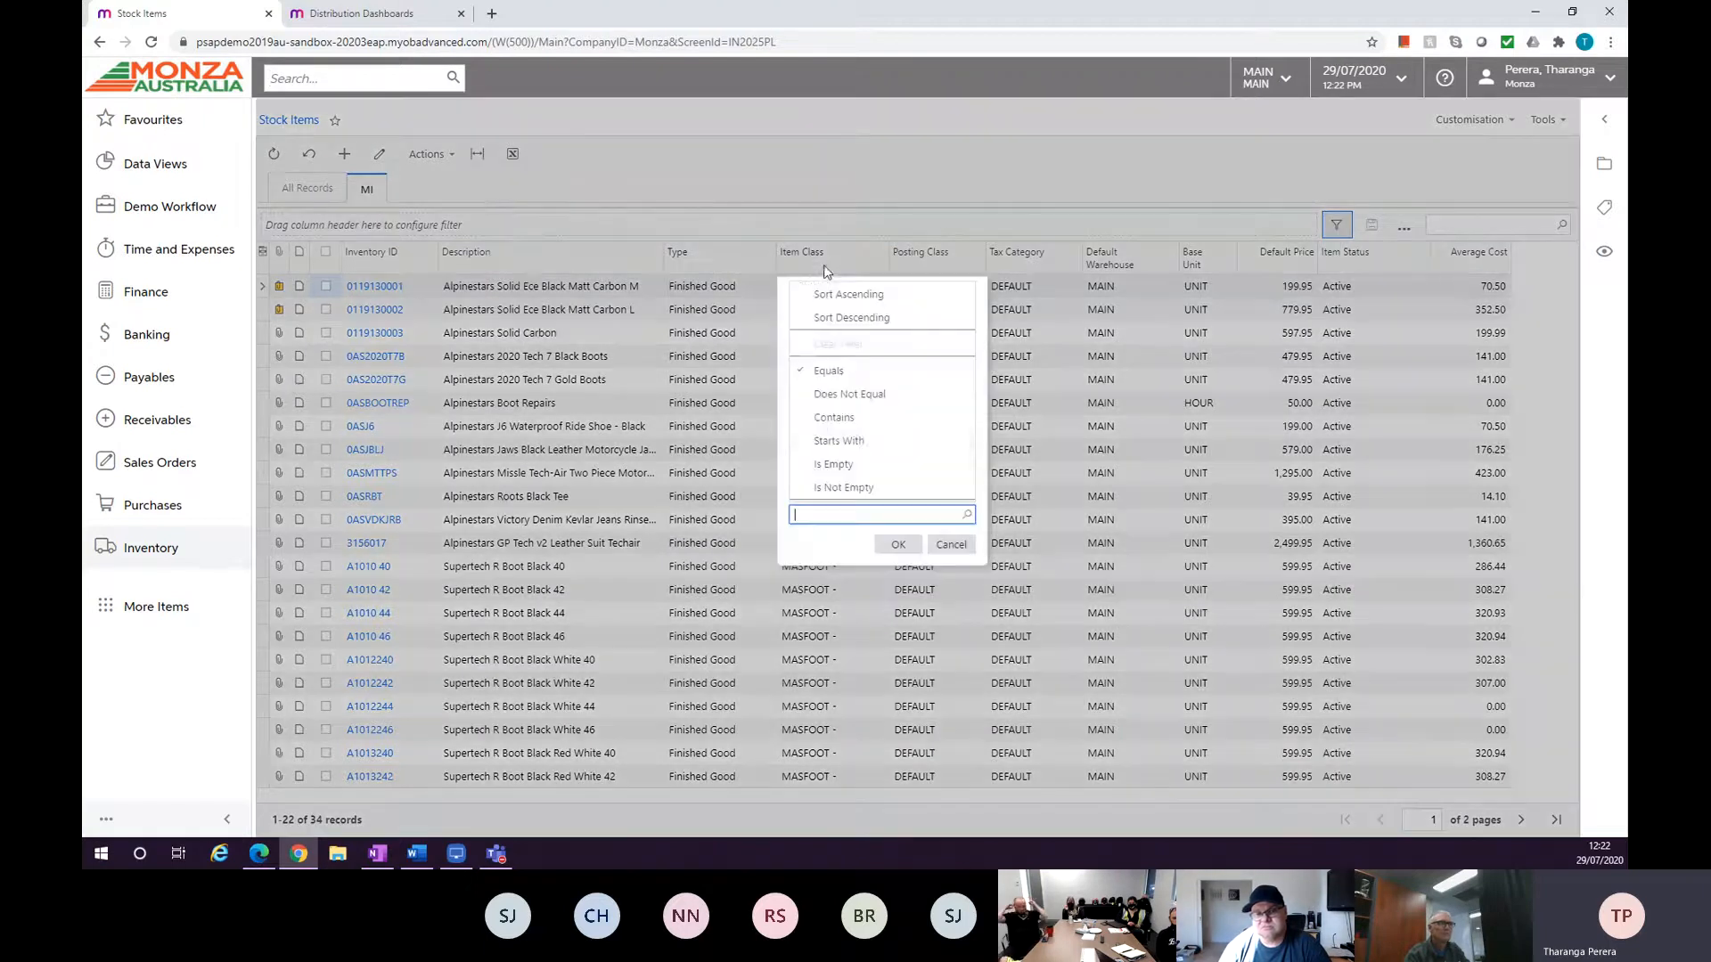
left_click(951, 545)
Filter the Type column to show only Non-Stock Item records.
left_click(705, 267)
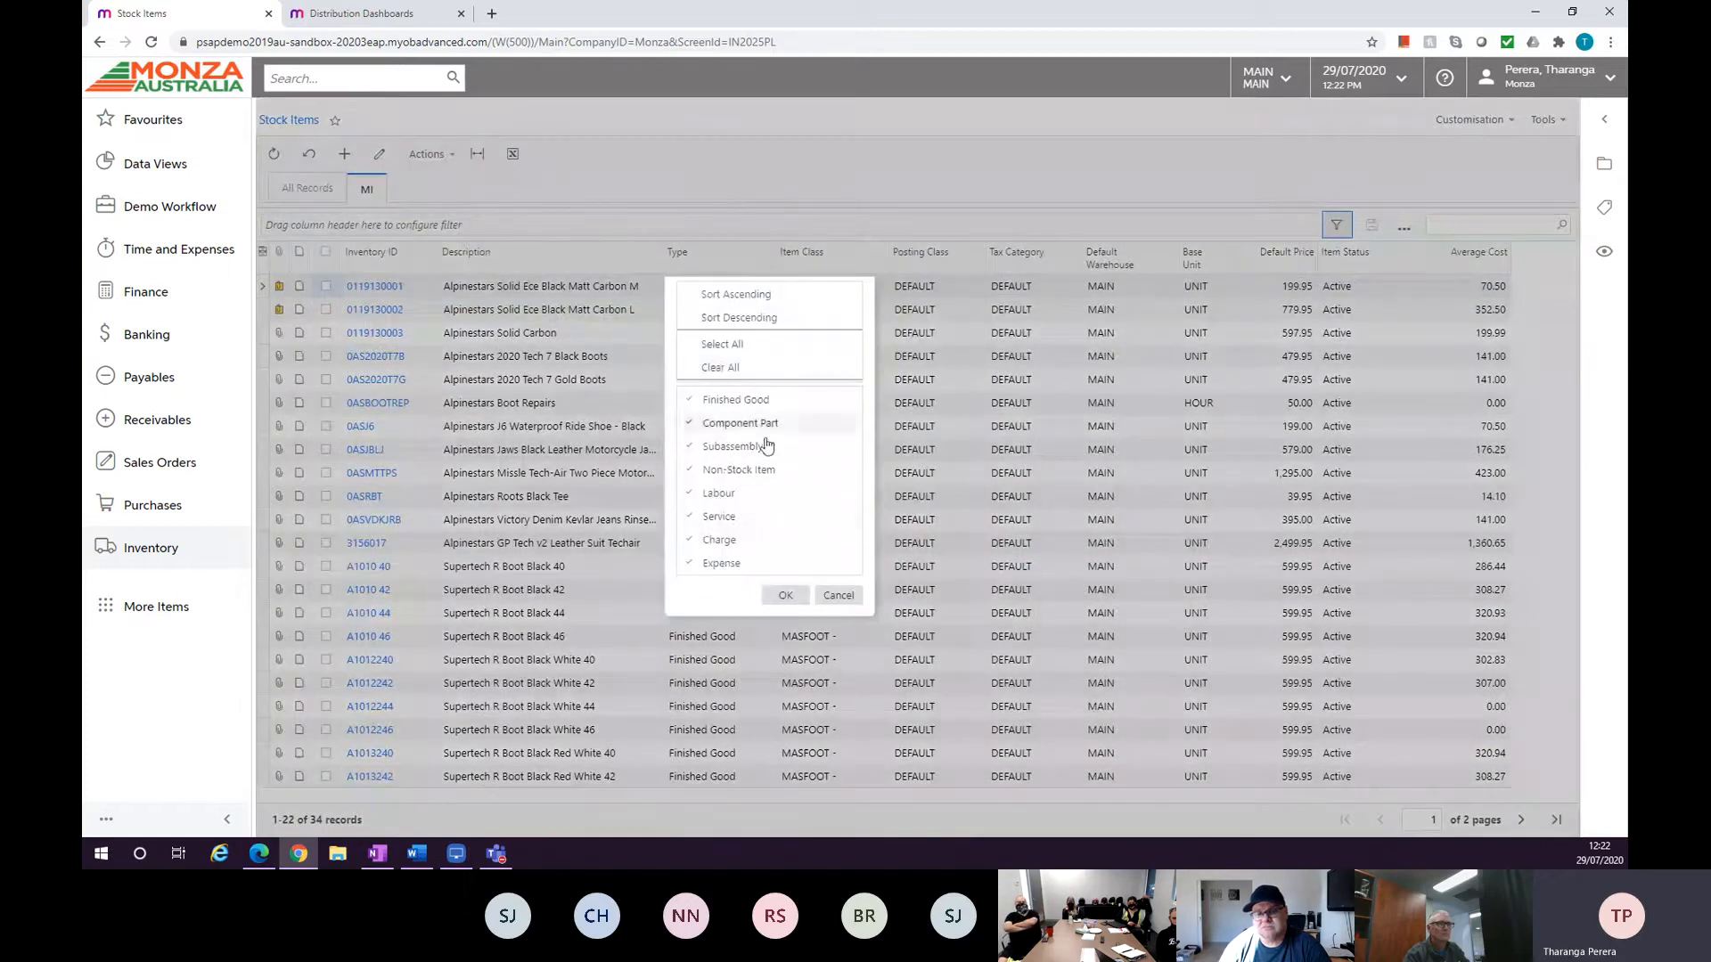
left_click(723, 367)
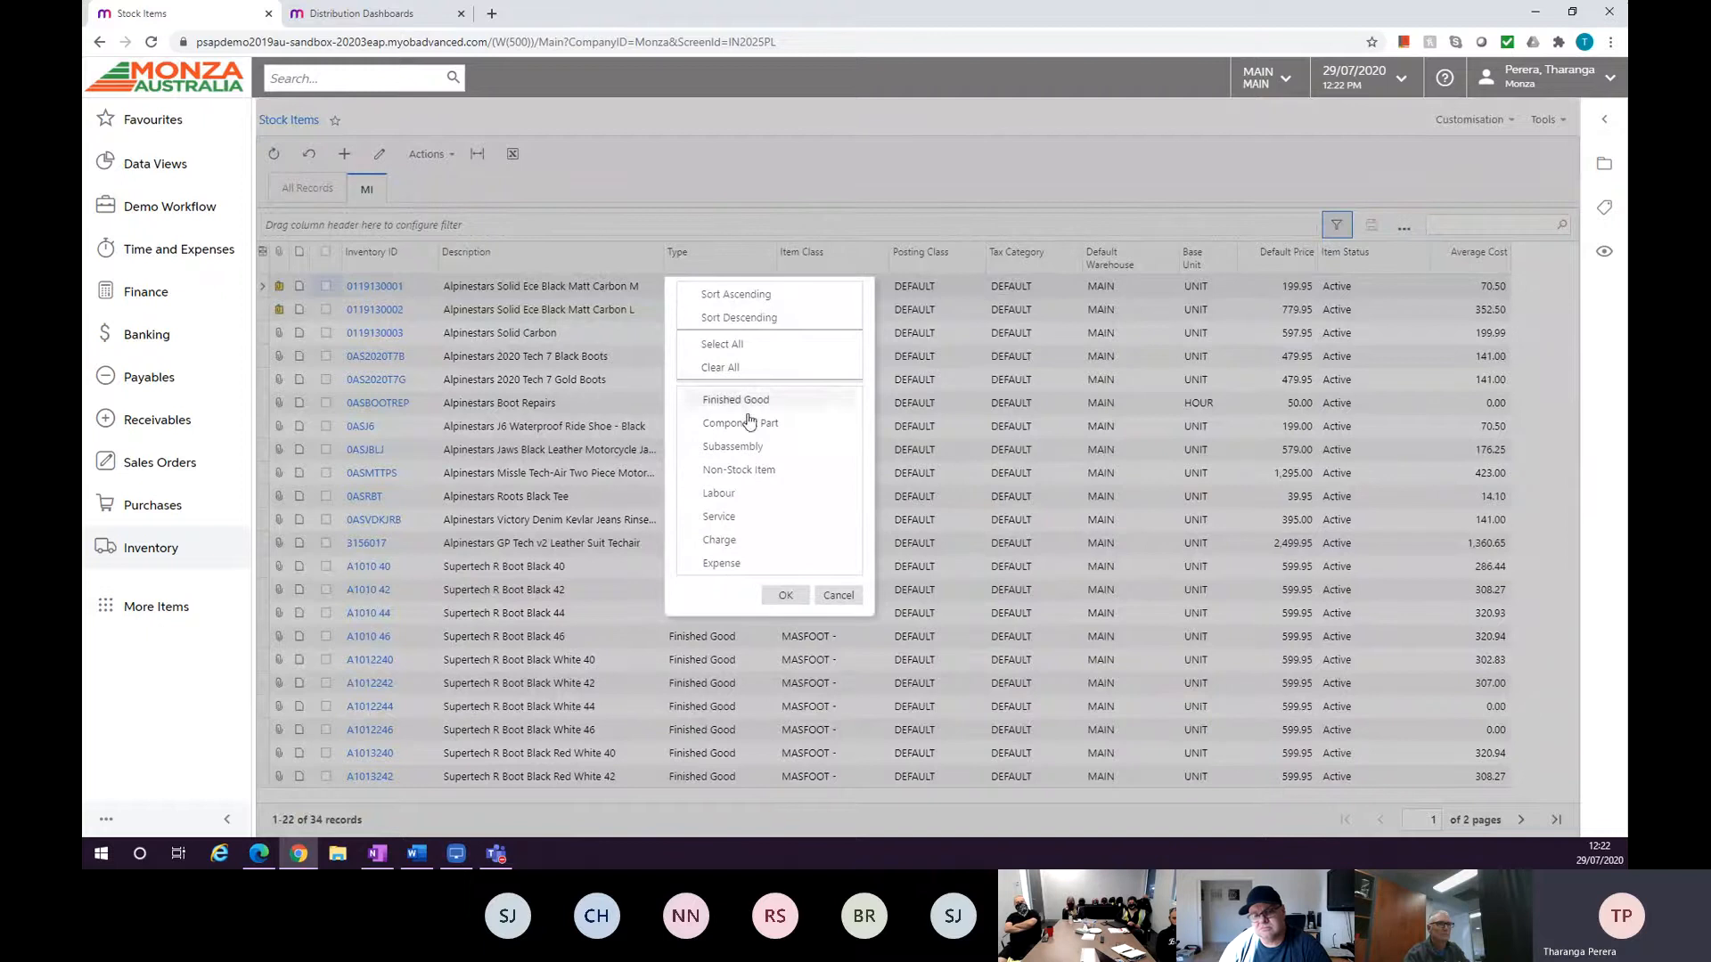
left_click(738, 470)
left_click(785, 596)
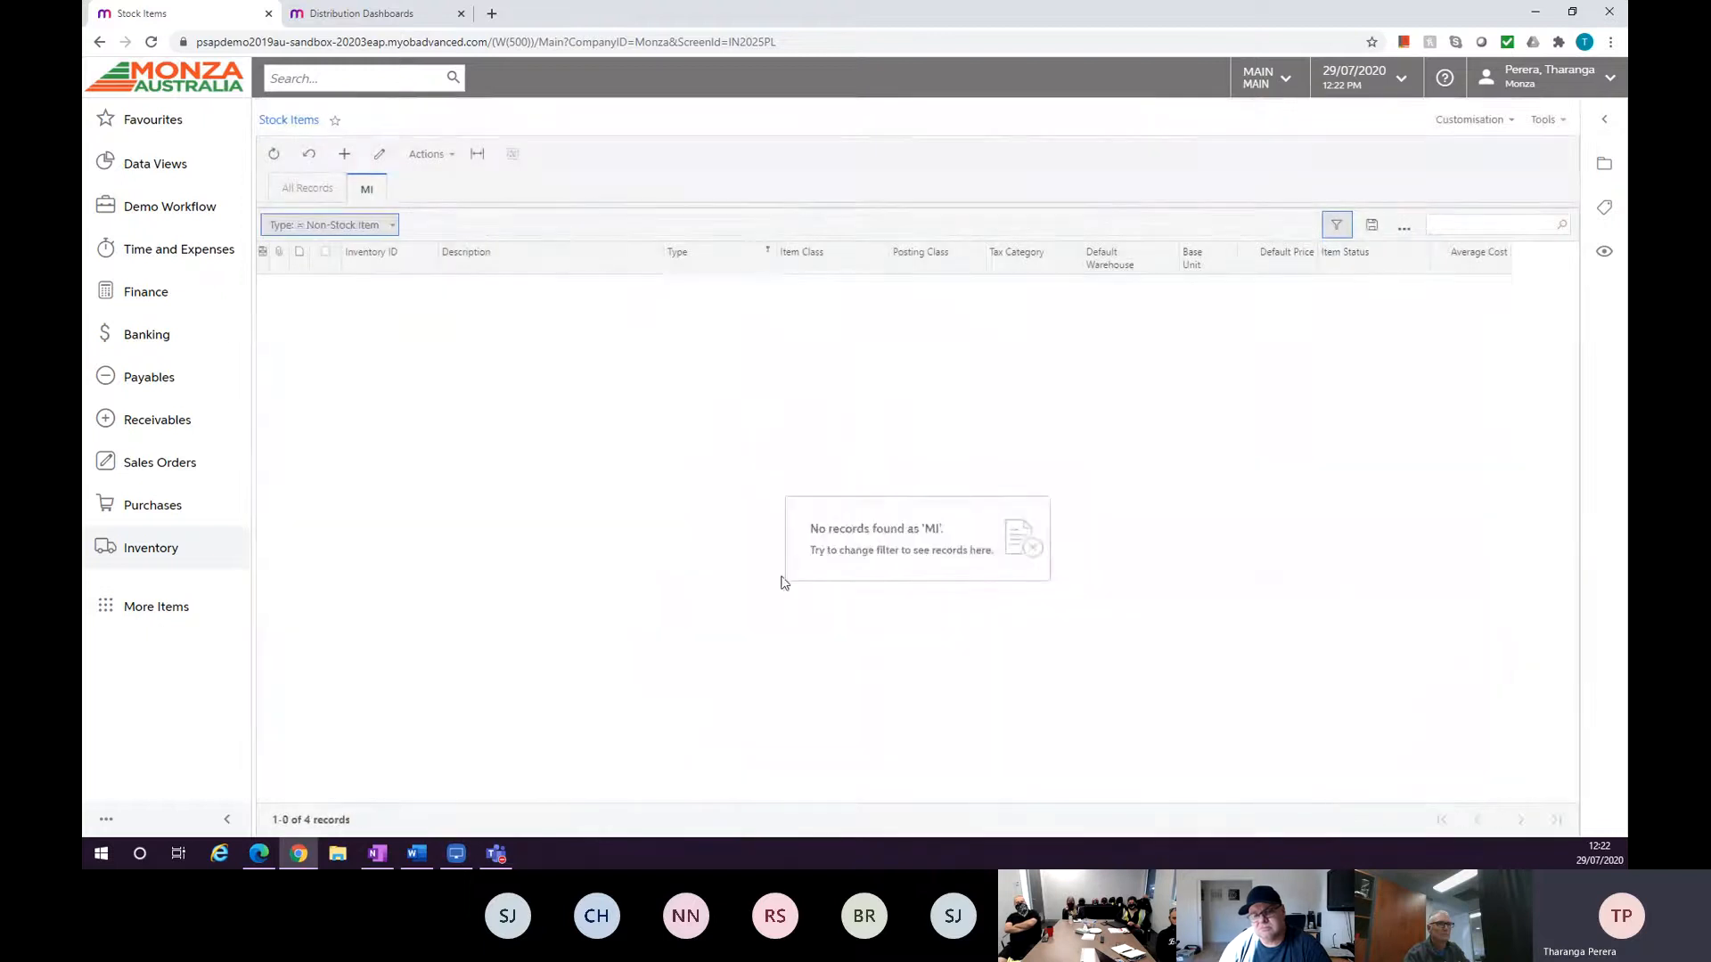
Reset the Type column filter on the MI tab to include all item types.
left_click(740, 259)
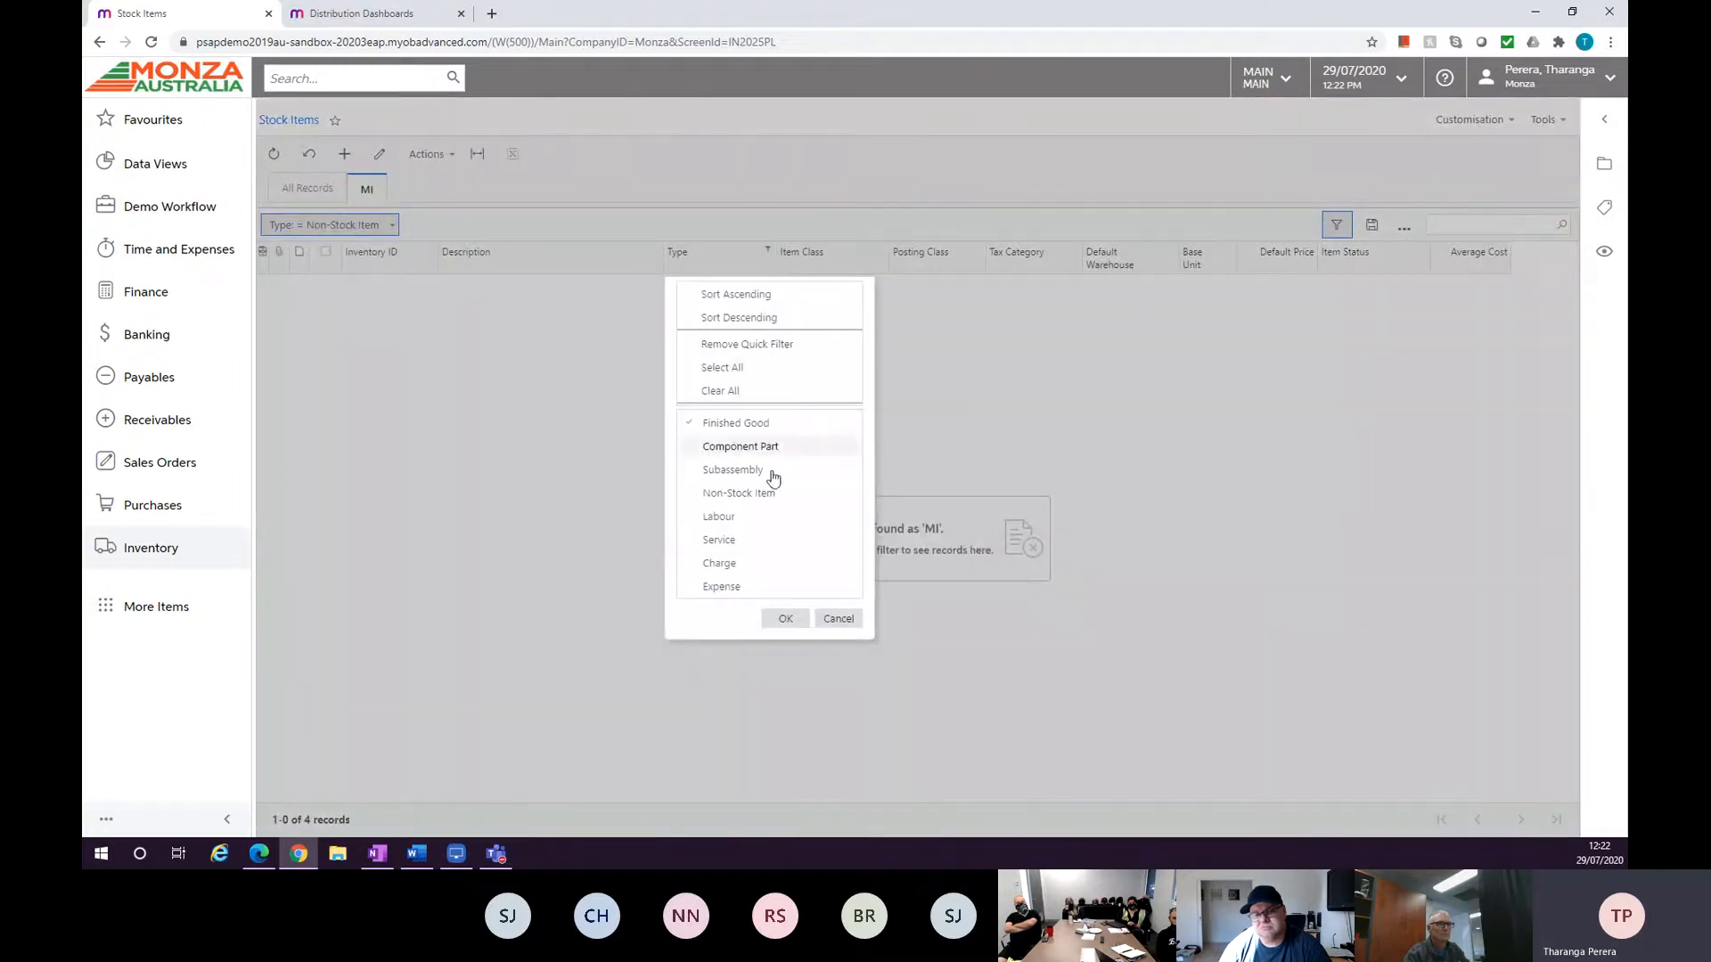
left_click(785, 619)
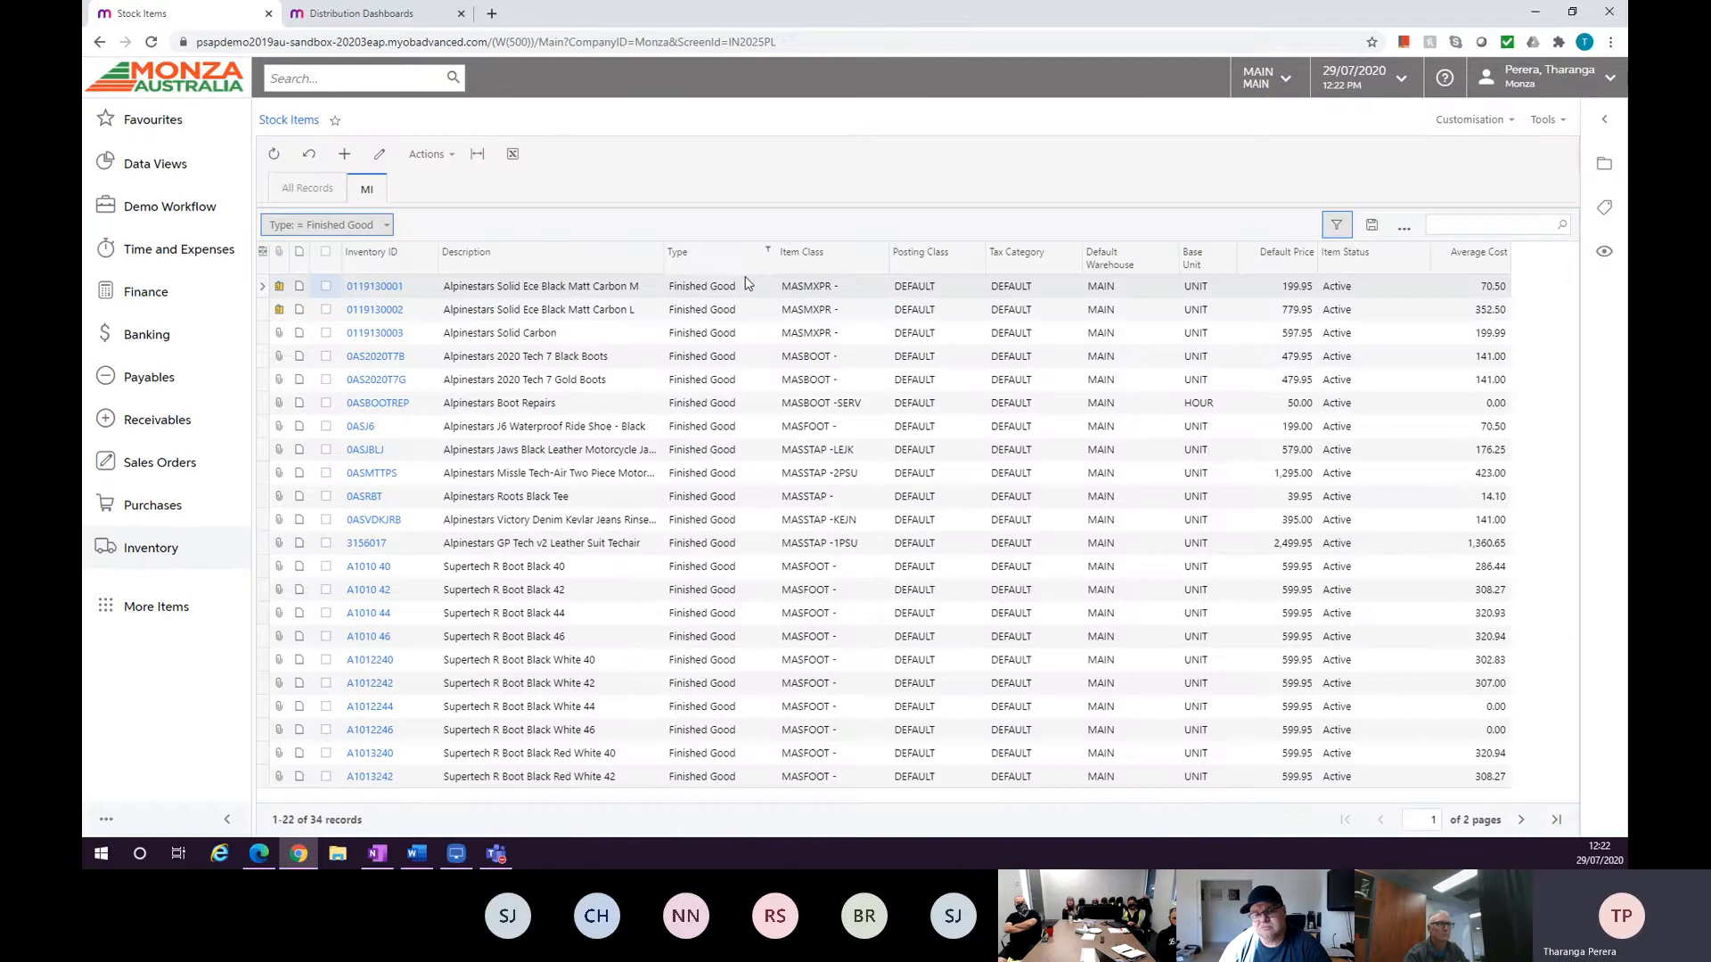
left_click(745, 259)
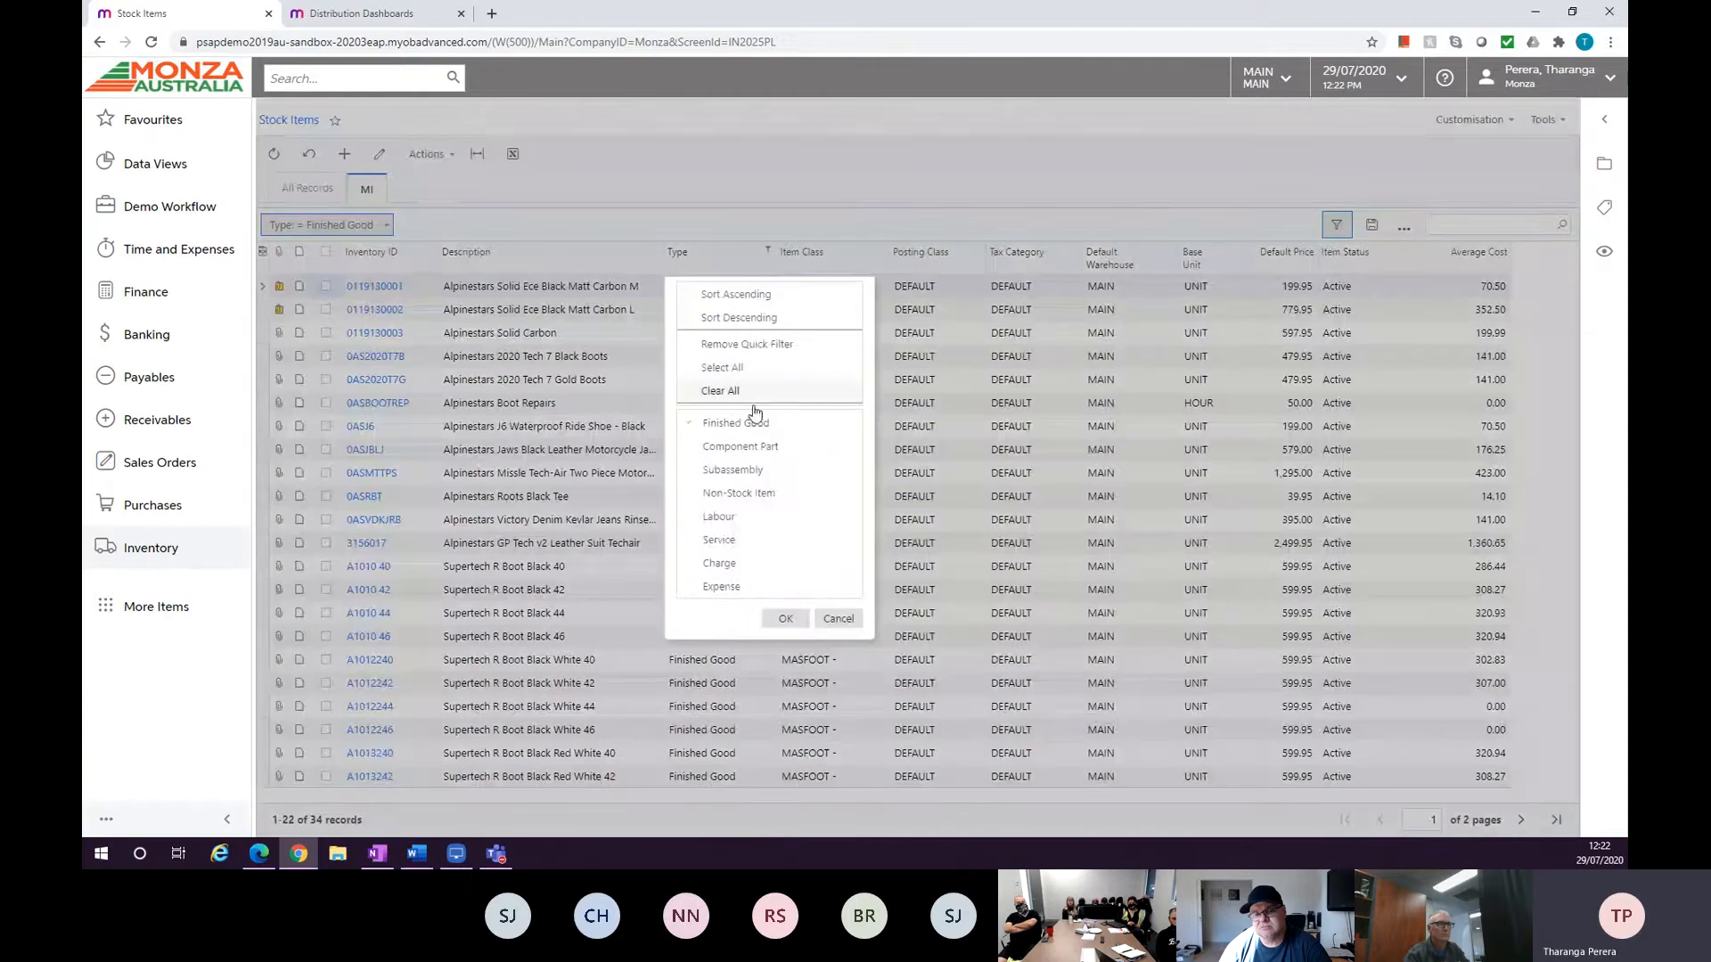
left_click(720, 367)
left_click(785, 619)
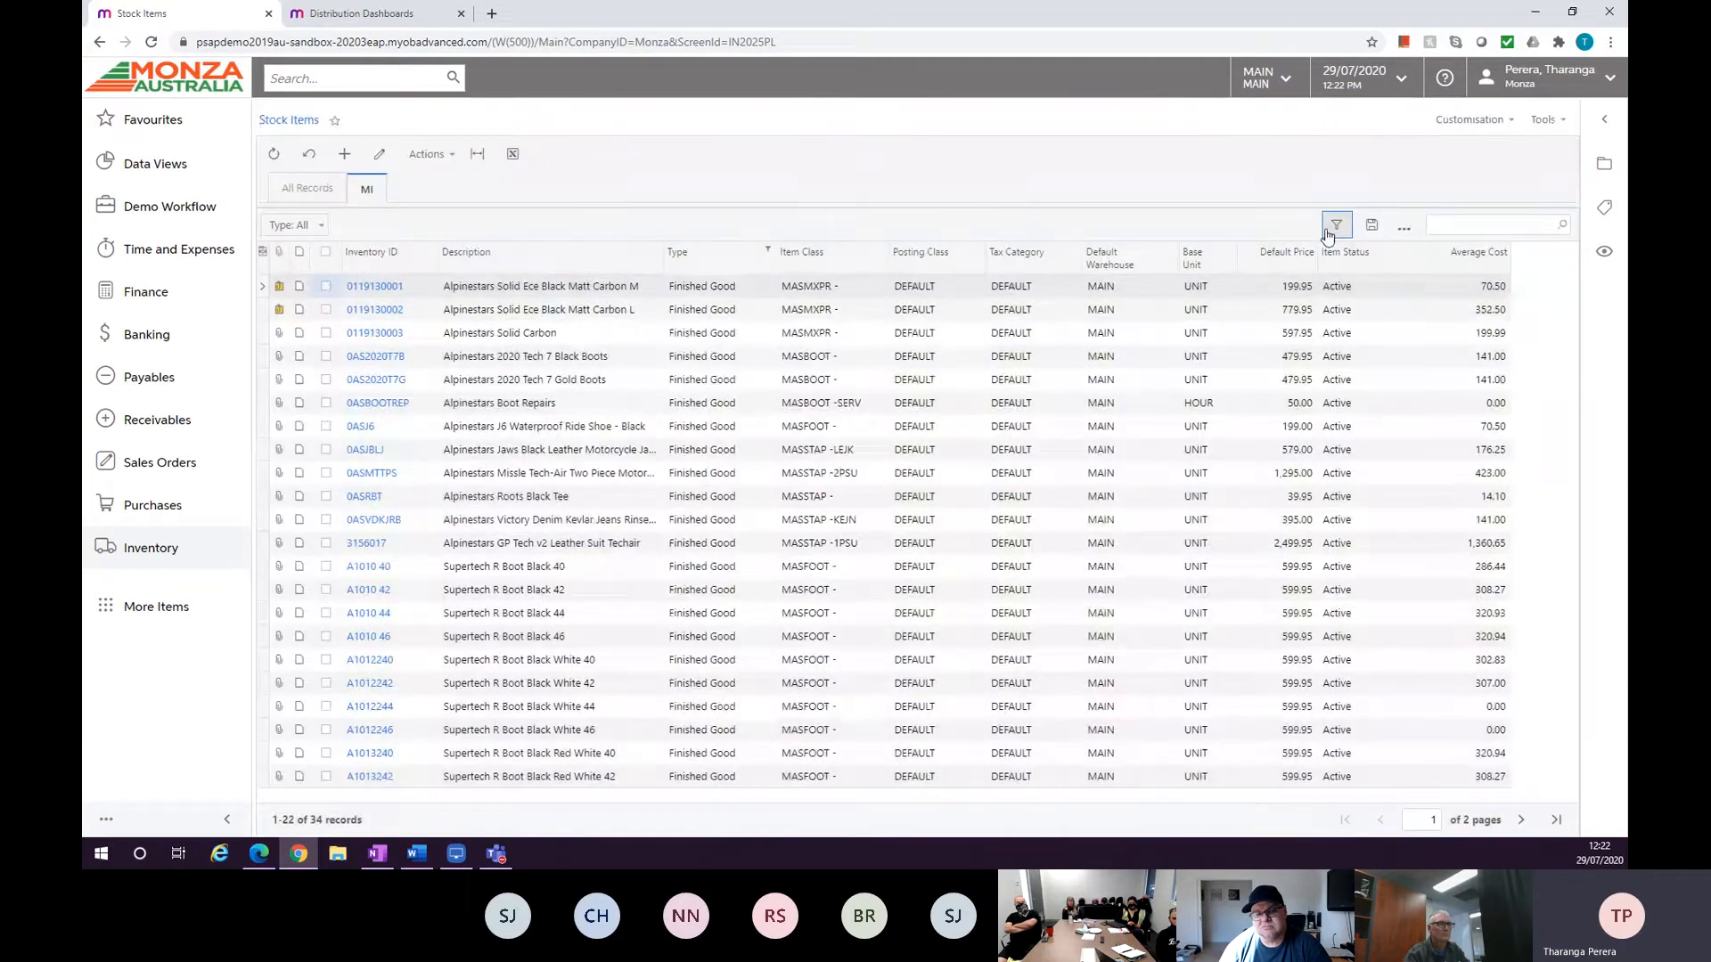
Save the current stock items filter as a new shared tab named MI.
left_click(1366, 230)
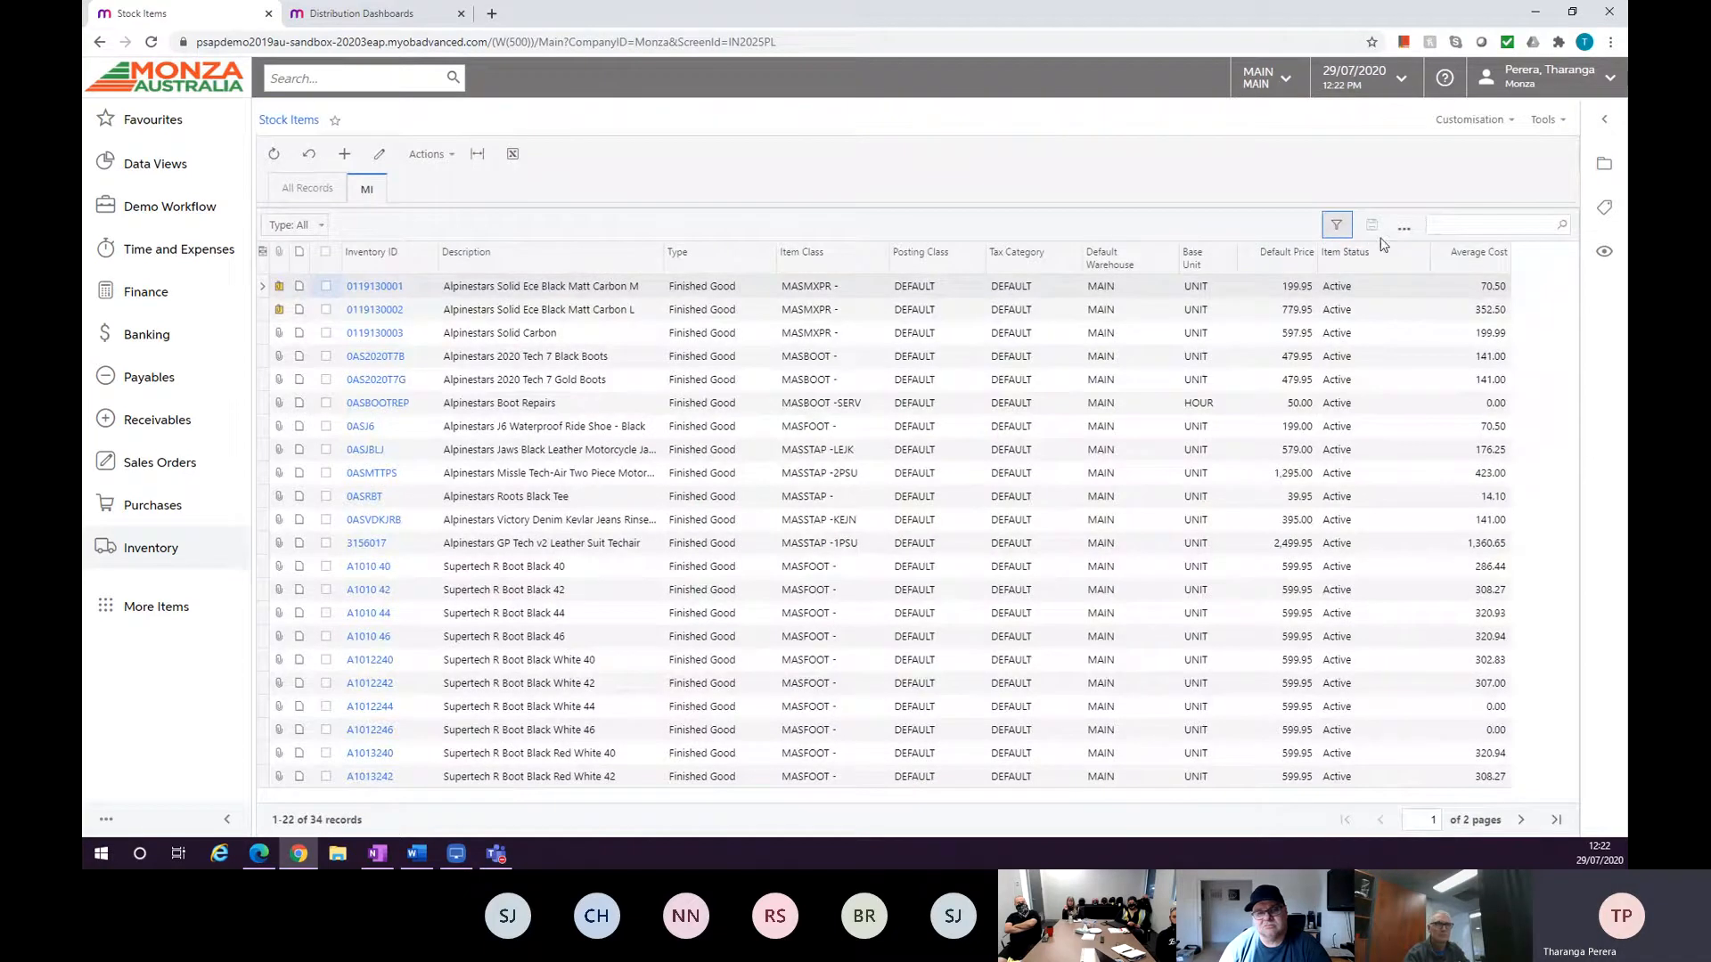
left_click(1404, 229)
left_click(1416, 257)
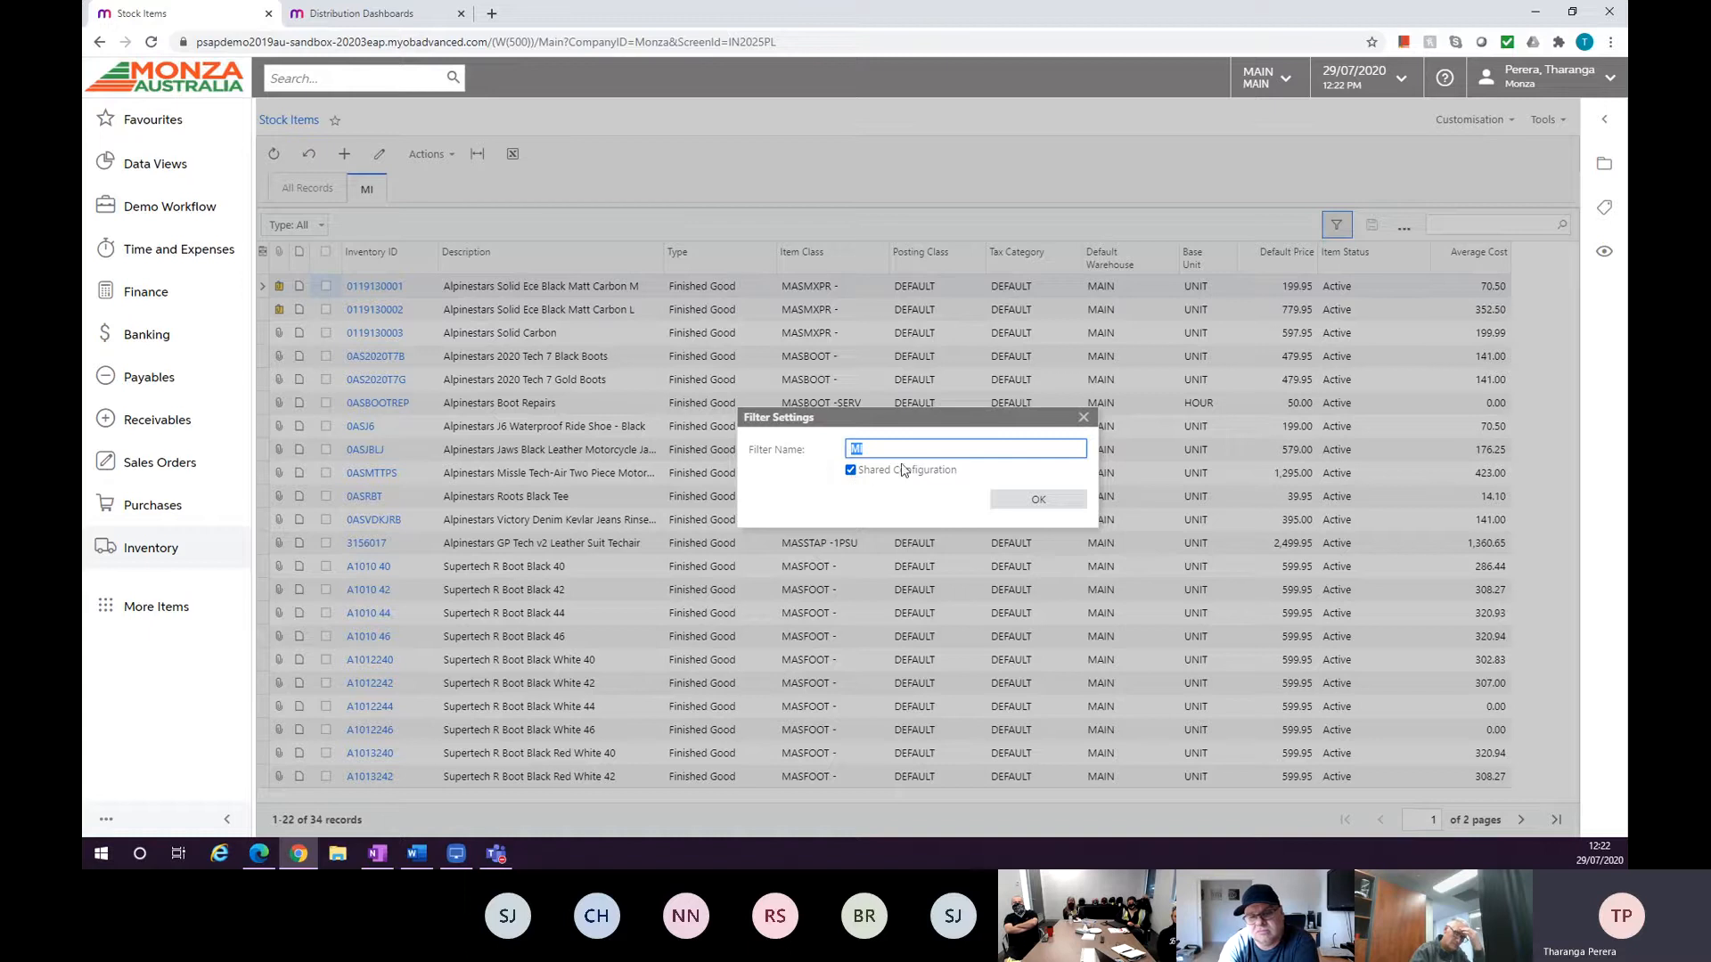
left_click(1009, 495)
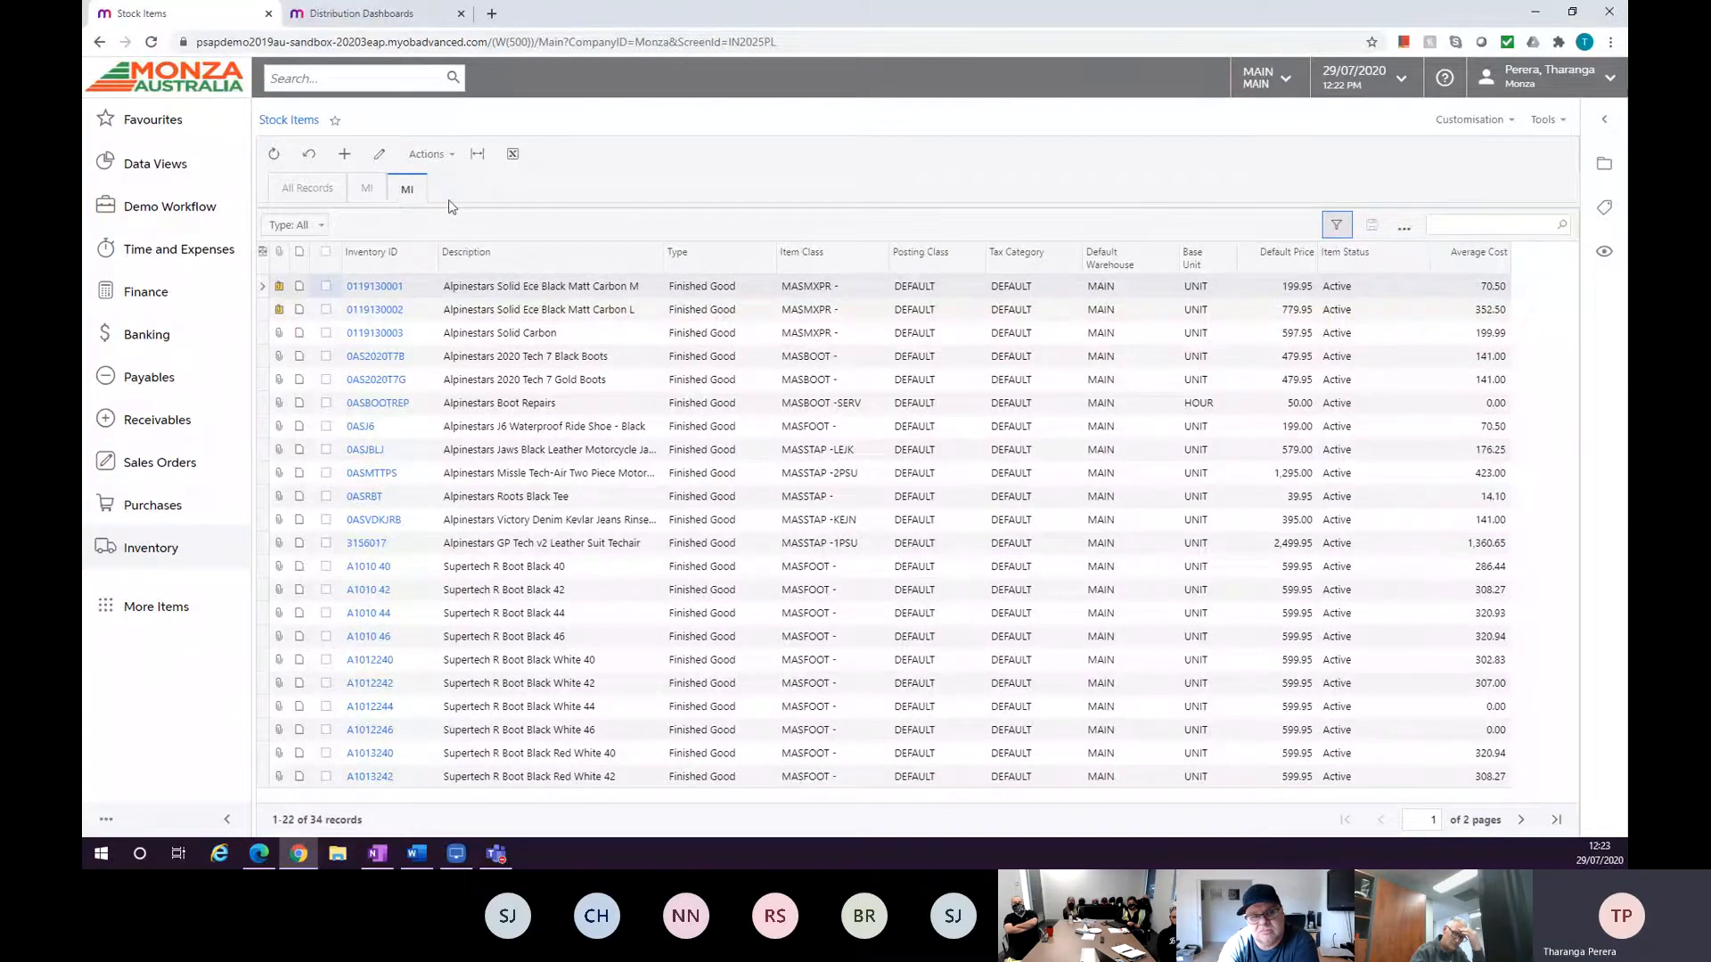
Filter the Item Class column of the new tab to equal MASBOOT.
left_click(366, 188)
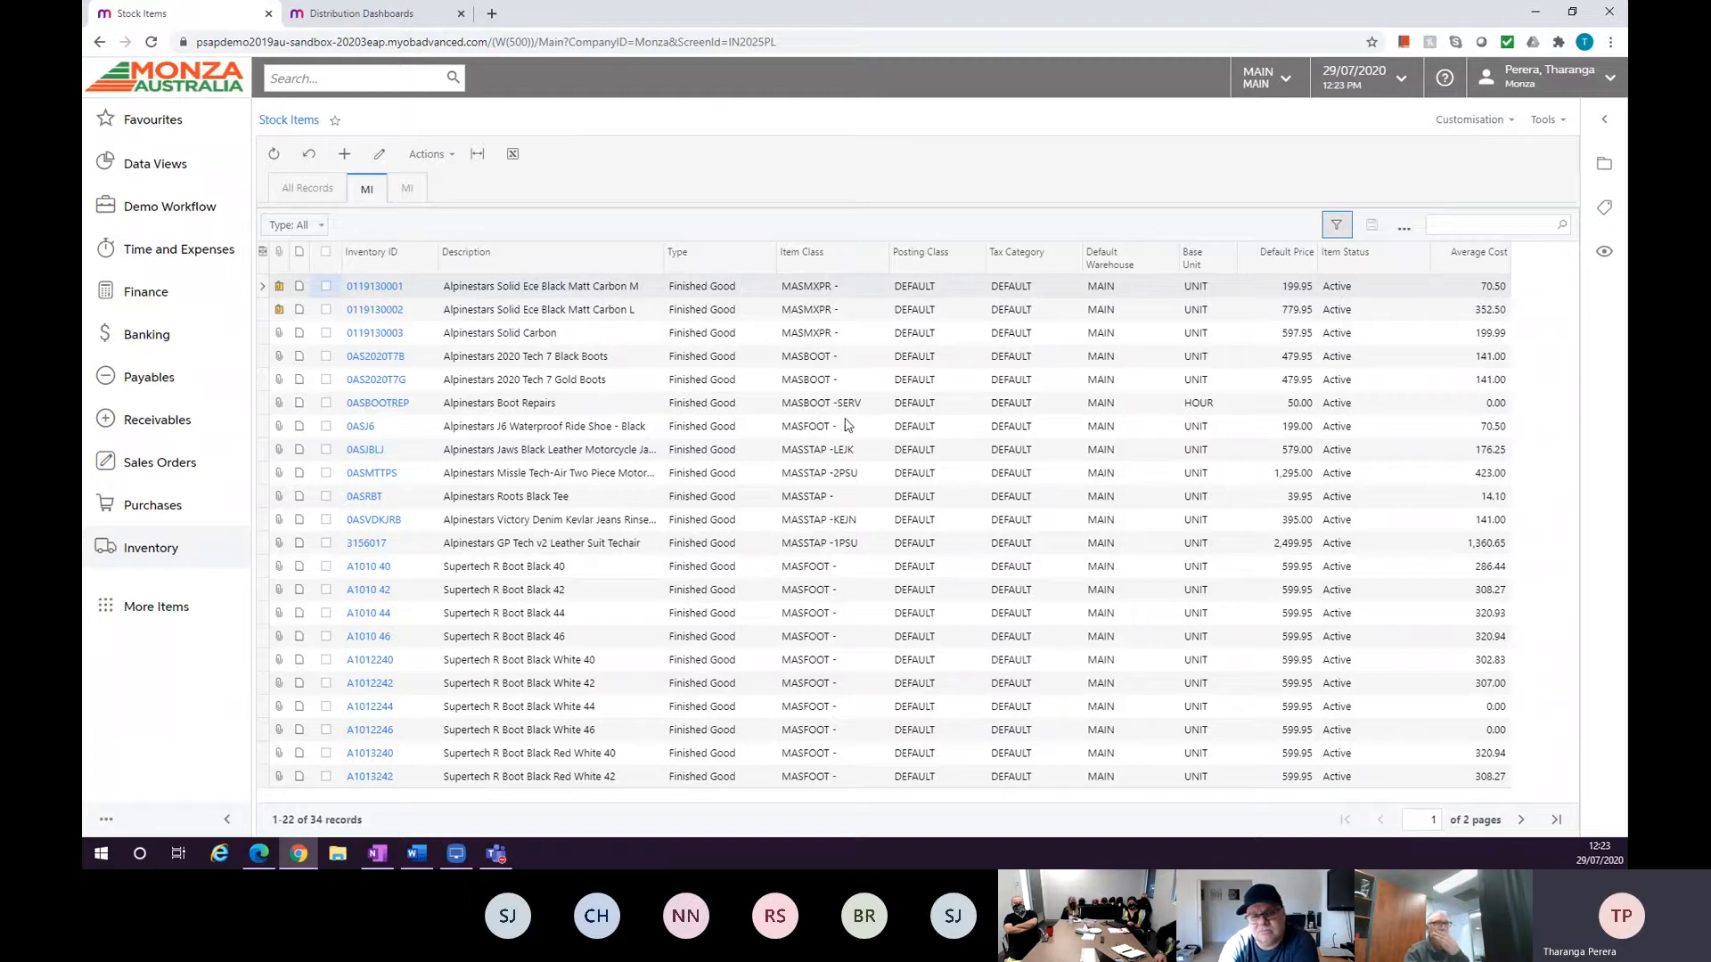
left_click(826, 258)
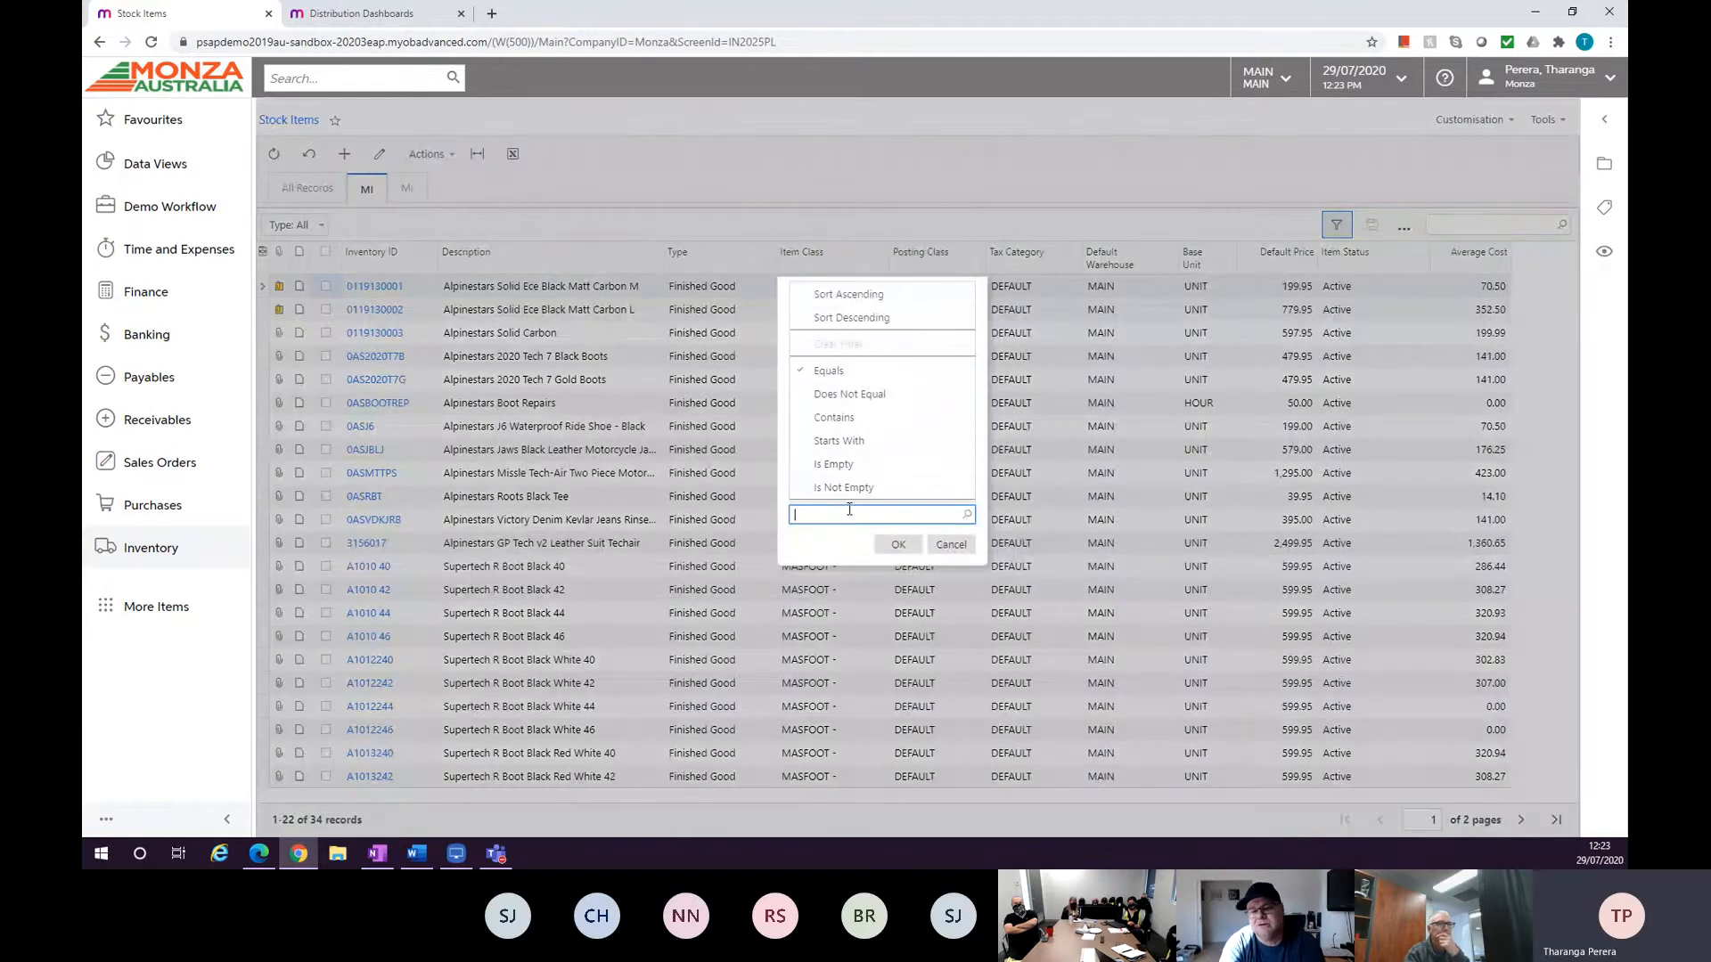
left_click(421, 192)
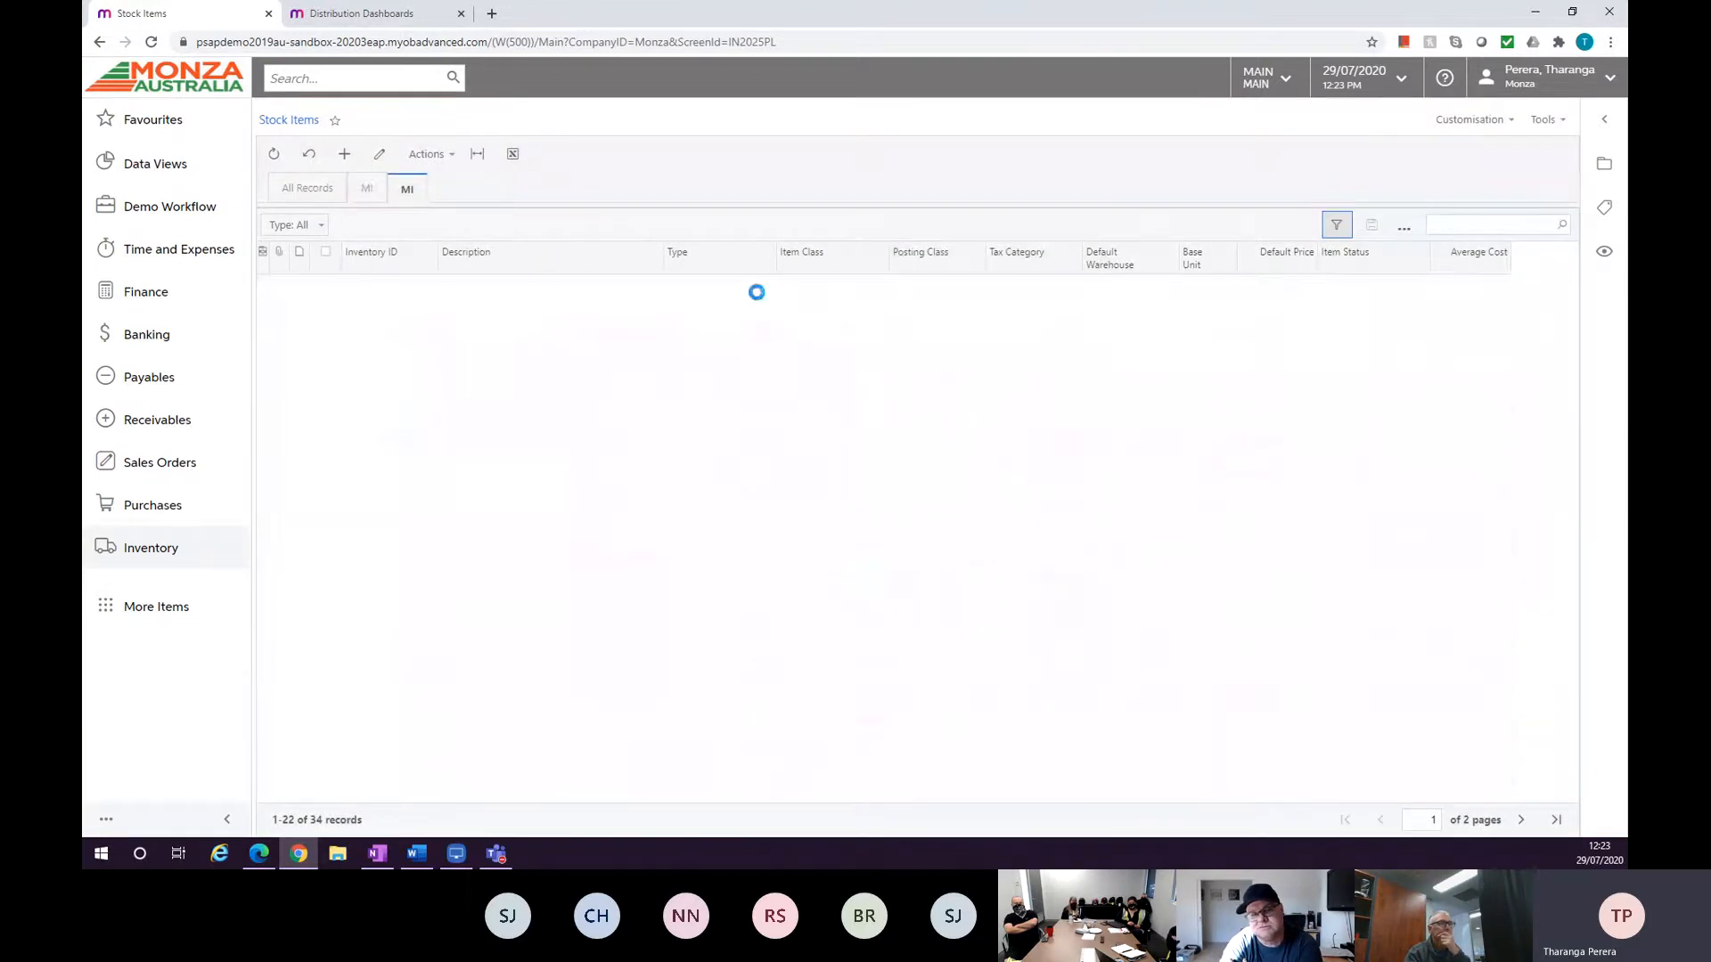
left_click(826, 259)
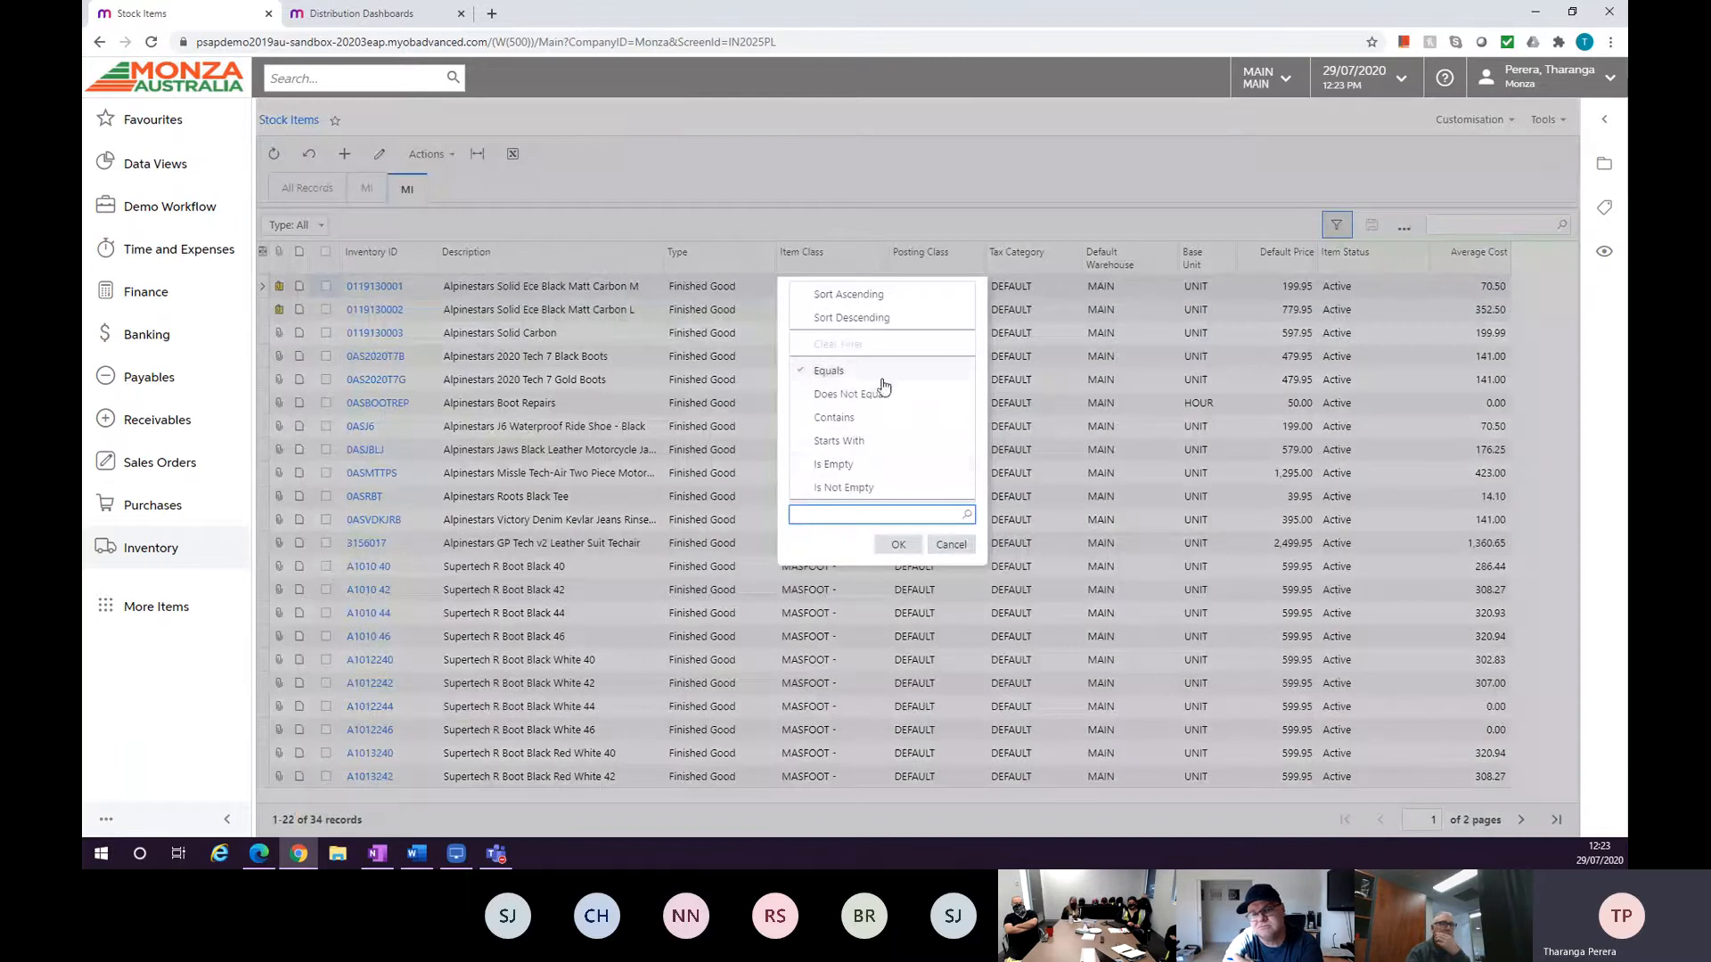
type("MASBOOT")
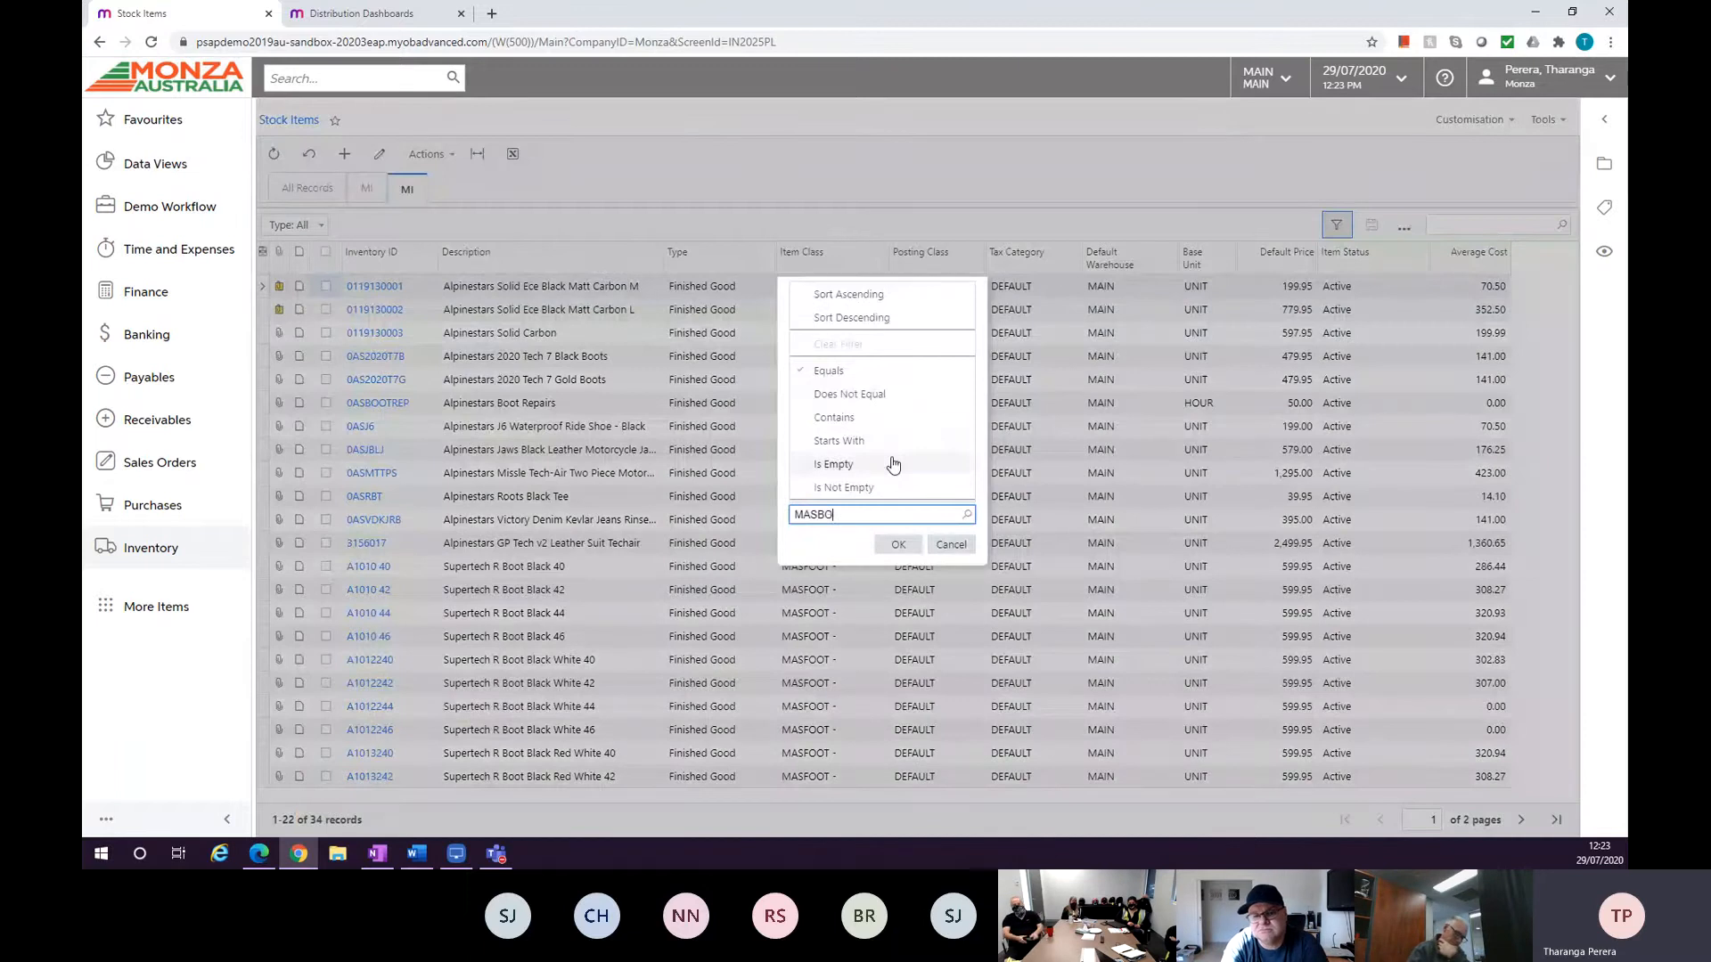
left_click(907, 546)
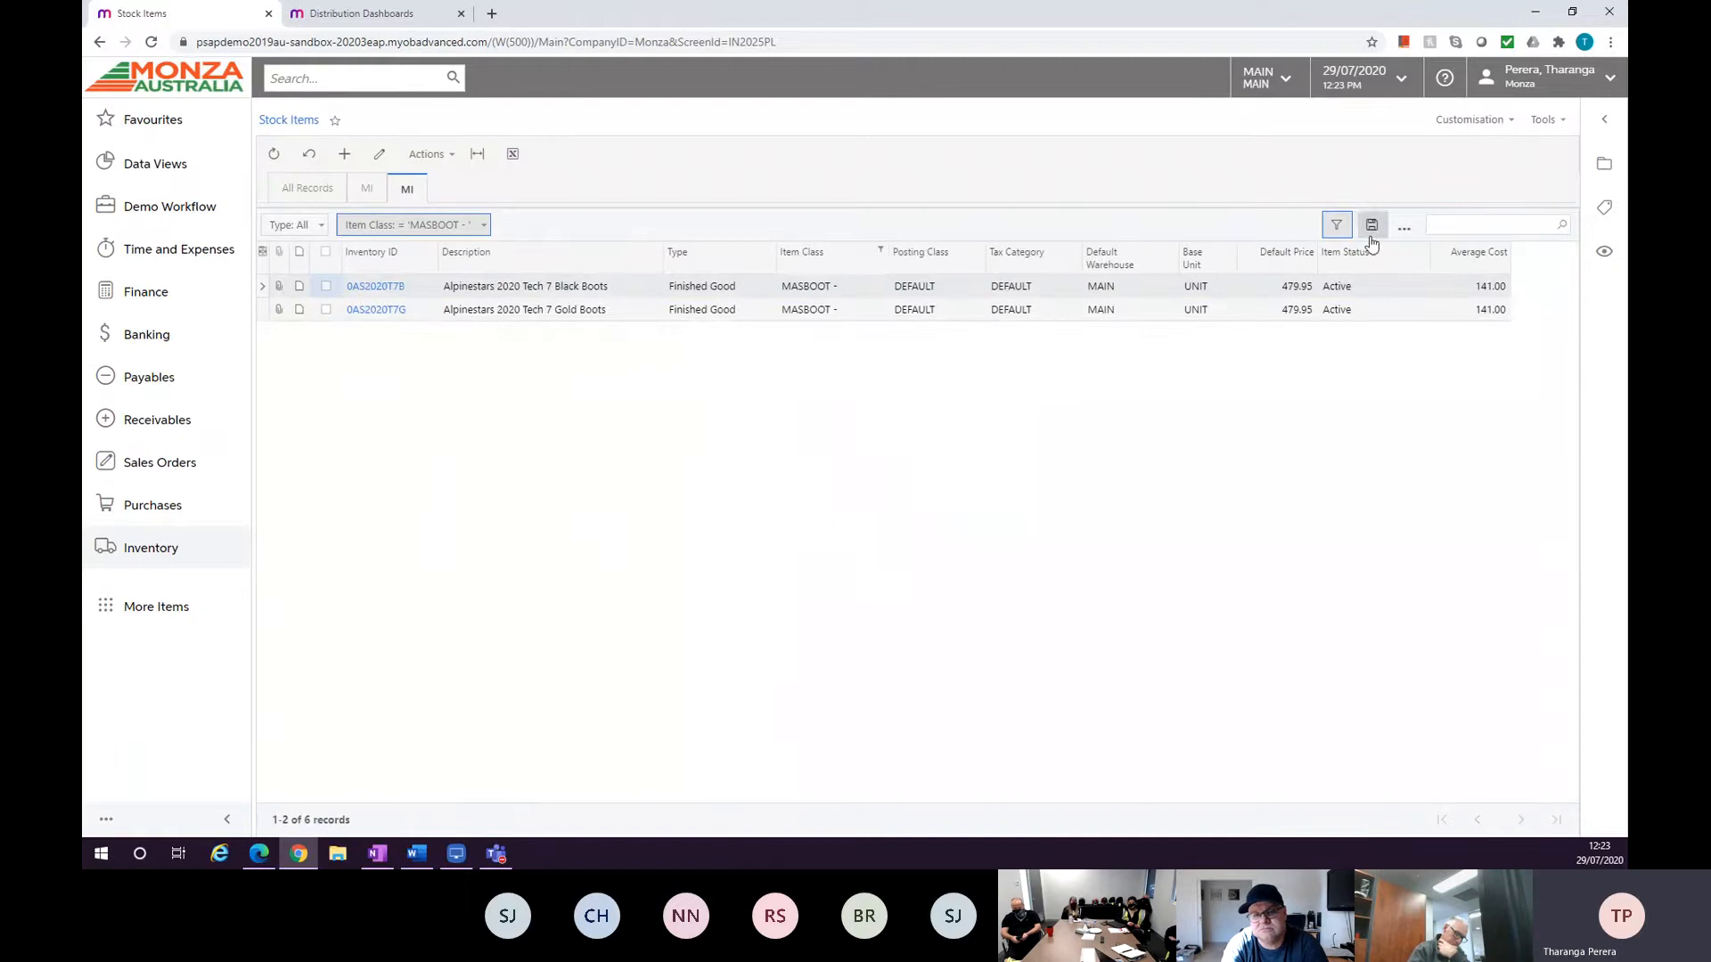
Save the Item Class filter as a shared tab named MI-BOOT.
left_click(1404, 228)
left_click(1416, 257)
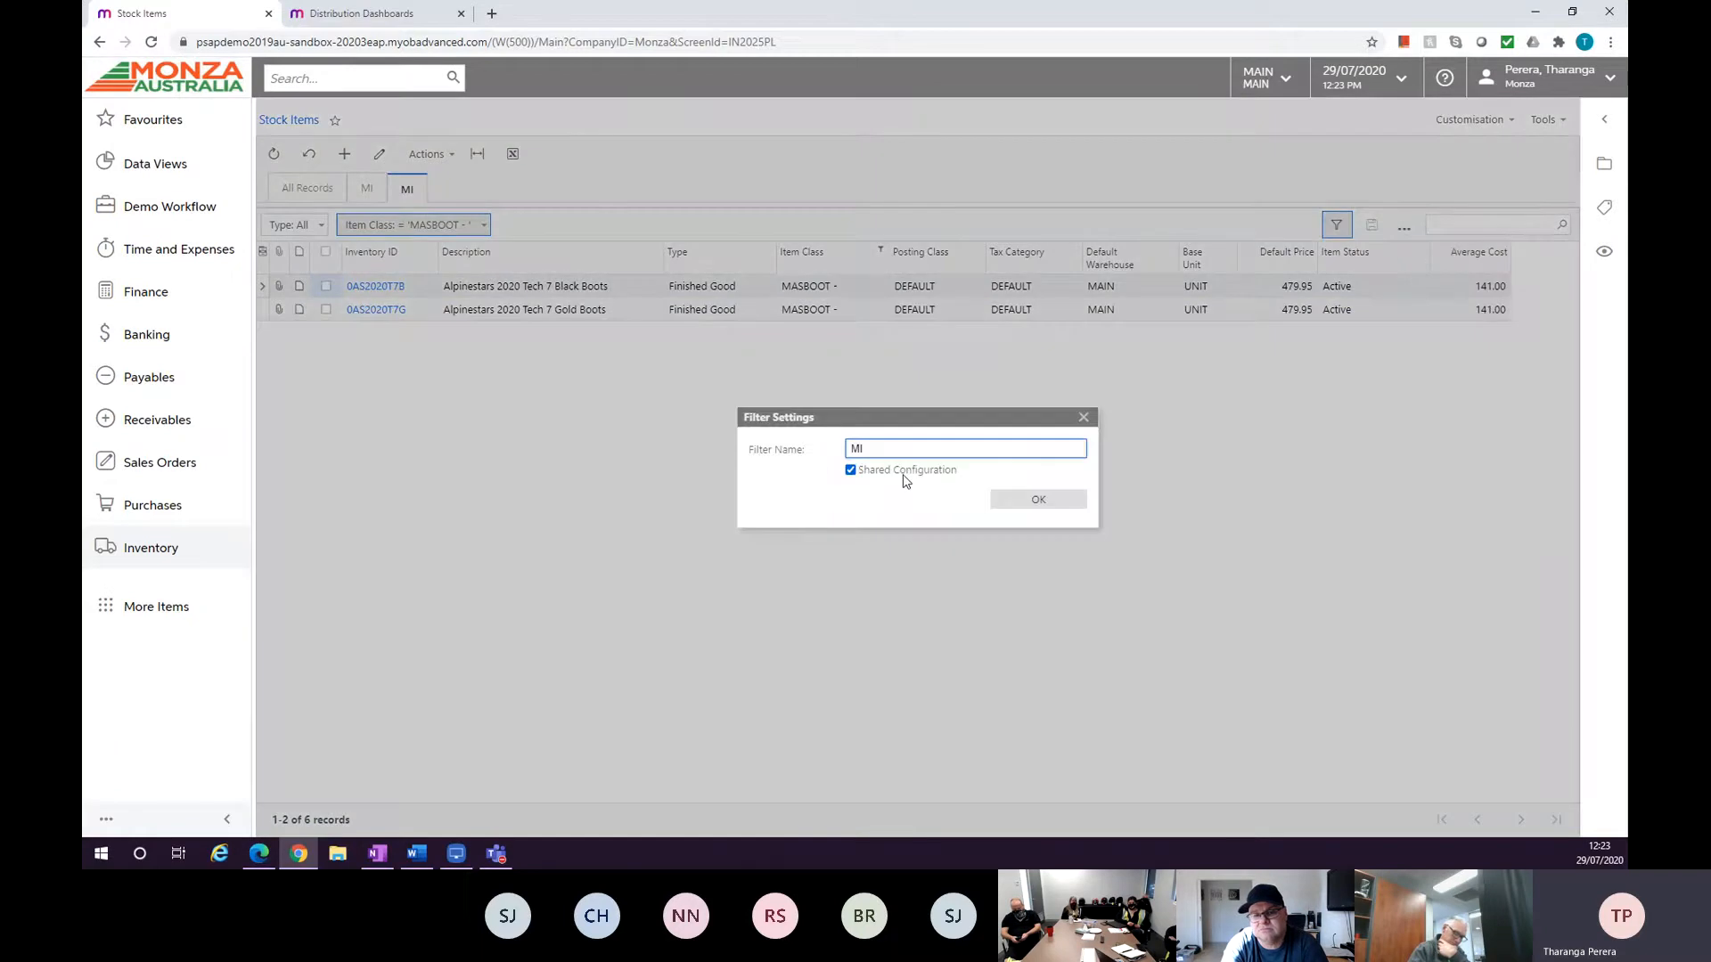
left_click(1001, 496)
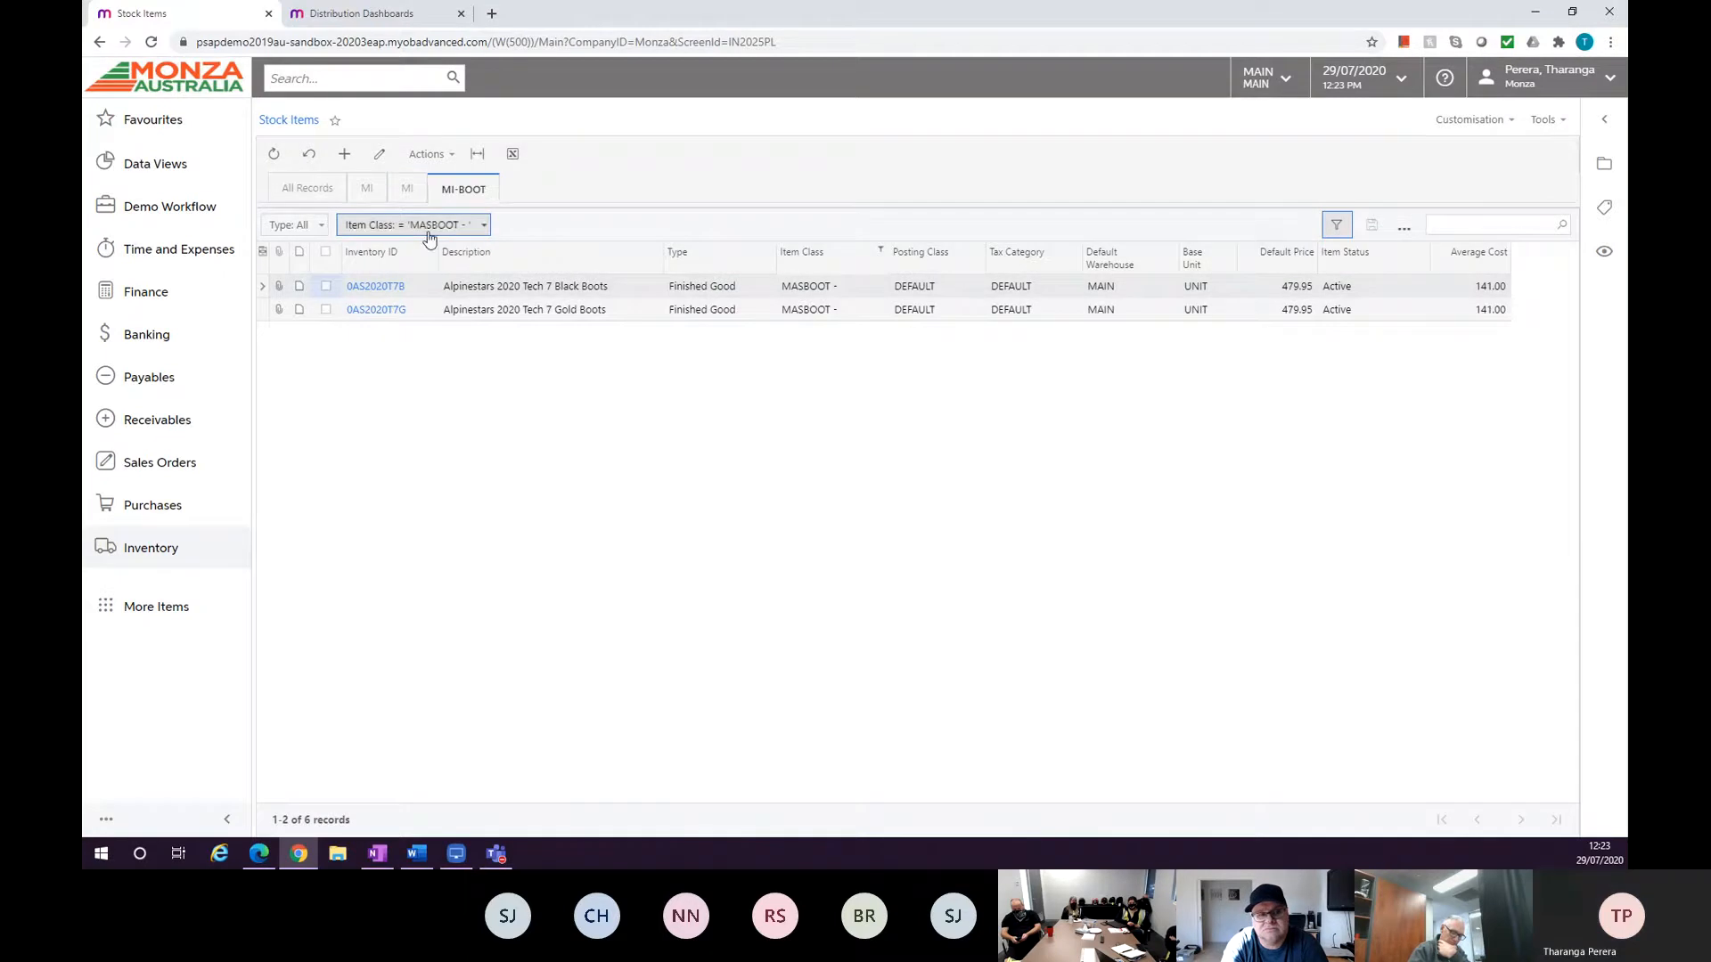
Switch between the MI and MI-BOOT filter tabs to compare the records each shows.
left_click(407, 189)
left_click(483, 196)
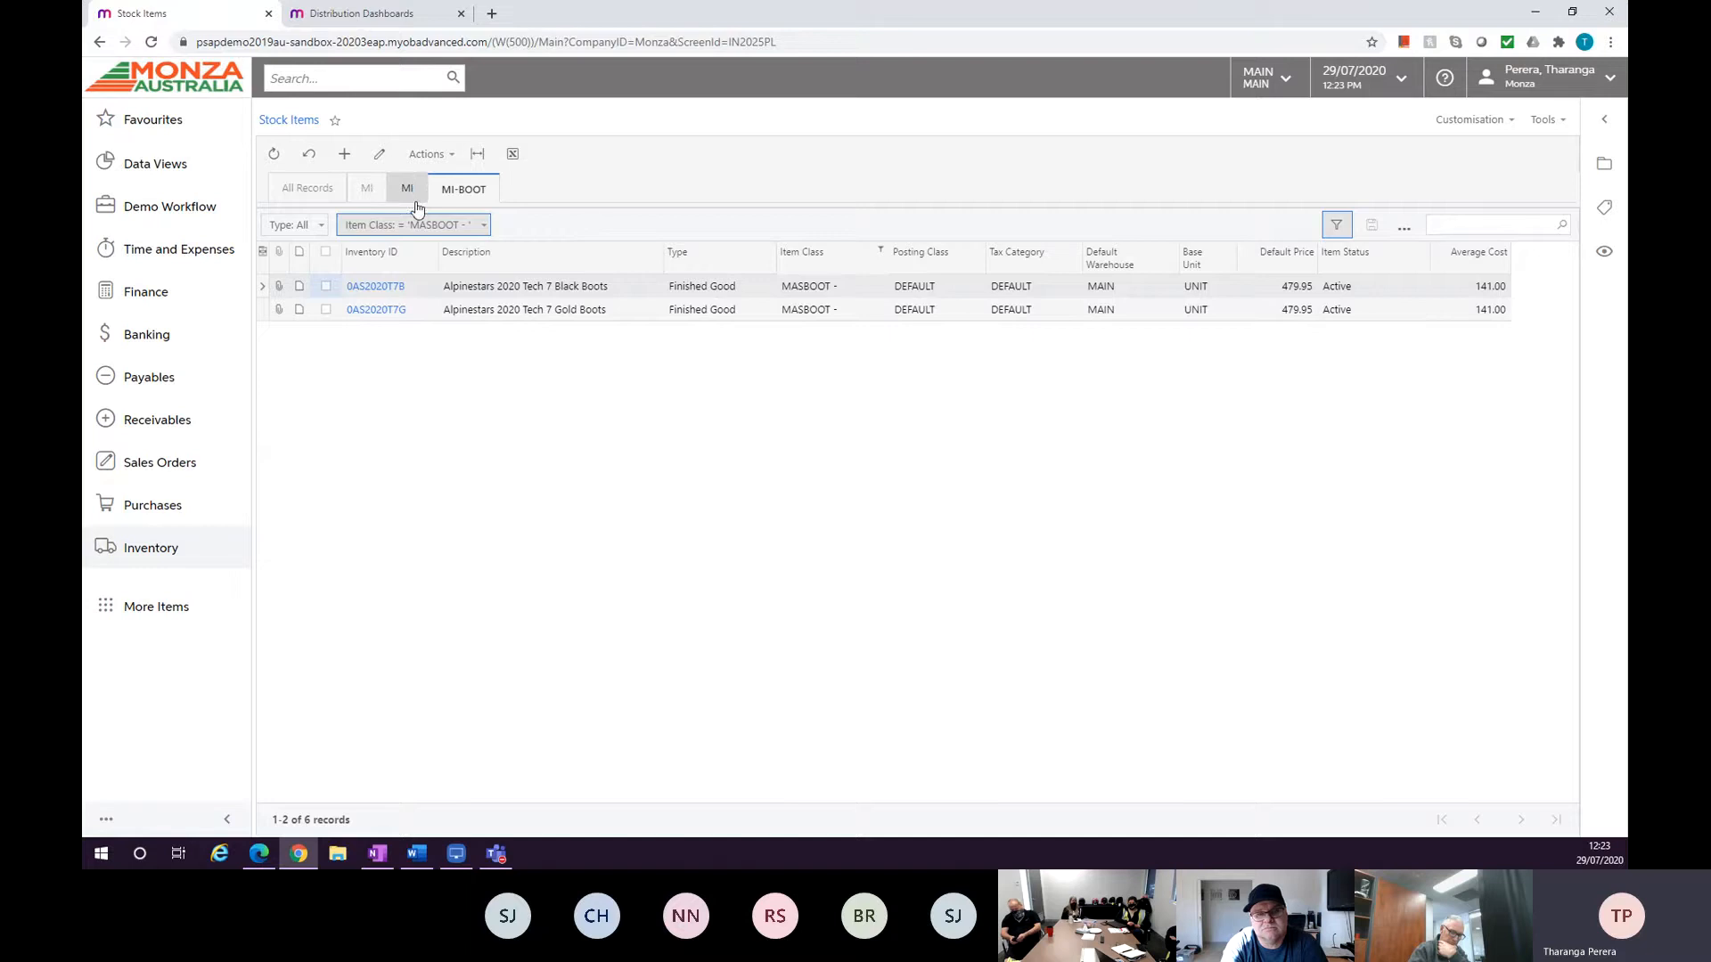
left_click(367, 189)
left_click(482, 193)
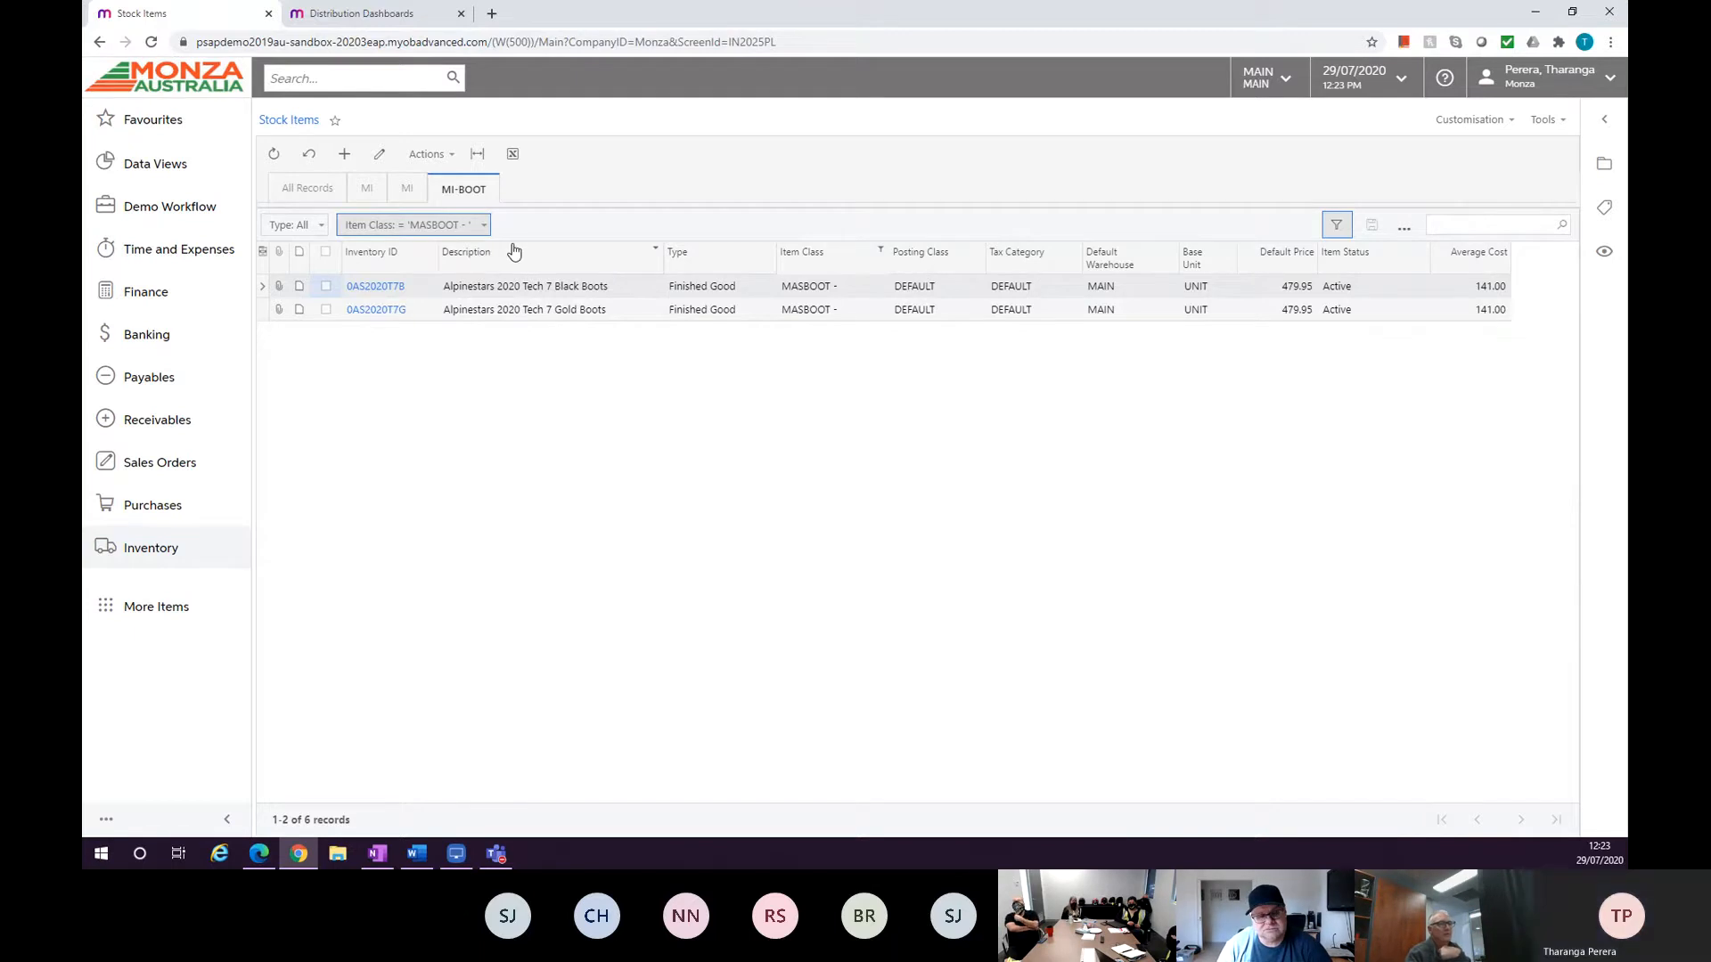
left_click(370, 192)
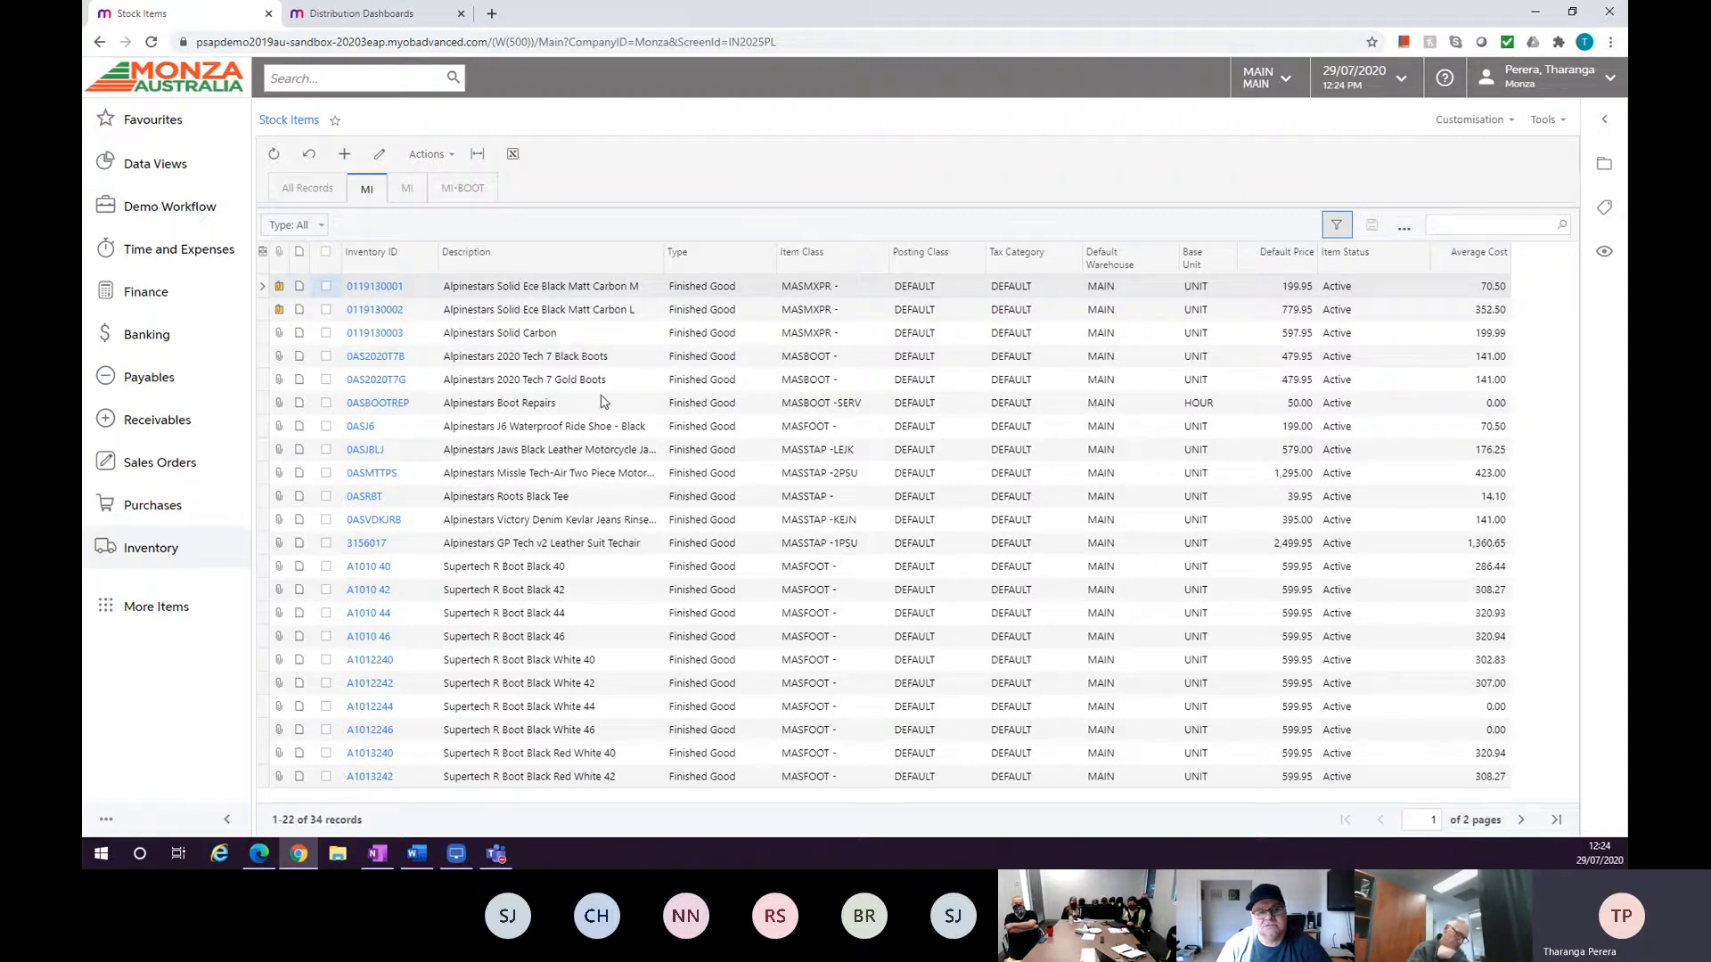
Open stock item A1010 40 and review its Price/Cost Info, Packaging and Cross-Reference tabs.
left_click(379, 566)
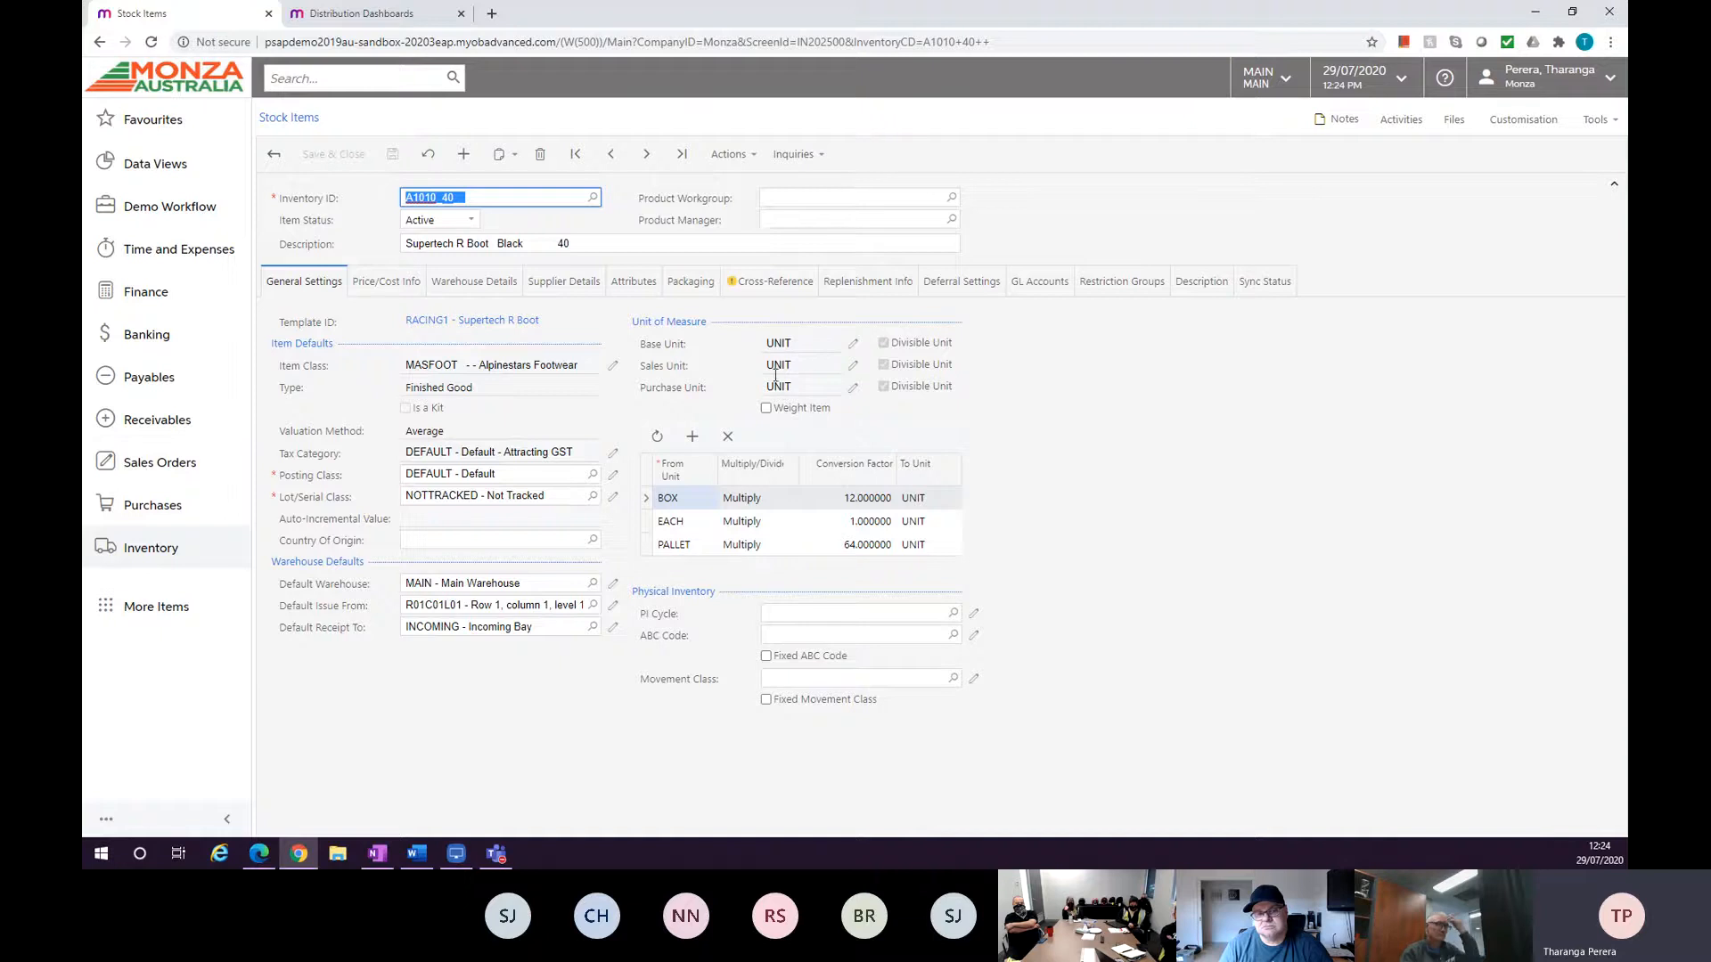
left_click(382, 281)
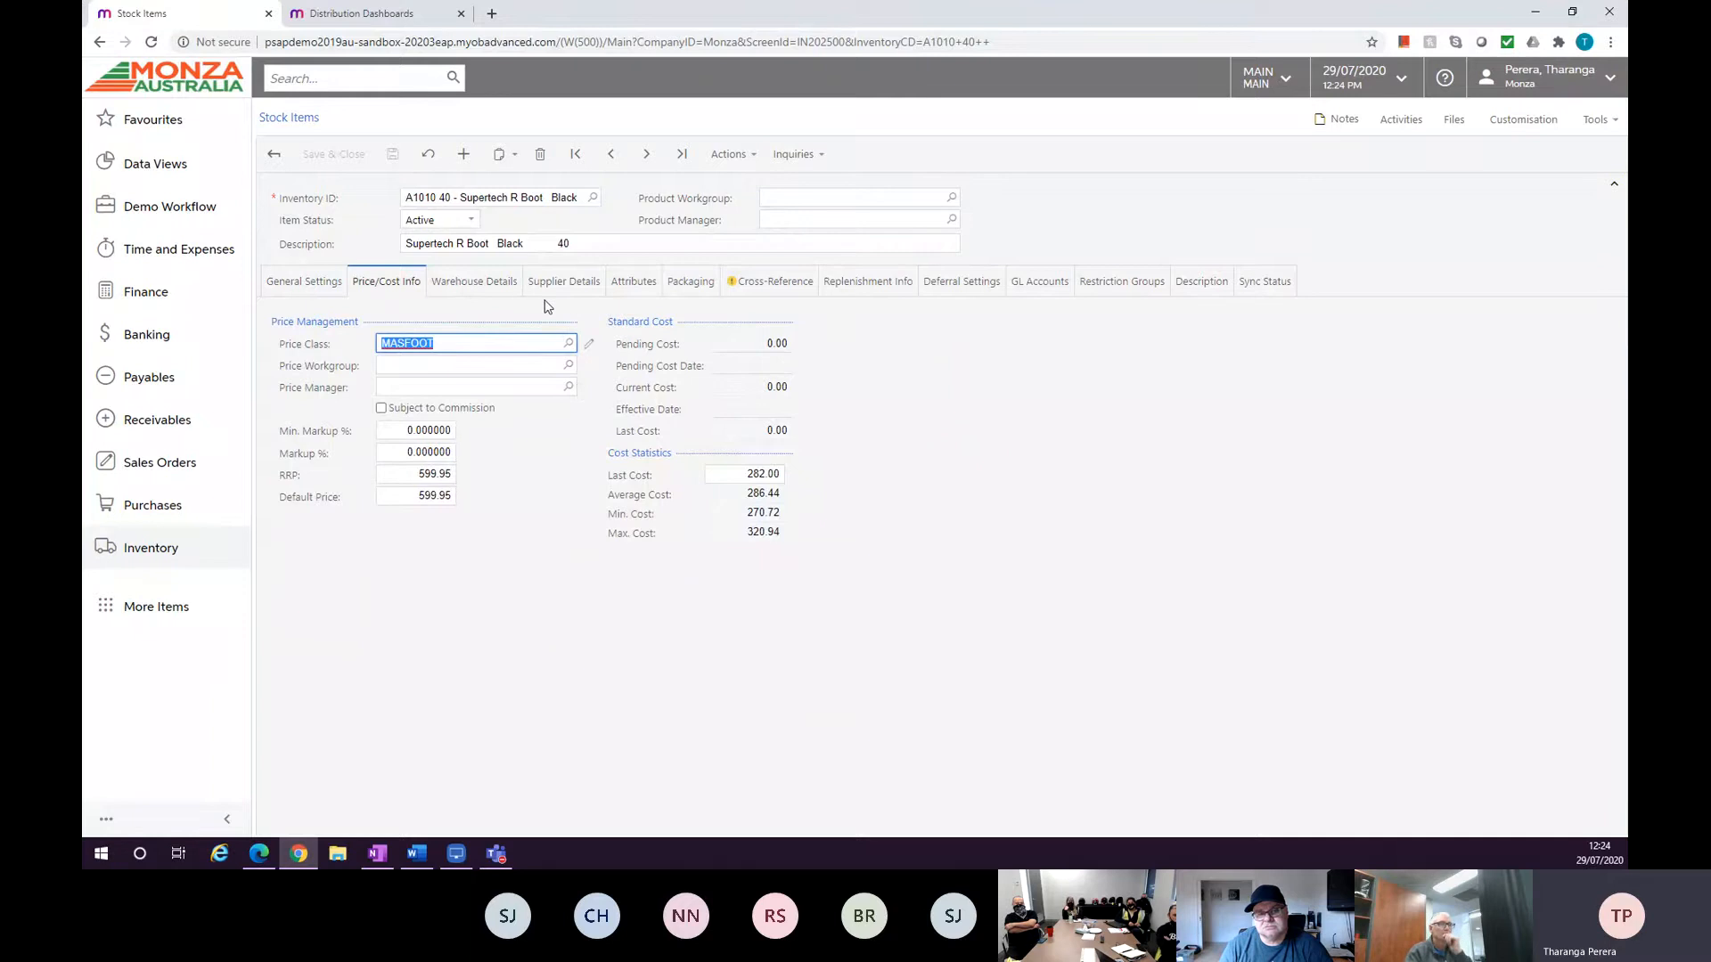
left_click(688, 292)
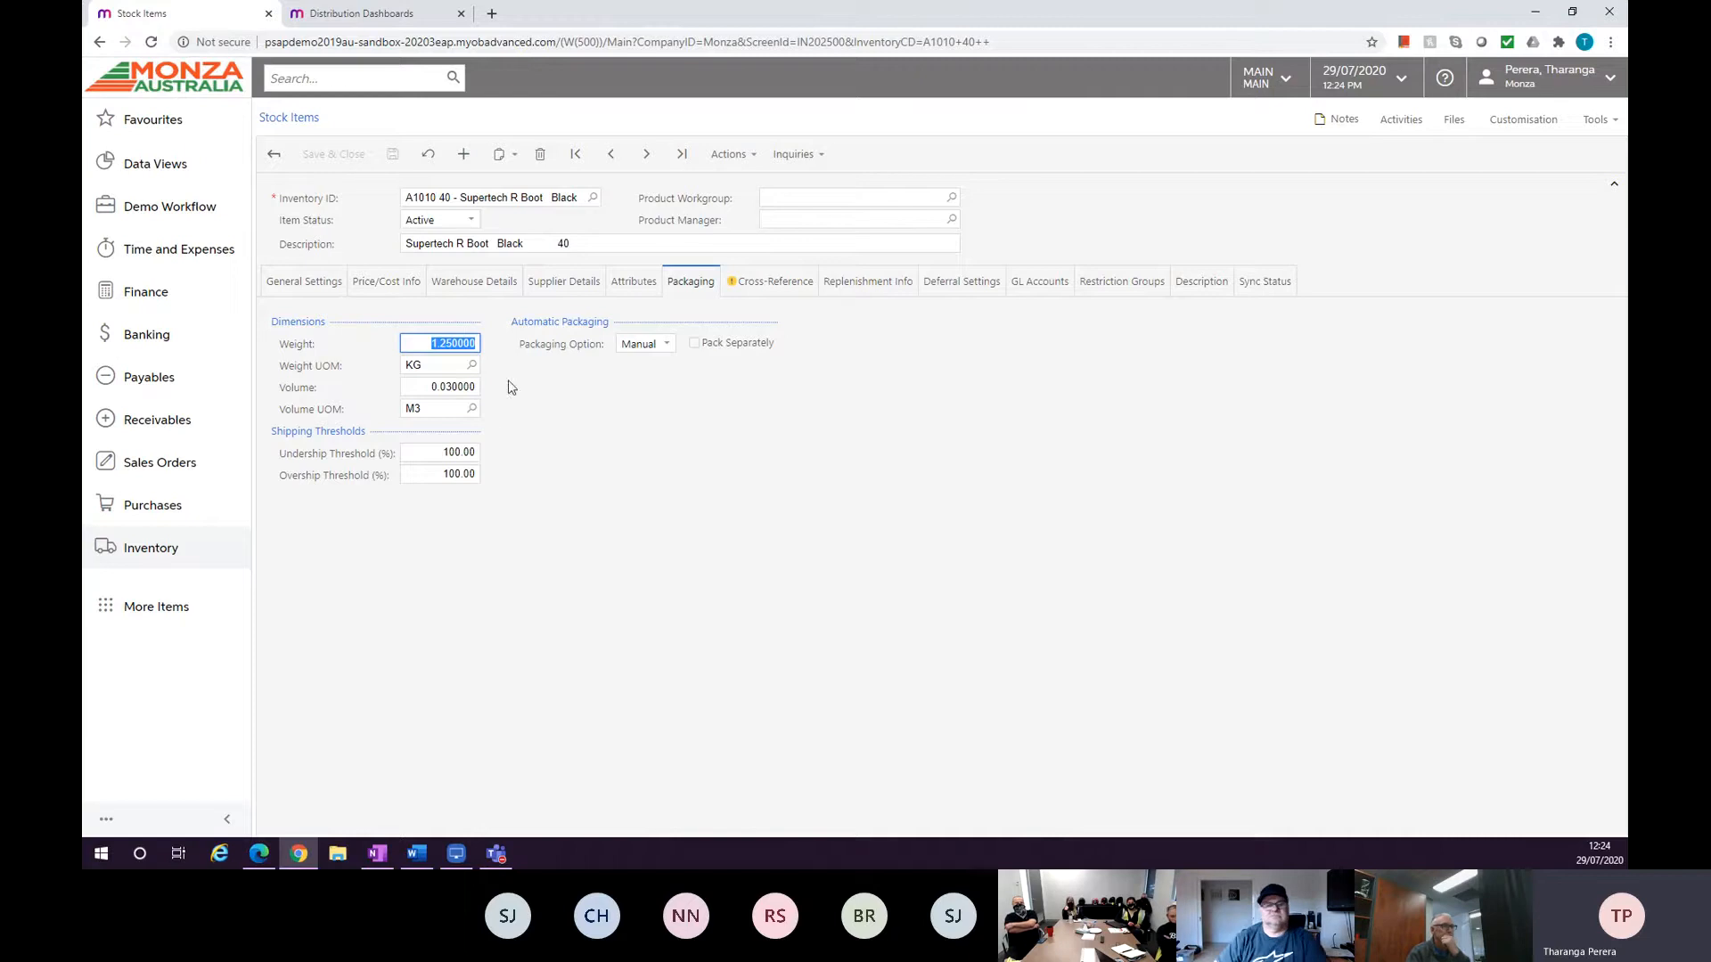
left_click(758, 280)
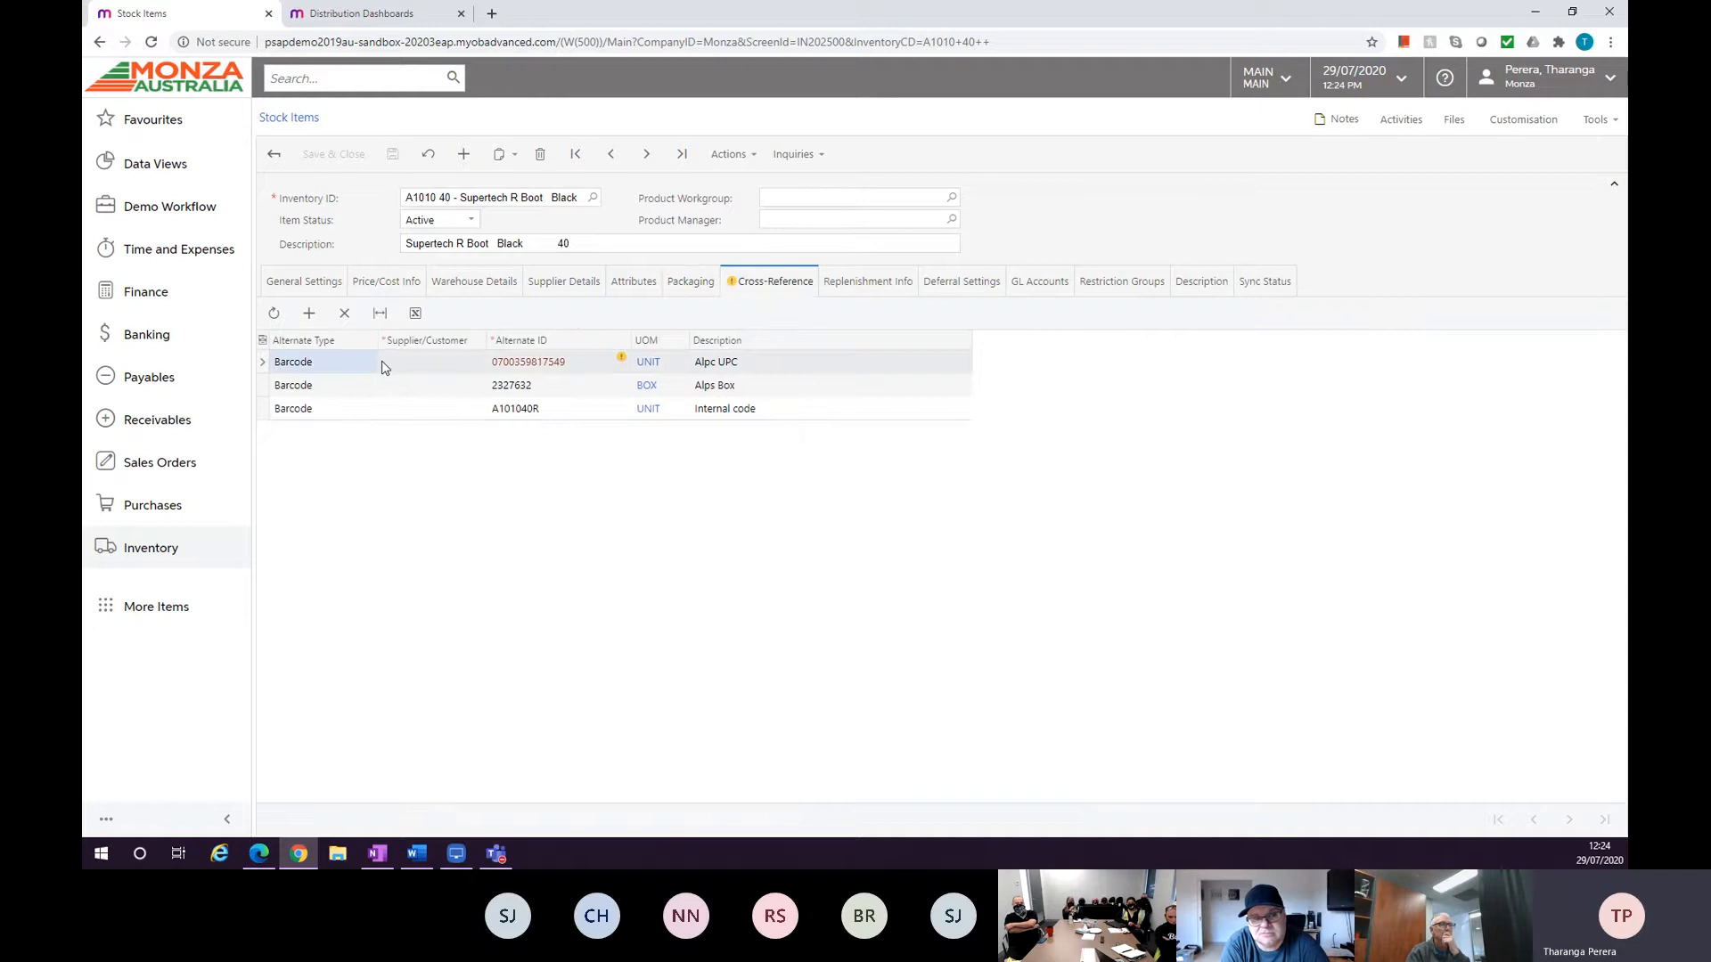
Add a new cross-reference row, open its alternate type list, and delete the row again.
left_click(309, 312)
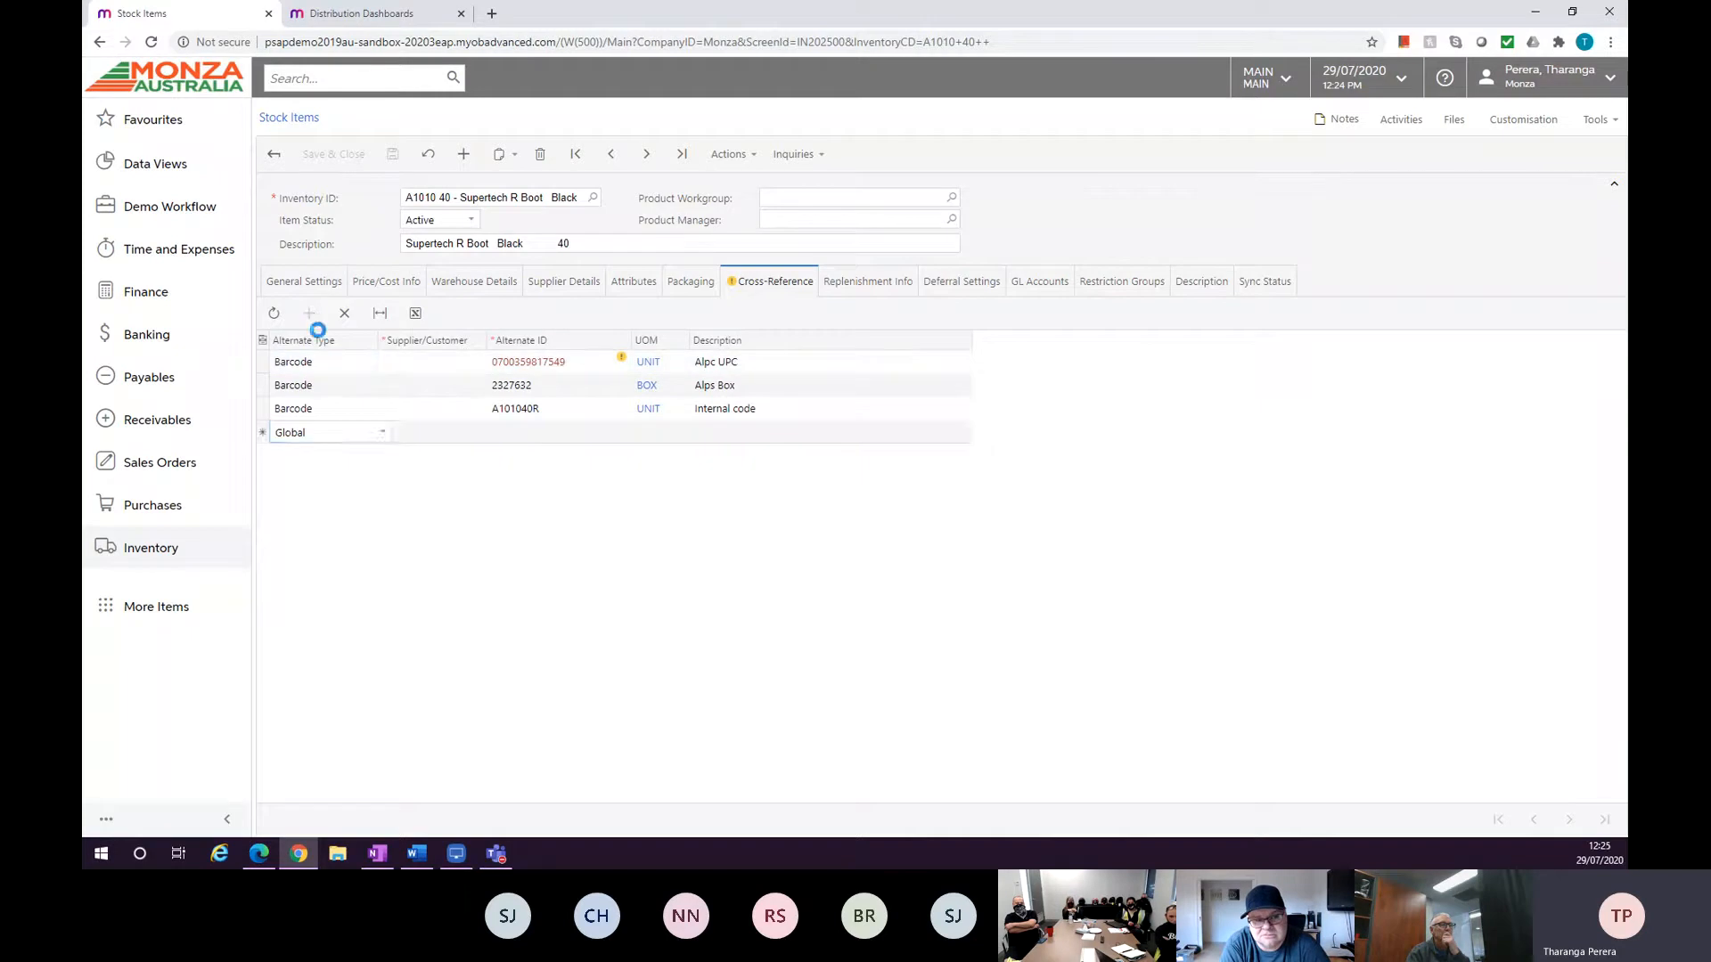
left_click(383, 432)
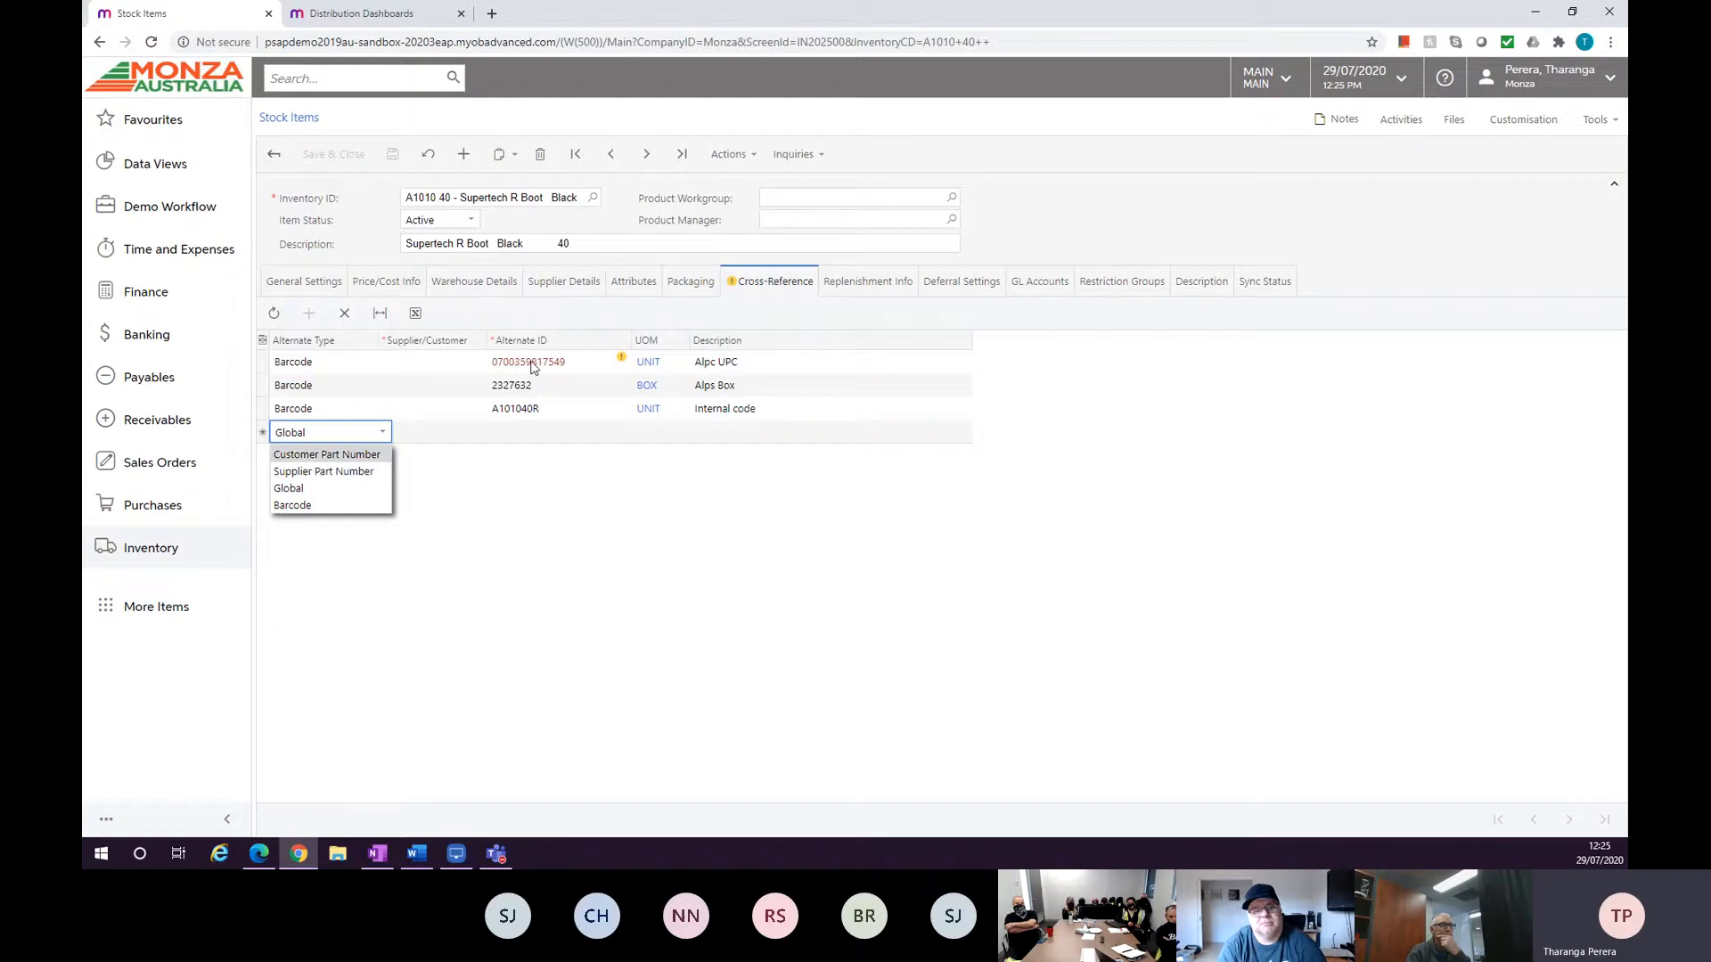
mouse_move(532, 368)
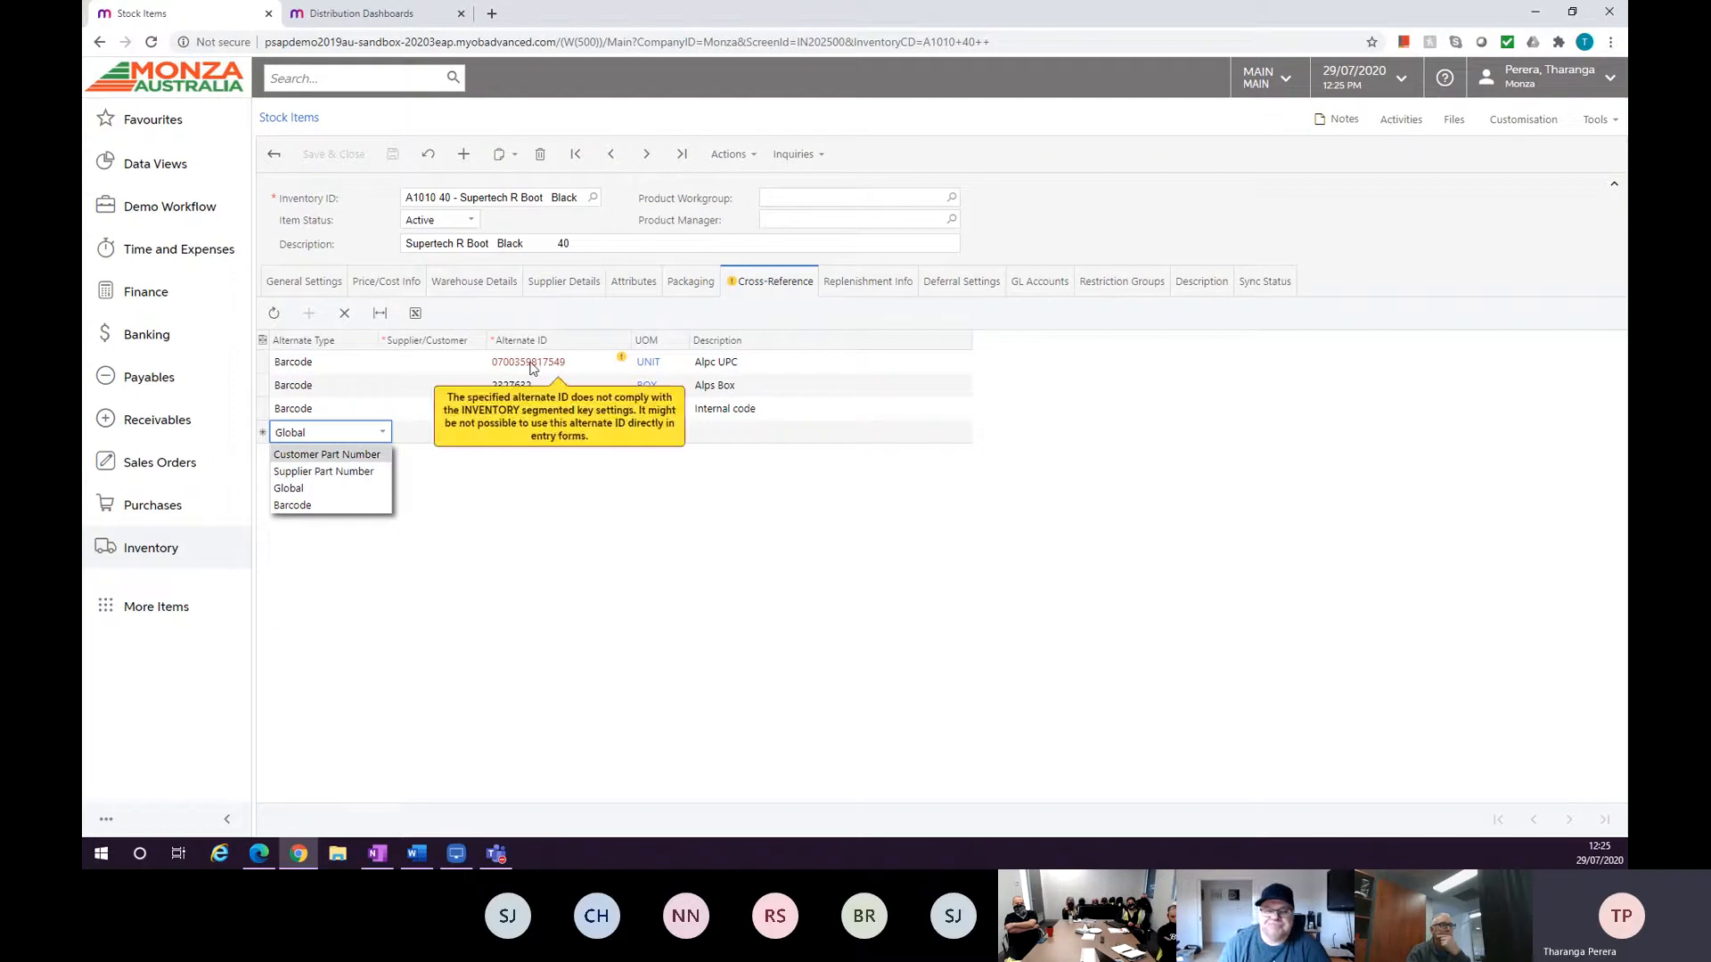
left_click(349, 323)
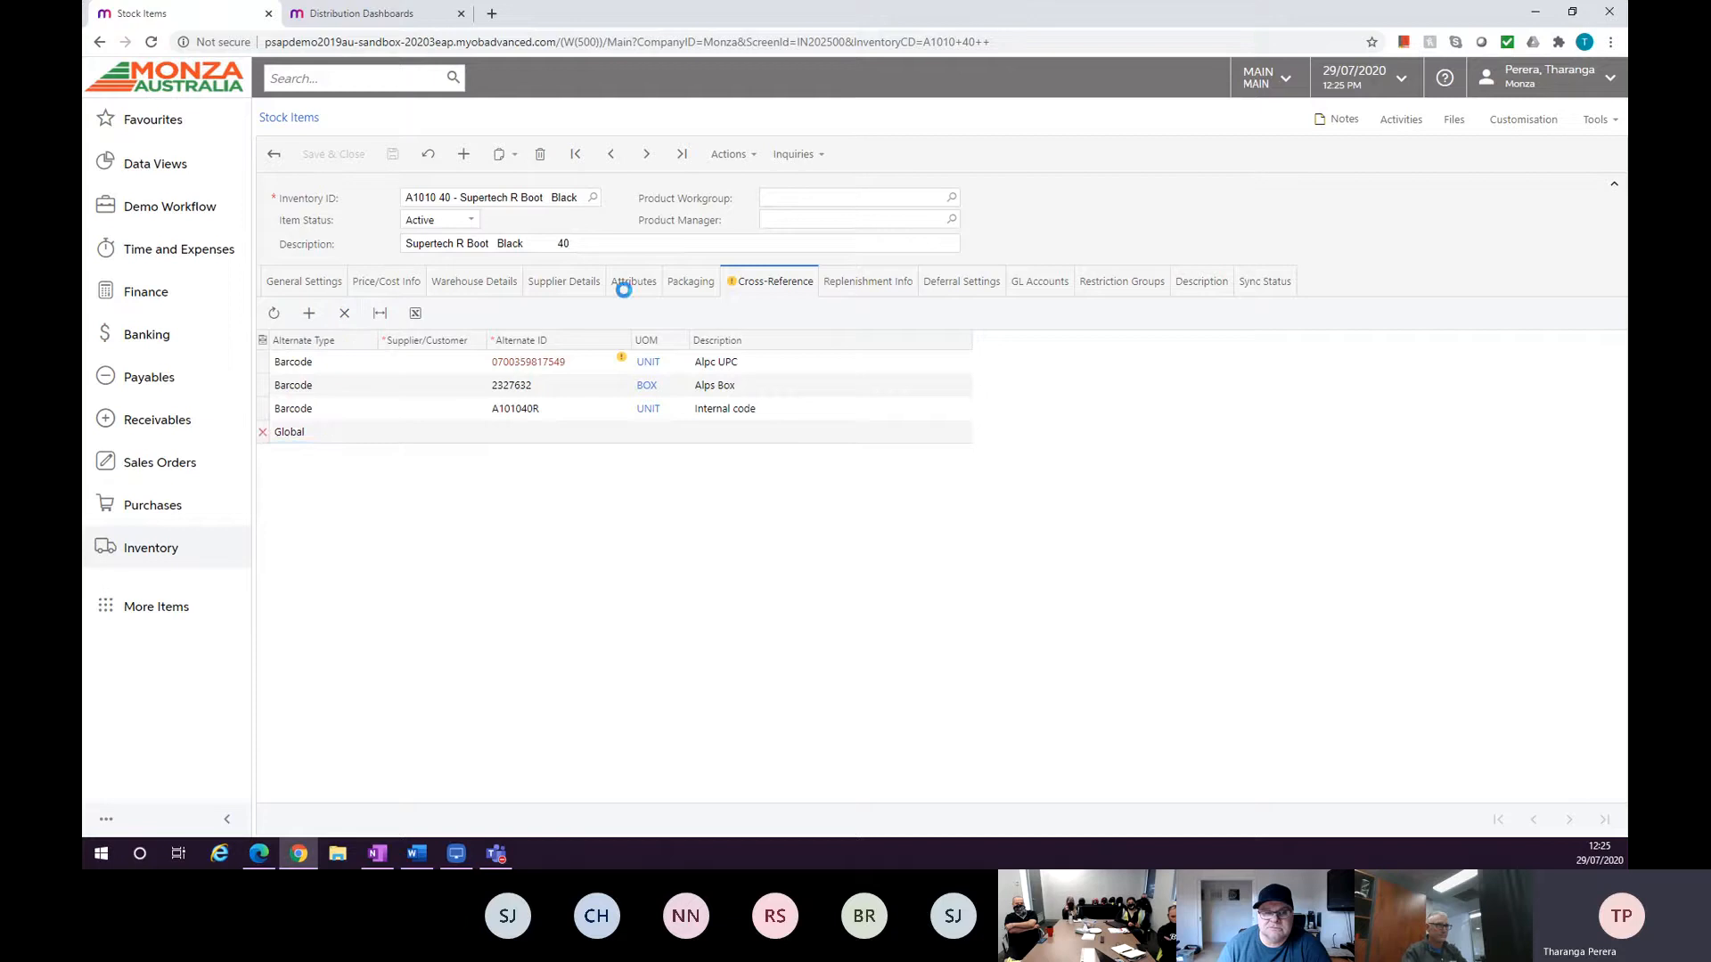
Review the stock item's GL Accounts and Description tabs.
left_click(1034, 285)
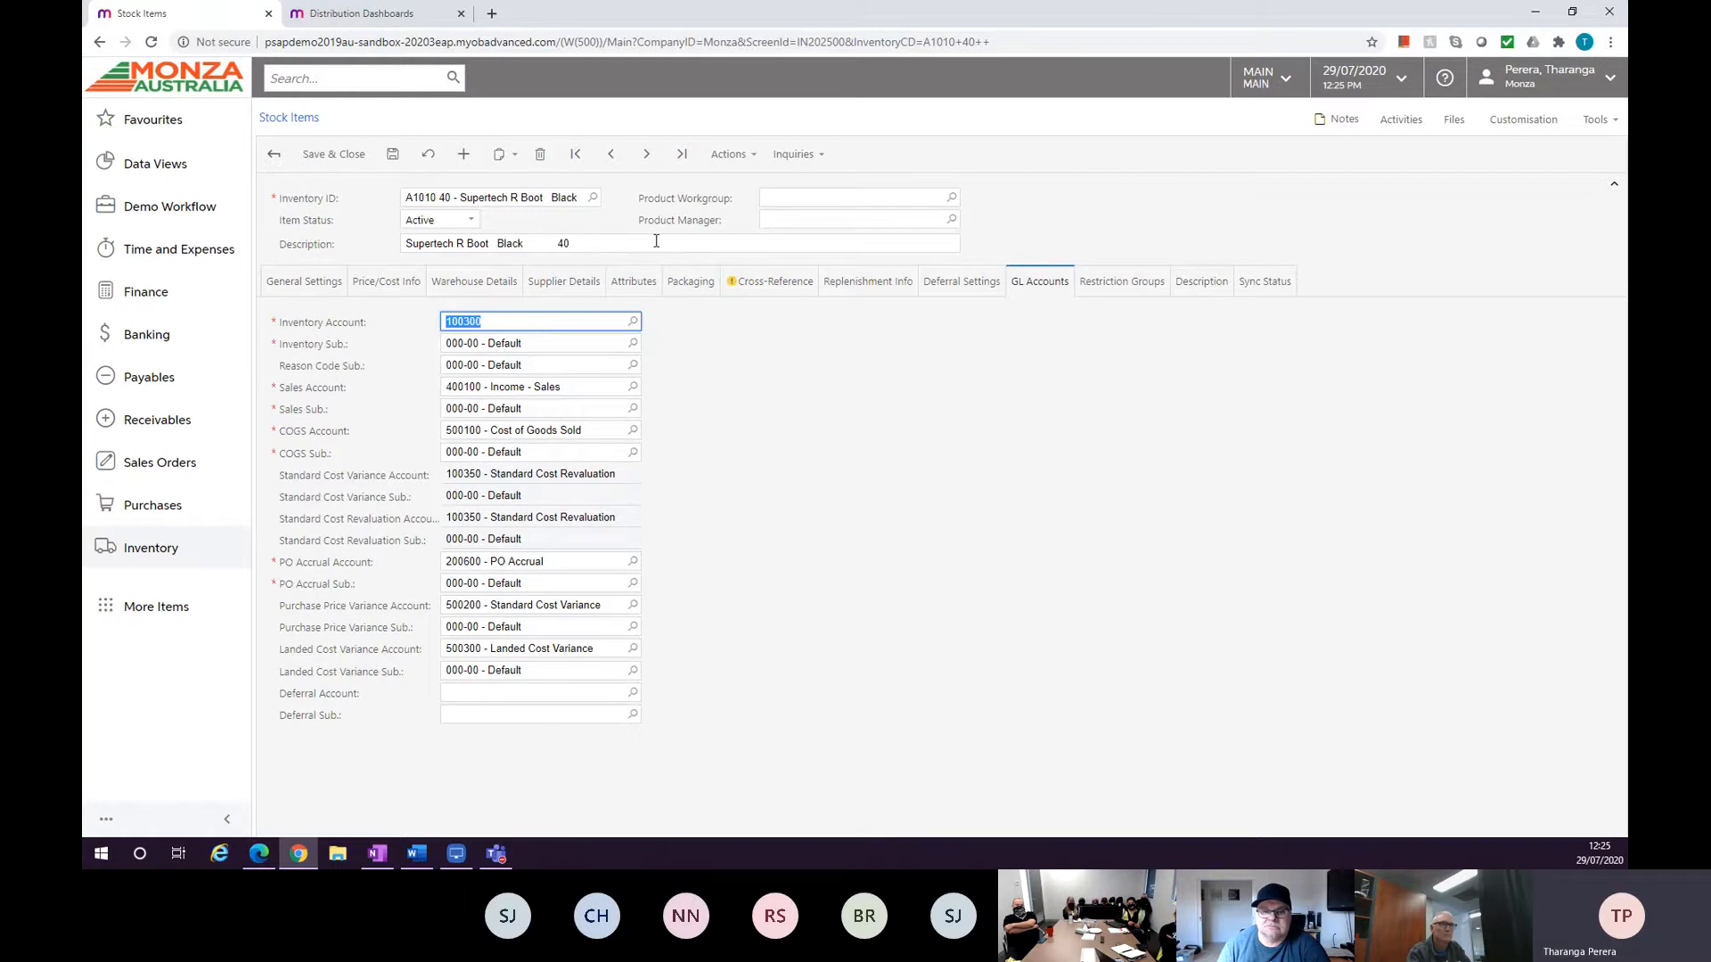
left_click(1201, 281)
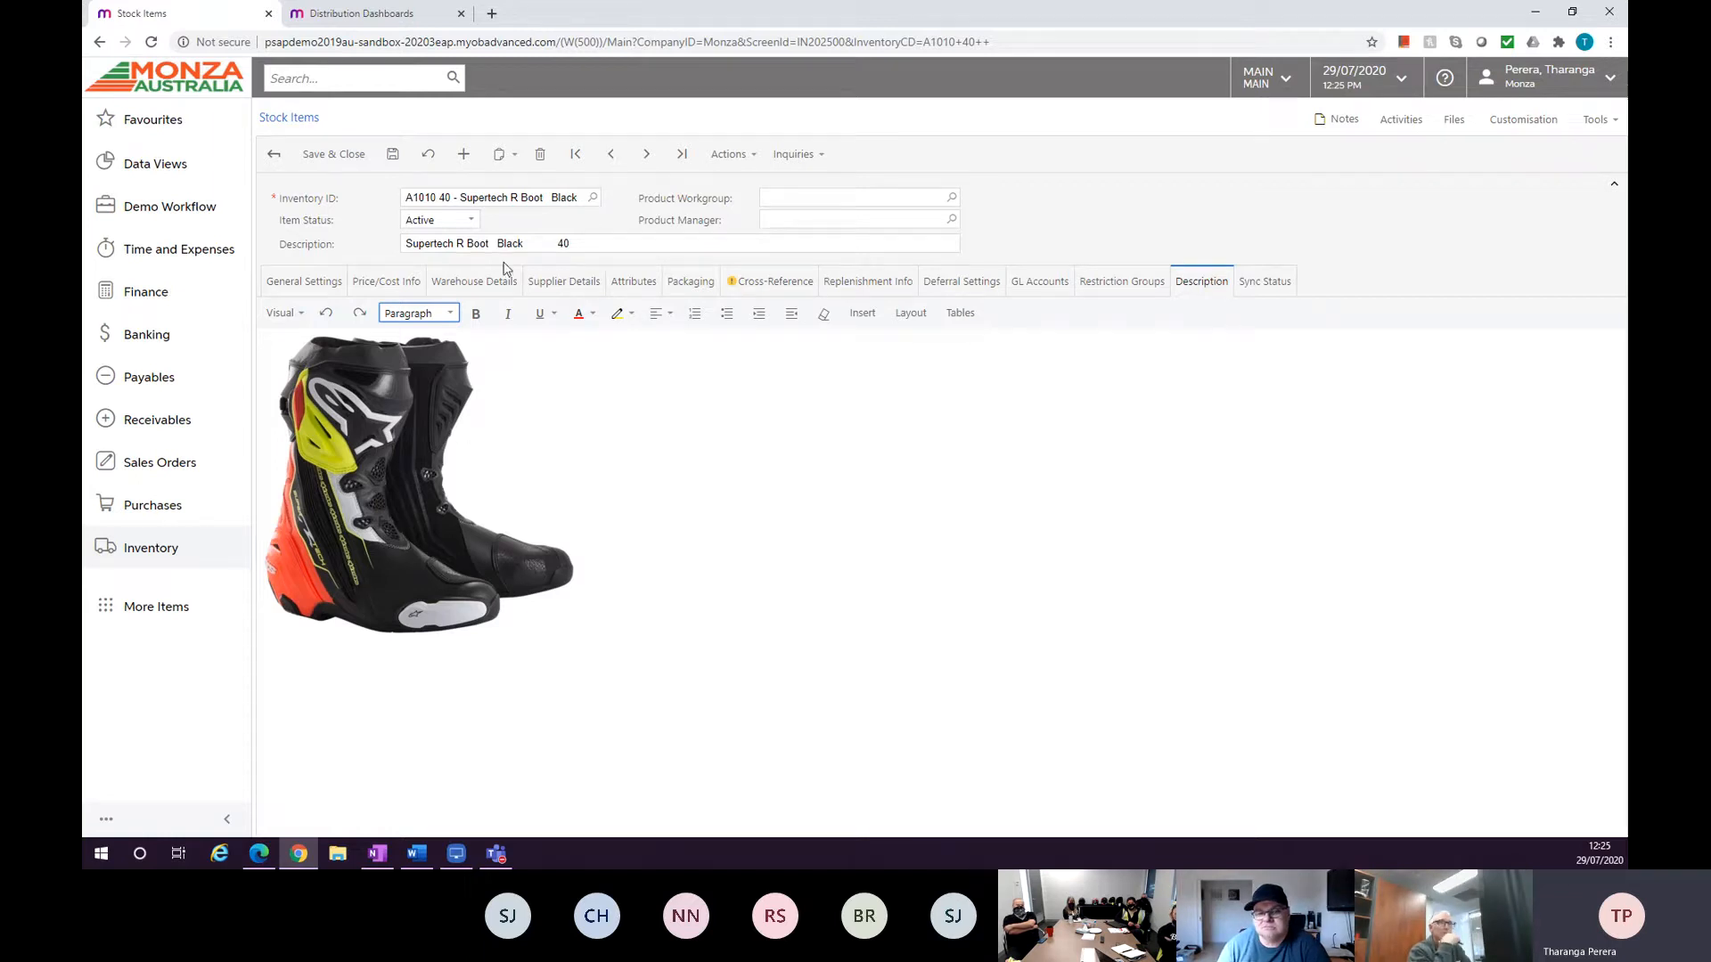
Open the Item Classes window, browse the MASBOOT, MASFOOT and MASSTAP classes in the tree, and close it.
left_click(302, 298)
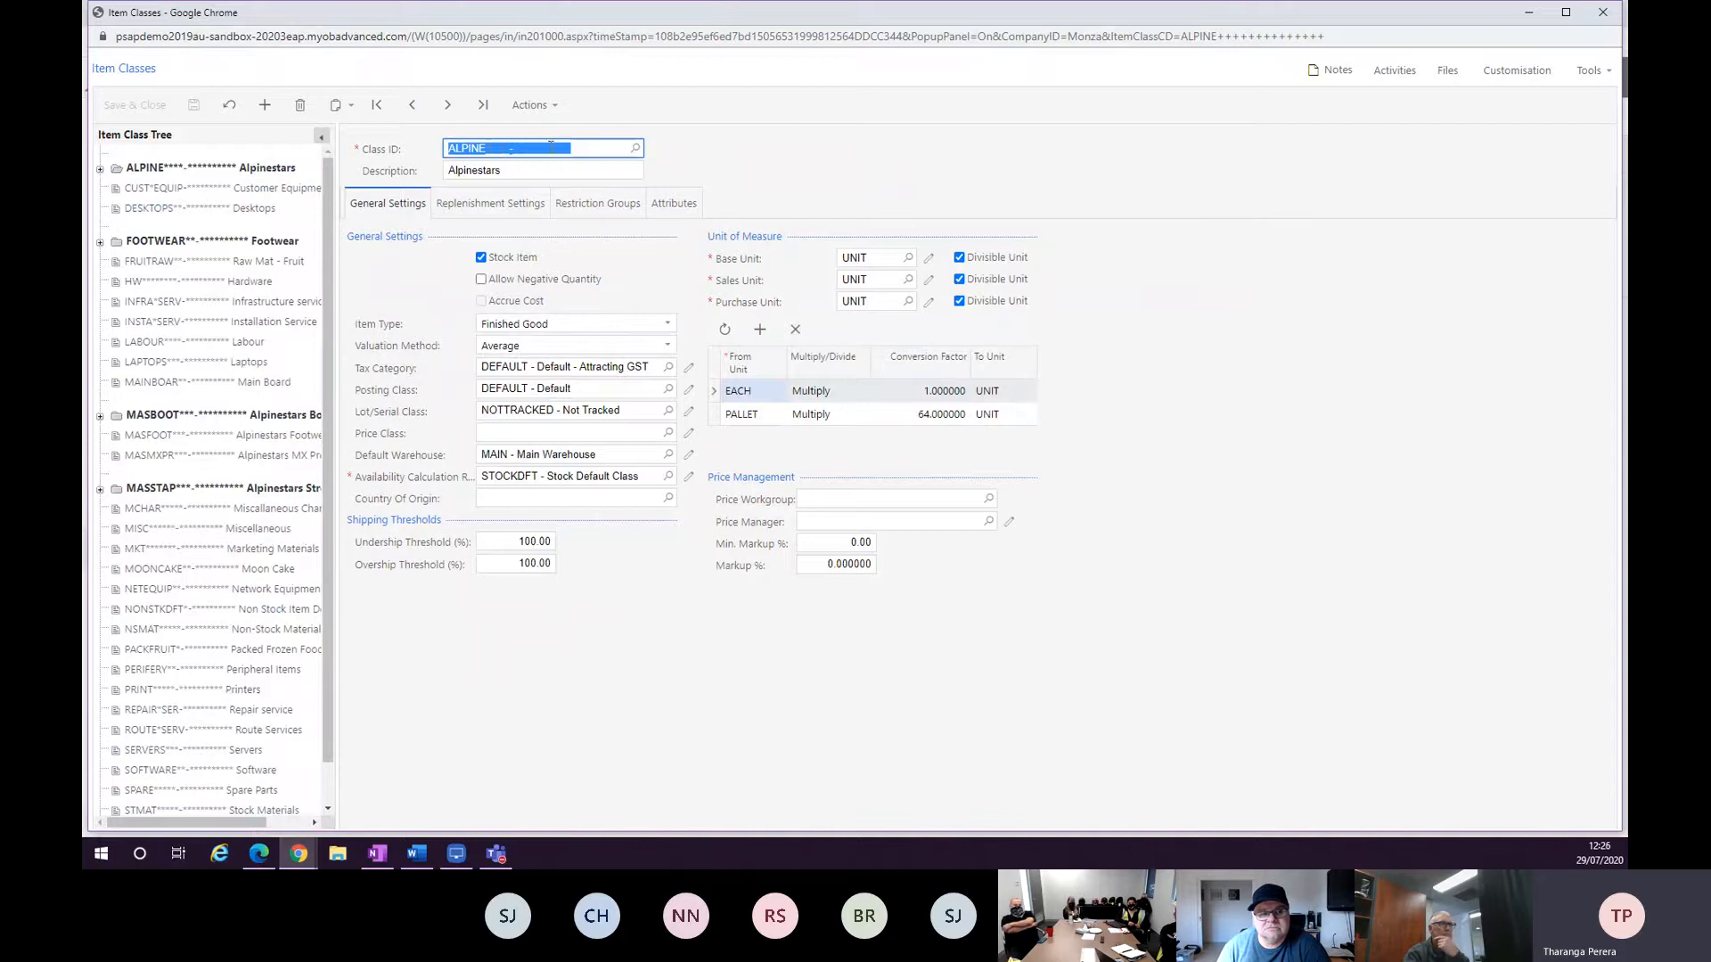
left_click(515, 150)
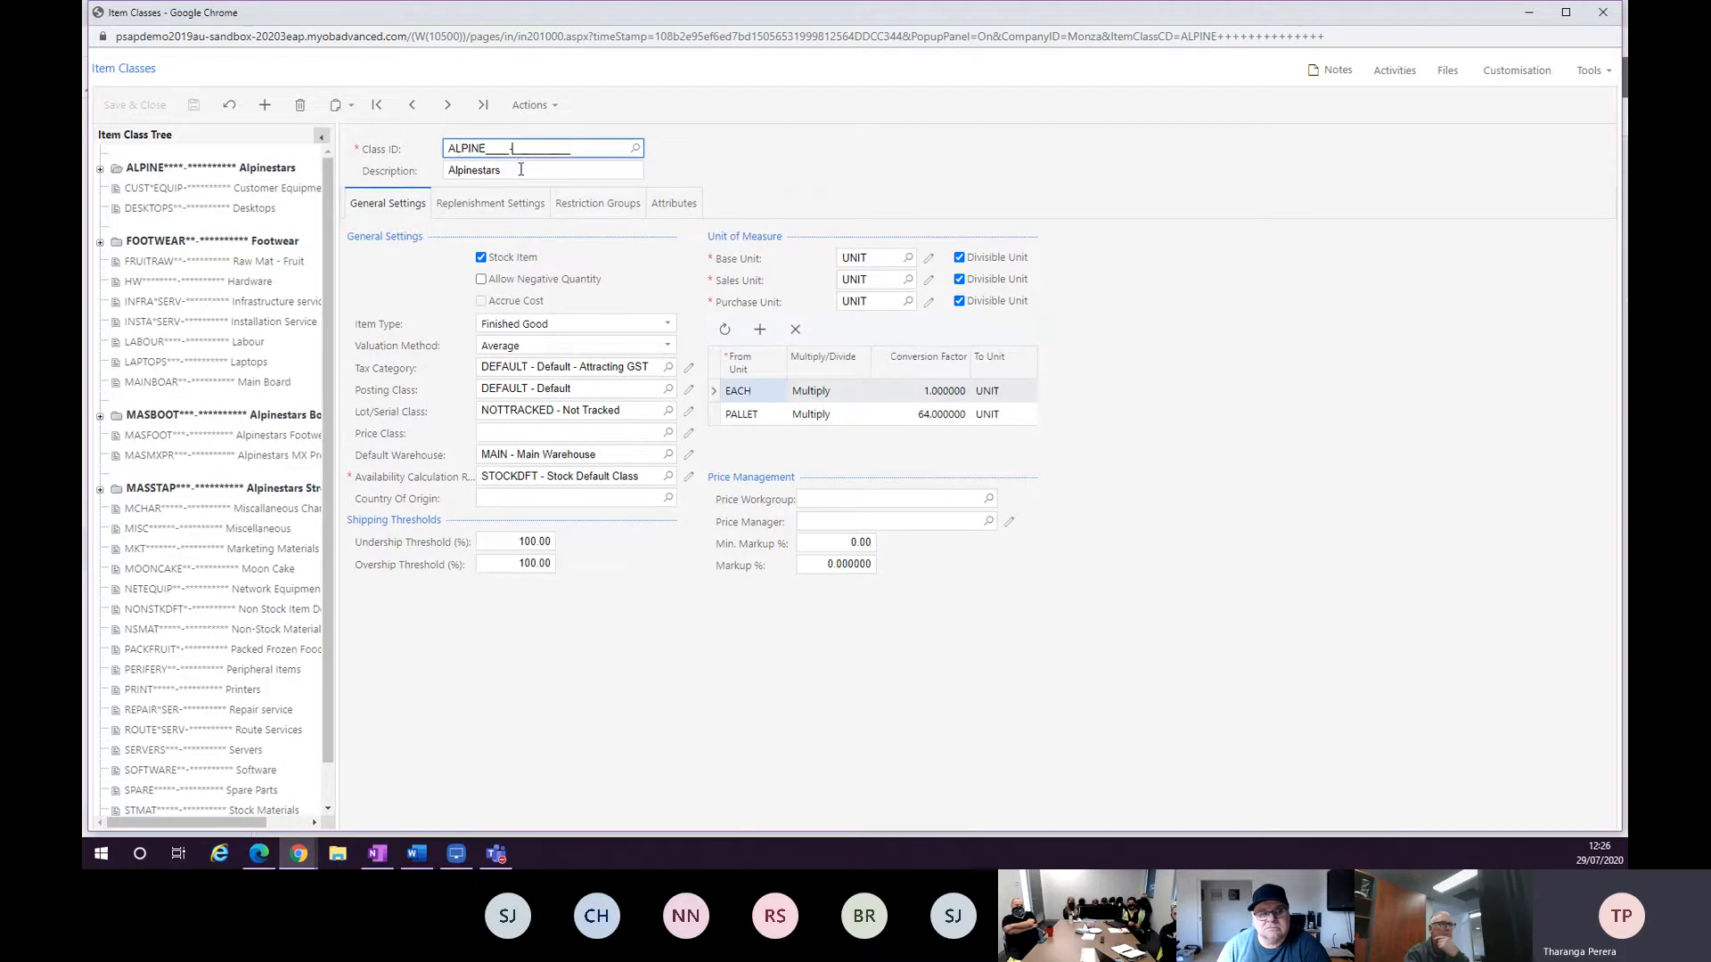
left_click(100, 419)
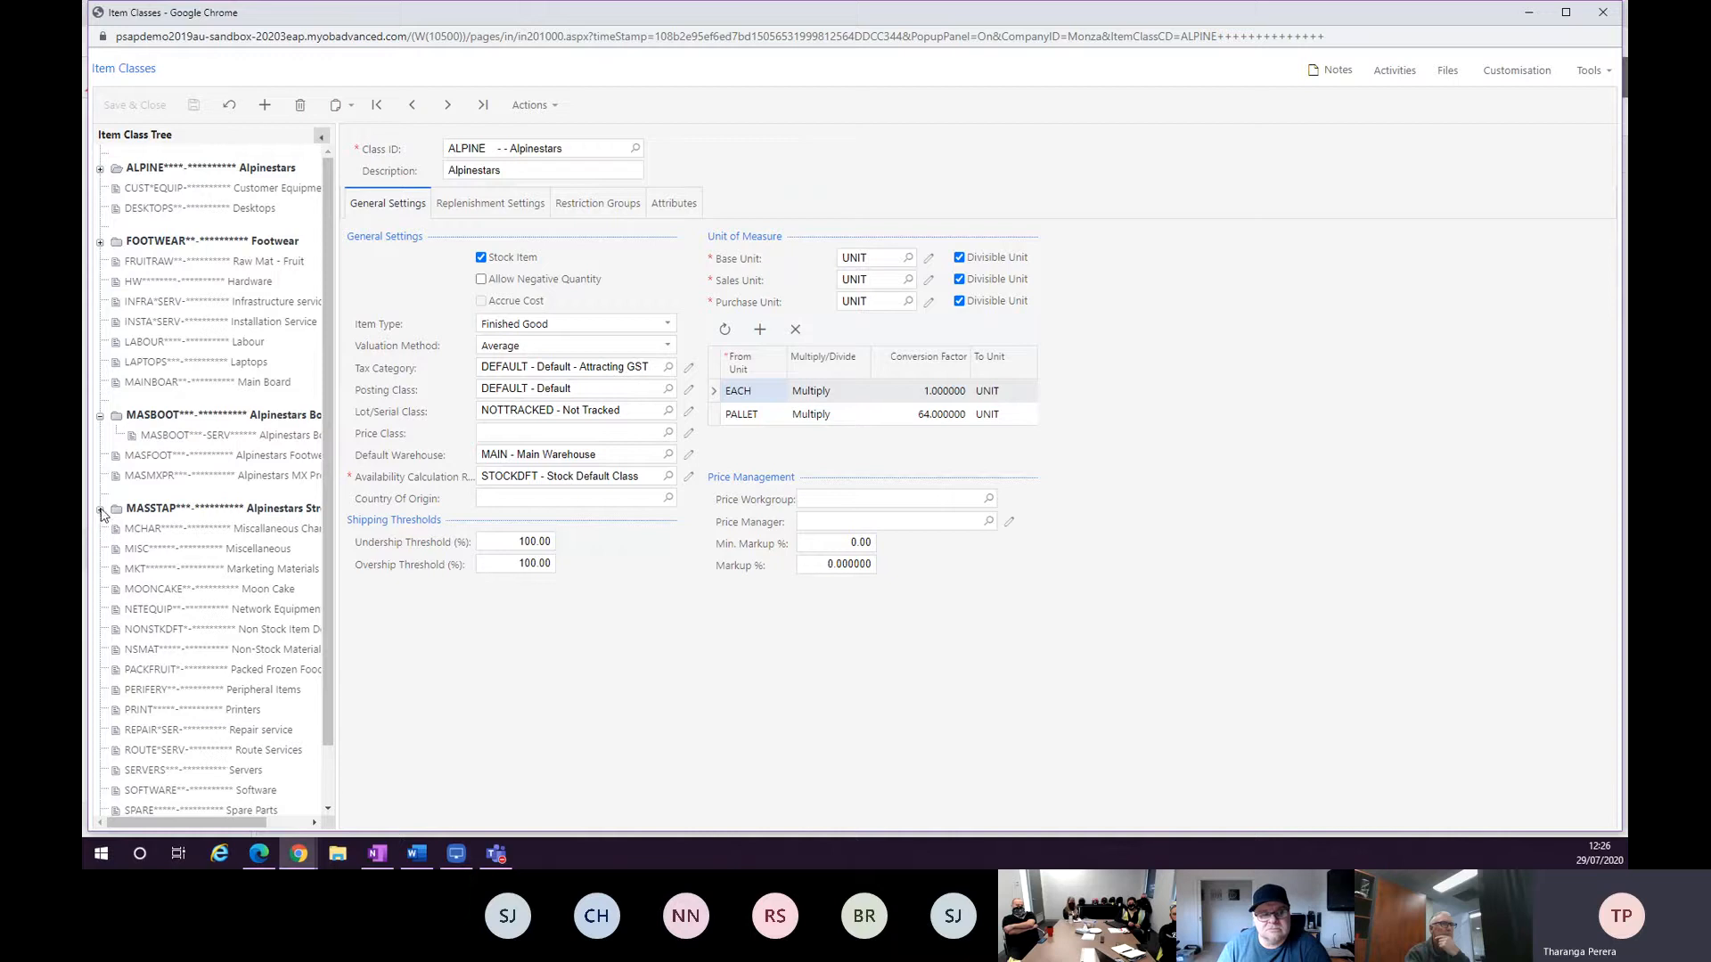
left_click(153, 456)
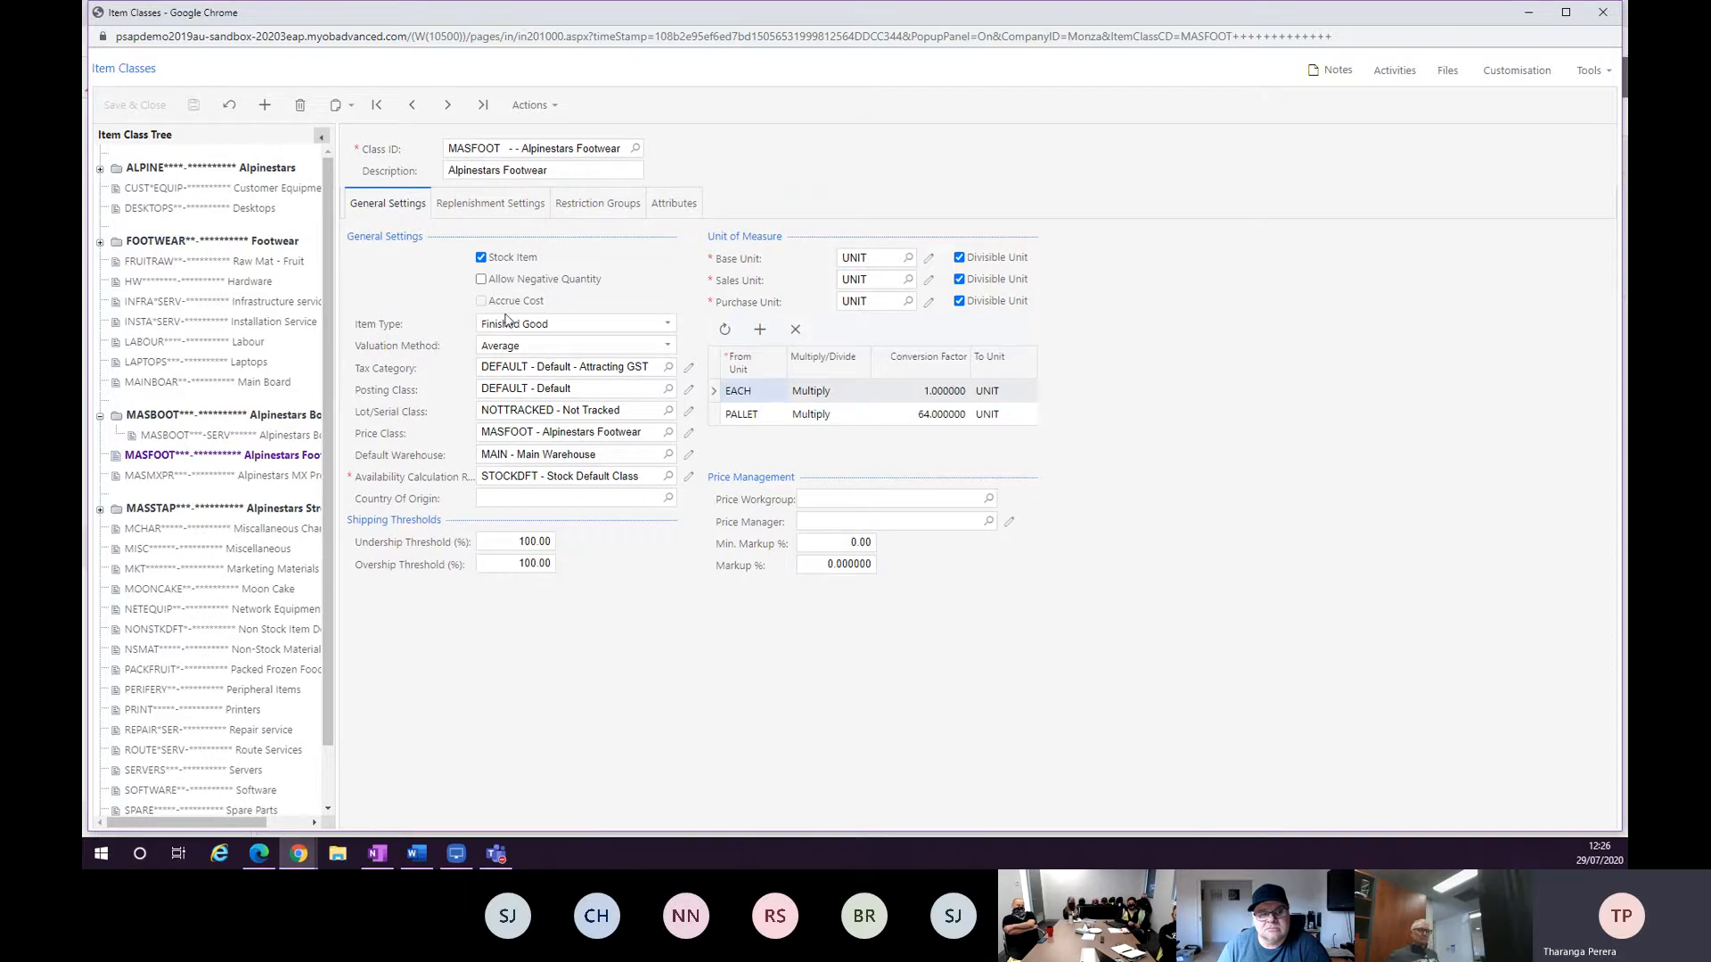
left_click(100, 510)
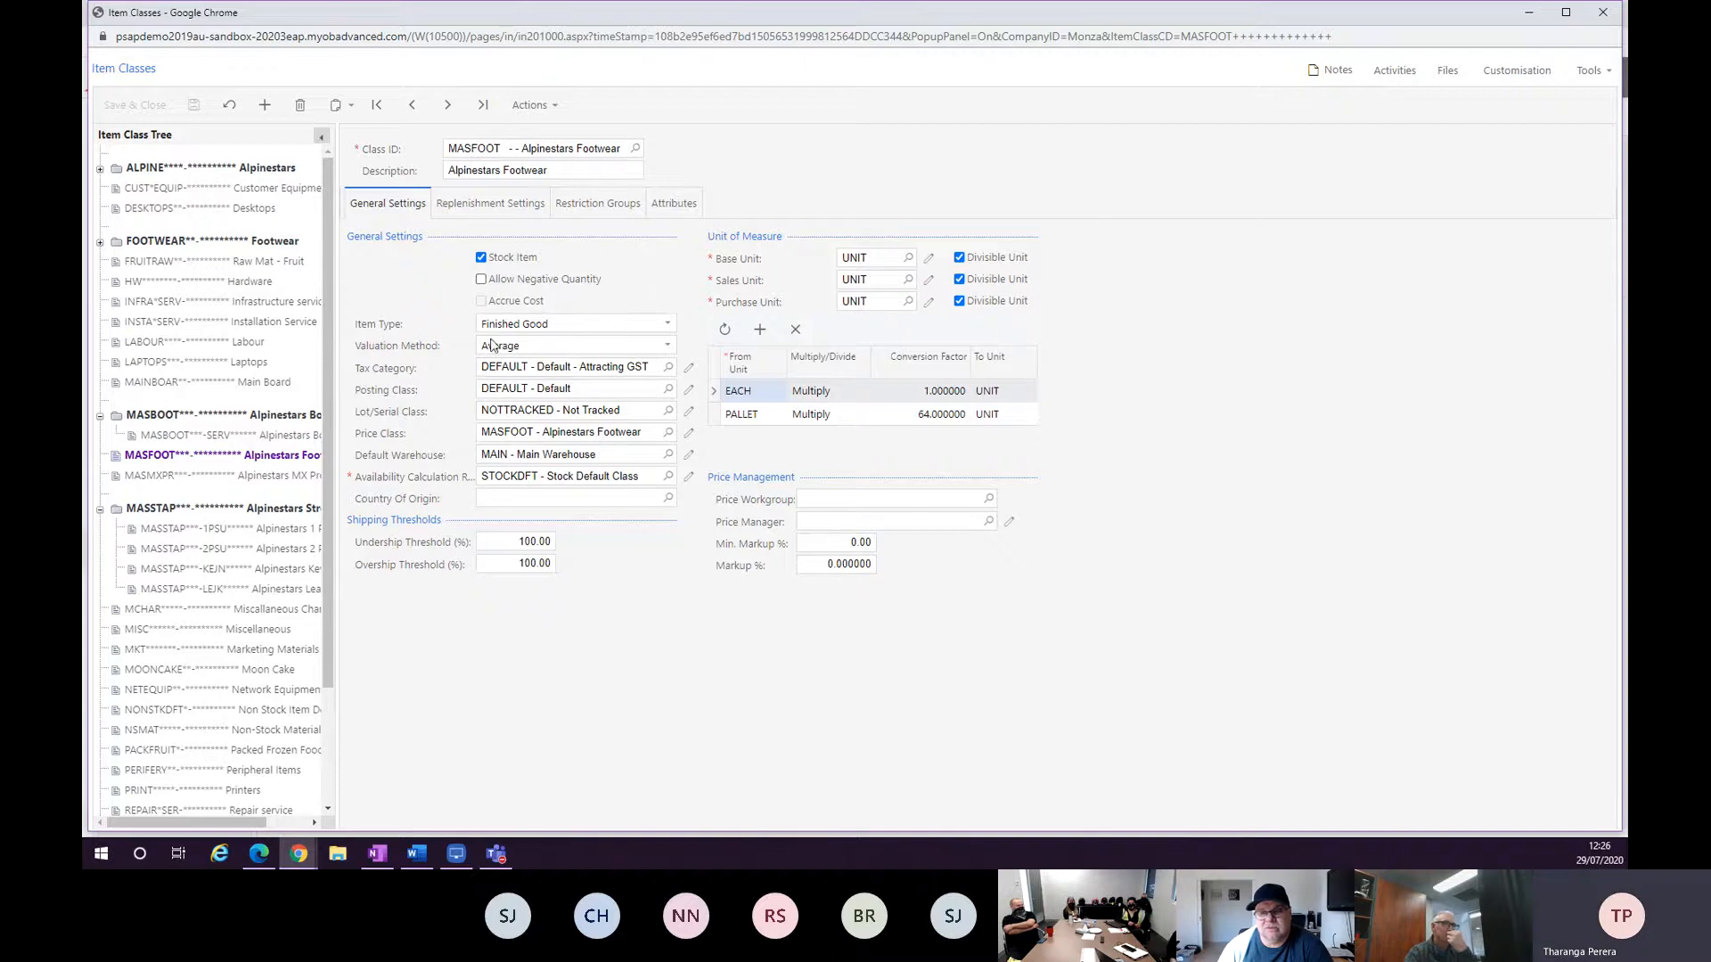
left_click(1528, 12)
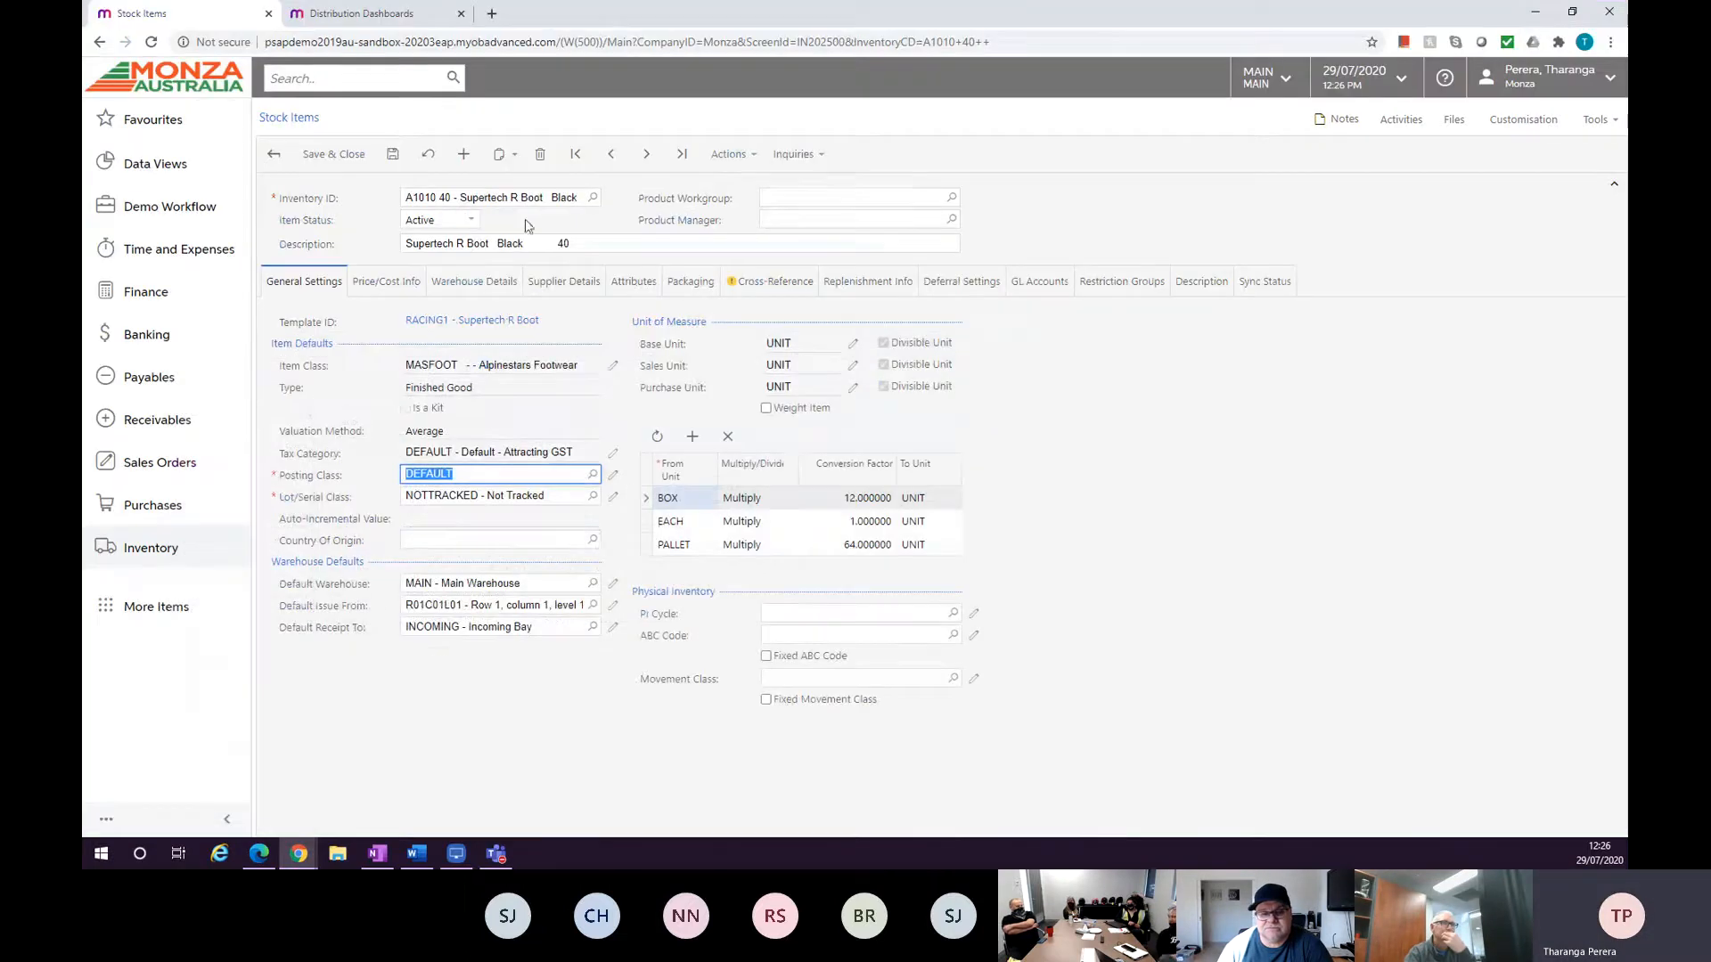
Search the menu for "import" and open Import by Scenario in a new browser tab.
left_click(305, 77)
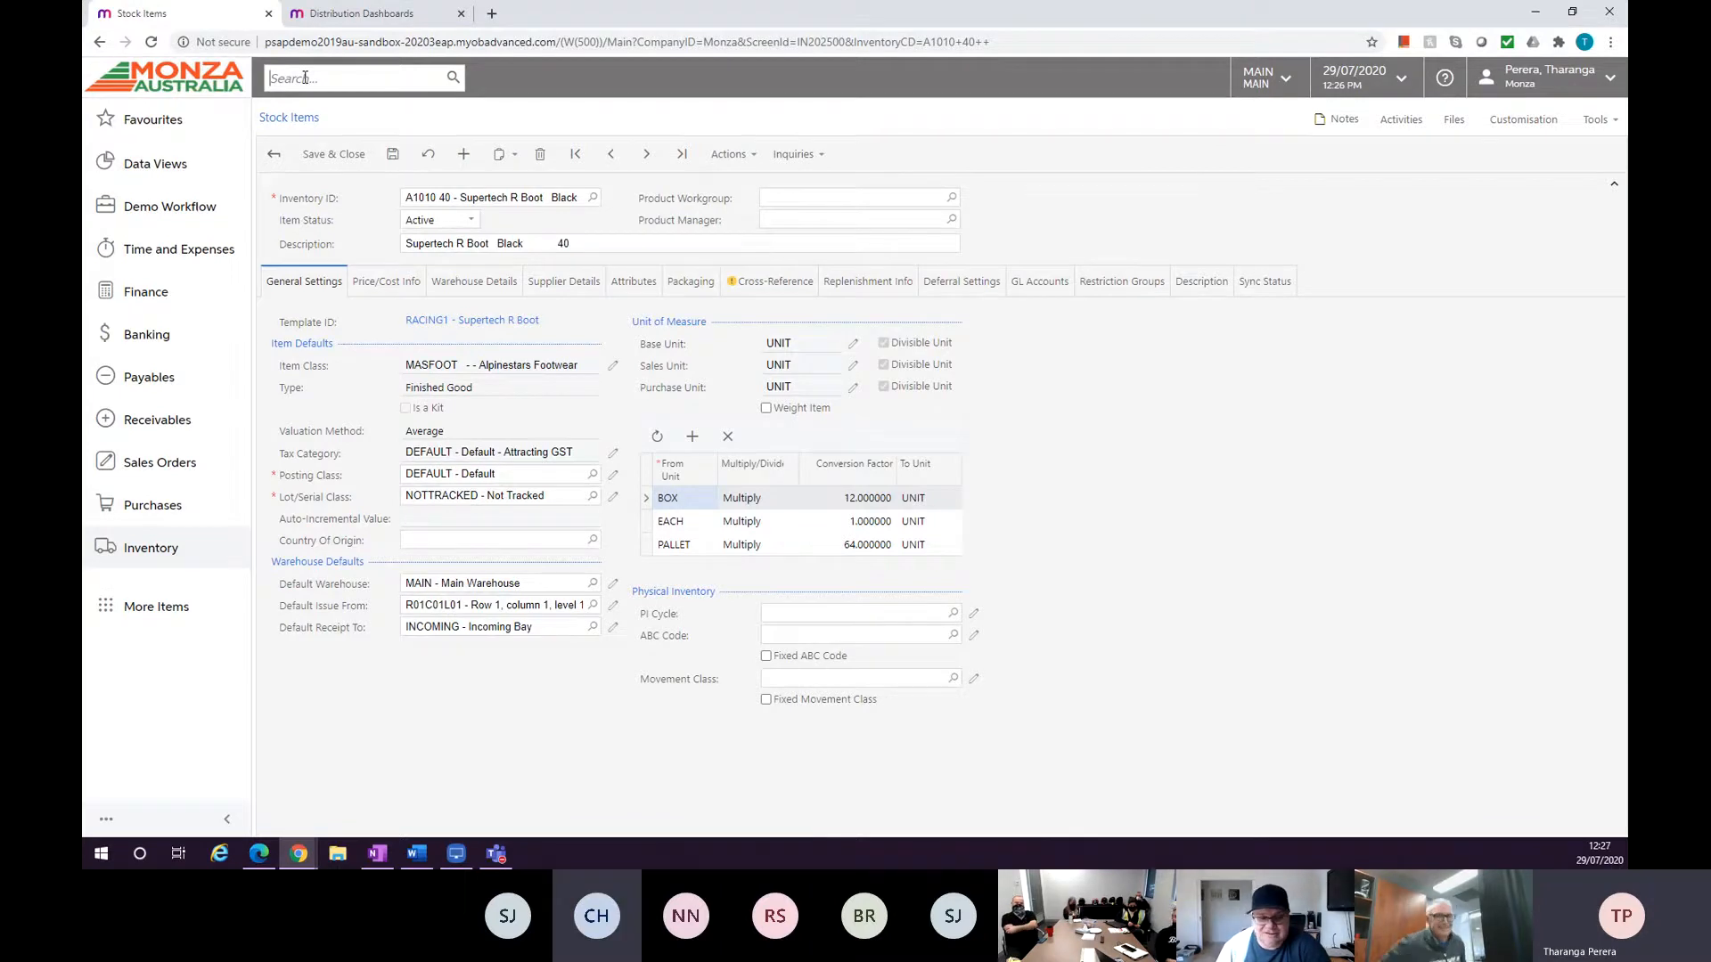
type("import")
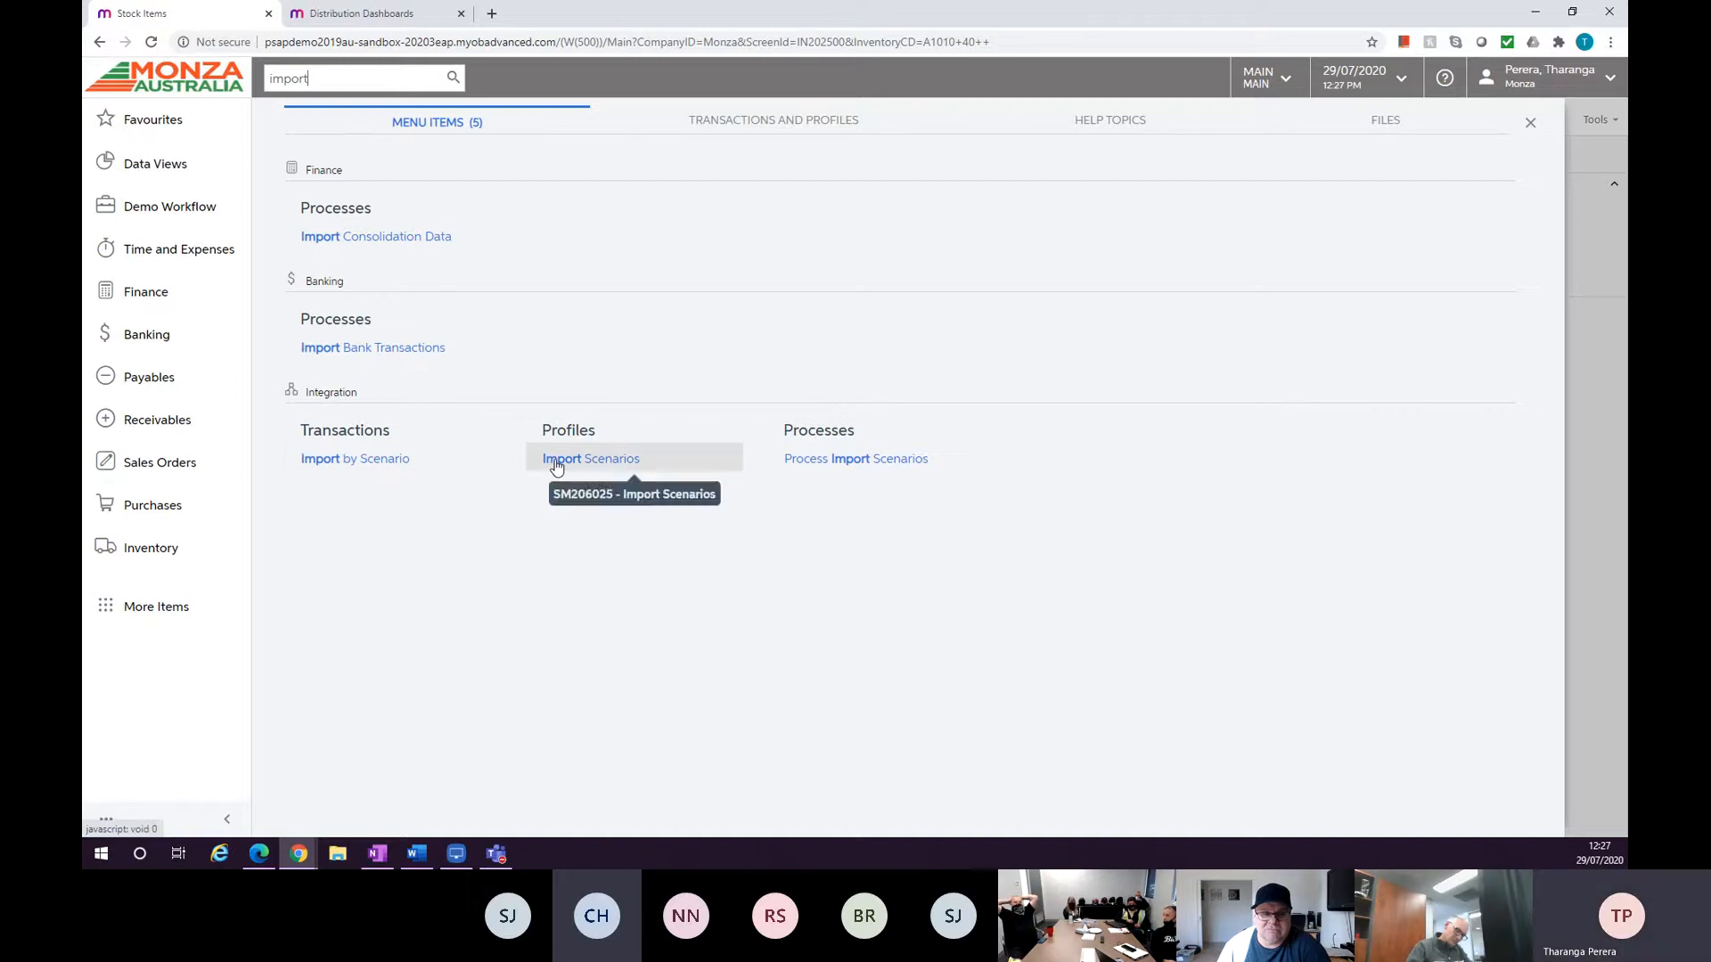
right_click(374, 462)
left_click(385, 491)
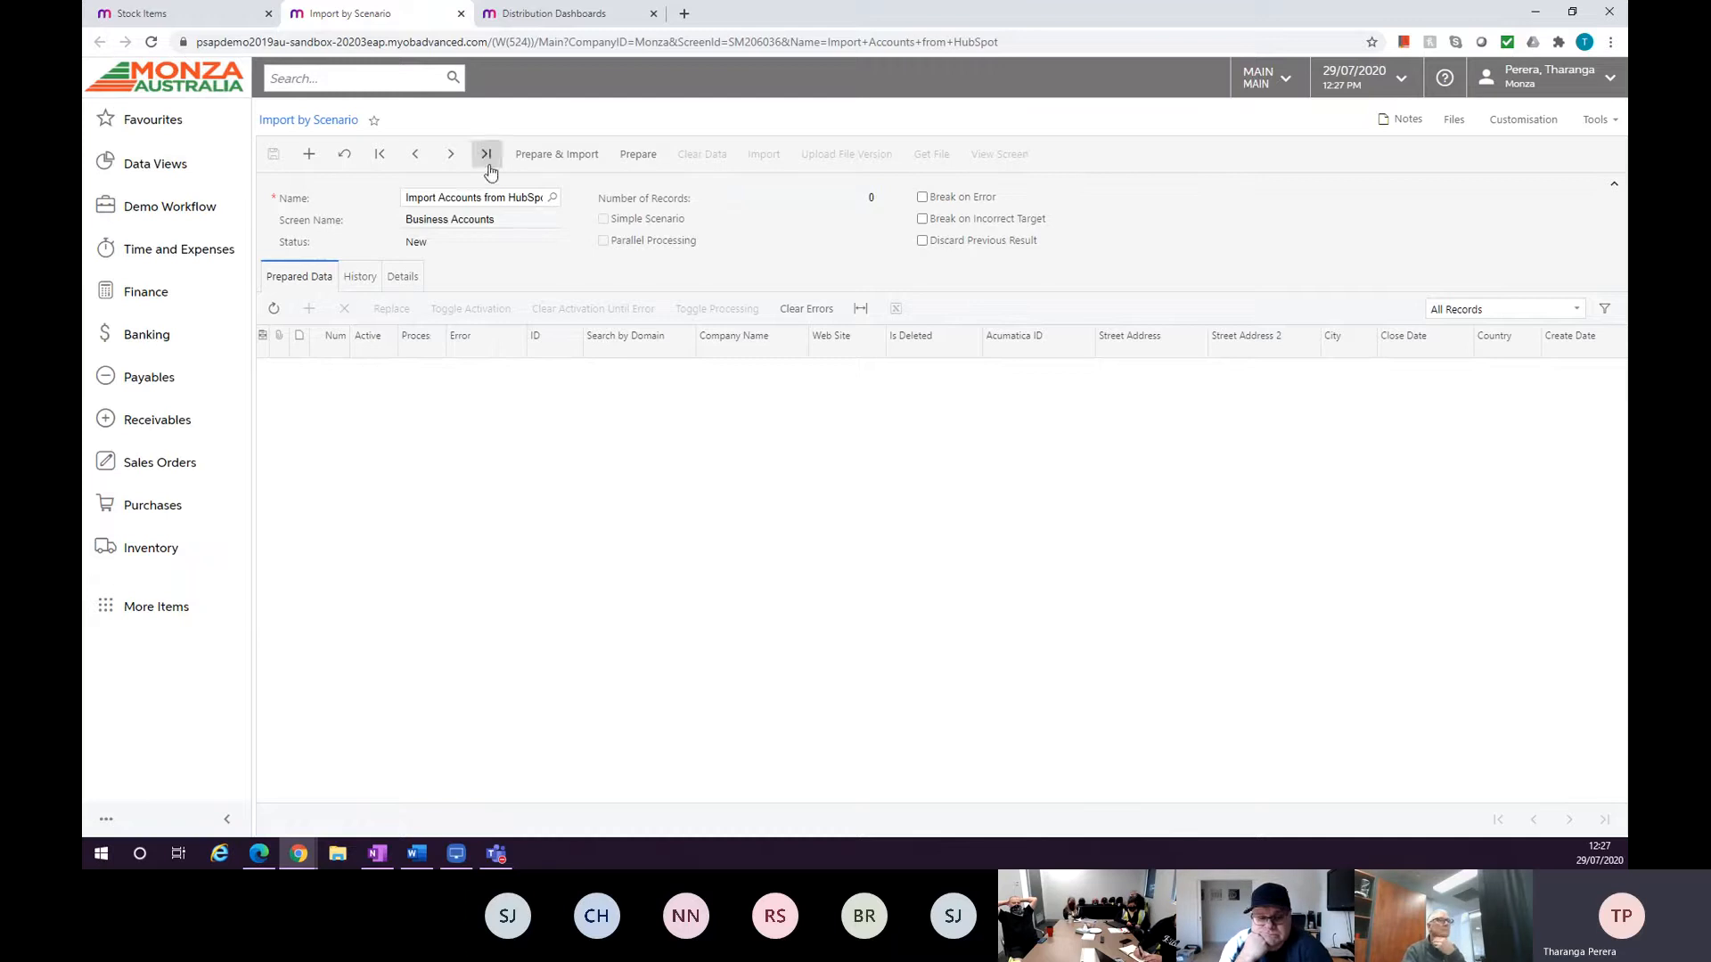
Look up and load the Import Stock Items scenario by searching the name list for "stock".
left_click(553, 197)
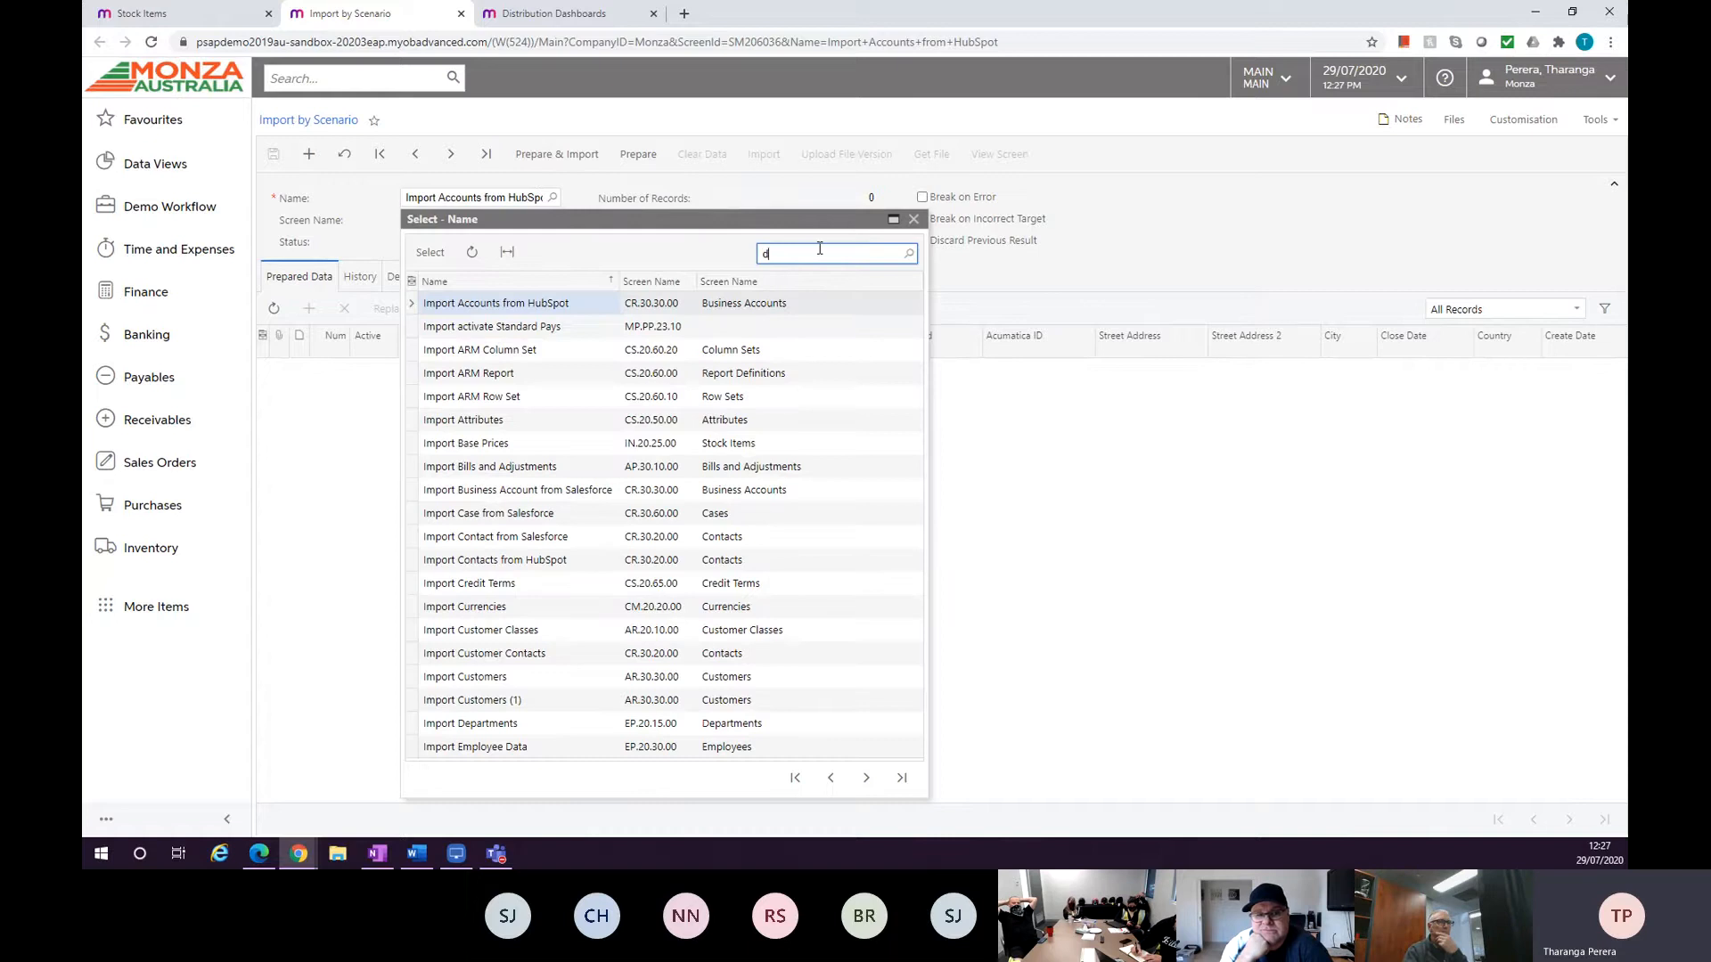
type("dtock;")
key("Return")
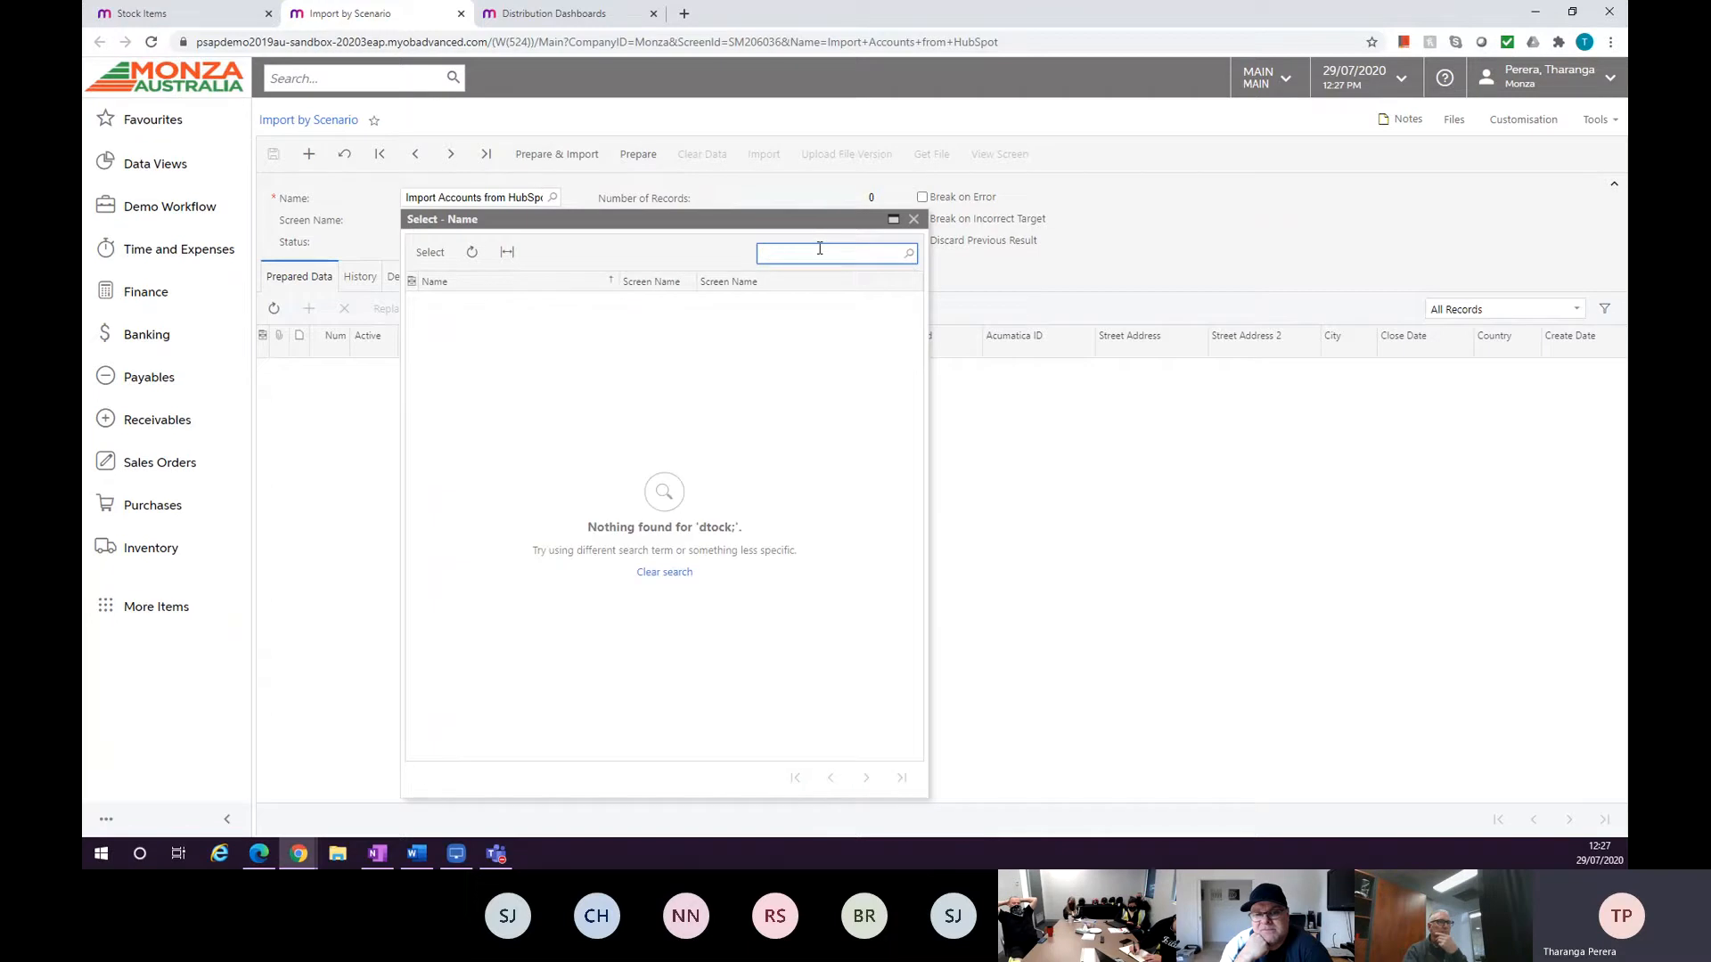
type("stock")
key("Return")
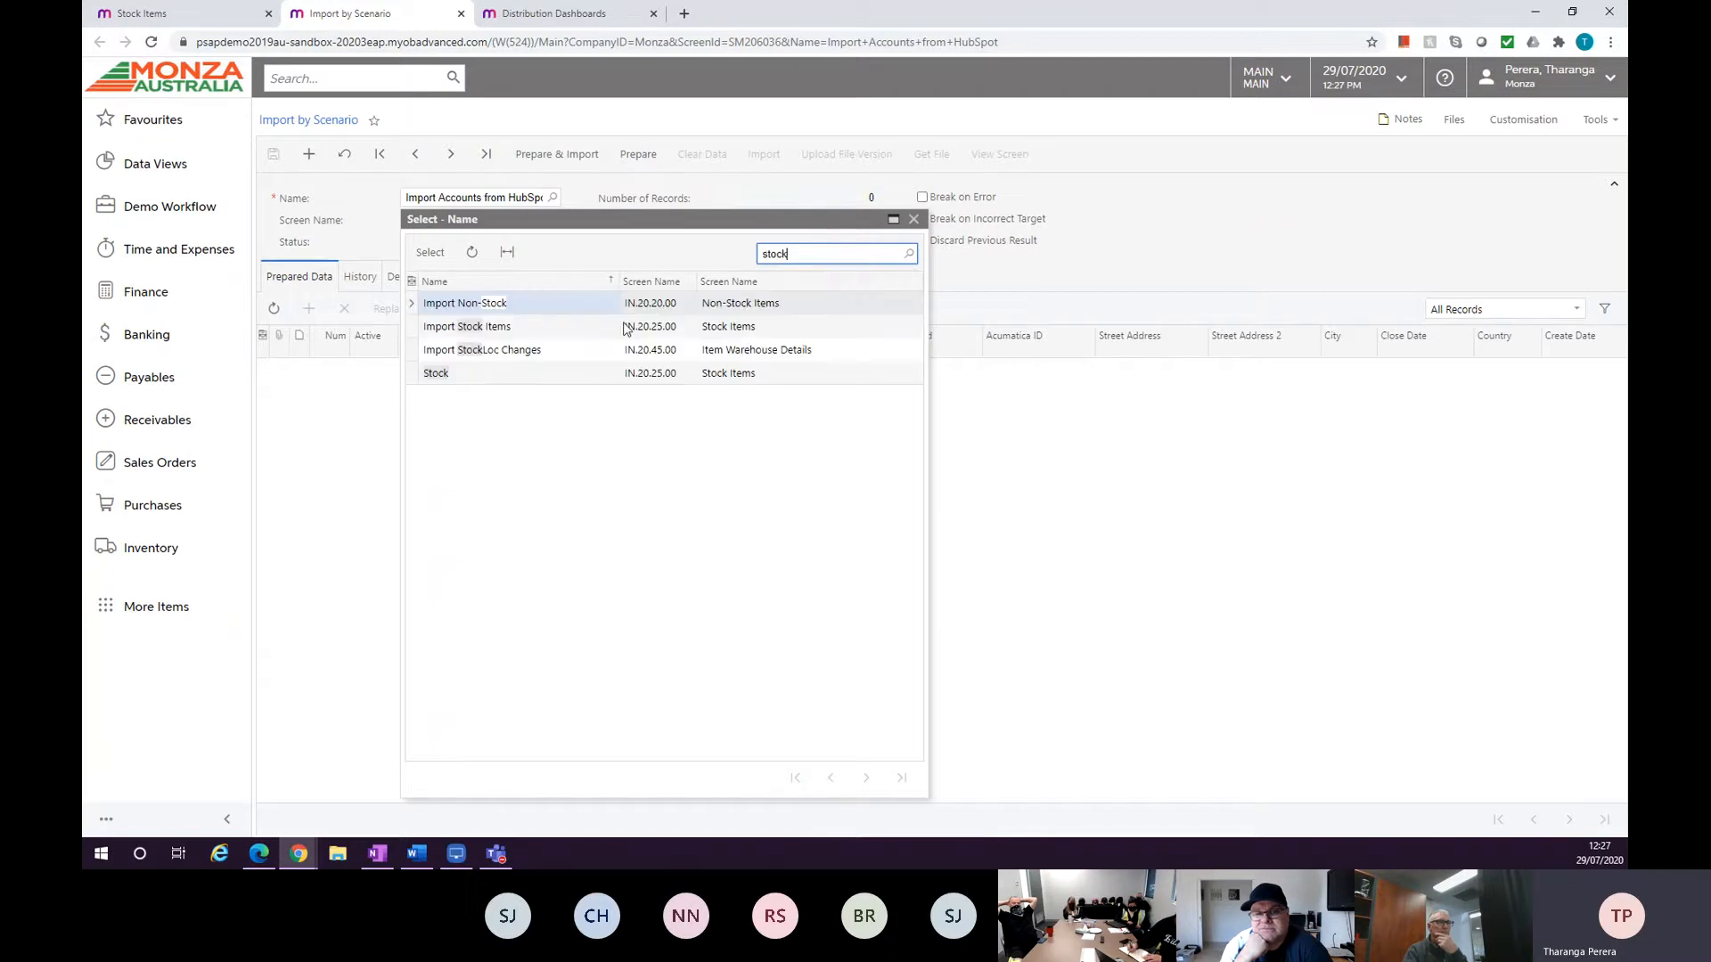
double_click(497, 330)
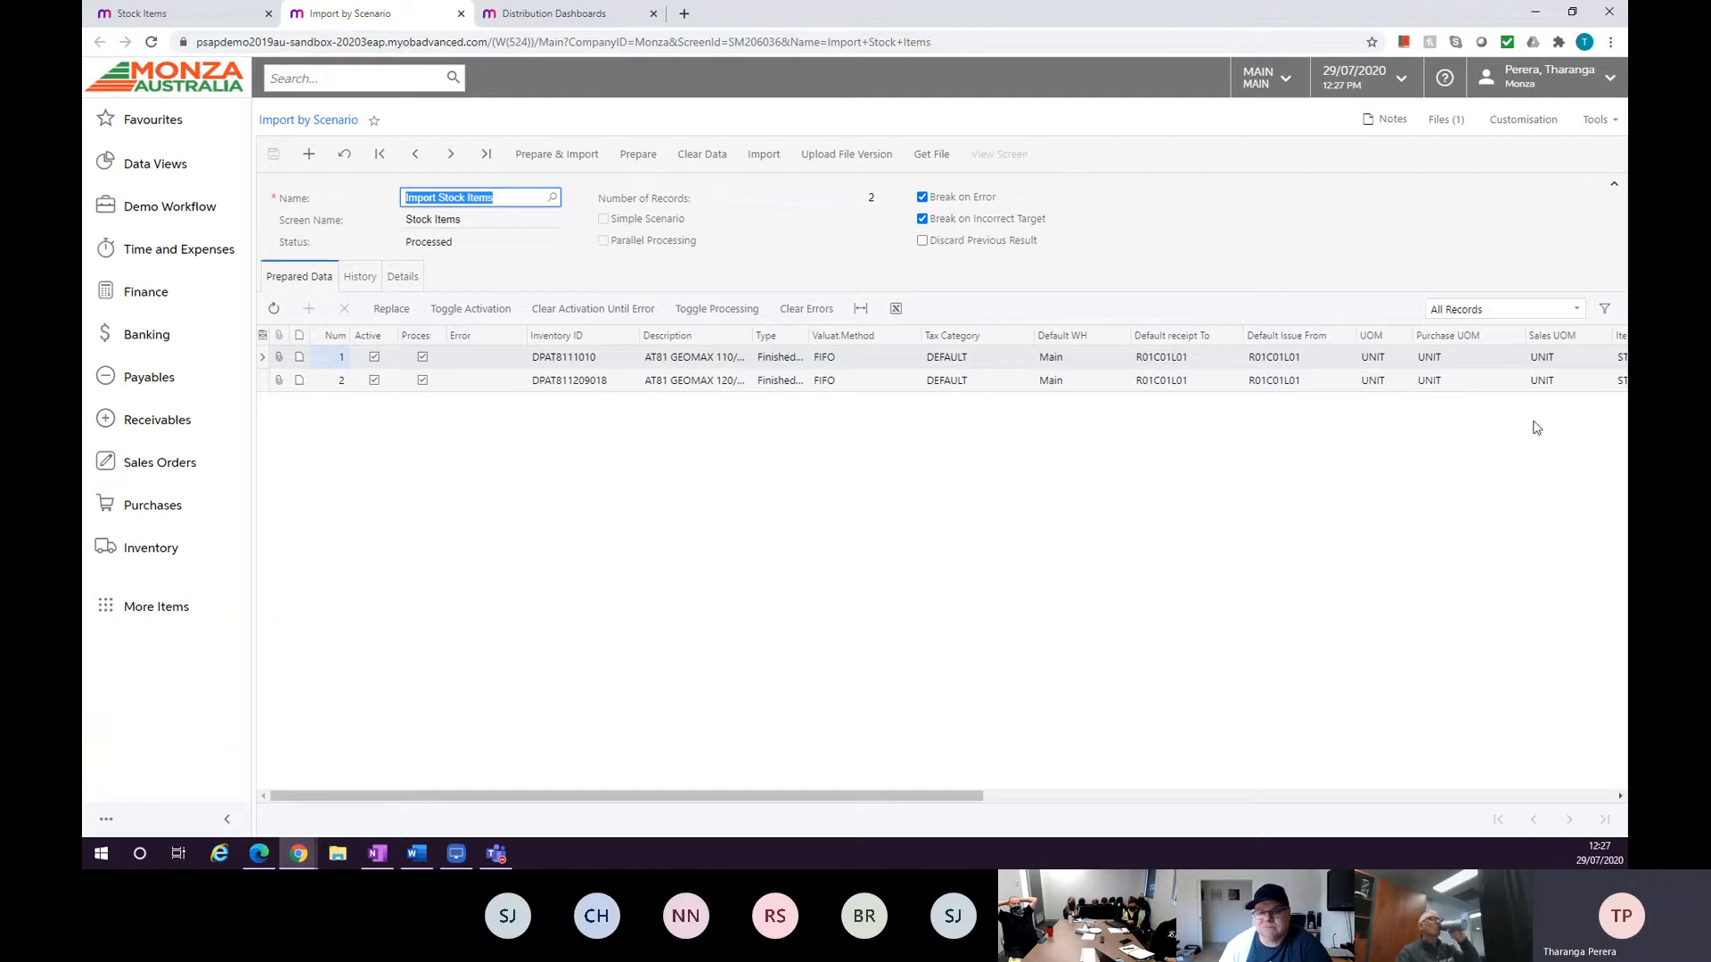
Download the scenario's source file and view it in Excel before minimising it.
left_click(929, 158)
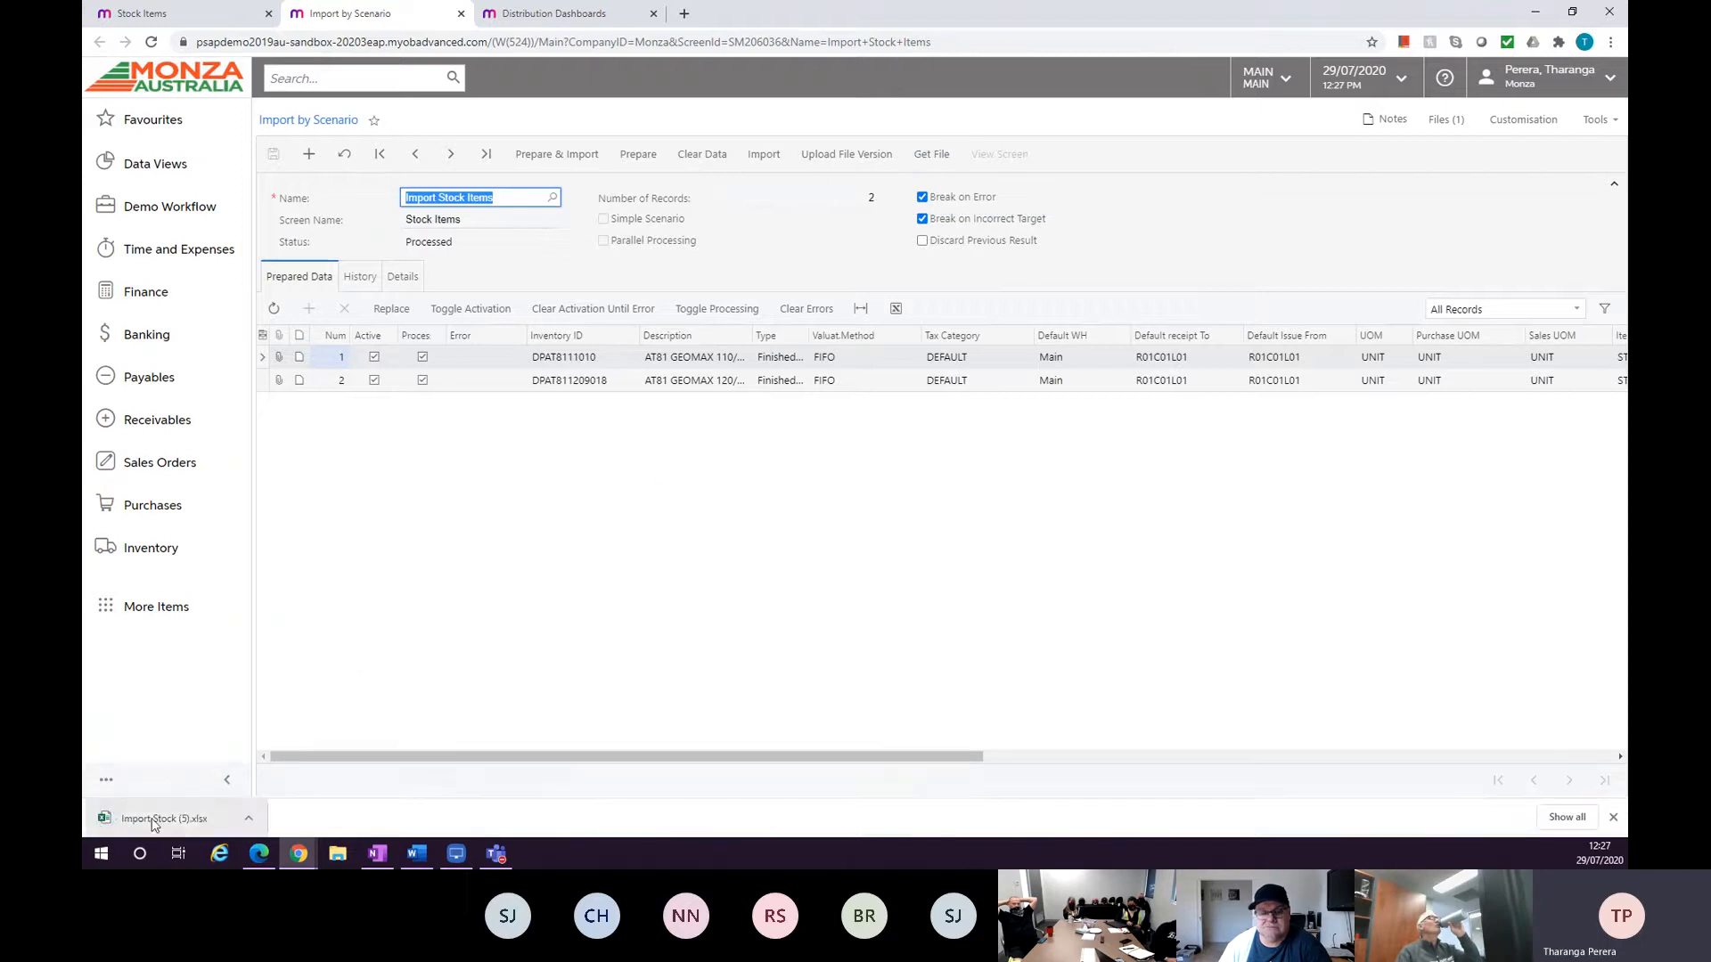
left_click(112, 815)
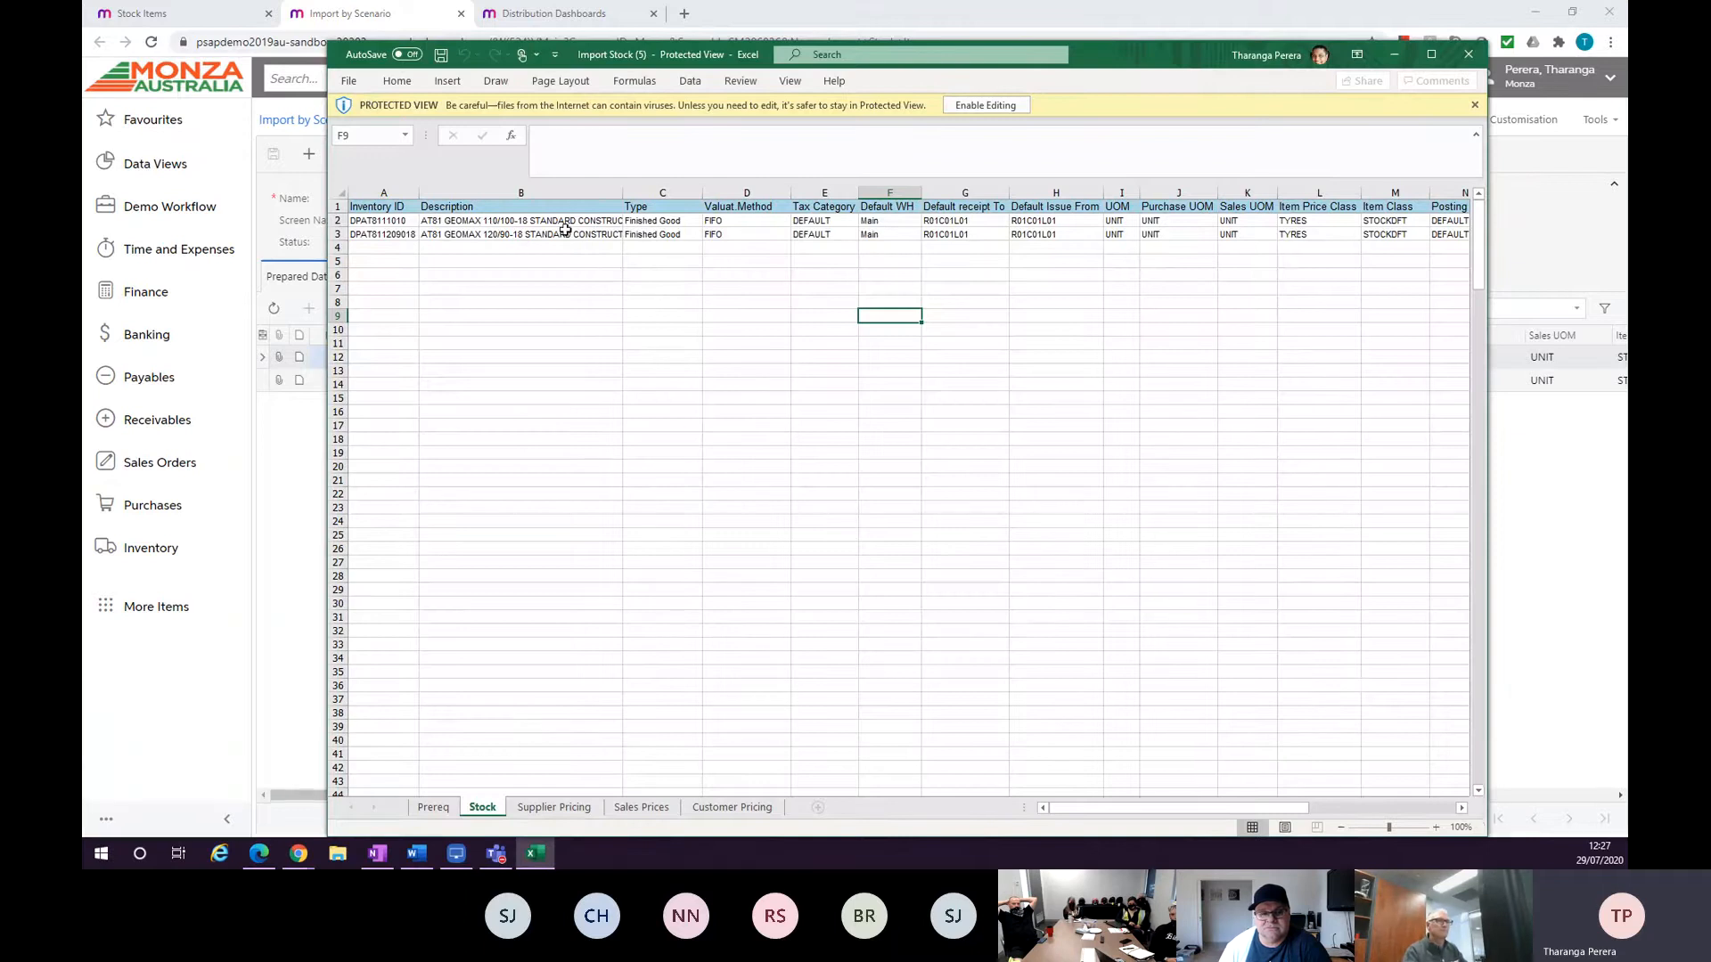
left_click(1395, 55)
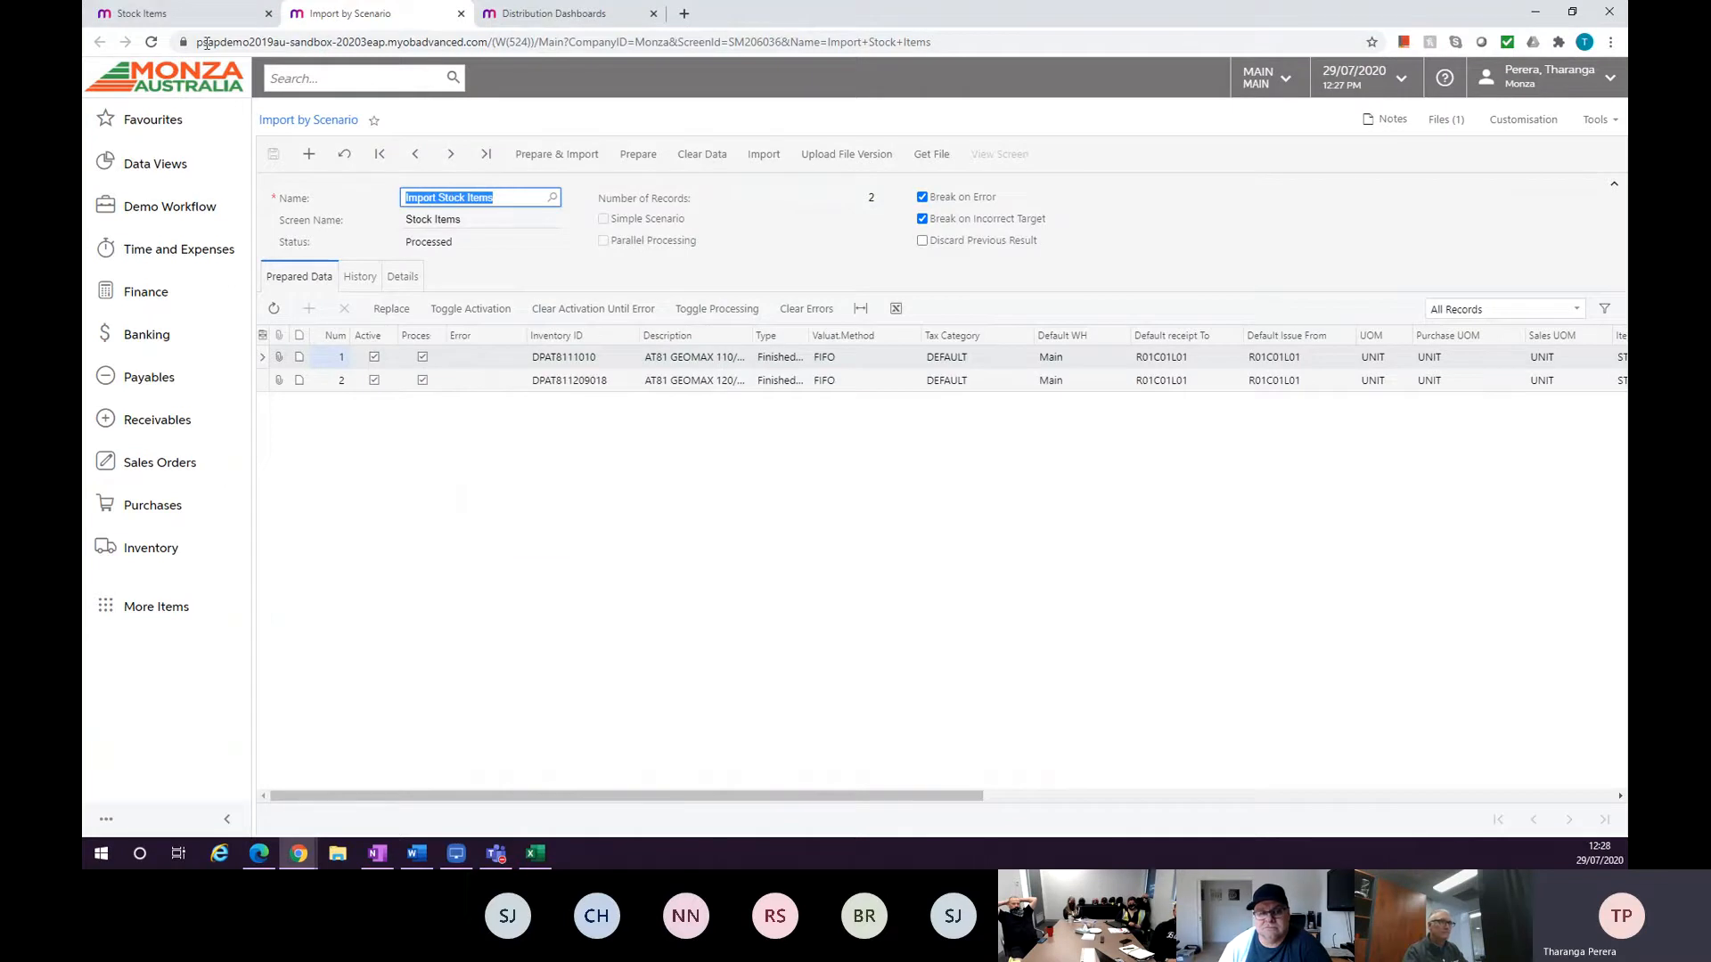
Switch between the Stock Items and Import by Scenario tabs and review the scenario's History.
left_click(189, 16)
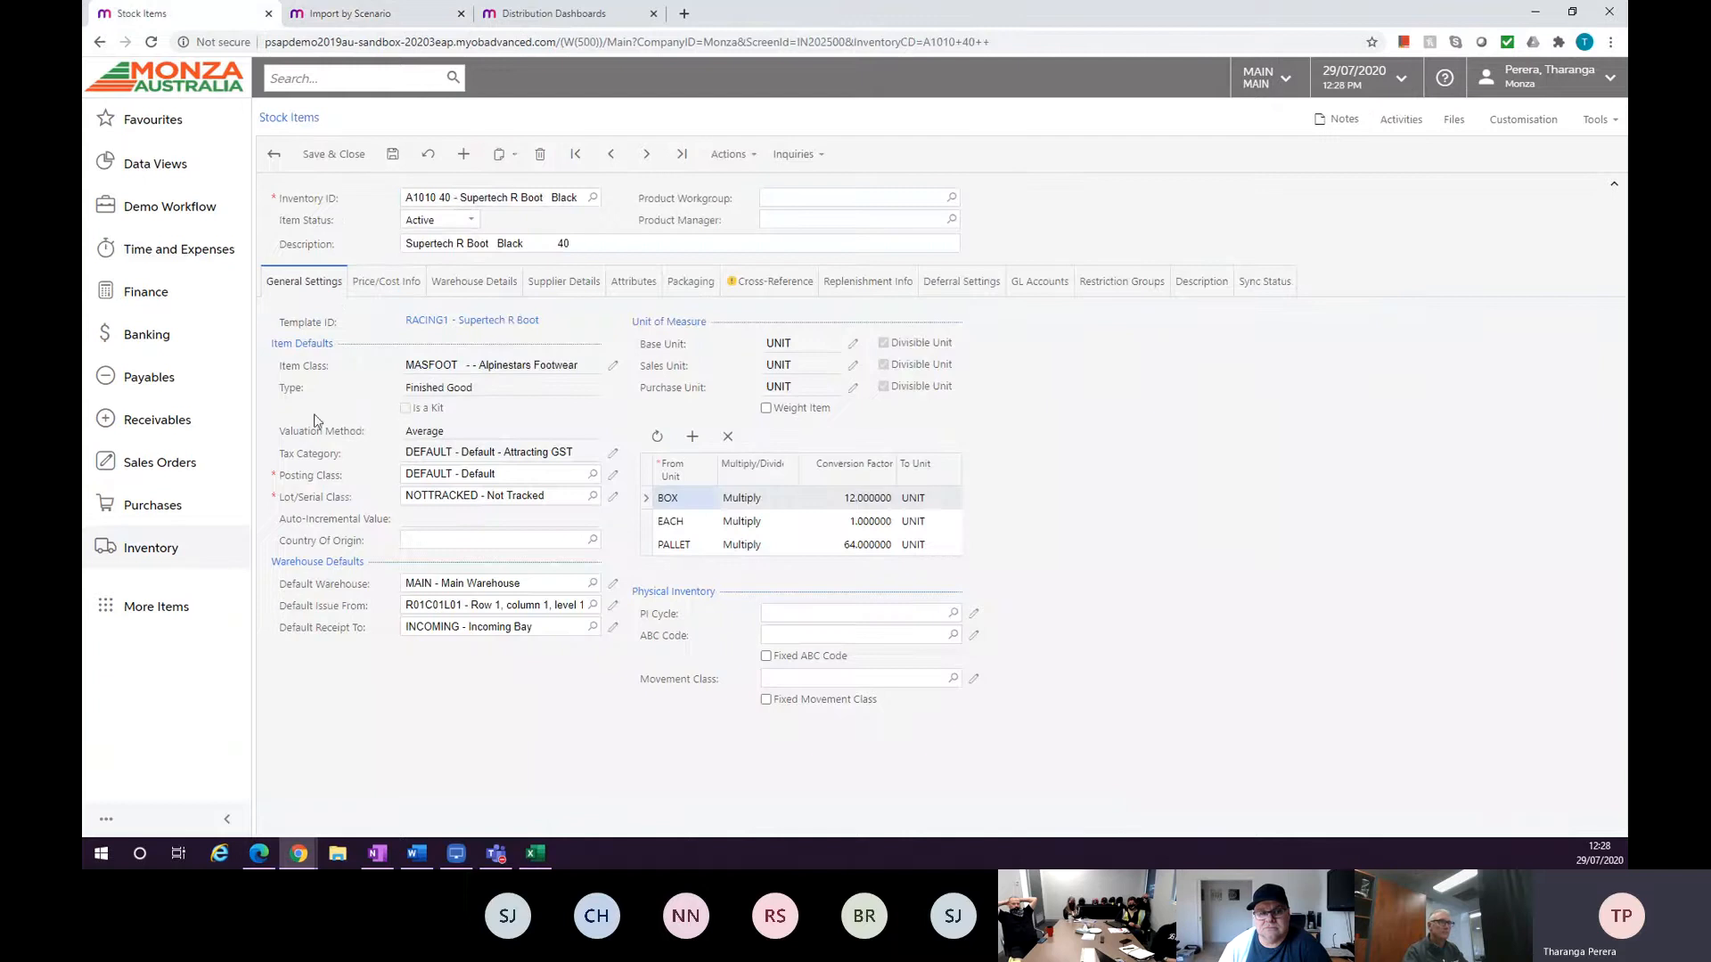
left_click(348, 14)
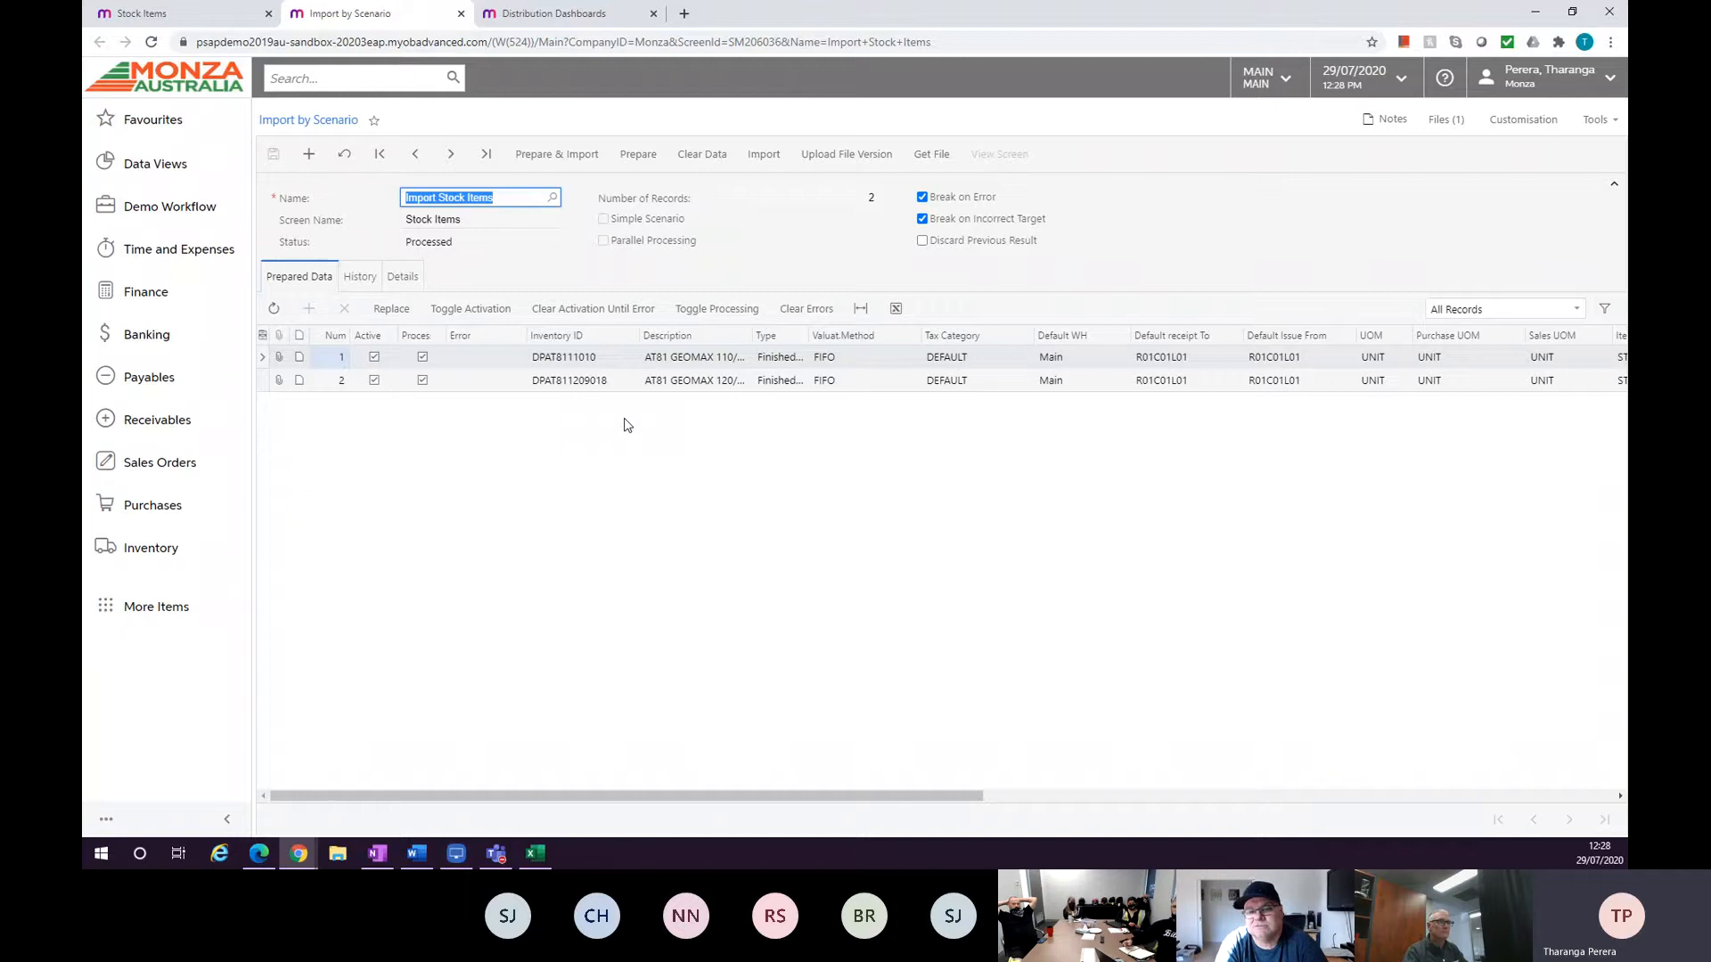
left_click(357, 282)
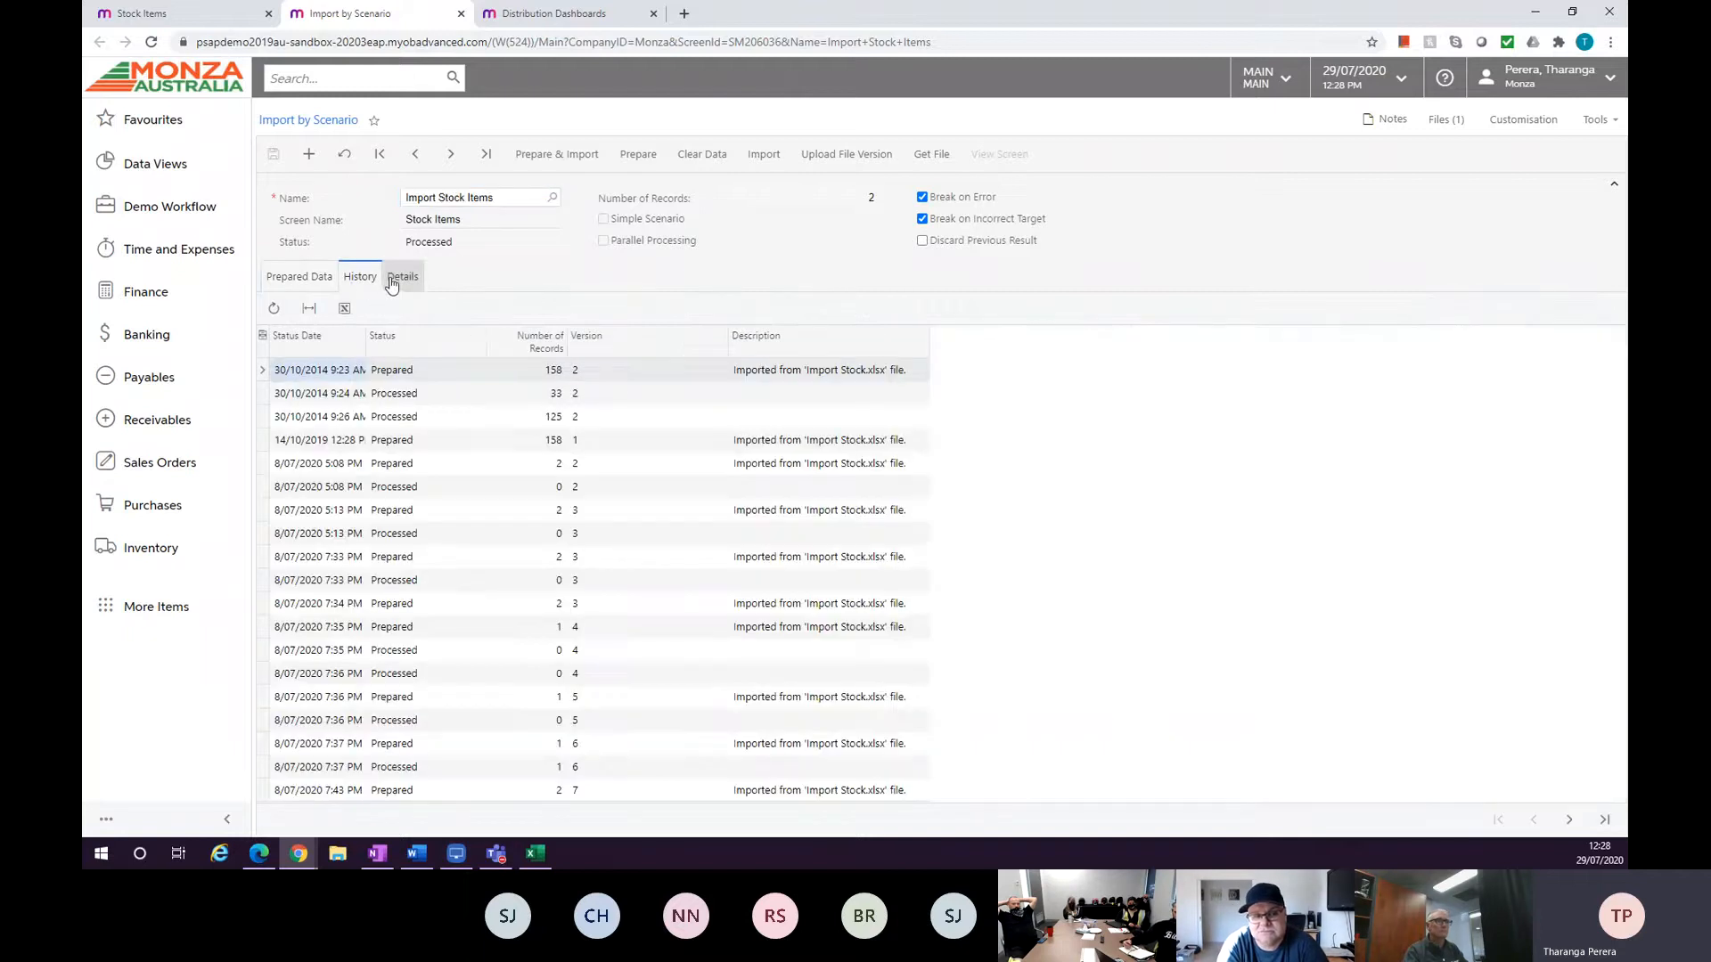
left_click(323, 284)
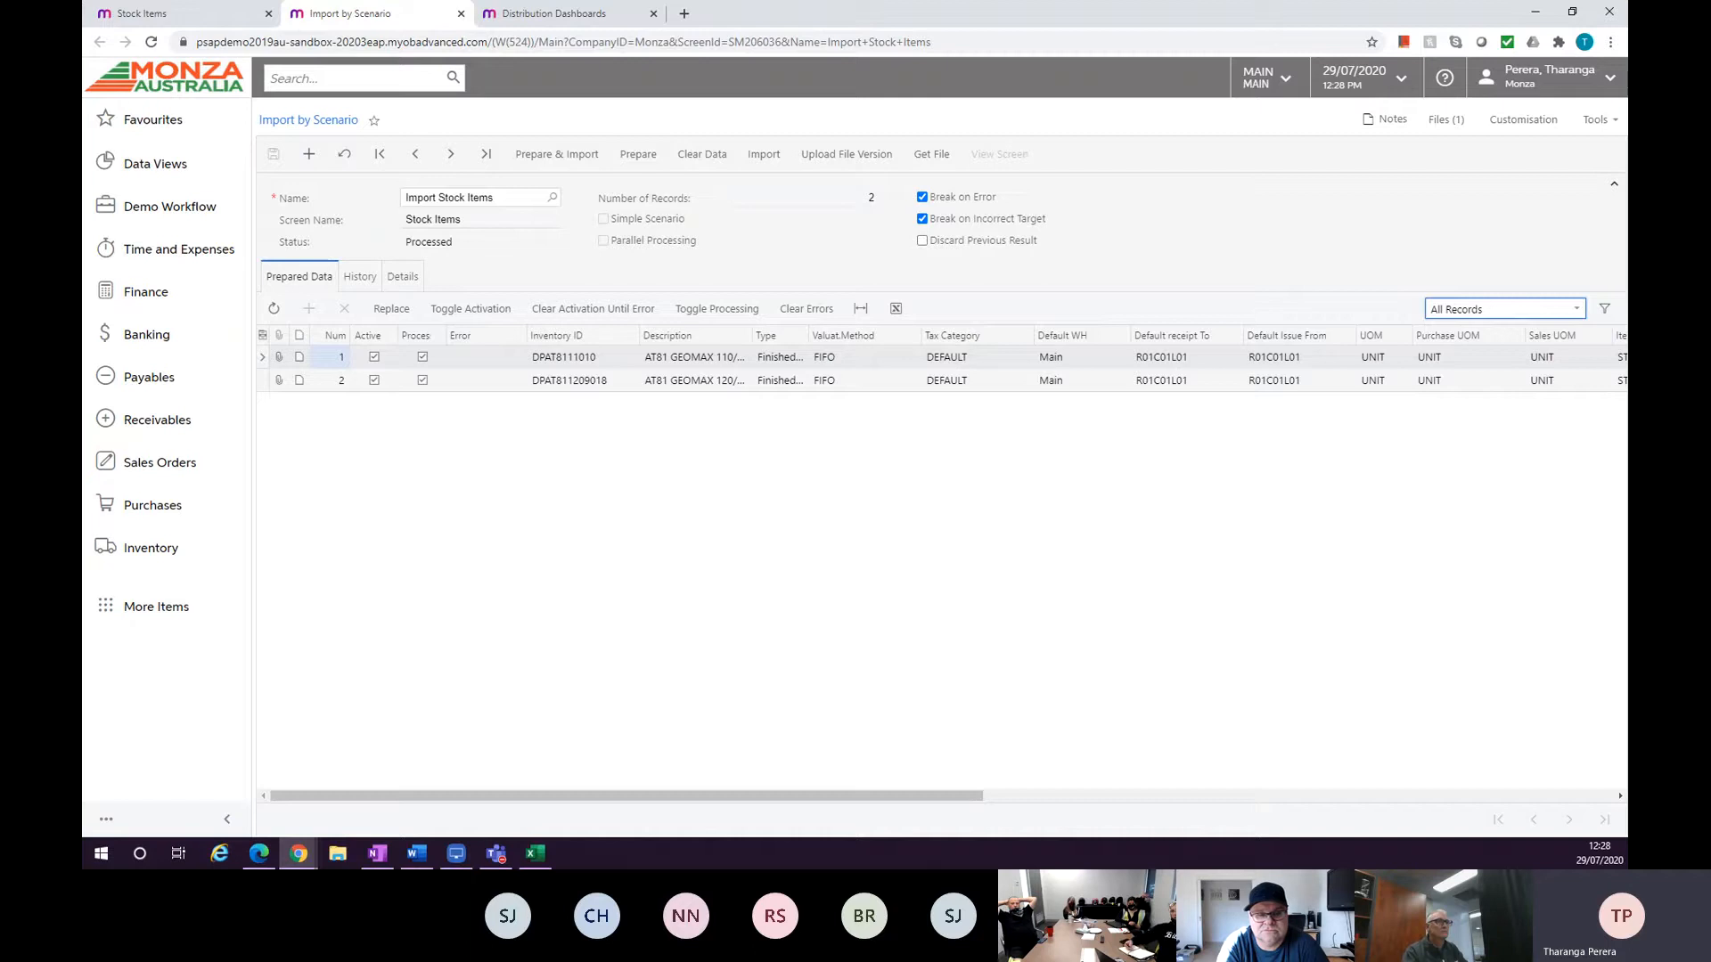
left_click(204, 14)
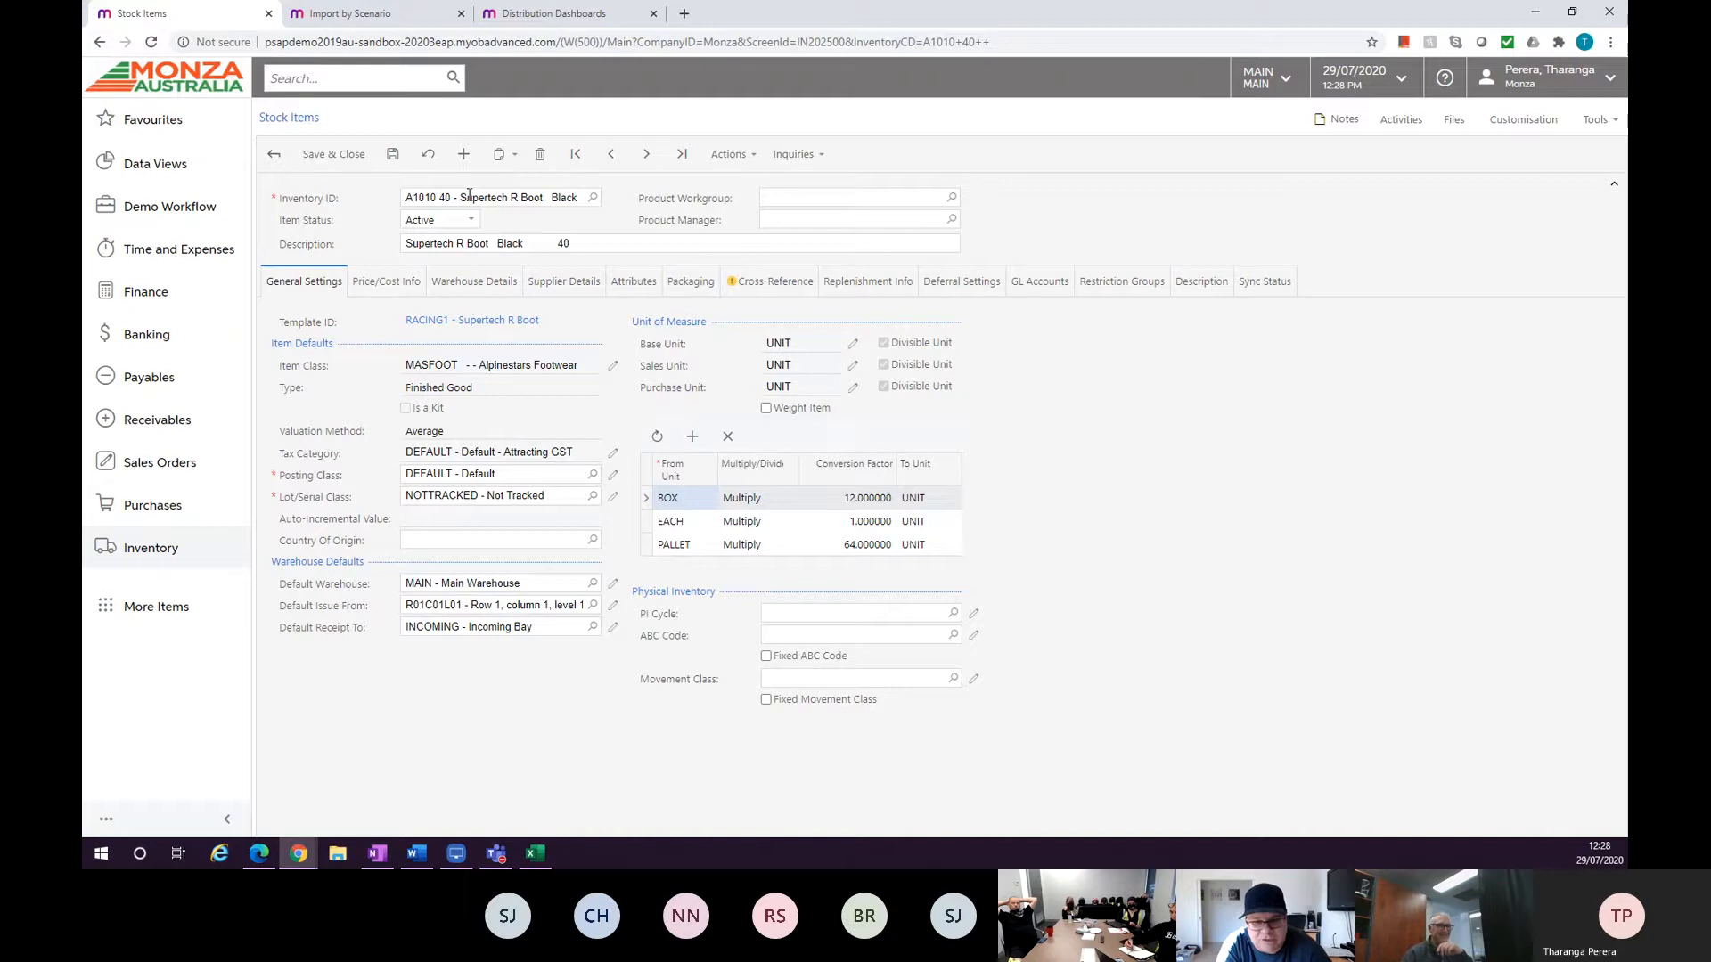
left_click(382, 16)
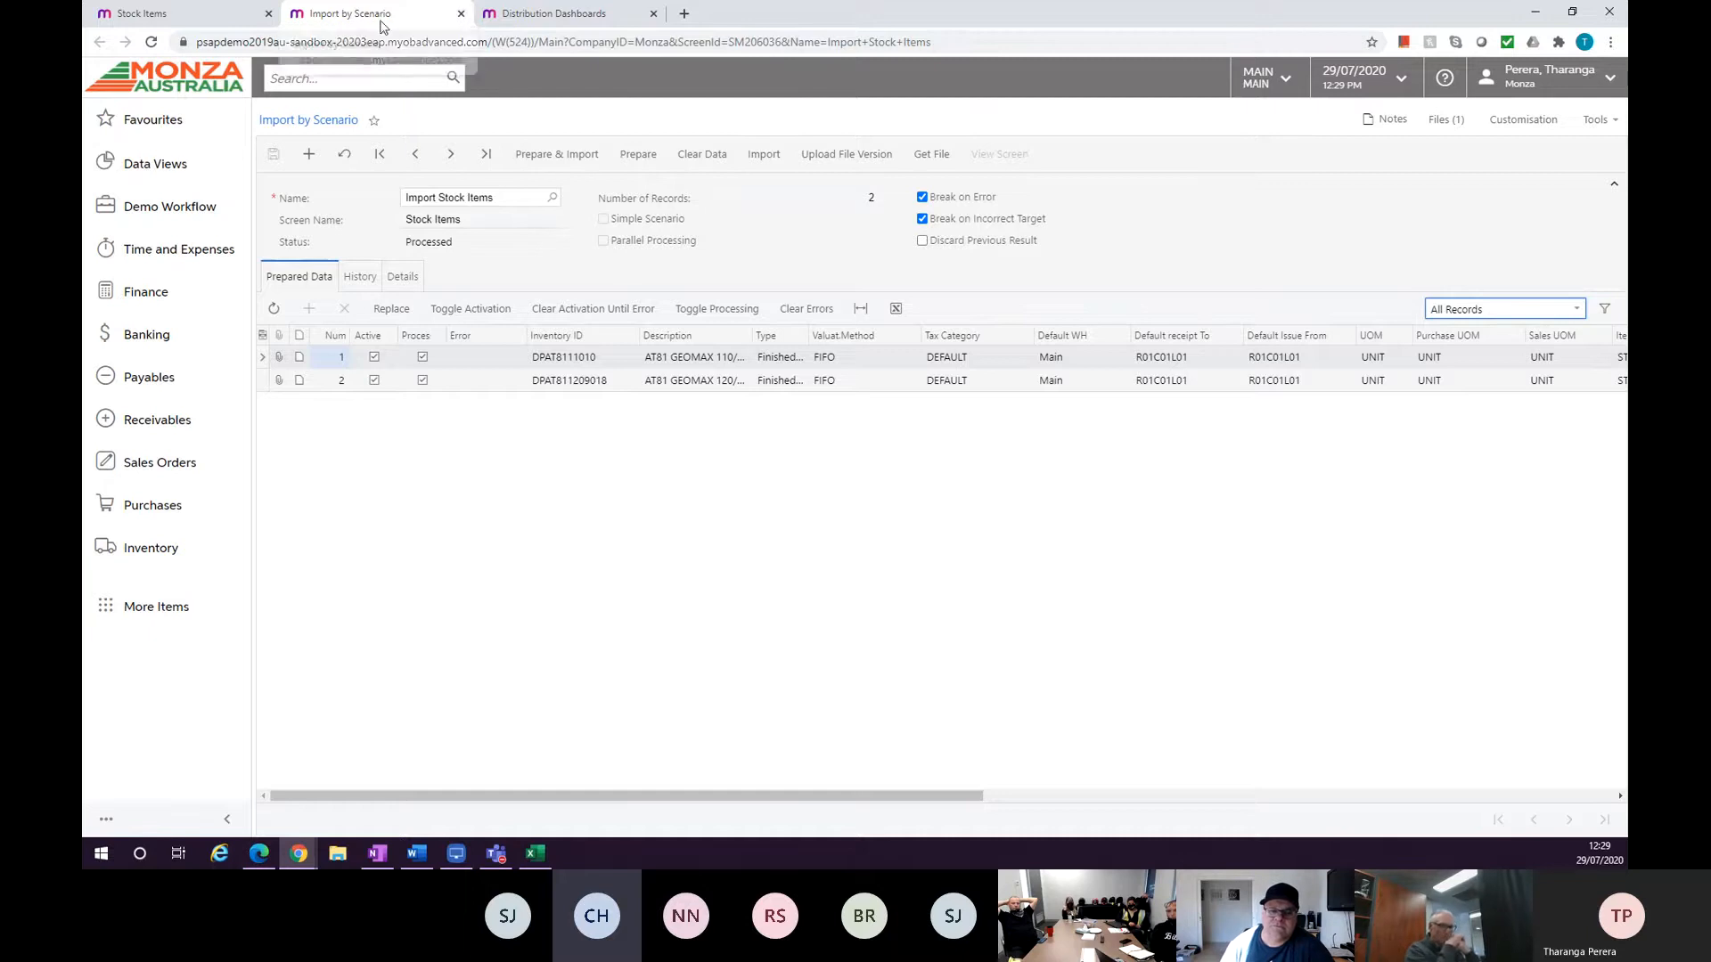
Search the menu for "import" and open the Import Scenarios window.
left_click(326, 80)
type("ip")
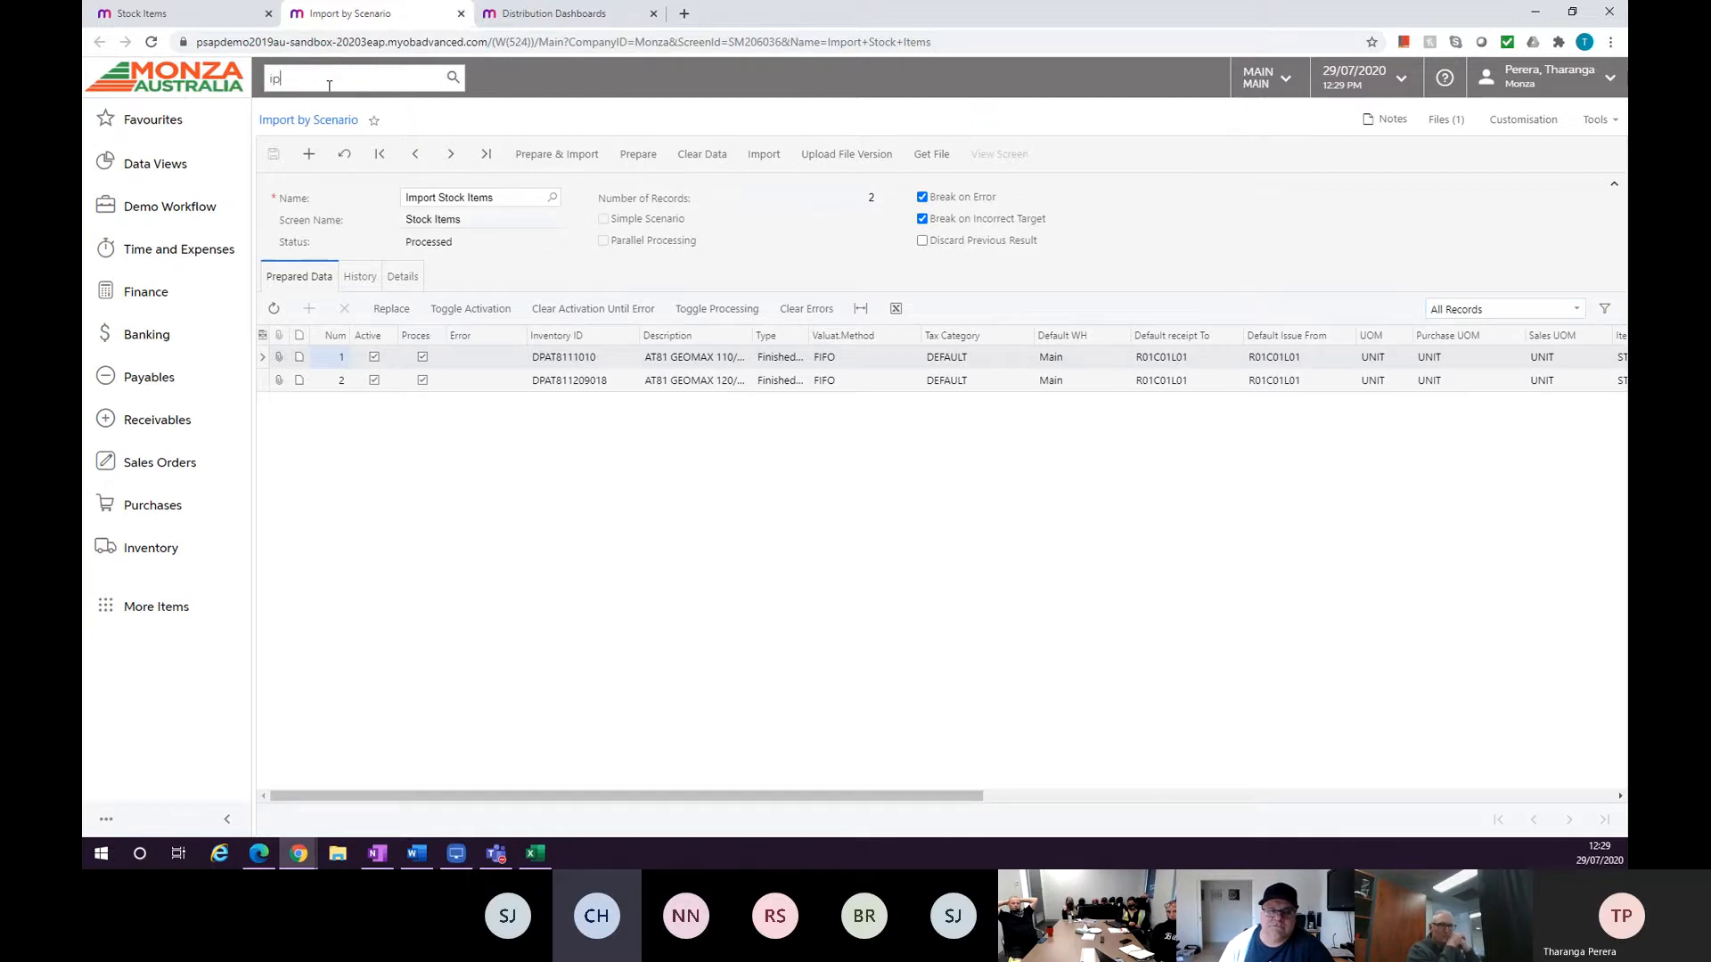
type("pot")
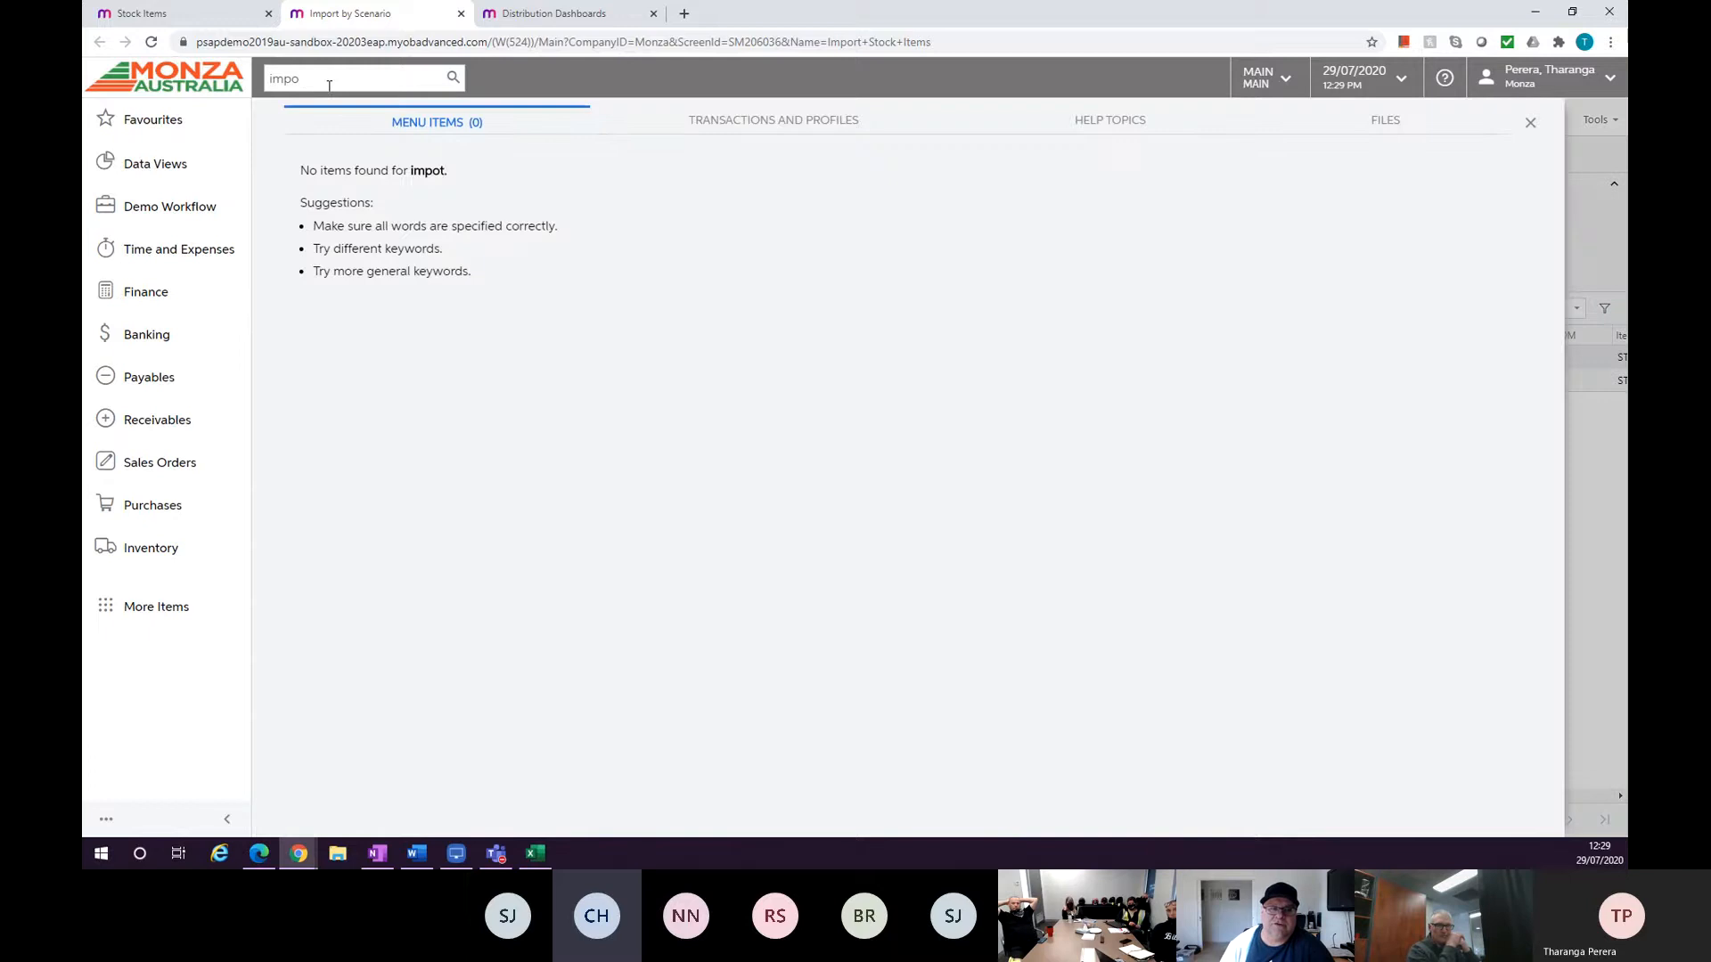
key("BackSpace")
type("rt")
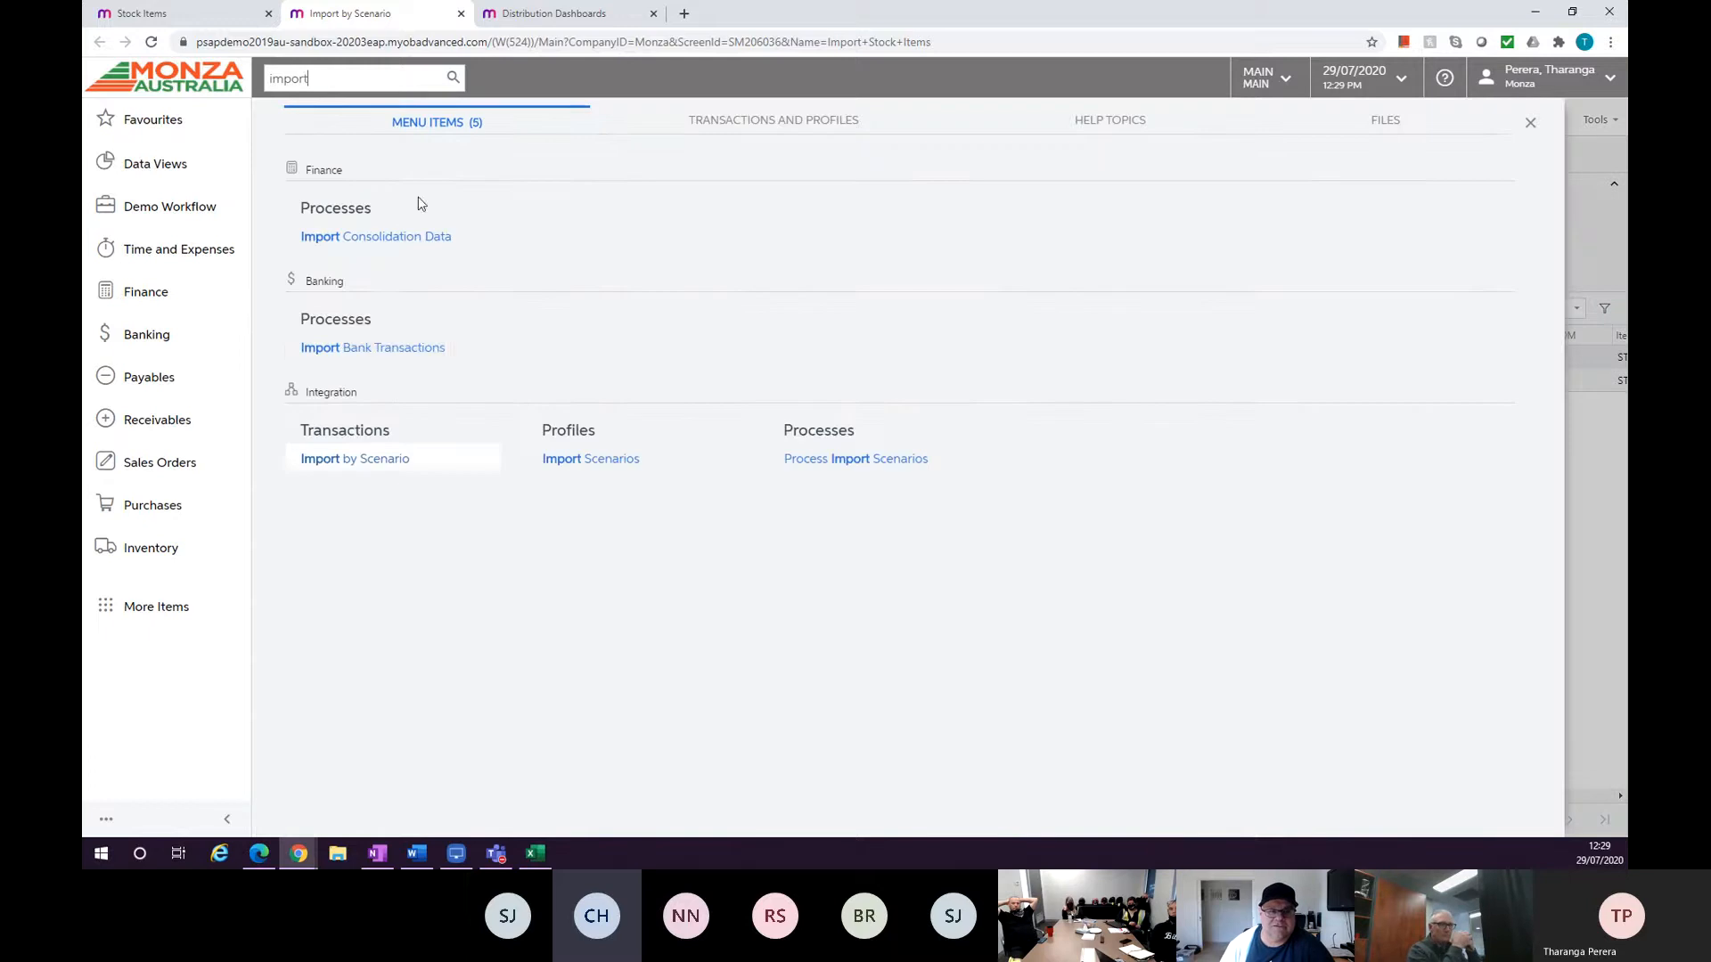
left_click(570, 458)
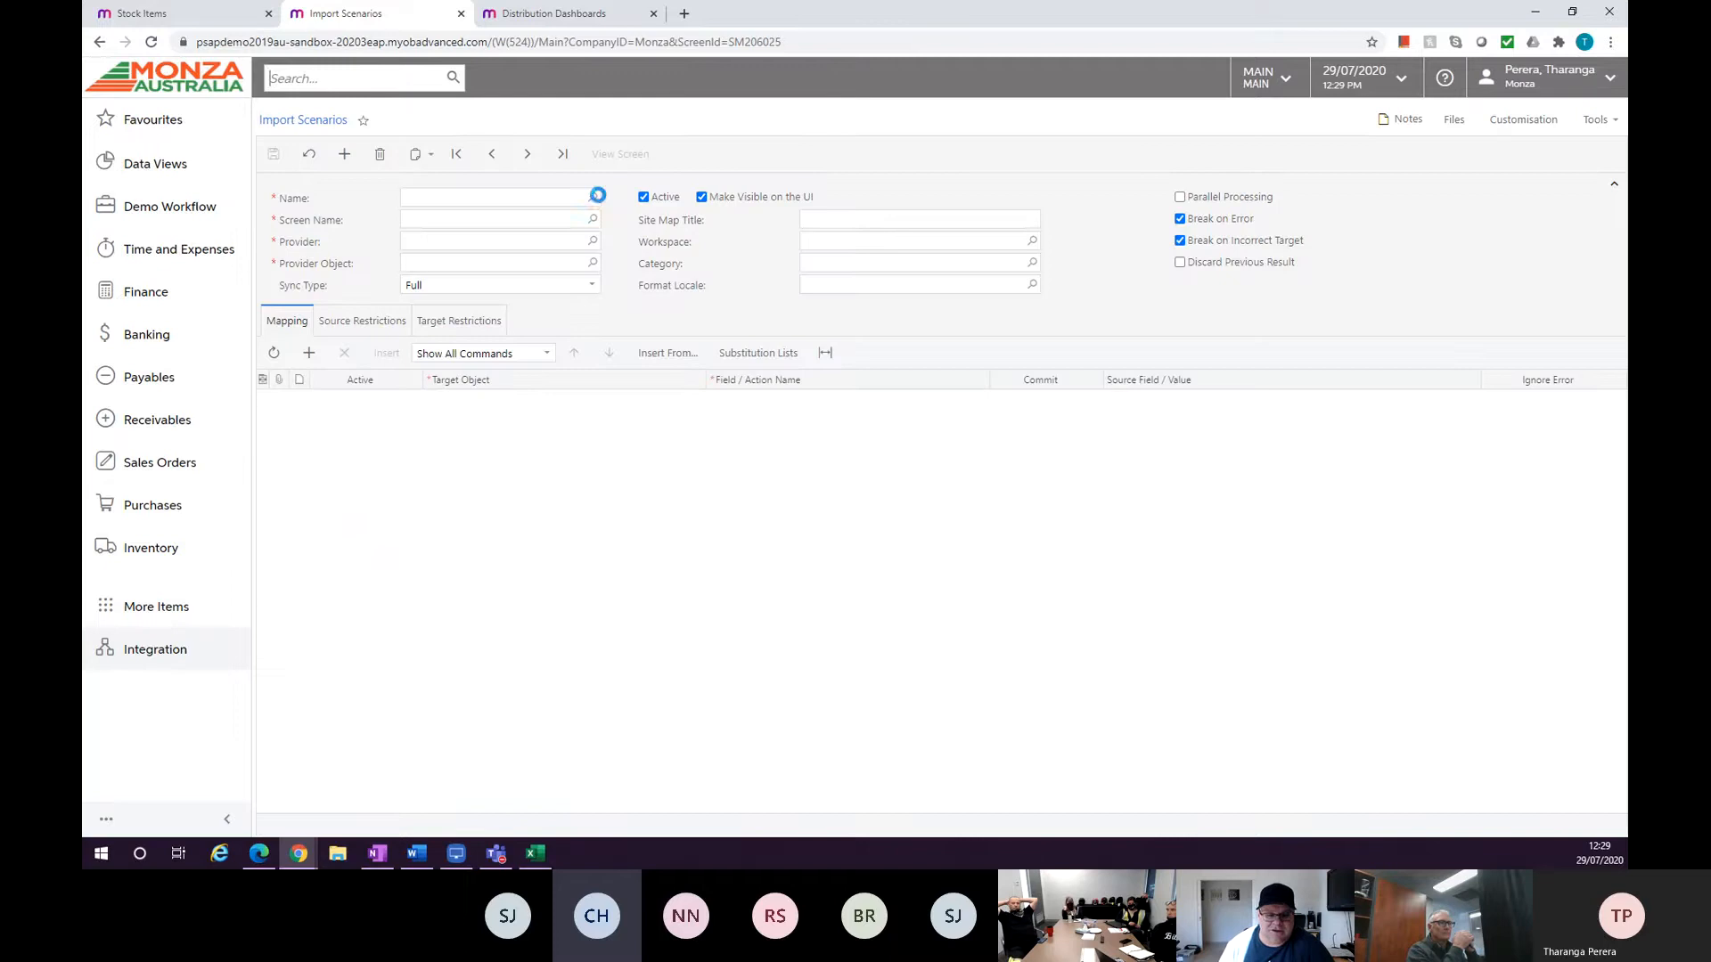
Load the Import Stock Items scenario to view its field mapping.
left_click(593, 197)
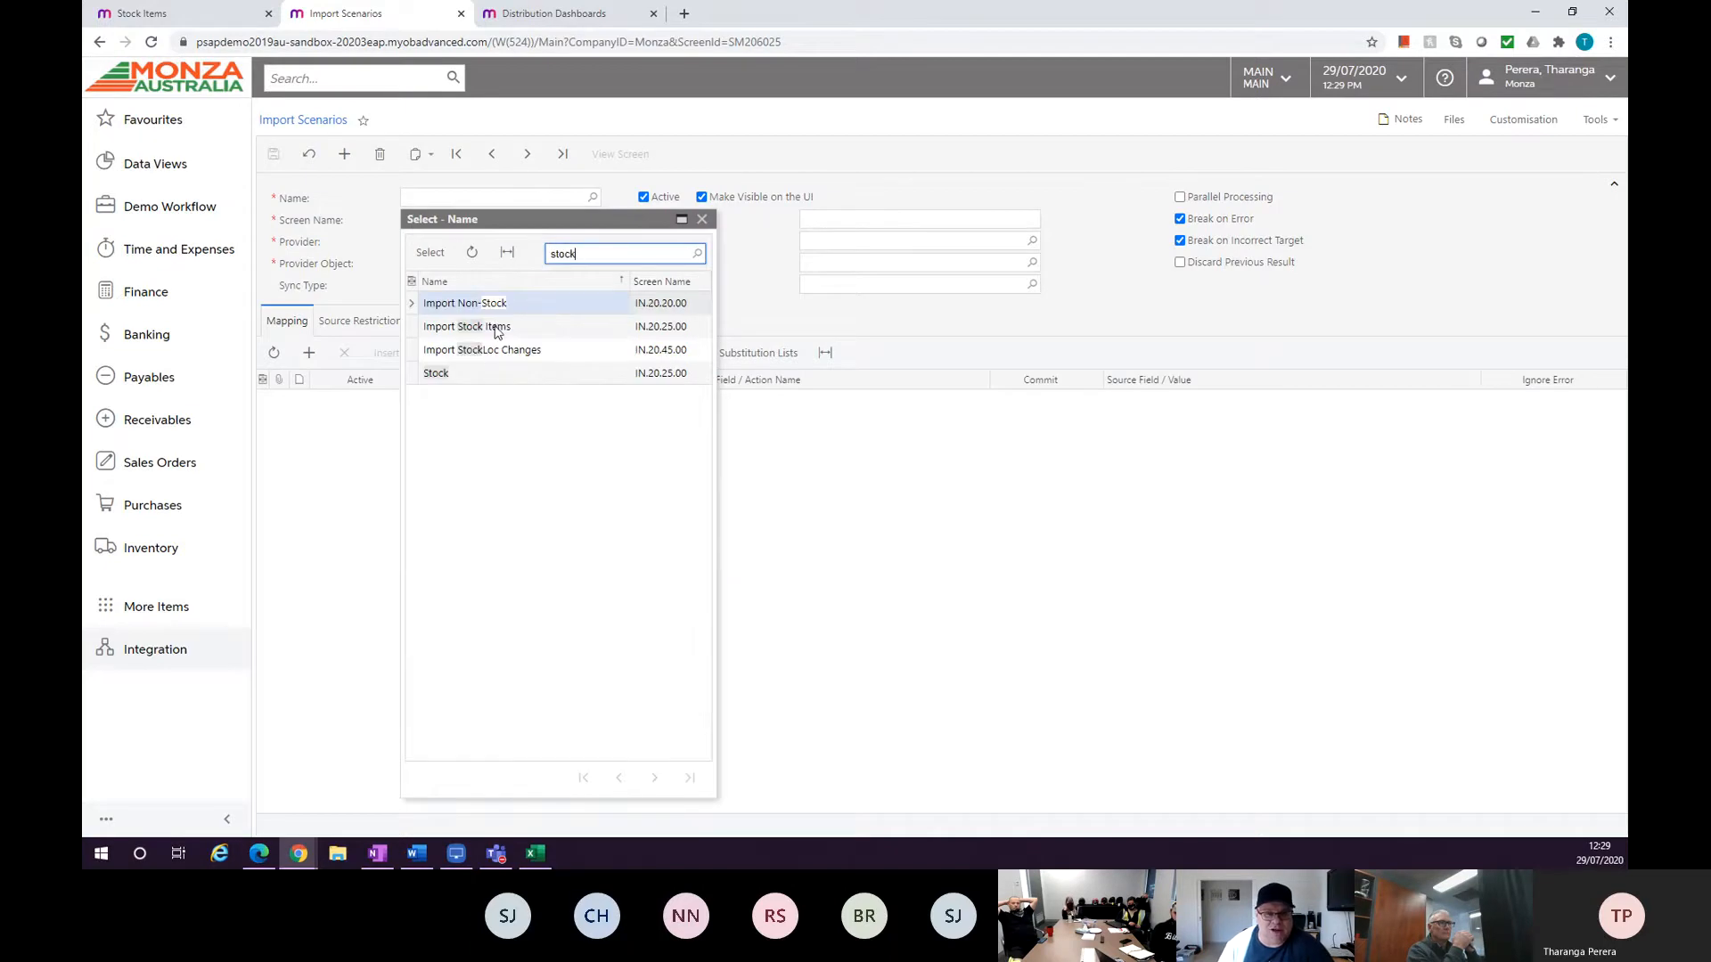
left_click(494, 326)
double_click(494, 326)
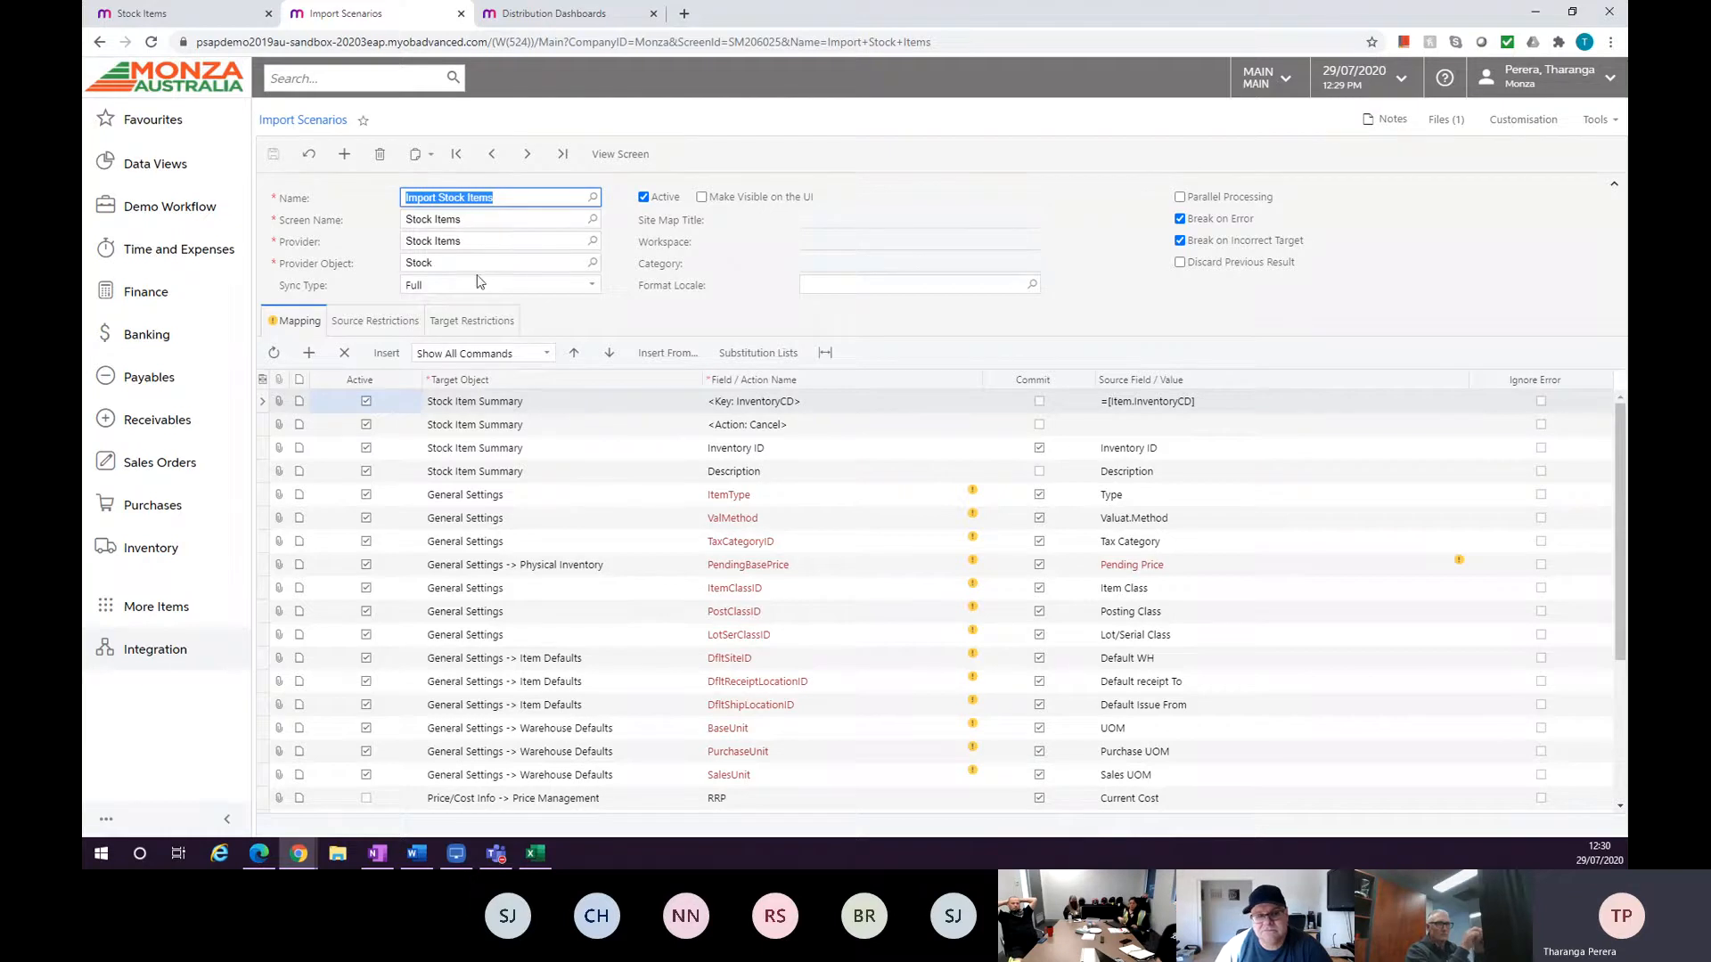
Close the Import Scenarios tab and review the RACING1 template's Attribute Configuration and Create Matrix Items tabs.
left_click(461, 13)
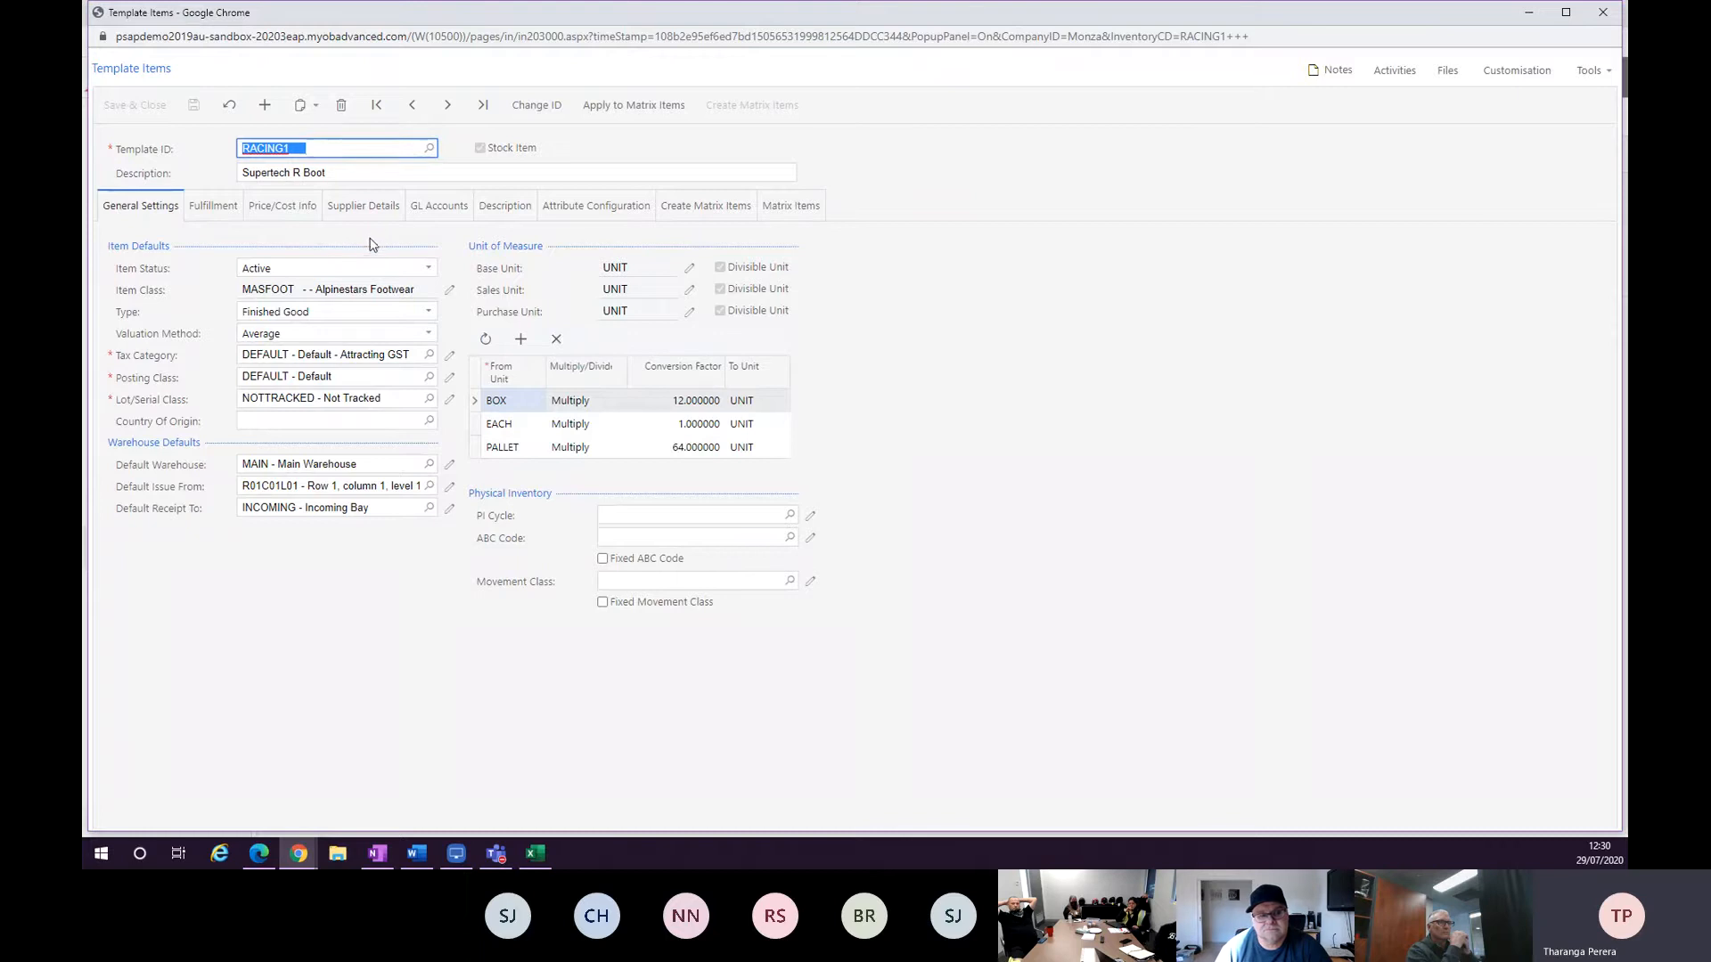
left_click(561, 212)
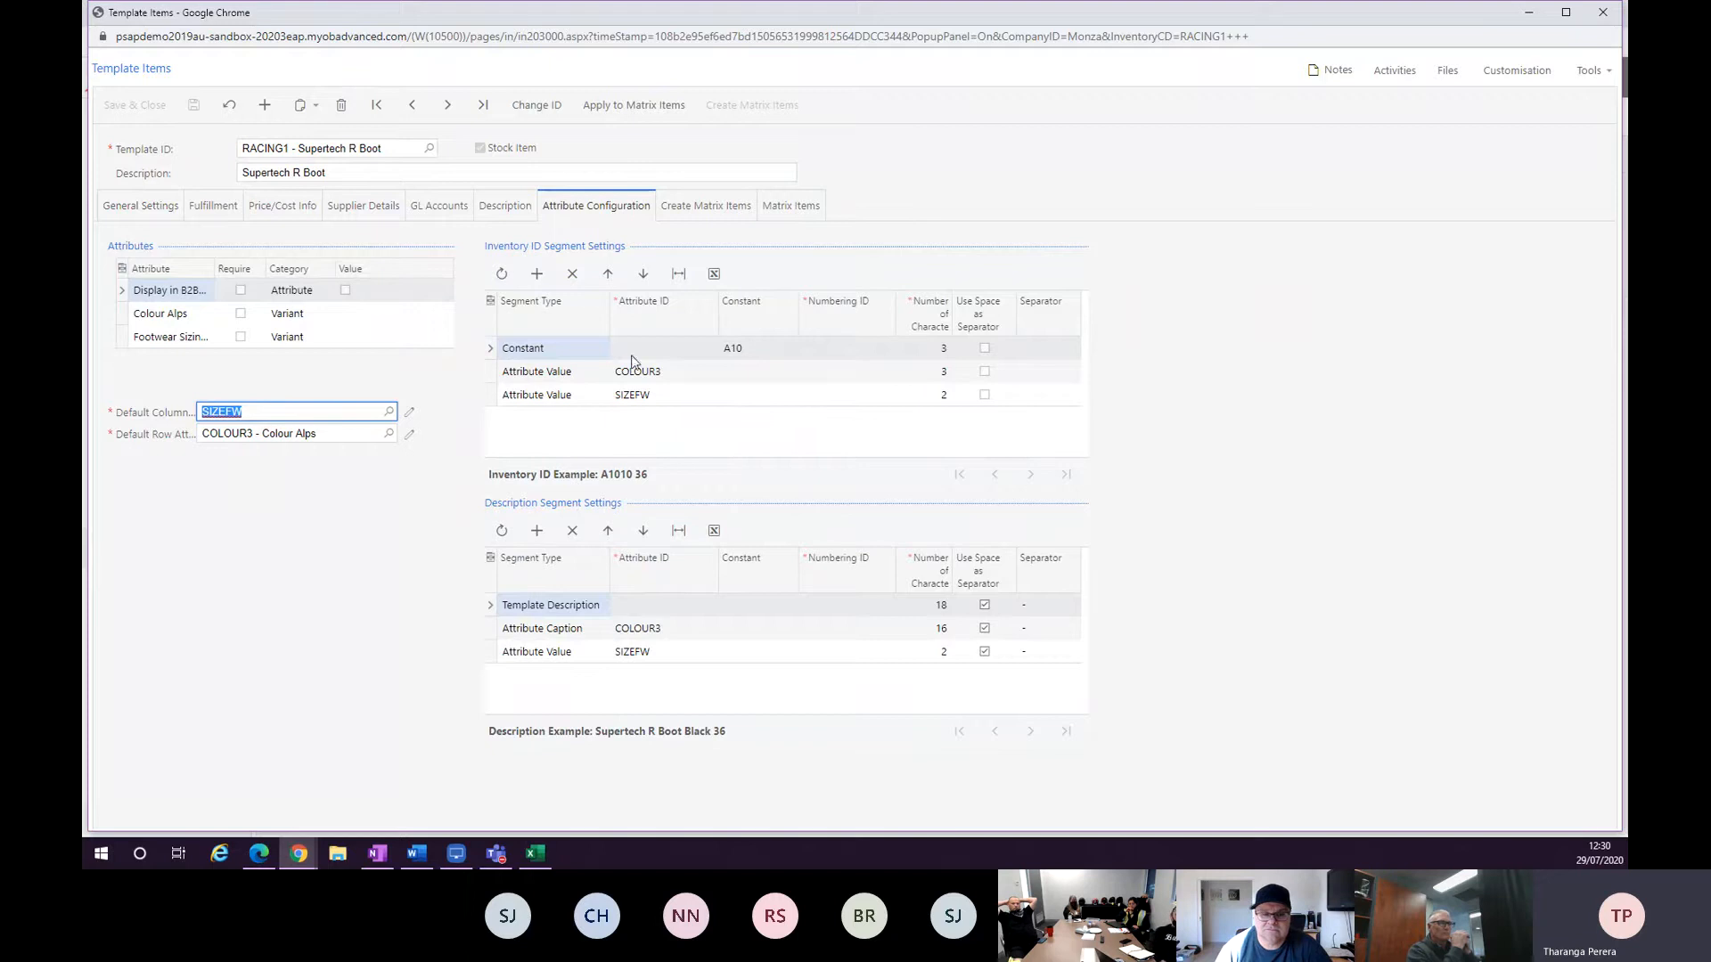
left_click(673, 206)
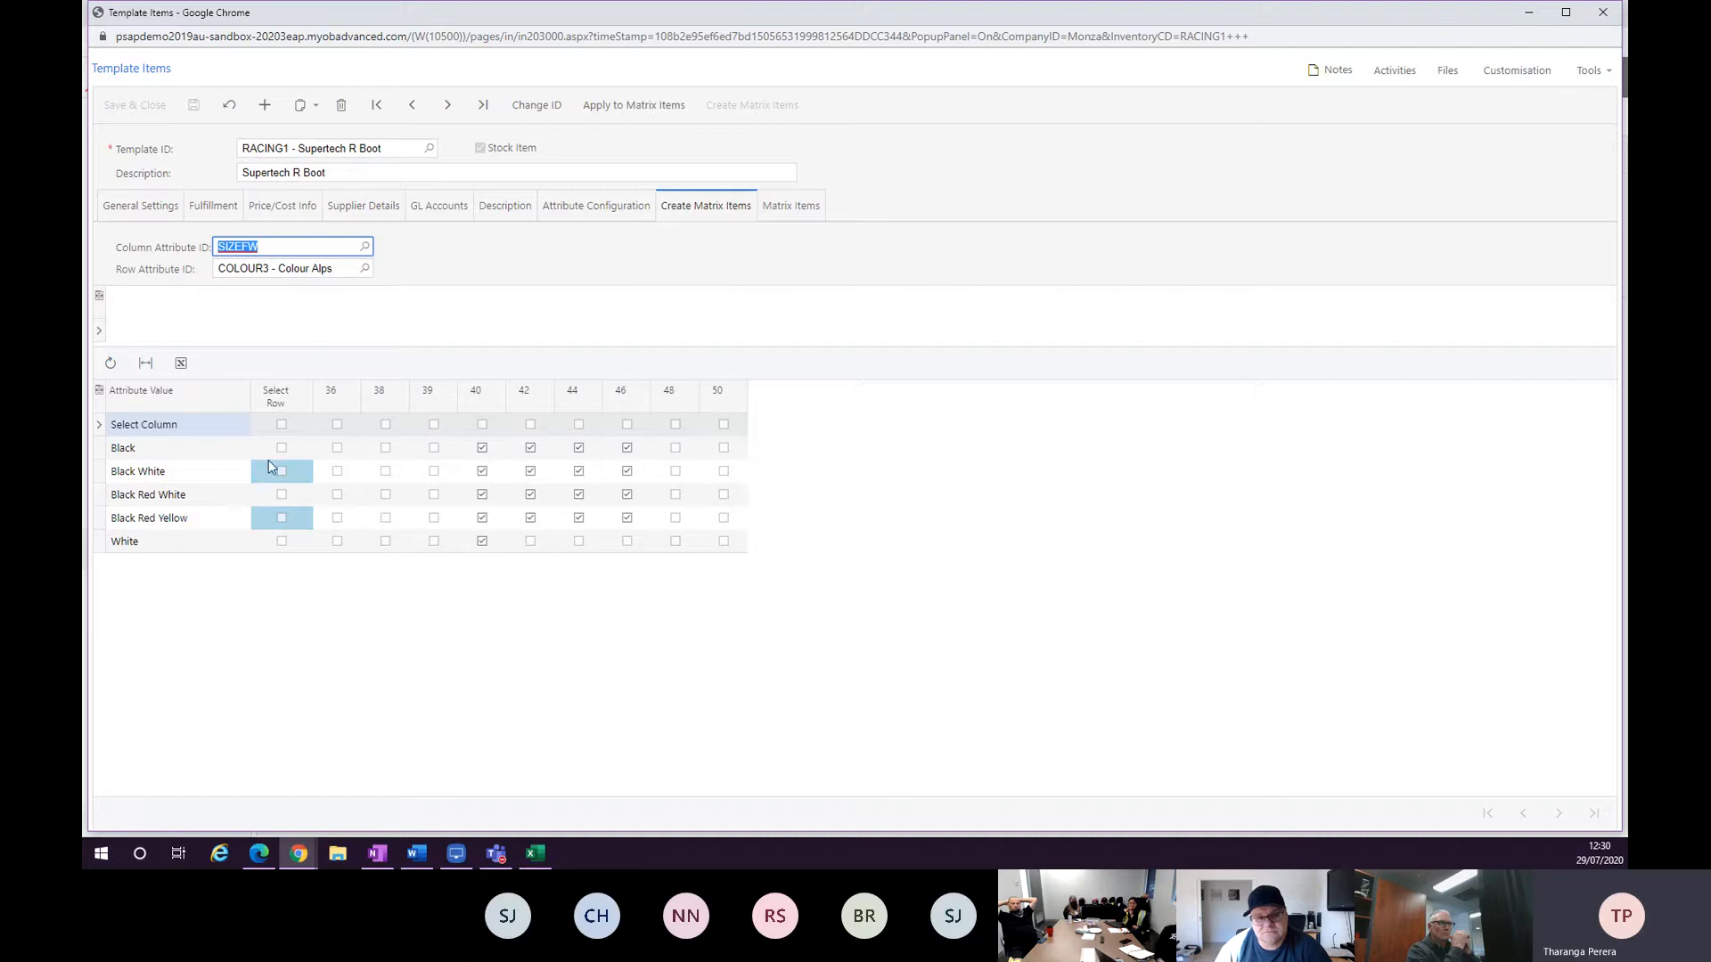
left_click(570, 214)
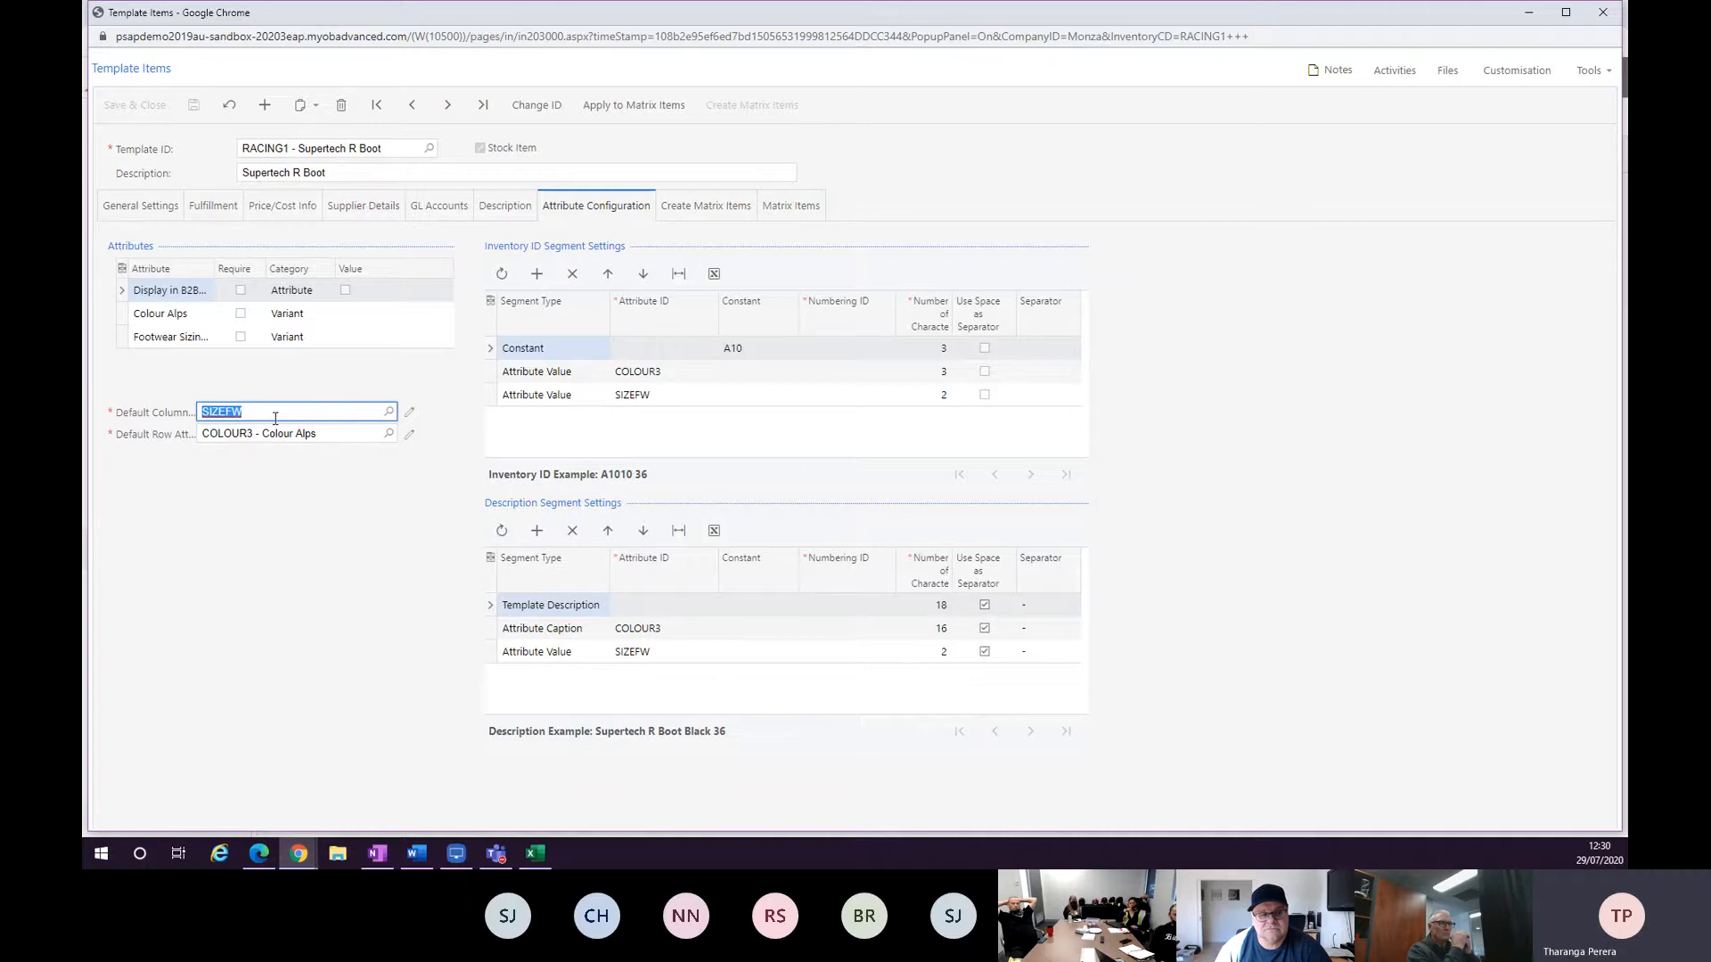
left_click(670, 212)
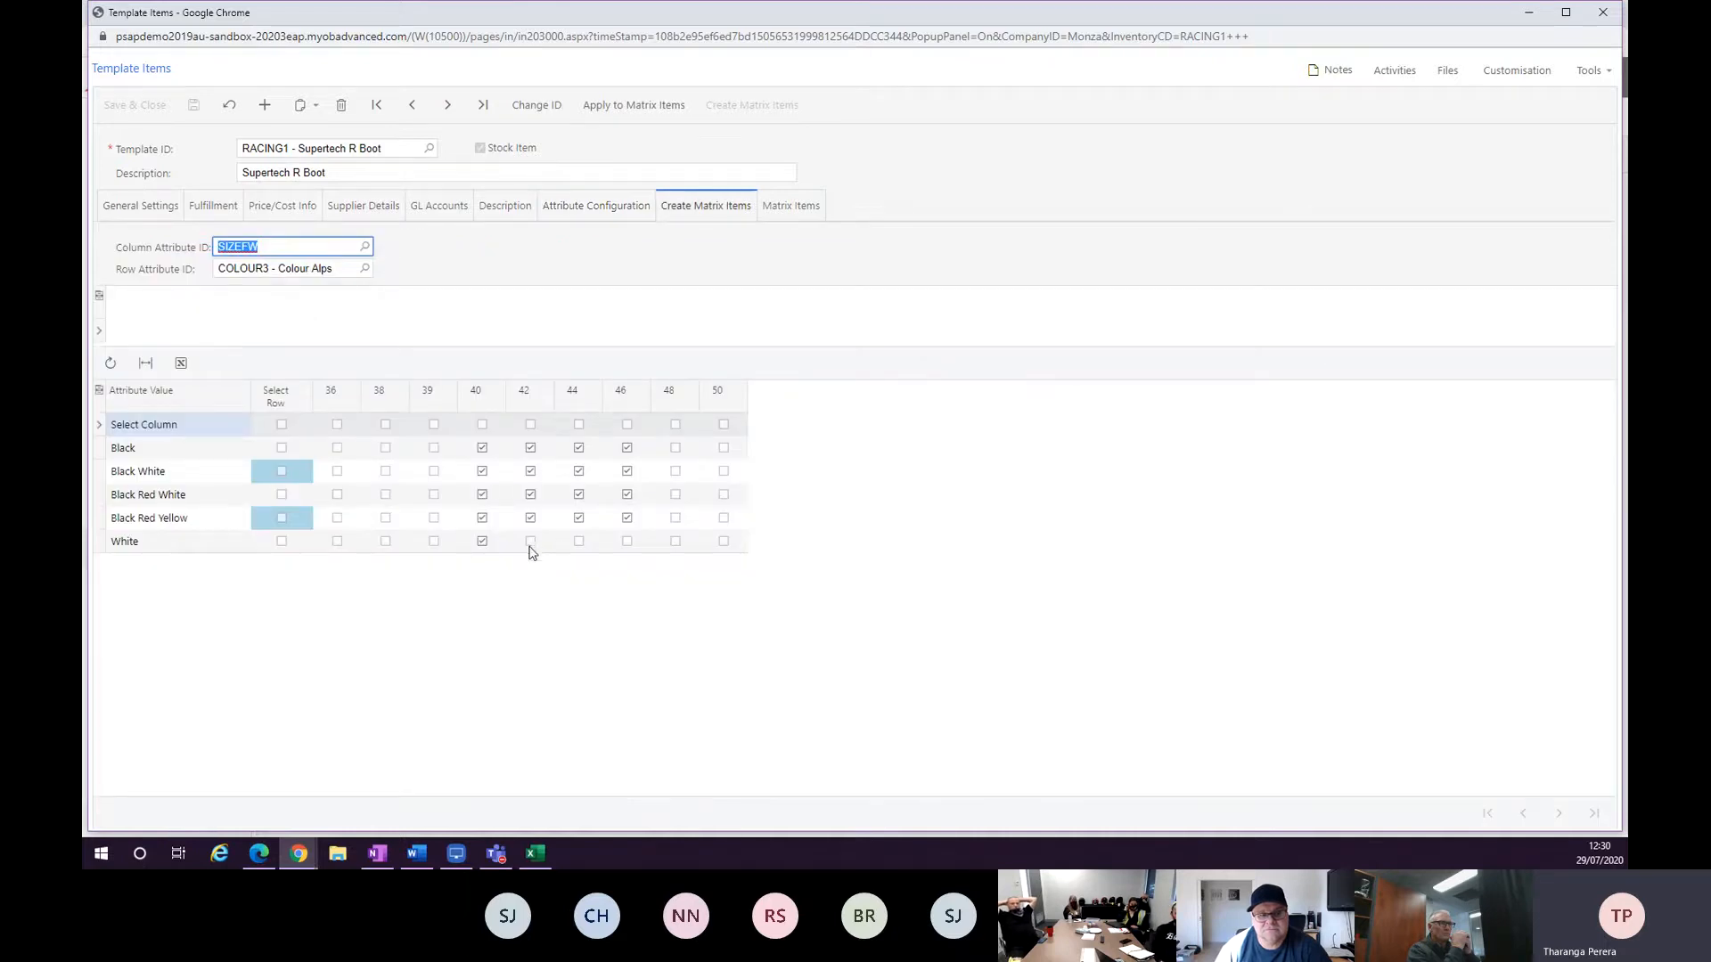
Select White sizes 42 and 44, create those matrix items with confirmation, and review the Matrix Items list.
left_click(531, 543)
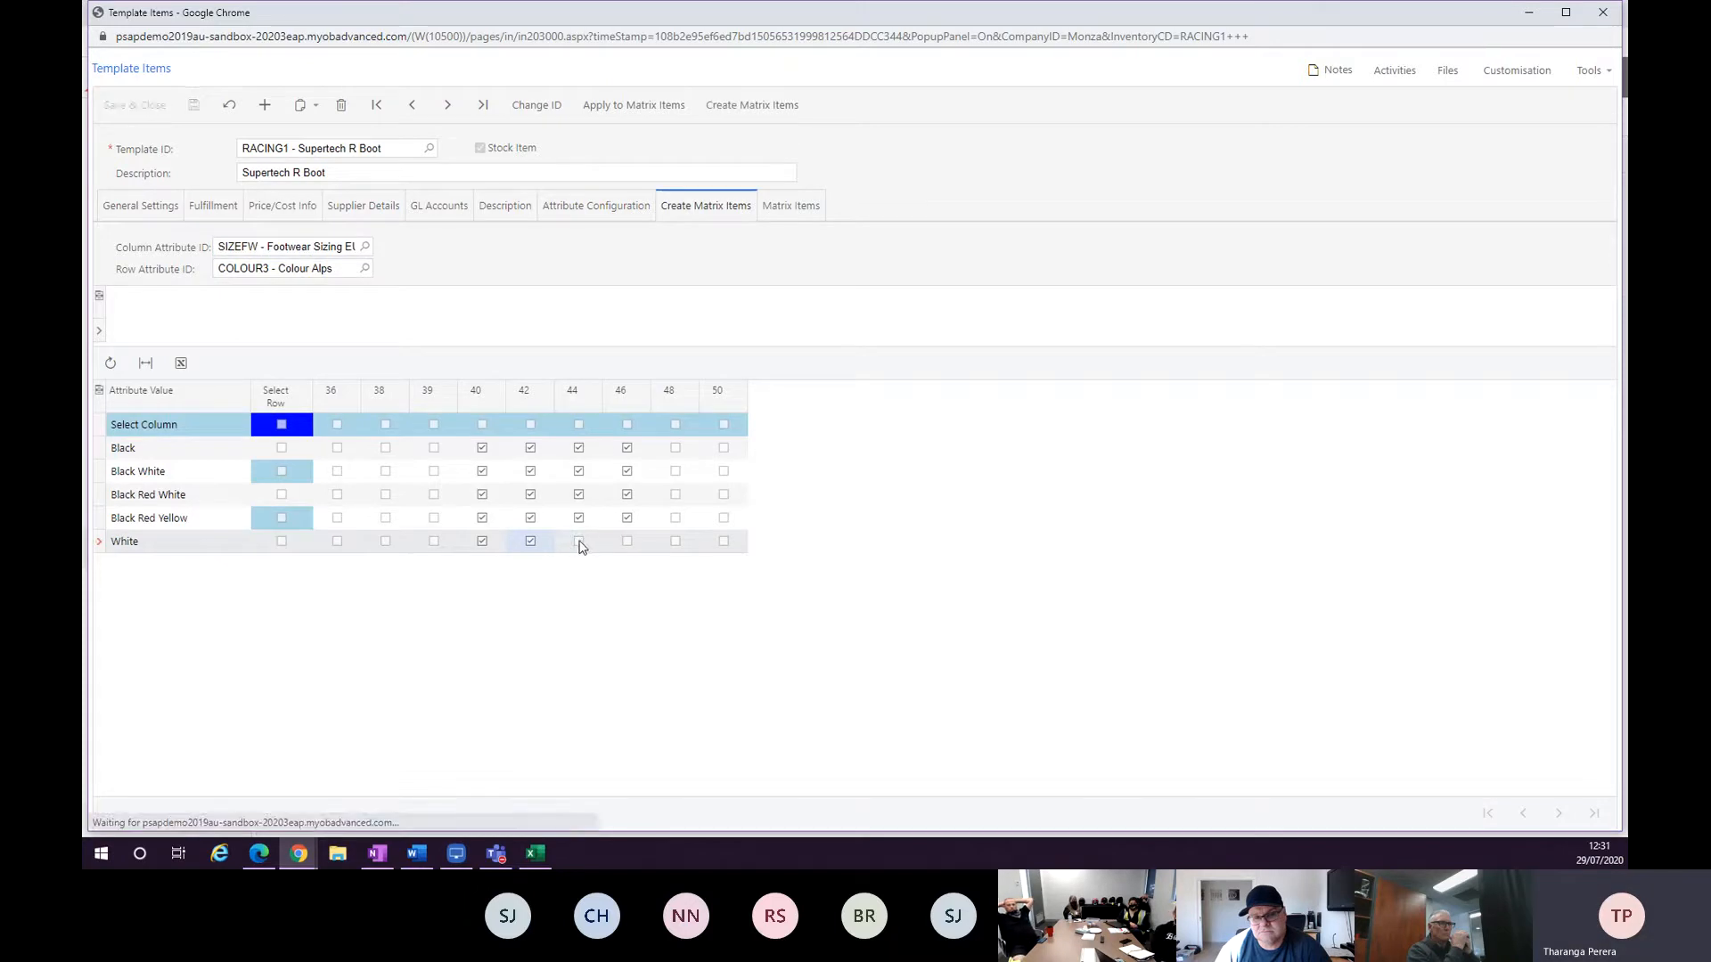
left_click(579, 543)
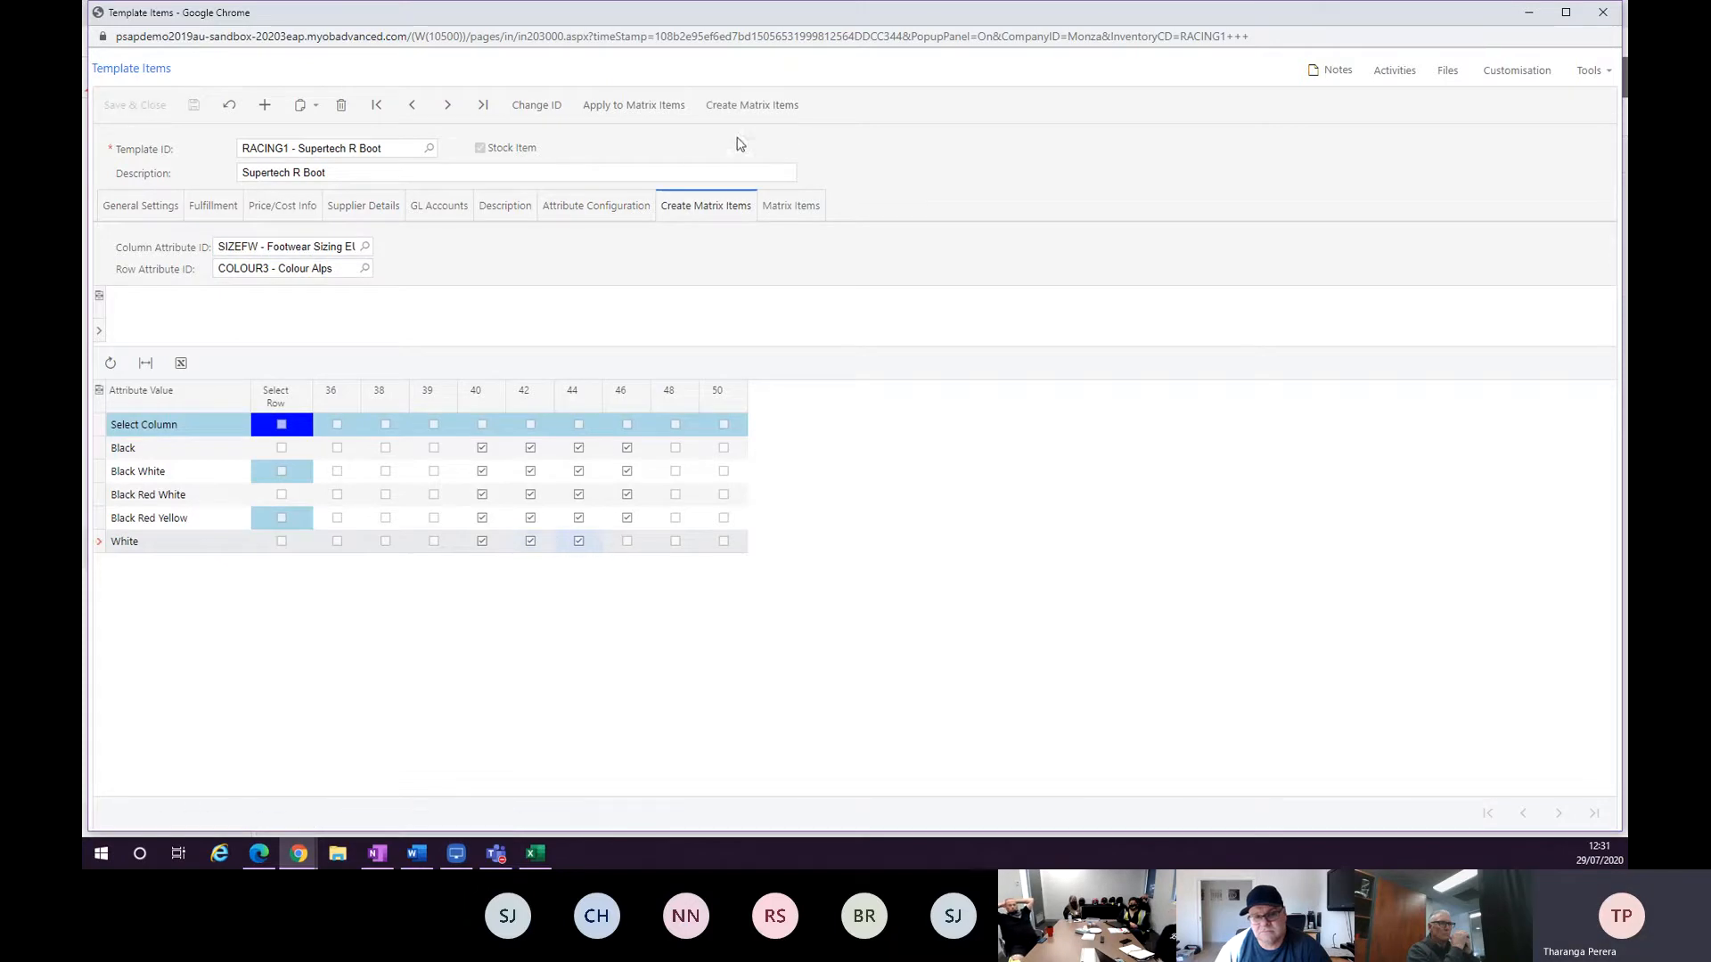
left_click(752, 105)
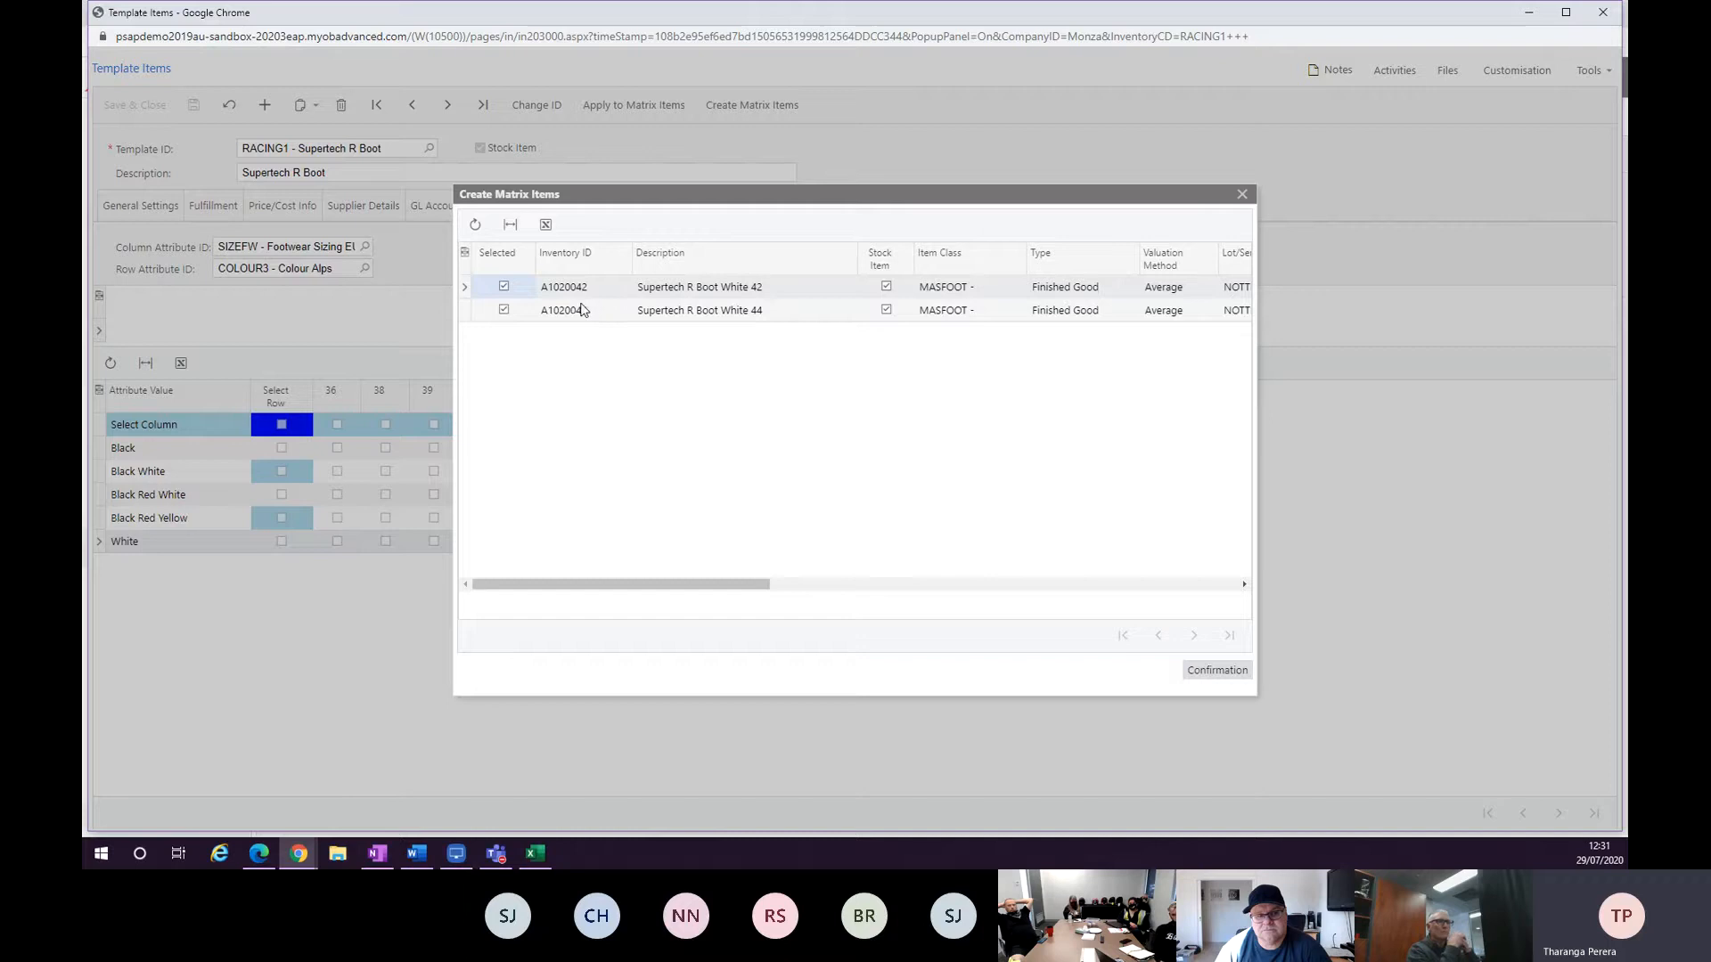
left_click(1208, 676)
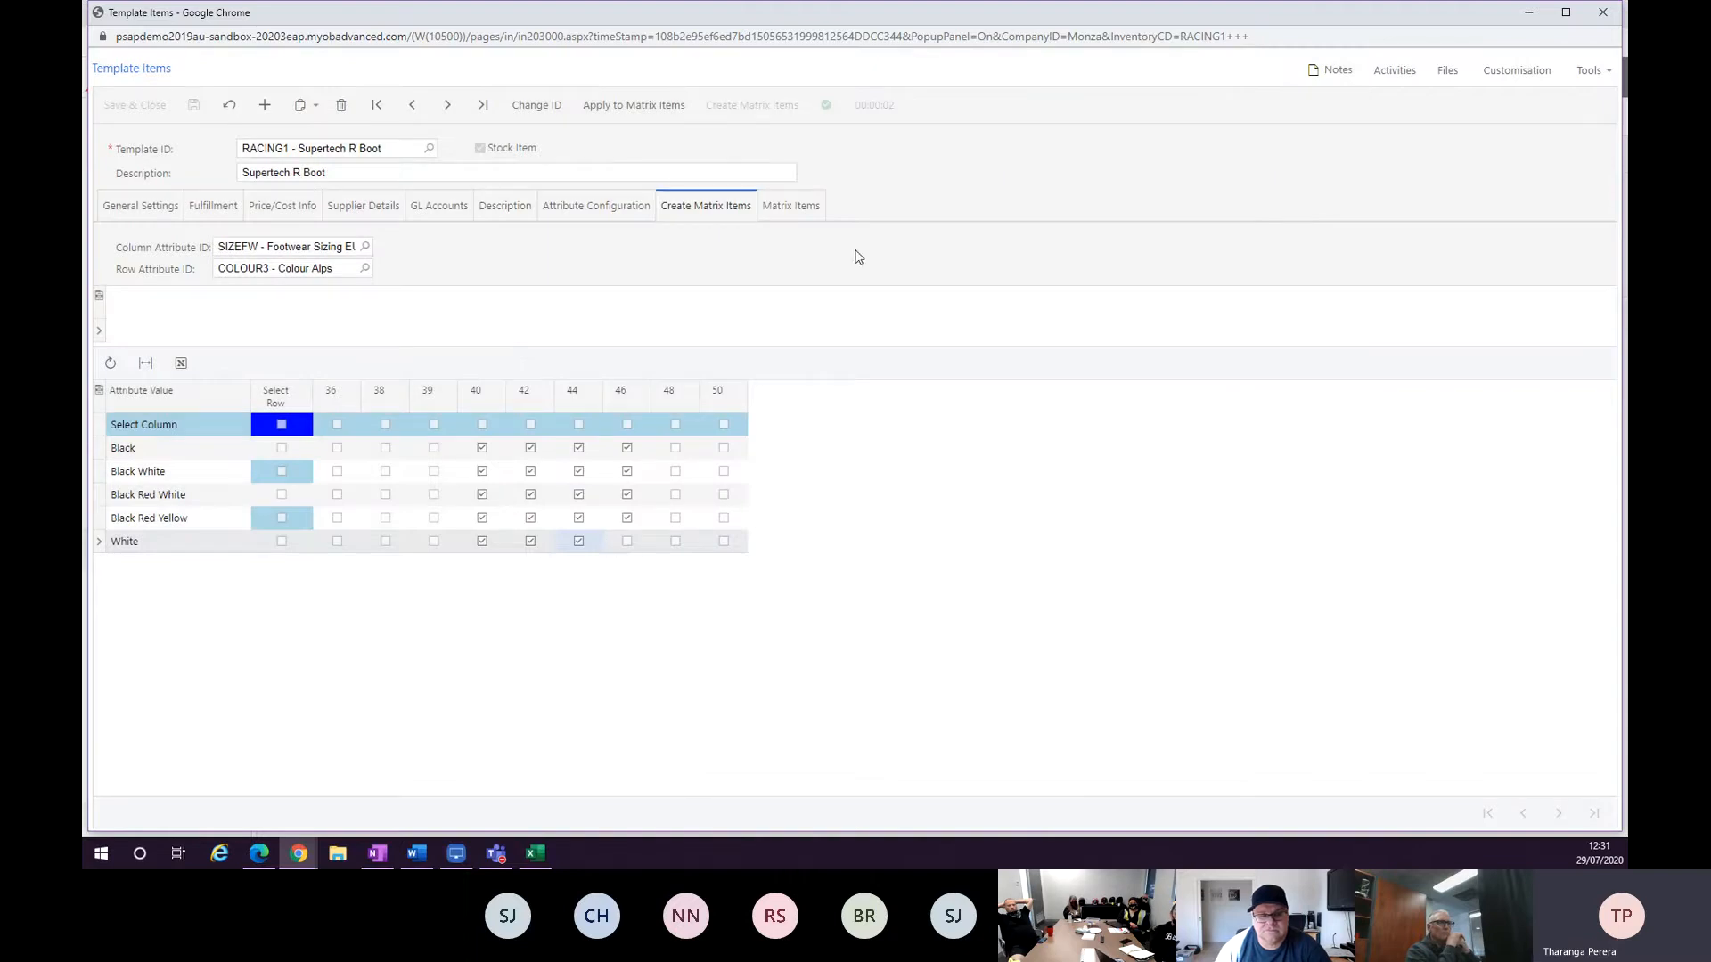
left_click(806, 223)
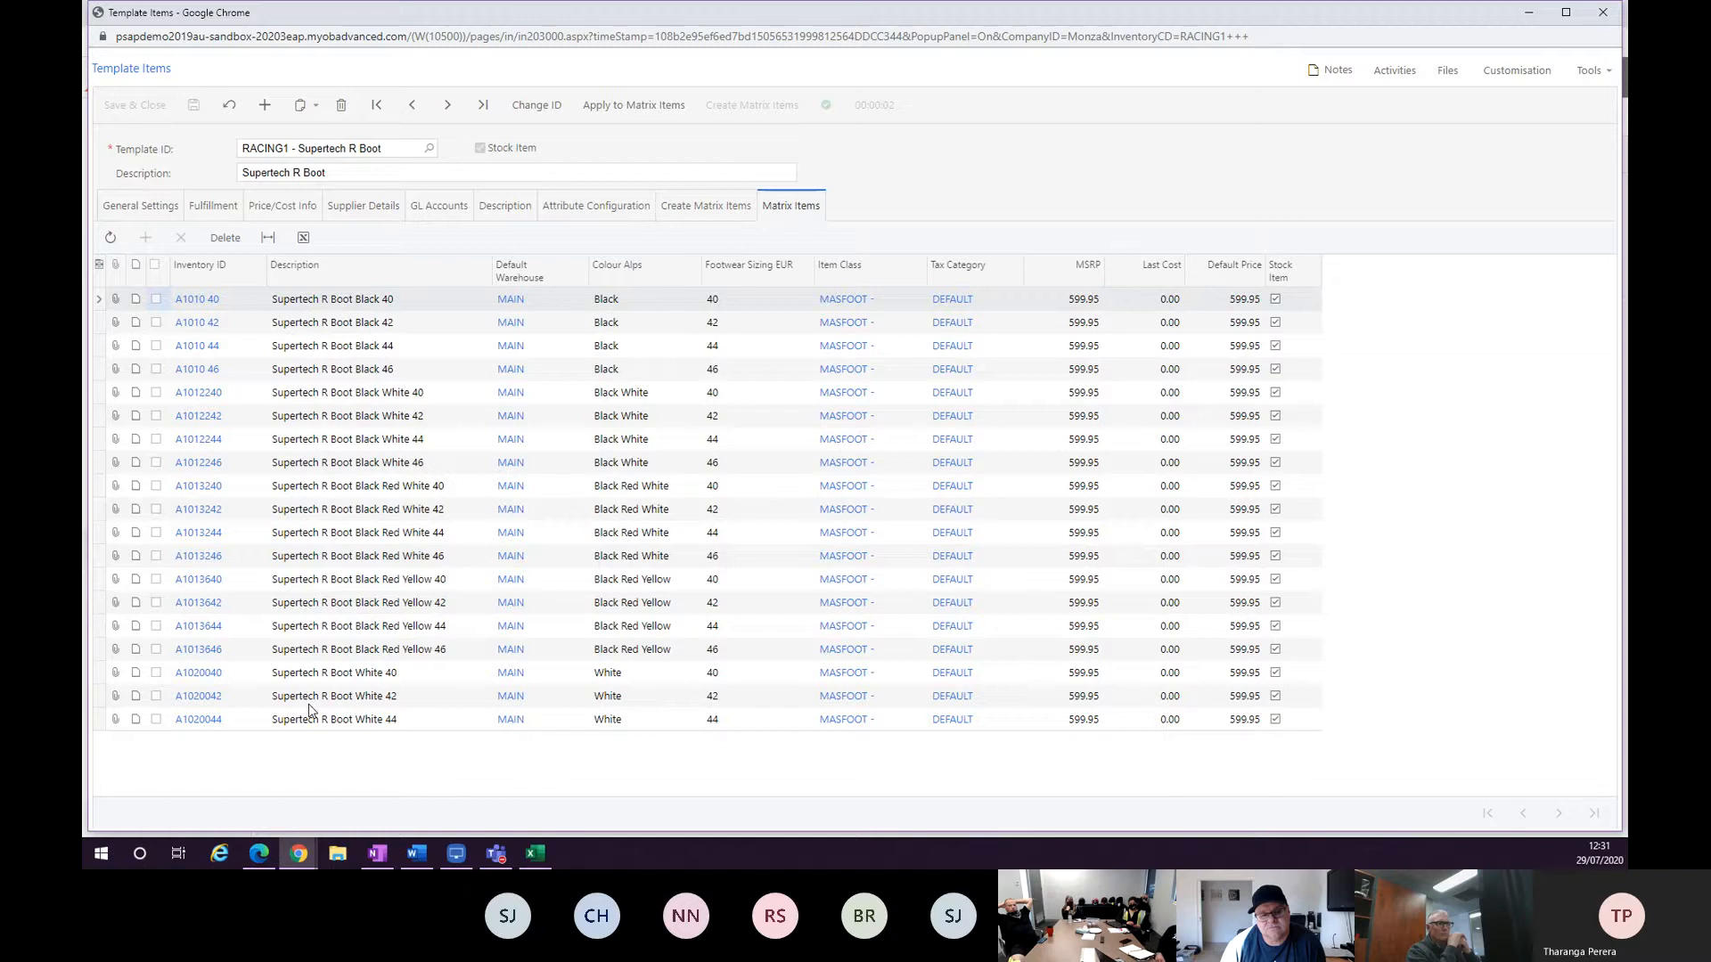
left_click(708, 214)
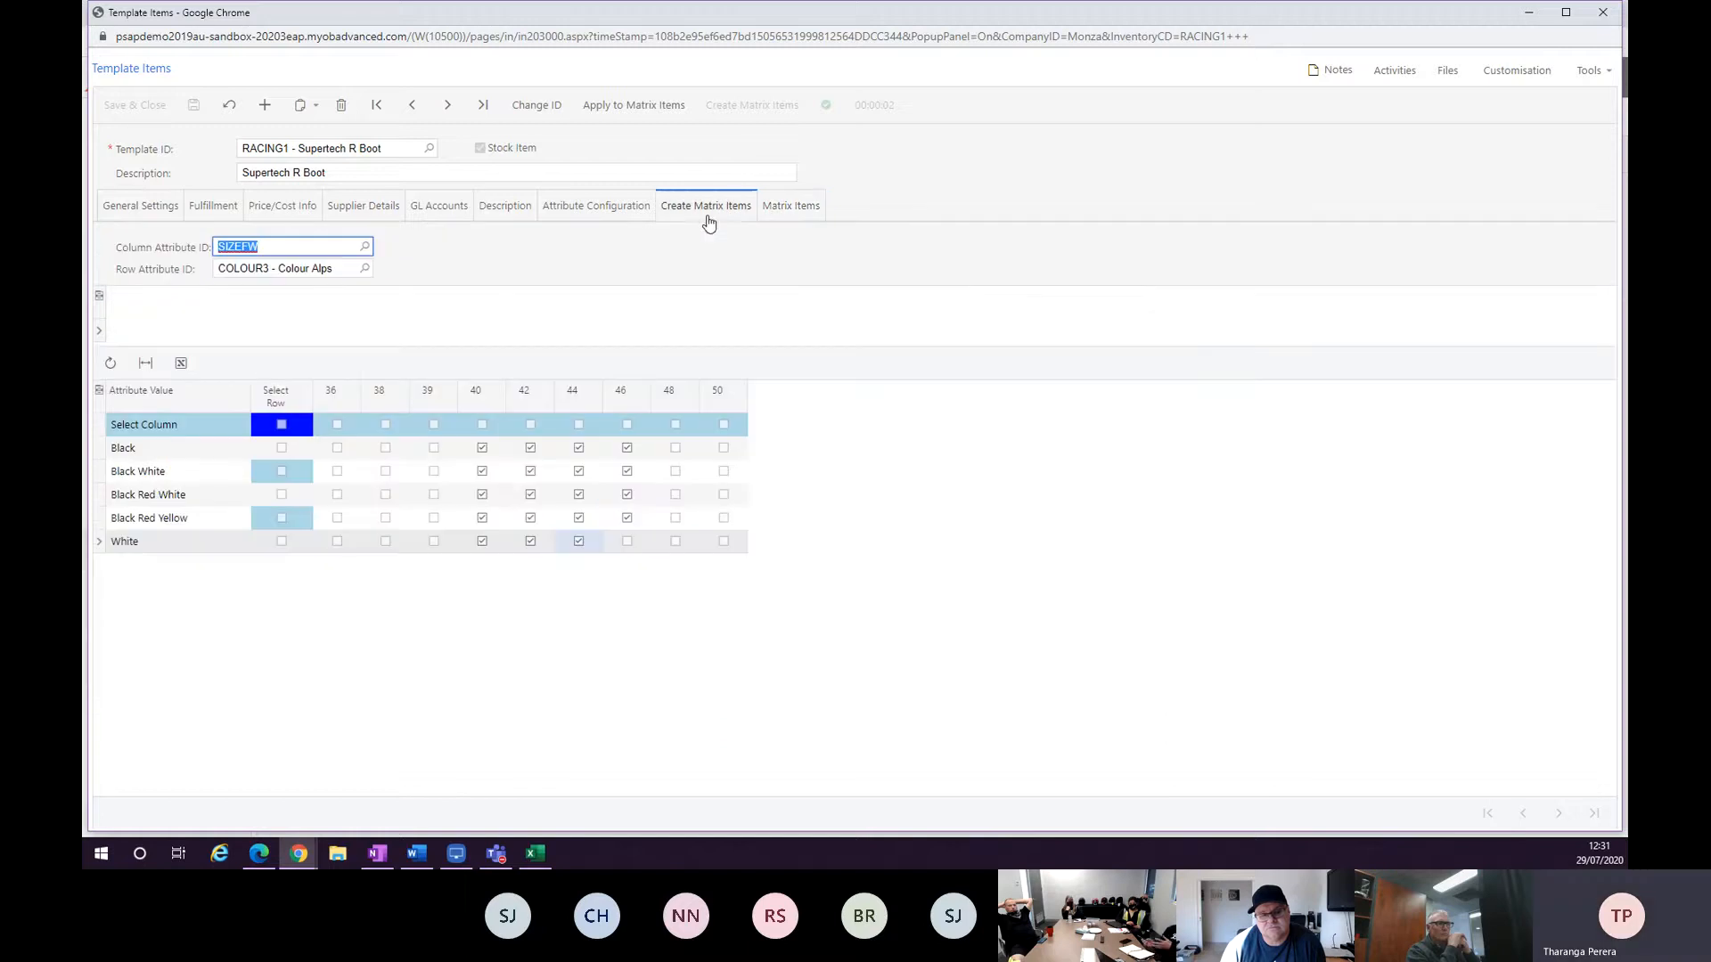
Open the SIZEFW attribute from Attribute Configuration and export its values to Excel.
left_click(603, 209)
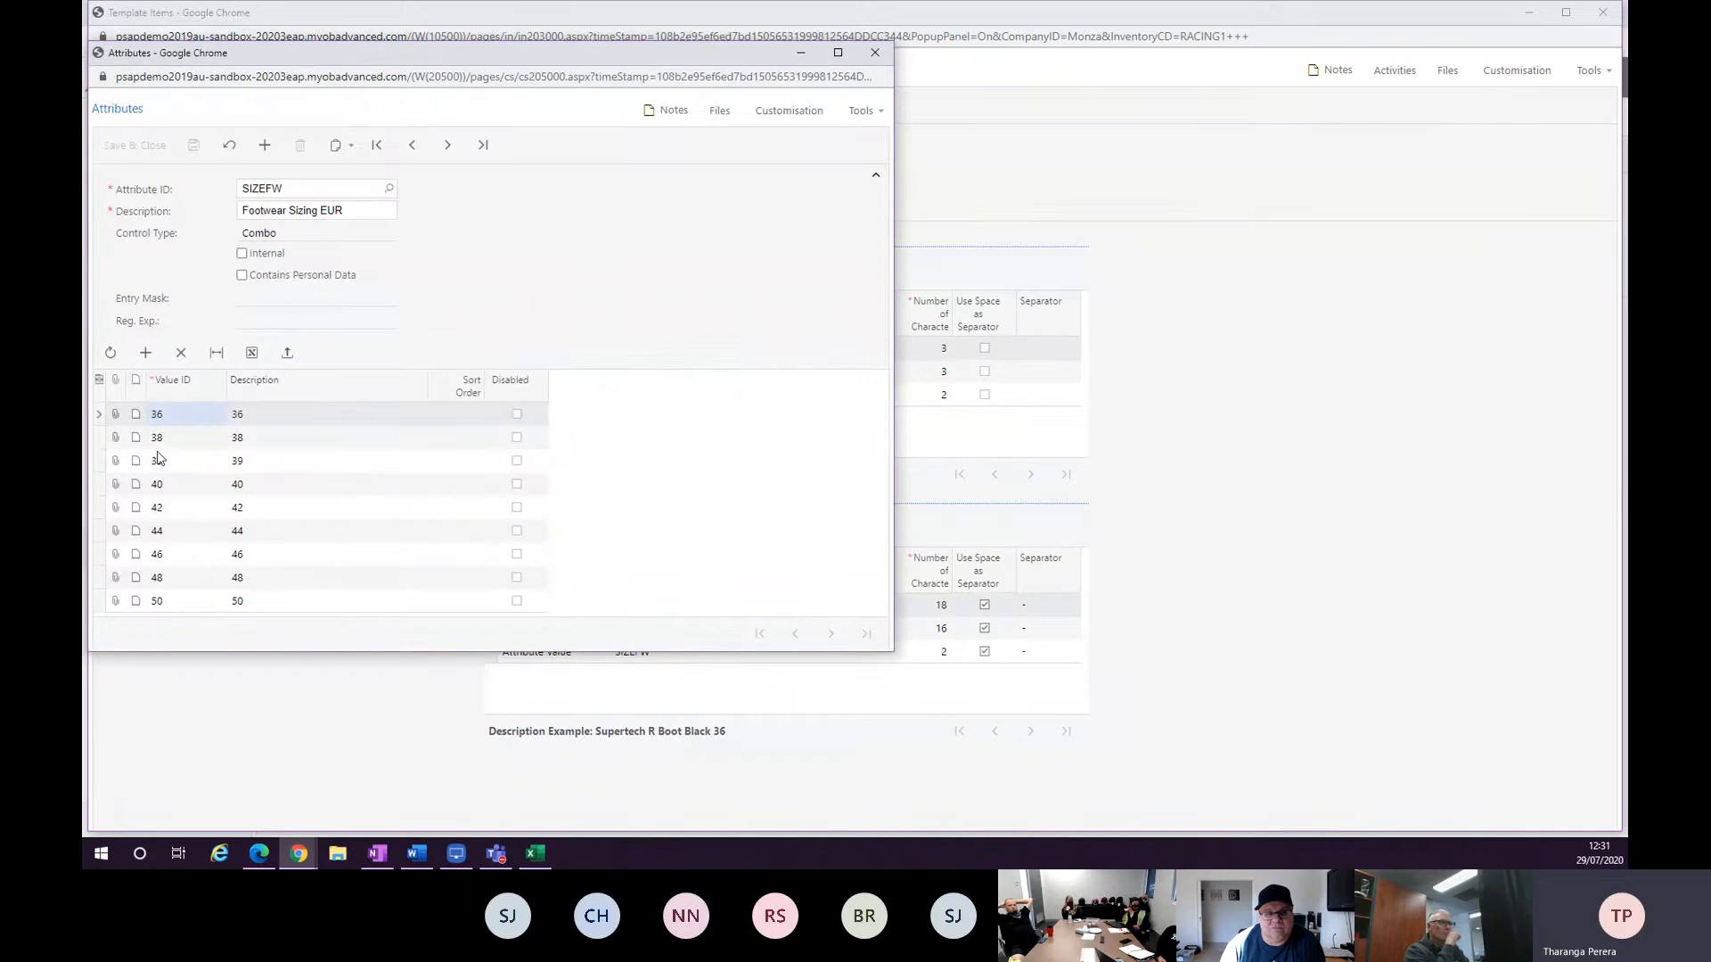
left_click(253, 357)
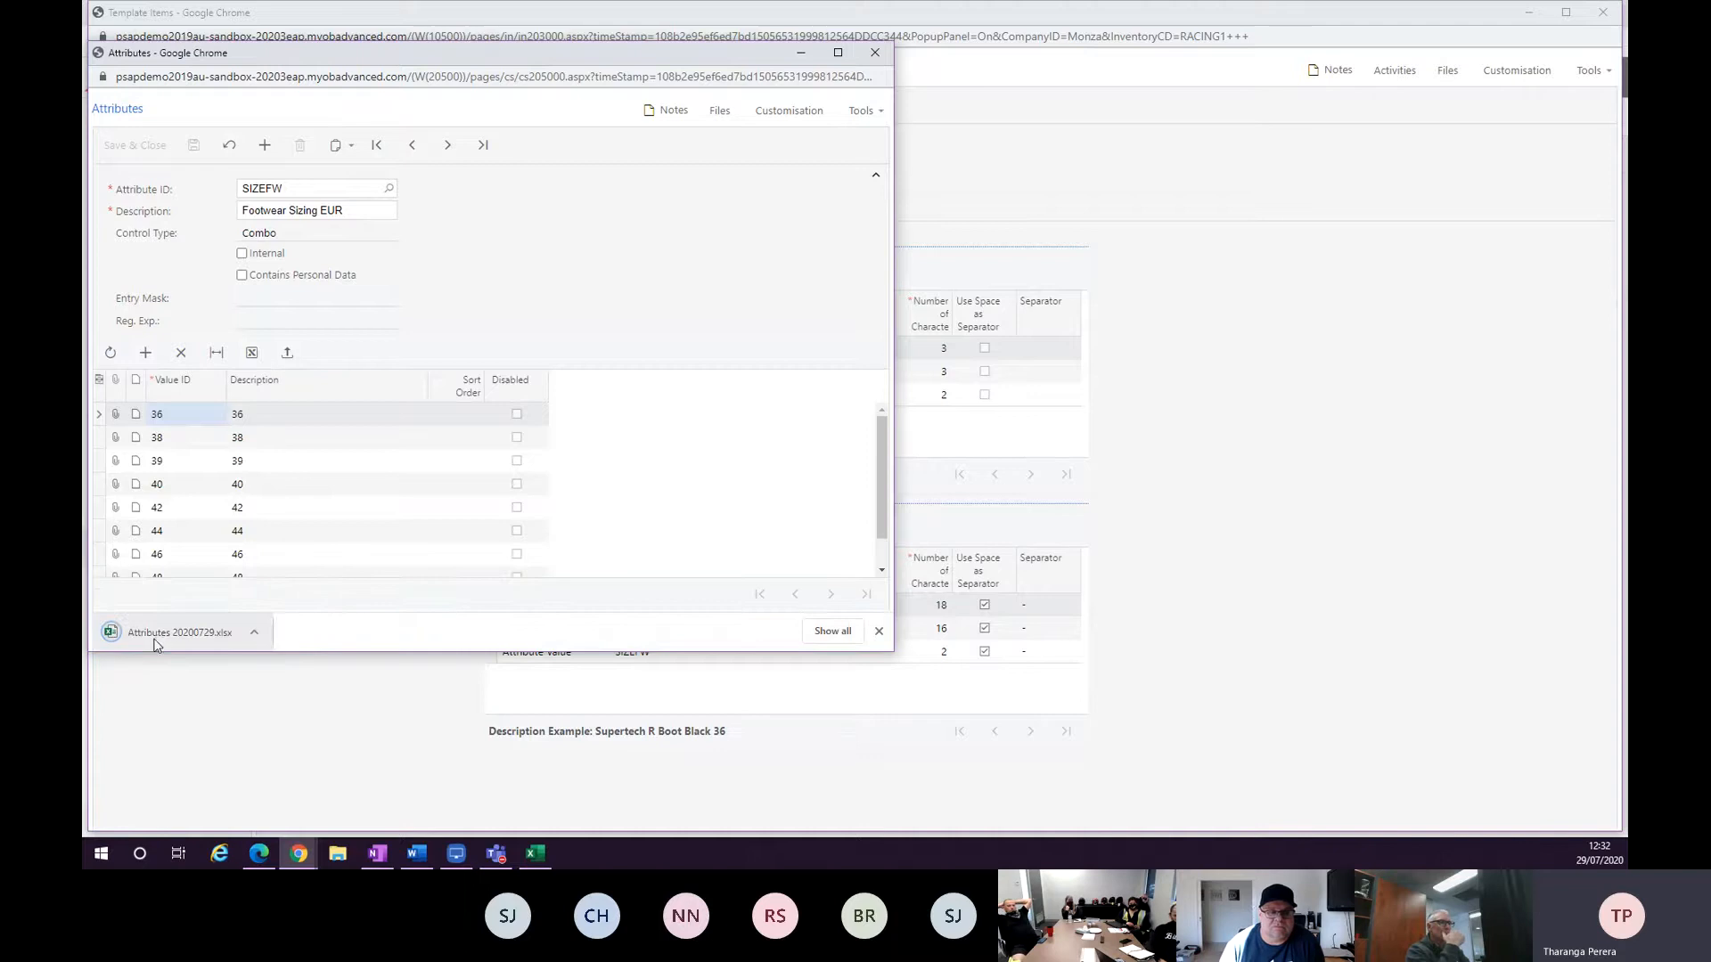
Open the exported Attributes 20200729 spreadsheet in Excel and enable editing.
left_click(157, 632)
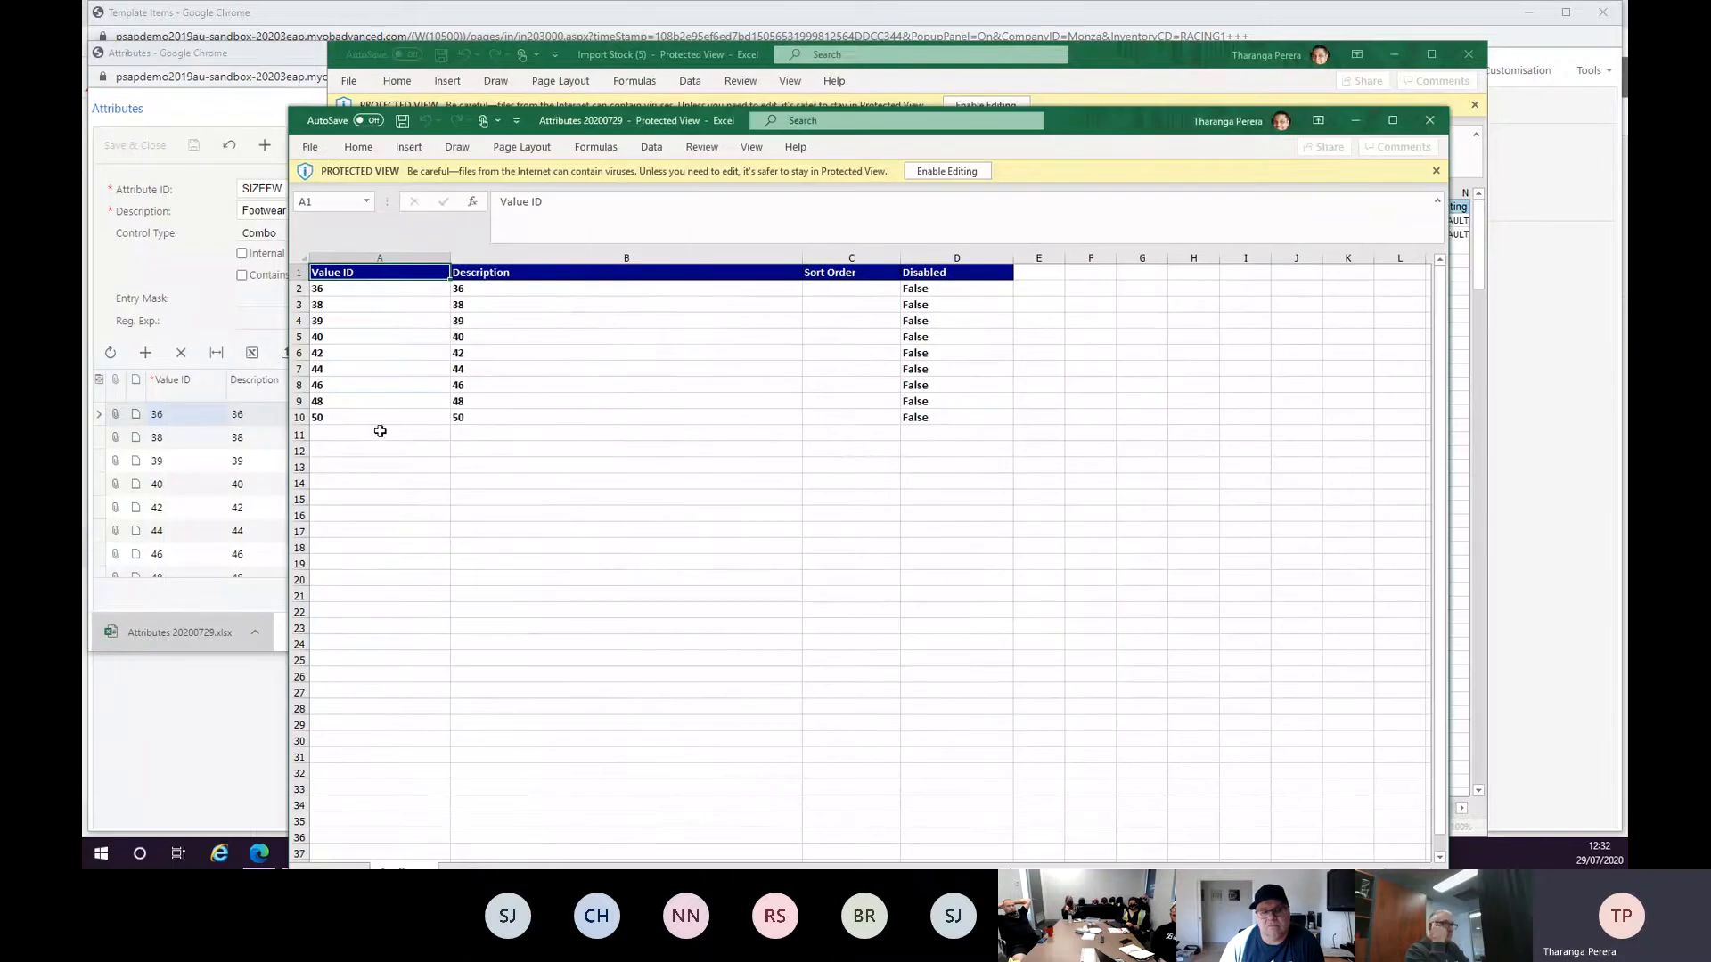
left_click_drag(328, 437, 326, 545)
left_click(359, 415)
left_click_drag(450, 425, 463, 616)
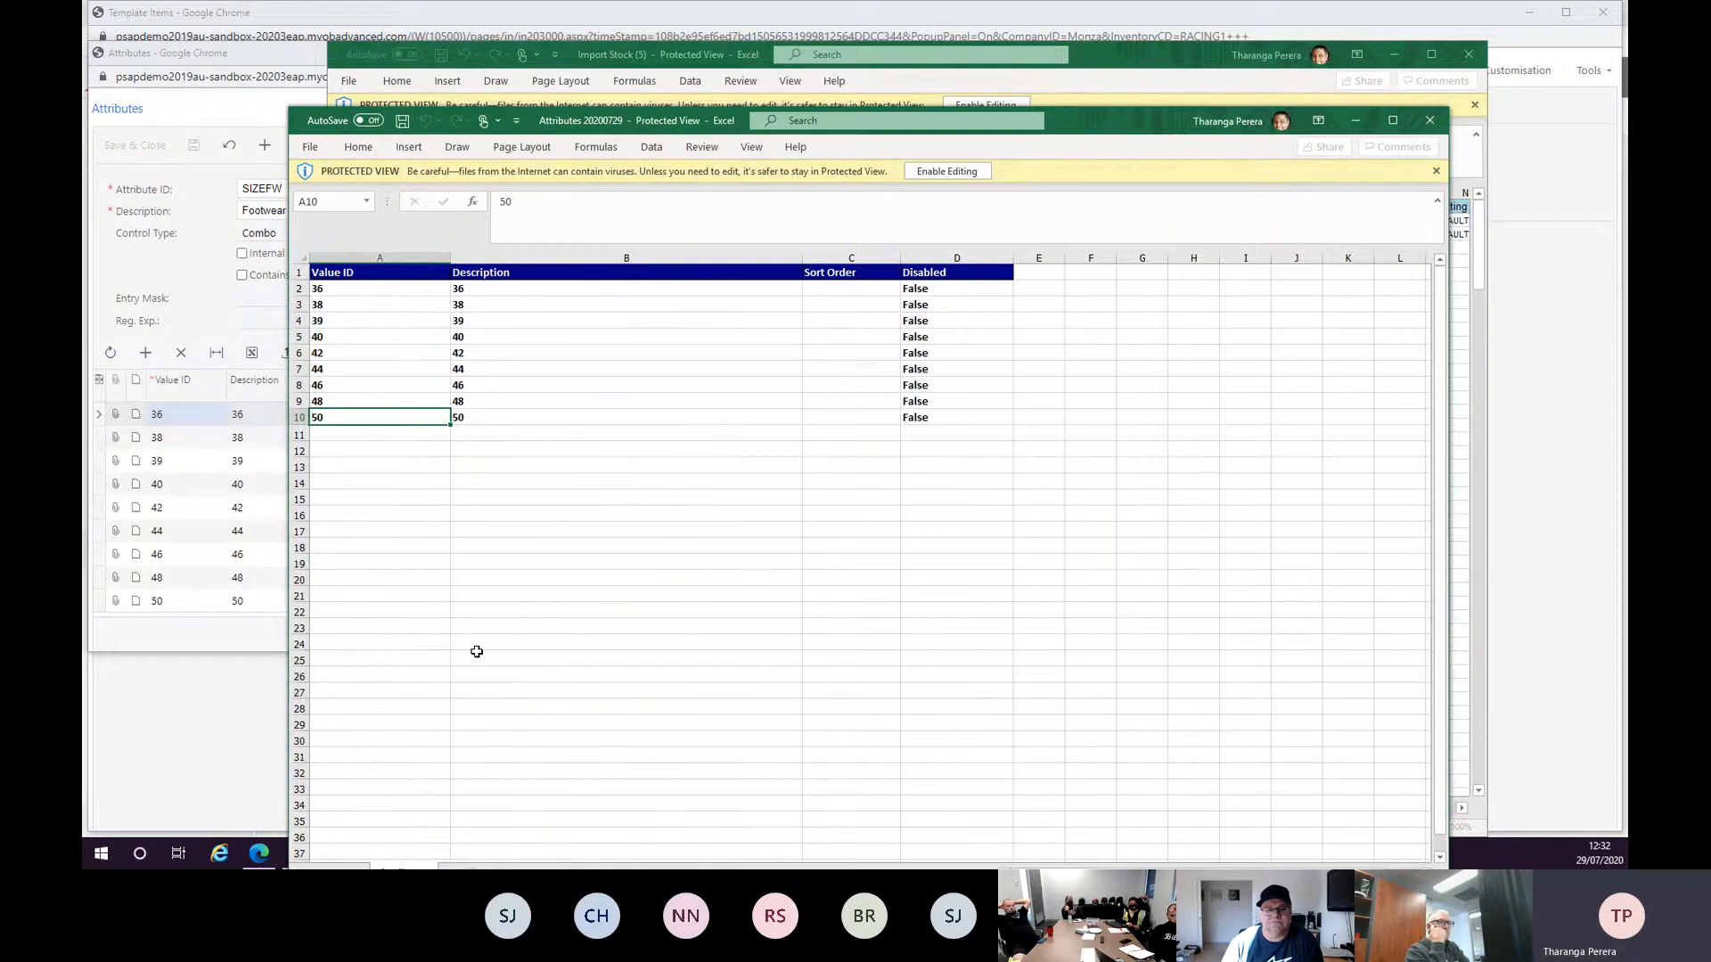
left_click(950, 172)
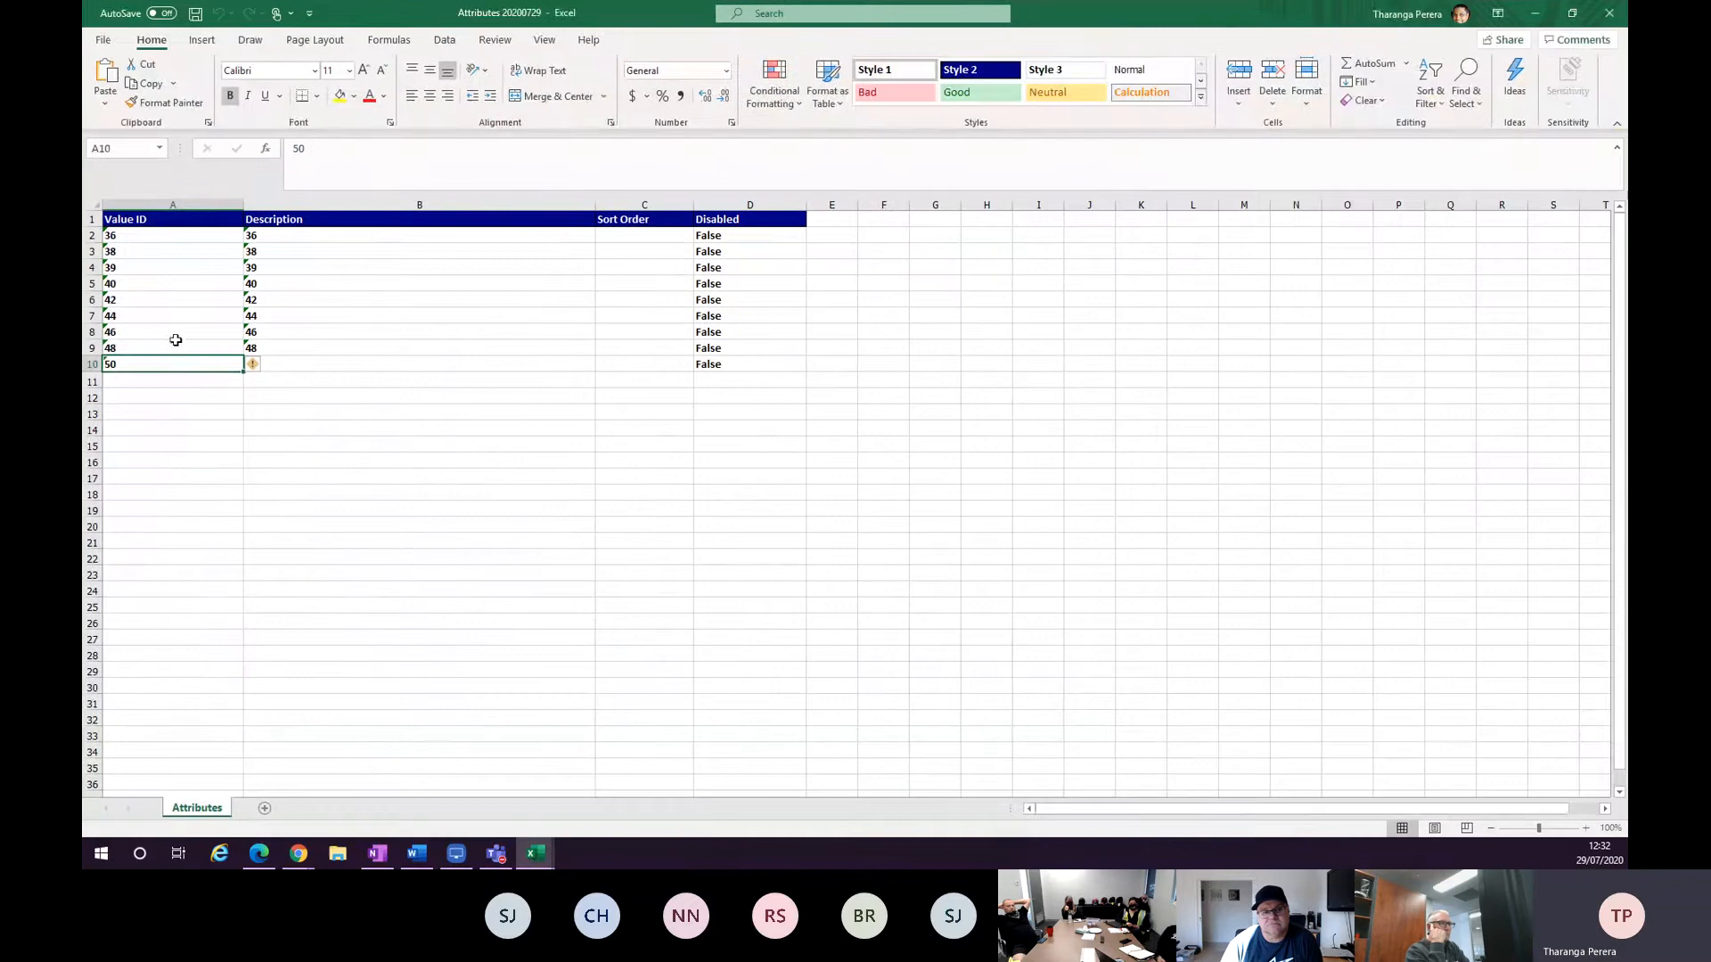
Fill the row-10 size 50 values down through row 18 in the spreadsheet and minimise Excel.
mouse_move(173, 358)
left_mouse_down()
mouse_move(737, 332)
mouse_move(163, 351)
left_mouse_up()
left_click(737, 374)
left_click(133, 353)
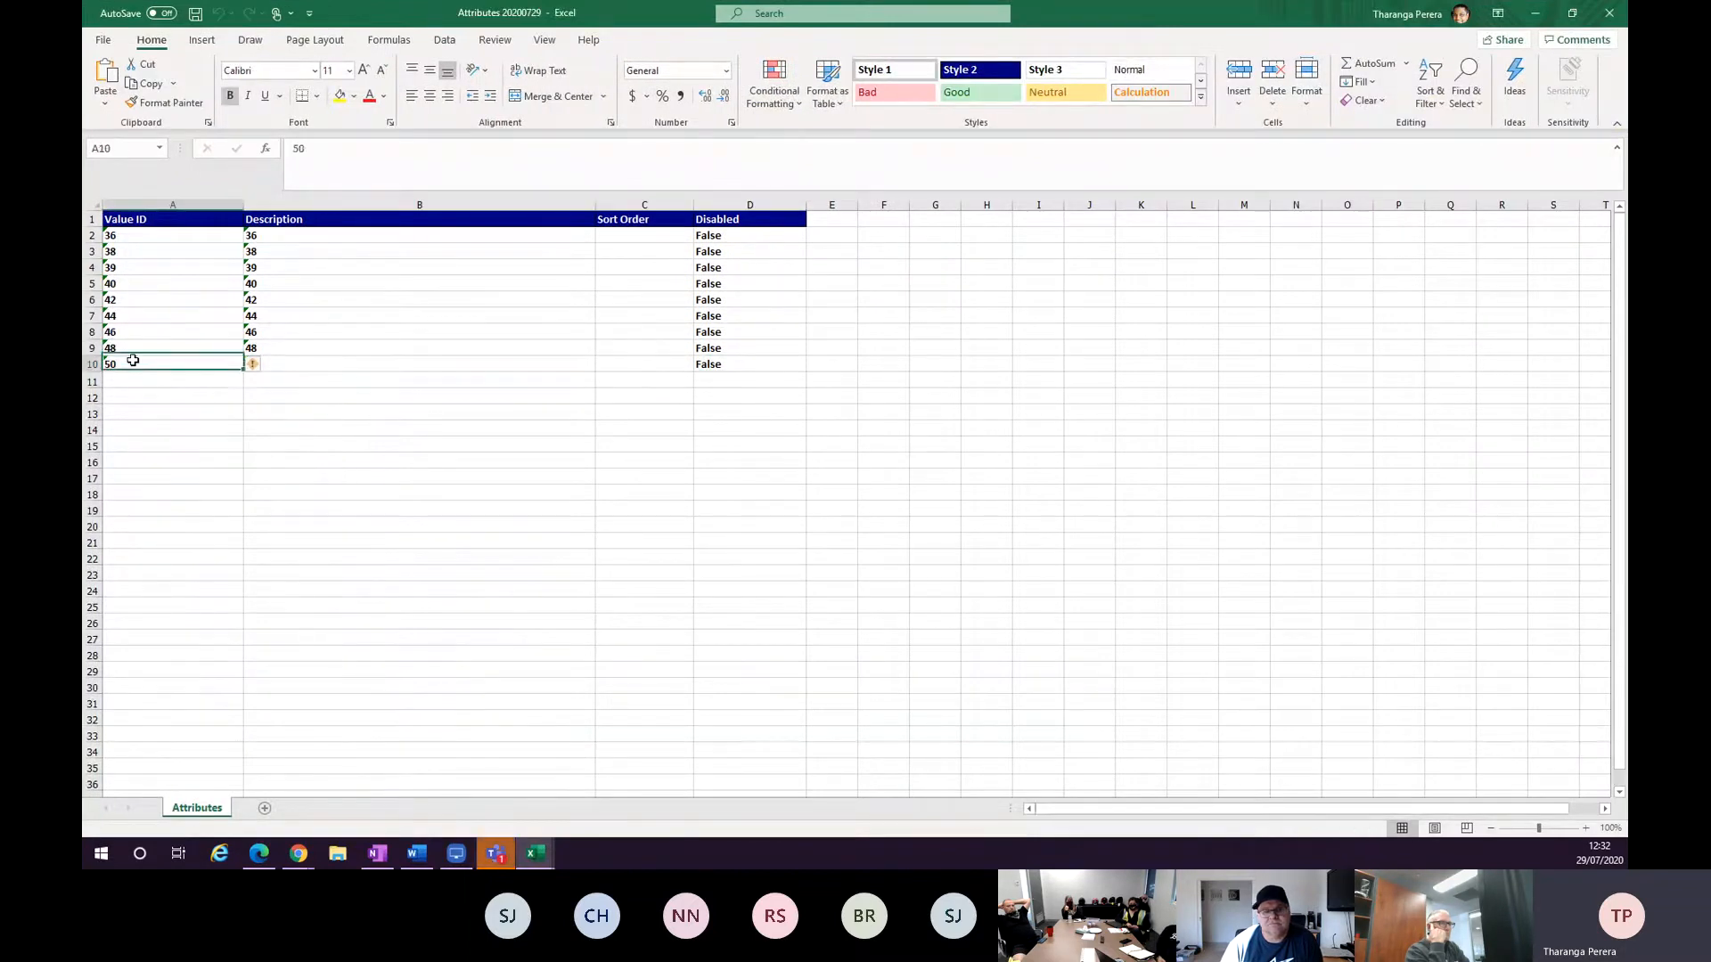
left_click_drag(749, 364, 133, 365)
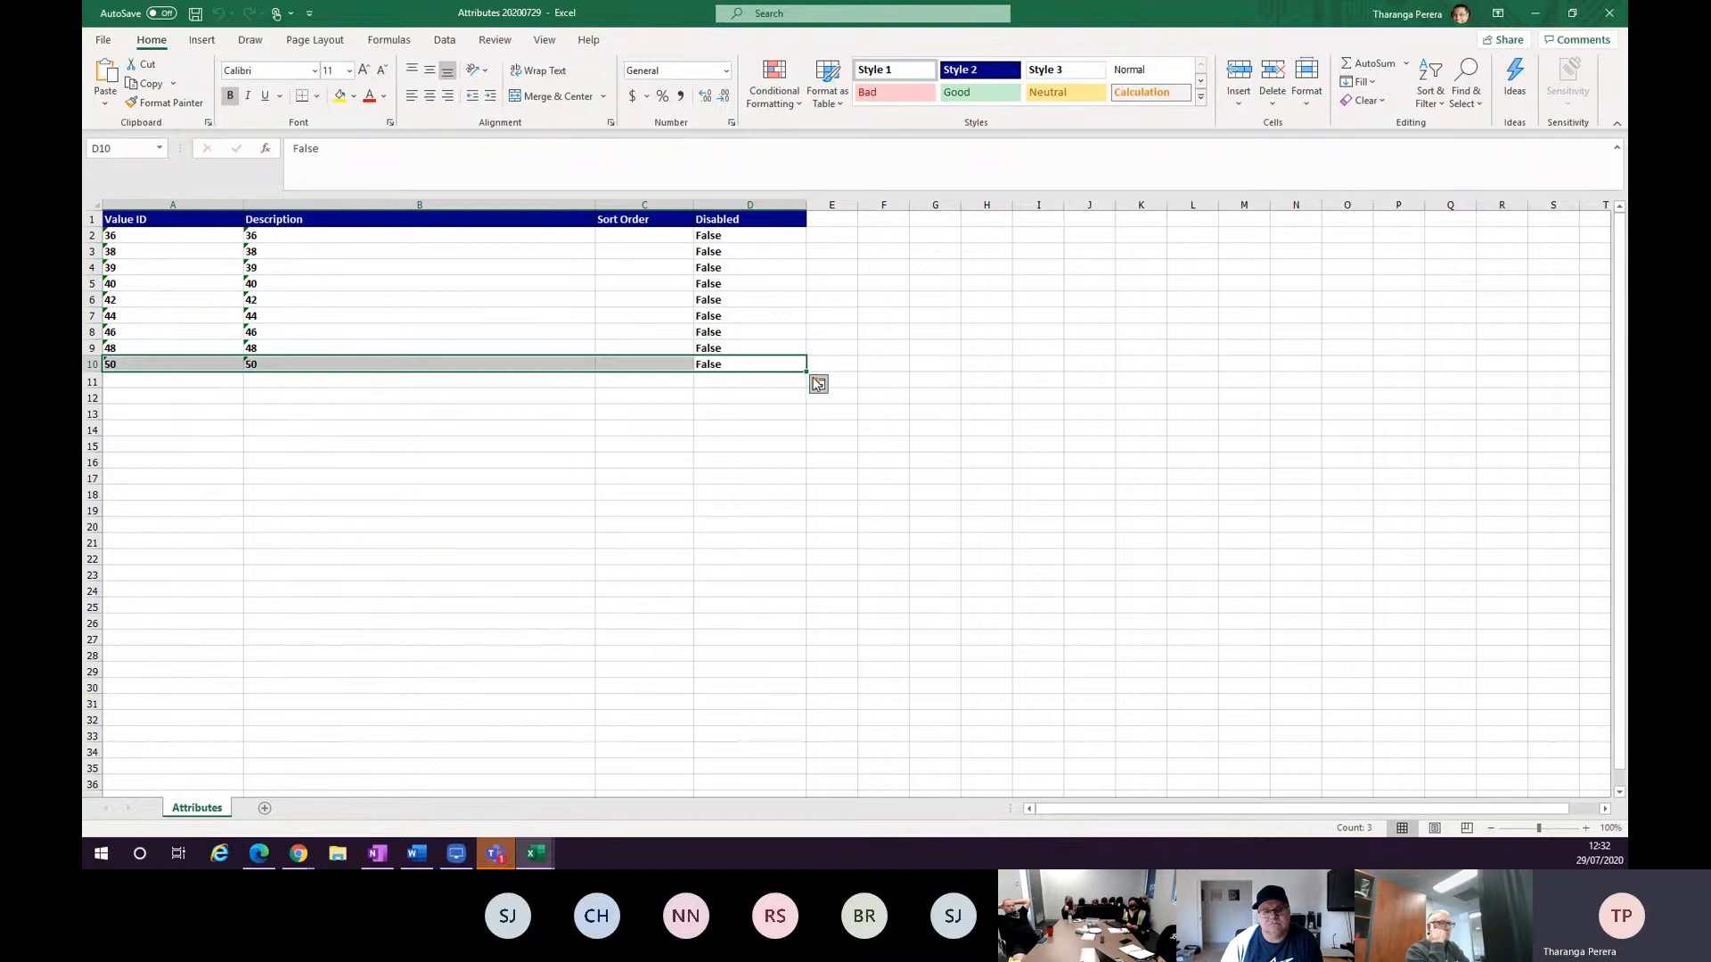
left_click_drag(805, 367, 810, 508)
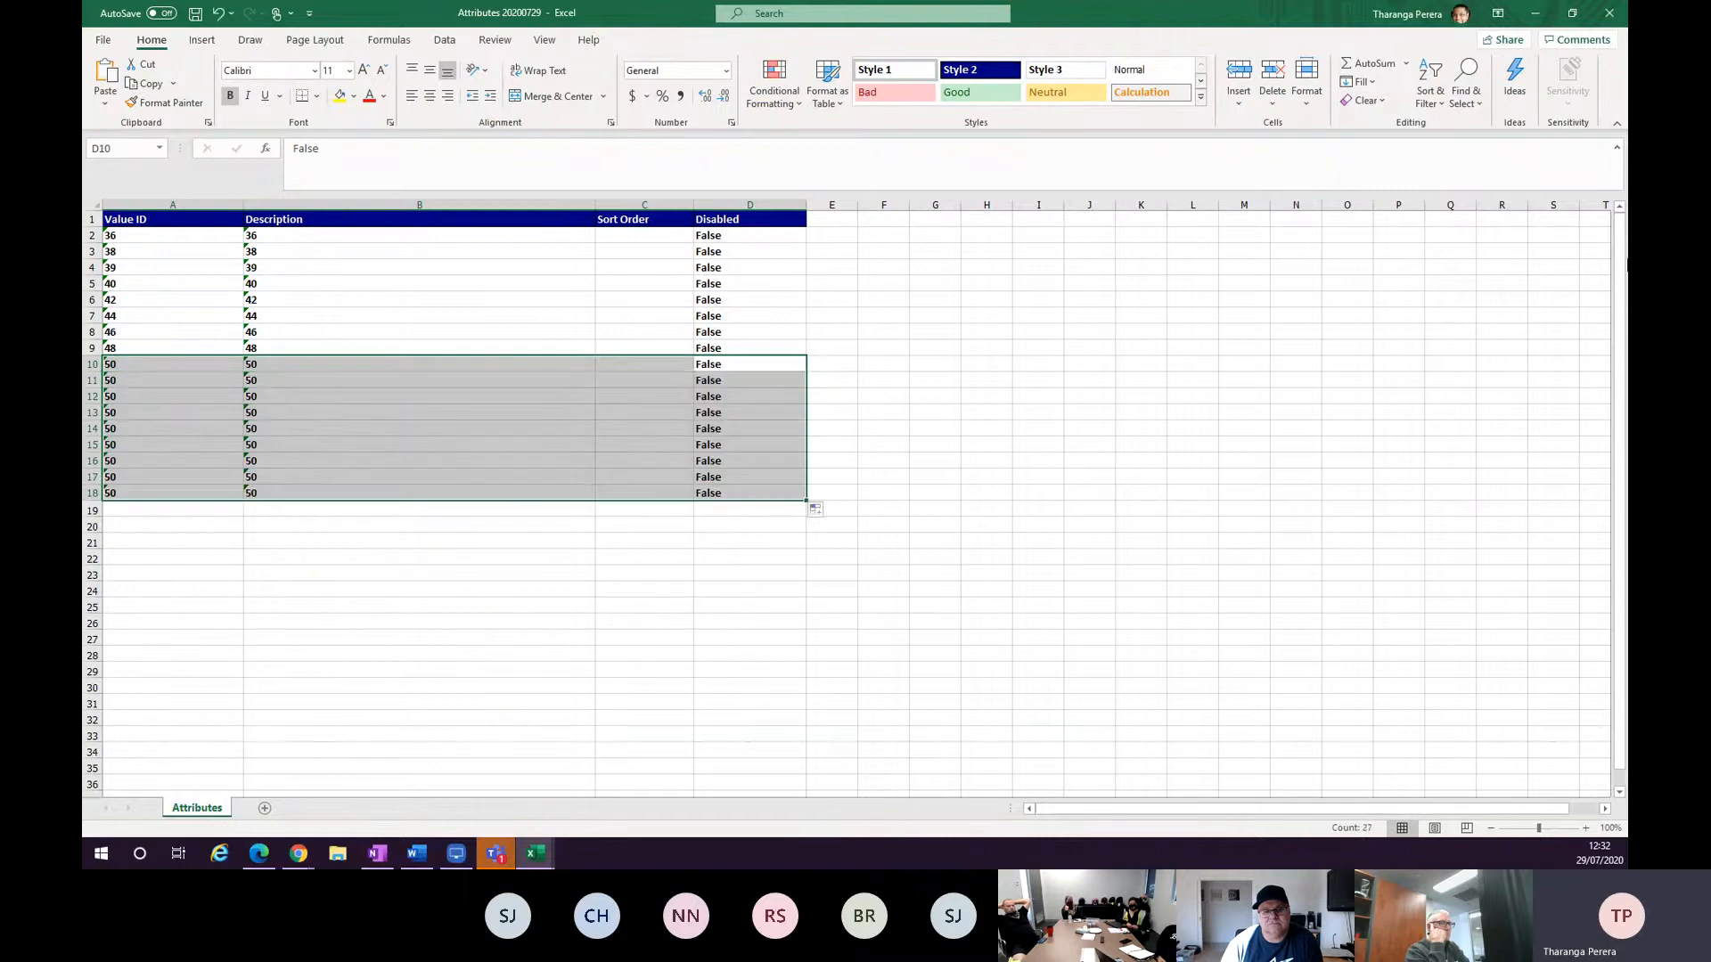
left_click(1535, 14)
left_click(1394, 54)
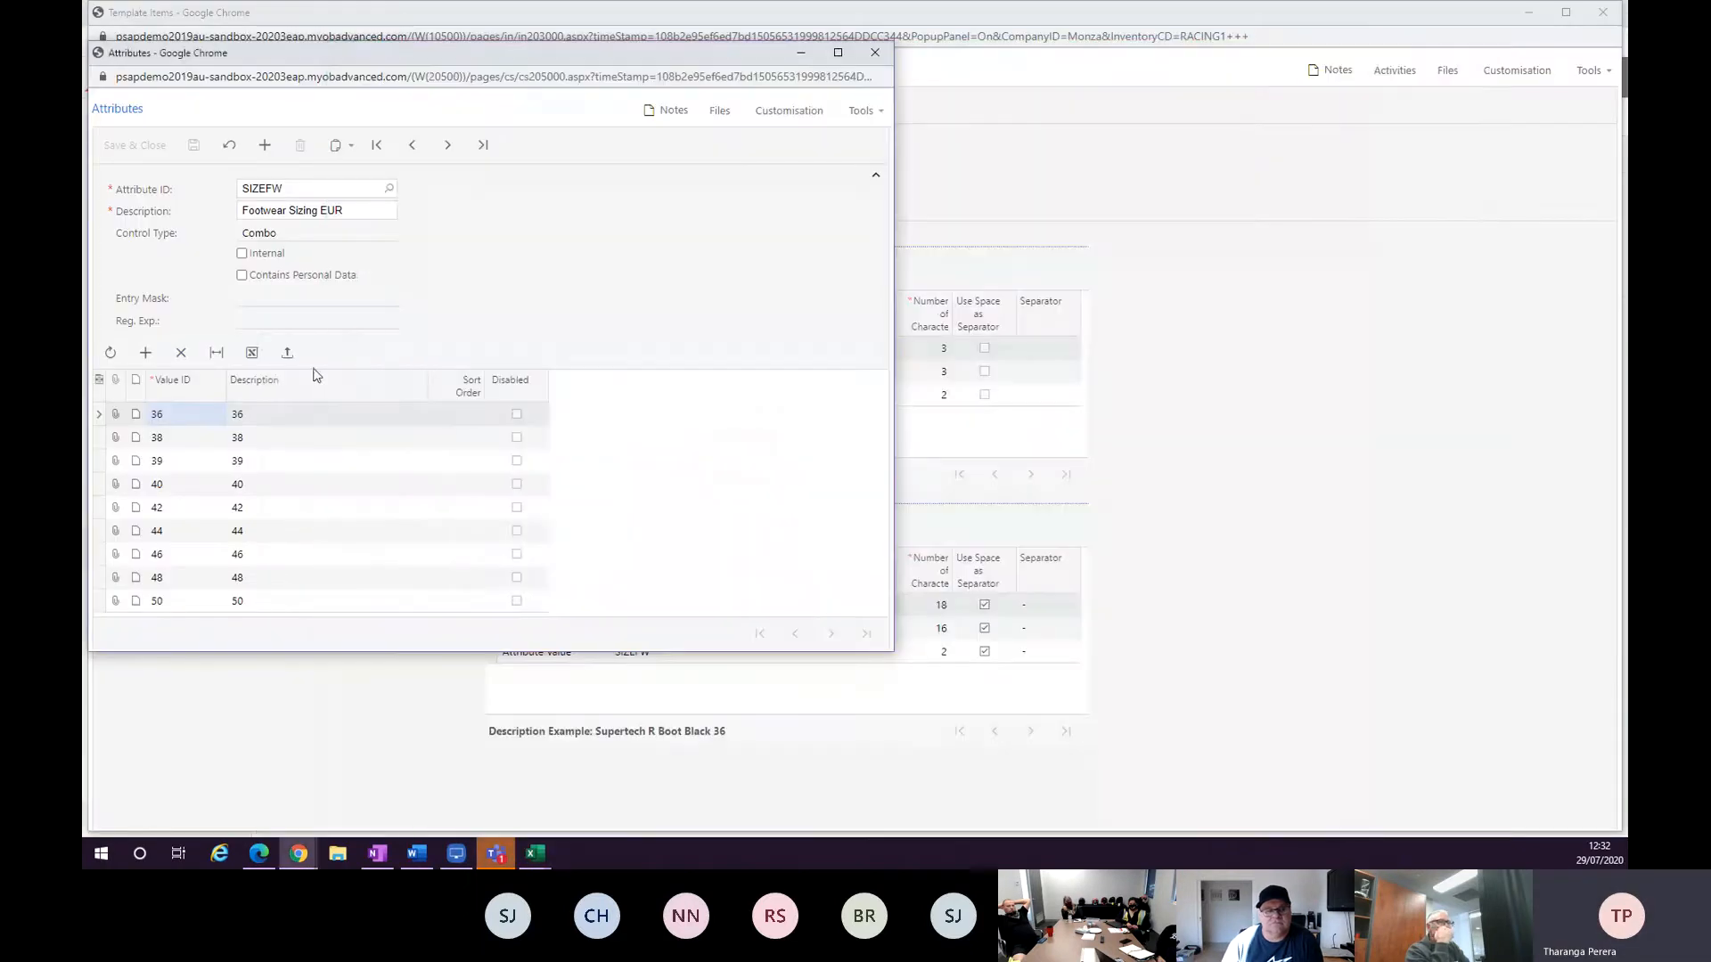
Add size values 52 and 54 with matching descriptions to the SIZEFW attribute and save it.
left_click(289, 357)
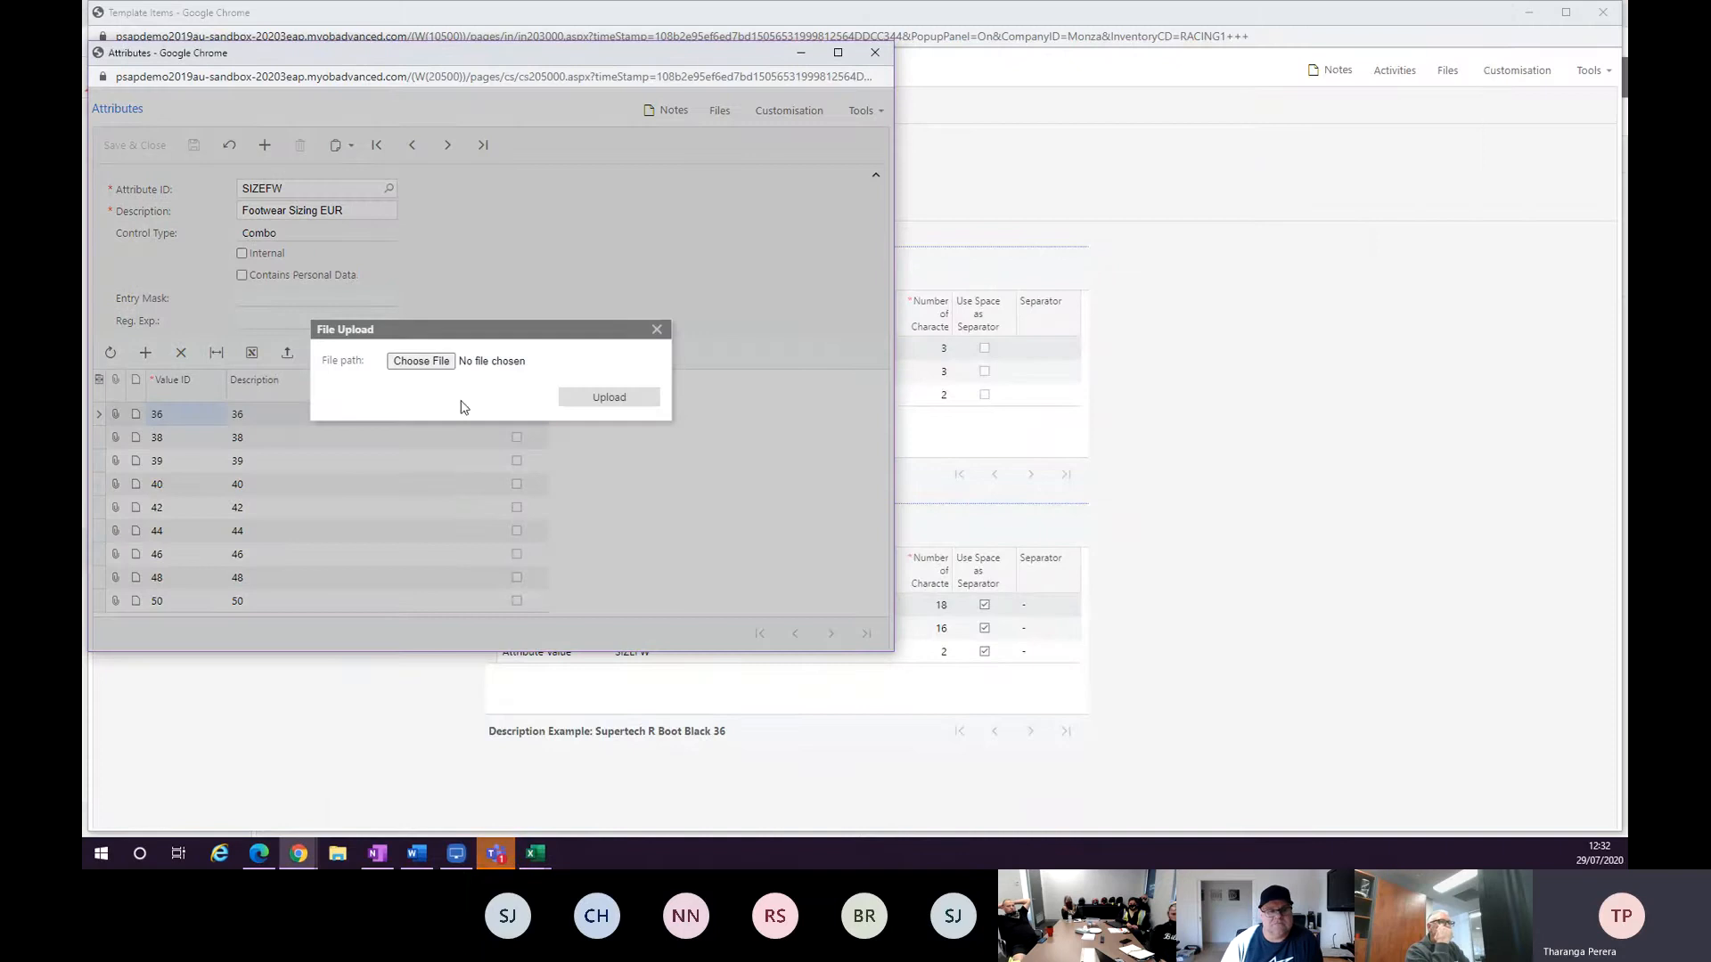
left_click(656, 330)
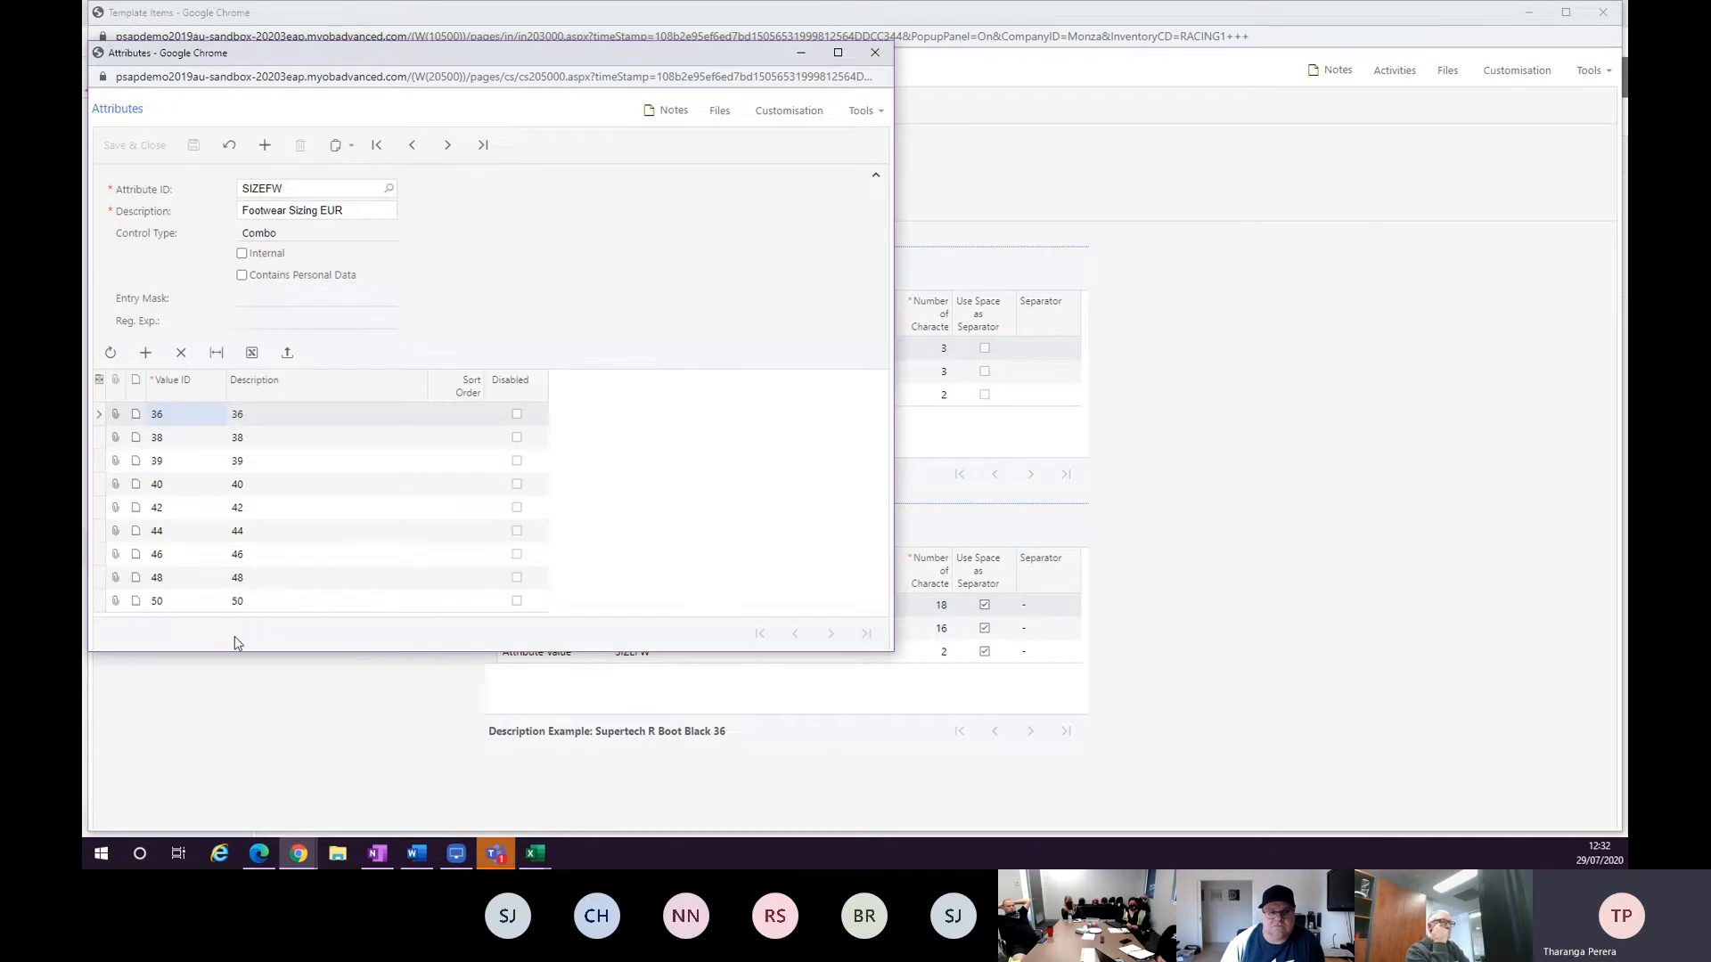
left_click(146, 353)
type("52")
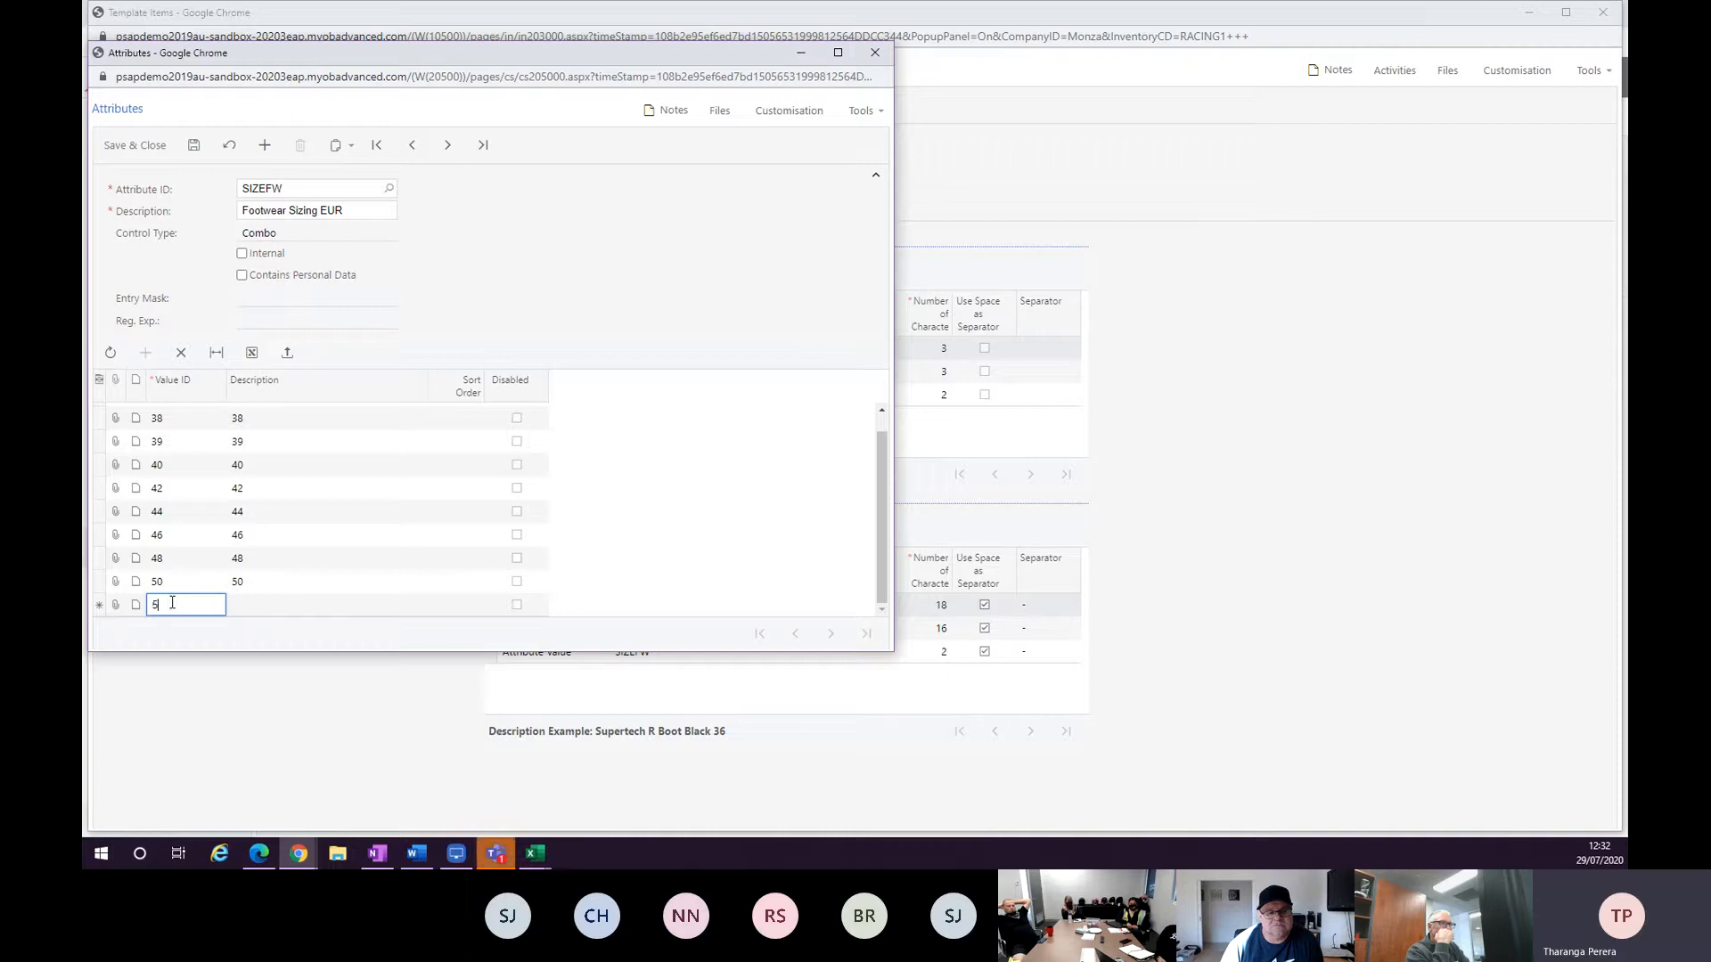
key("Tab")
type("52")
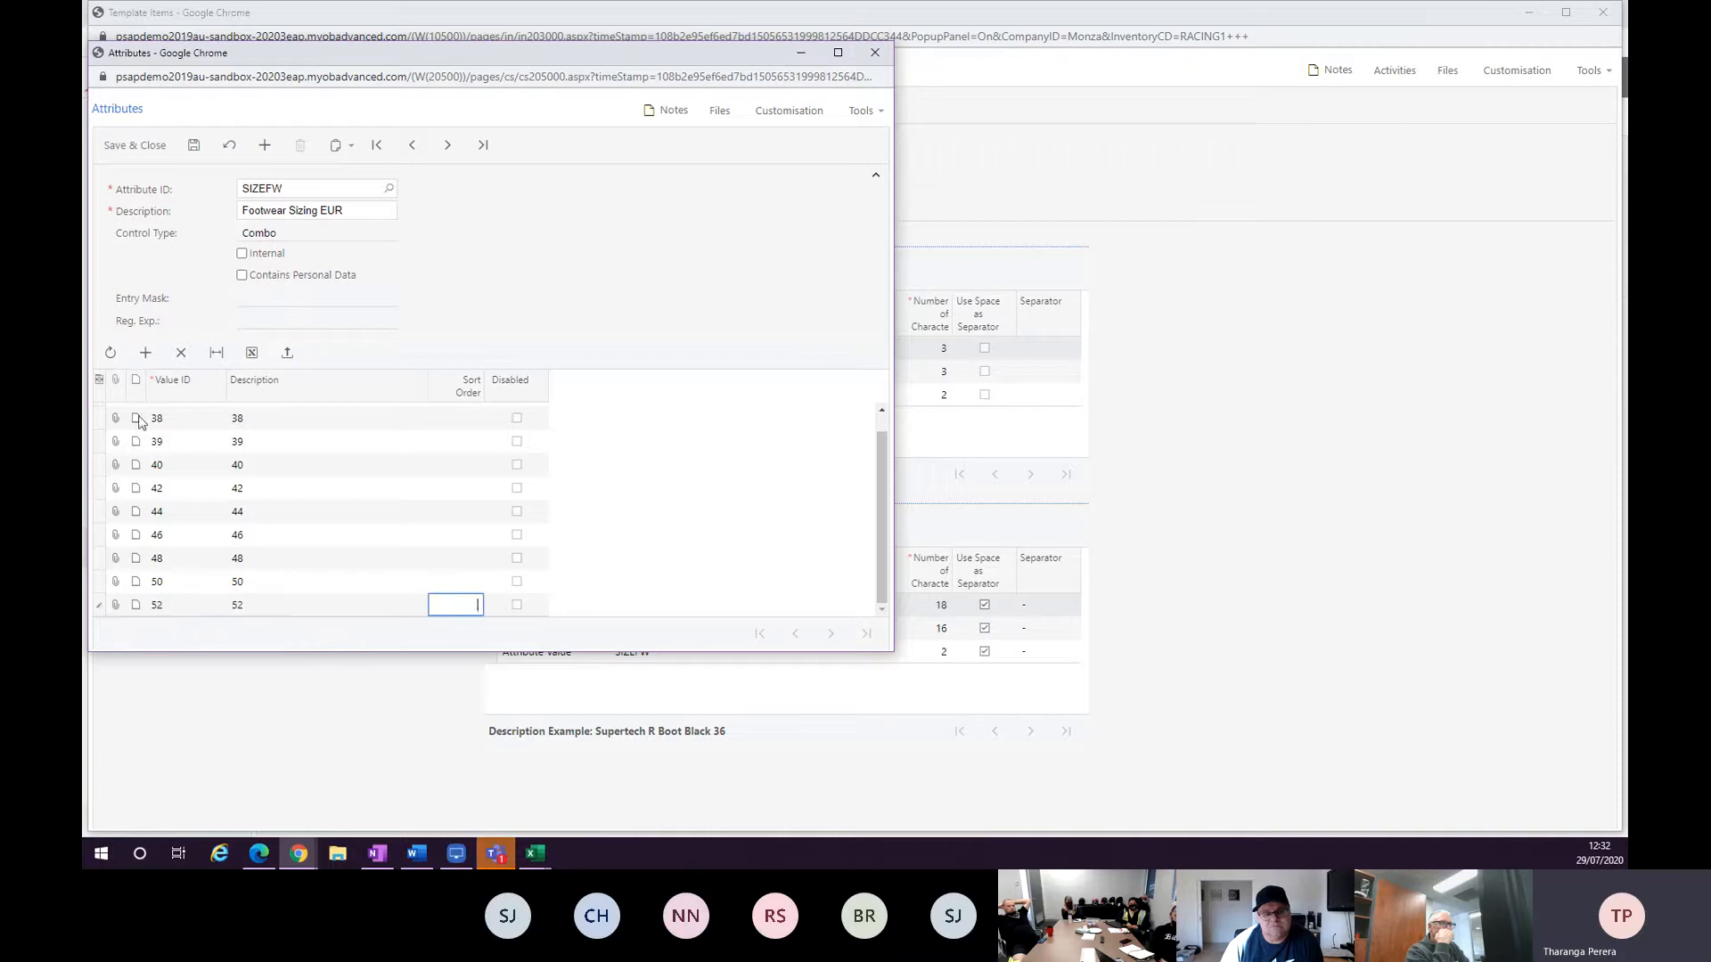
left_click(145, 353)
type("54")
key("Tab")
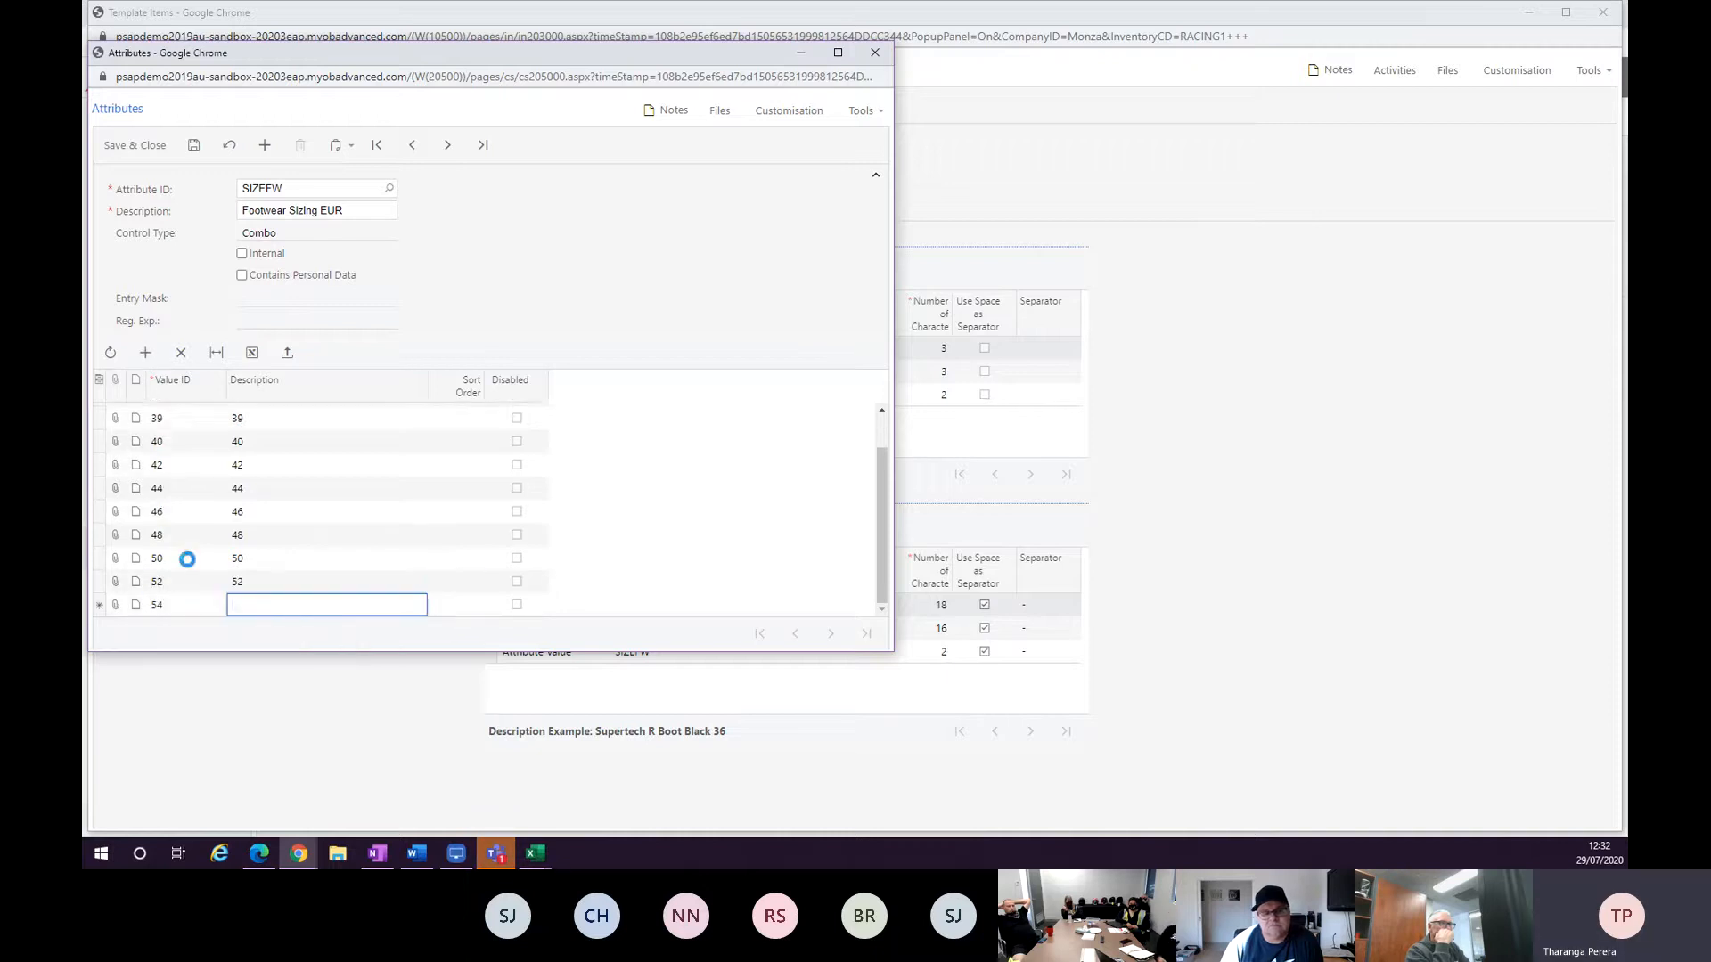
type("54")
key("Tab")
left_click(193, 145)
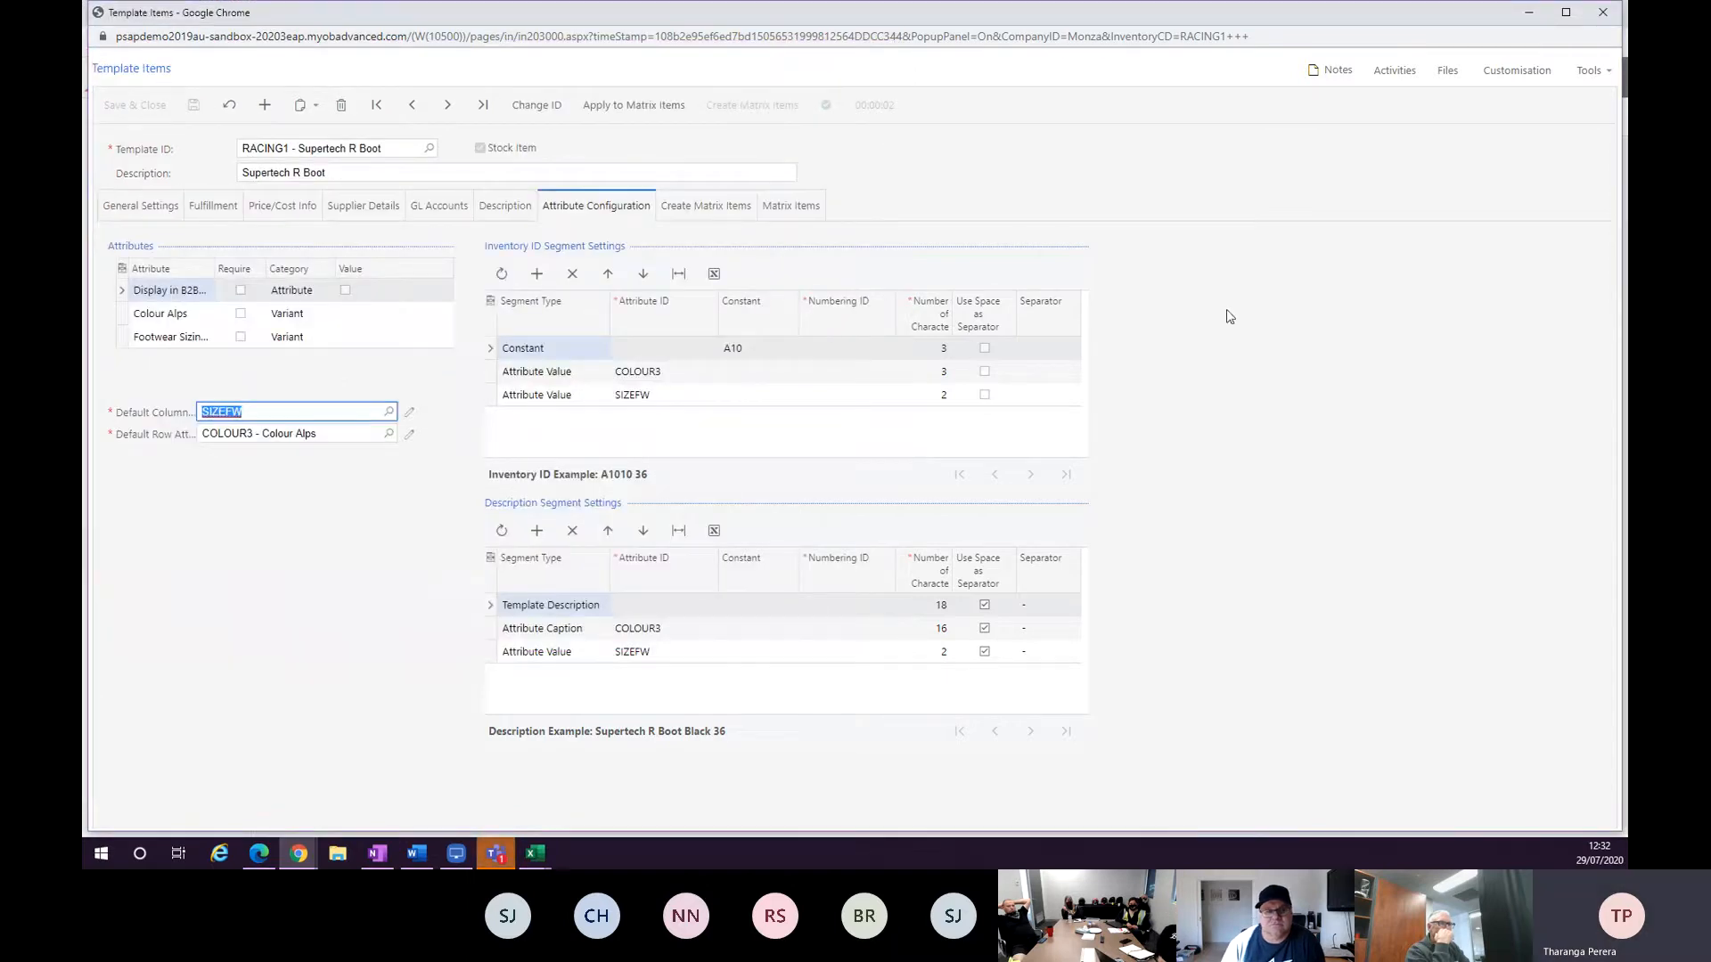
Reload the RACING1 template and review the Create Matrix Items grid for the new size columns.
left_click(718, 212)
left_click(601, 209)
left_click(695, 207)
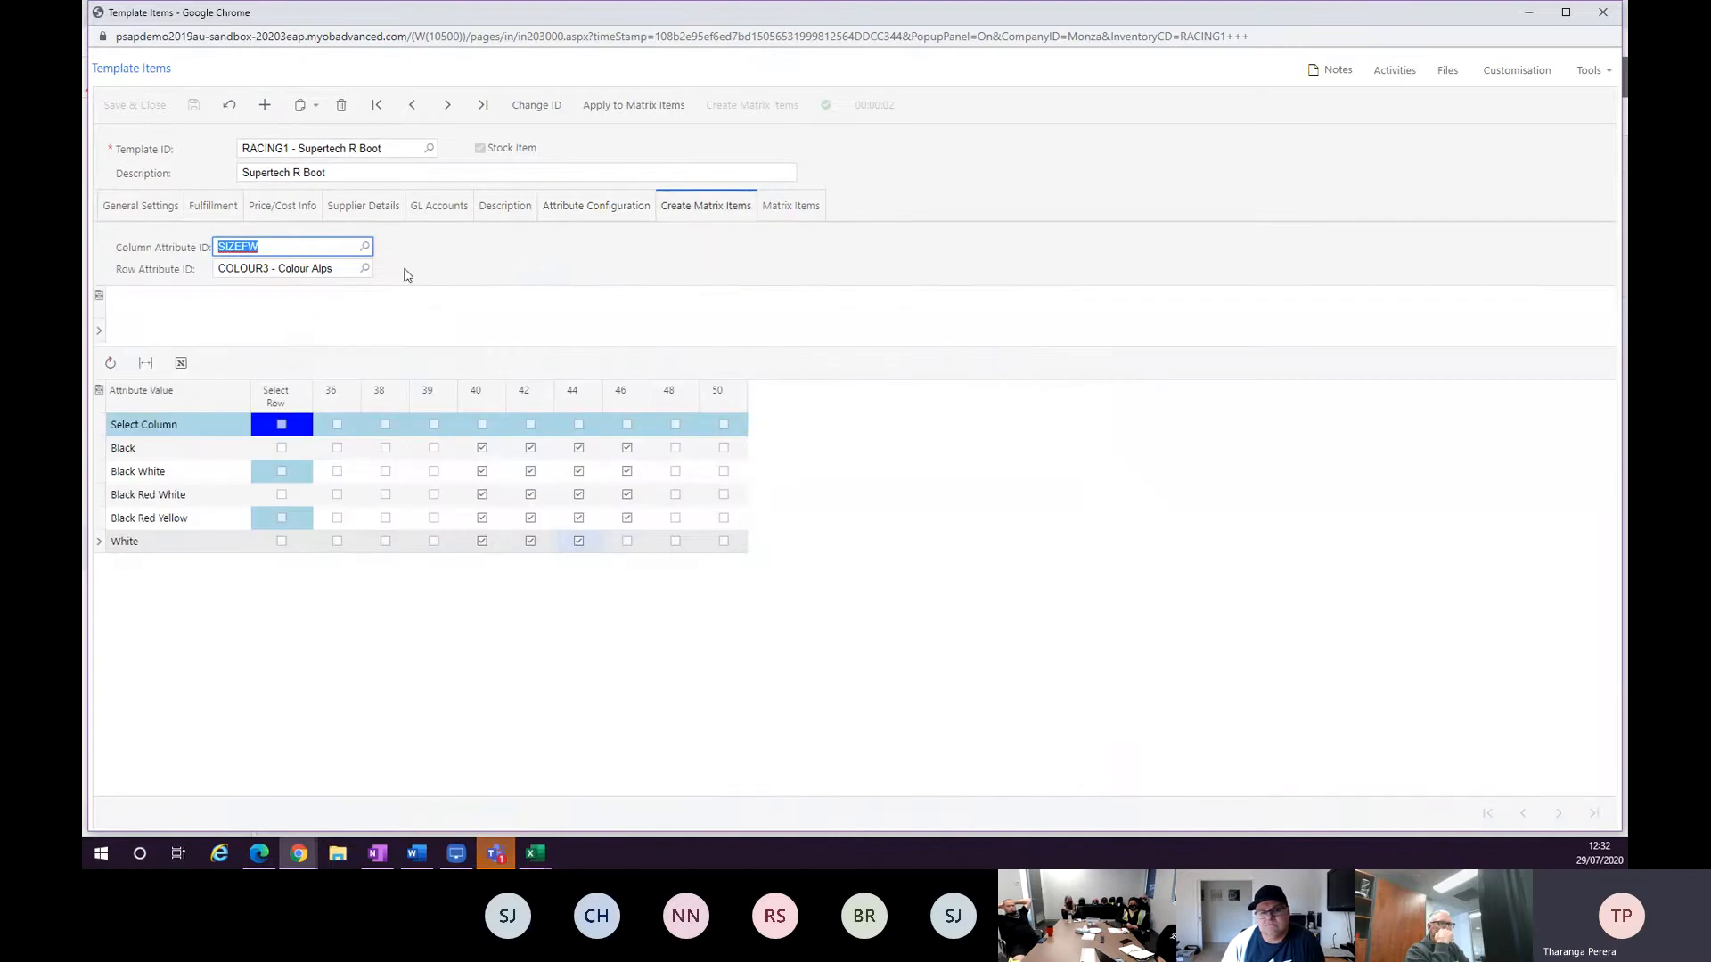
left_click(110, 363)
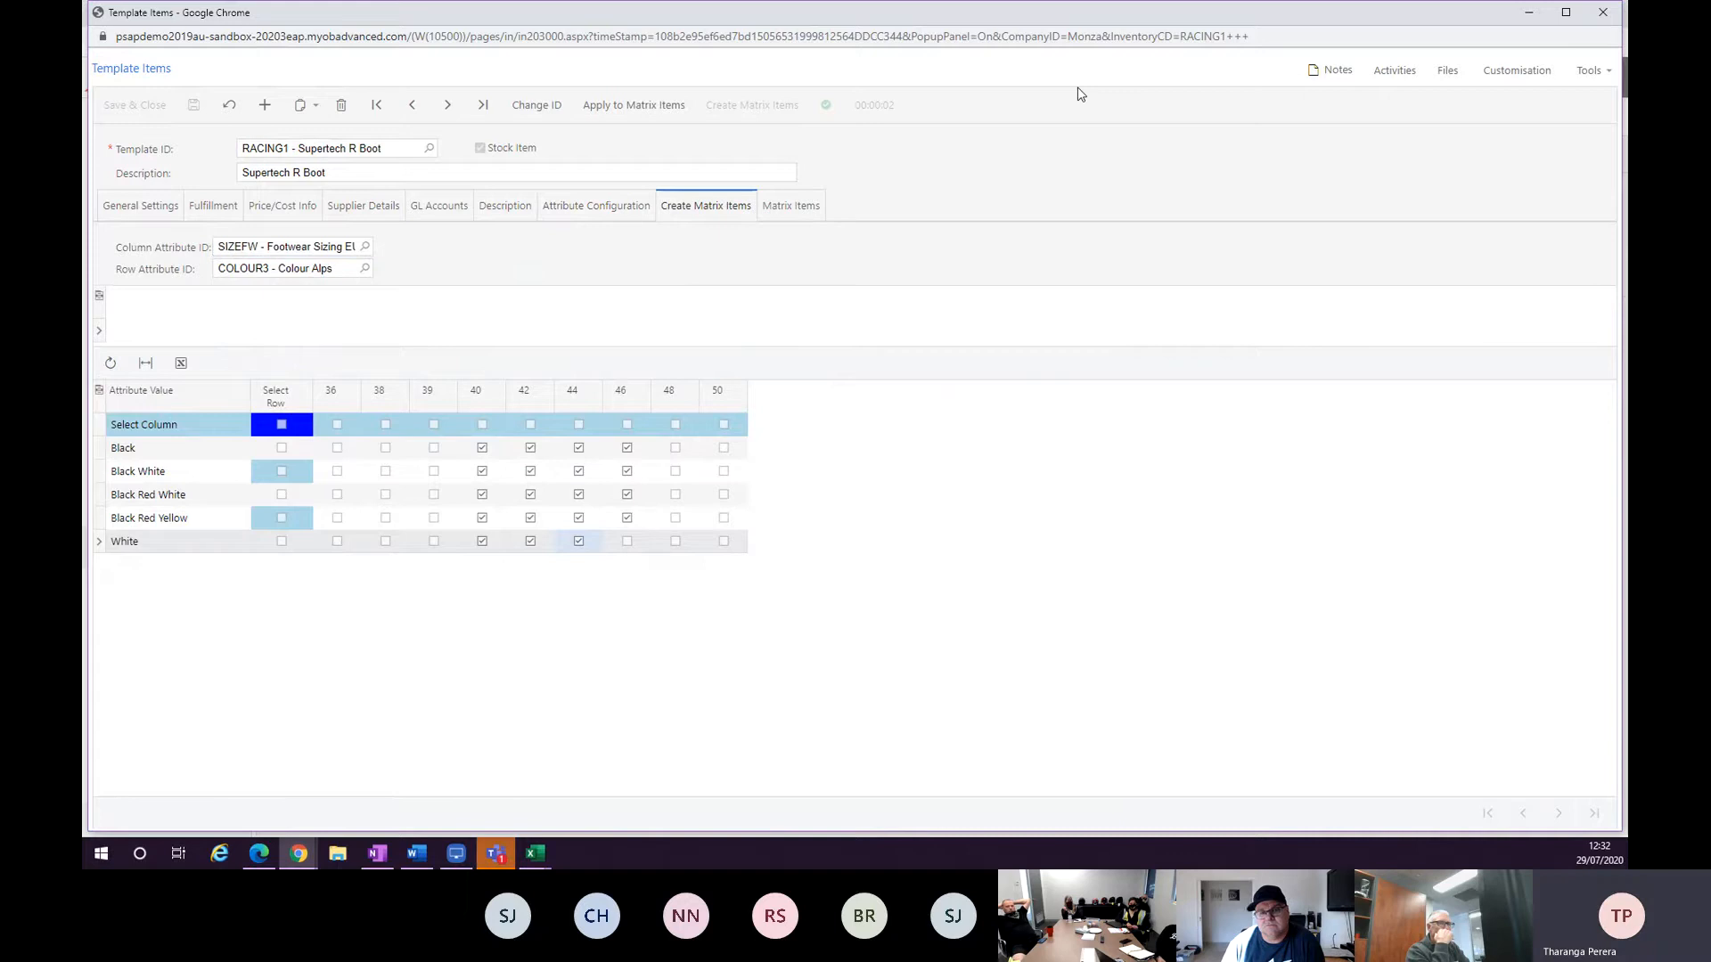
left_click(1347, 34)
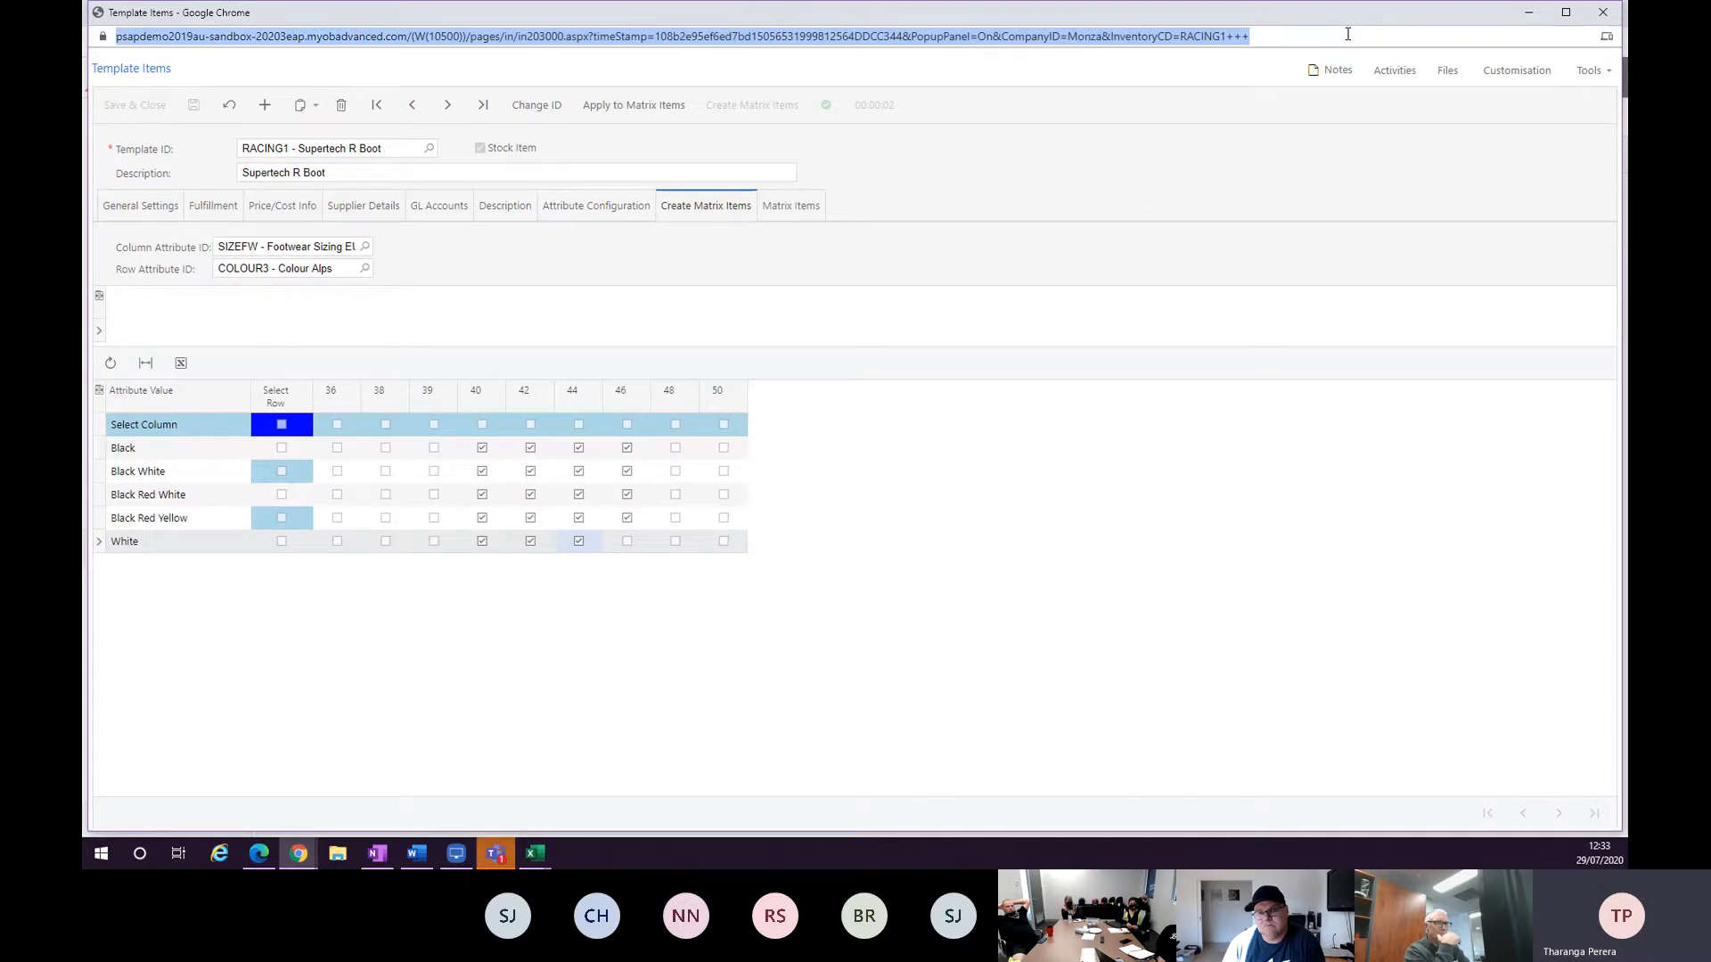
key("Return")
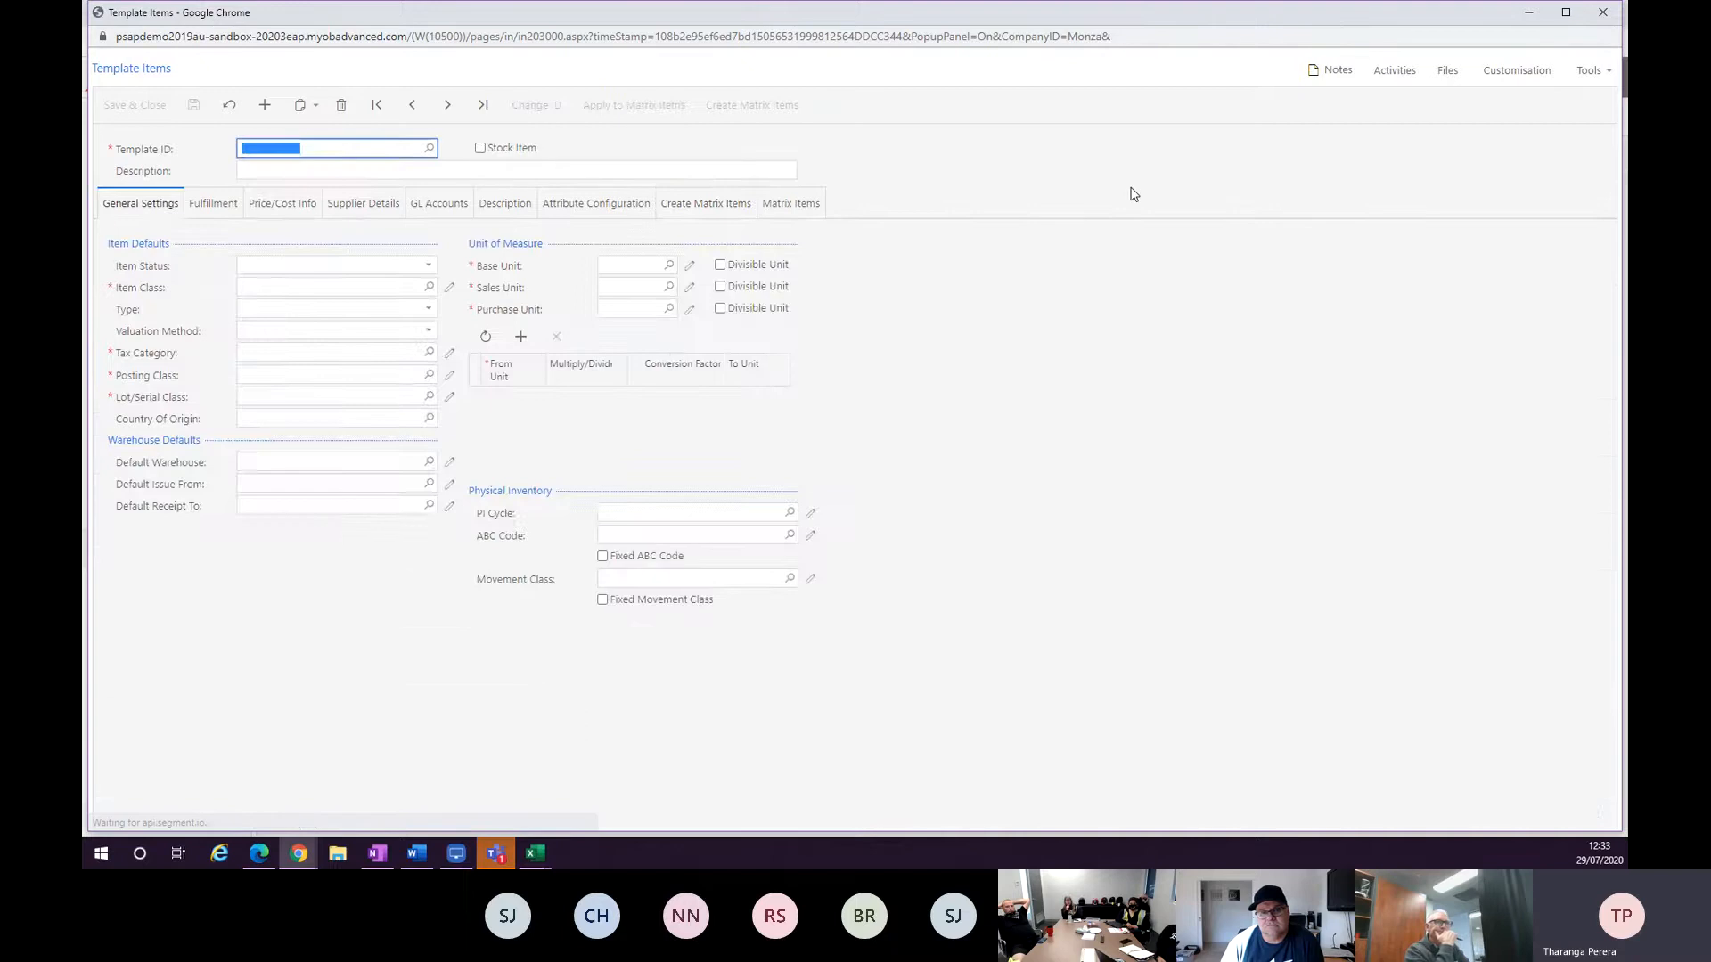
left_click(615, 207)
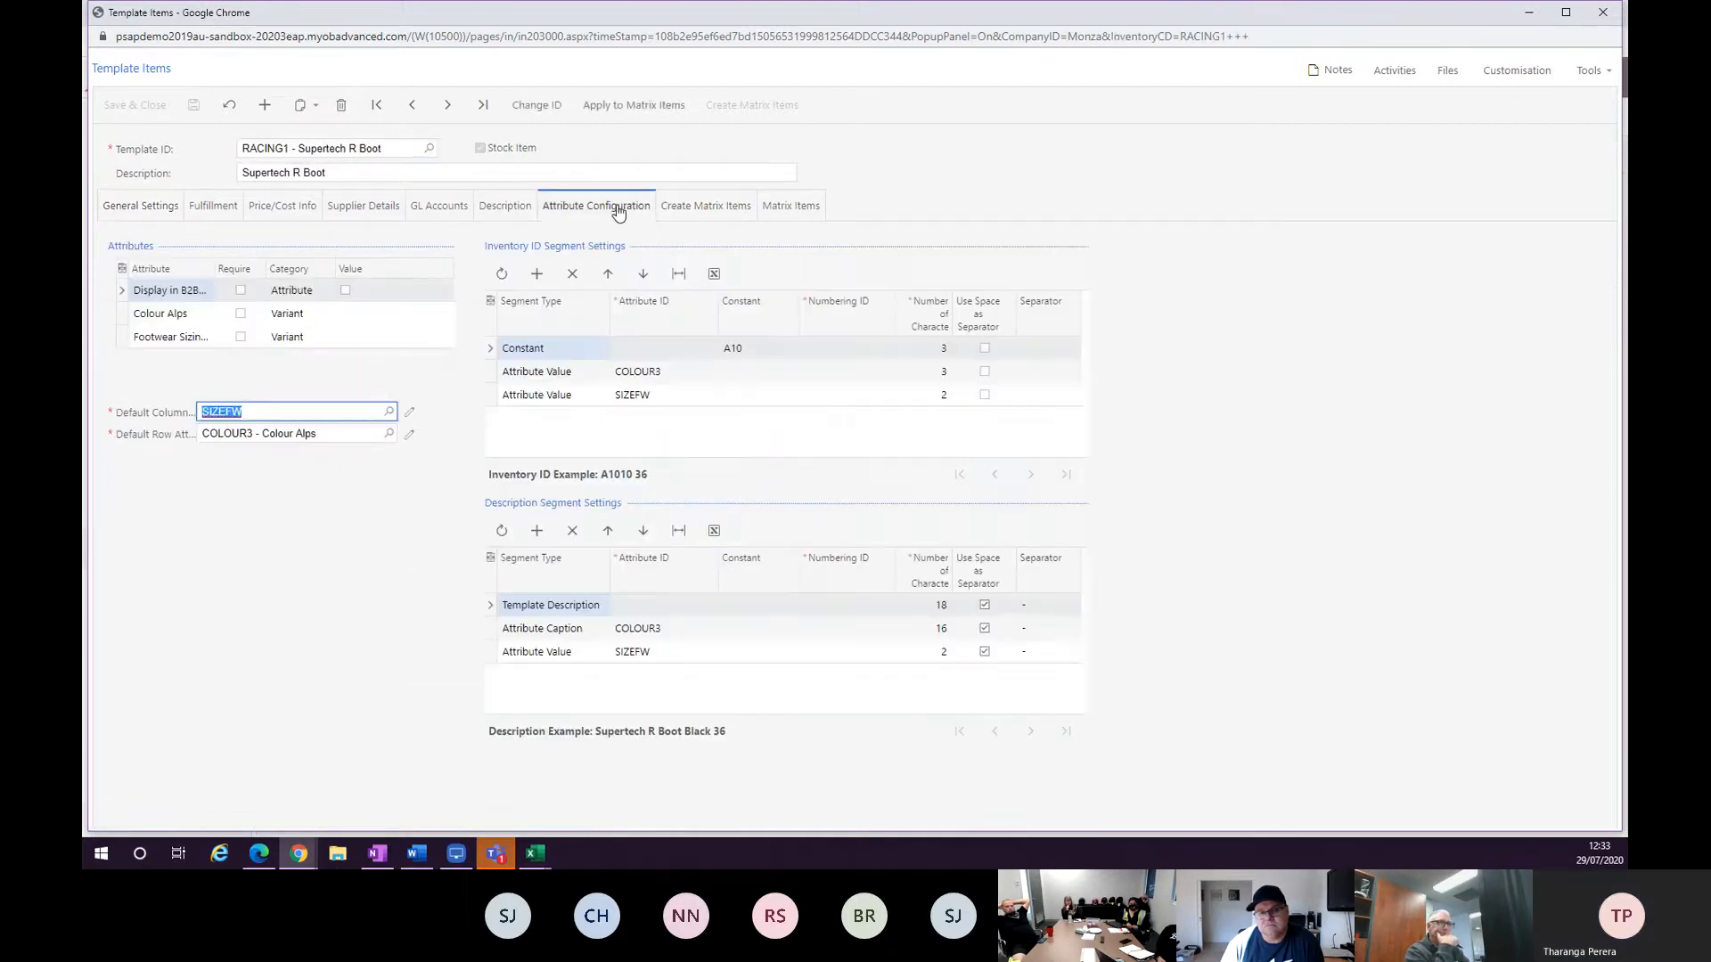
left_click(692, 206)
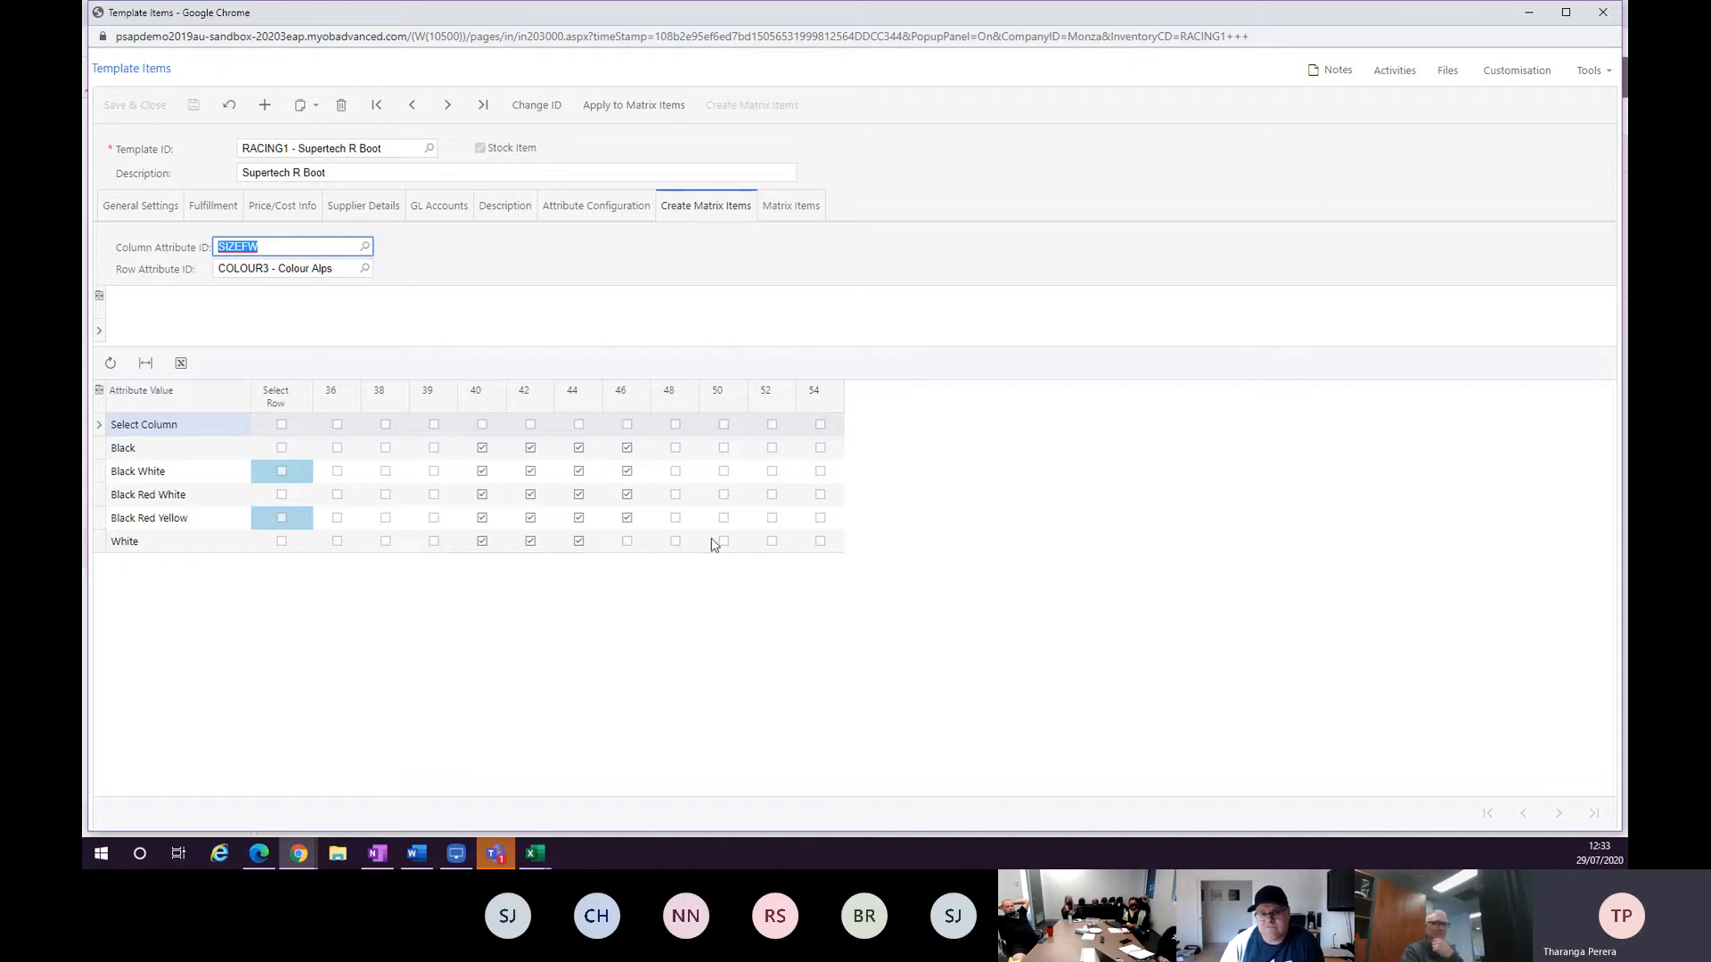
Try adding an 8-character Template Description segment to the description segments, then remove it.
left_click(621, 224)
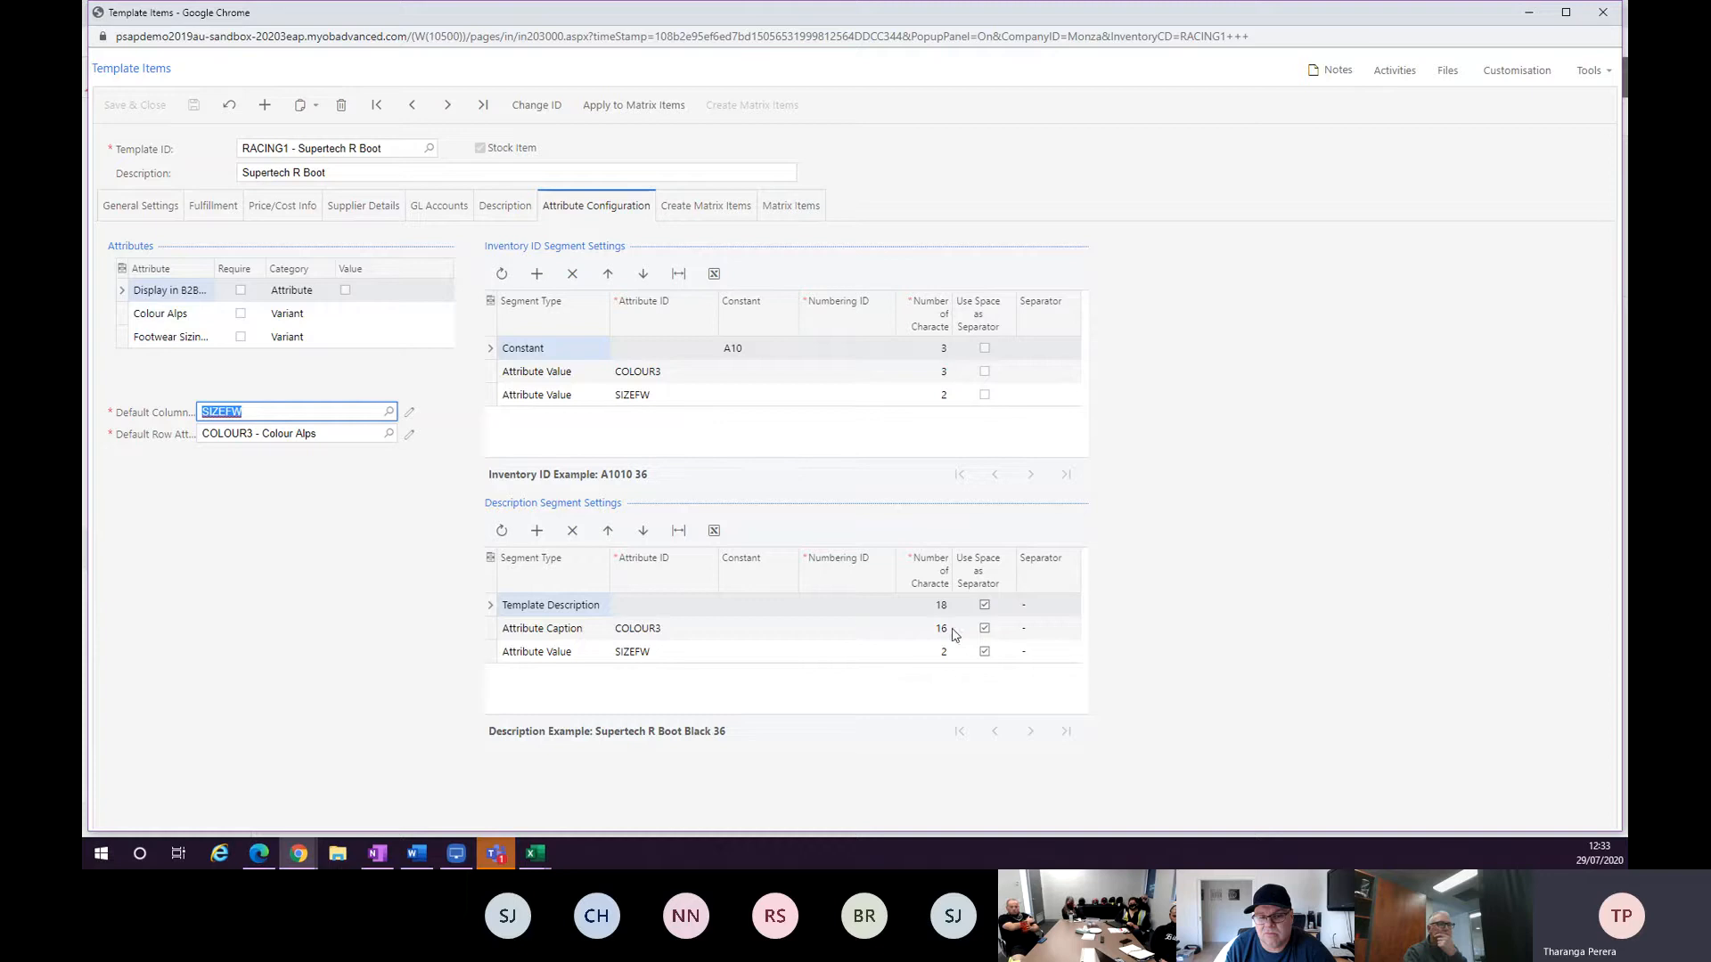
left_click(536, 530)
left_click(612, 675)
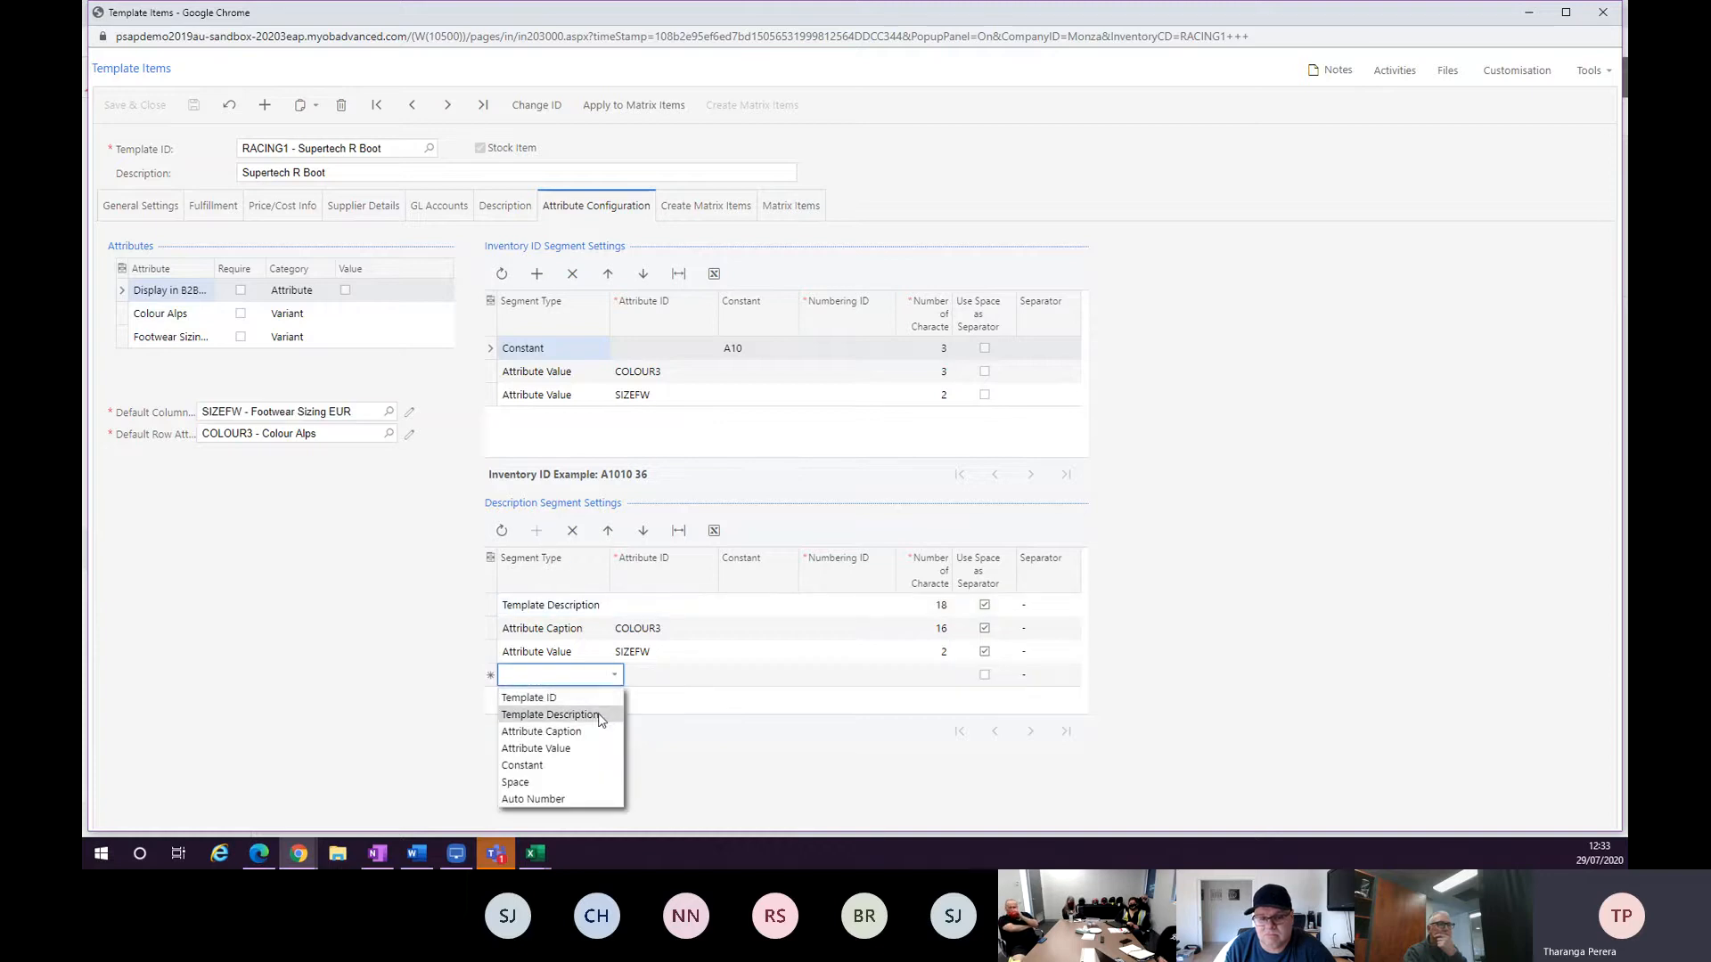
left_click(588, 713)
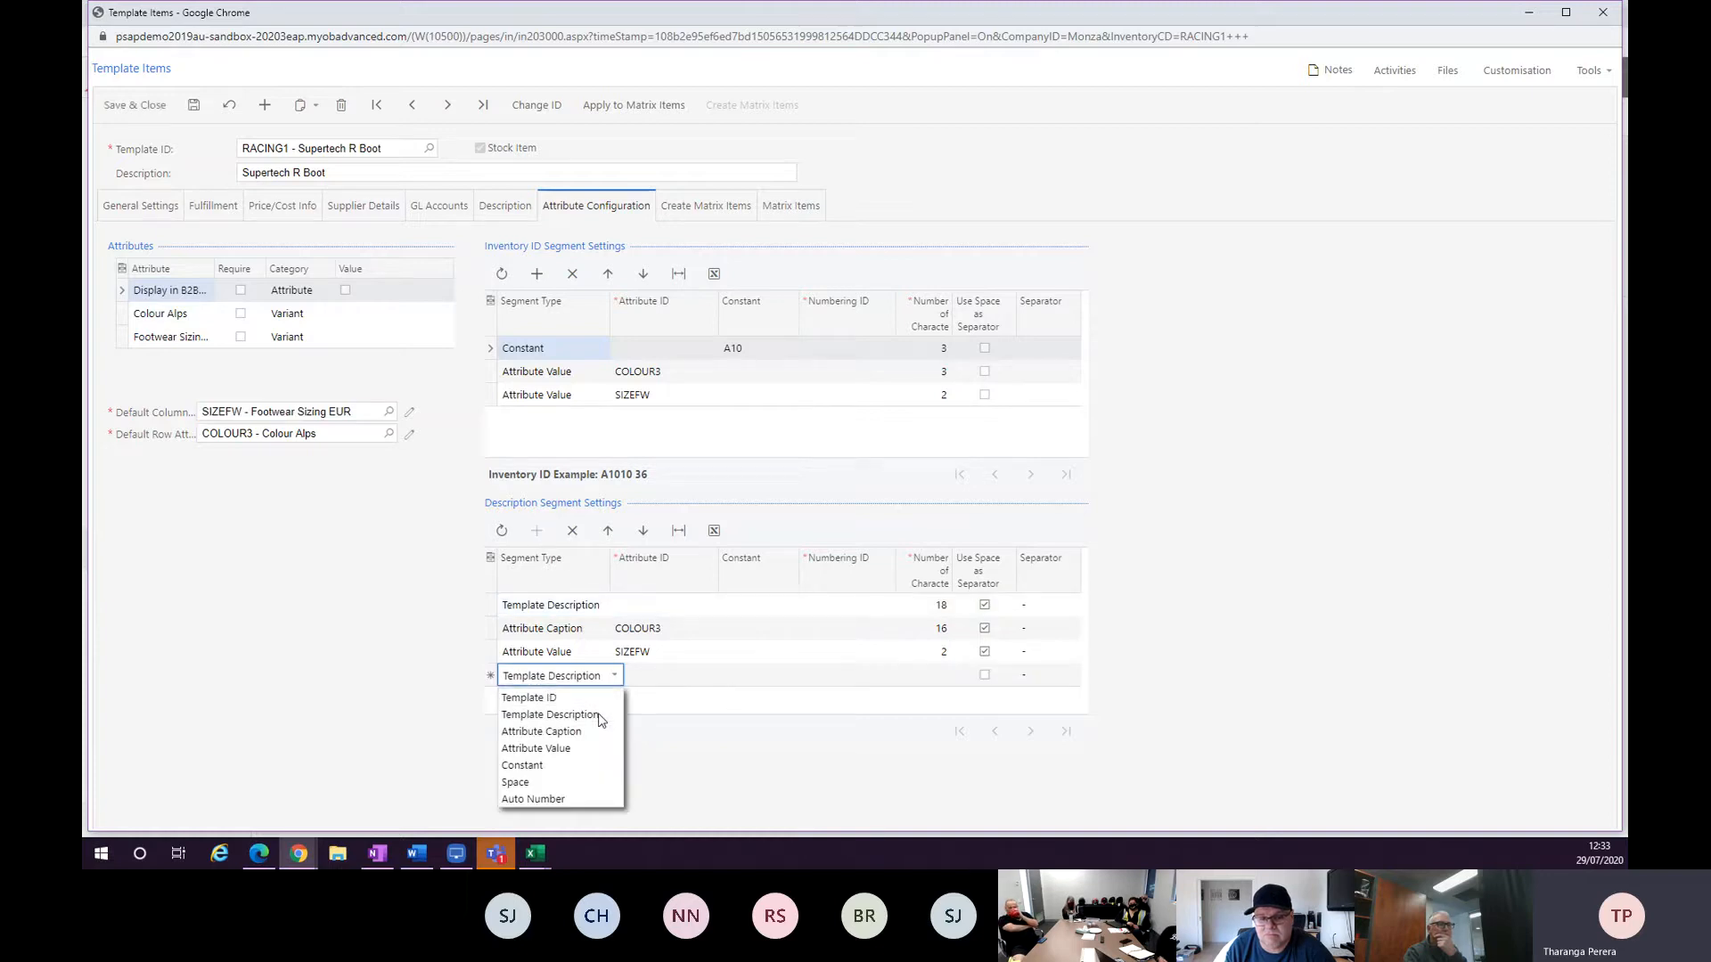
left_click(944, 680)
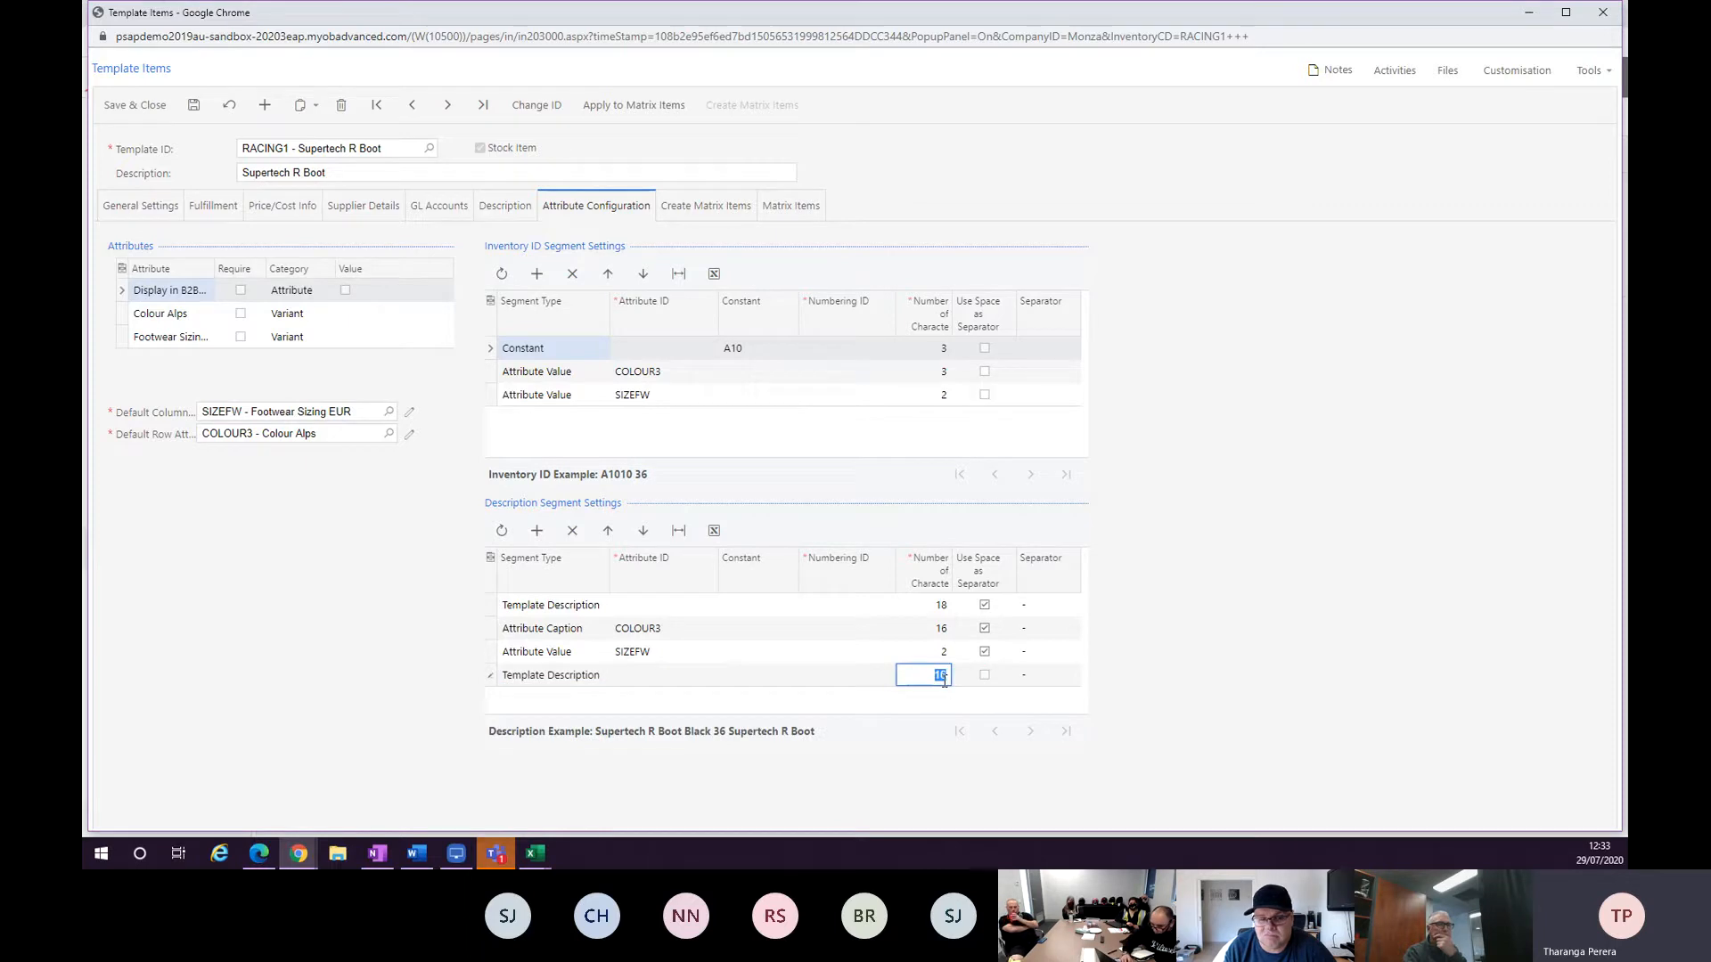
key("BackSpace")
key("Tab")
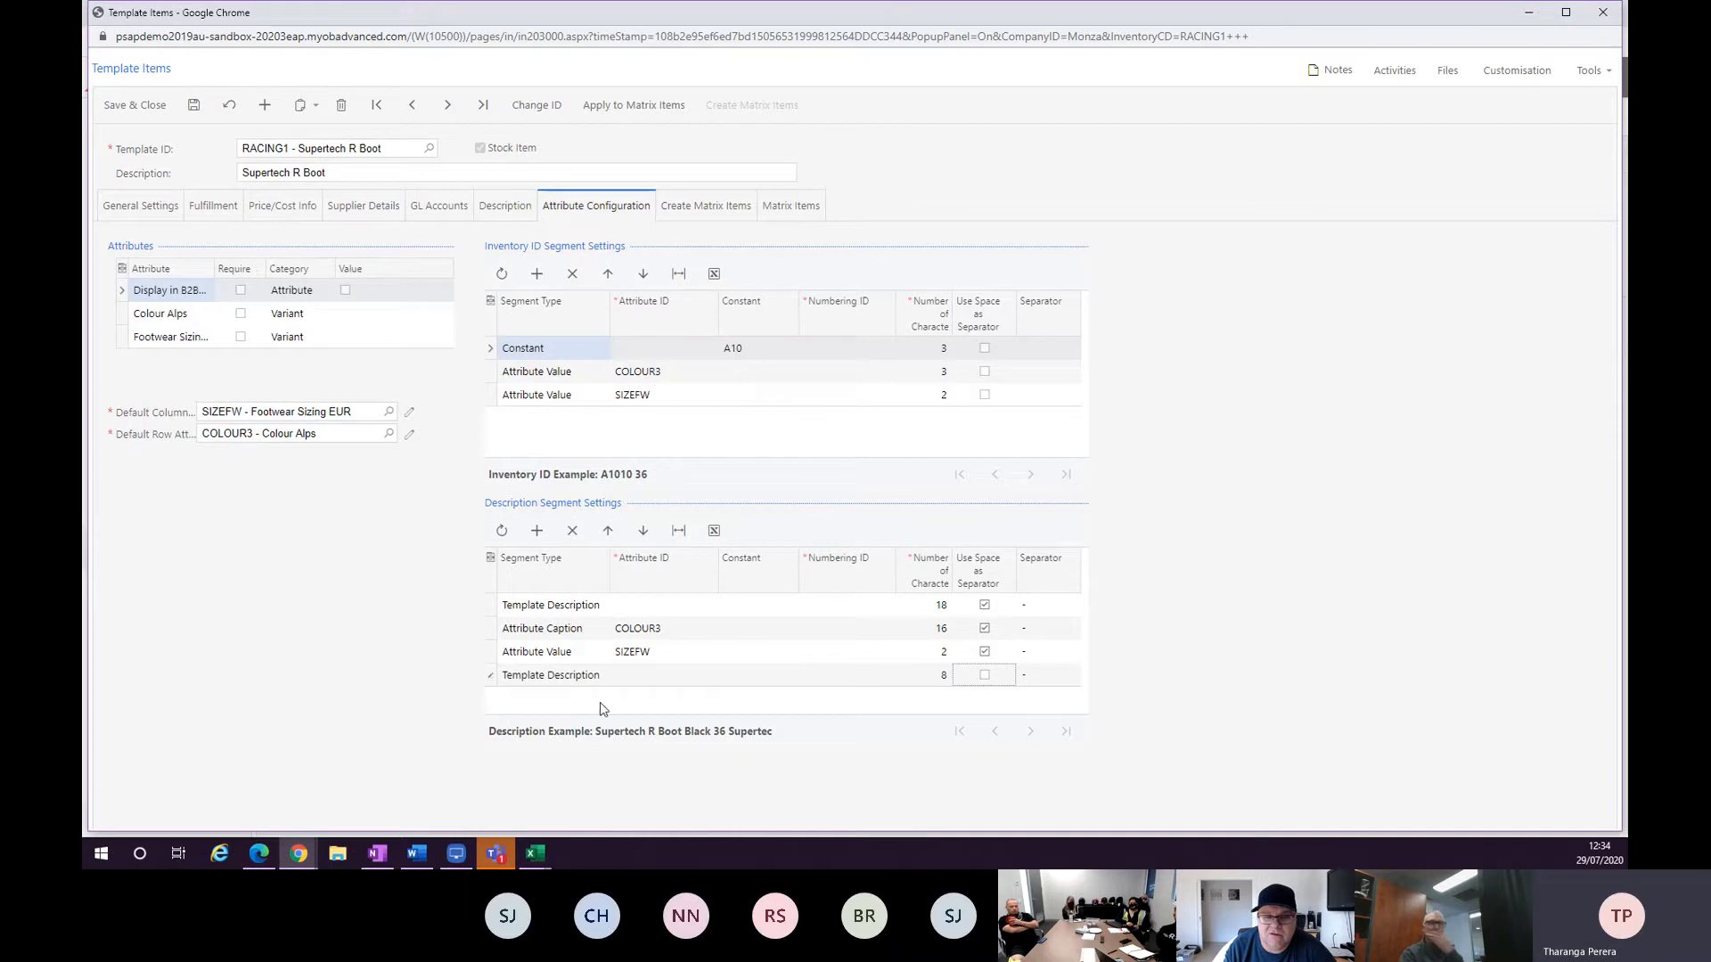
left_click(582, 530)
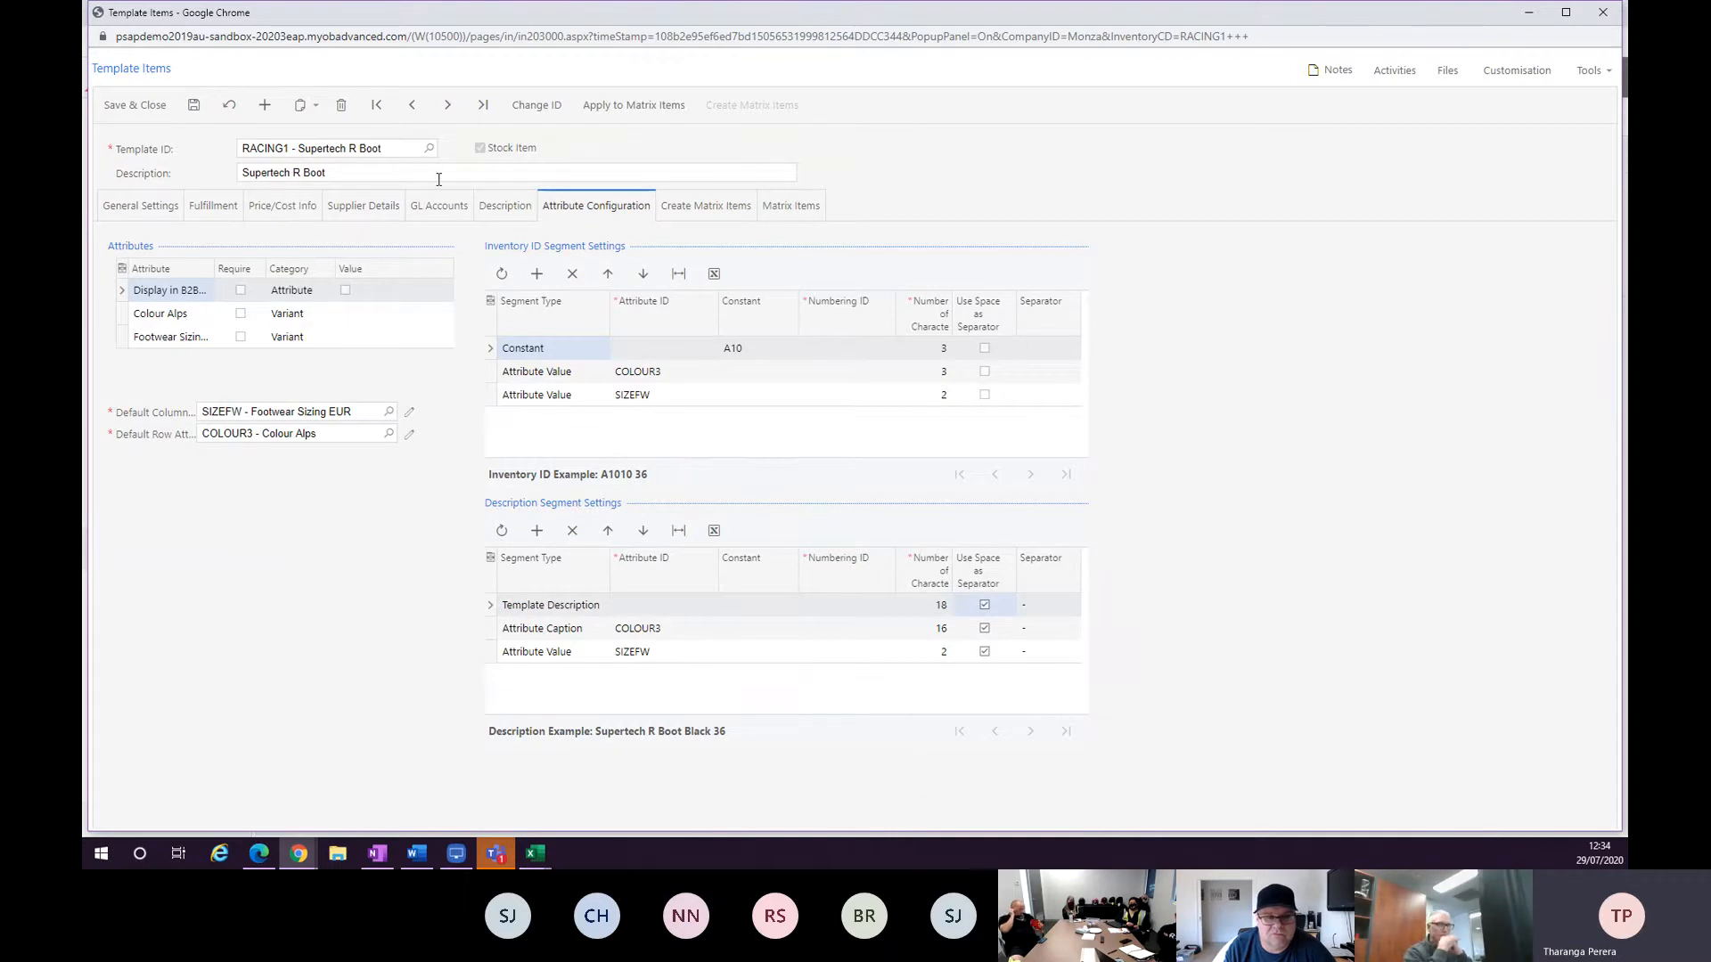
Review the template's Matrix Items list and Create Matrix Items grid.
left_click(772, 220)
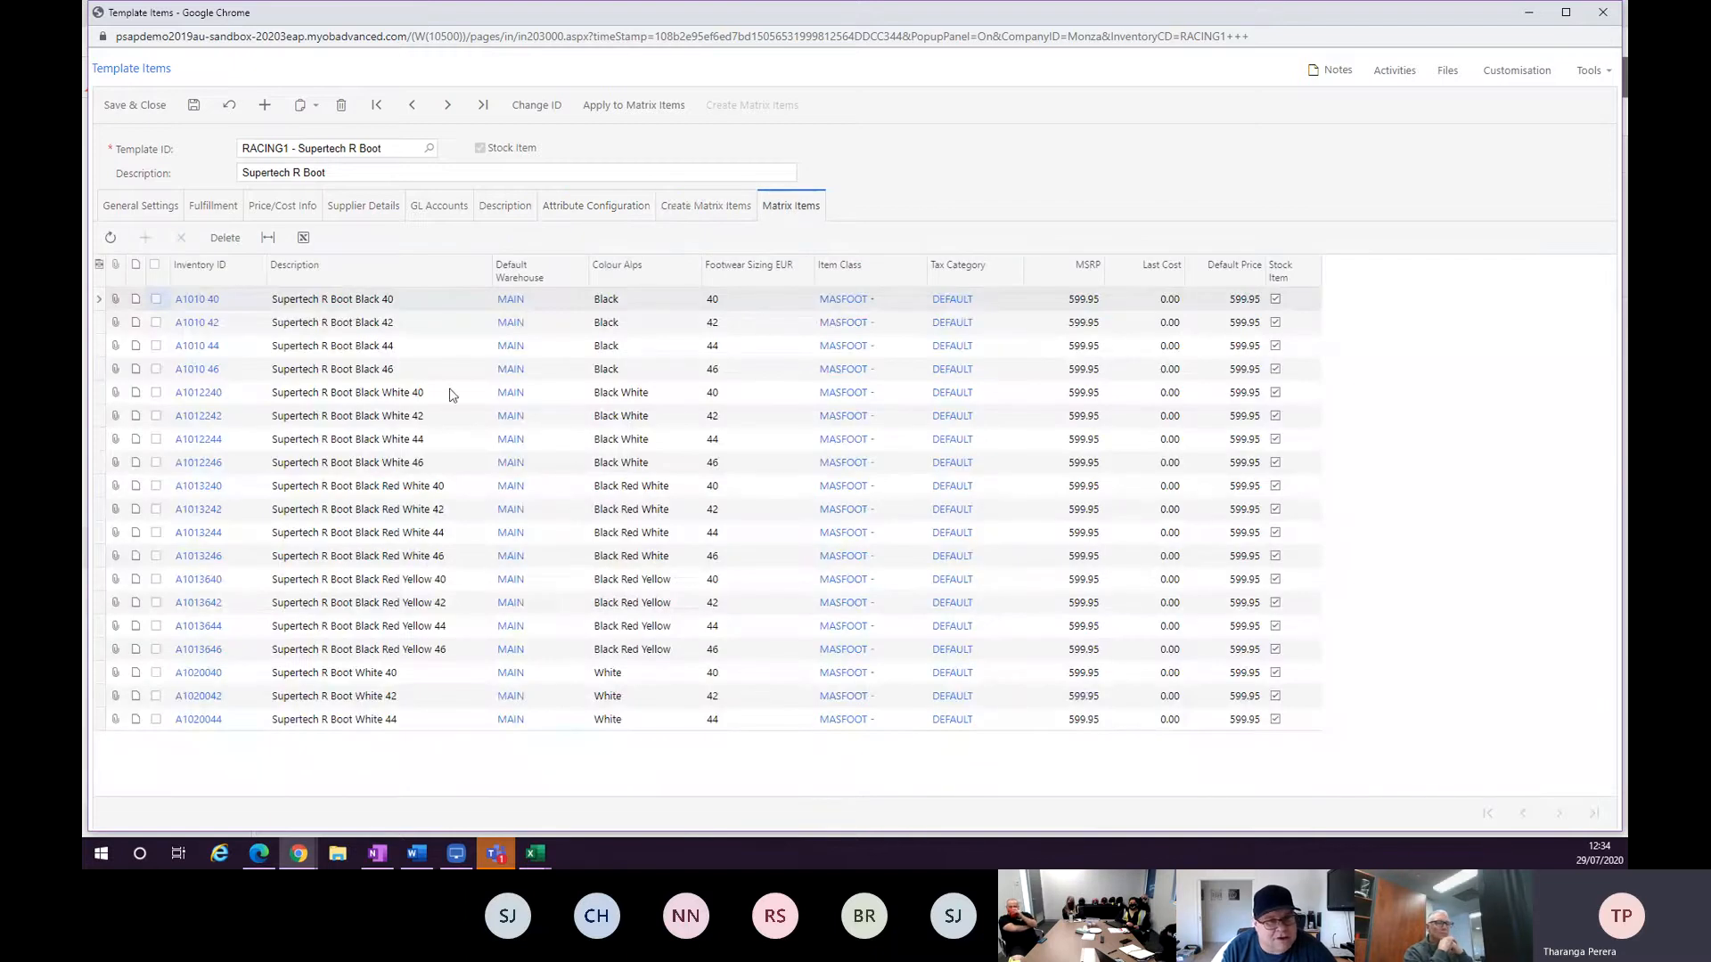
left_click(703, 207)
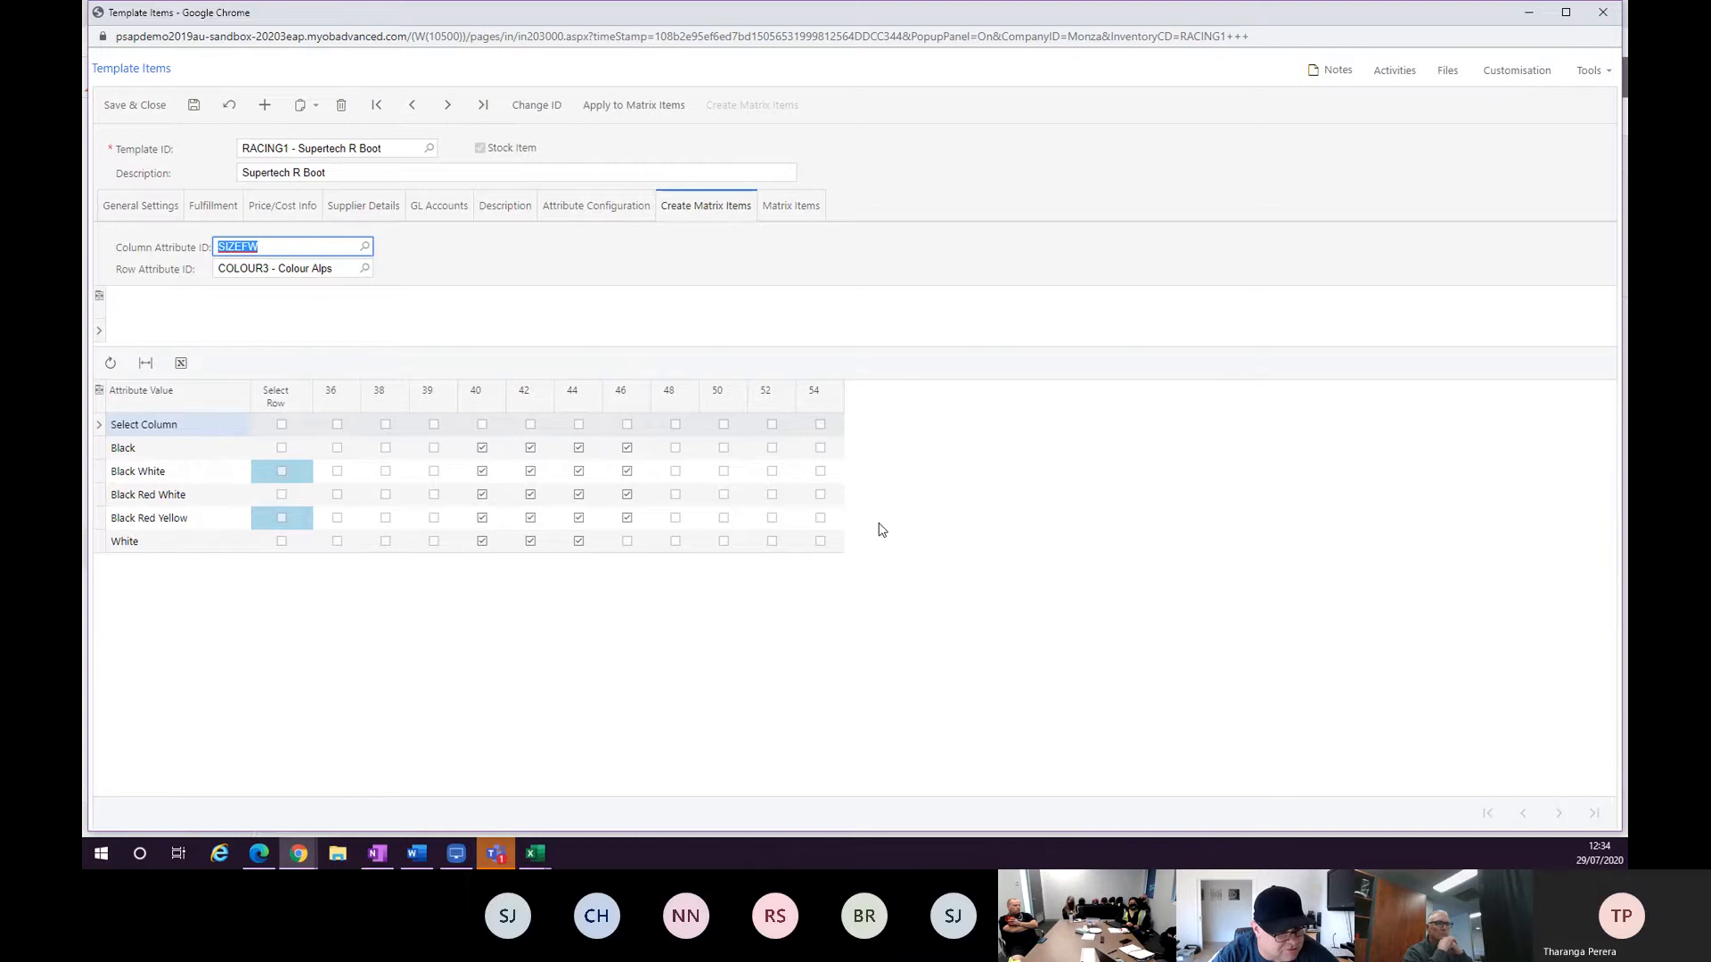
left_click(796, 207)
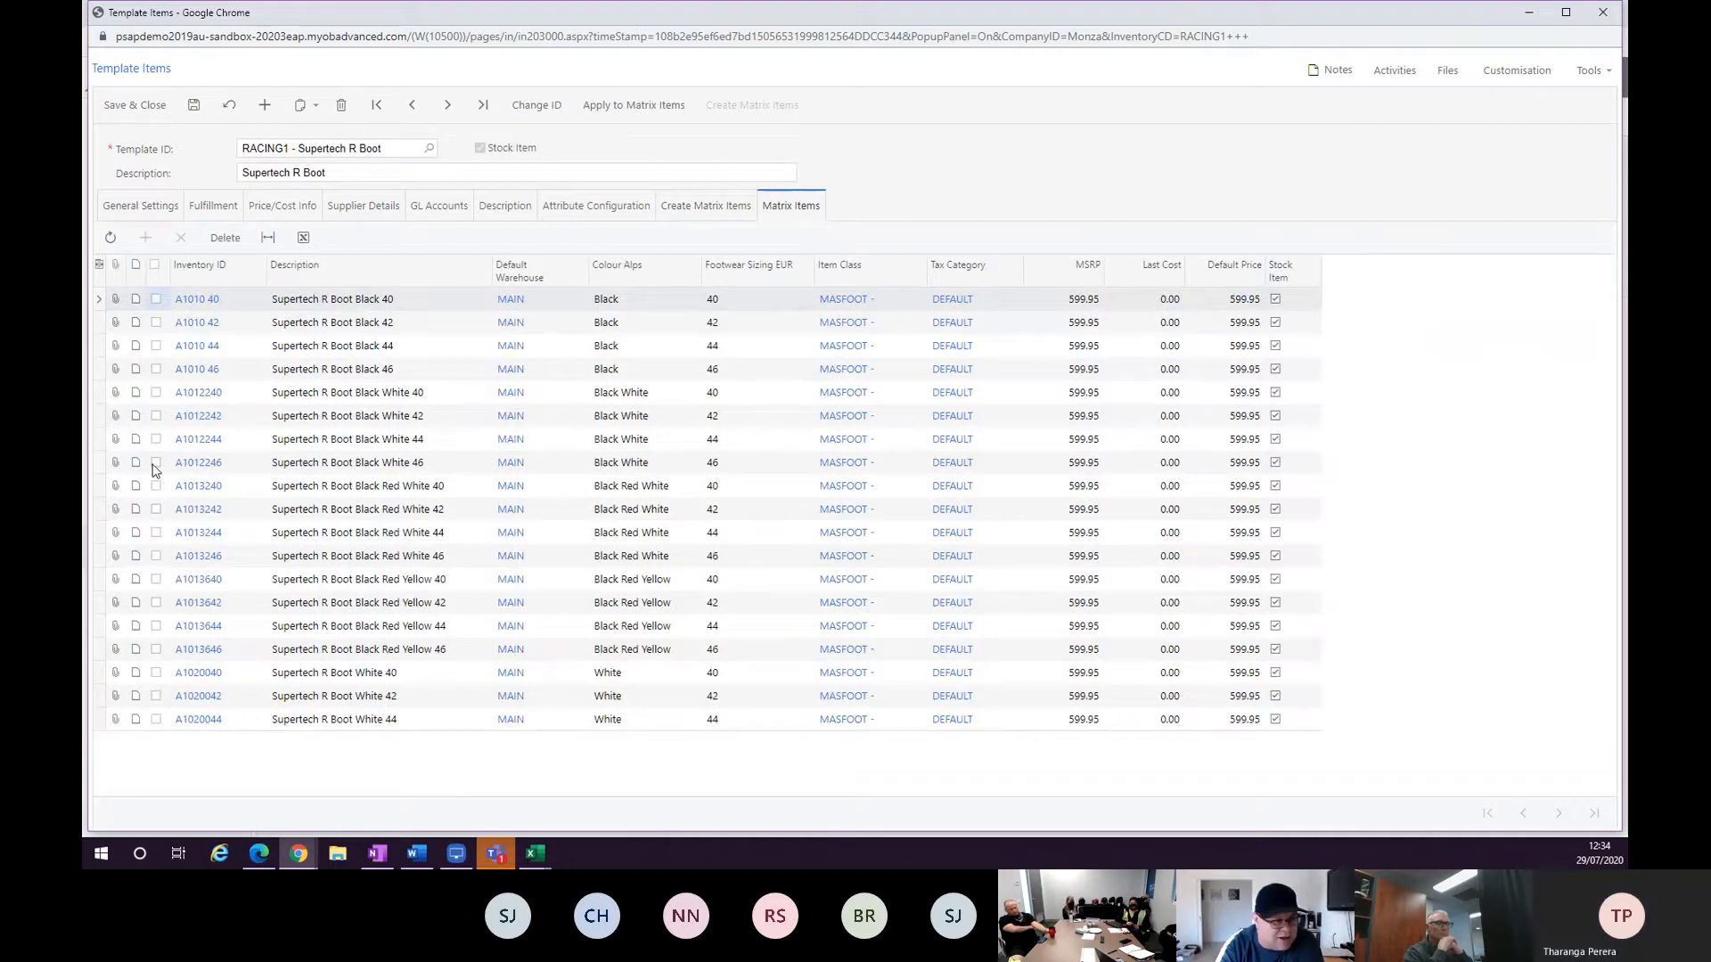
left_click(682, 206)
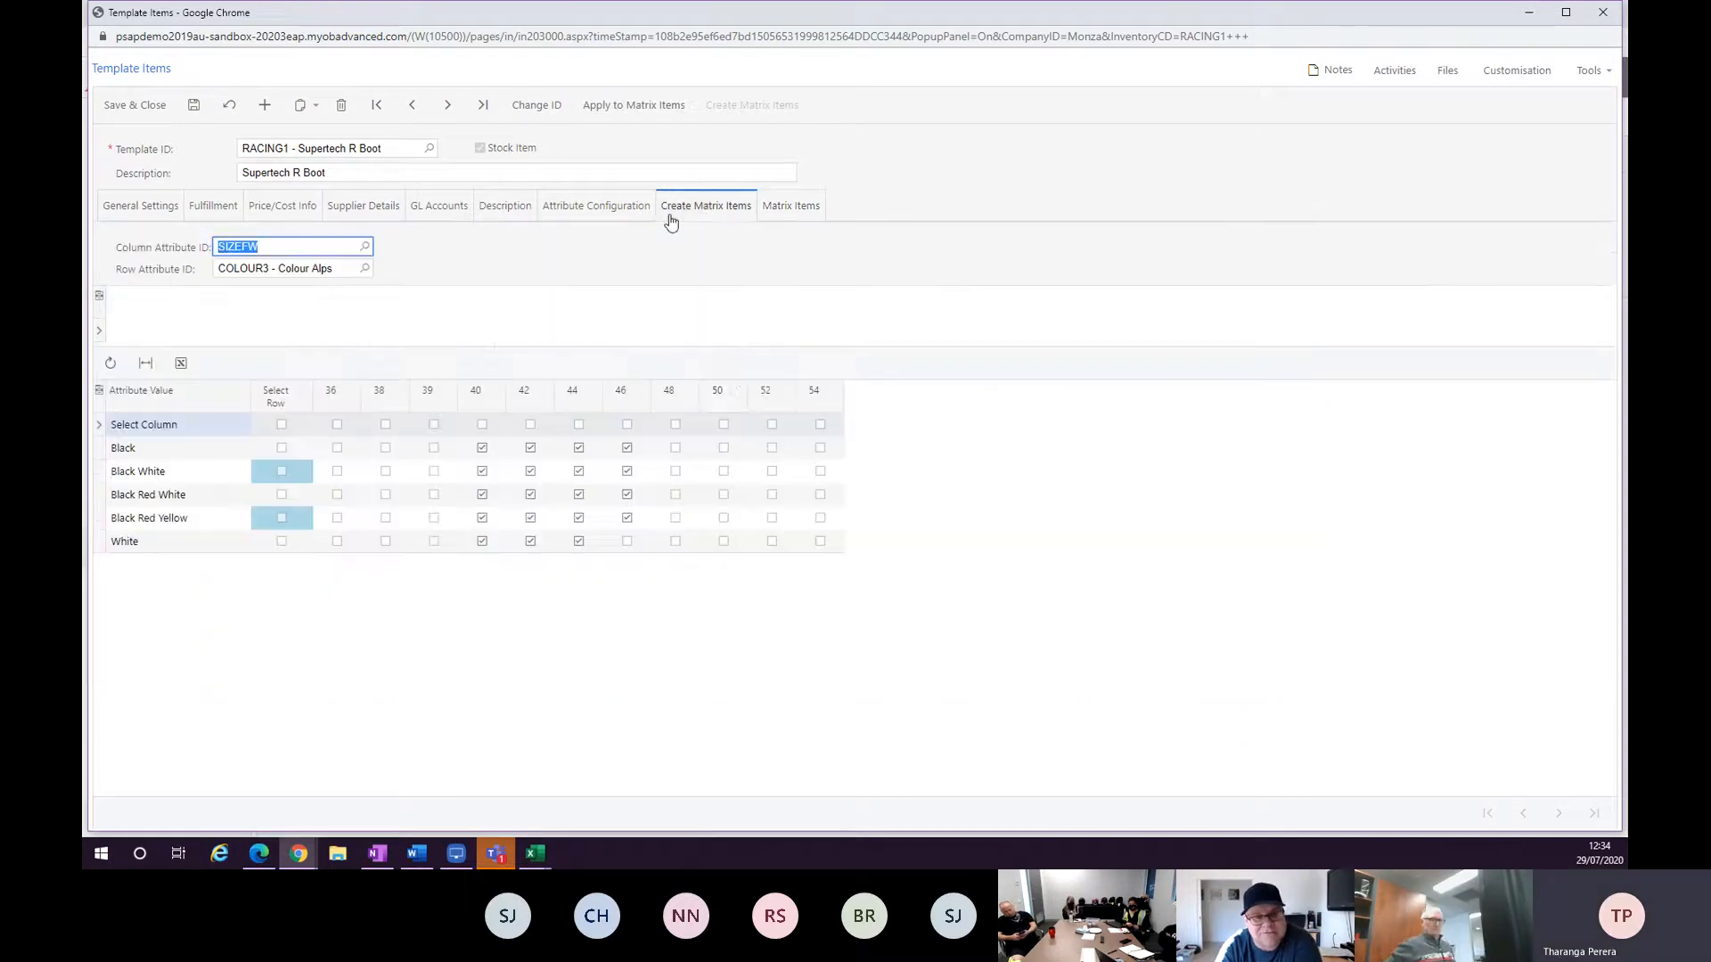
left_click(788, 207)
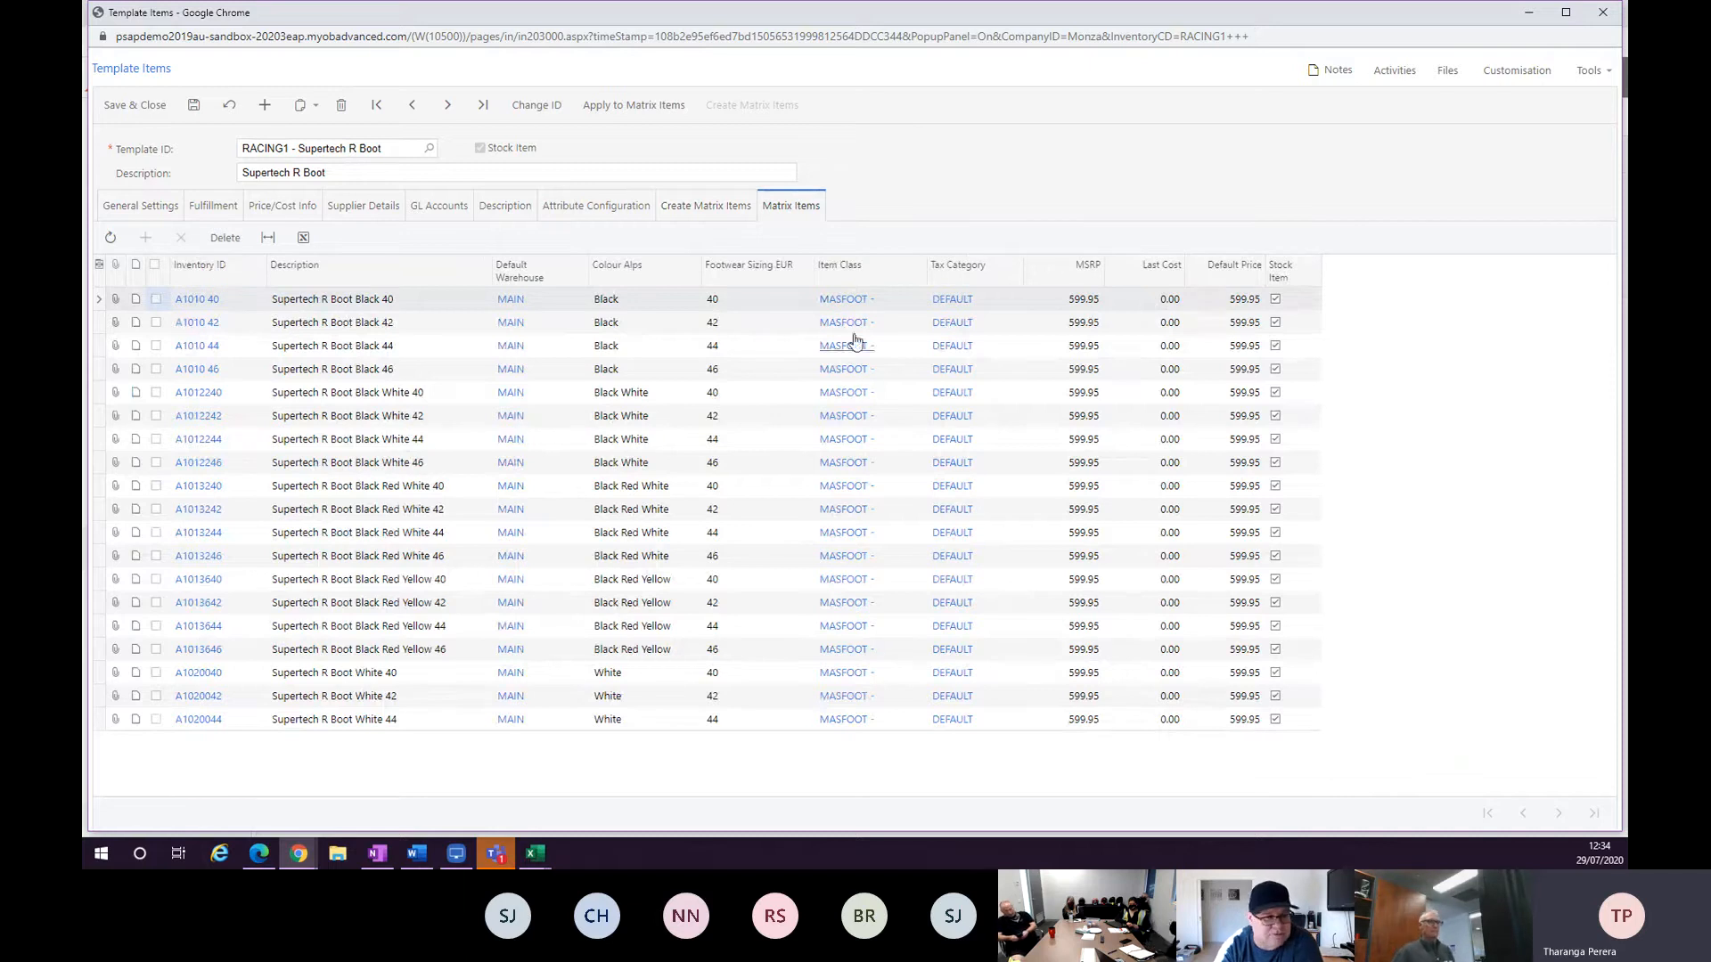
Save the template, close its window and review the Item Status options of stock item A1010 40.
left_click(193, 106)
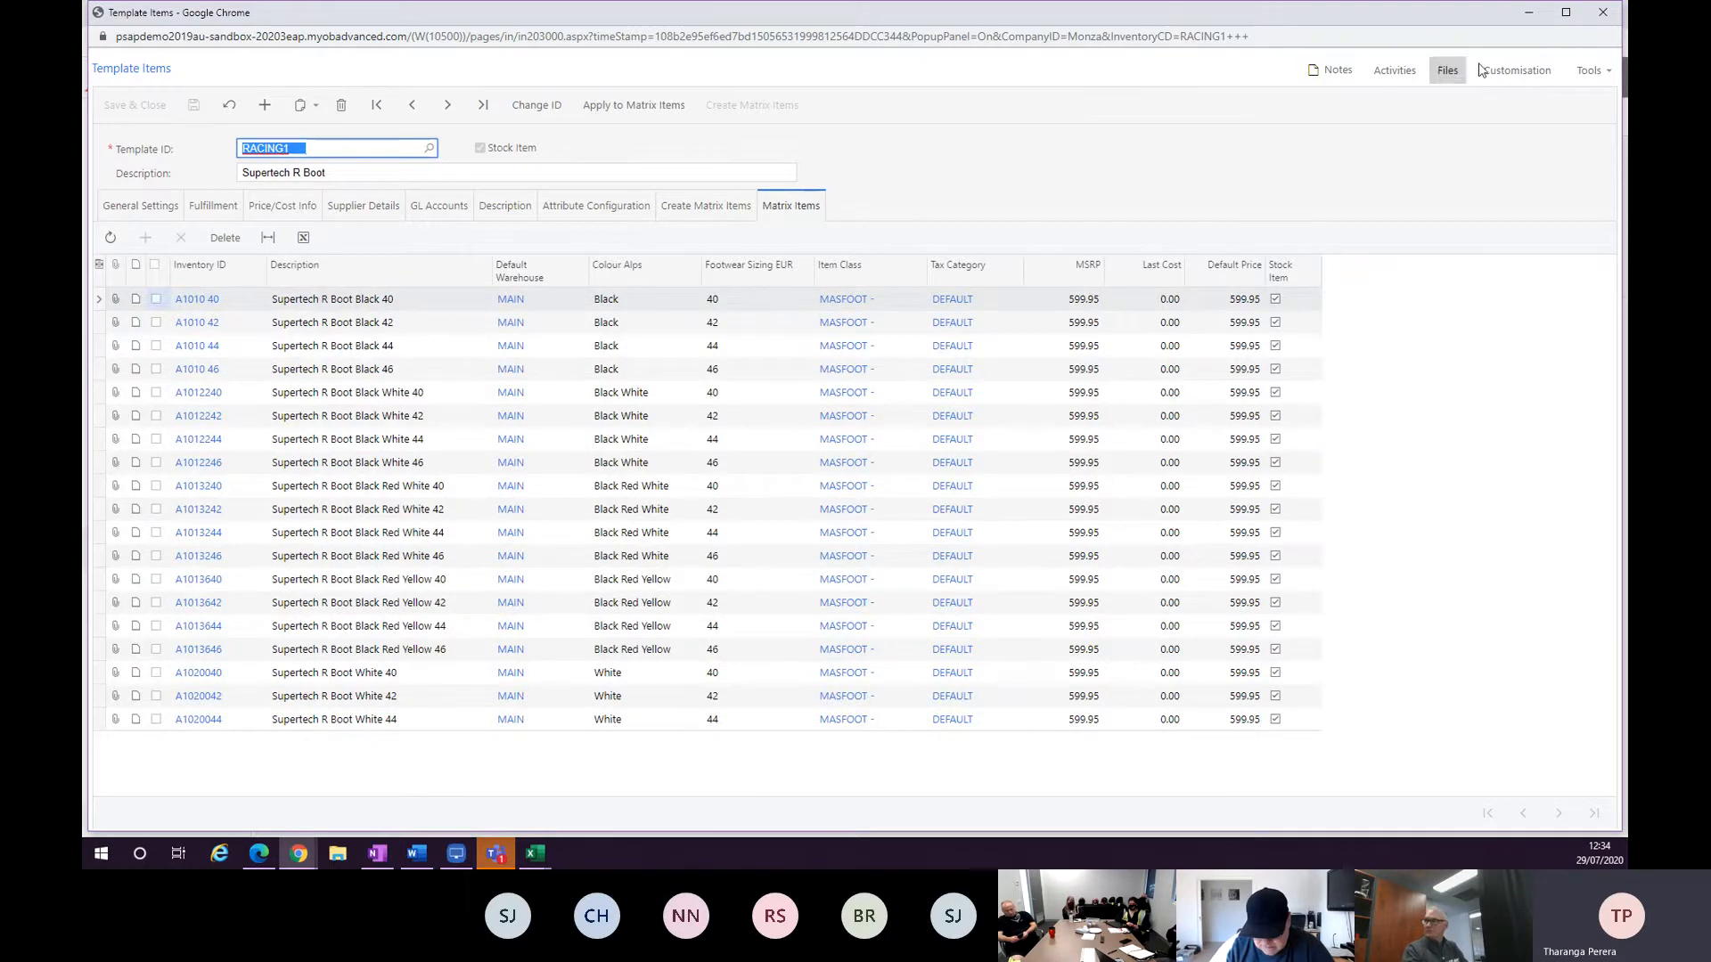
left_click(1539, 13)
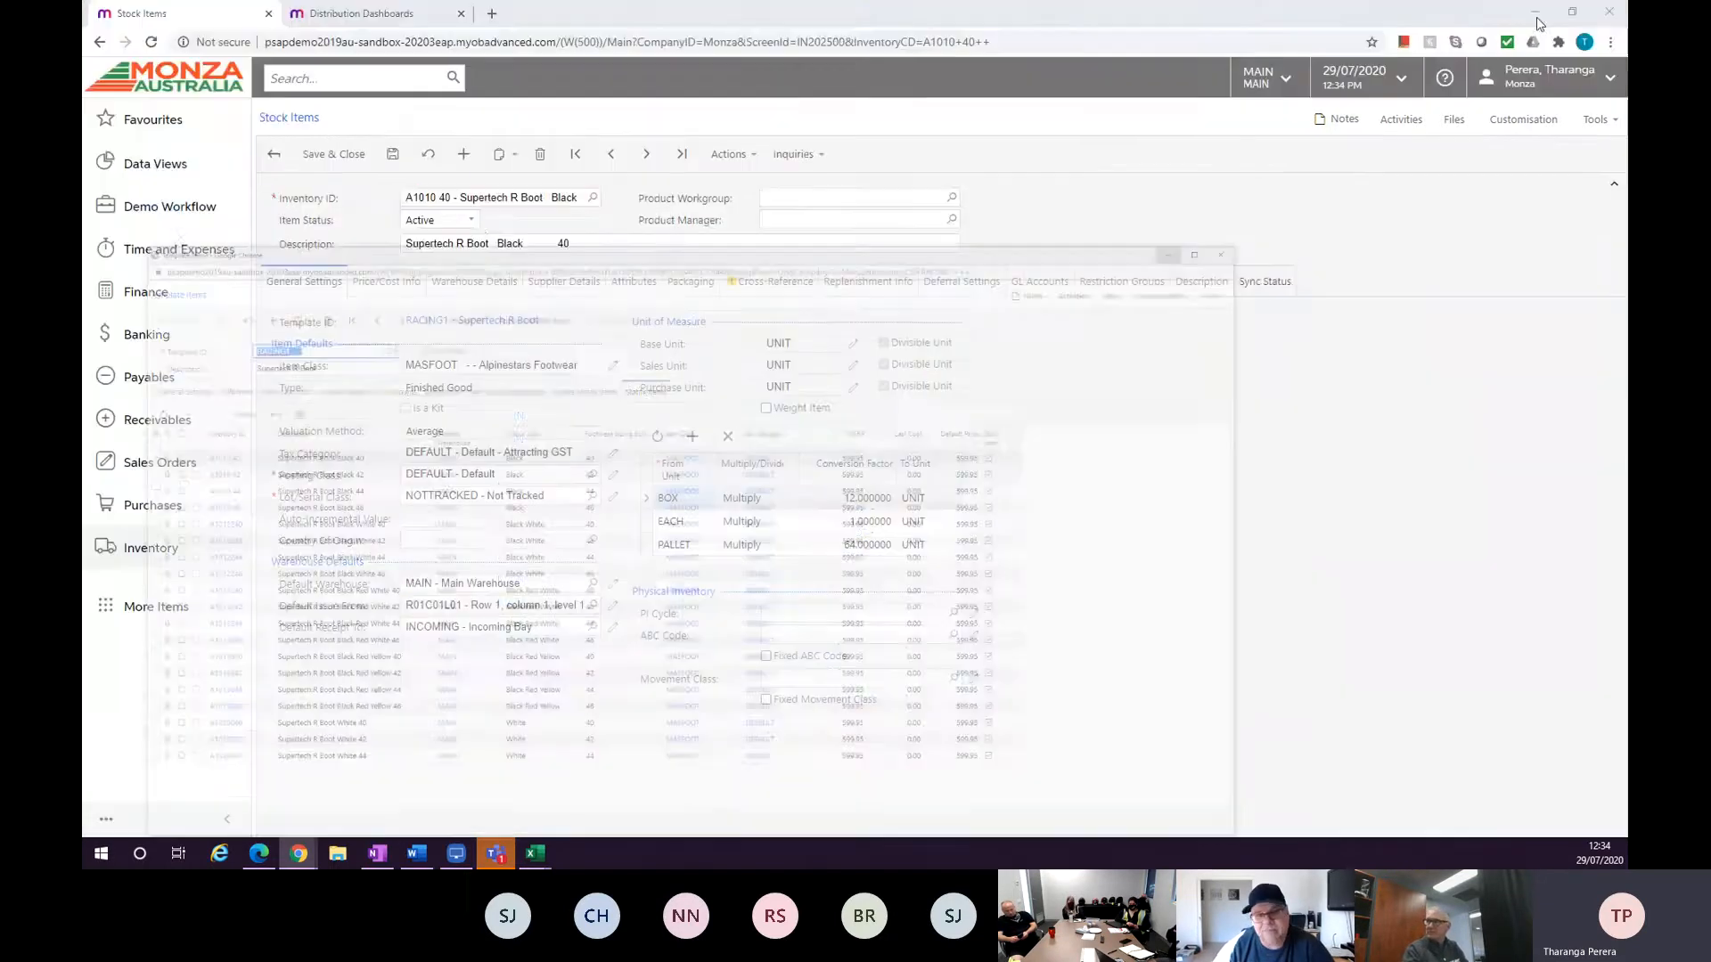
left_click(477, 225)
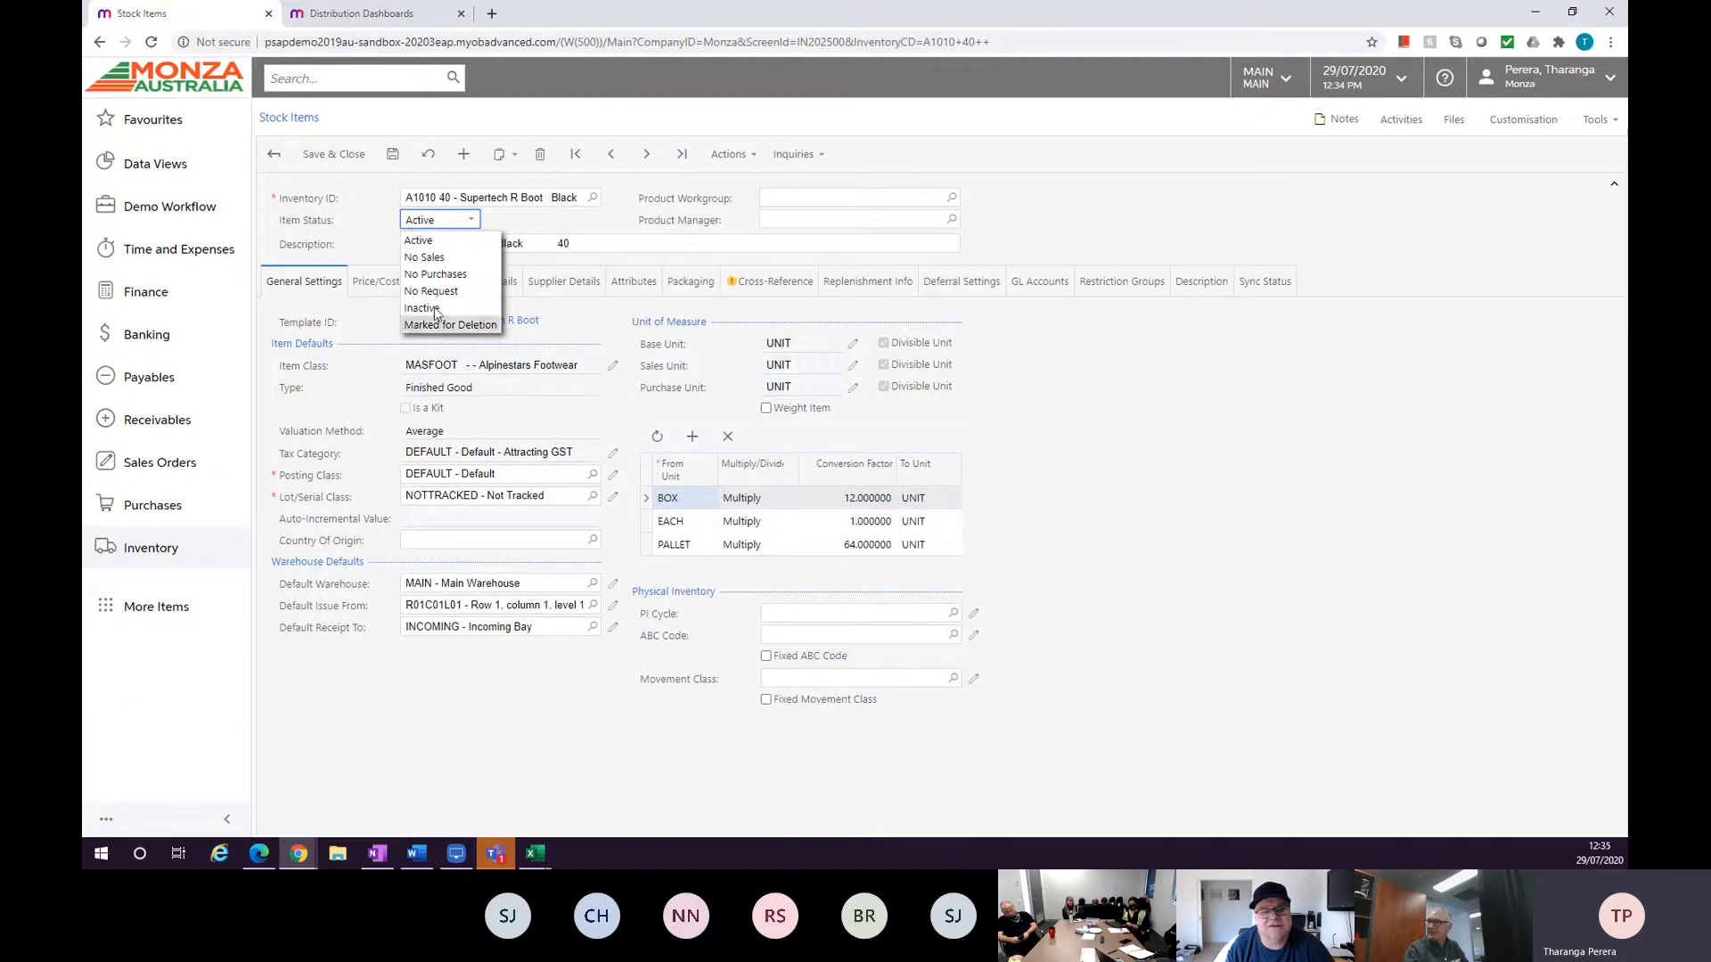
left_click(541, 238)
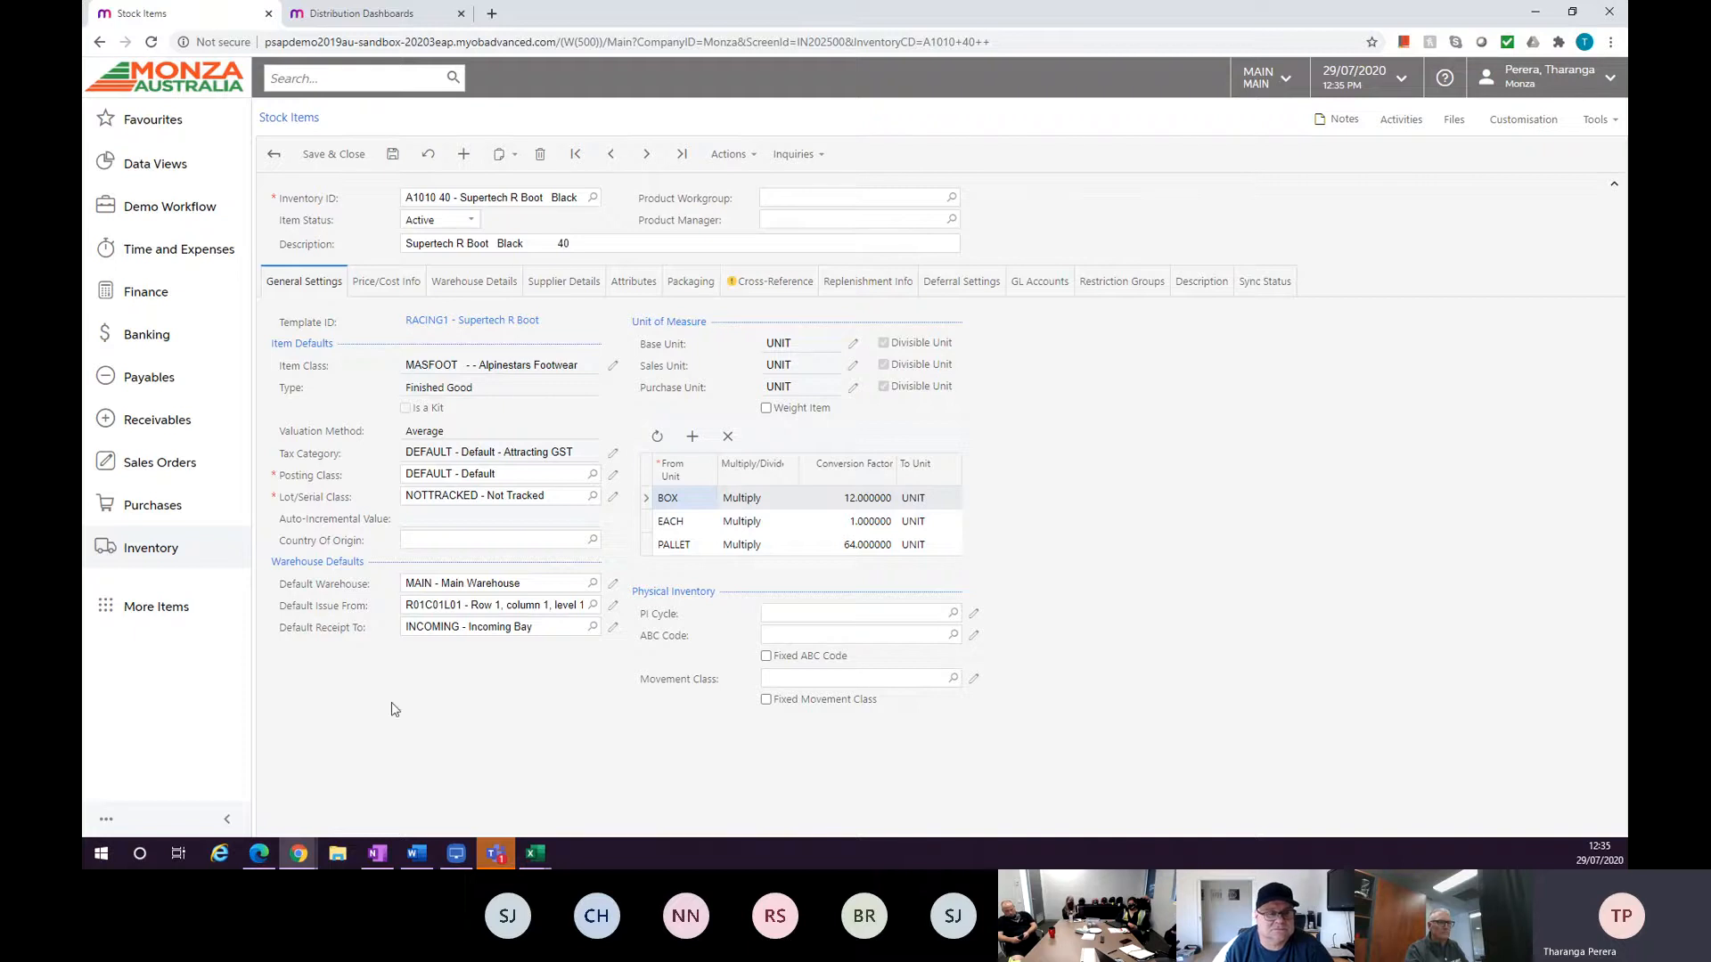
mouse_move(302, 853)
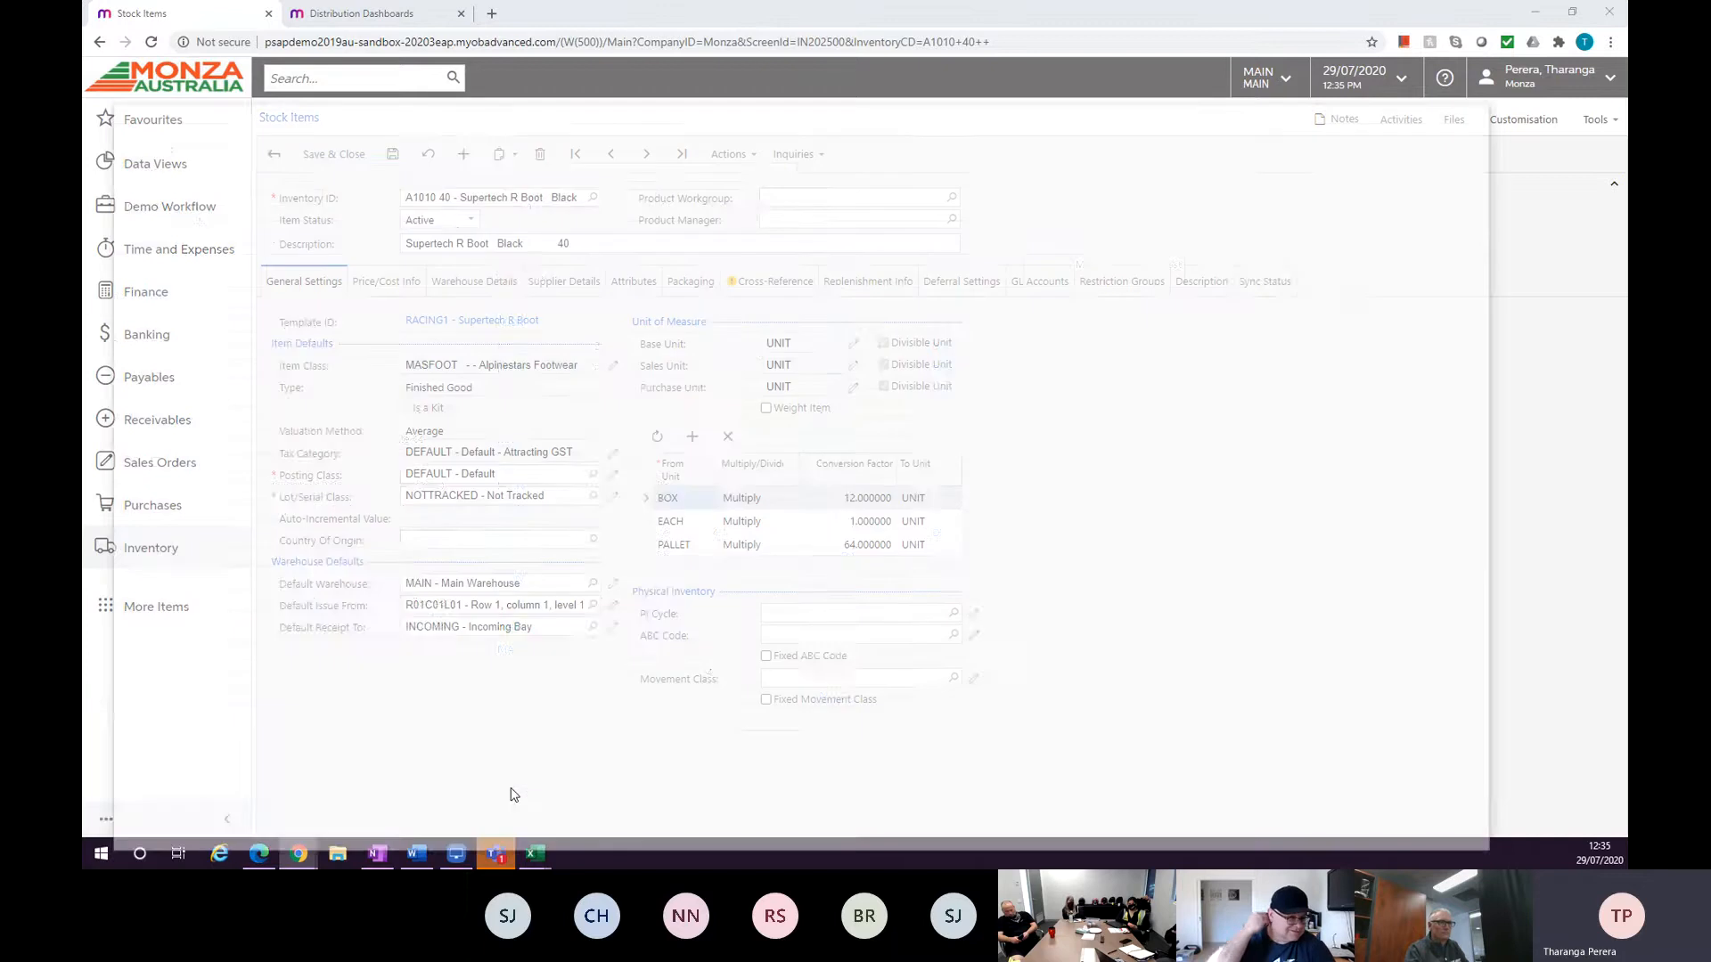
Open the RACING1 template from stock item A1010 40, review its attribute configuration and matrix items list, then close it.
left_click(532, 793)
left_click(713, 209)
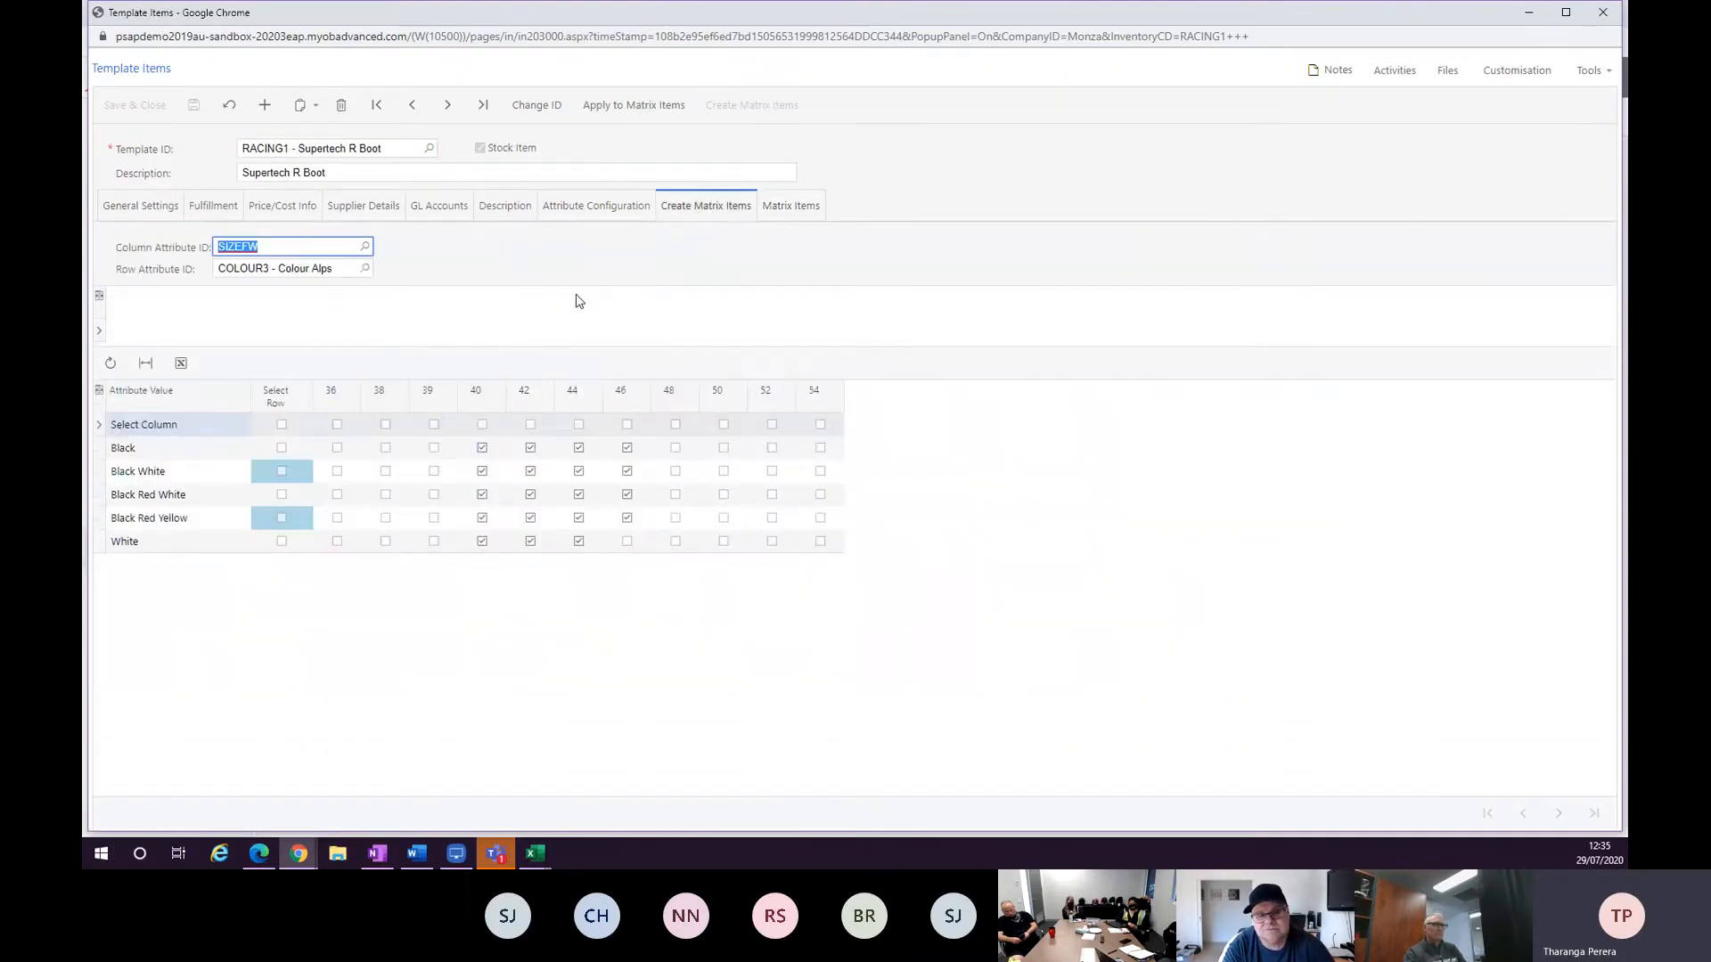
left_click(631, 209)
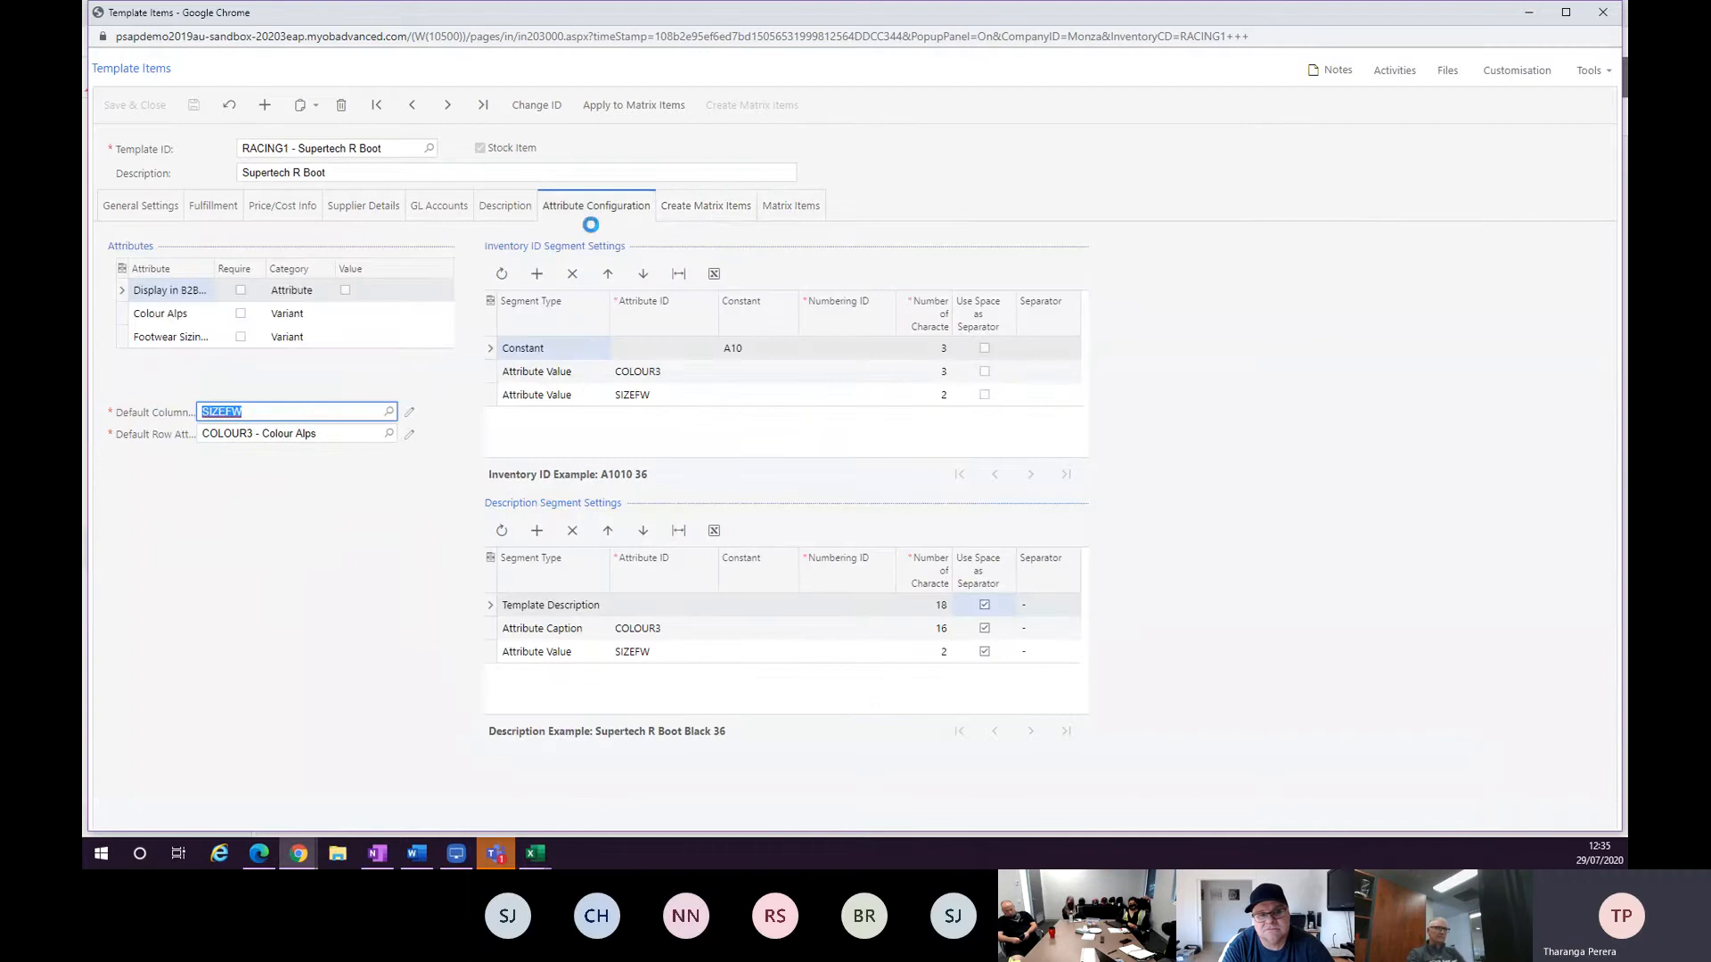
left_click(789, 206)
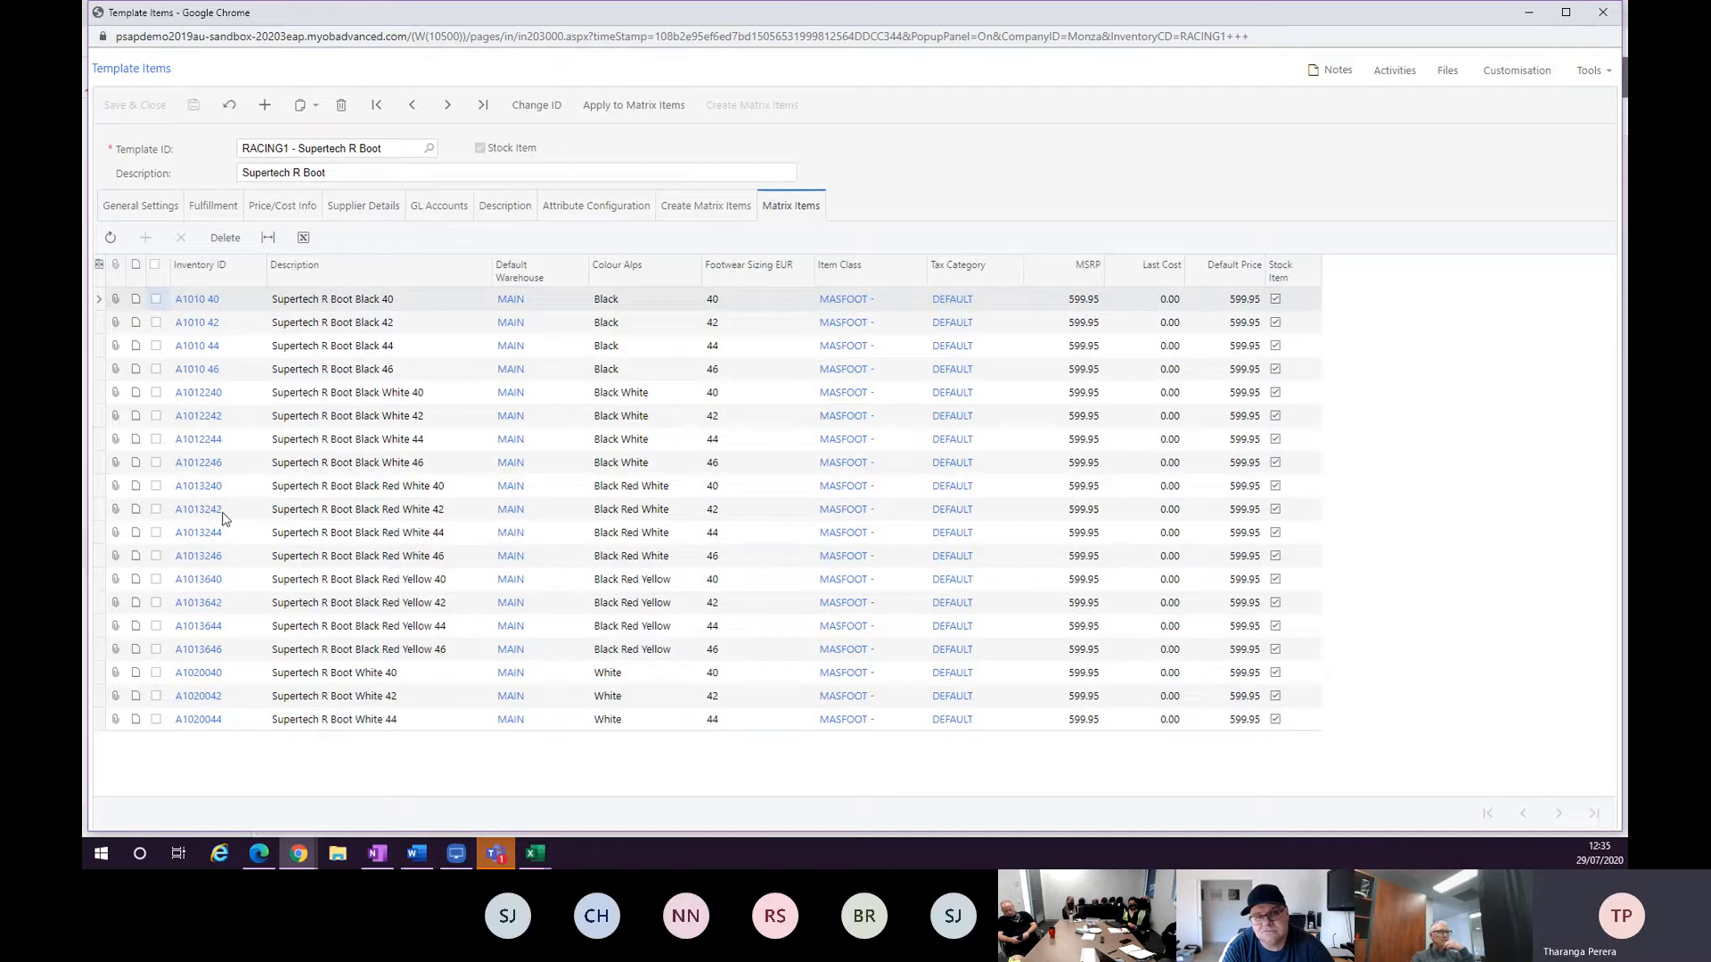
left_click(1596, 24)
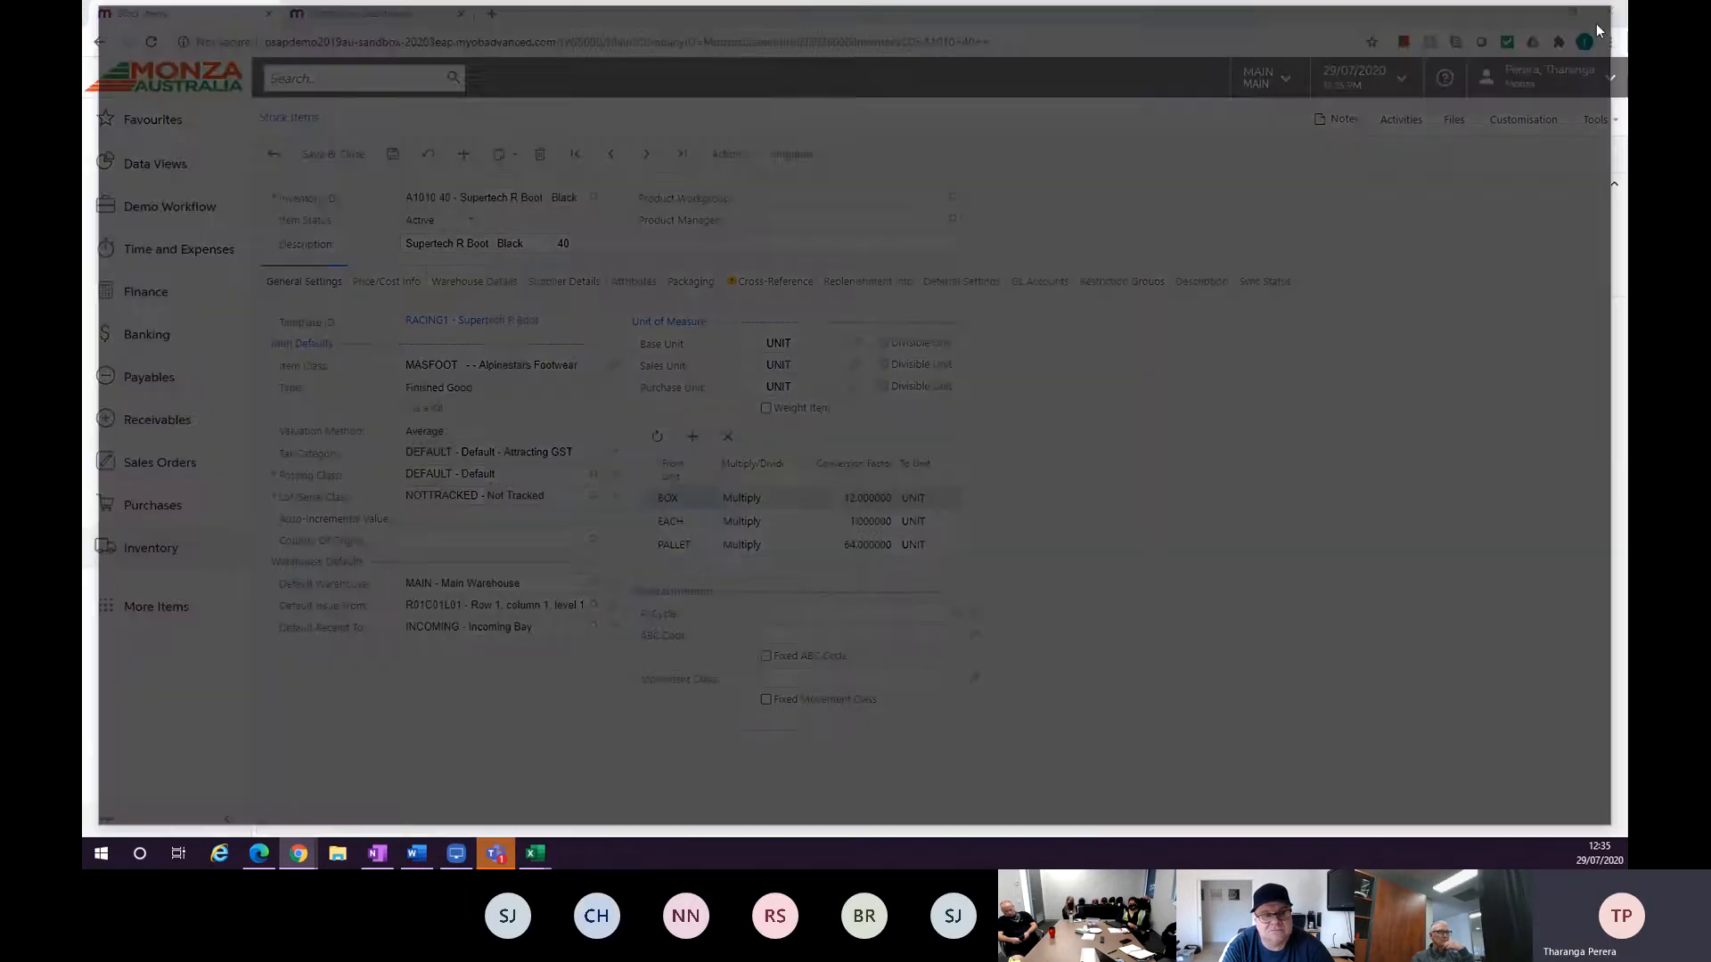
Examine the stock item's available actions, its description field and the Item Status choices.
left_click(729, 154)
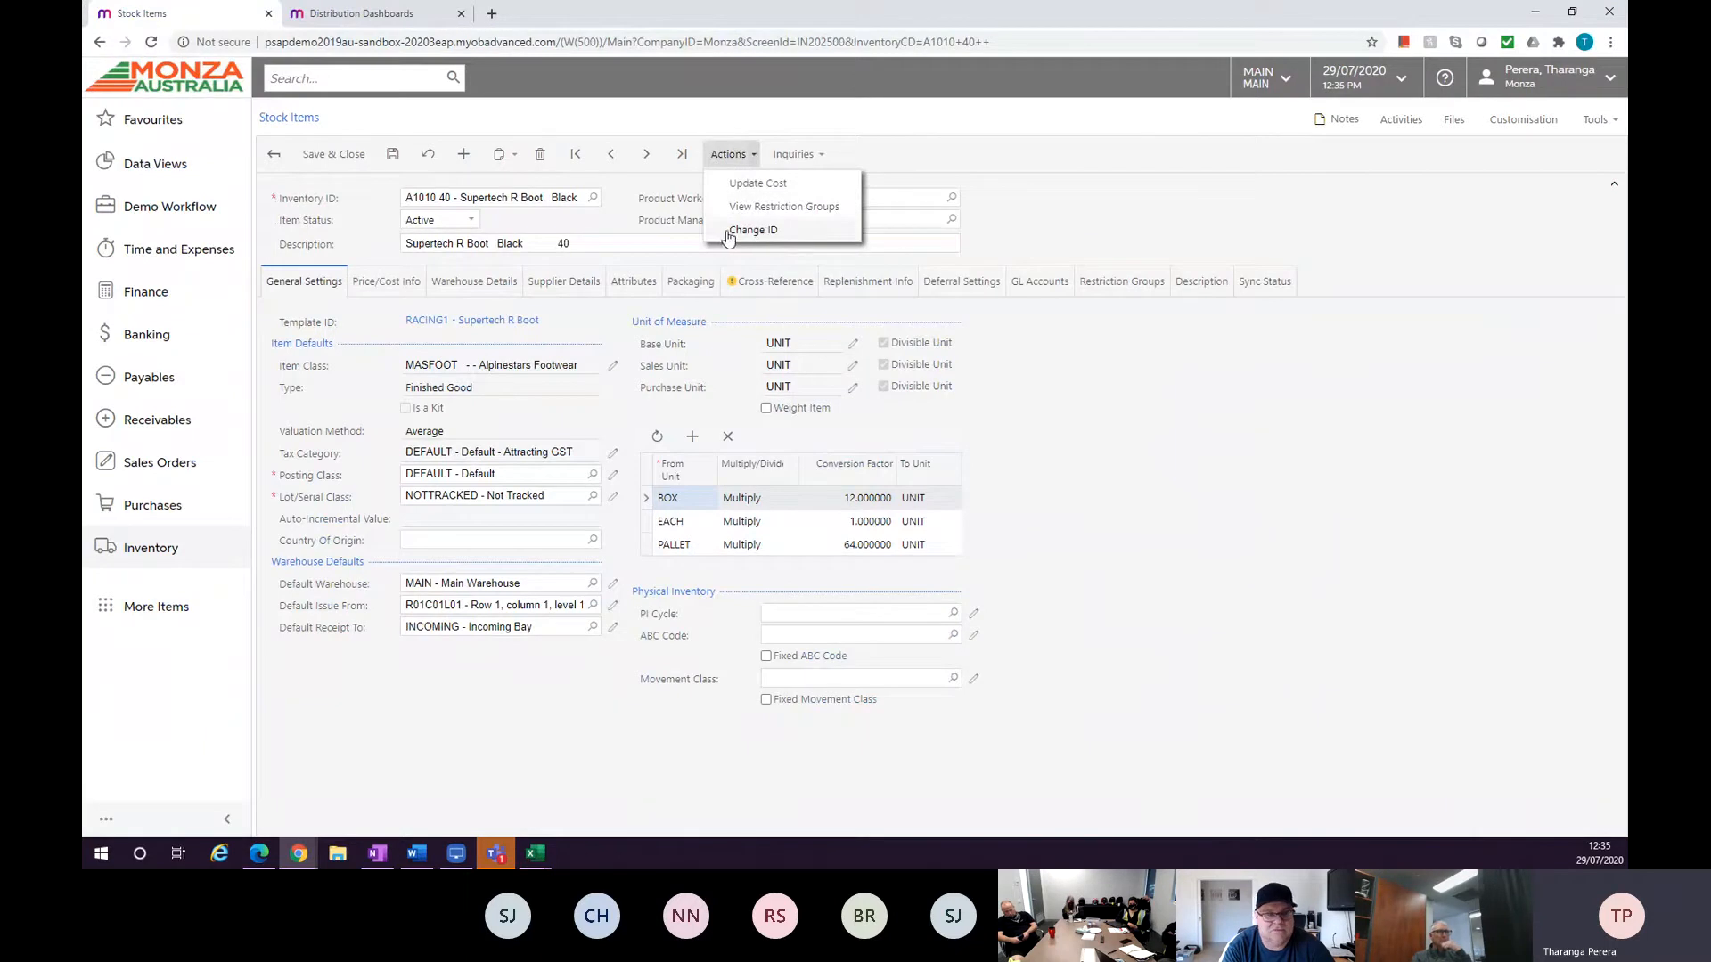
left_click(676, 244)
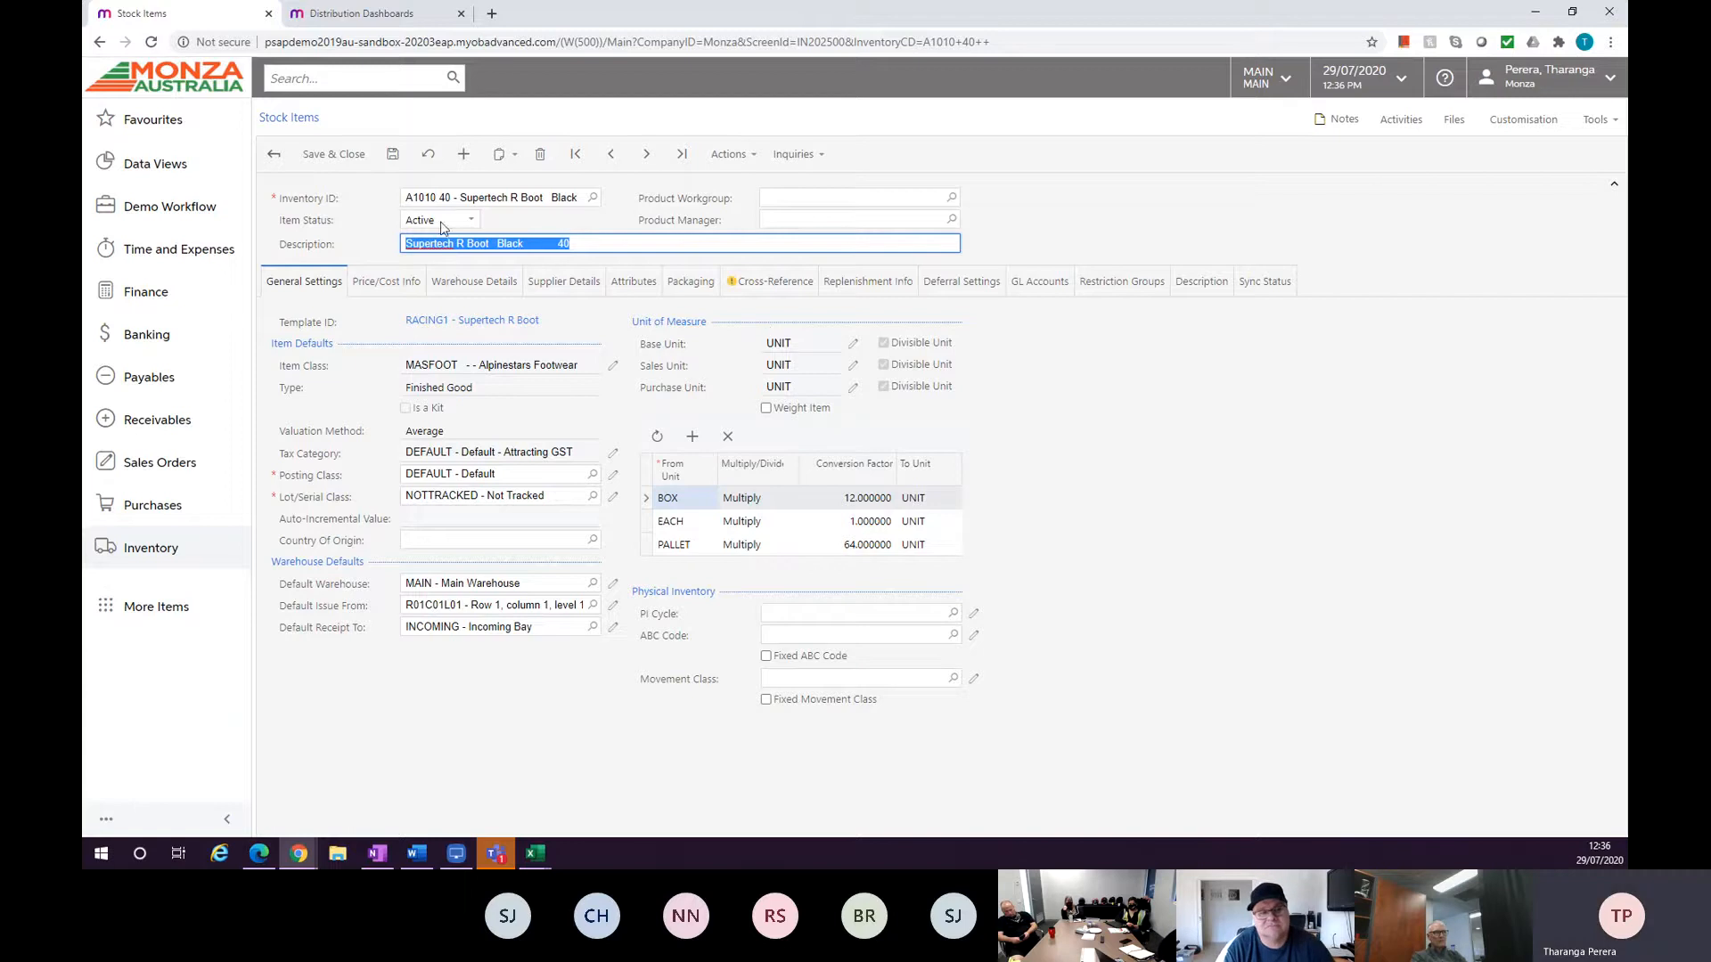
left_click(471, 222)
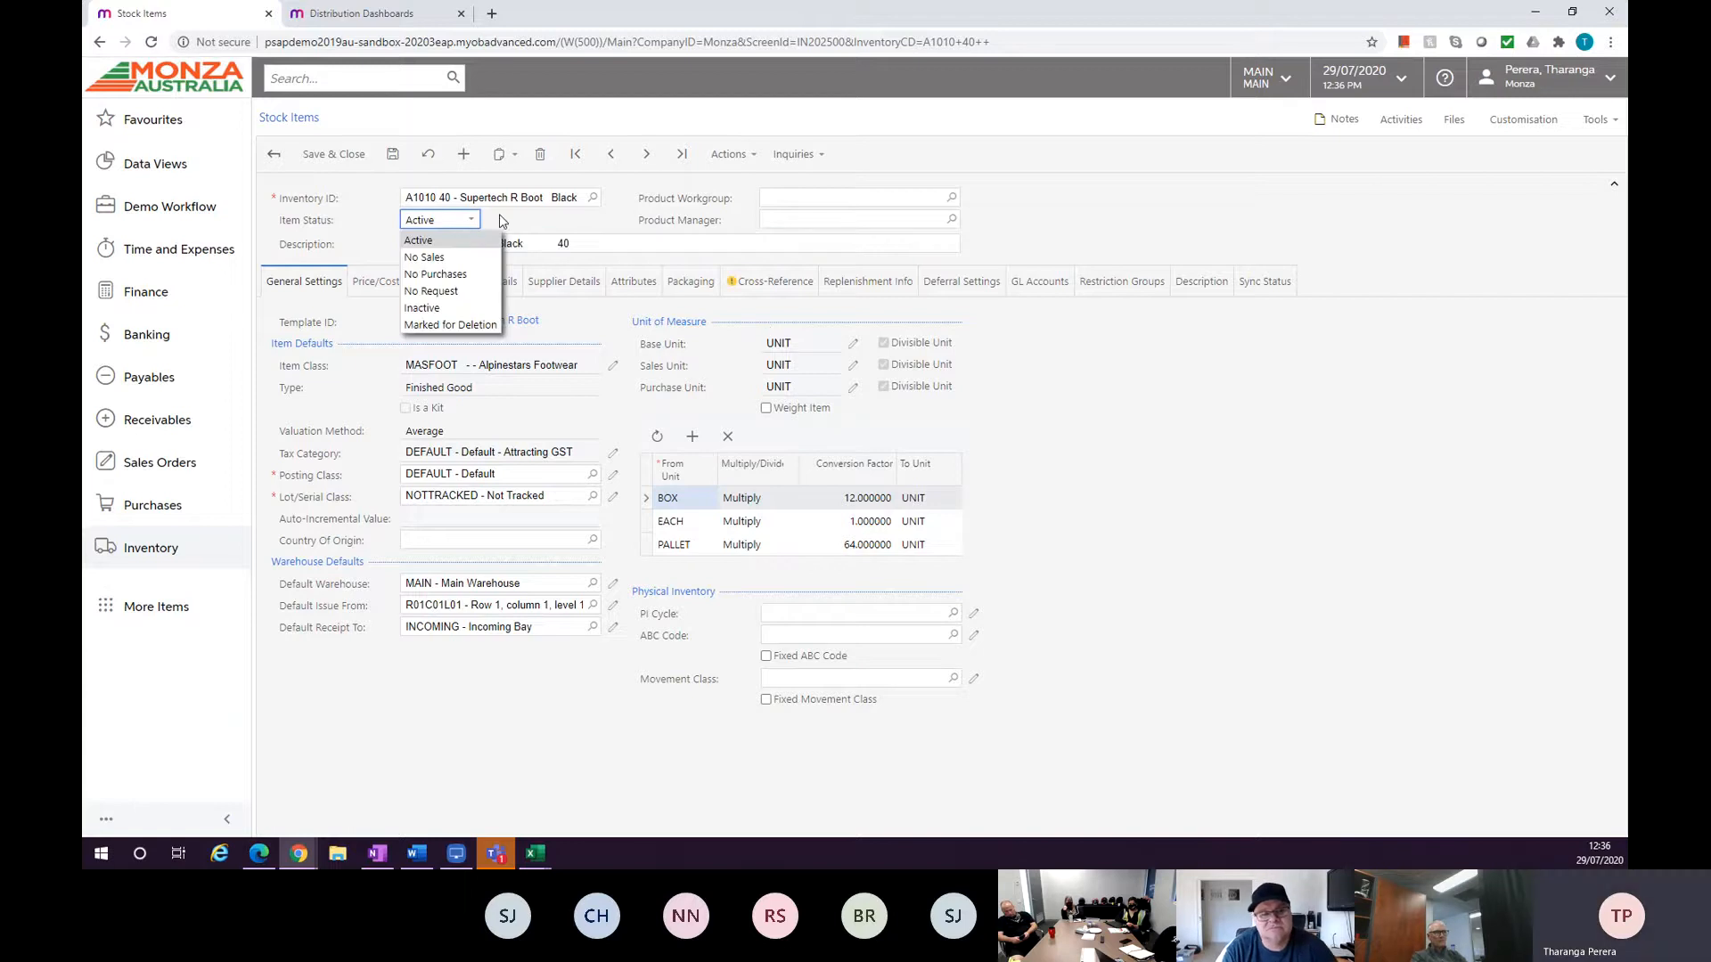
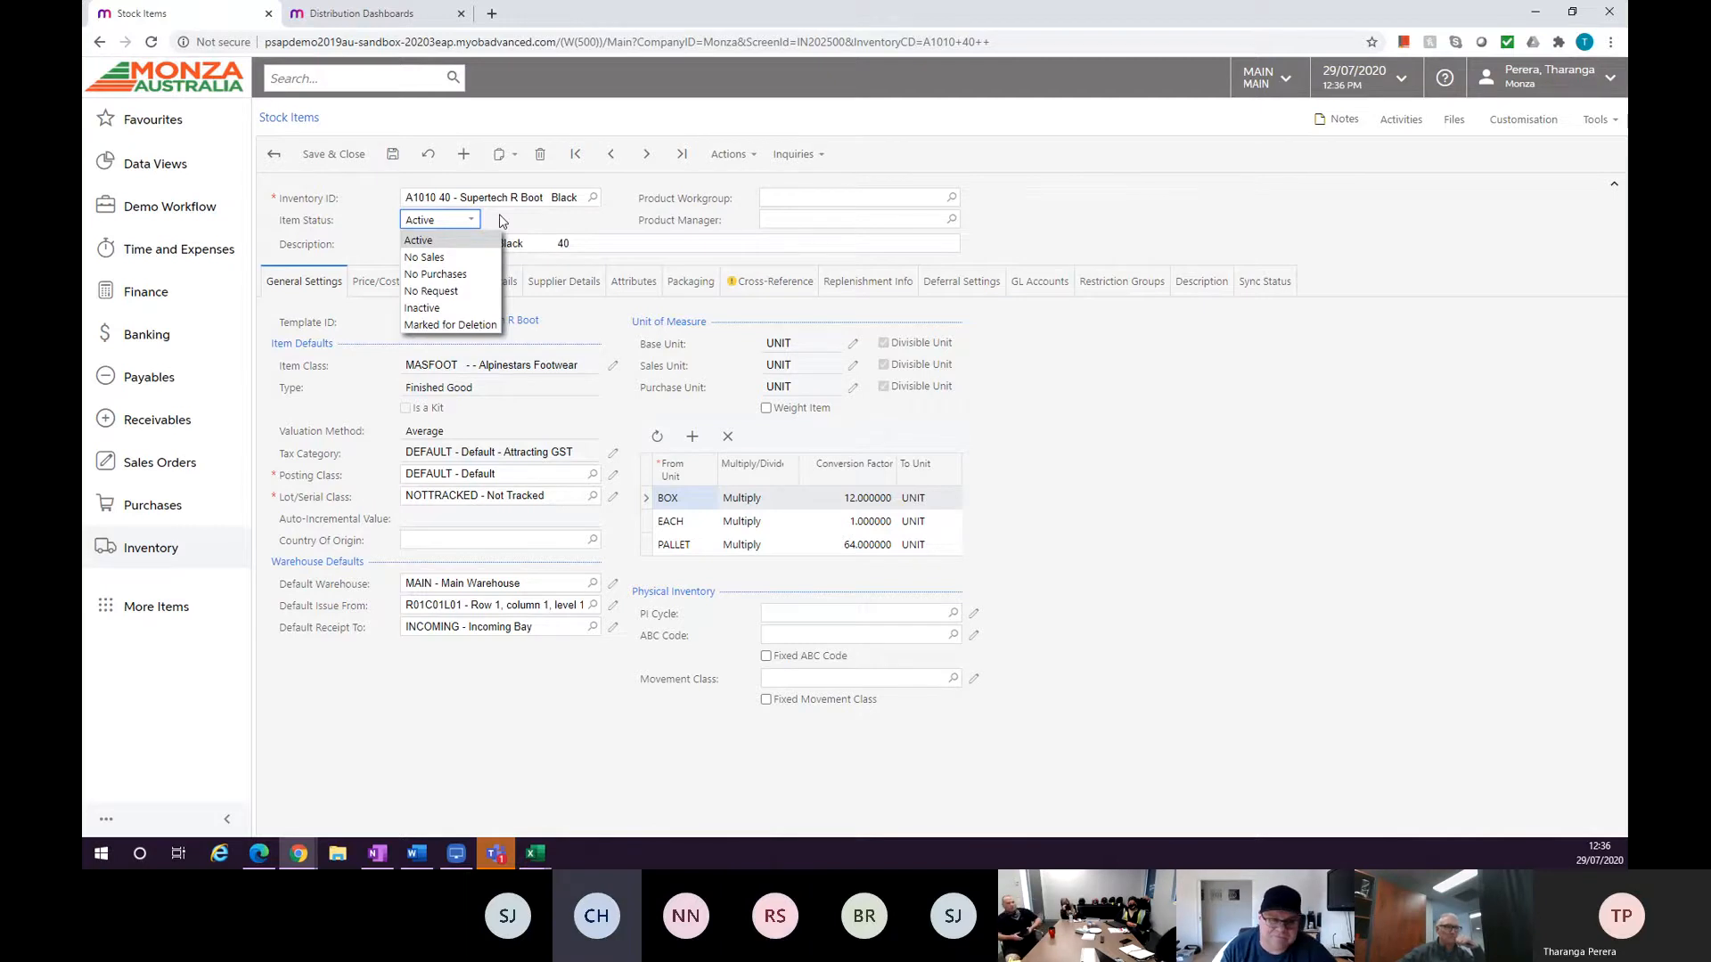
Close the Item Status choices and review the stock item's attributes before returning to its general settings.
left_click(503, 221)
left_click(615, 284)
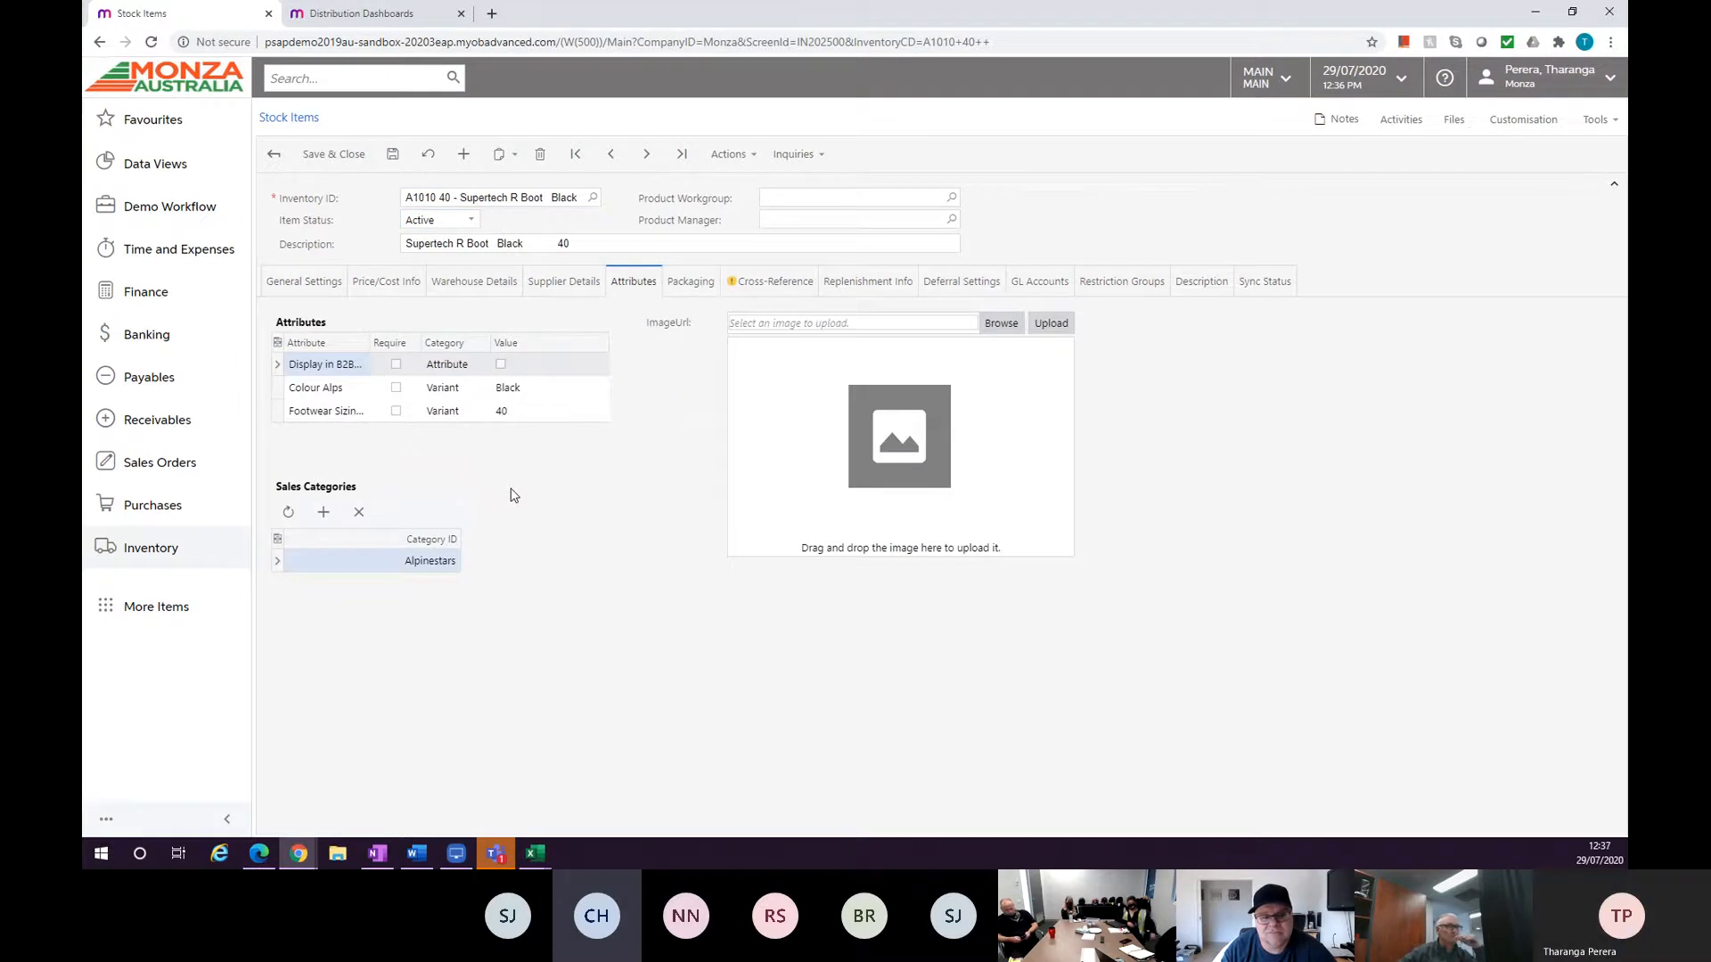
left_click(332, 284)
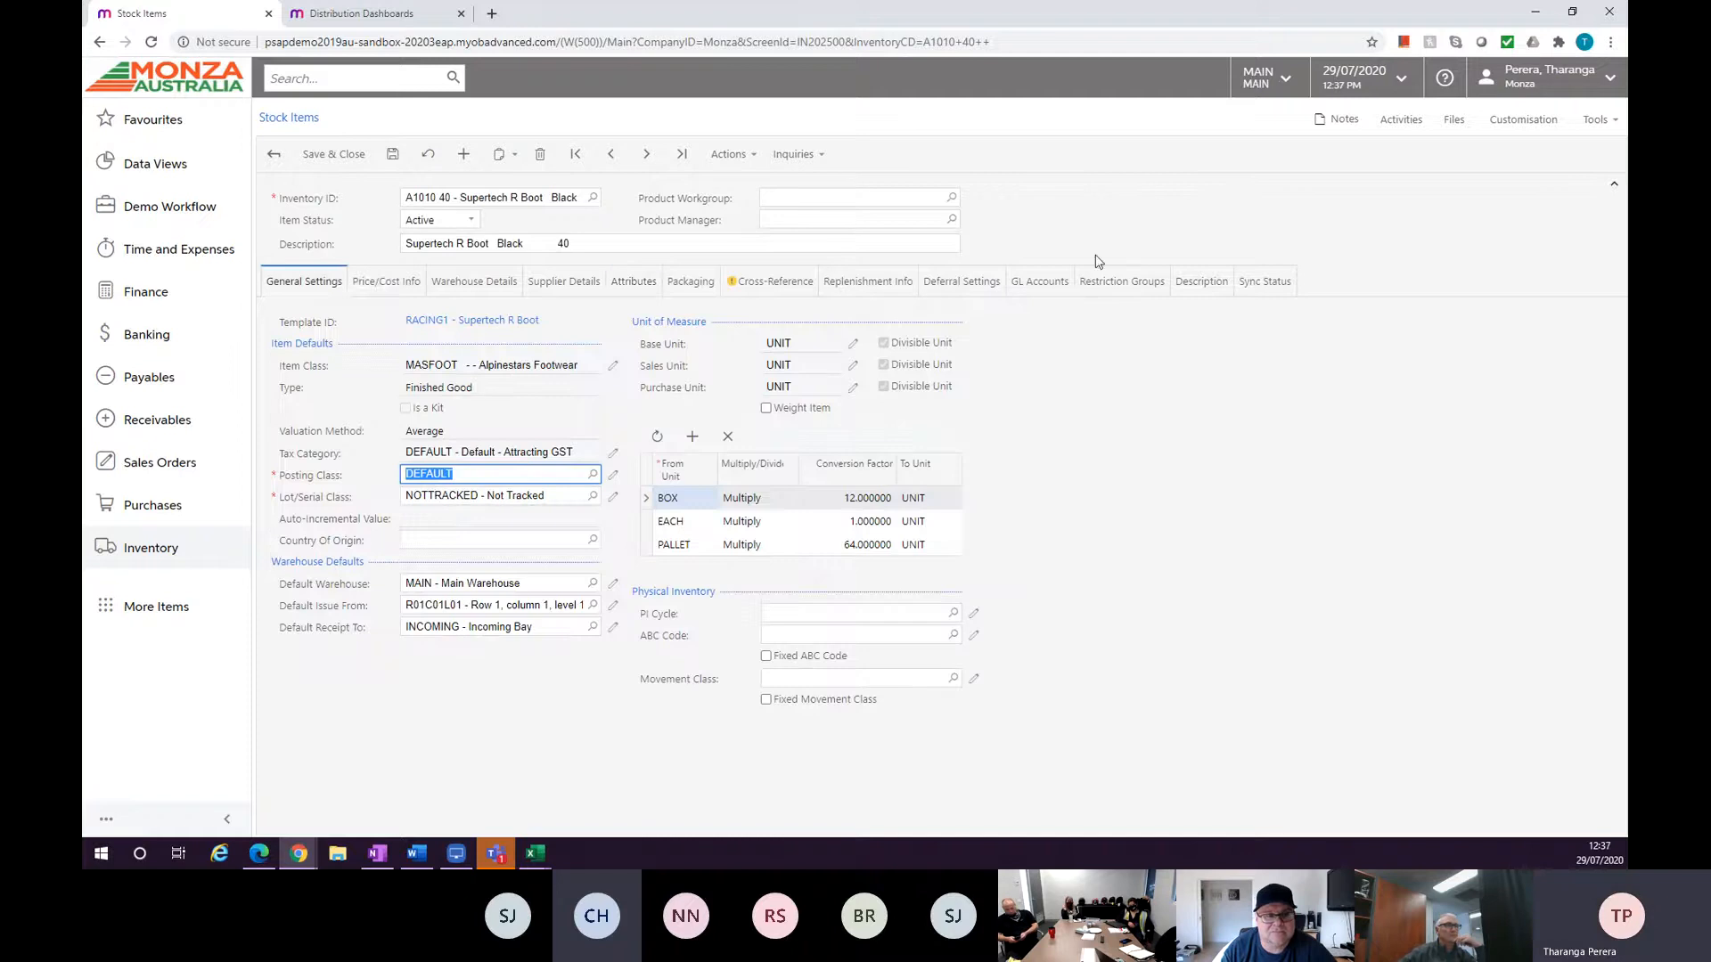
Add a pop-up note reading Superceded to stock item A1010 40.
left_click(1335, 121)
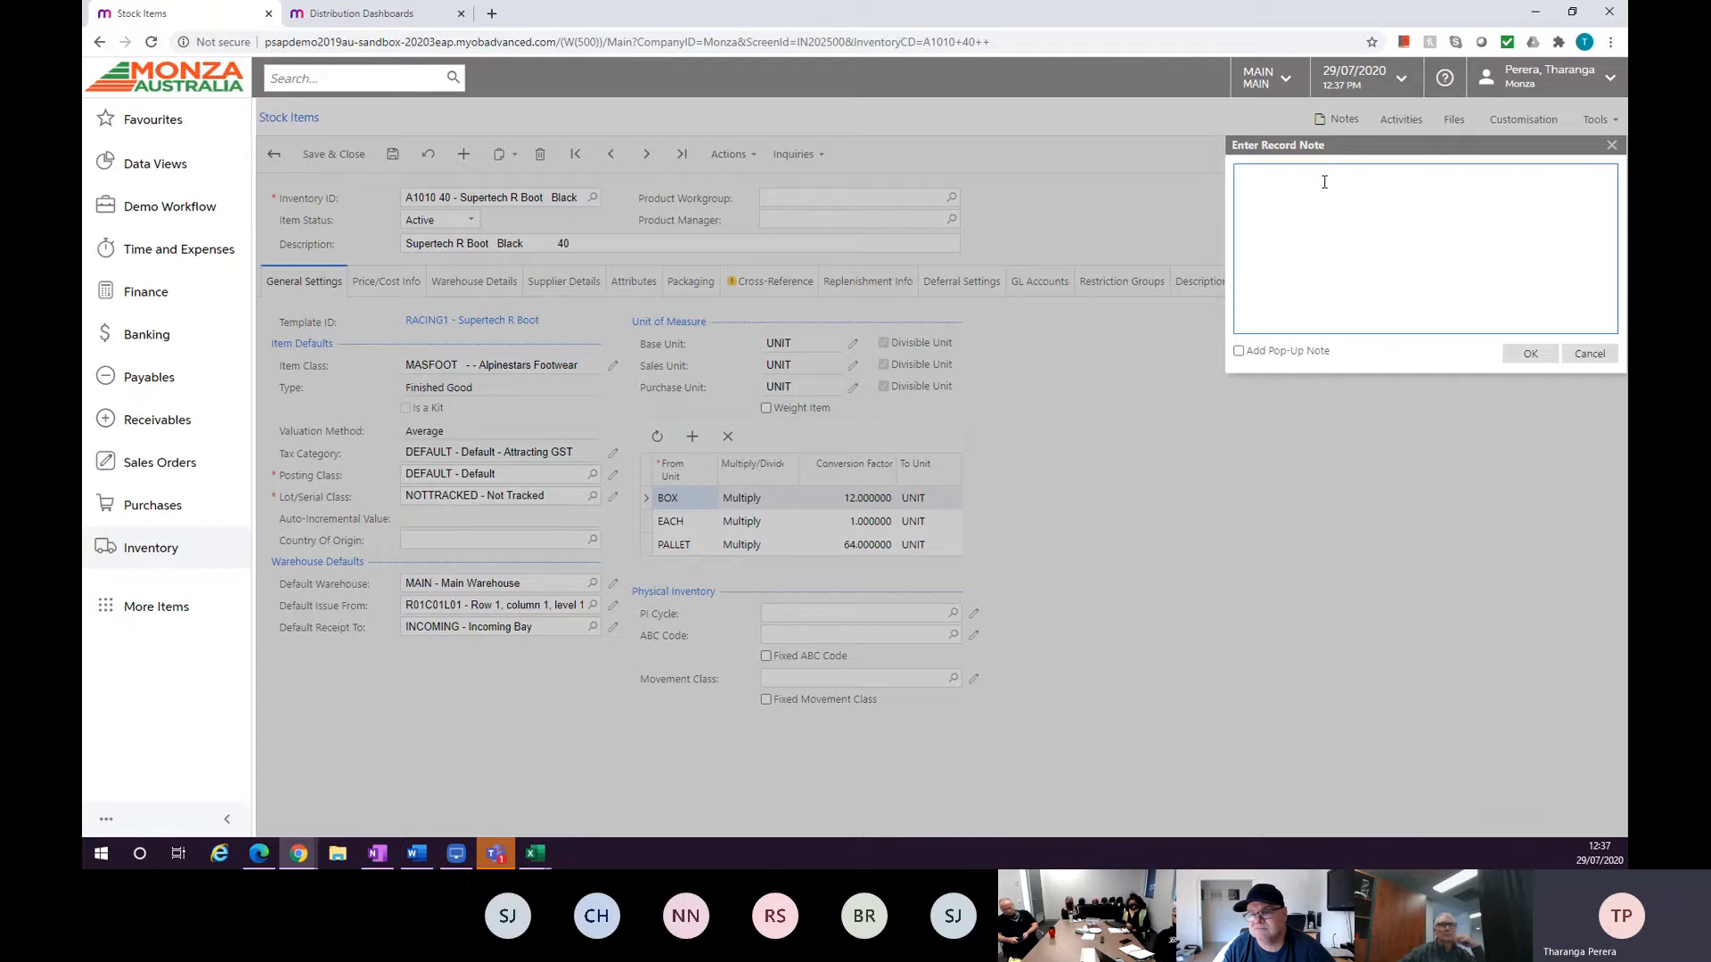
left_click(1239, 352)
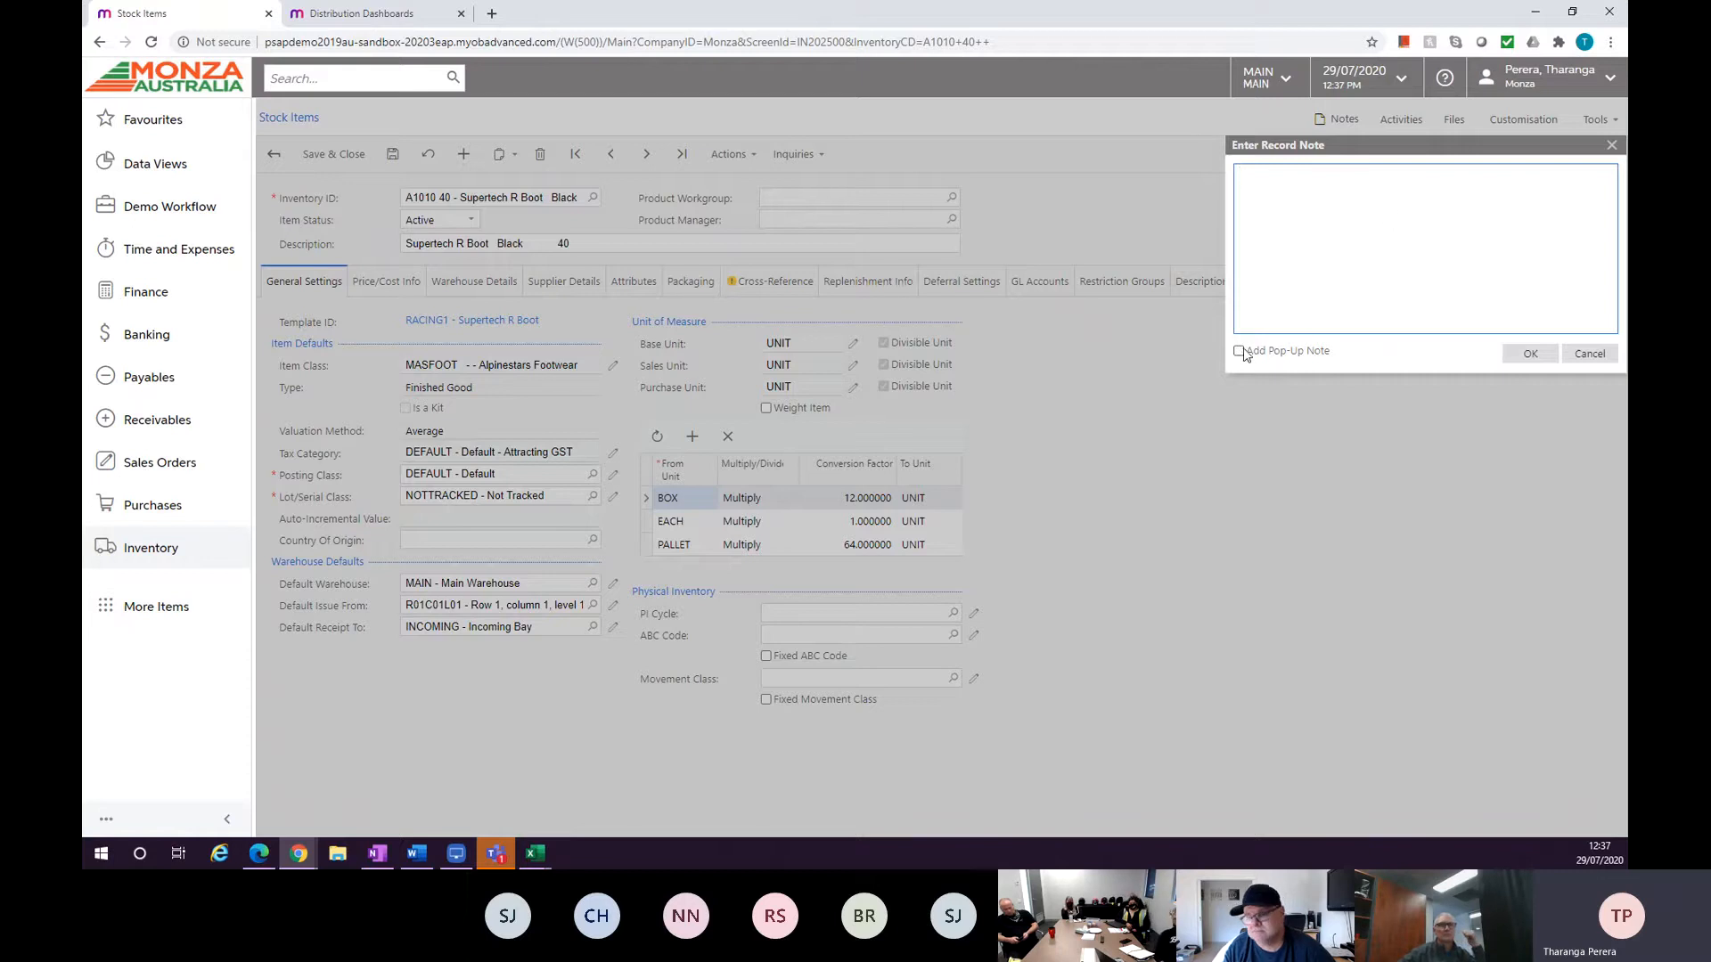
left_click(1317, 297)
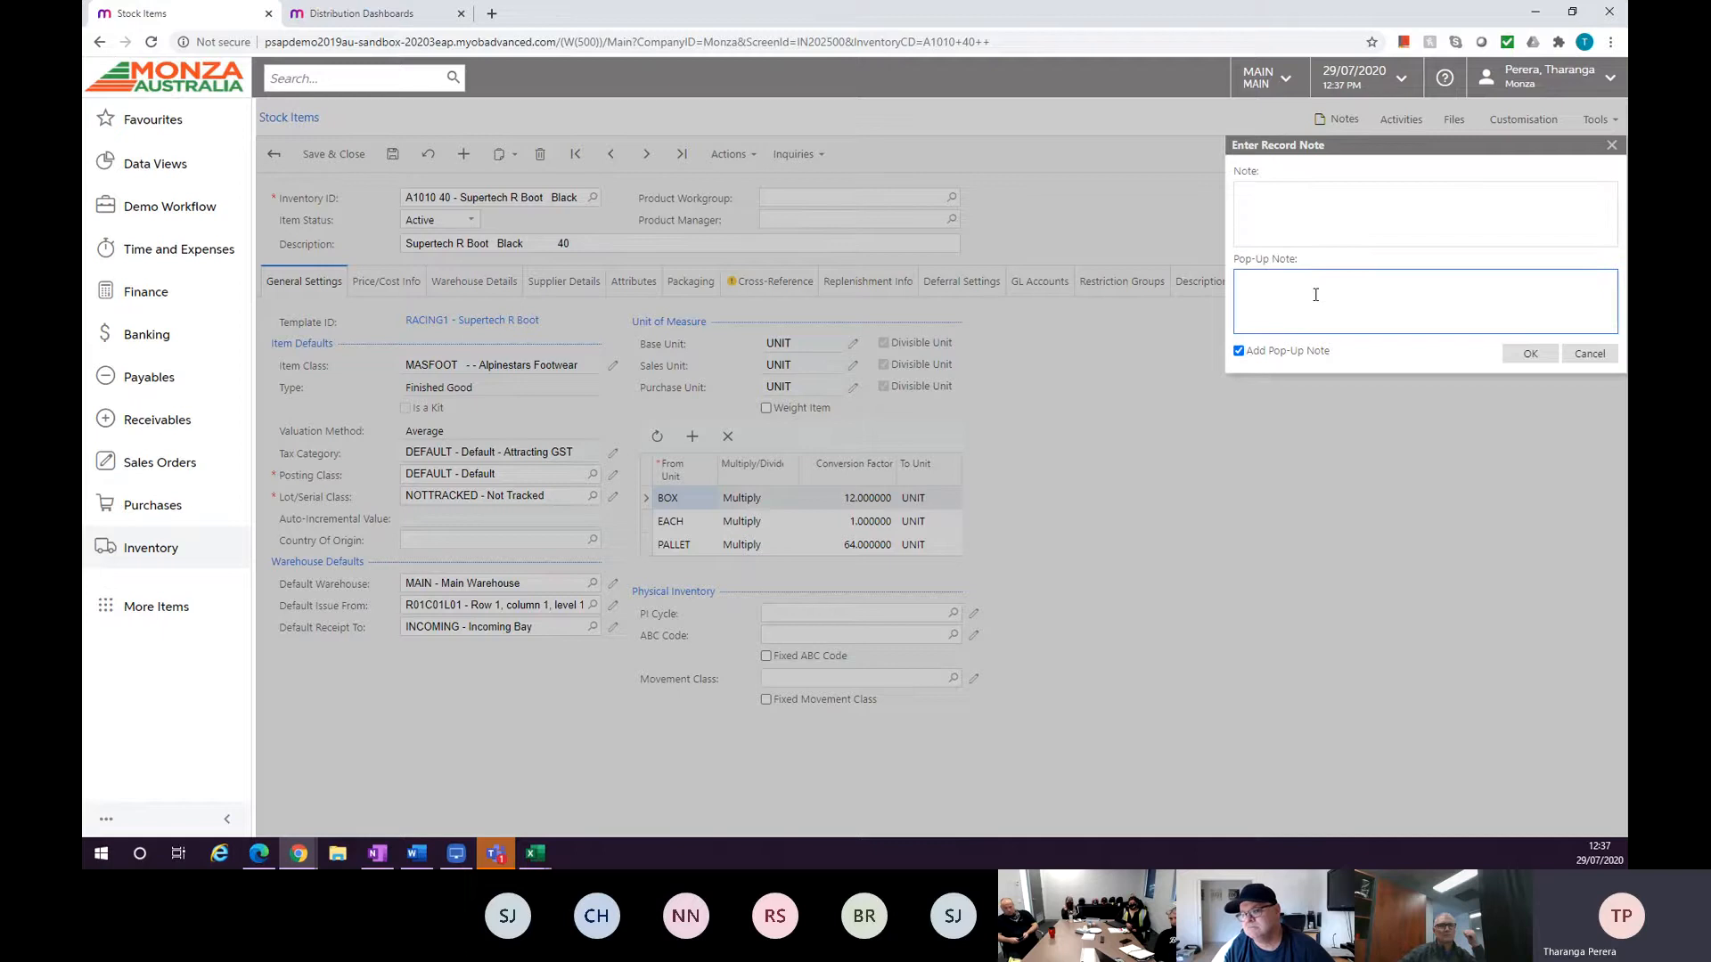
type("M")
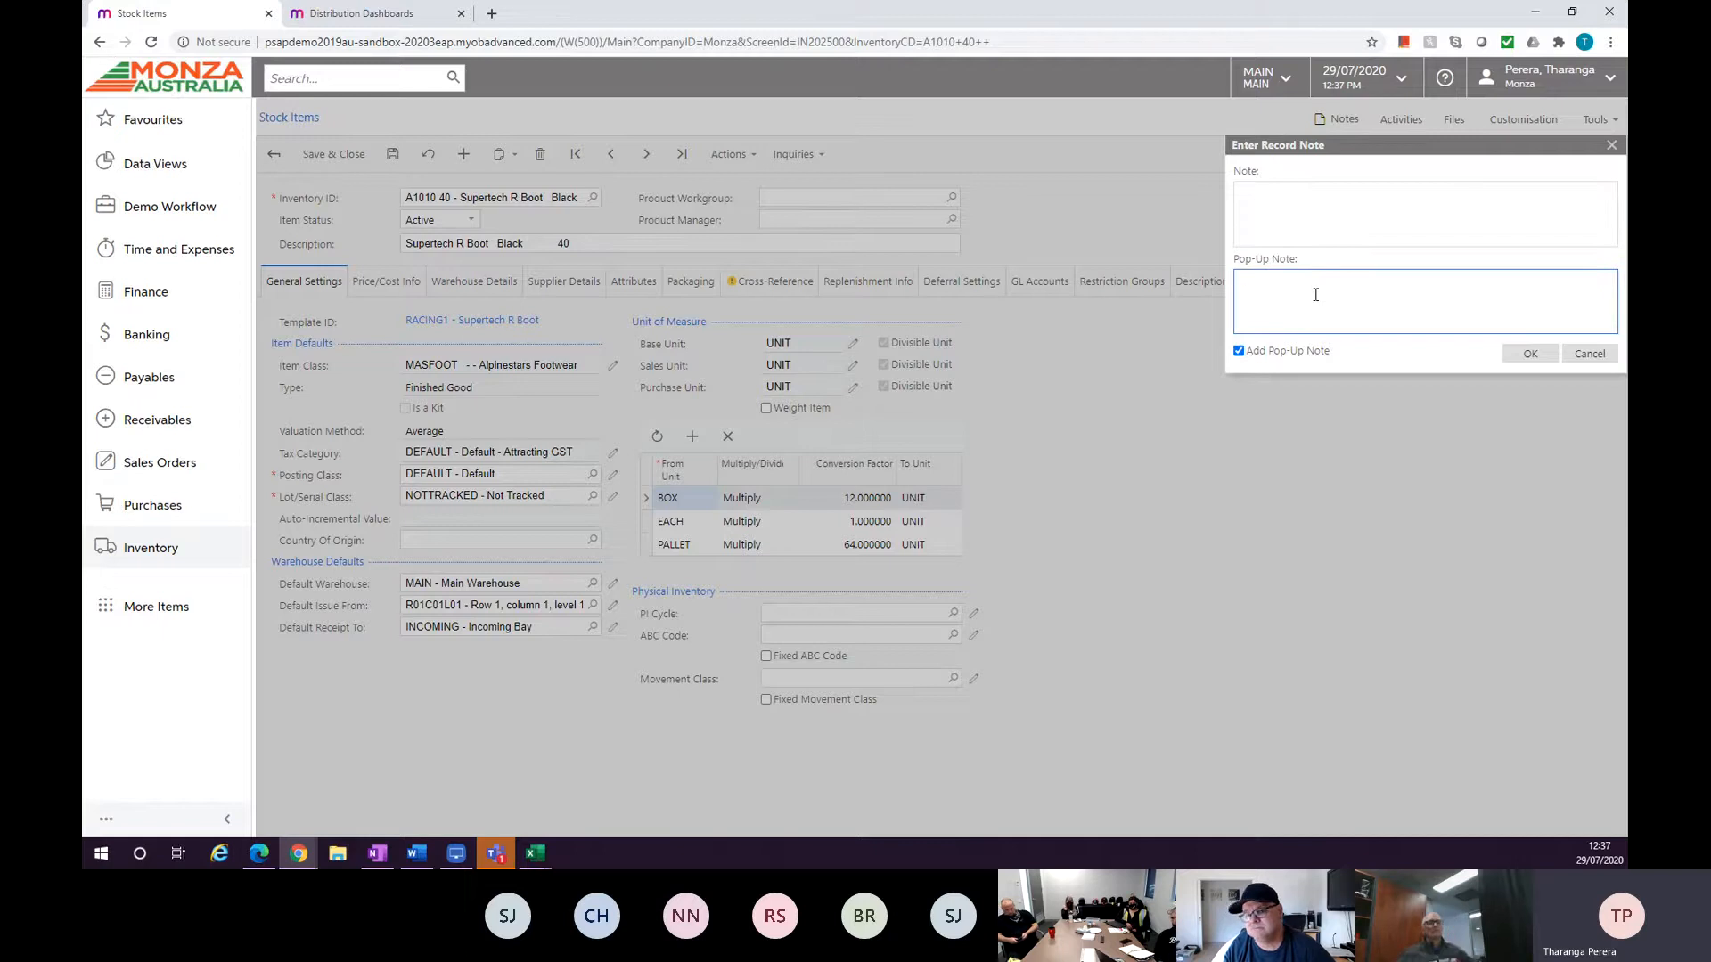
key("BackSpace")
type("Superced")
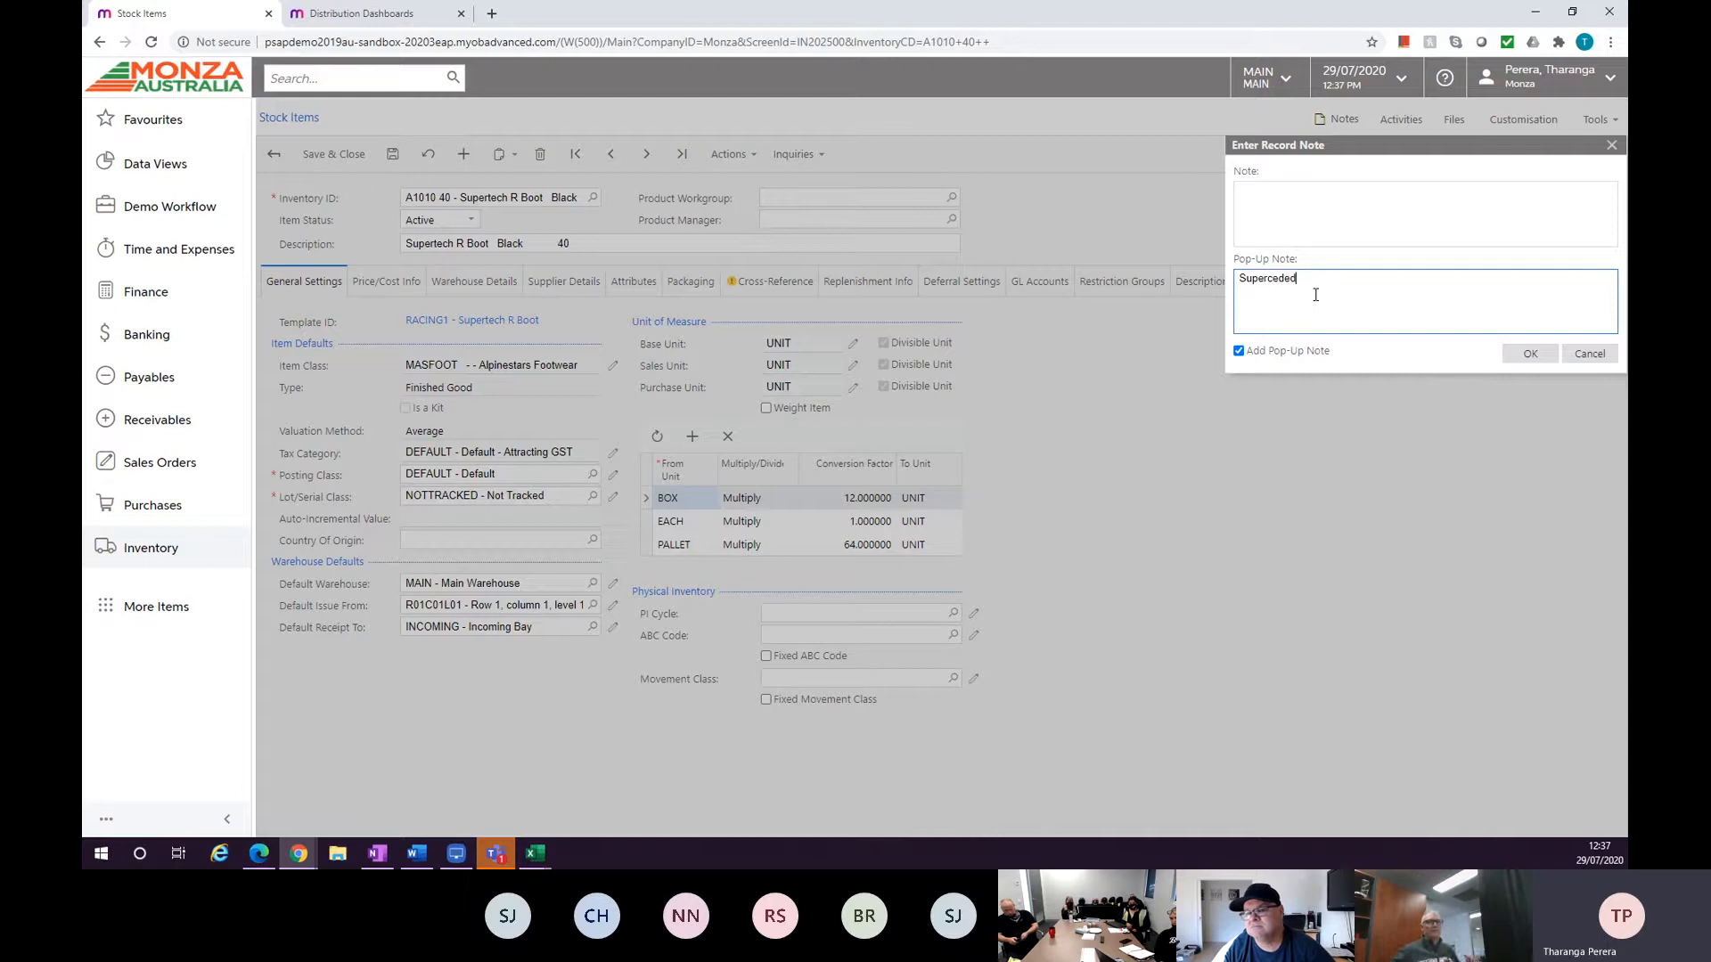
type("ed")
left_click(1525, 353)
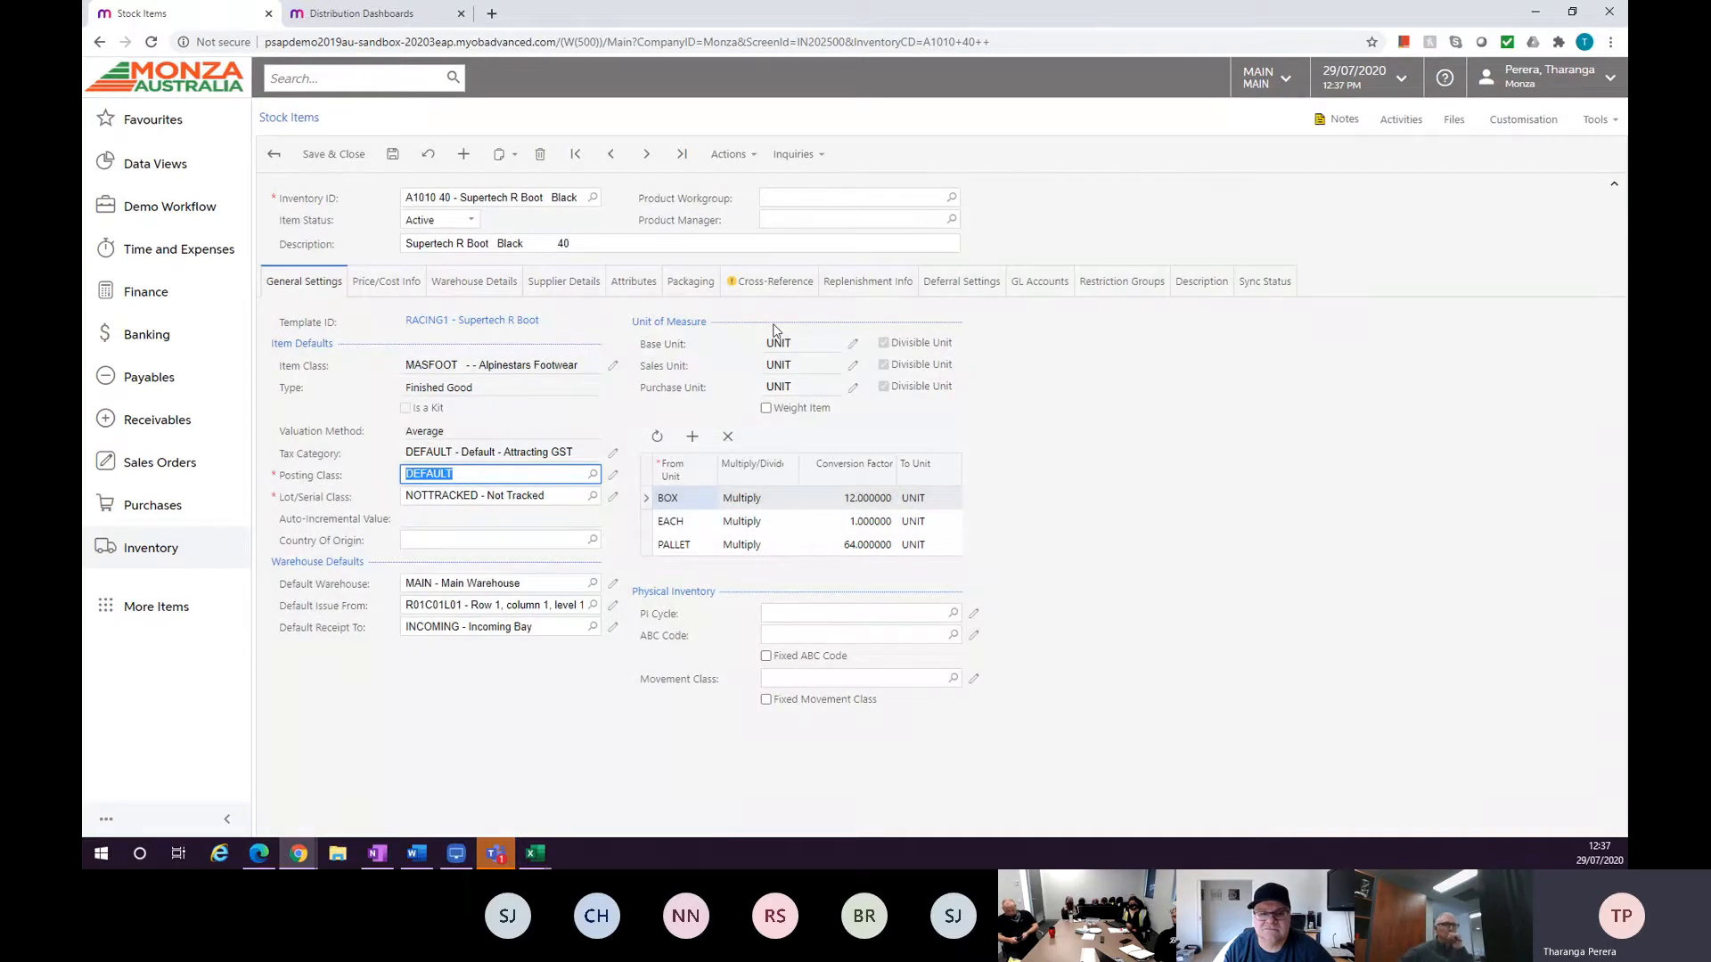
Save the stock item and go back to the Stock Items list.
left_click(392, 154)
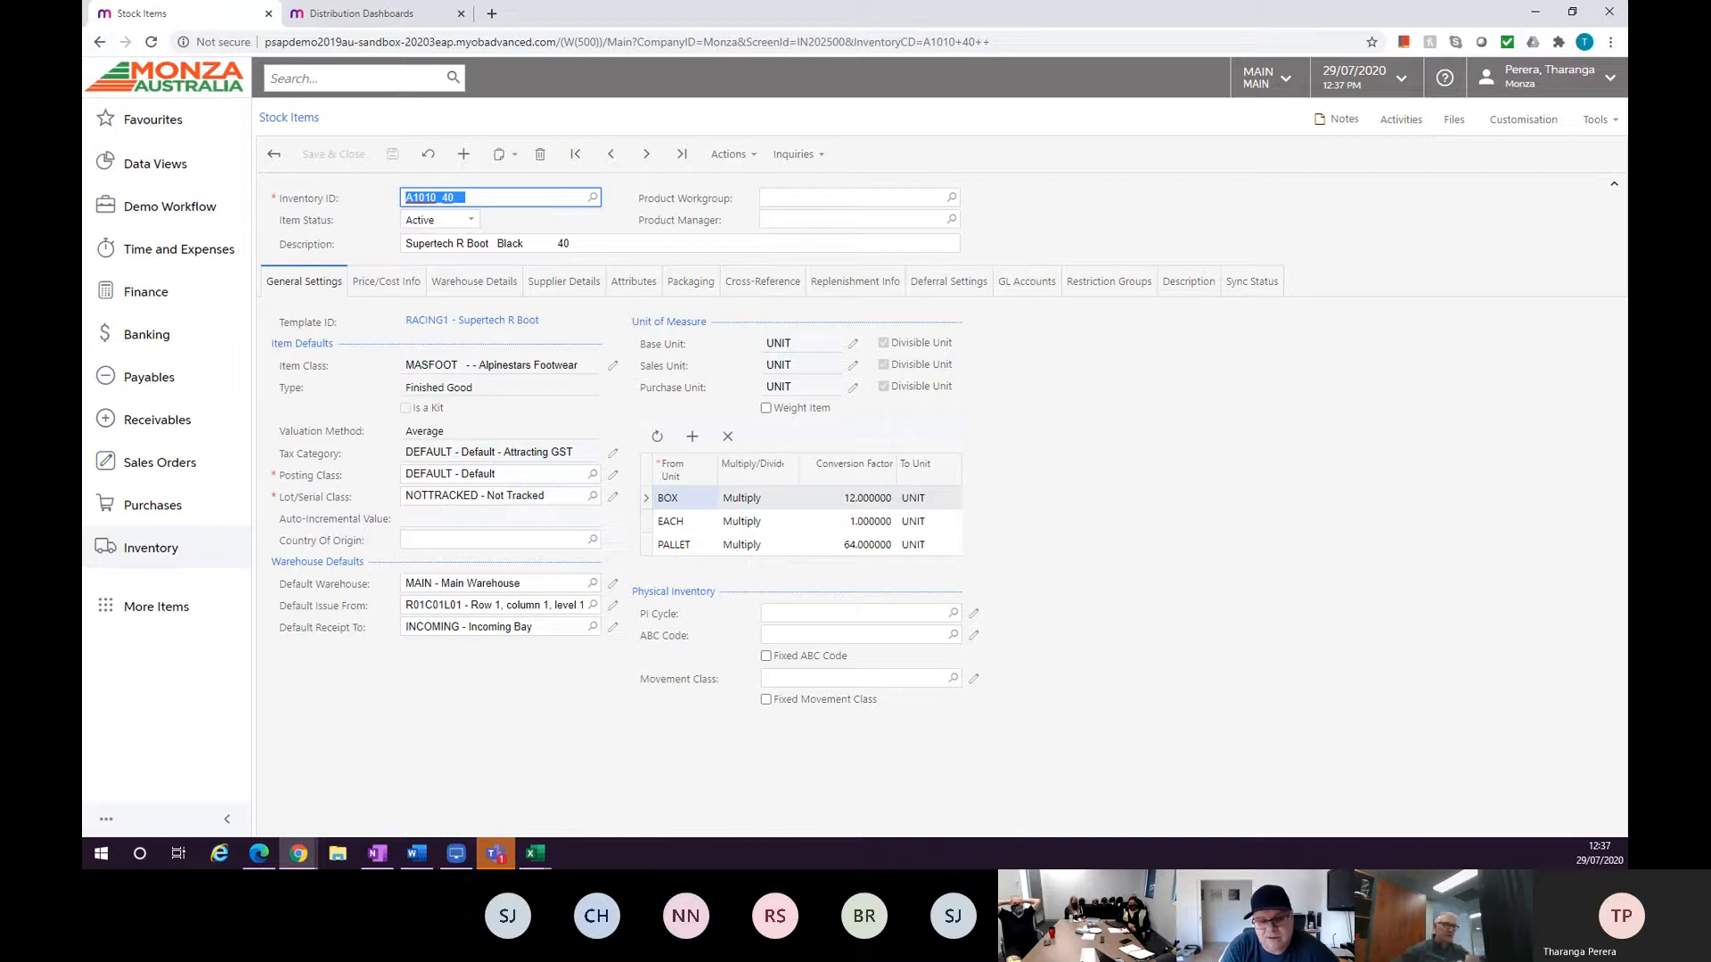
key("alt+Tab")
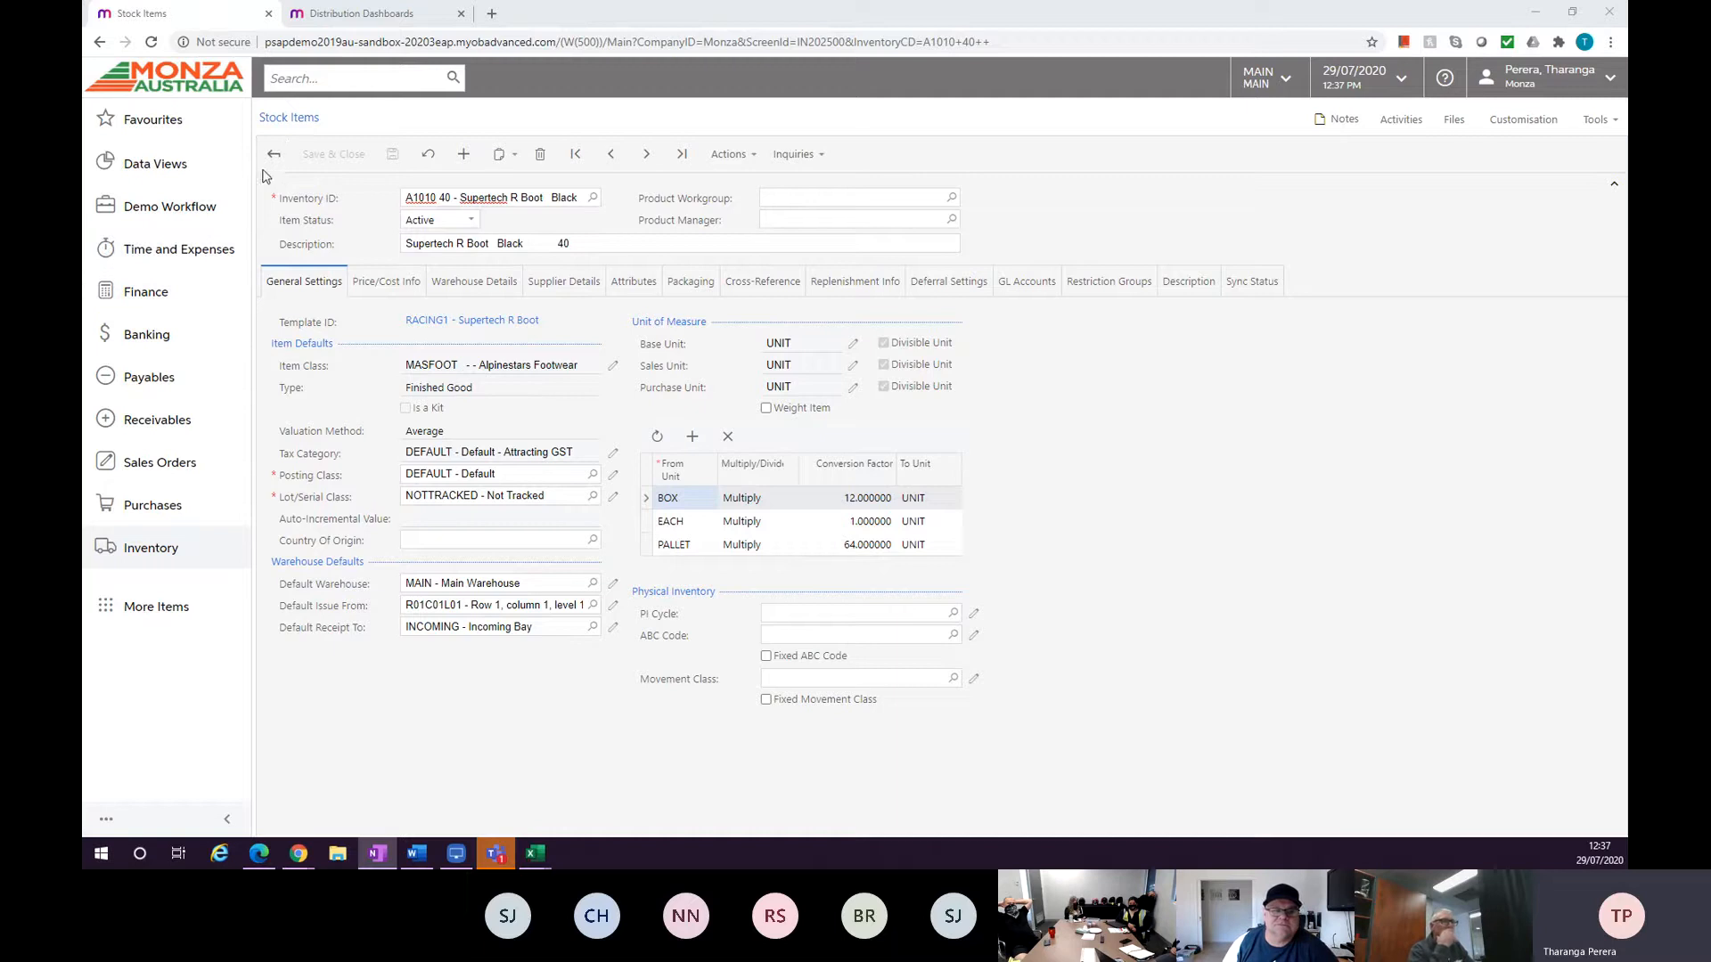
left_click(280, 131)
left_click(278, 122)
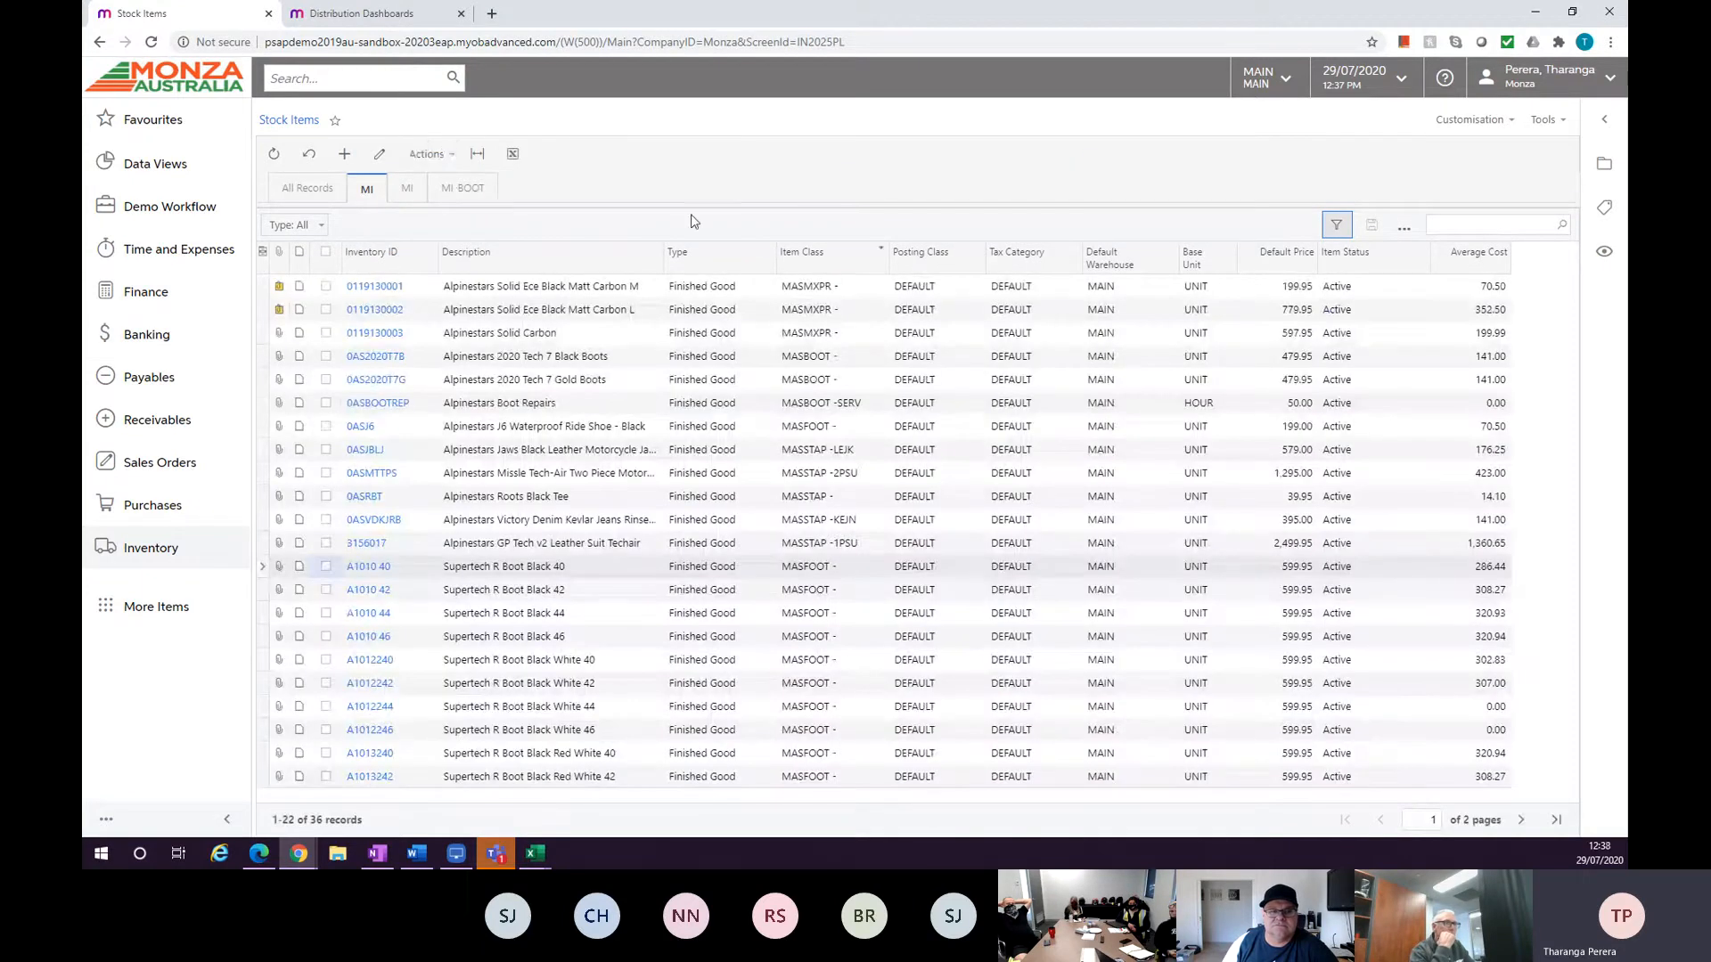
left_click(455, 165)
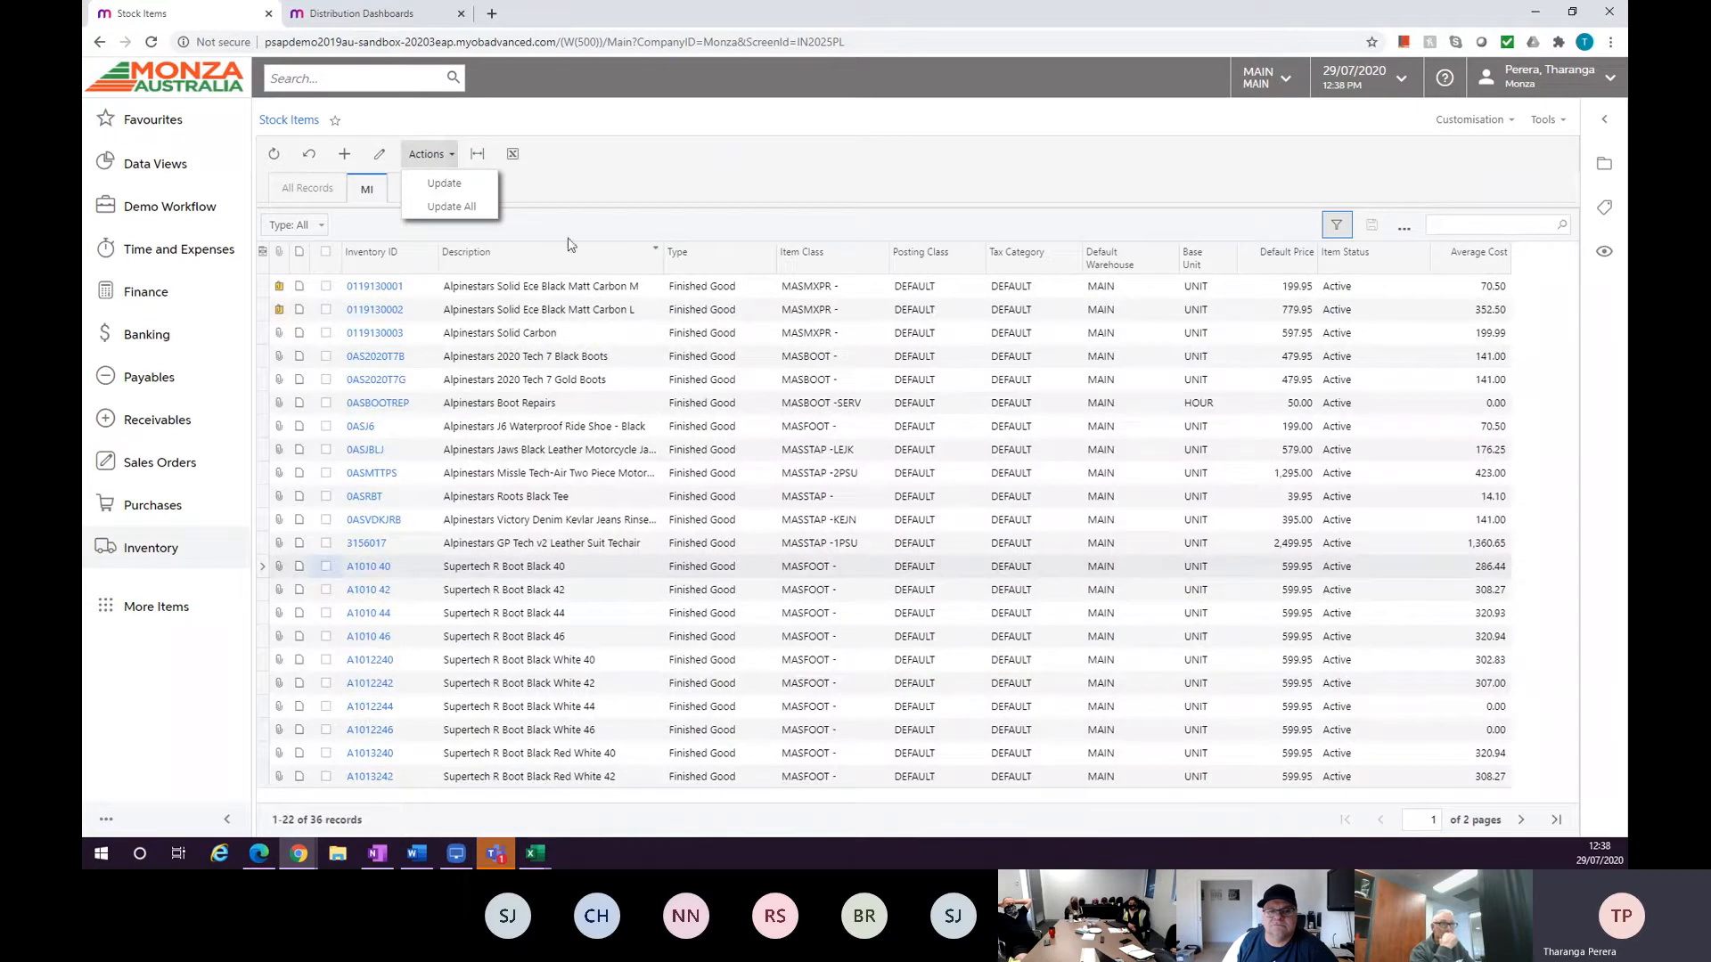
left_click(453, 184)
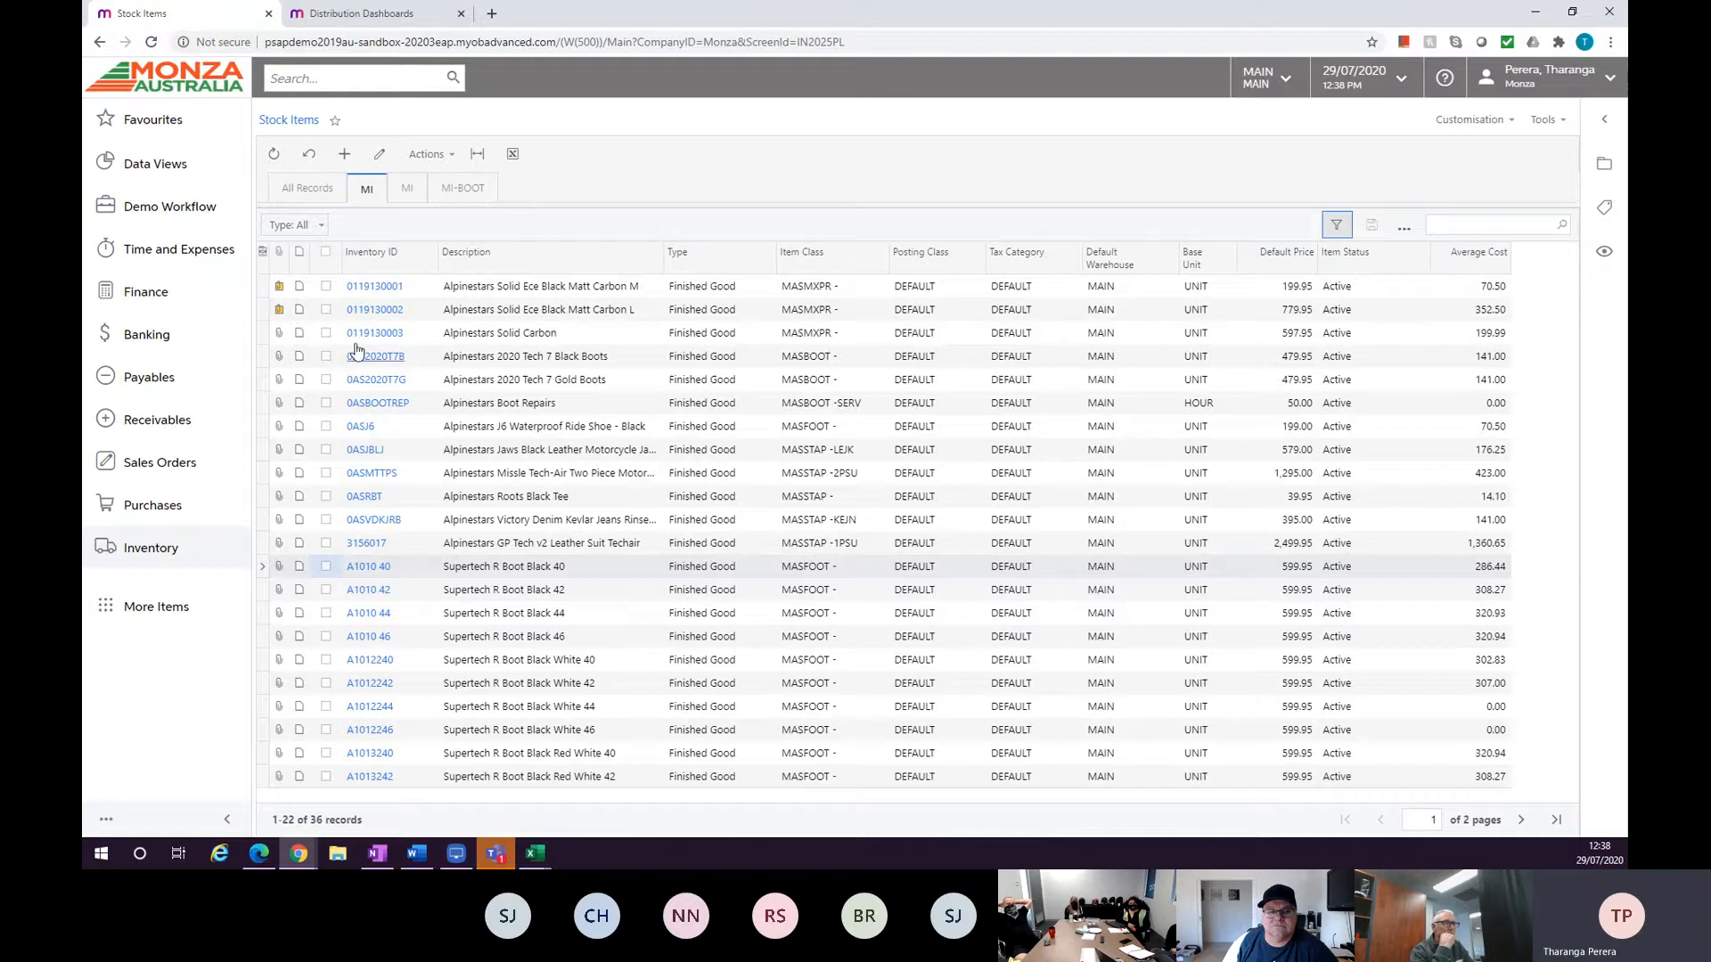
left_click(326, 309)
left_click(326, 332)
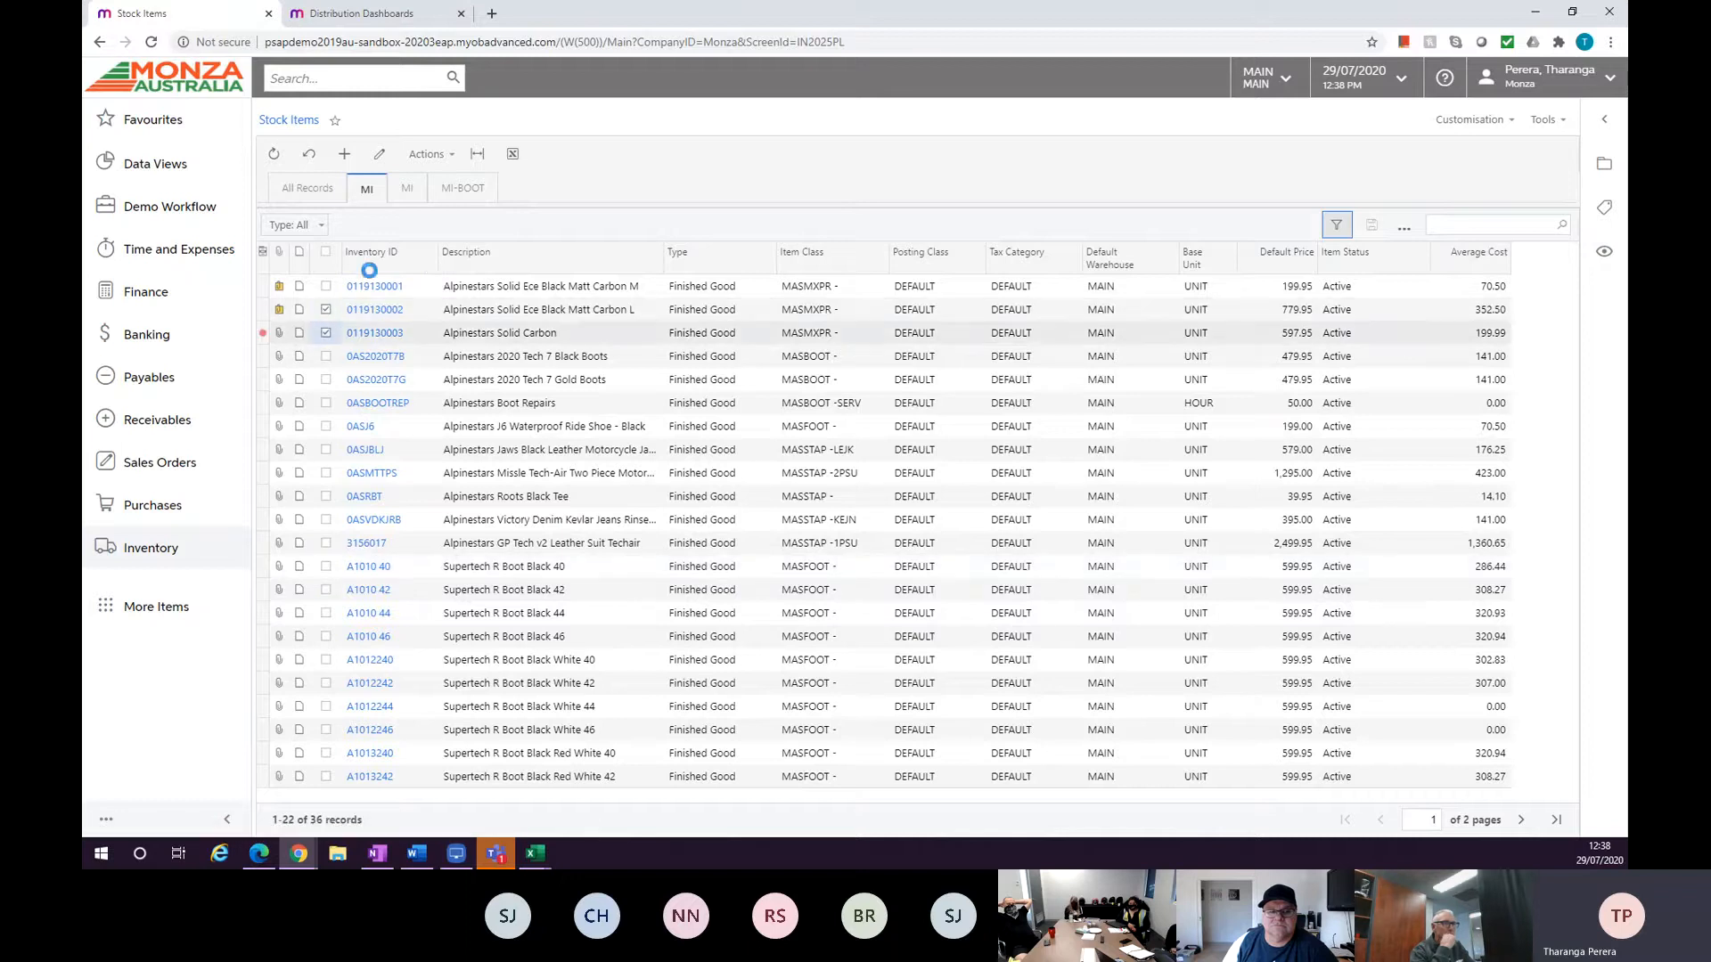
left_click(428, 155)
left_click(445, 183)
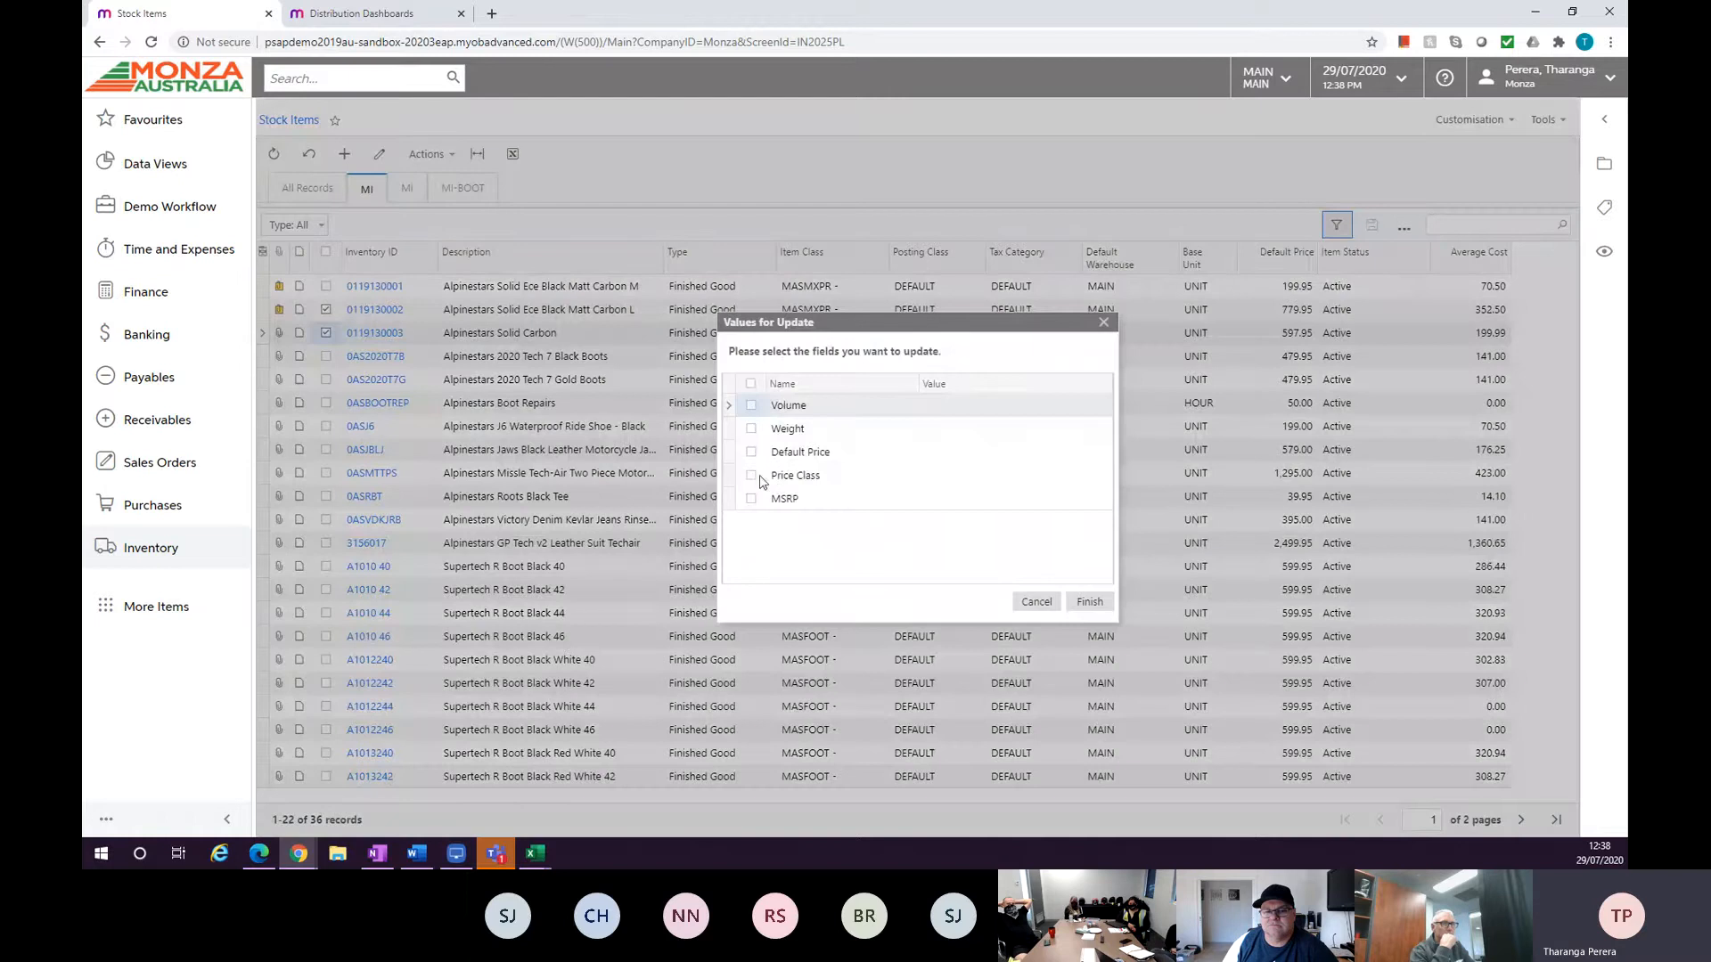
left_click(752, 455)
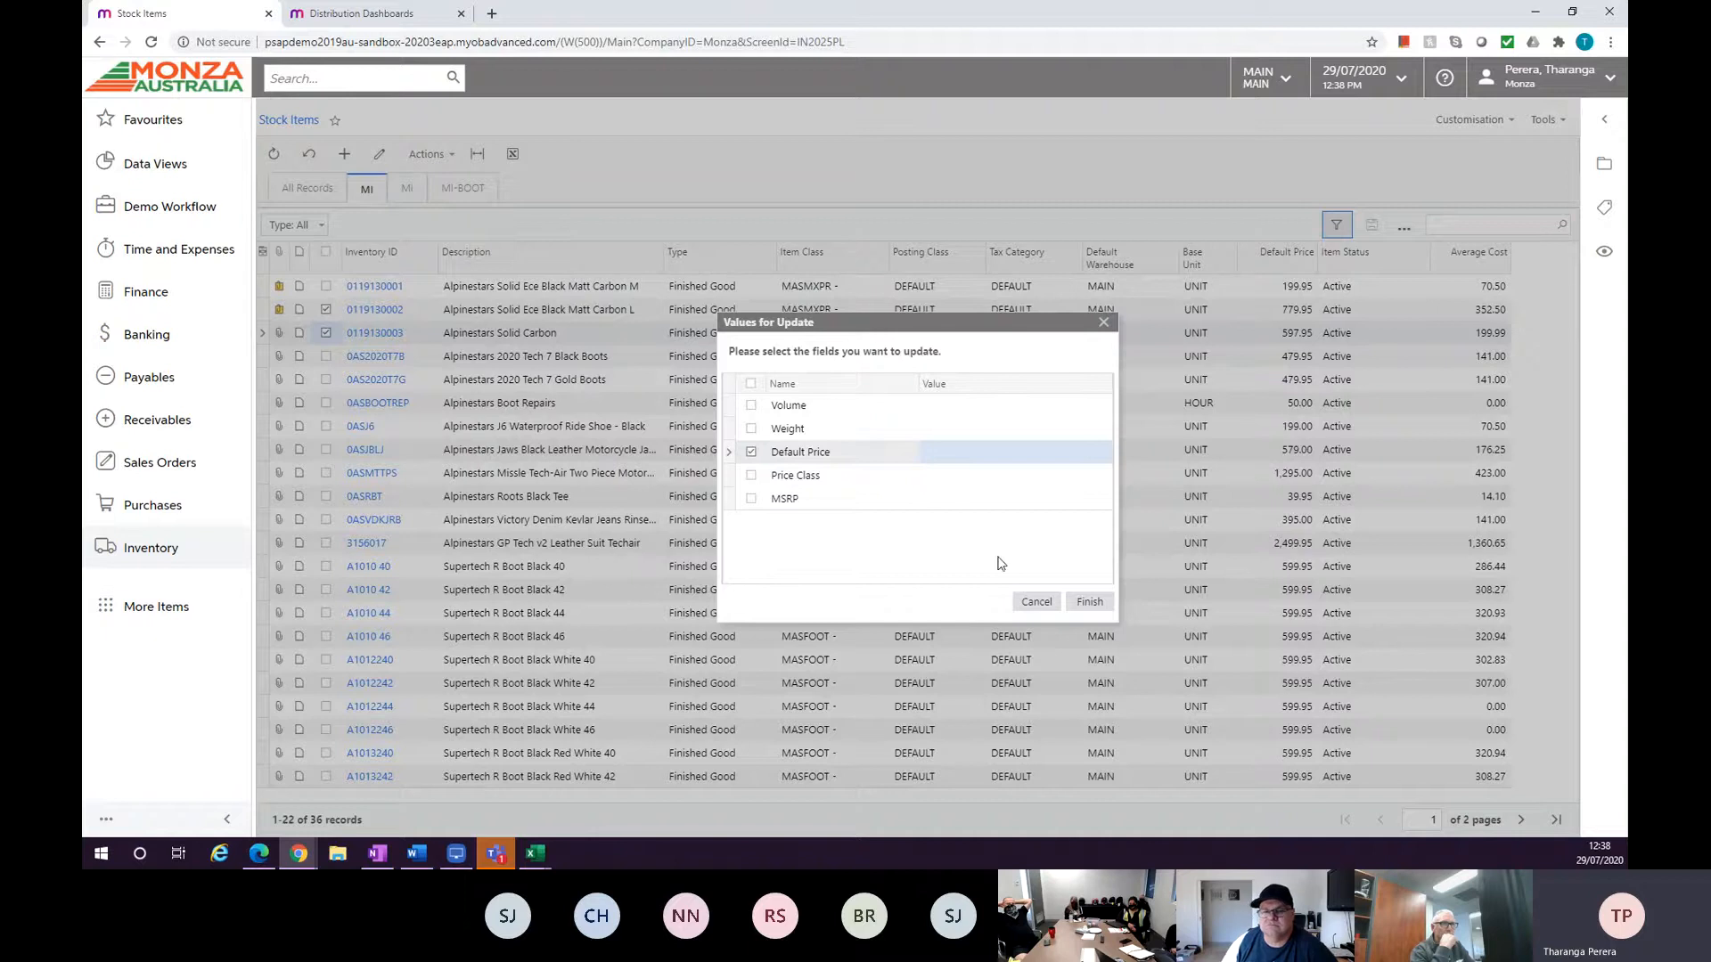
left_click(1022, 603)
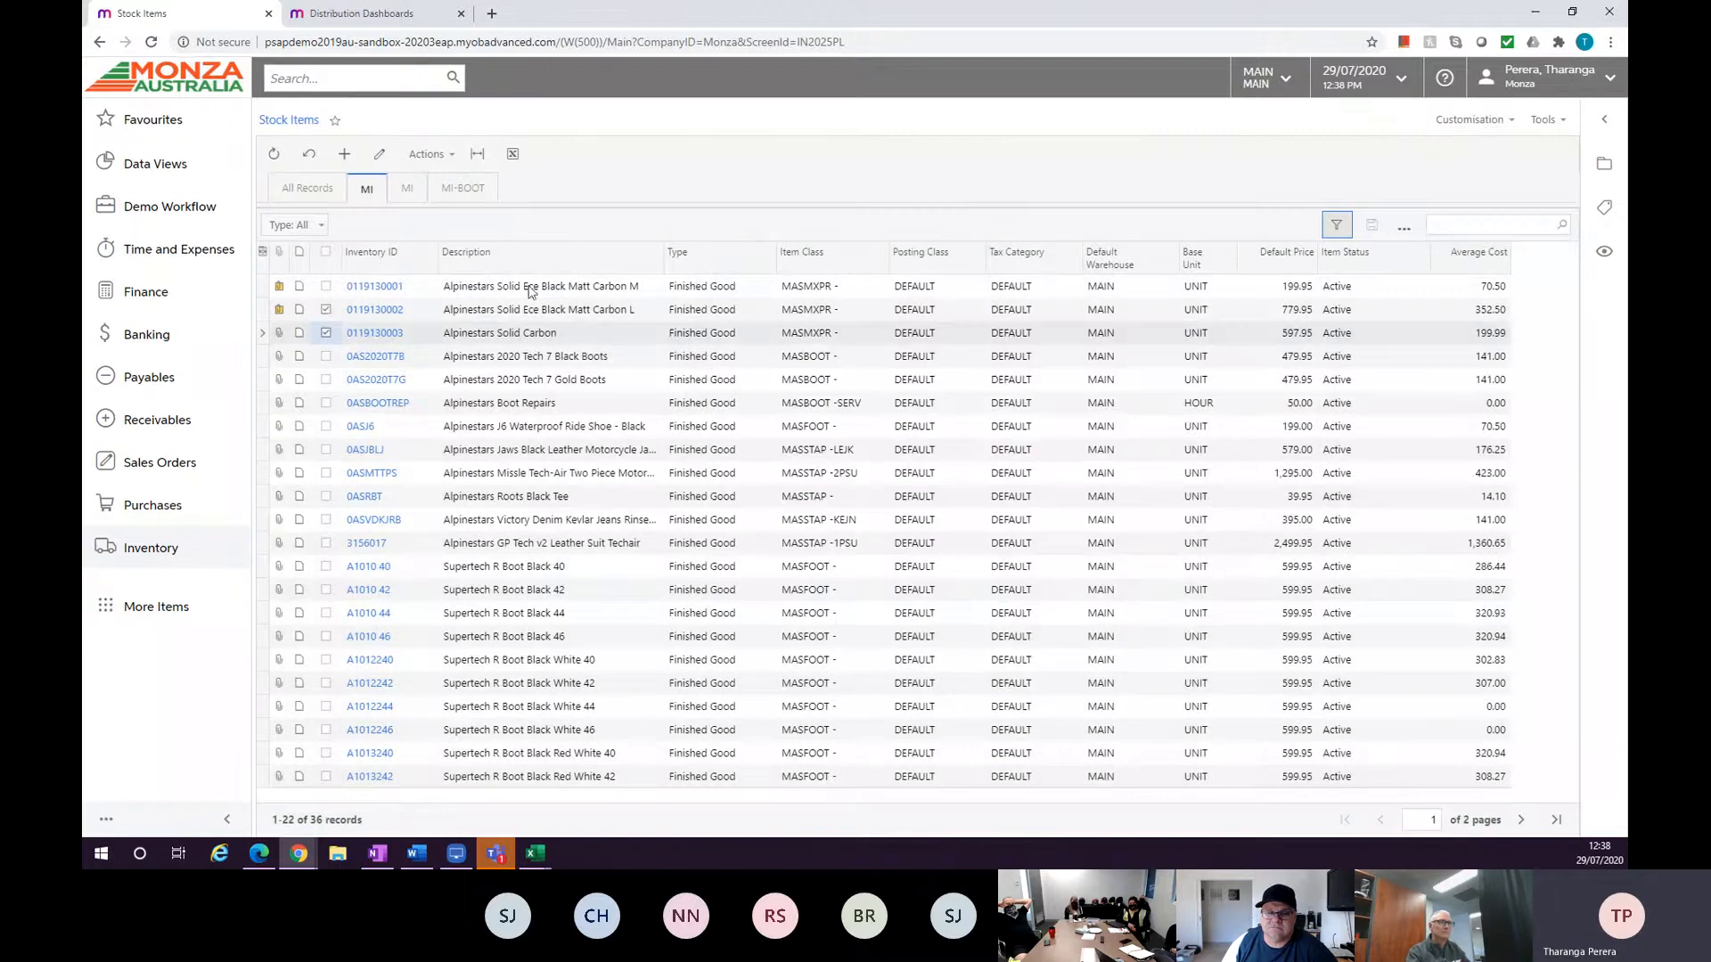
left_click(327, 310)
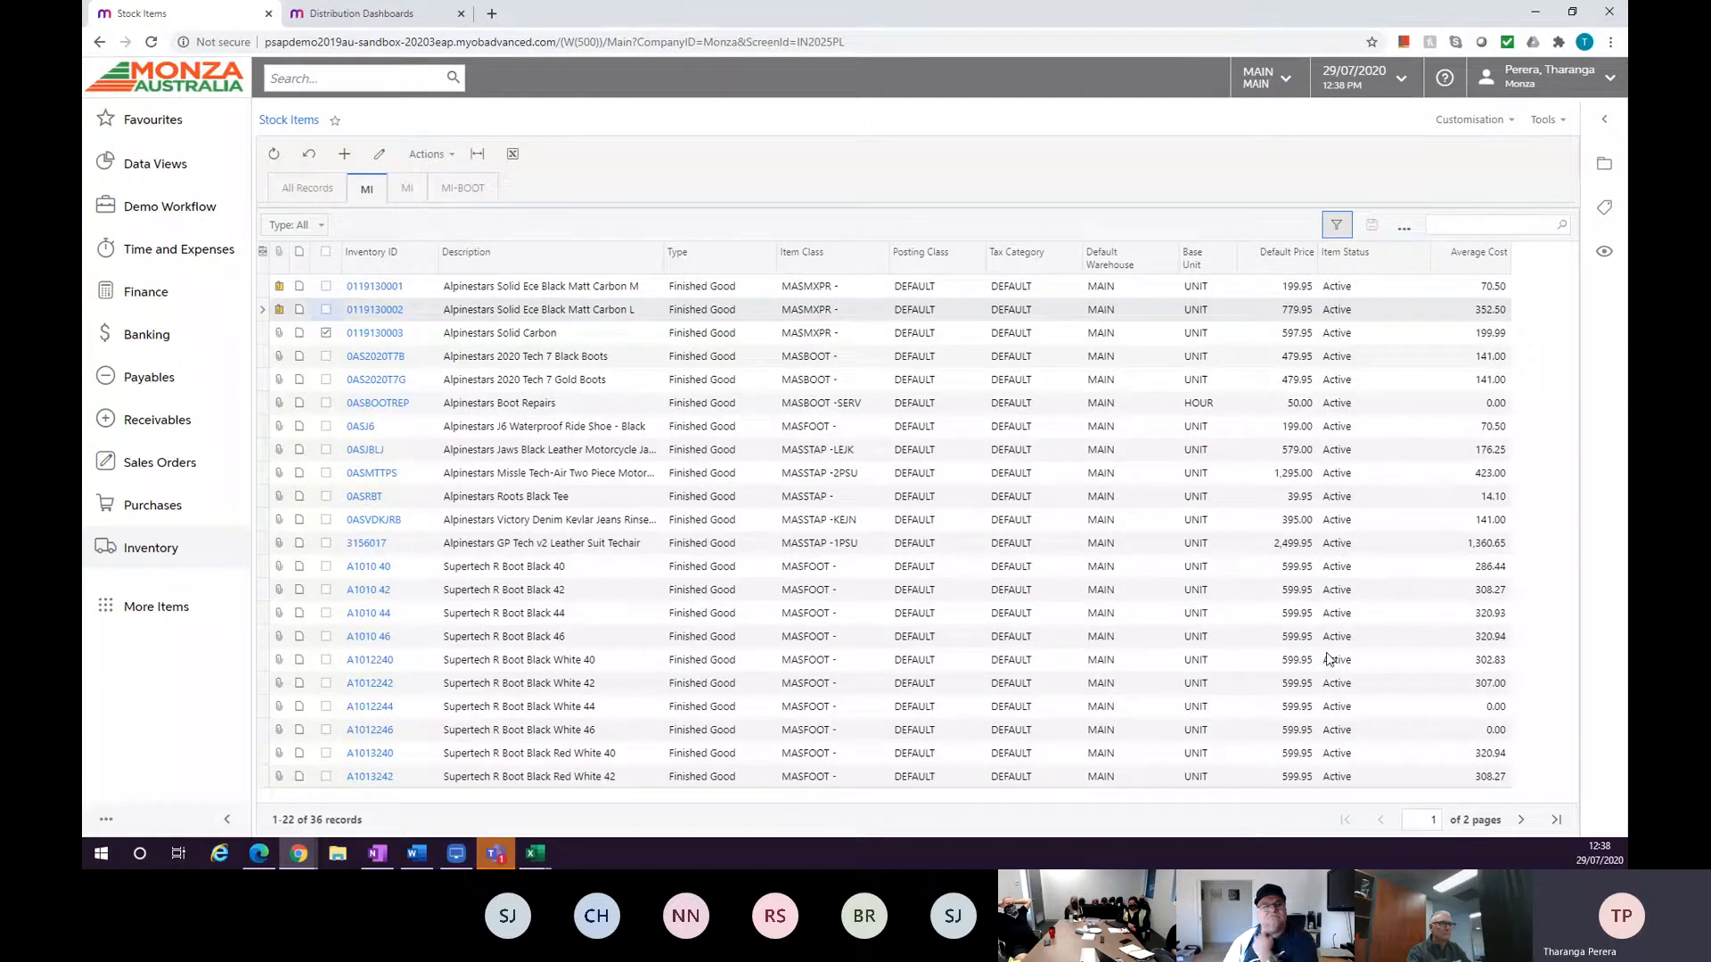
left_click(446, 153)
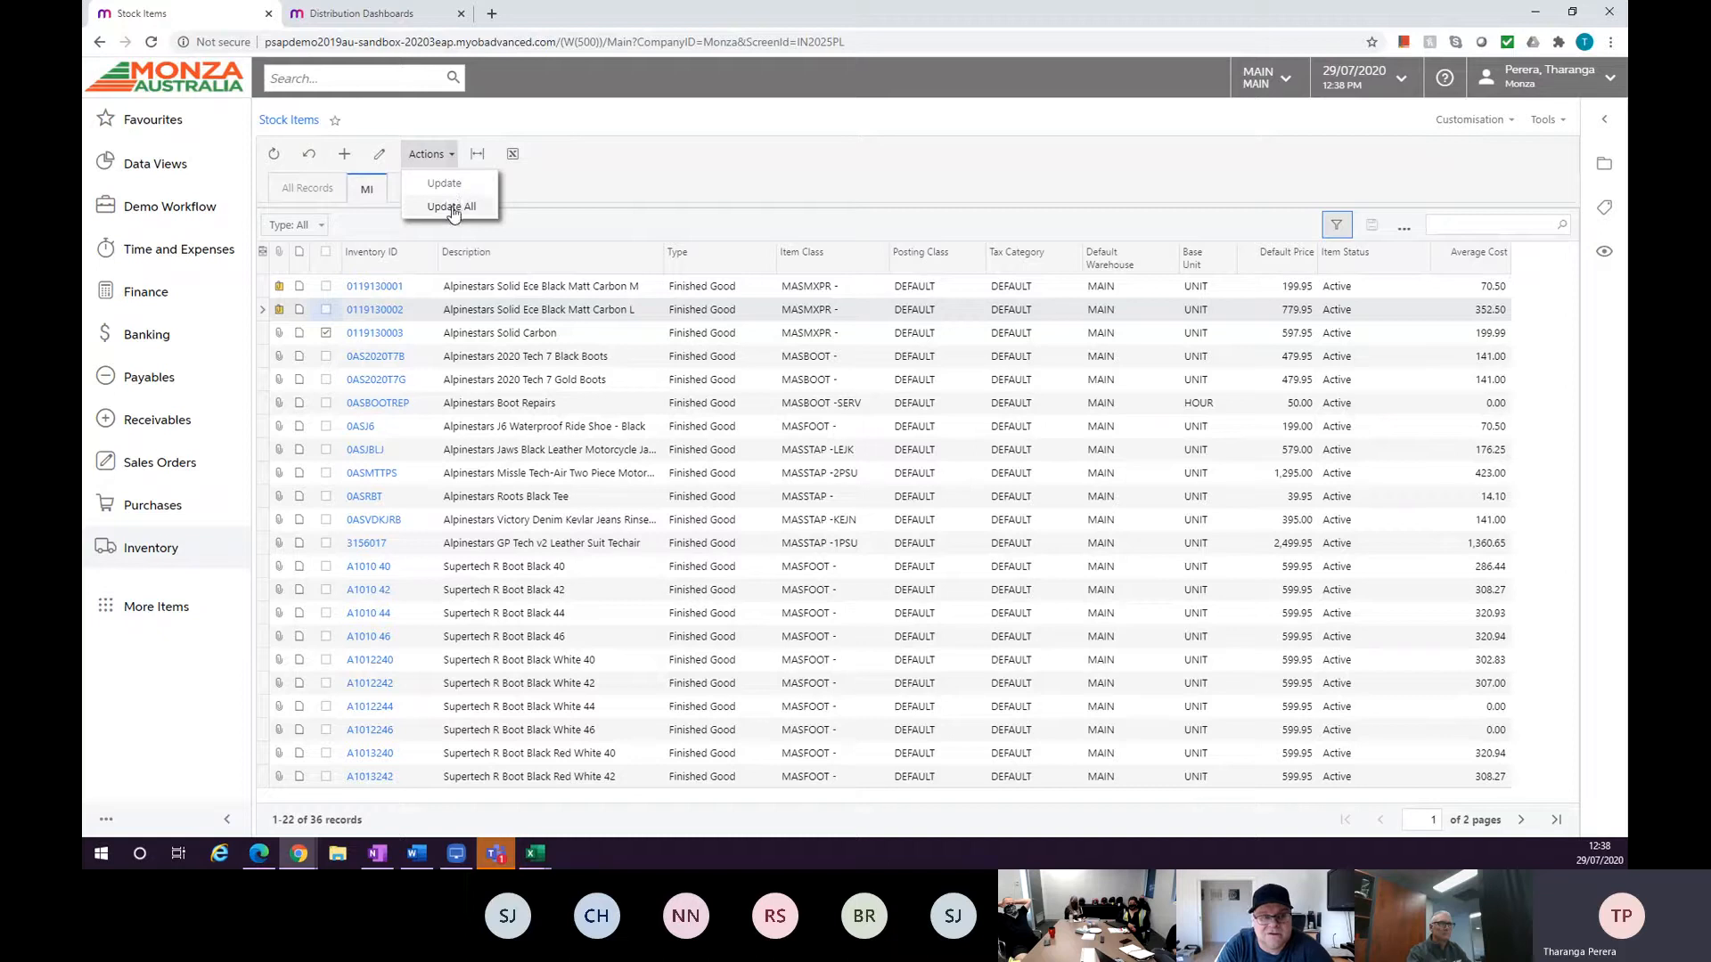
left_click(724, 170)
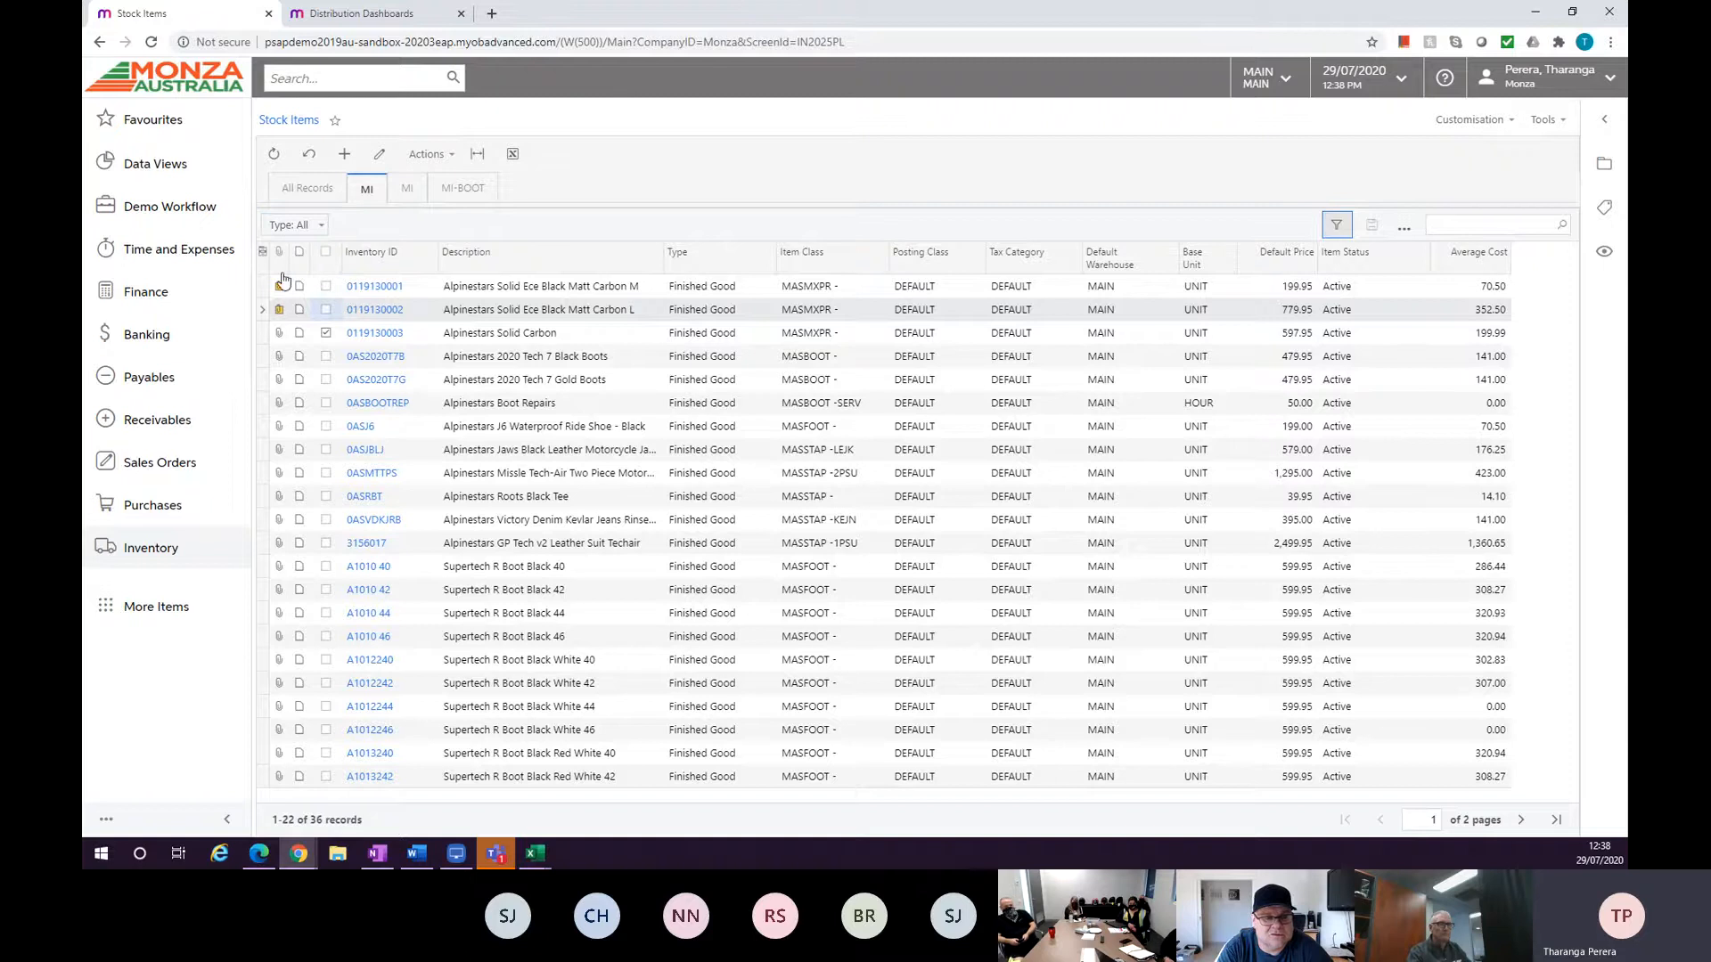
Open Purchase Orders and start a new purchase order.
left_click(198, 512)
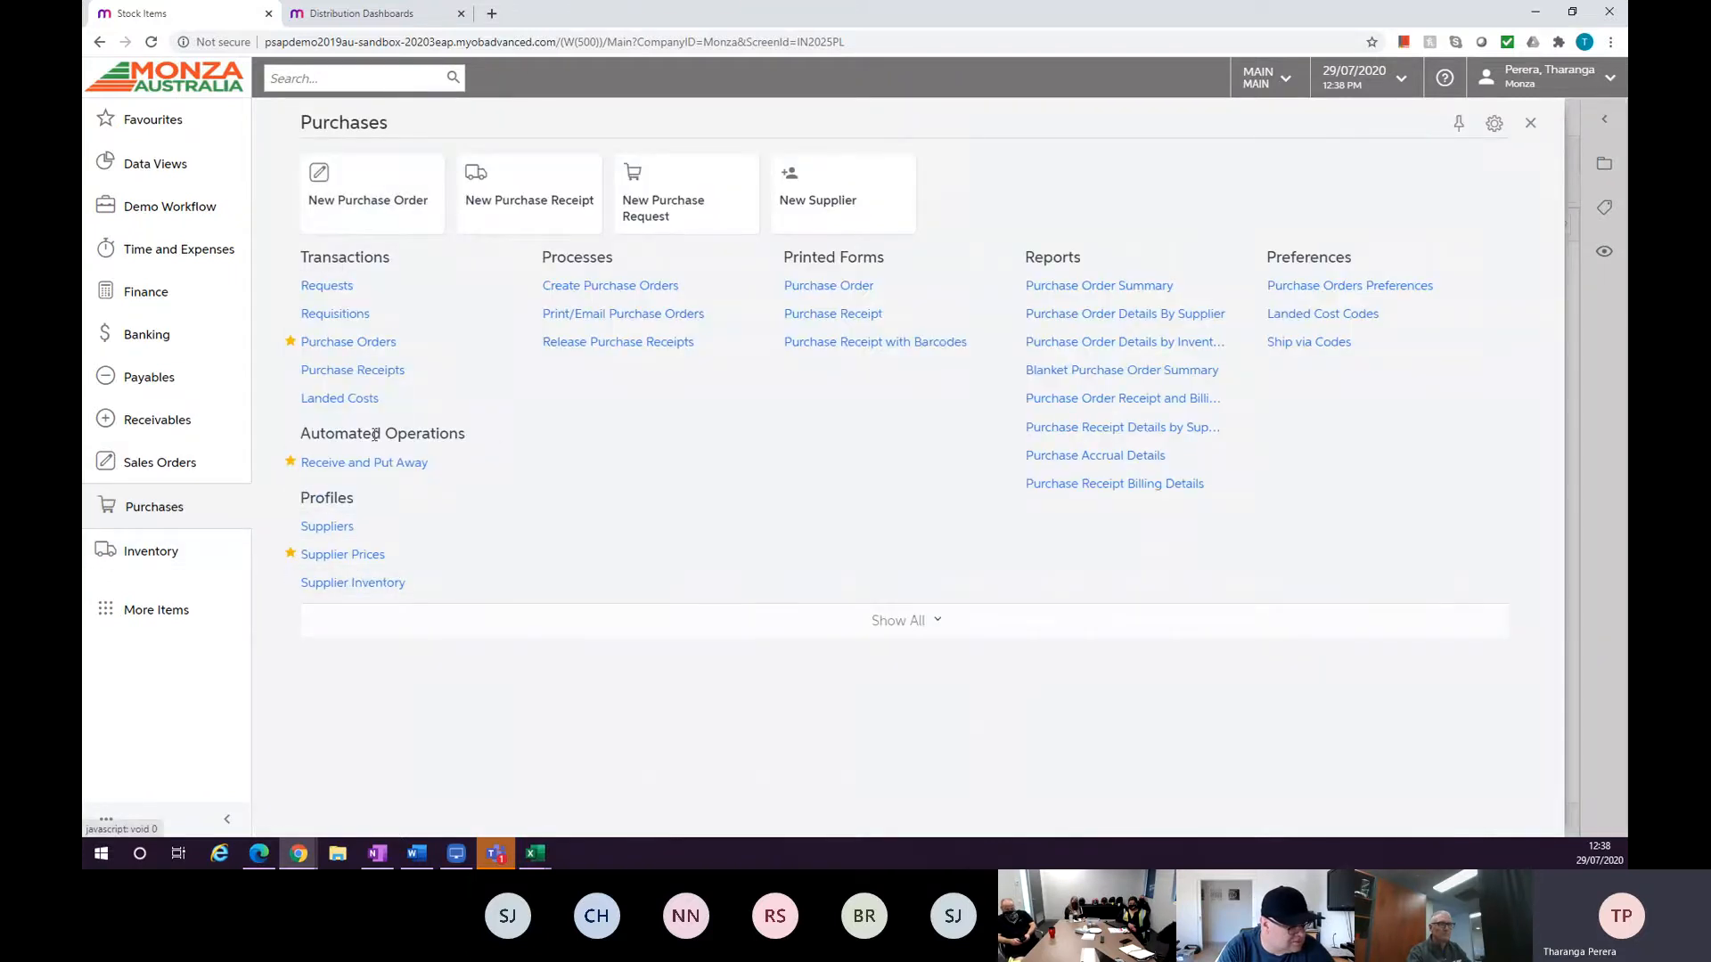
left_click(349, 342)
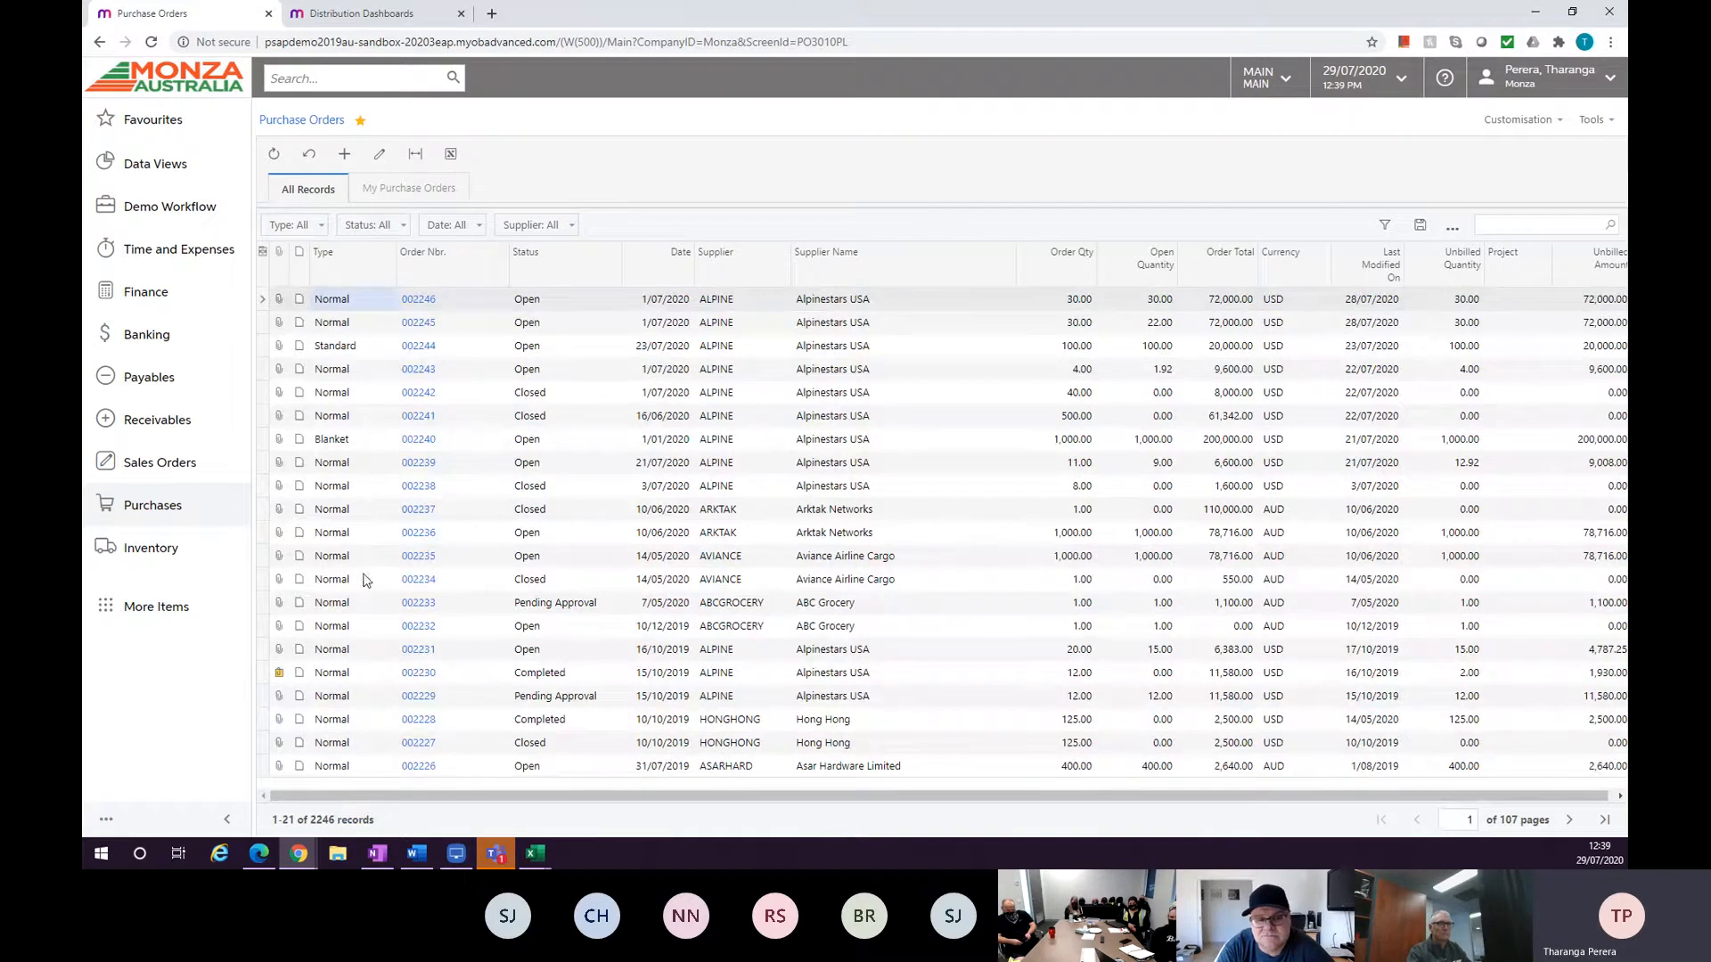
left_click(348, 155)
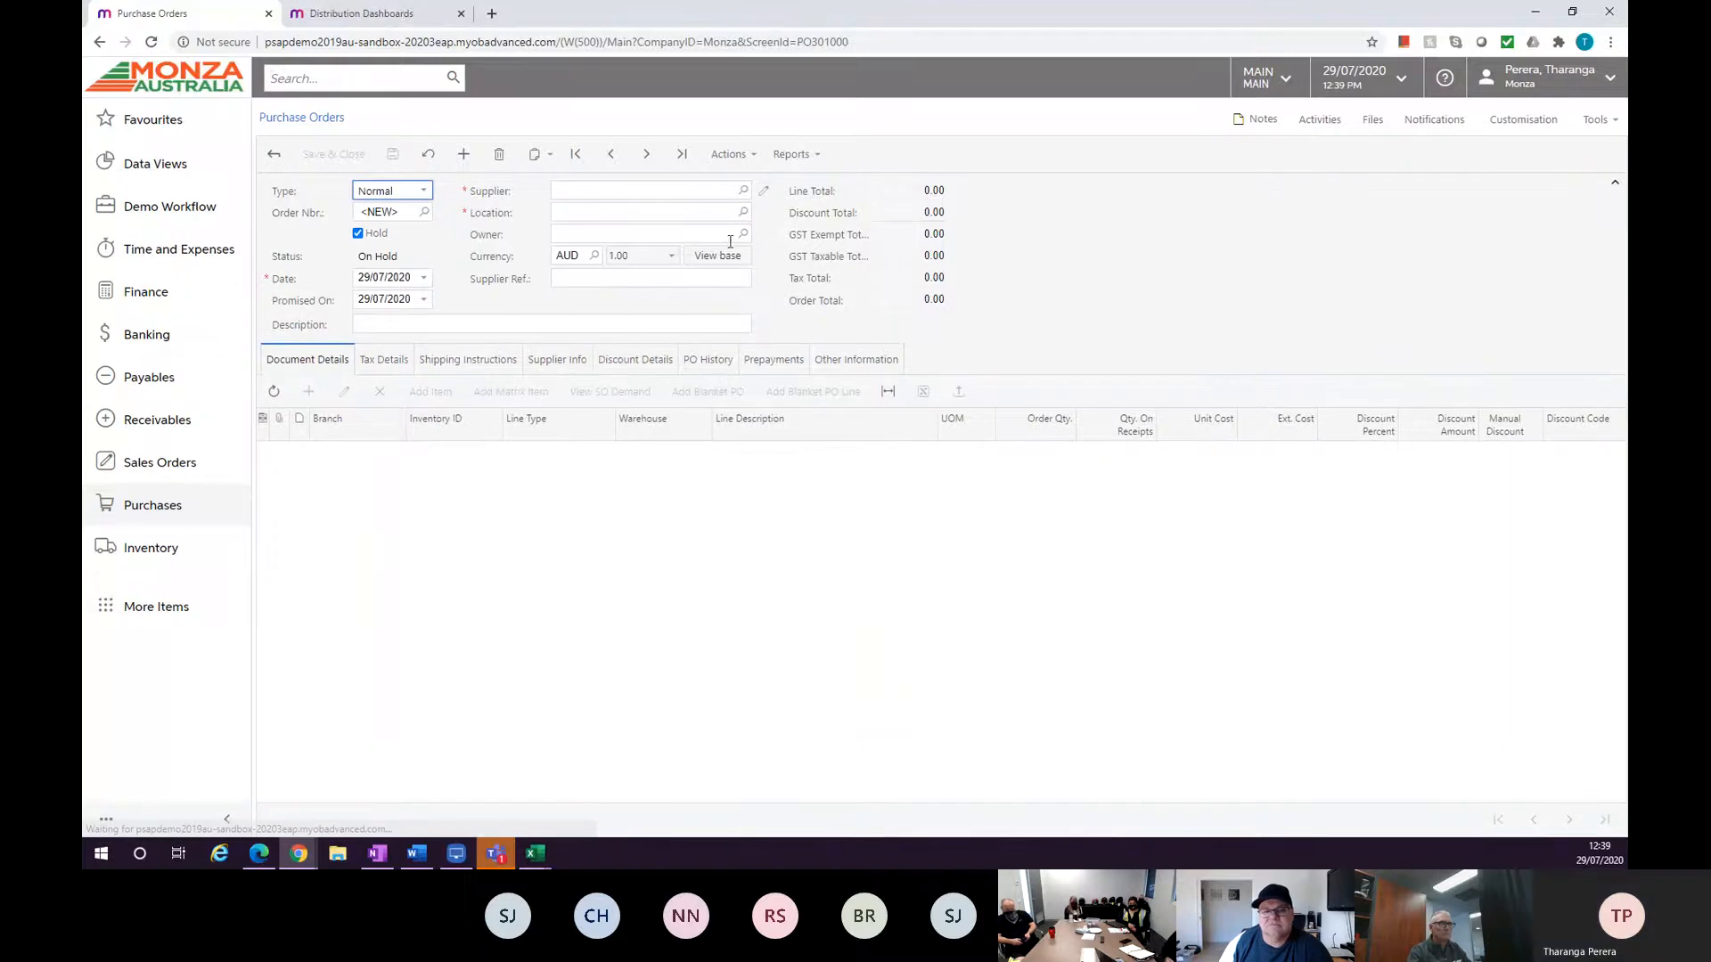
Set the purchase order's supplier to ALPINE - Alpinestars USA.
left_click(743, 190)
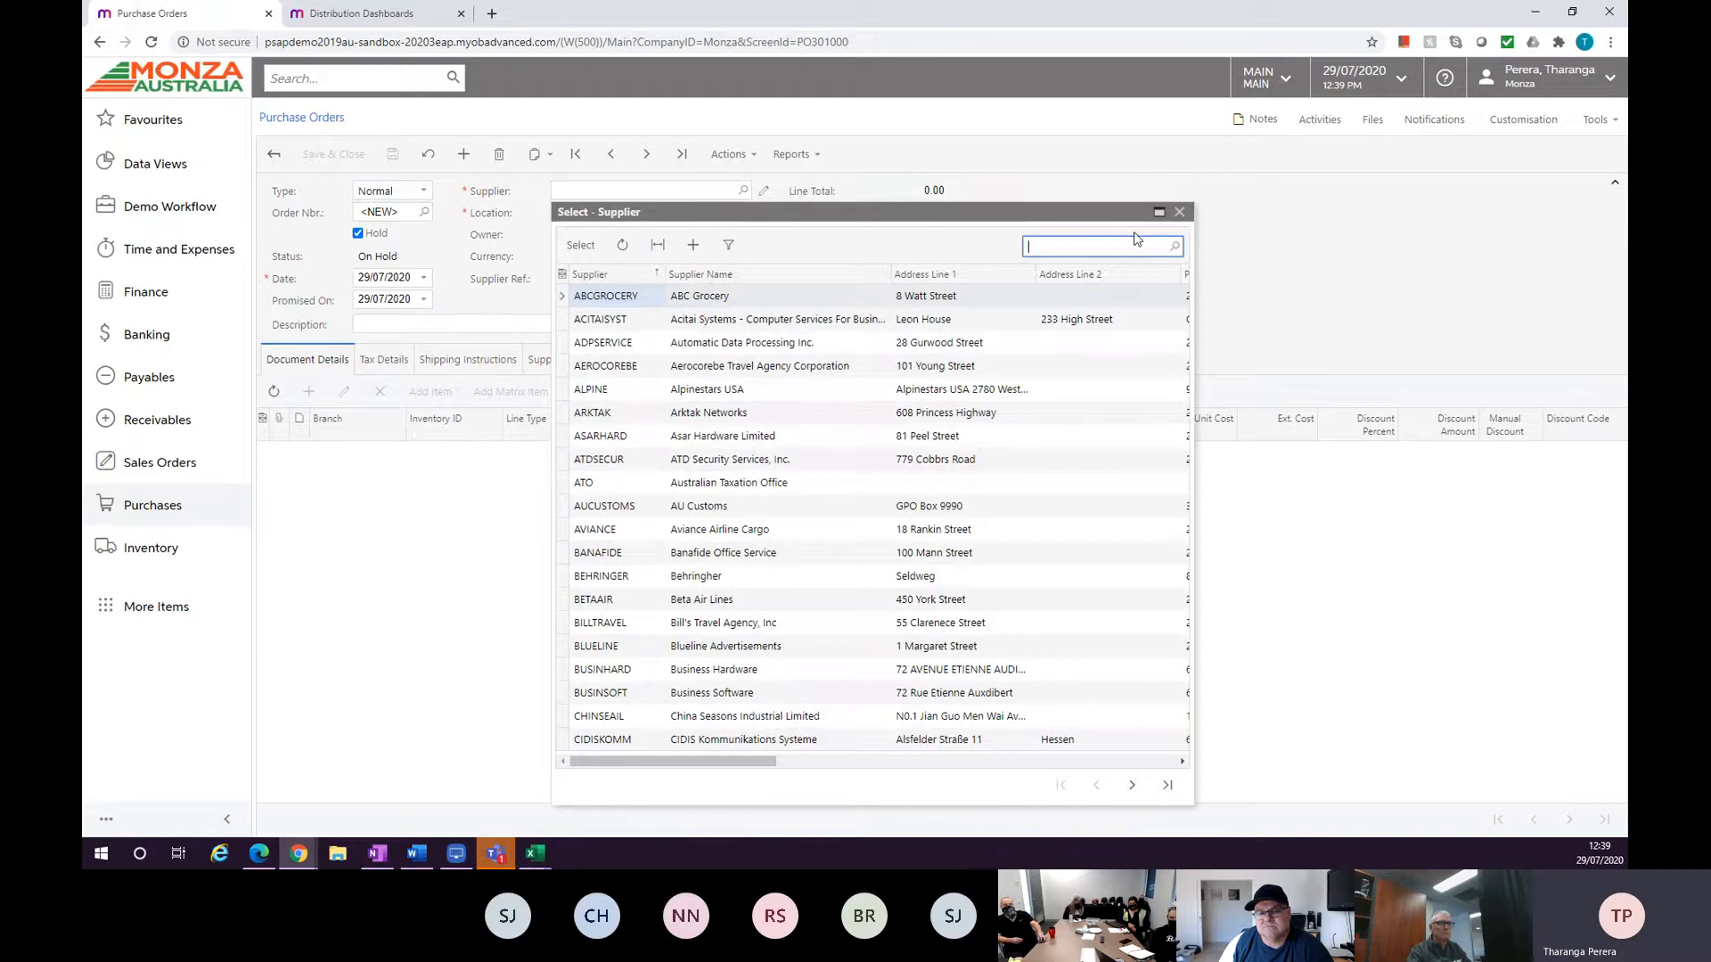
type("alpi")
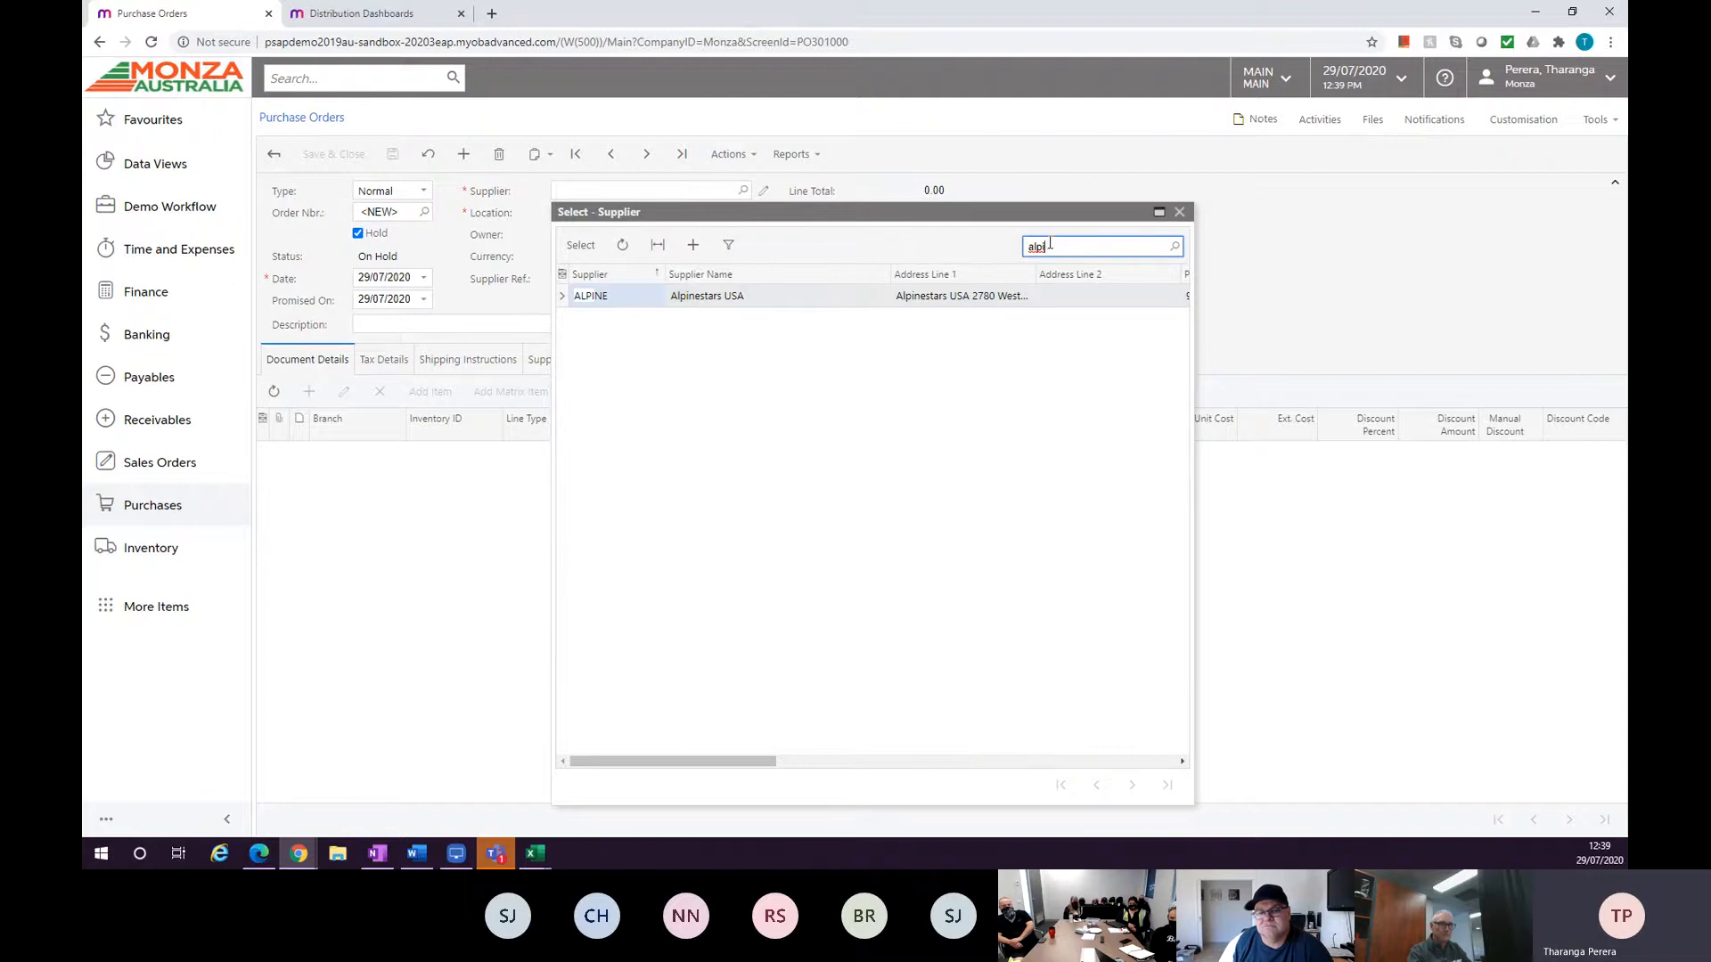
double_click(725, 299)
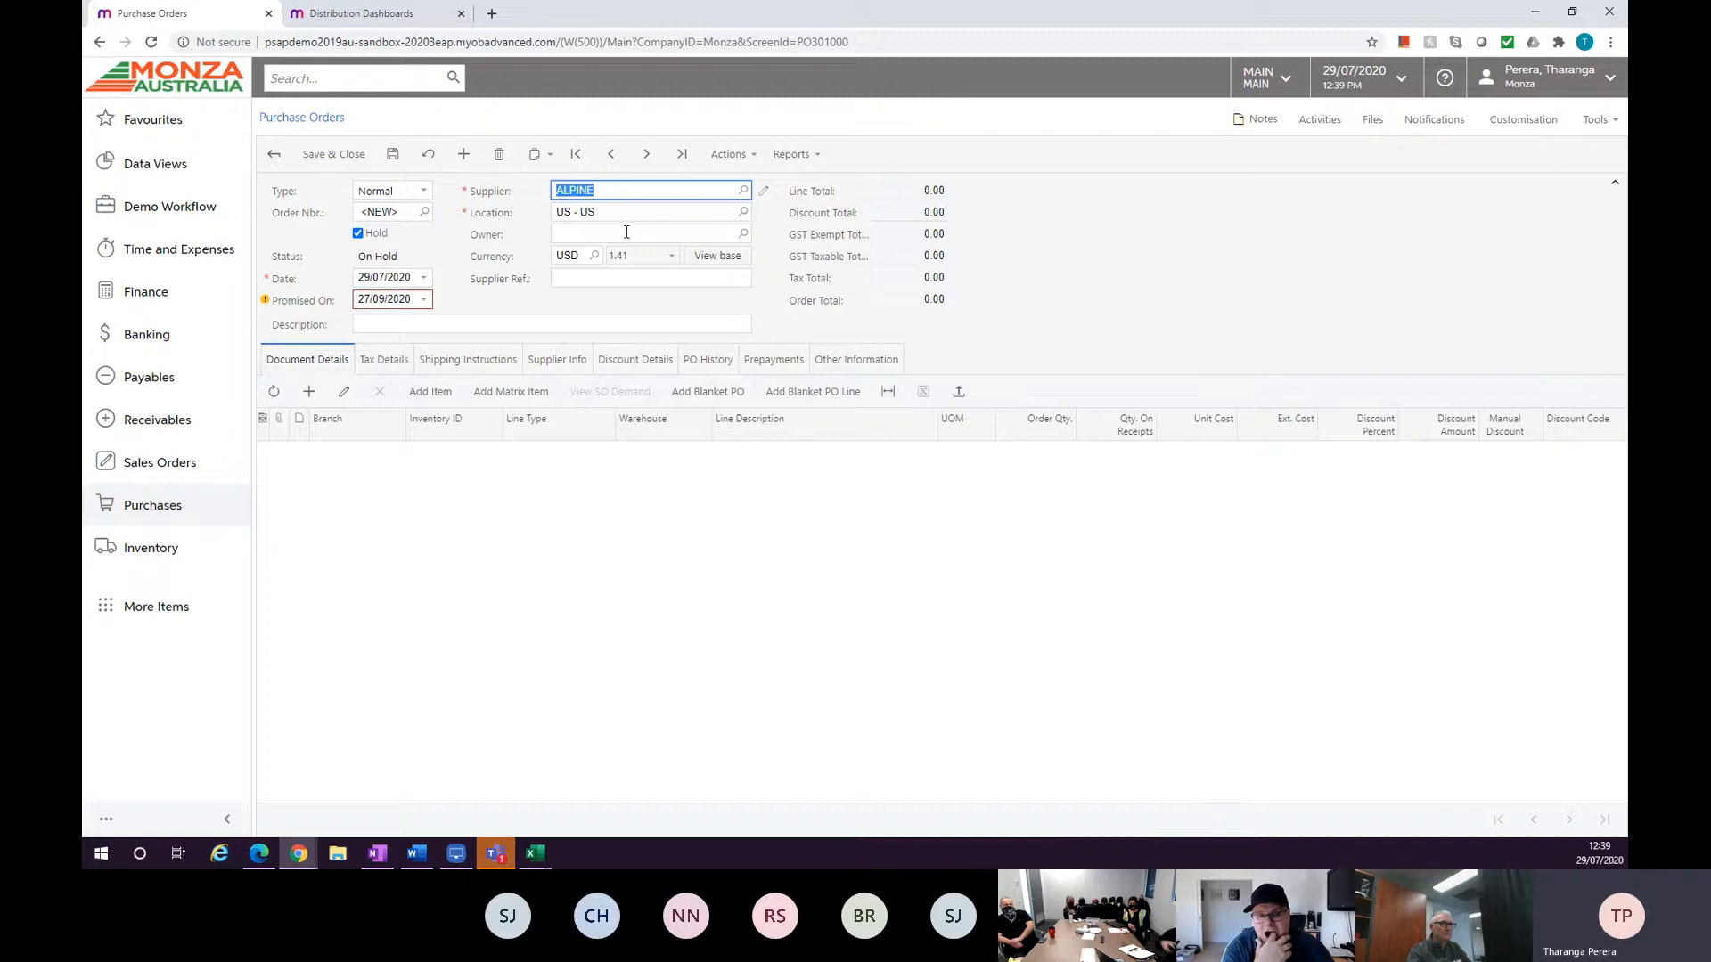
Add an order line for stock item A1013240, Supertech R Boot Black Red White 40.
left_click(640, 203)
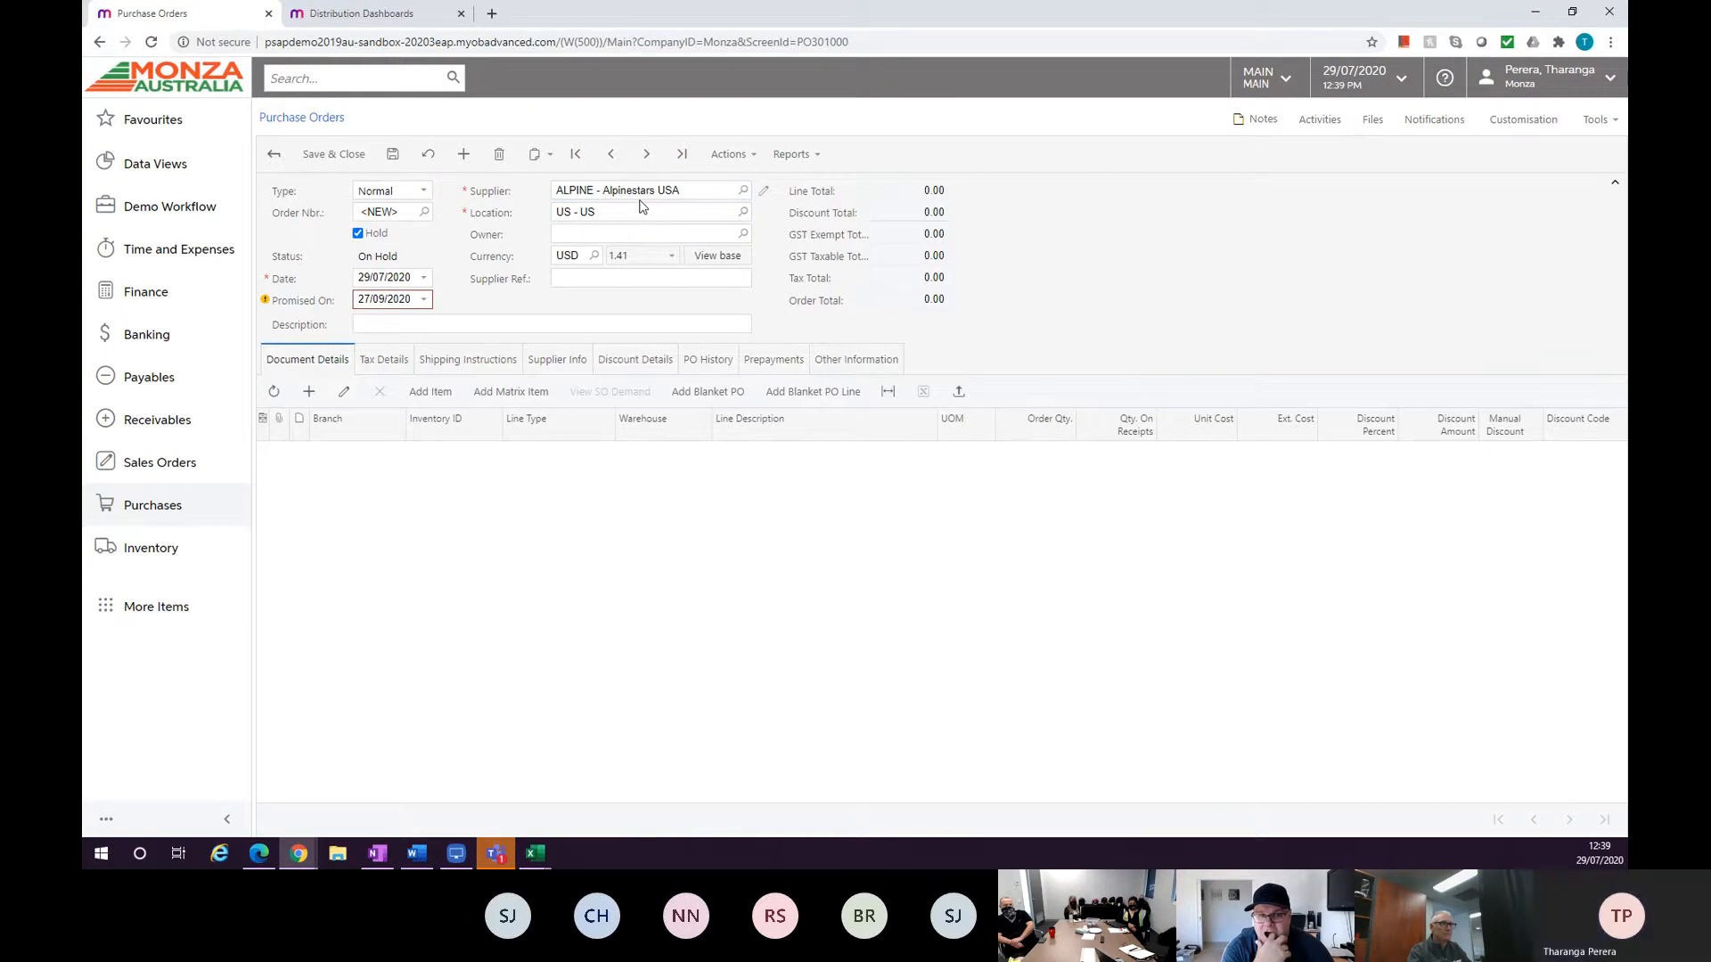
left_click(319, 398)
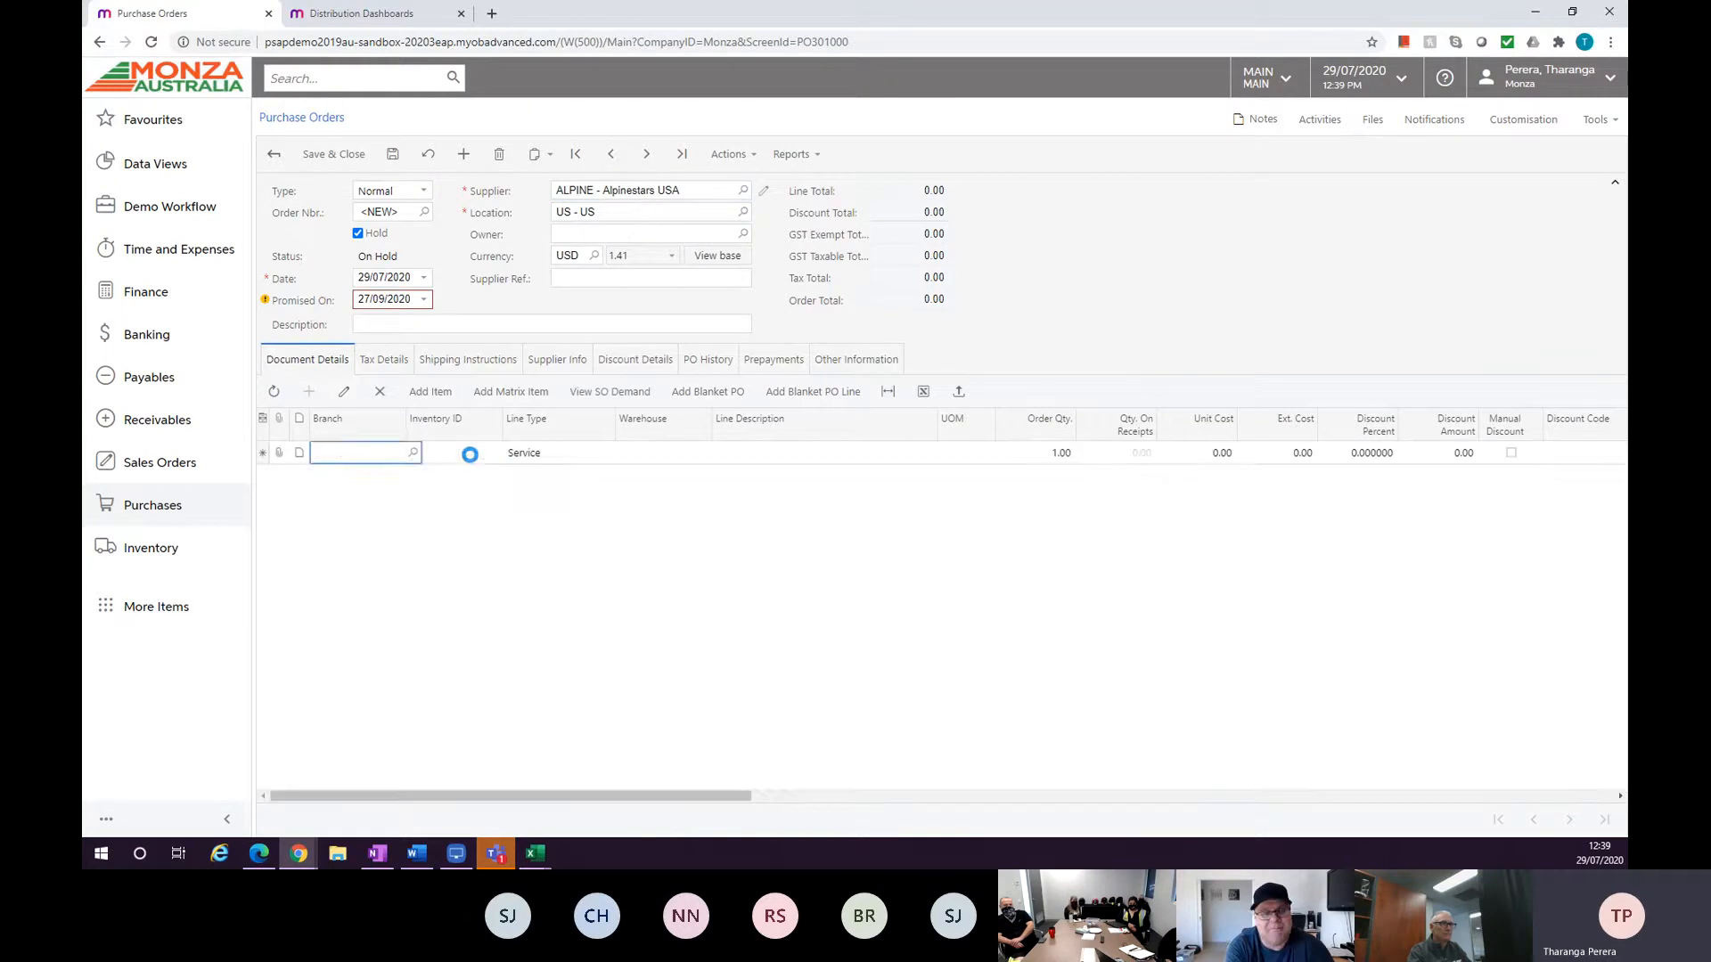
left_click(469, 452)
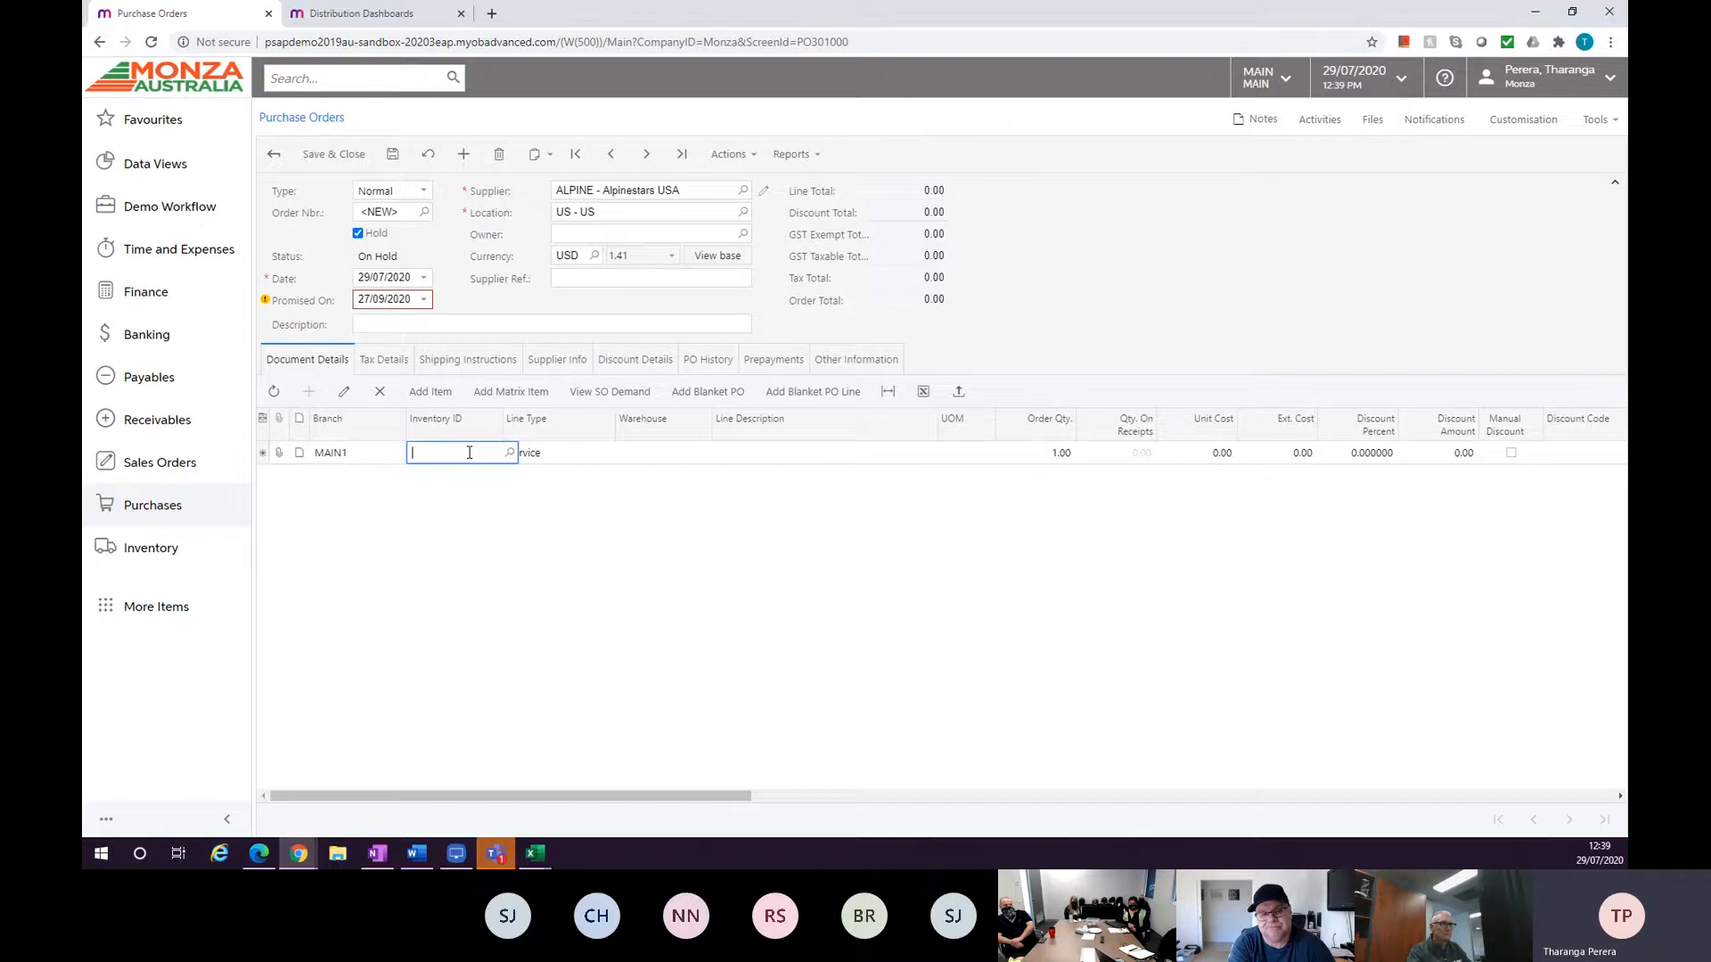
type("boot")
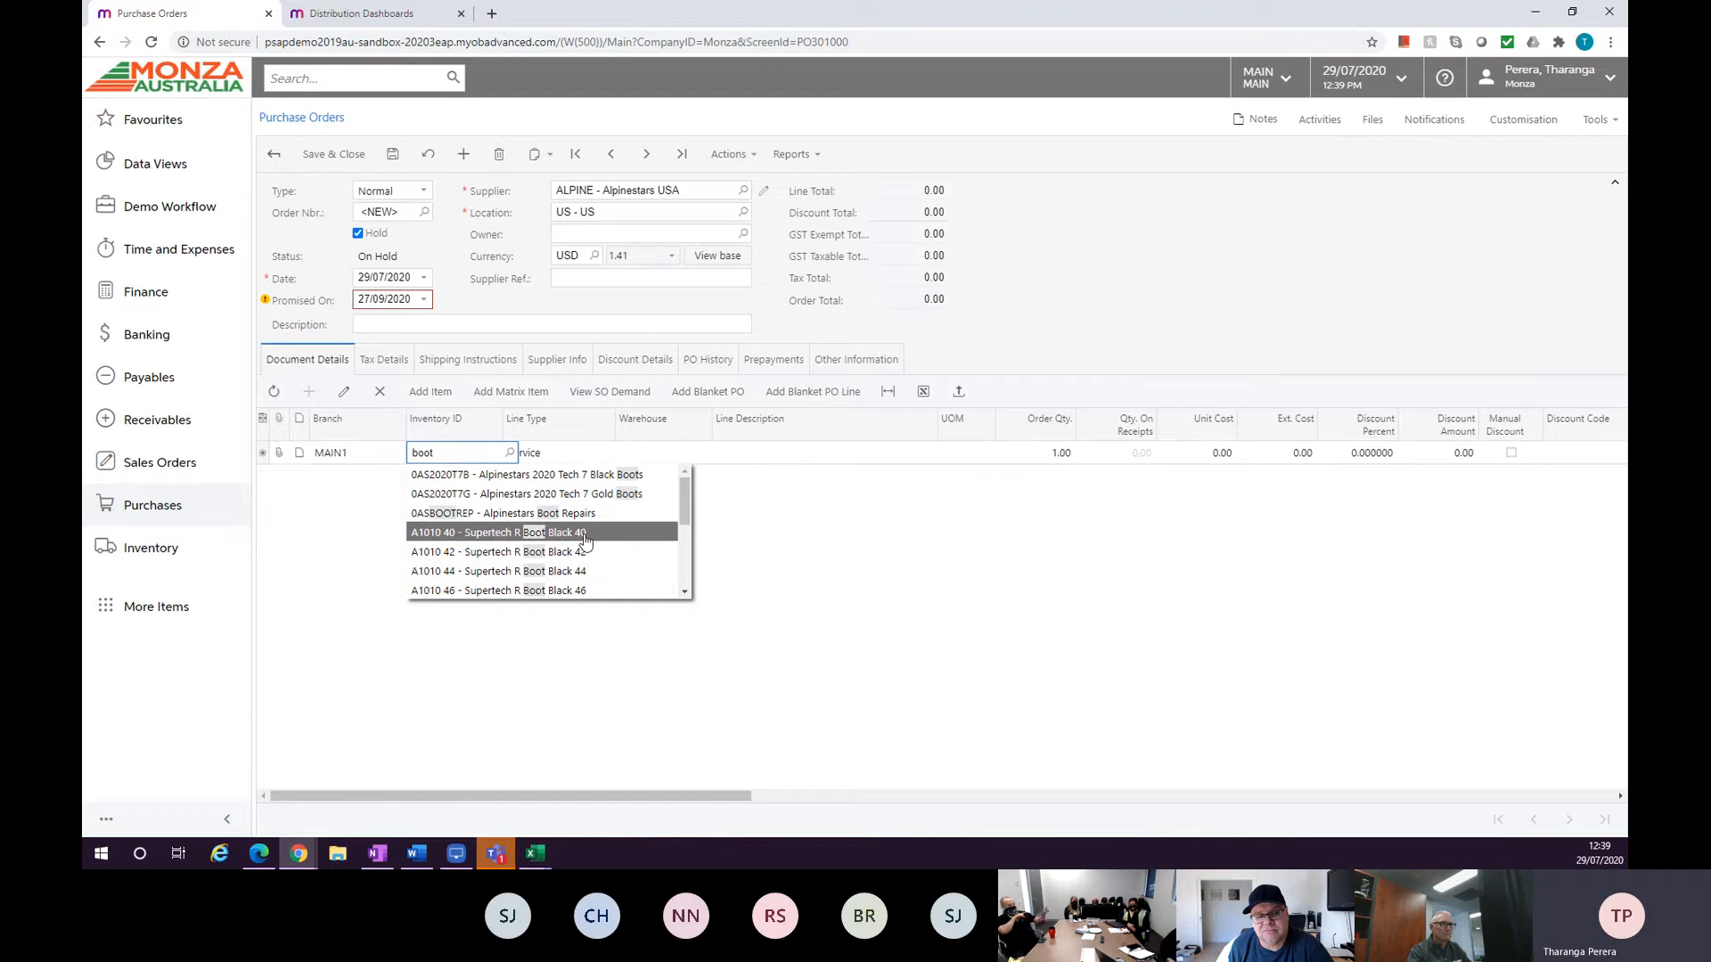
scroll(592, 547, "down", 5)
scroll(595, 547, "down", 4)
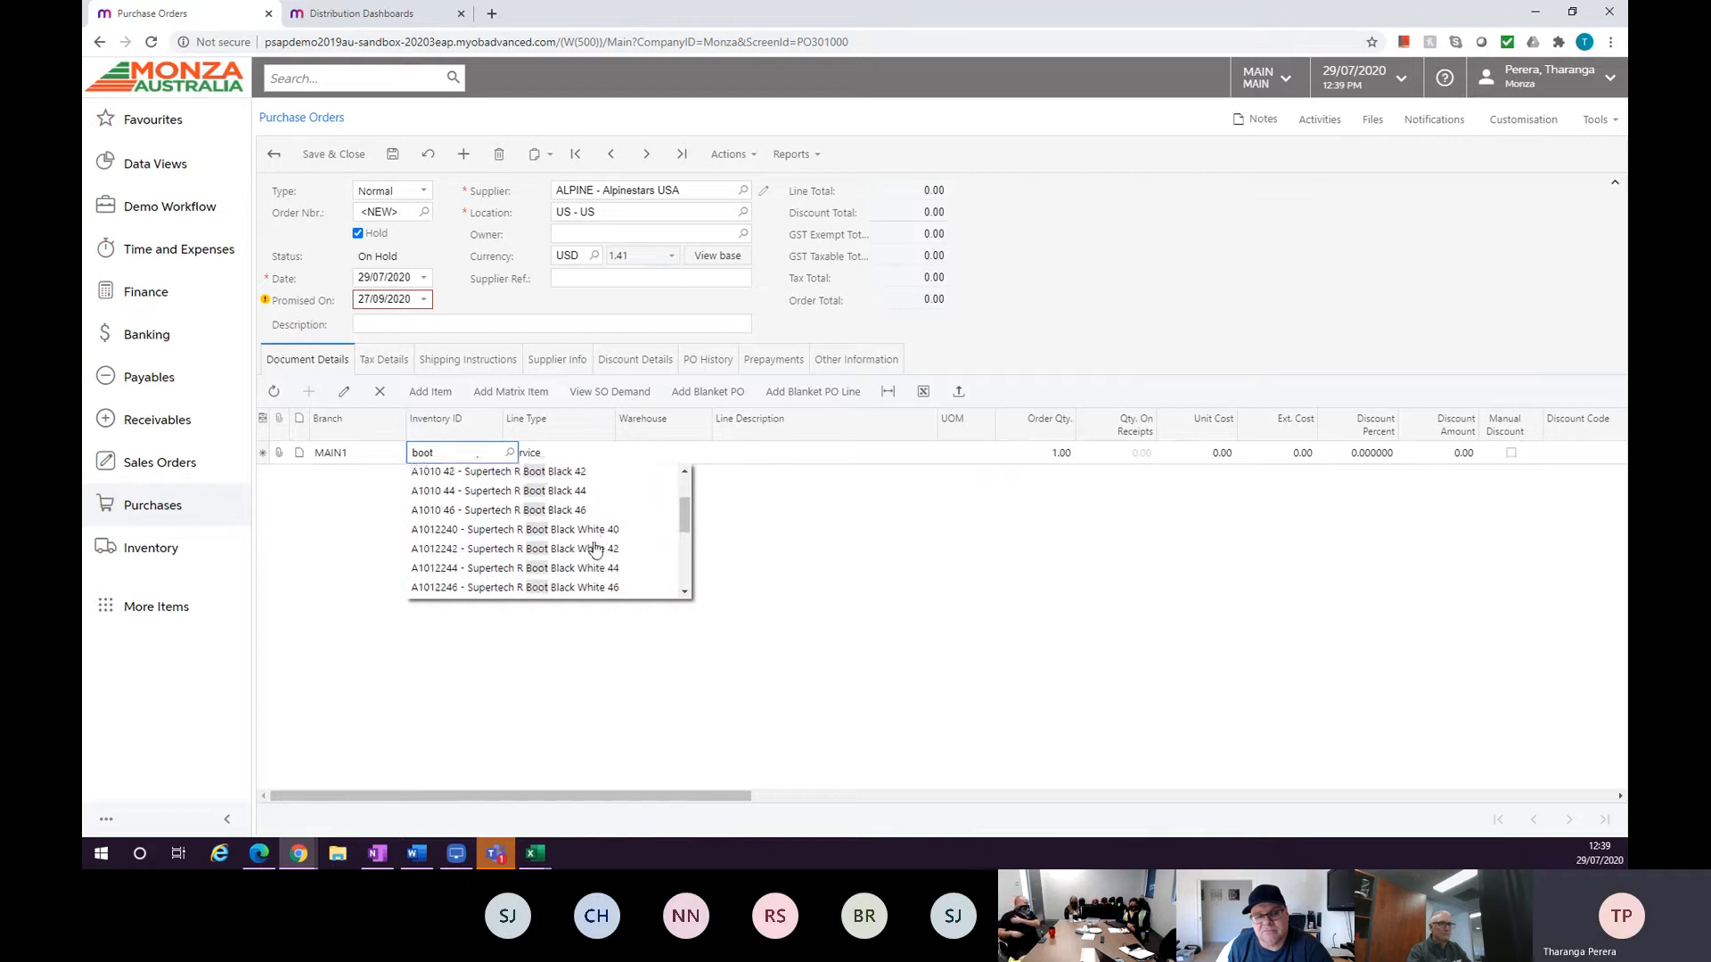
scroll(632, 575, "up", 4)
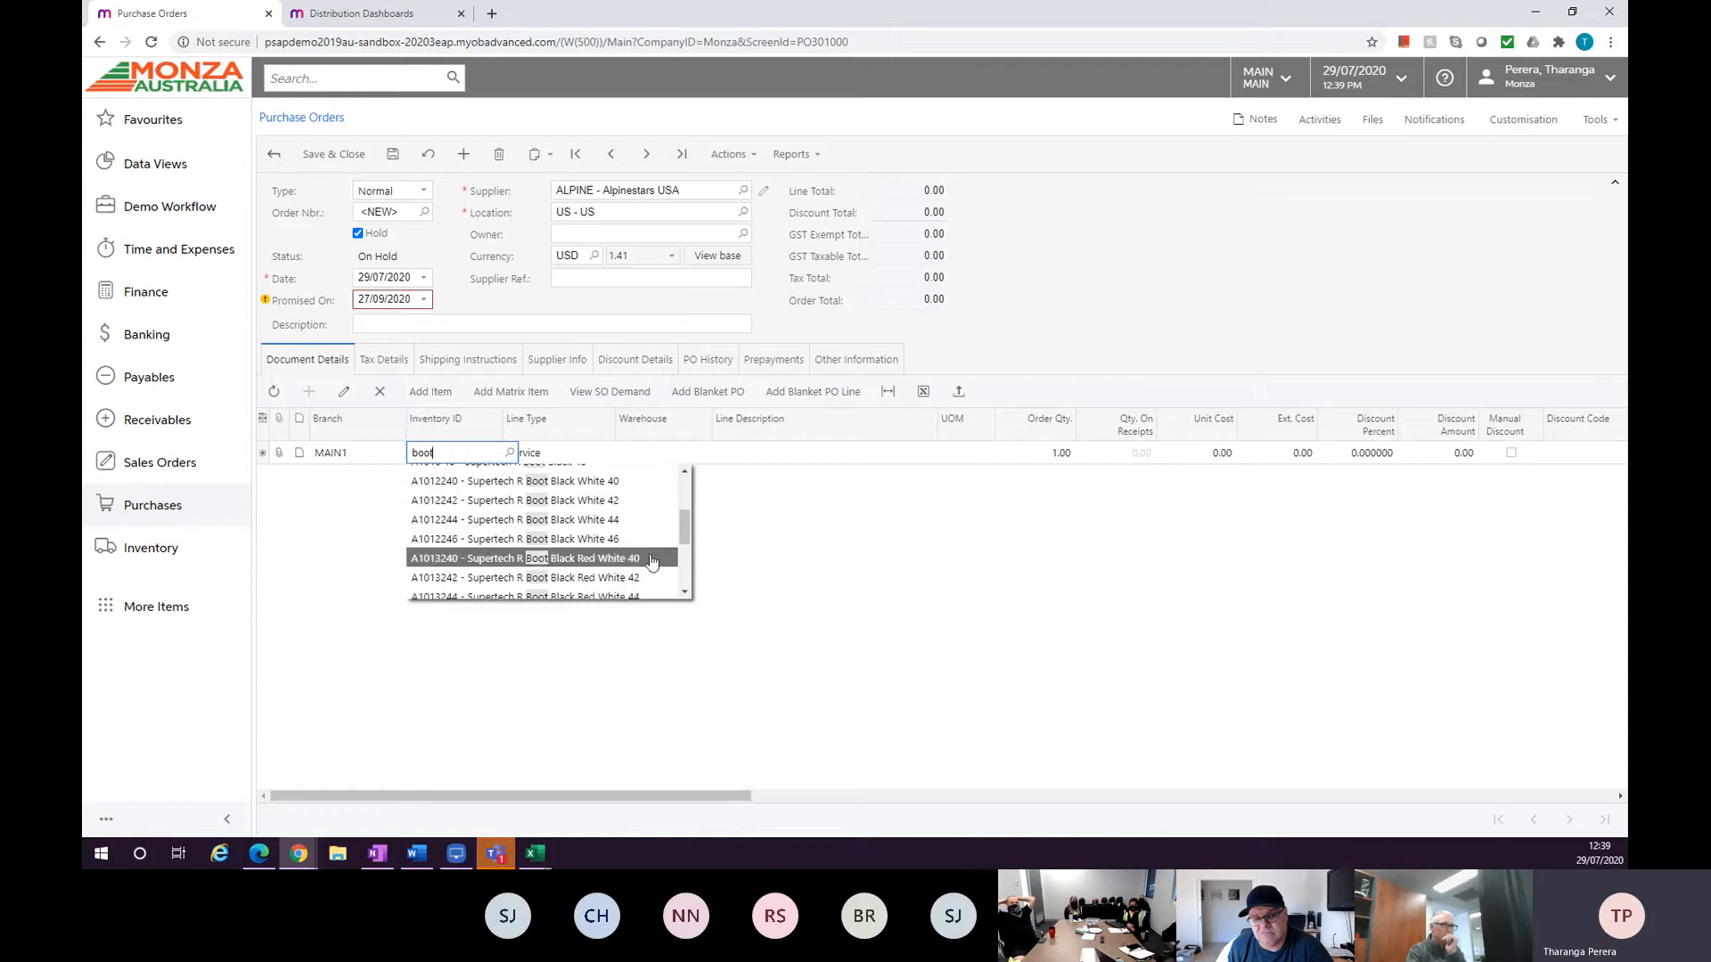
left_click(647, 562)
key("Tab")
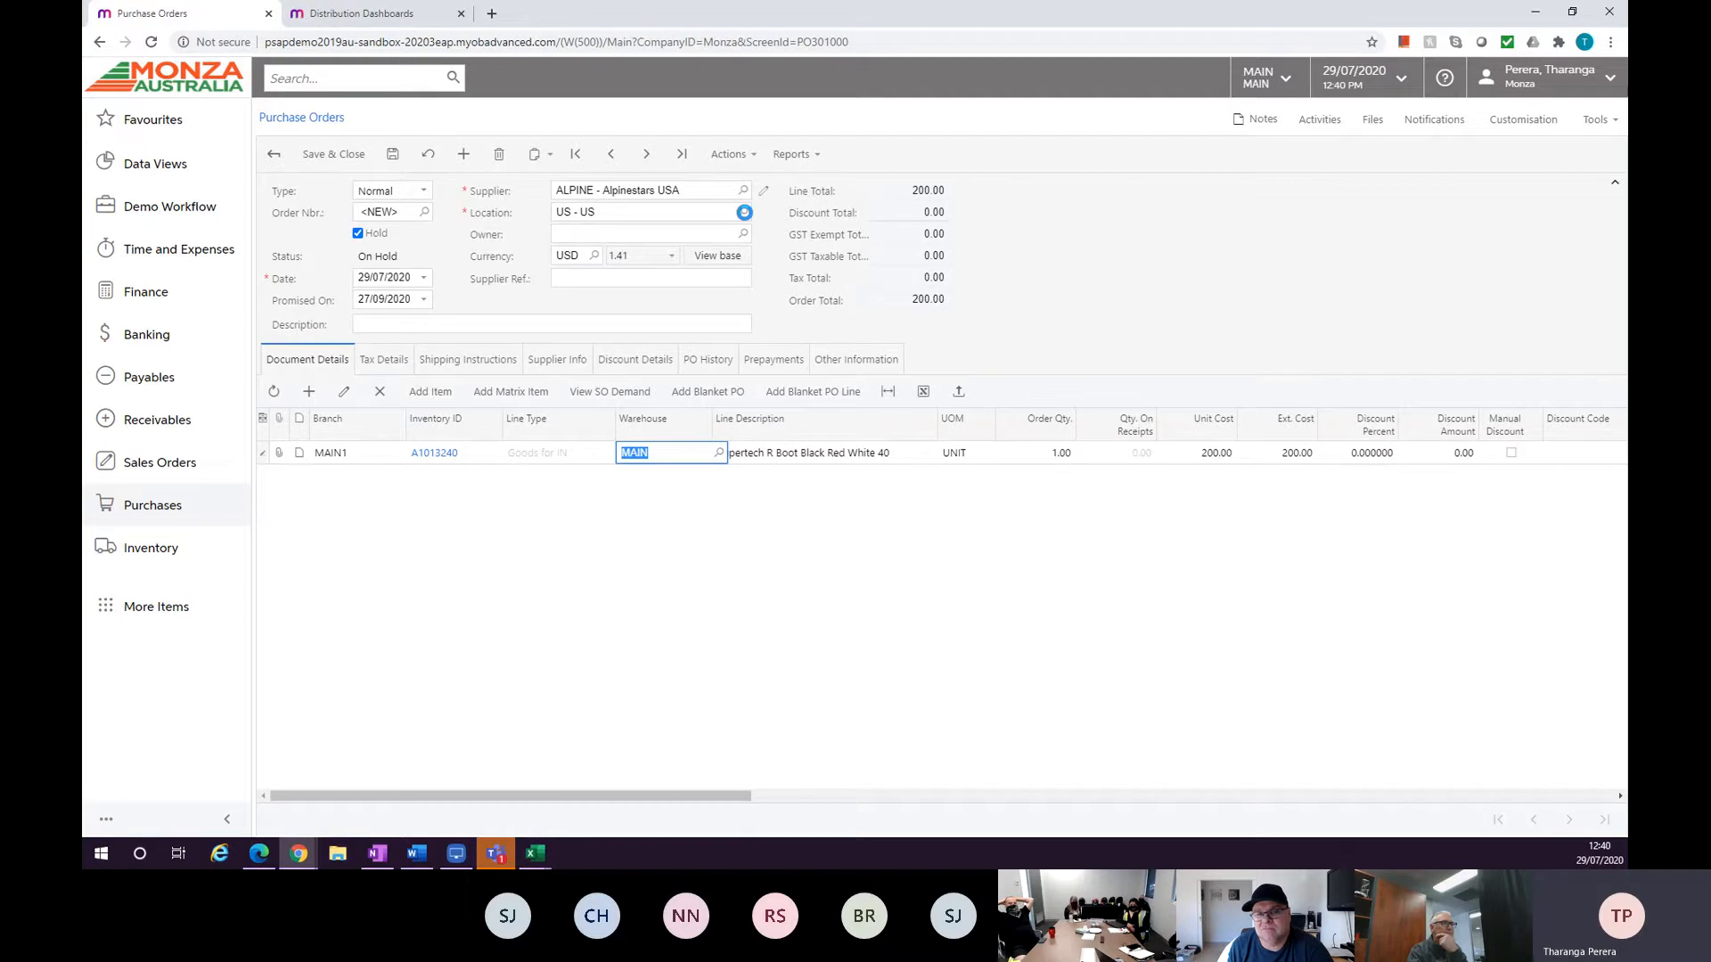
Open the ALPINE supplier's record from the purchase order.
left_click(744, 212)
left_click(856, 238)
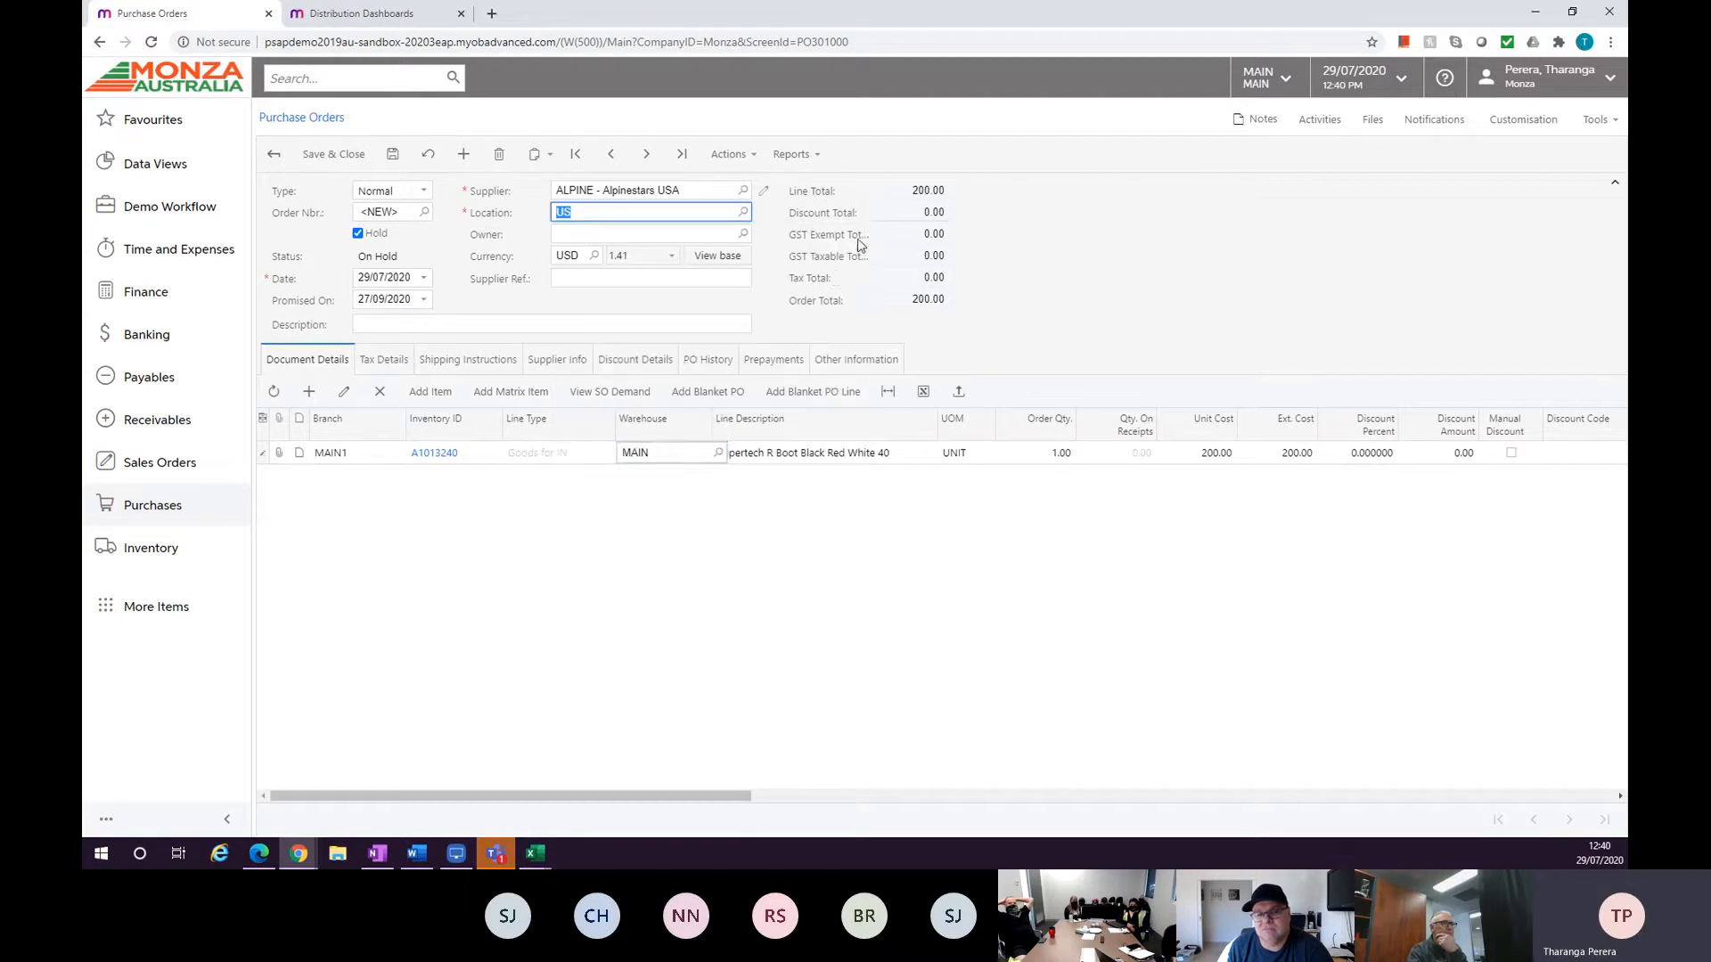
left_click(765, 190)
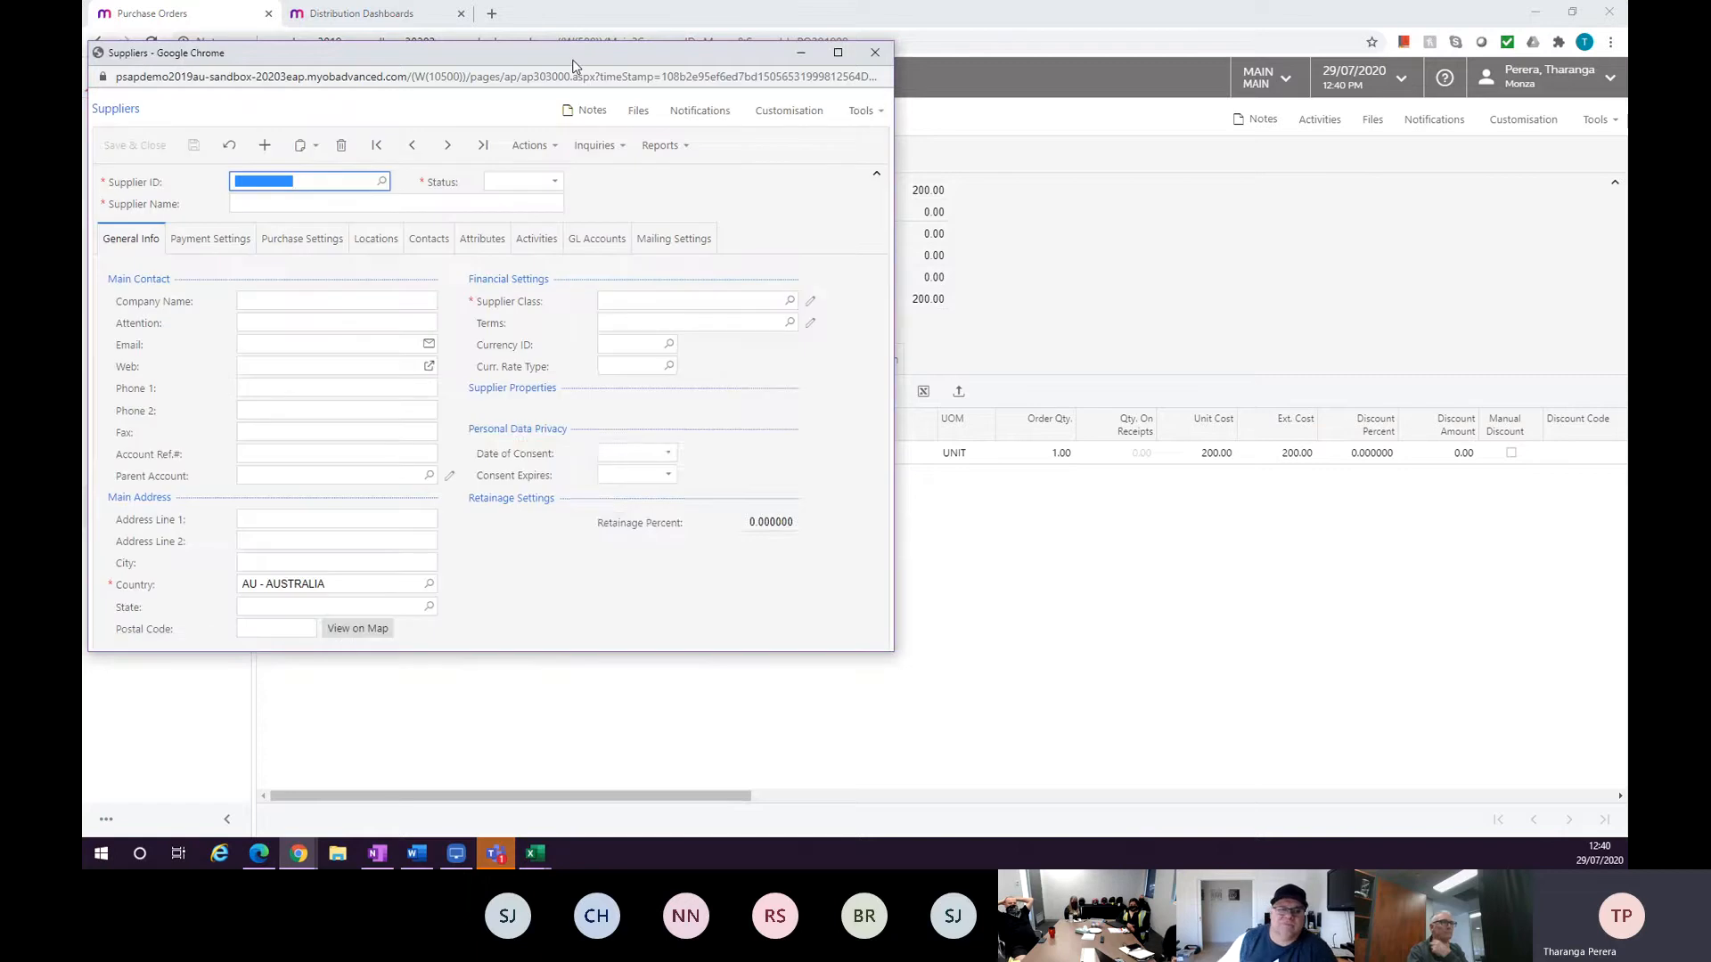
Review the ALPINE supplier's payment settings, purchase settings and locations, opening the TH Thailand location record.
left_click_drag(574, 67, 816, 100)
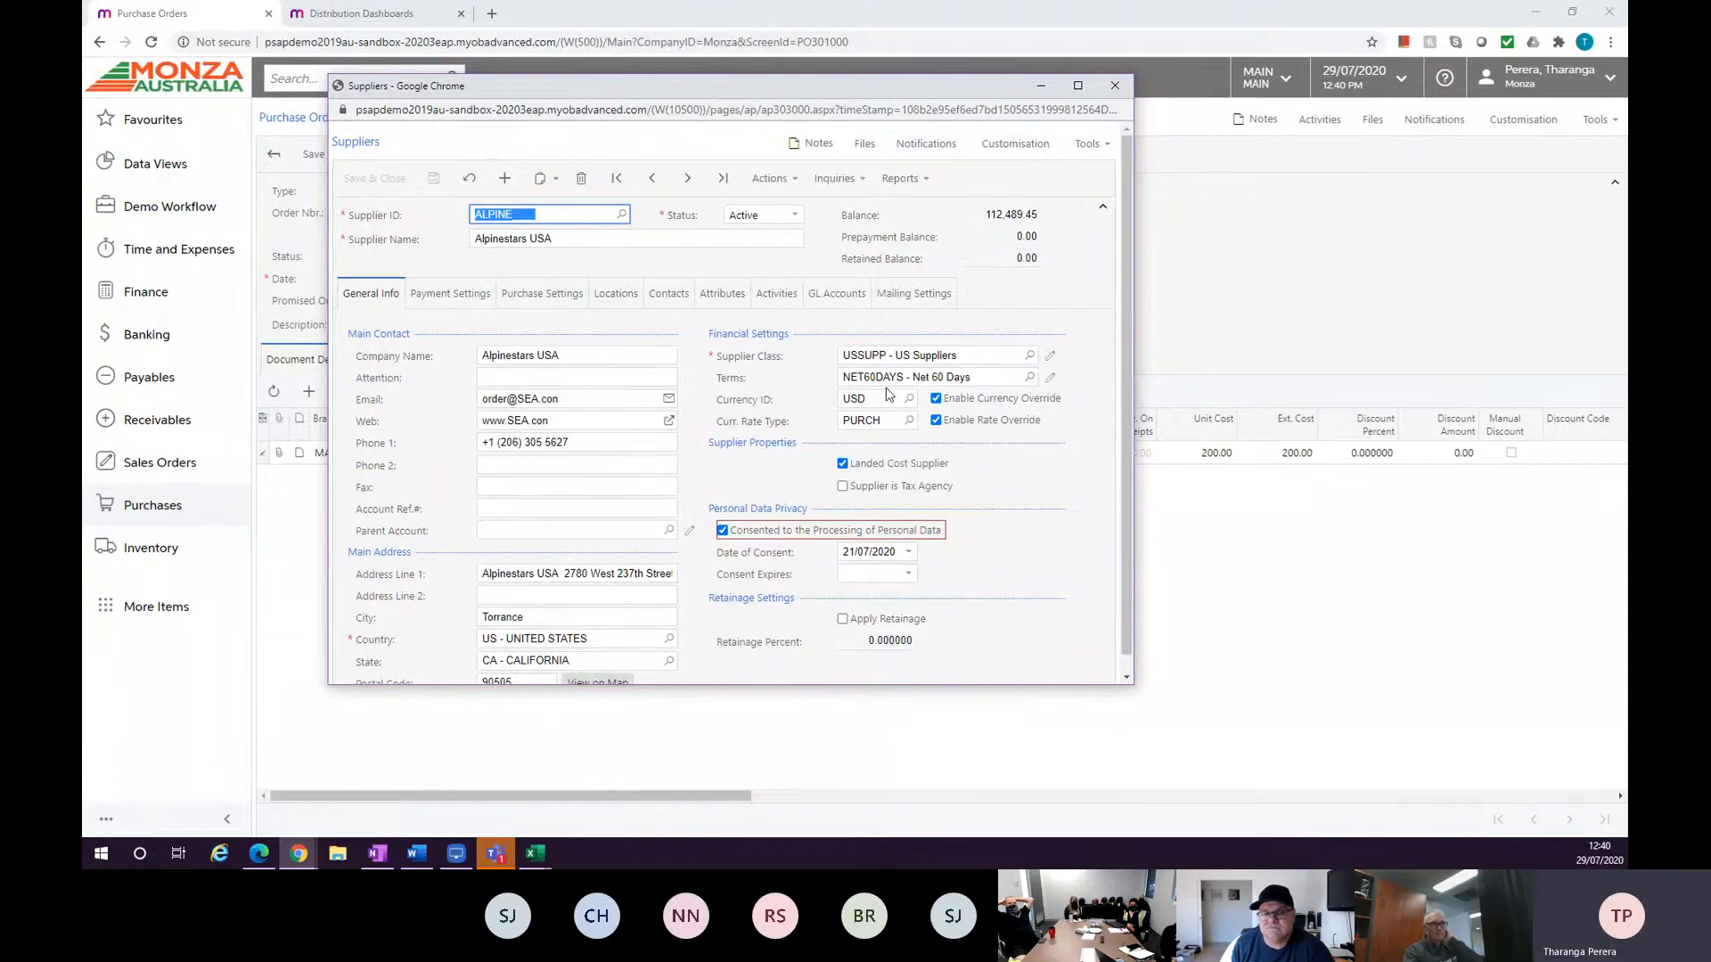
left_click(450, 294)
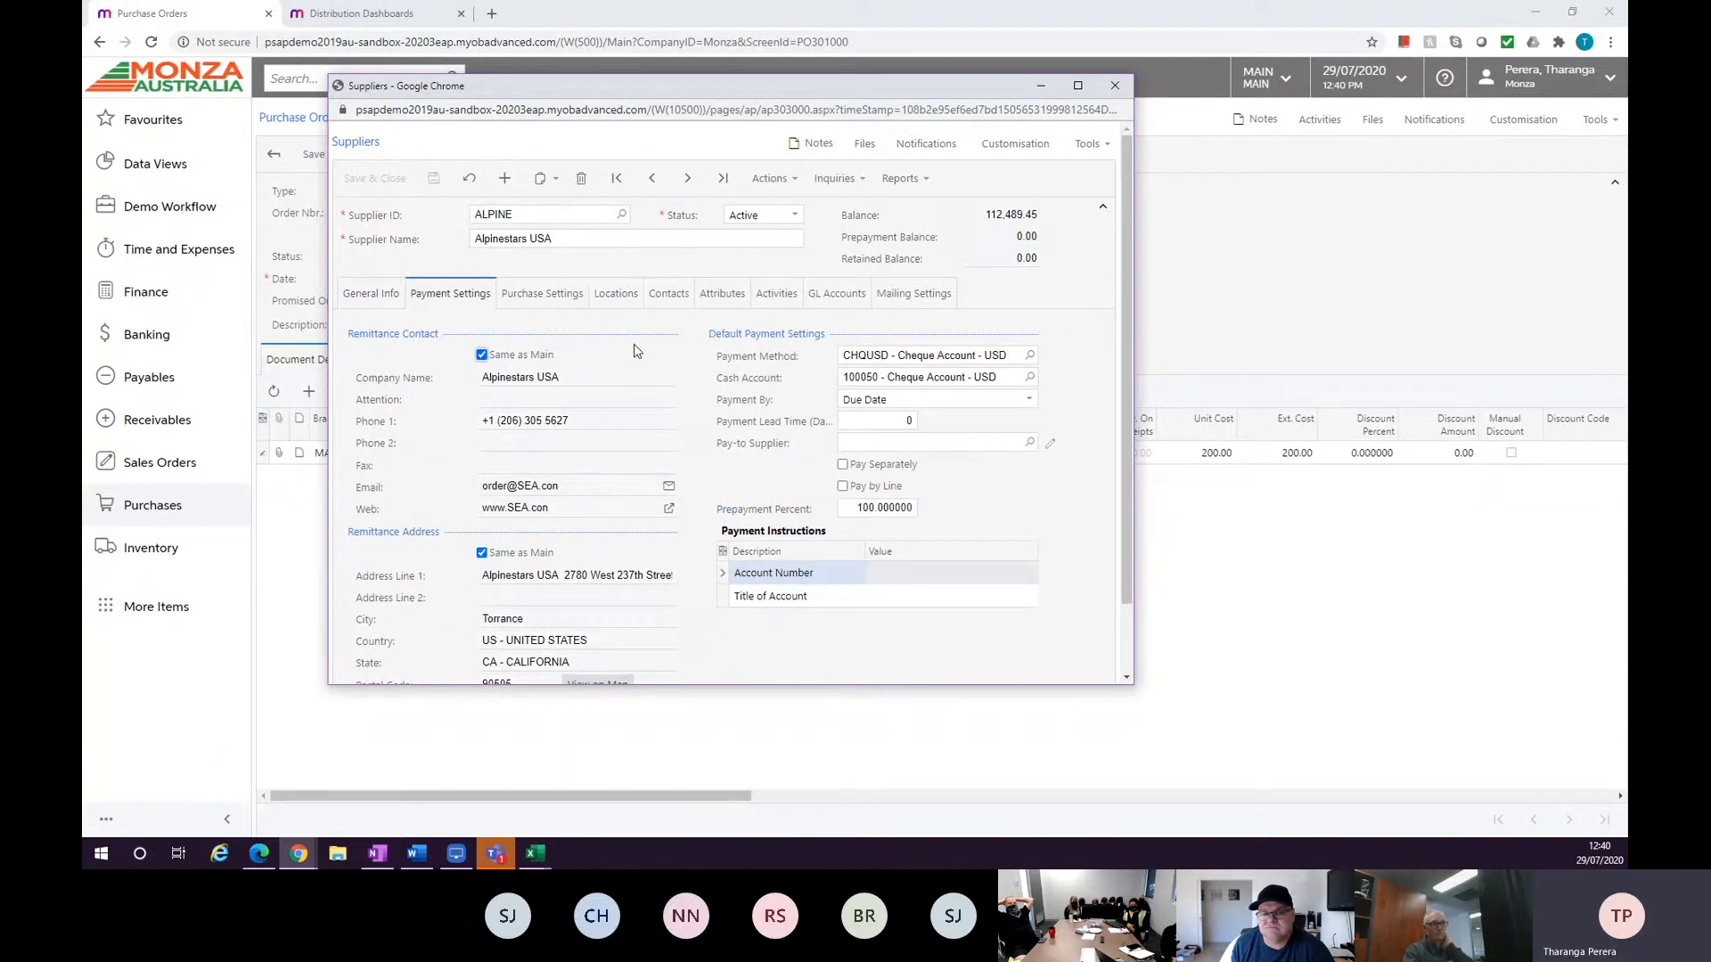
left_click(556, 296)
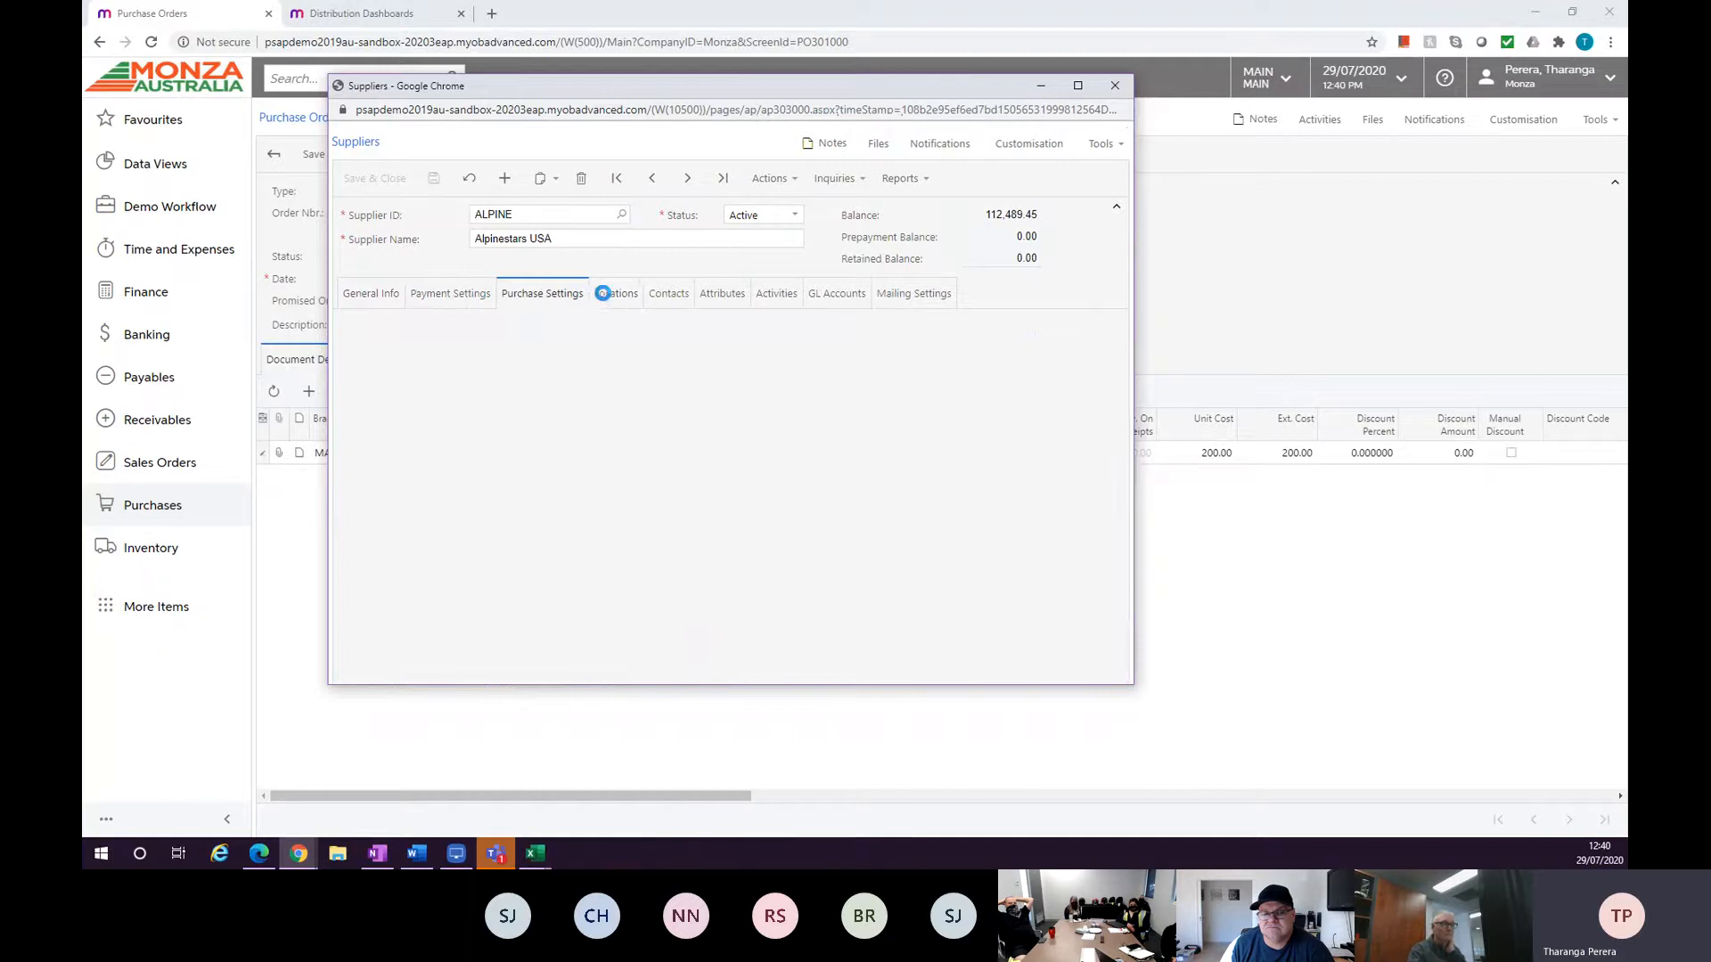
left_click(604, 300)
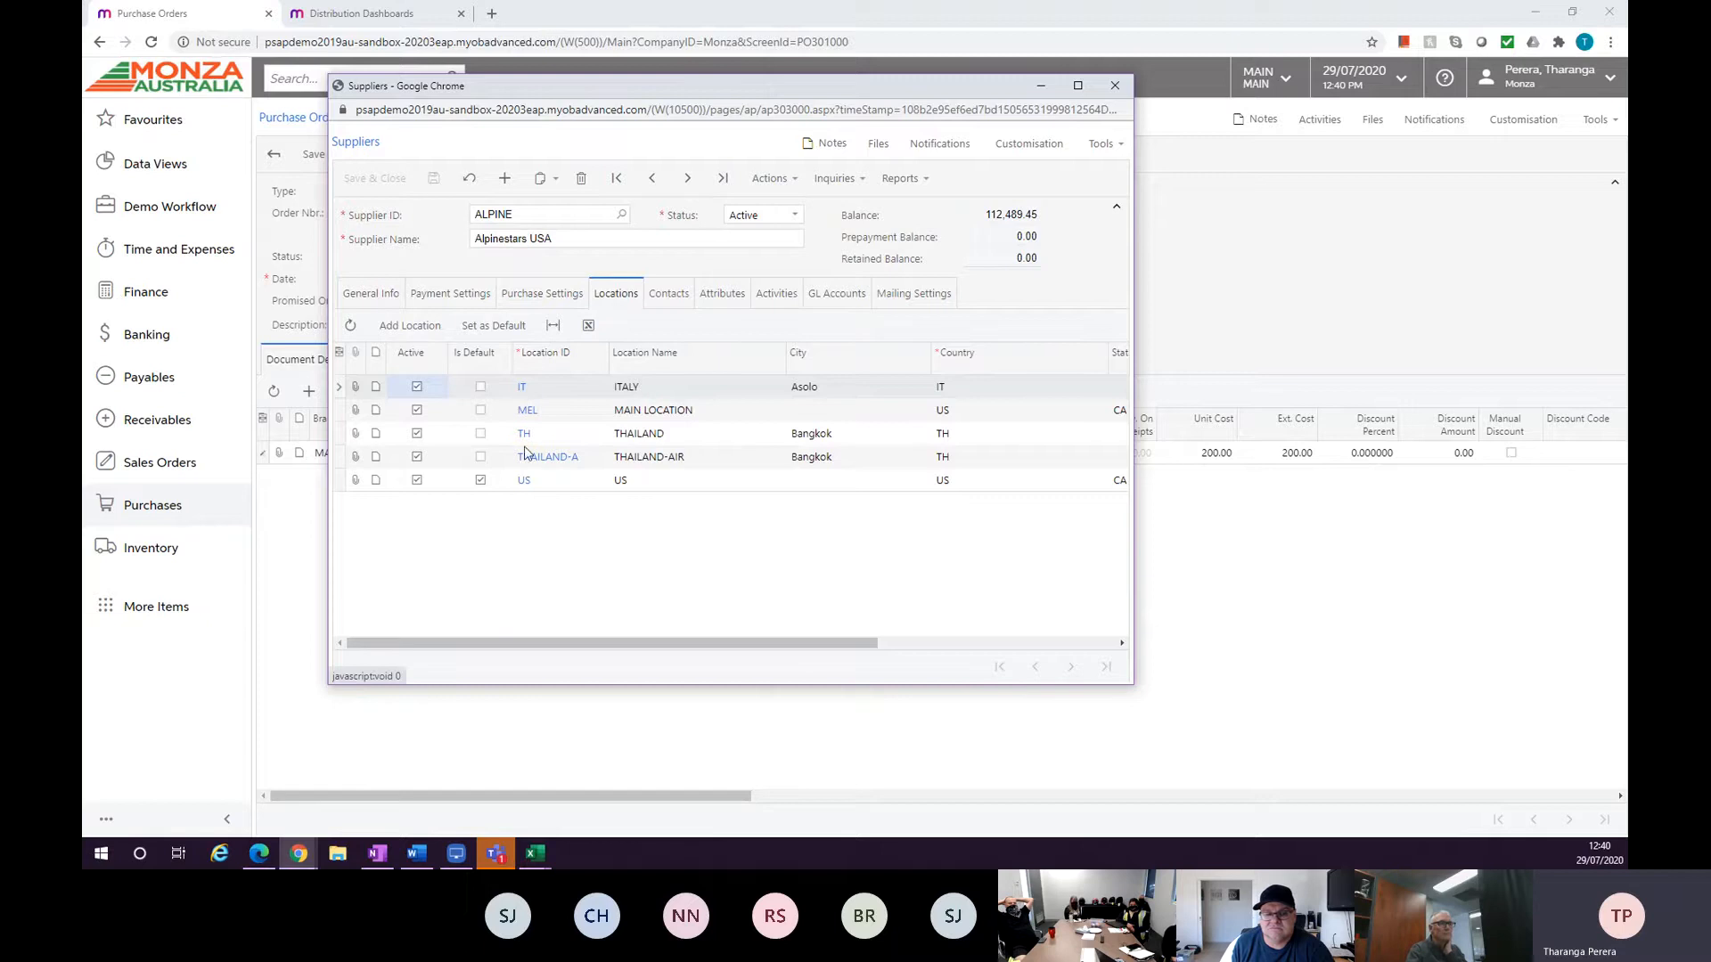
mouse_move(764, 643)
left_mouse_down()
mouse_move(951, 642)
mouse_move(767, 642)
left_mouse_up()
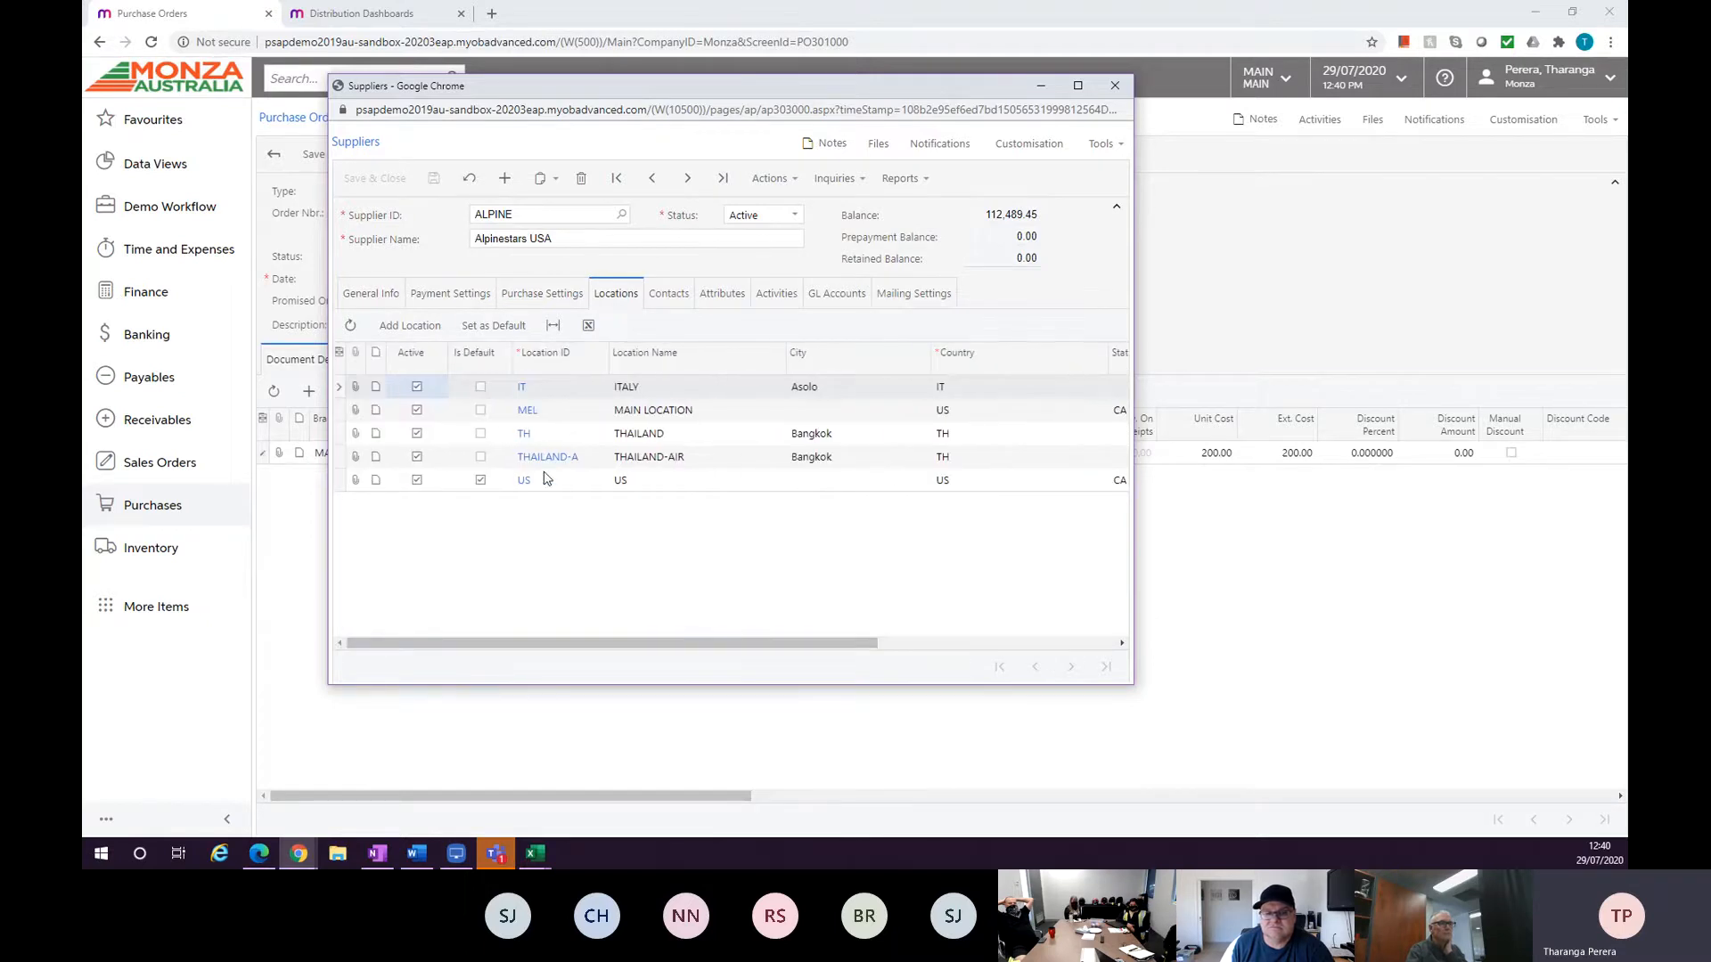
double_click(687, 433)
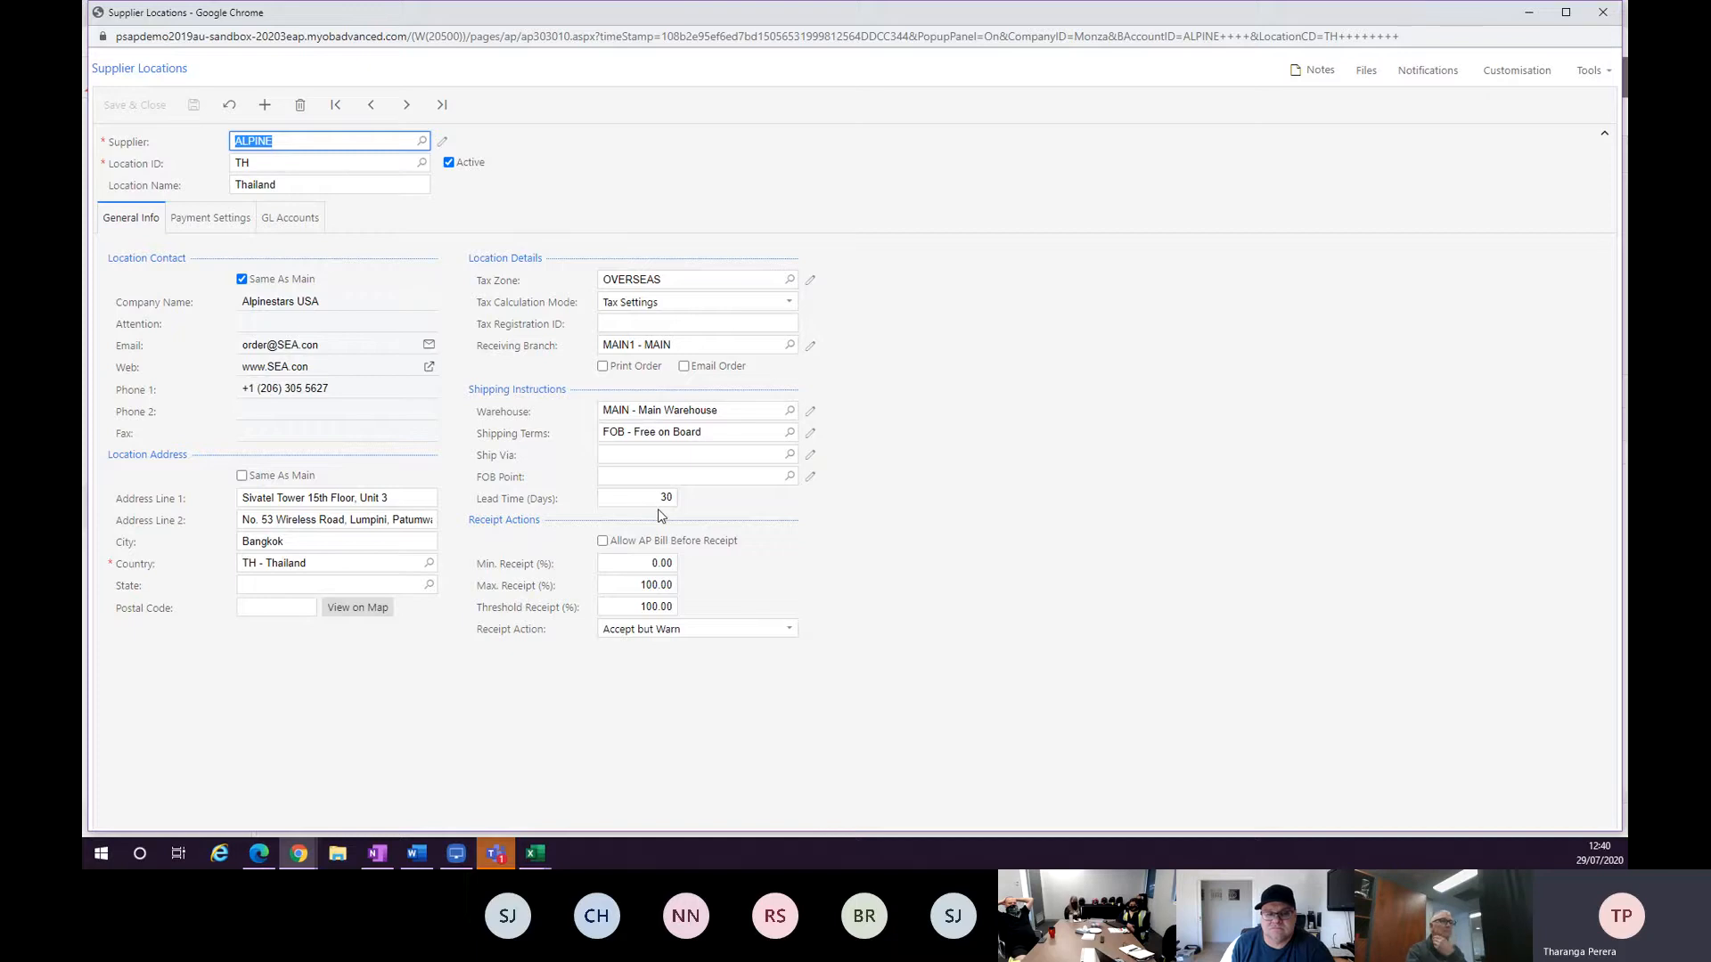
Close the supplier windows and set the purchase order's location to TH - Thailand.
left_click(1602, 11)
left_click(1115, 86)
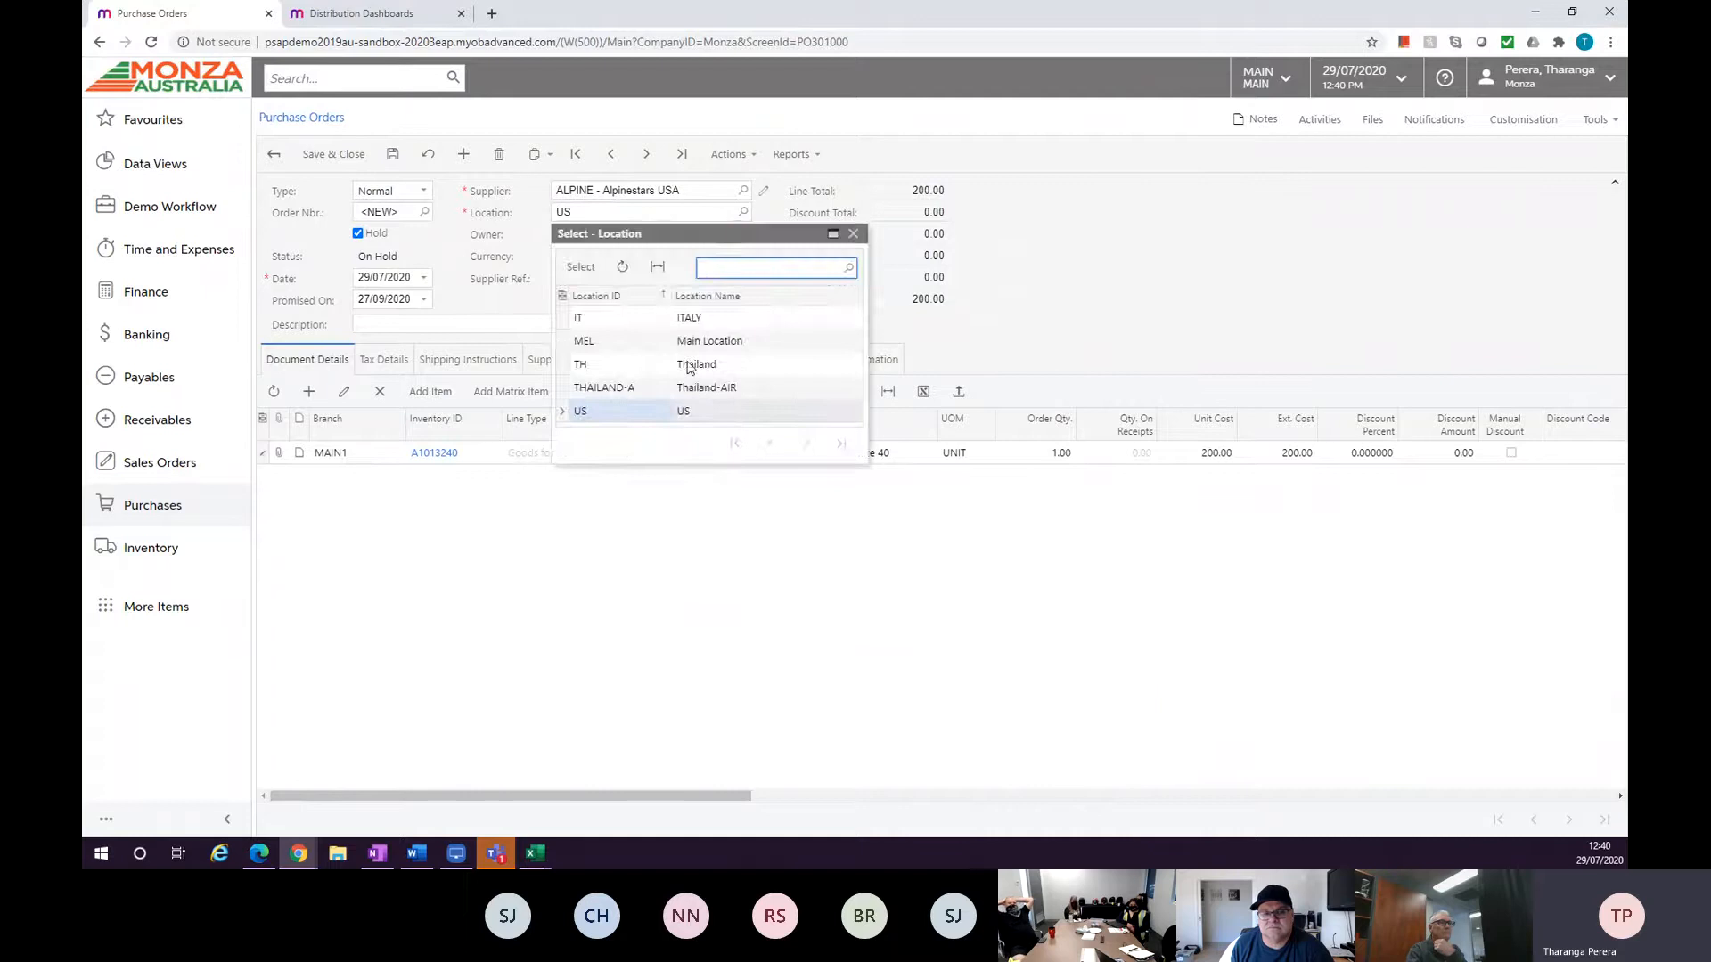
double_click(689, 366)
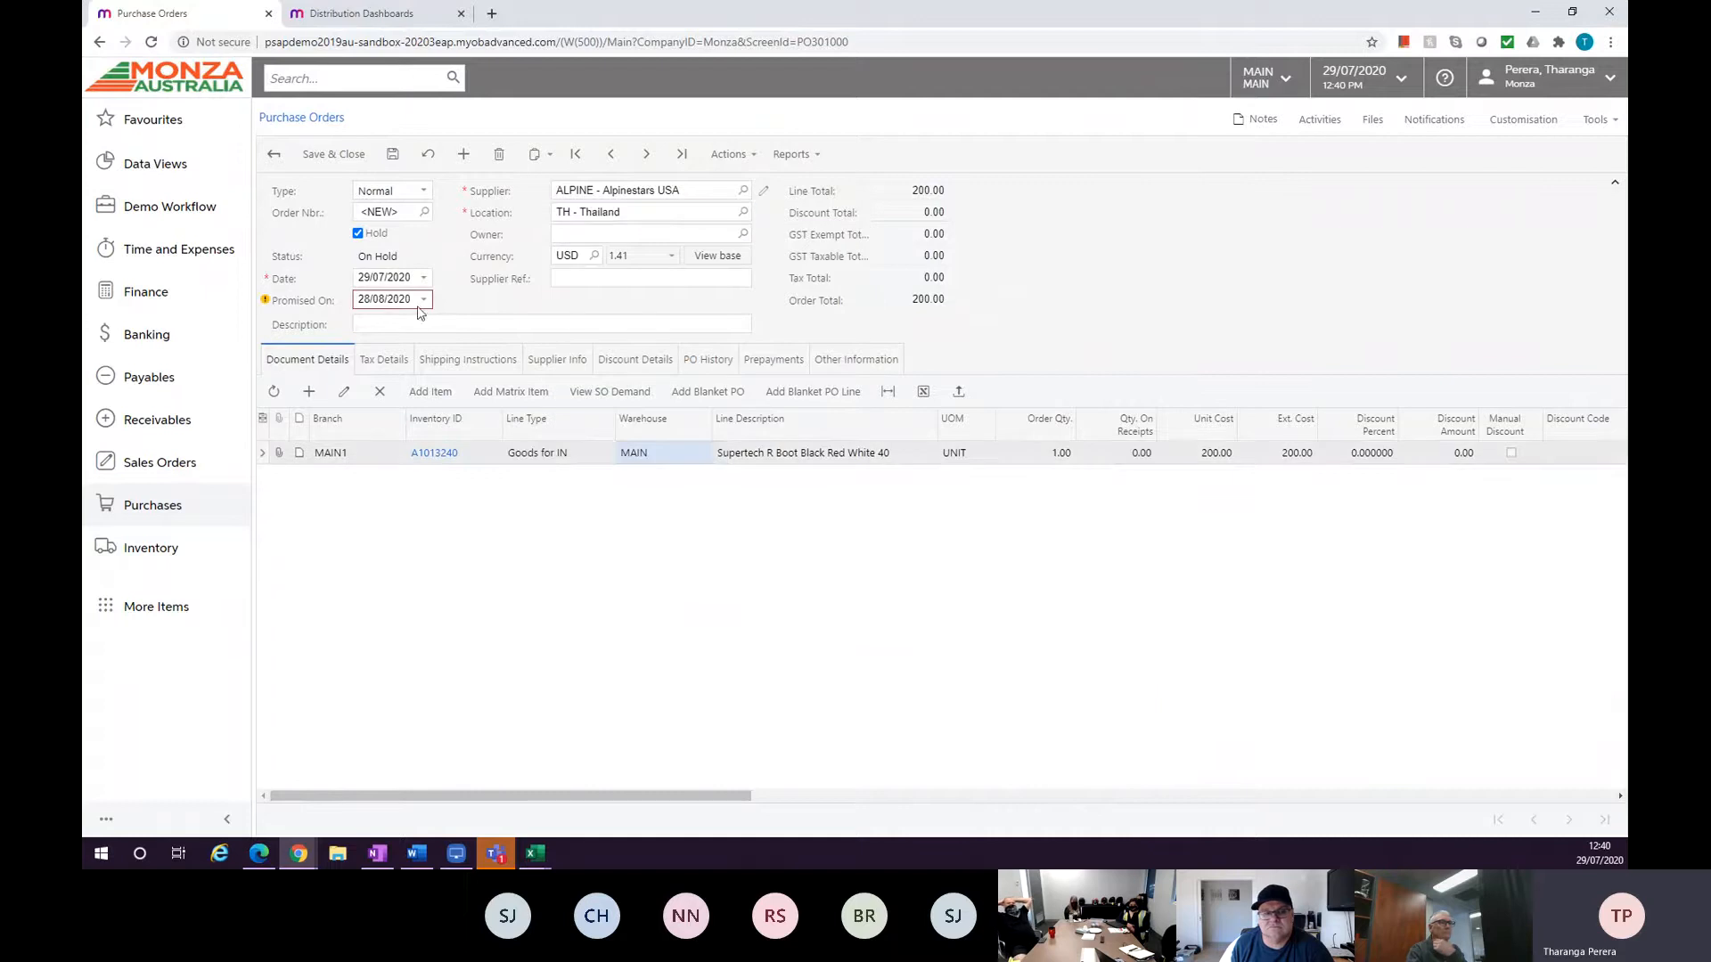
Add matrix items from template RACING1 for warehouse MAIN, switching to the matrix view with availability details shown.
mouse_move(384, 301)
mouse_move(266, 304)
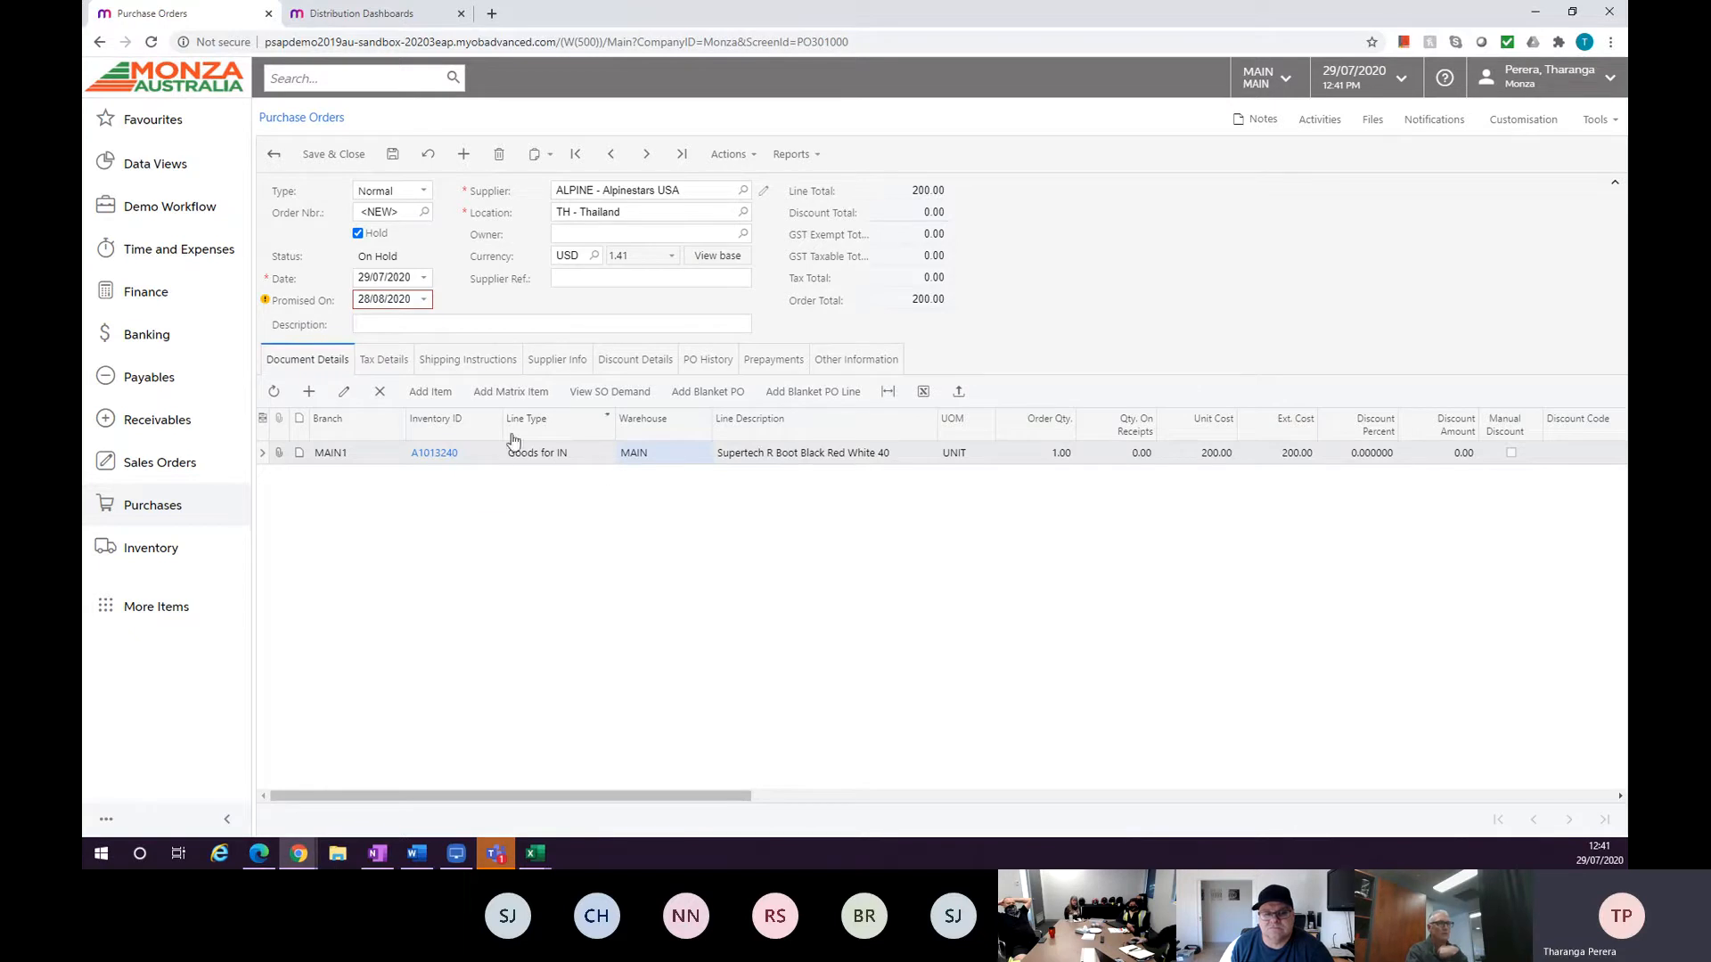
left_click(514, 394)
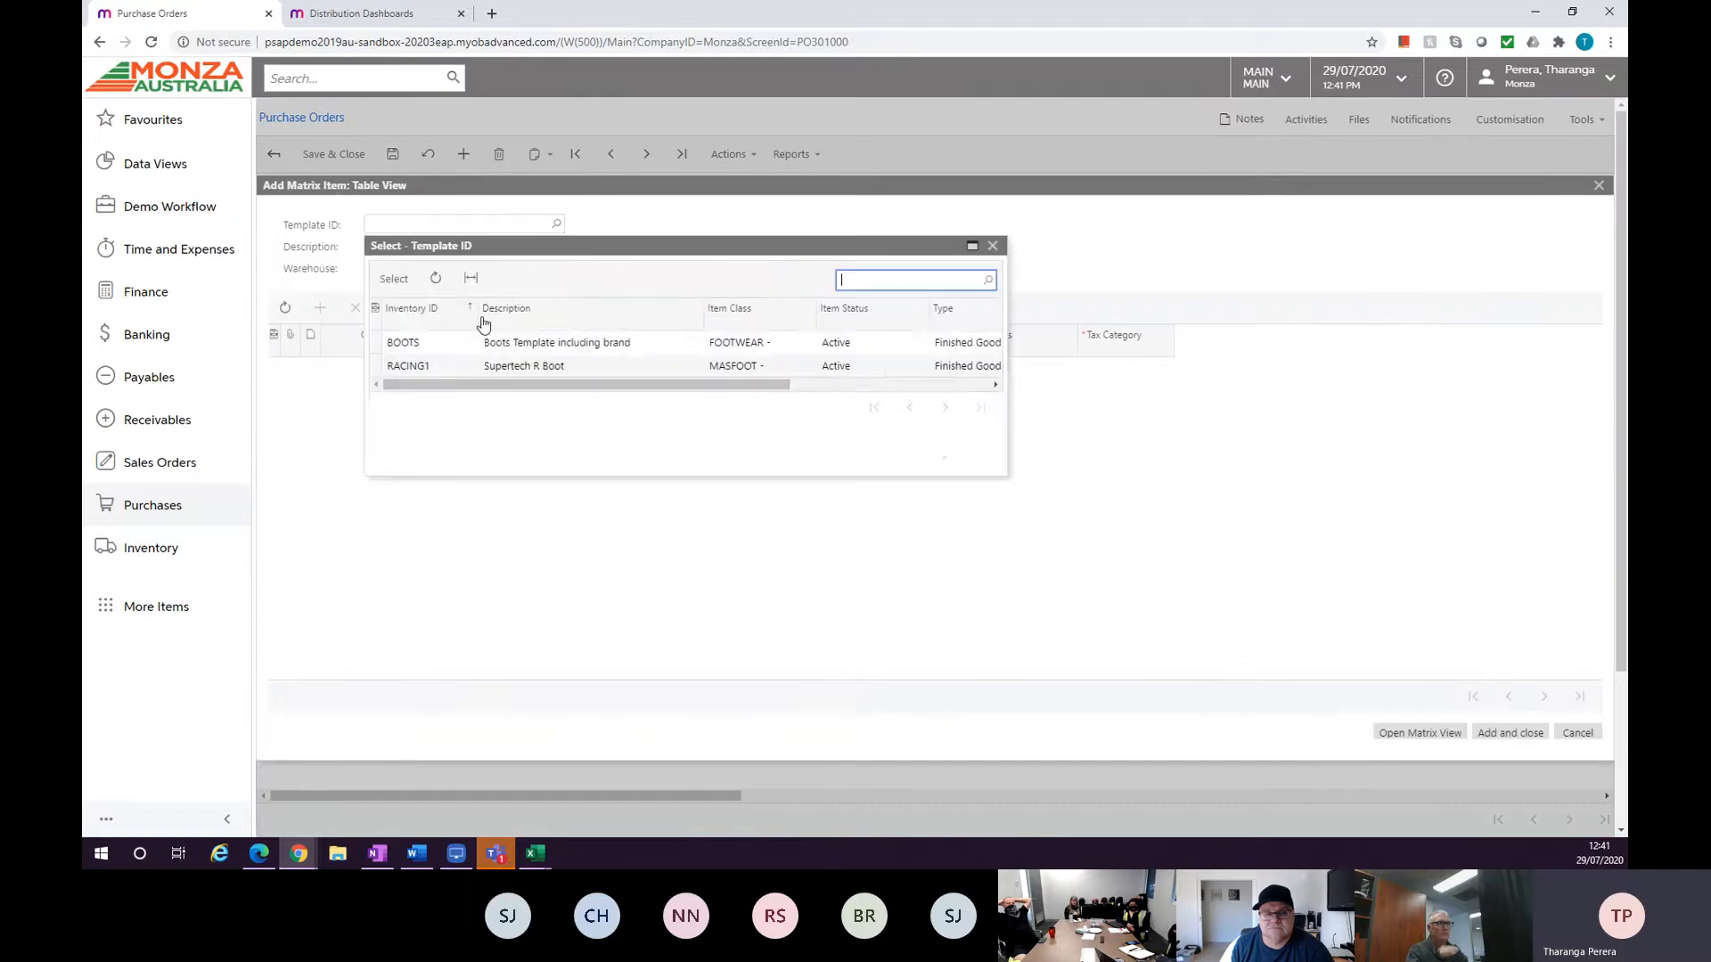
left_click(467, 364)
double_click(467, 366)
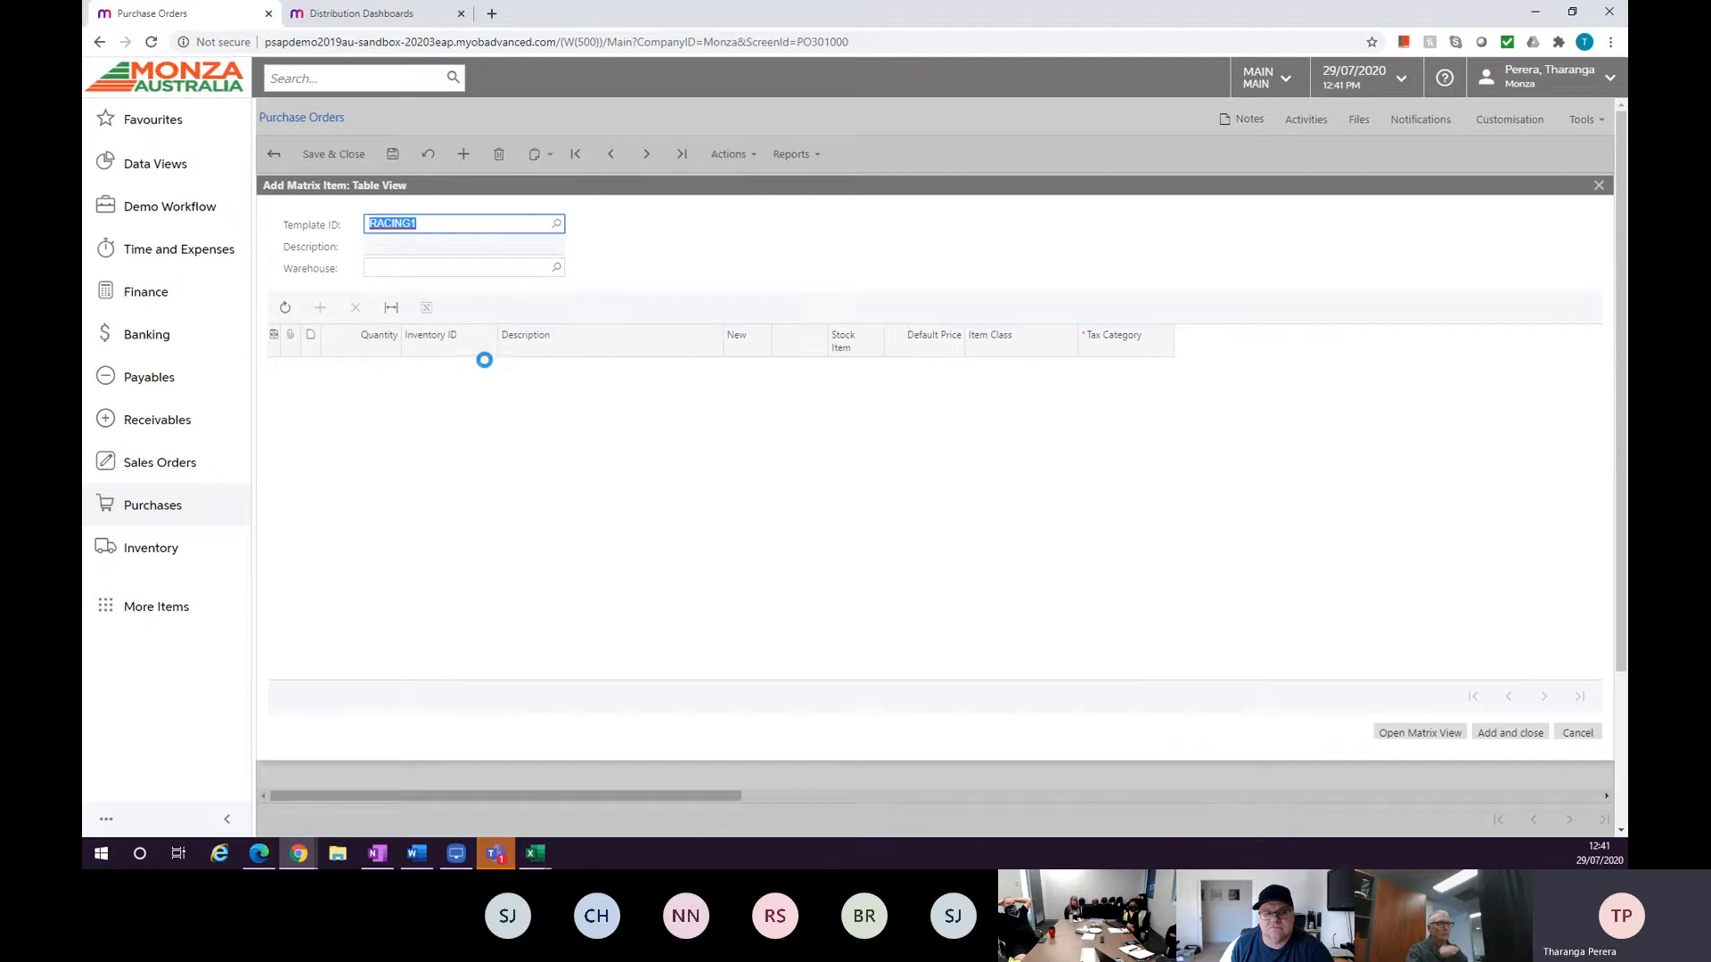
left_click(556, 267)
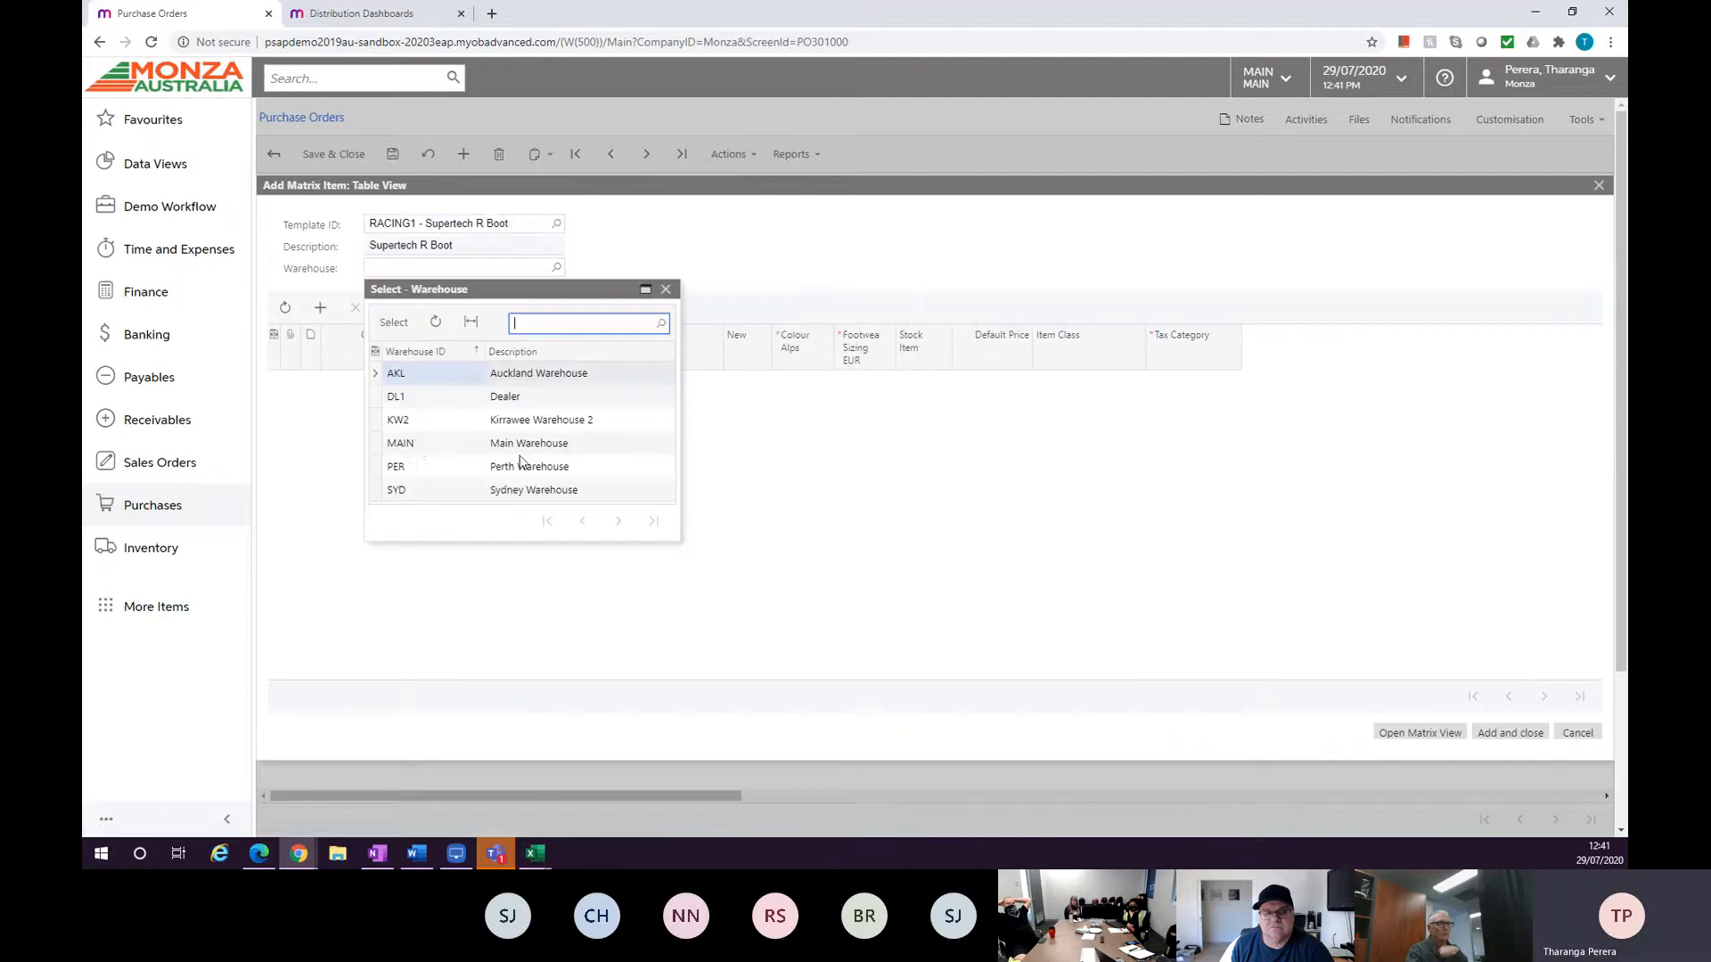
double_click(423, 443)
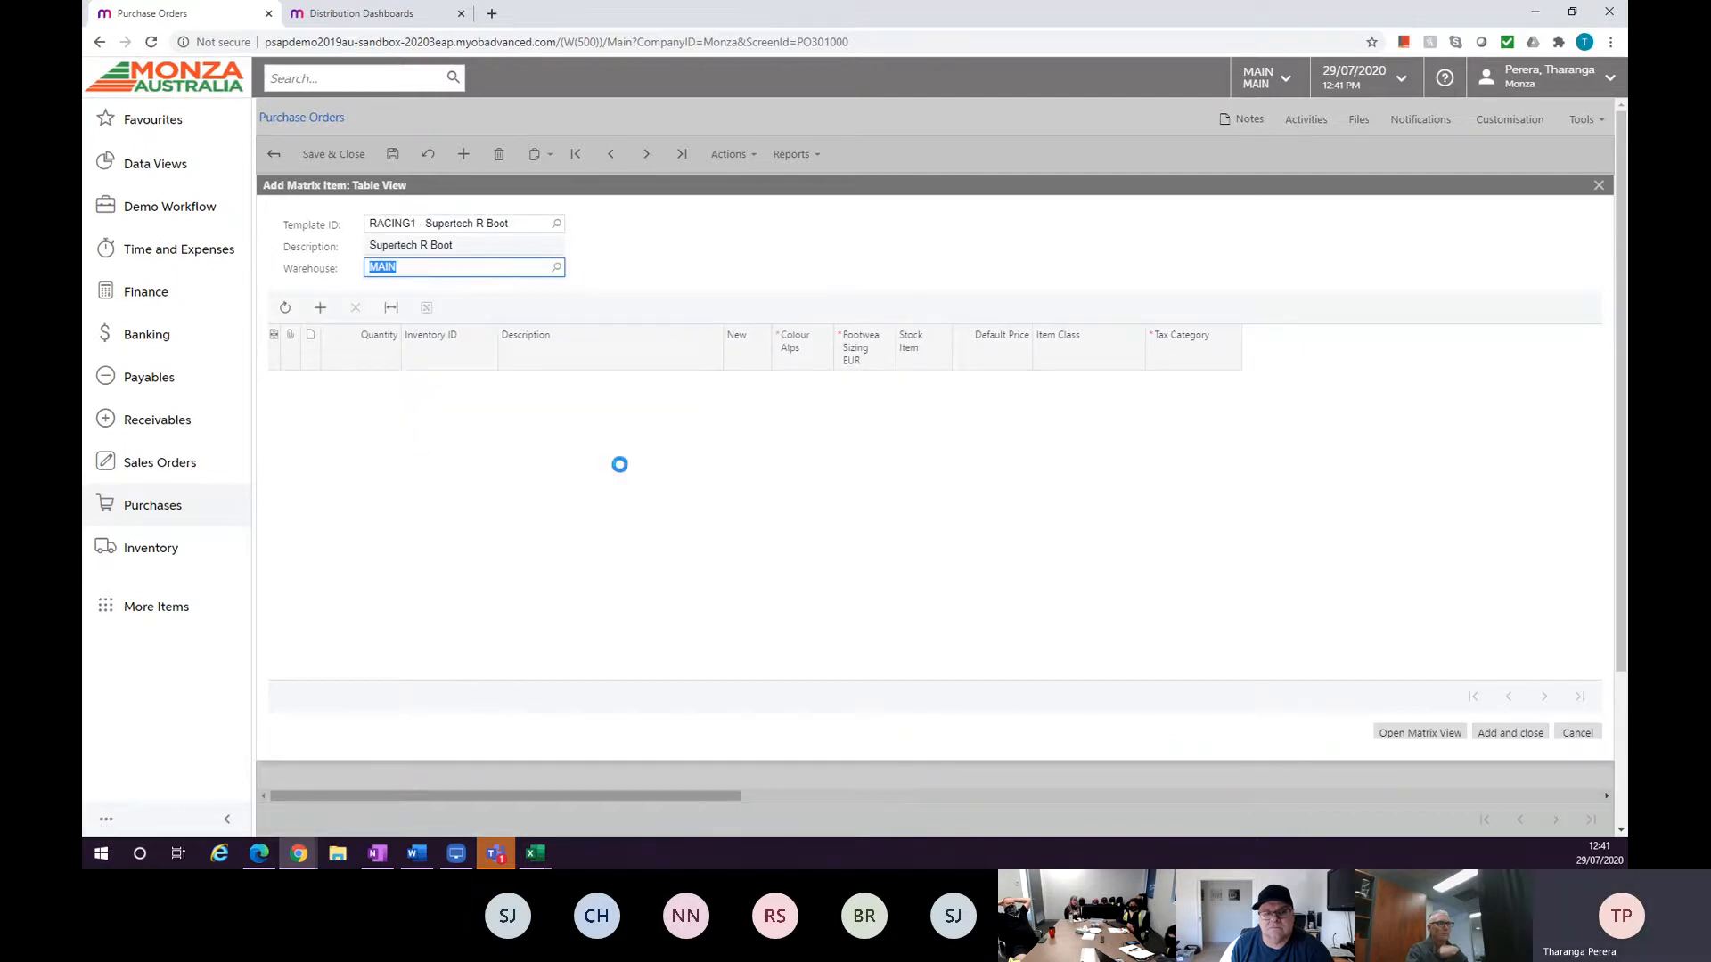
left_click(1397, 733)
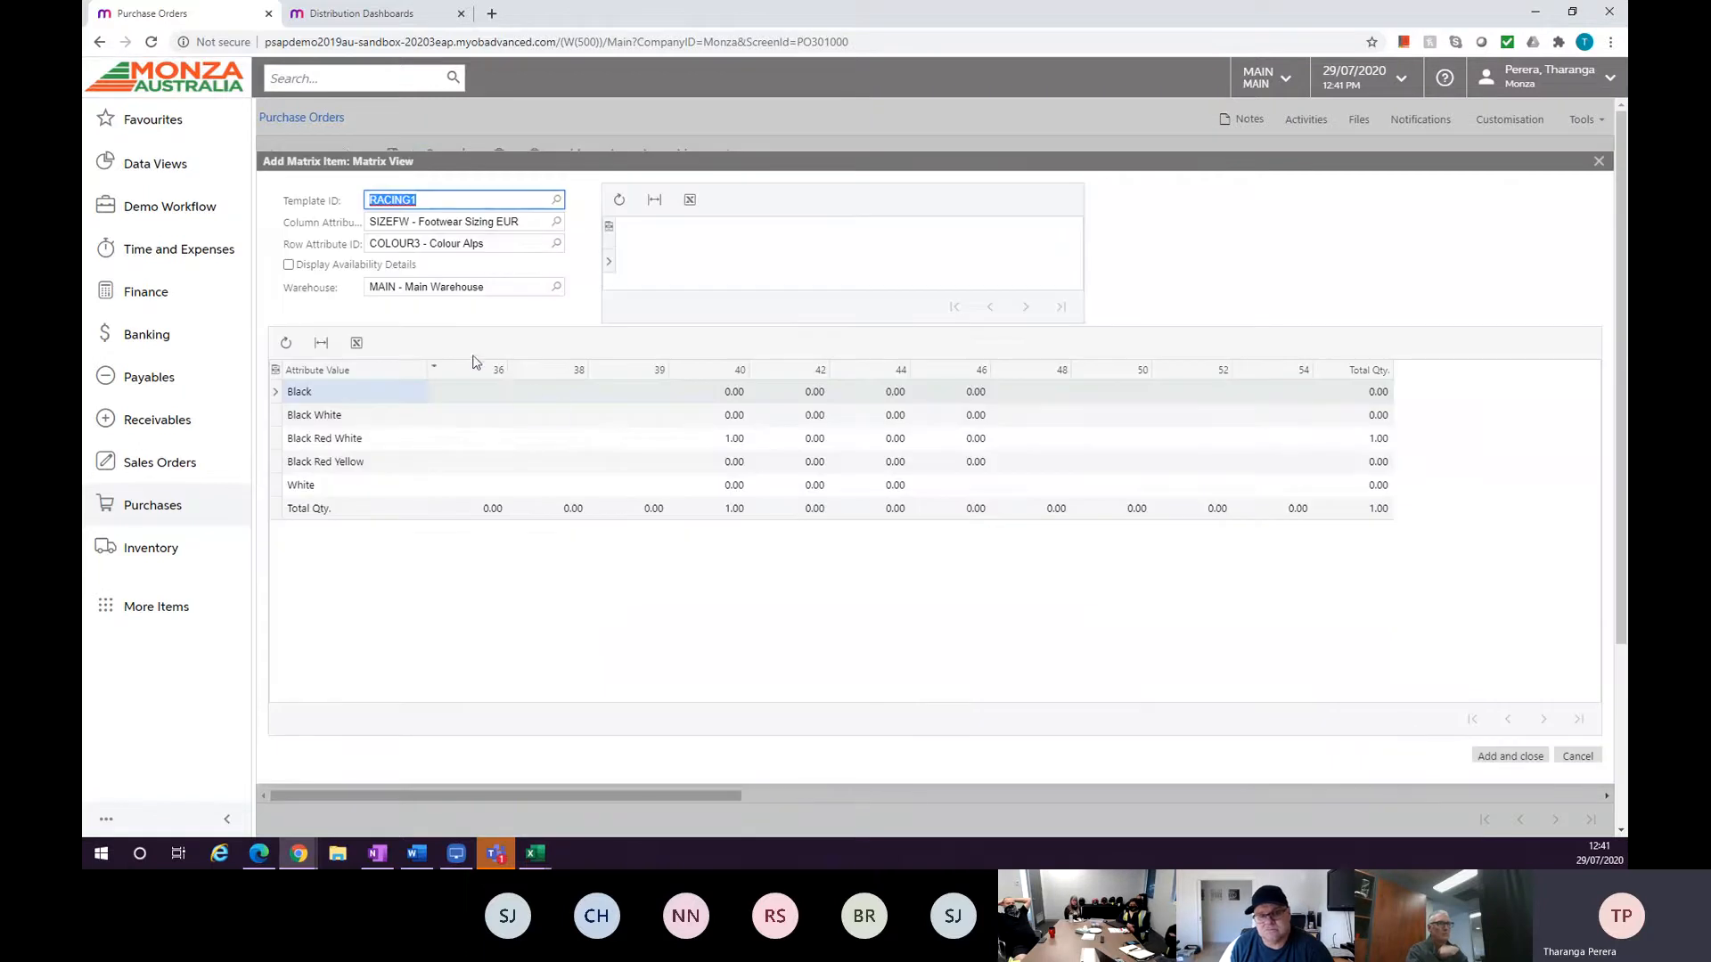
left_click(288, 266)
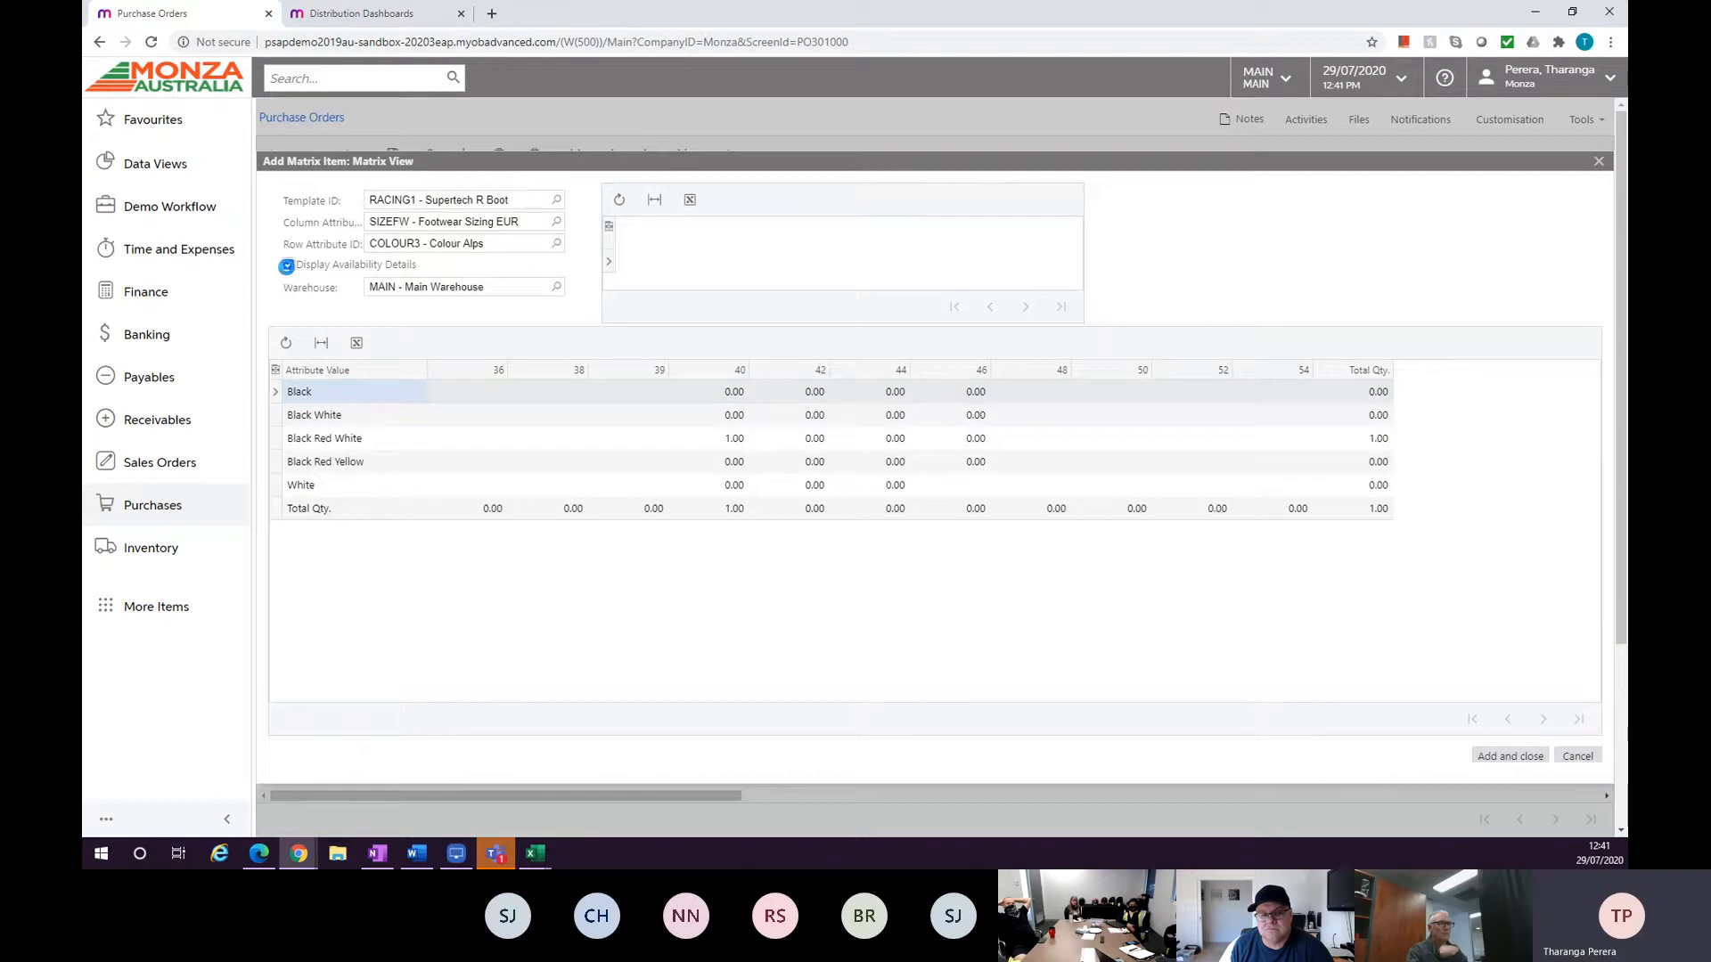
Enter 10 for Black size 40 and 1 for Black size 42, then add them to the order.
left_click(739, 393)
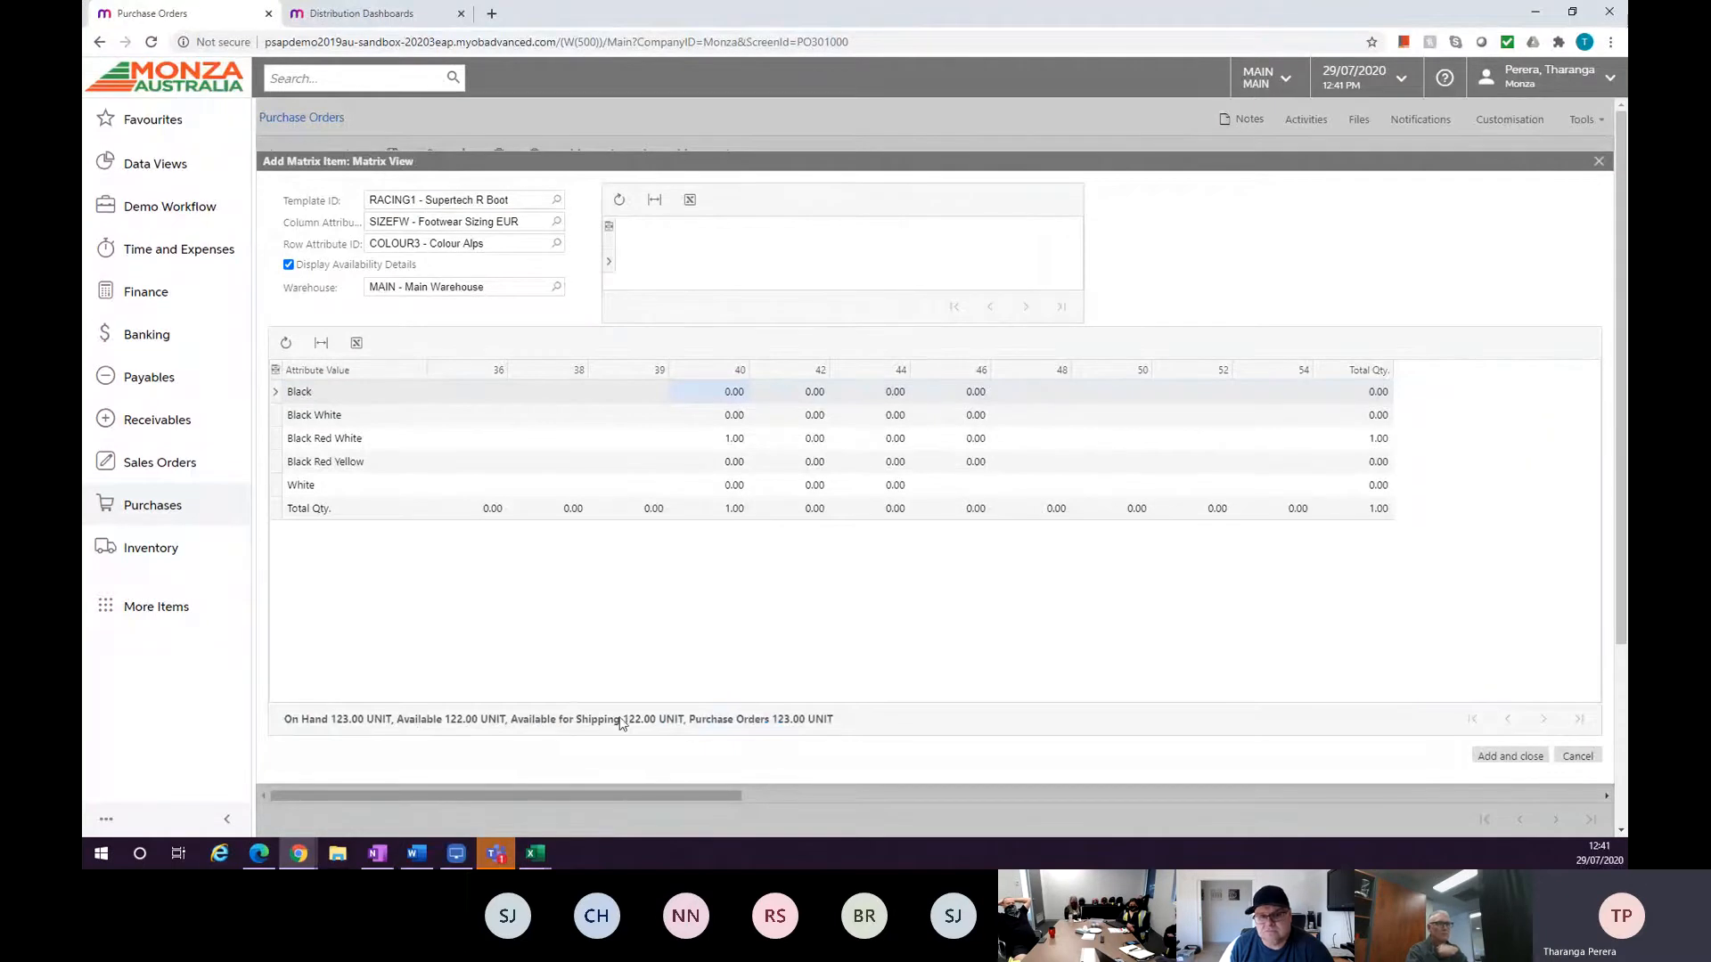
left_click(746, 398)
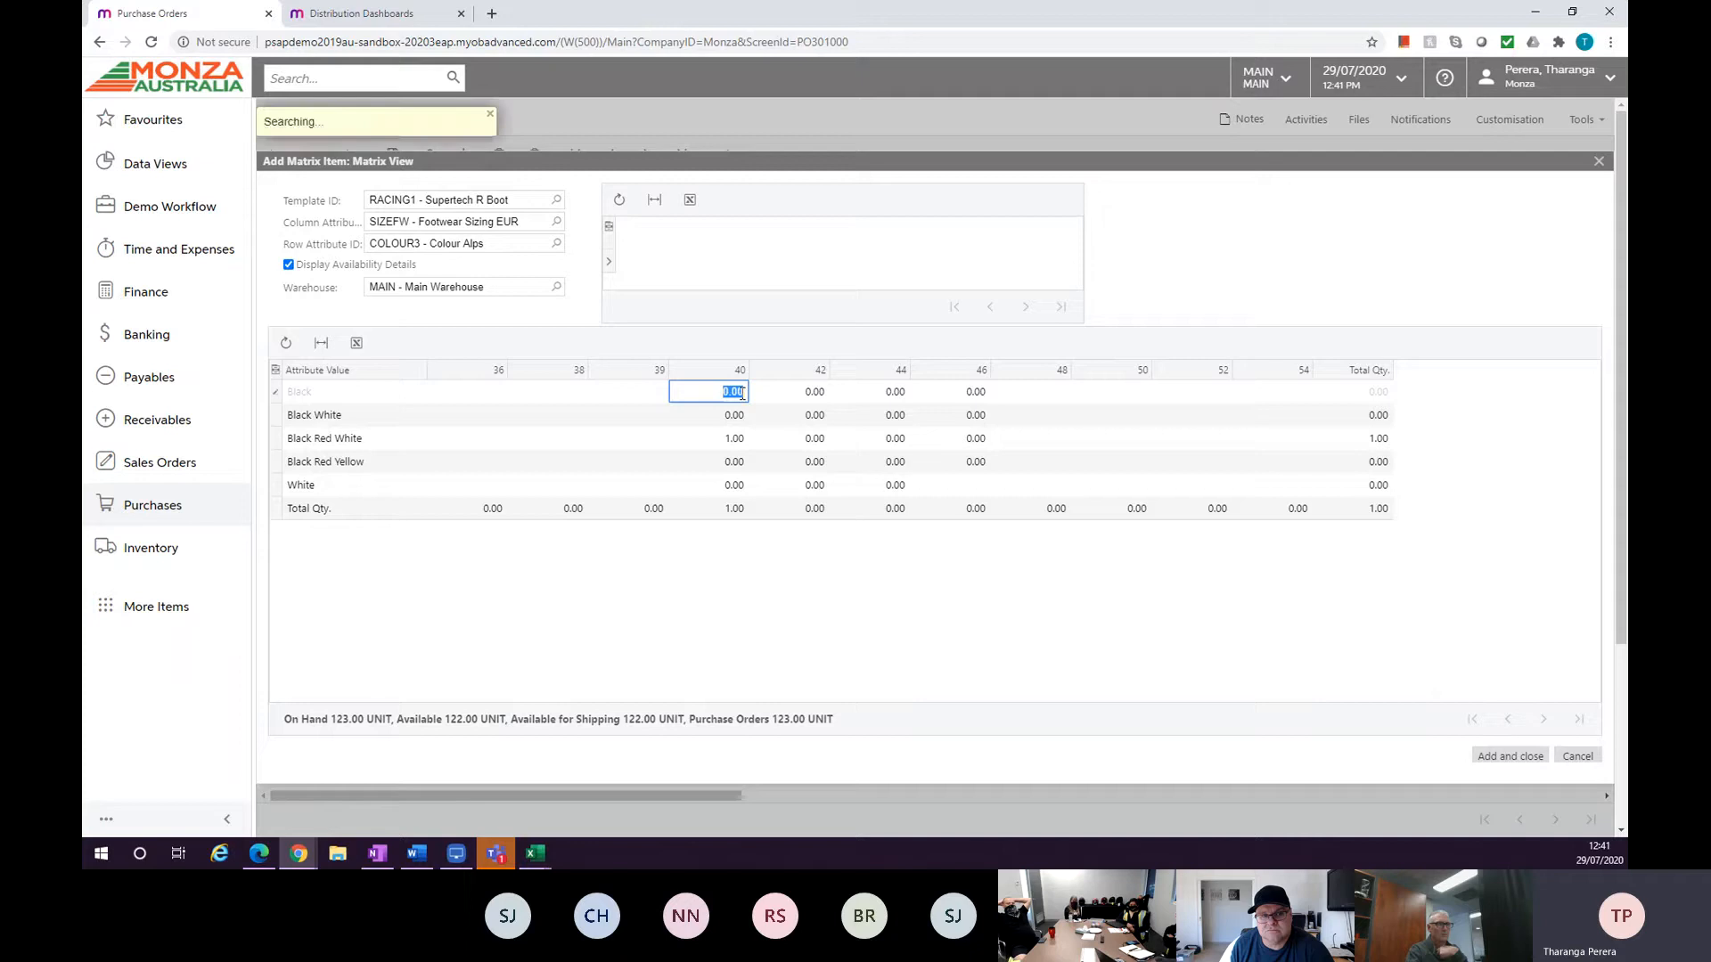
key("Tab")
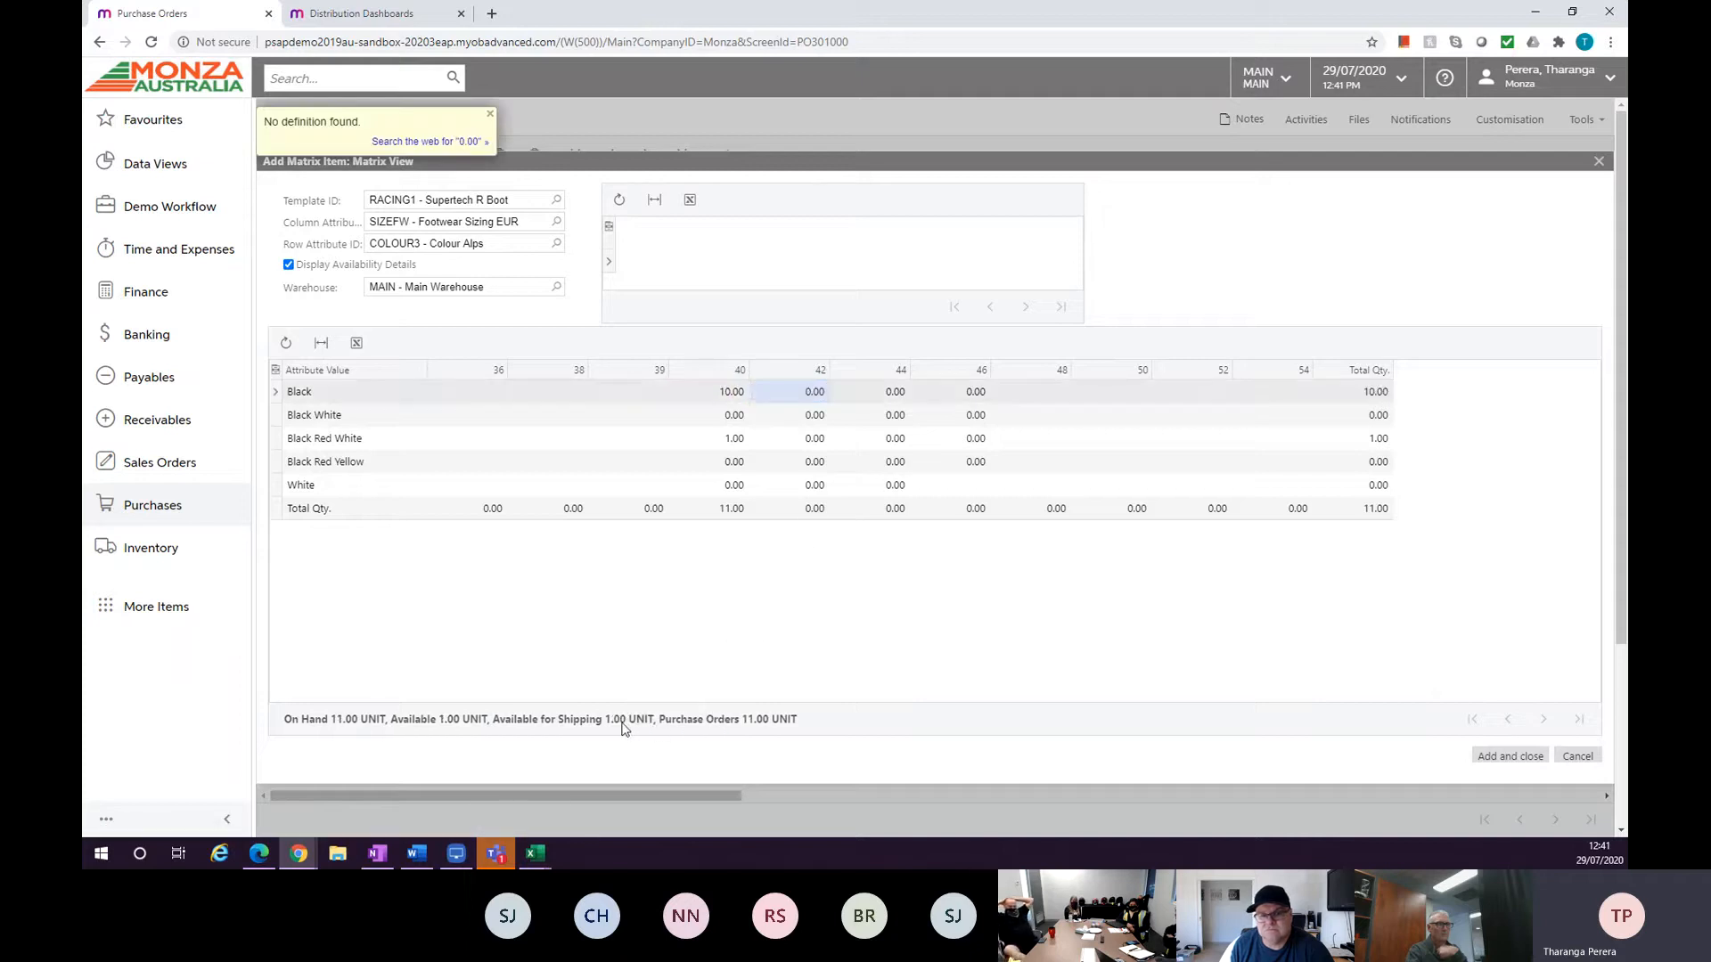
left_click(808, 392)
type("1")
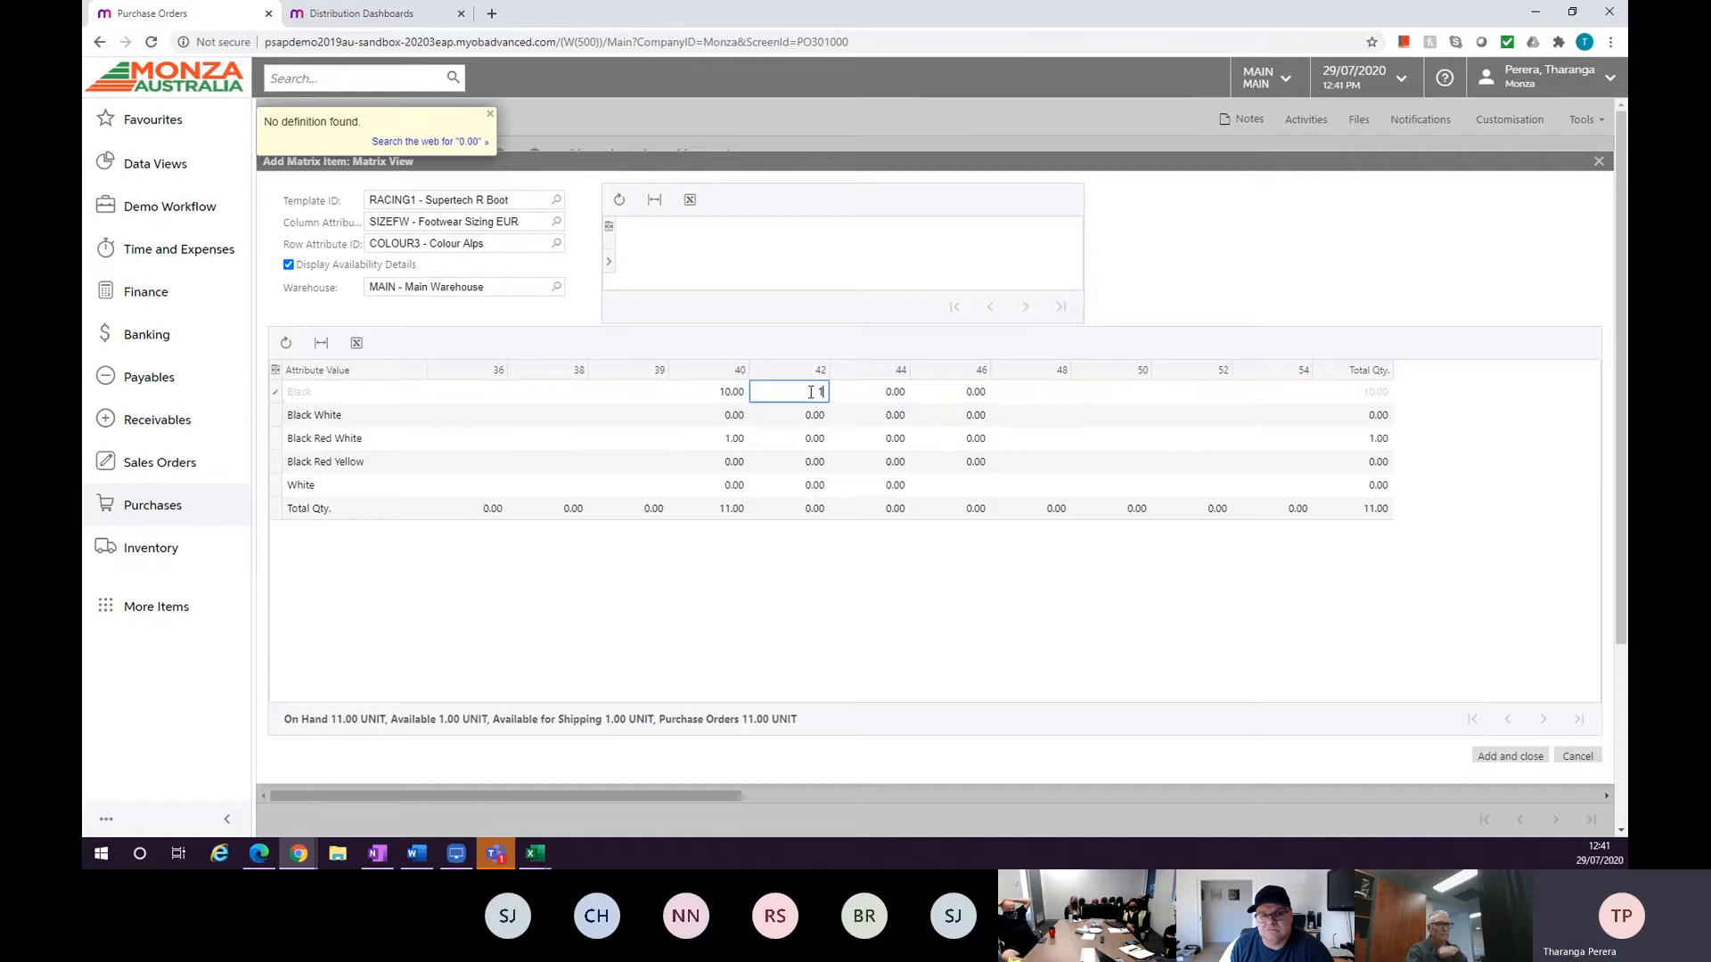
key("Tab")
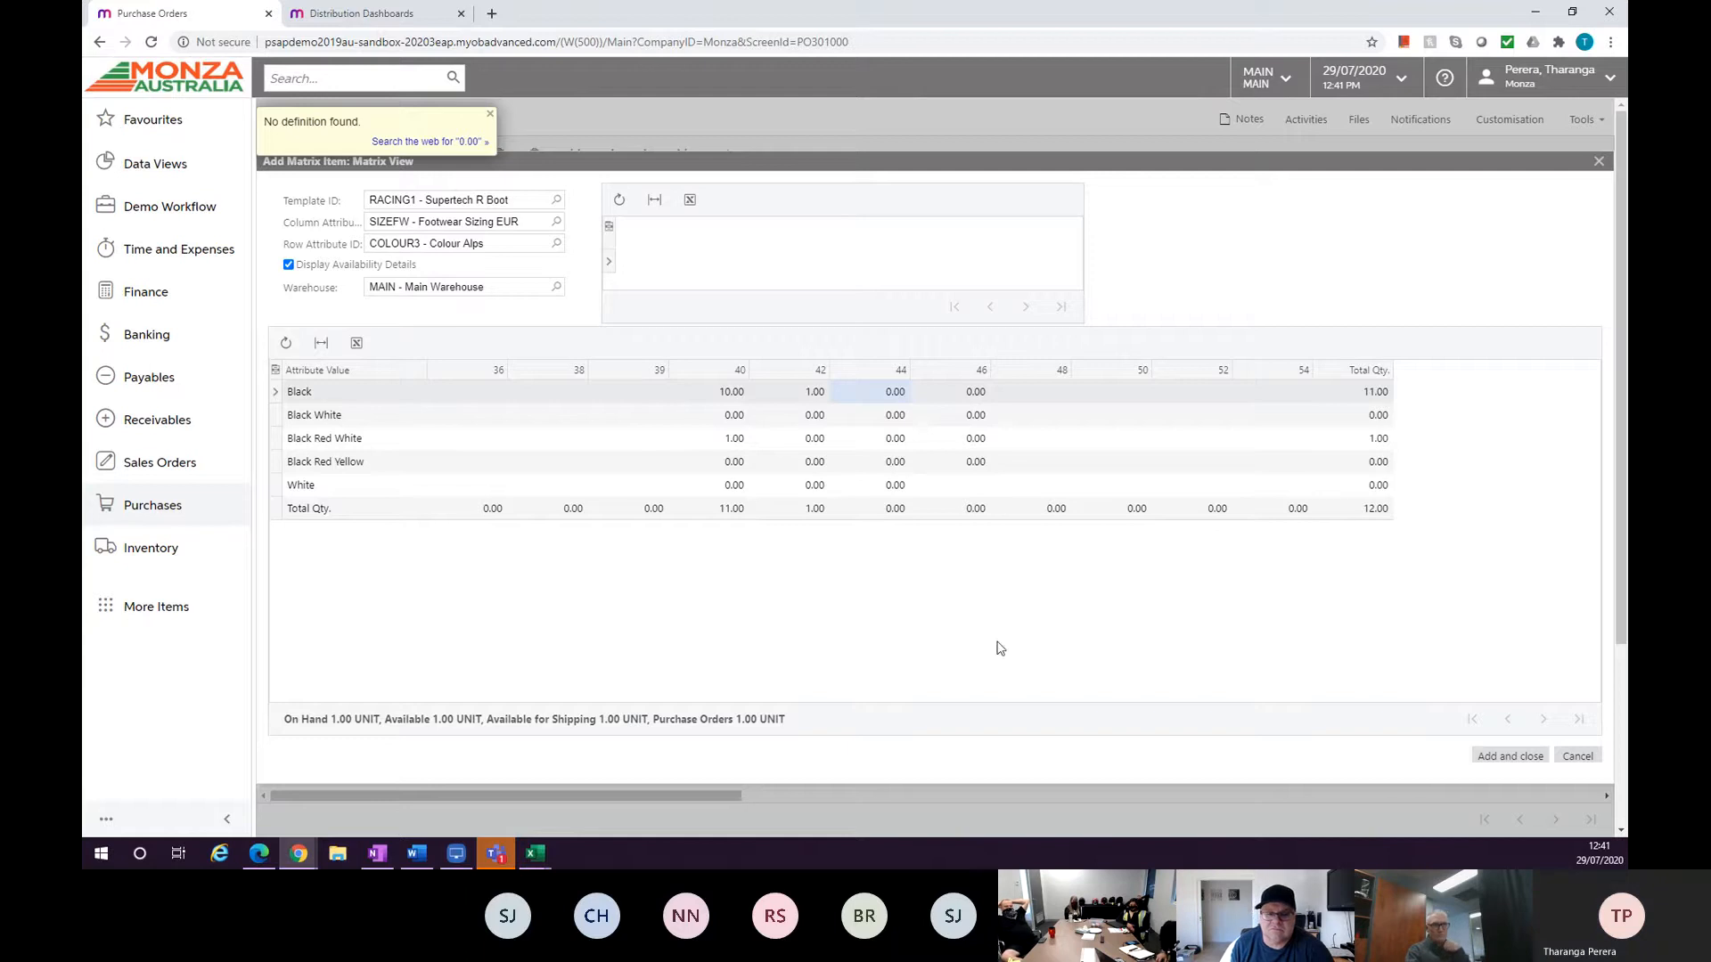
left_click(1487, 755)
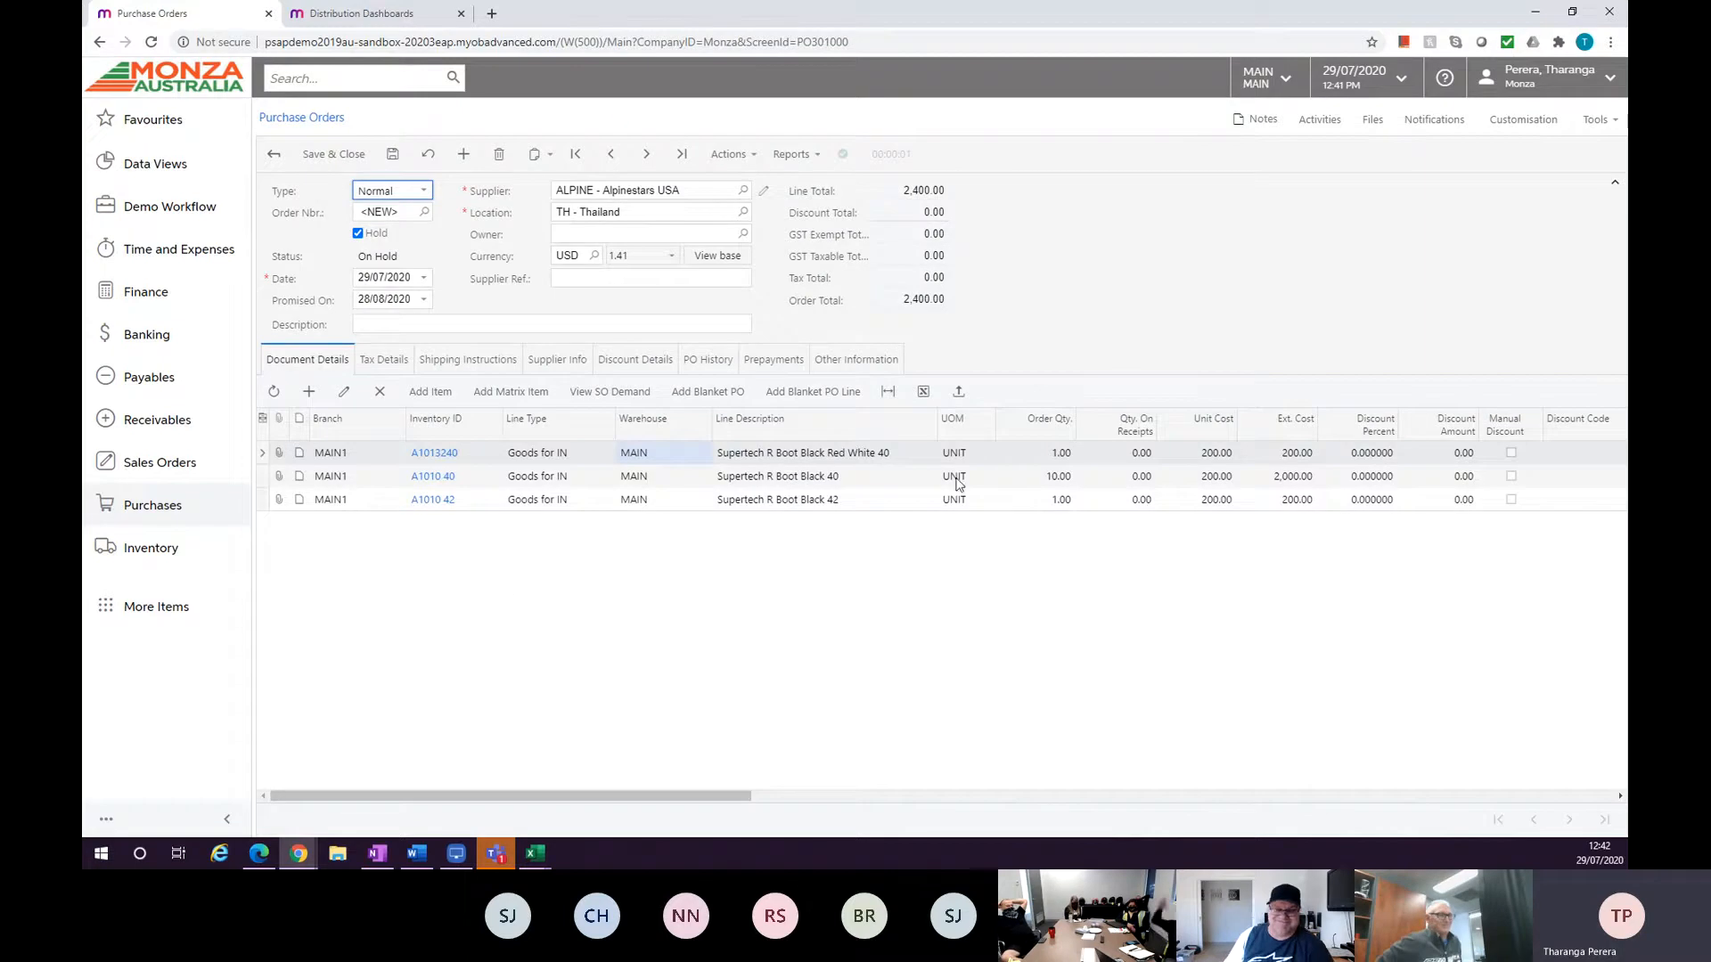
Export the purchase order lines to Excel.
left_click(932, 393)
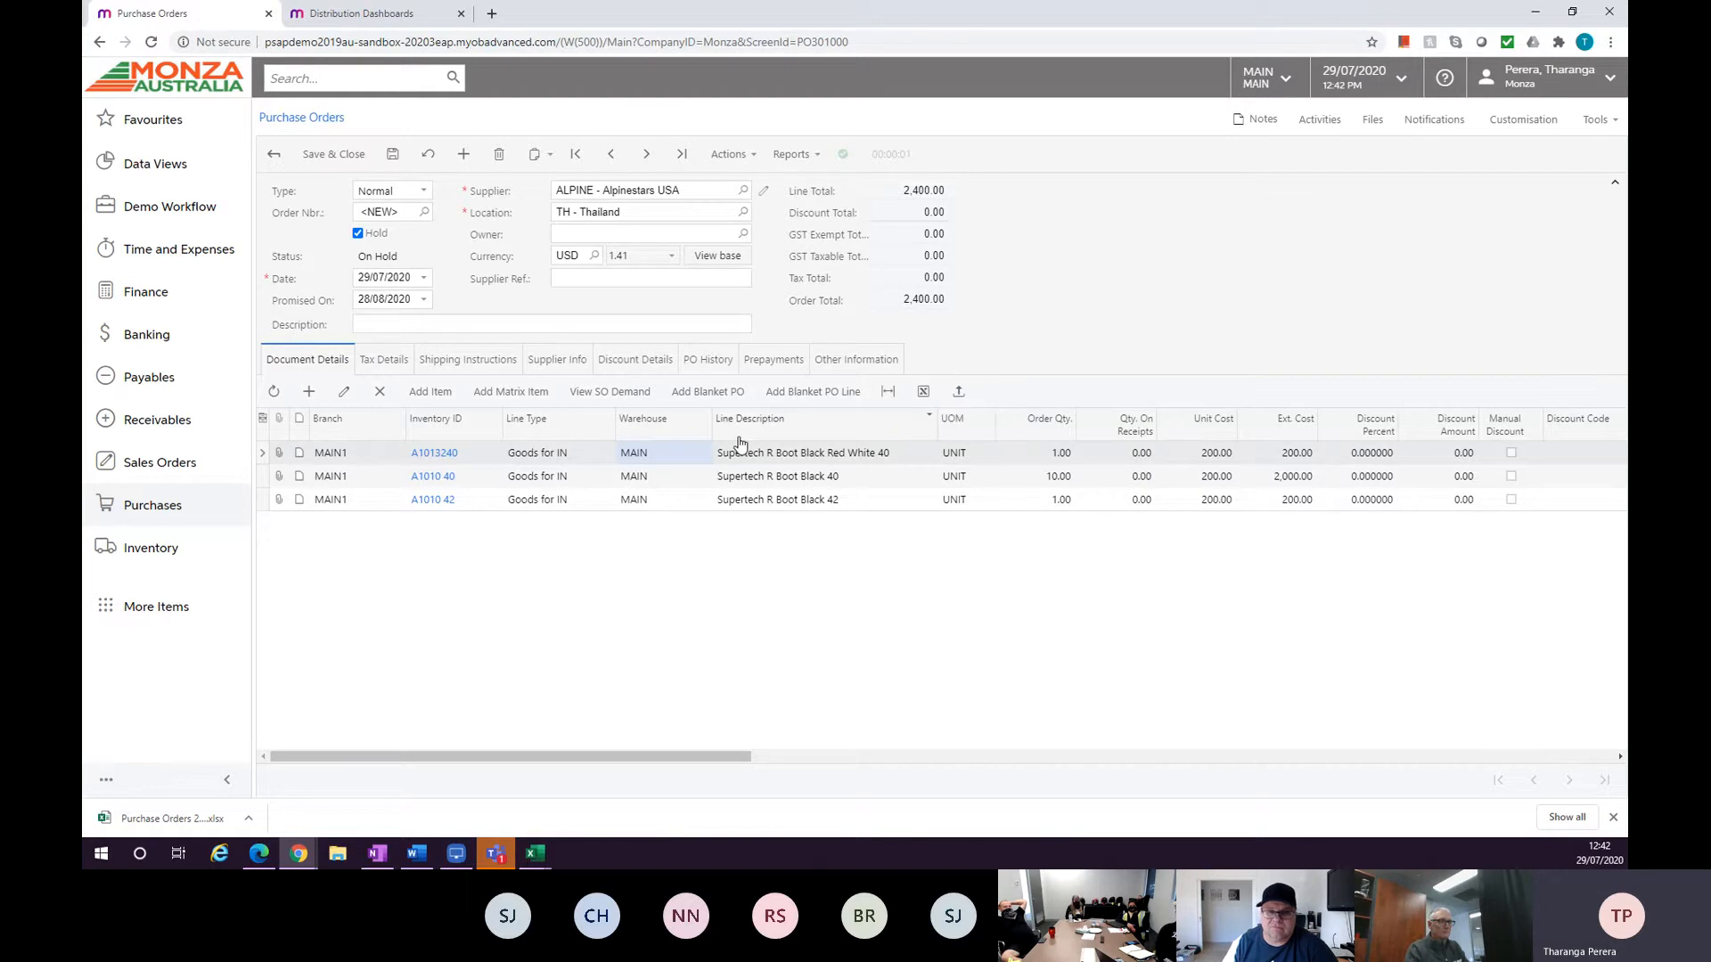
Set the purchase order's location to US - US and view the supplier's blanket purchase orders without adding any.
left_click(725, 393)
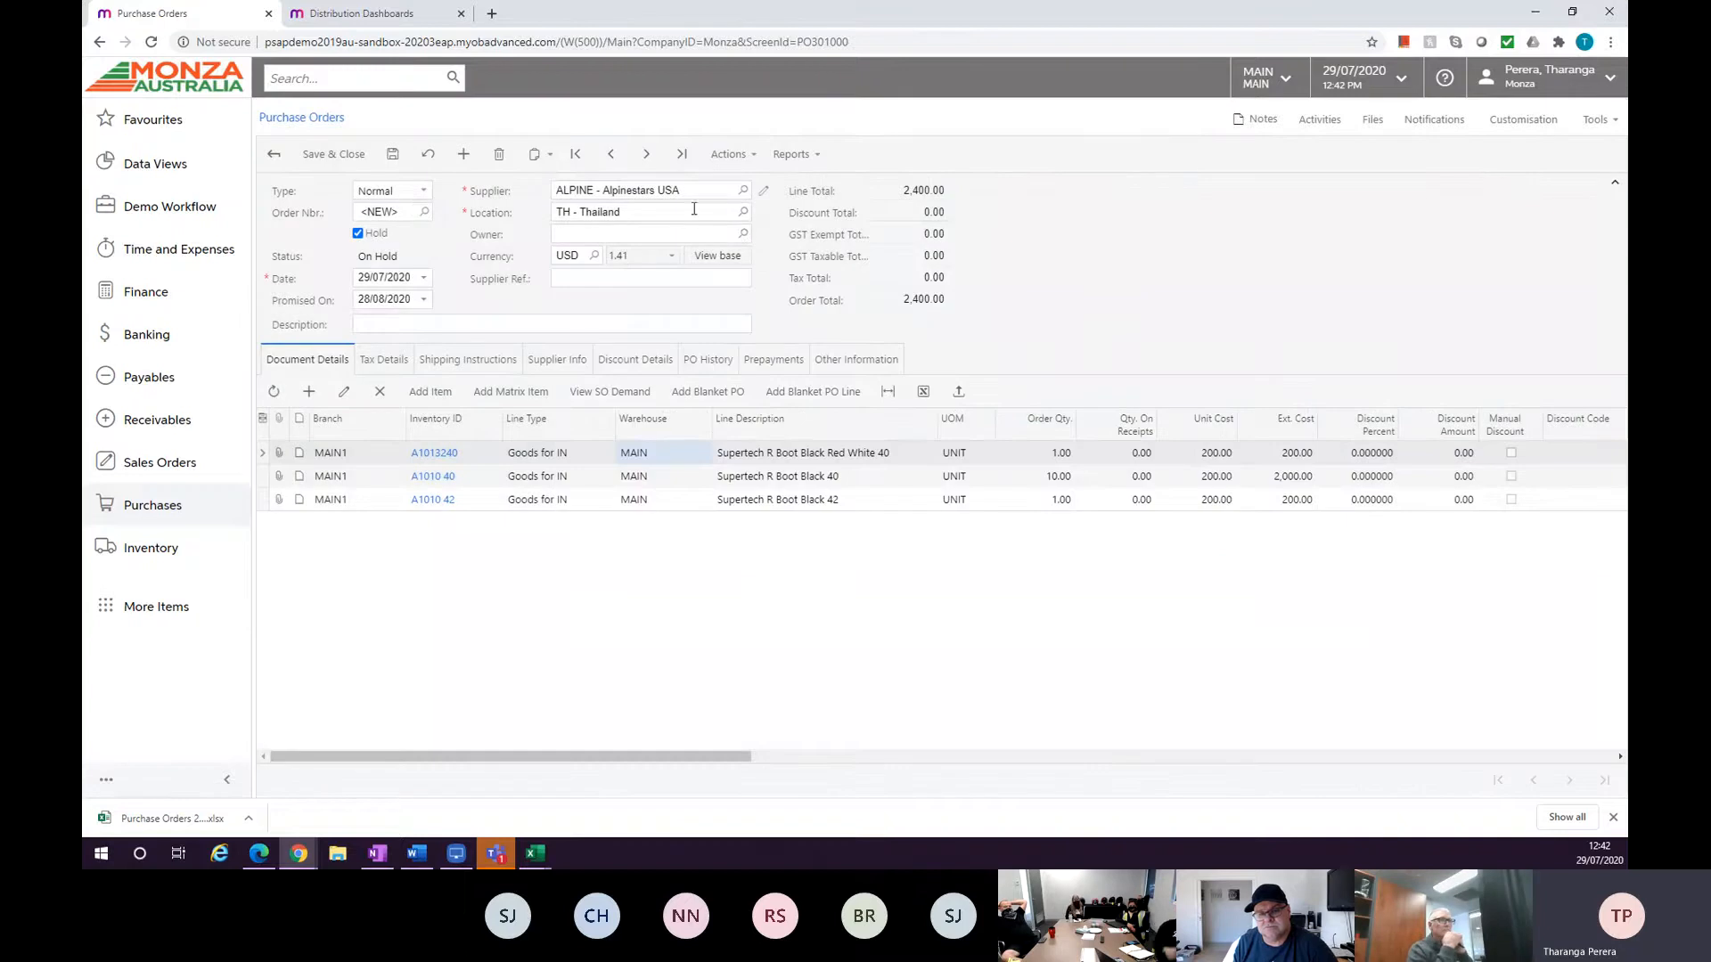
left_click(743, 208)
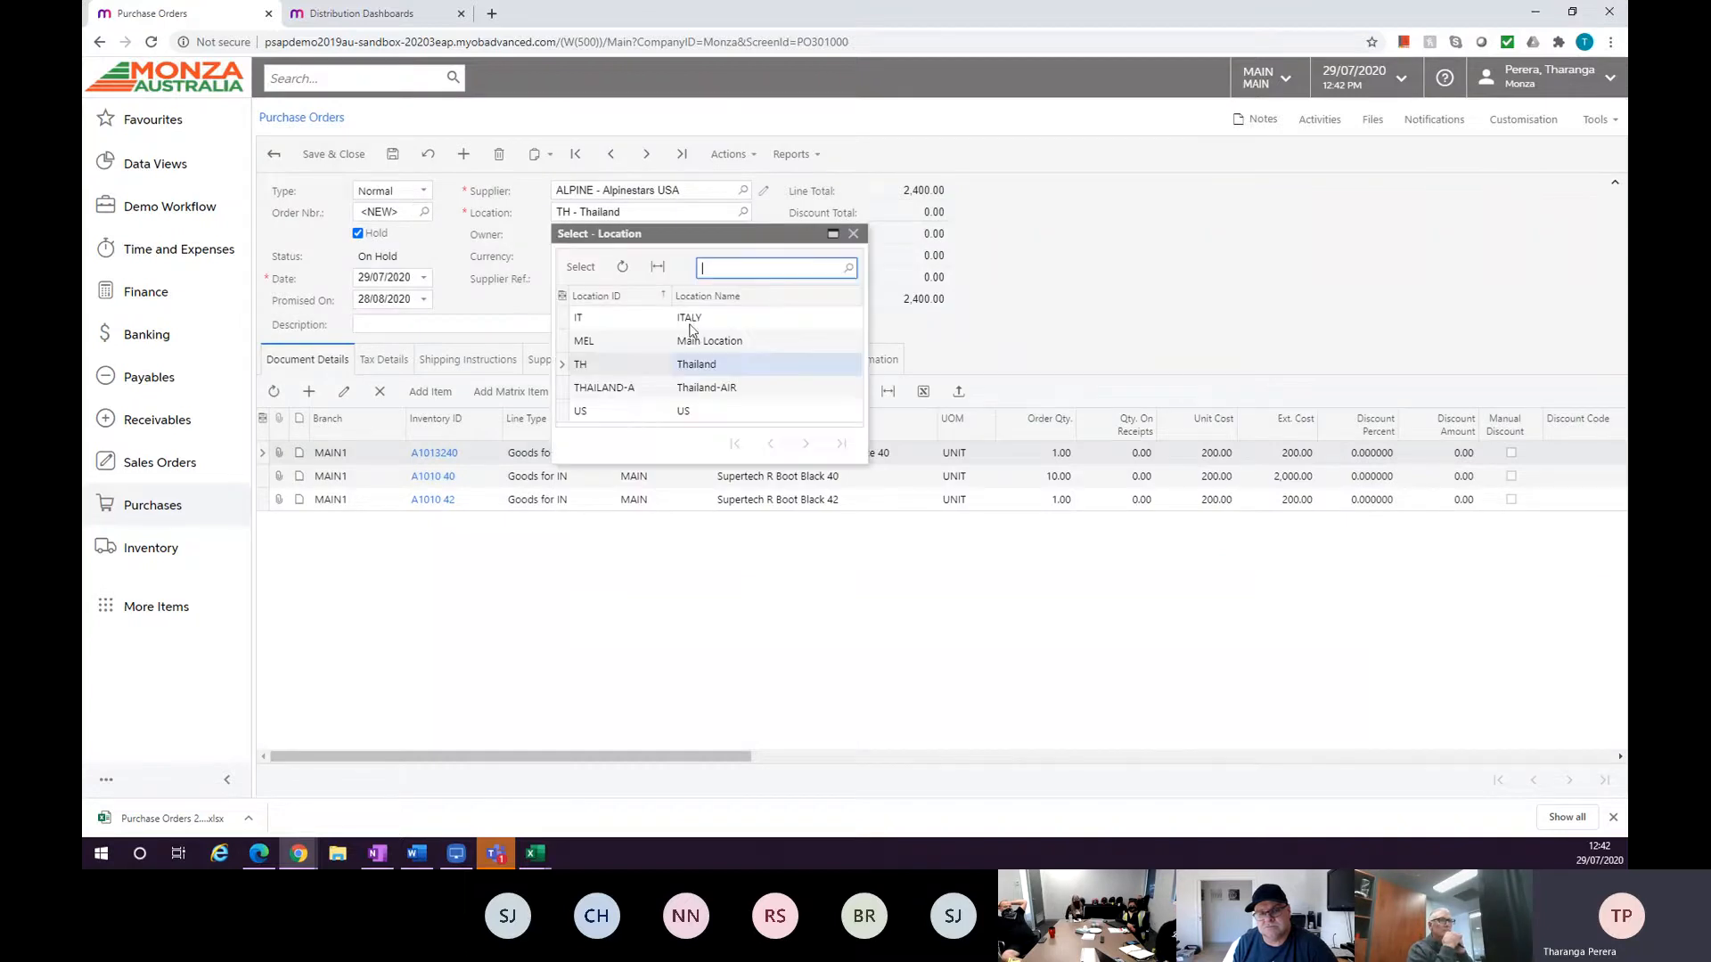
double_click(643, 412)
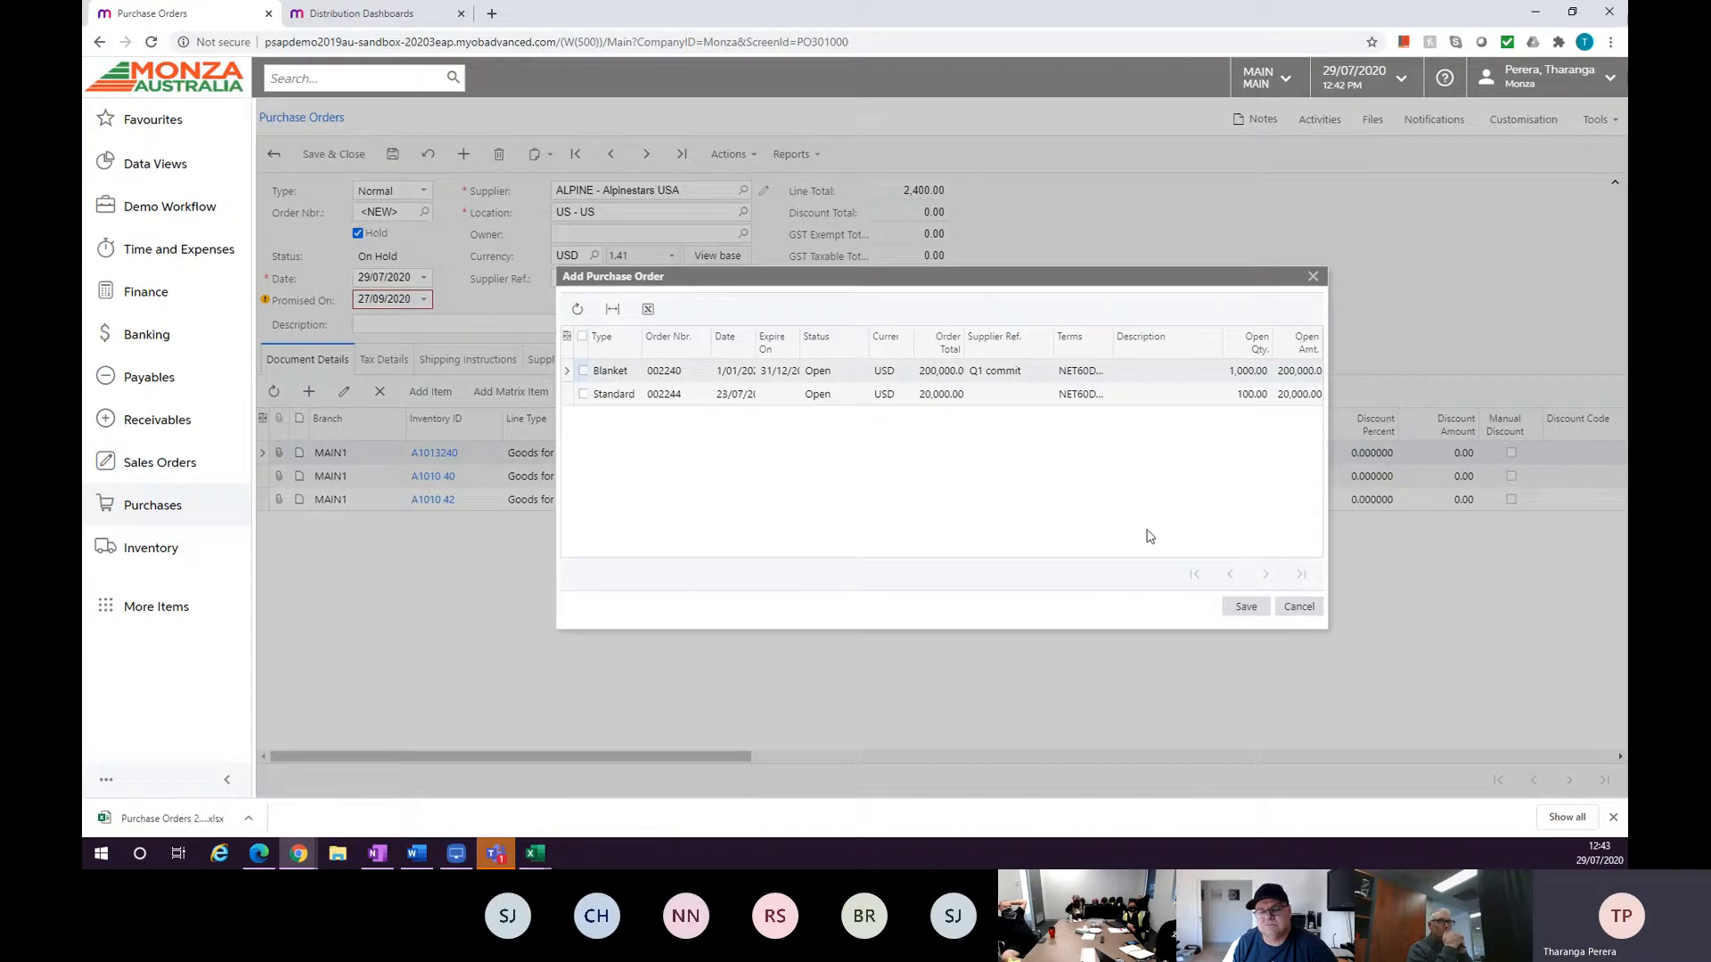
left_click(1285, 609)
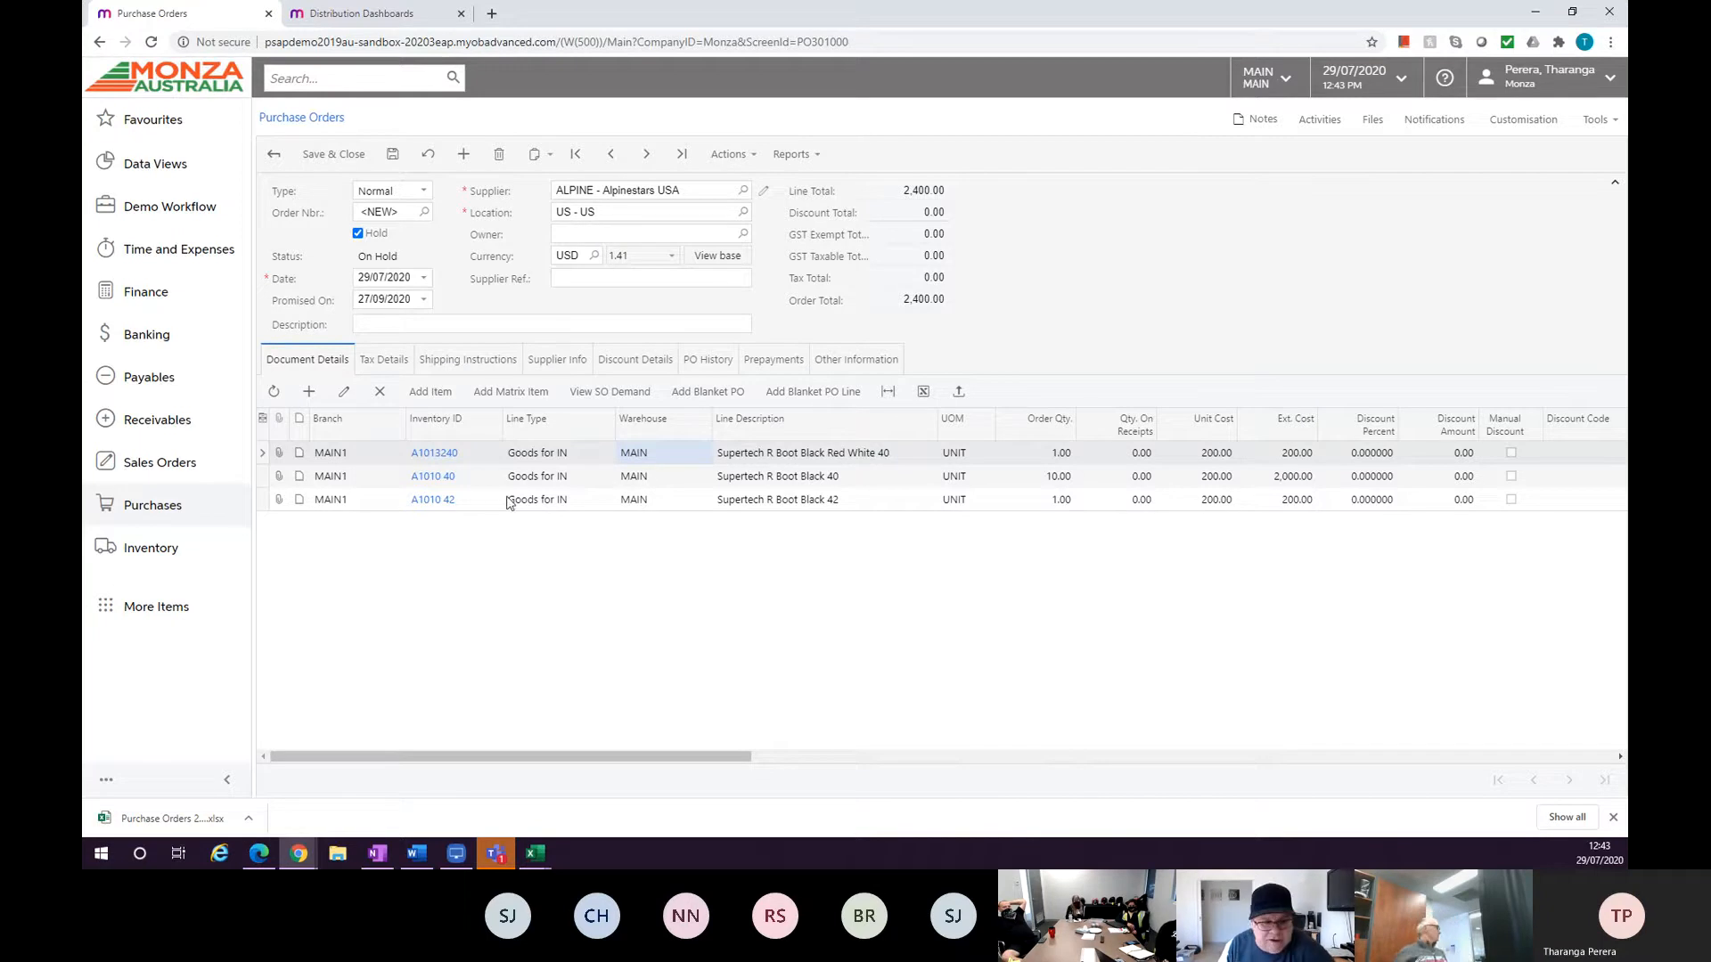
Export the purchase order lines to Excel again.
left_click(924, 393)
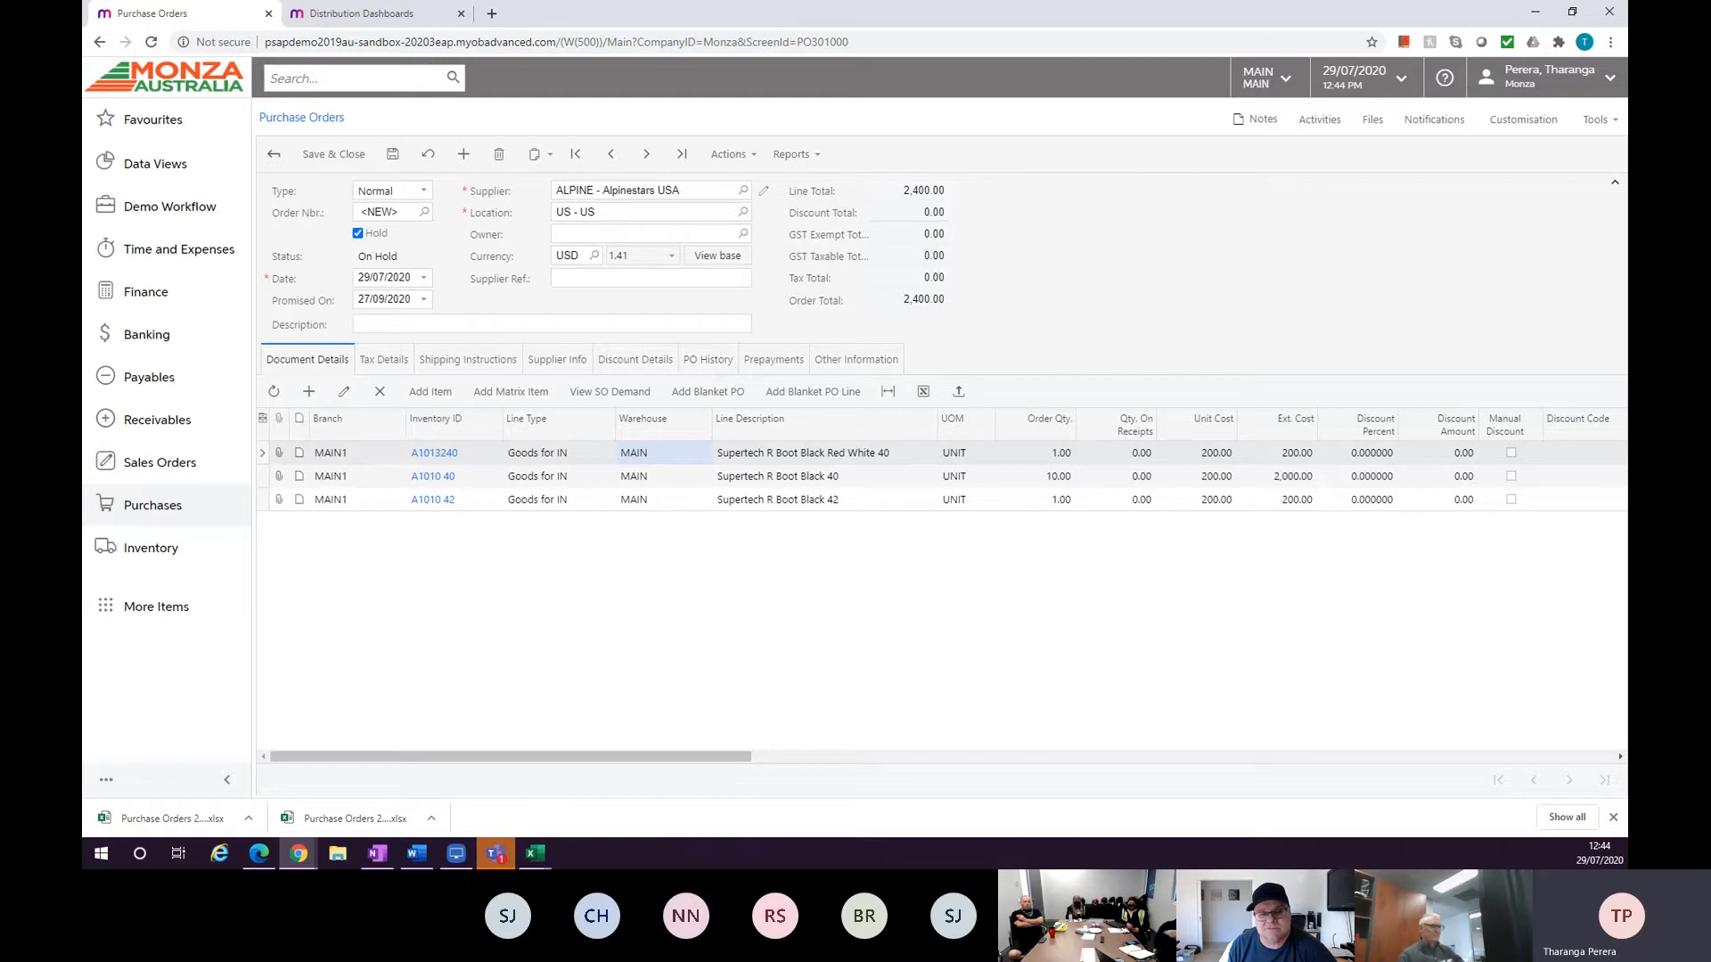
left_click(802, 157)
left_click(1169, 262)
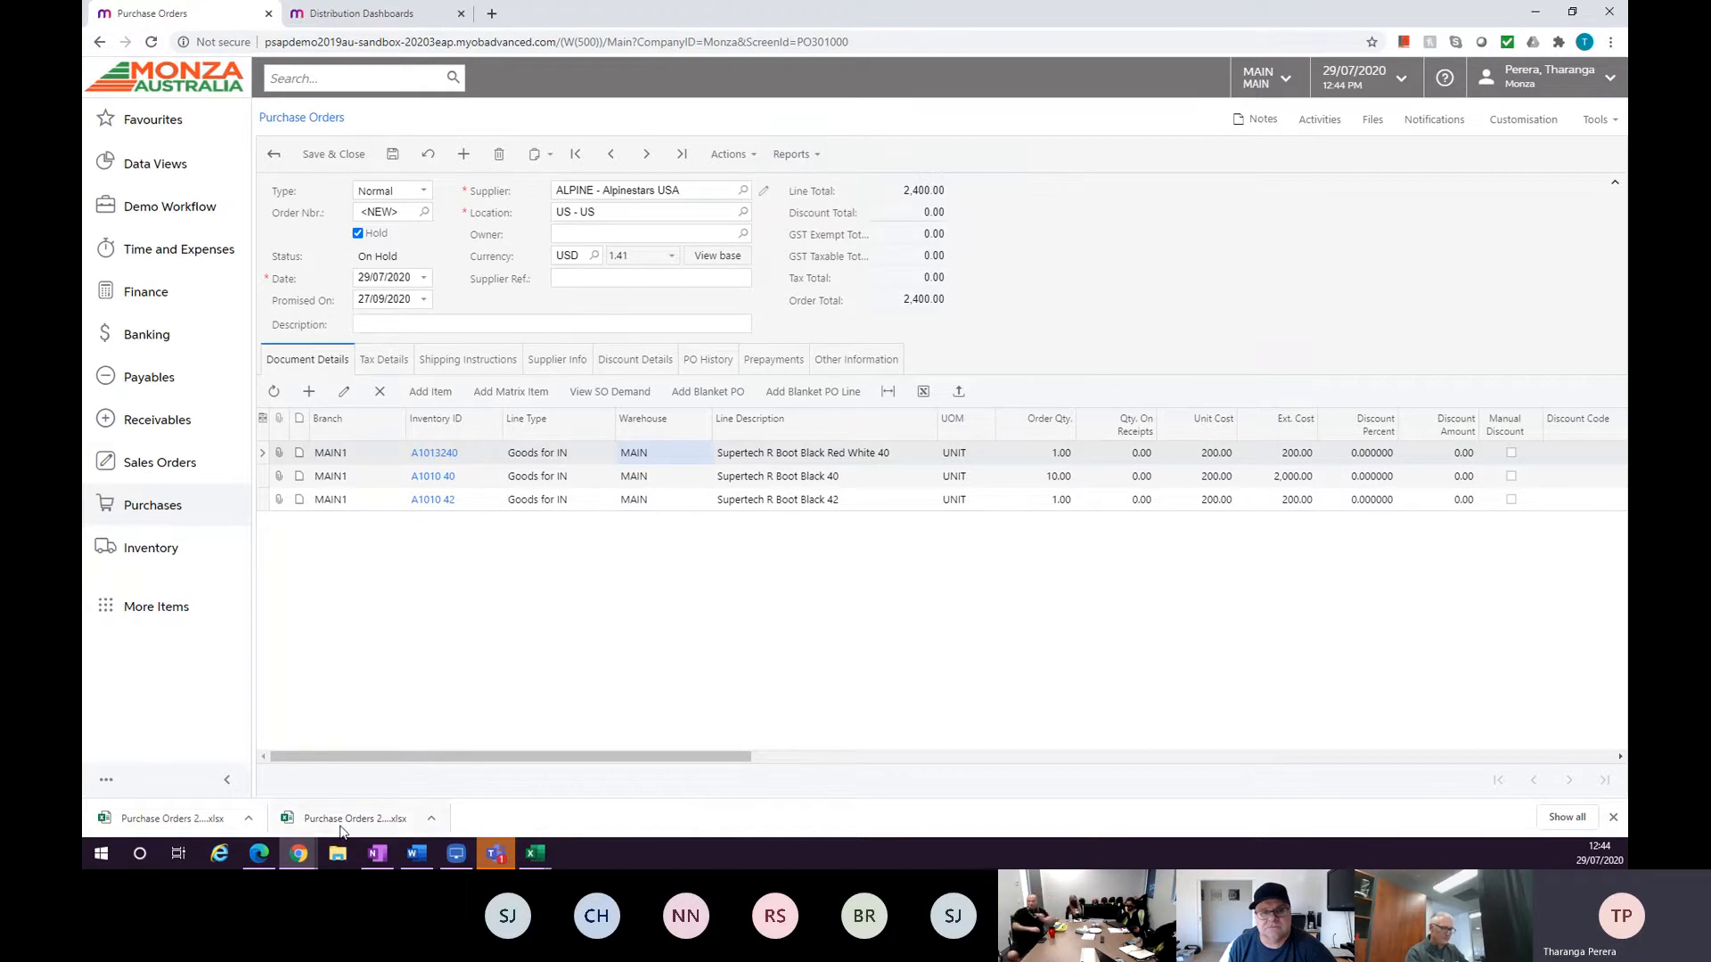
Close the leftover Item Classes window and bring the ALPINE Suppliers window to the front.
mouse_move(314, 852)
left_click(494, 798)
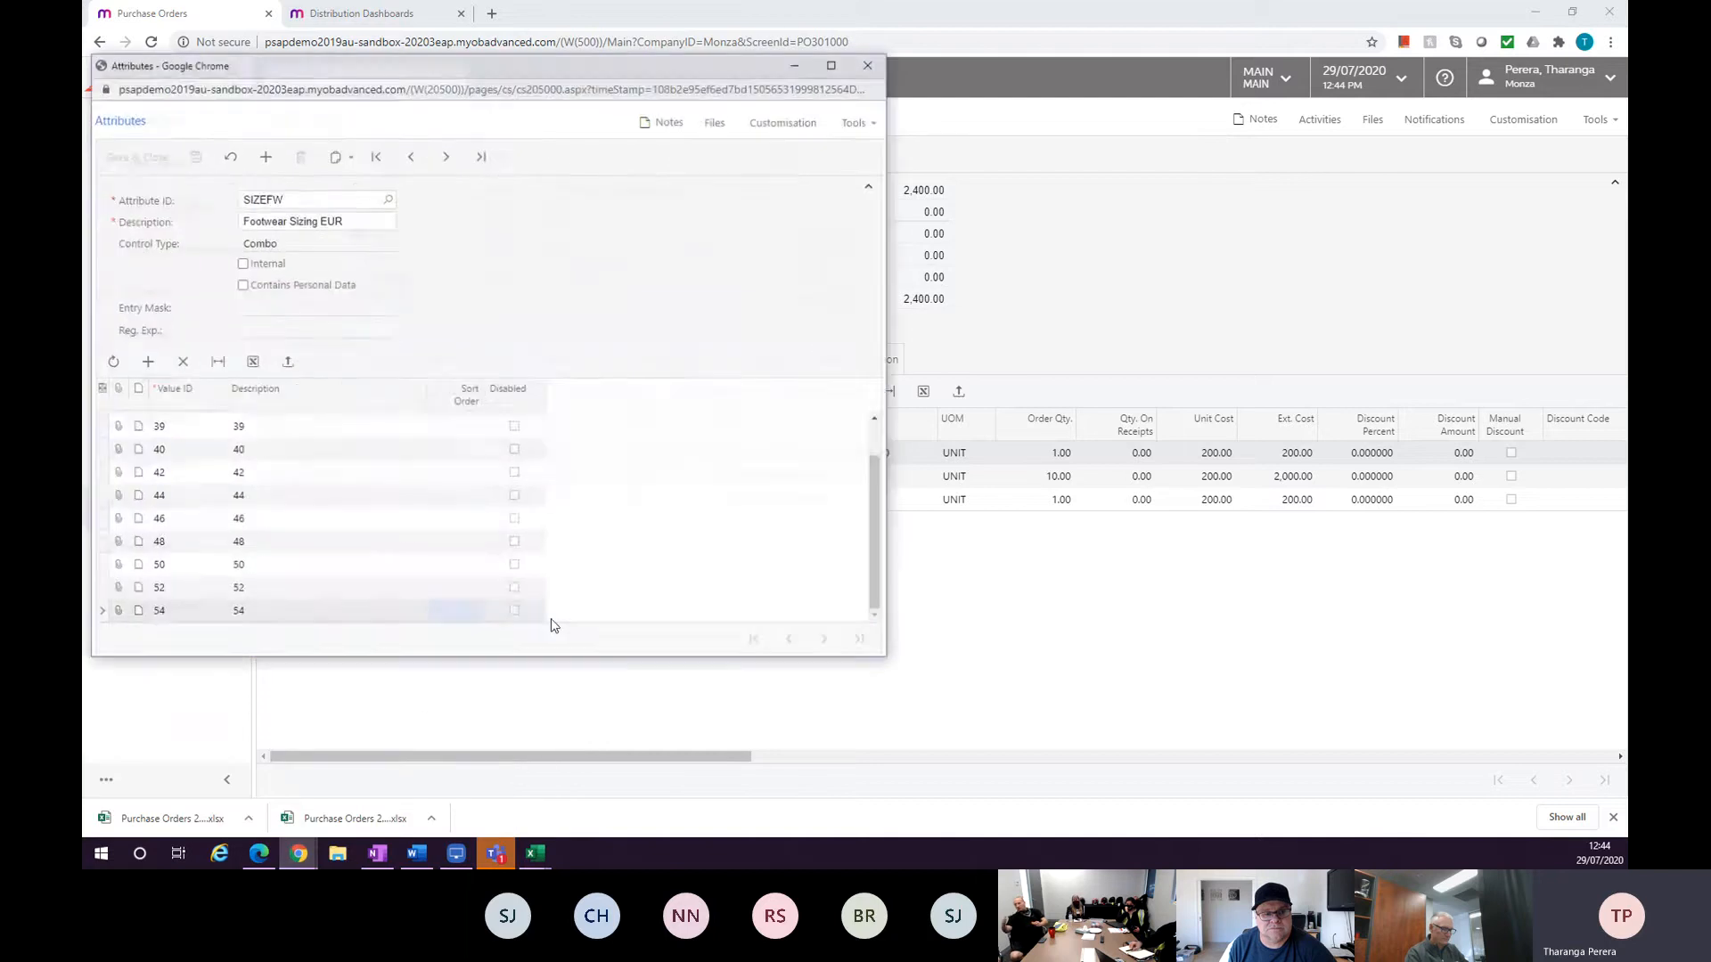
left_click(320, 765)
left_click(305, 857)
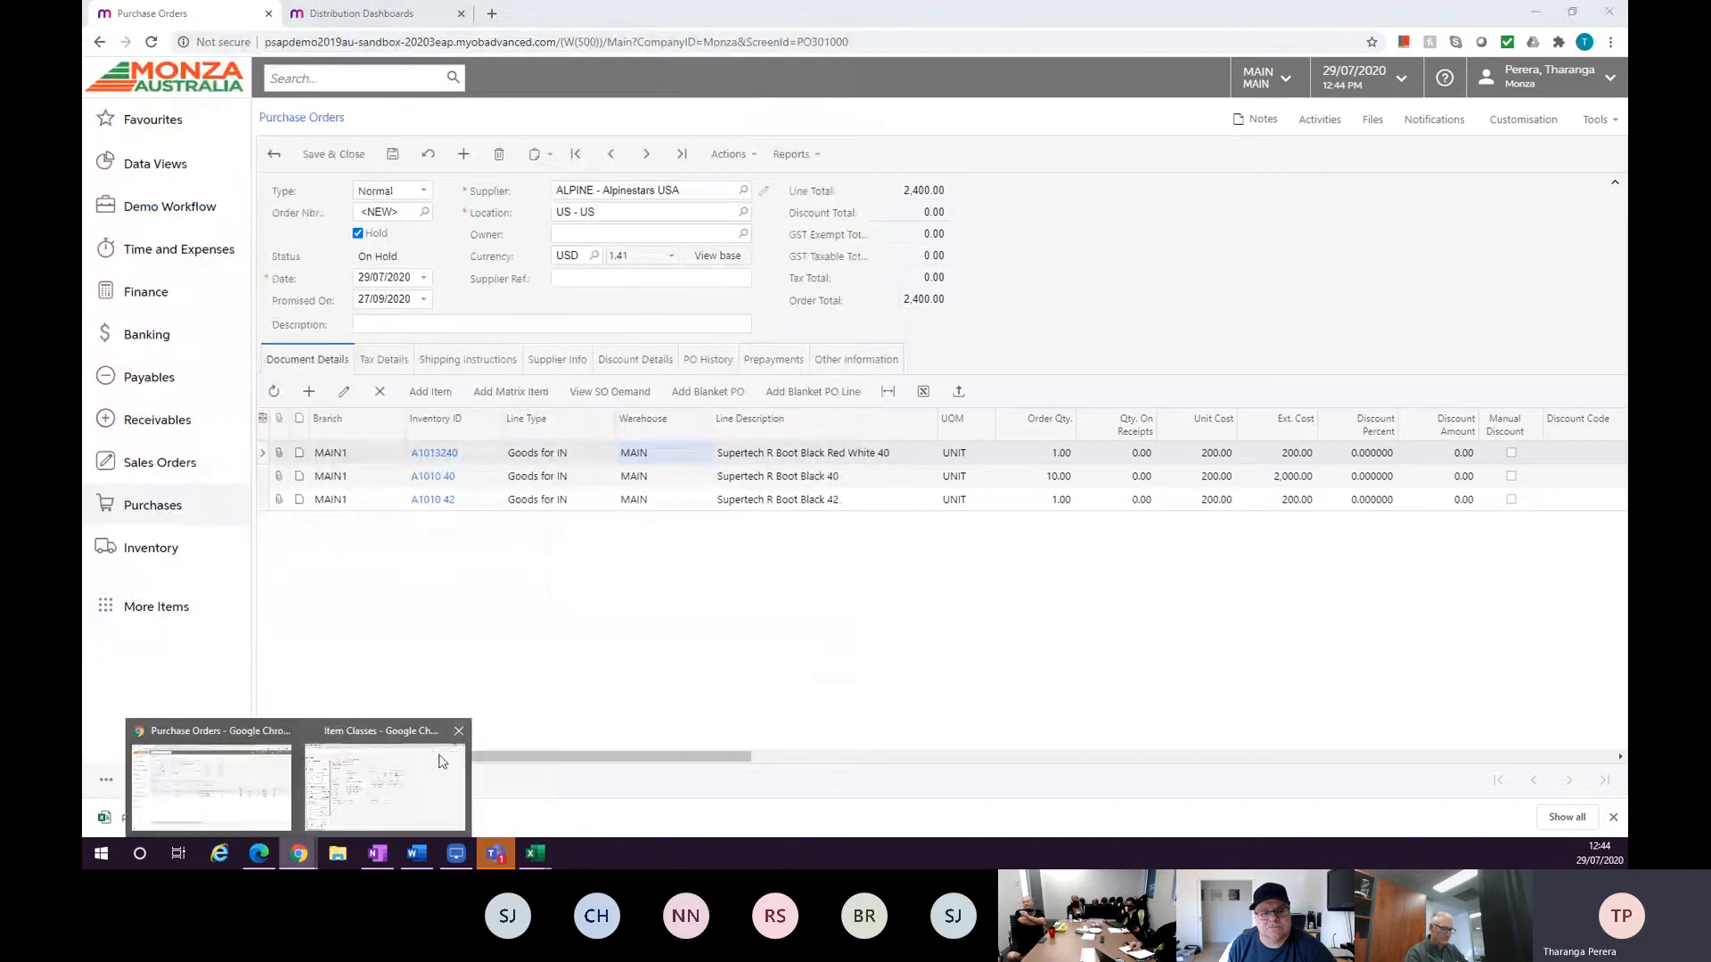
left_click(459, 731)
left_click(297, 786)
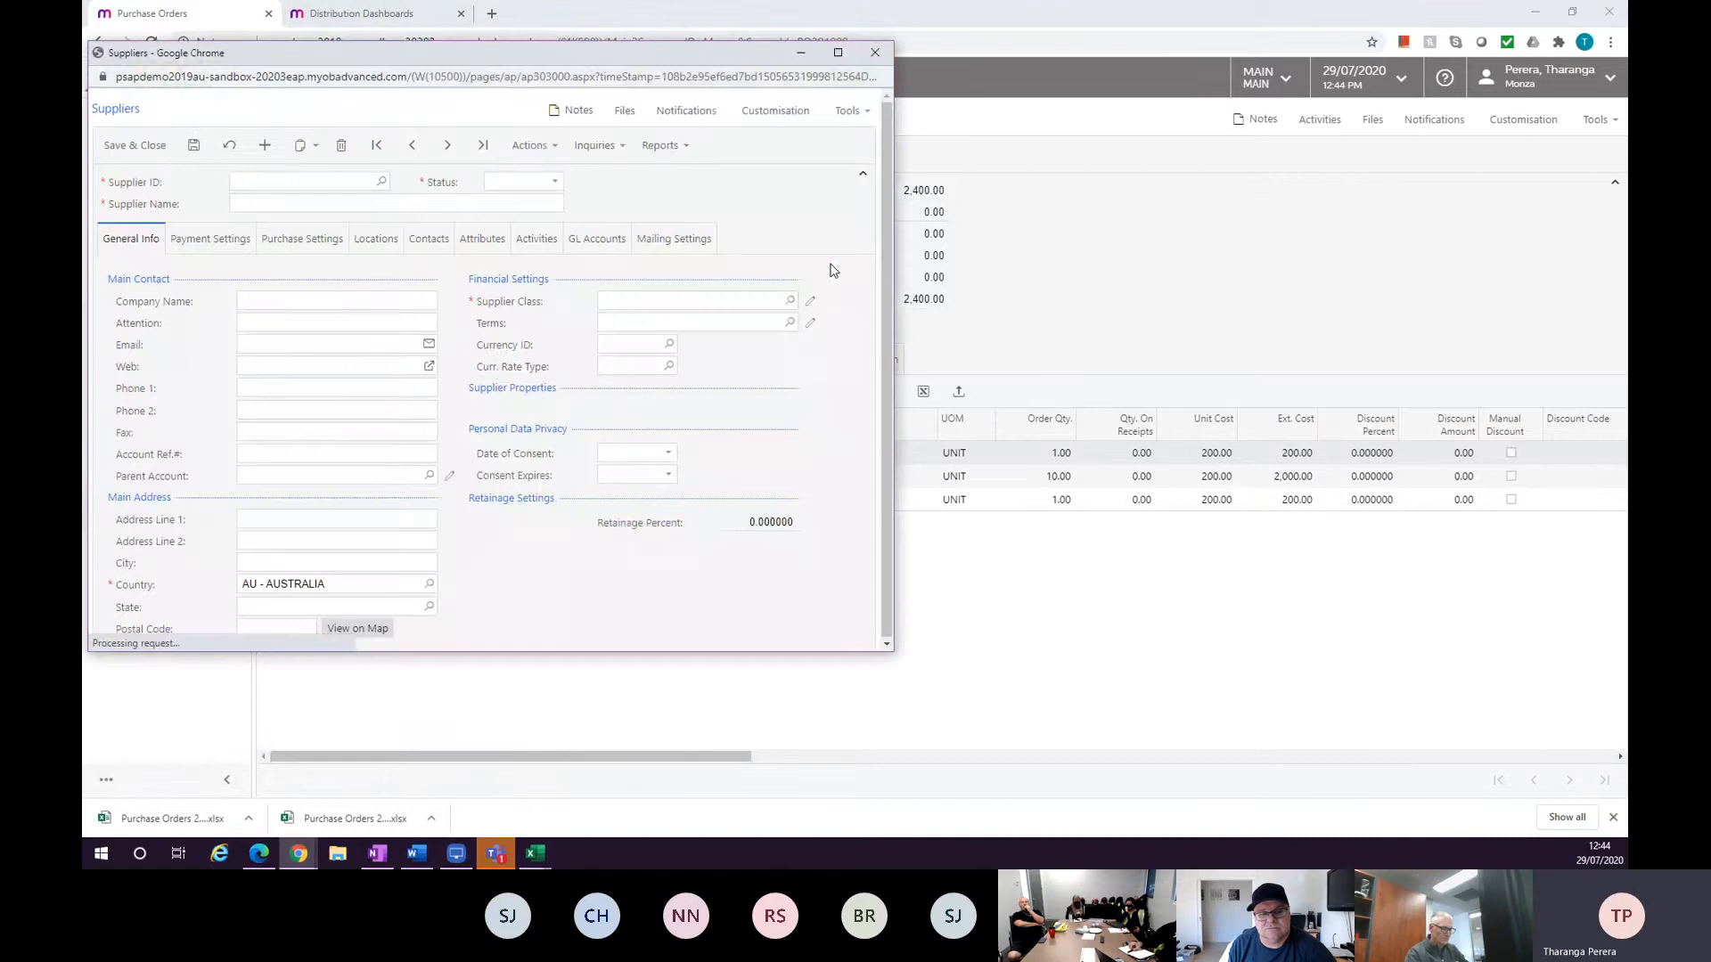
Open the Supplier Prices inquiry for the ALPINE supplier and scroll through its price list.
left_click_drag(598, 56, 830, 70)
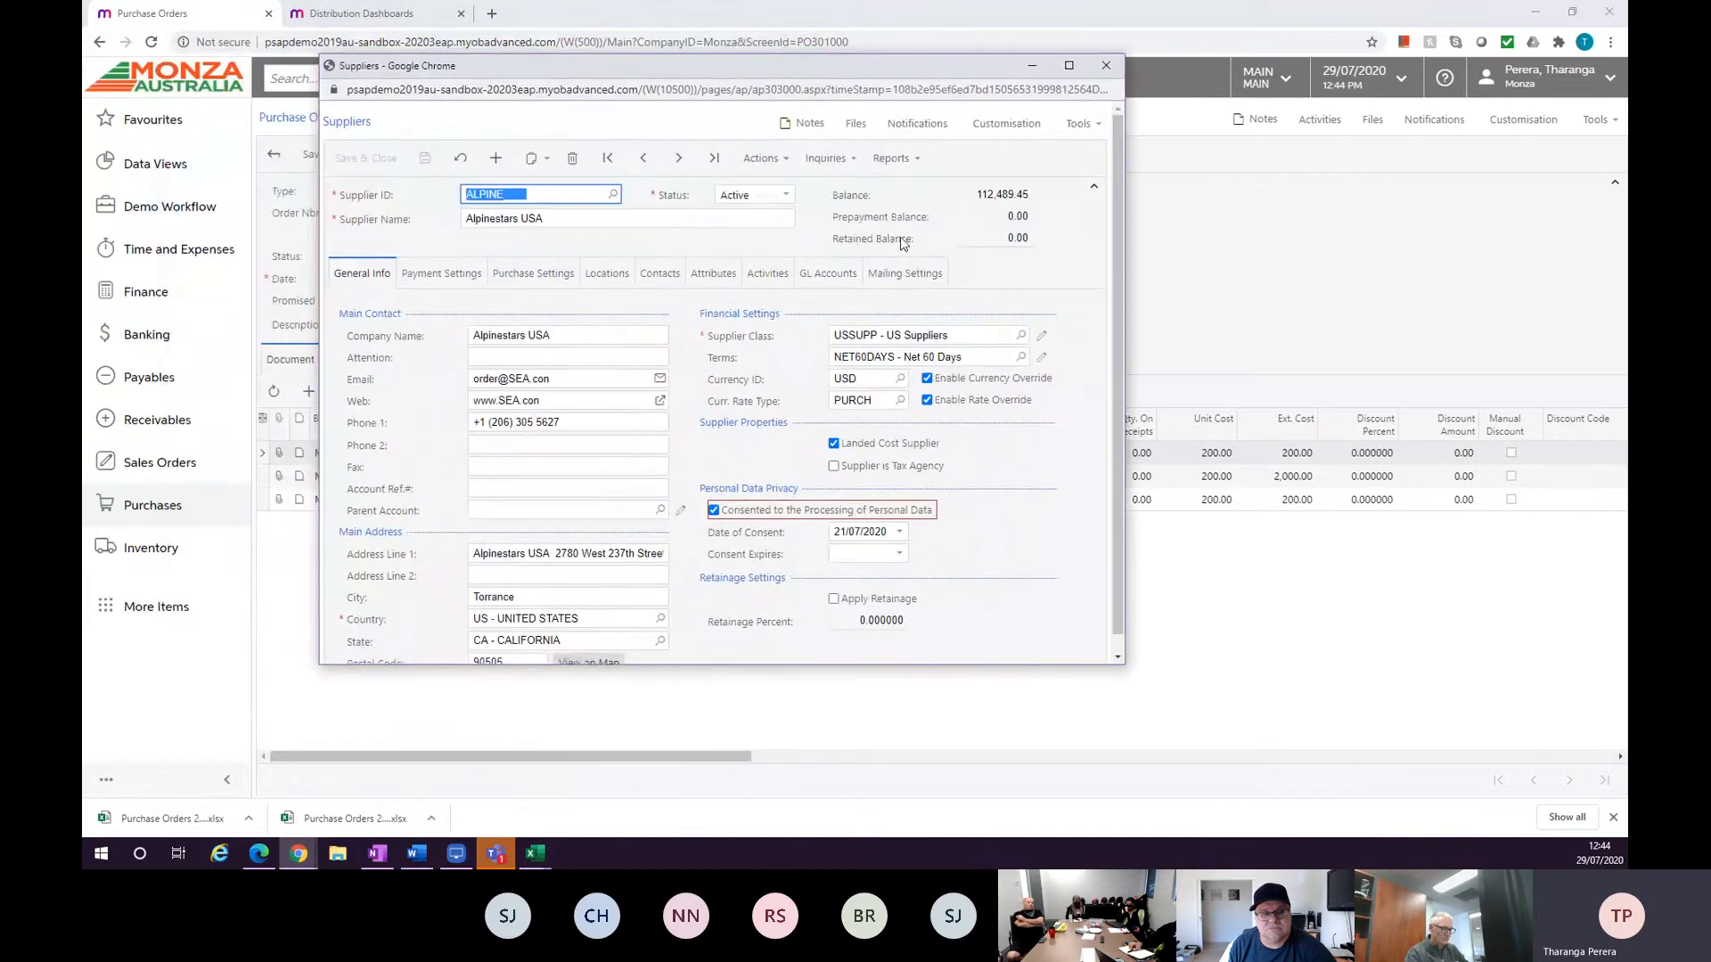
left_click(843, 160)
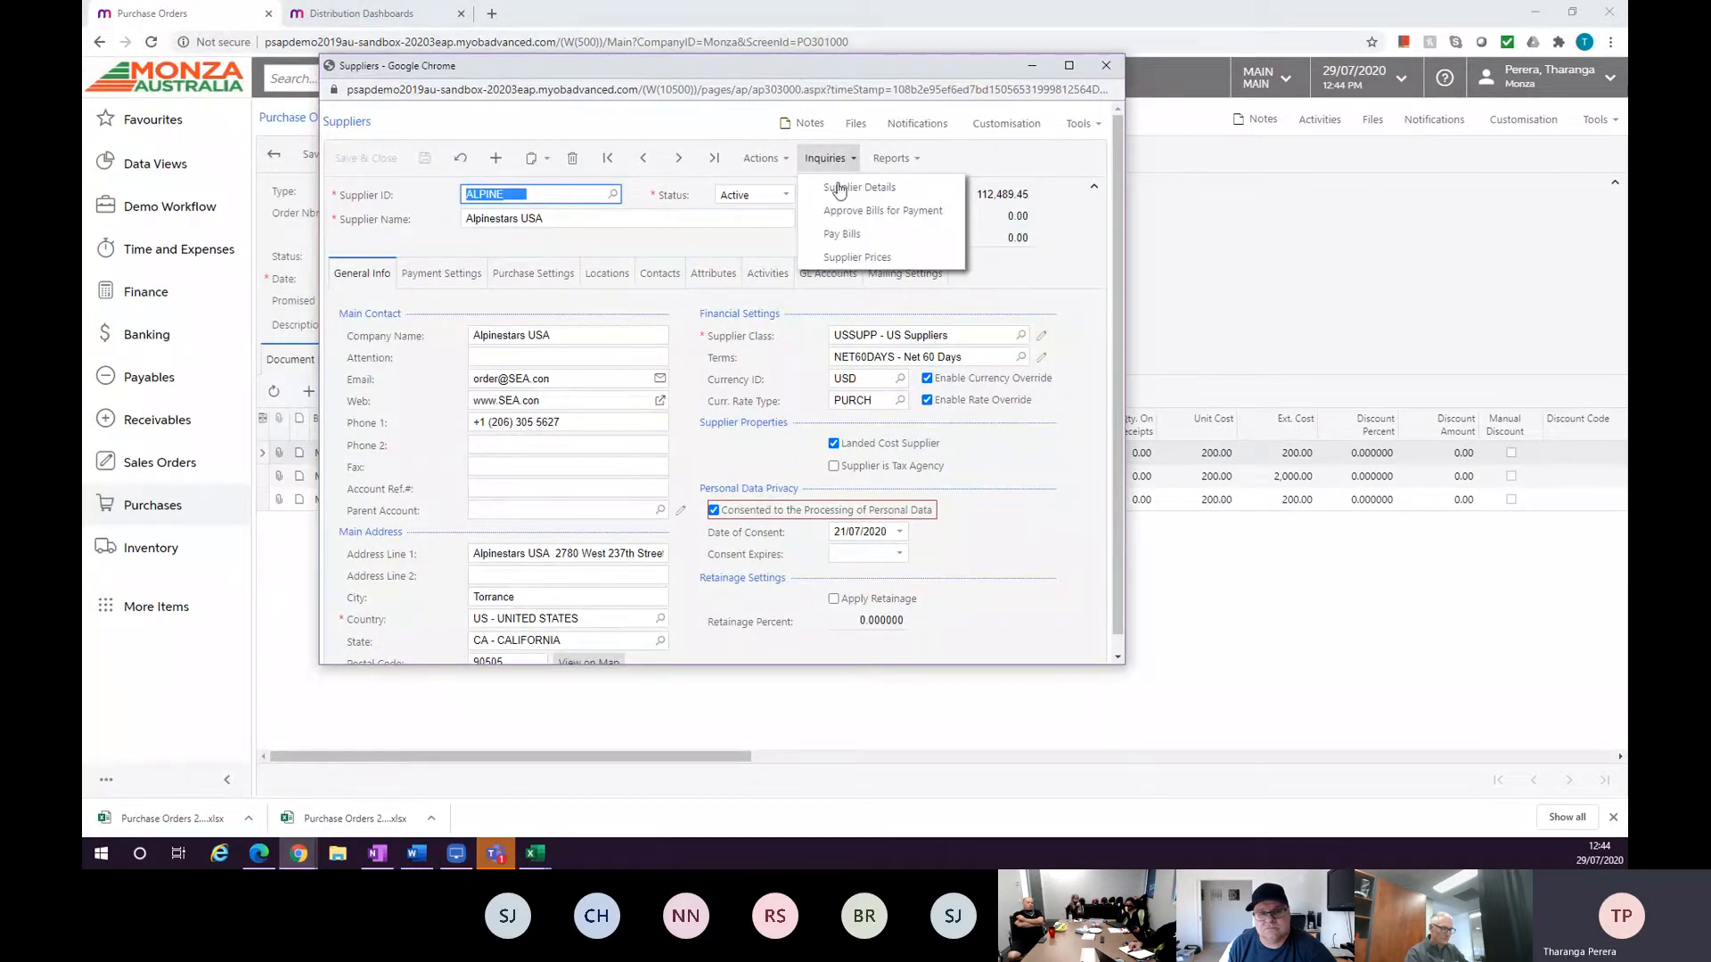
left_click(857, 258)
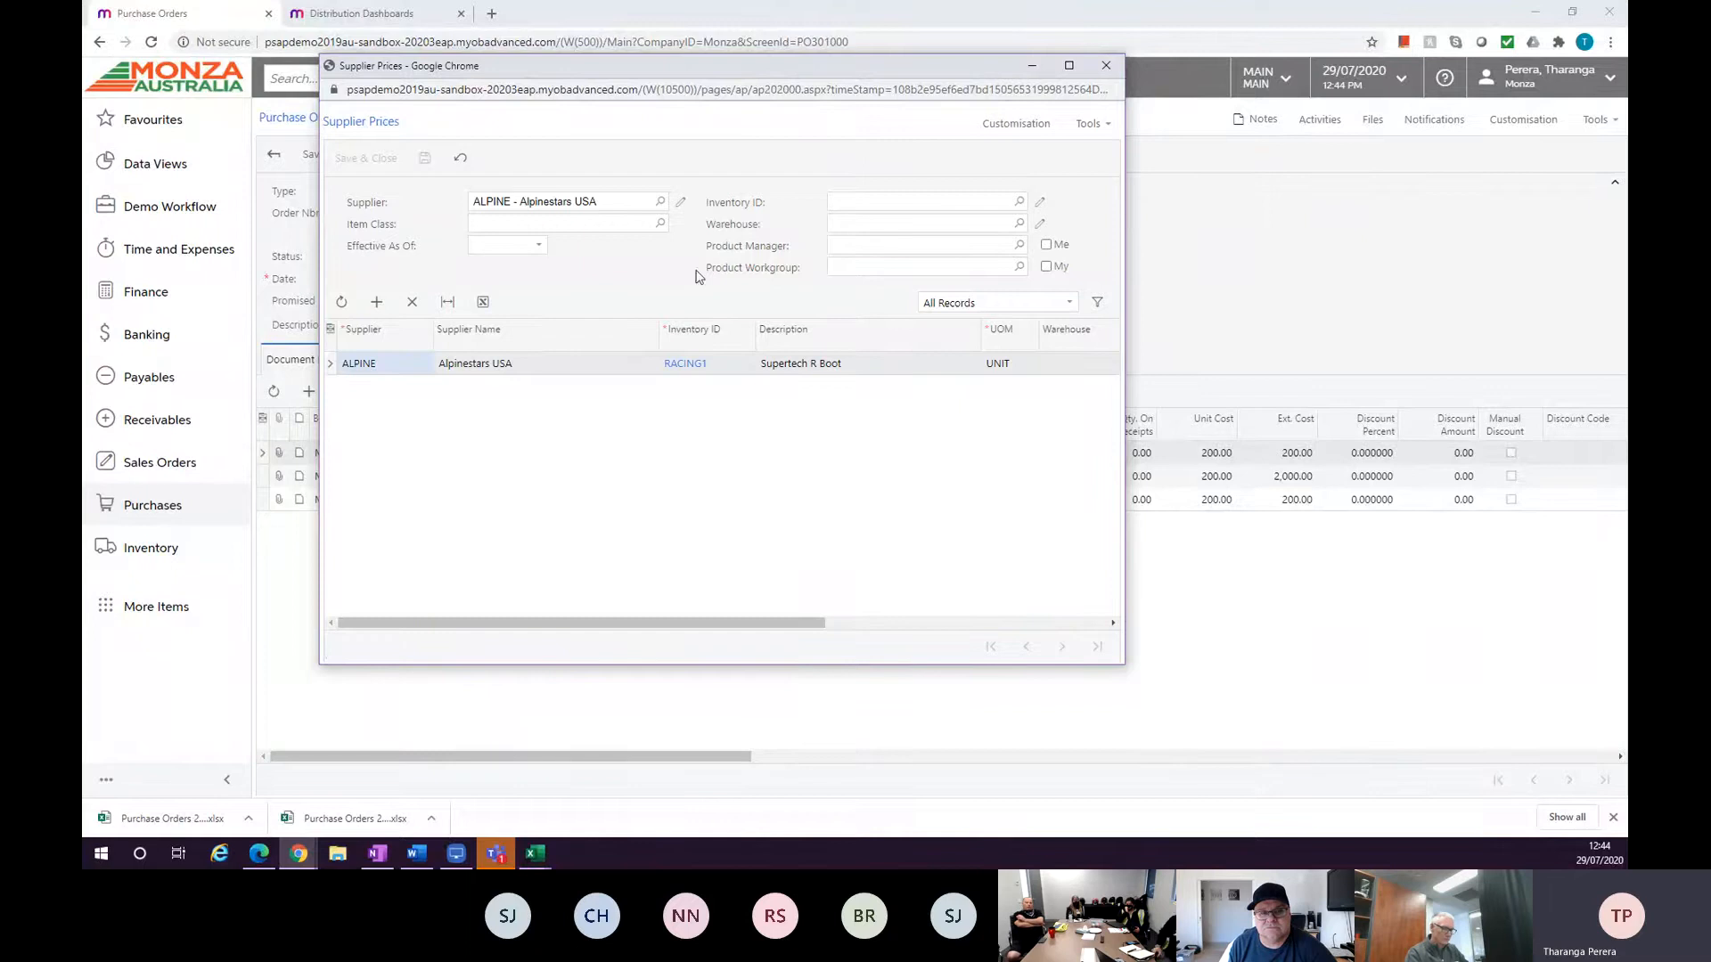
left_click_drag(822, 623, 711, 603)
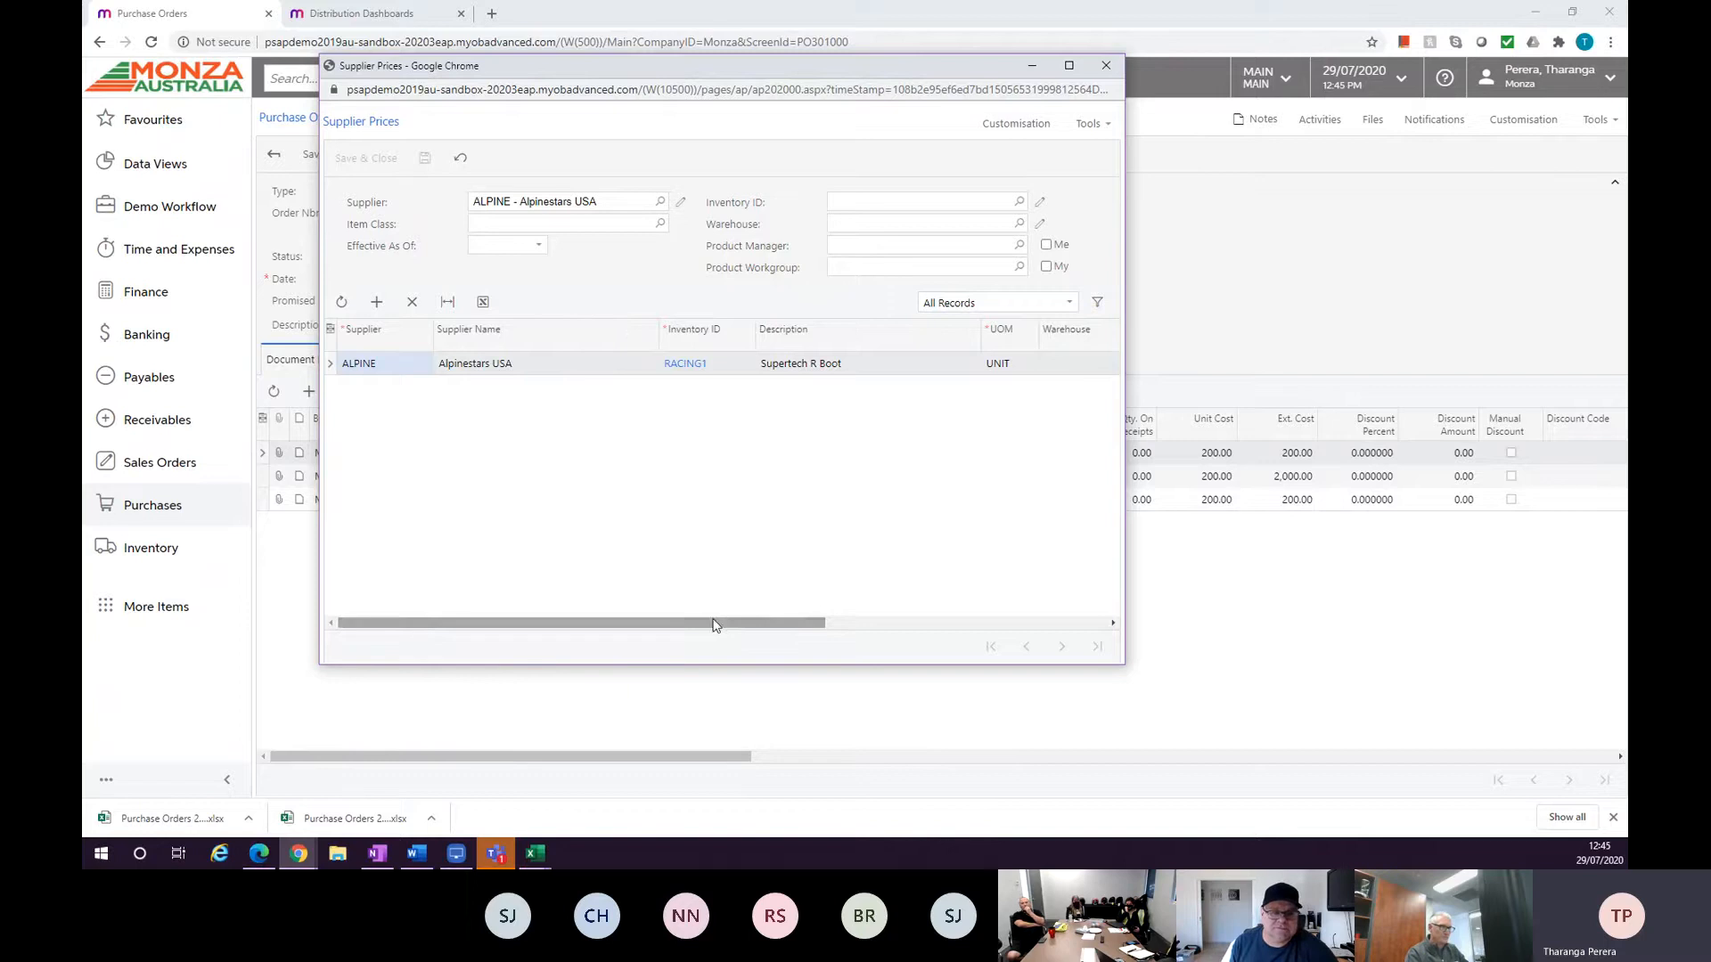
Close the supplier price window and open the Supplier Prices screen in a new tab through a menu search for supplier.
left_click_drag(713, 625, 752, 626)
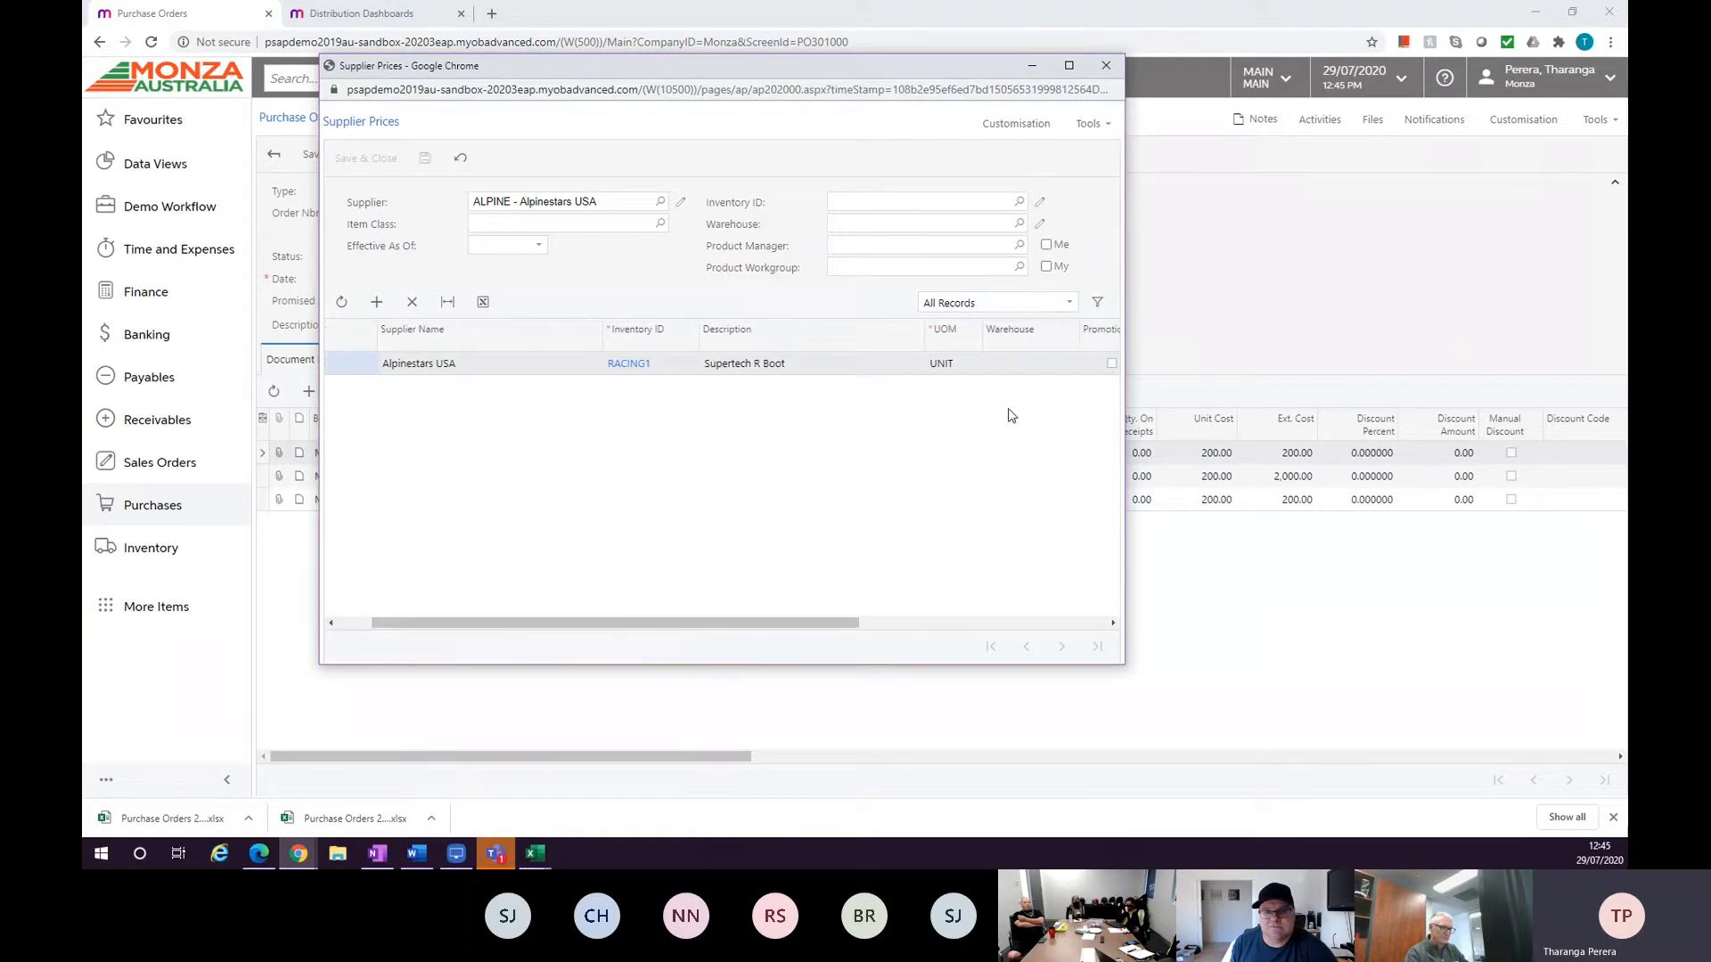
left_click(1105, 66)
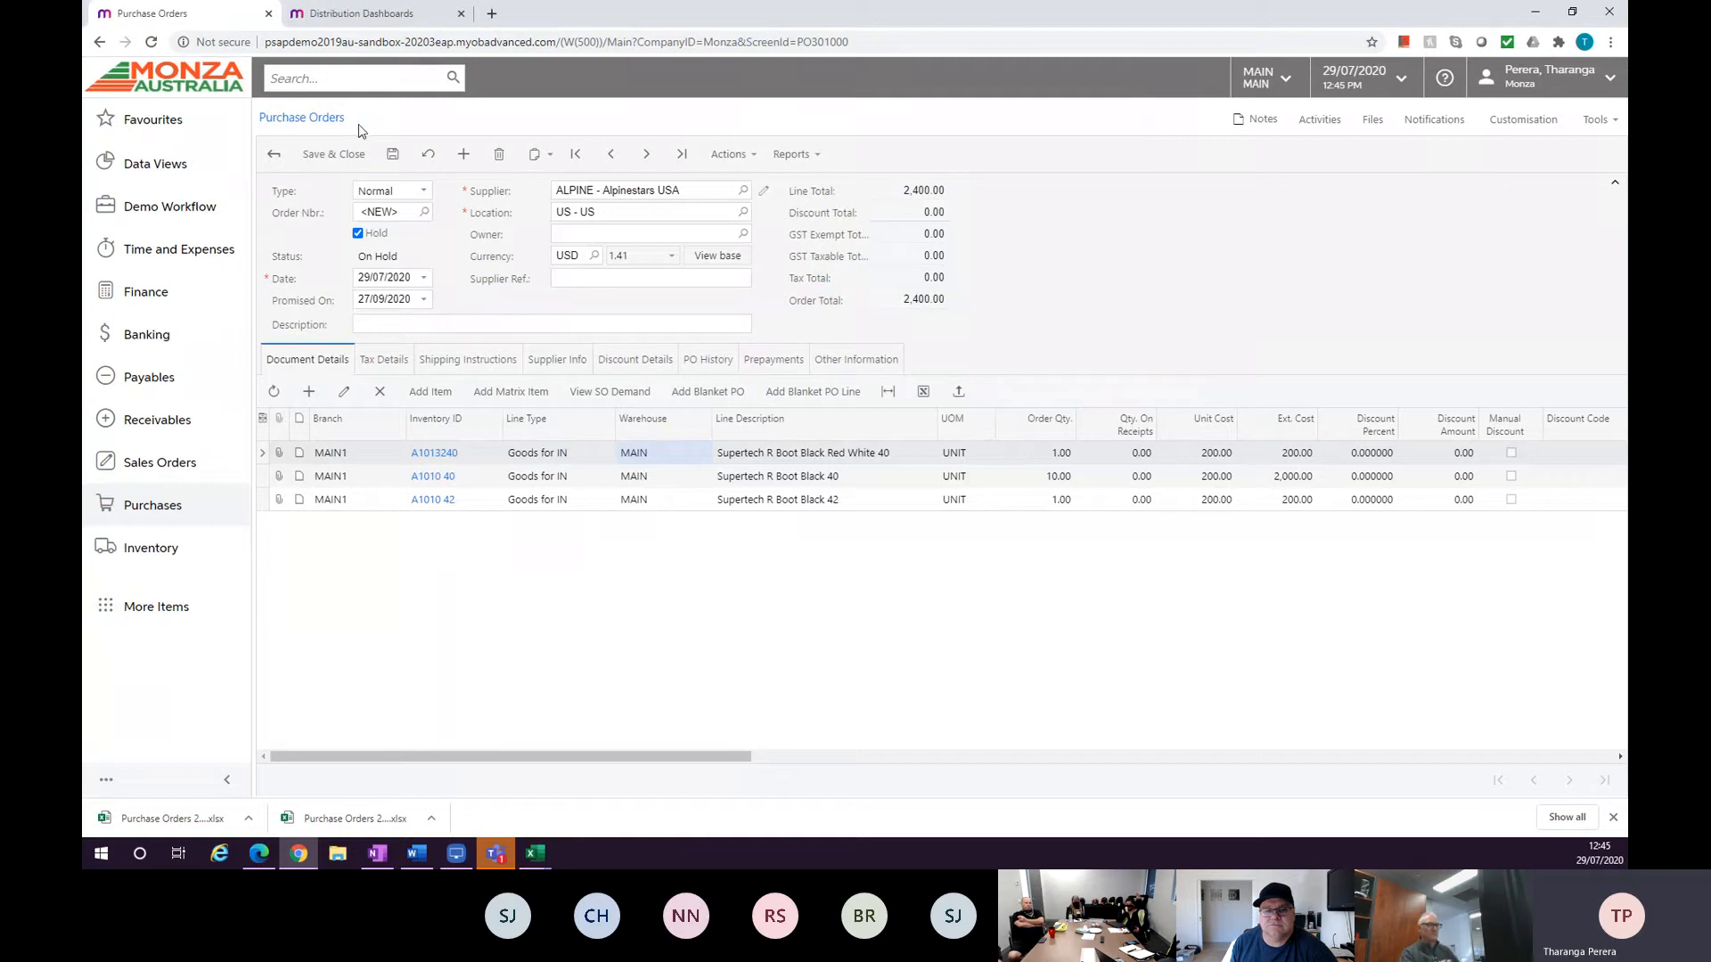
left_click(342, 80)
type("su")
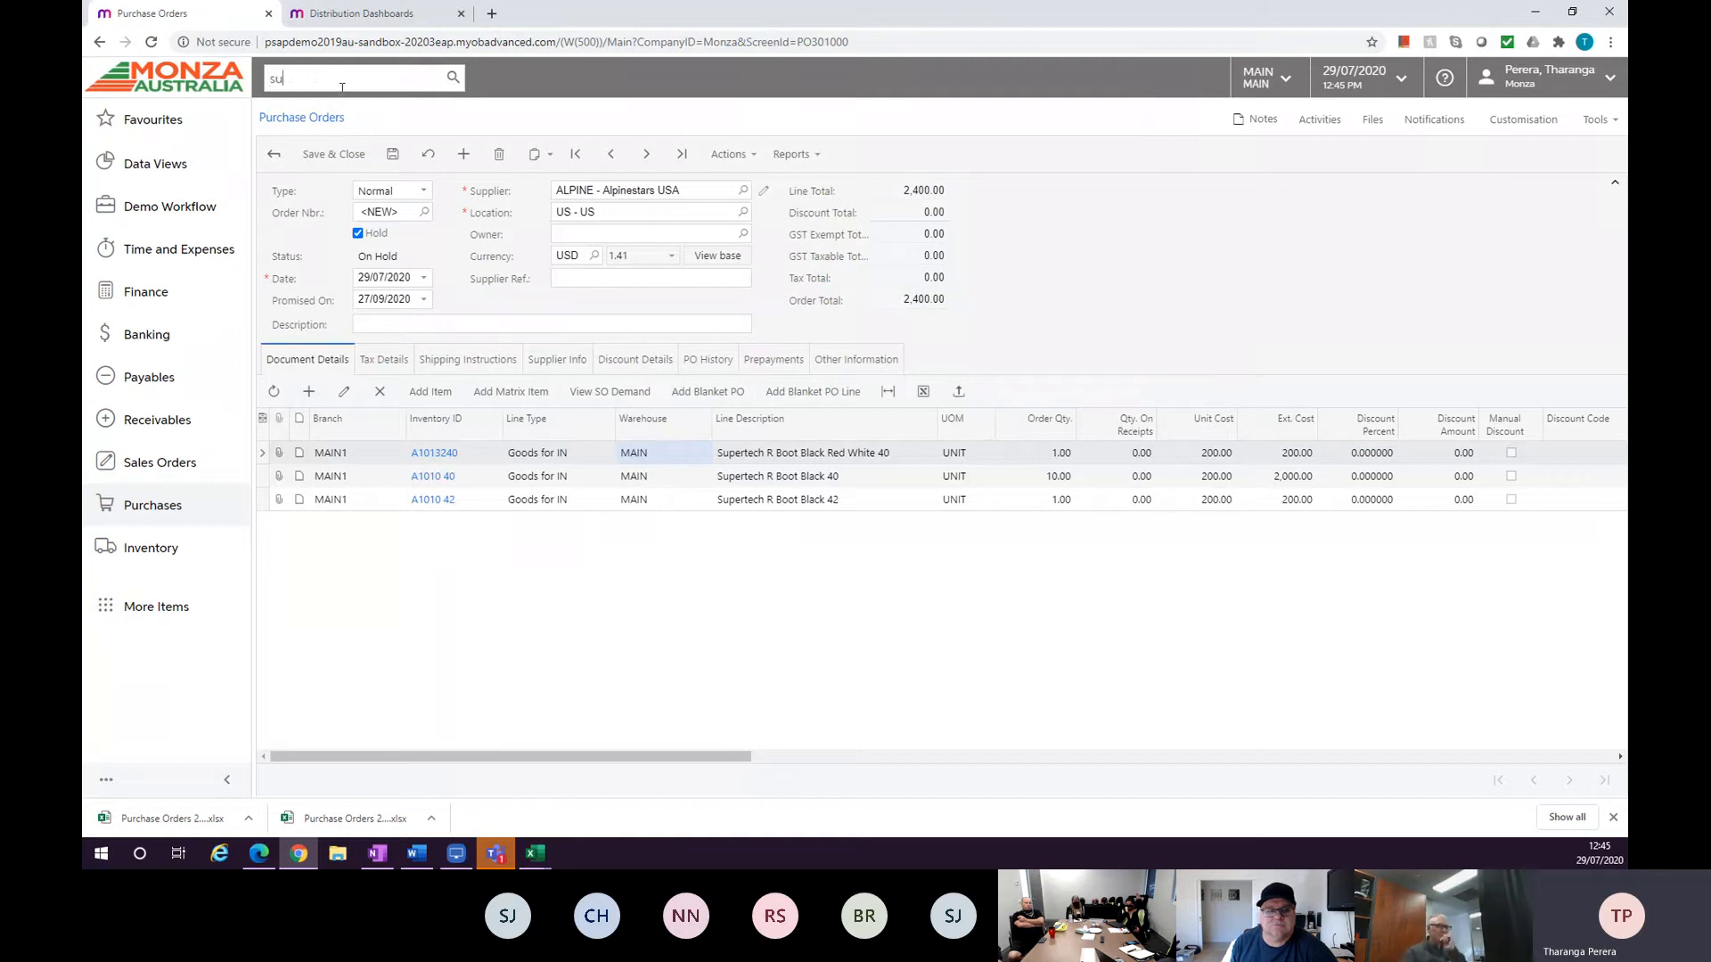
type("pplier")
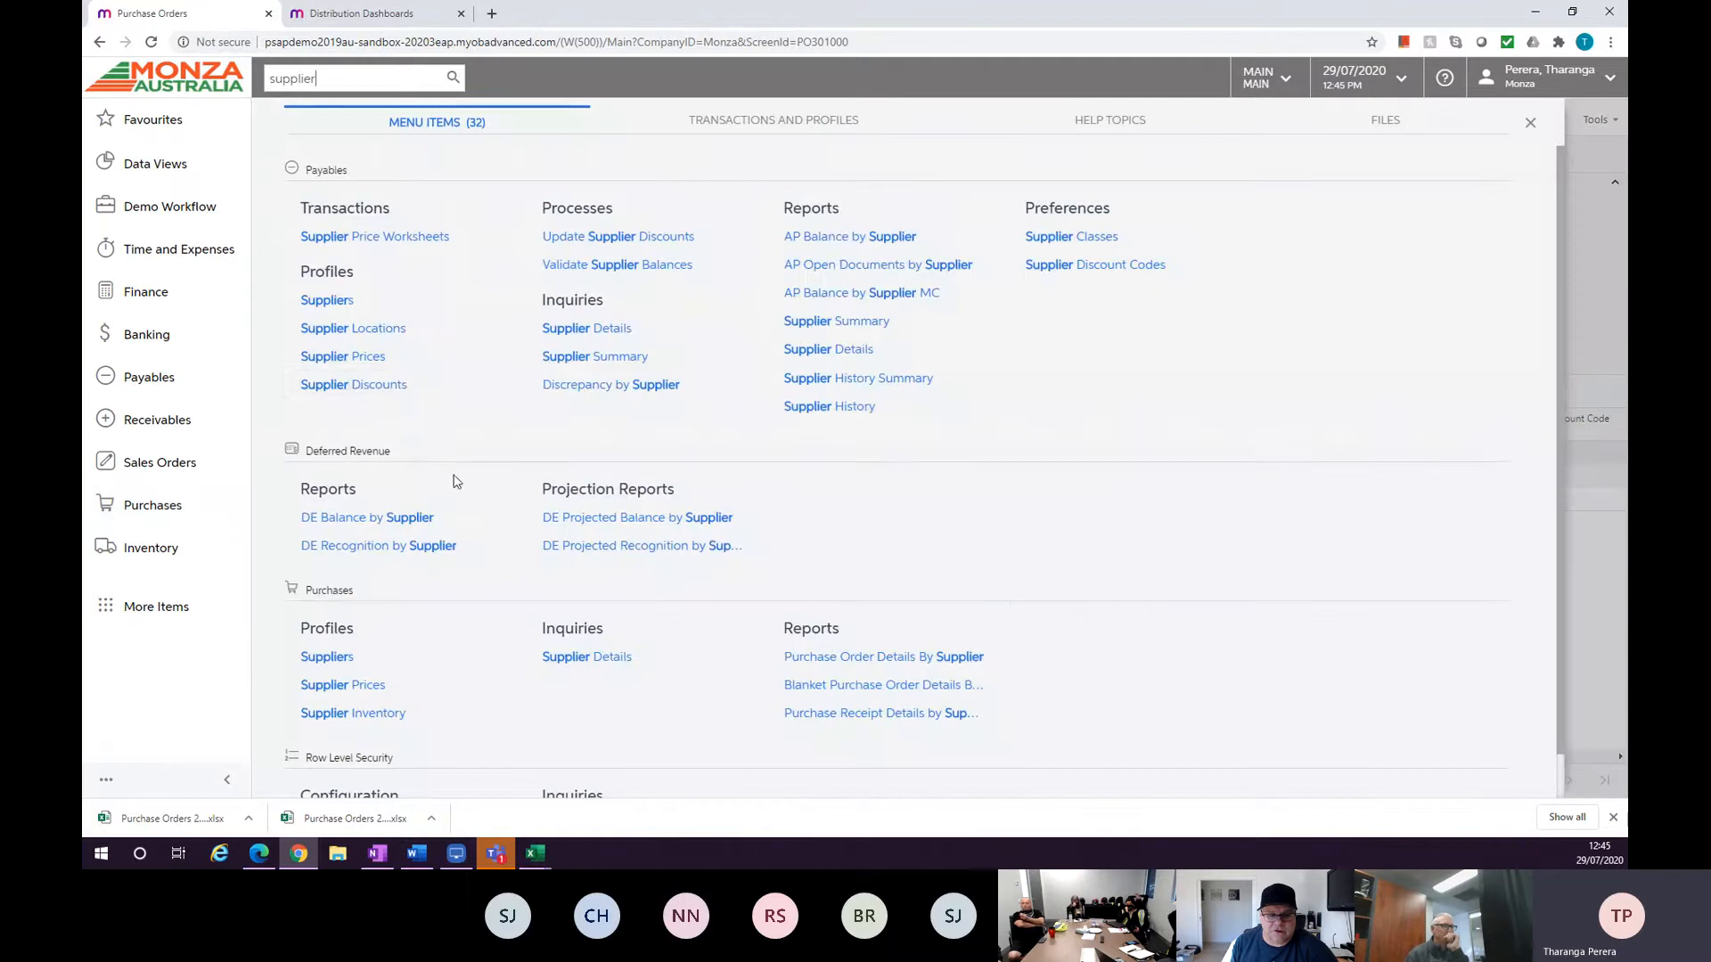
scroll(448, 637, "down", 1)
right_click(447, 637)
left_click(378, 667)
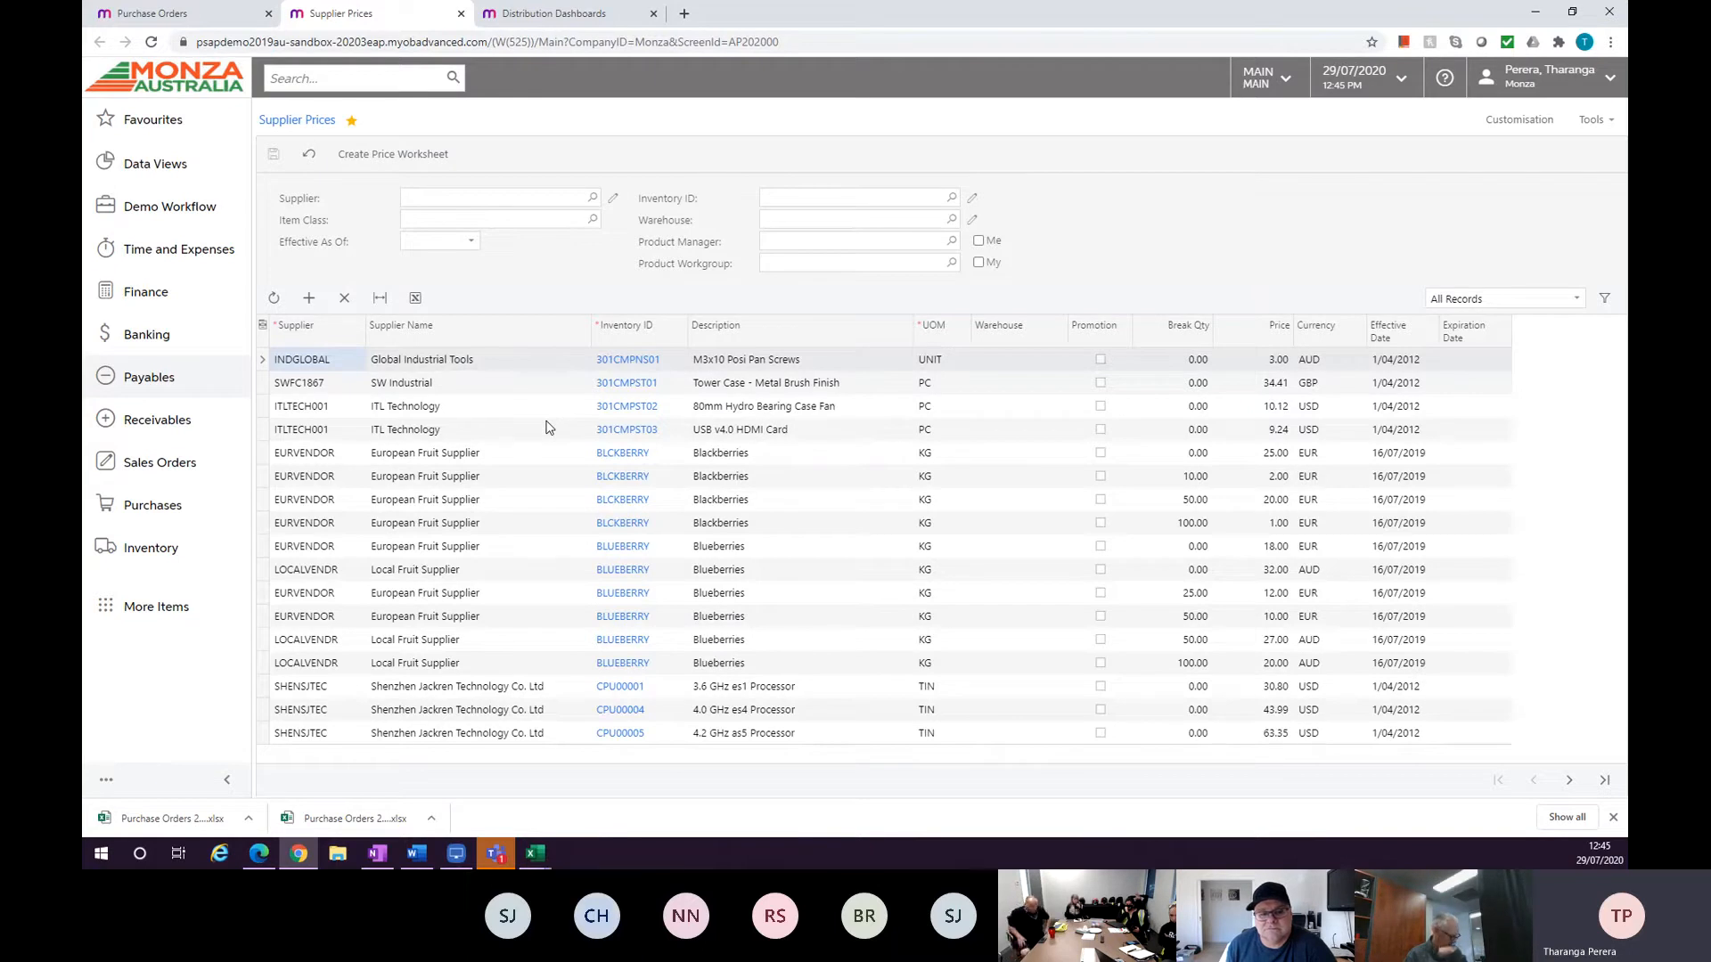
Open the Item Class lookup on Supplier Prices and close it without choosing a class.
left_click(593, 220)
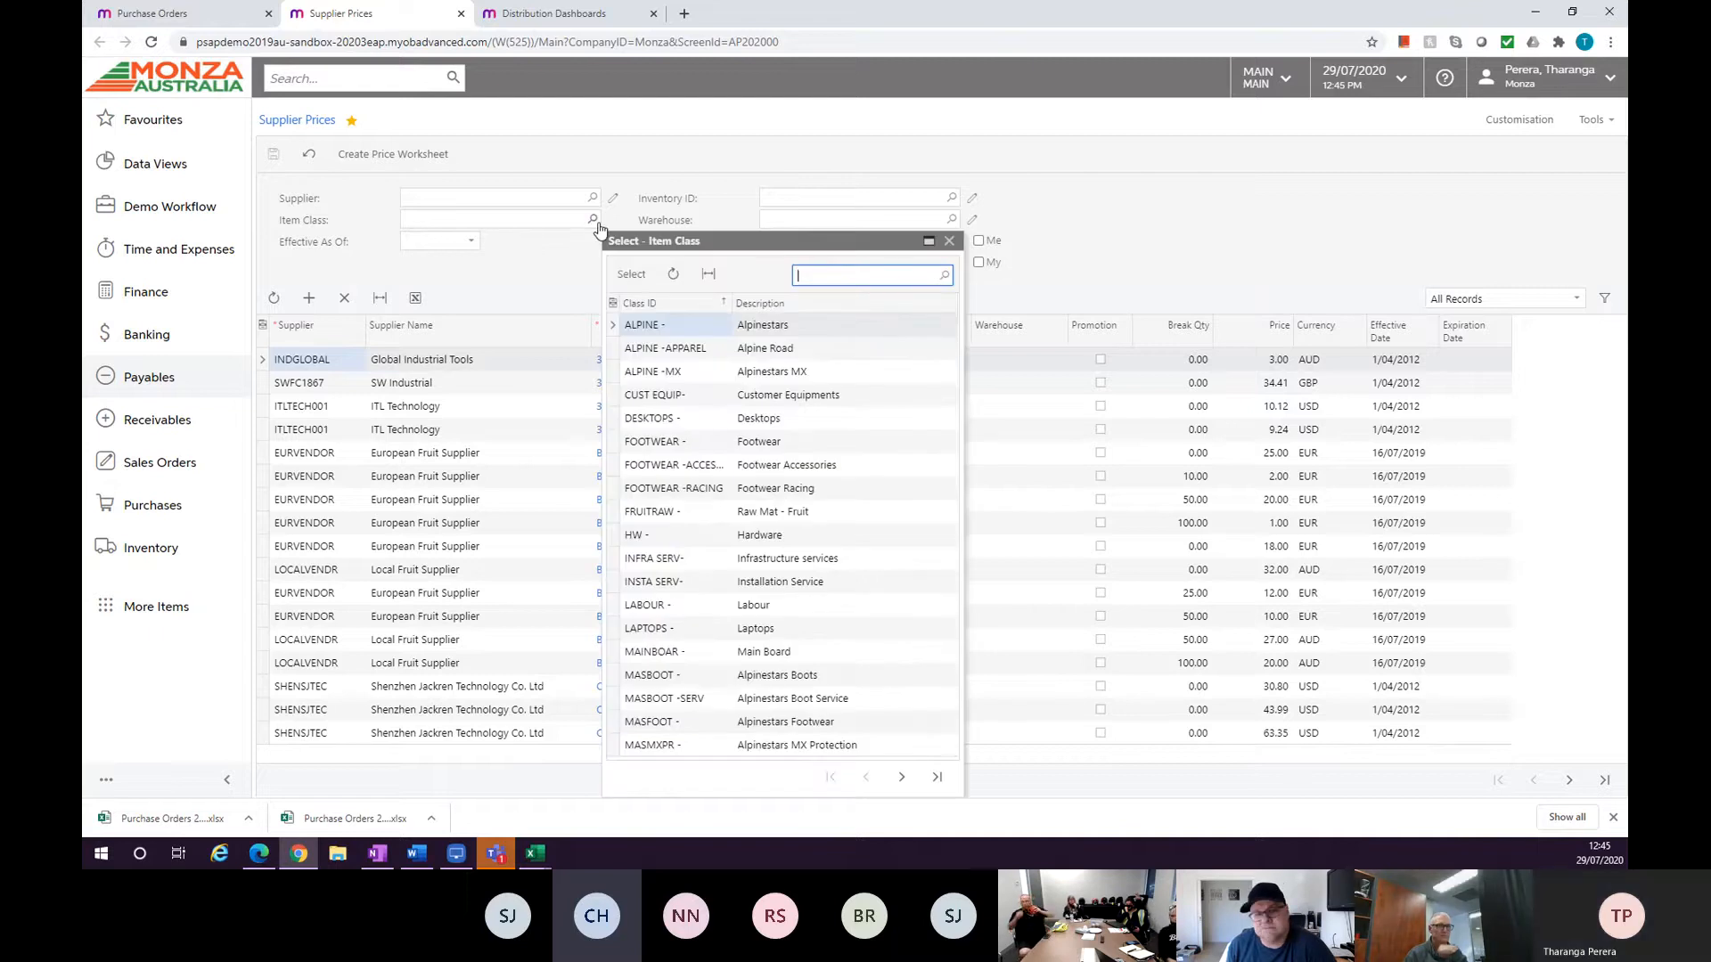
left_click(949, 241)
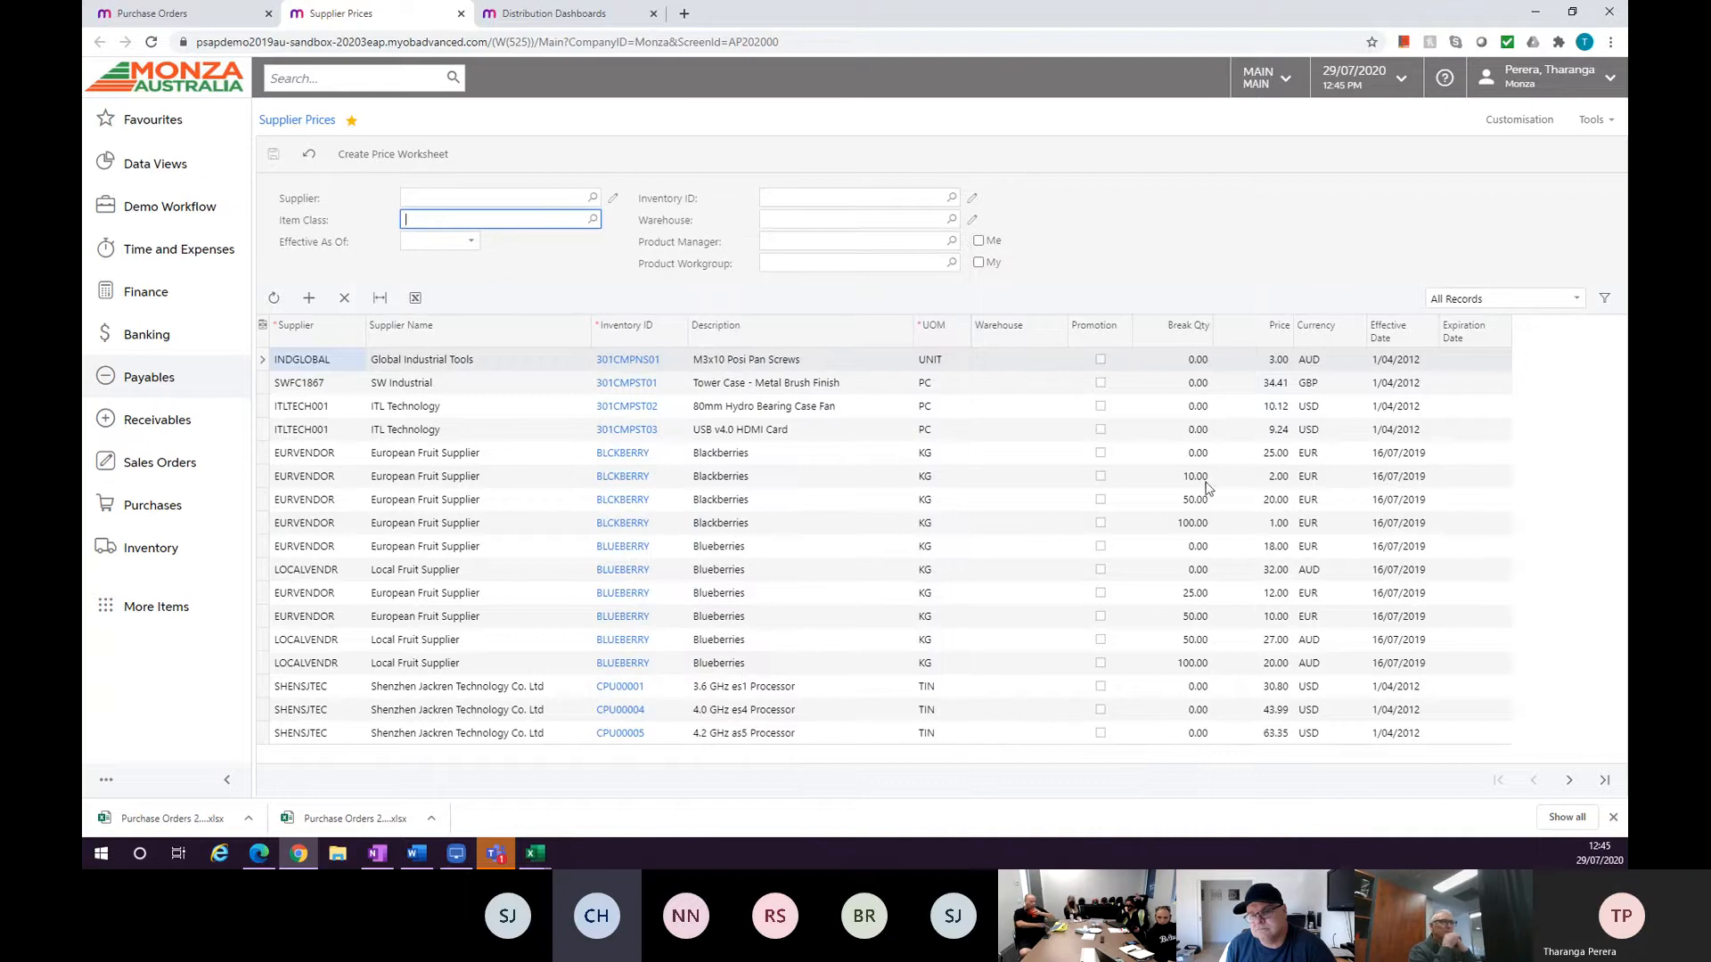
left_click(1196, 524)
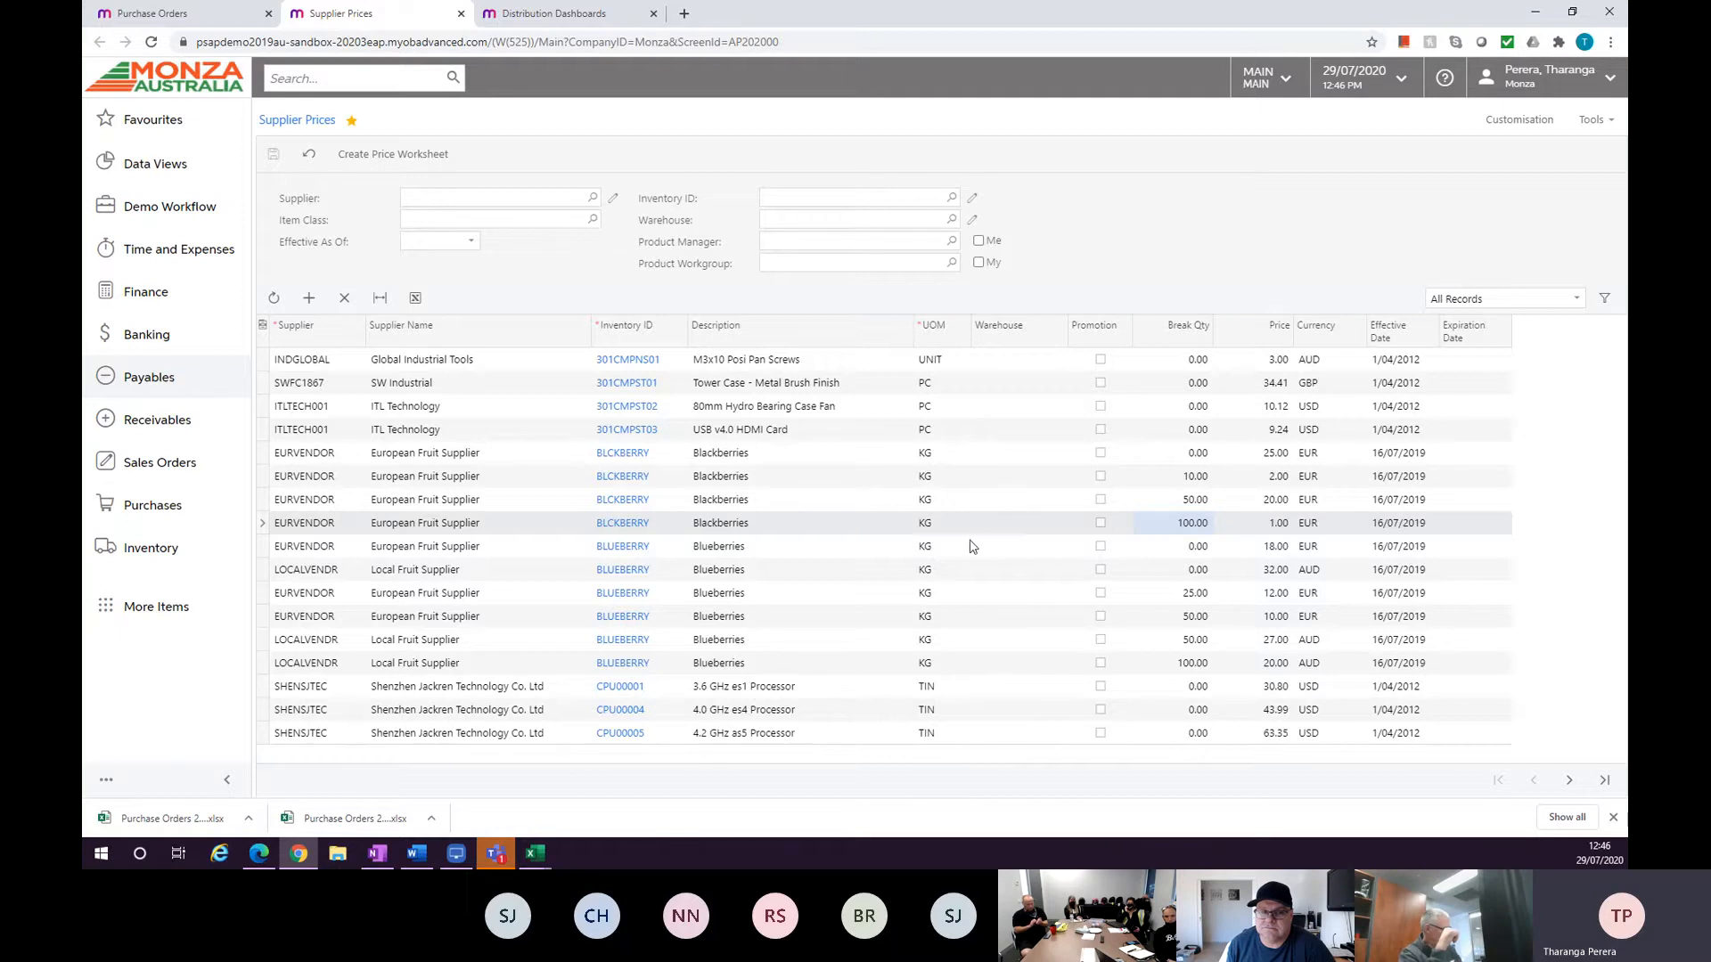
left_click(157, 15)
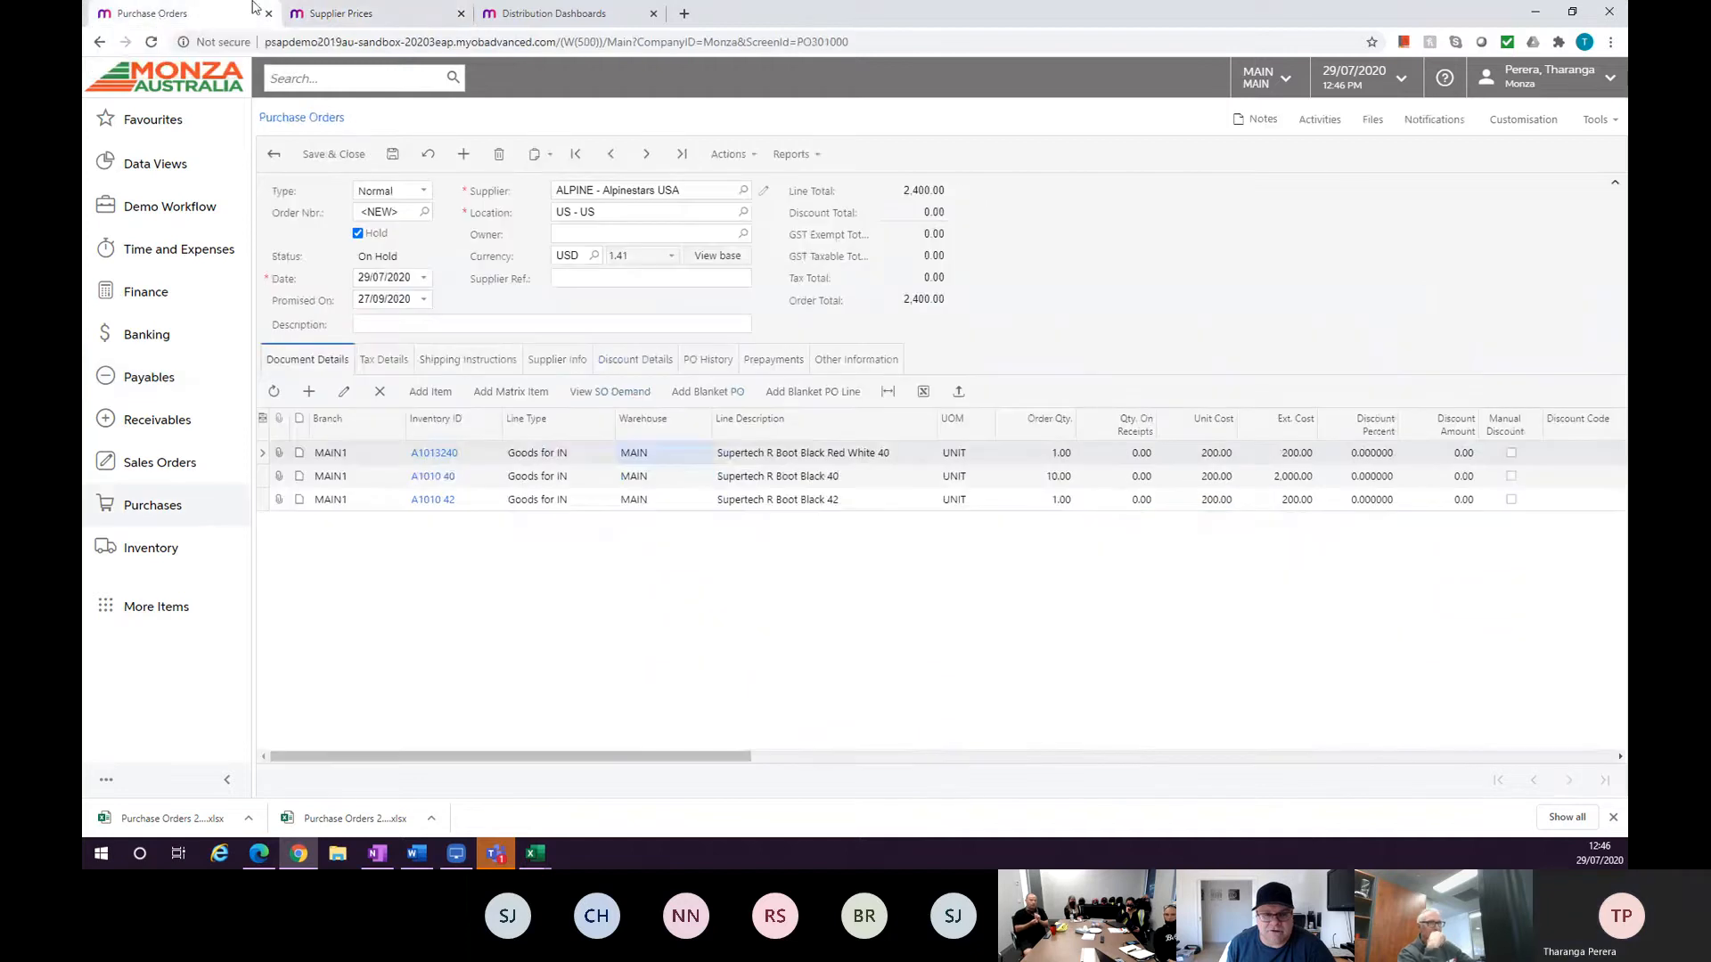
left_click(318, 16)
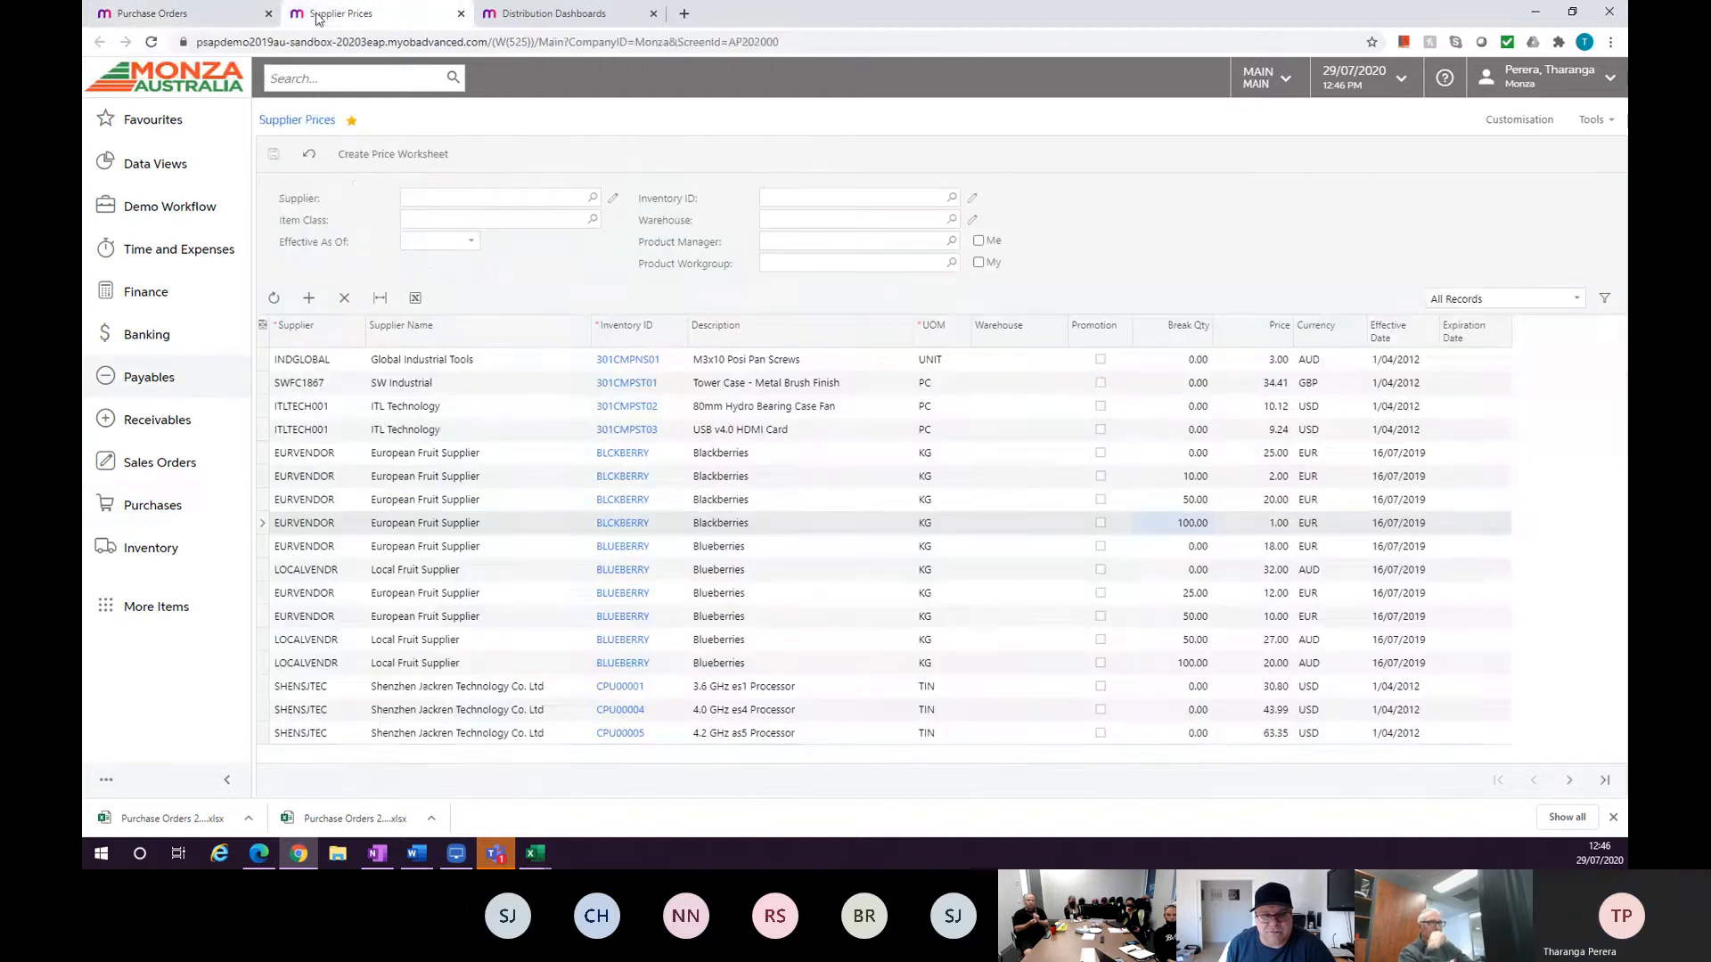
left_click(179, 15)
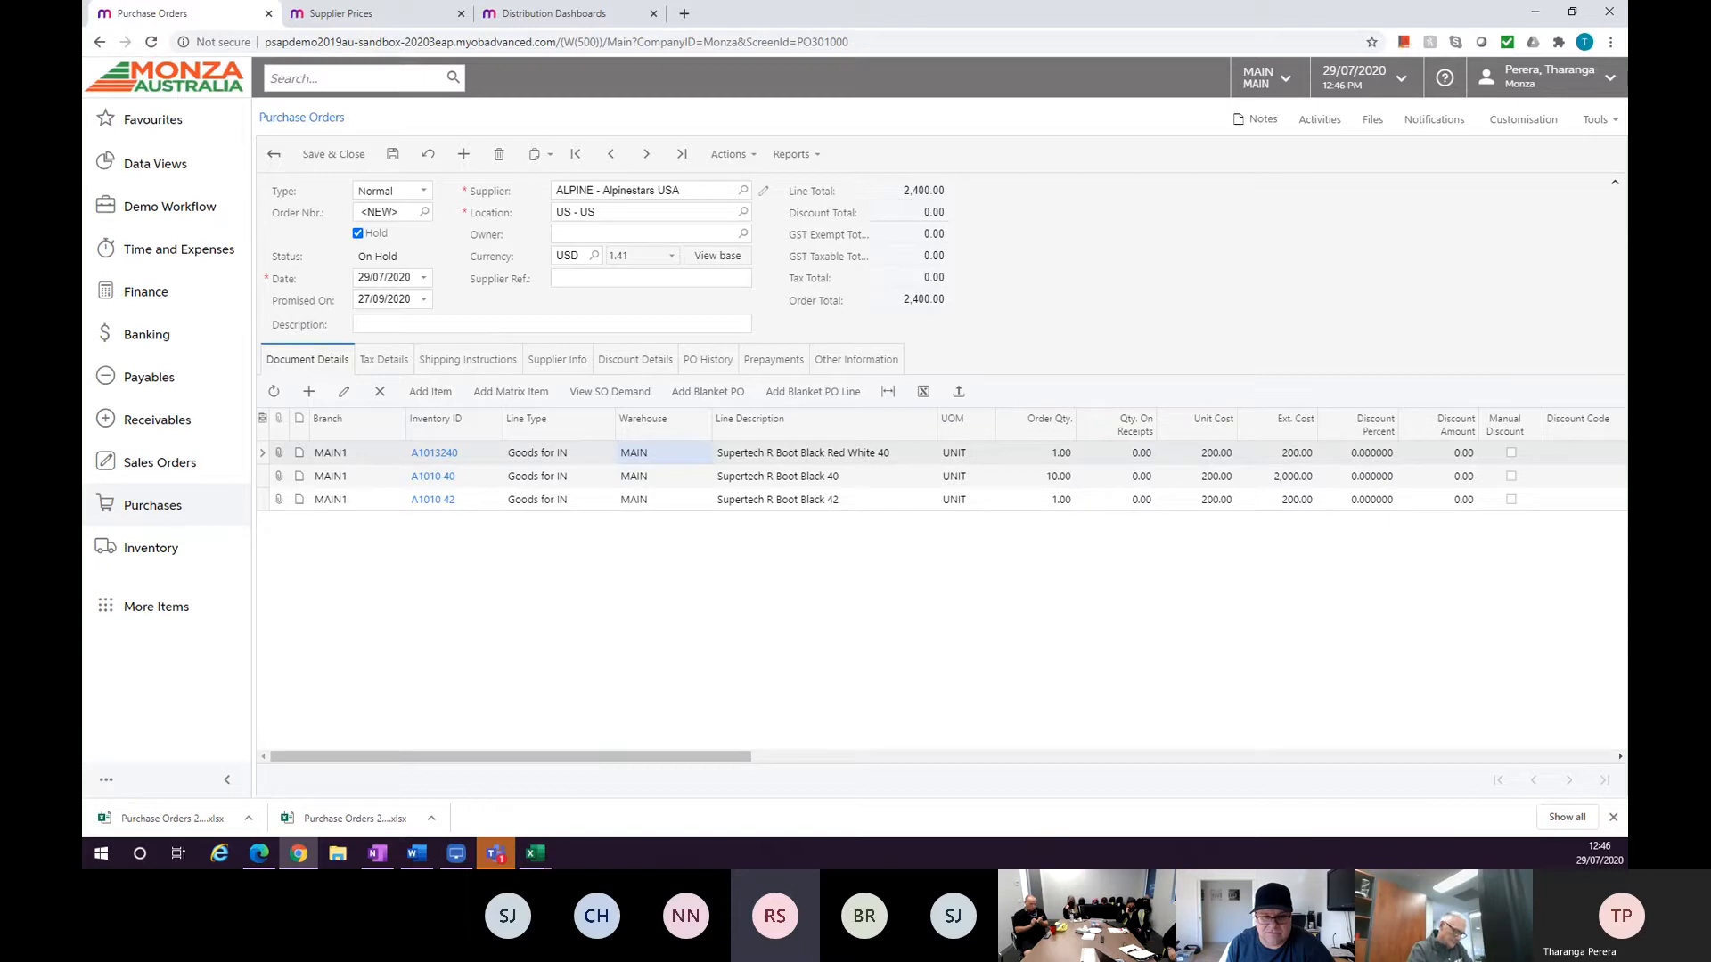
key("alt+Tab")
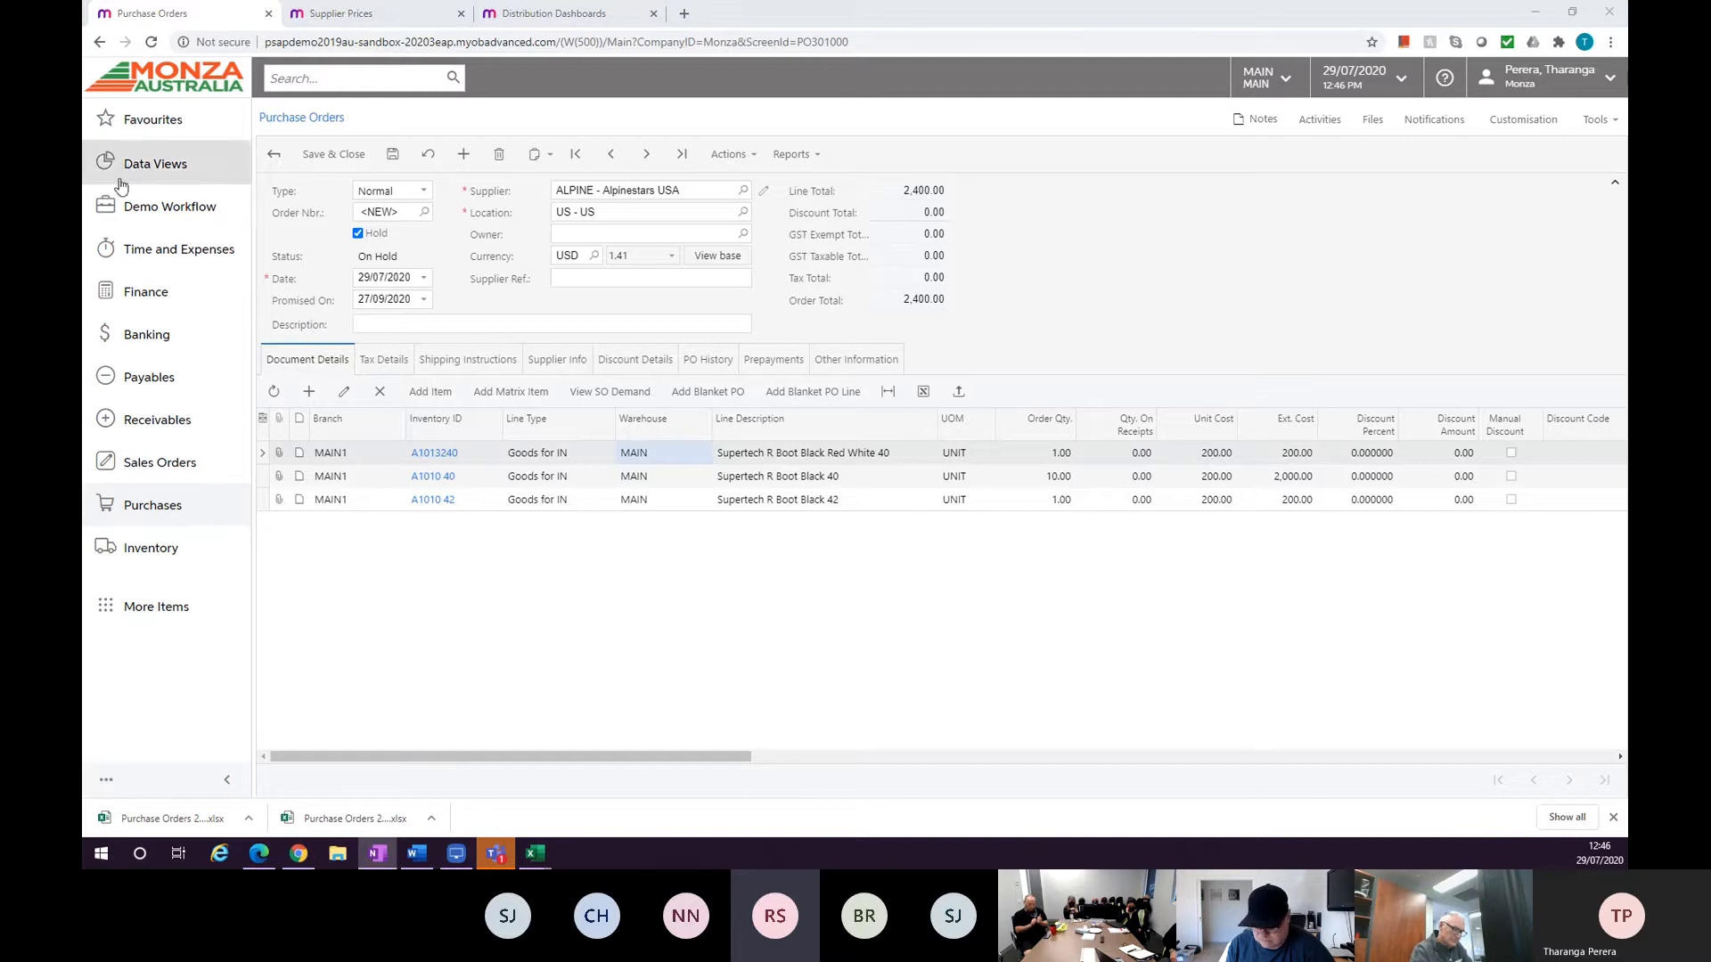
Switch to the Distribution Dashboards tab, open the Demo dashboard and close the downloads bar.
left_click(550, 24)
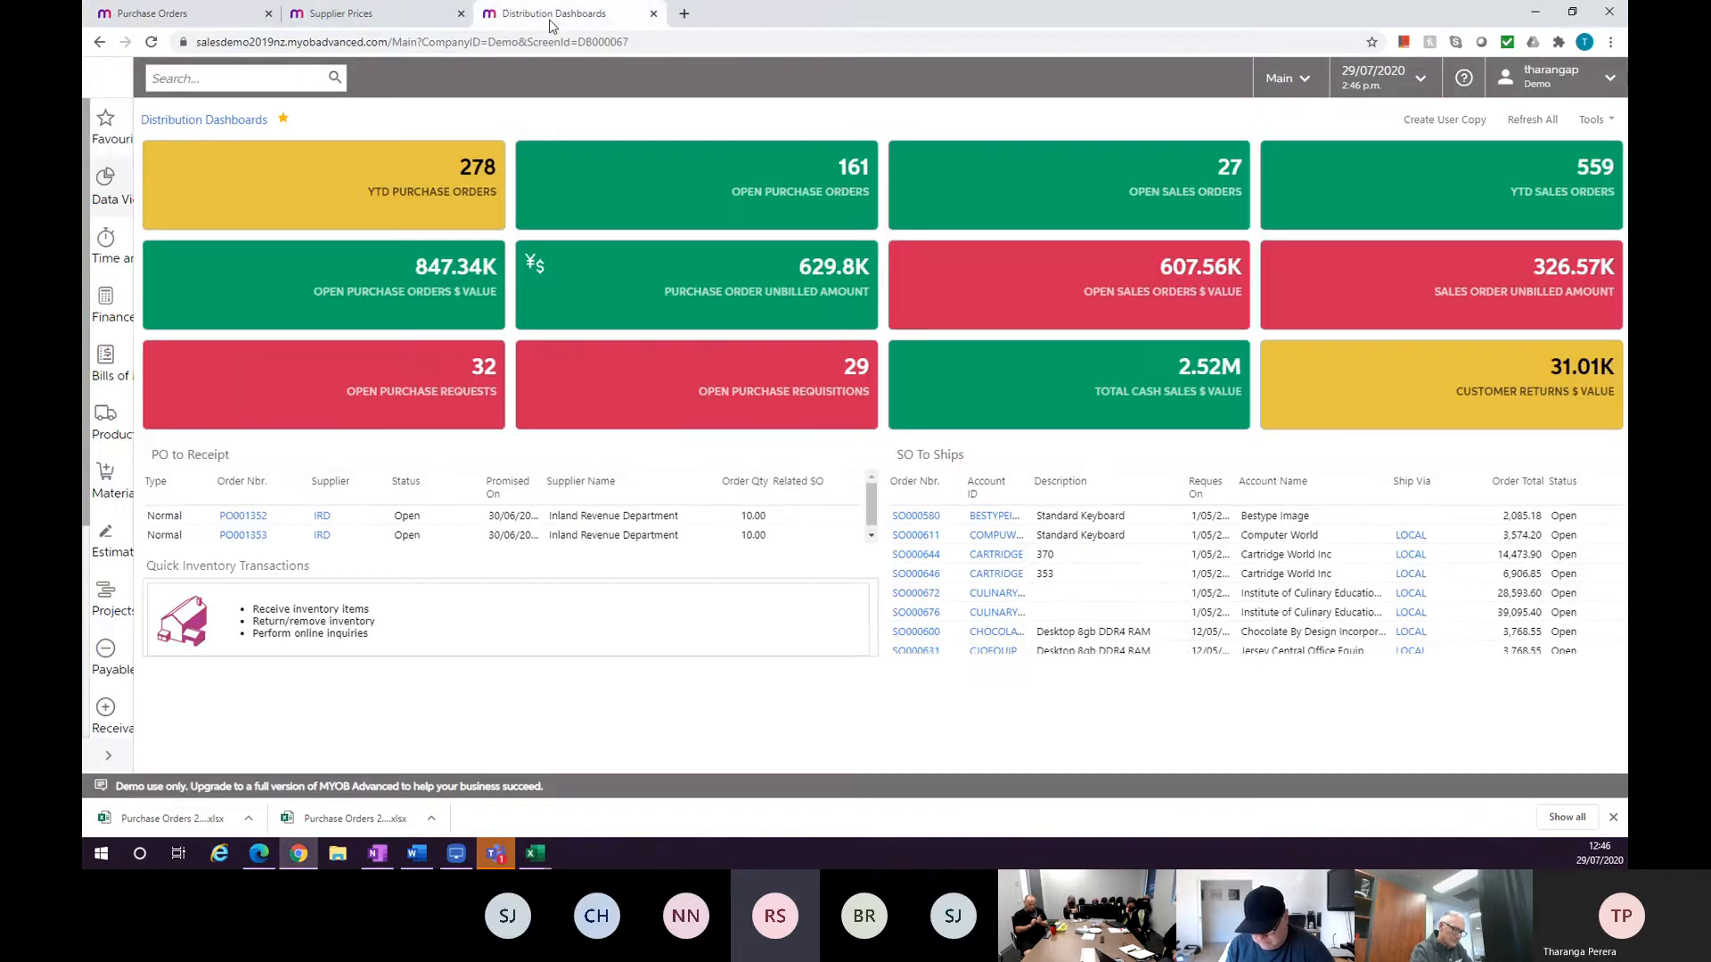
left_click(111, 83)
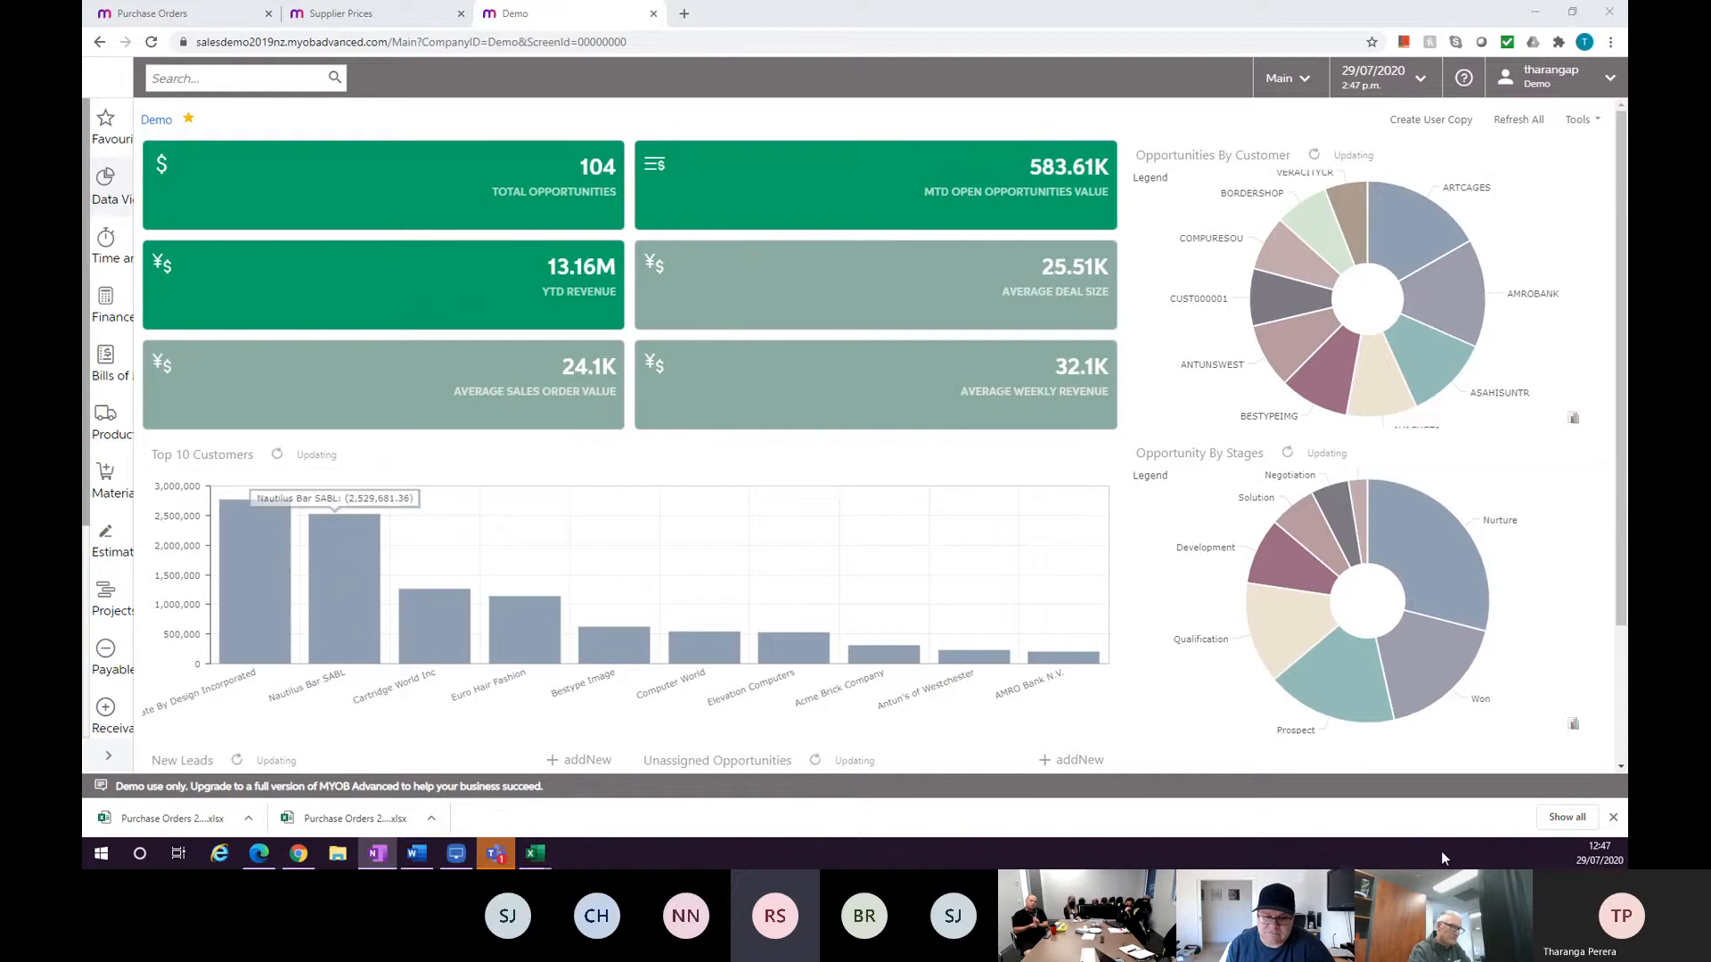
left_click(1613, 817)
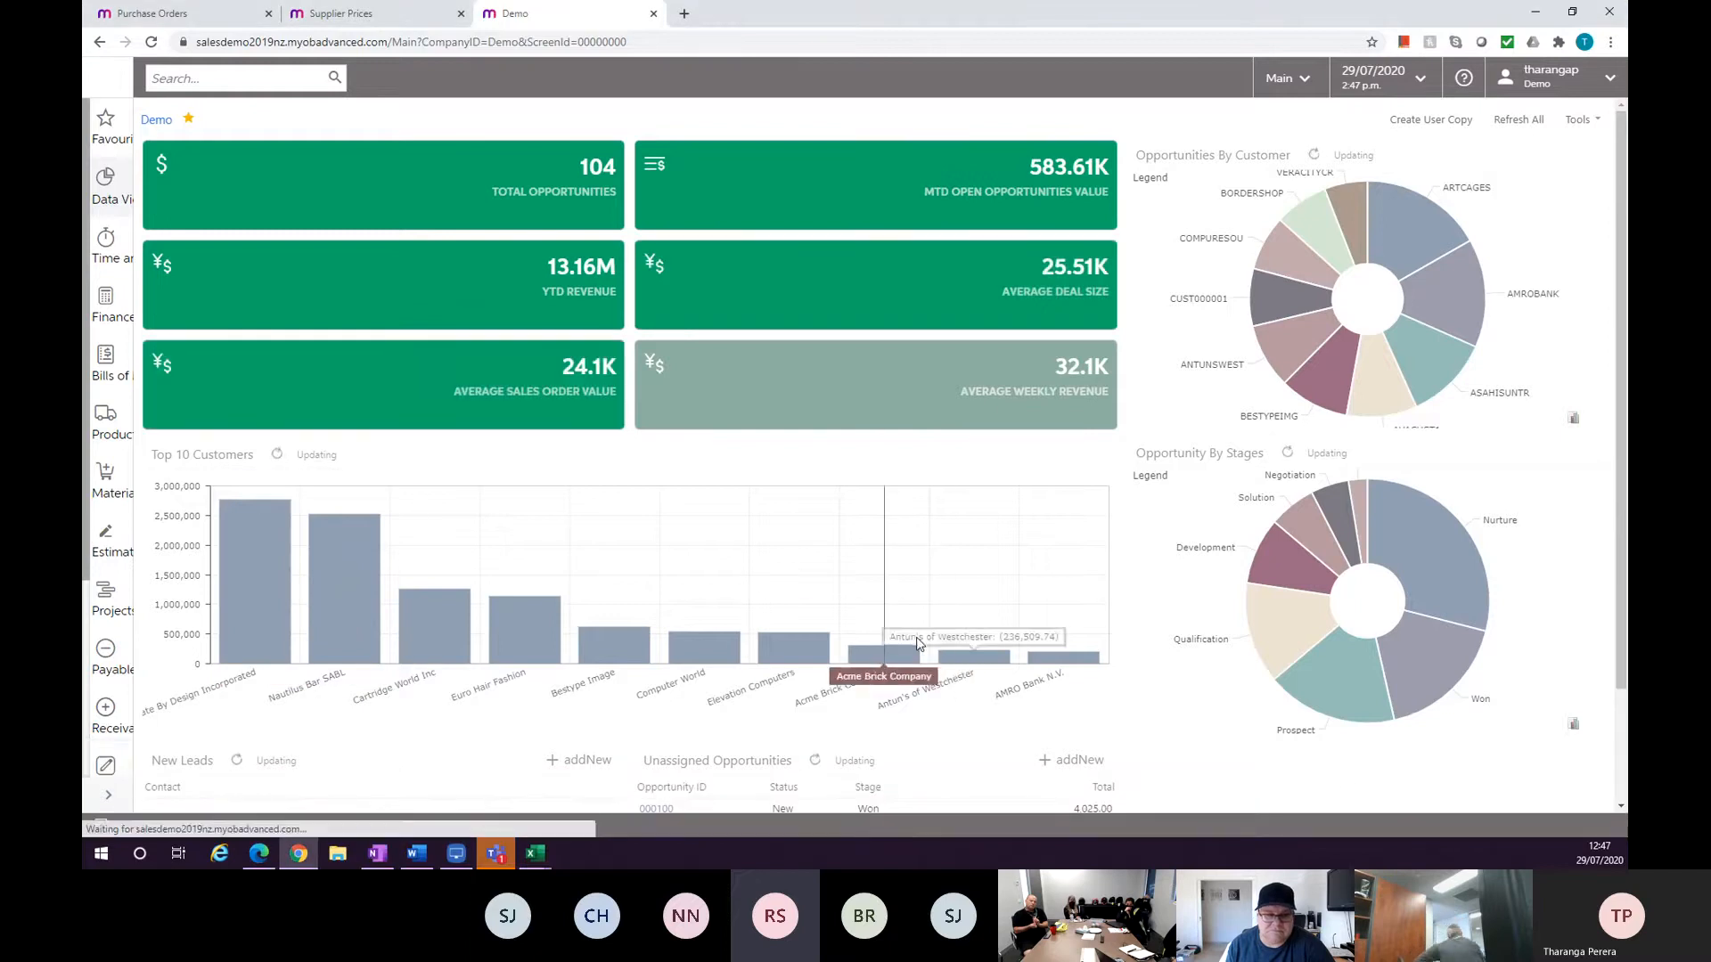
Close the Supplier Prices tab and return to the purchase order tab.
left_click(380, 22)
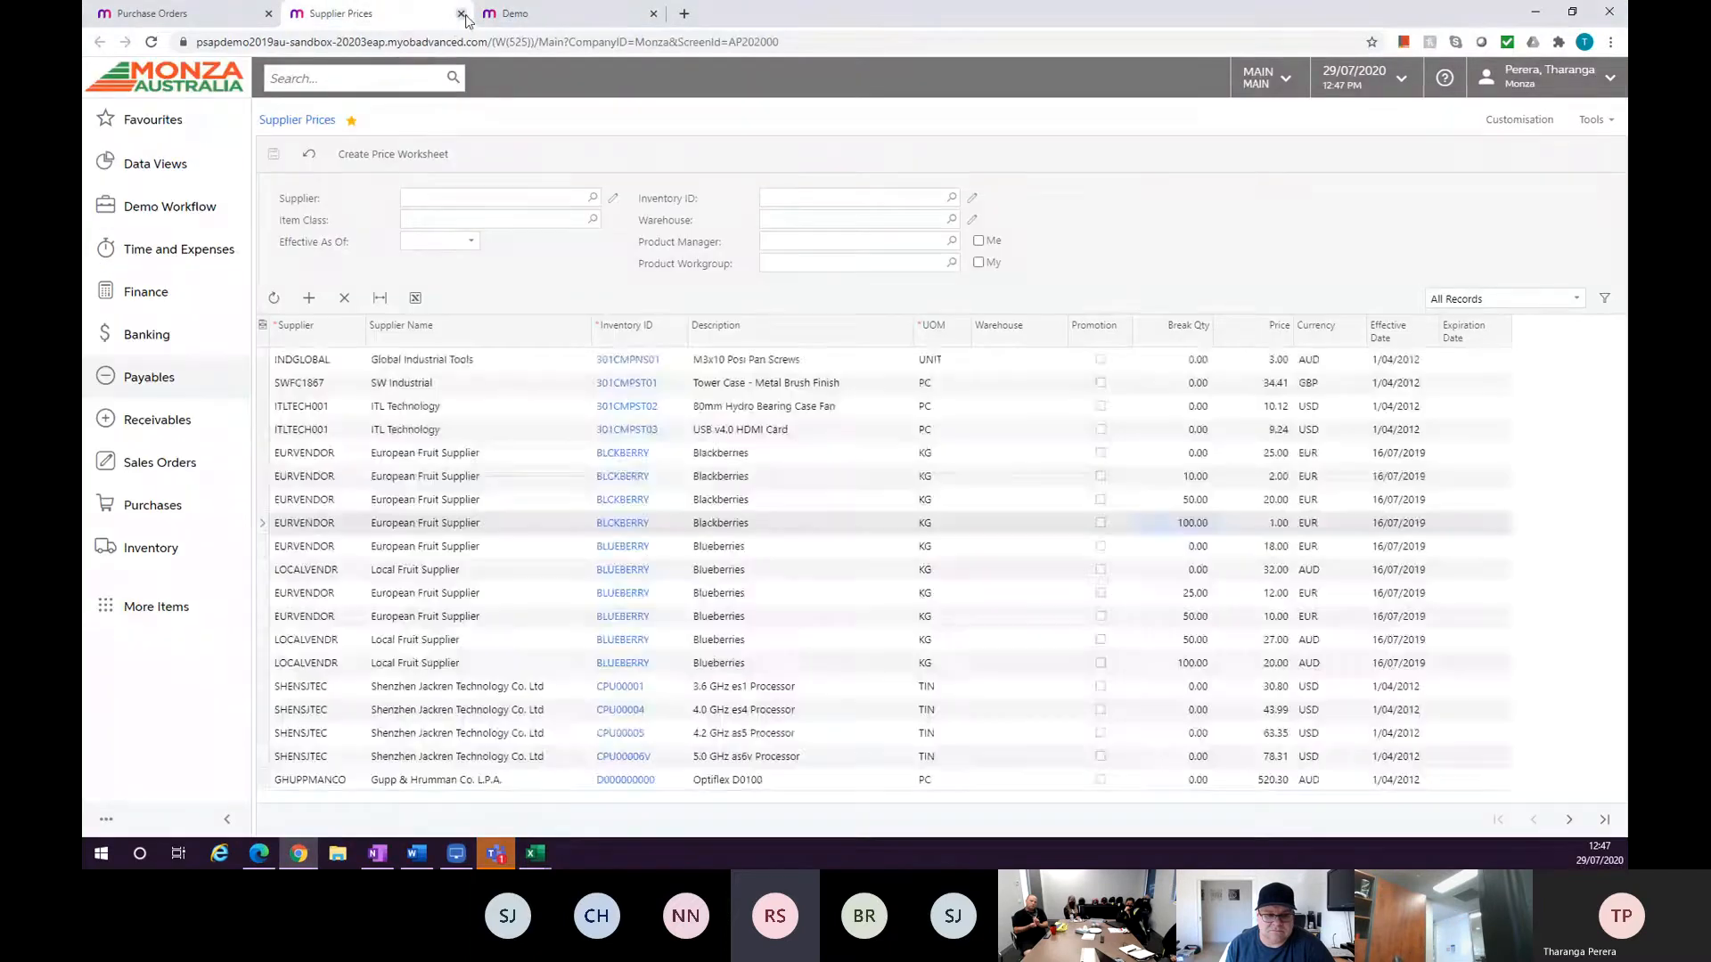
left_click(460, 13)
left_click(211, 24)
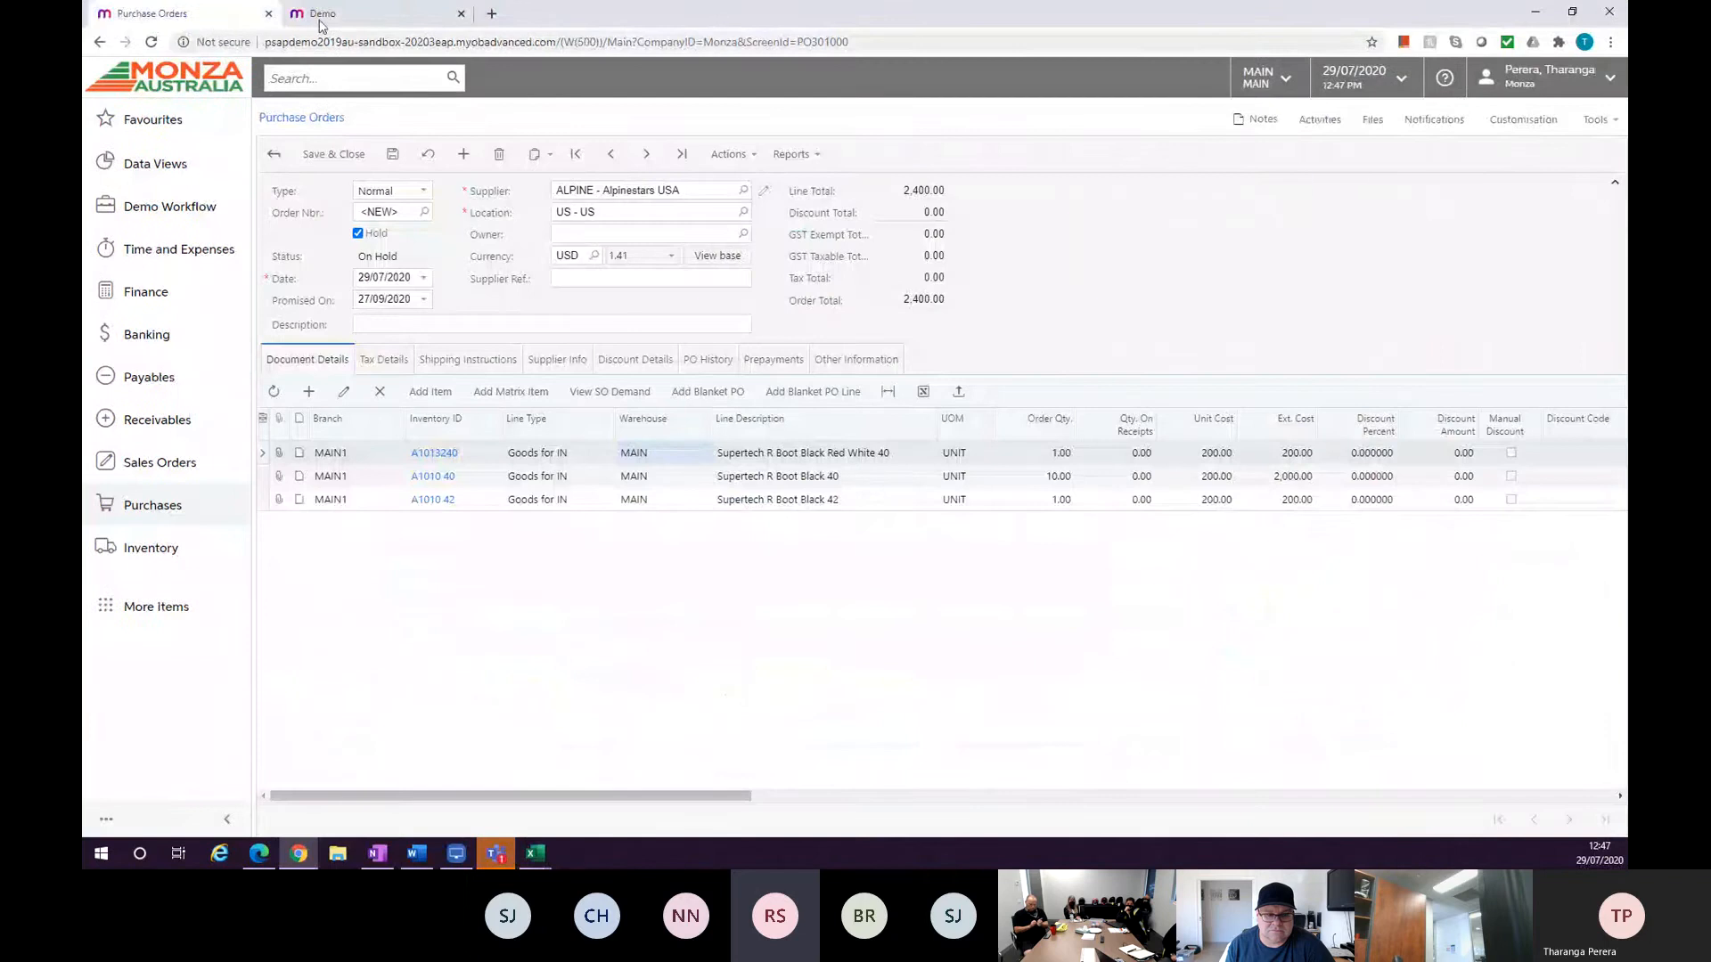
Drill into the YTD Revenue tile on the Demo dashboard to open Invoices and Memos, then return to Purchase Orders.
left_click(323, 18)
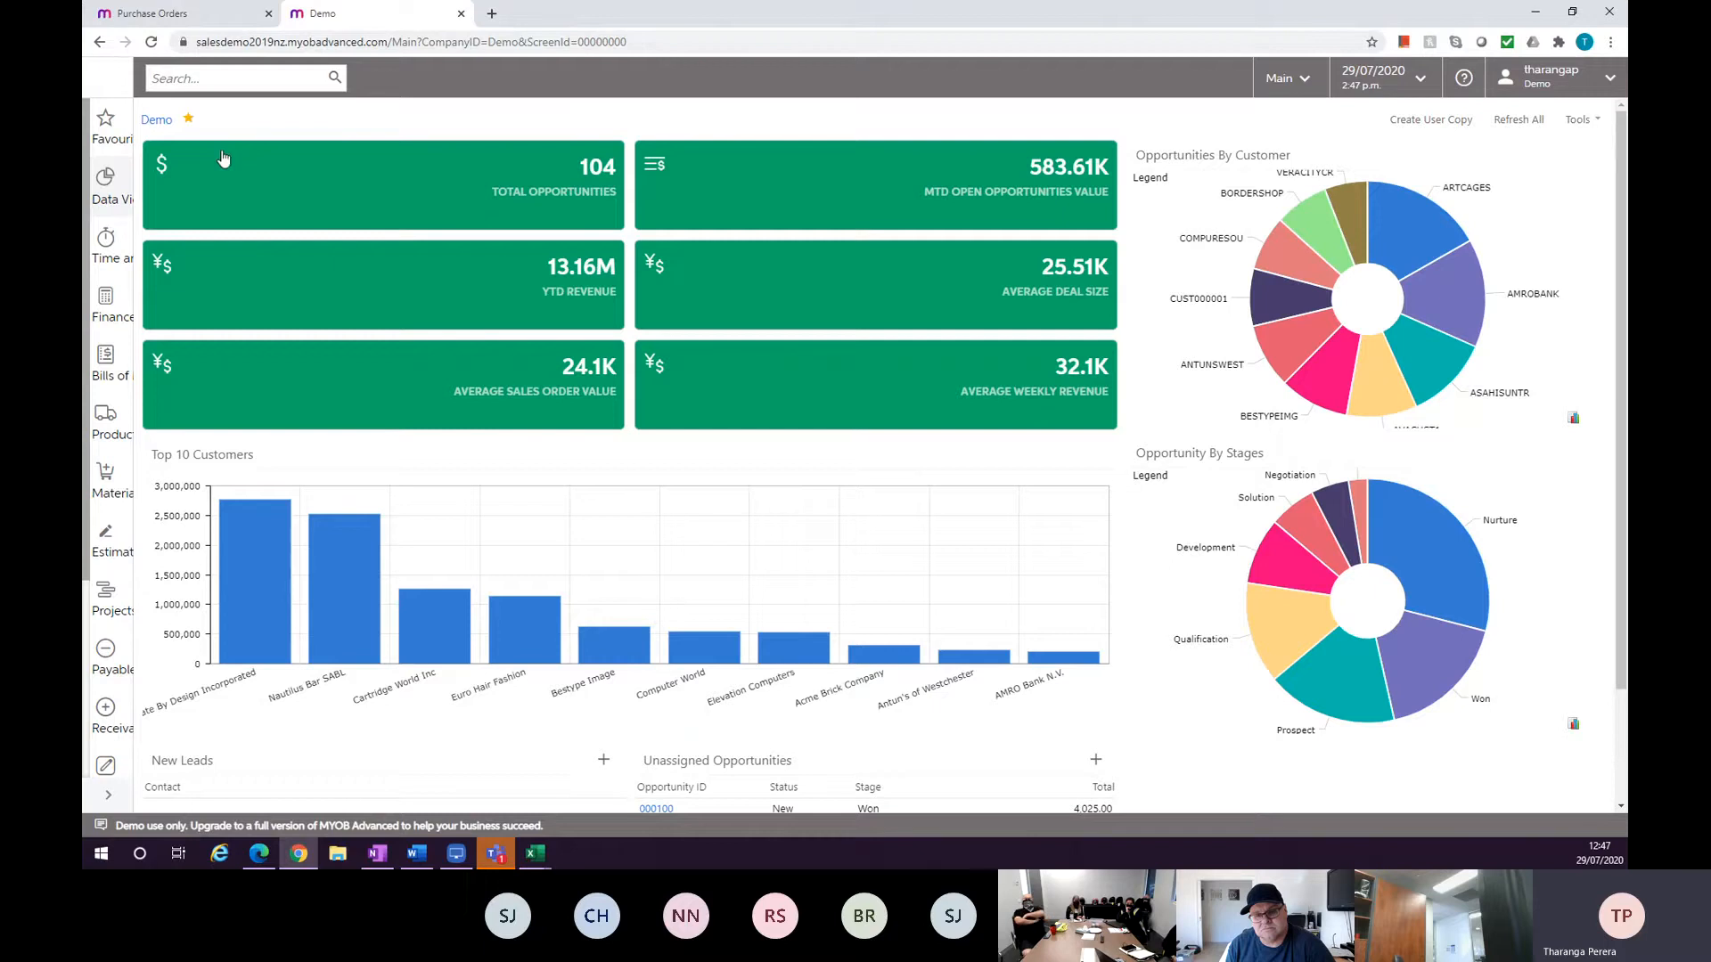
left_click(361, 278)
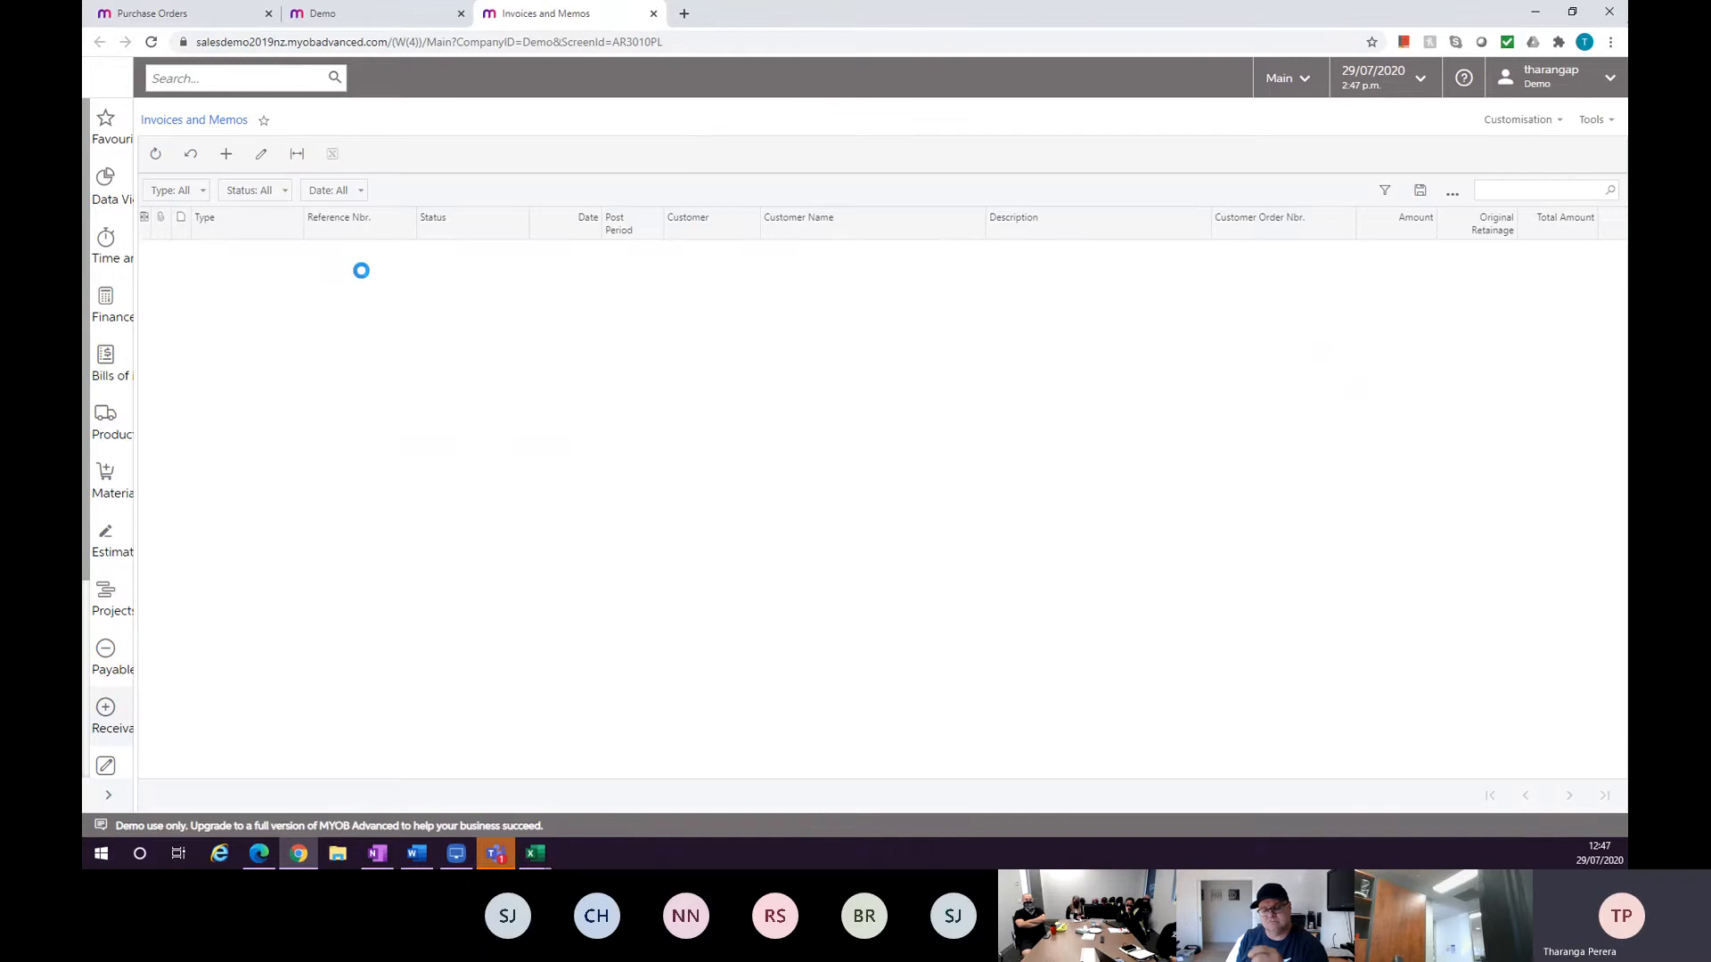
left_click(191, 23)
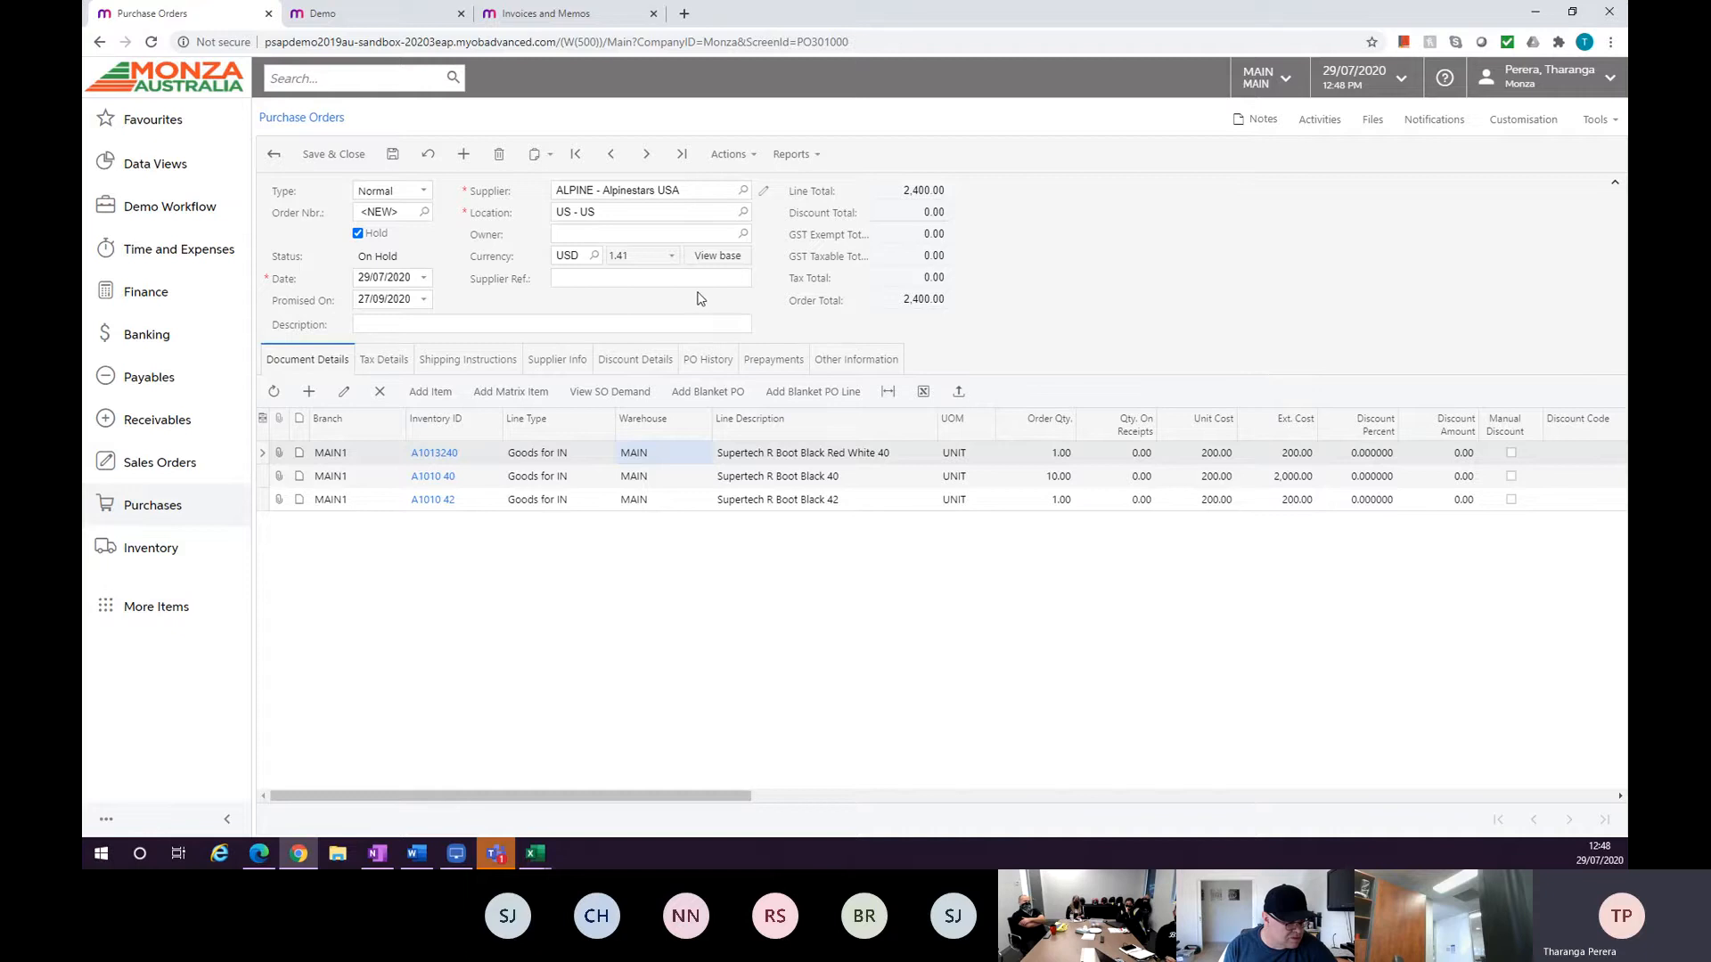
Go back to the purchase order list, open order 002246 and return to the list.
left_click(283, 157)
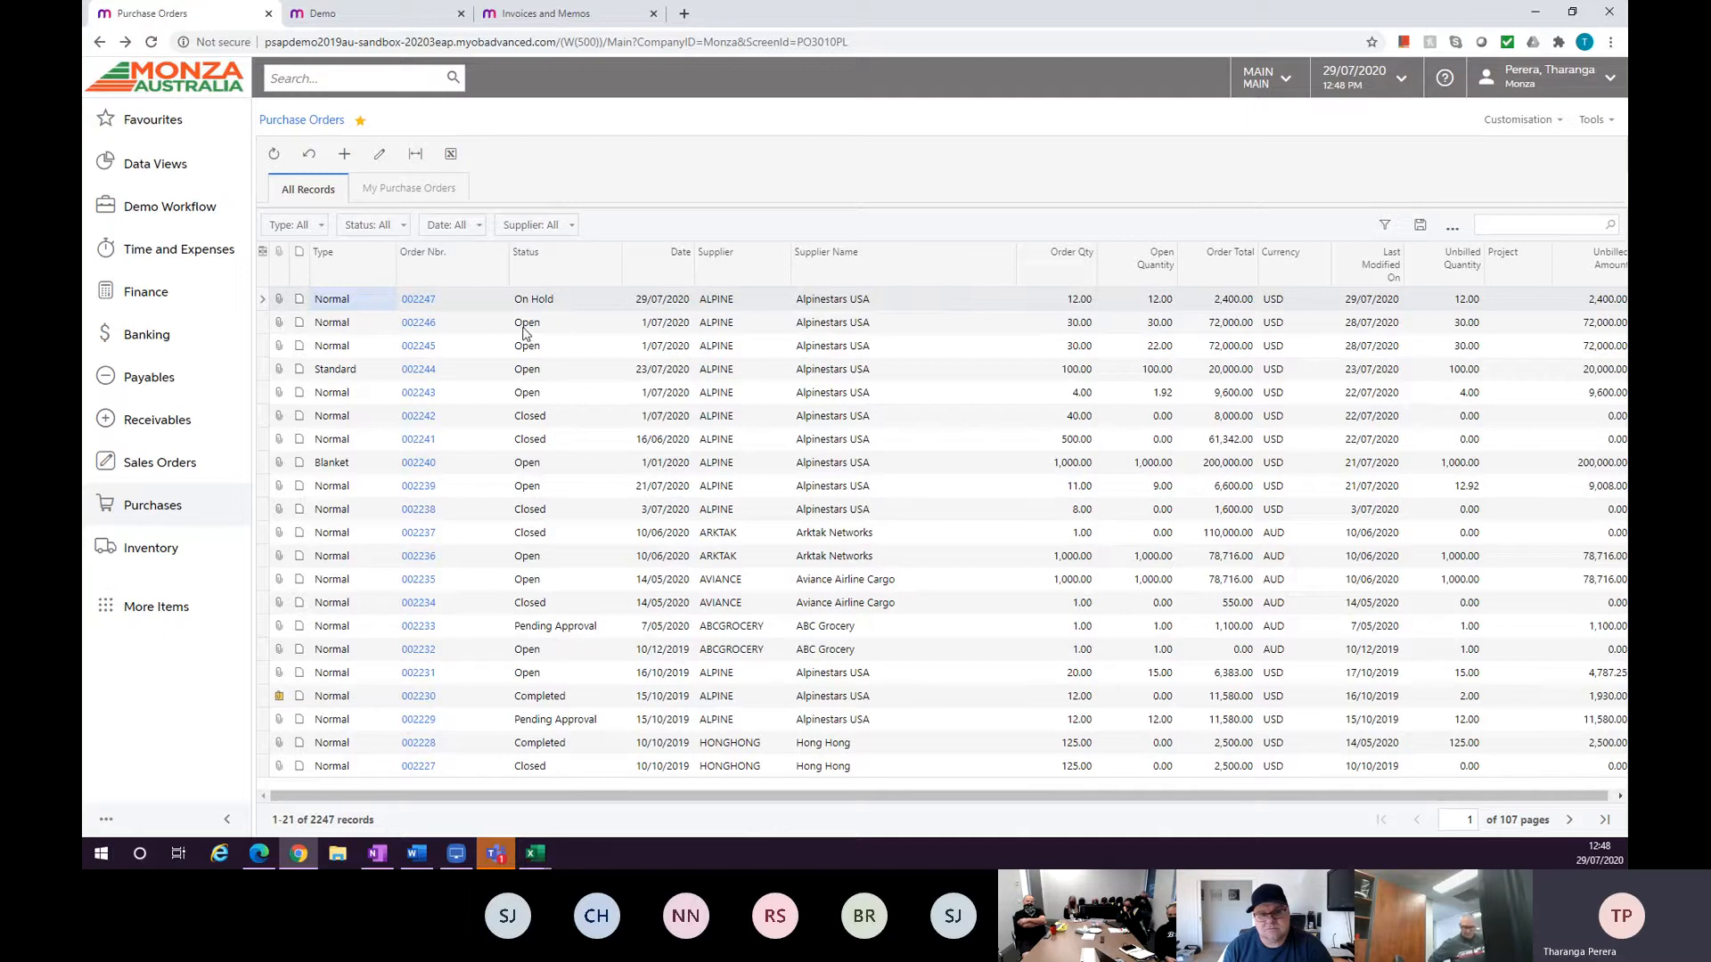
left_click(416, 322)
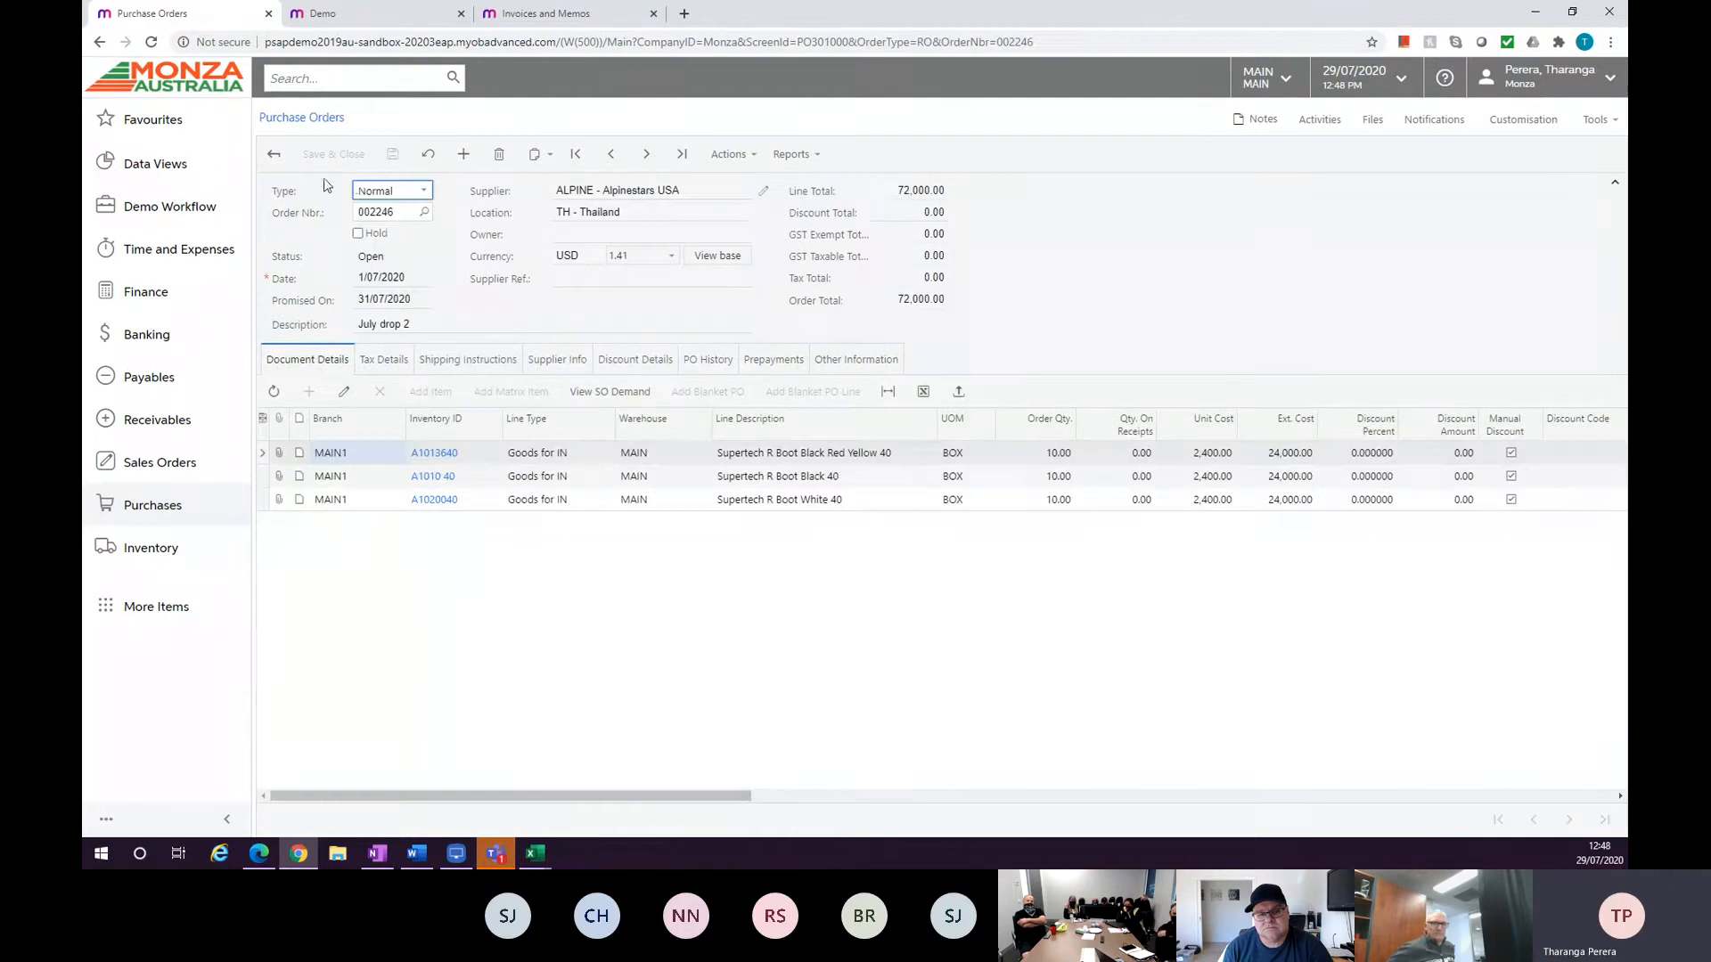
left_click(275, 156)
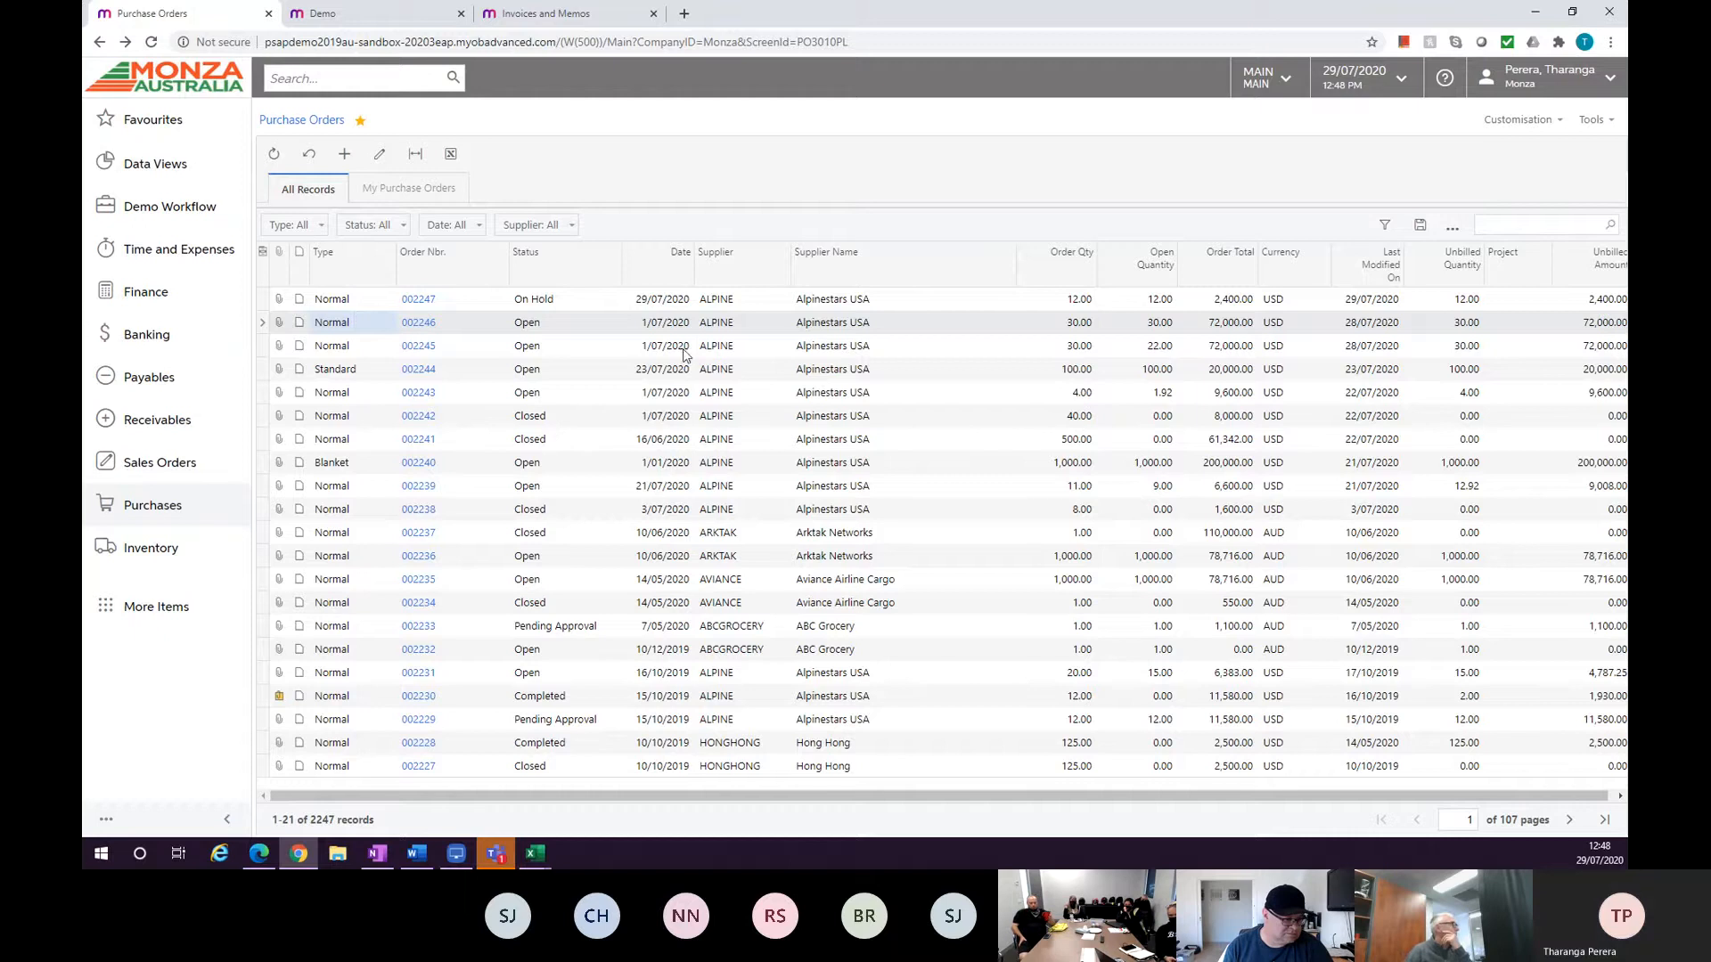
Switch to LonelyScreen AirPlay Receiver, enlarge and reposition its window to mirror the mobile app, and minimize it when finished.
left_click(456, 852)
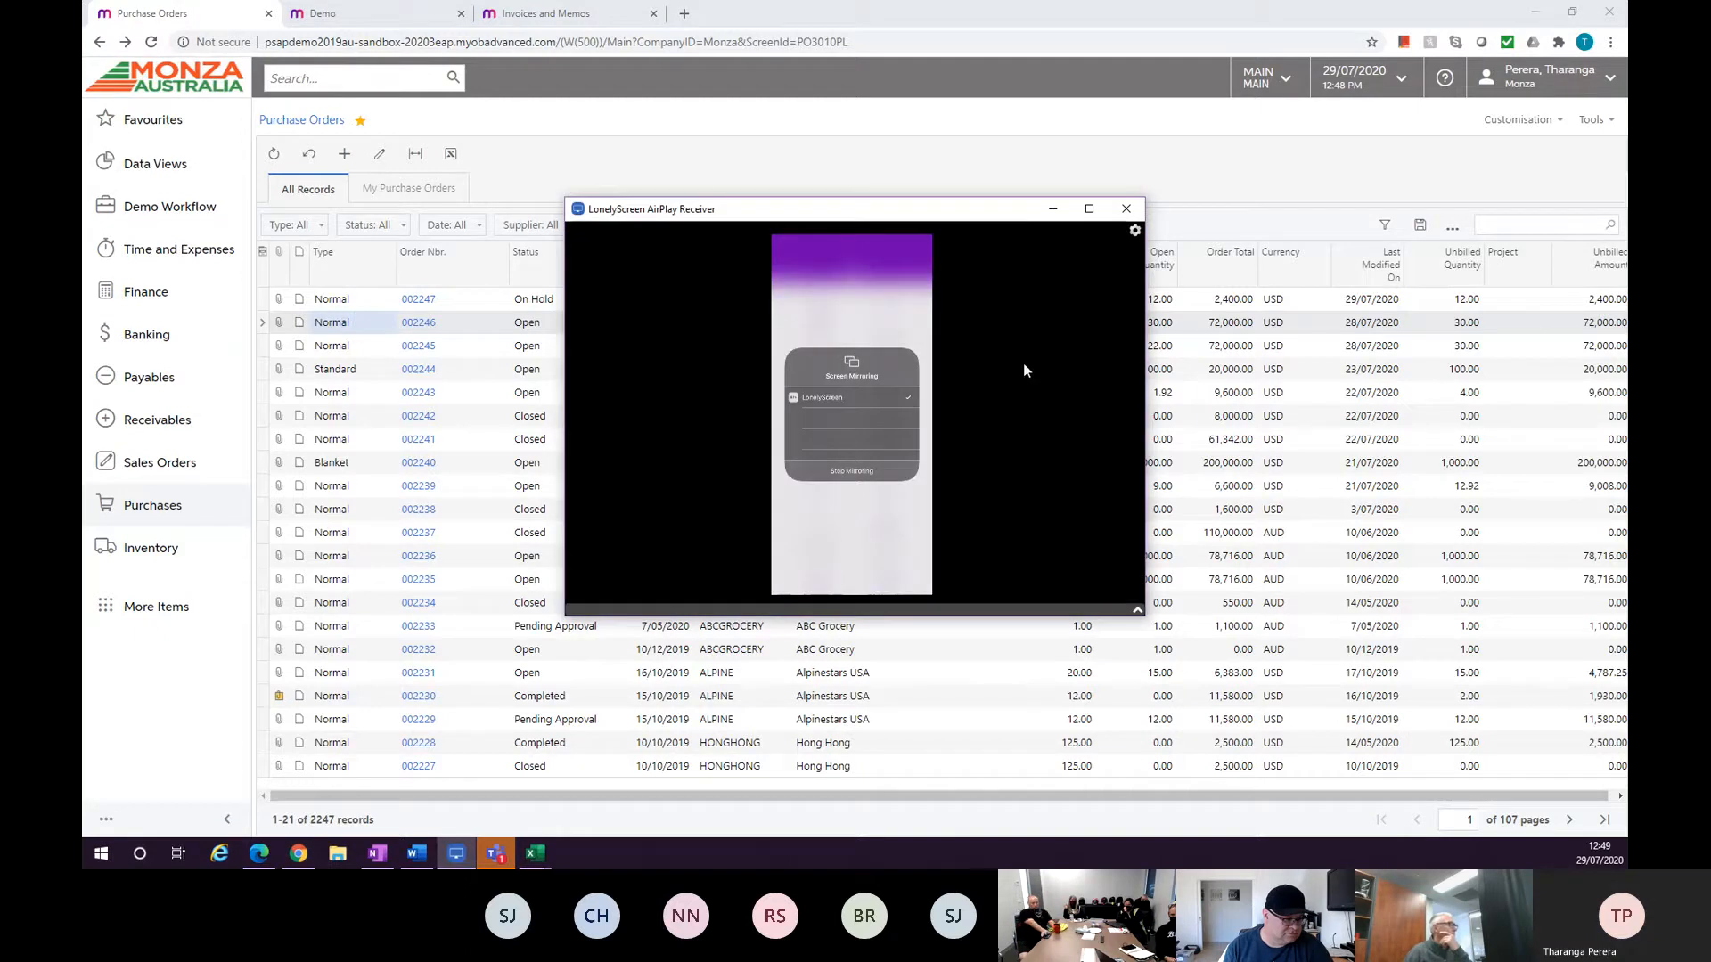
left_click(935, 467)
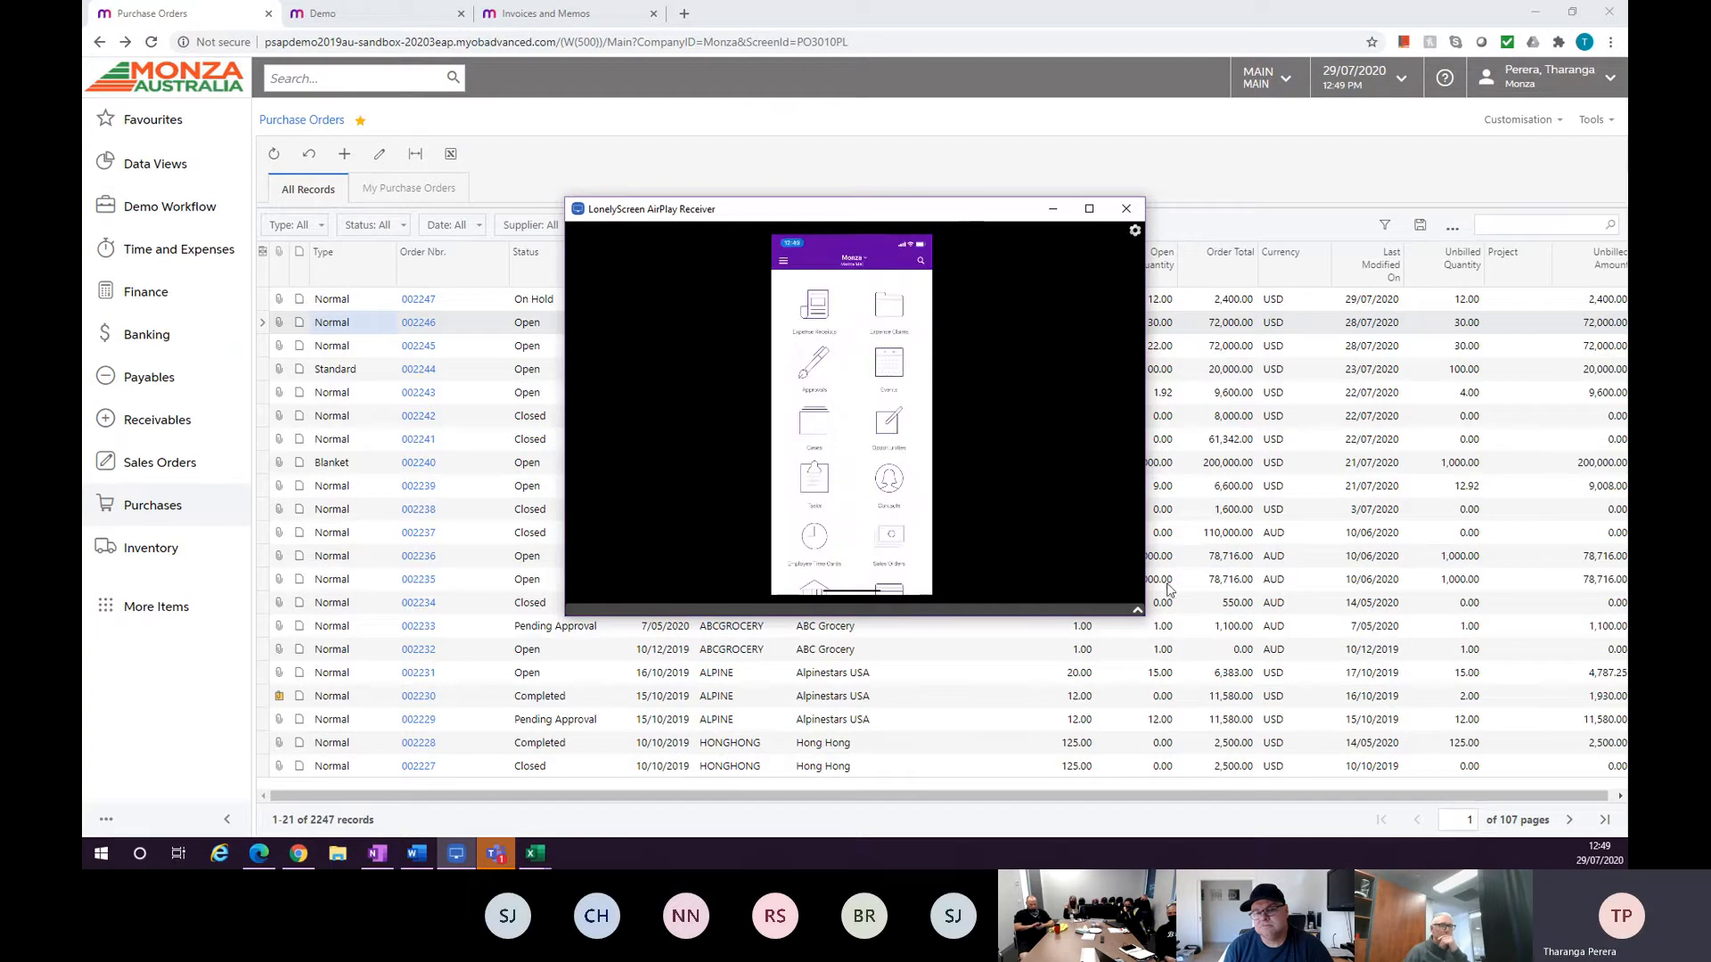
left_click_drag(1144, 615, 1449, 820)
left_click_drag(1054, 218, 1206, 36)
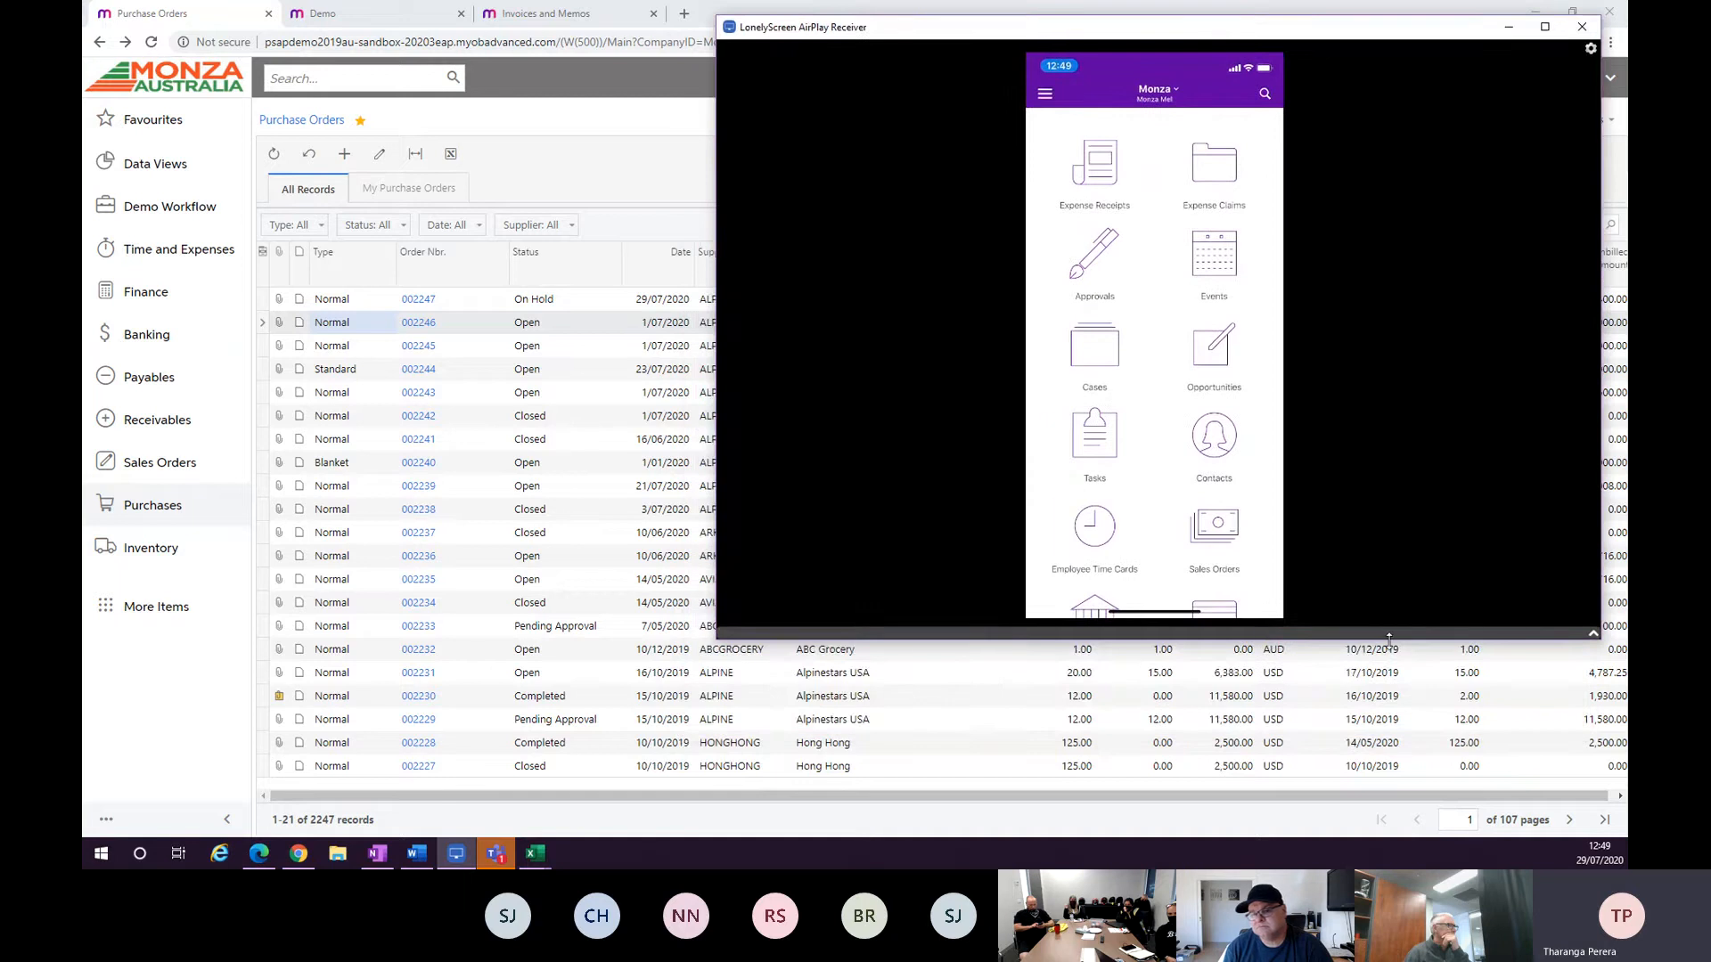
left_click_drag(1388, 638, 1383, 827)
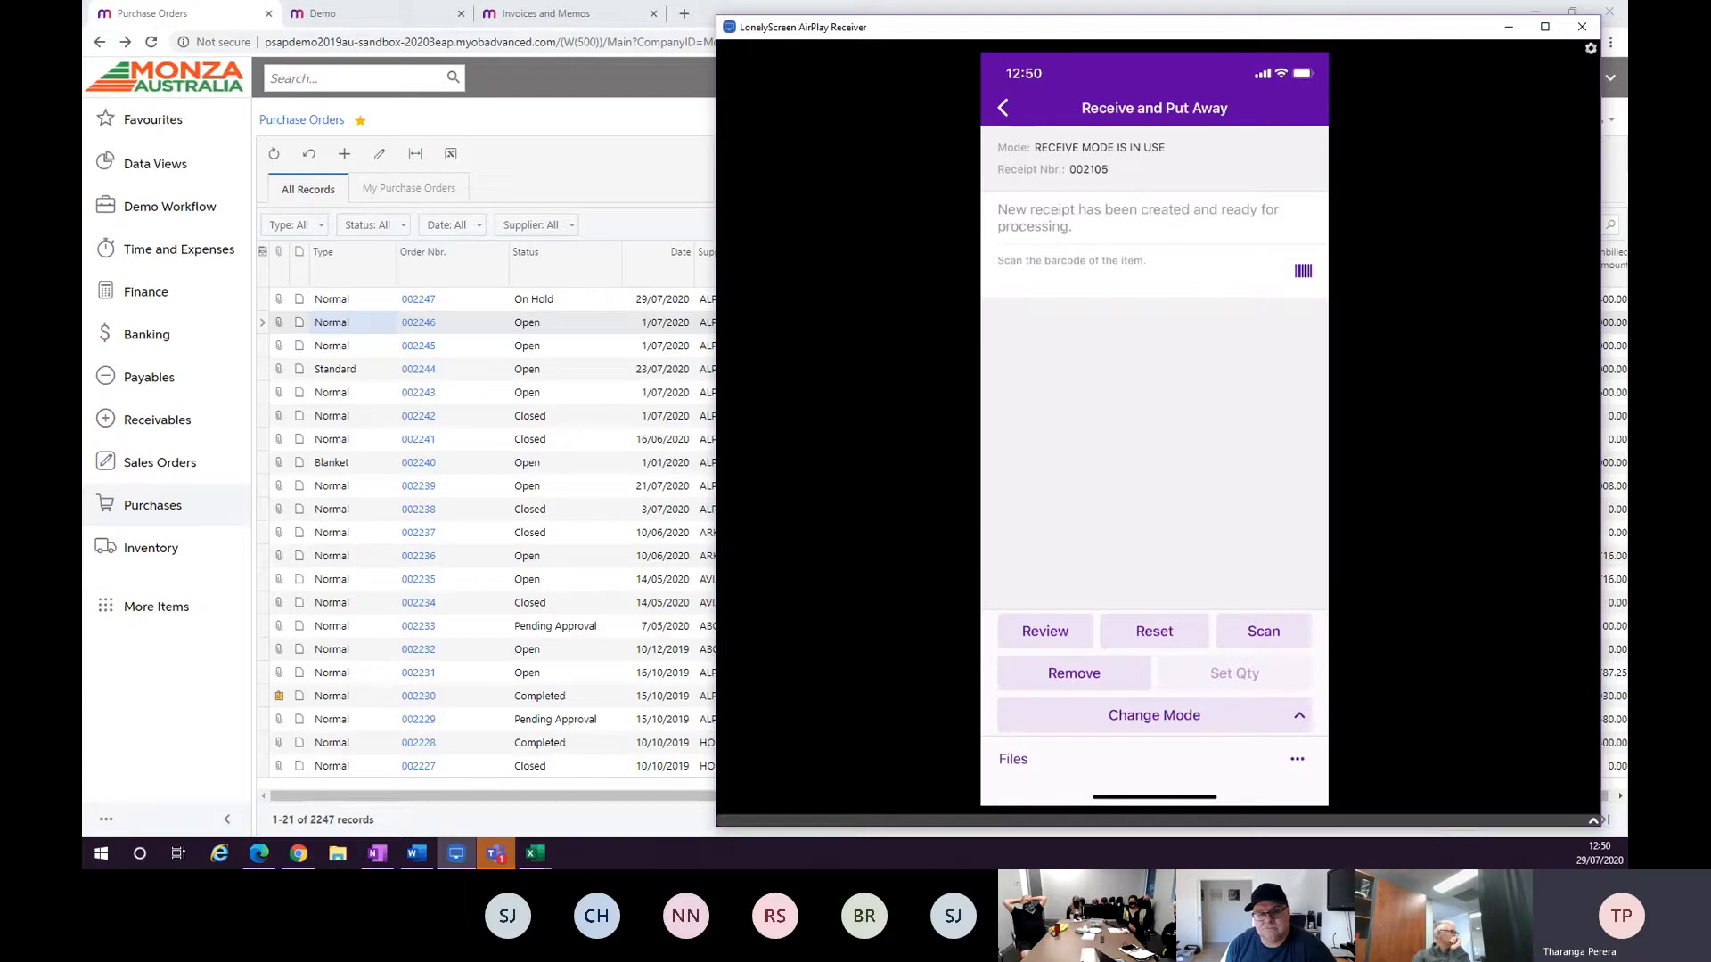
key("alt+Tab")
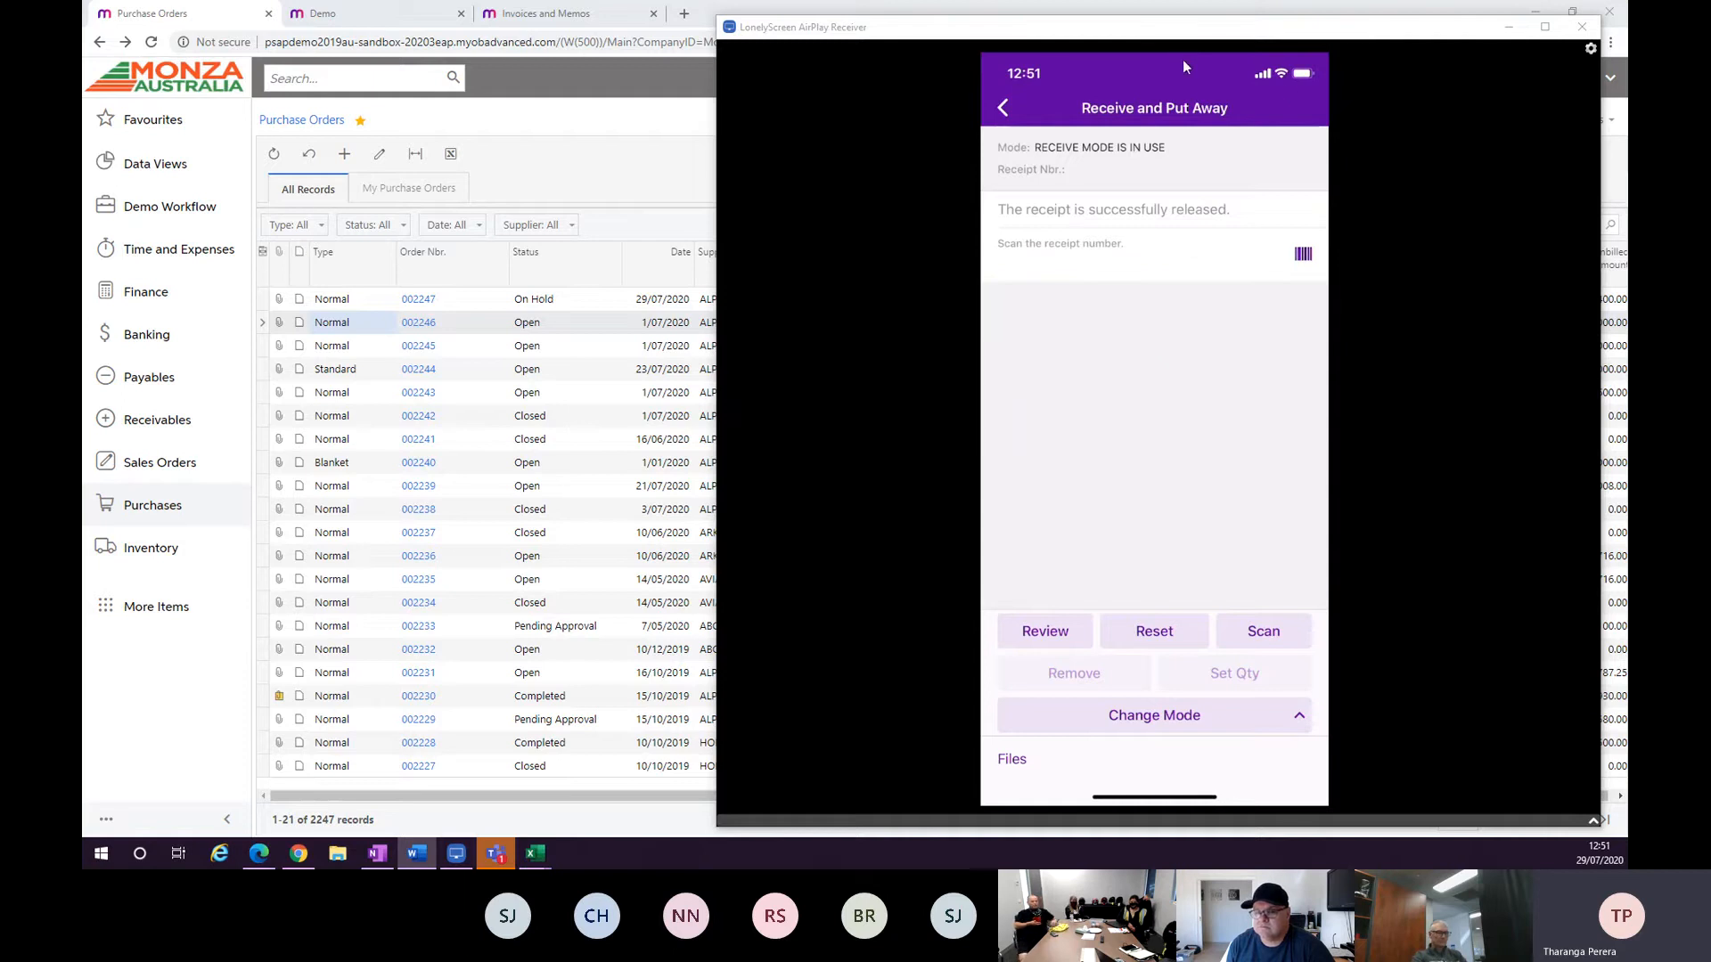
left_click(1508, 27)
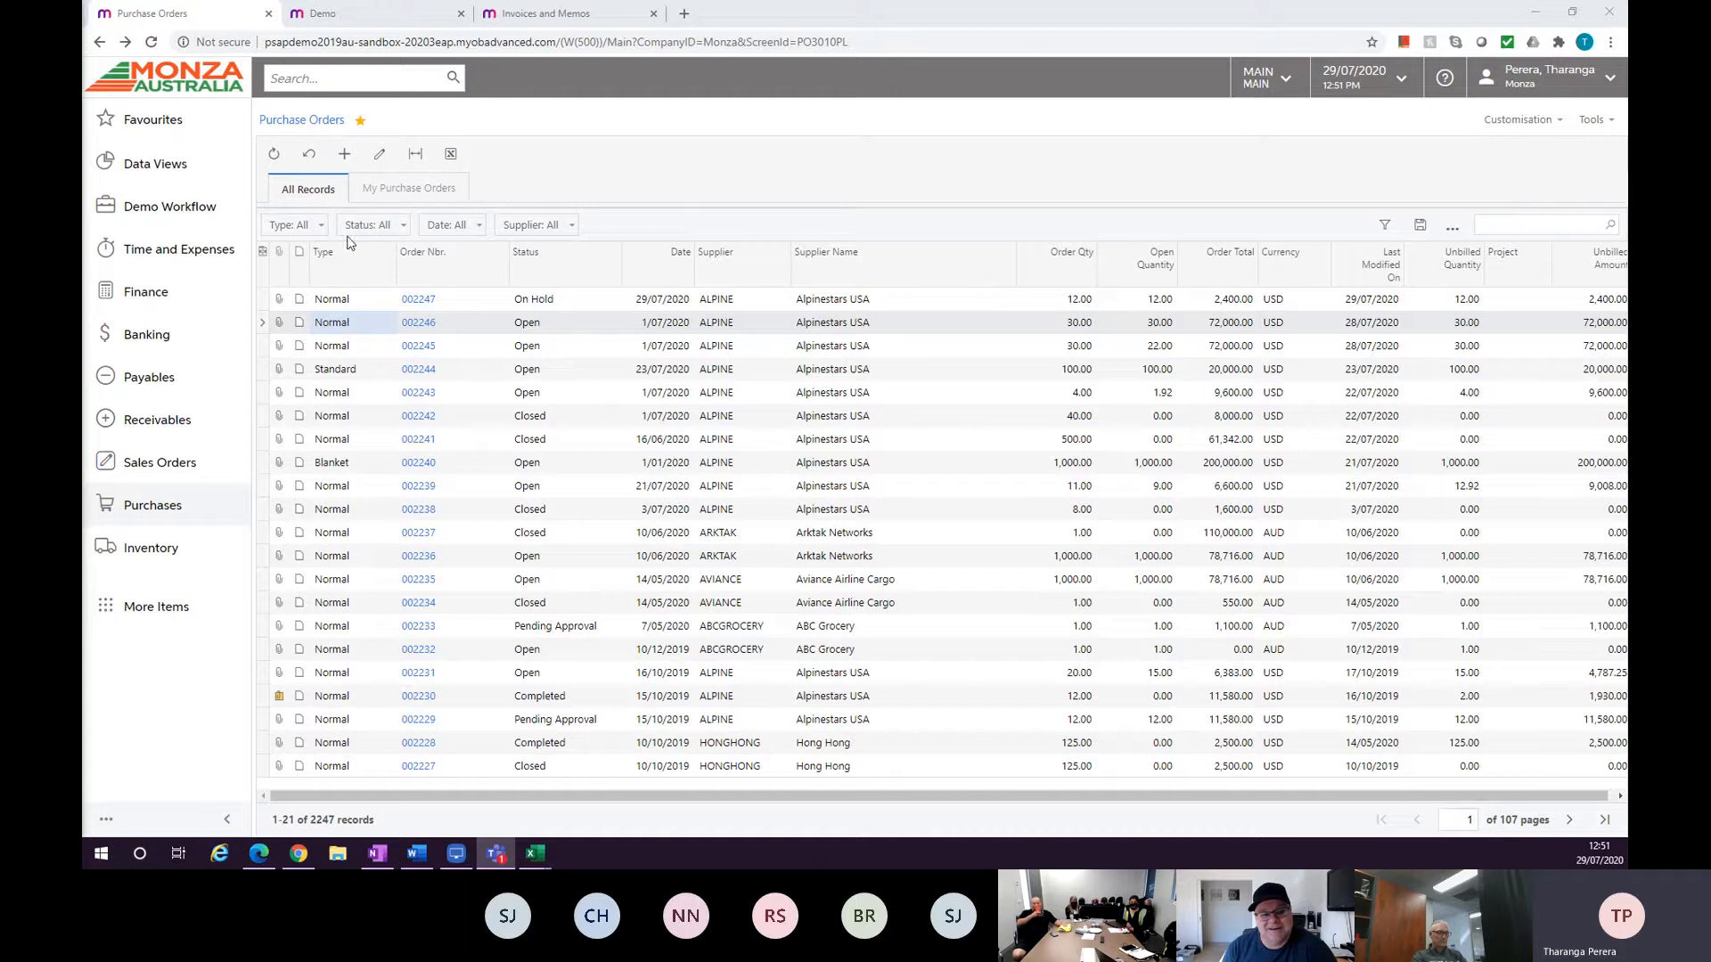
Open purchase order 002246, view its PO history and open receipt 002105.
left_click(422, 324)
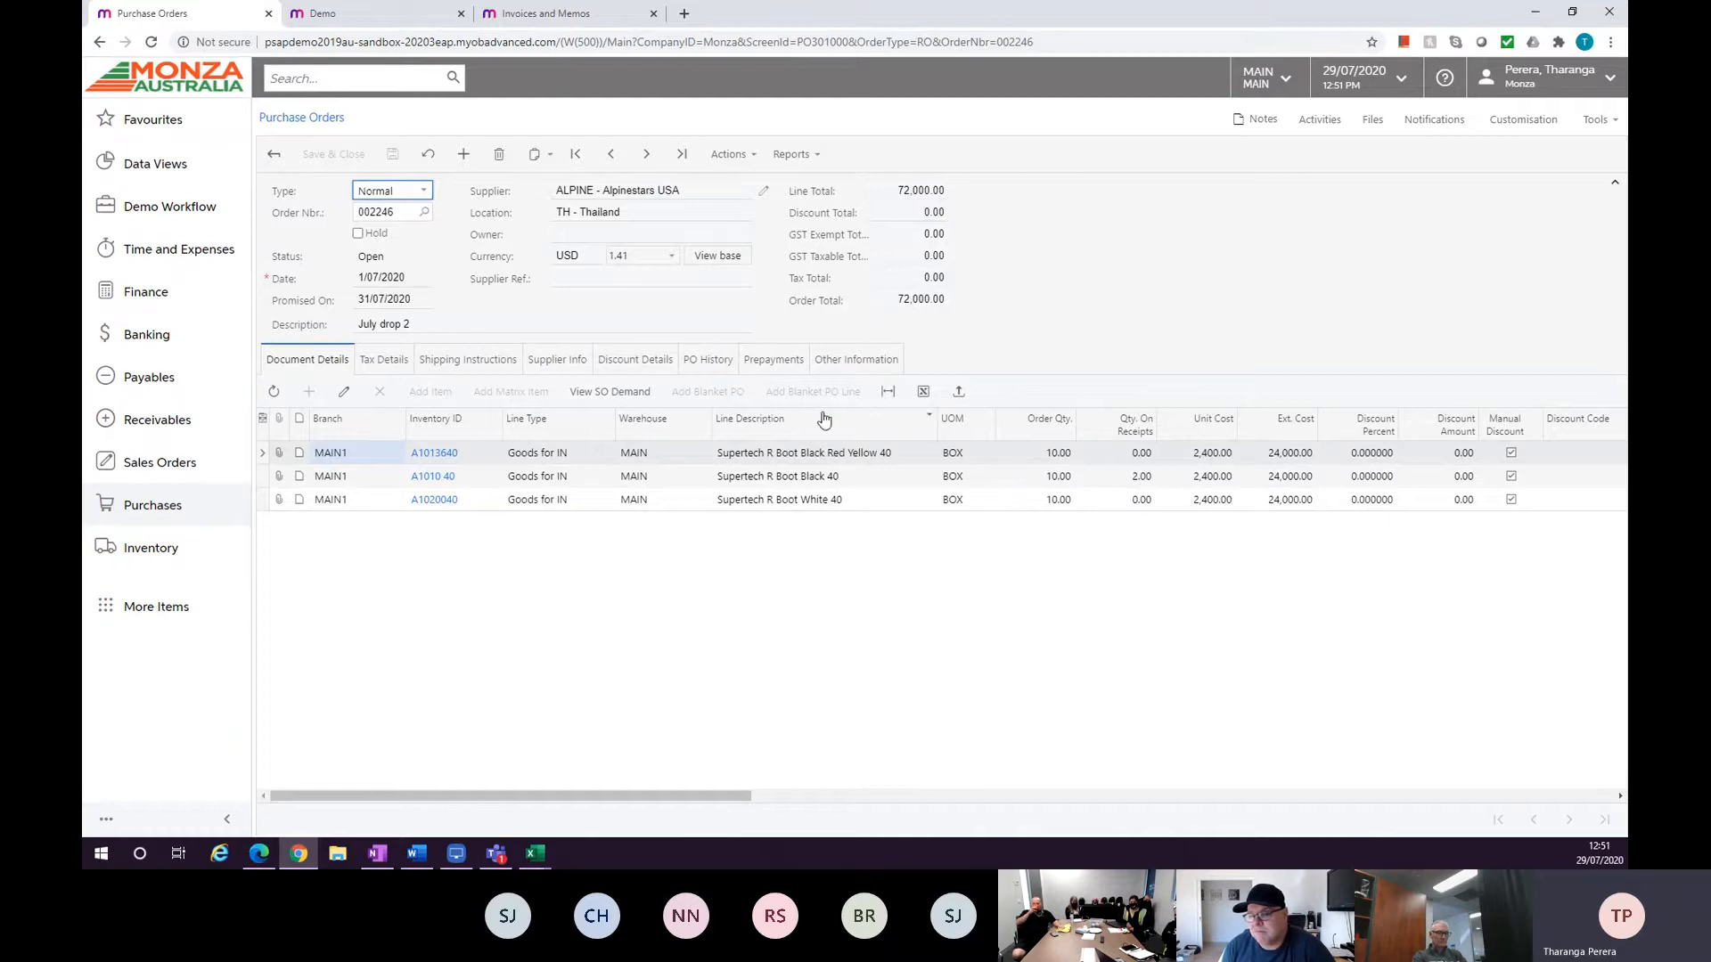
left_click(709, 360)
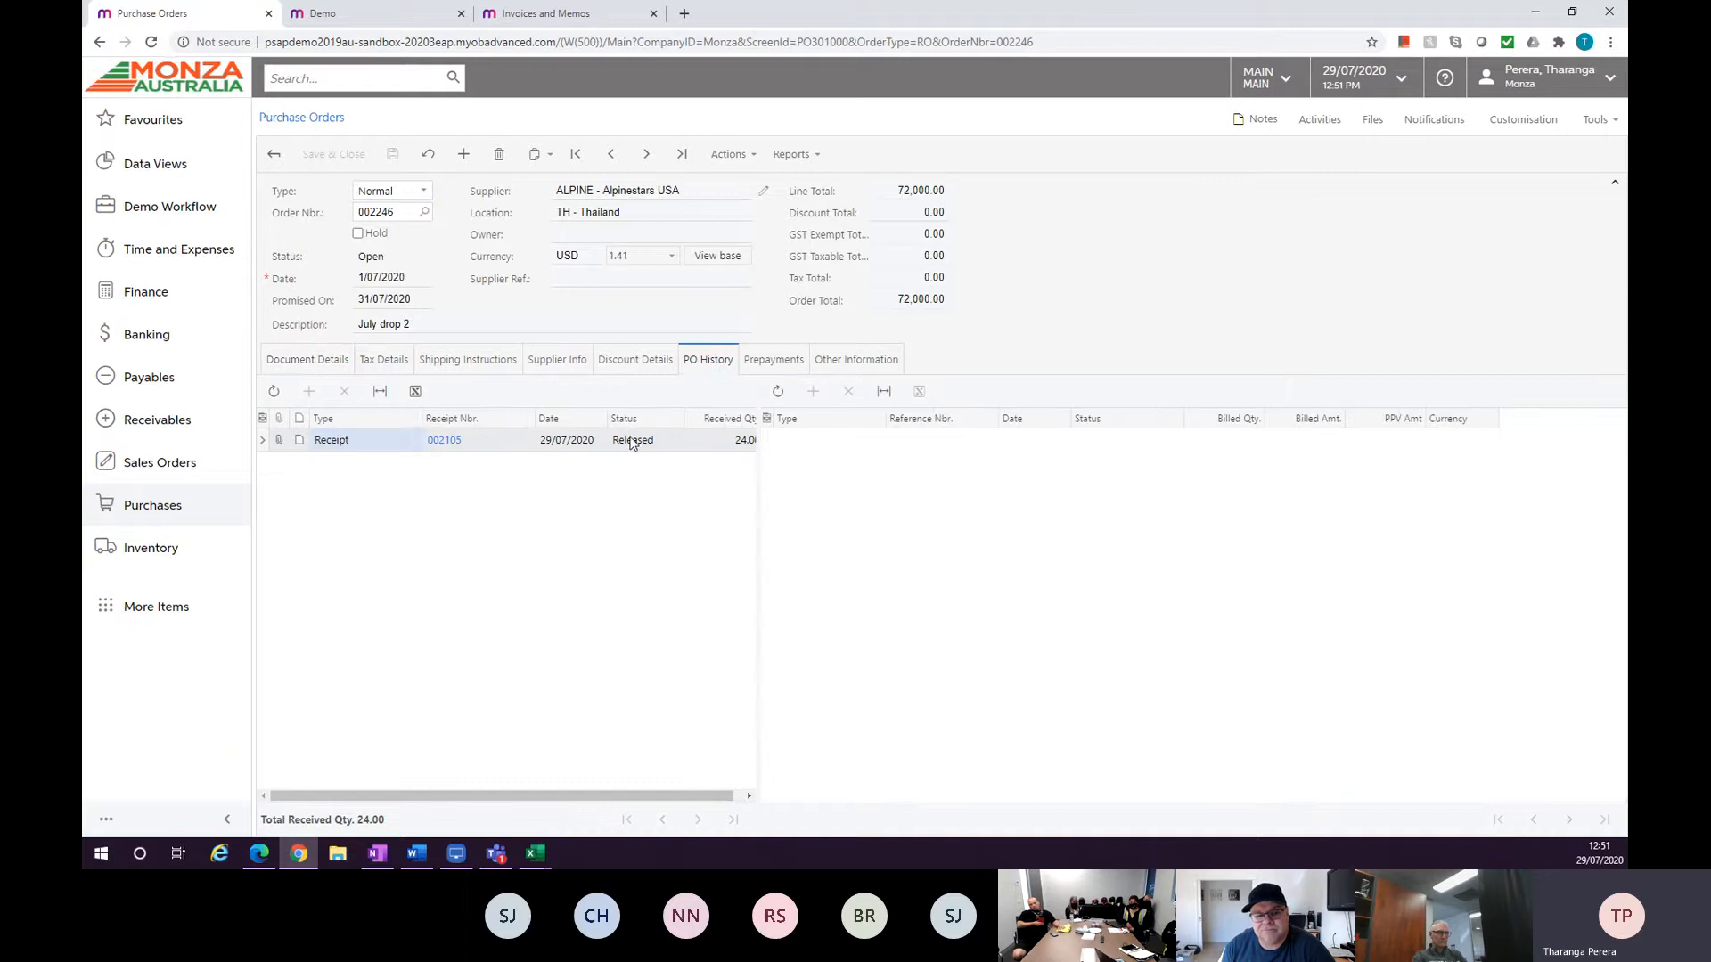
left_click(444, 441)
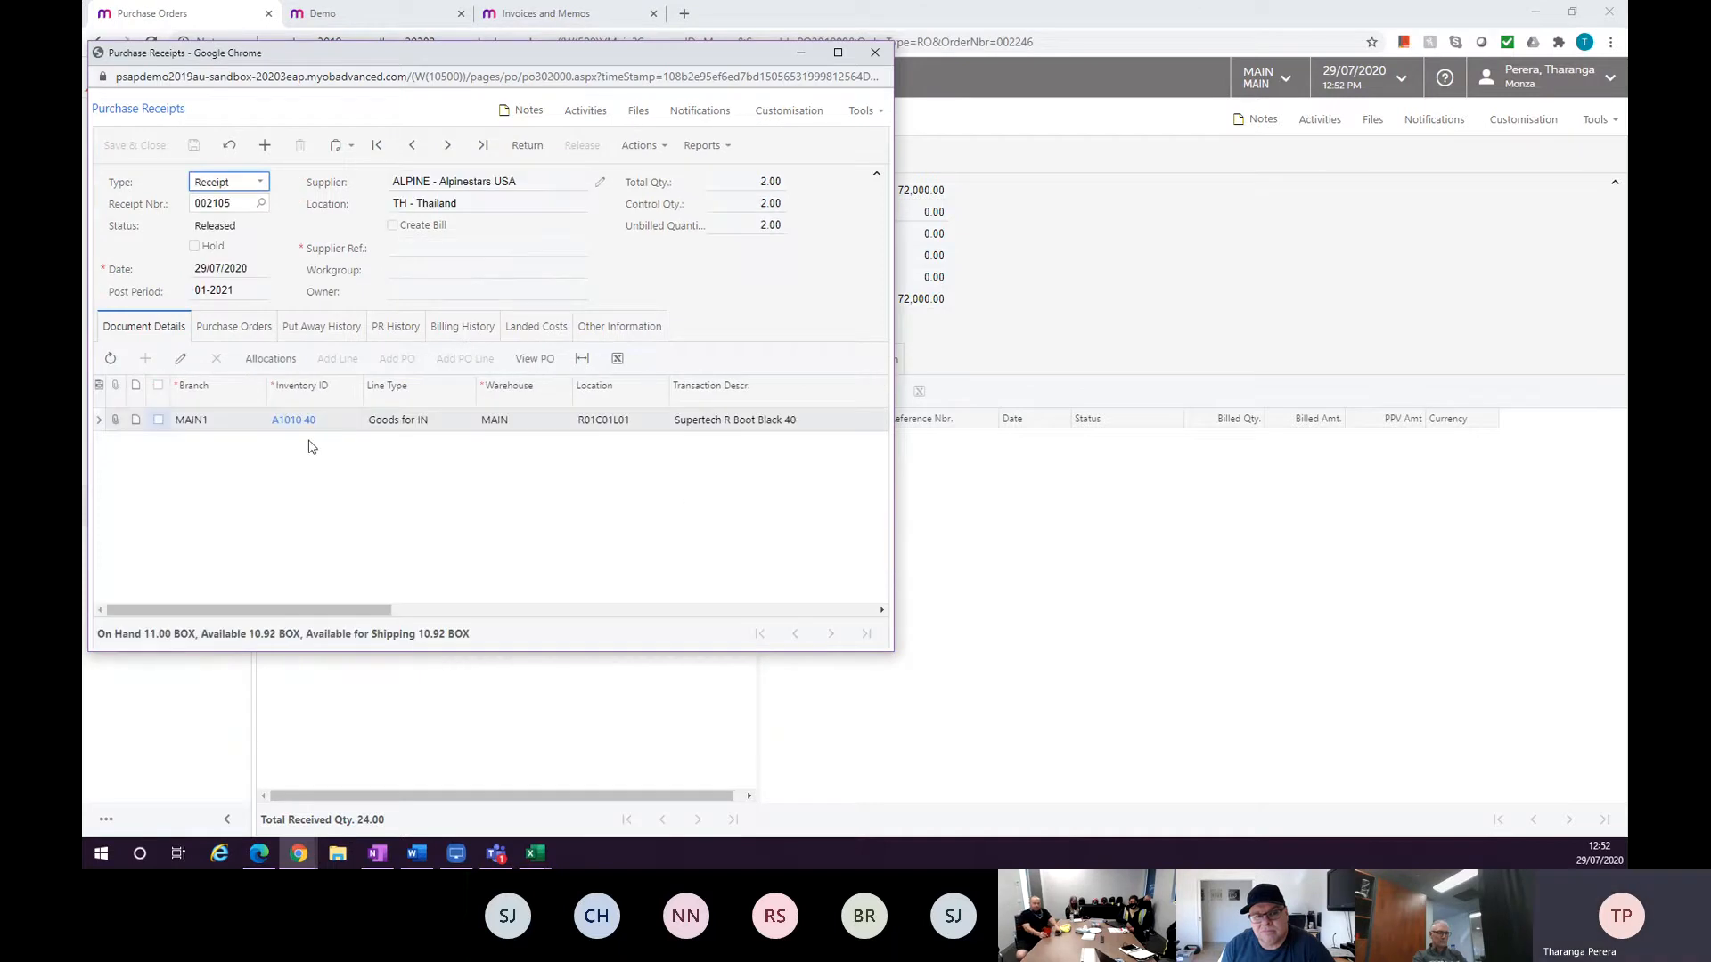
Move the purchase receipt window and review its Purchase Orders and Landed Costs tabs.
left_click_drag(338, 66, 777, 188)
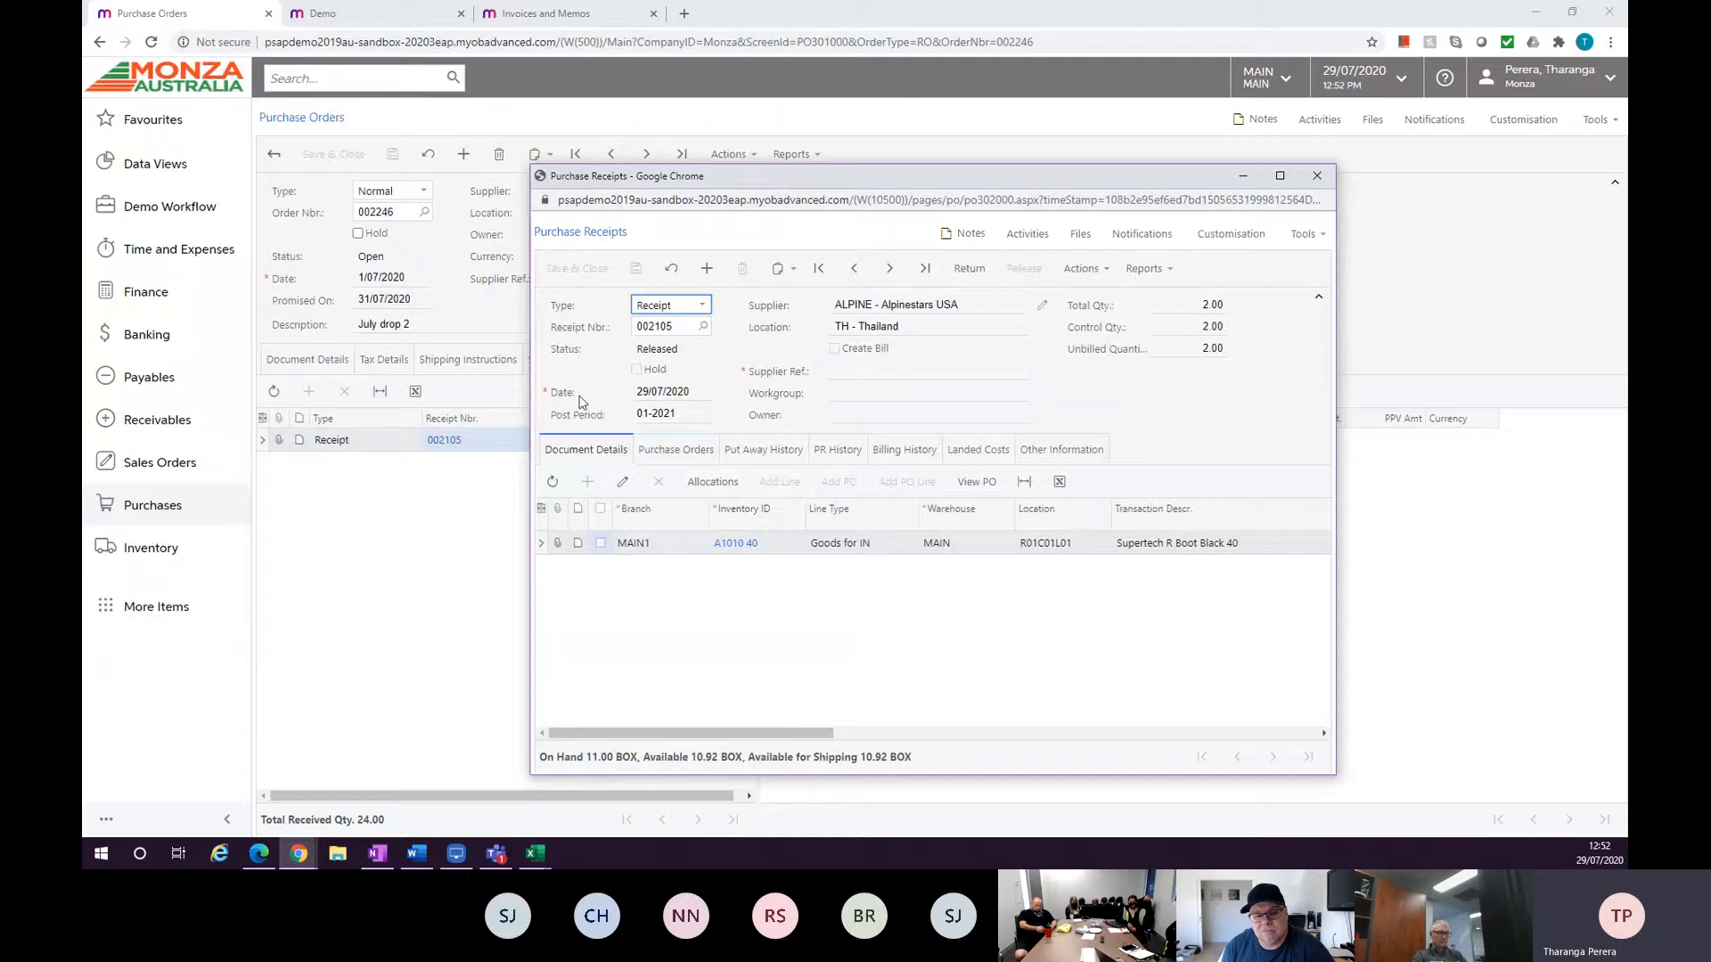
left_click(675, 449)
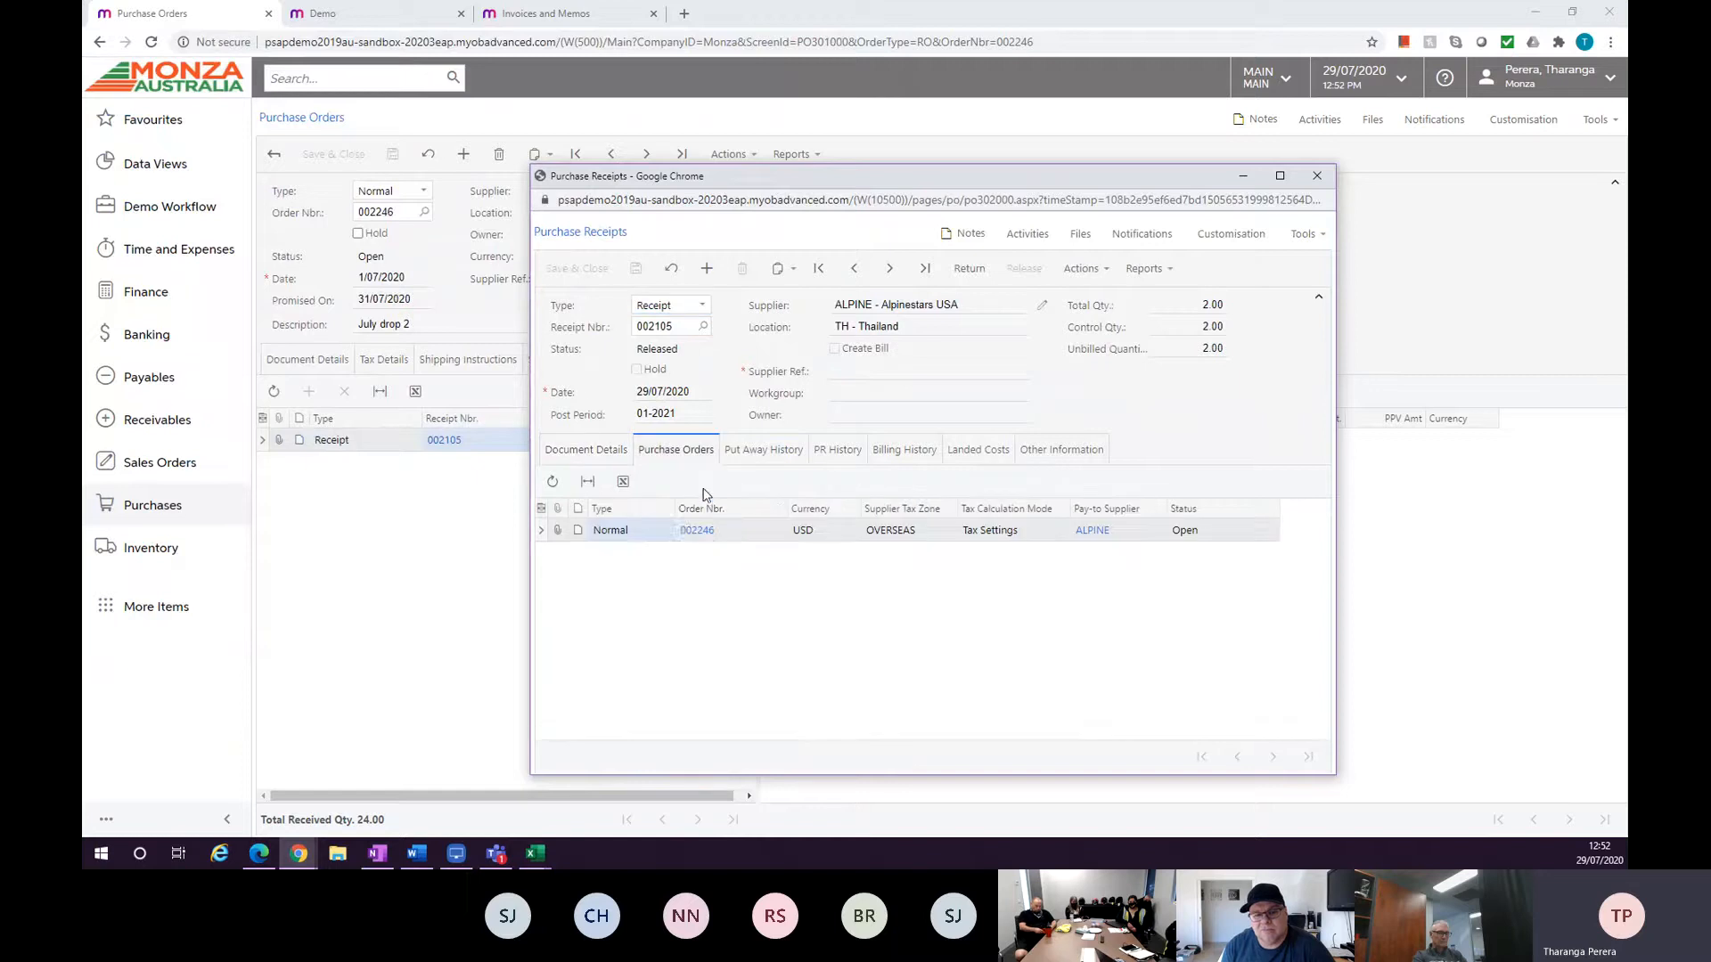
left_click(889, 465)
left_click(962, 458)
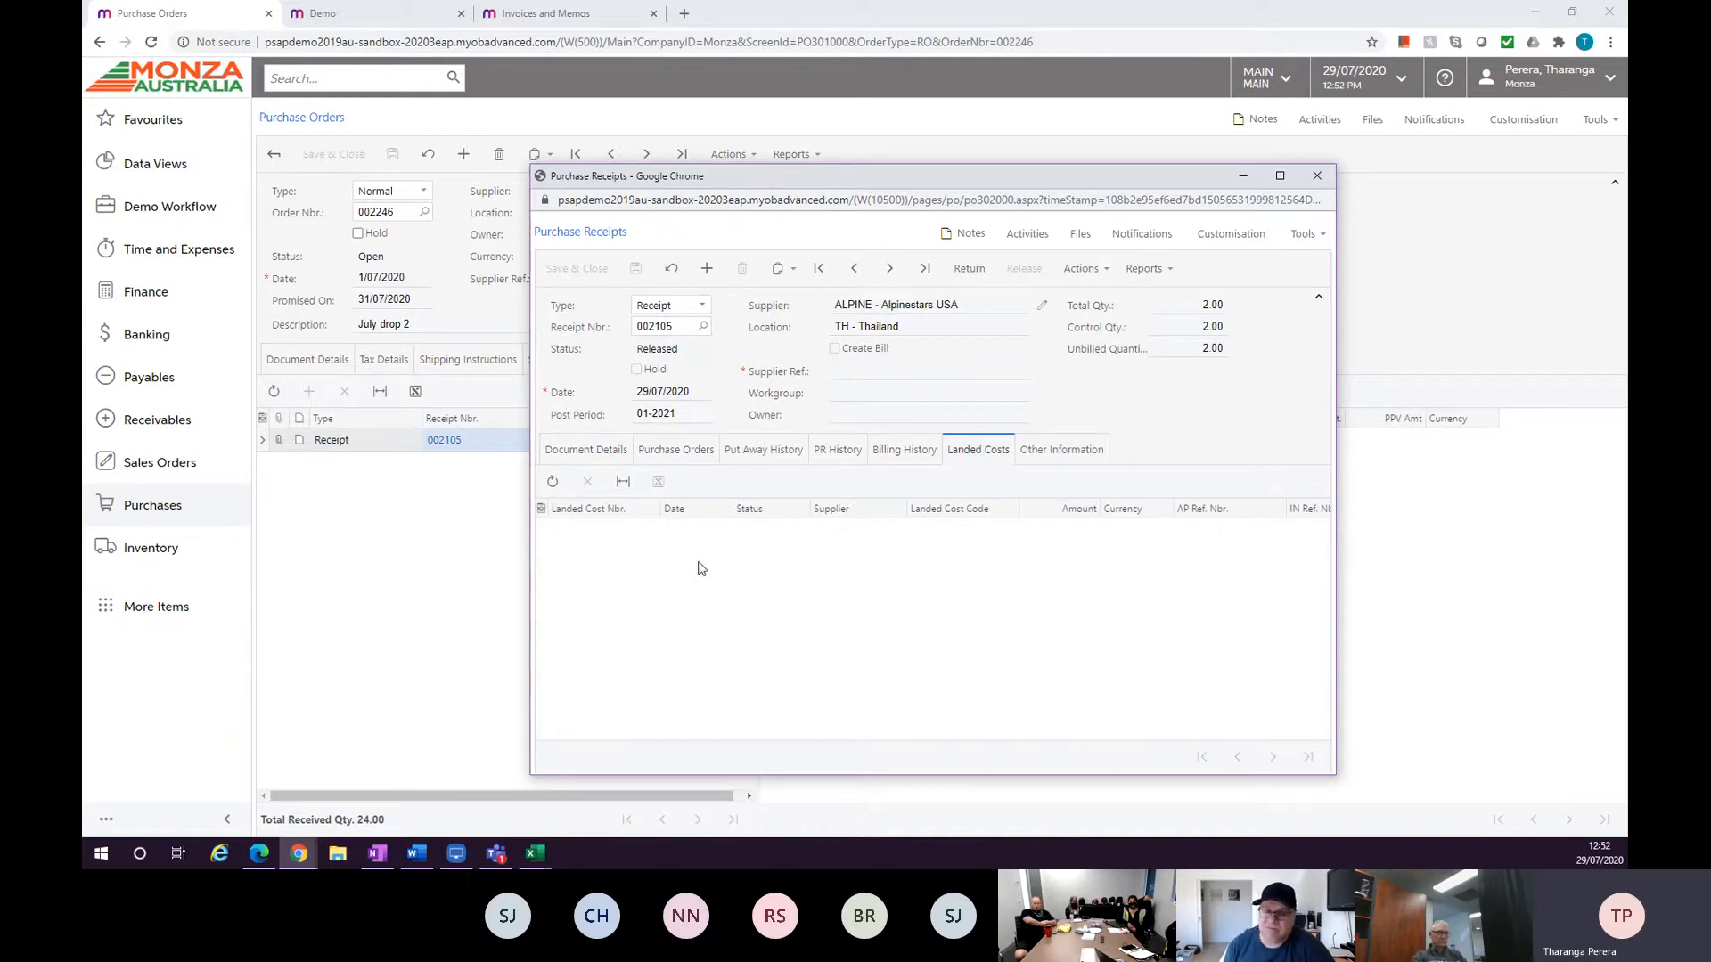
Try creating a return from receipt 002105, then close the receipt window and leave without saving.
left_click(588, 467)
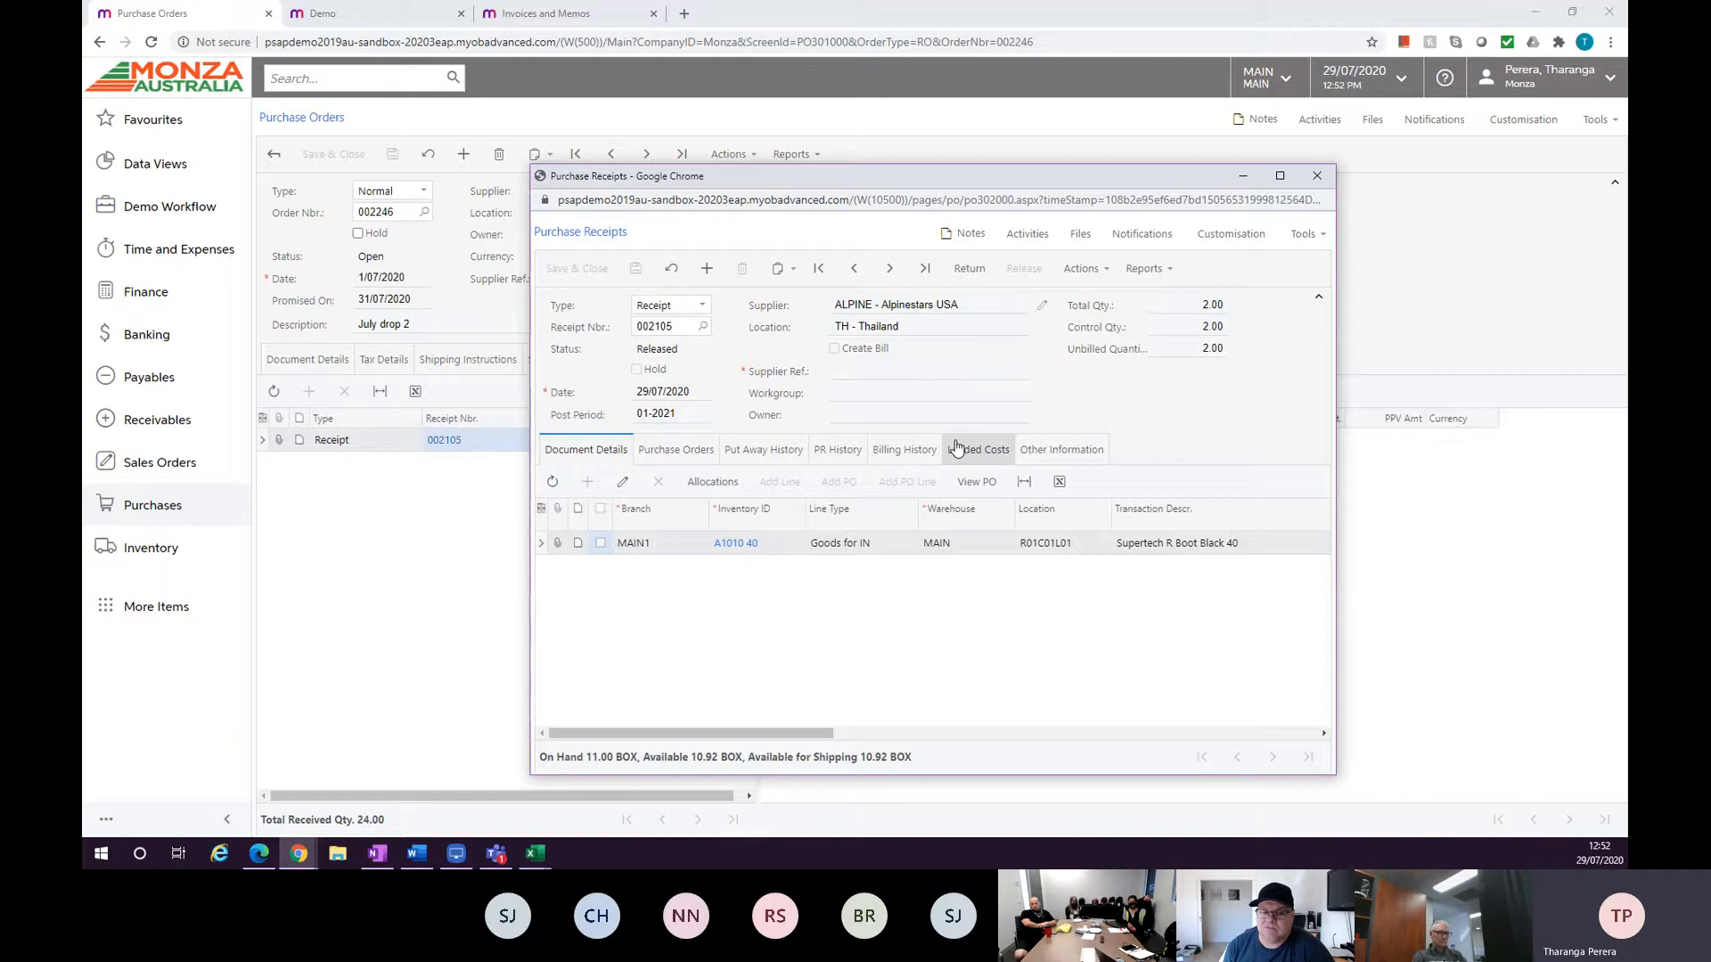
left_click(967, 269)
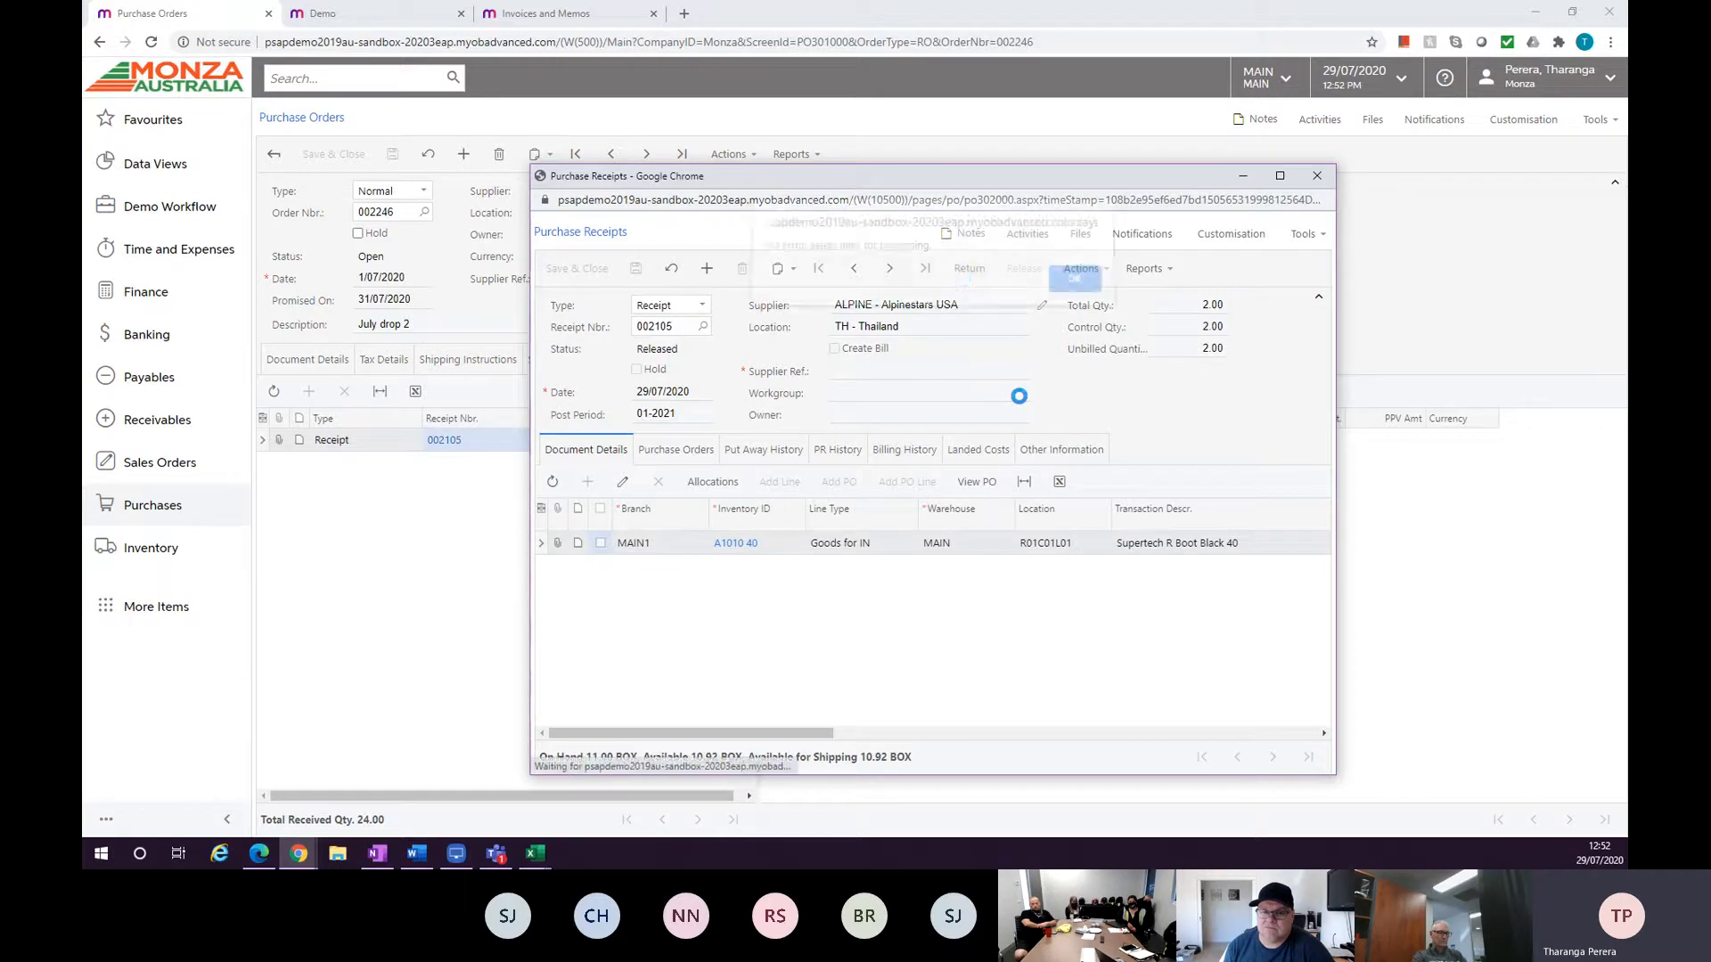
left_click(1073, 287)
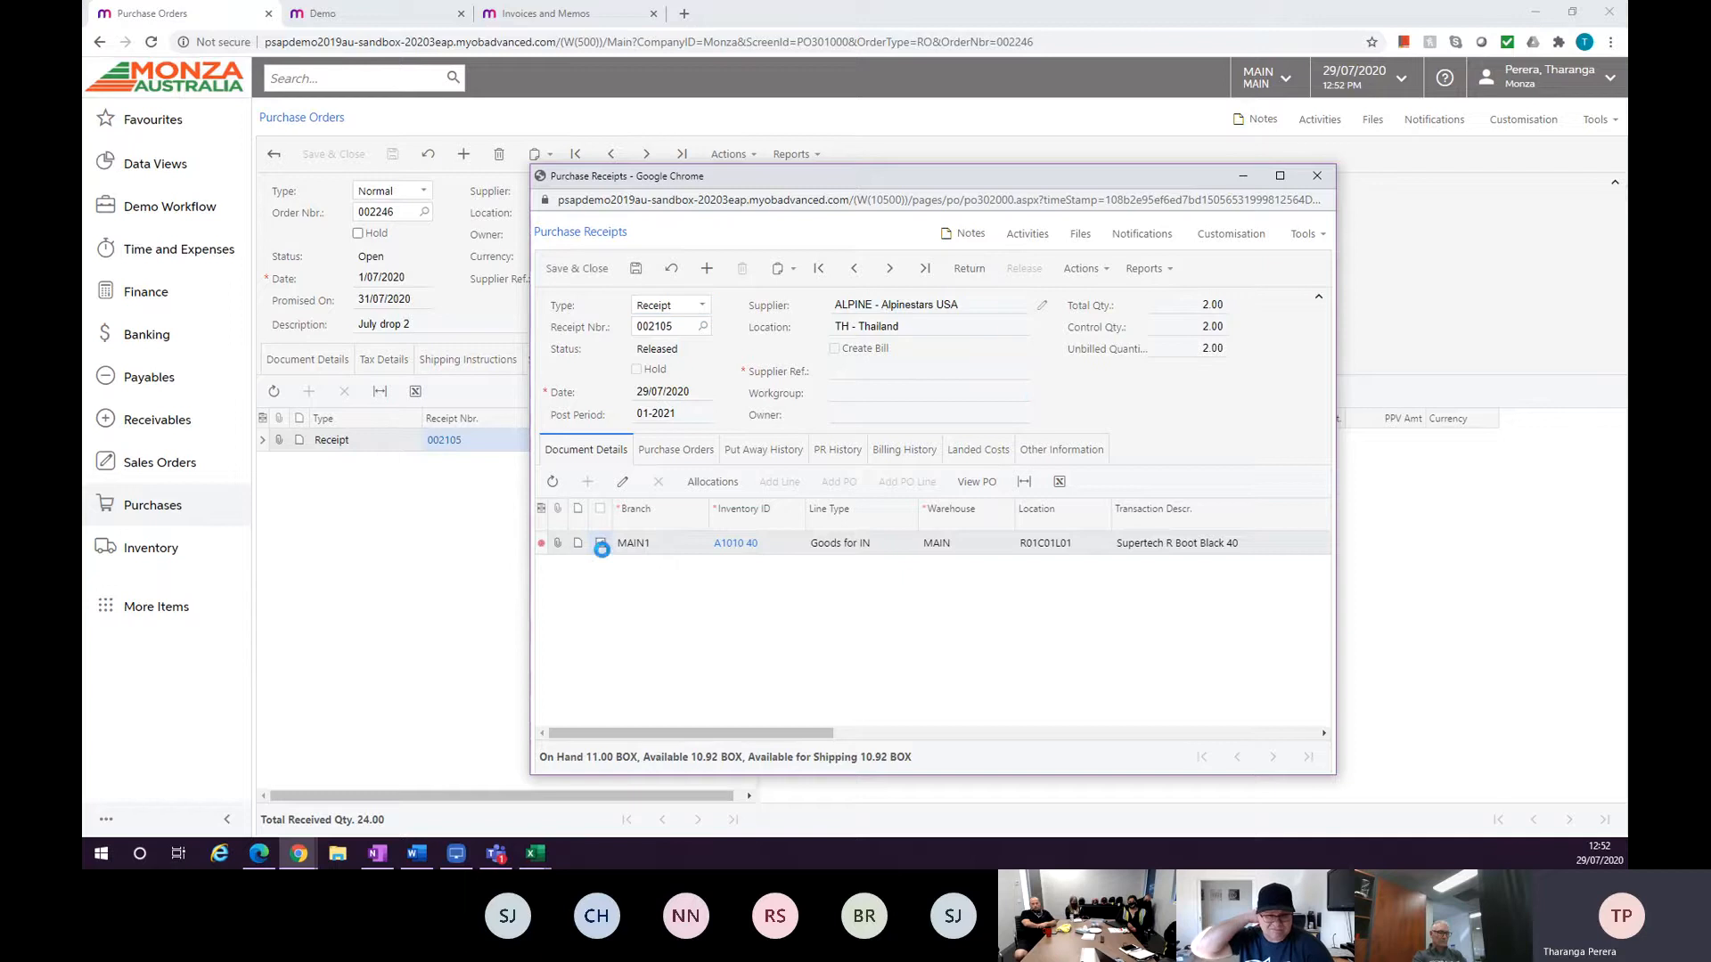
left_click(599, 543)
left_click(971, 271)
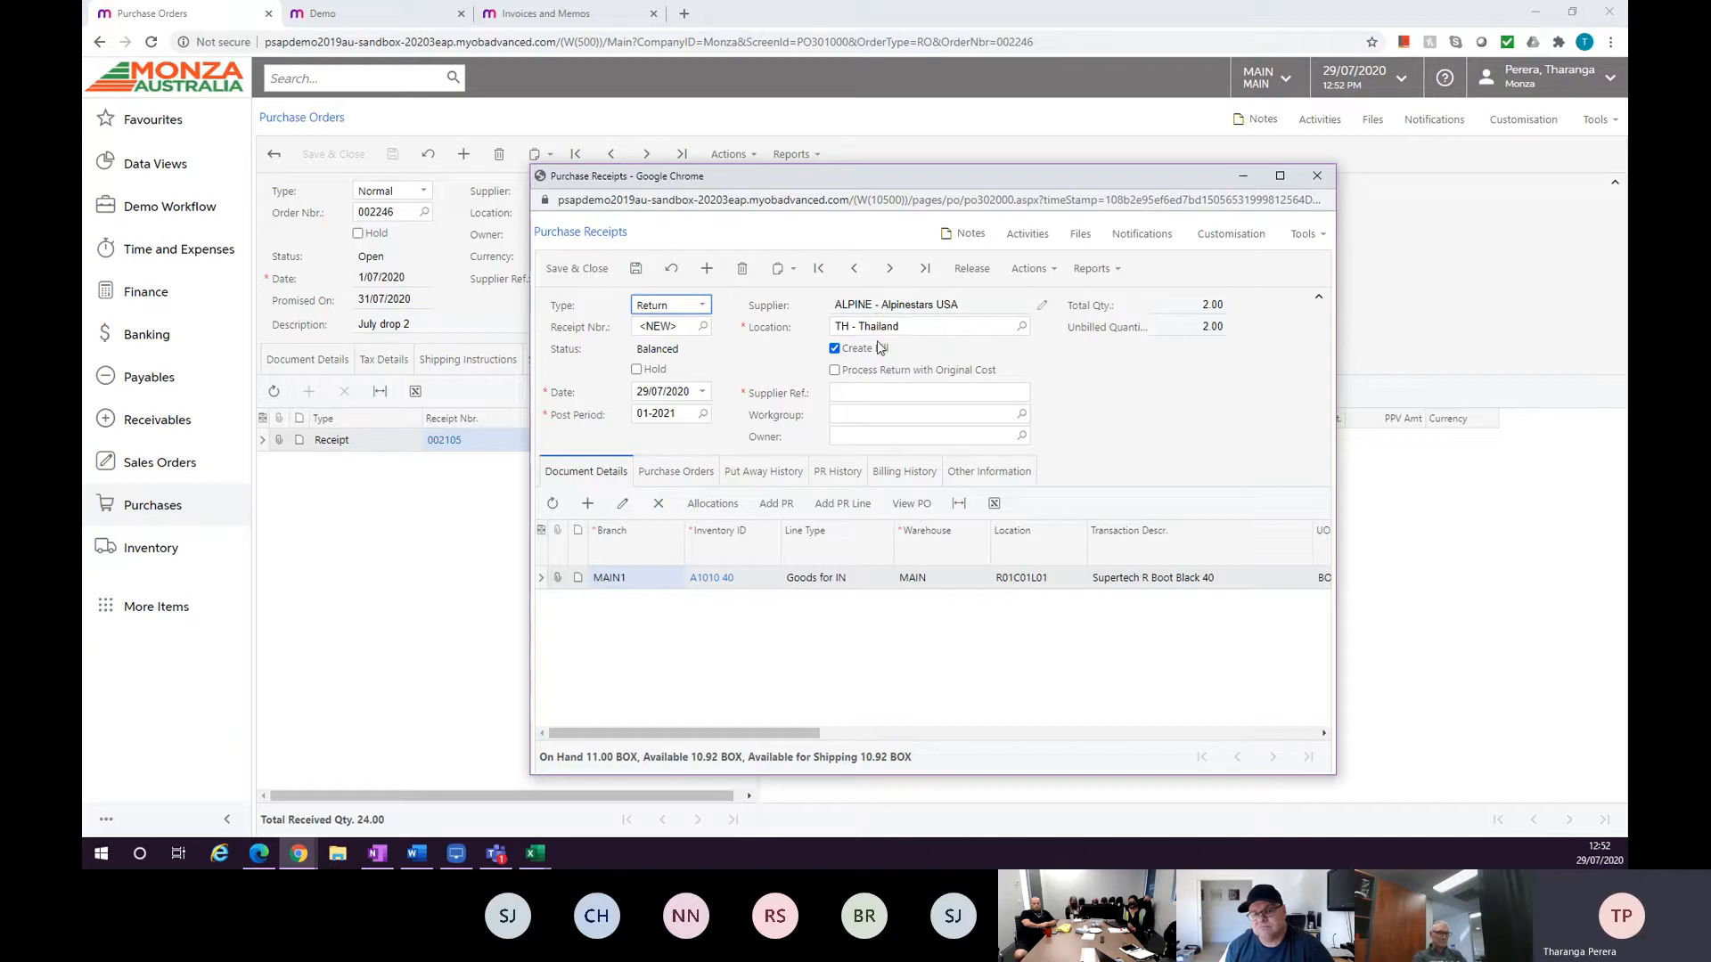
left_click_drag(758, 732, 885, 732)
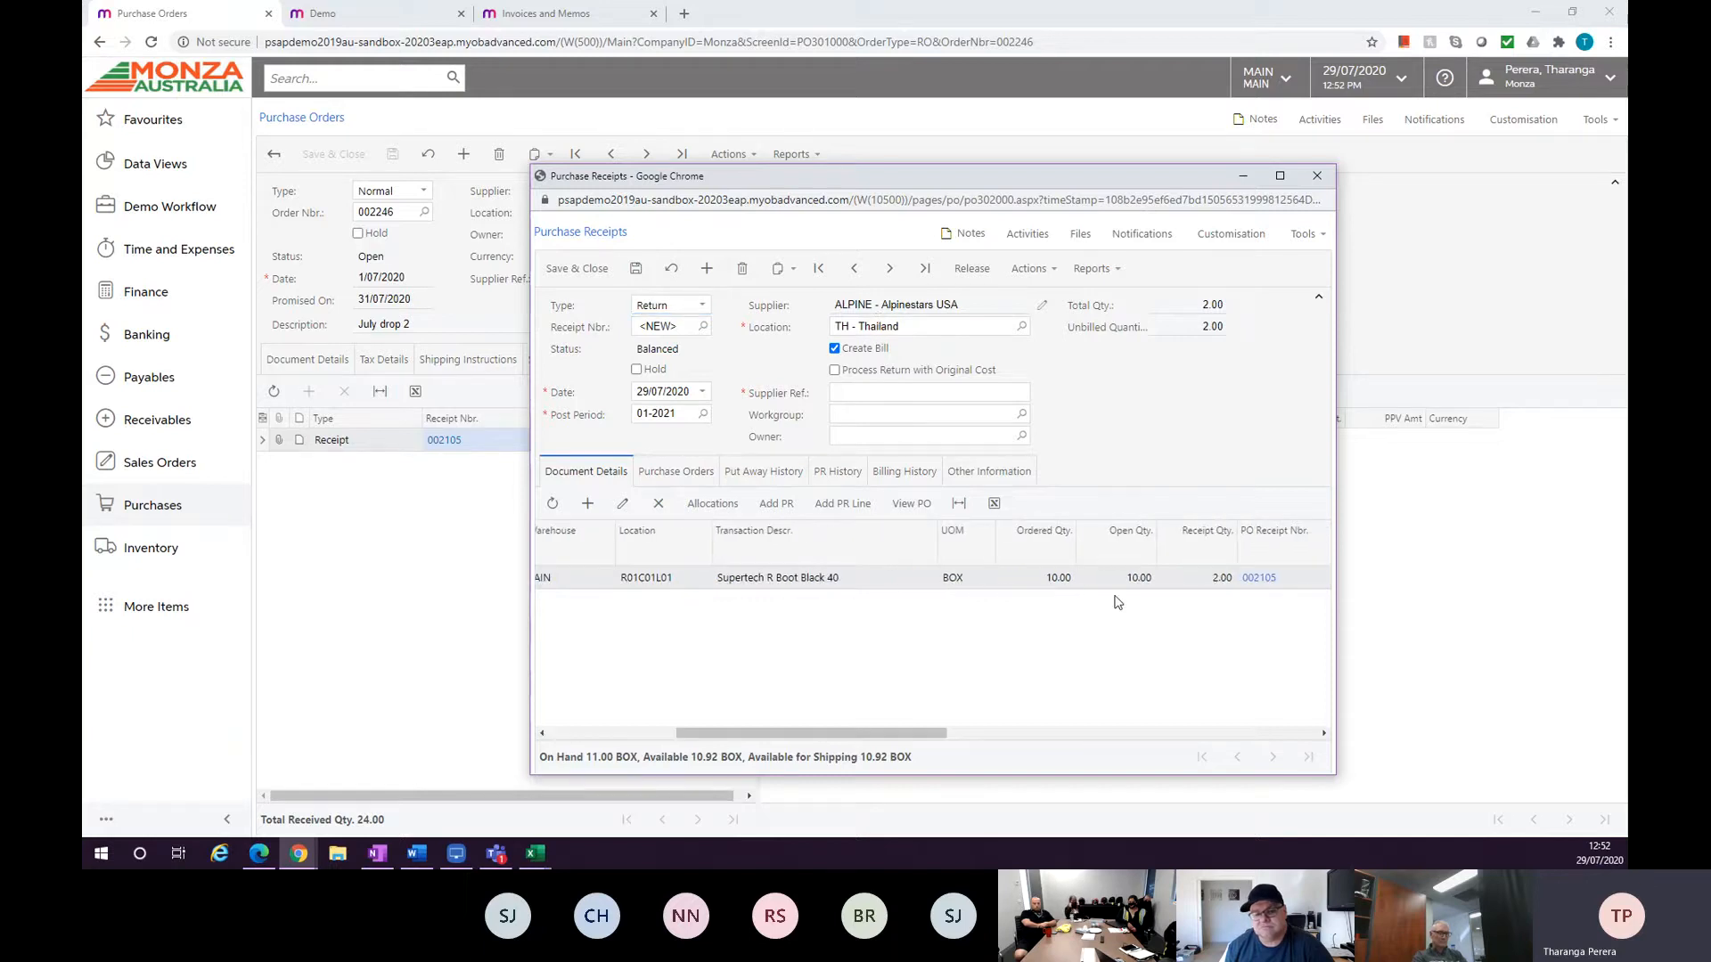
left_click(1201, 580)
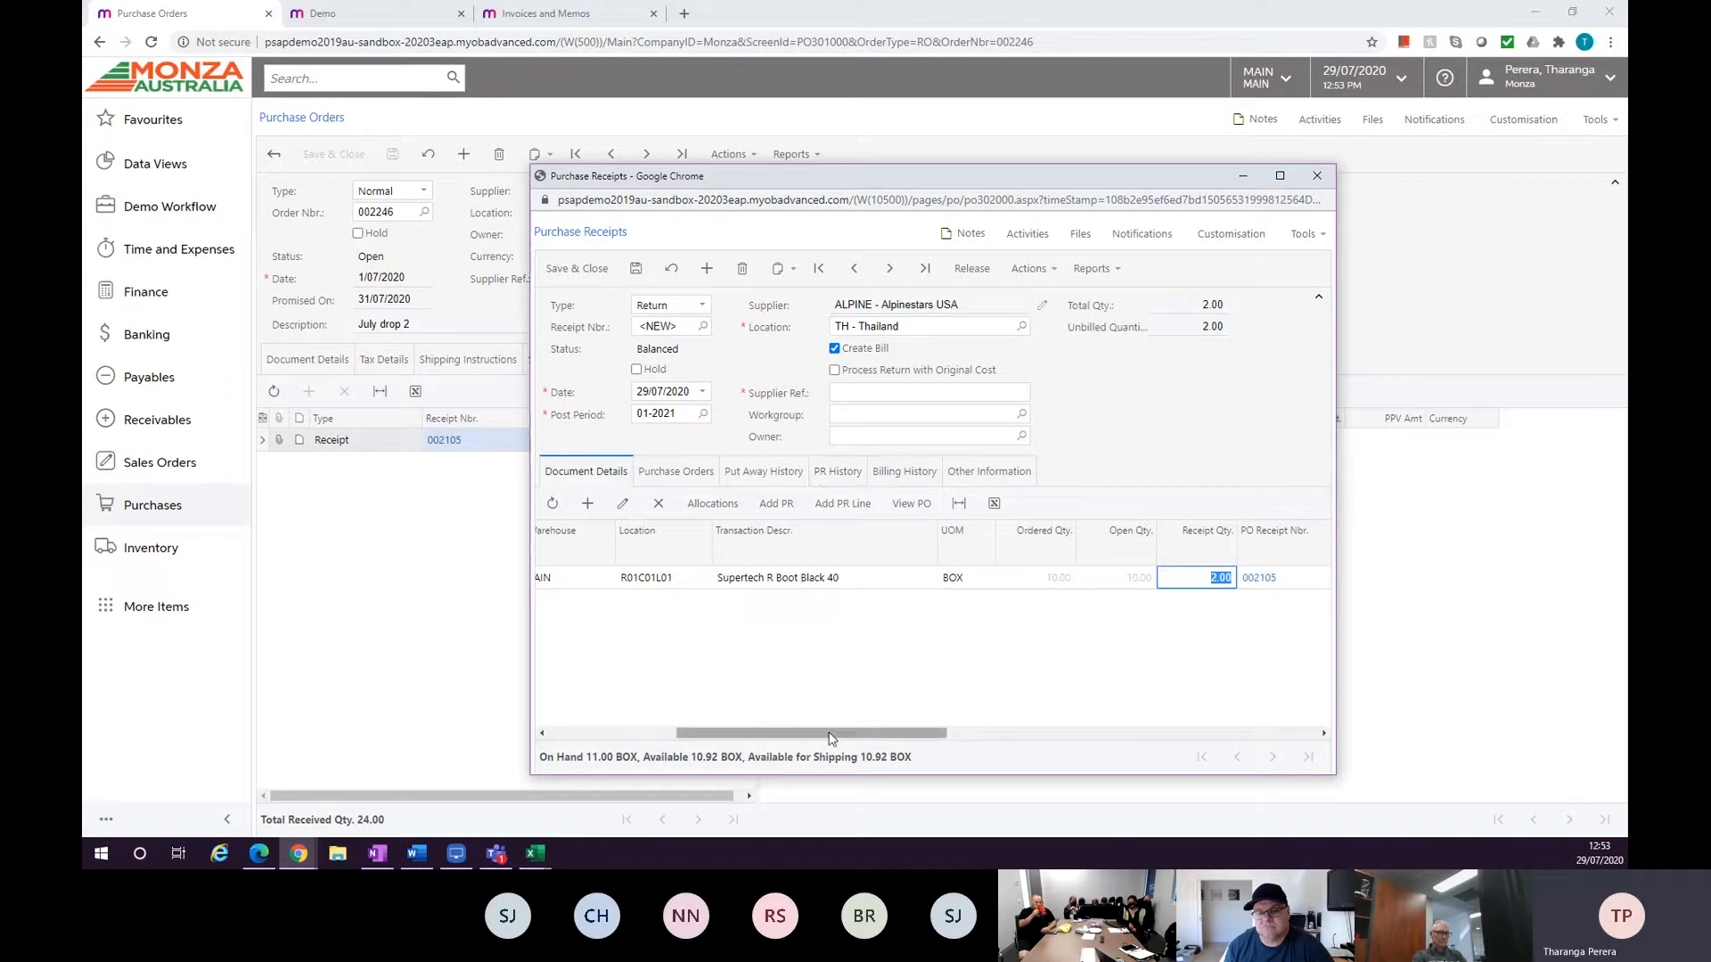
left_click_drag(833, 737, 721, 737)
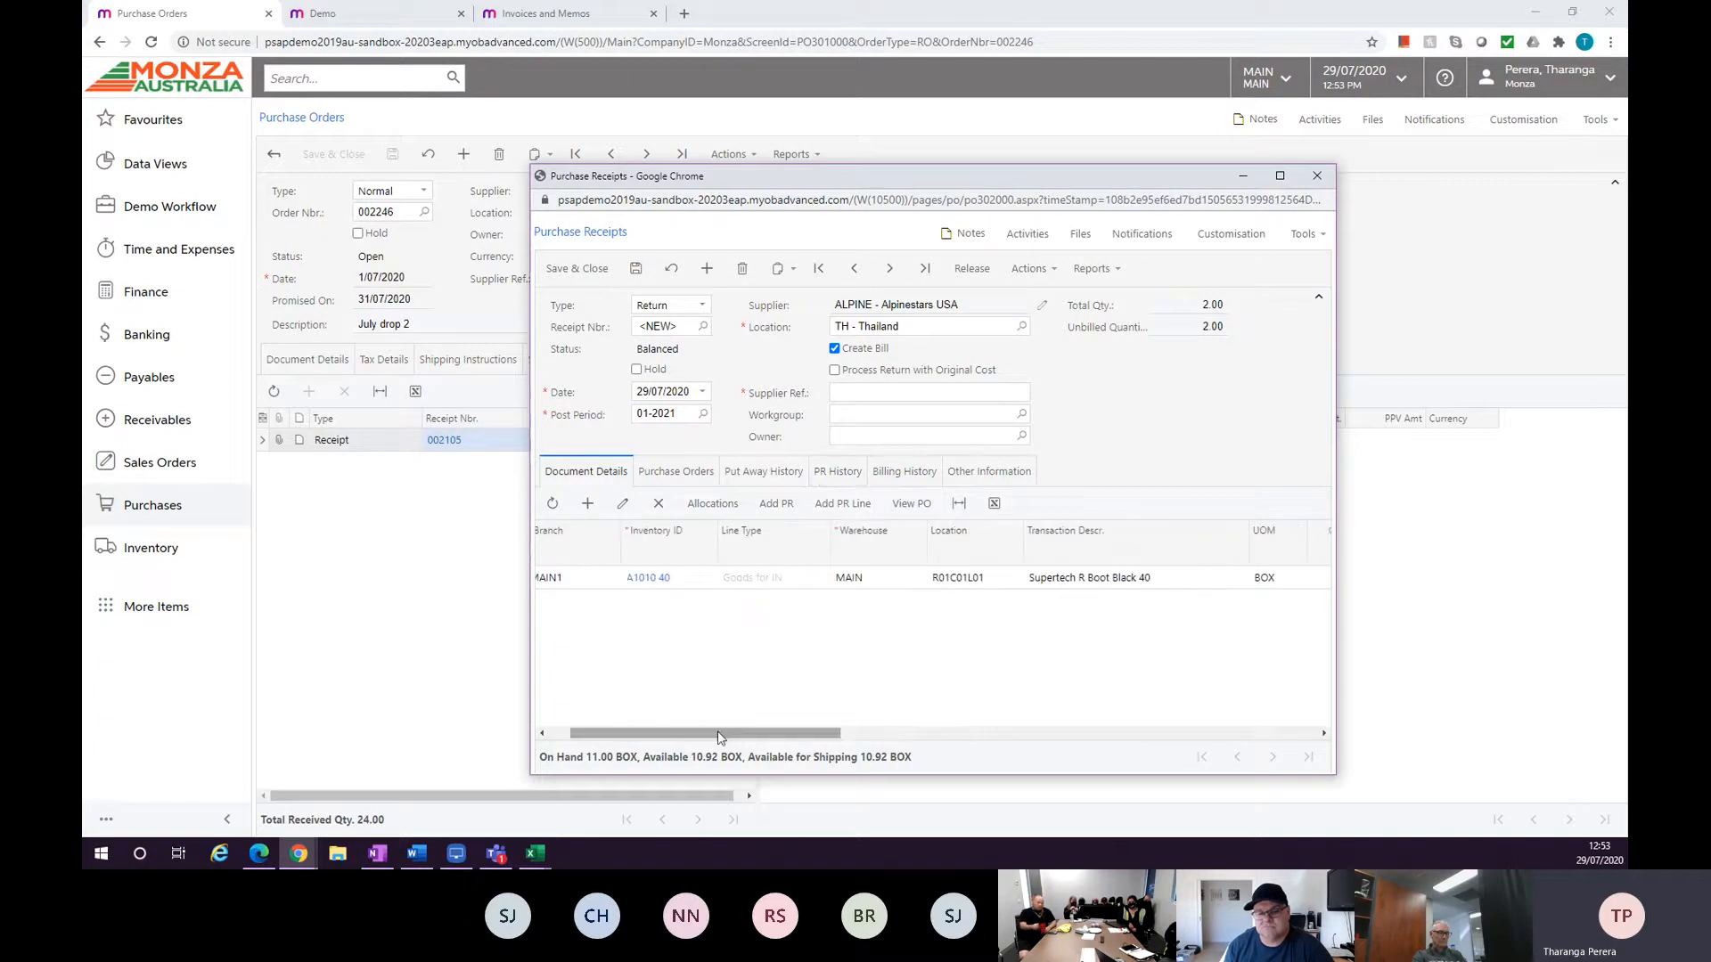
left_click(976, 588)
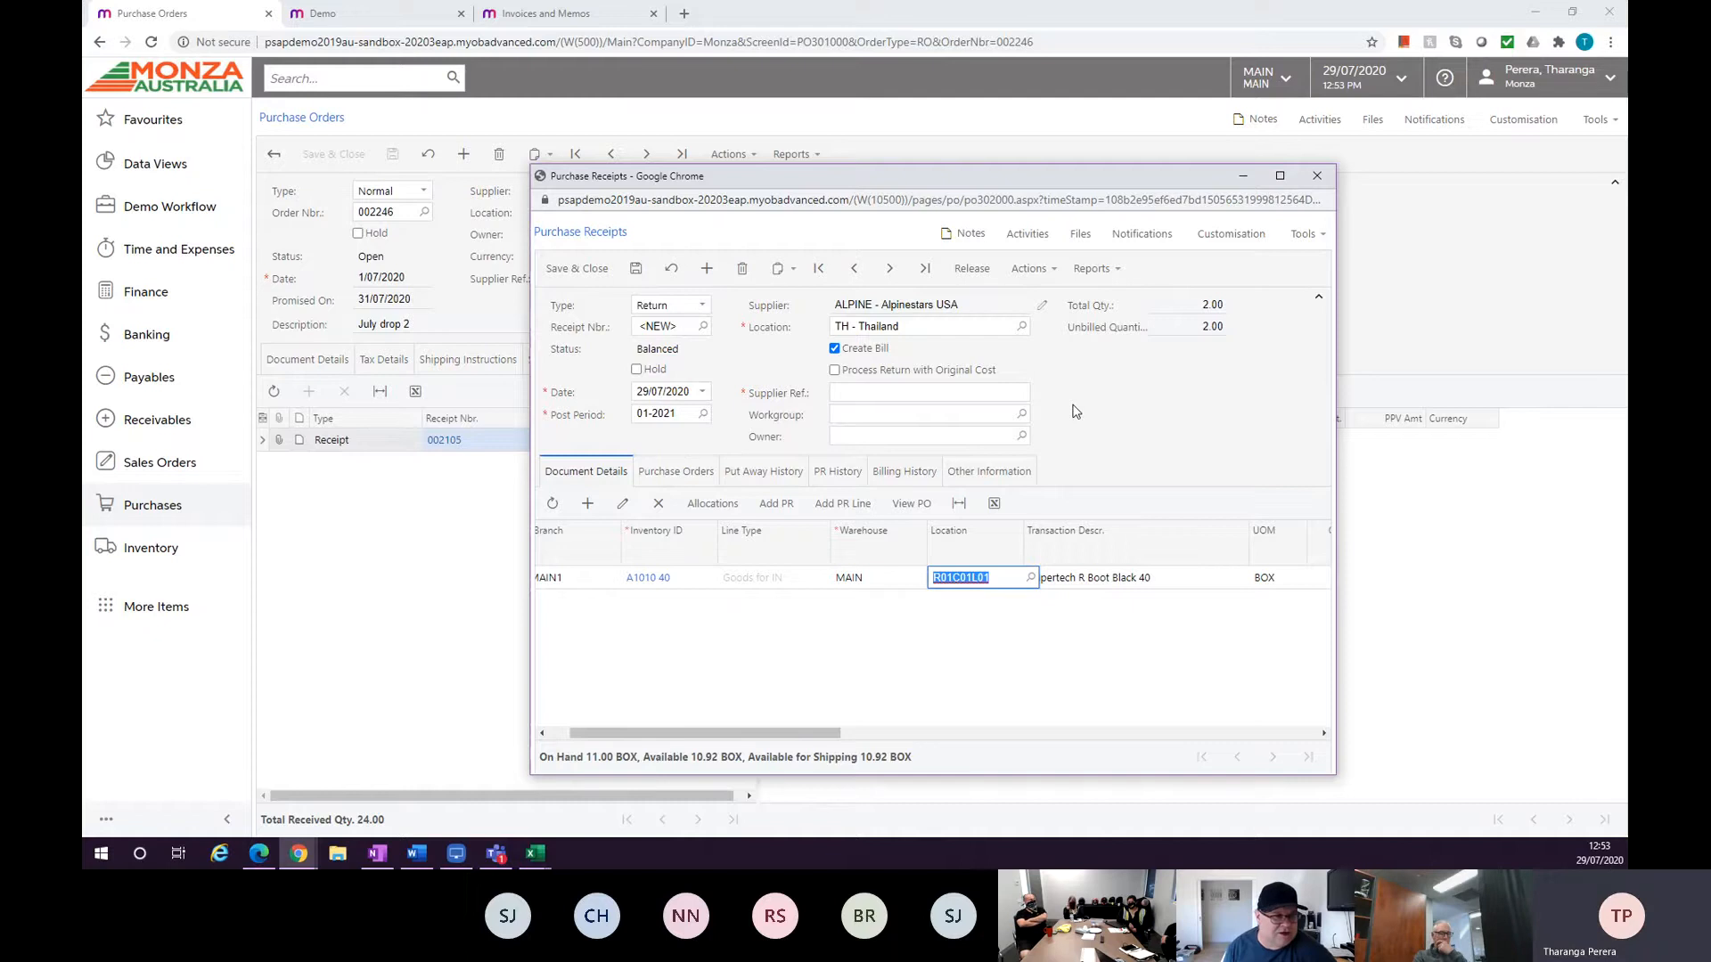
left_click(1315, 184)
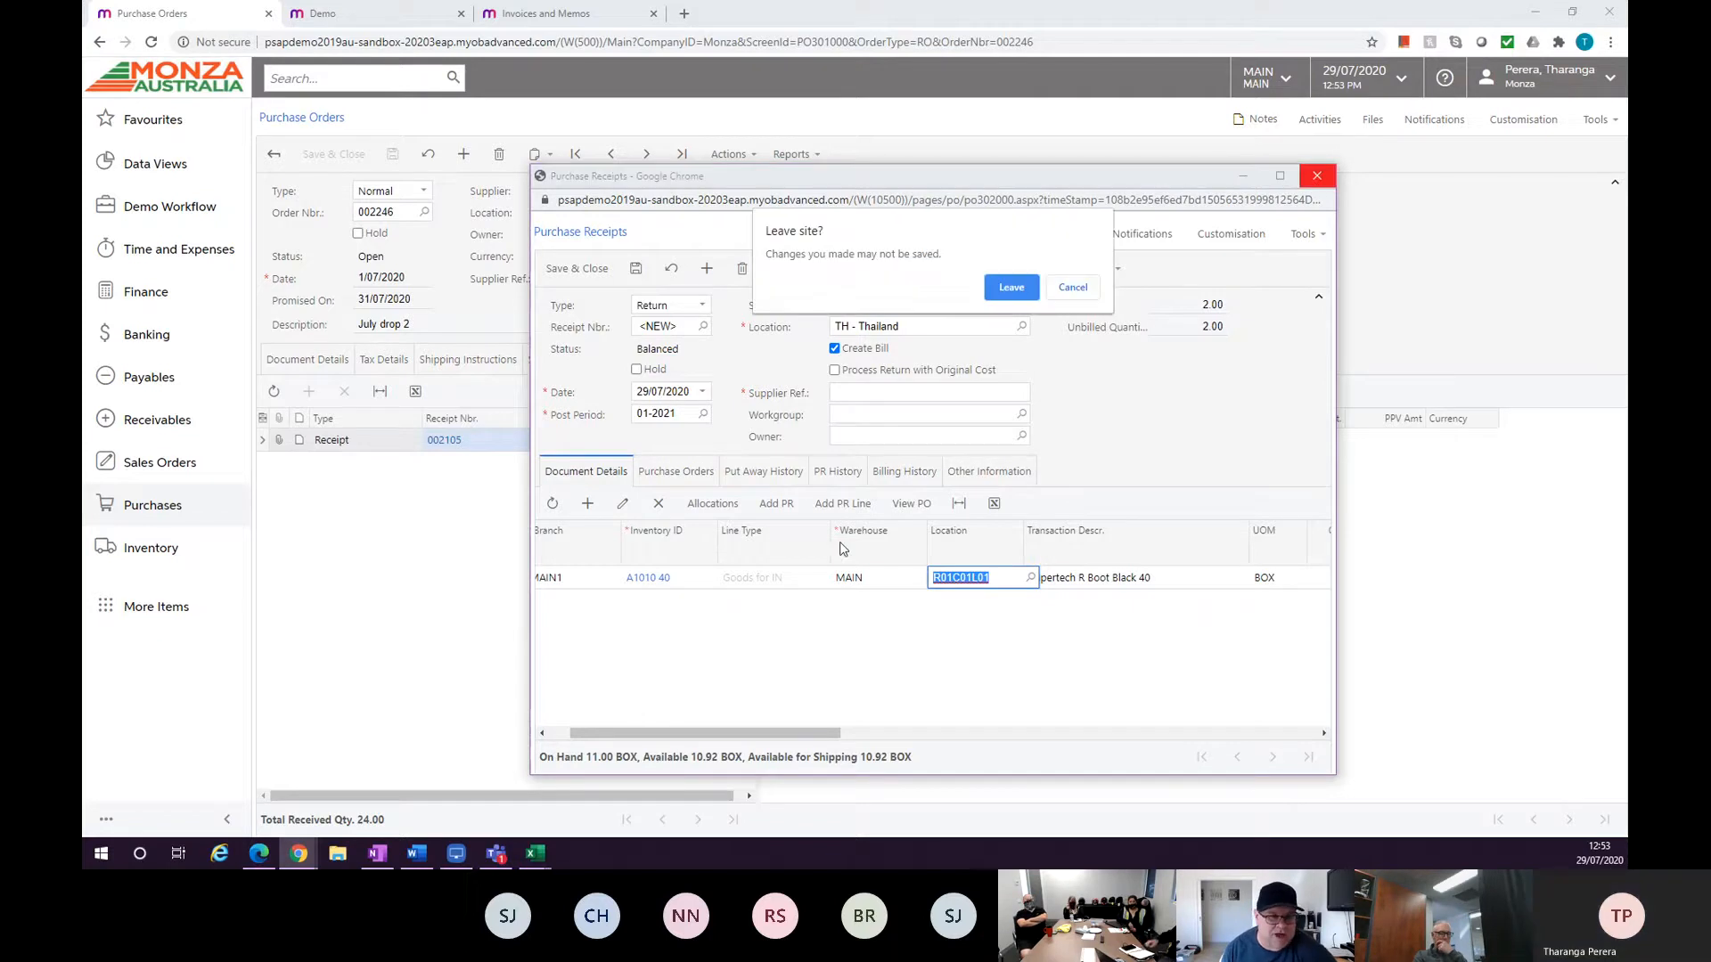
left_click(1008, 288)
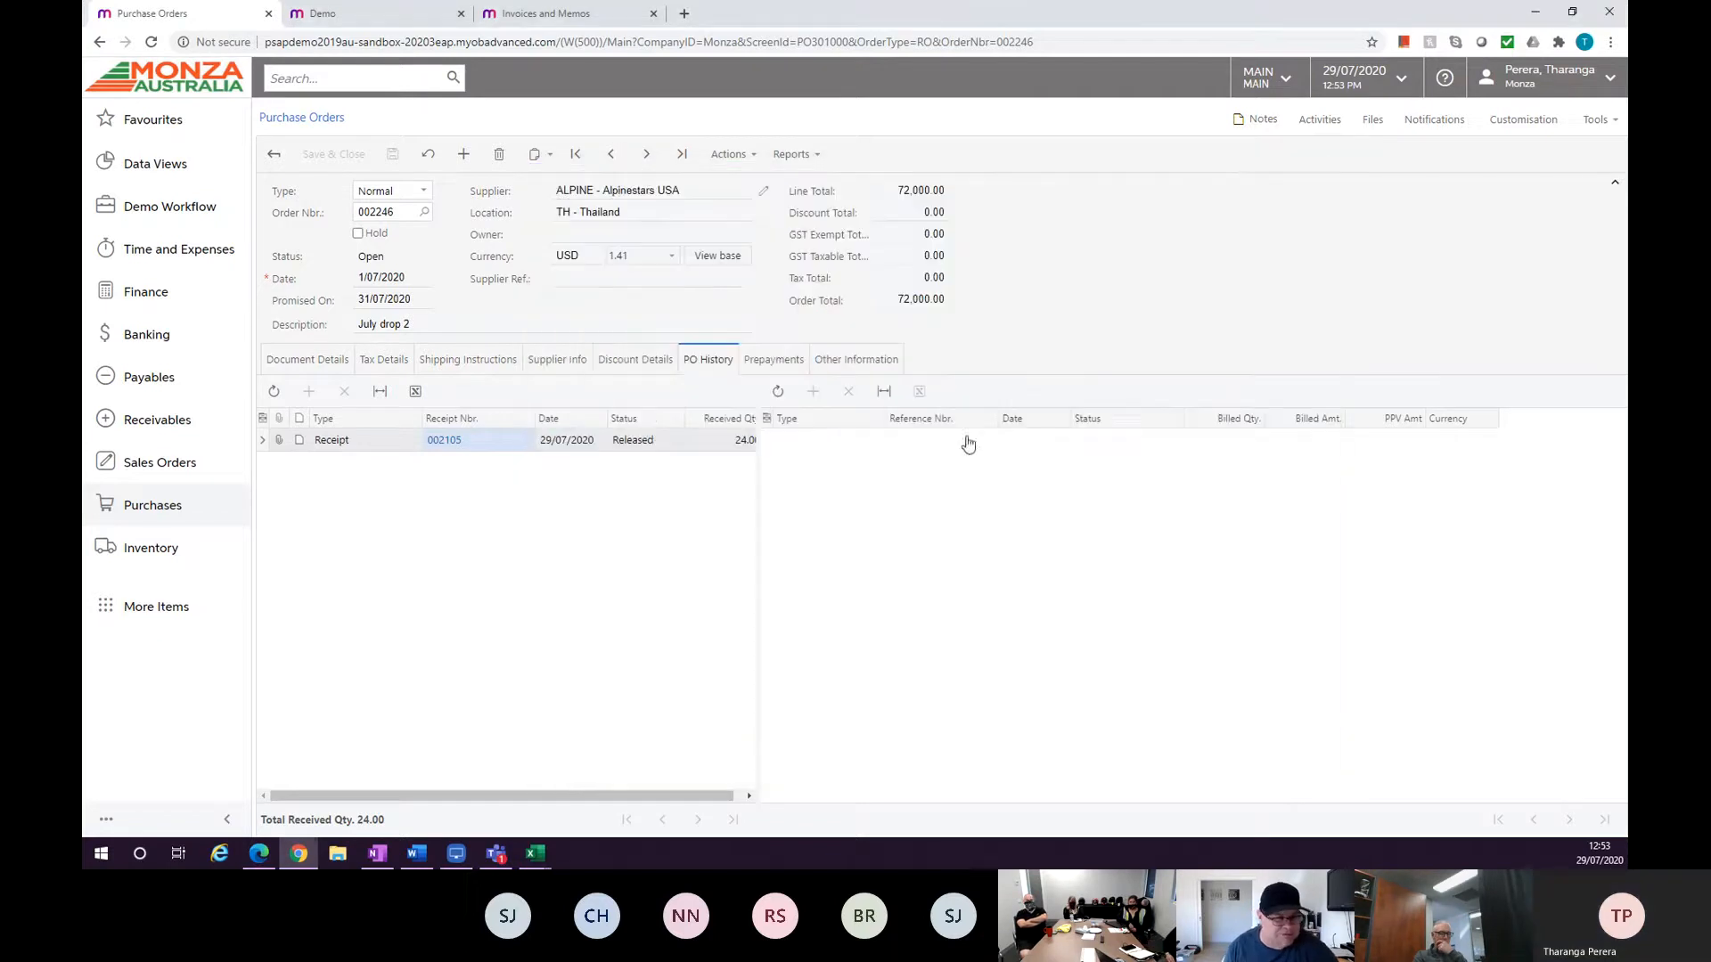
Review the order lines of purchase order 002246.
left_click(307, 359)
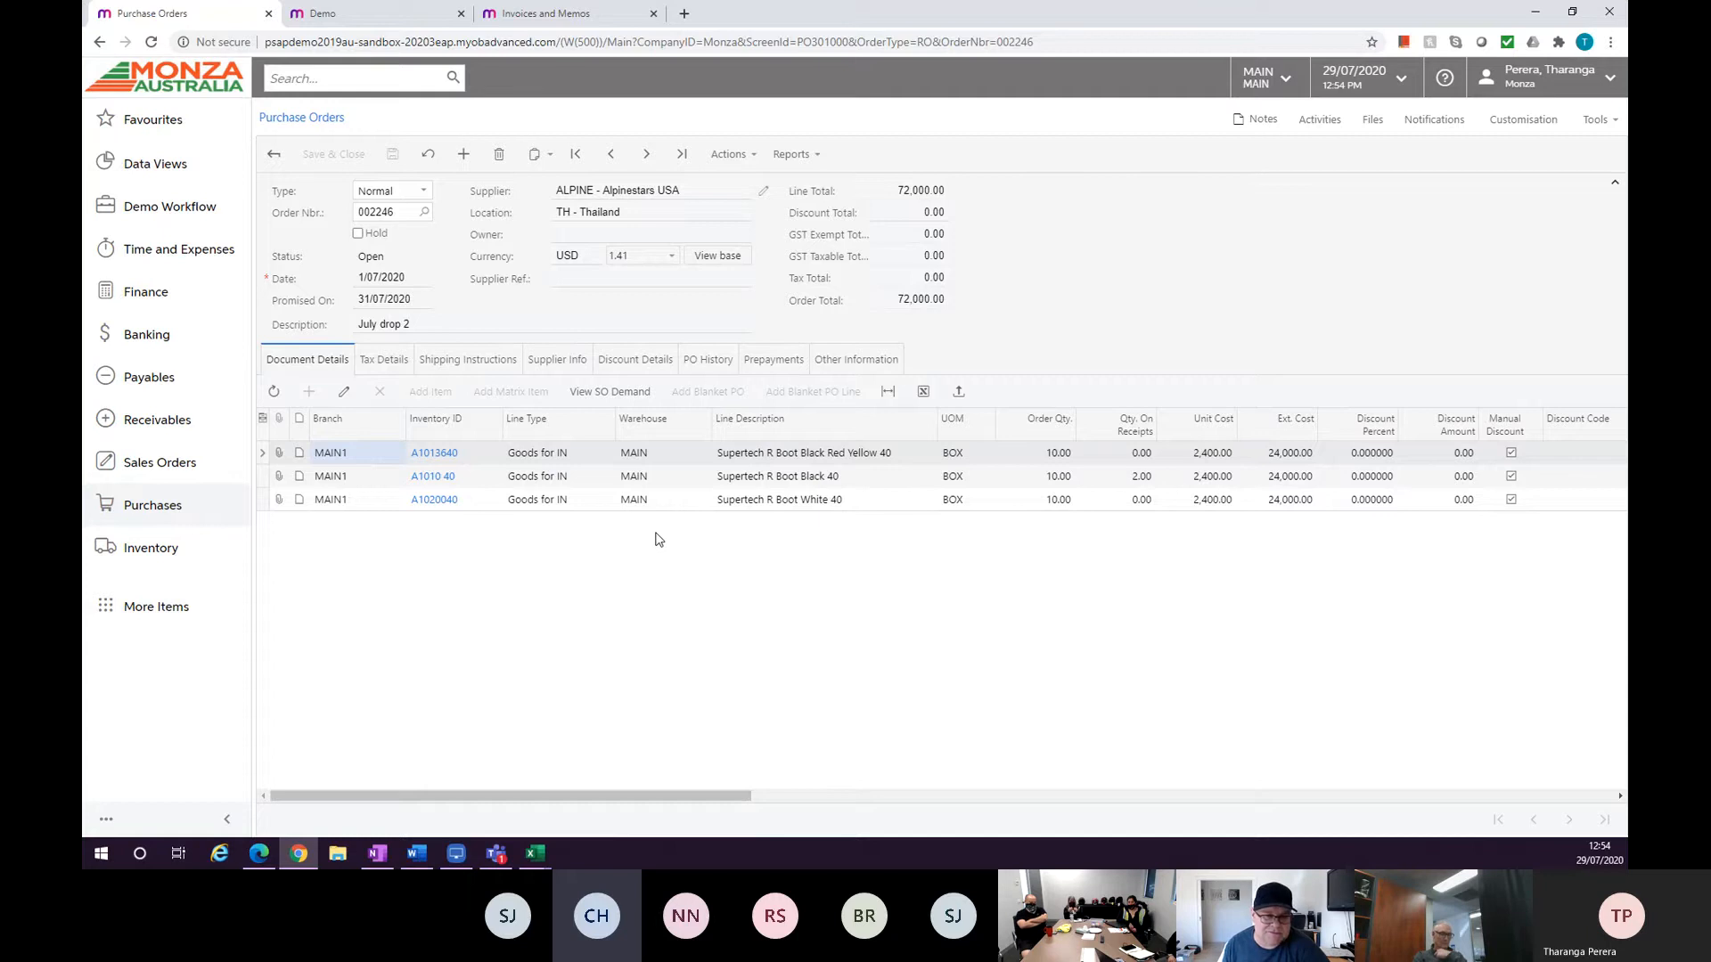
key("alt+Tab")
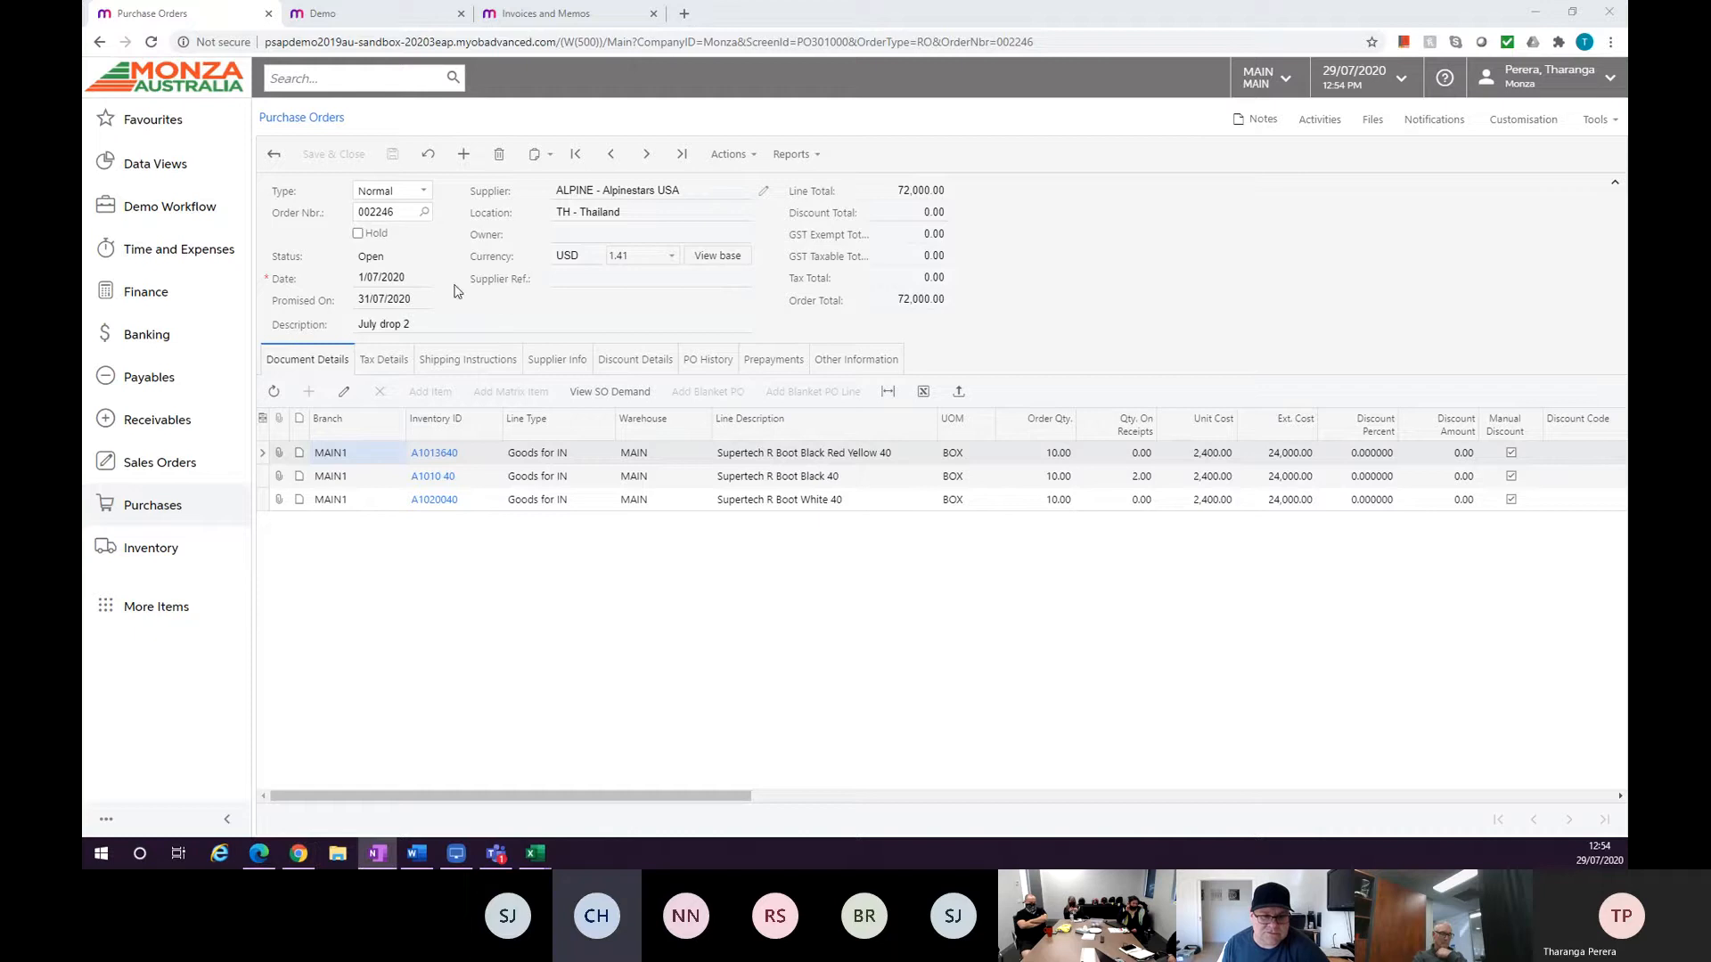
left_click(349, 82)
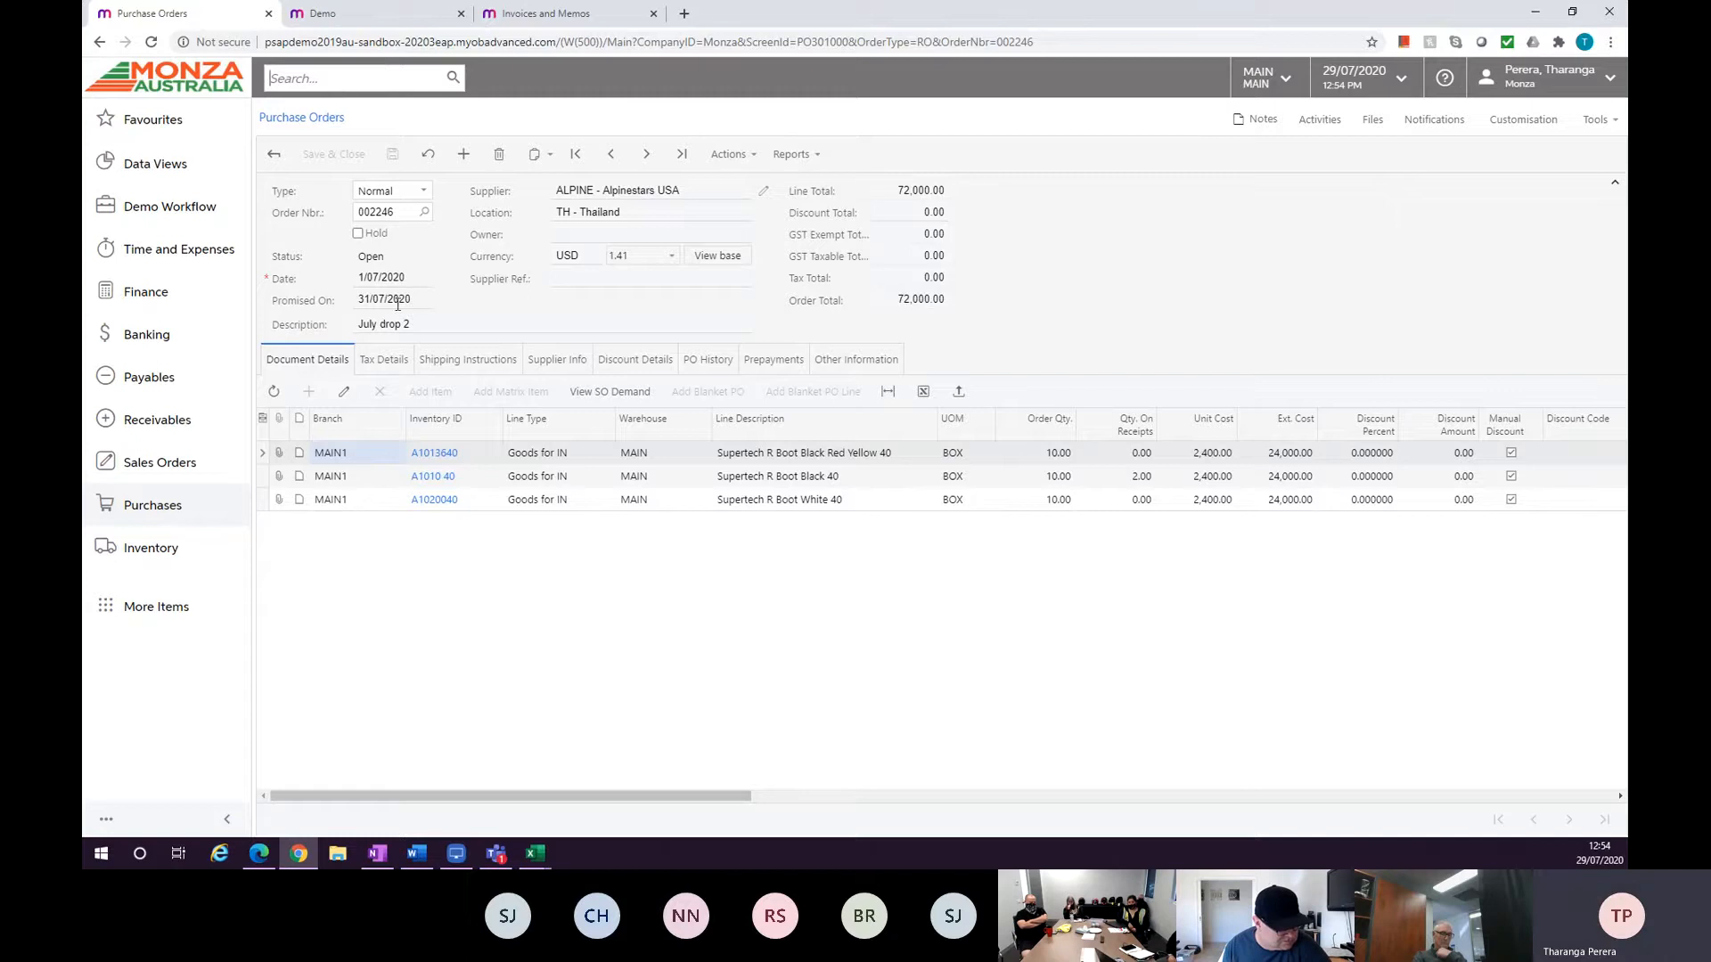
Move to purchase order 002245 and review its Prepayments and PO History tabs.
left_click(611, 154)
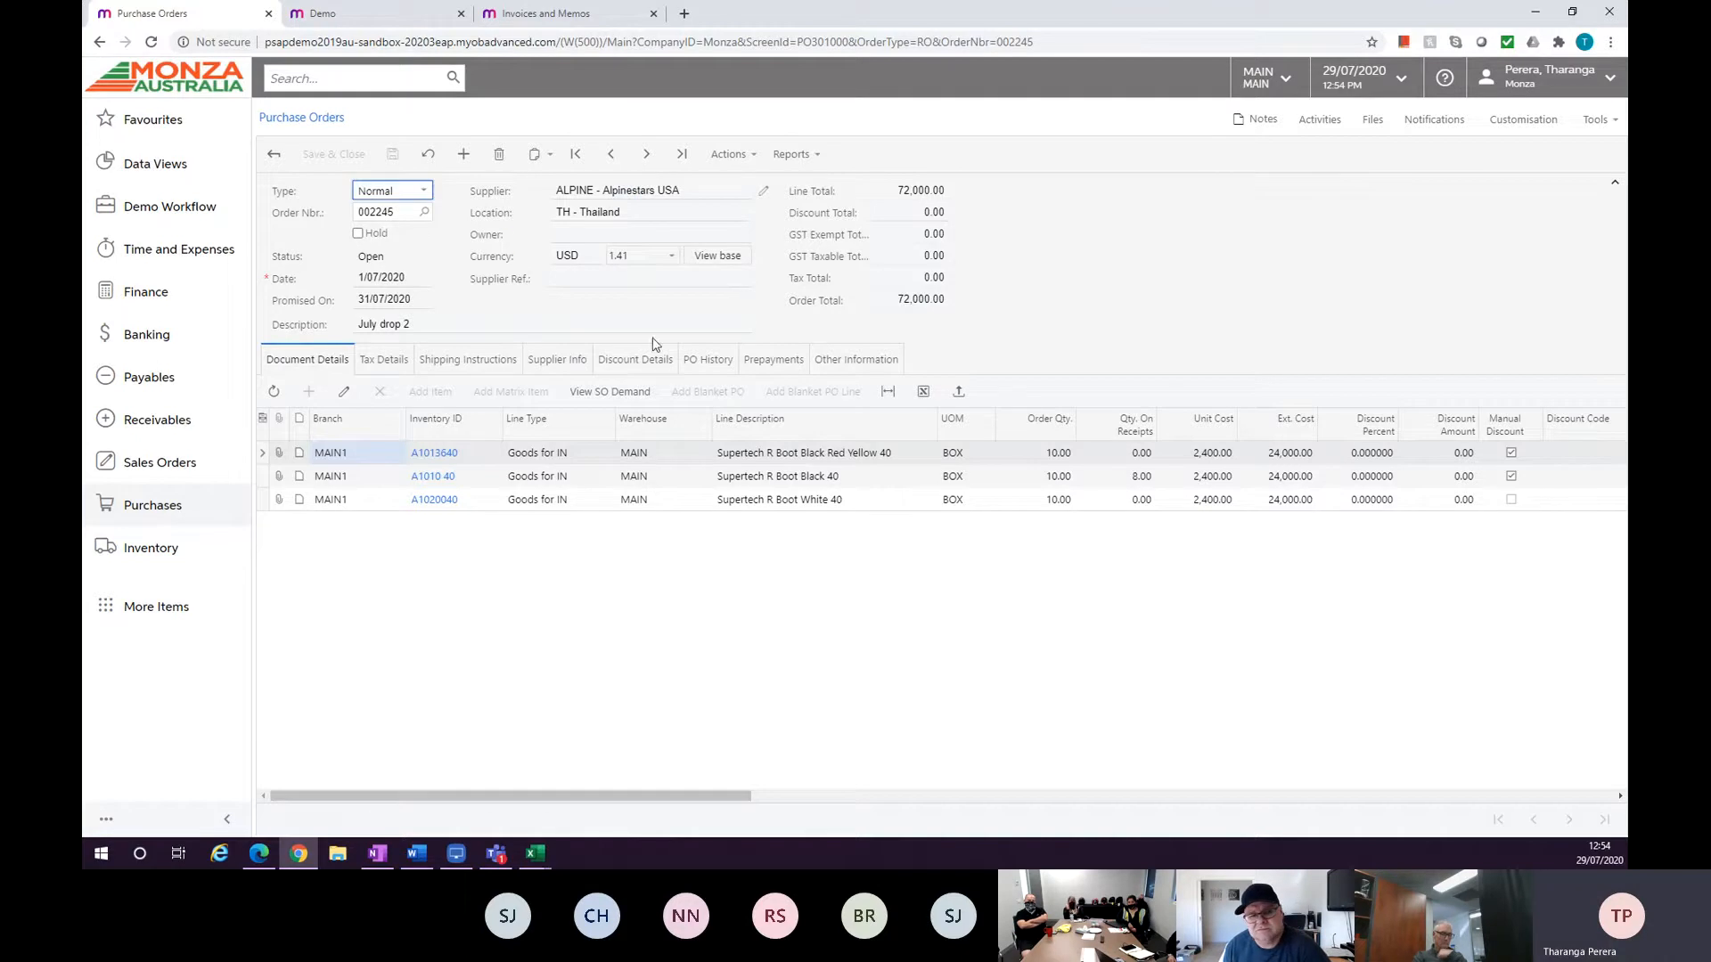
left_click(751, 358)
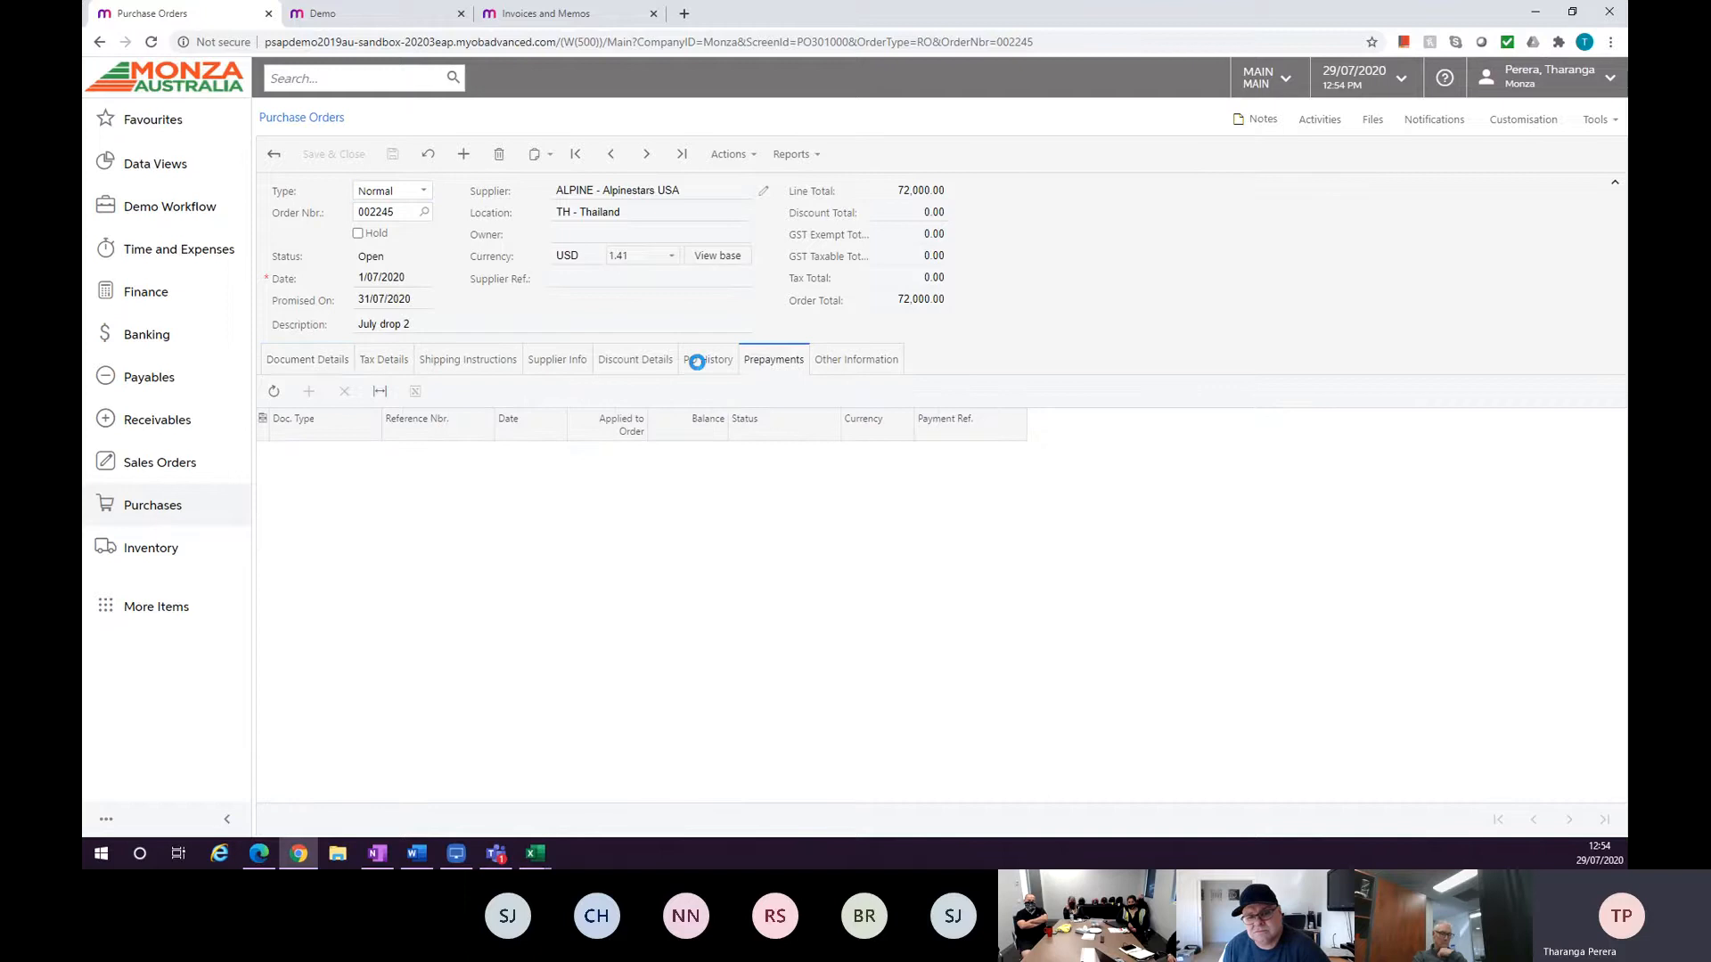
left_click(697, 362)
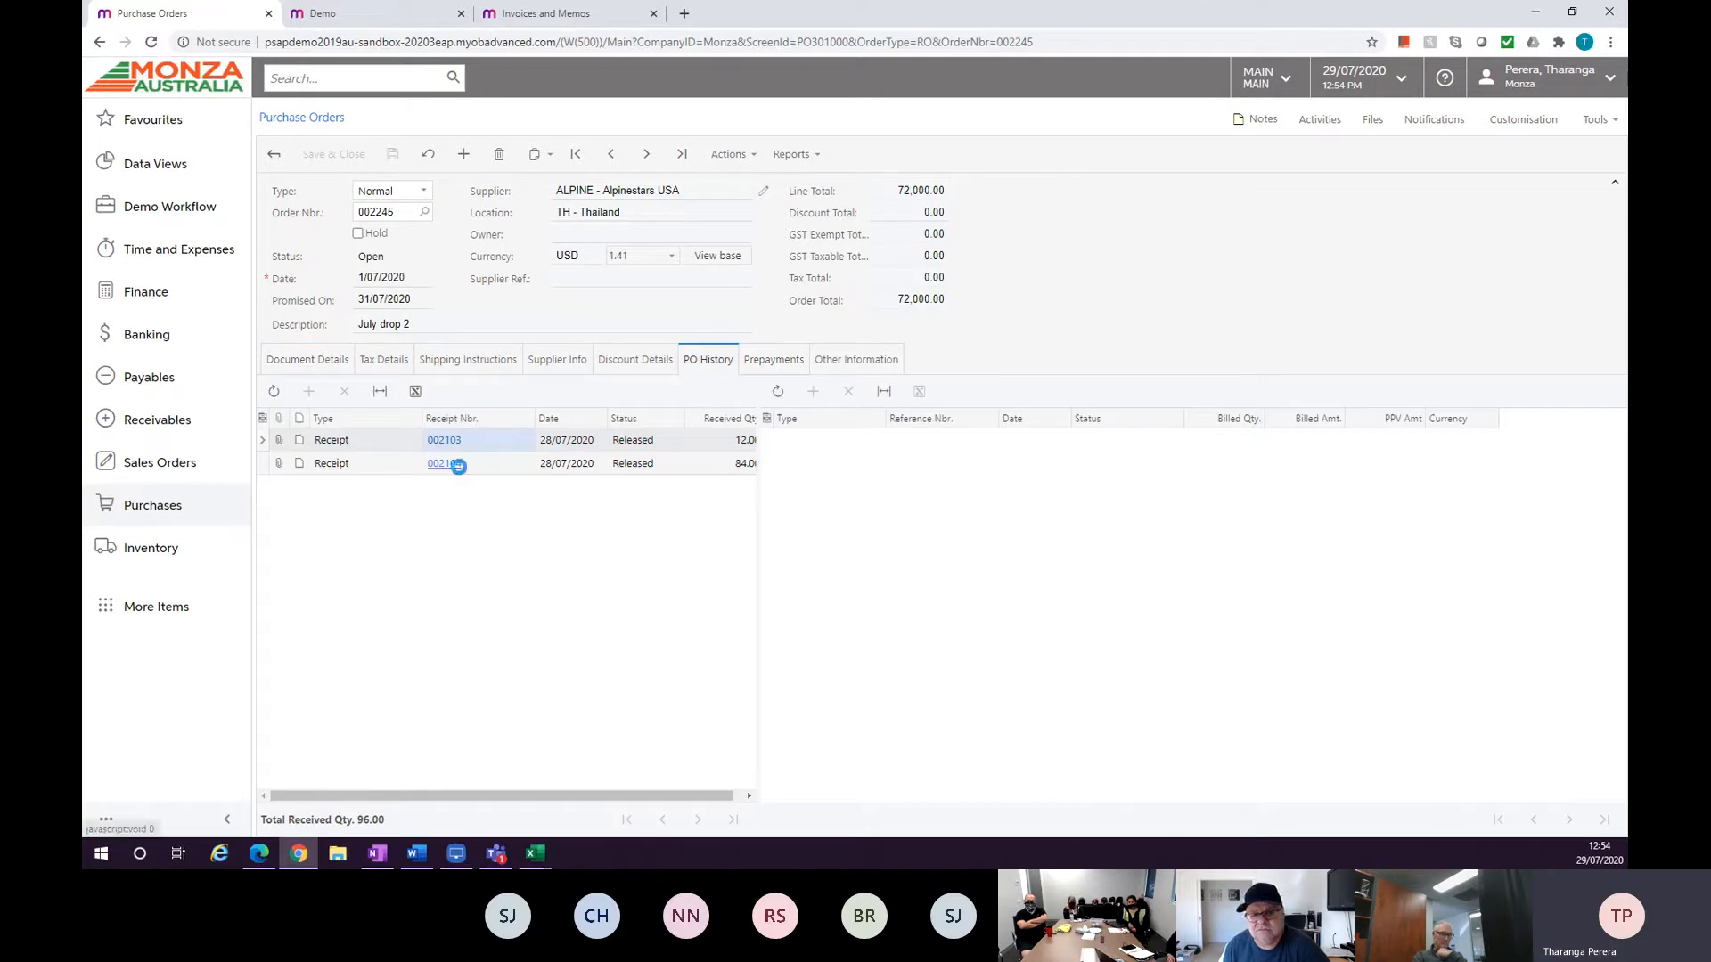
Open receipt 002104 from the PO history, review its Landed Costs and Document Details tabs, and close it.
left_click(445, 463)
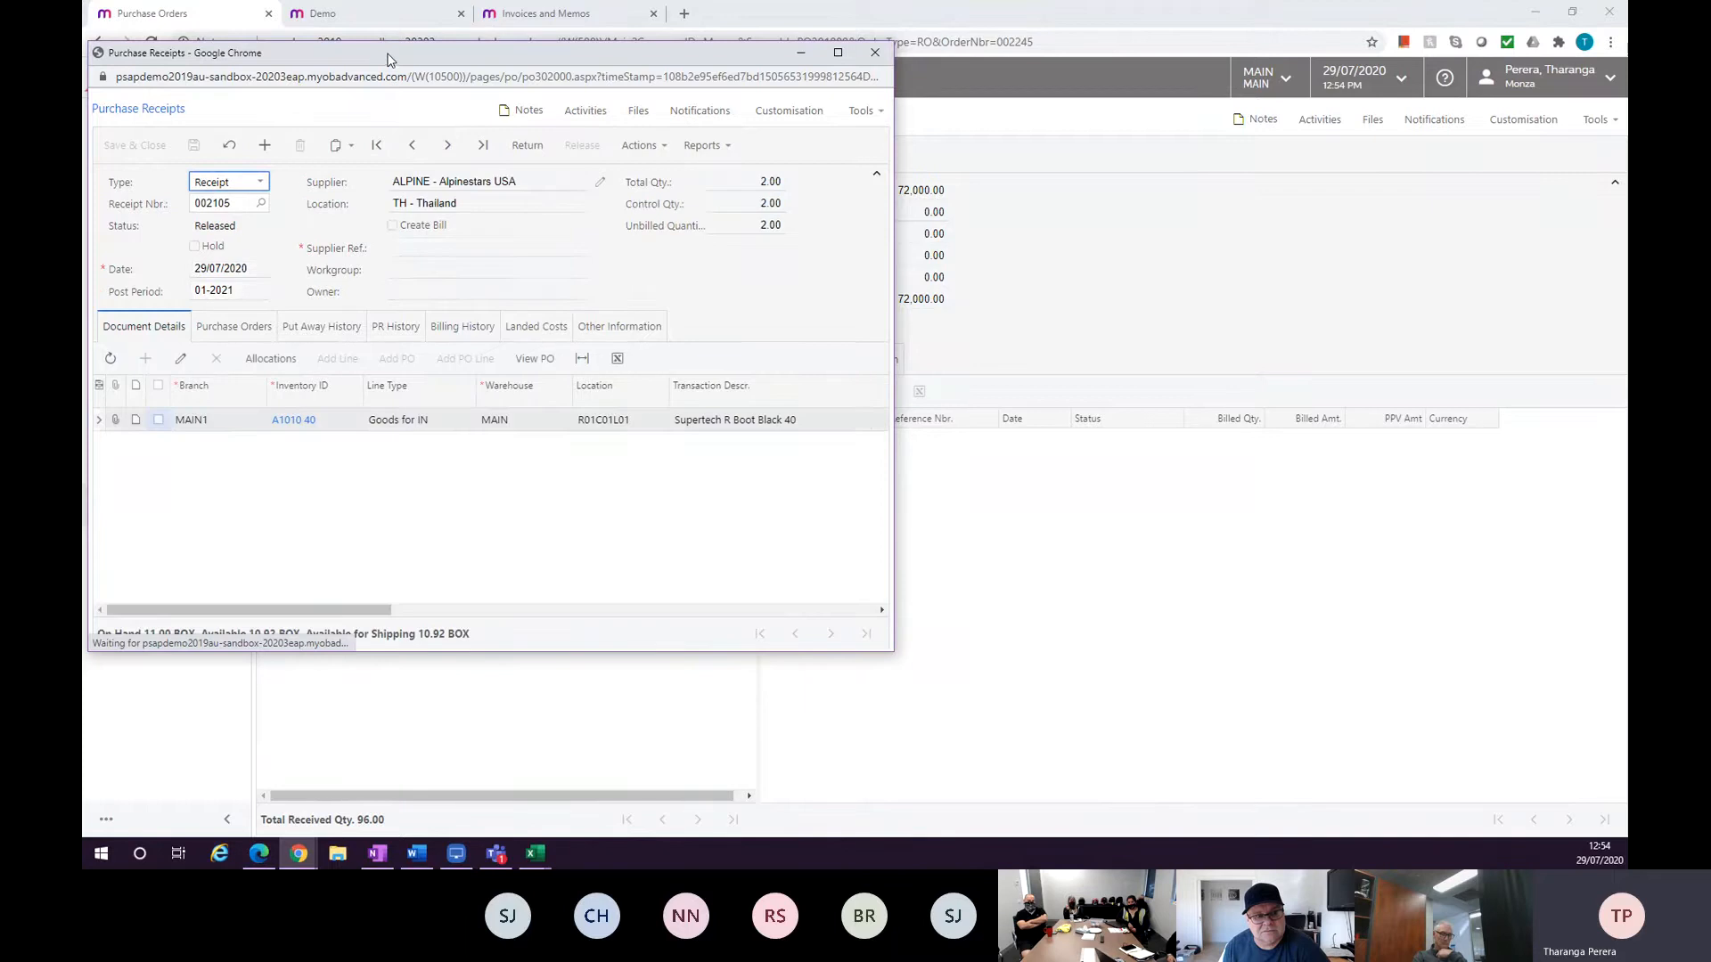
left_click_drag(401, 53, 1005, 123)
left_click(1017, 215)
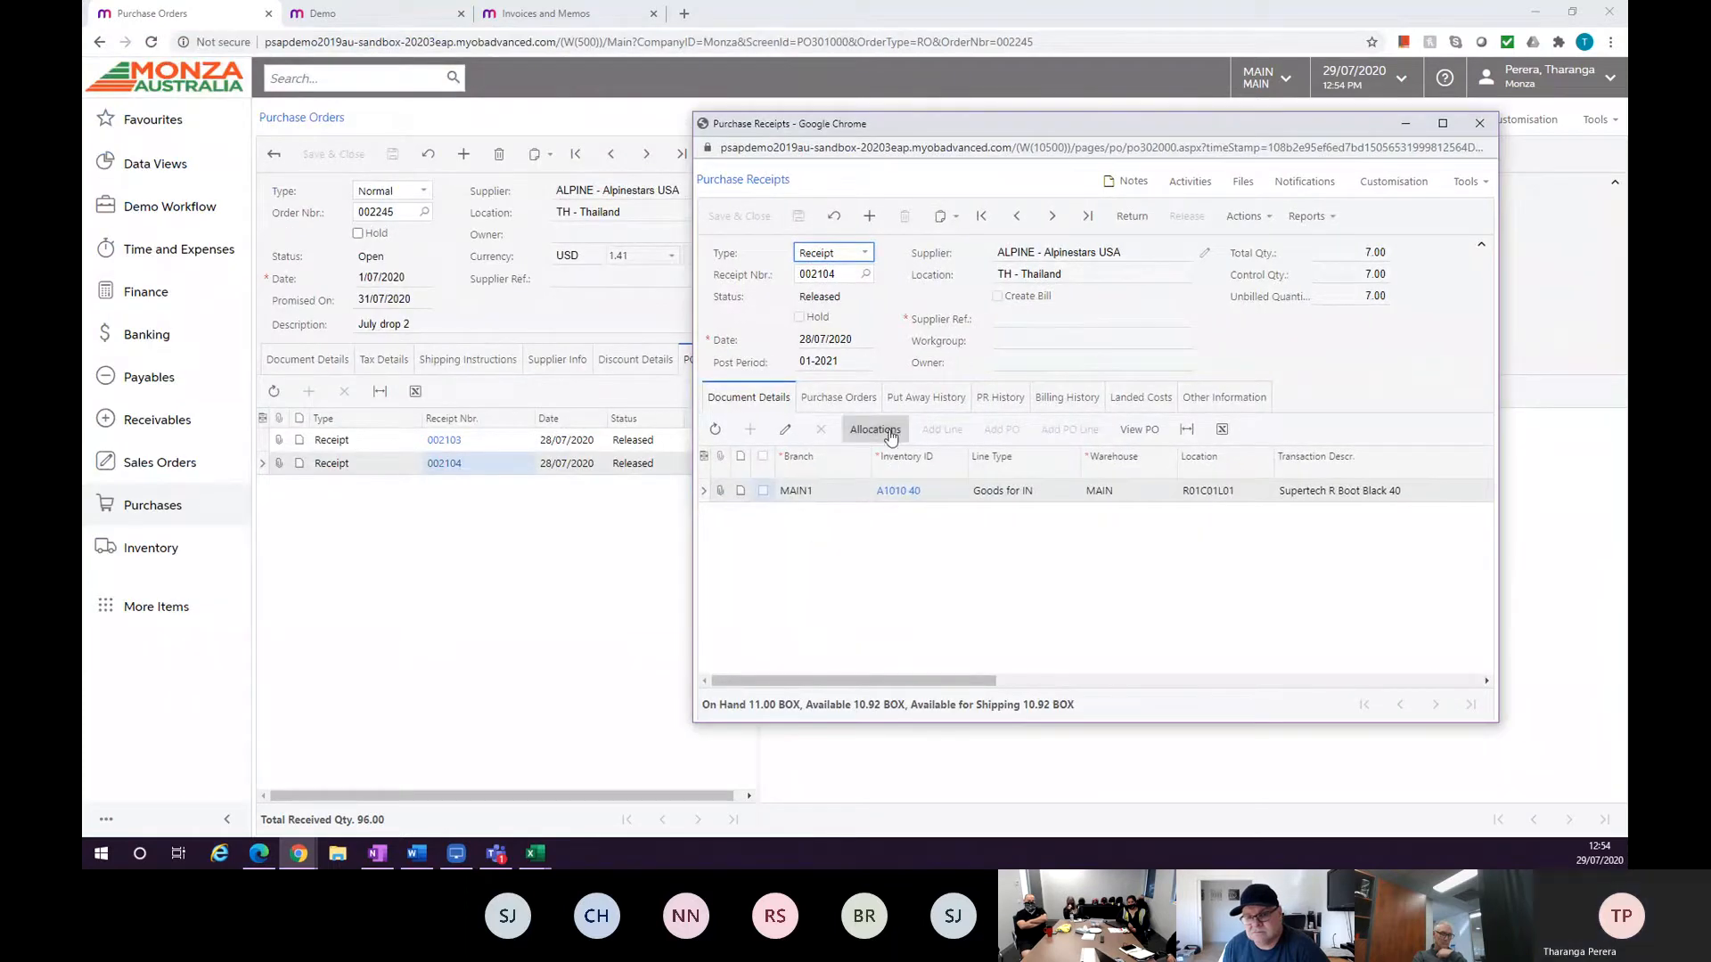
left_click(857, 413)
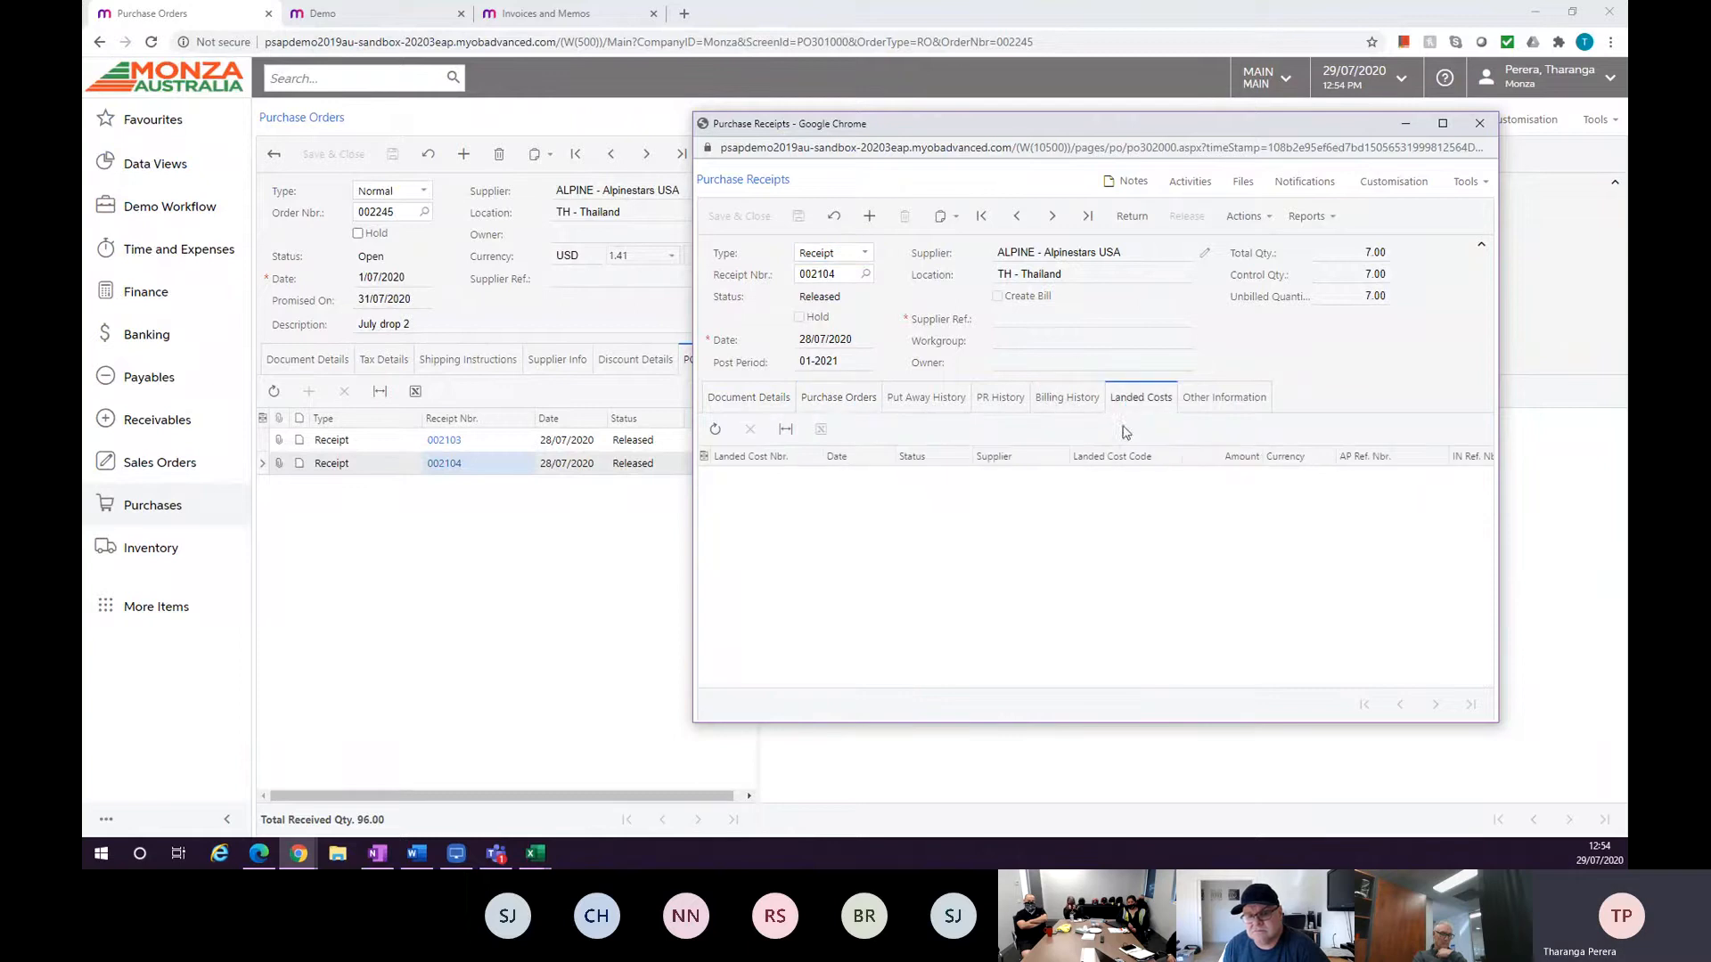
left_click(753, 401)
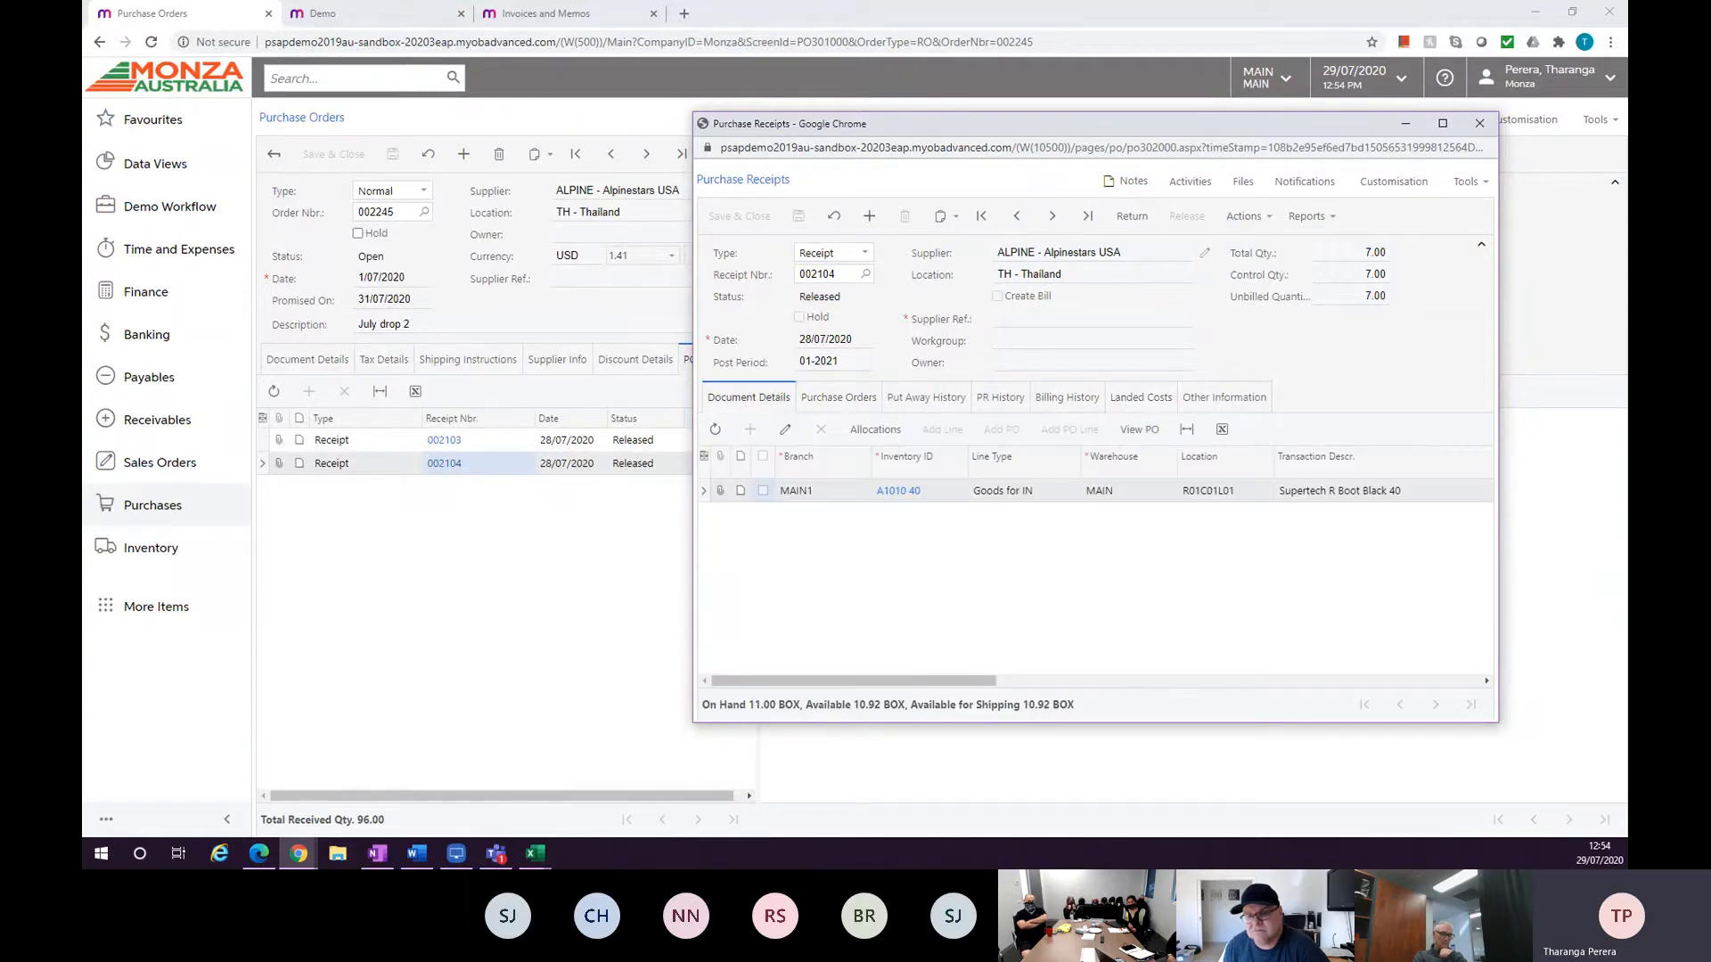
key("alt+Tab")
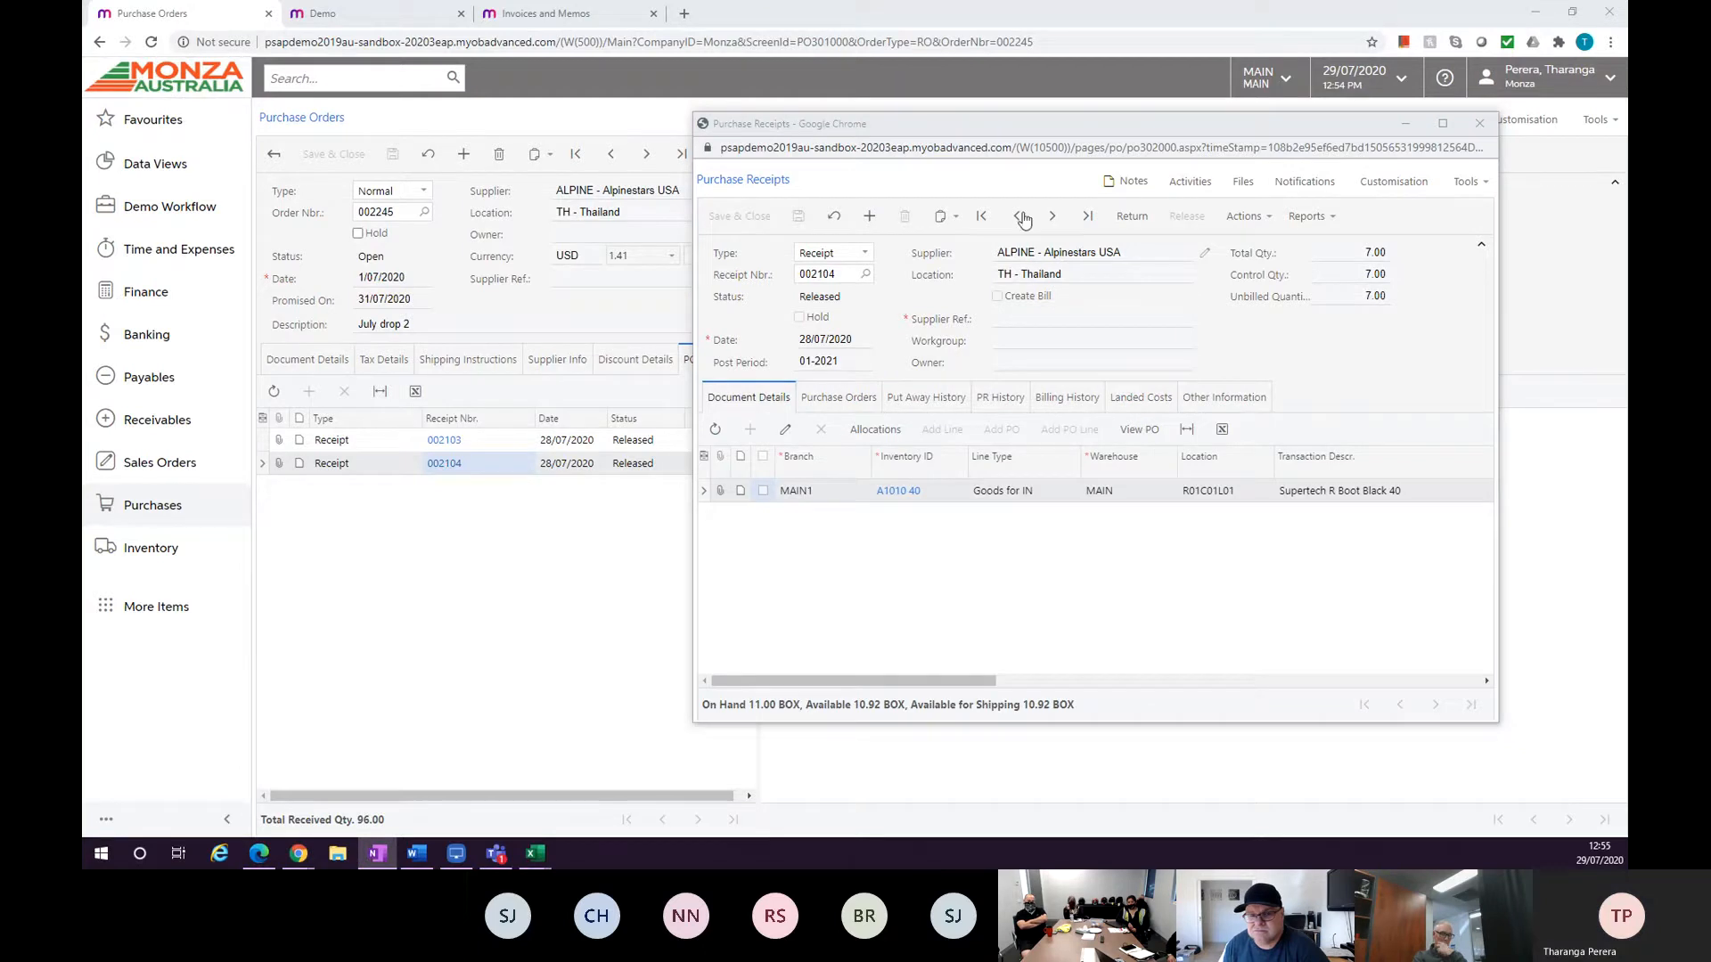
left_click(1479, 123)
Search for receipts, open the inventory Receipts list and open receipt 001691.
left_click(304, 82)
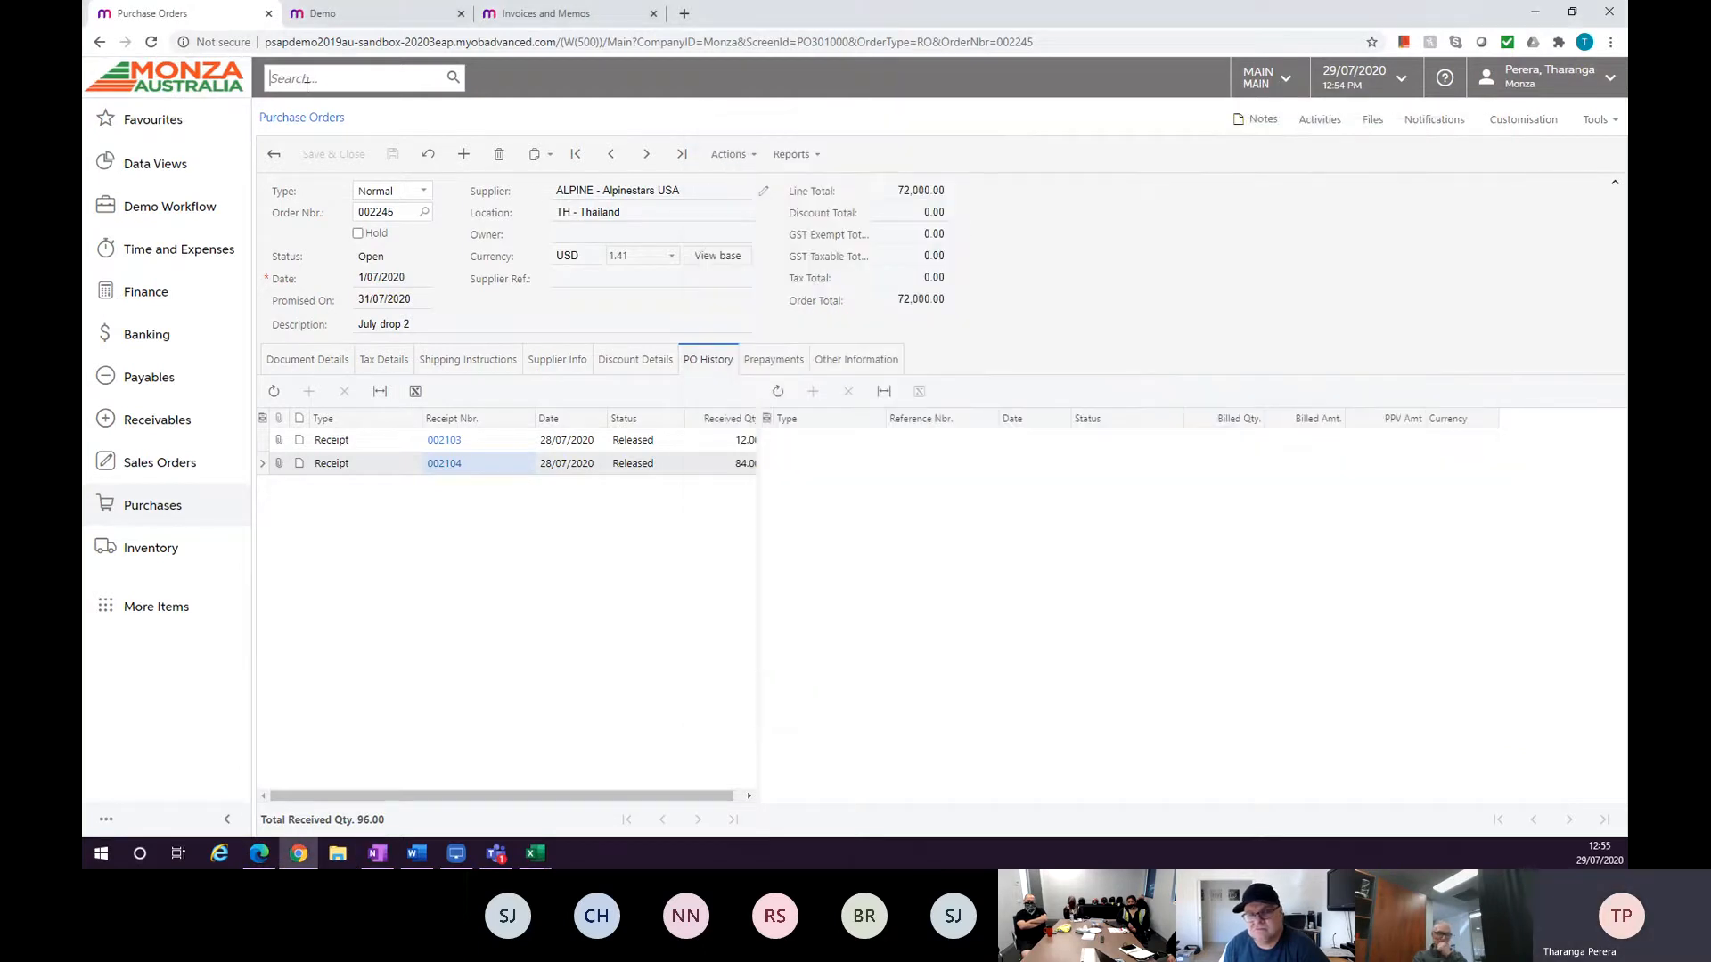
type("rece")
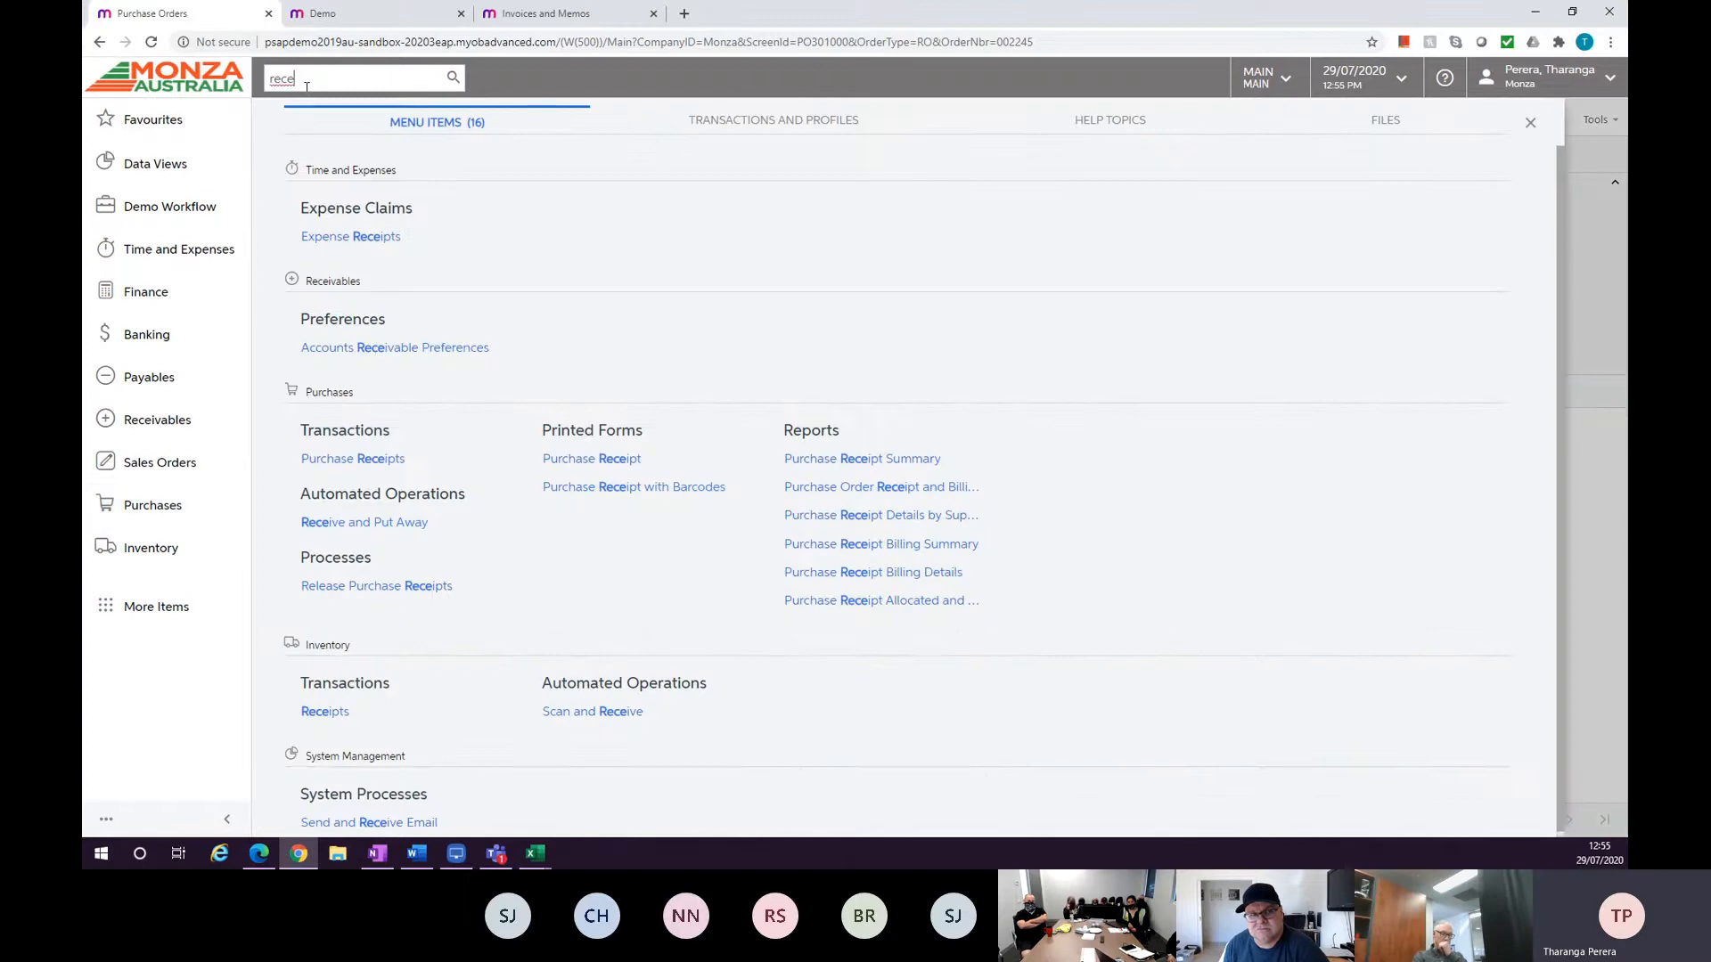
left_click(334, 713)
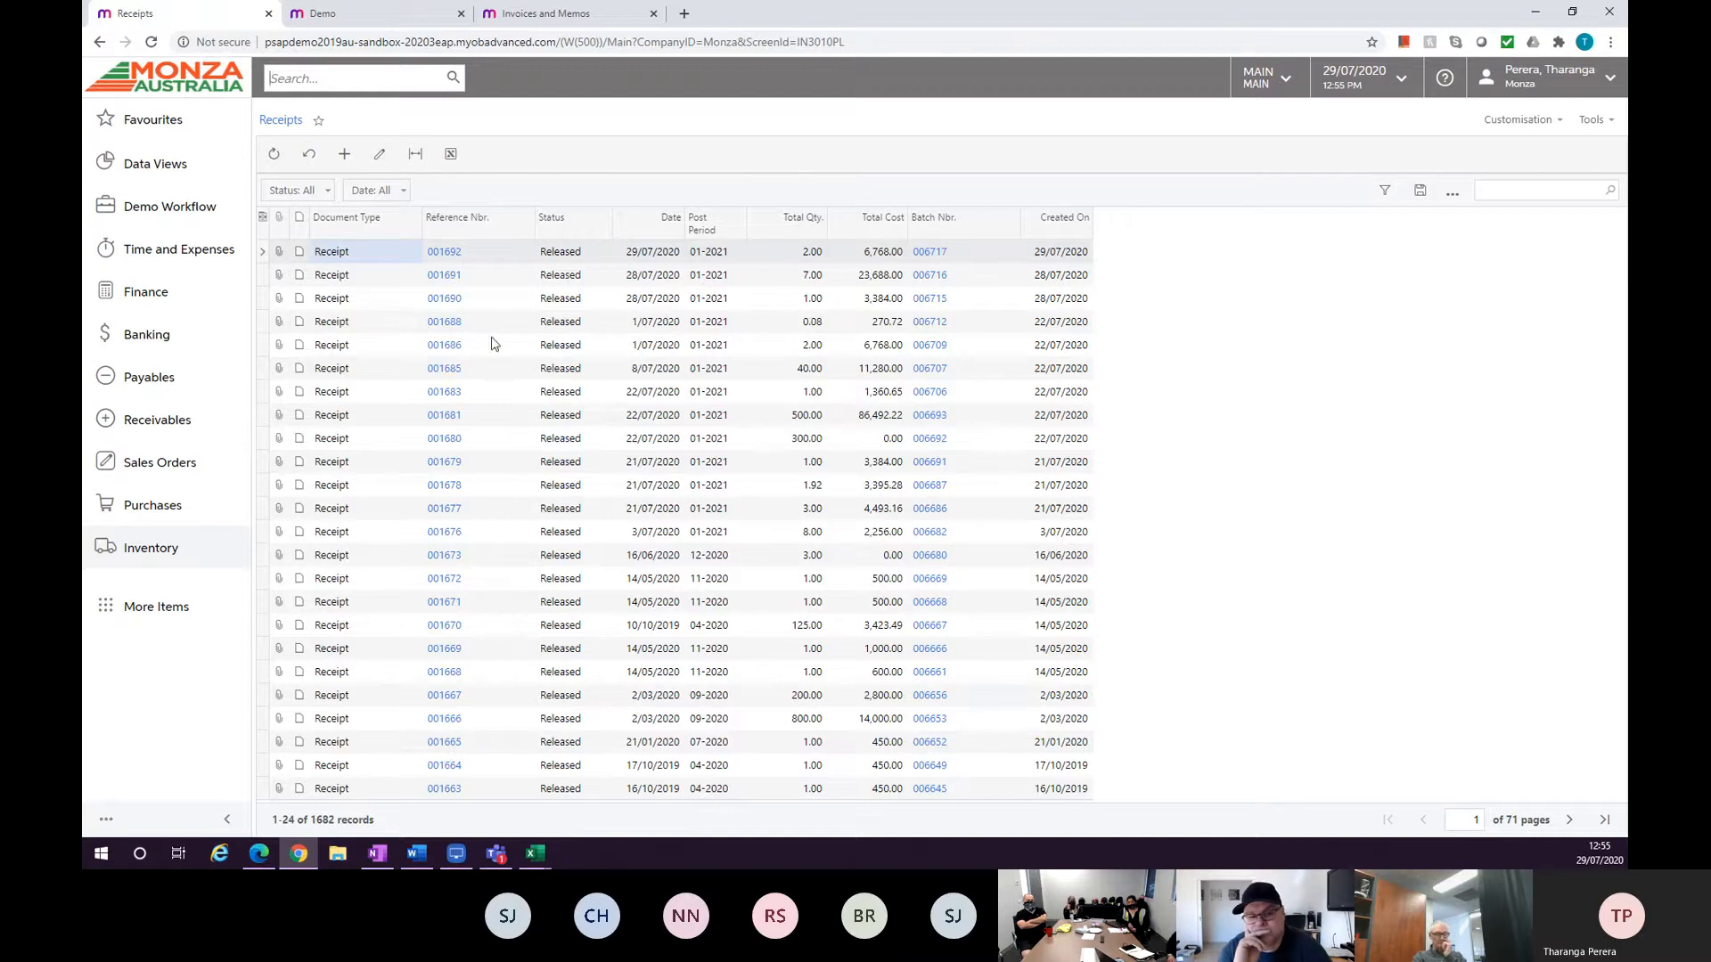
left_click(446, 278)
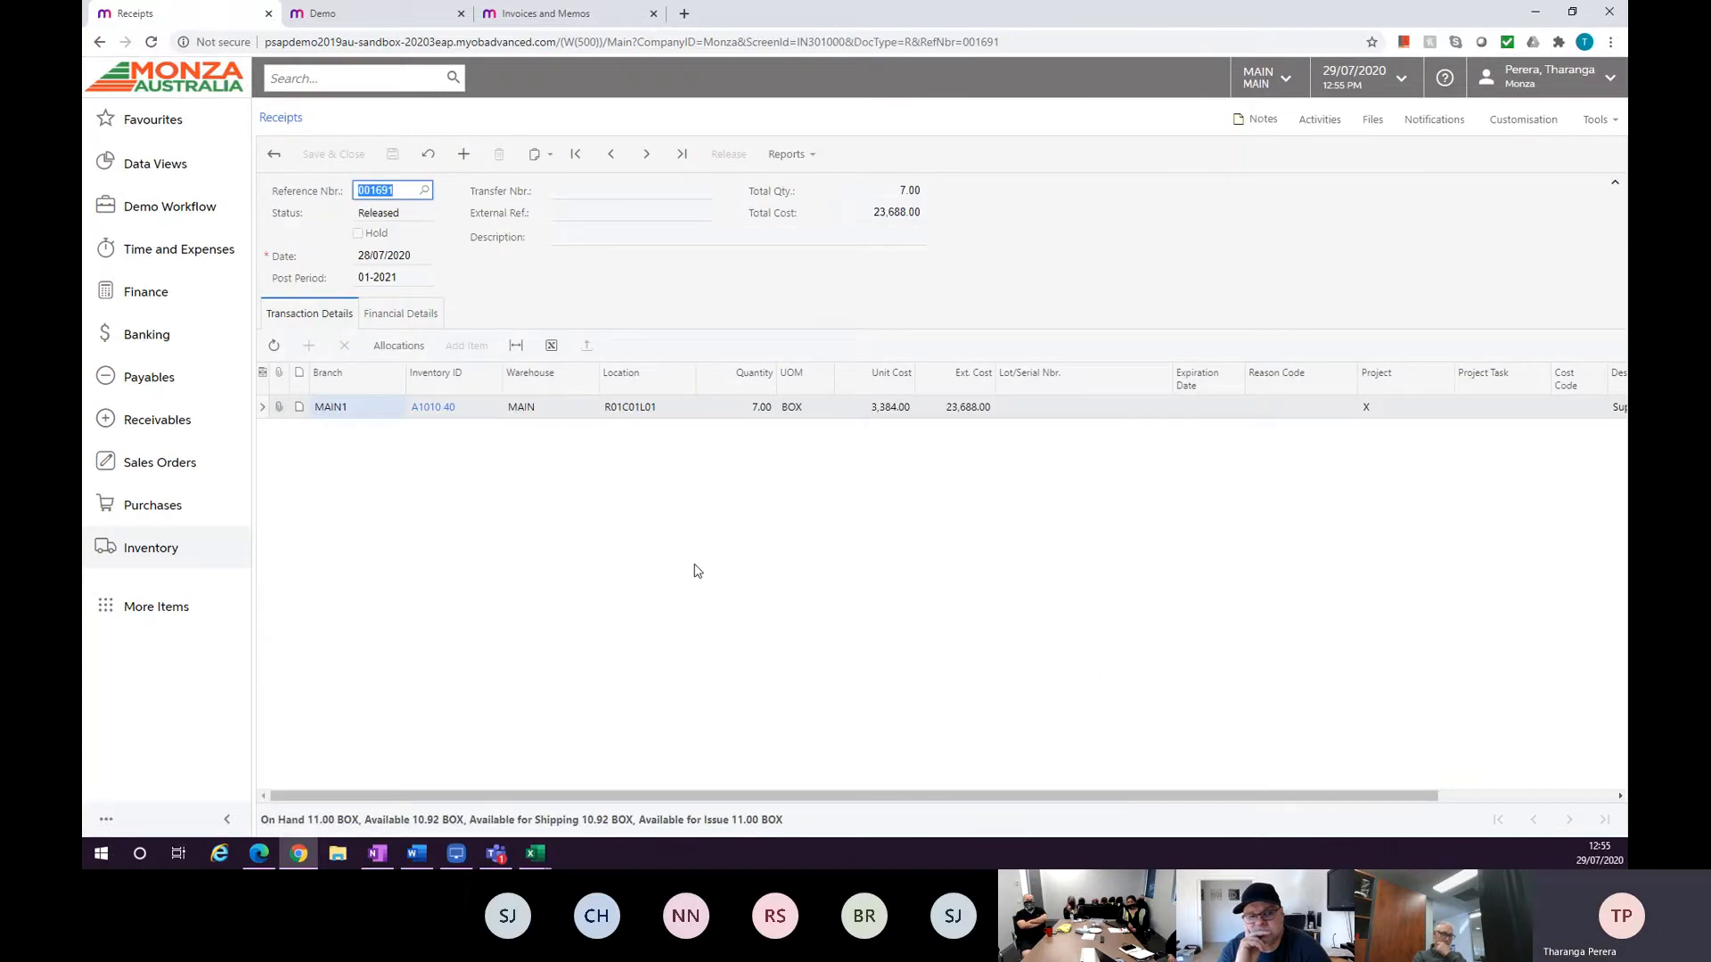
Search for purchase screens, open the Purchase Receipts list and open receipt 002104.
left_click(296, 81)
type("purchase")
key("Return")
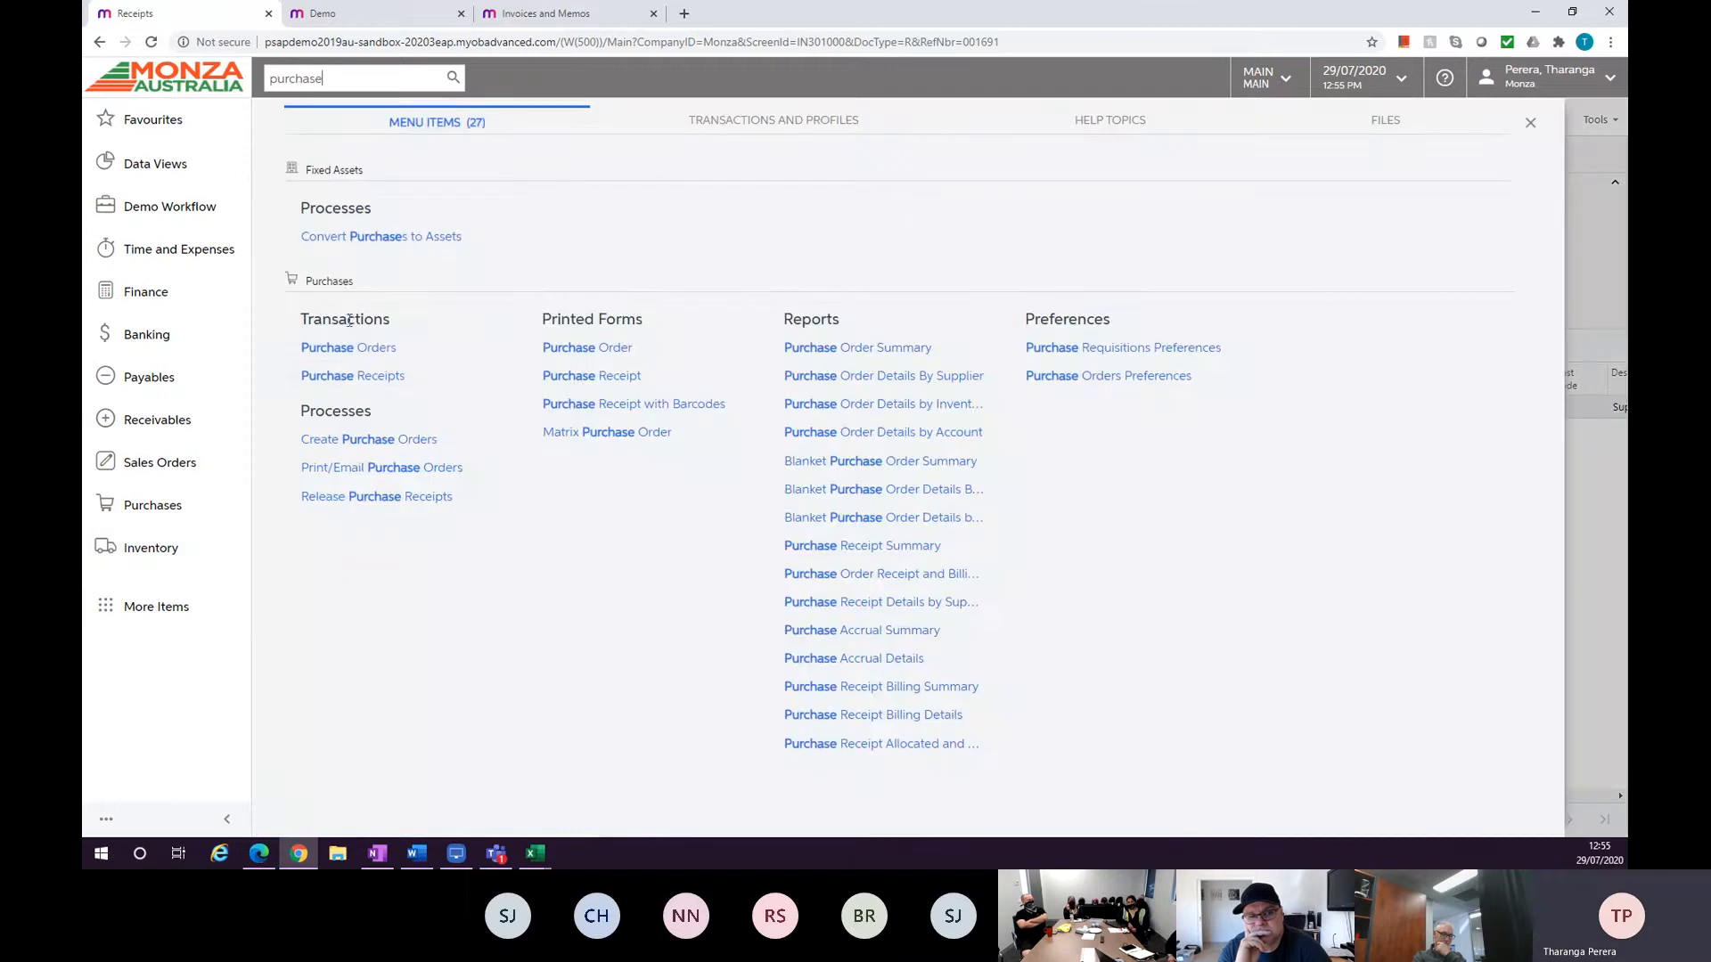
left_click(346, 375)
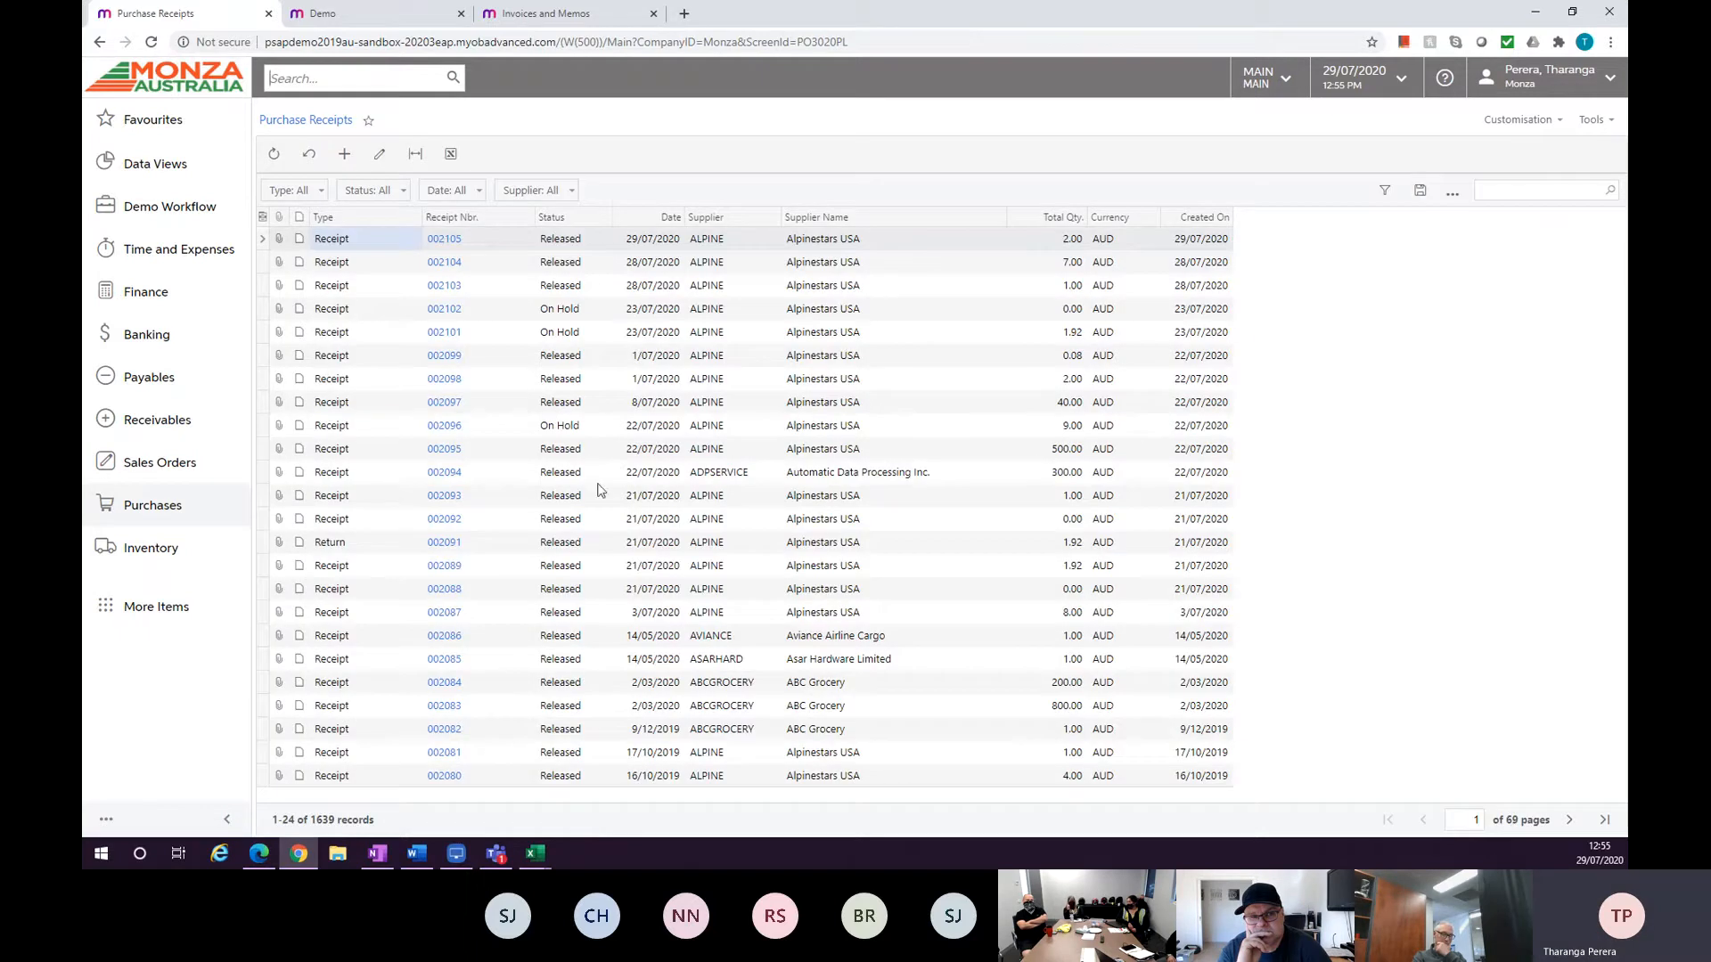
left_click(438, 264)
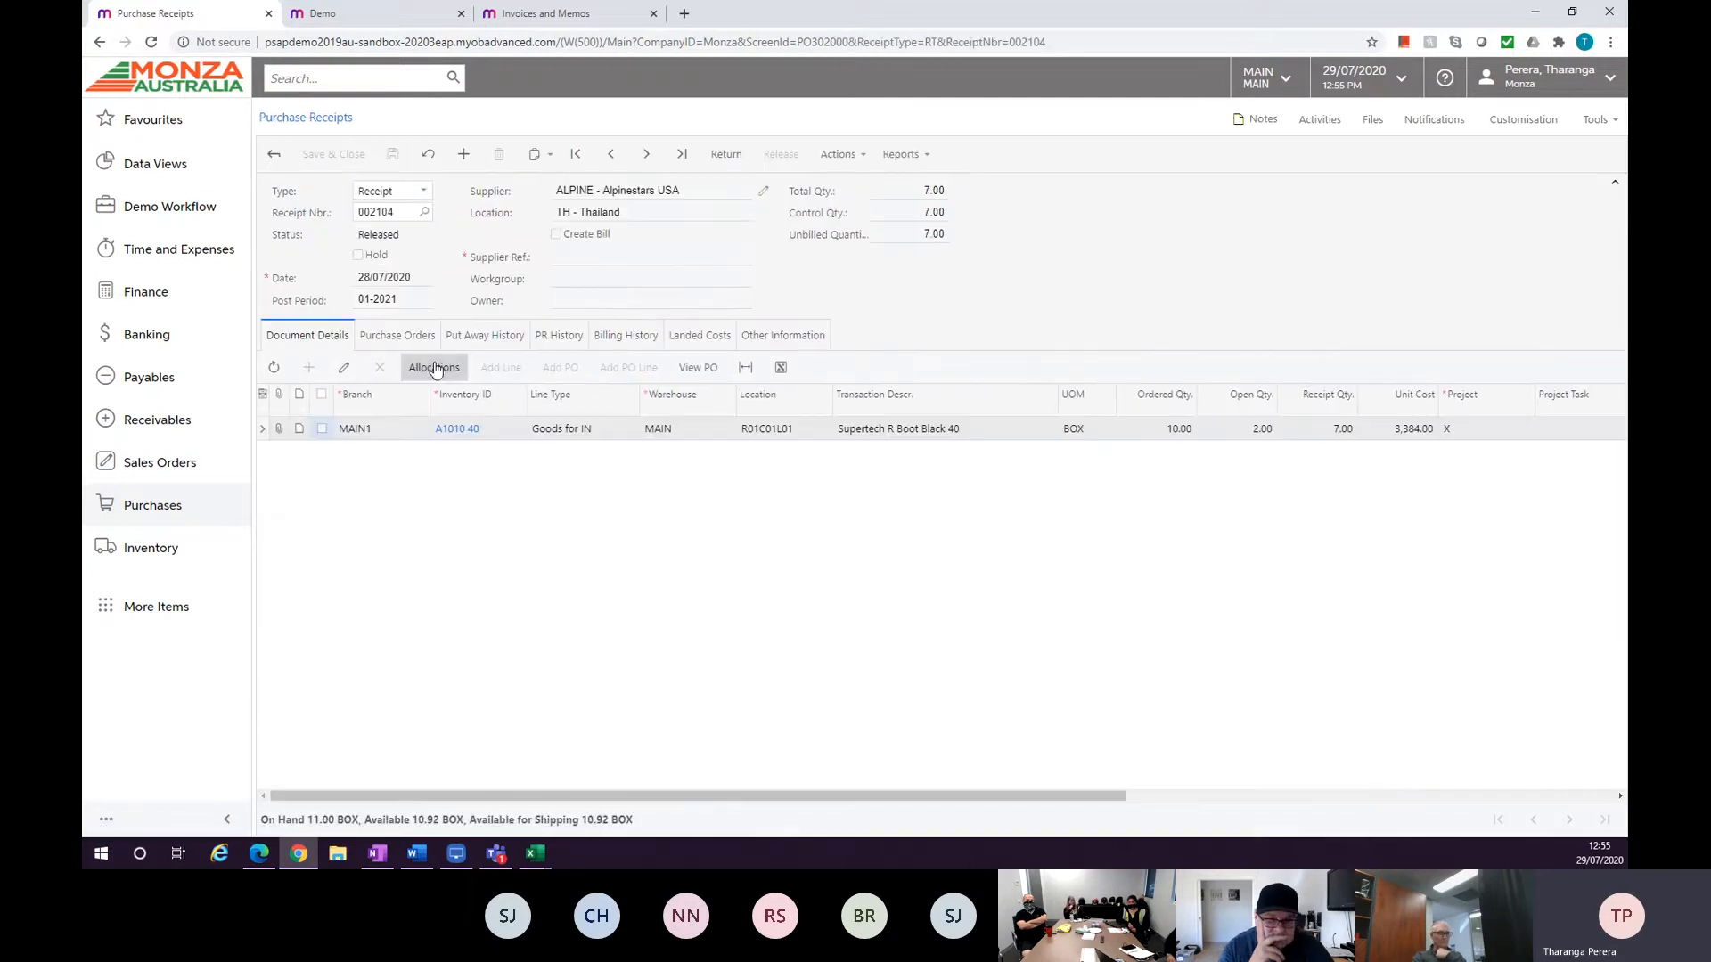
Move to receipt 002102 and review its Landed Costs tab, document lines and Add Purchase Order dialog.
left_click(614, 155)
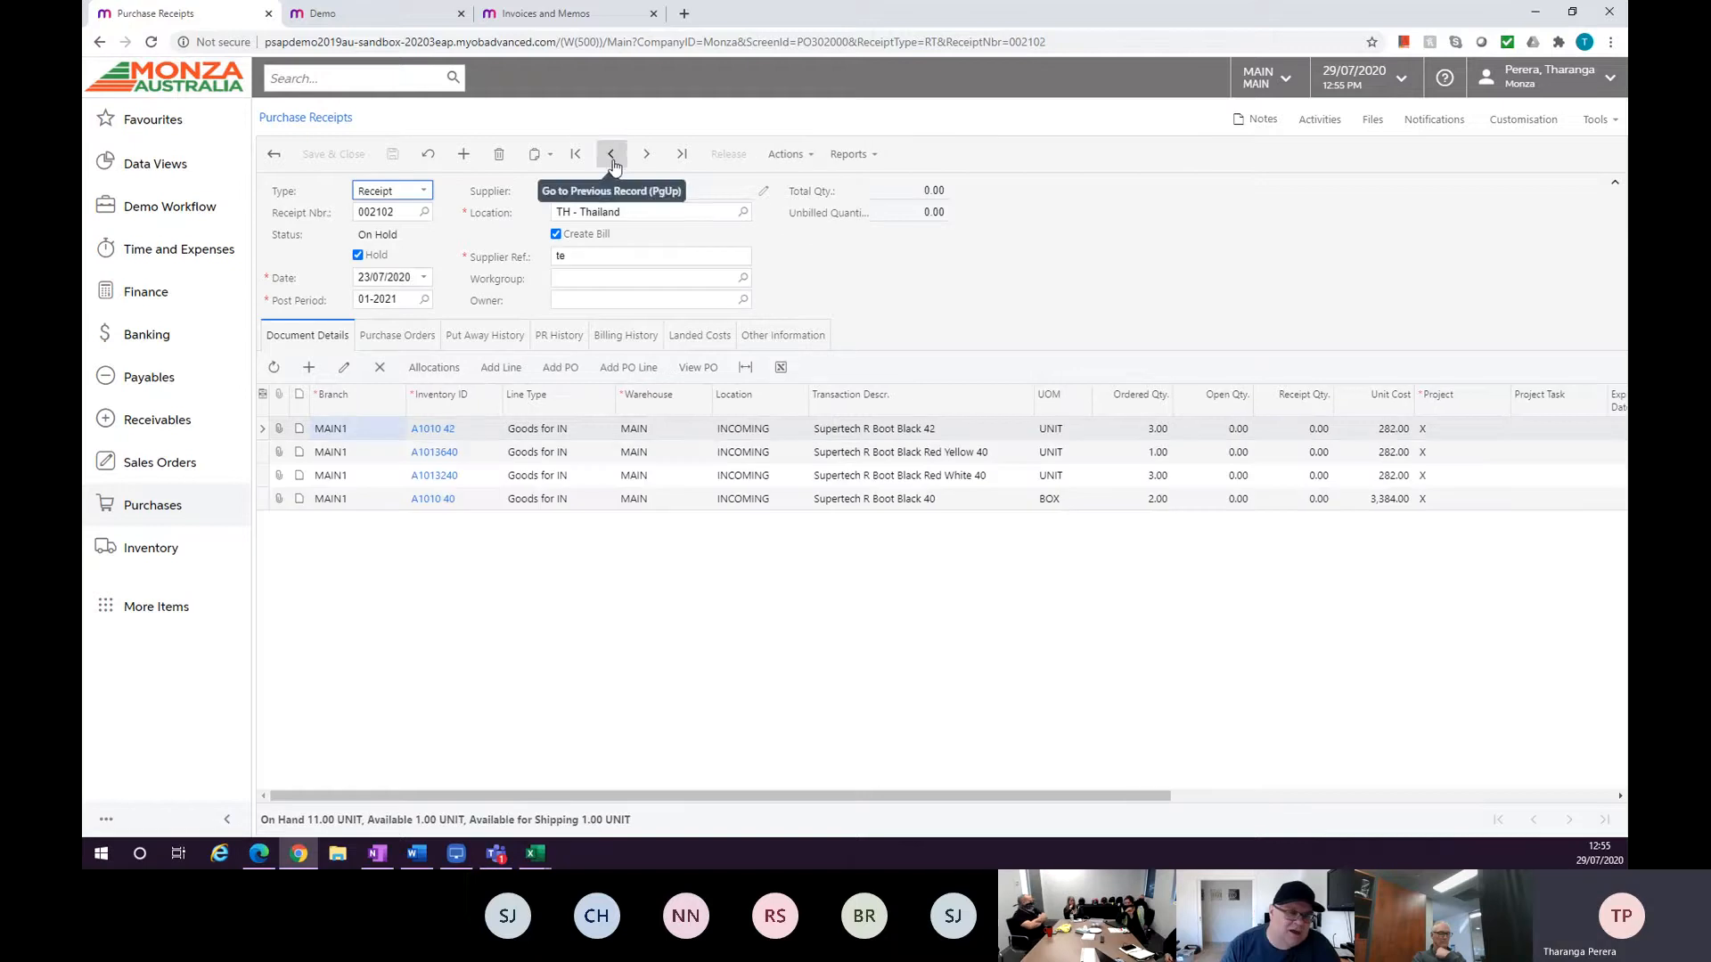
left_click(680, 339)
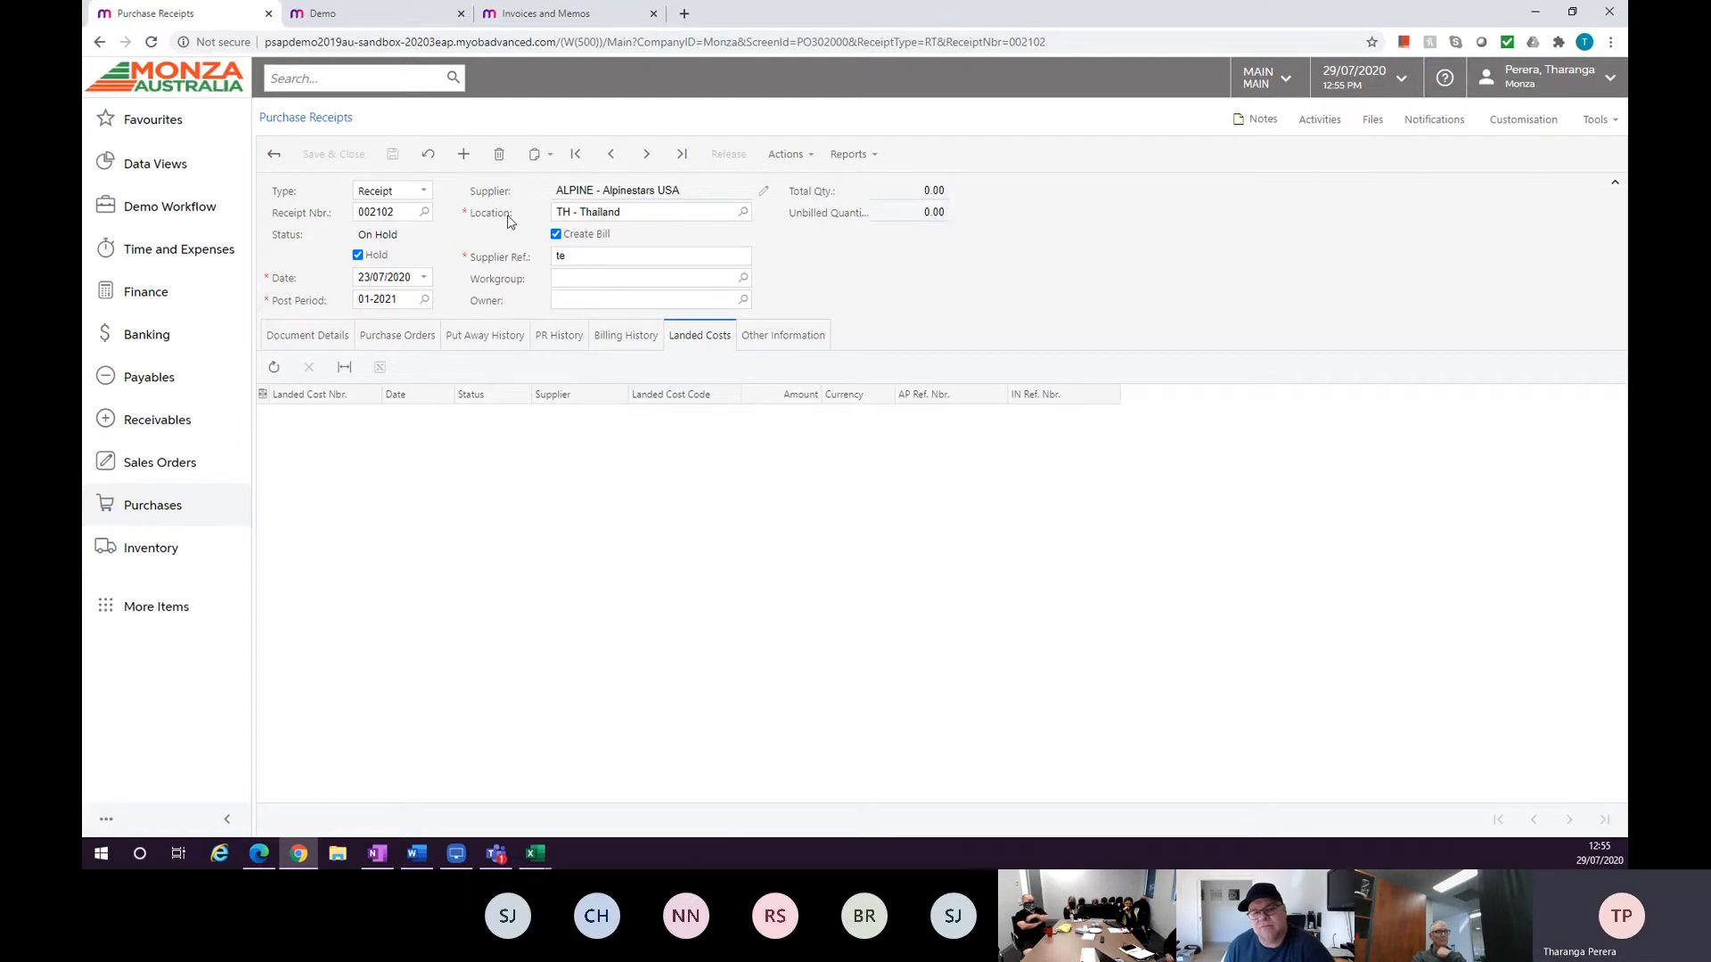
left_click(290, 335)
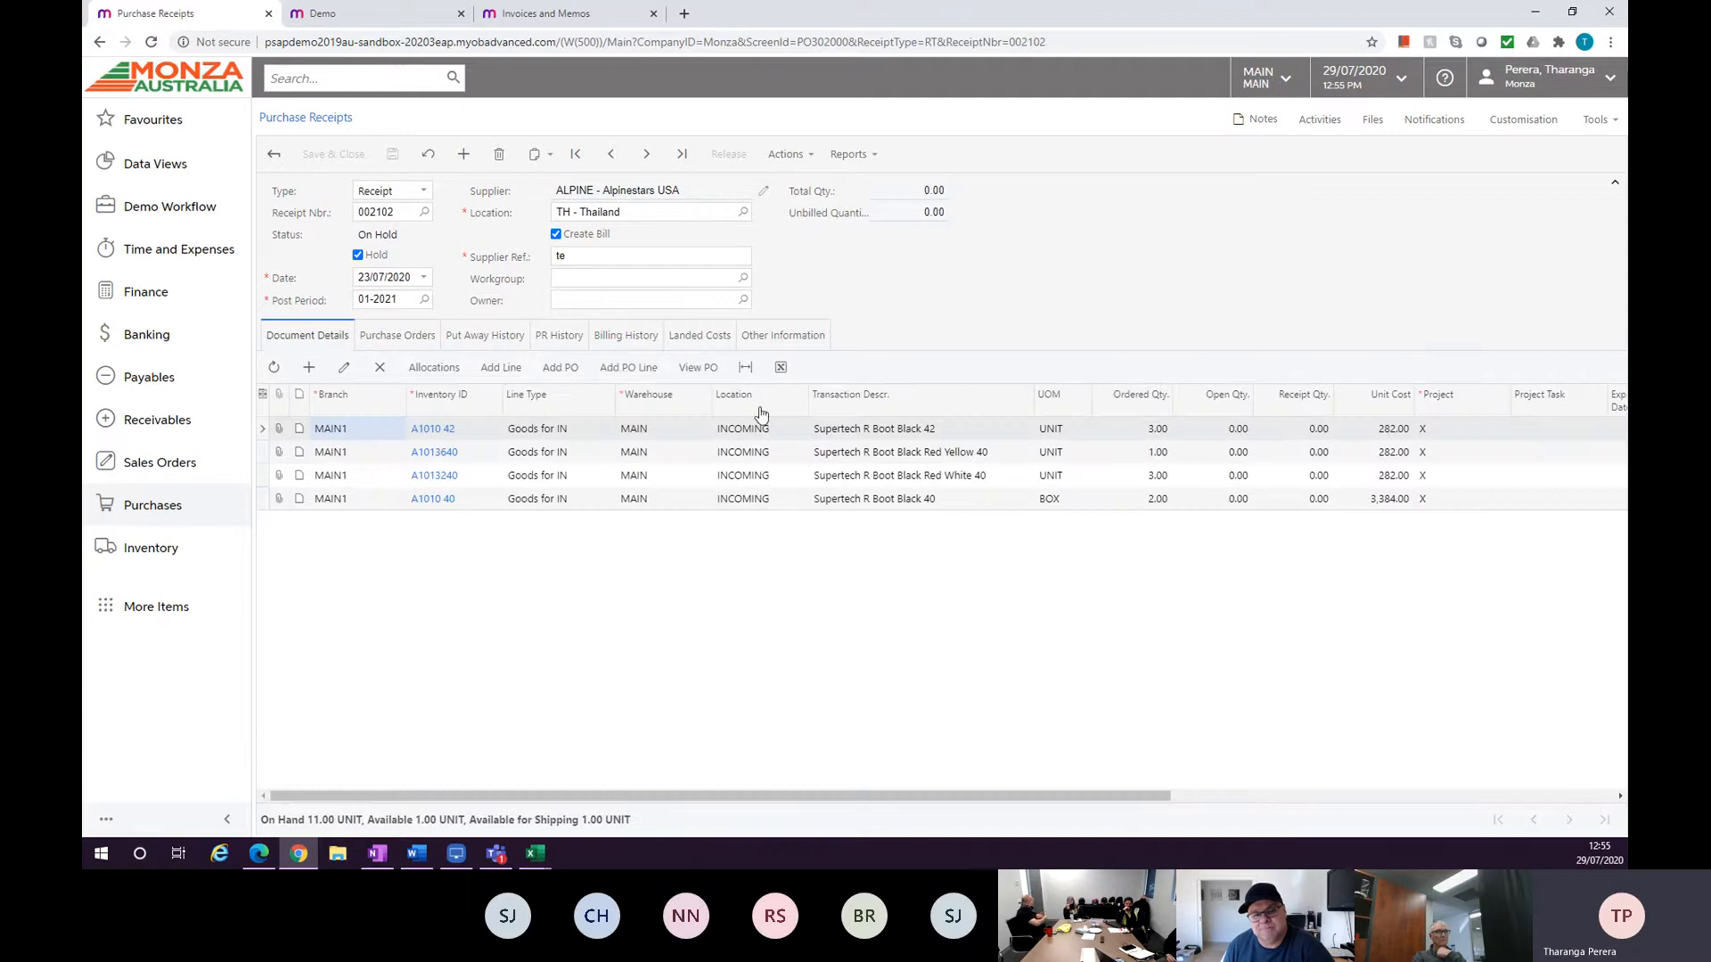
left_click(566, 368)
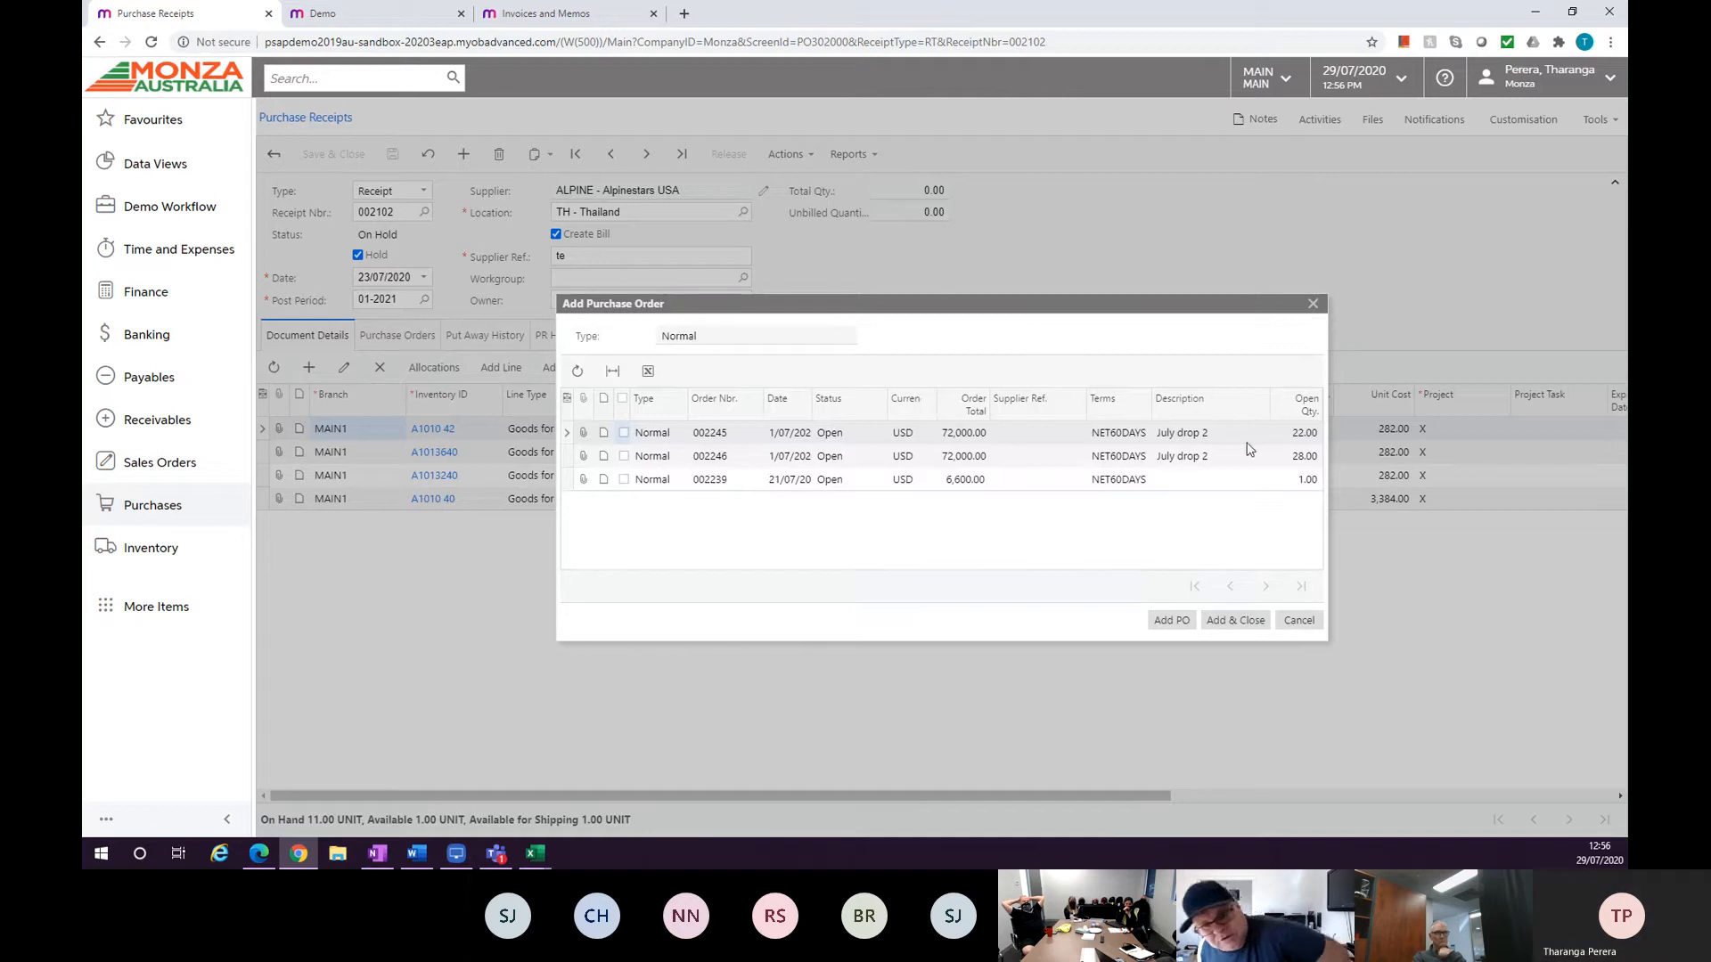
left_click(1313, 305)
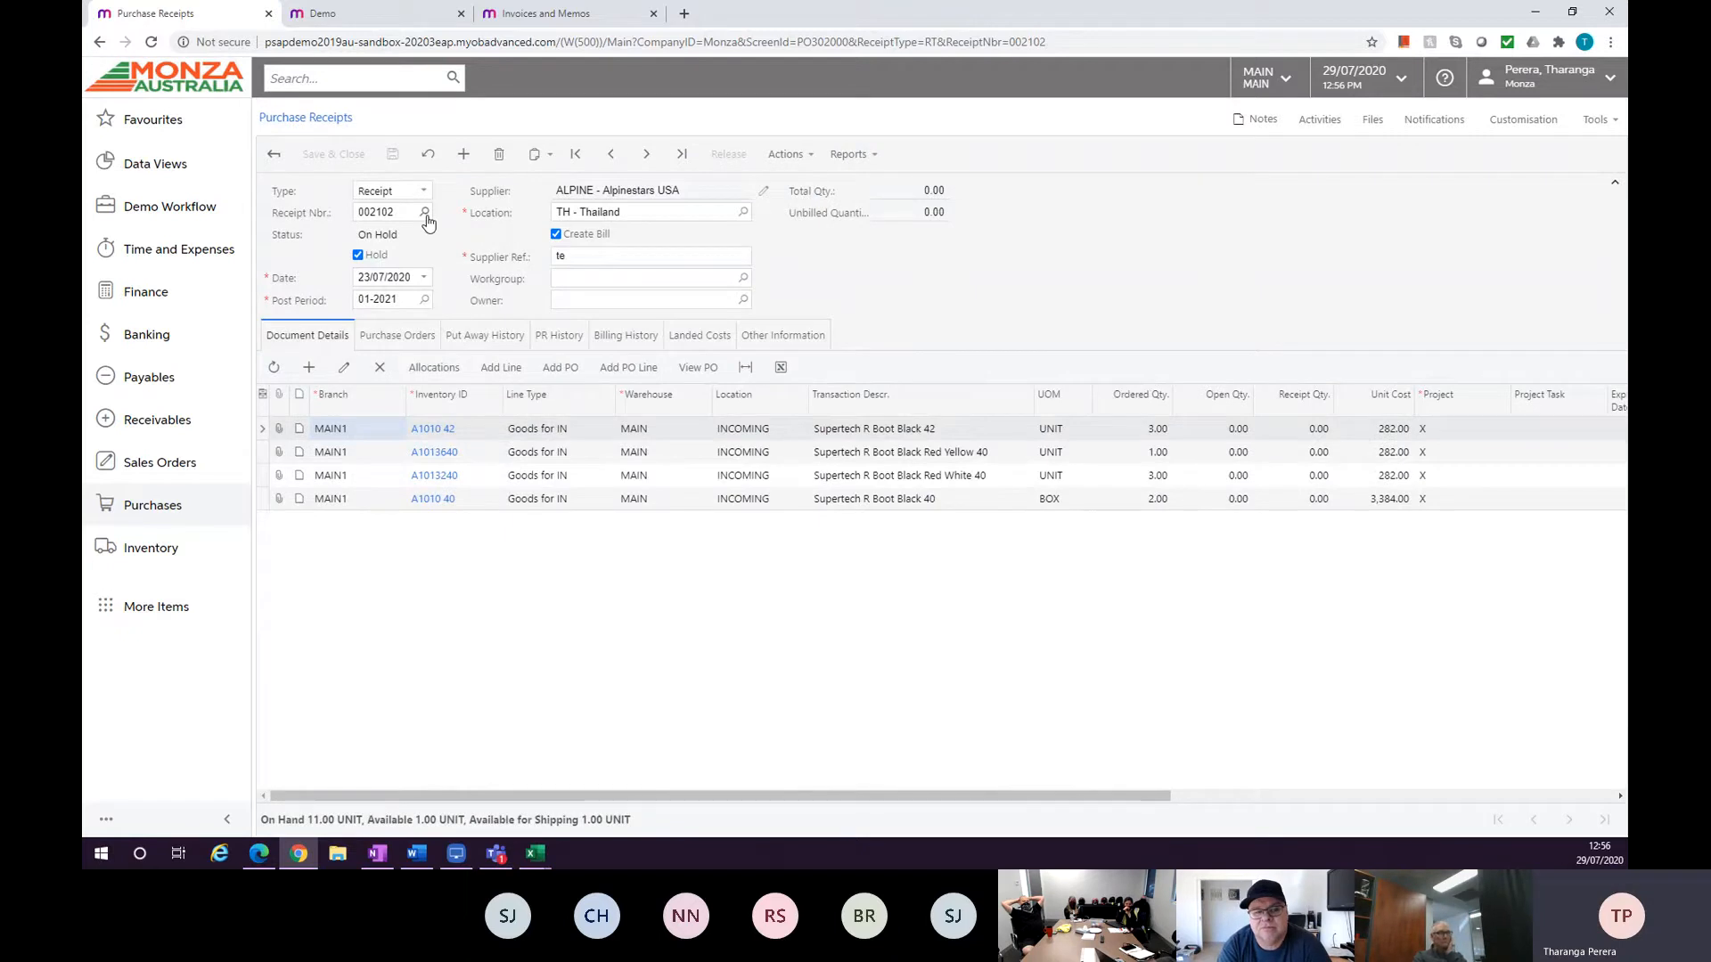
left_click(392, 212)
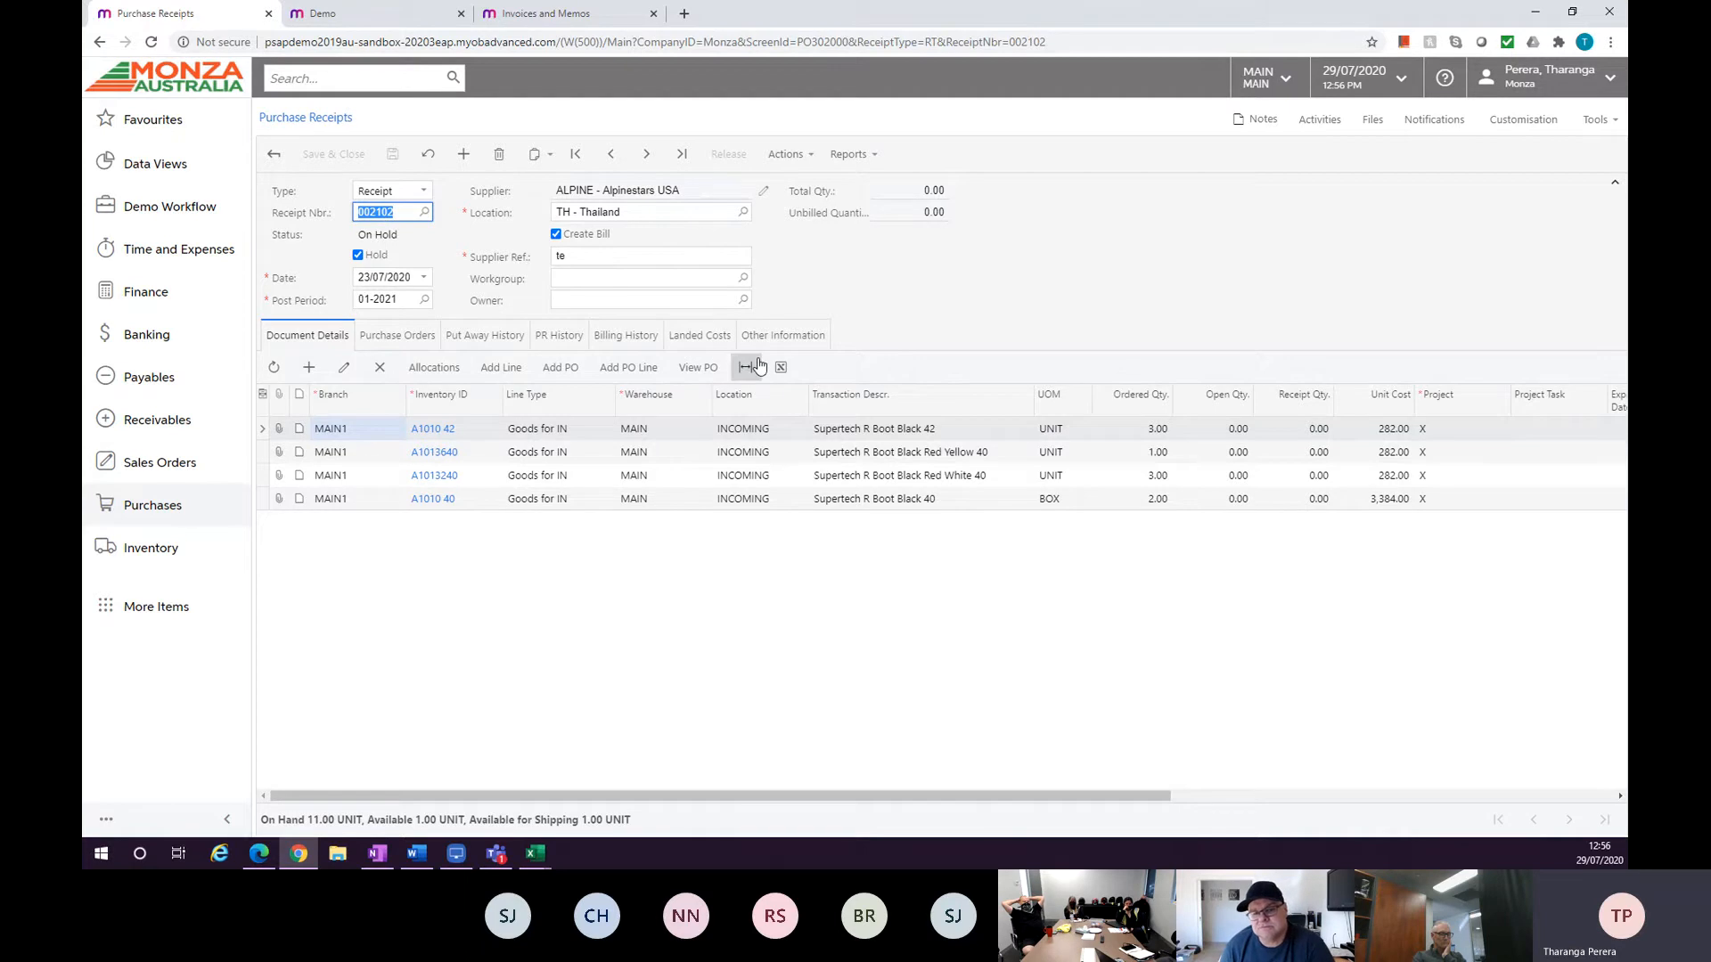
left_click(702, 336)
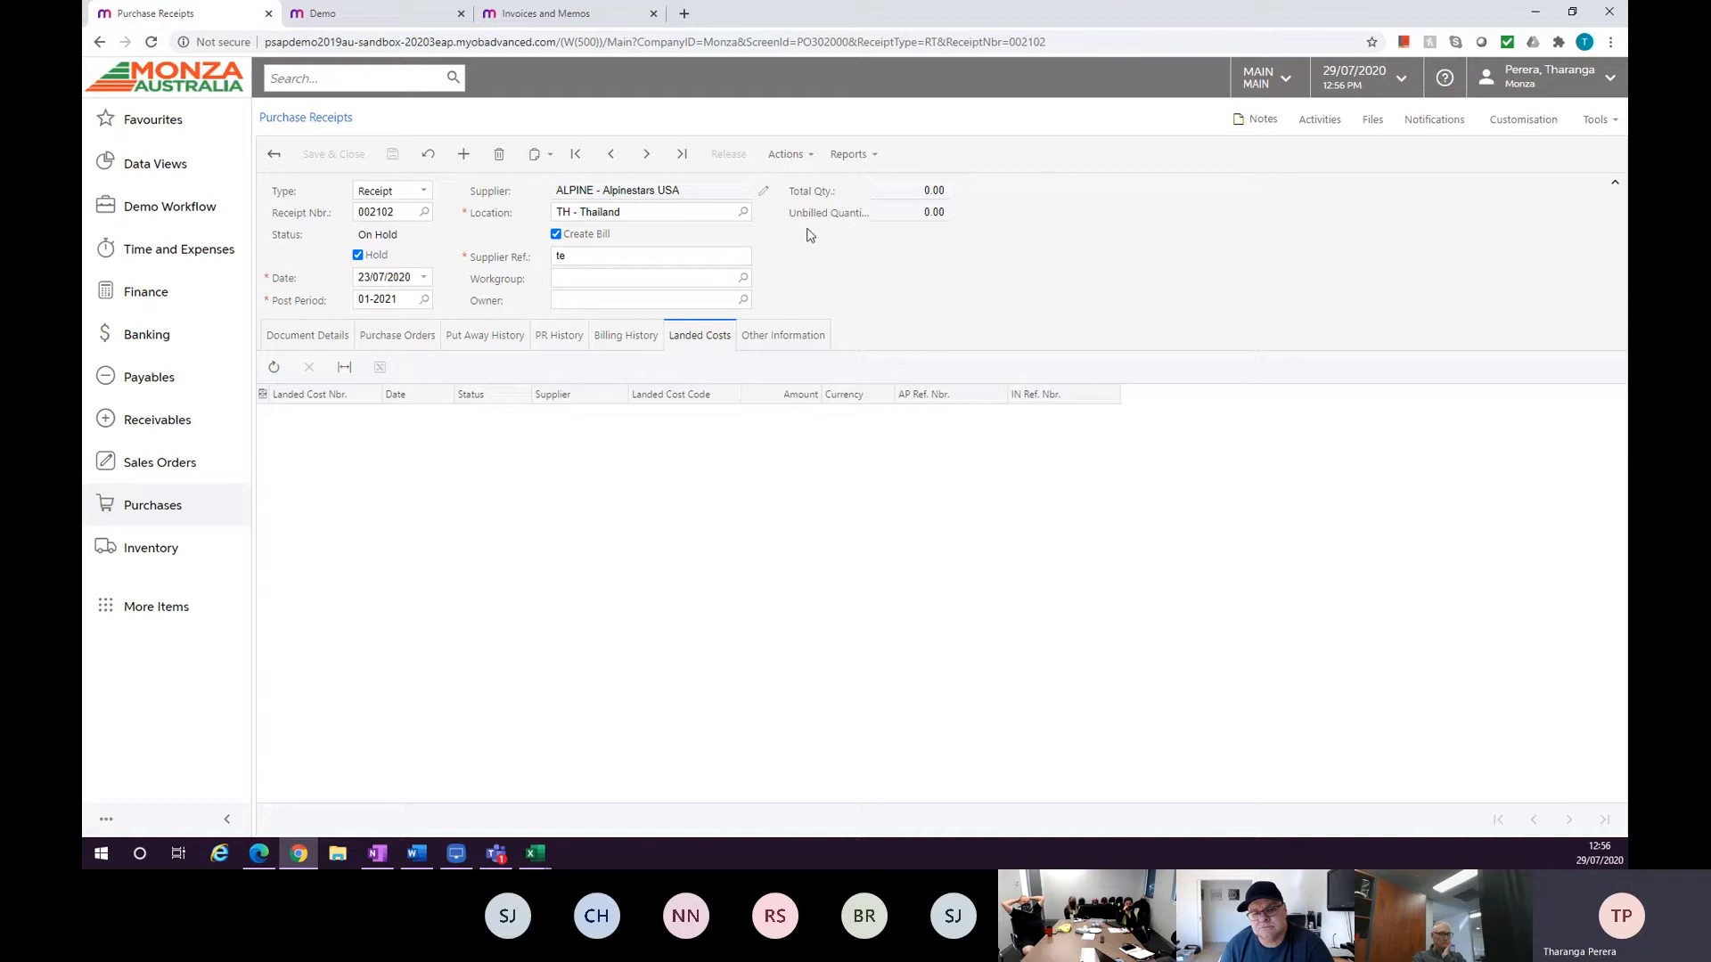
Take receipt 002102 off hold, save it and try to release it.
left_click(788, 153)
left_click(357, 255)
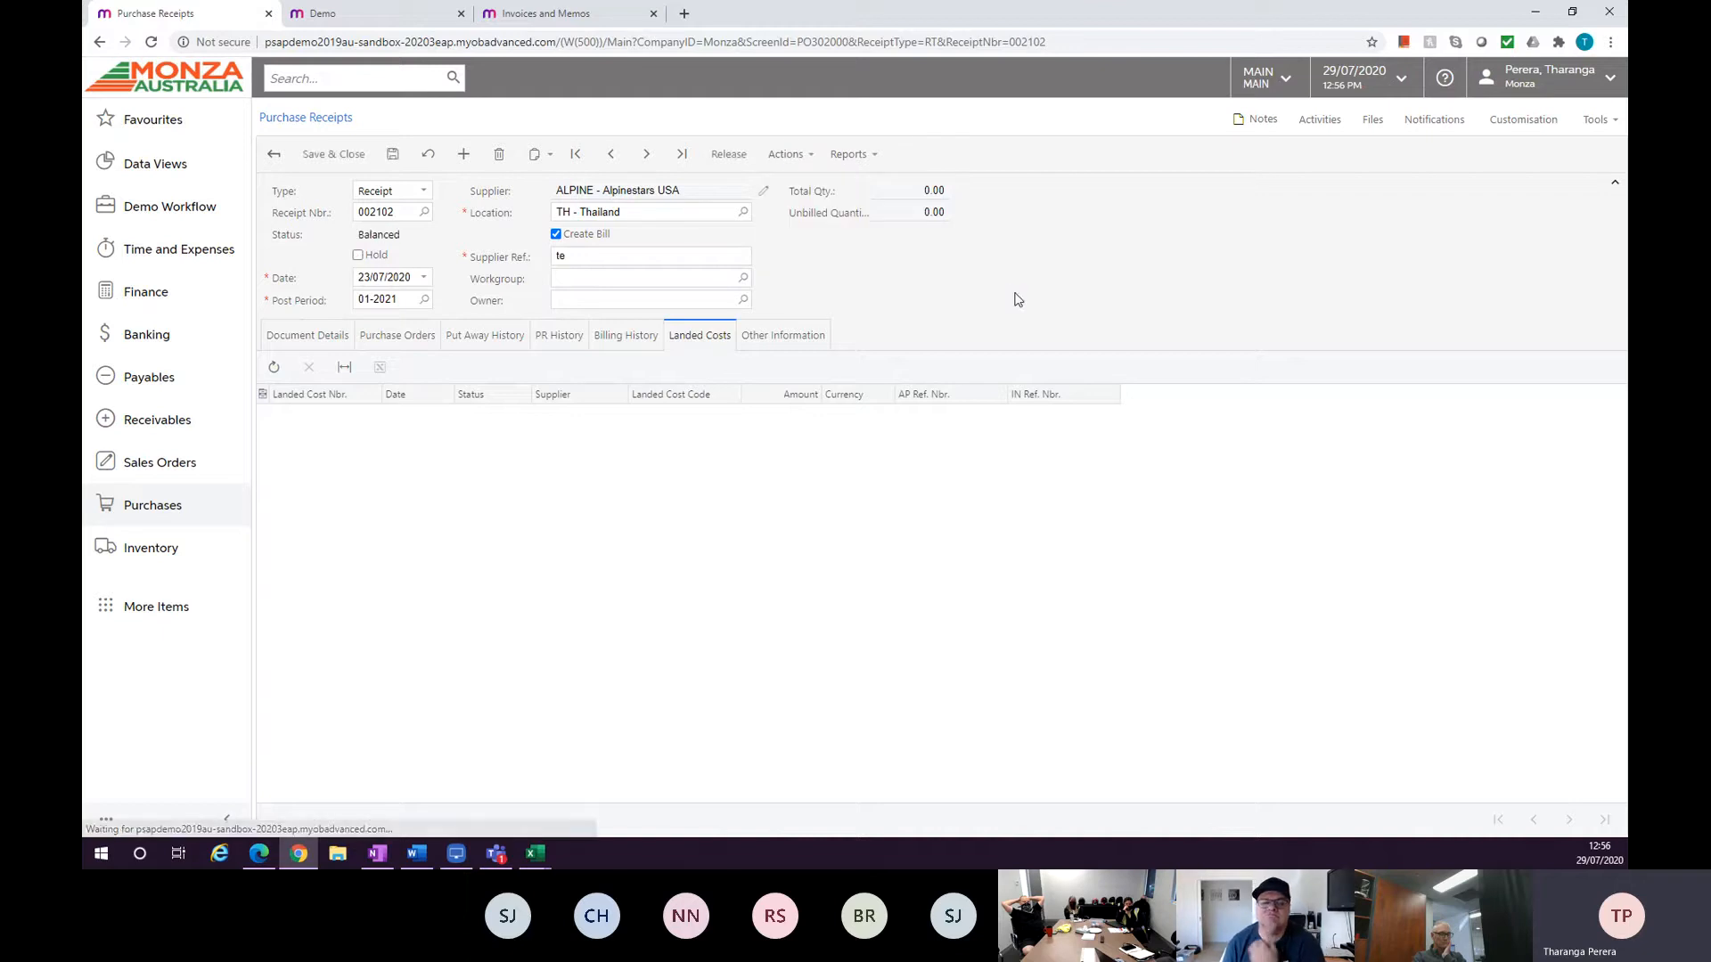
left_click(788, 153)
left_click(393, 154)
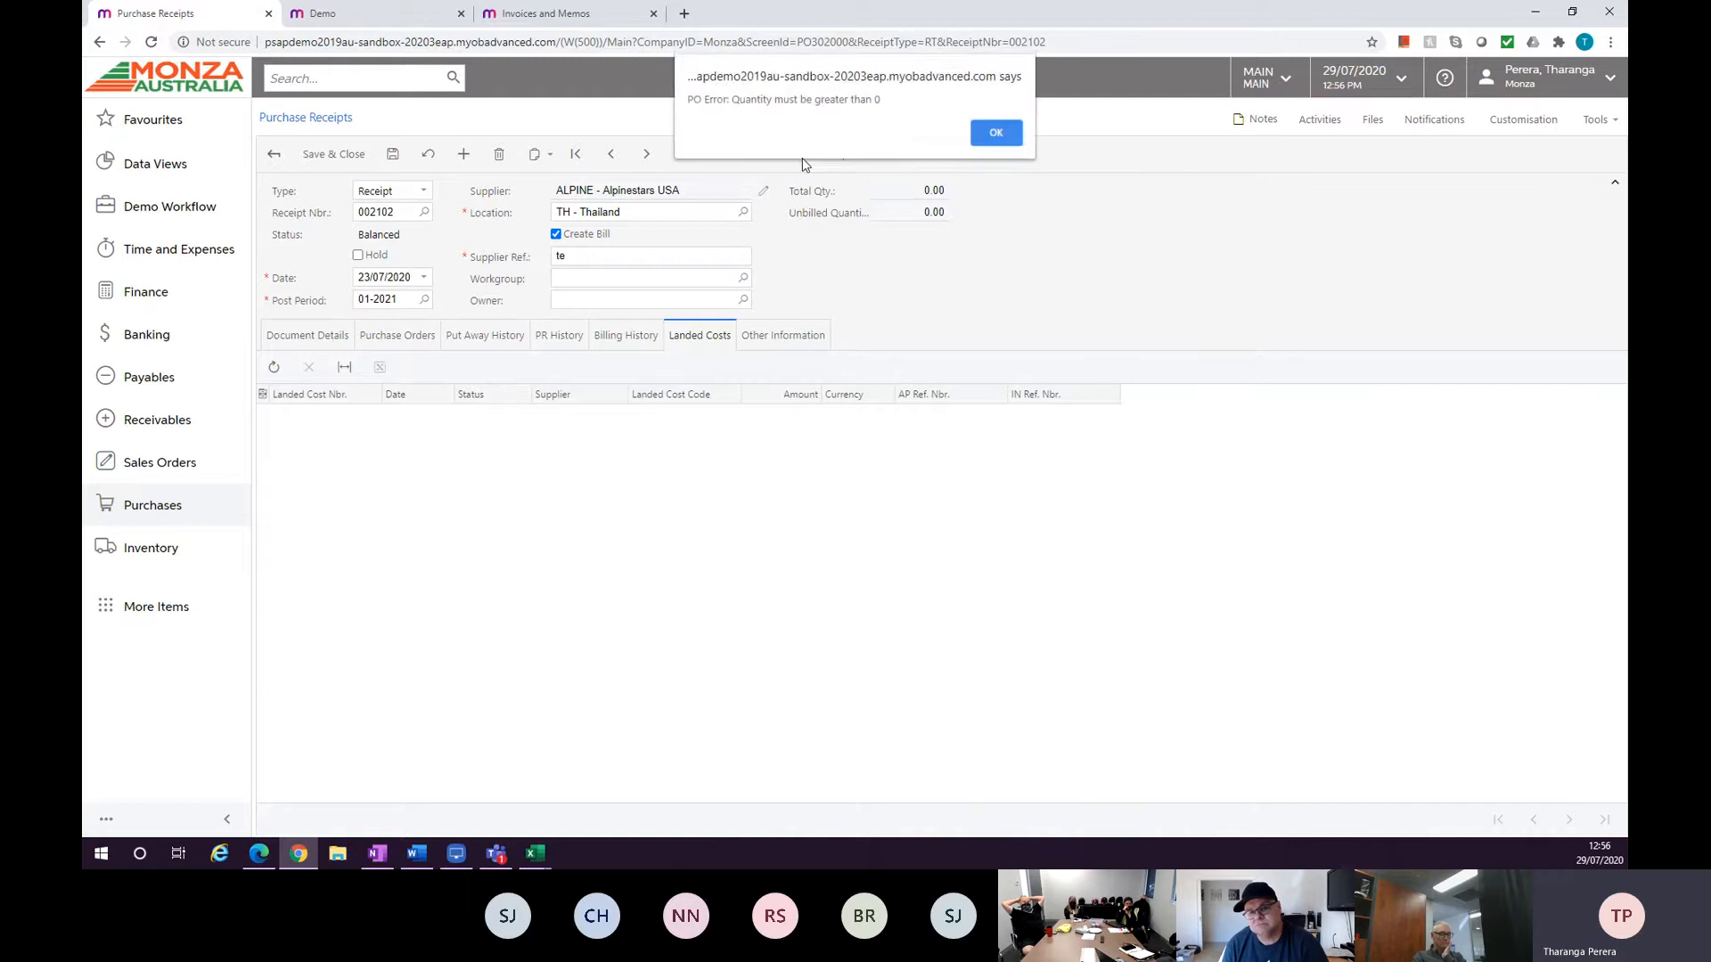
left_click(993, 134)
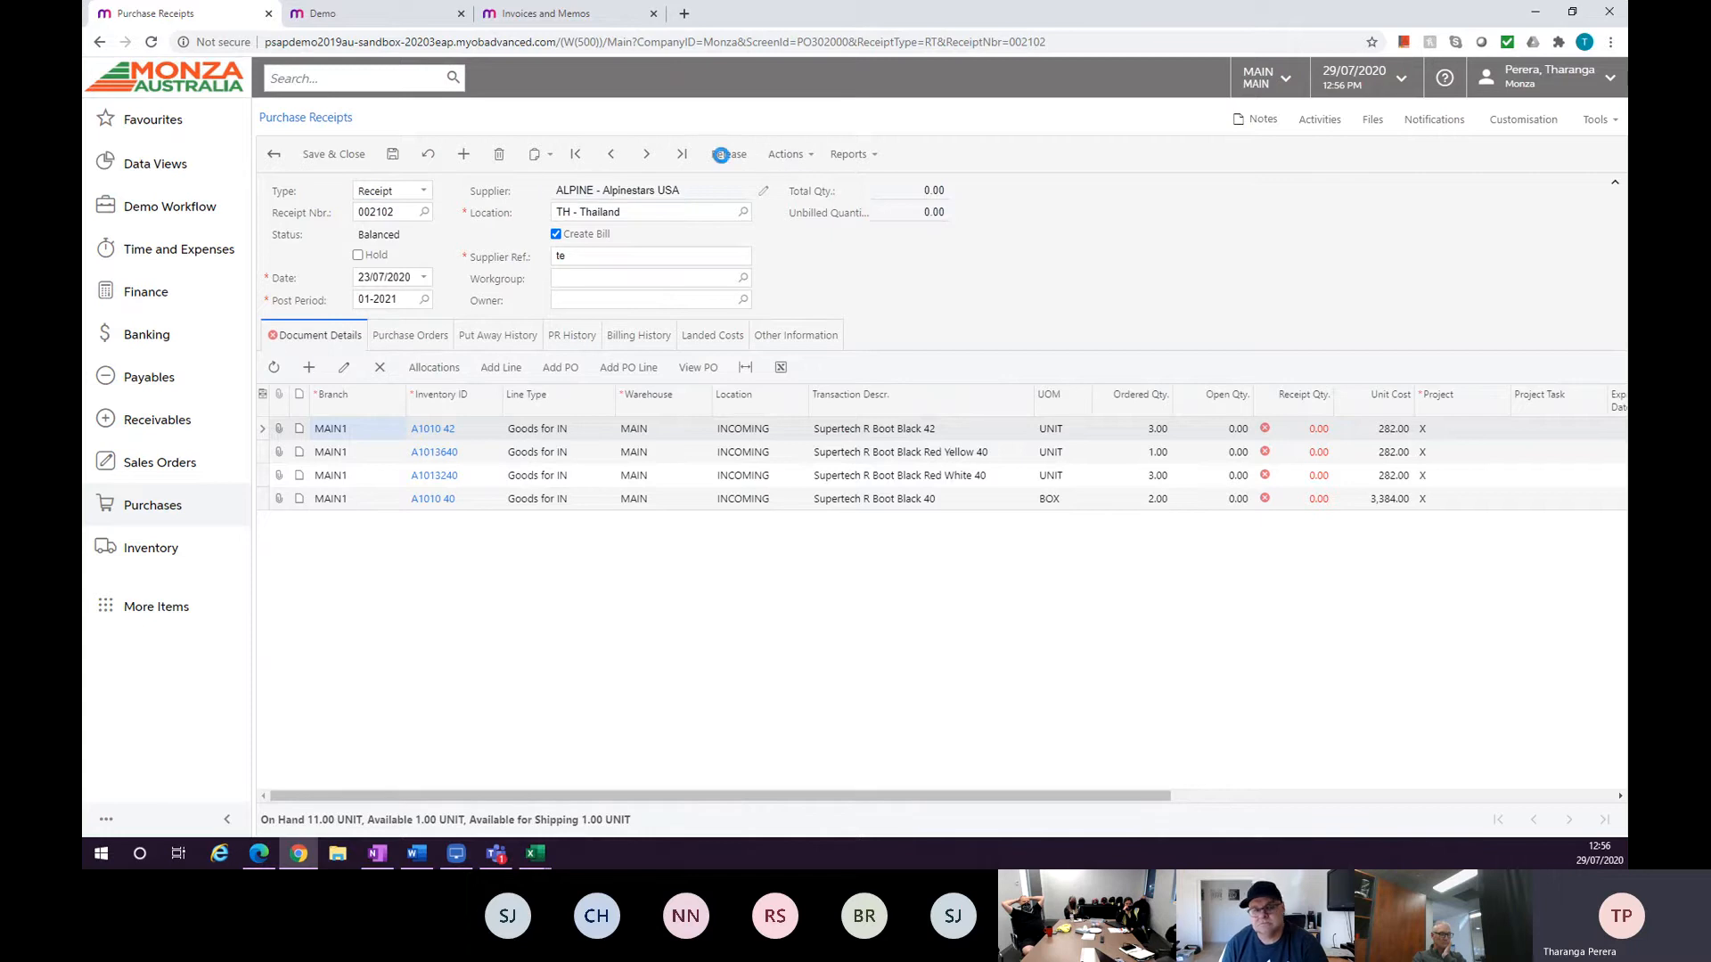
left_click(725, 157)
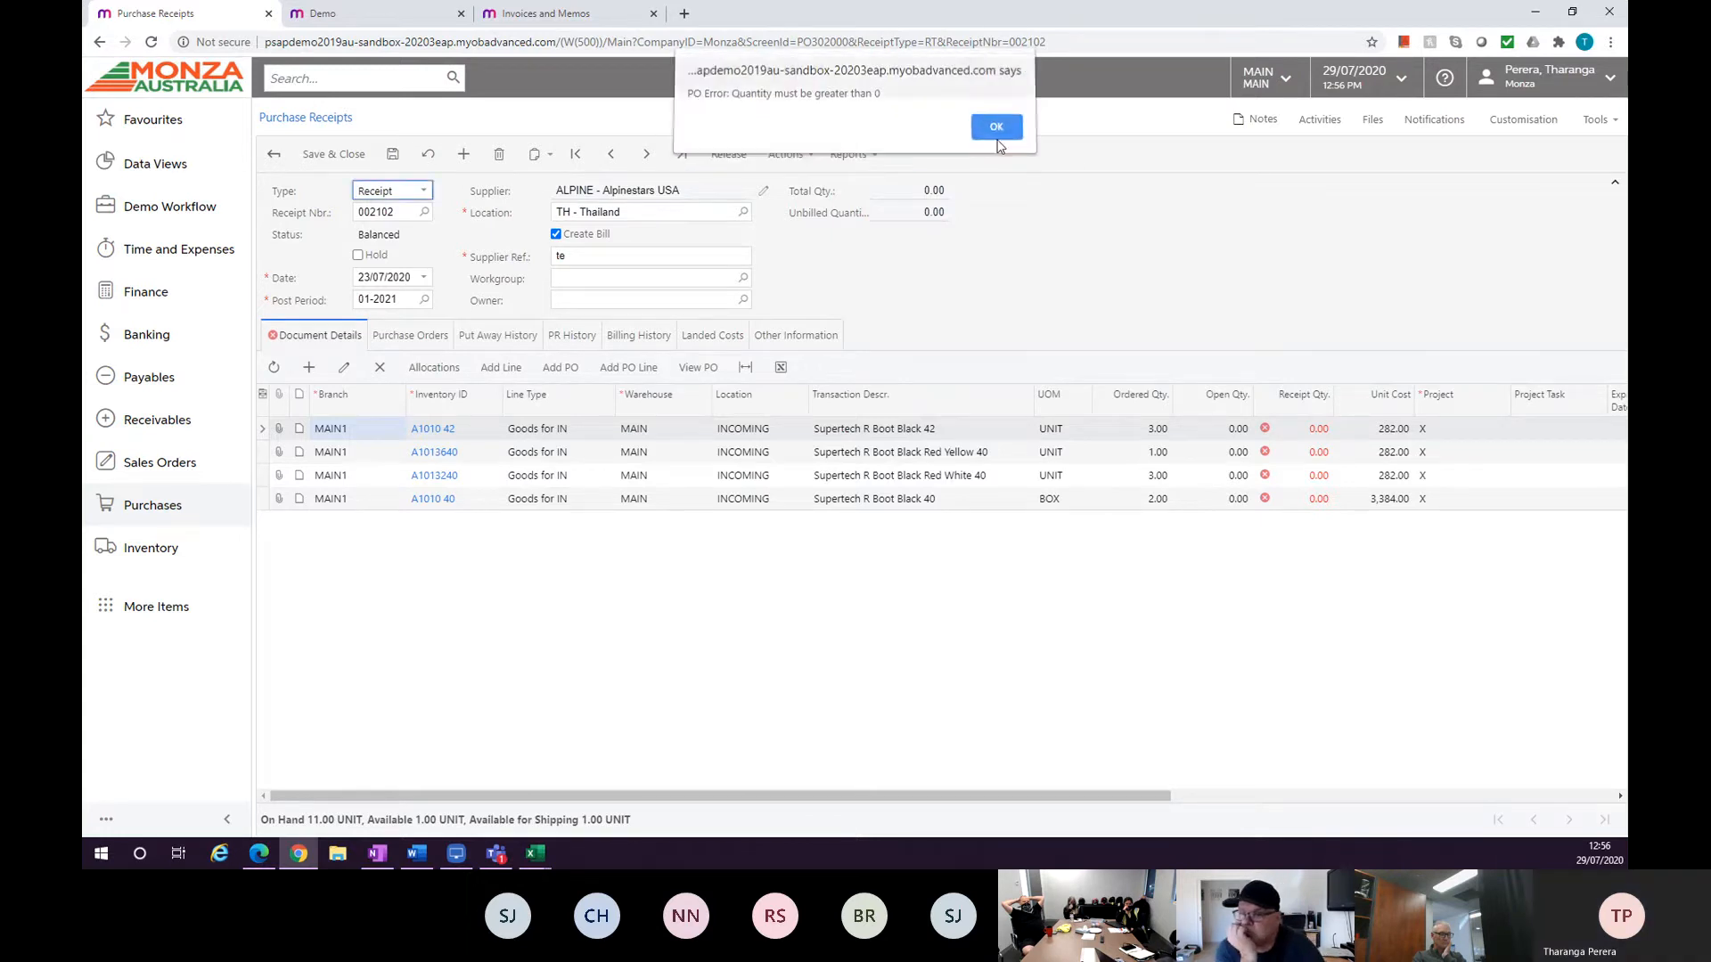
left_click(992, 130)
Enter receipt quantities of 3, 1, 3 and 2 on the four receipt lines.
double_click(1295, 429)
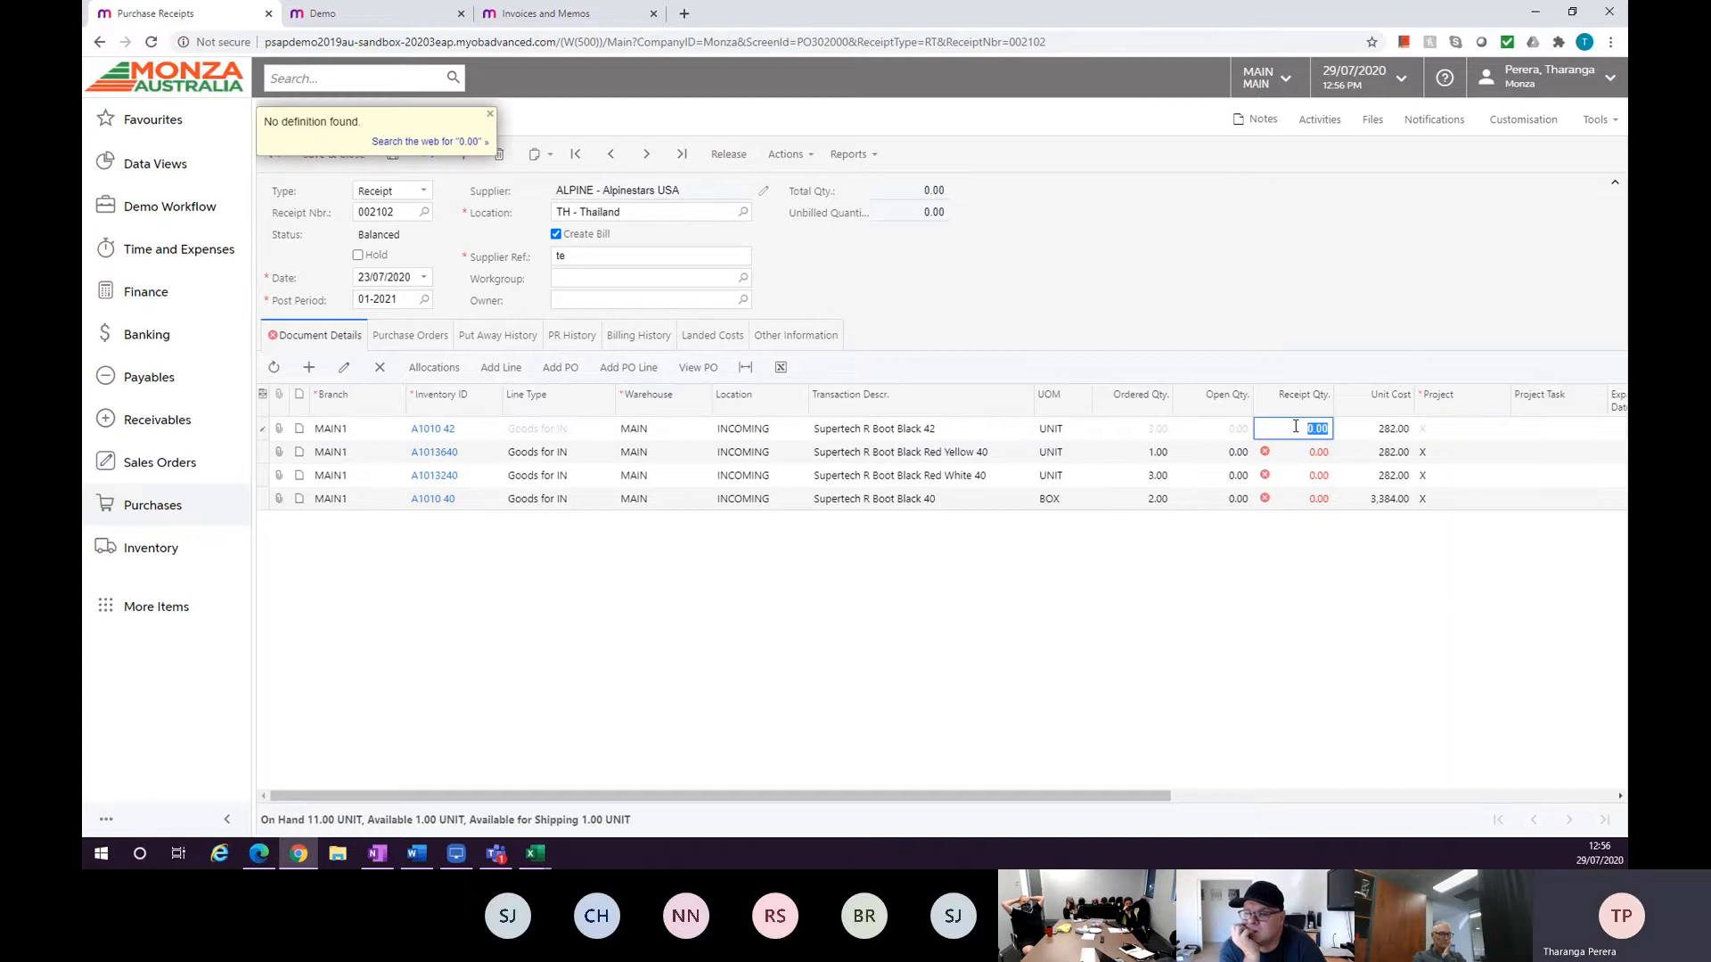
type("3")
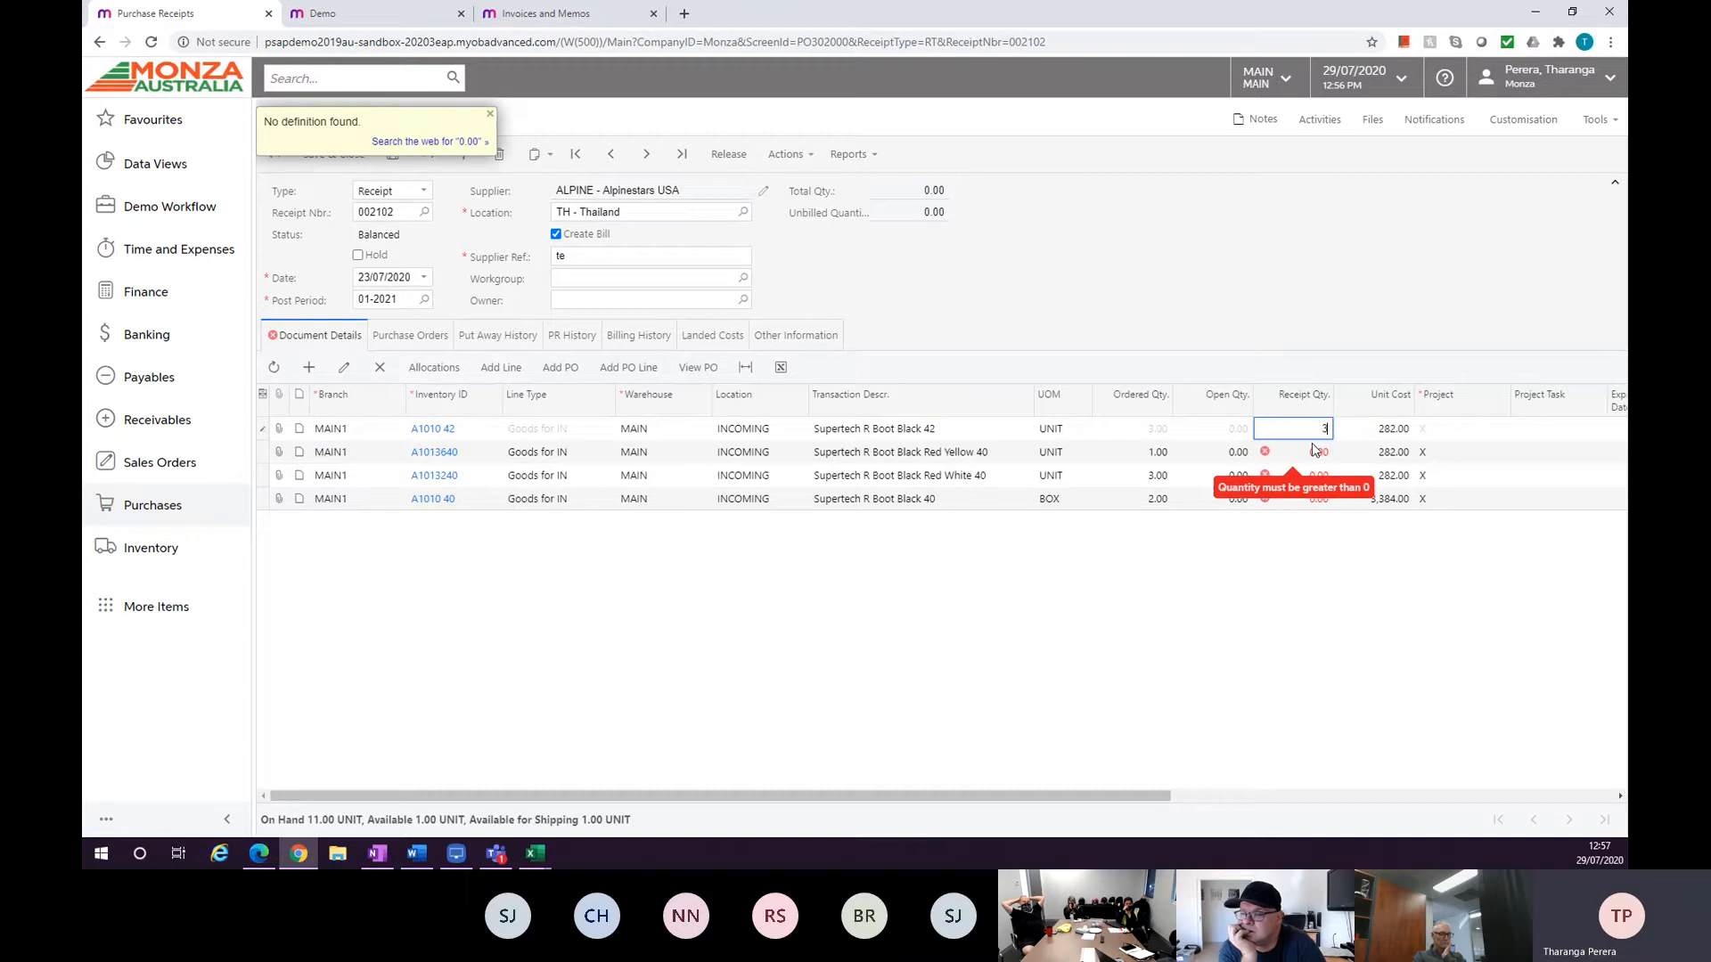
key("Tab")
left_click(1311, 450)
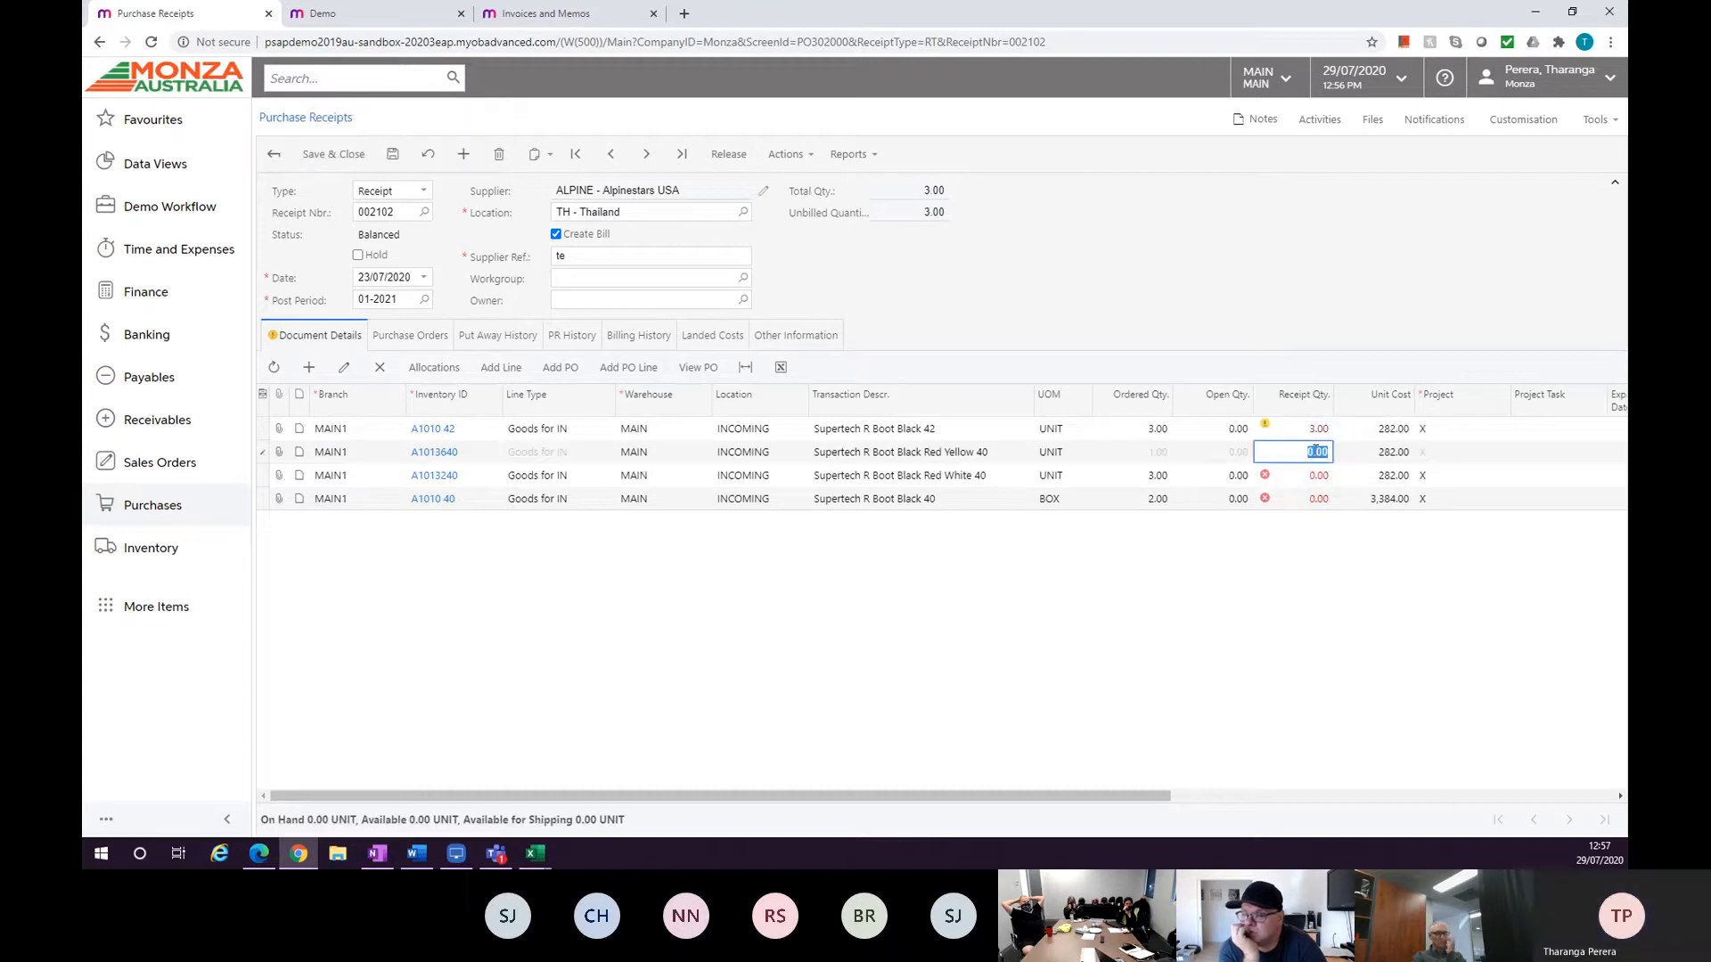
type("1")
double_click(1319, 475)
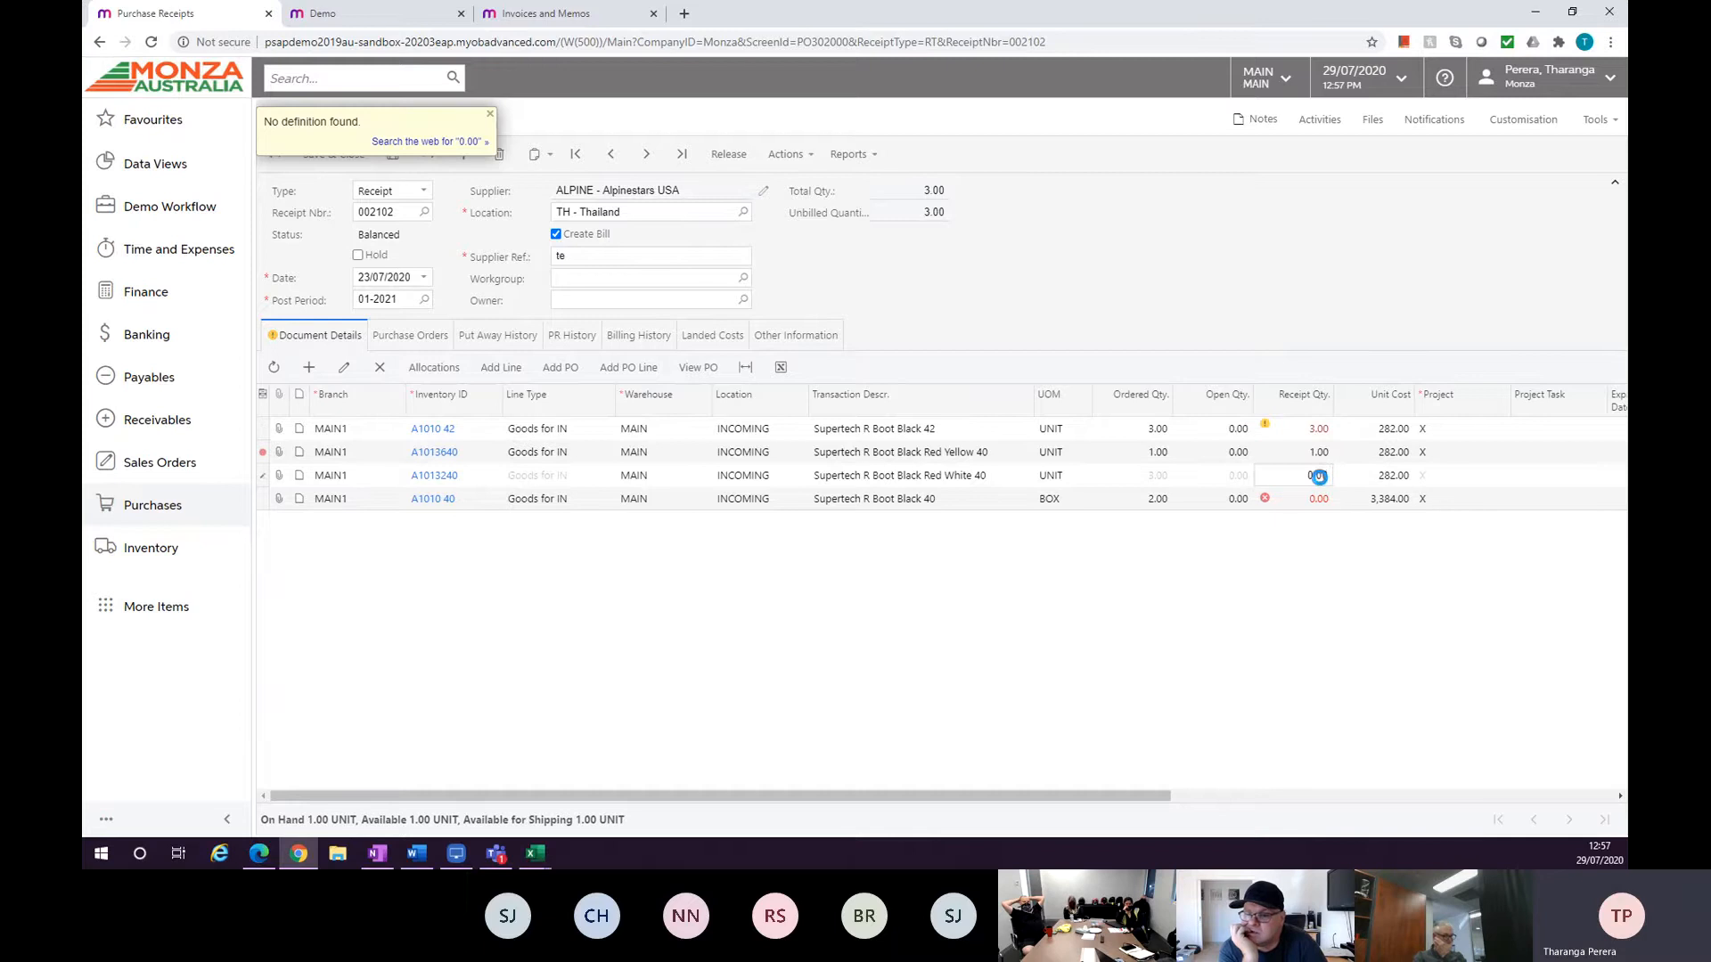
left_click(1320, 477)
type("20")
left_click(1326, 499)
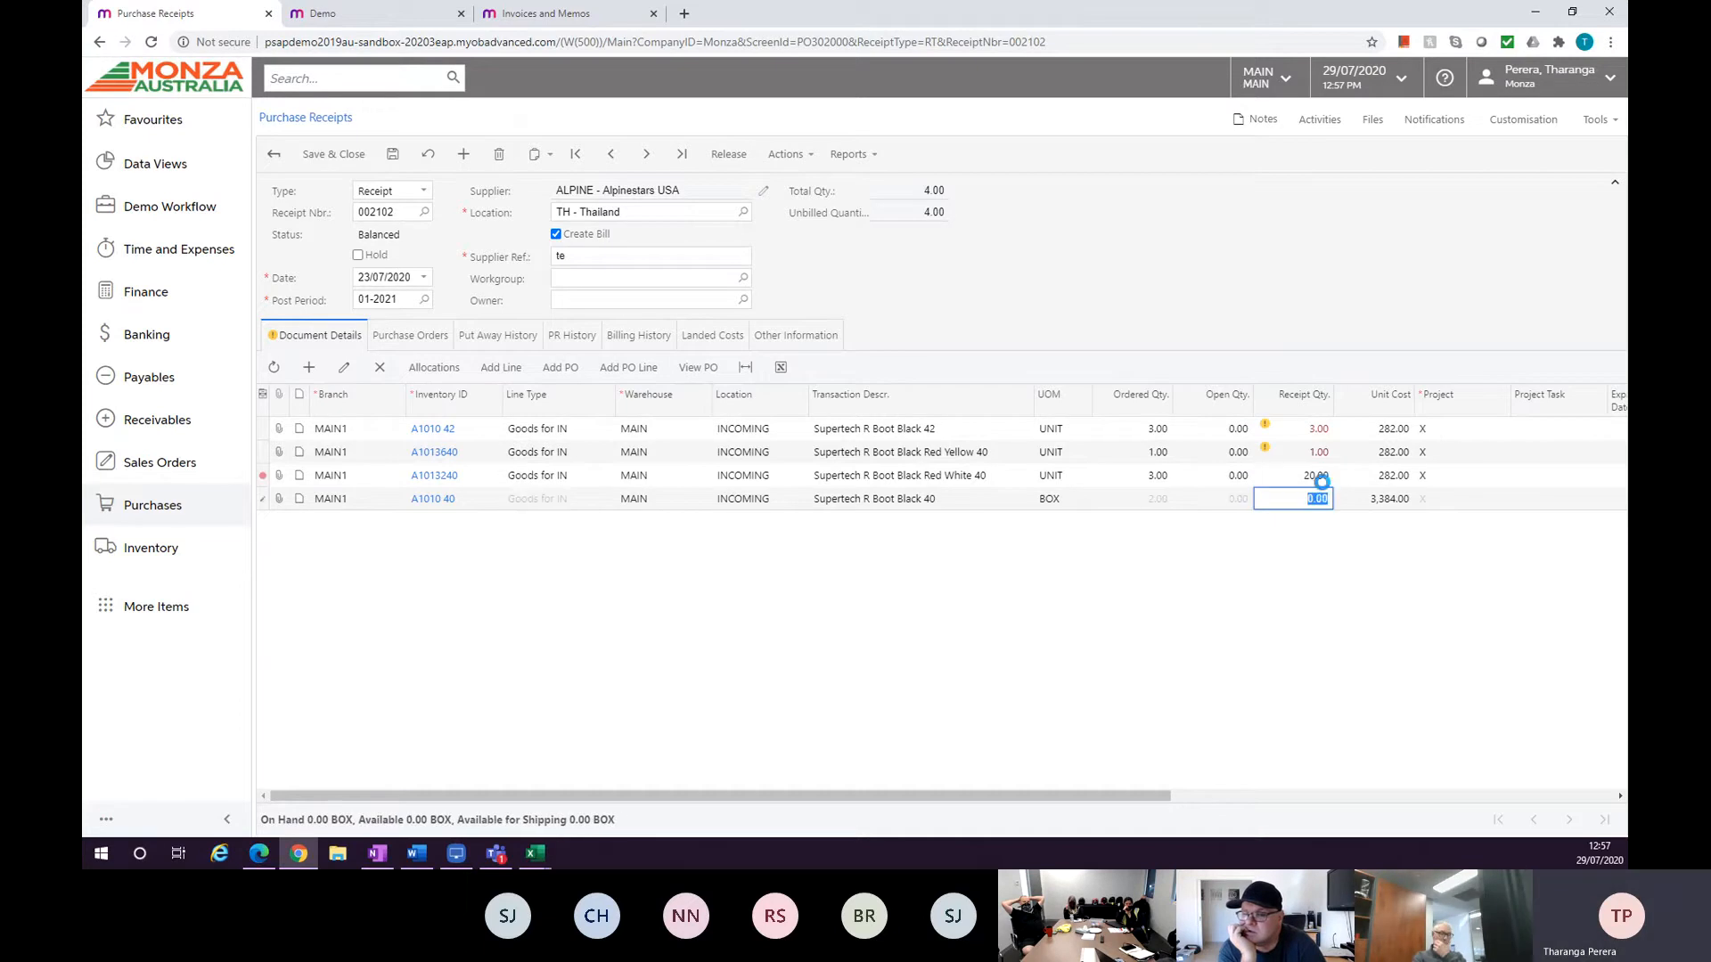
left_click(1319, 476)
type("3")
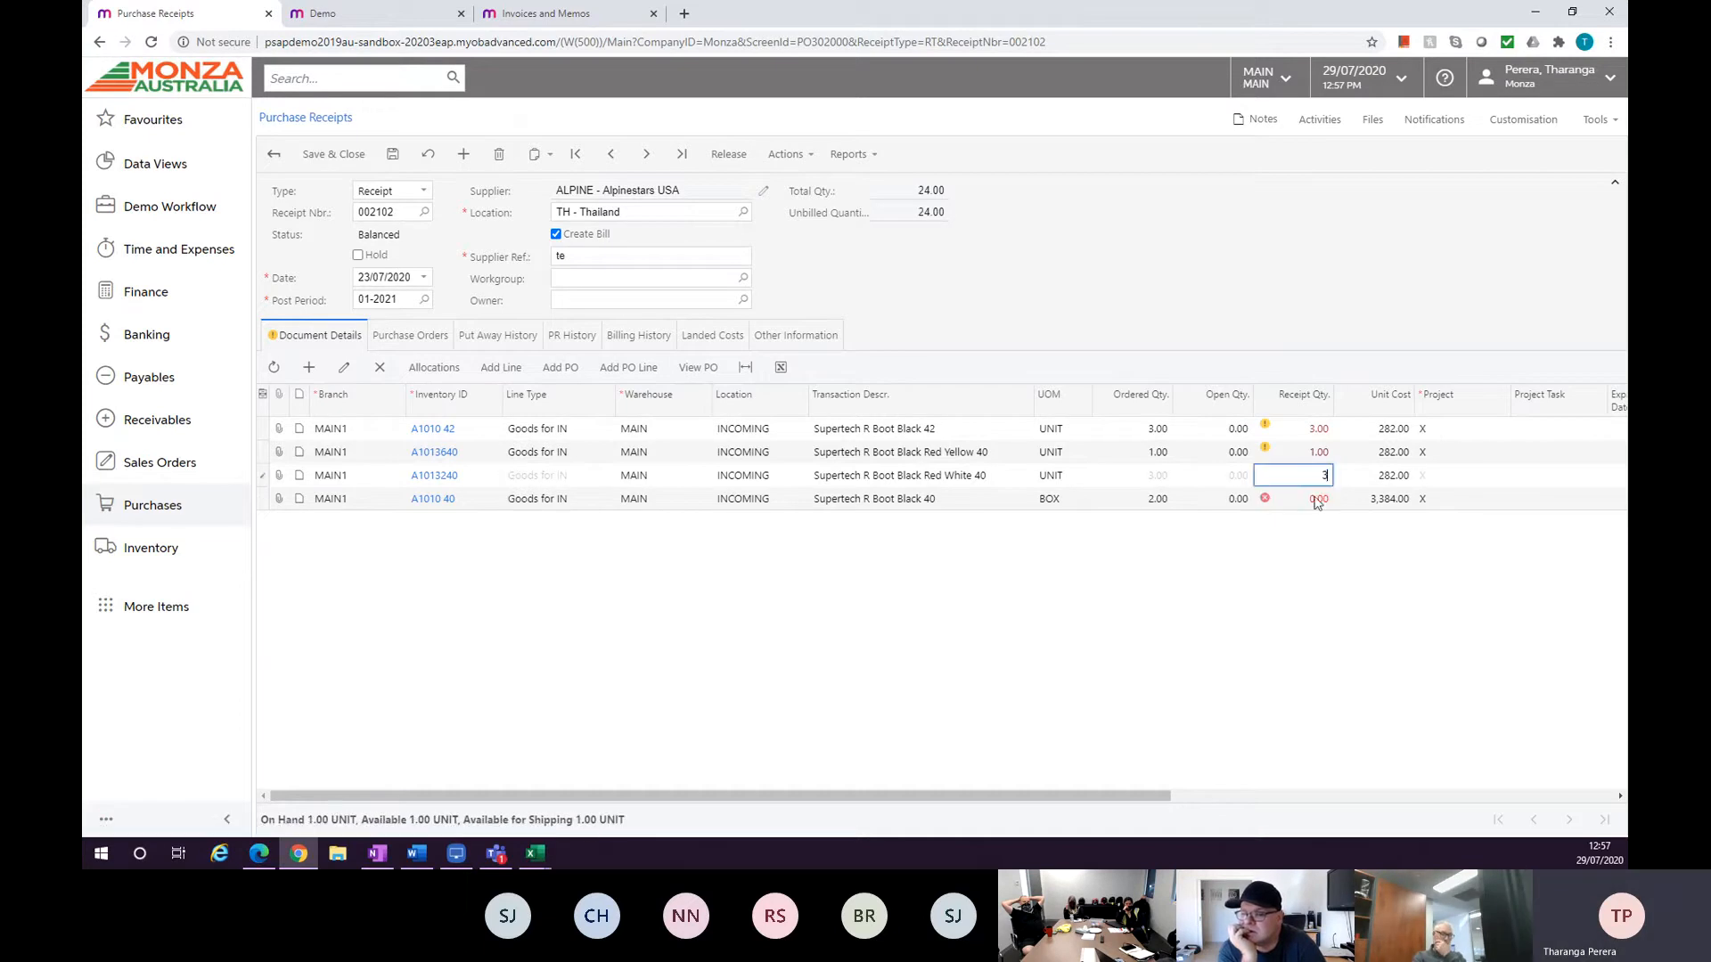
left_click(1317, 500)
type("2")
key("Tab")
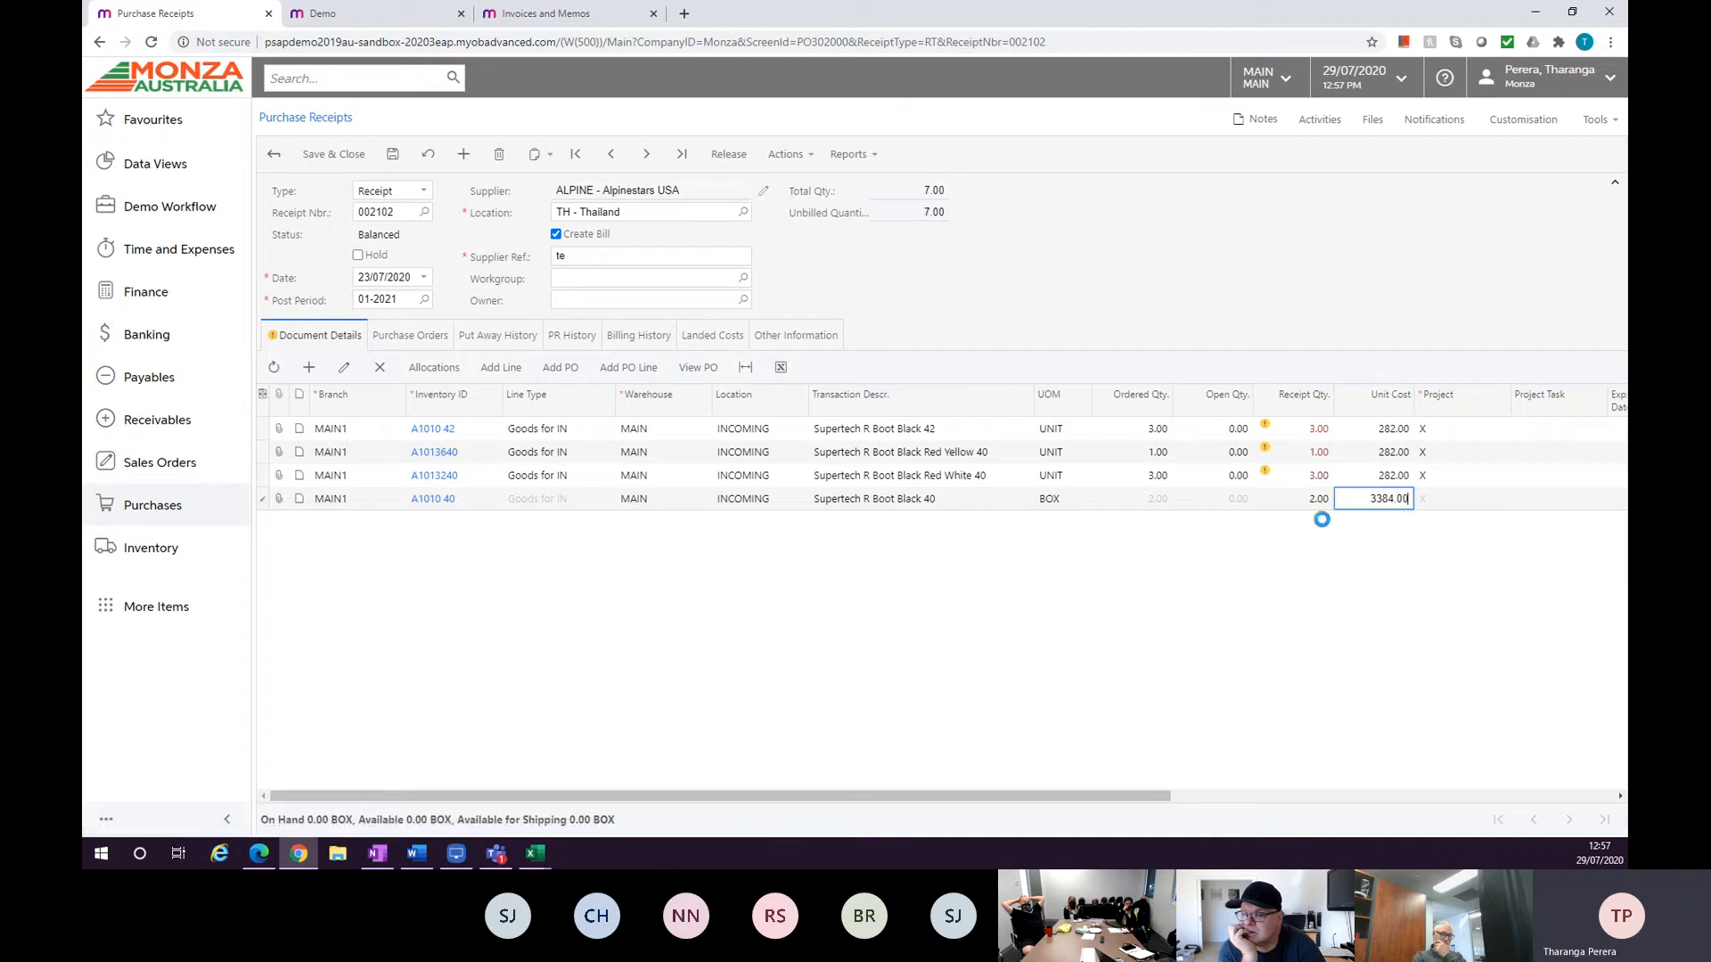
Save and release the purchase receipt.
left_click(394, 160)
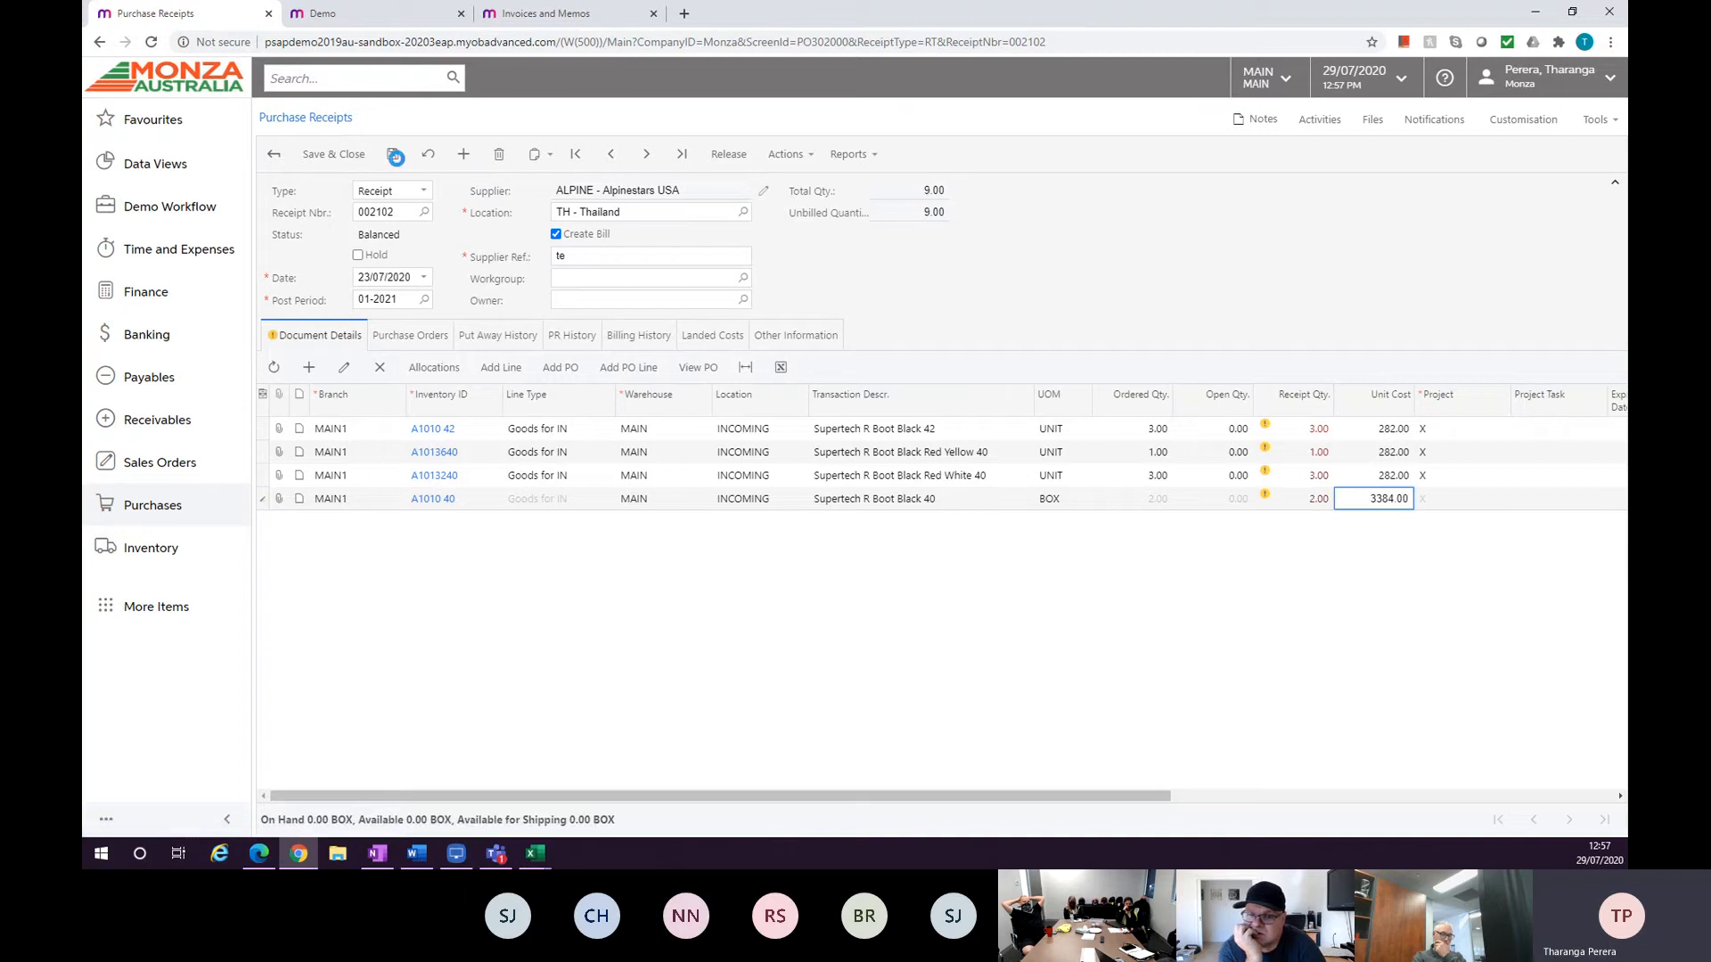
left_click(721, 155)
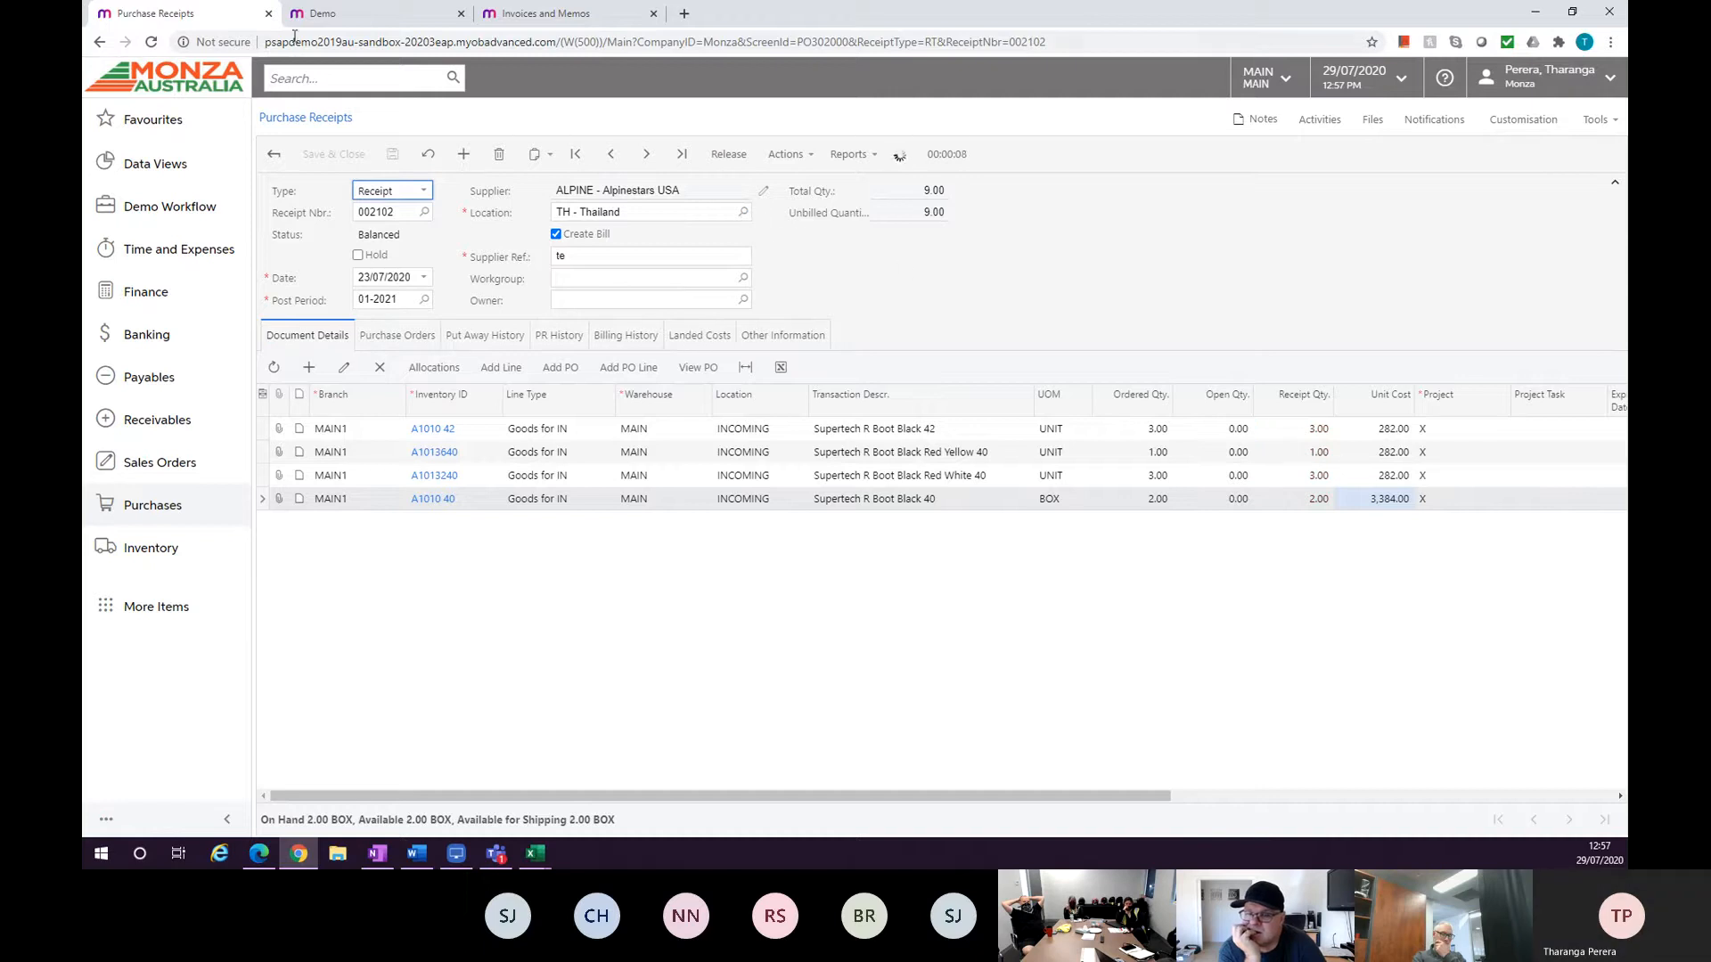
Close the Invoices and Memos browser tab and return to the Purchase Receipts tab.
left_click(321, 13)
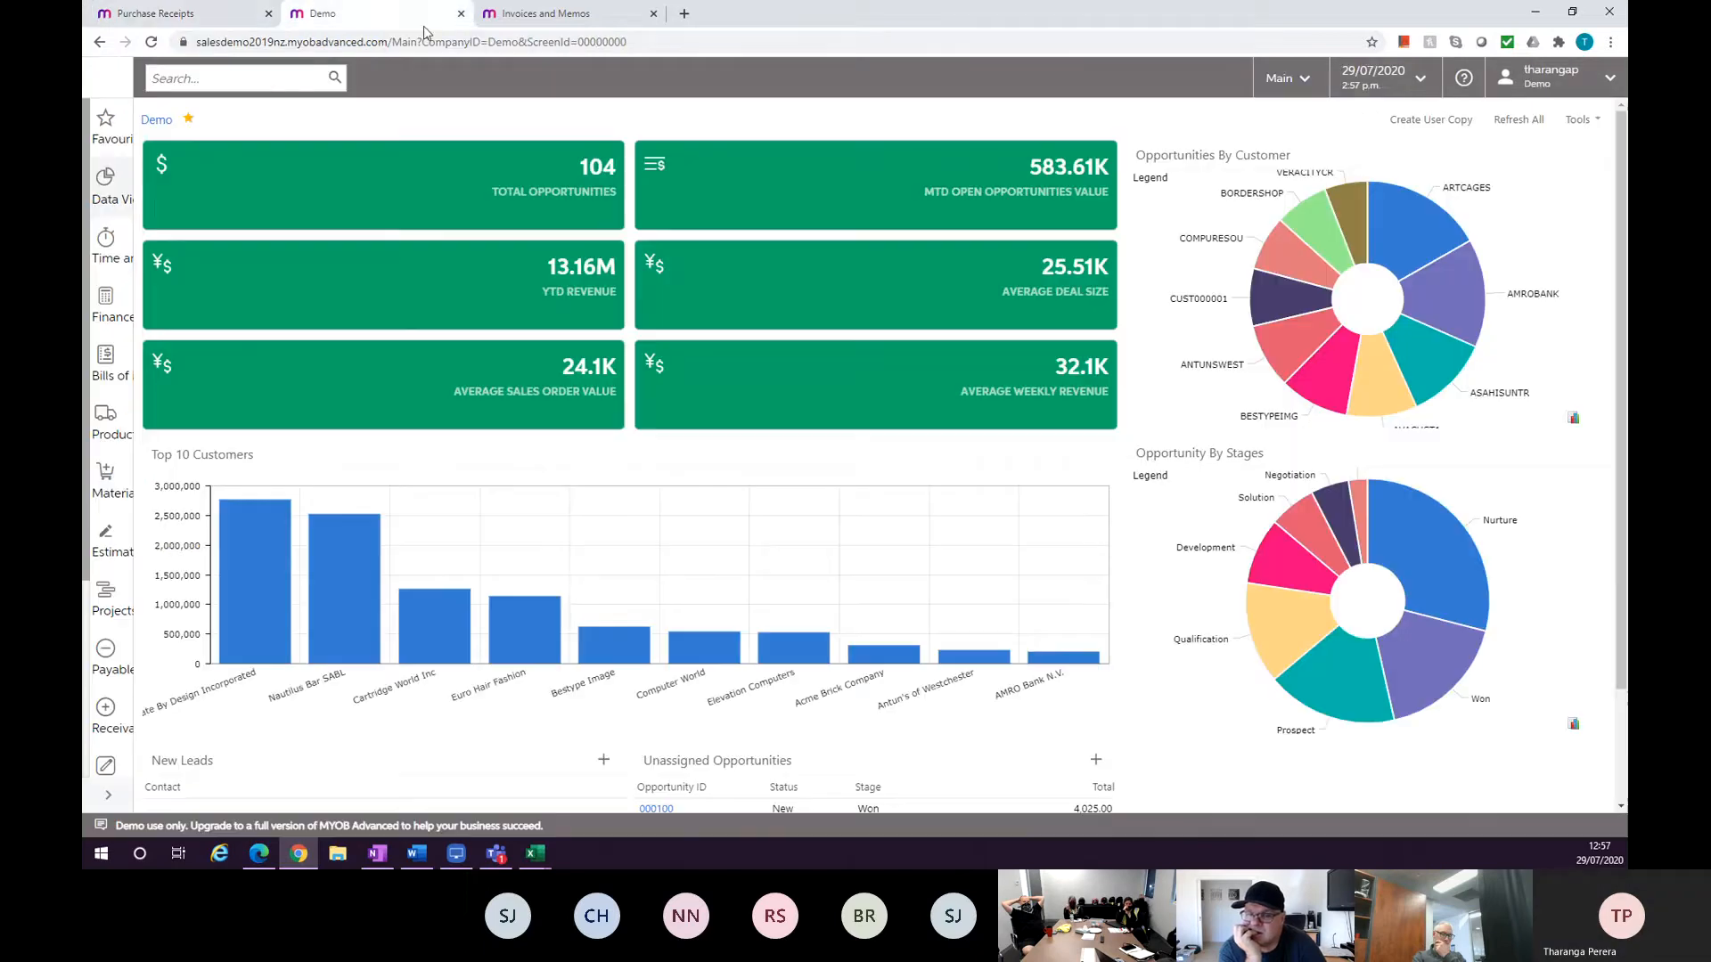
left_click(615, 13)
left_click(653, 13)
left_click(178, 14)
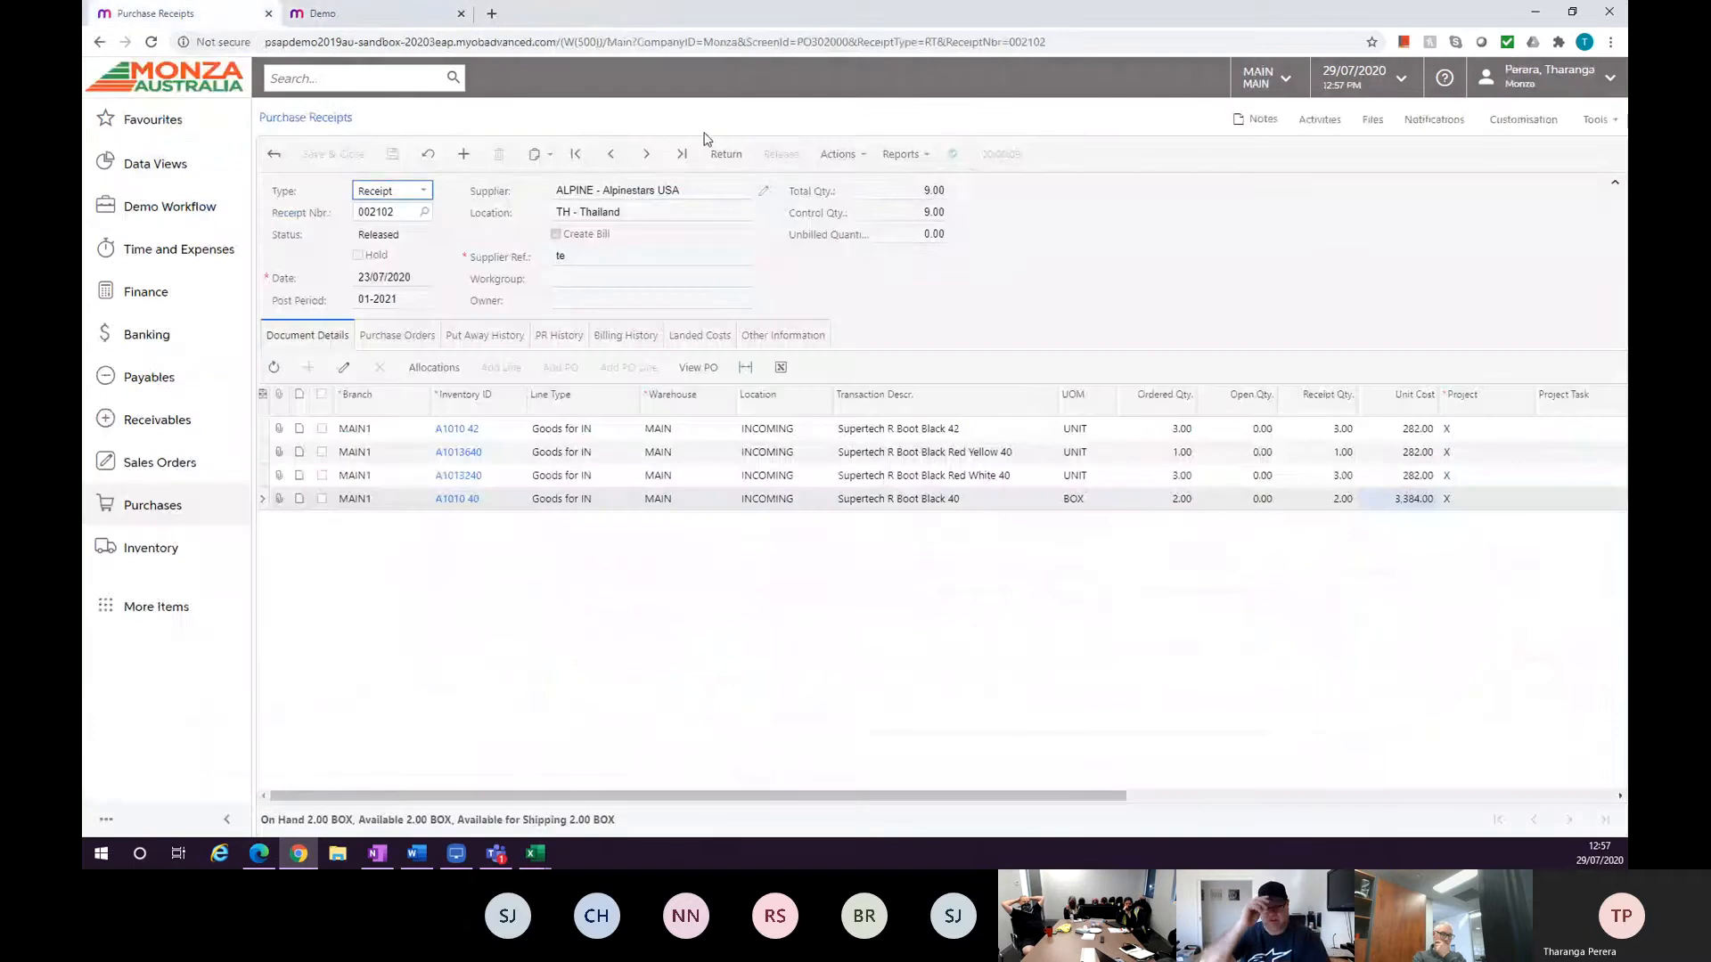
Create landed costs from the receipt and set the supplier to TRANSIT - Transit Transport.
left_click(837, 154)
left_click(886, 250)
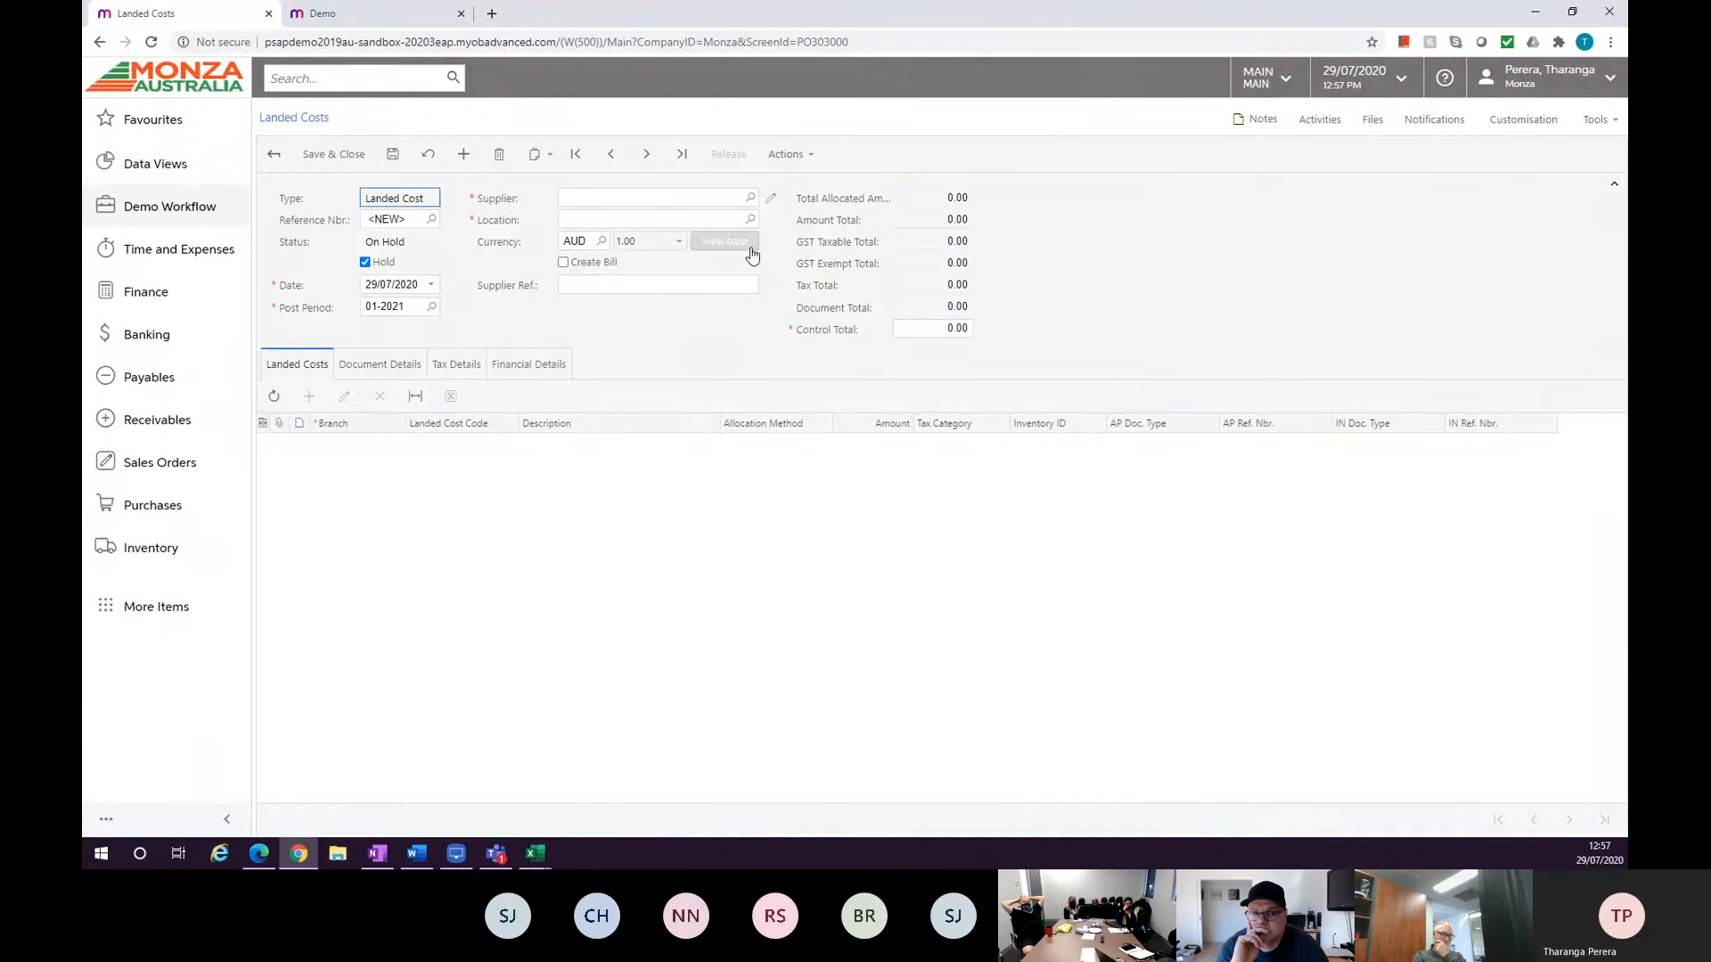
left_click(749, 200)
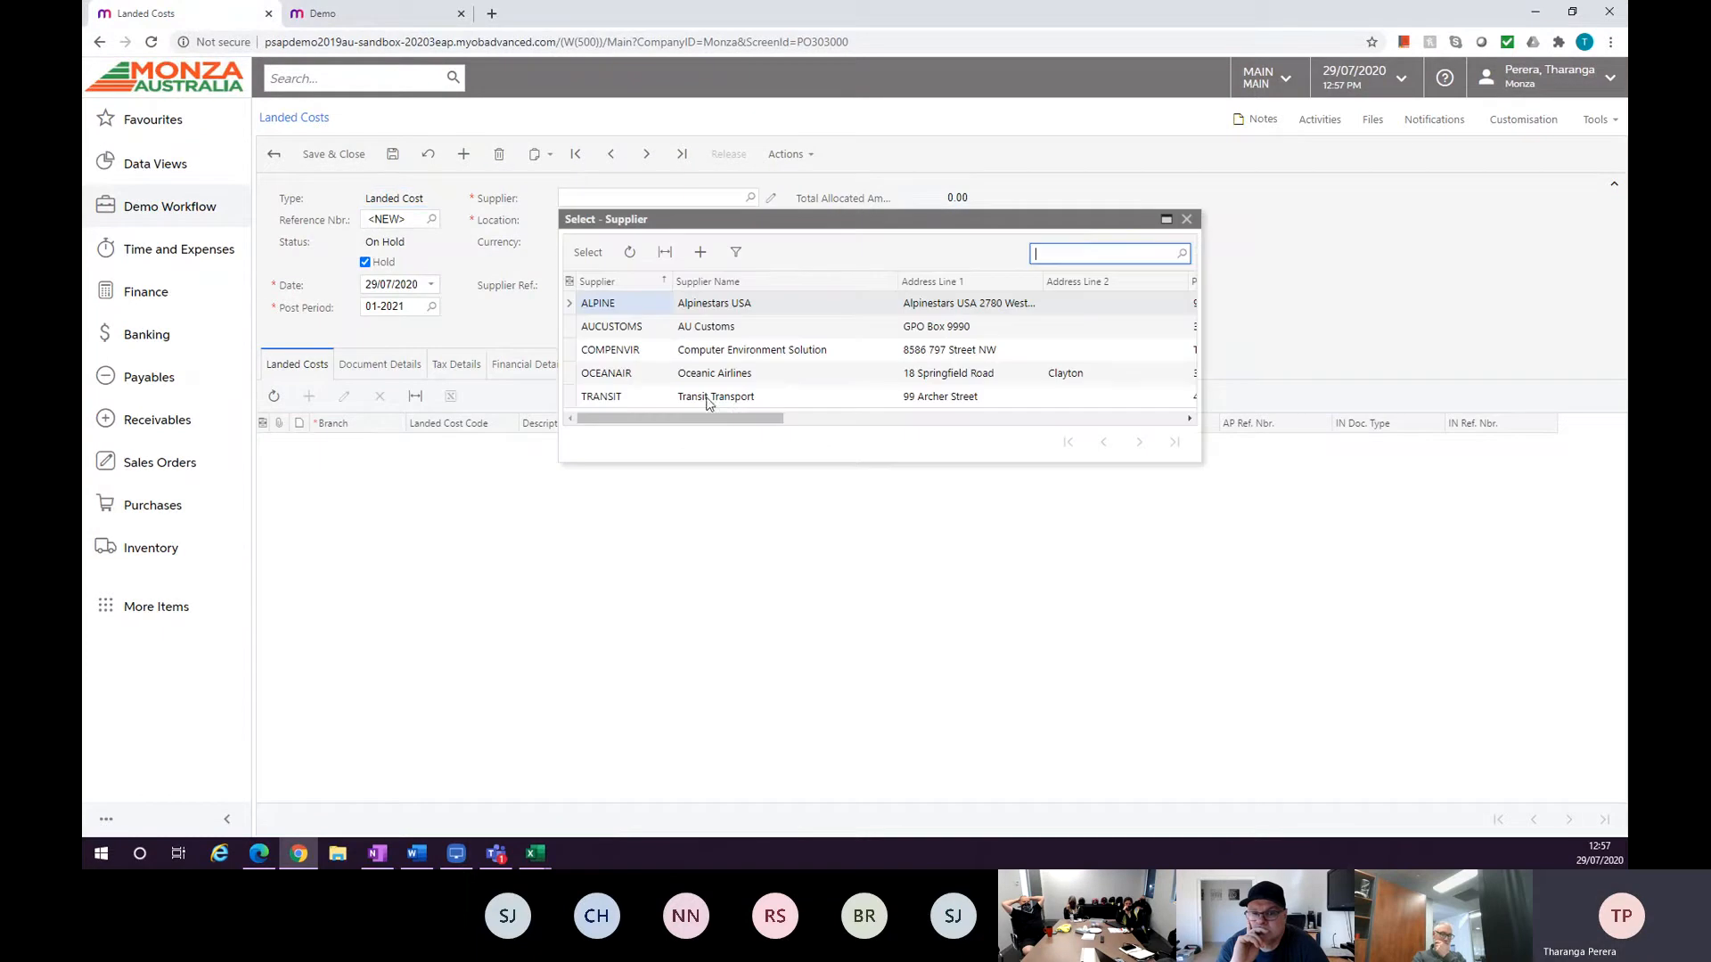
double_click(704, 398)
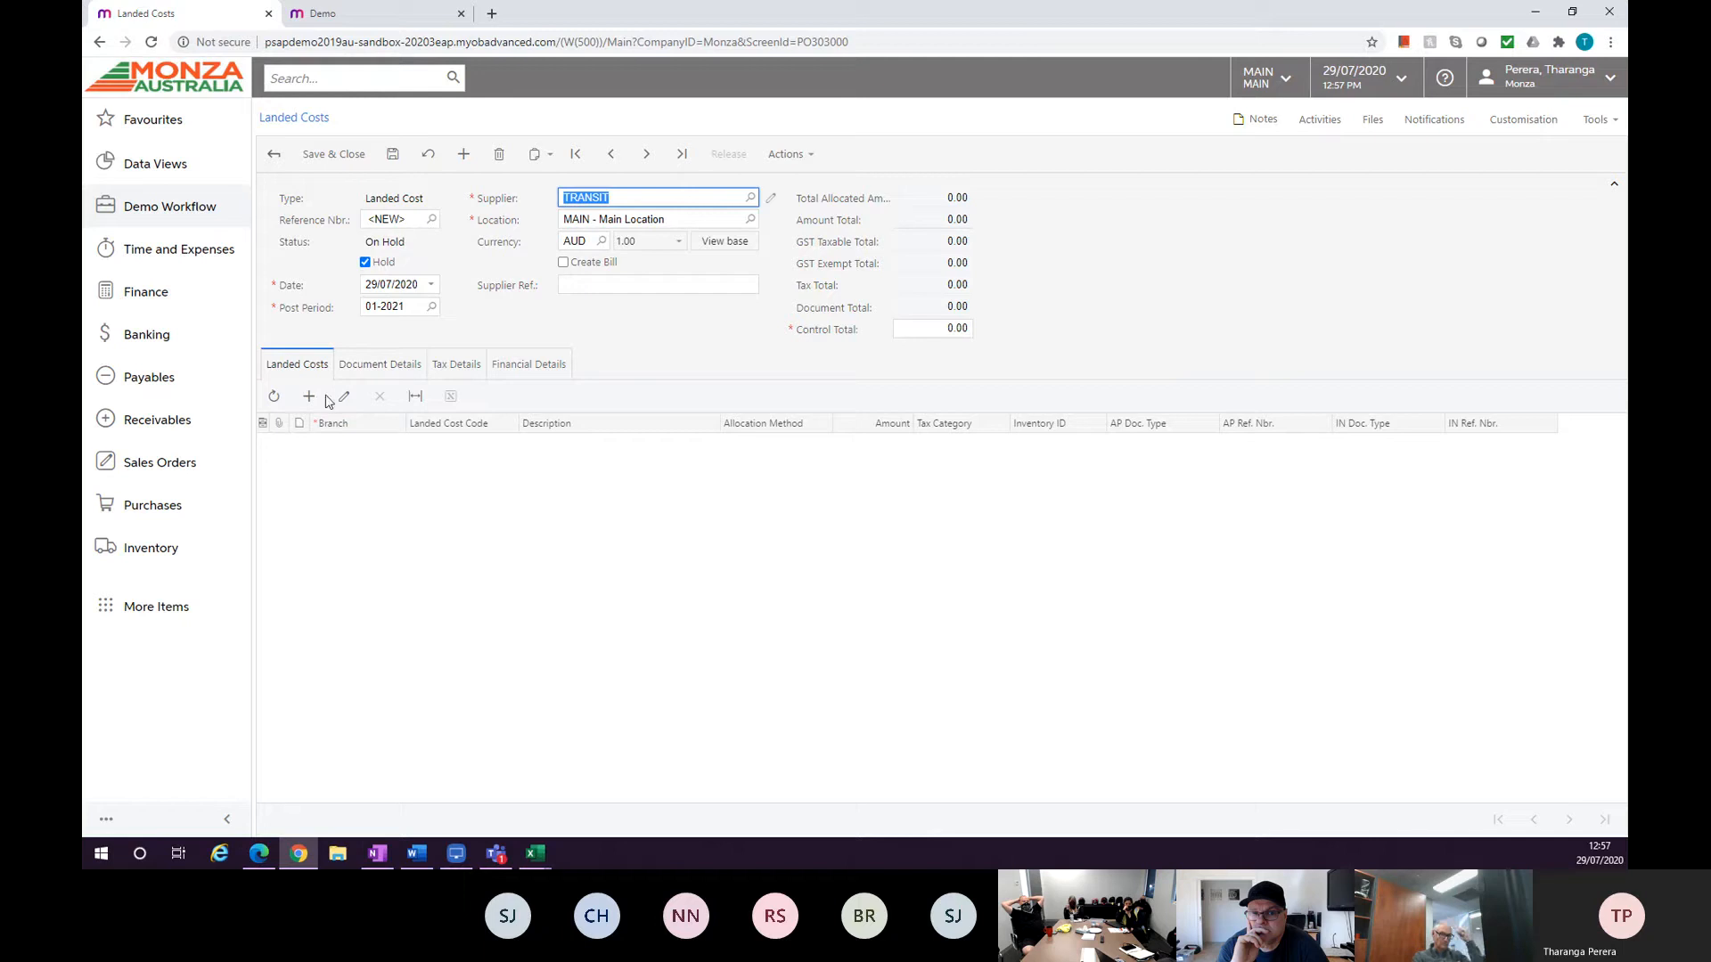
Add a landed cost line with landed cost code FRTBYQTY.
left_click(309, 397)
left_click(624, 447)
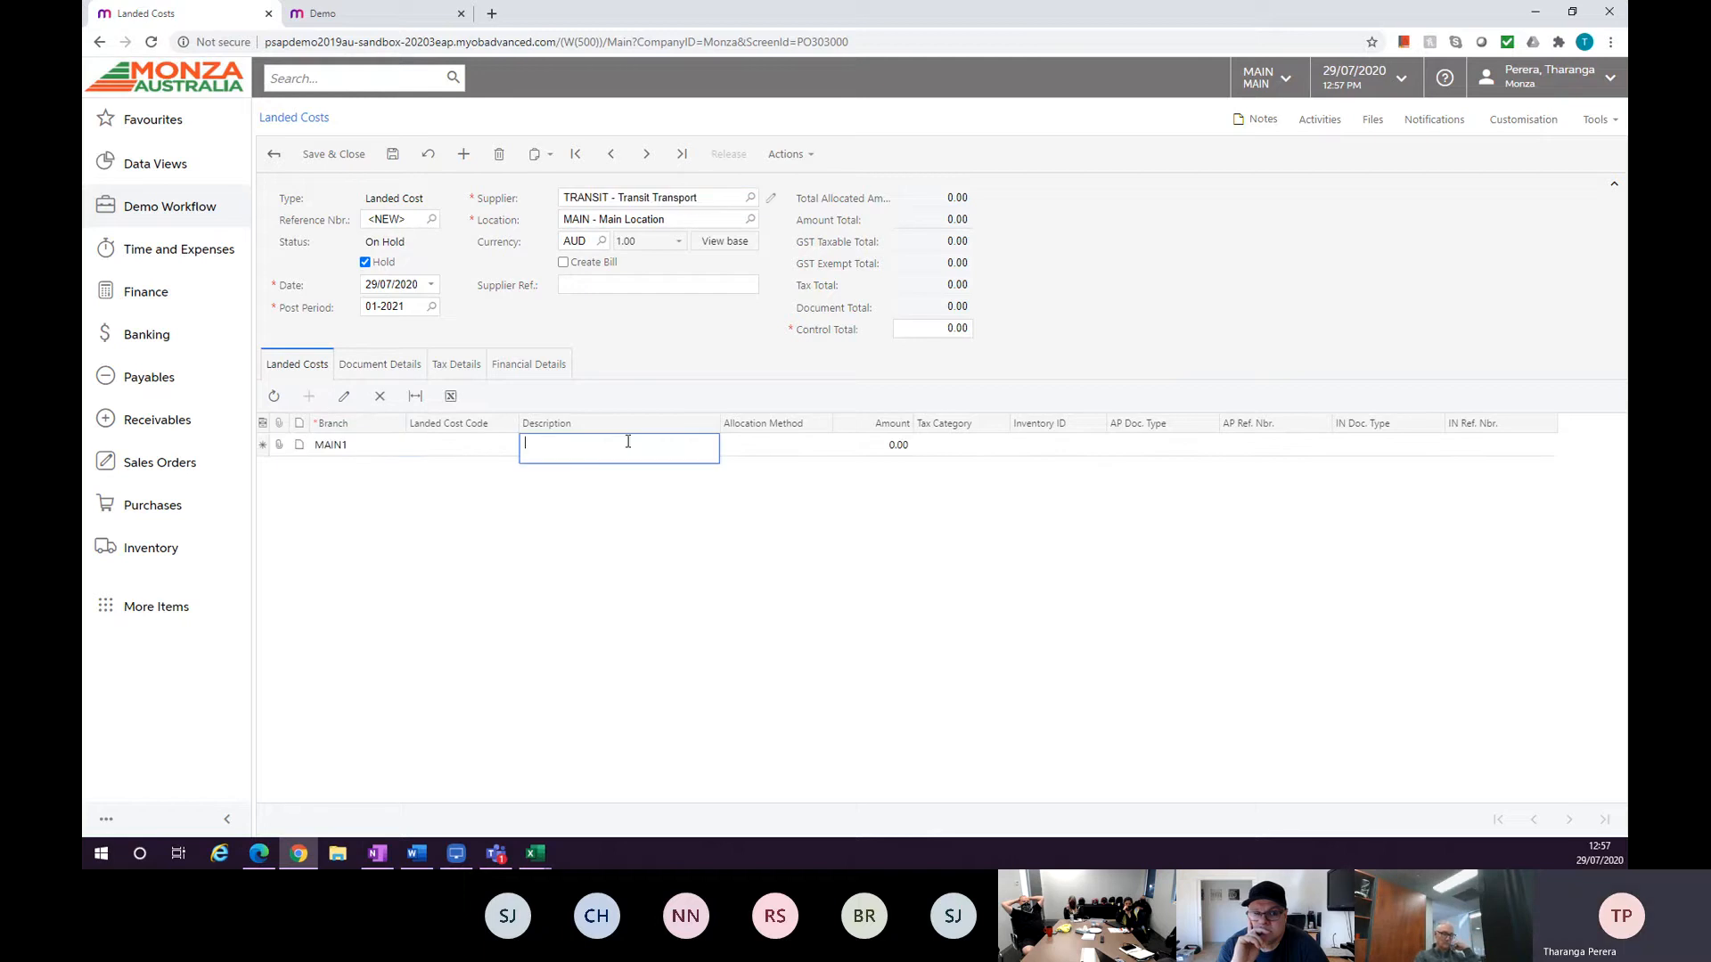
left_click(463, 445)
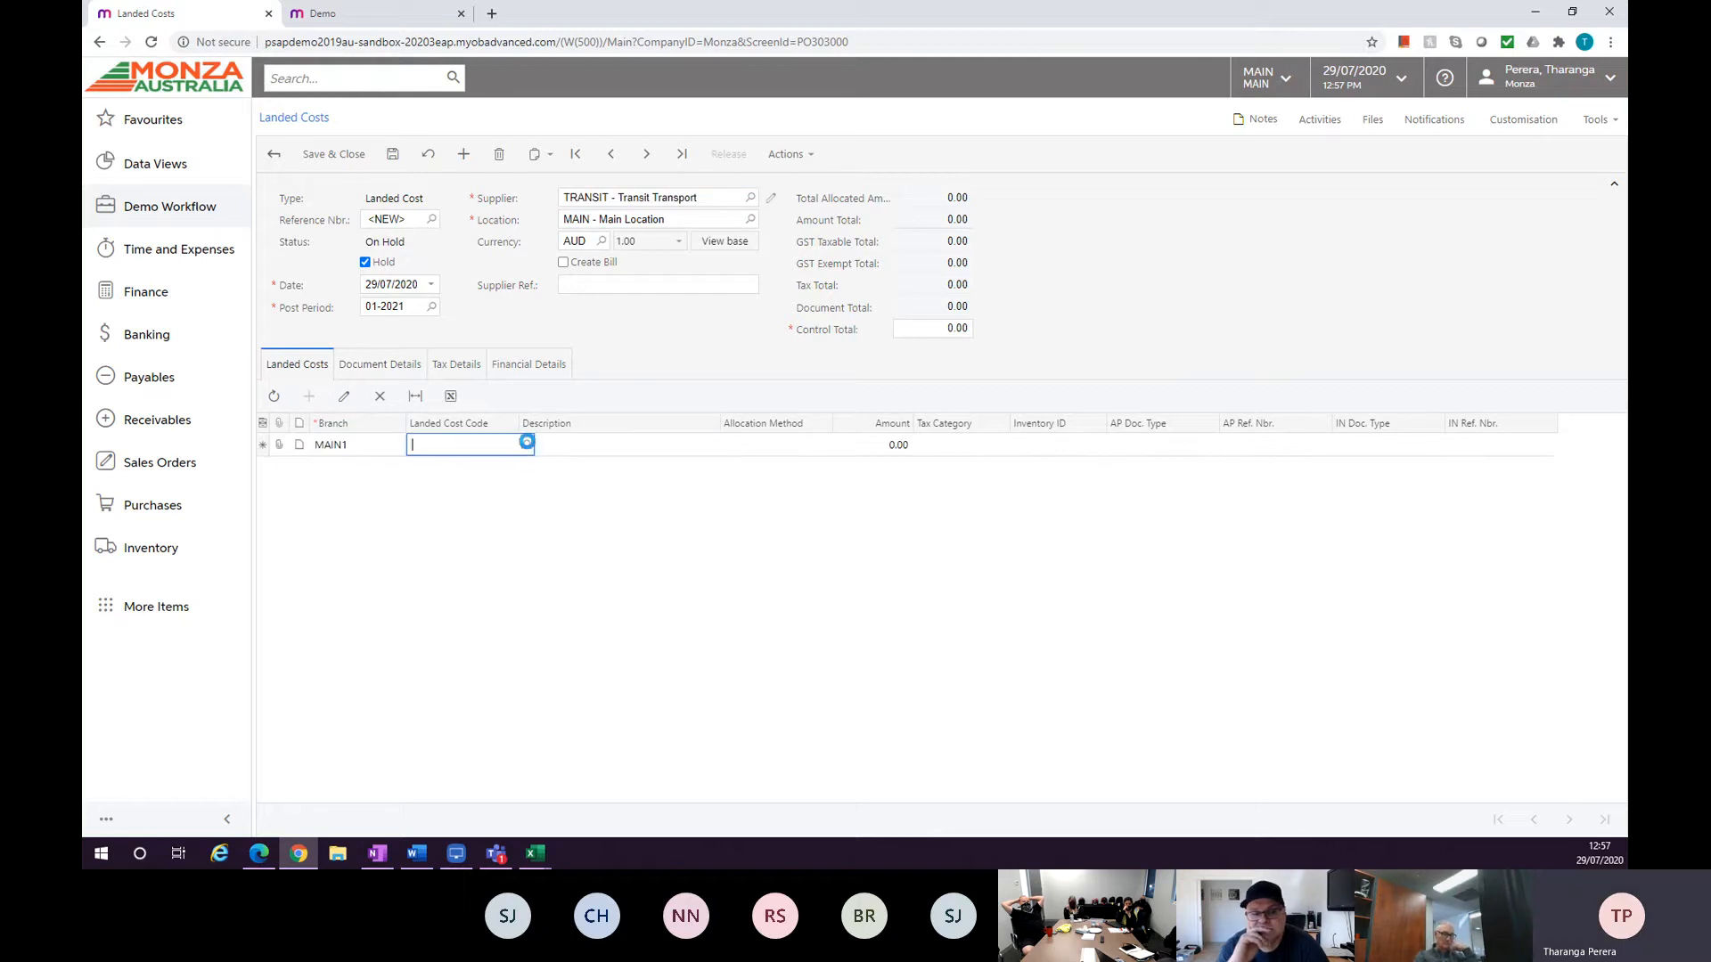
left_click(523, 447)
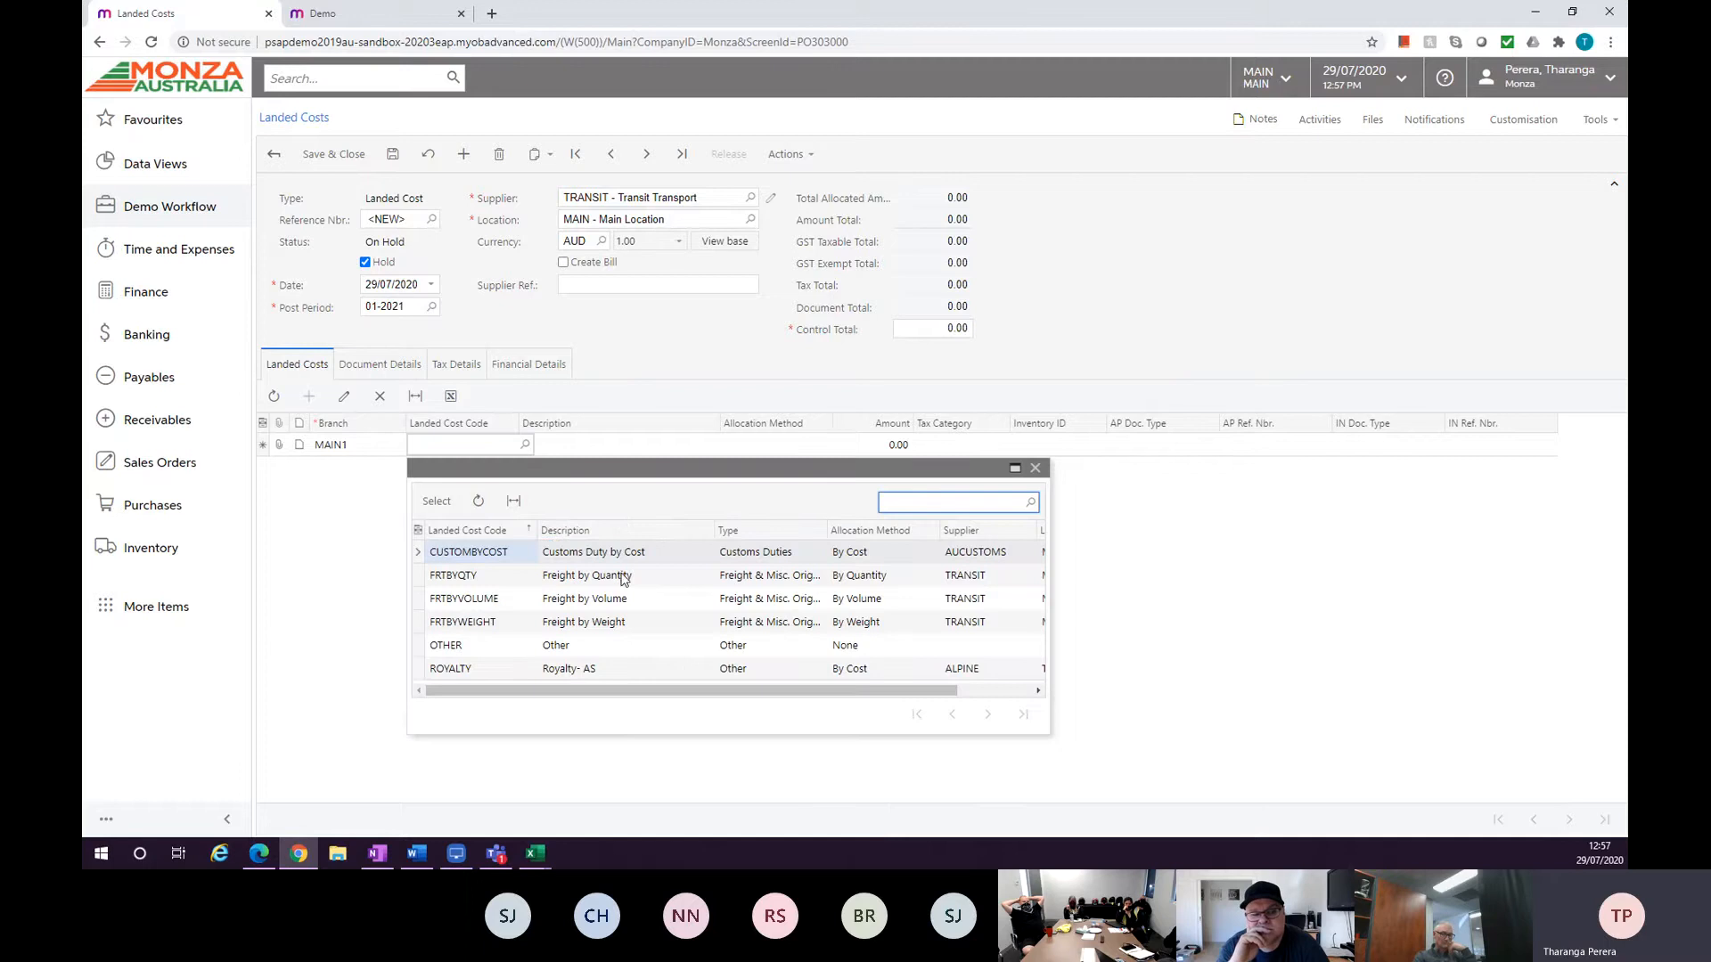
double_click(478, 579)
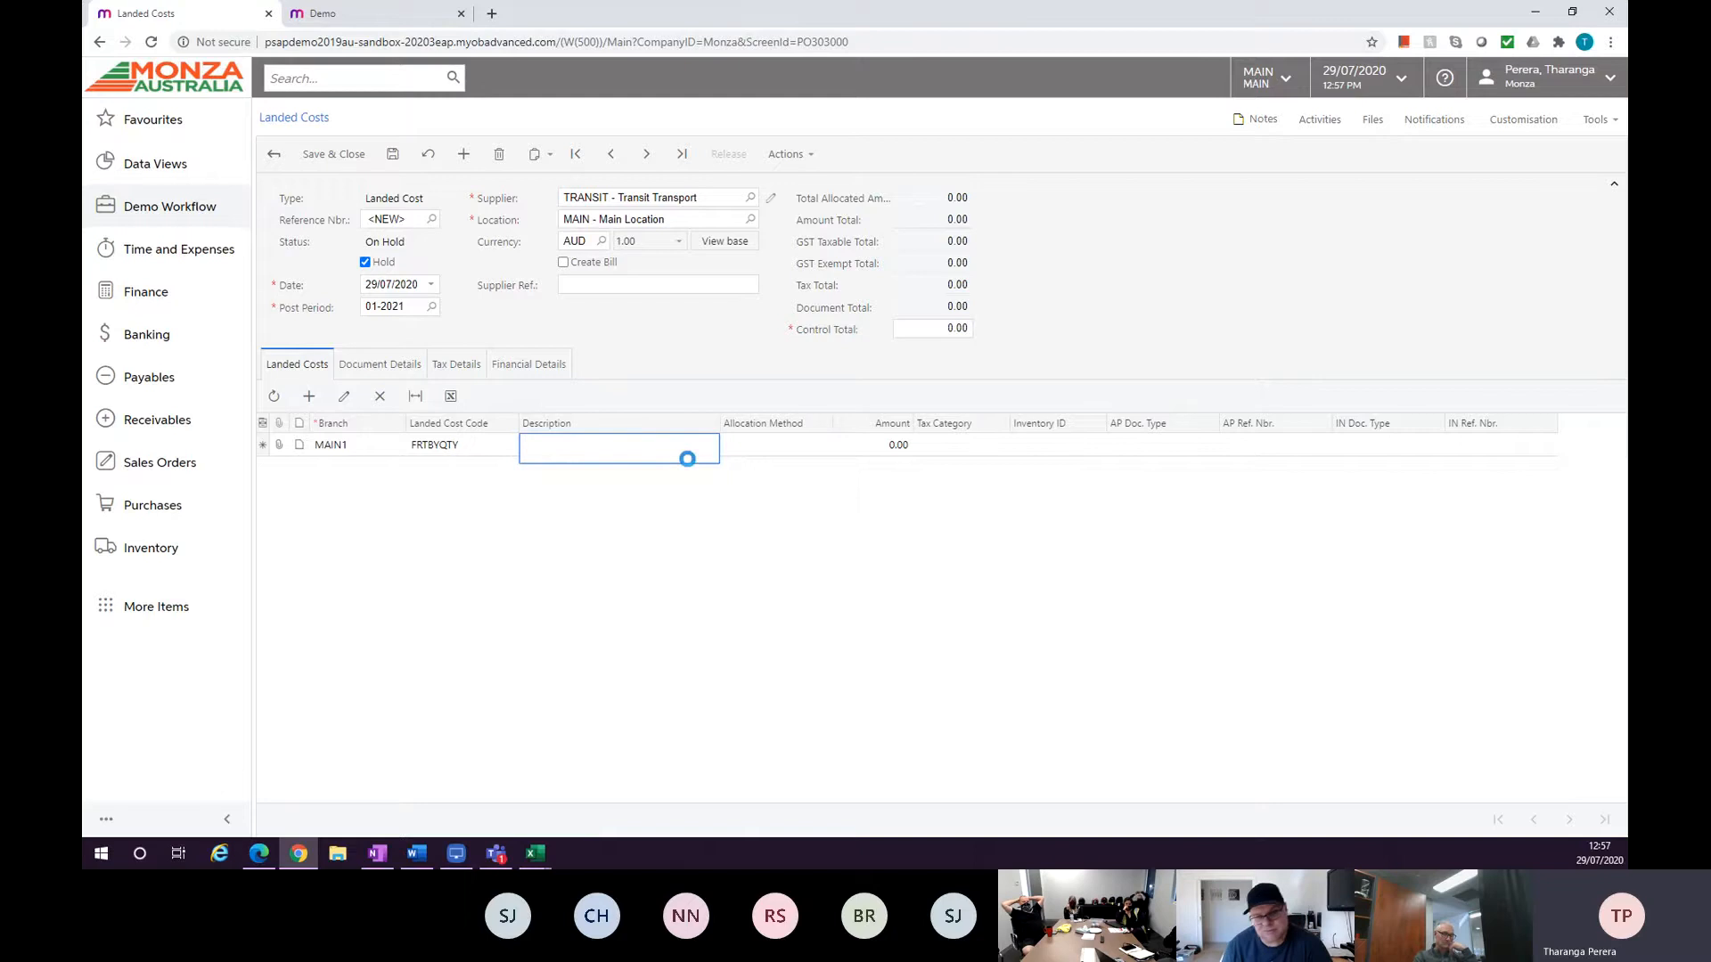
Set the line amount and the document's control total to 1000.
left_click(898, 444)
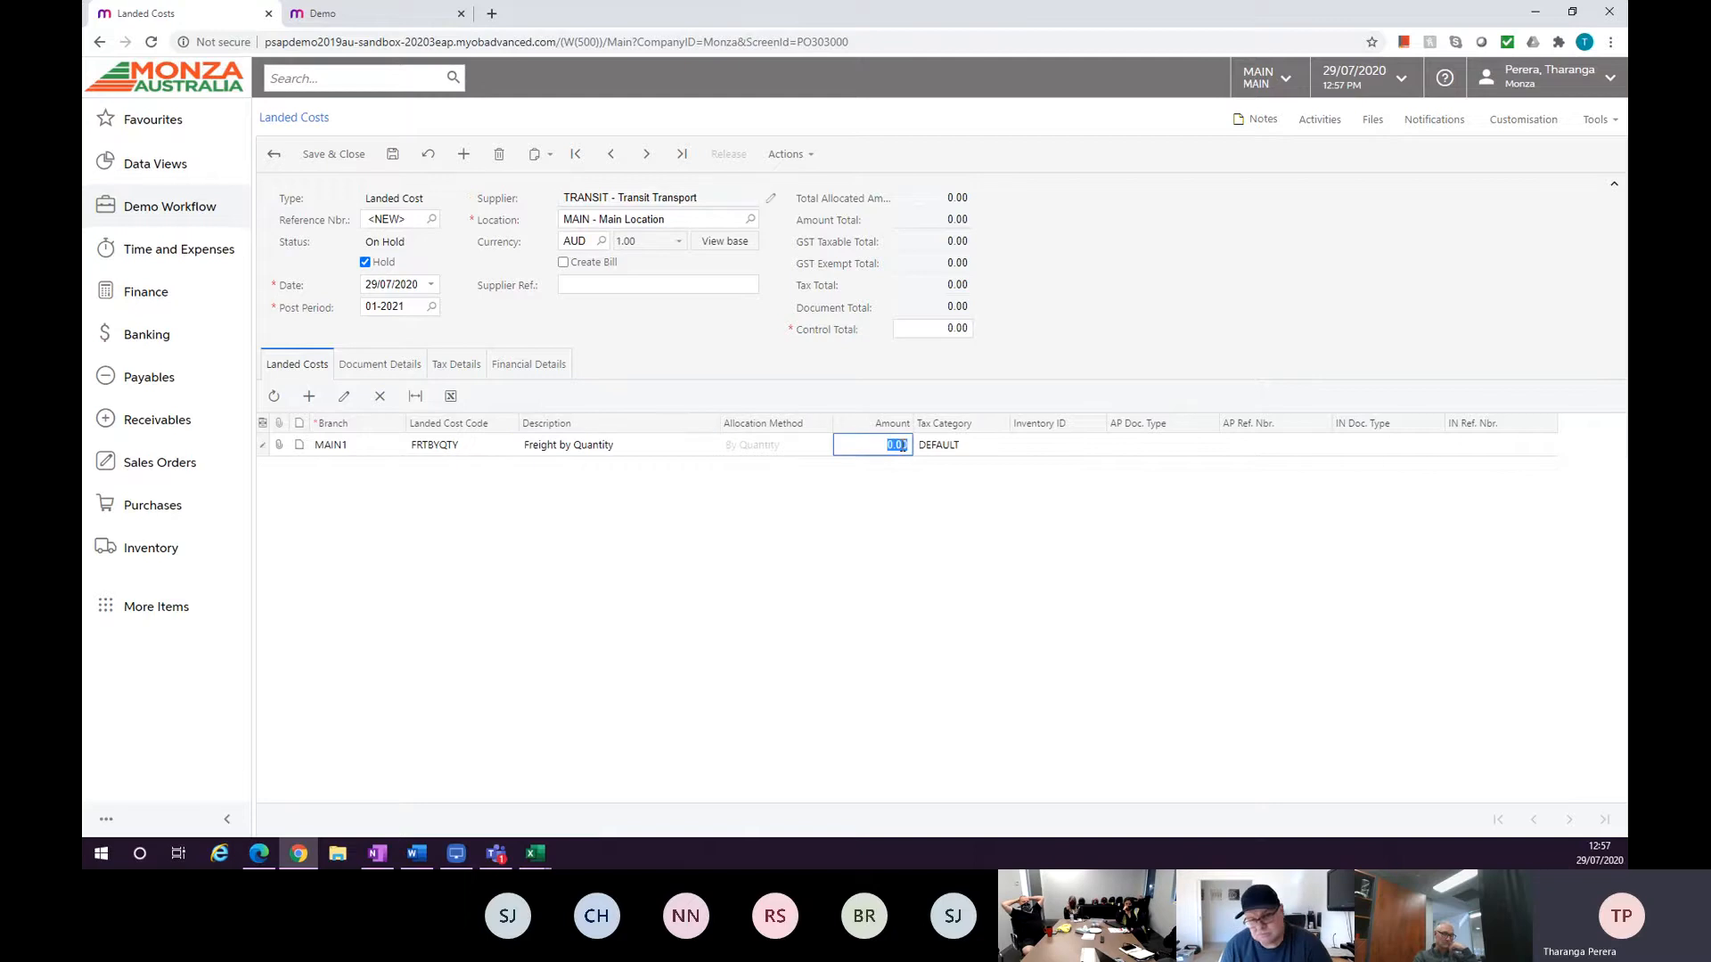
left_click(911, 331)
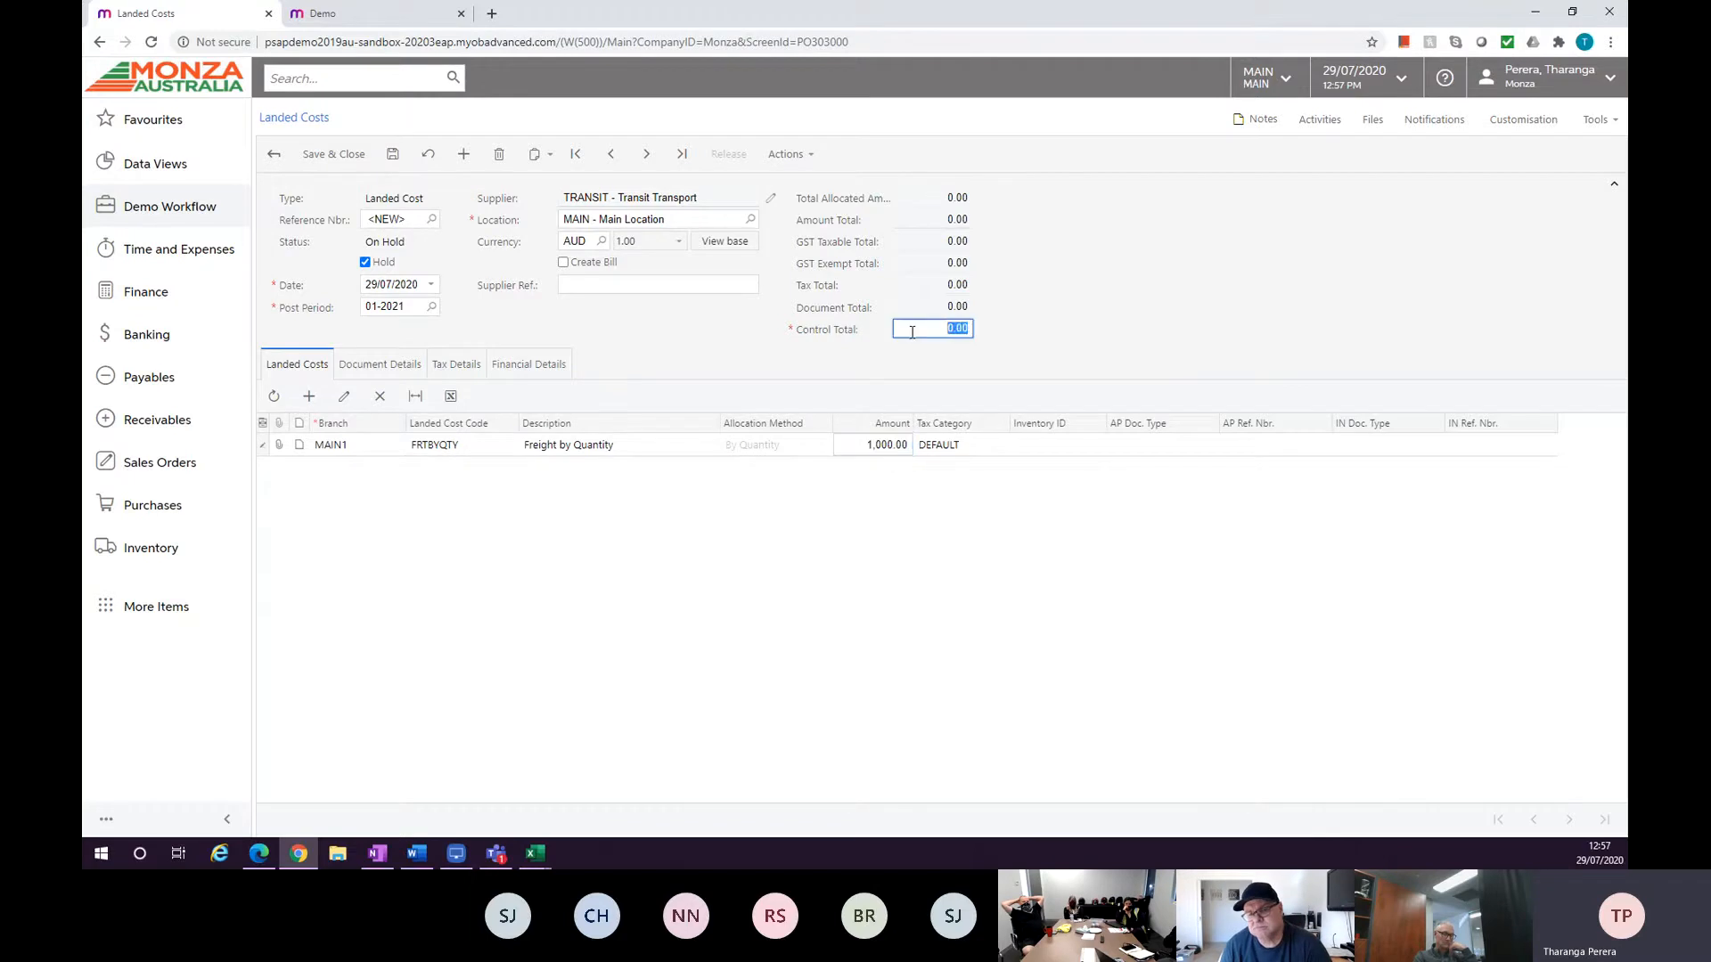
type("1000")
key("Tab")
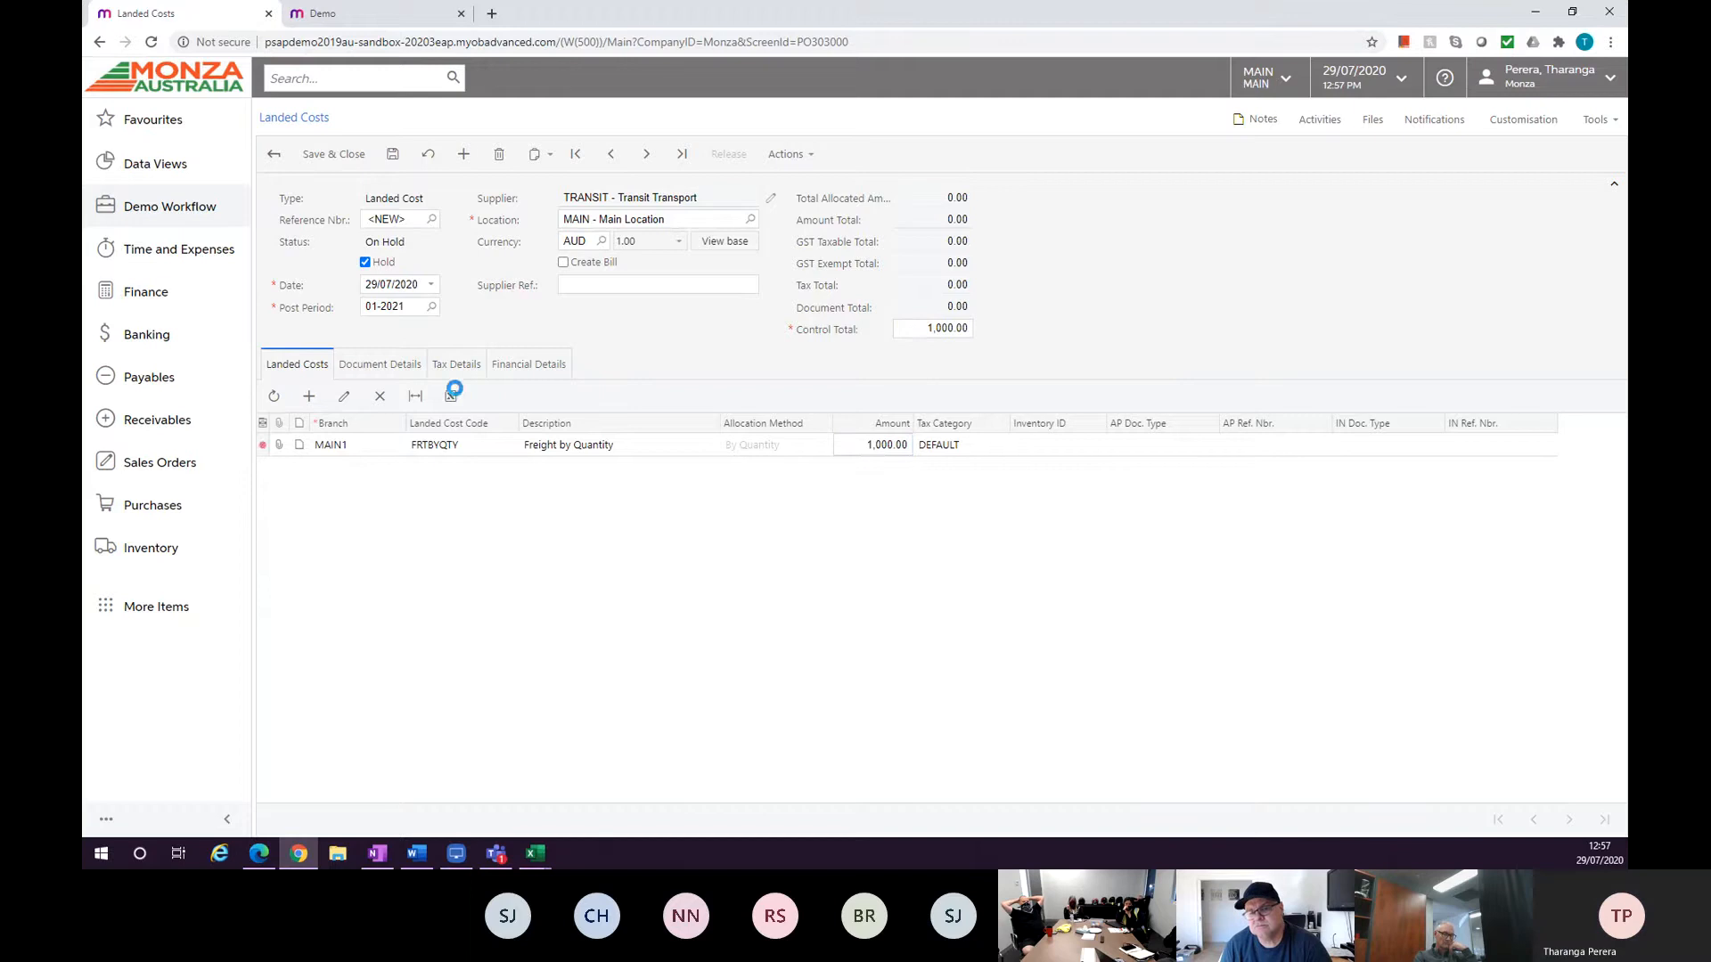
Save the landed cost document and review its Document Details, Landed Costs and Tax Details tabs.
left_click(383, 374)
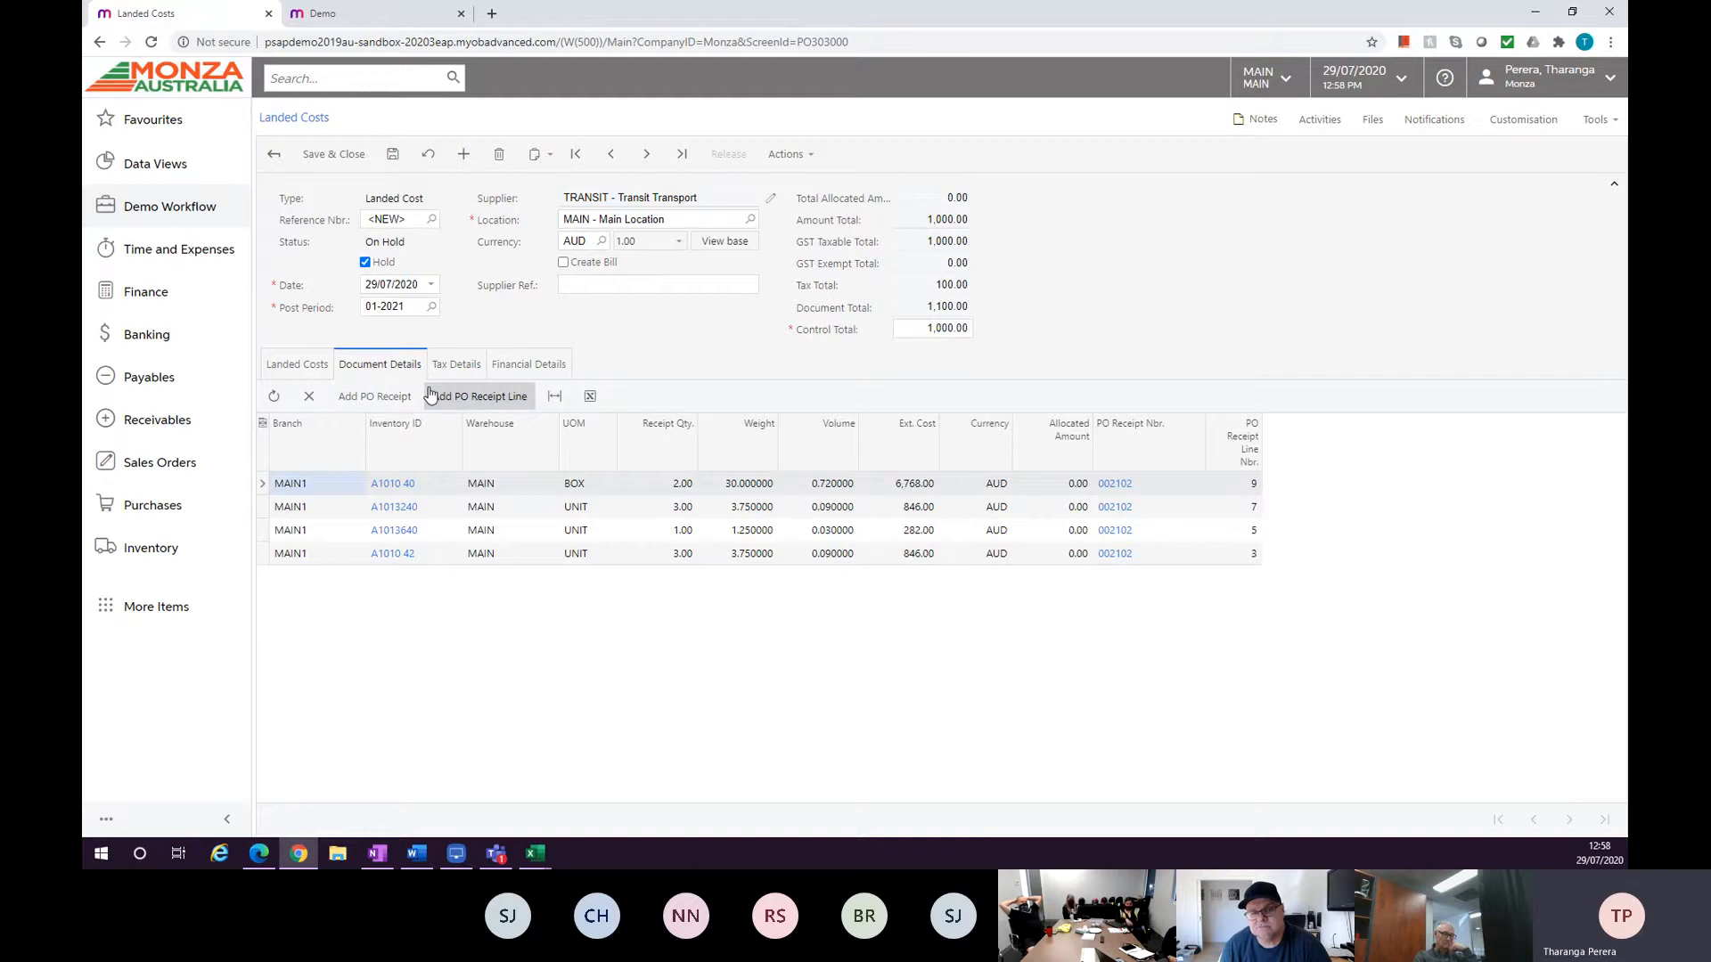
left_click(392, 153)
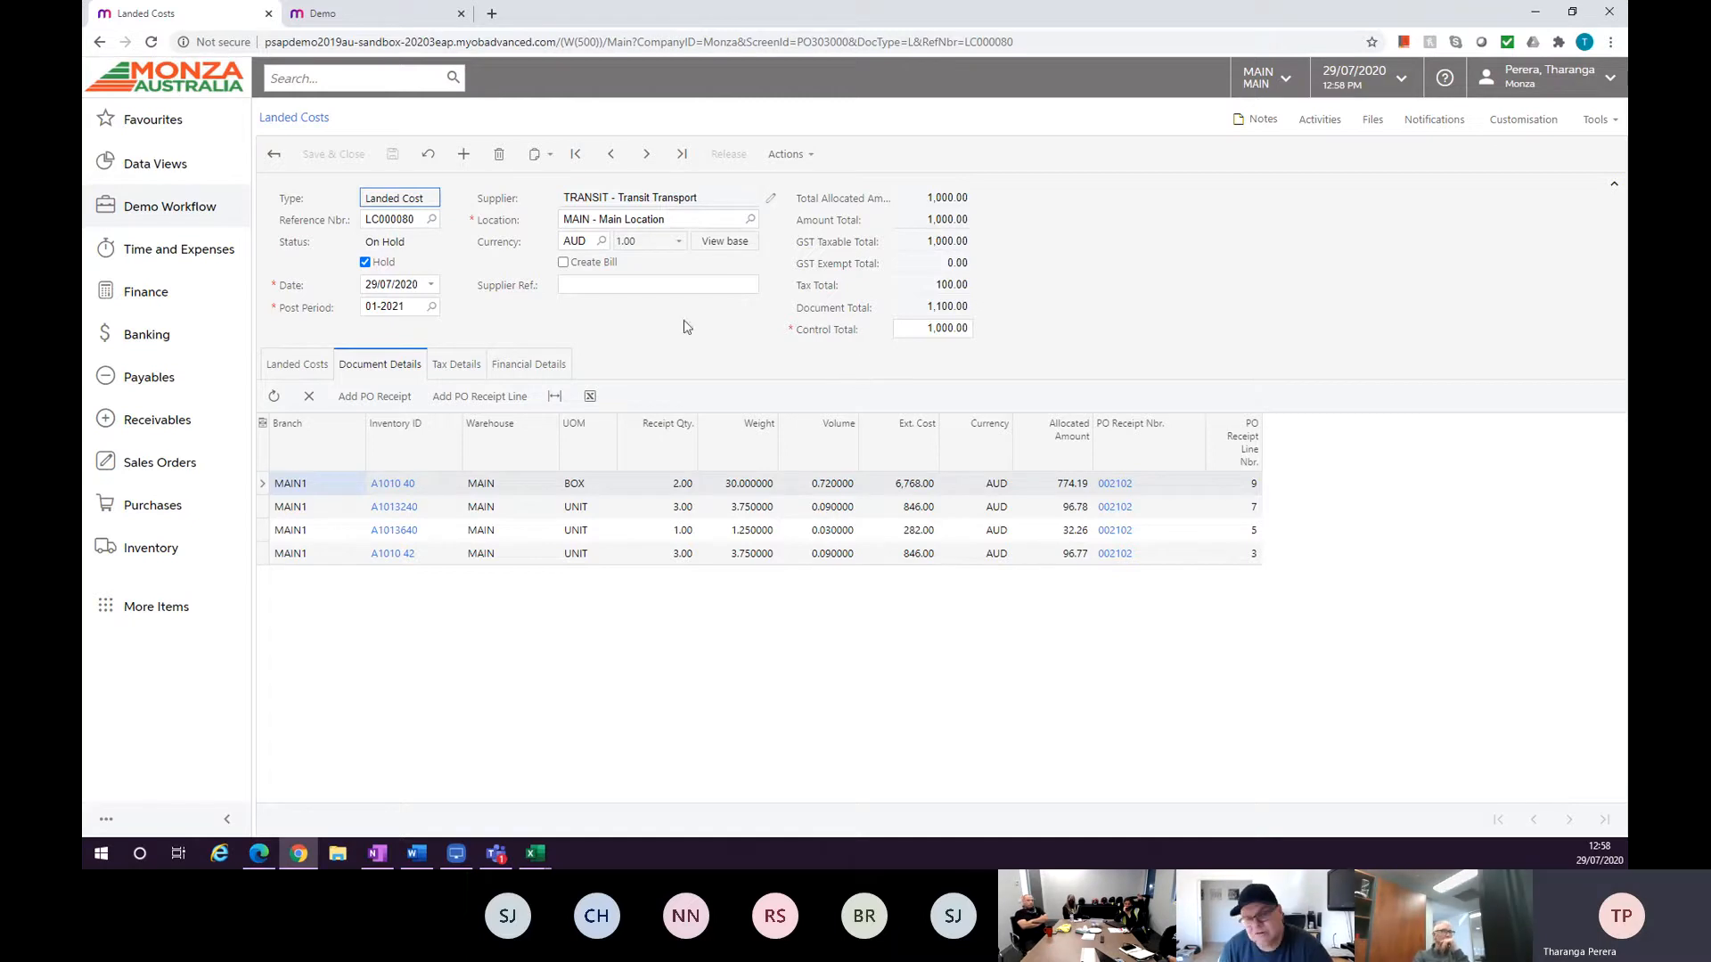
left_click(297, 363)
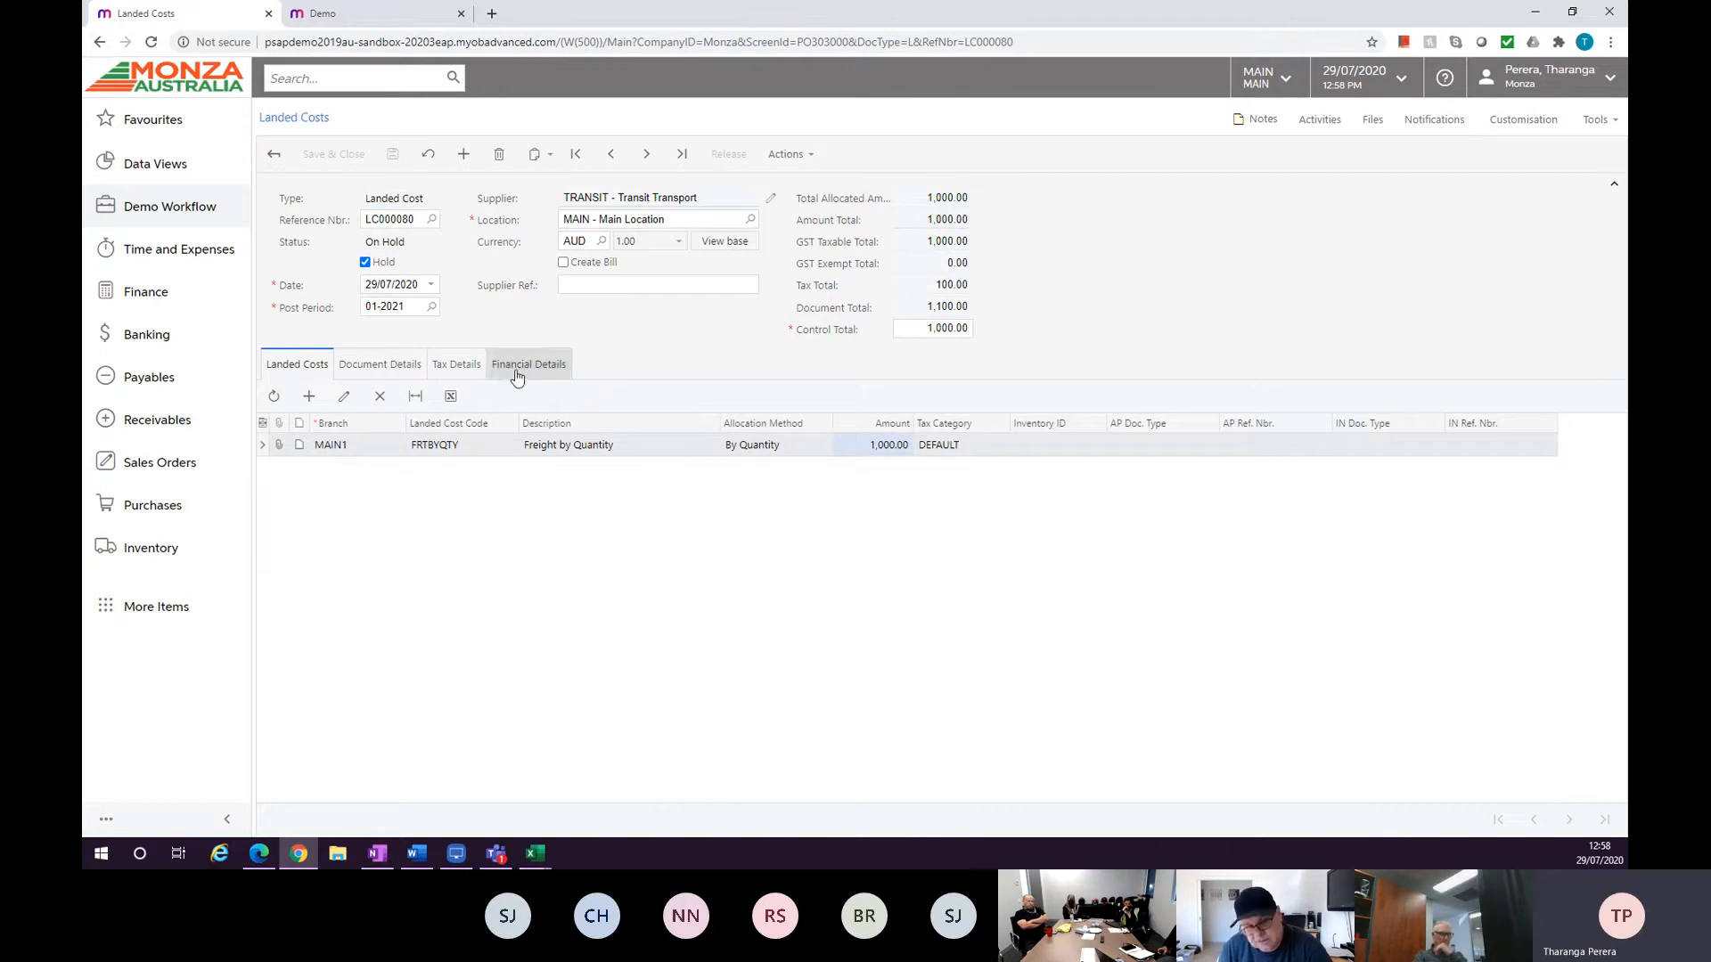
left_click(454, 367)
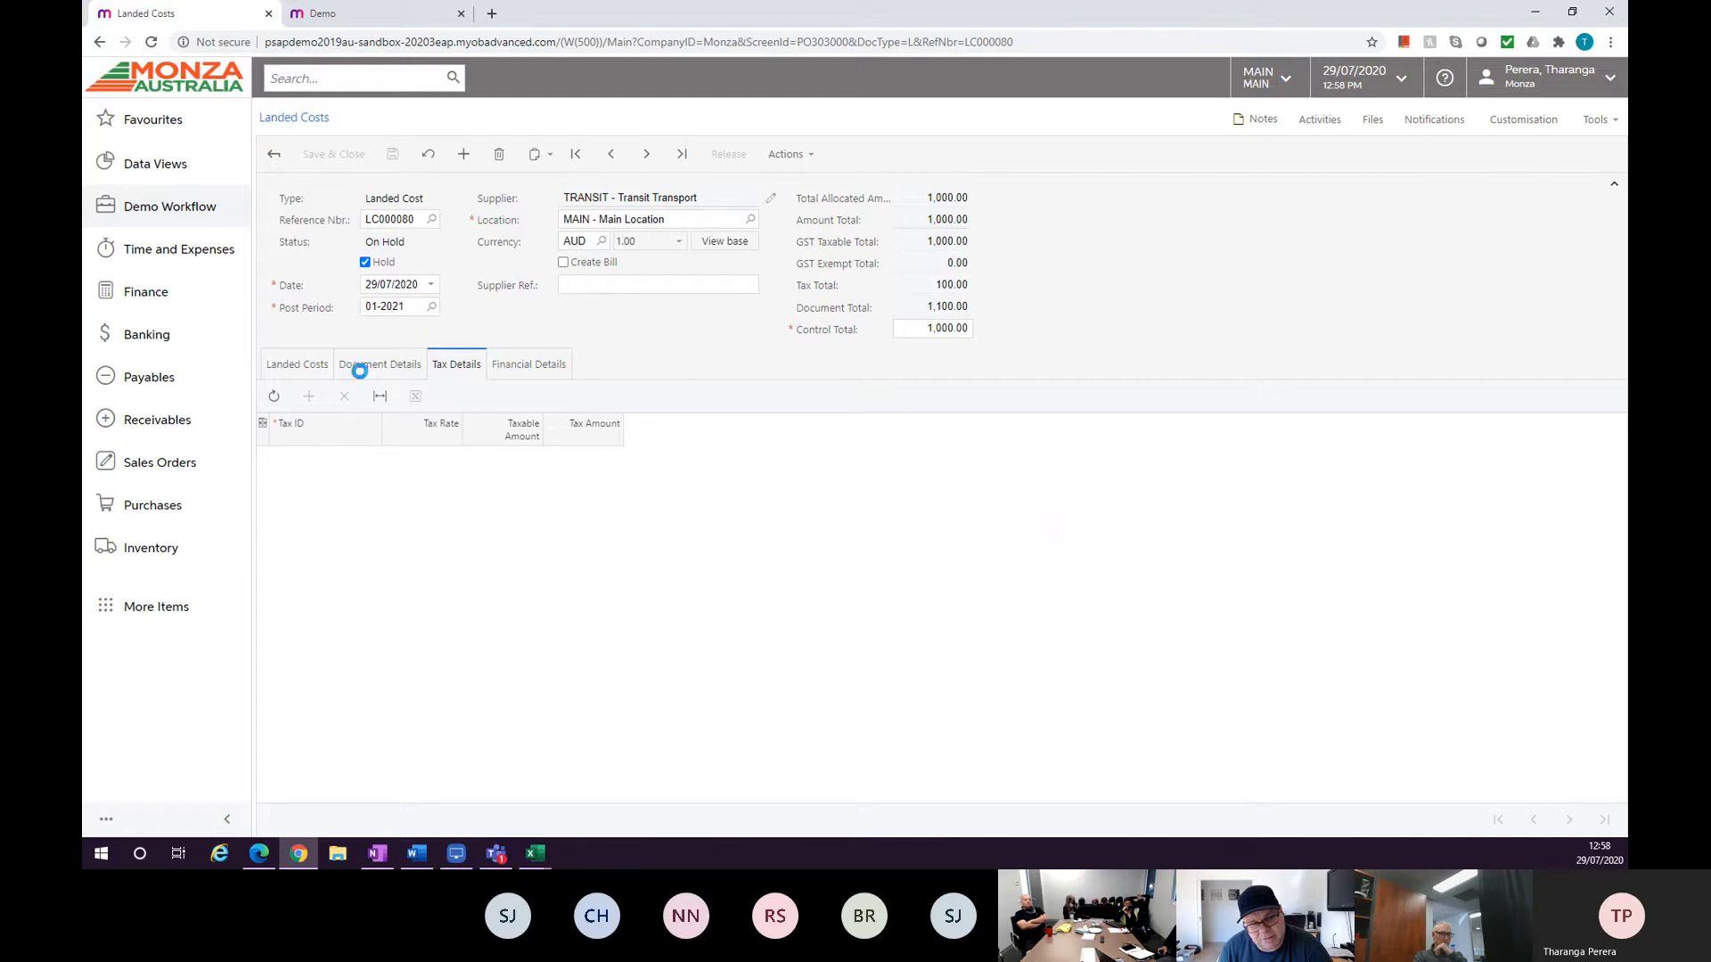
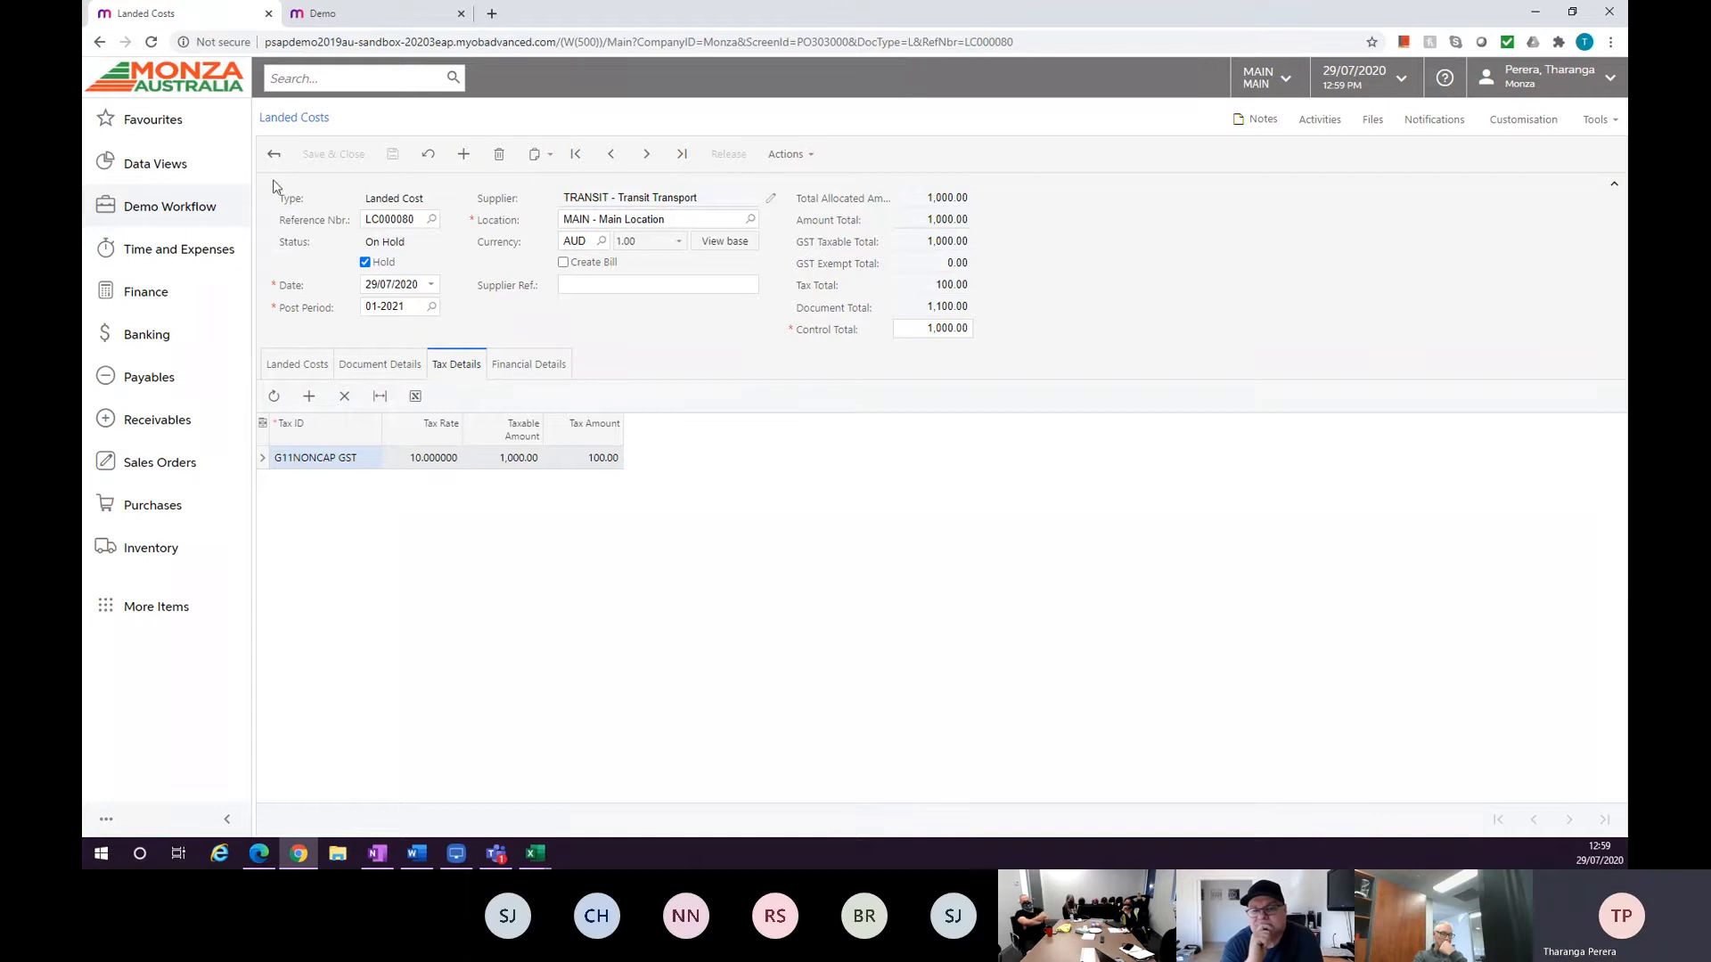
Return to purchase receipt 002102 and review its Billing History and Landed Costs tabs.
left_click(274, 155)
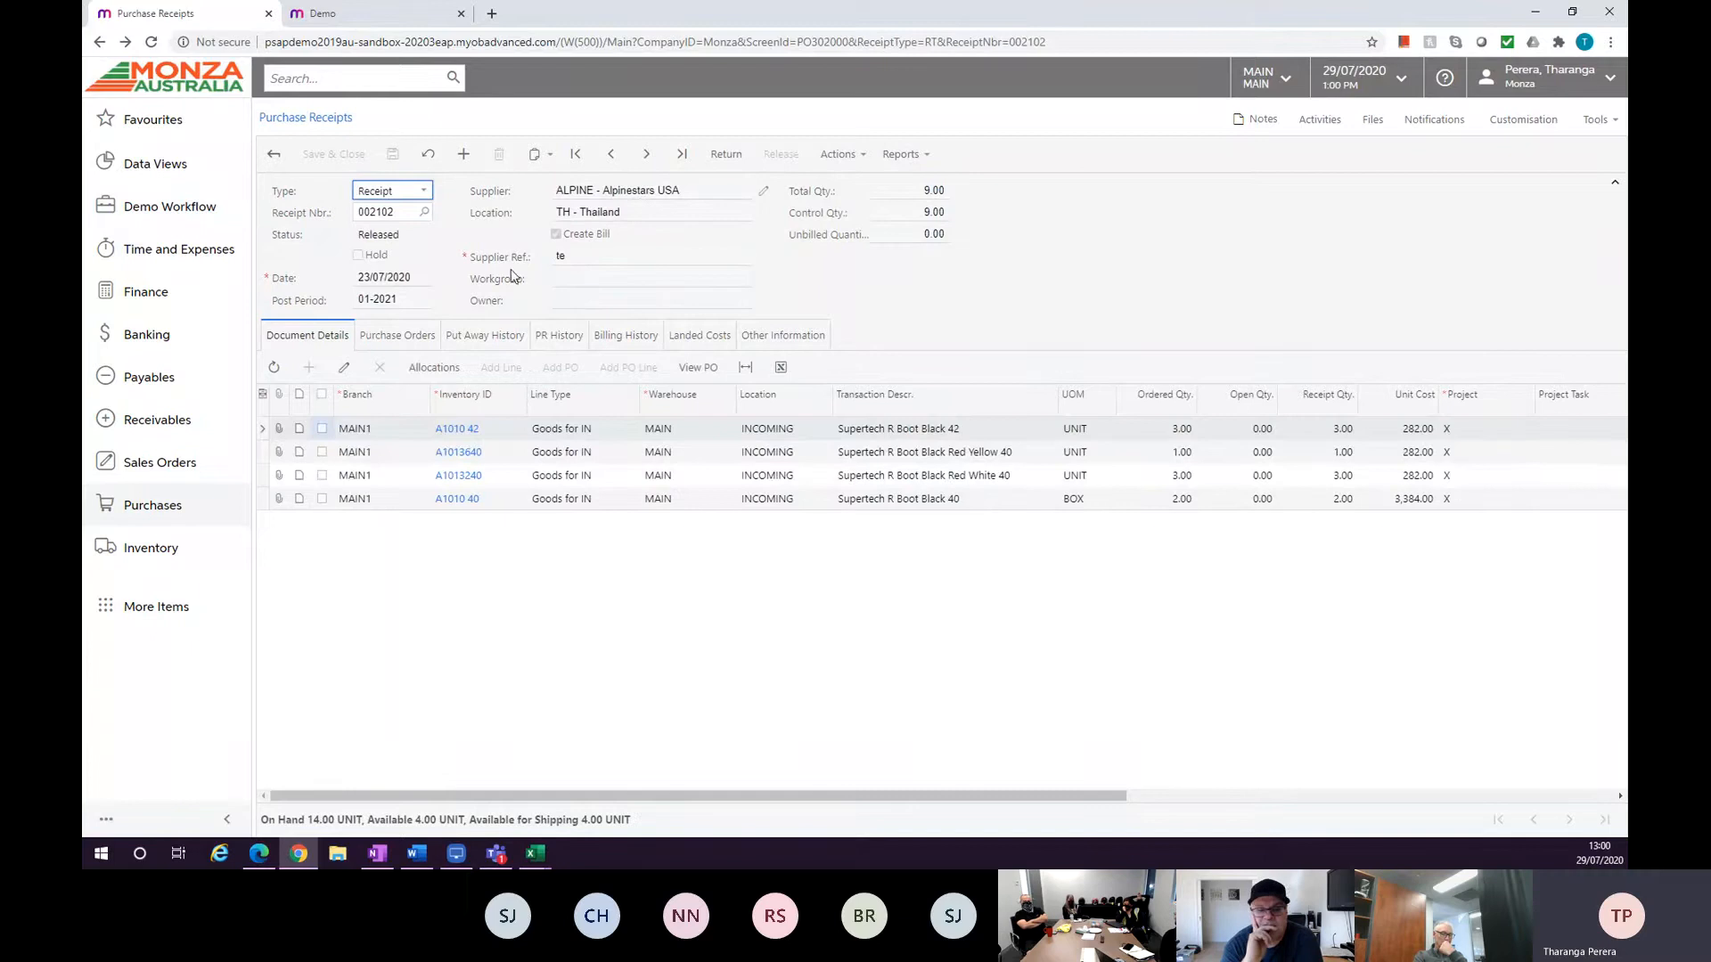
left_click(632, 336)
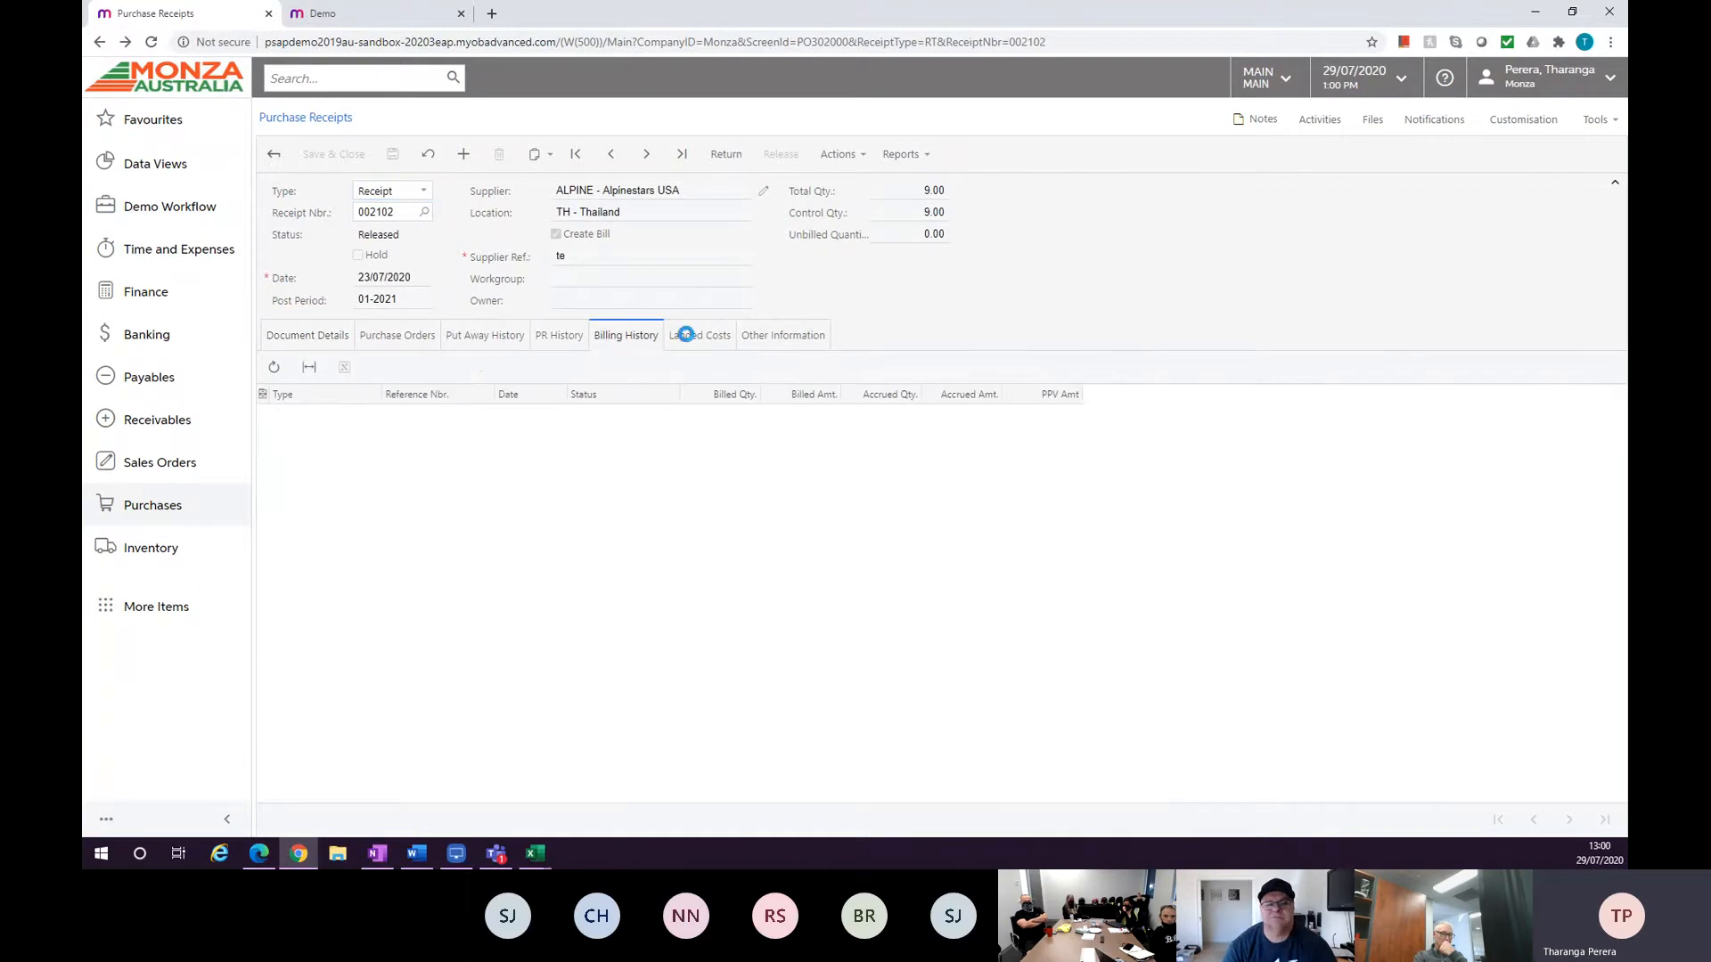
left_click(687, 342)
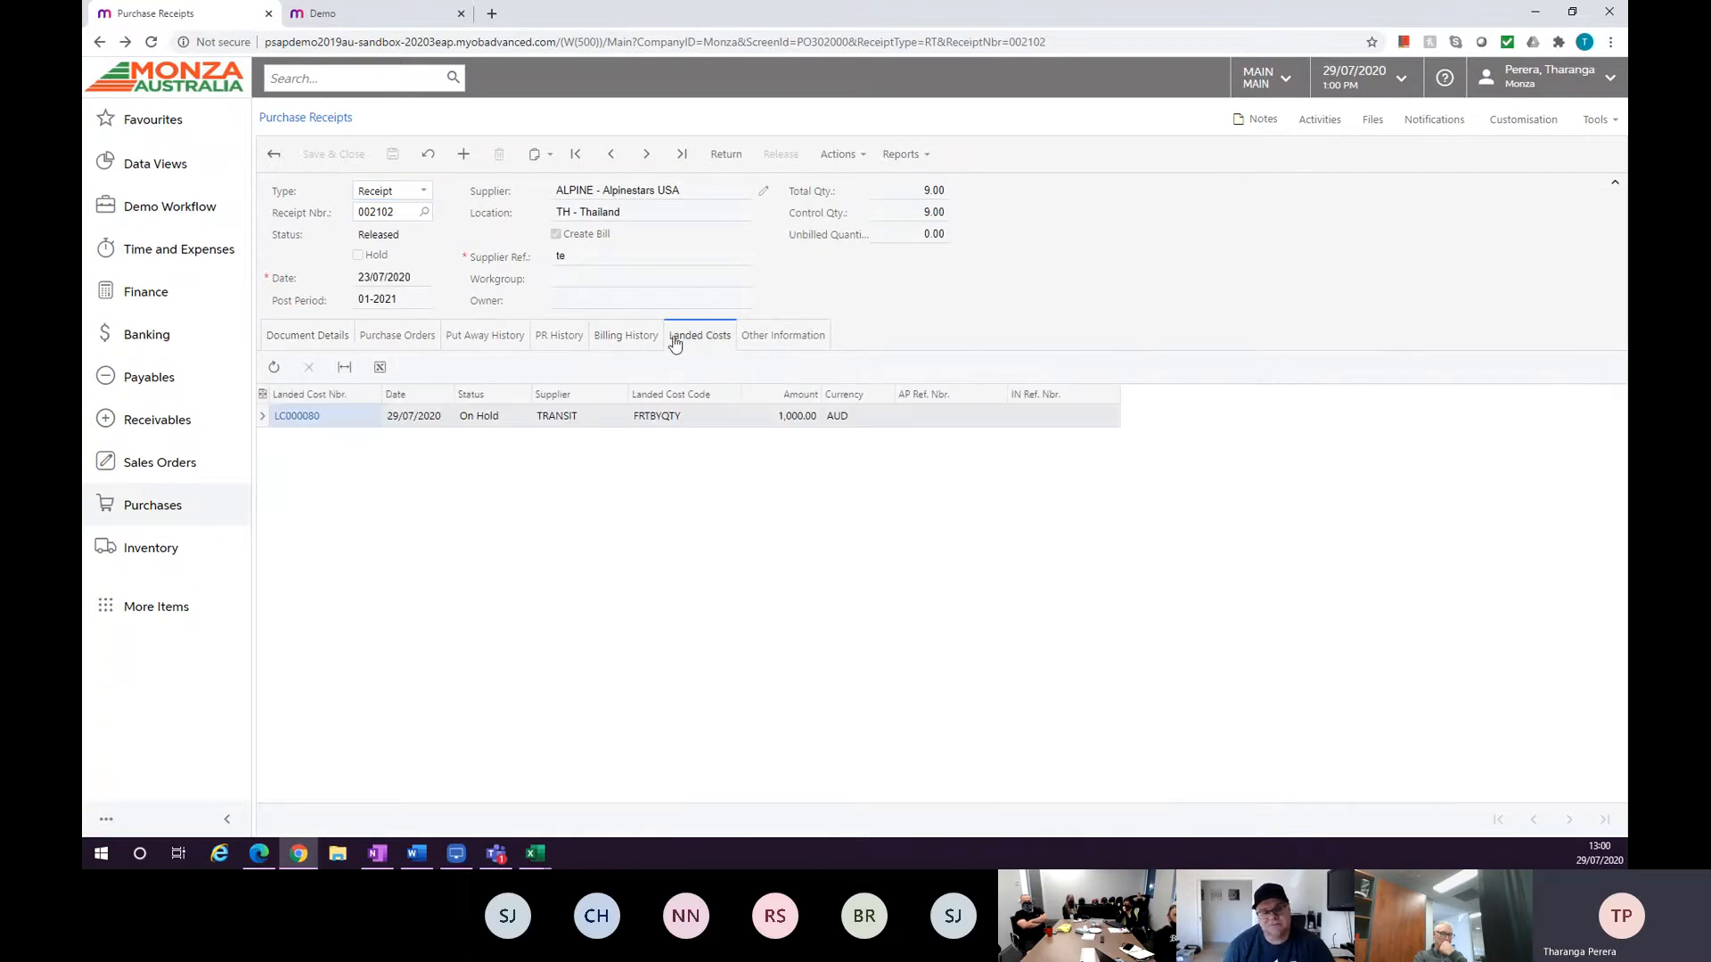
left_click(309, 340)
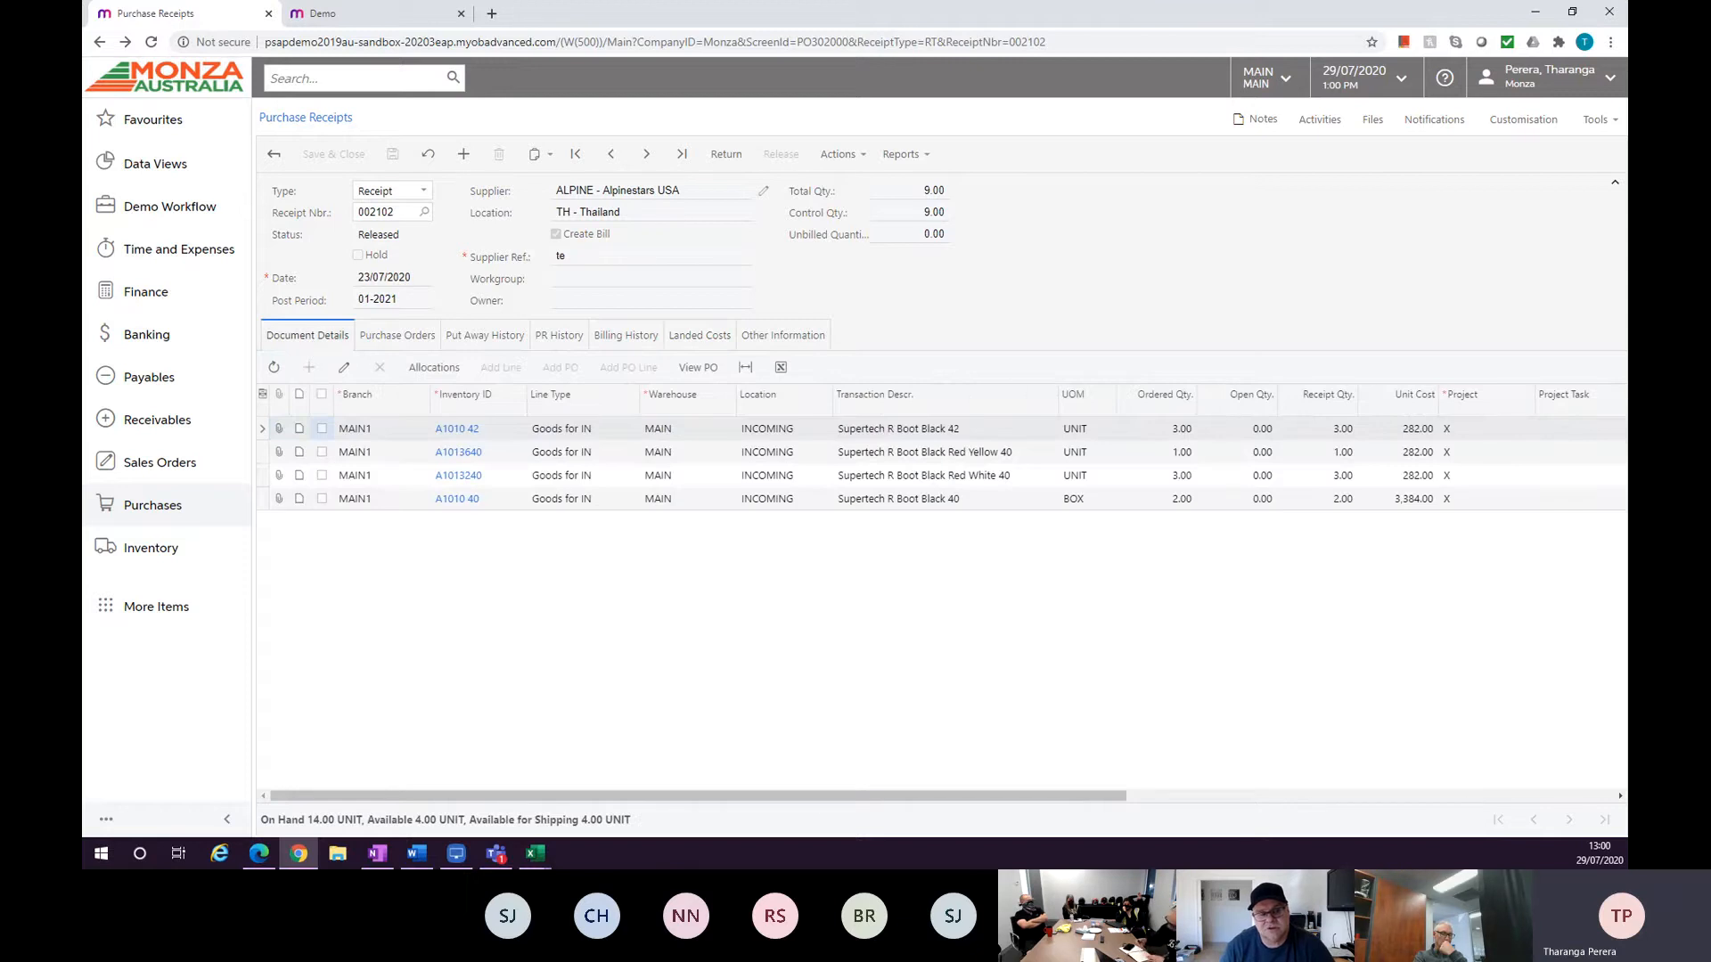
key("alt+Tab")
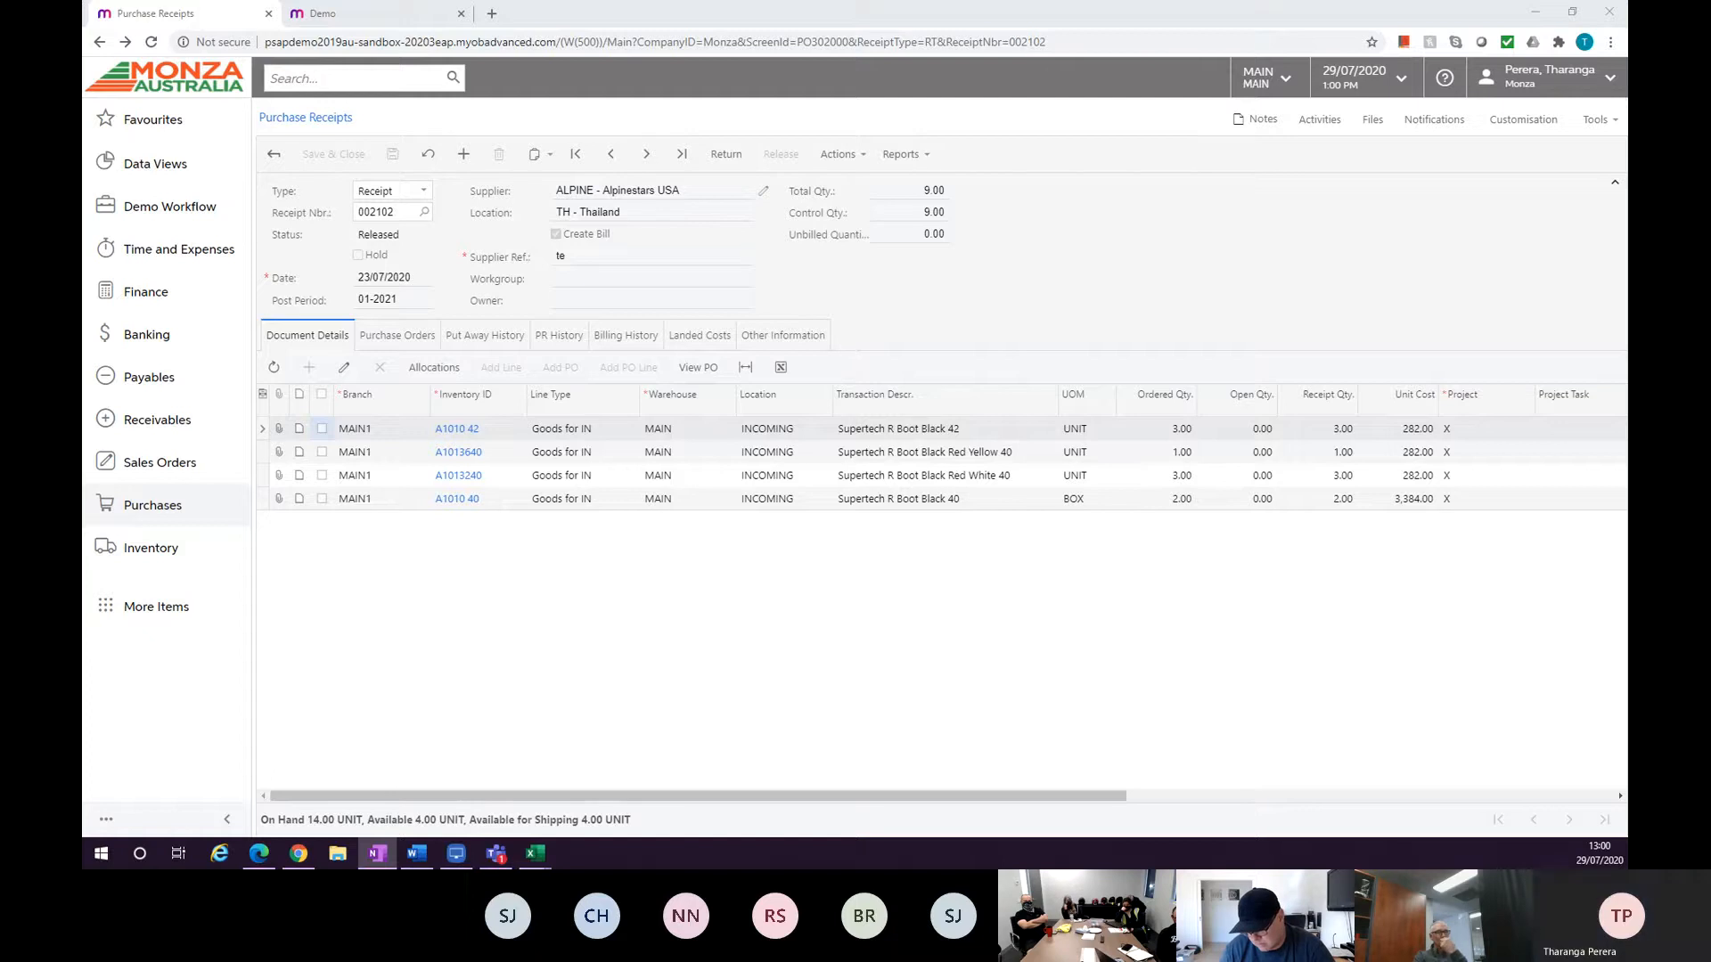
Open purchase order 002247 and set its promised date to 5/08/2020 and location to THAILAND-A.
left_click(152, 505)
left_click(366, 341)
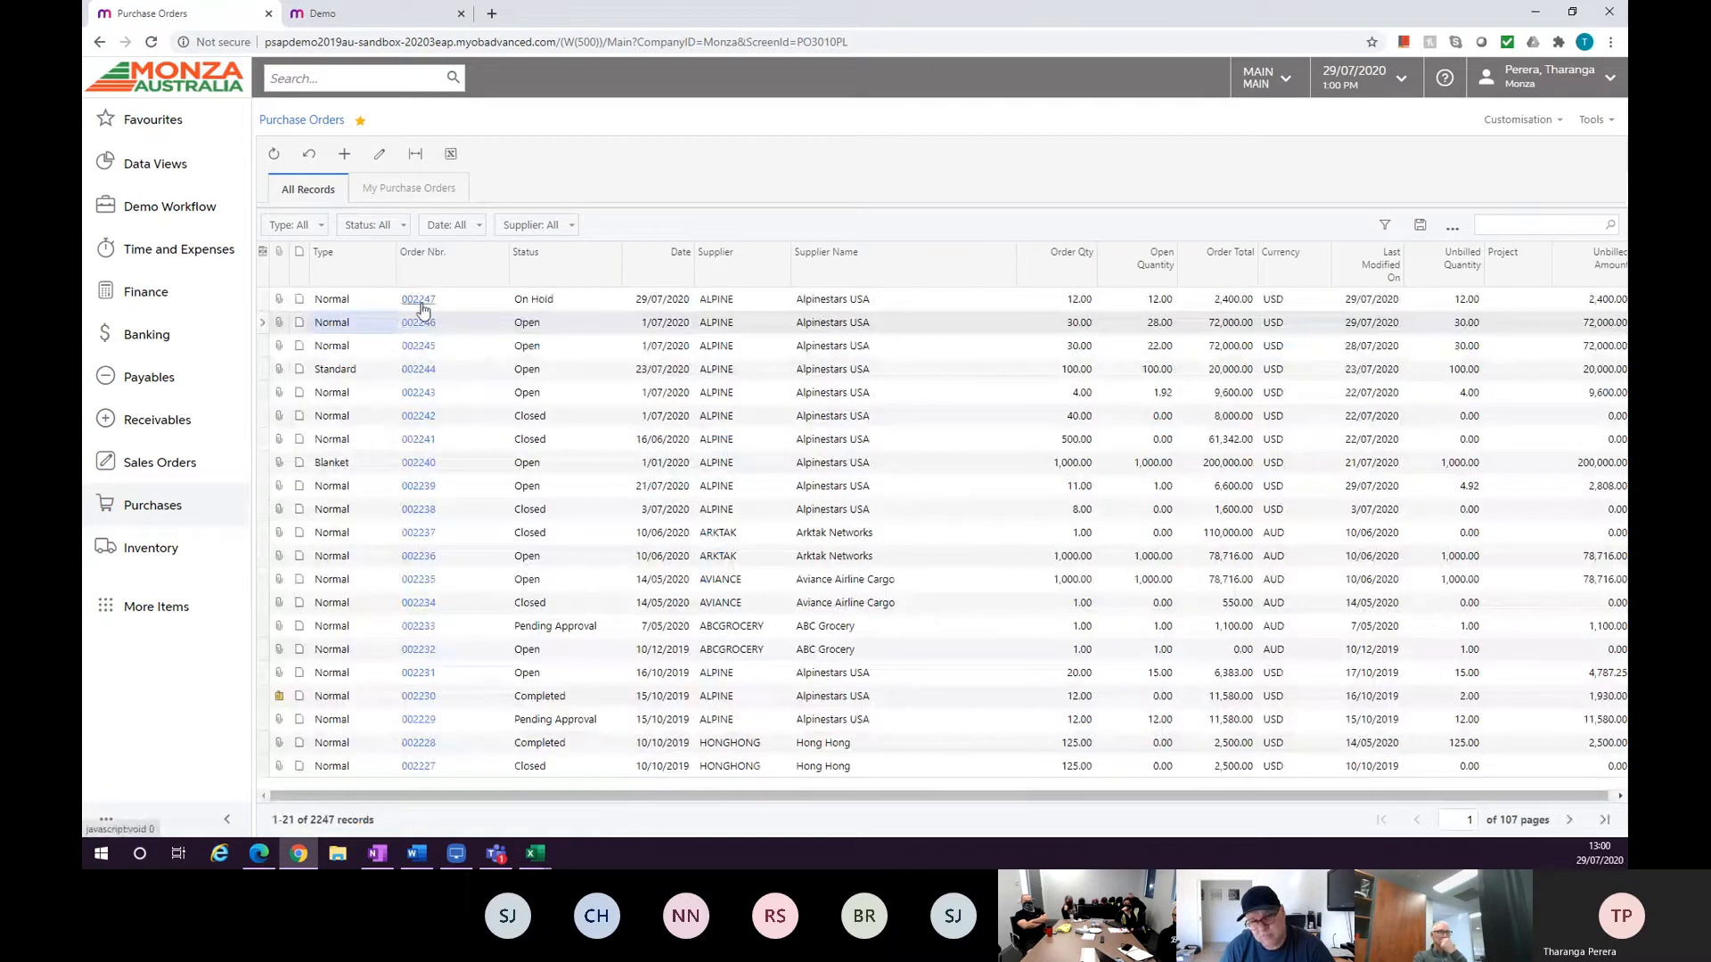
left_click(420, 301)
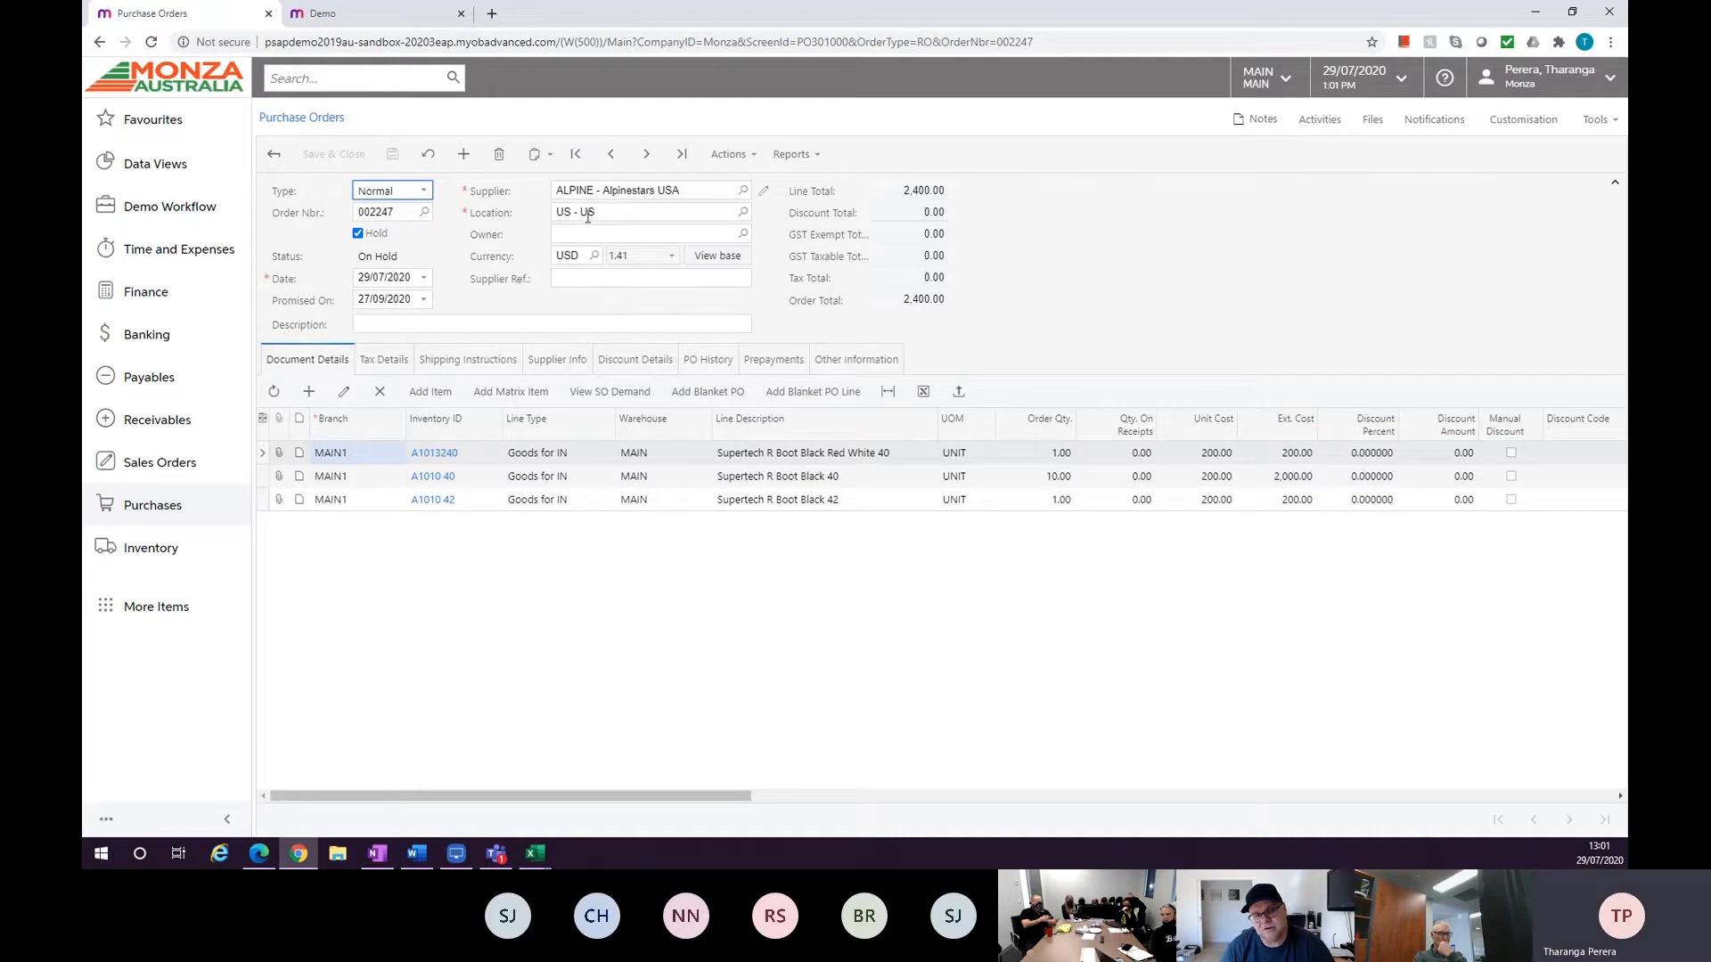
left_click(361, 302)
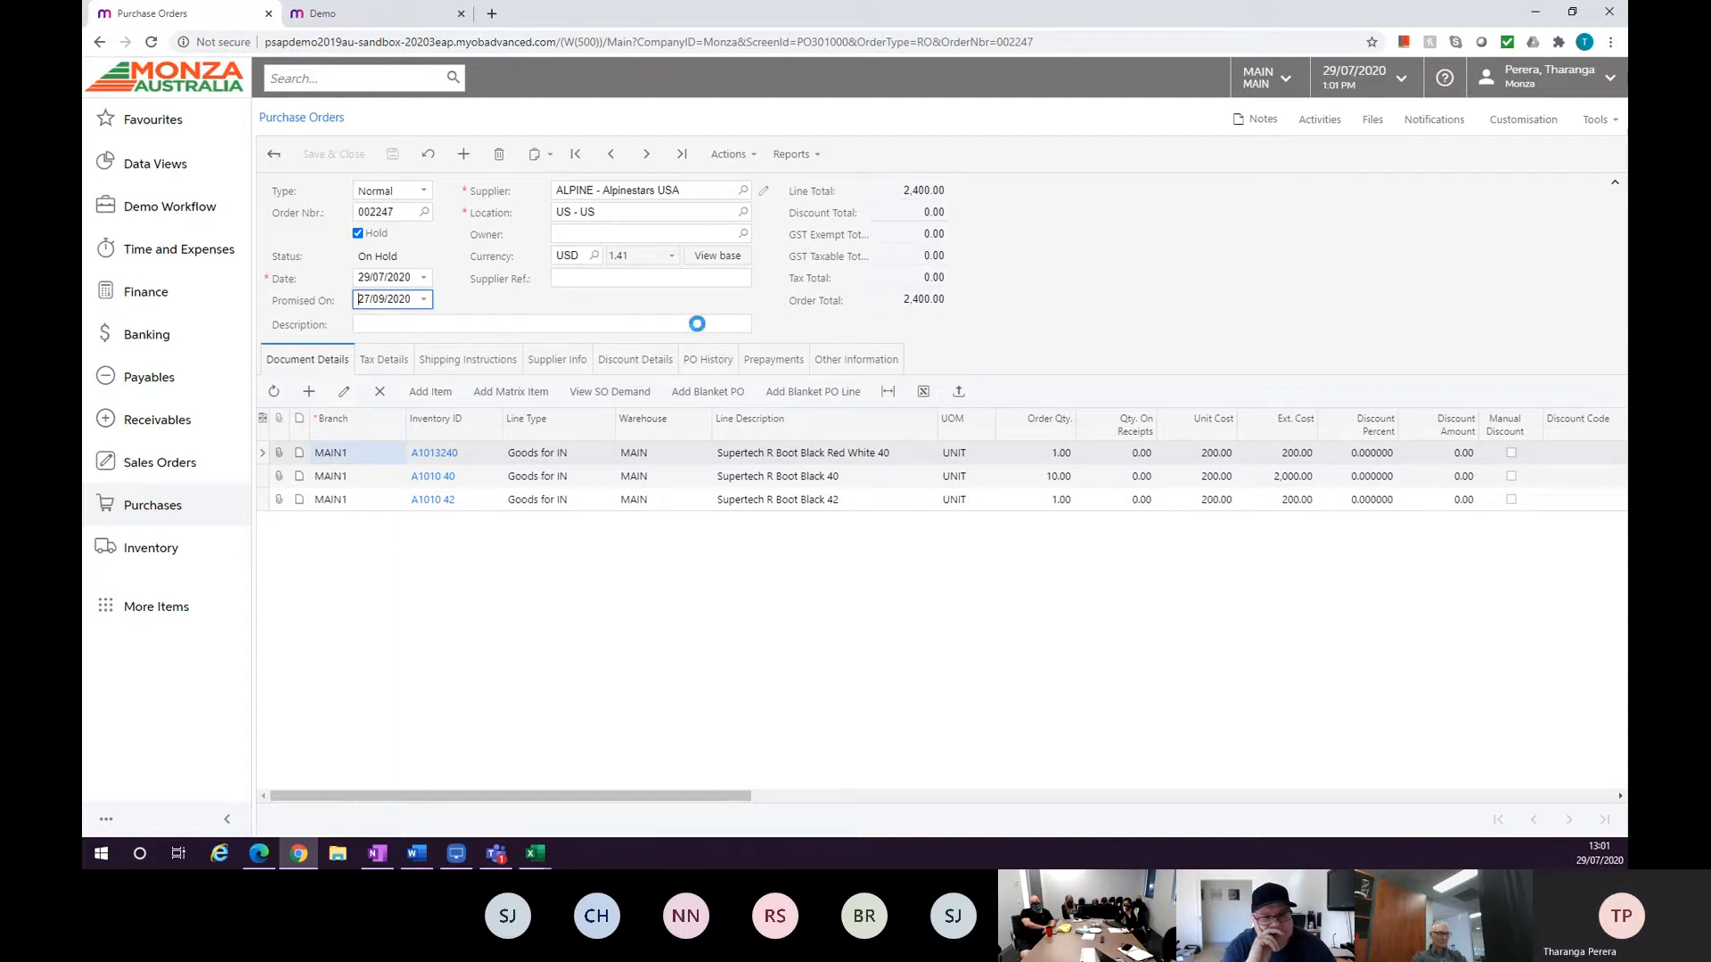
double_click(651, 396)
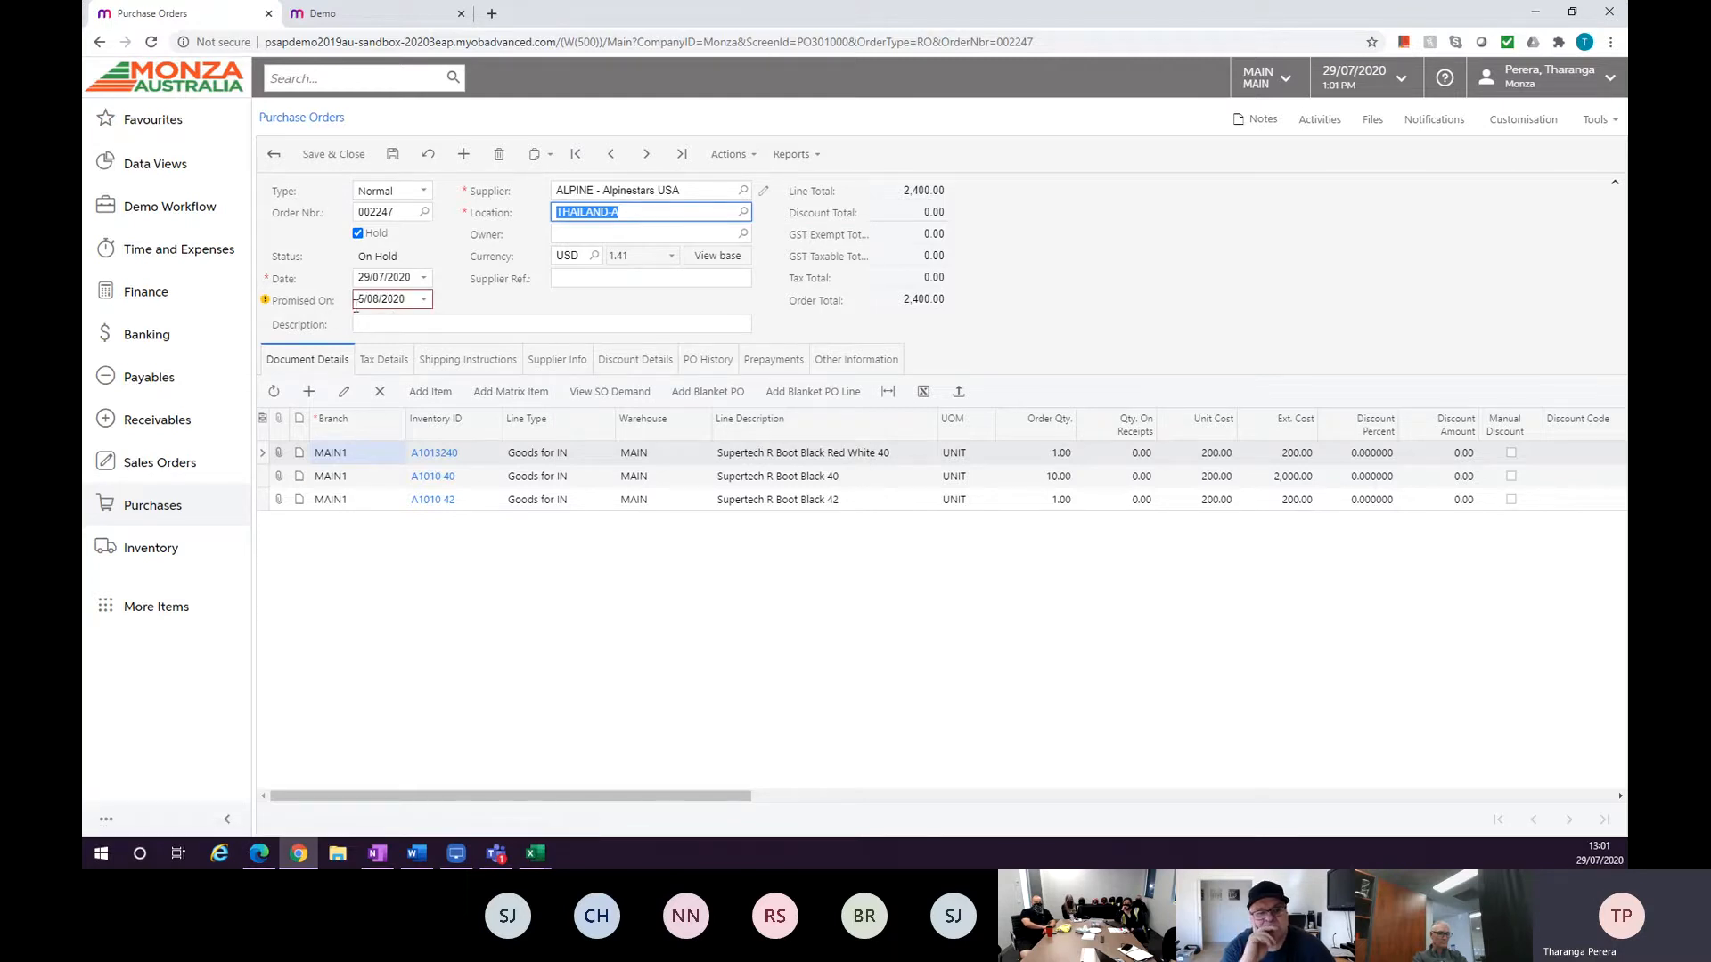
mouse_move(268, 307)
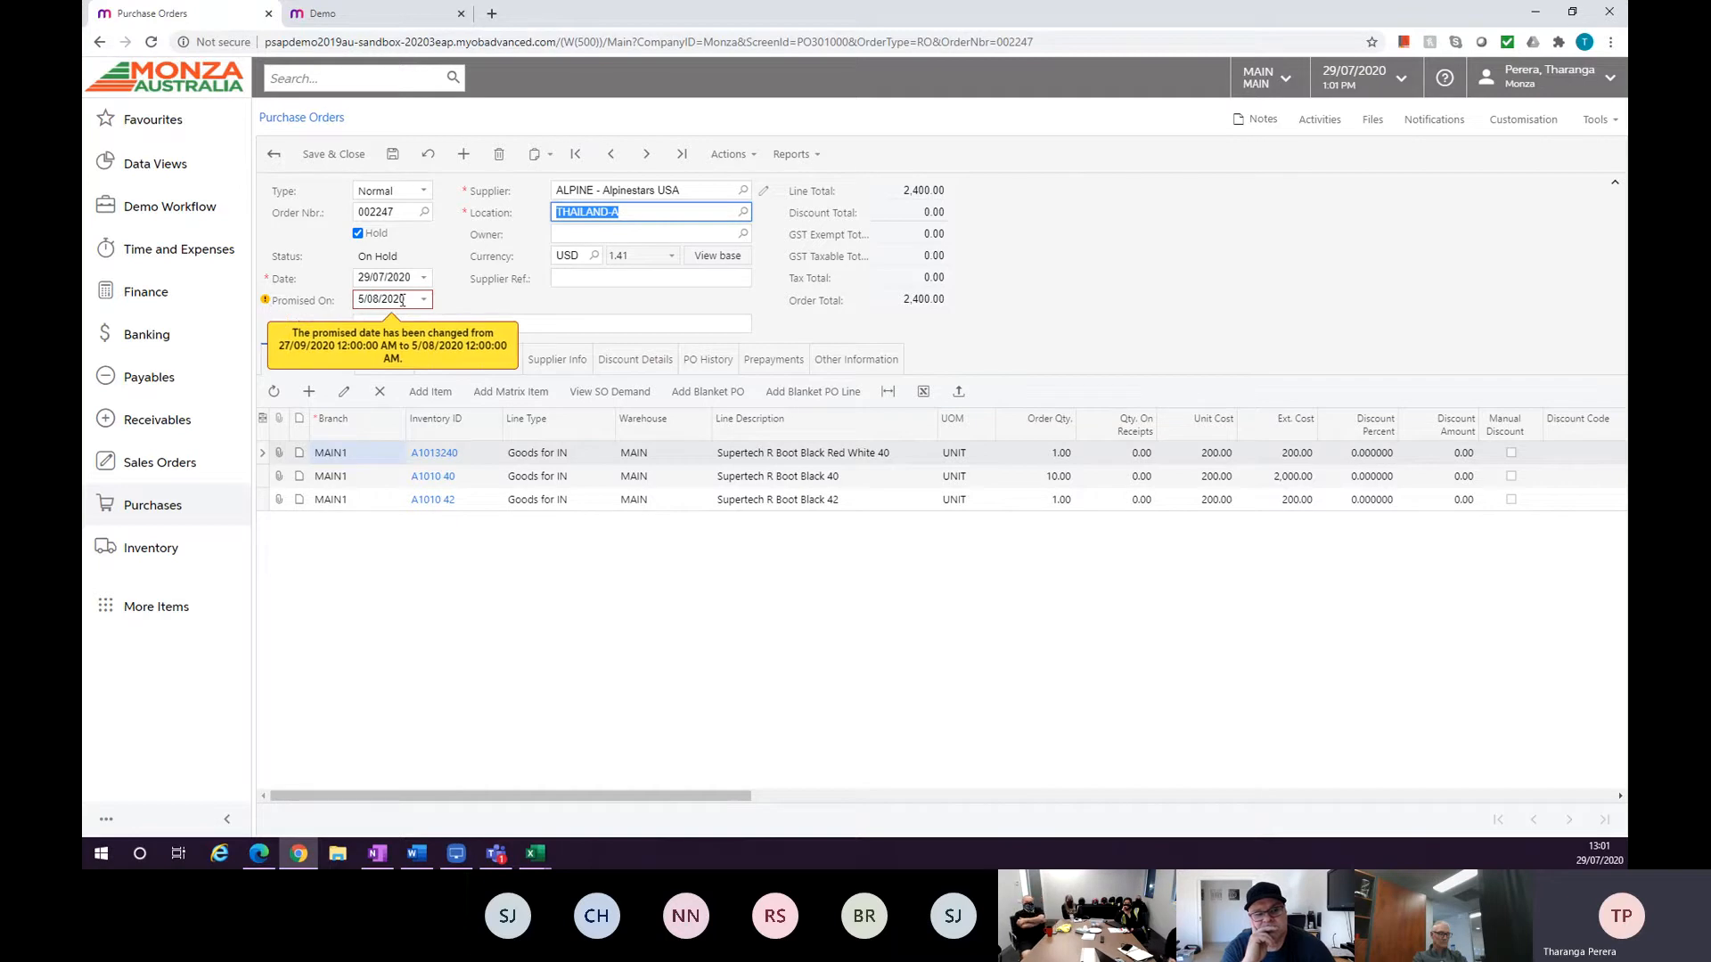
left_click(710, 784)
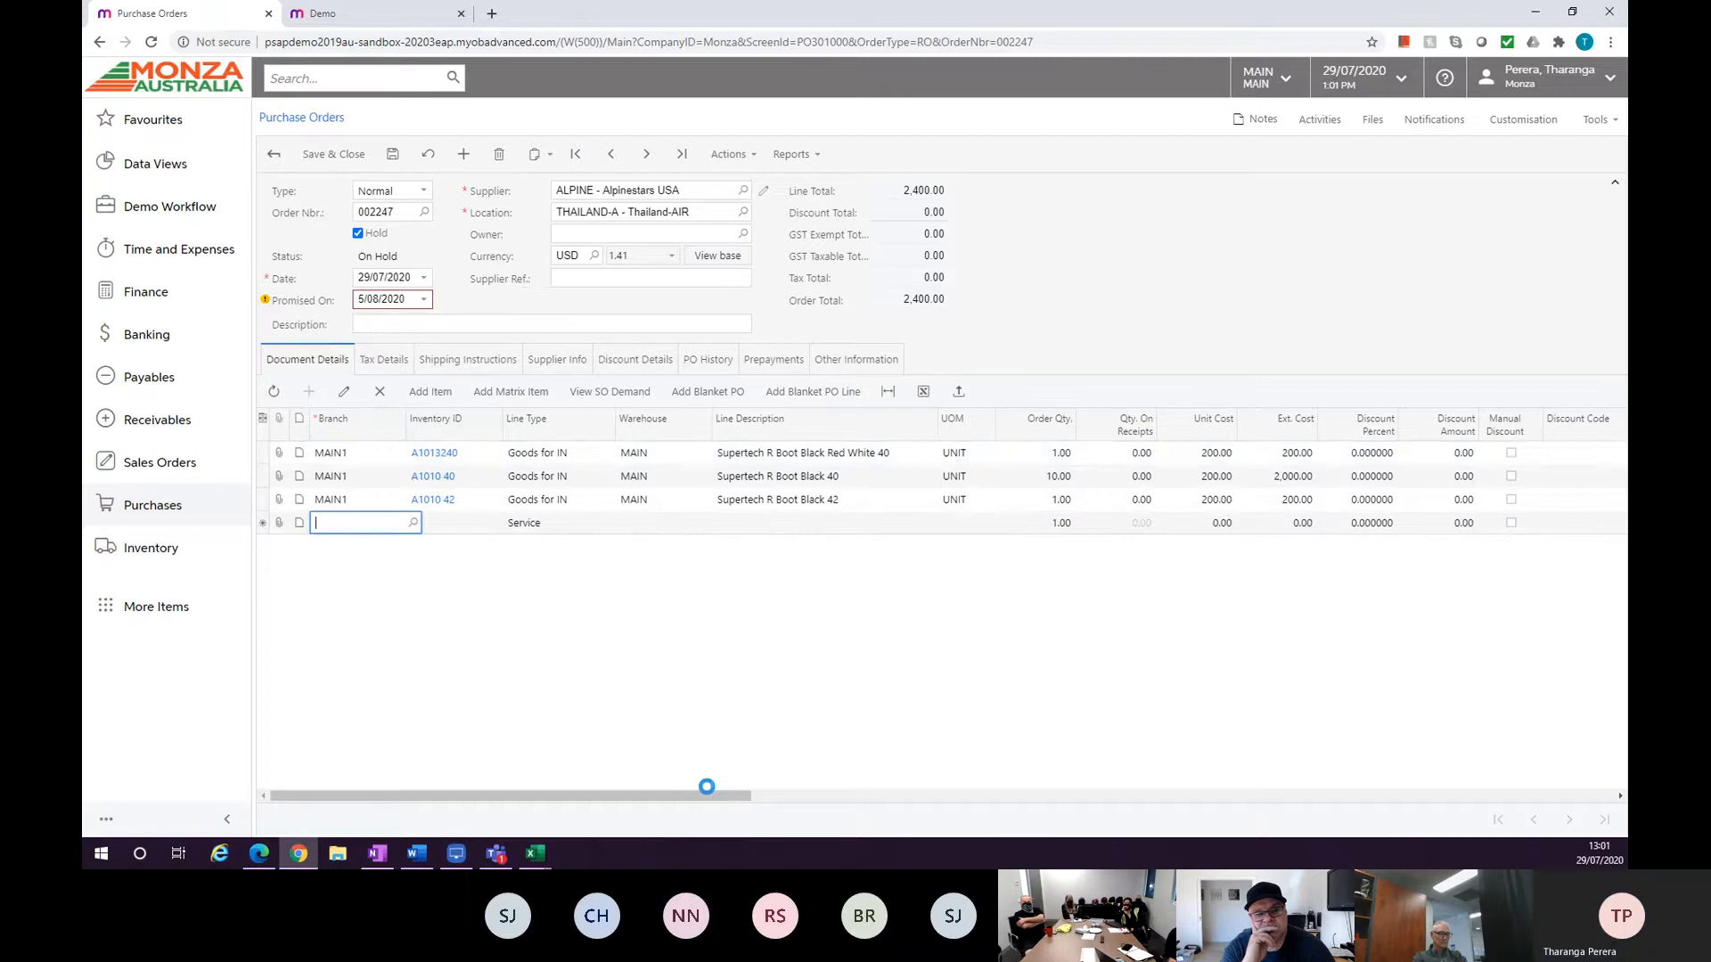
left_click(381, 396)
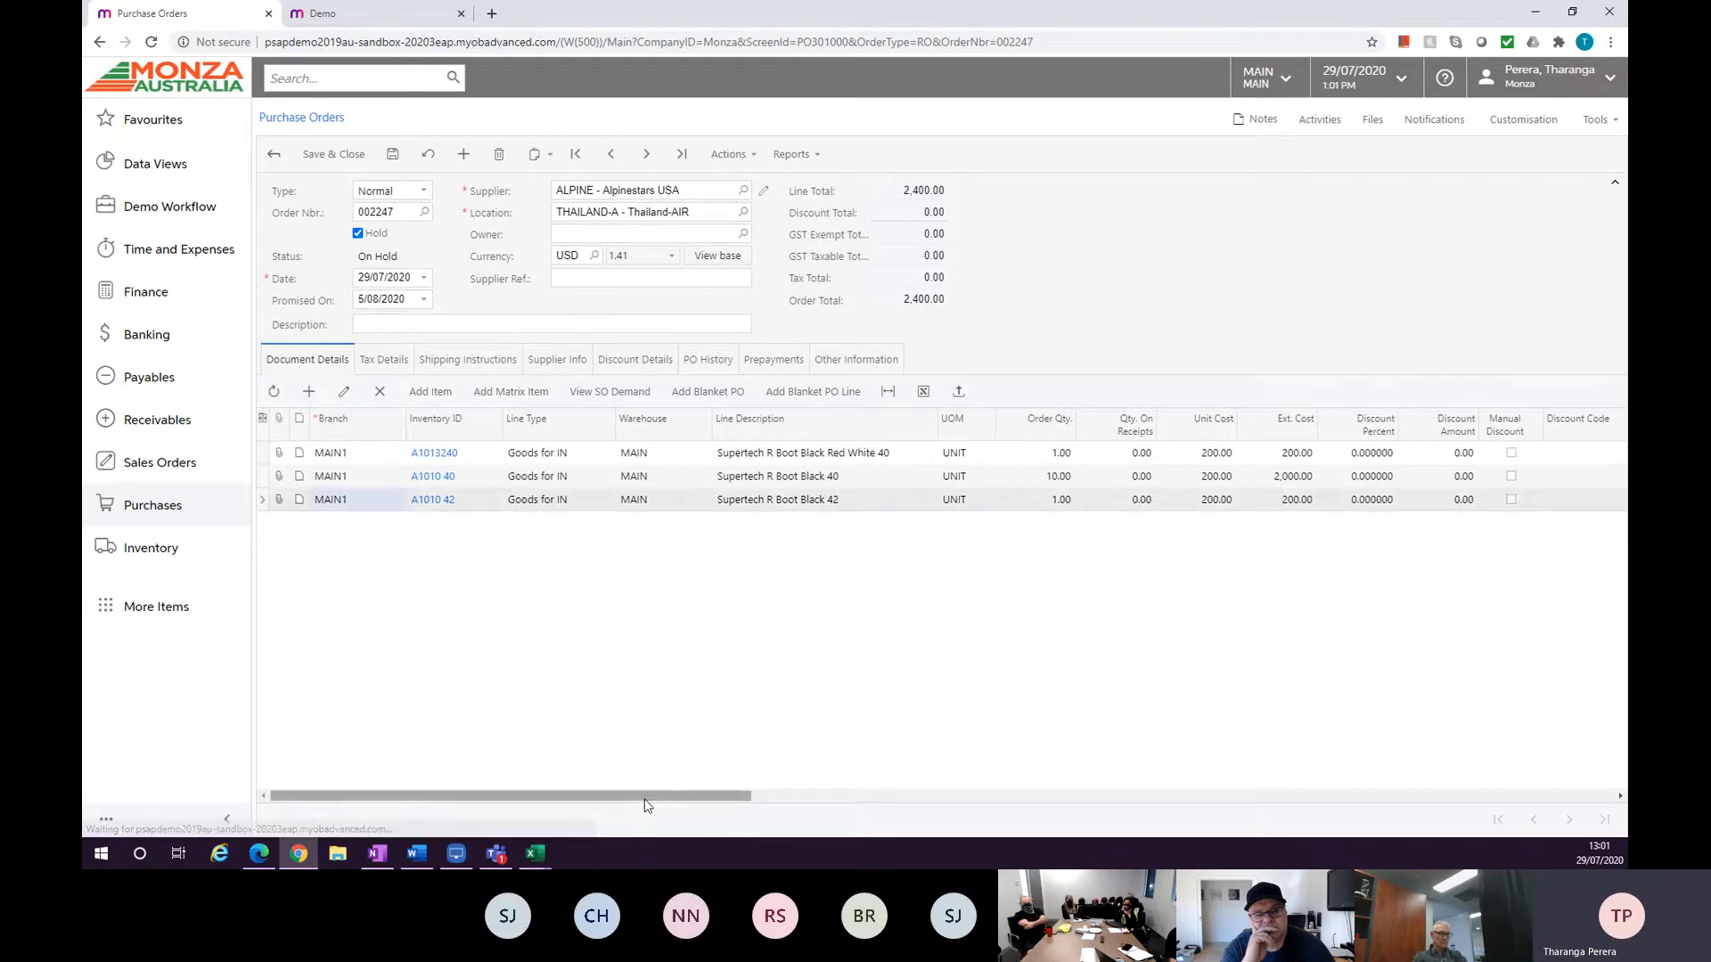
left_click_drag(641, 795, 552, 824)
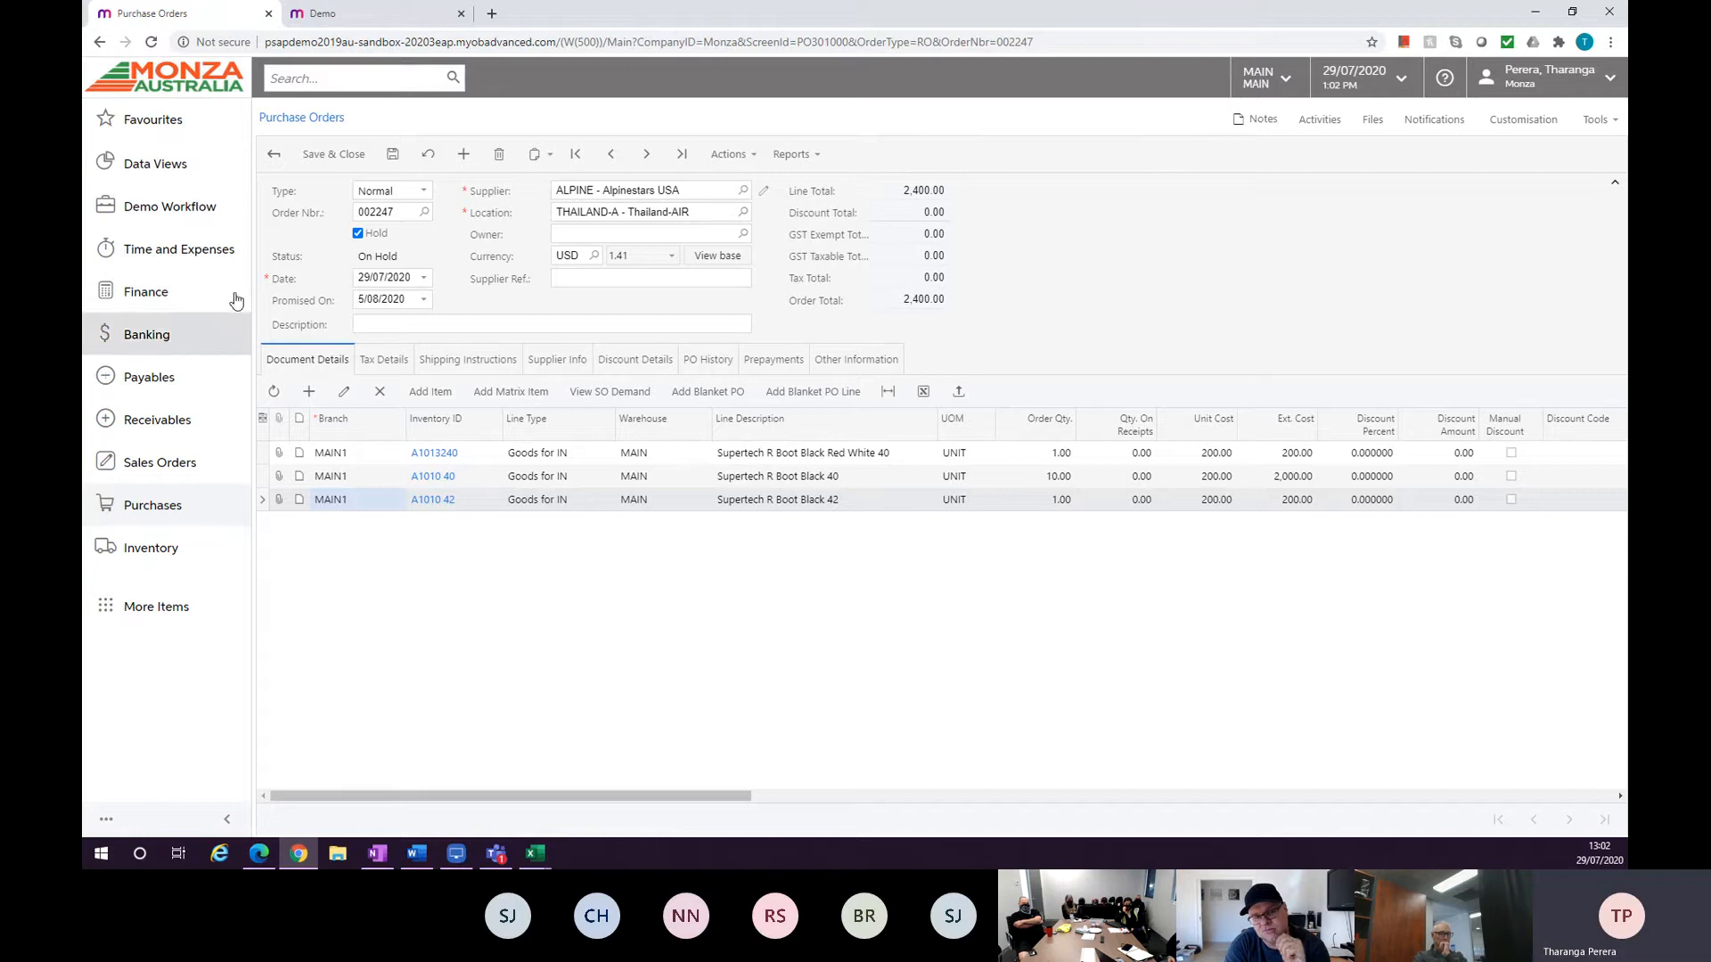
Search the menu for purc and open Purchase Receipts in a new browser tab.
left_click(336, 73)
type("p")
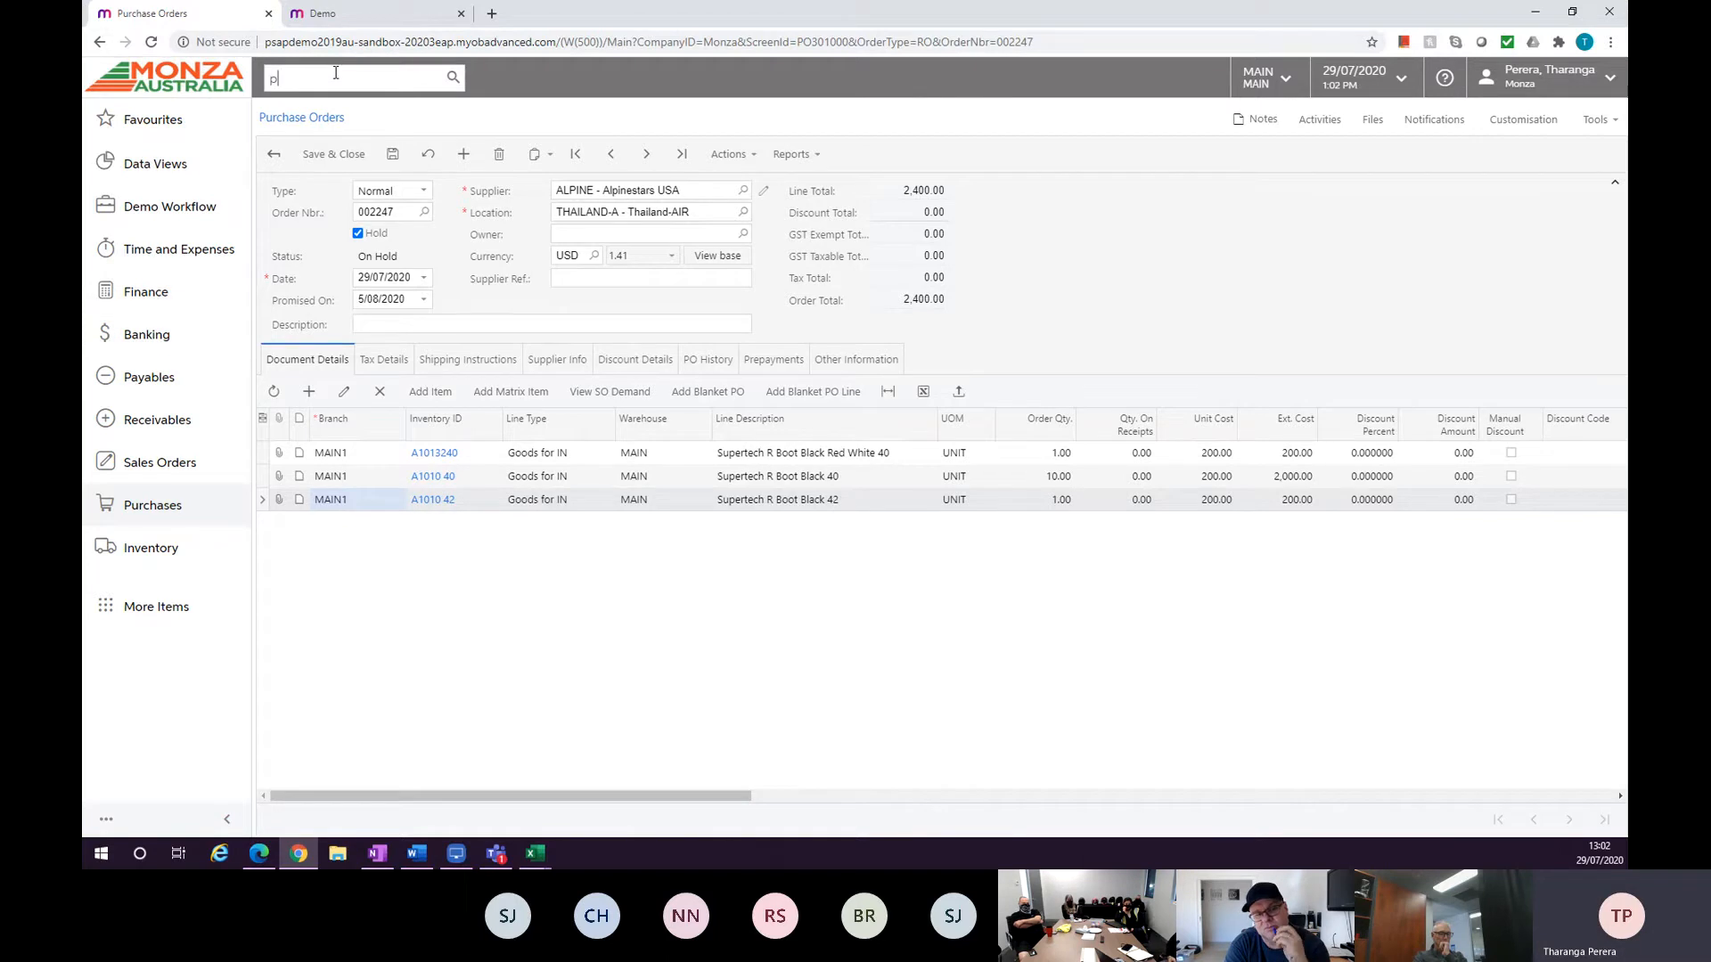
type("urcch")
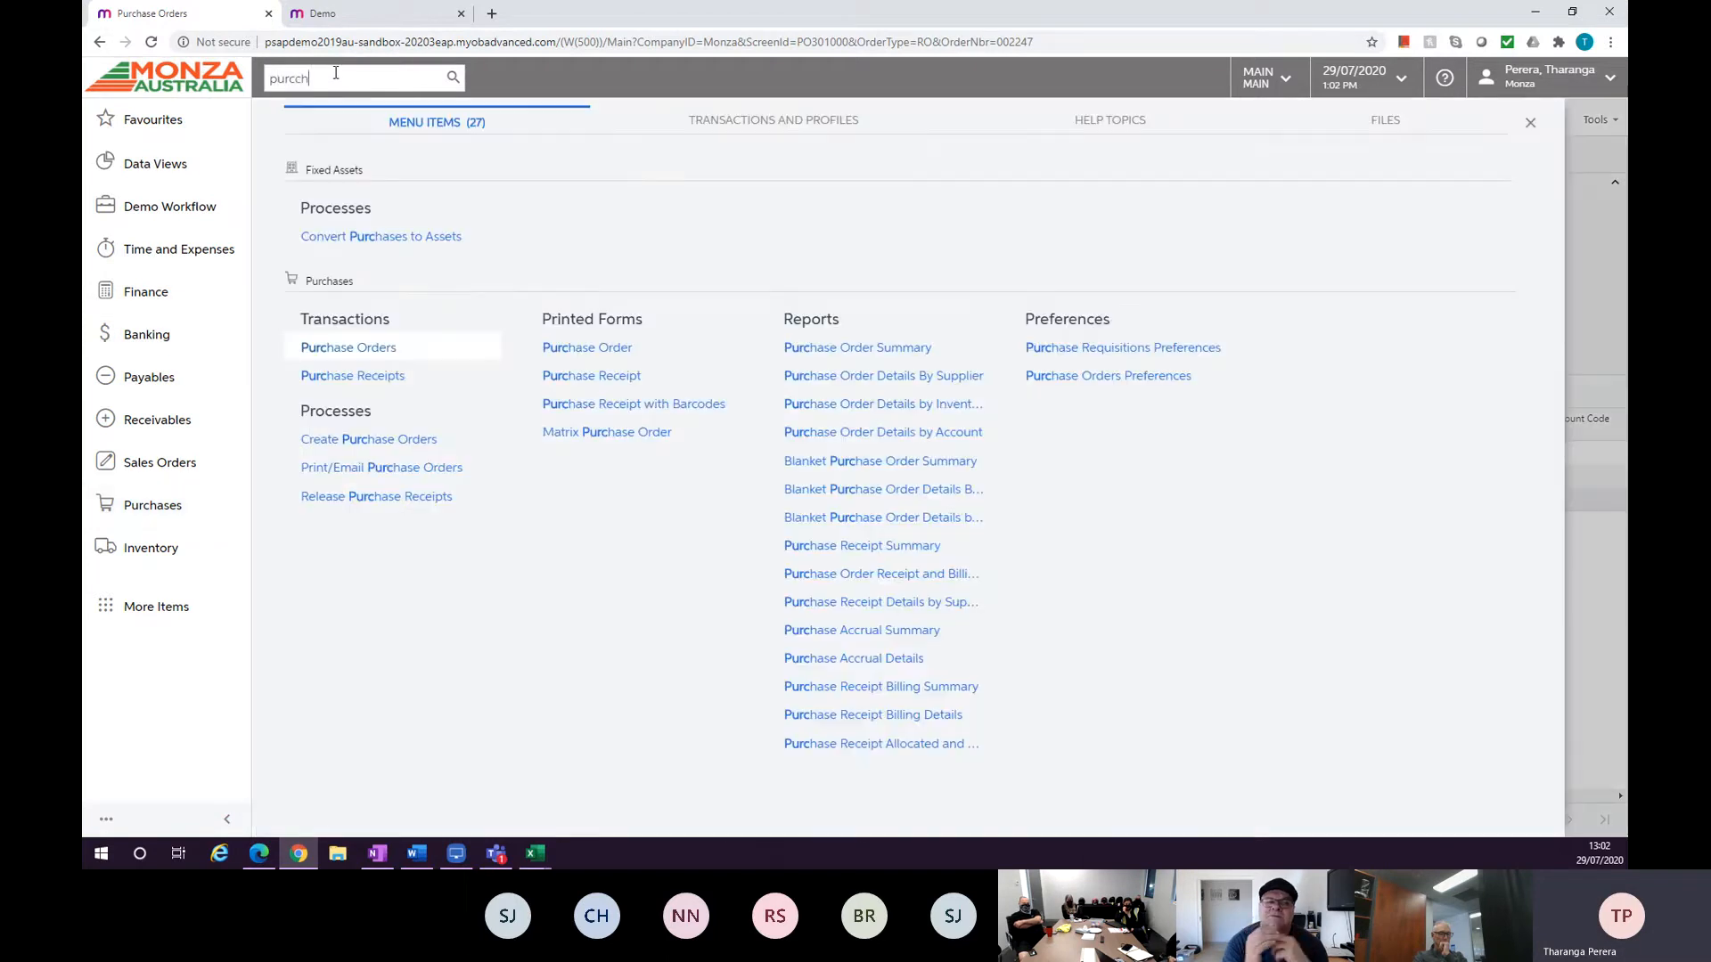
type("ase")
key("BackSpace")
key("BackSpace")
key("BackSpace")
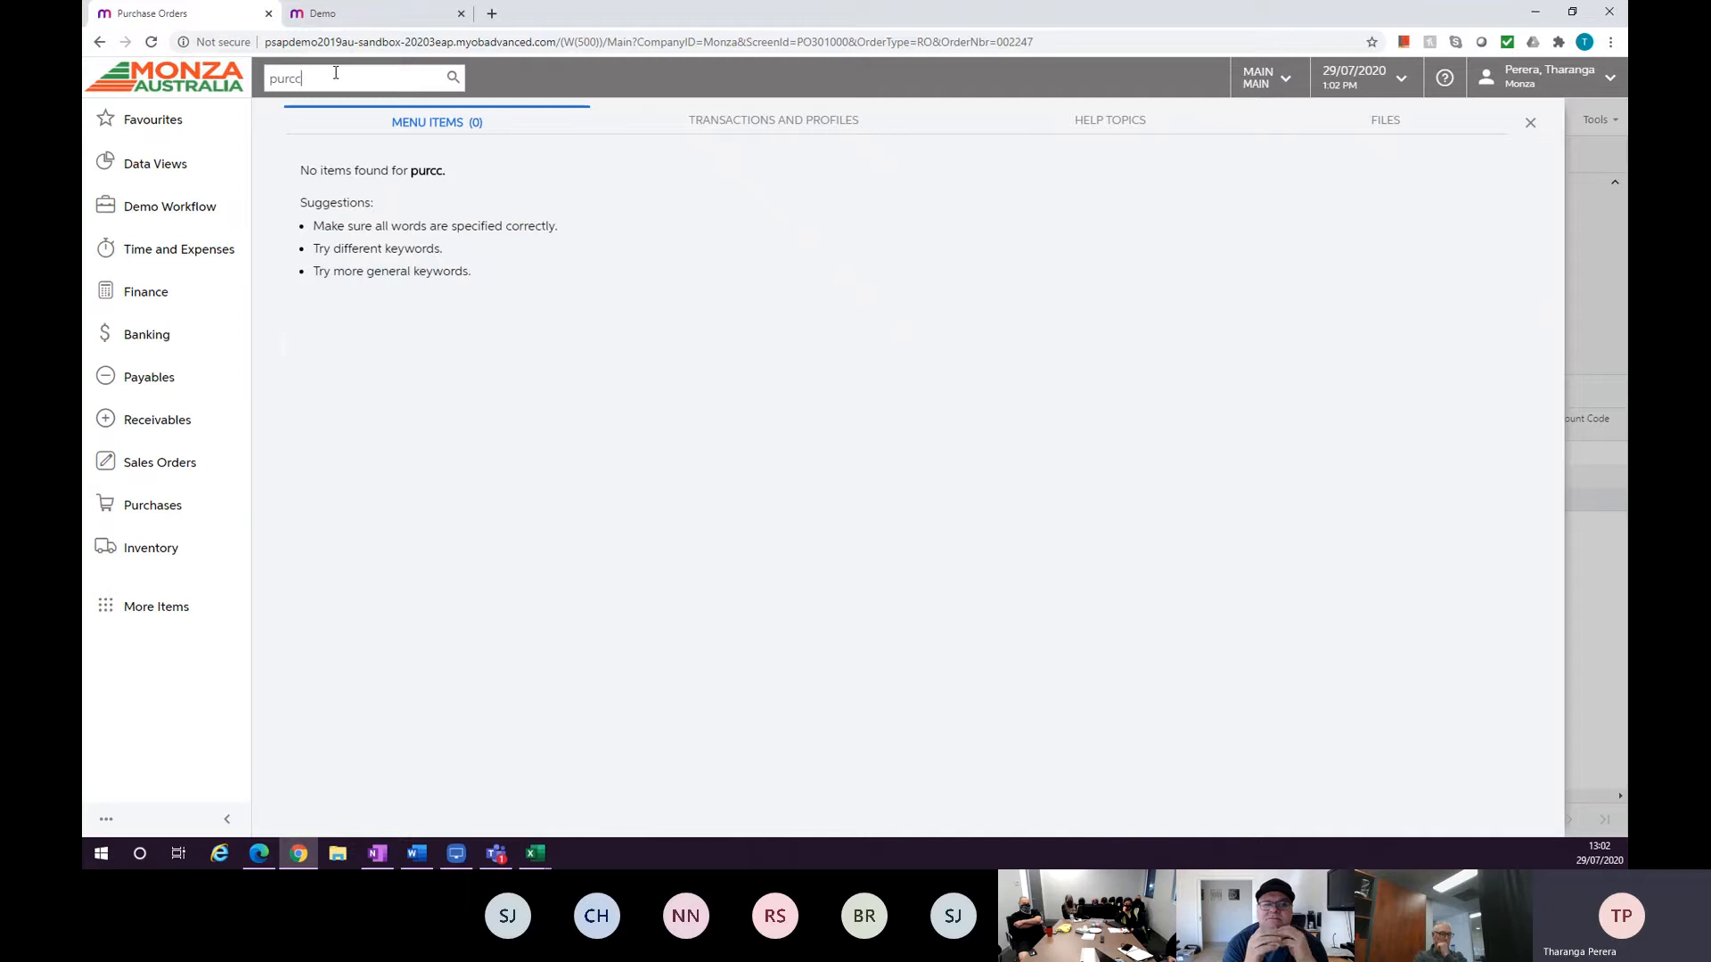
right_click(367, 377)
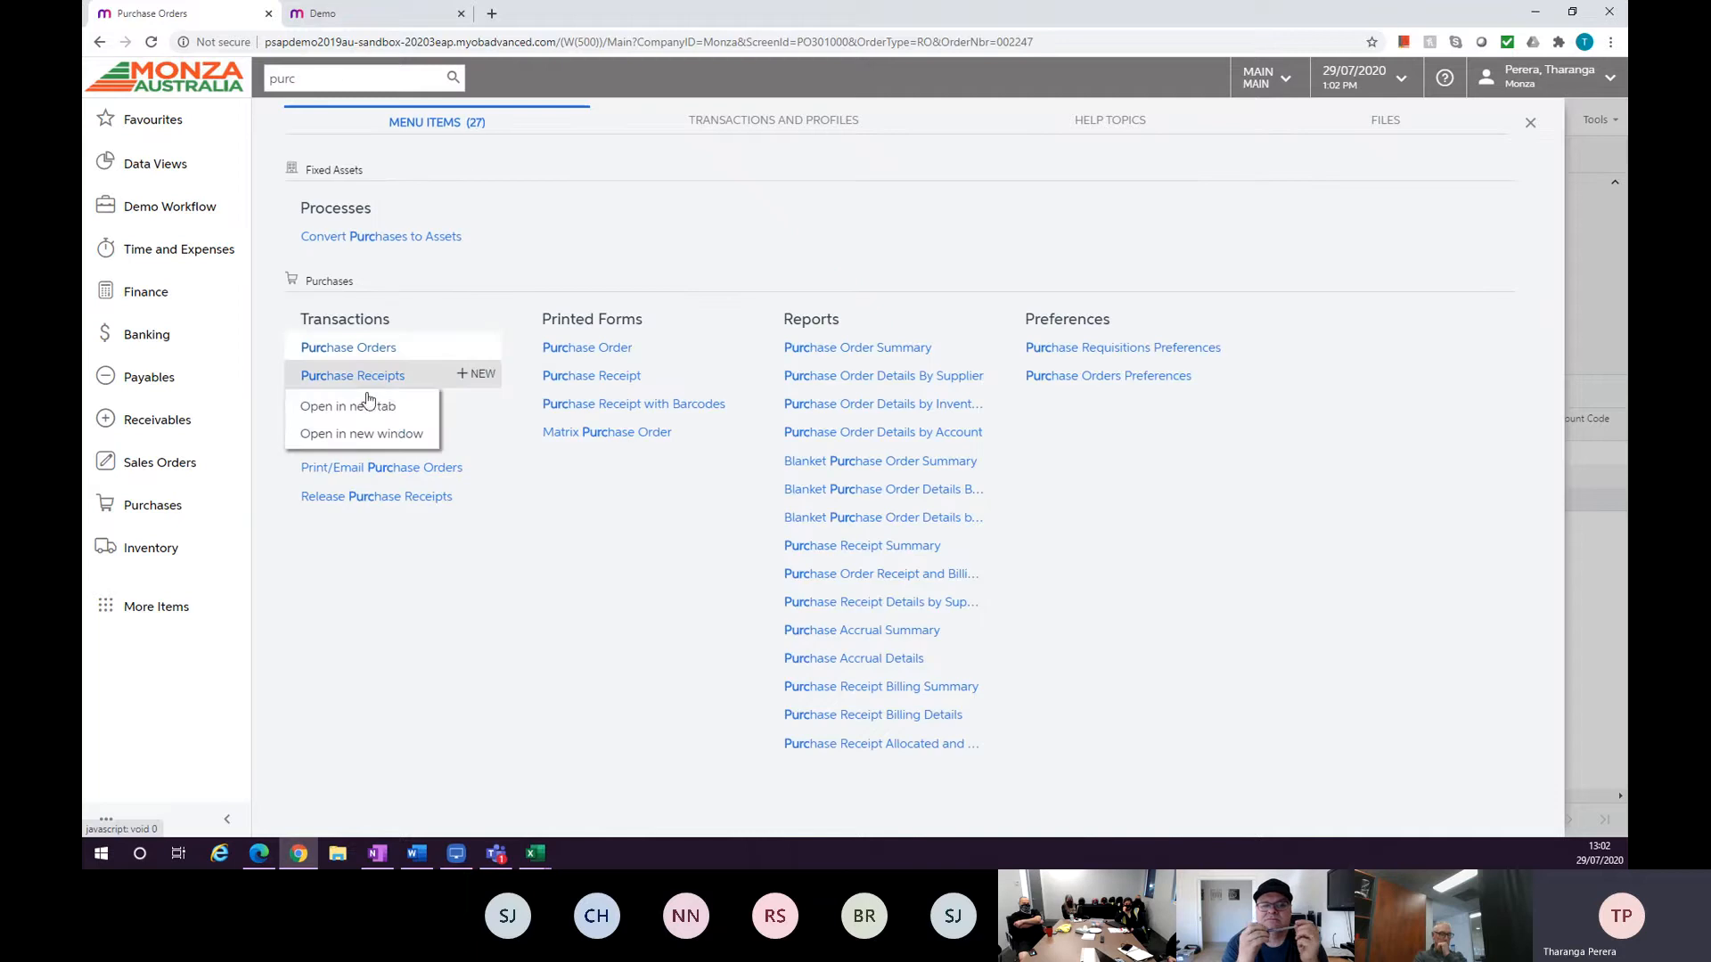
left_click(372, 412)
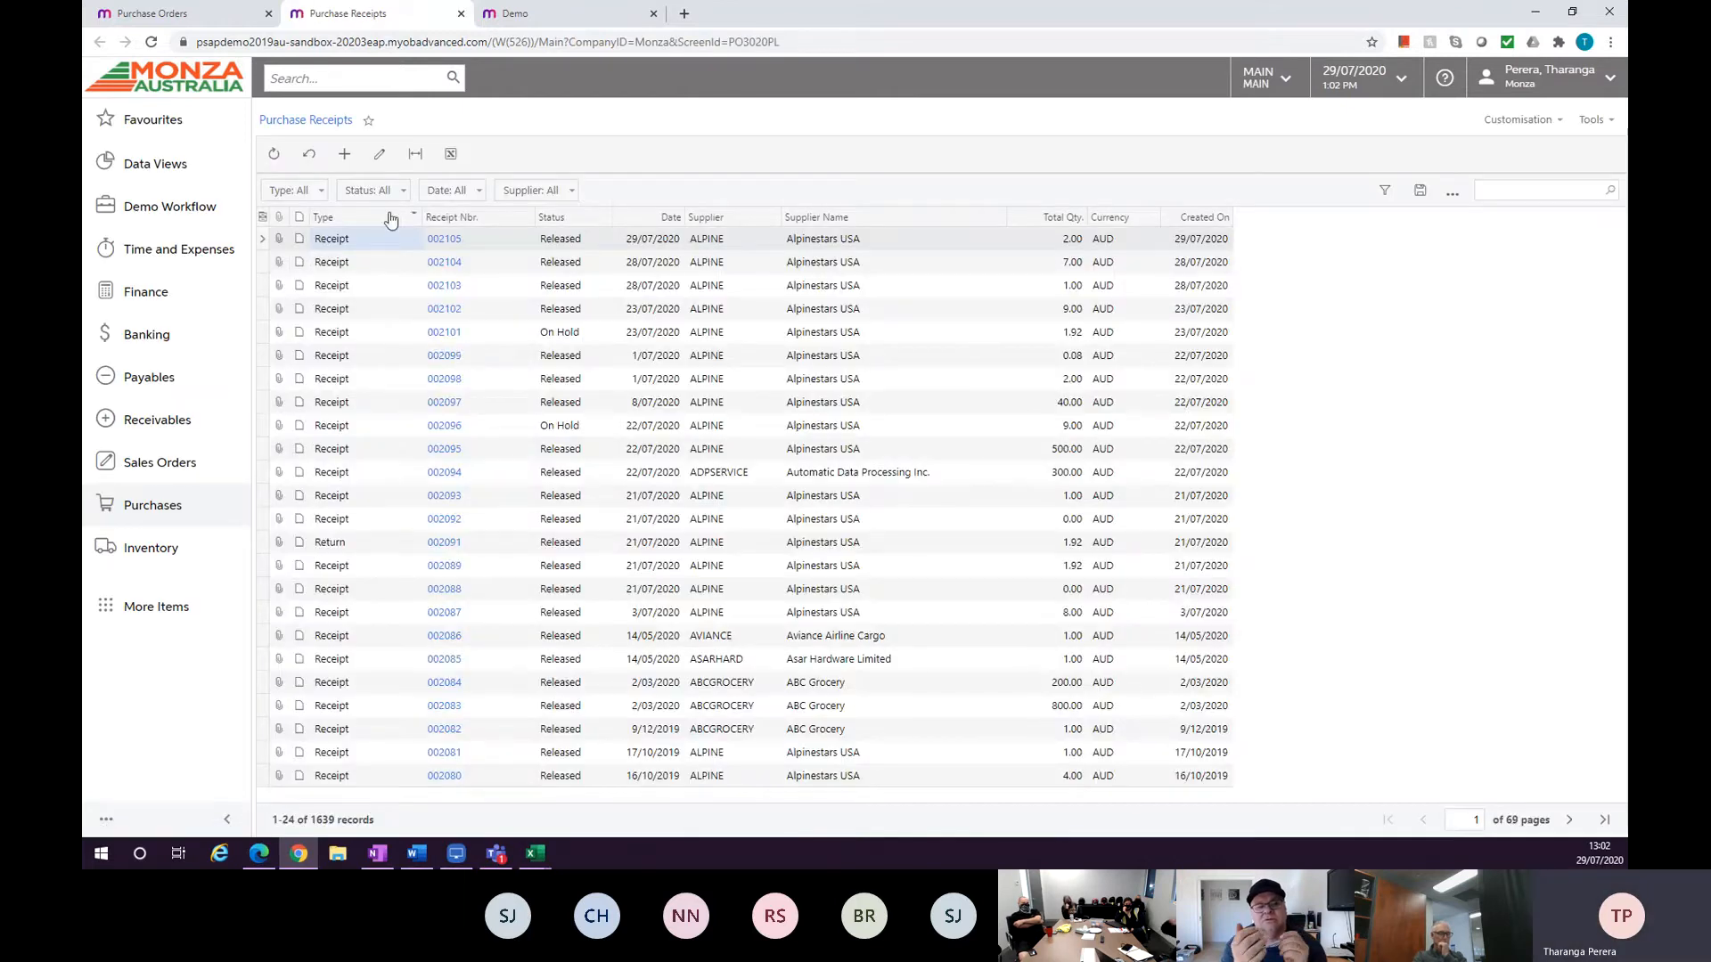
Create a new purchase receipt for supplier ALPINE - Alpinestars USA.
left_click(344, 154)
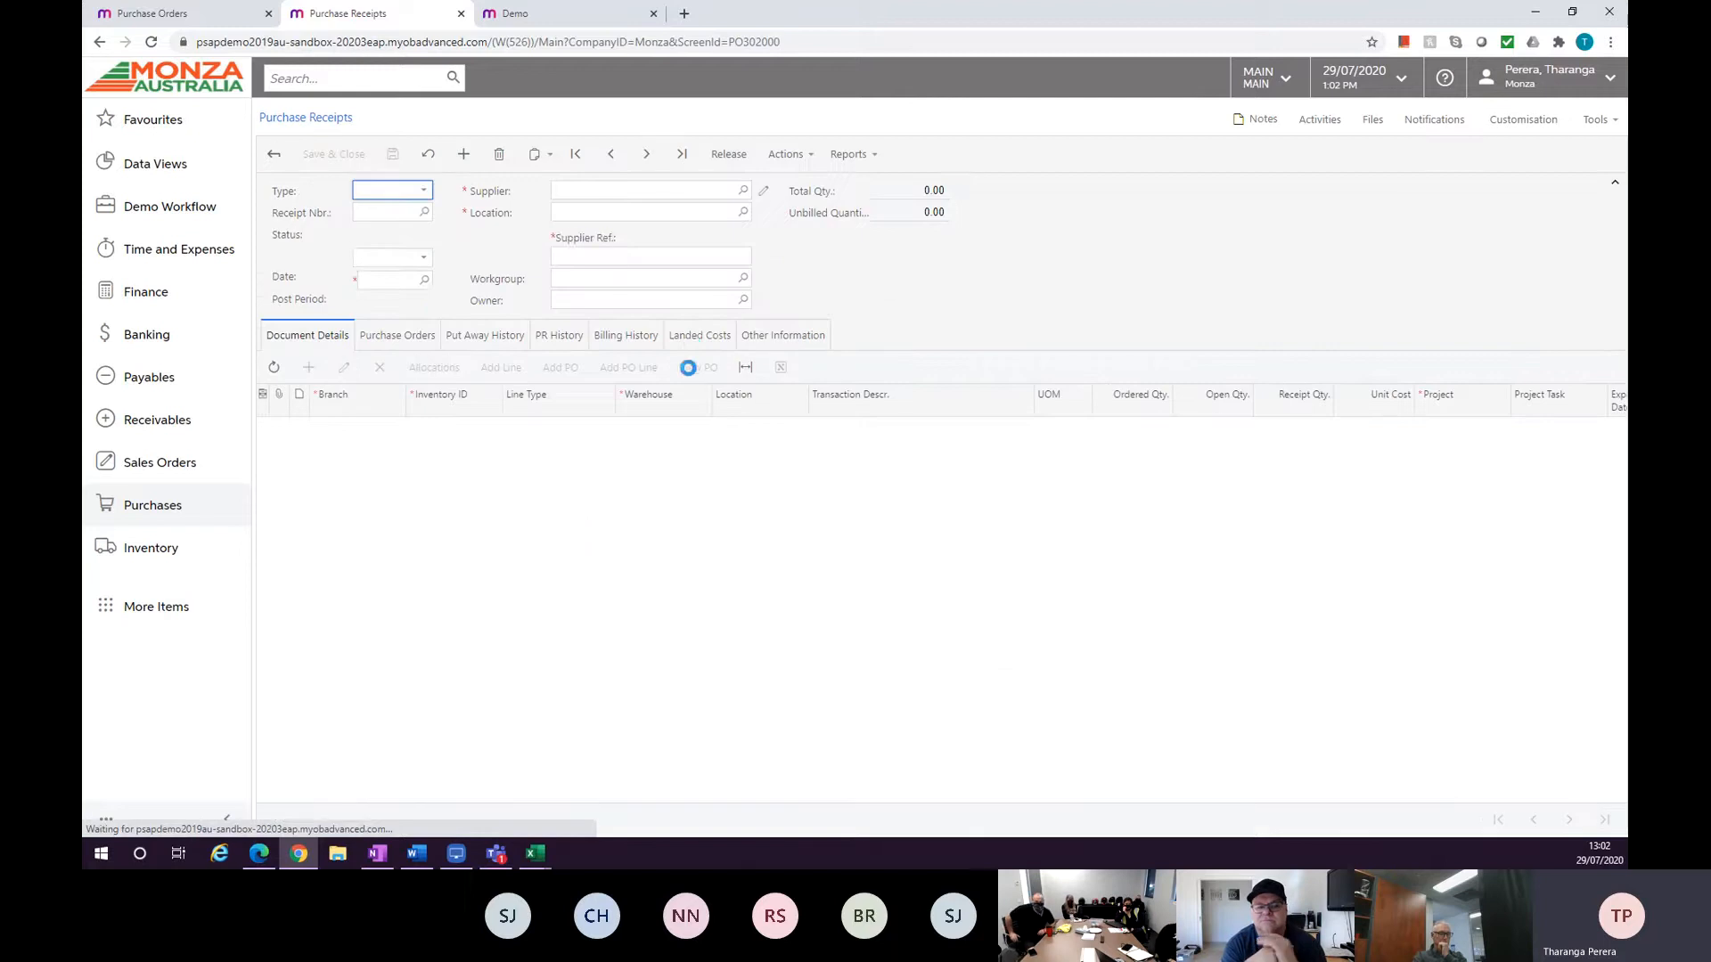
left_click(743, 190)
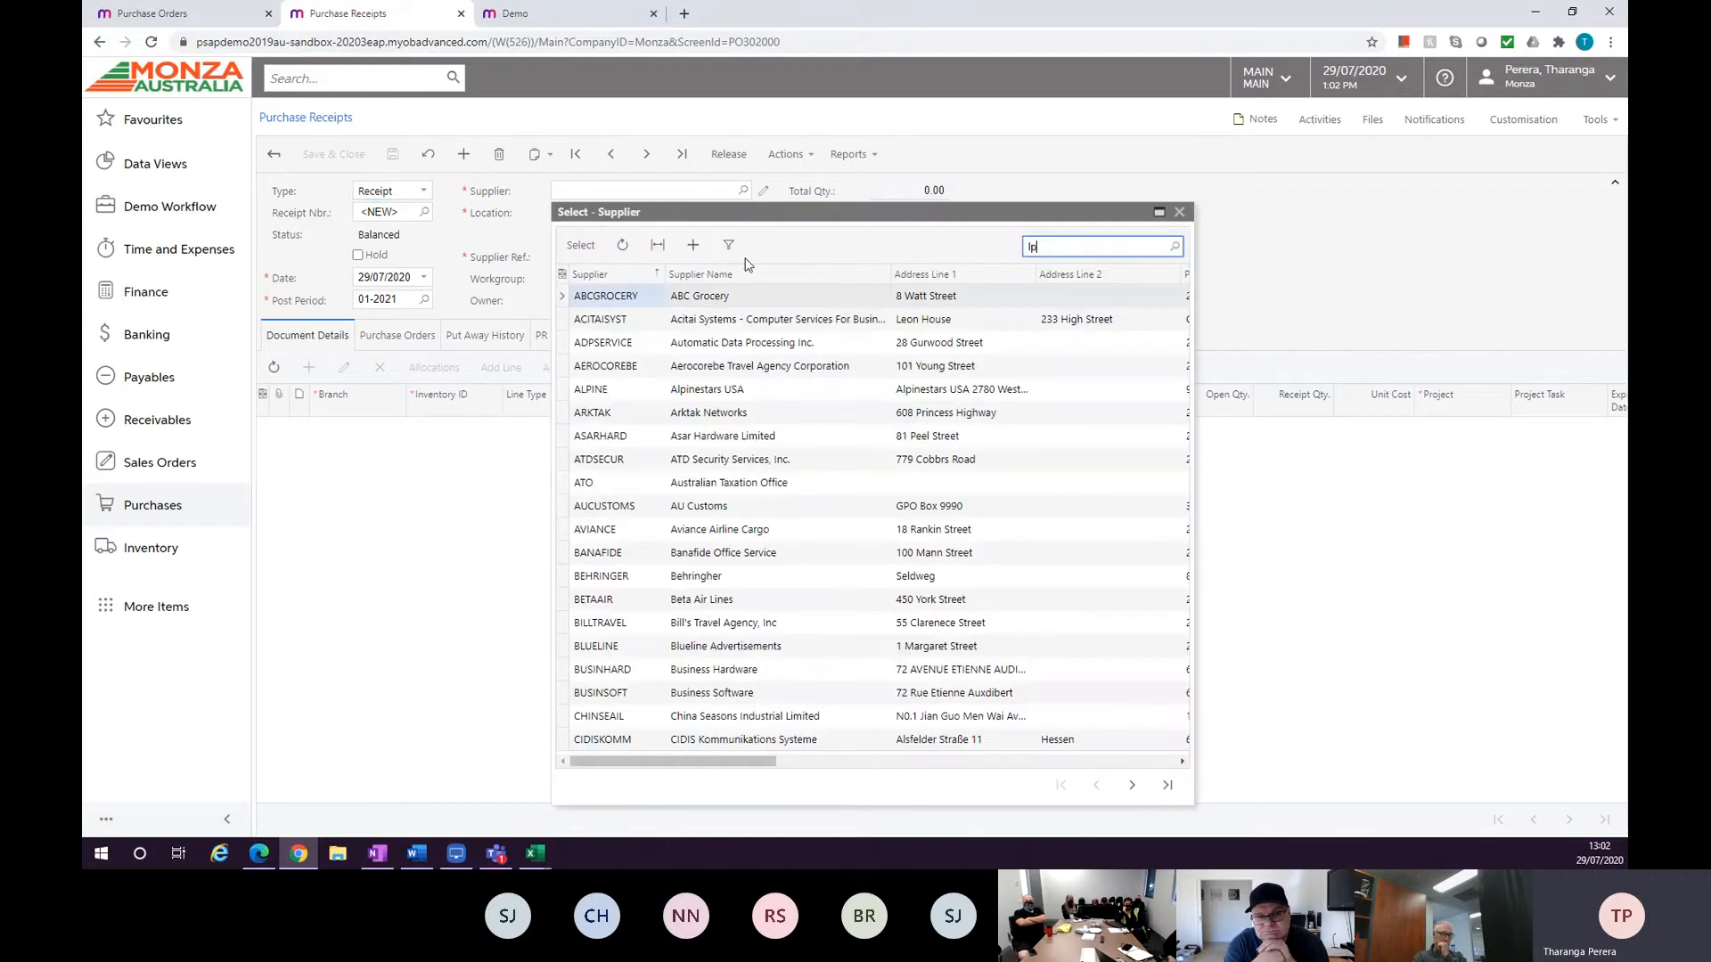
type("alpine")
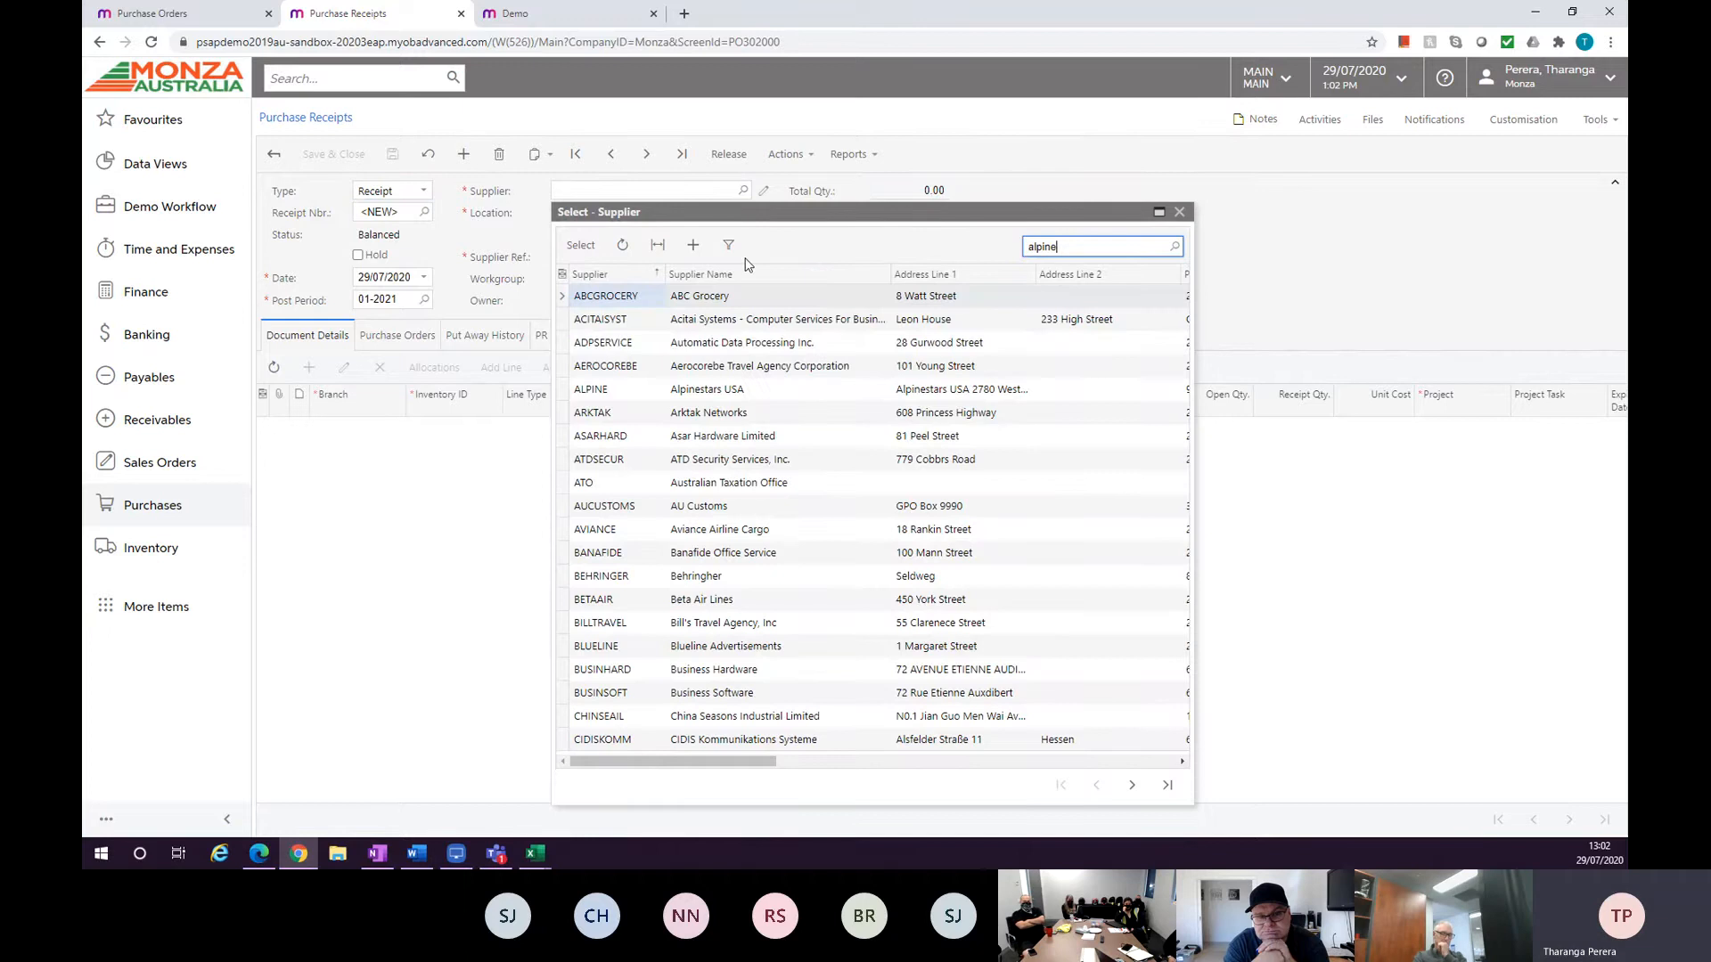
double_click(760, 295)
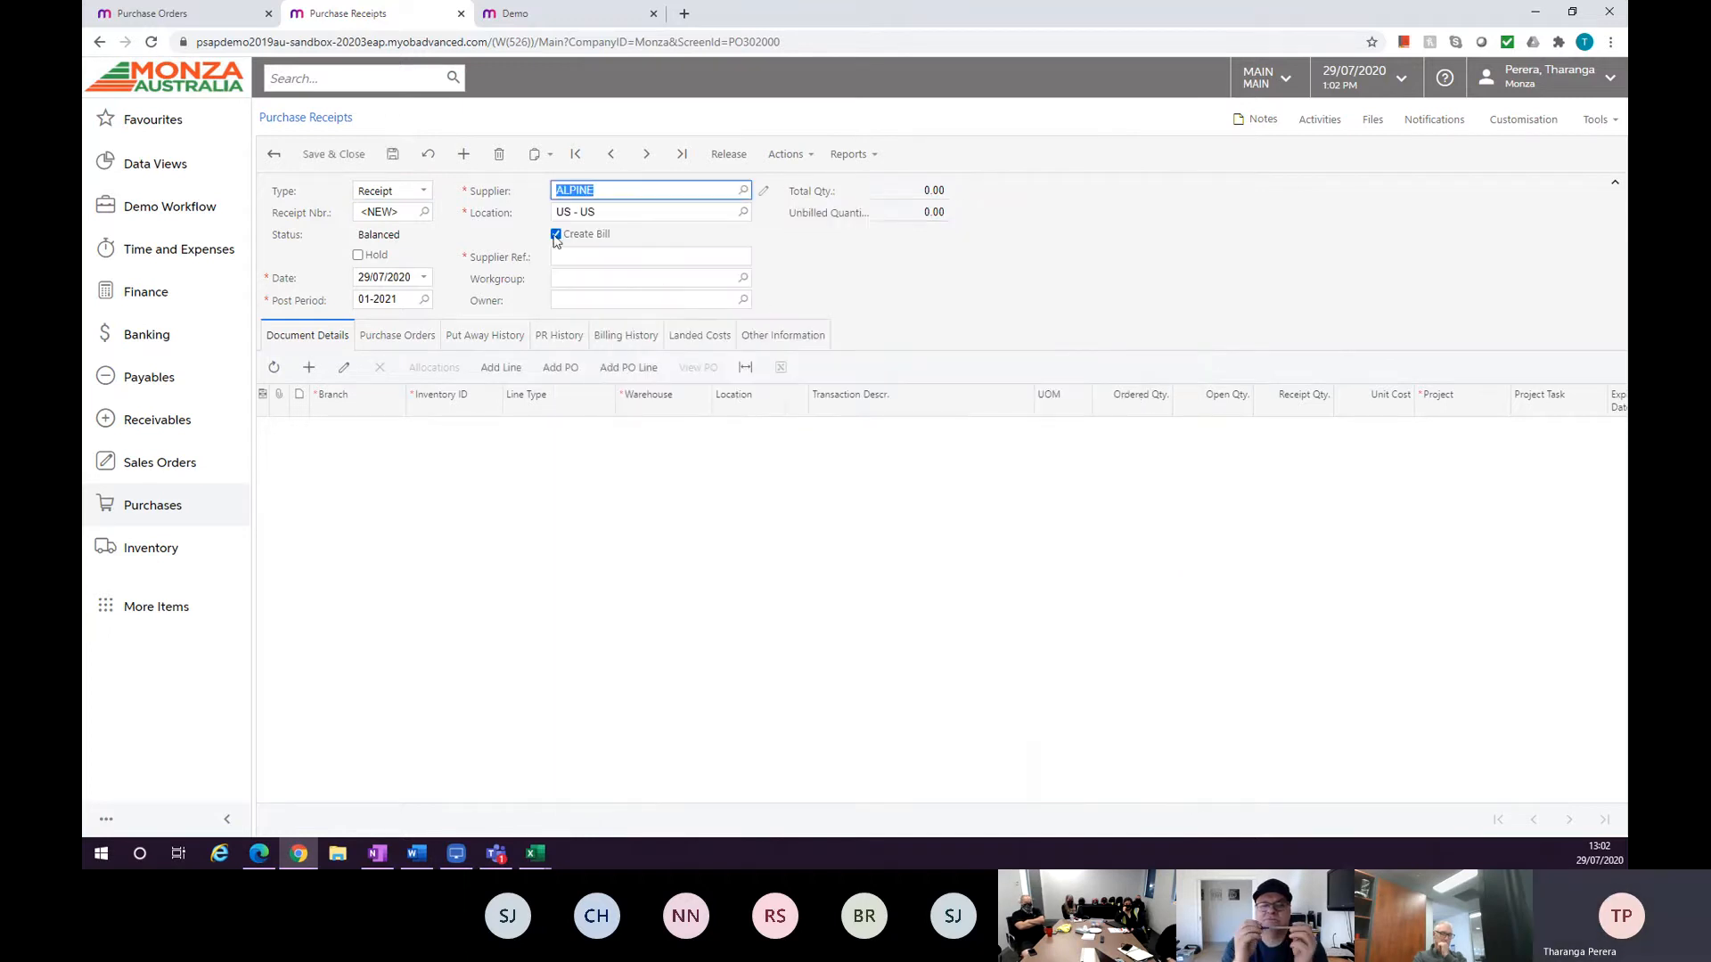
Set the receipt's supplier reference to packlist1 and its location to TH - Thailand.
left_click(657, 255)
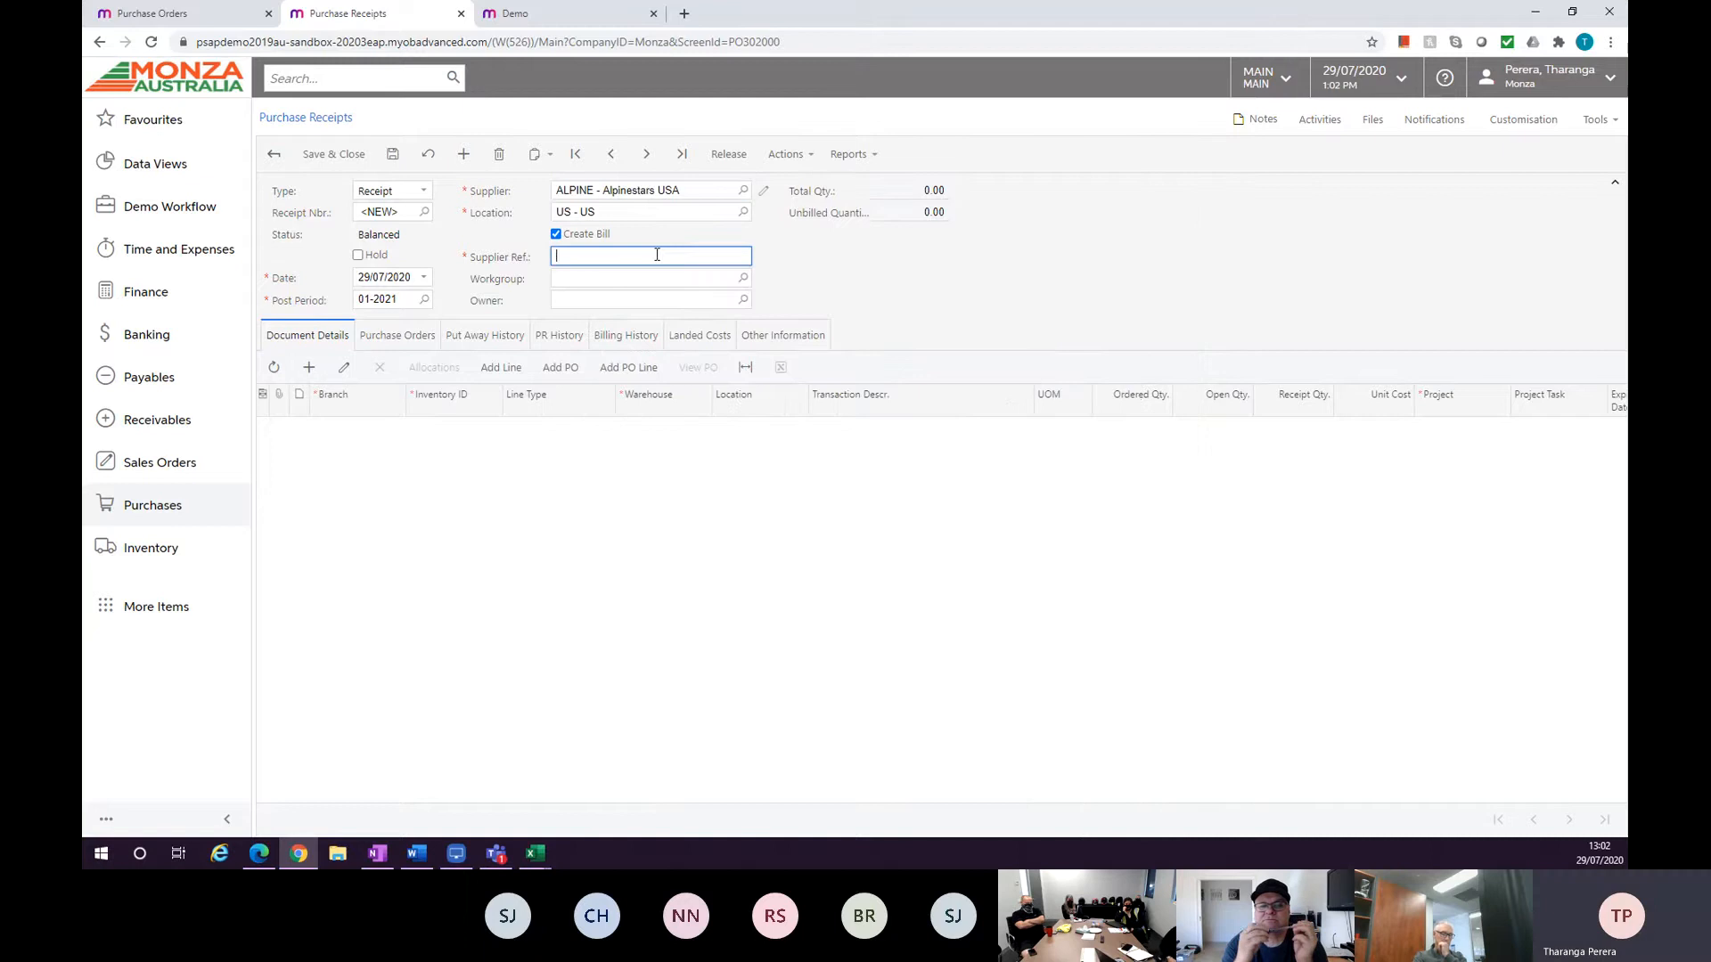
type("packlist1")
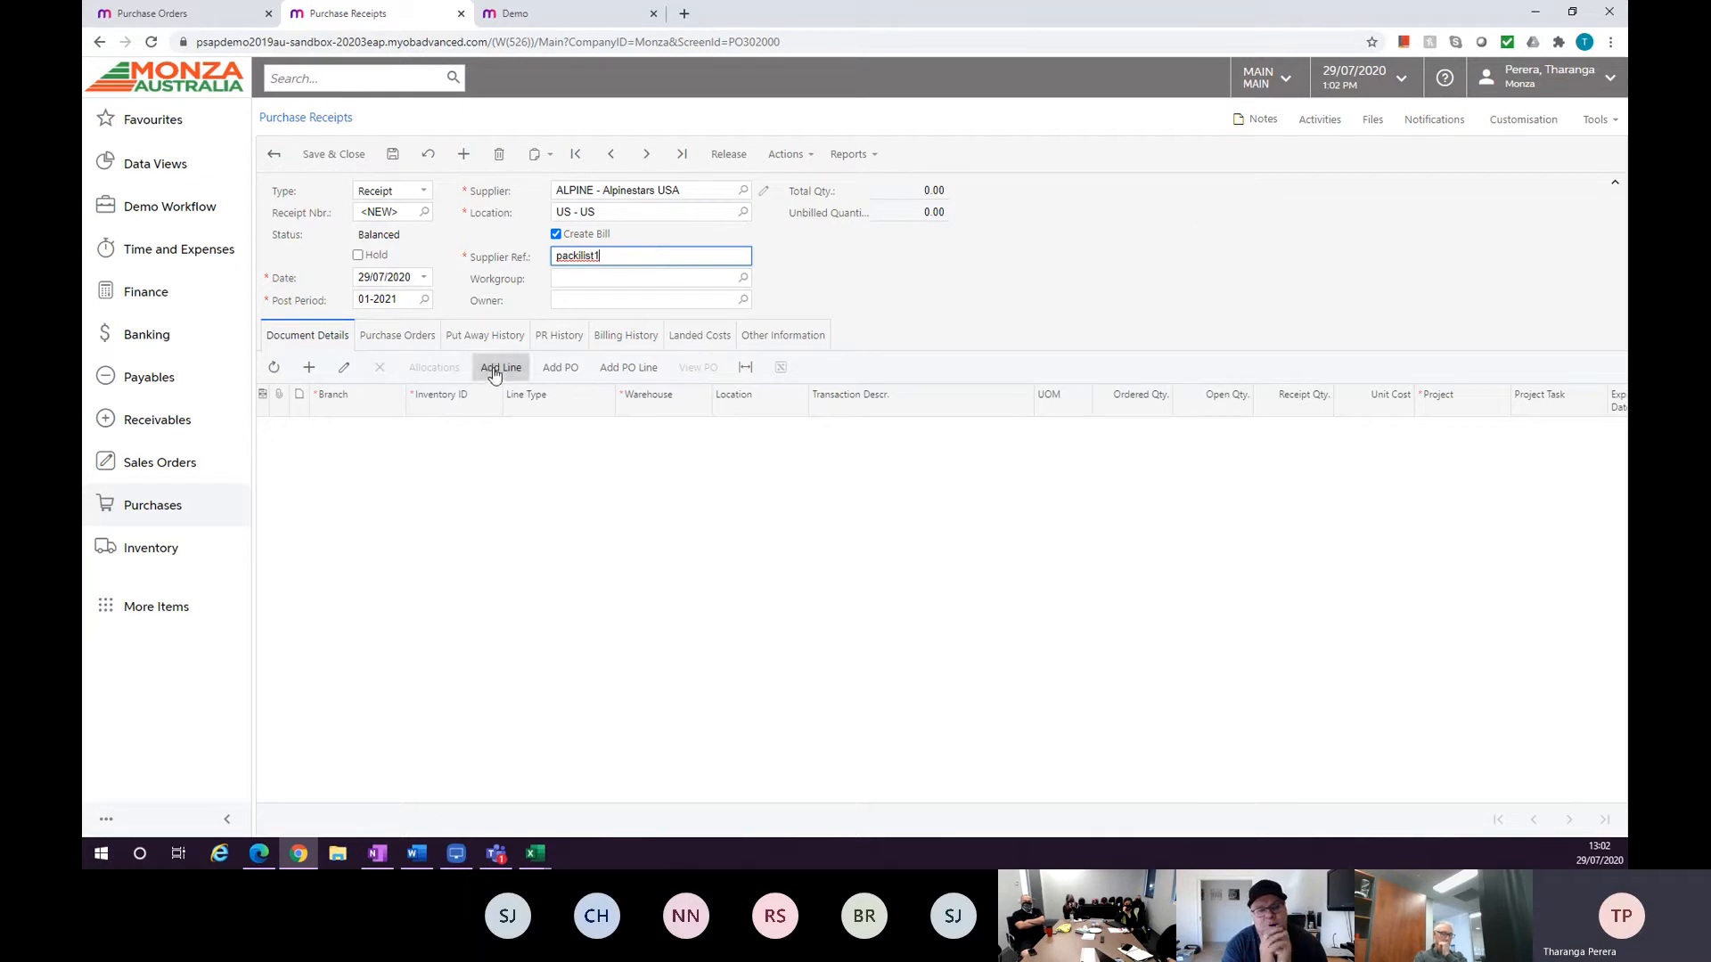
left_click(553, 369)
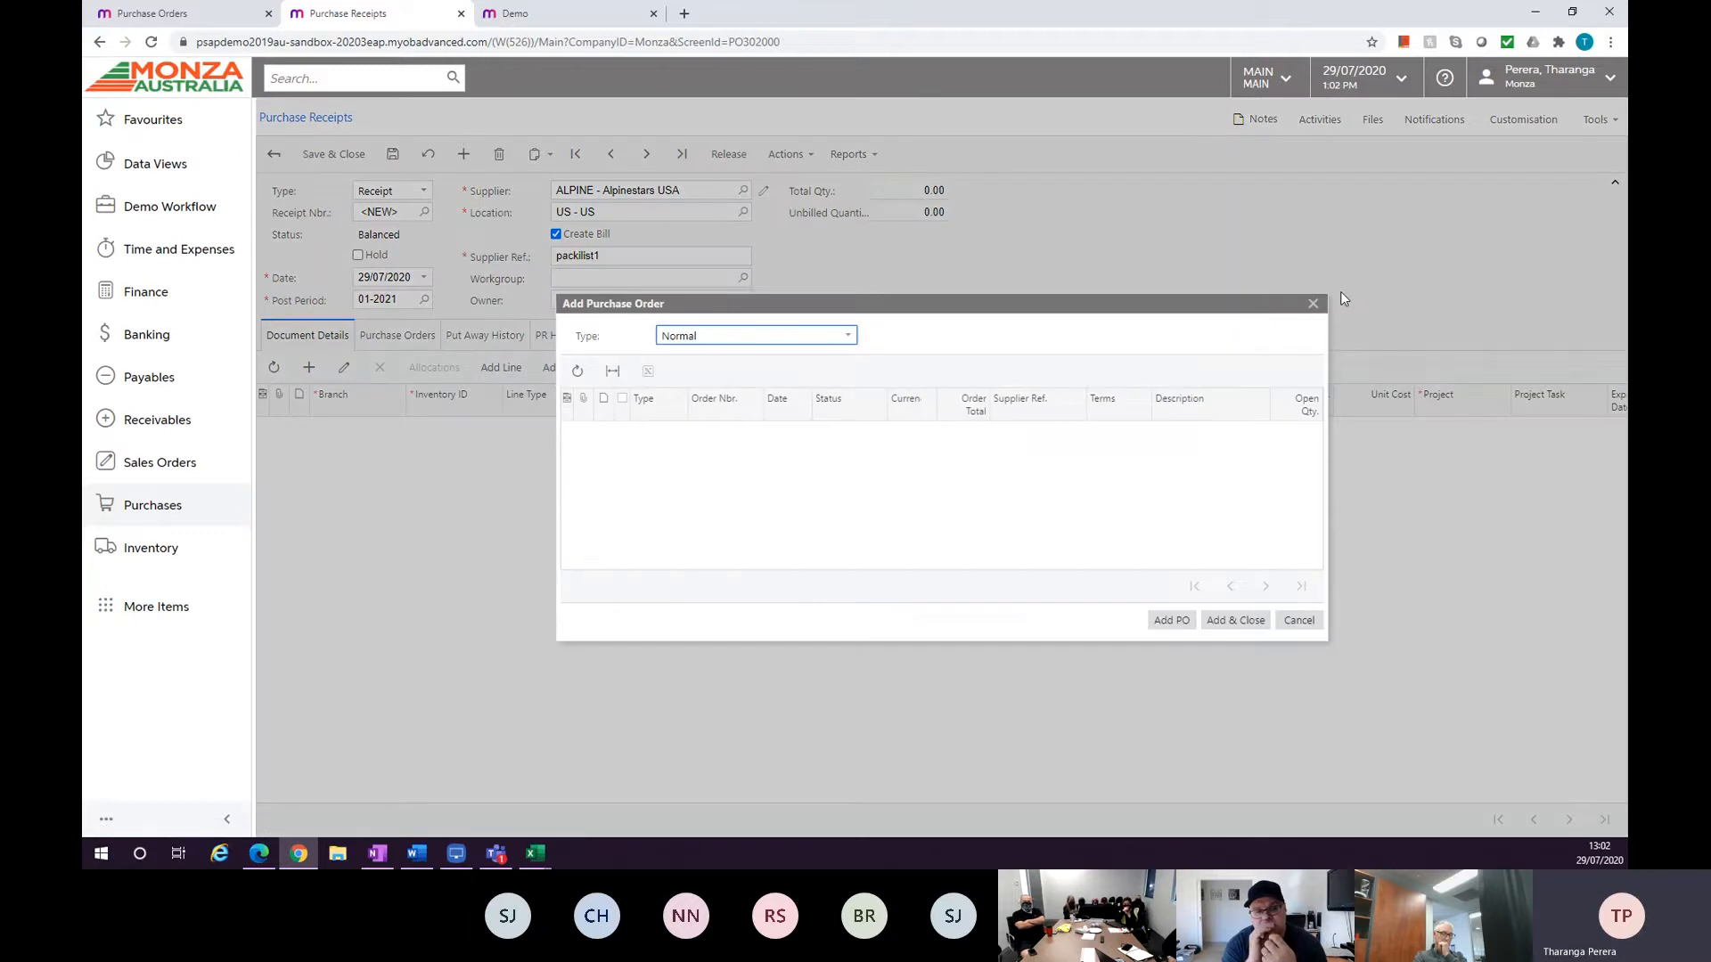
left_click(1310, 303)
left_click(743, 212)
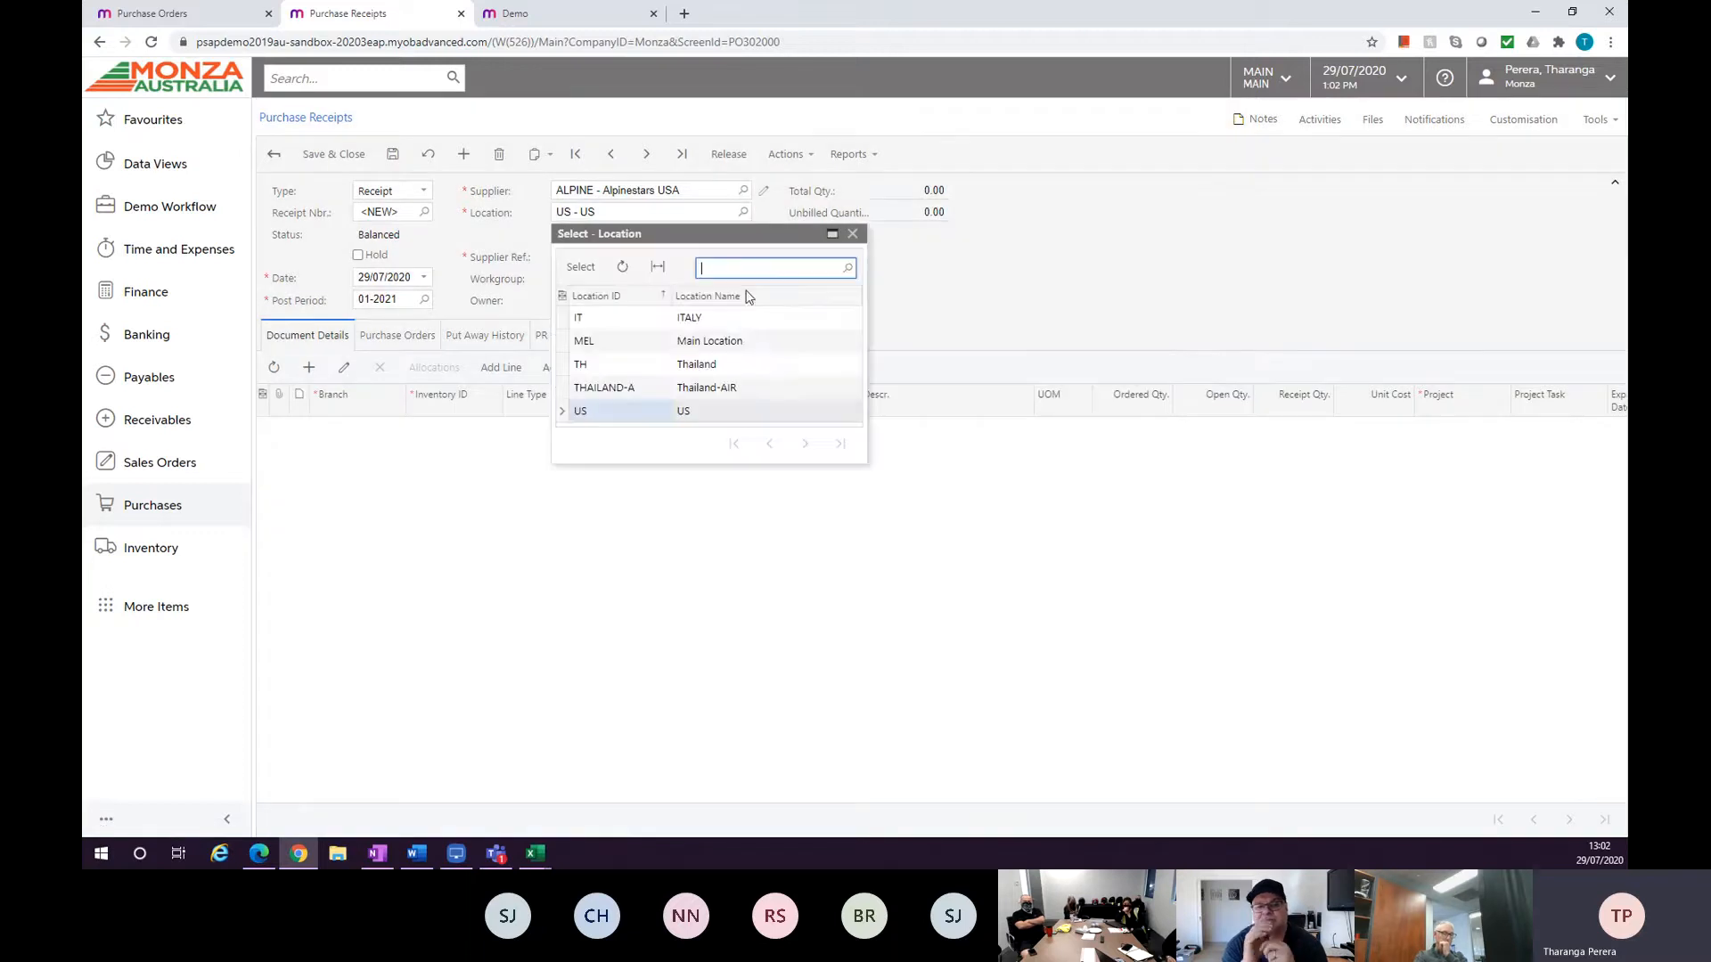
double_click(699, 363)
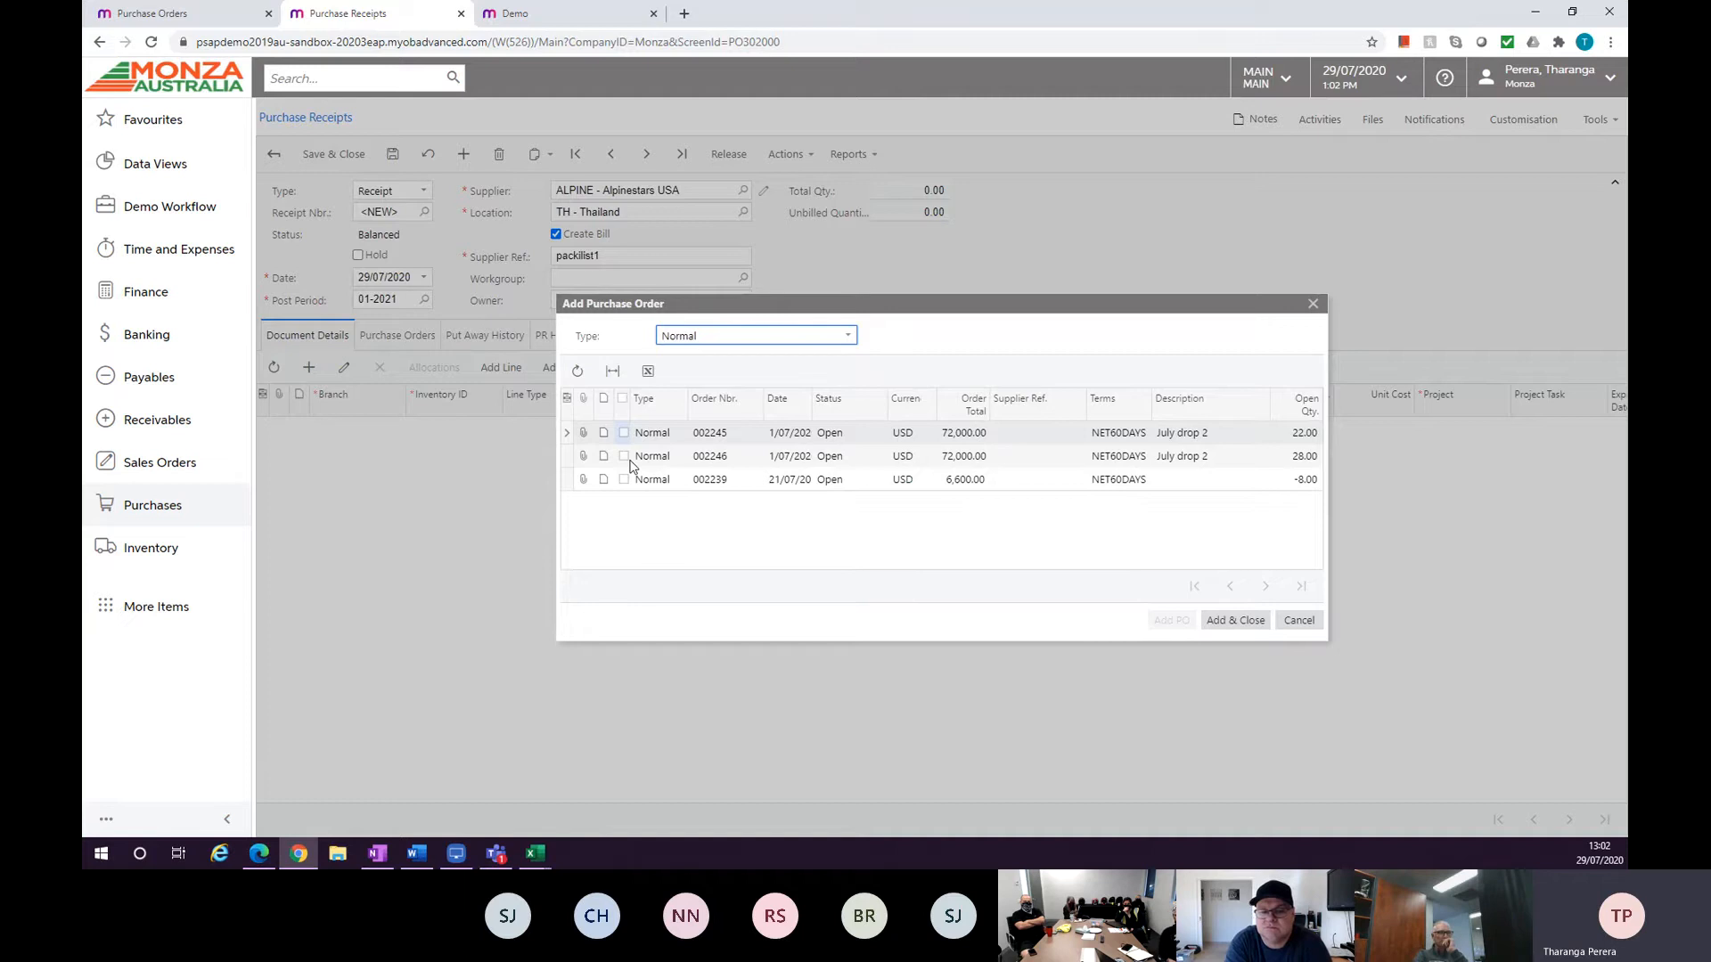
Add purchase order lines A1012242 from order 002239 and A1013640 and A1010 40 from order 002245 to the receipt.
left_click(1284, 623)
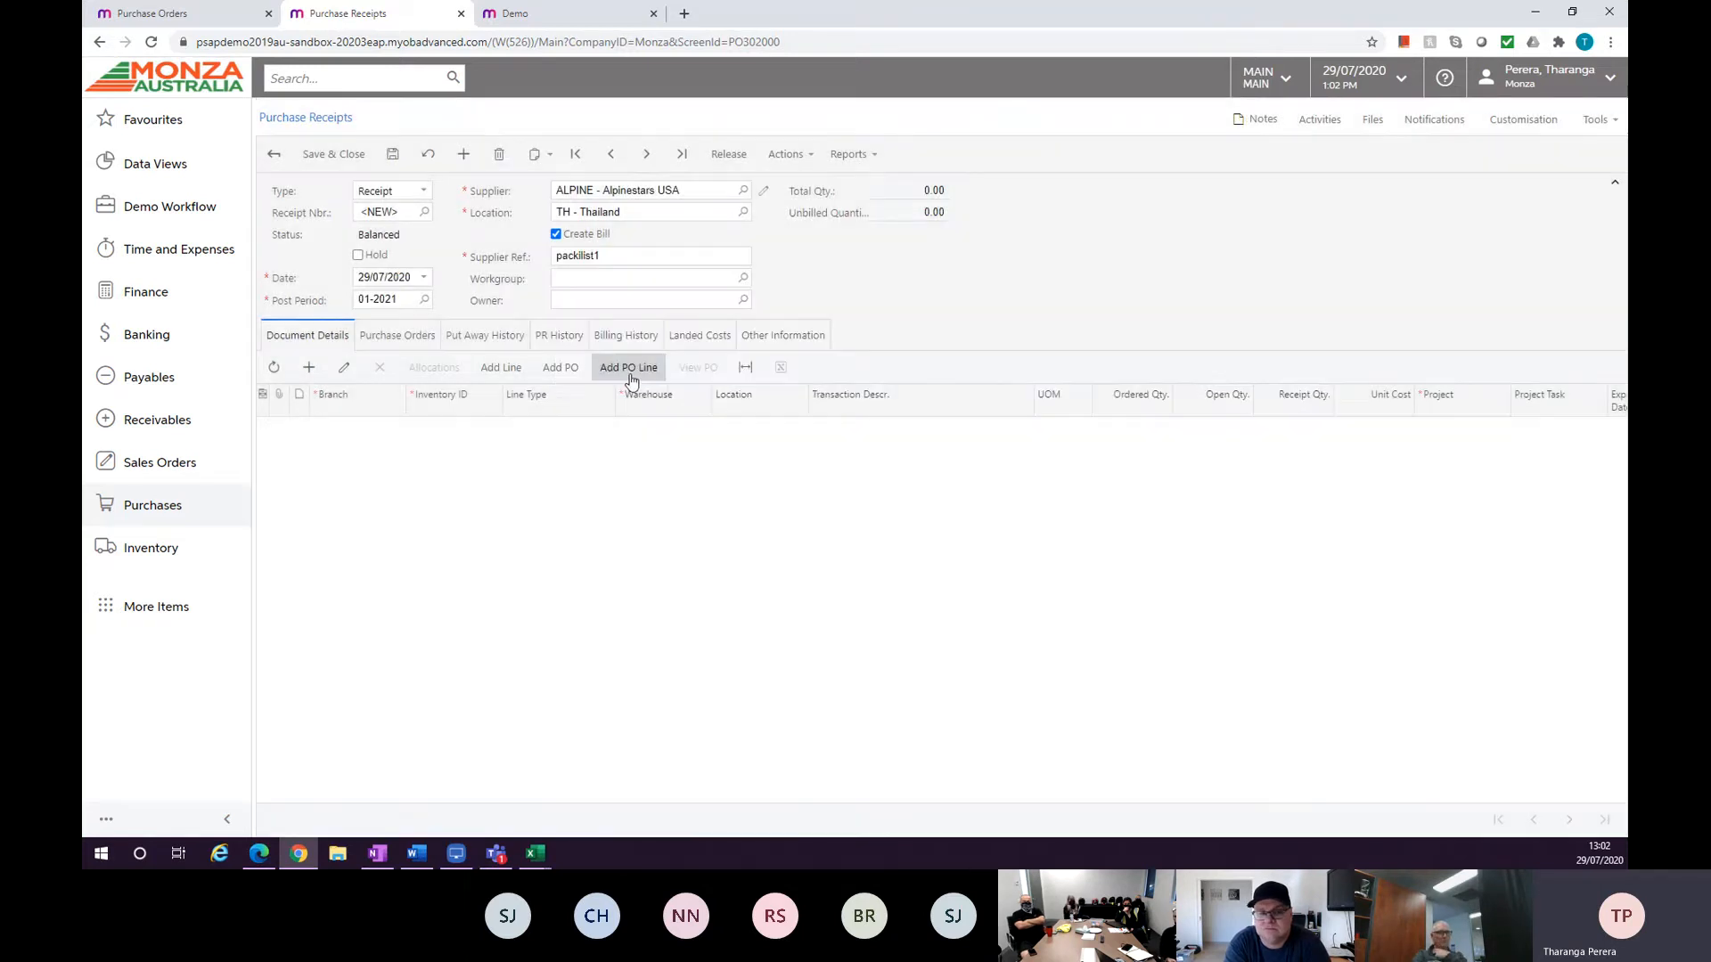
left_click(630, 372)
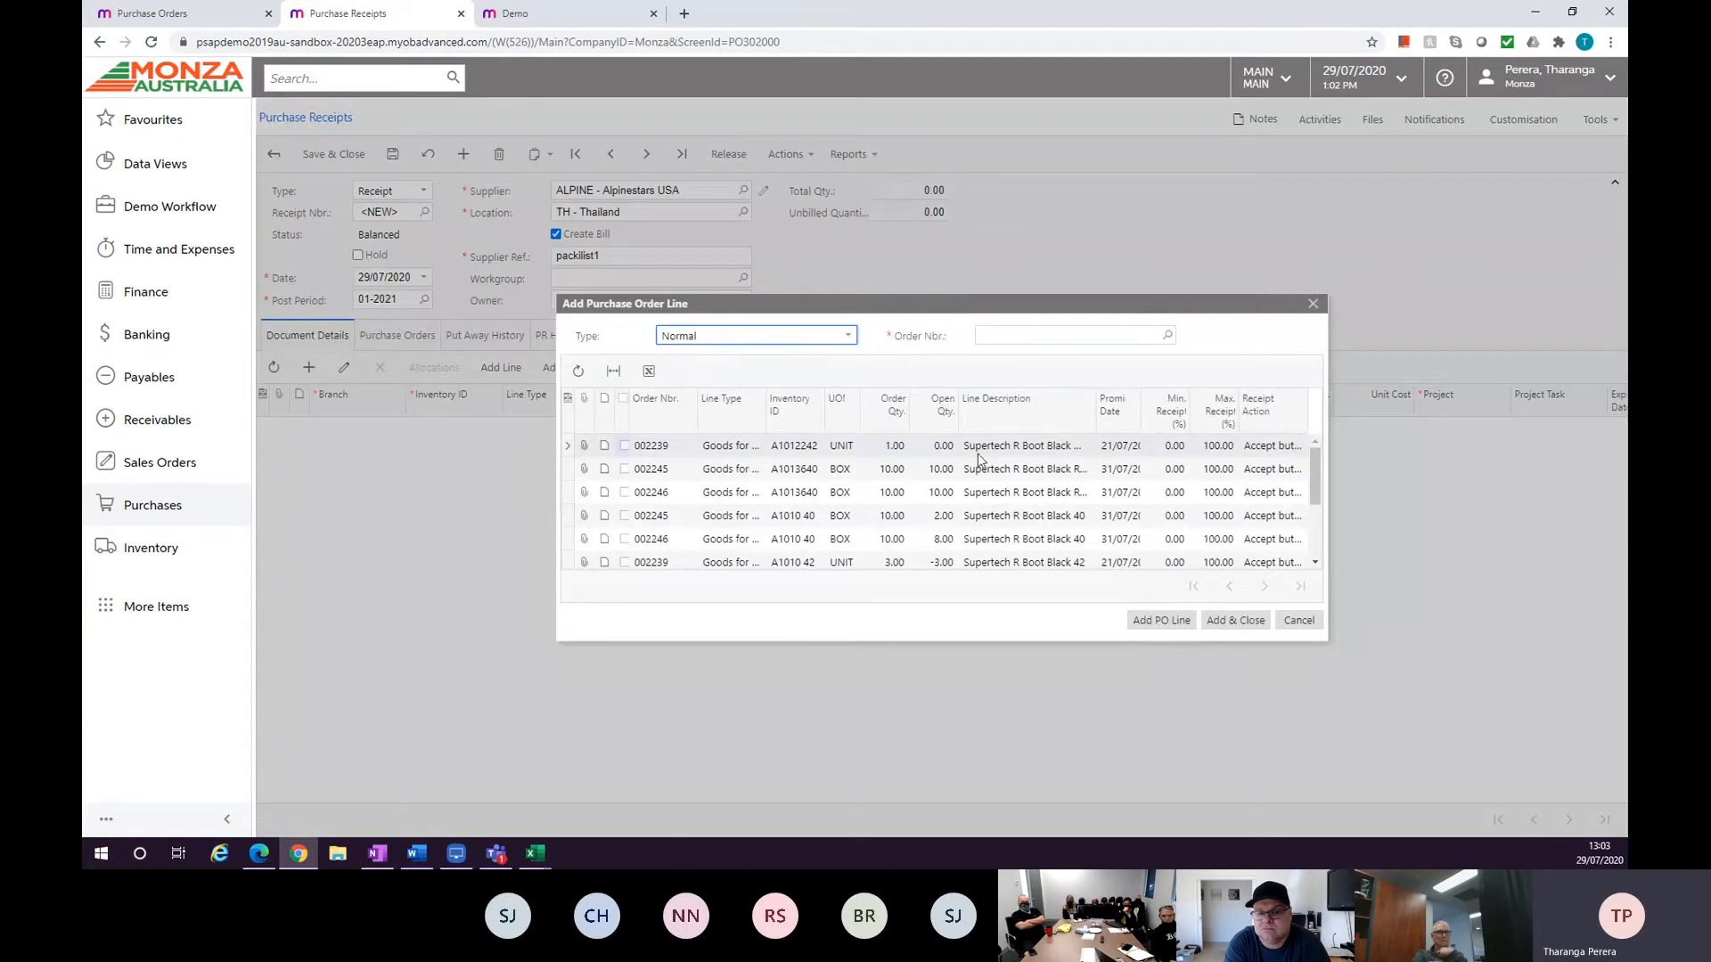
left_click(626, 446)
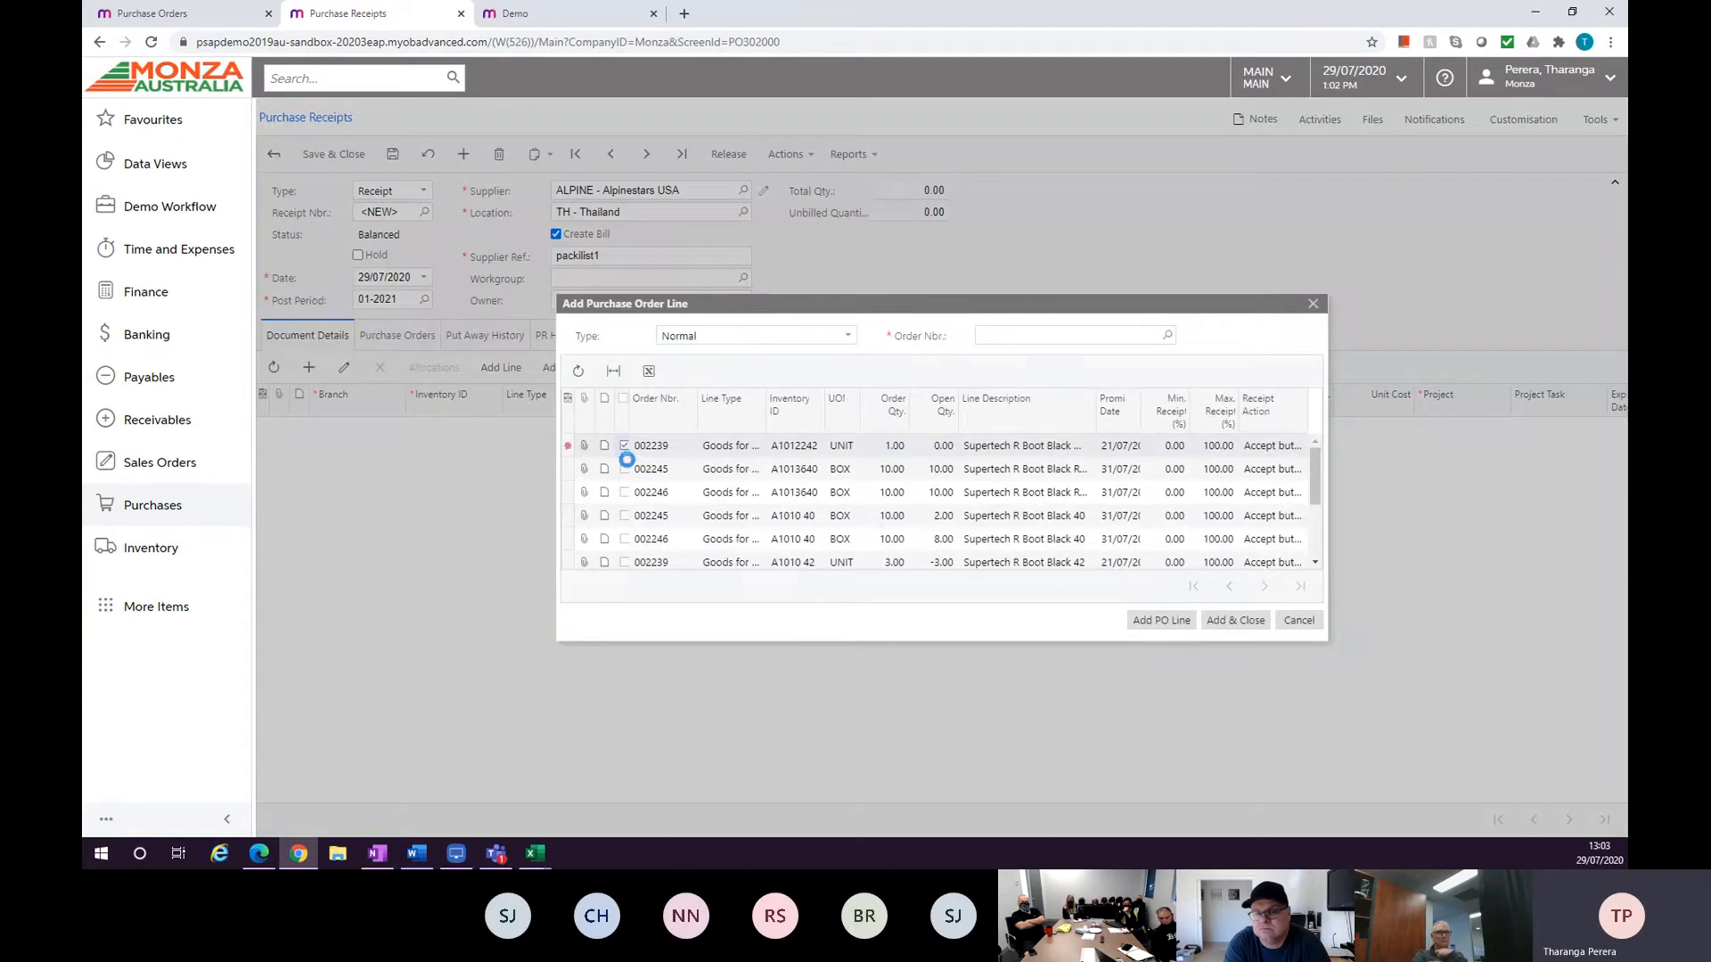
left_click(625, 471)
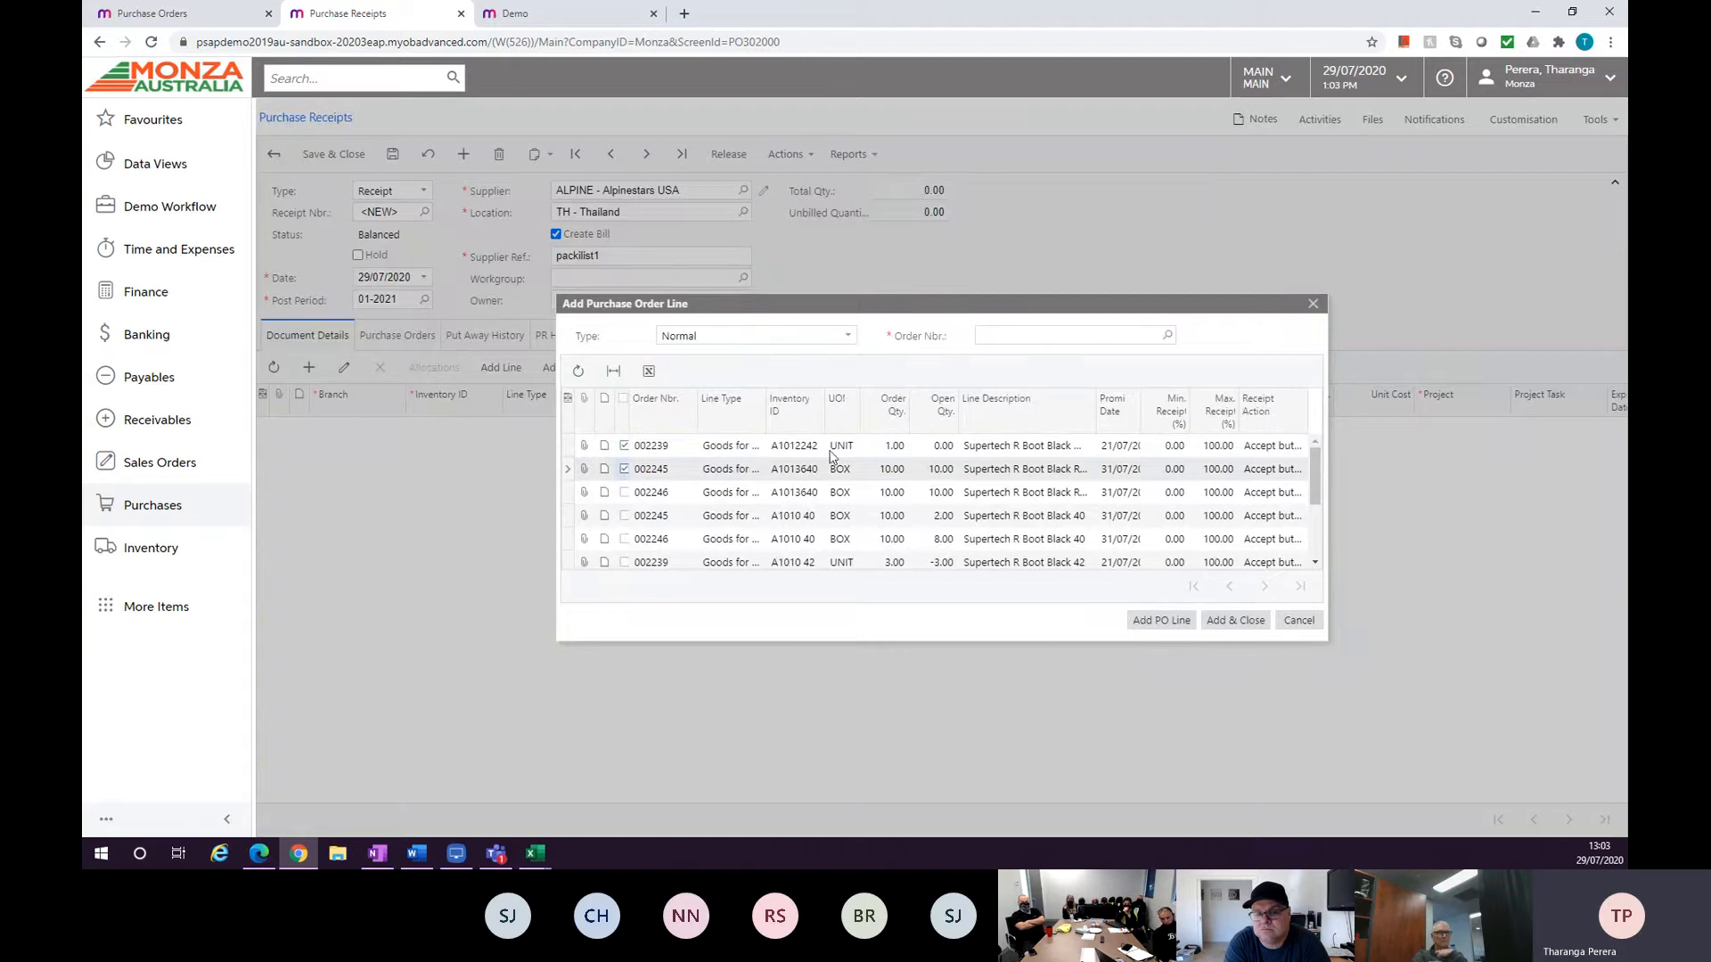
left_click(1167, 336)
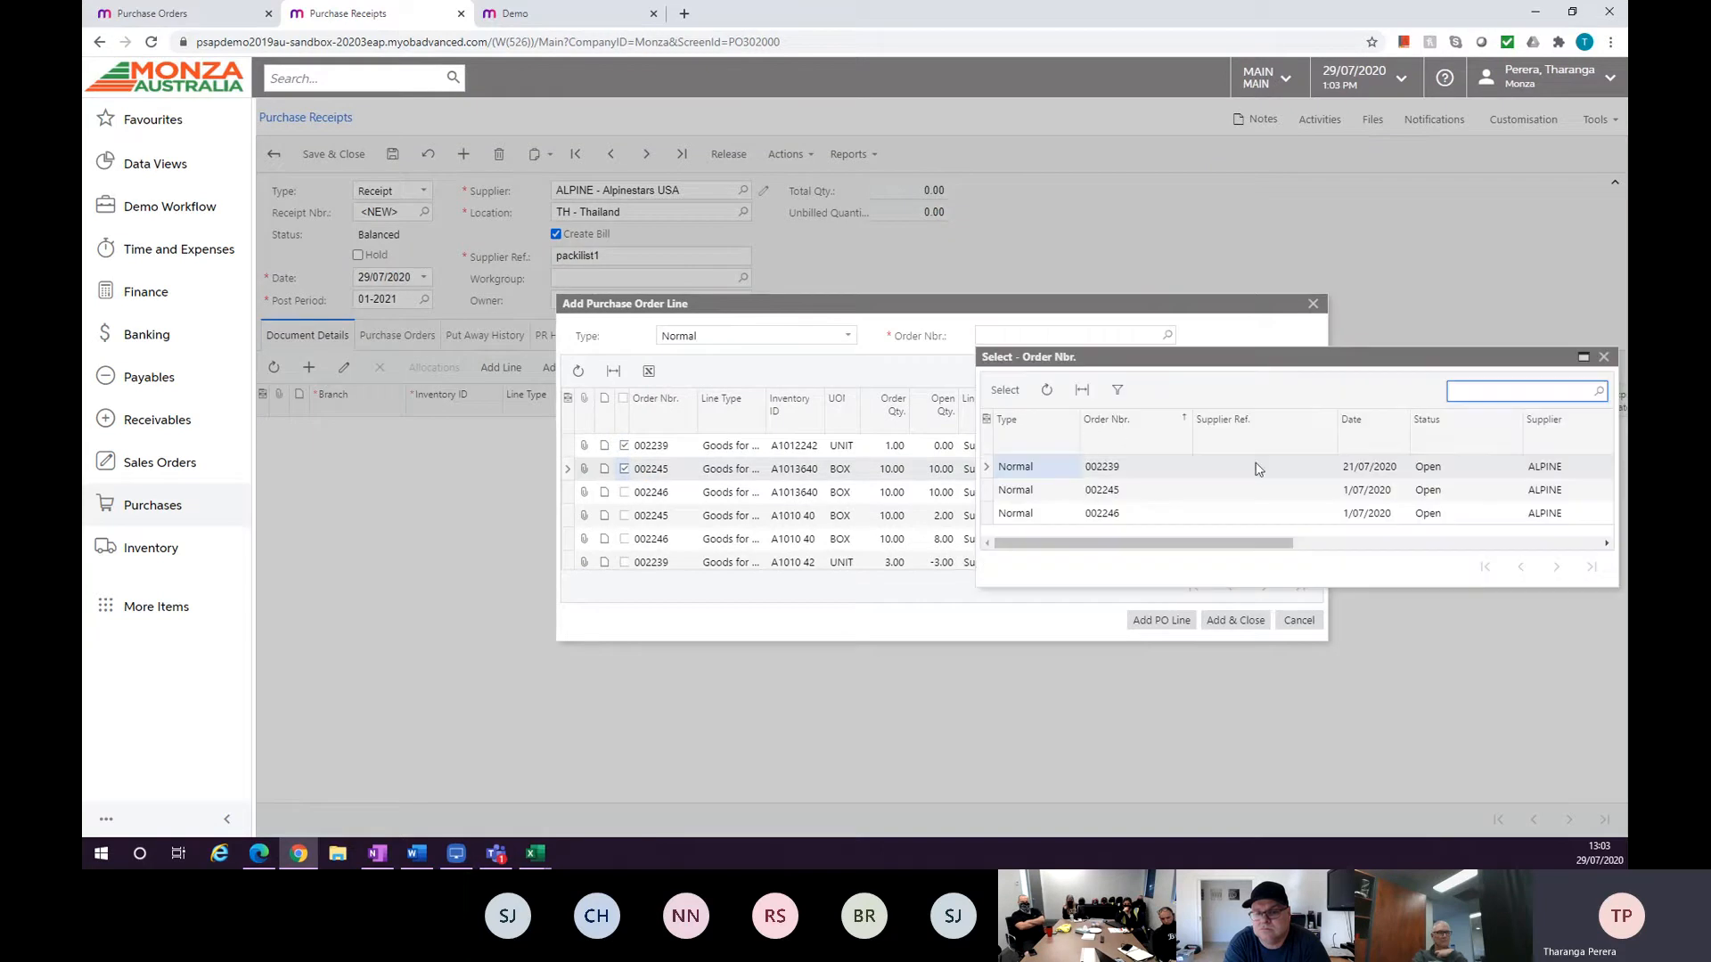
left_click(1604, 358)
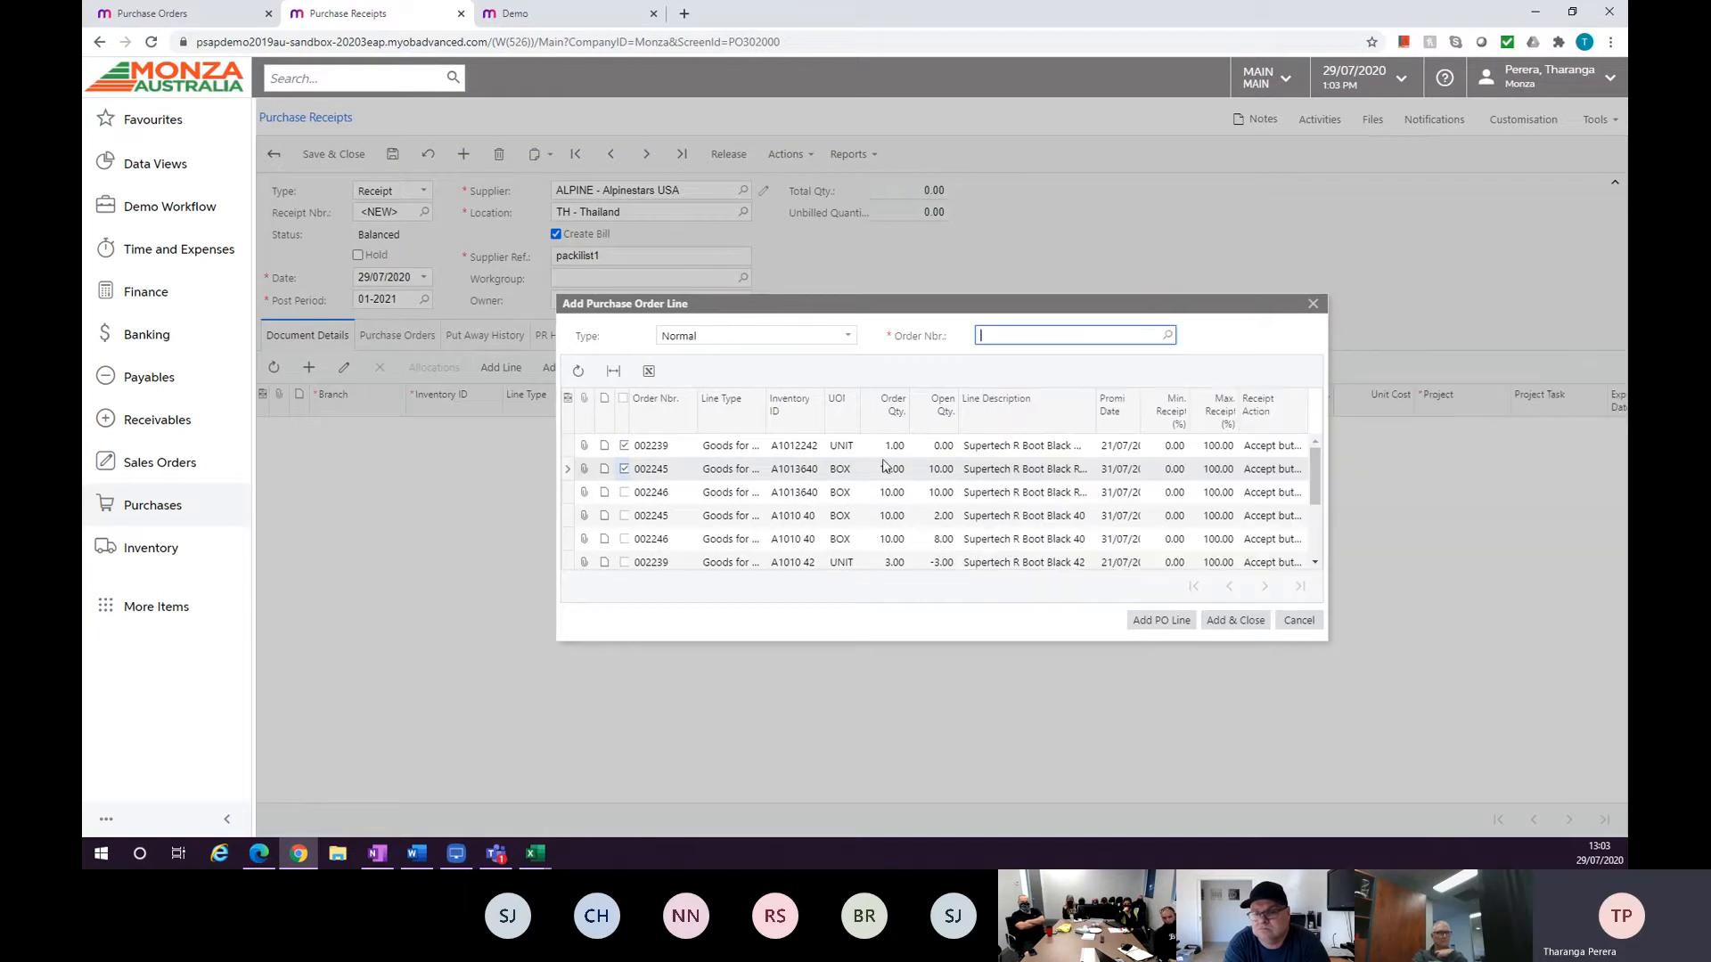
left_click(624, 516)
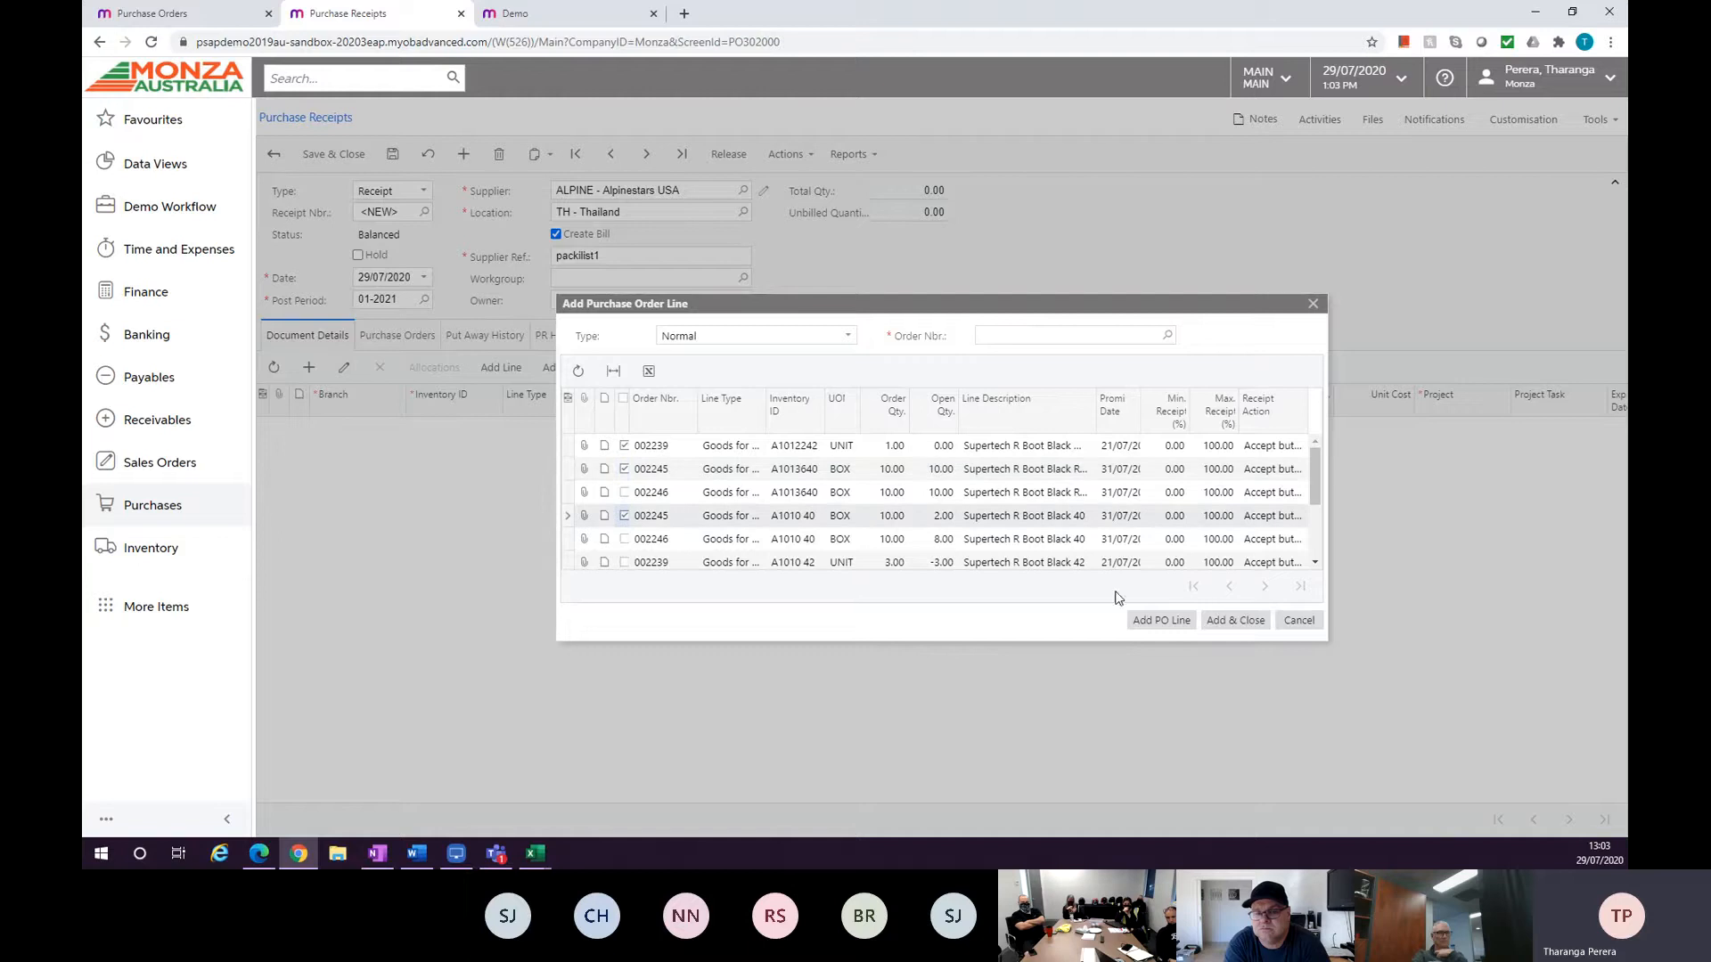
left_click(1235, 620)
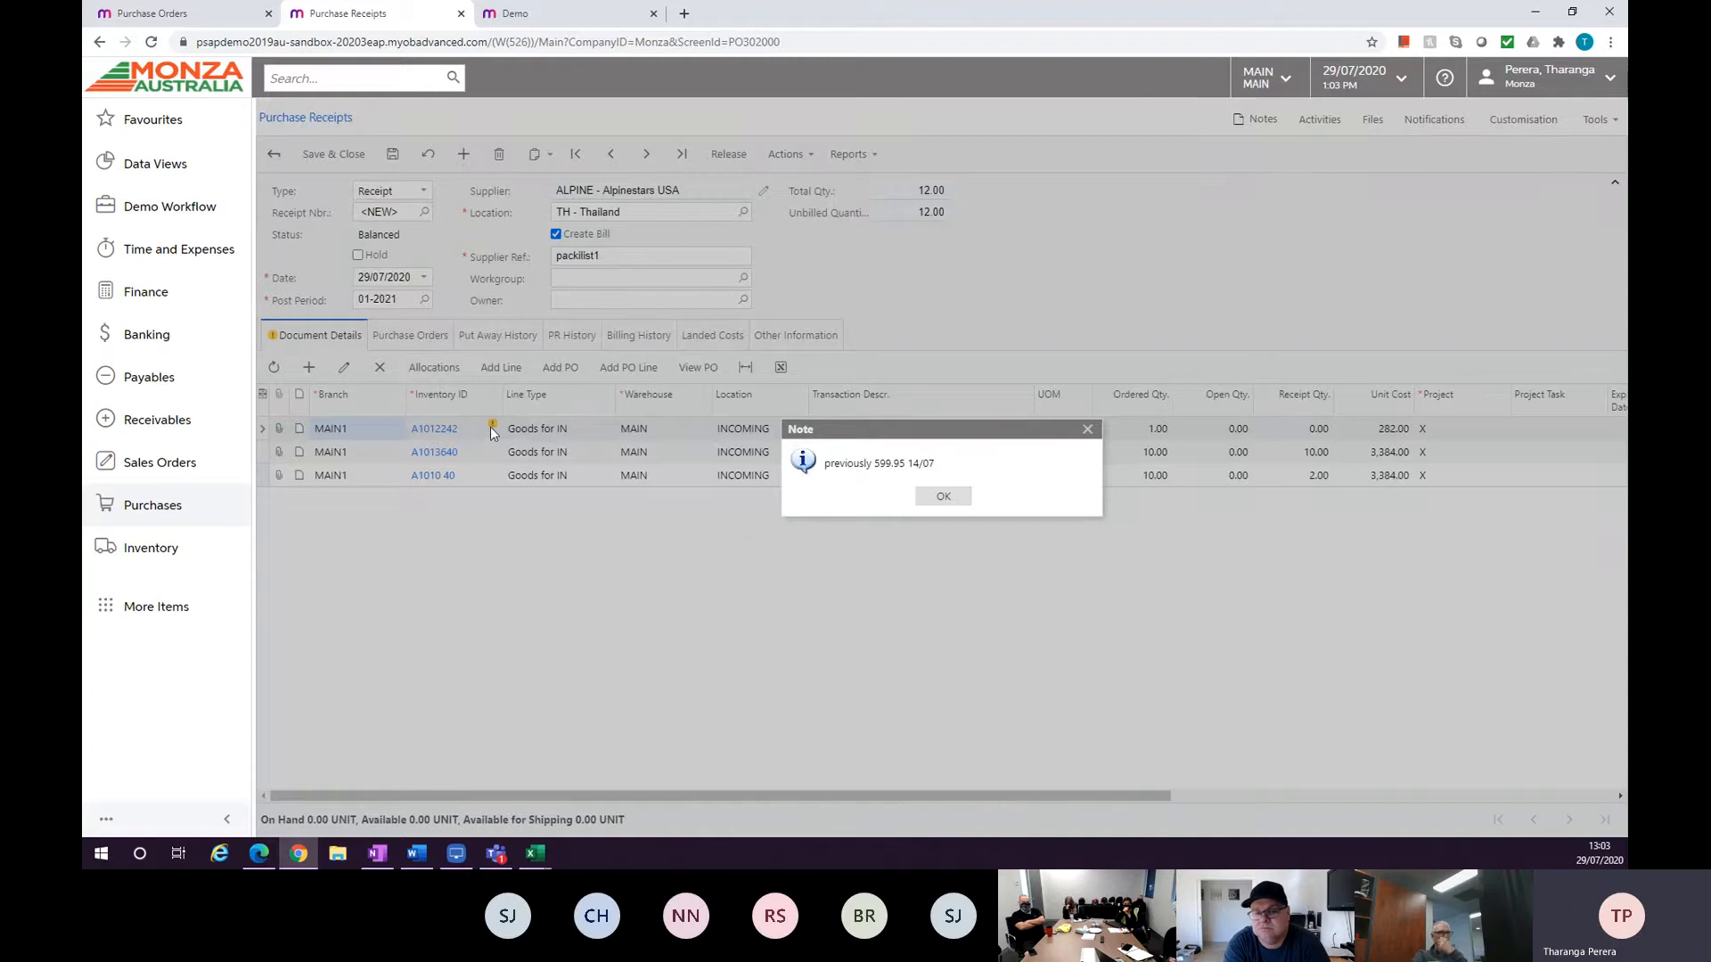
Read the note on line A1012242 and open source purchase order 002245 of the receipt lines for reference.
left_click(933, 502)
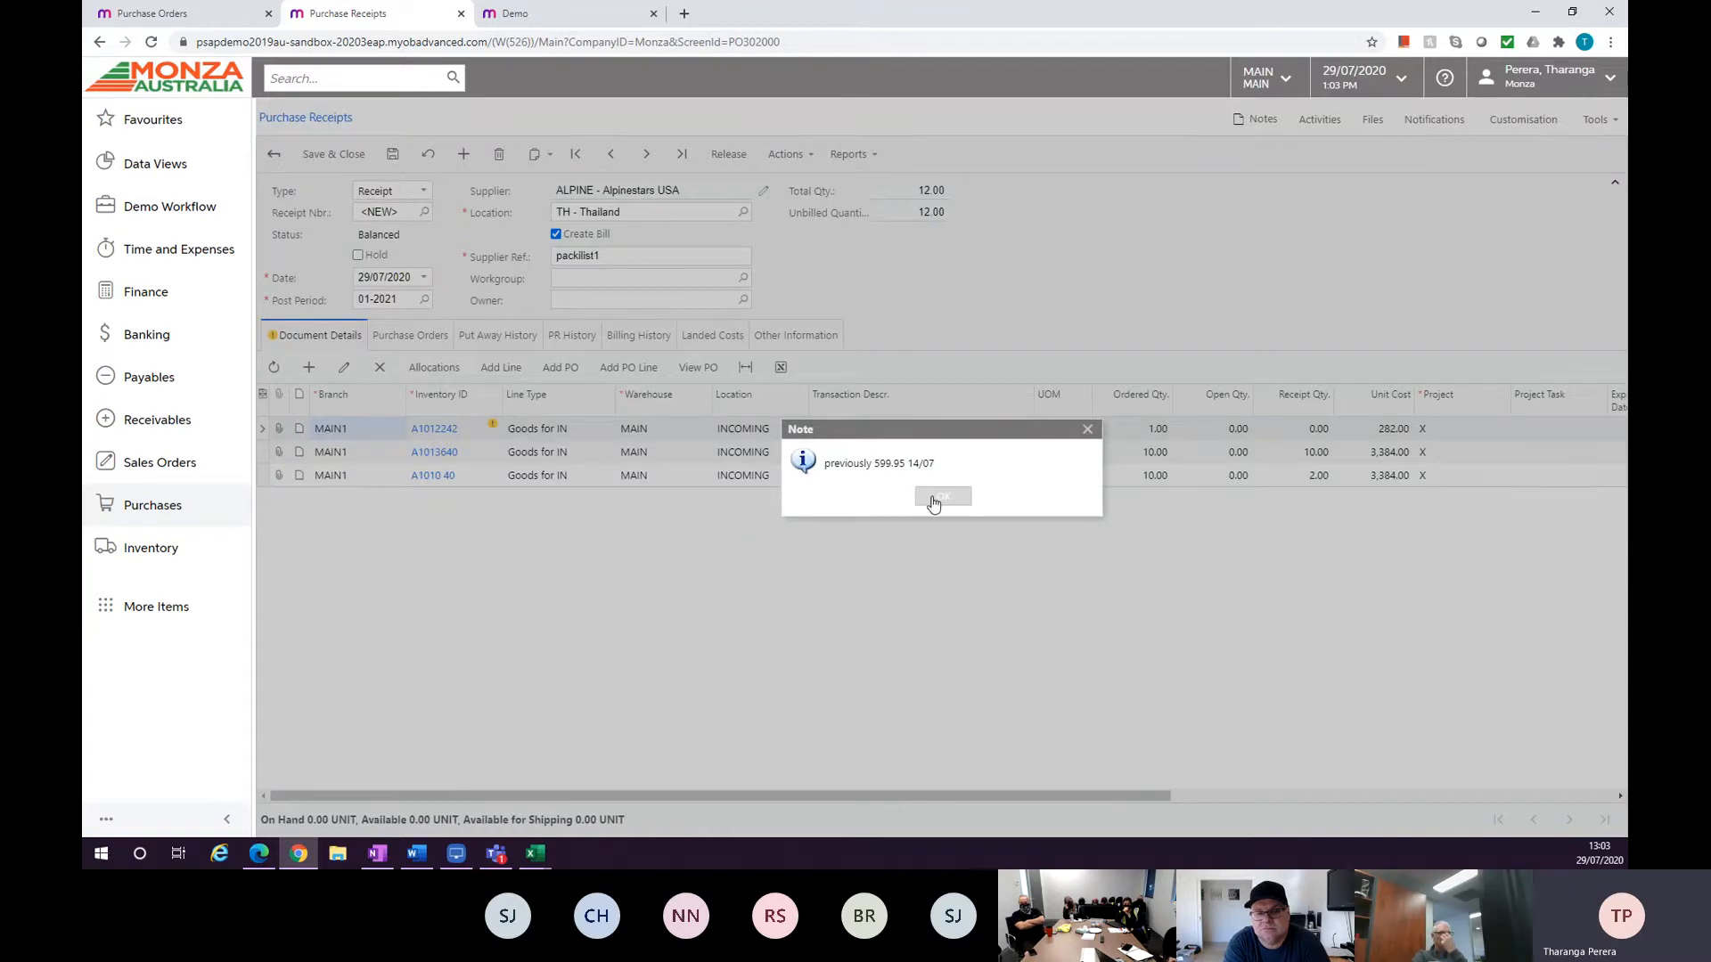
left_click(933, 501)
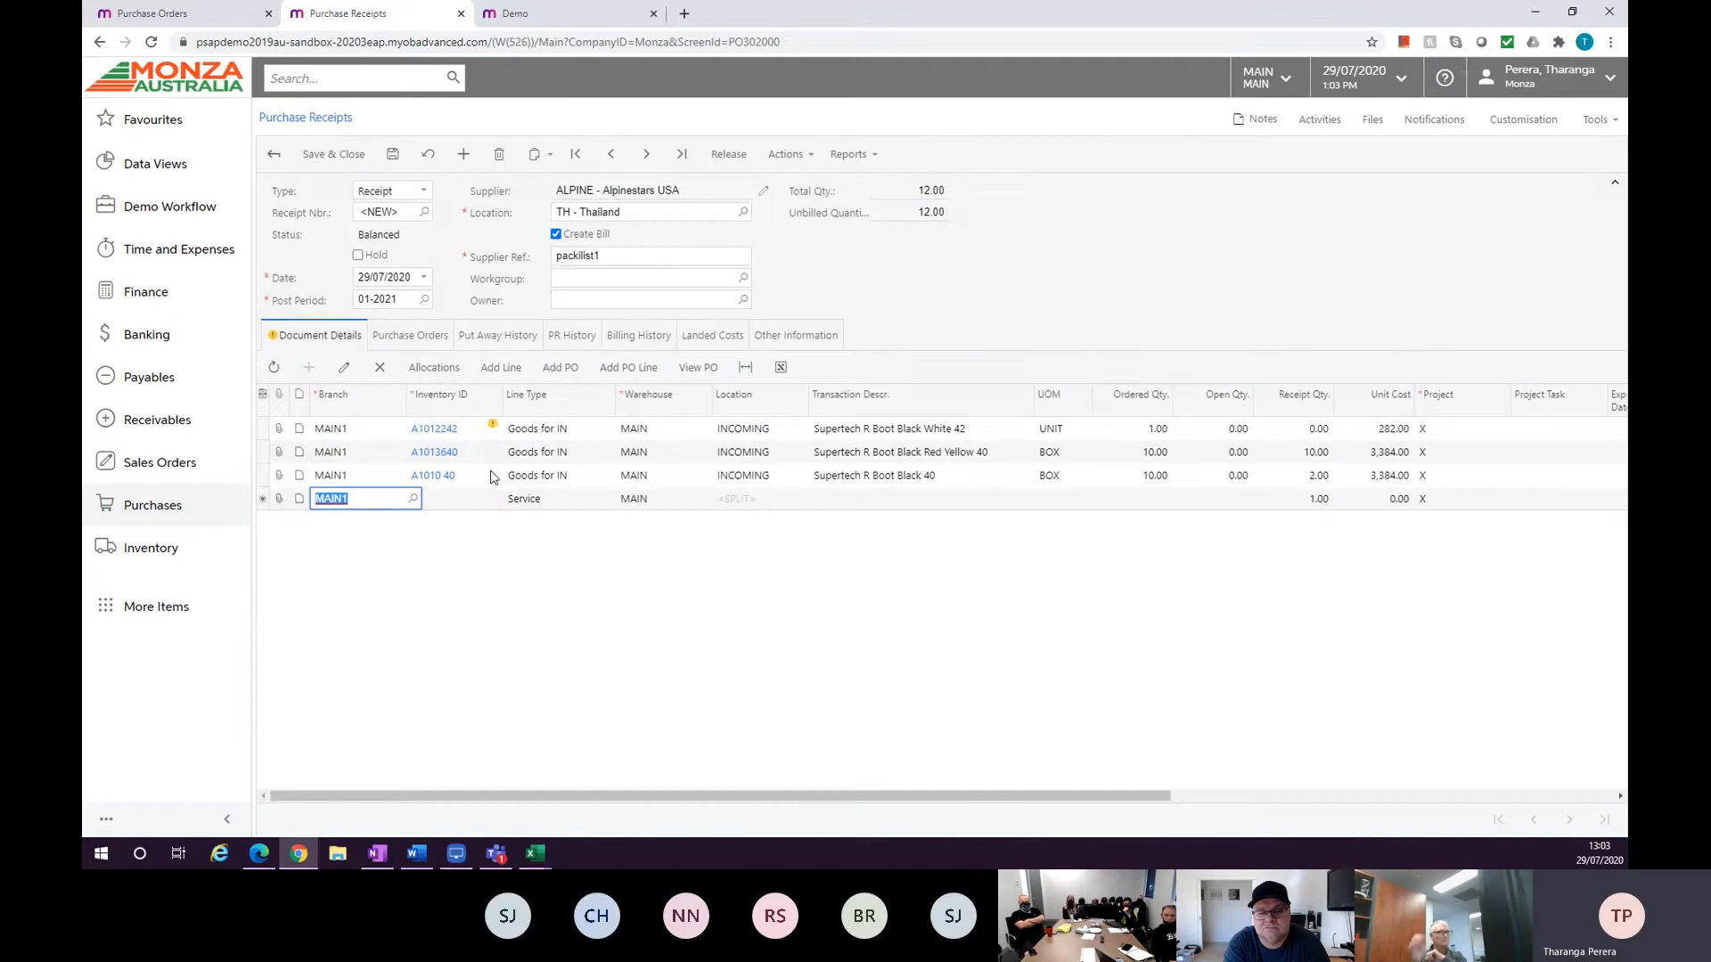
left_click(380, 368)
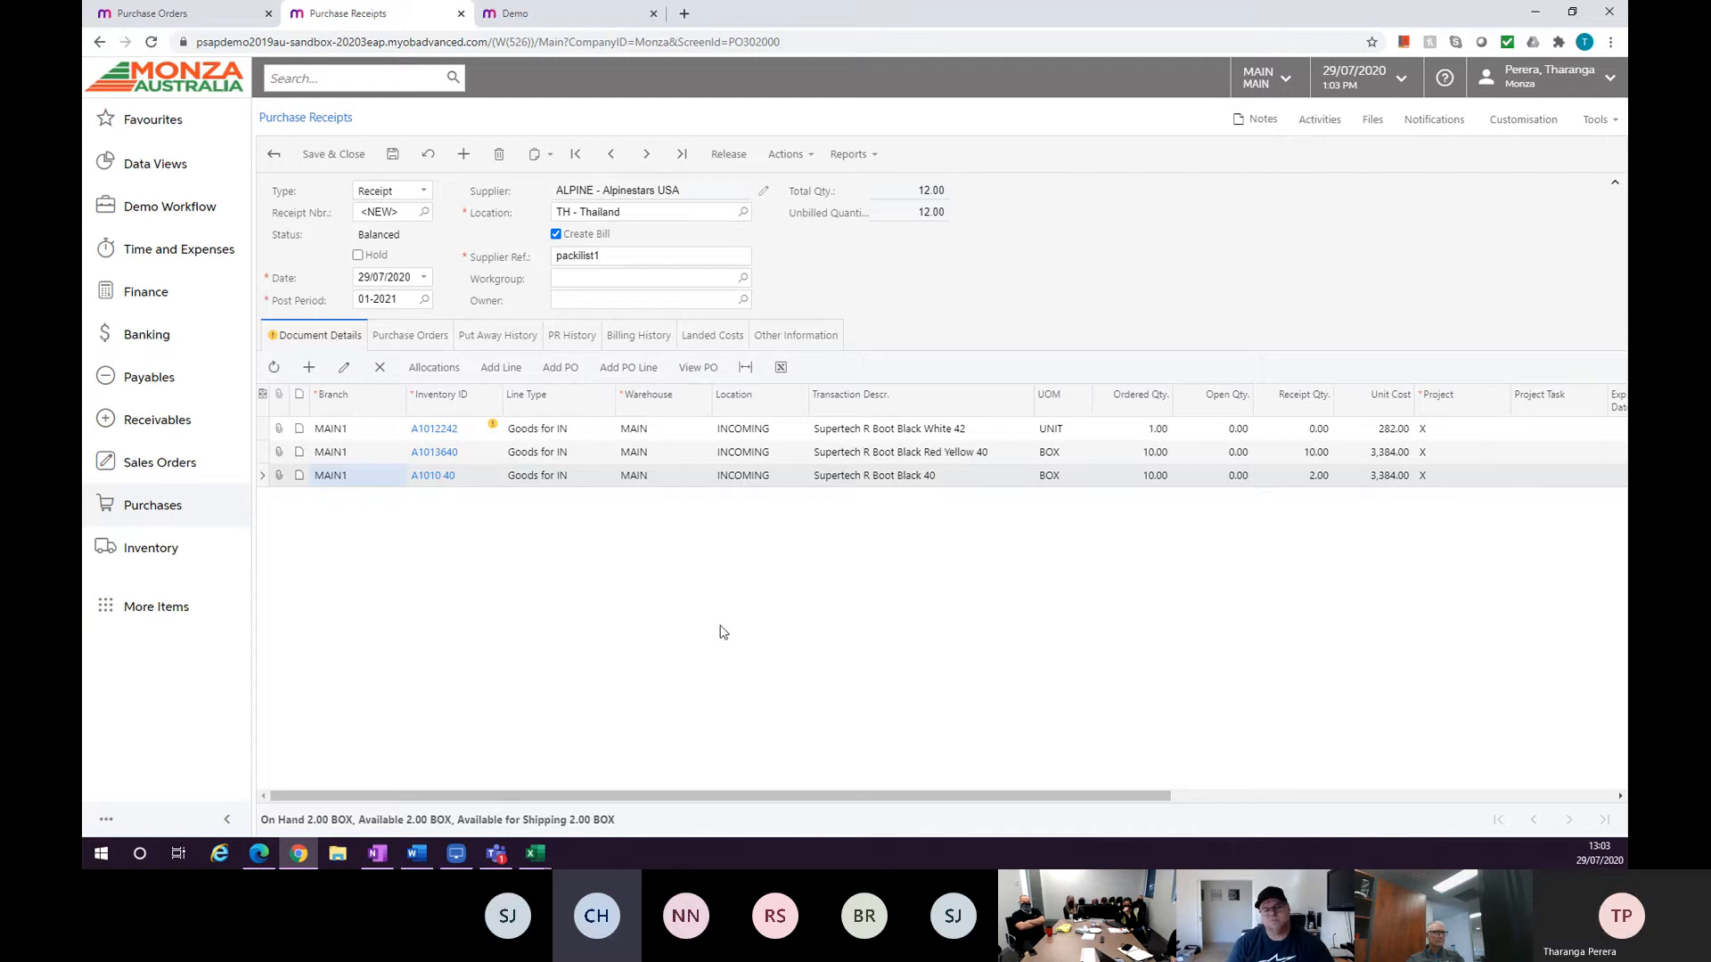
left_click(671, 451)
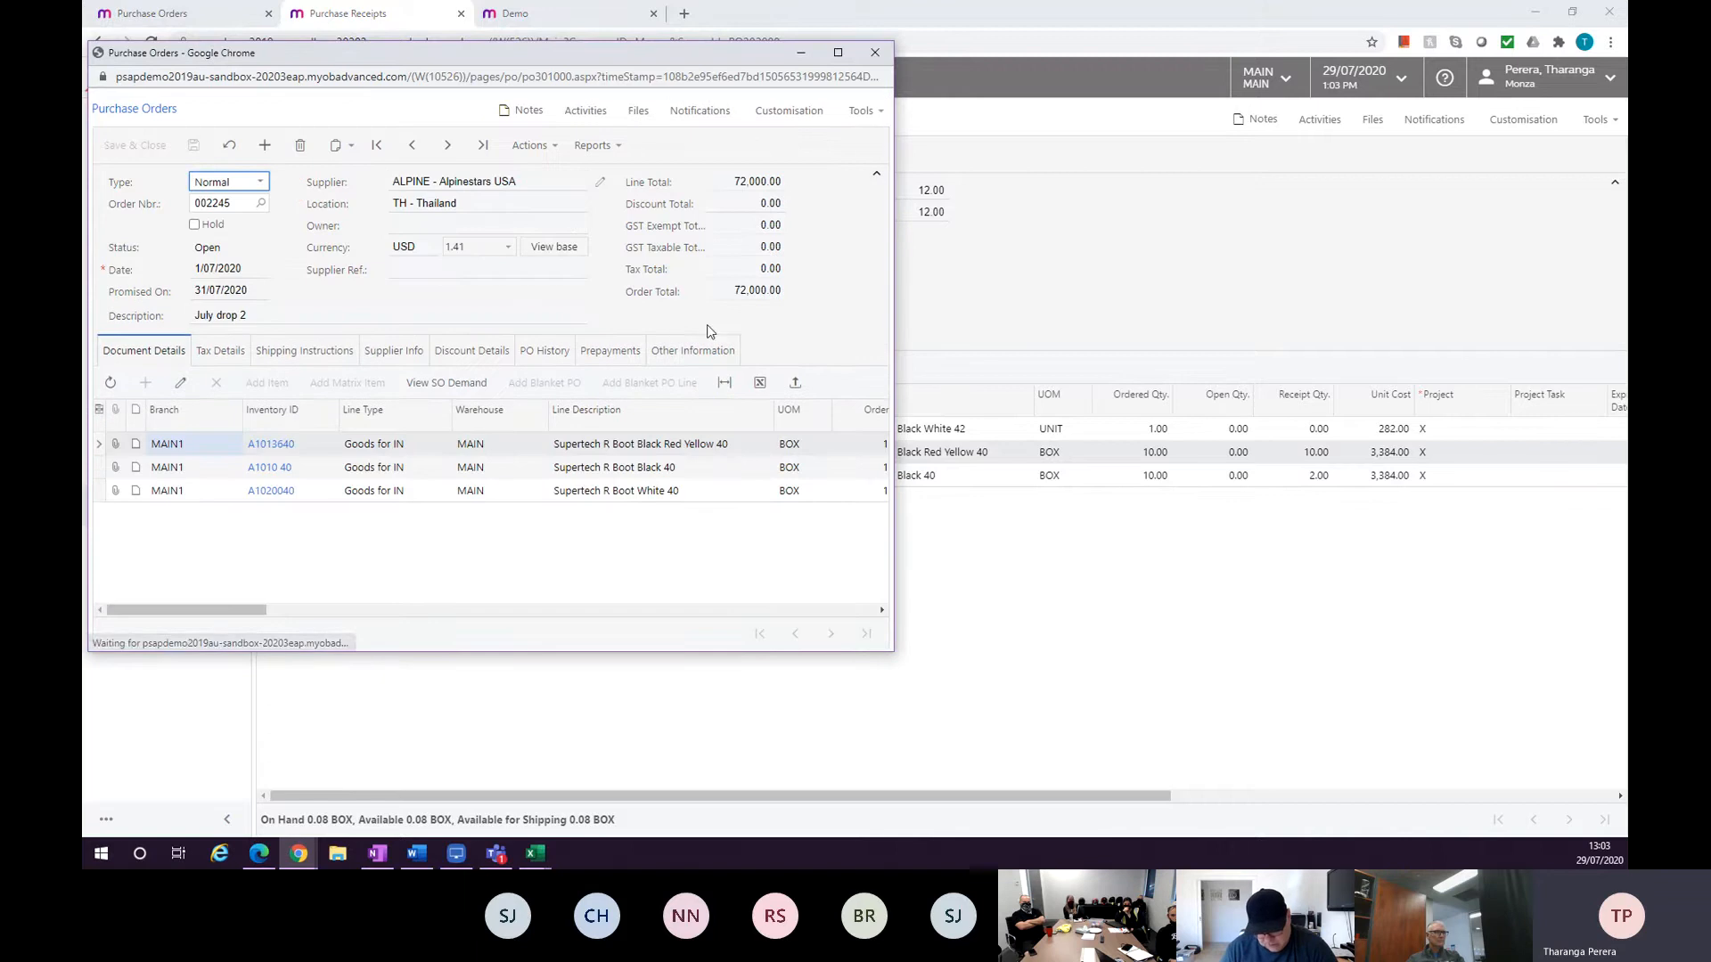
left_click(877, 55)
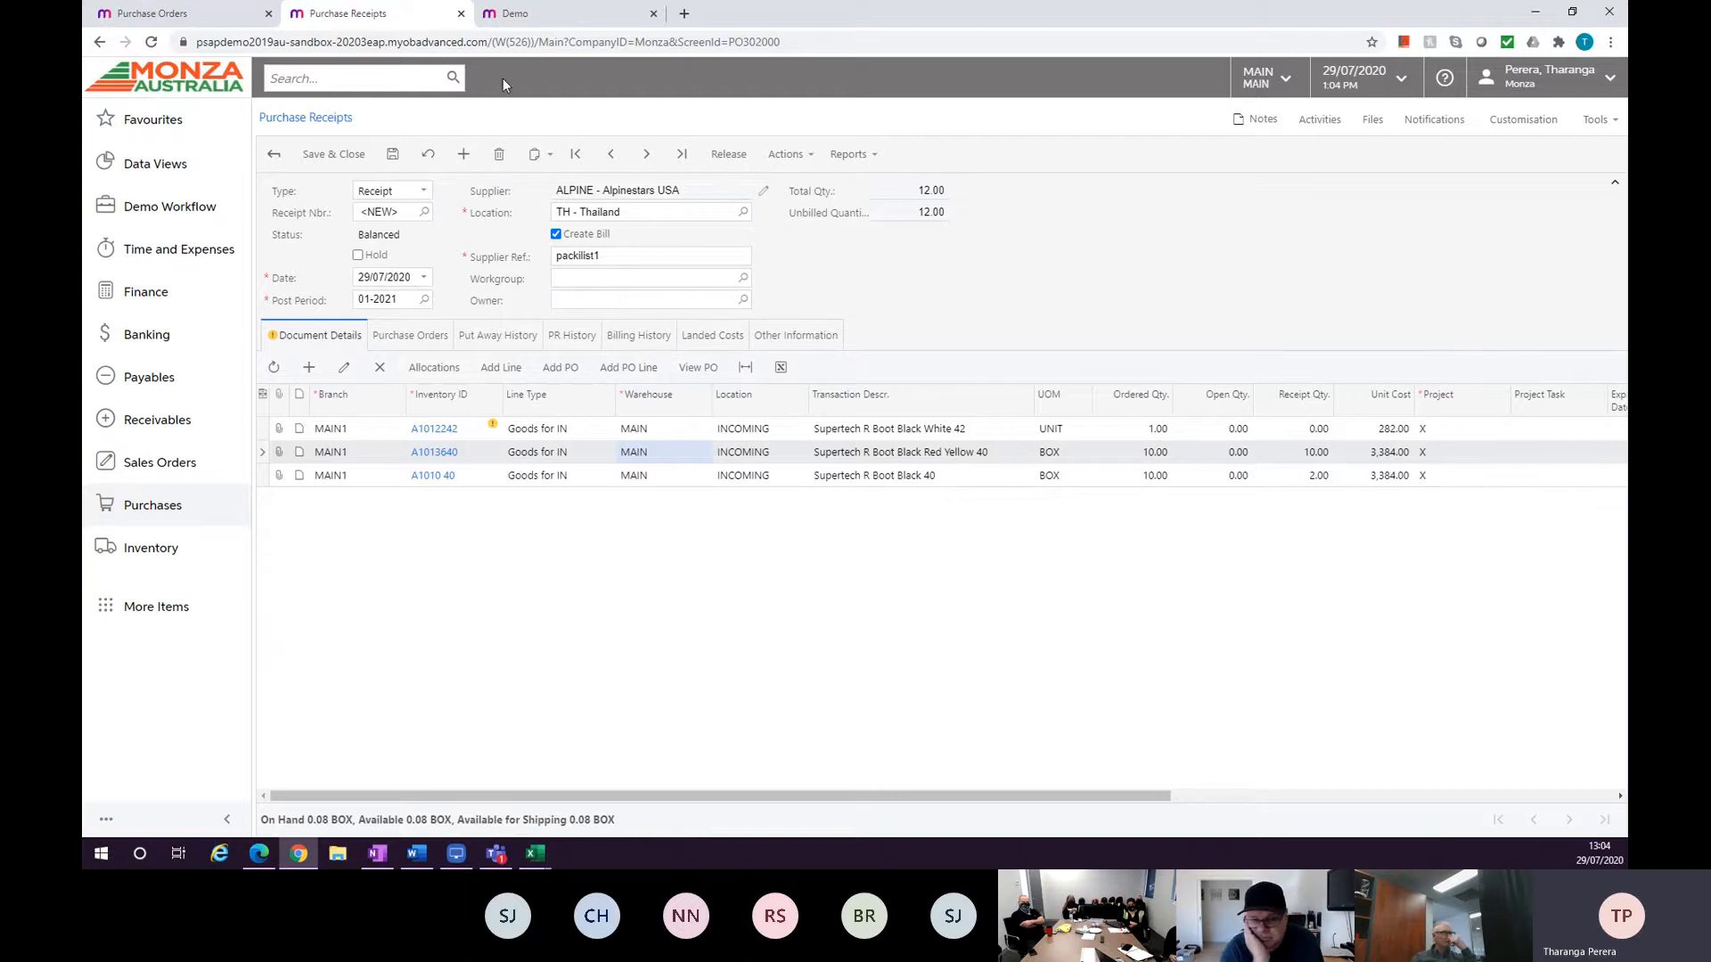
Review purchase order 002247's shipping instructions, supplier info and ship-via options.
left_click(166, 17)
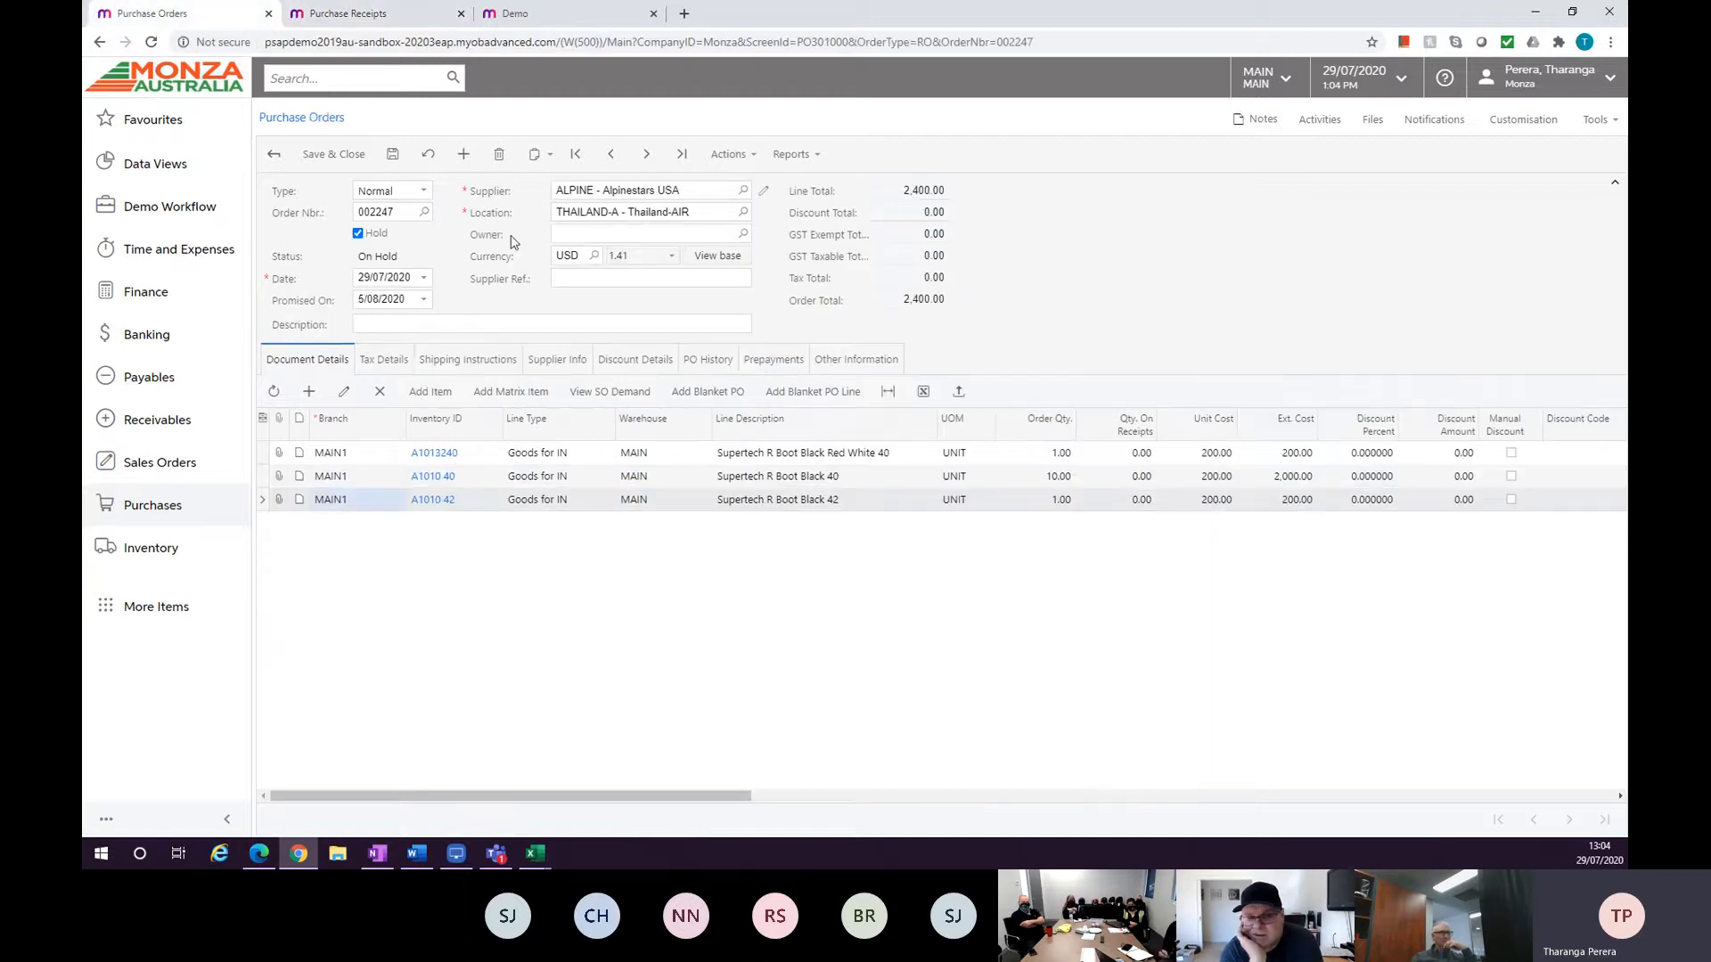
left_click(457, 362)
left_click(332, 362)
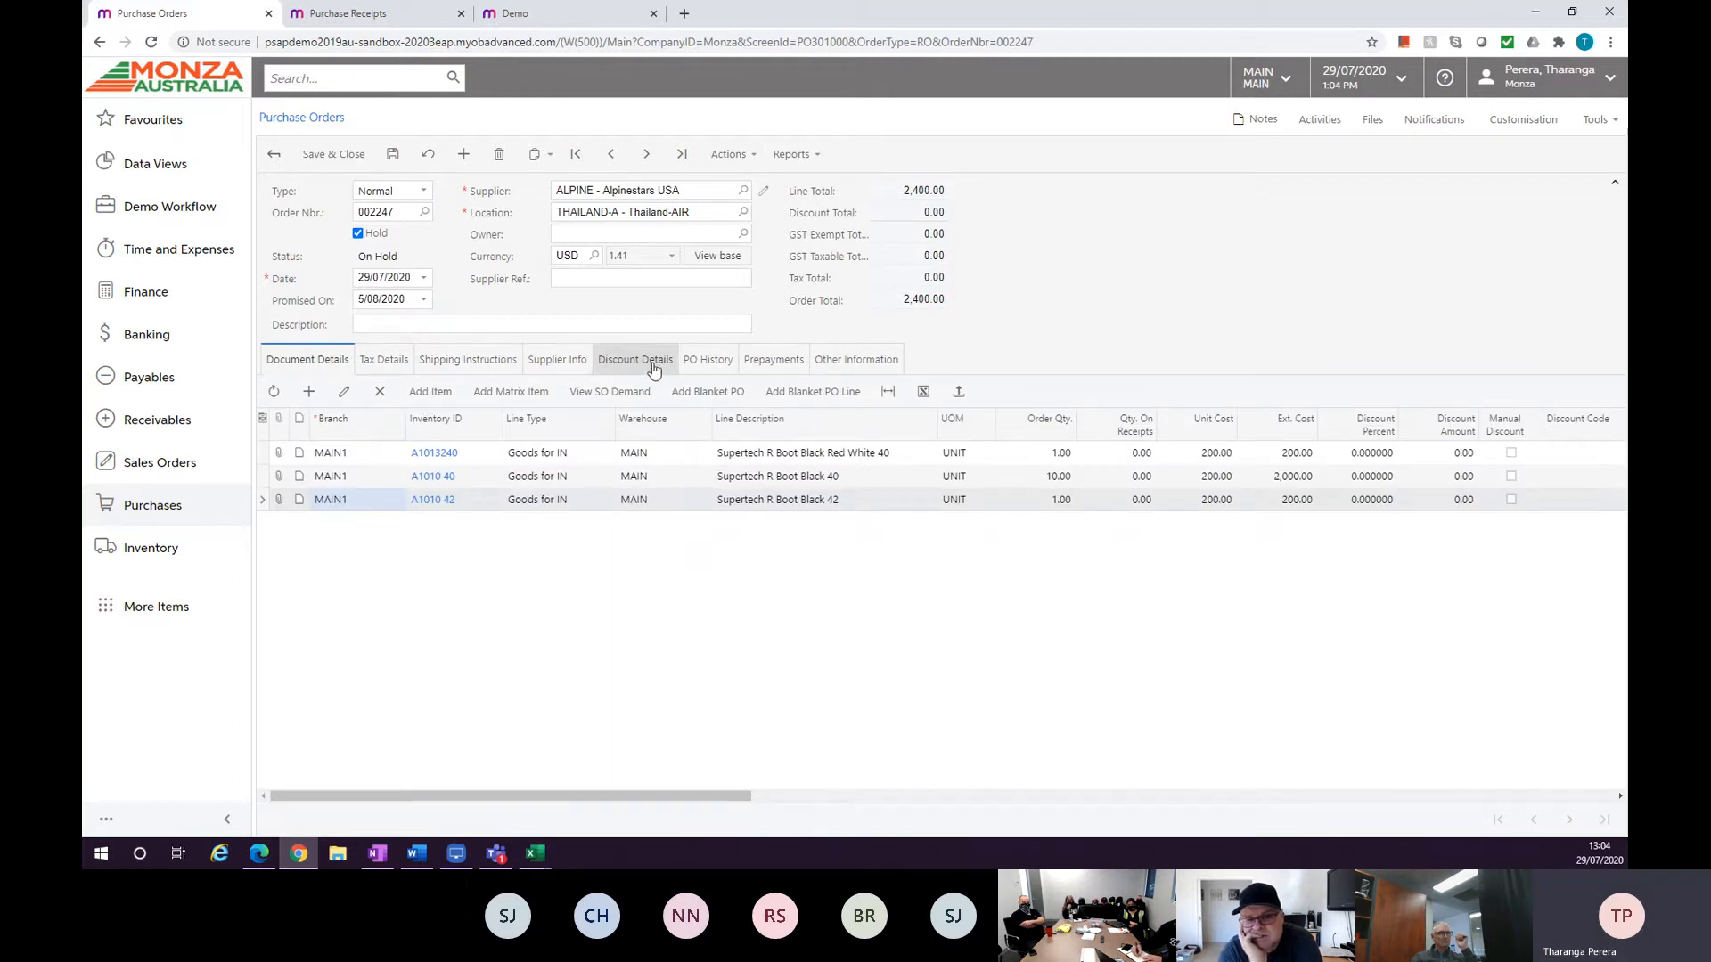
left_click(558, 360)
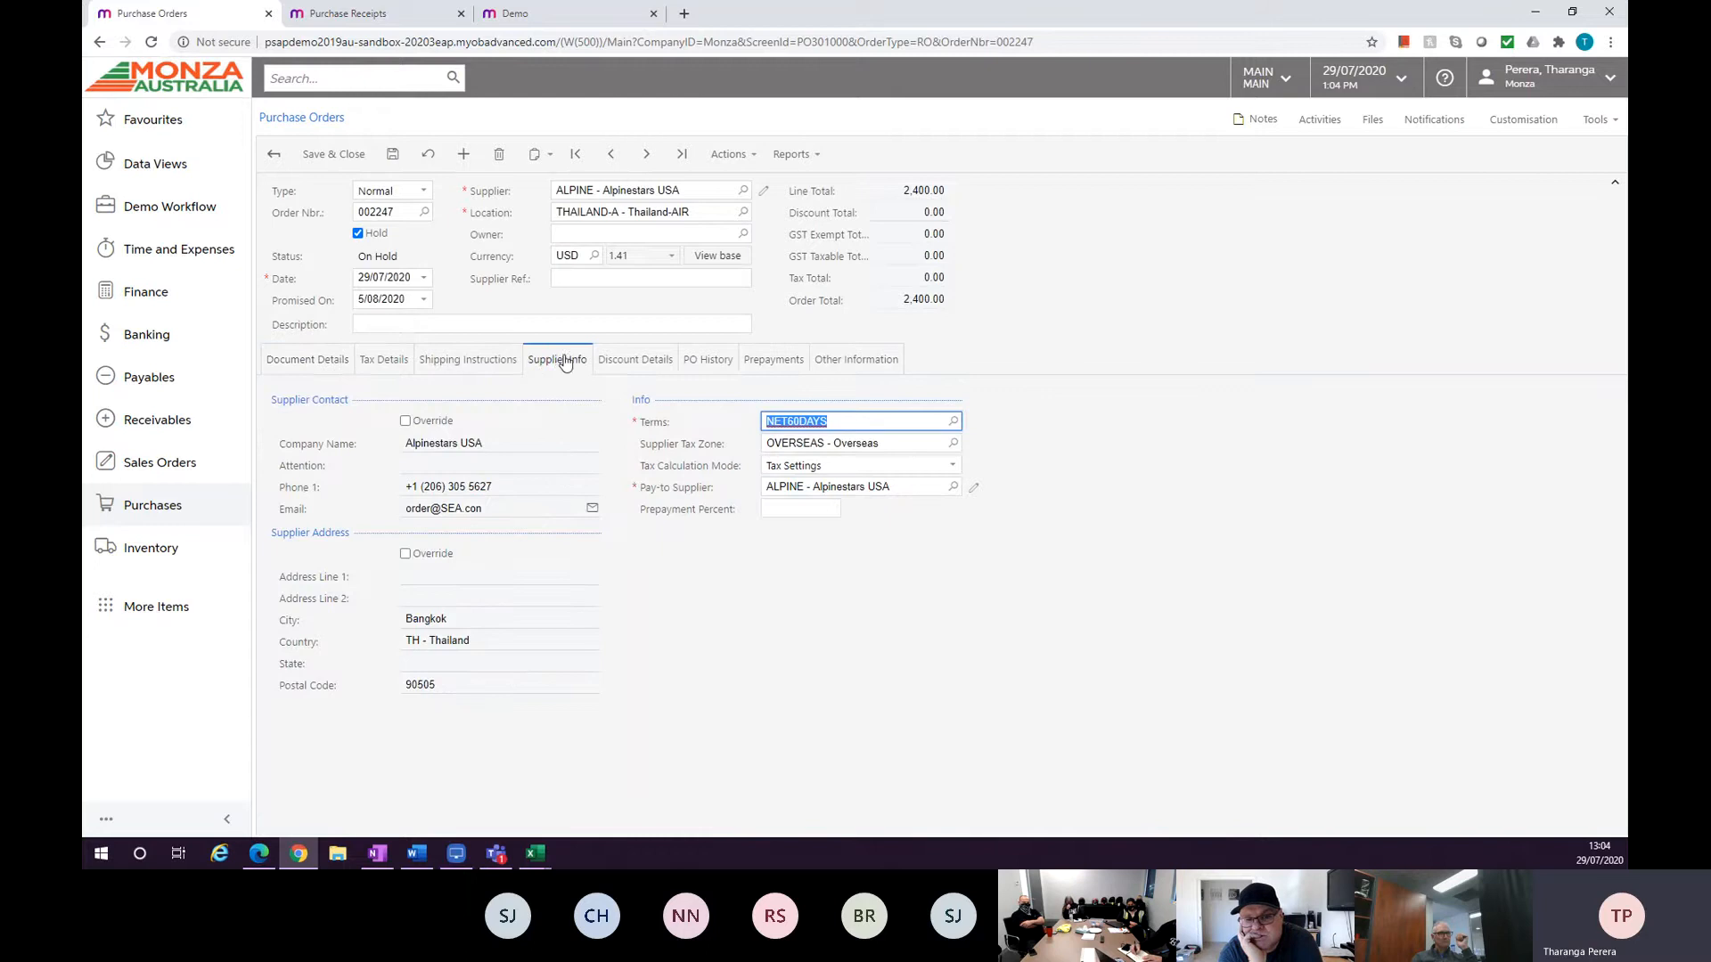
left_click(491, 363)
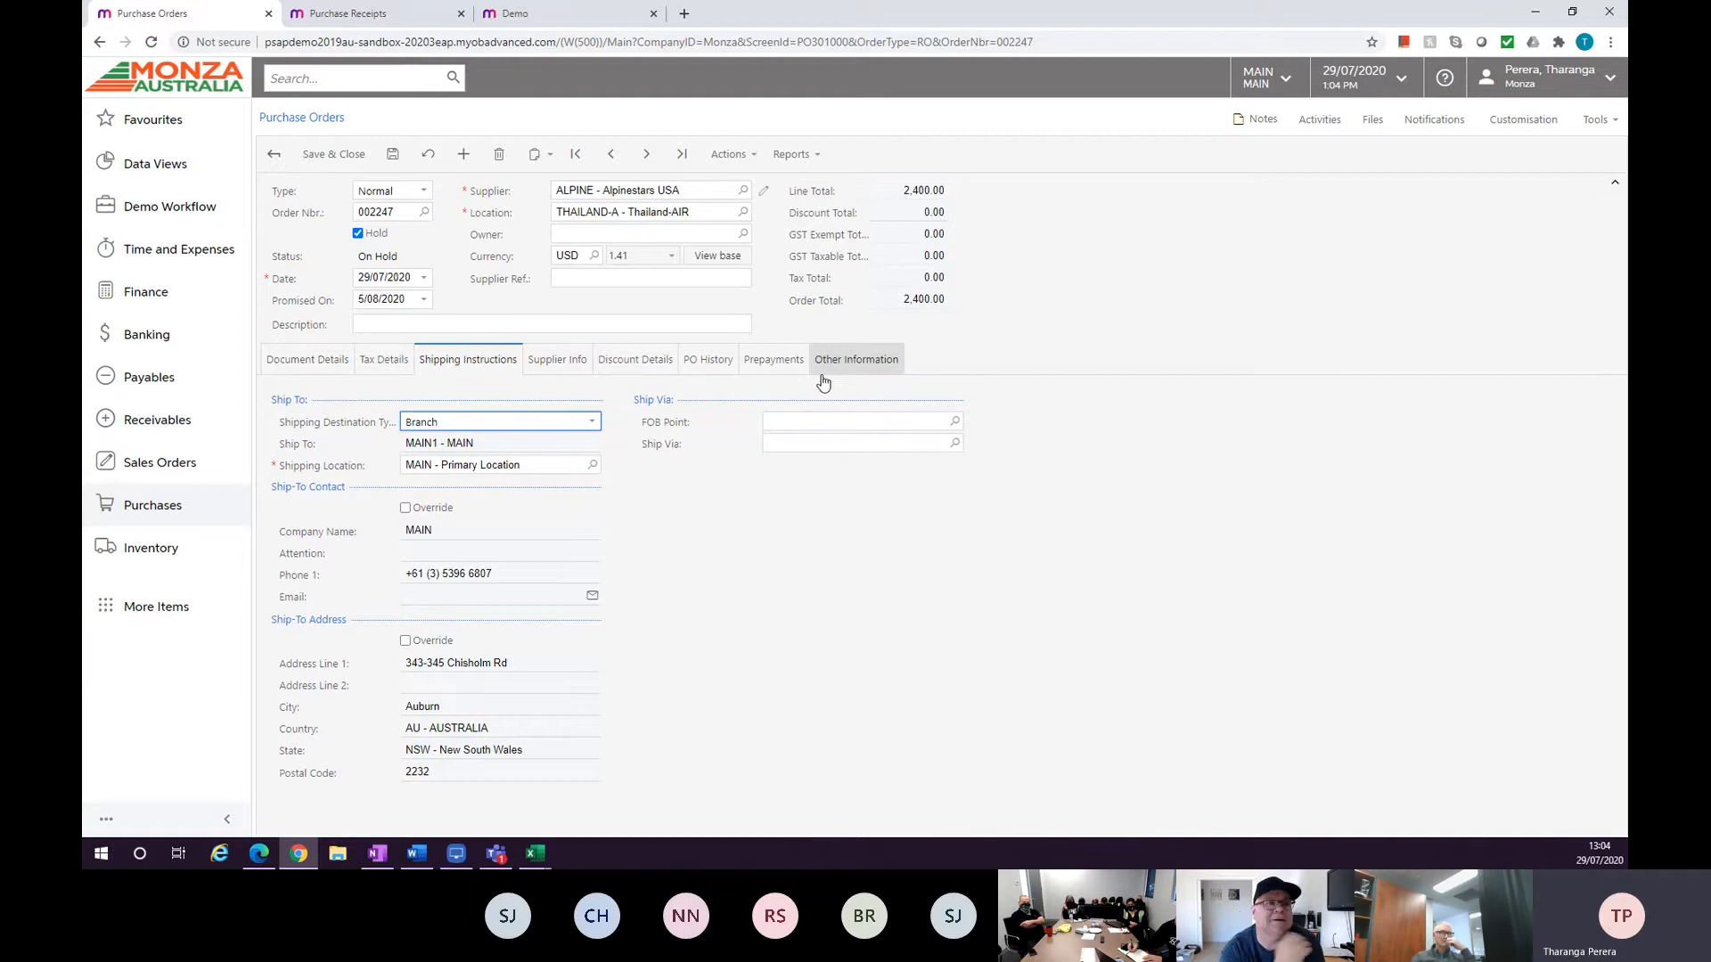
left_click(570, 363)
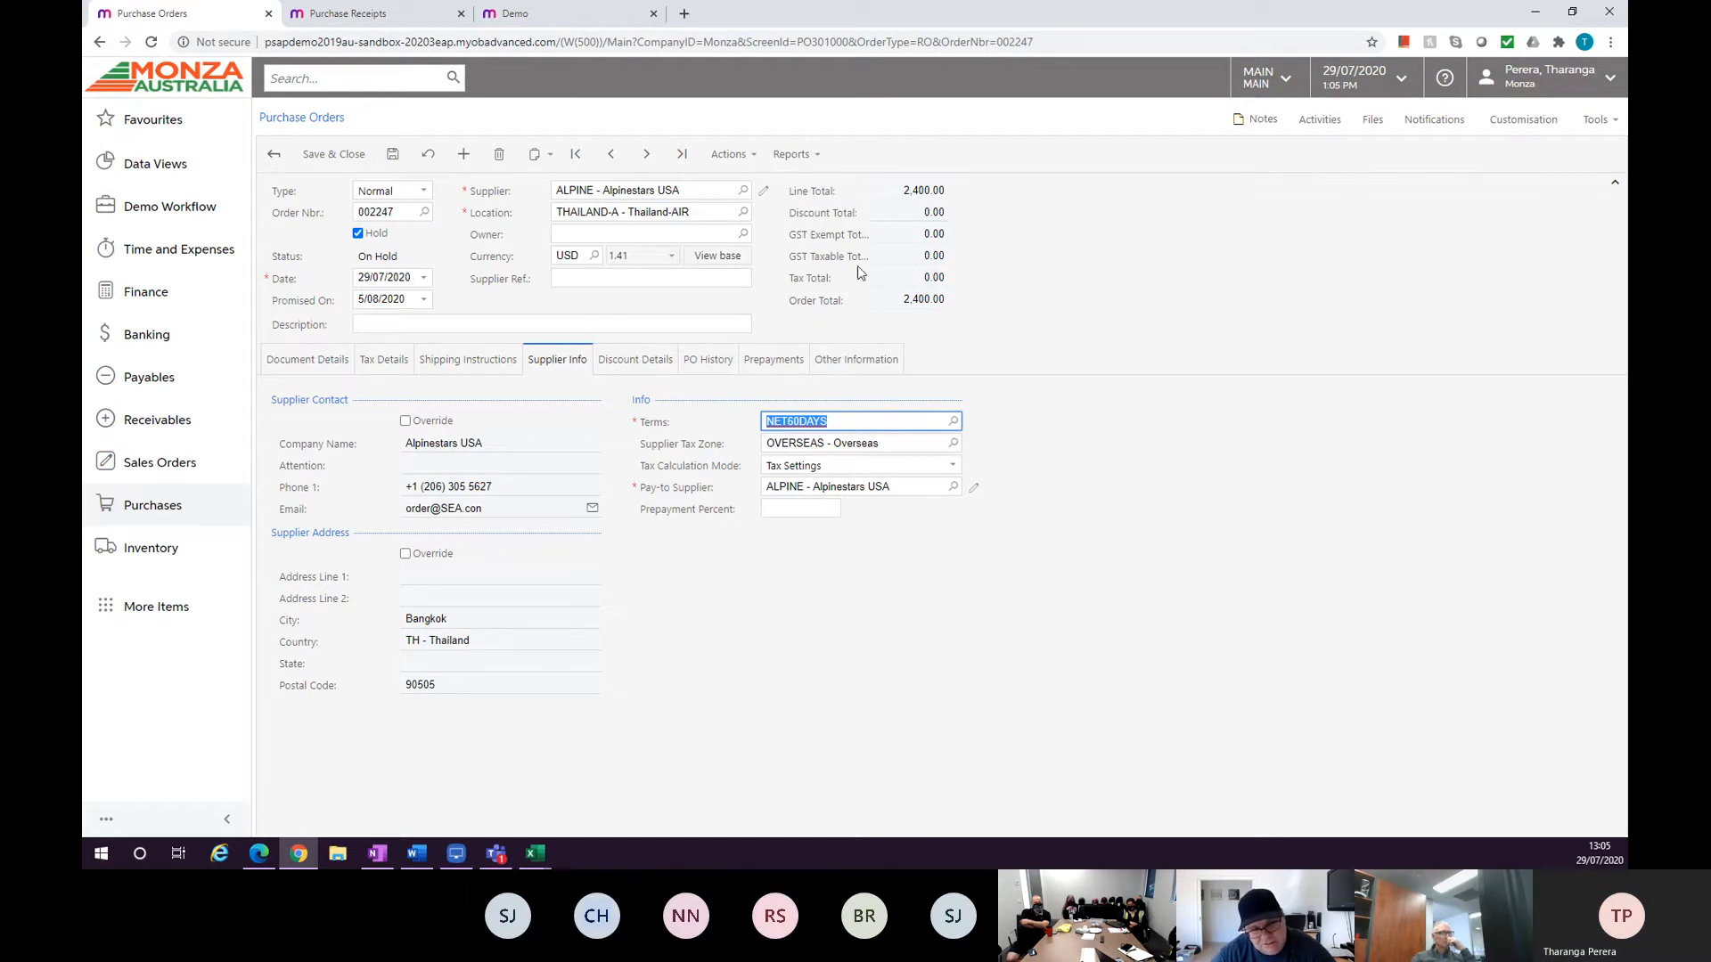
left_click(484, 361)
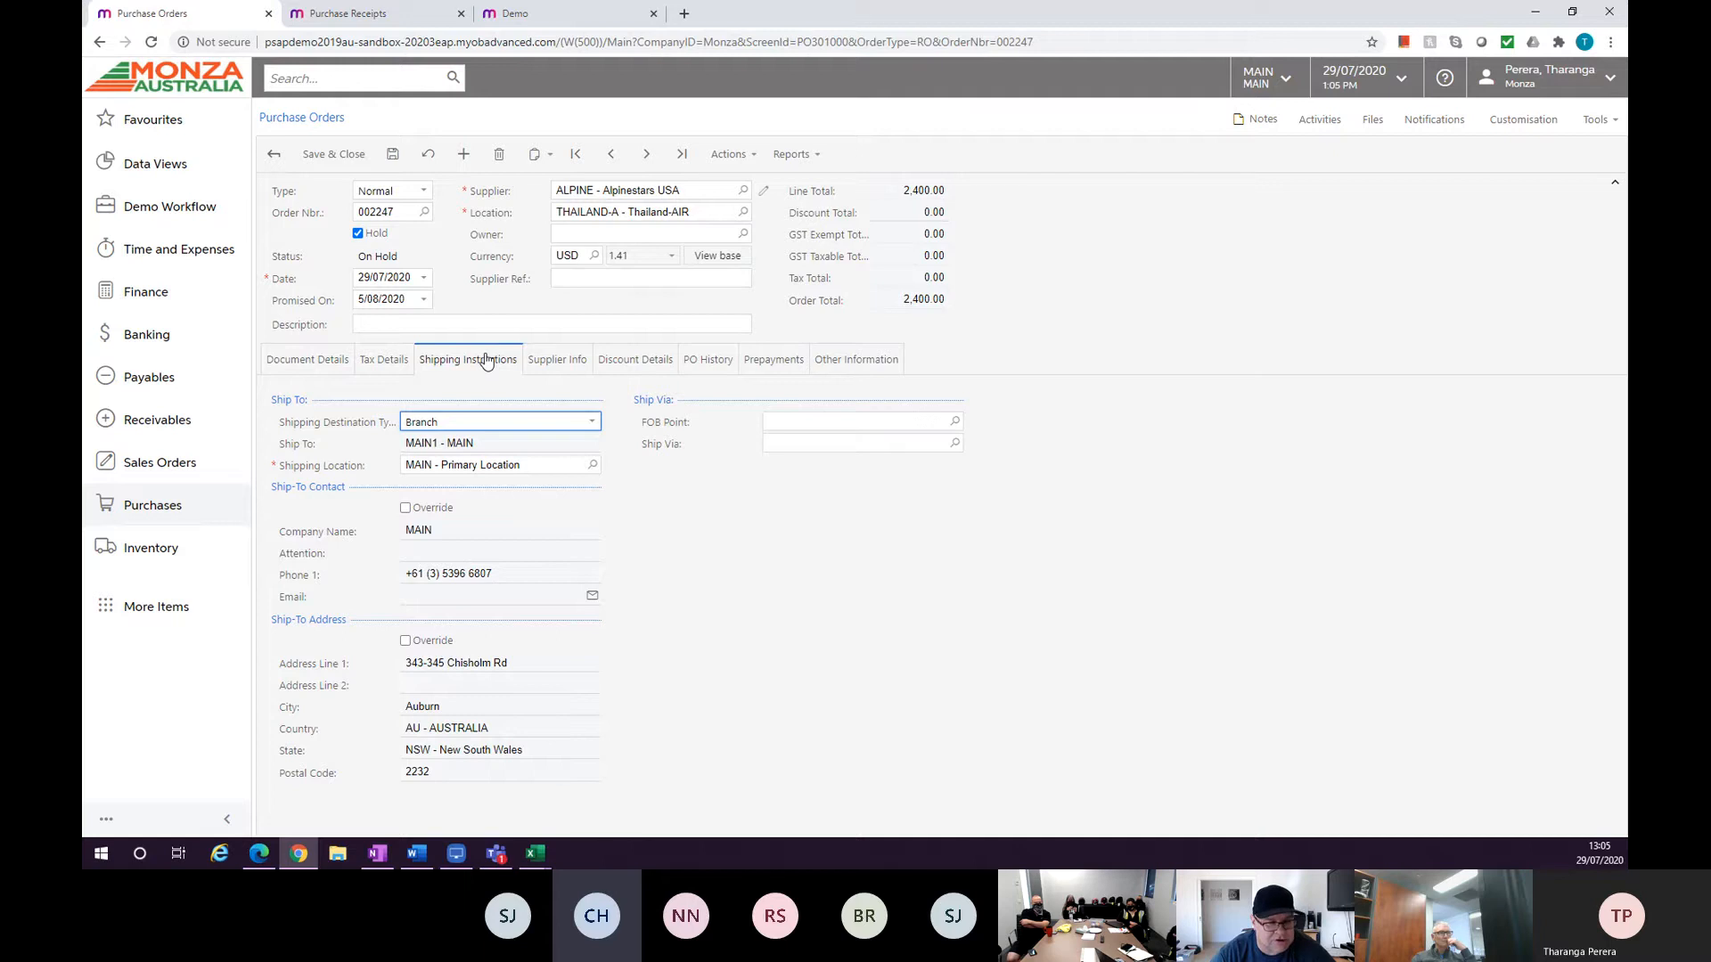
left_click(954, 444)
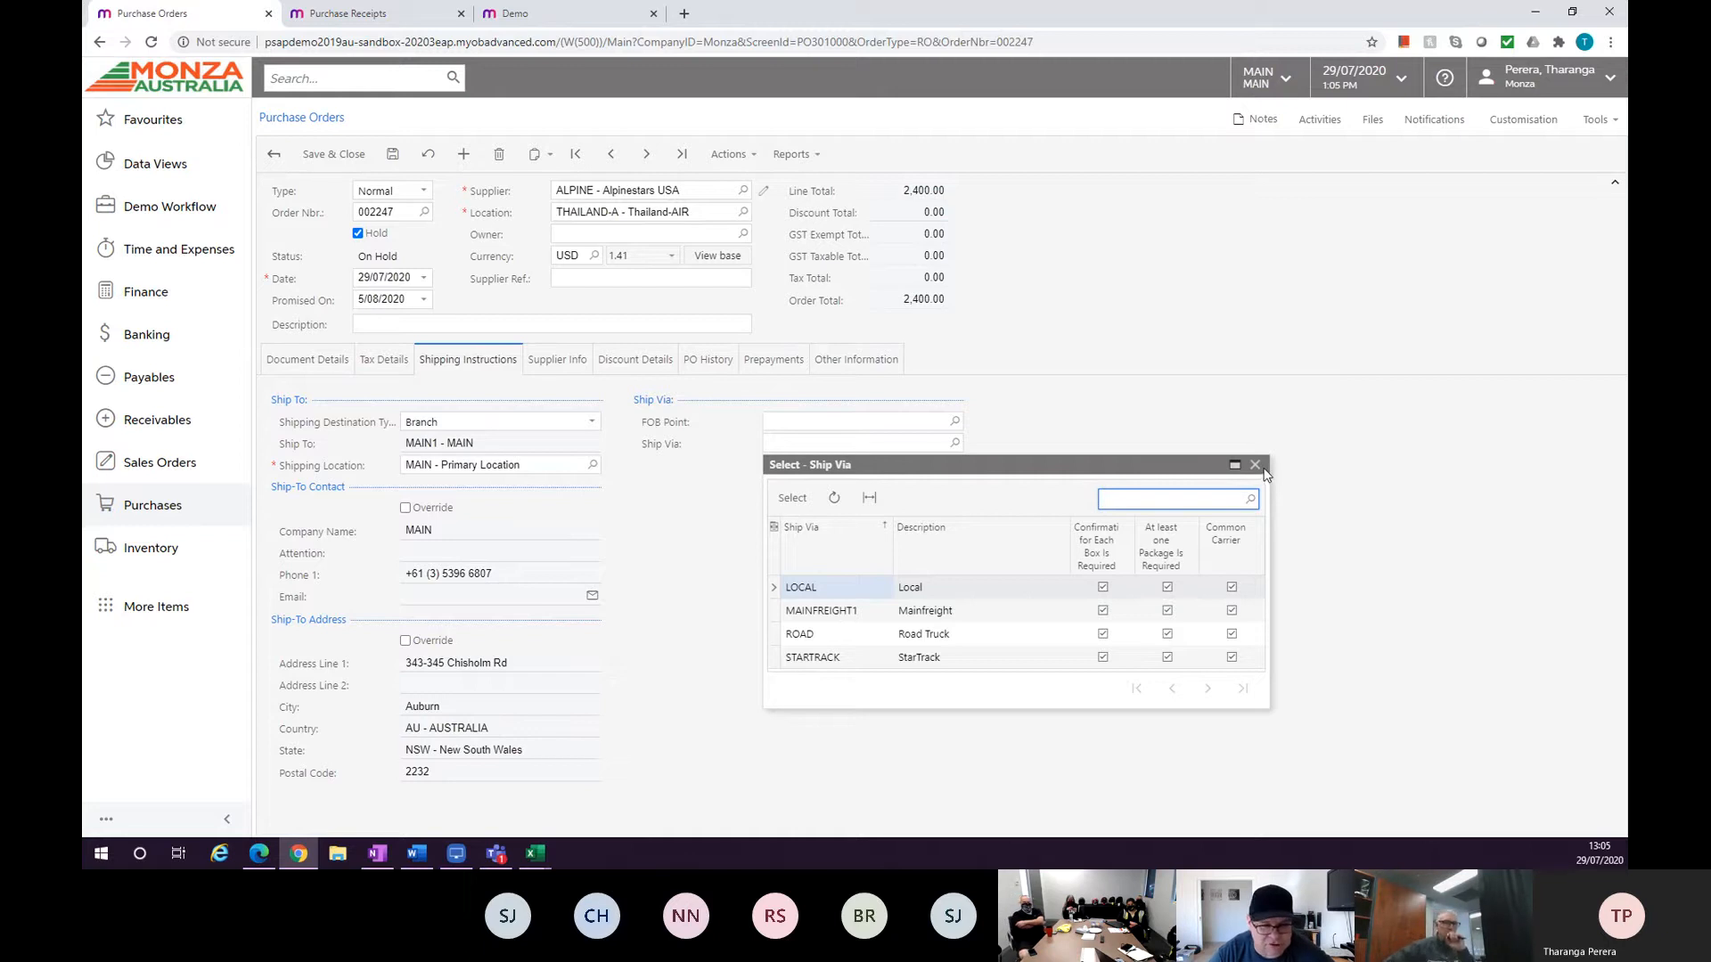
left_click(1255, 465)
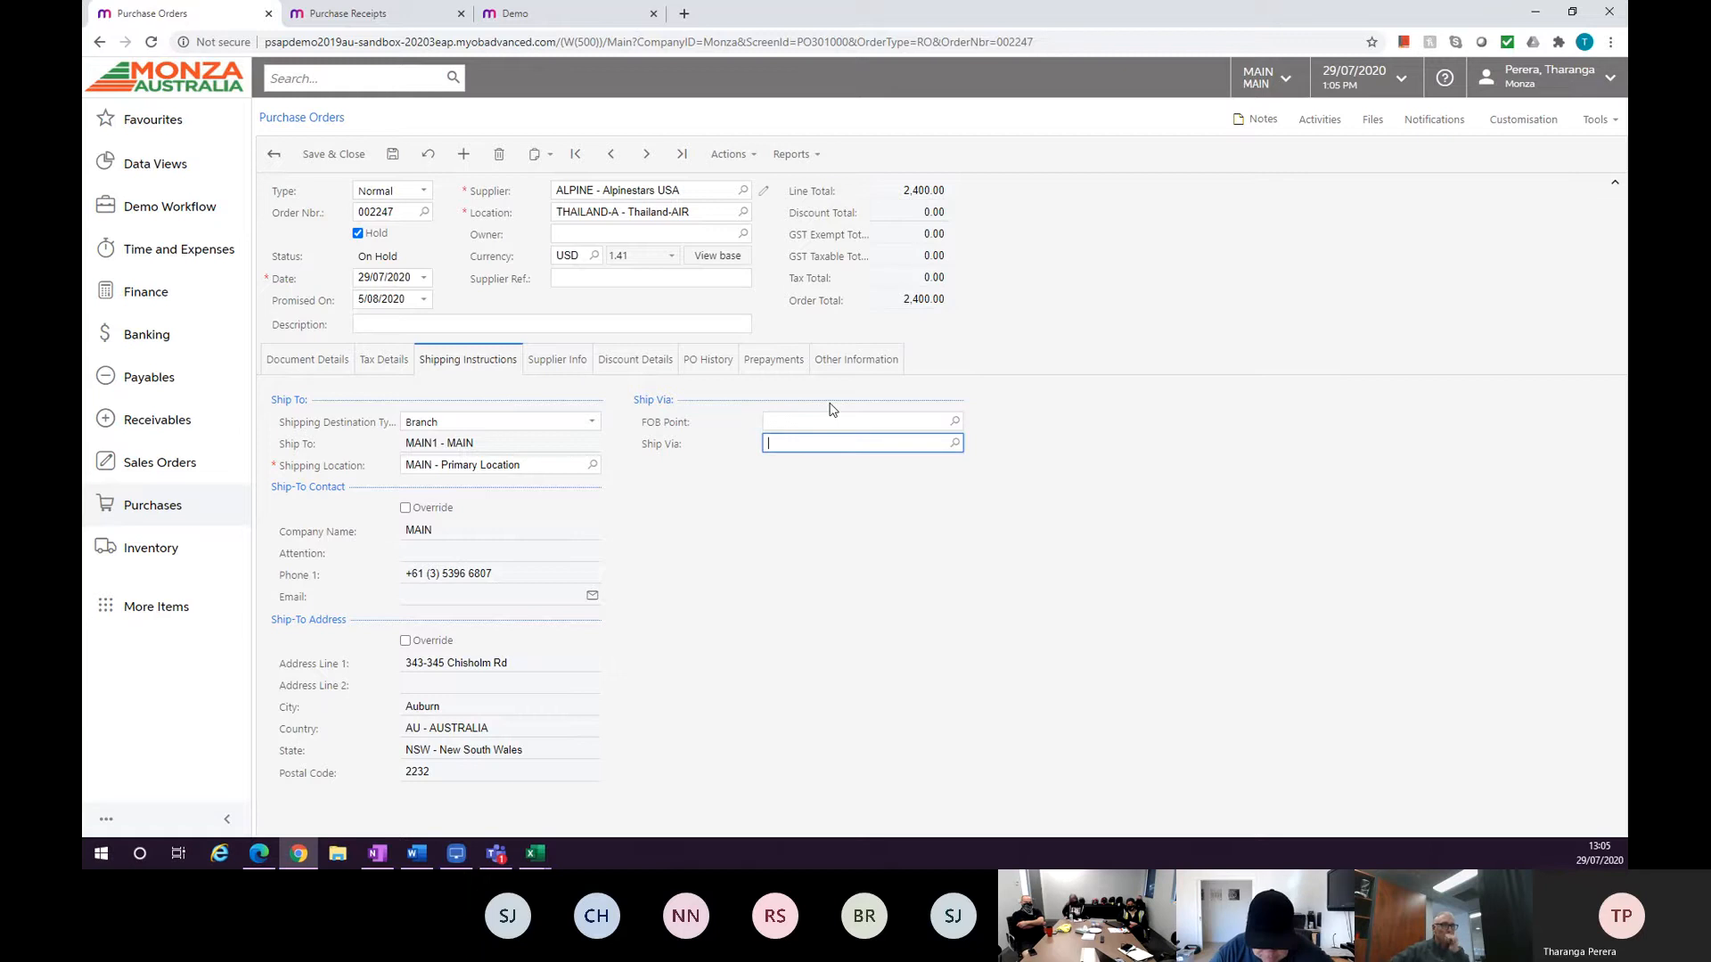
left_click(307, 359)
left_click_drag(742, 797, 511, 663)
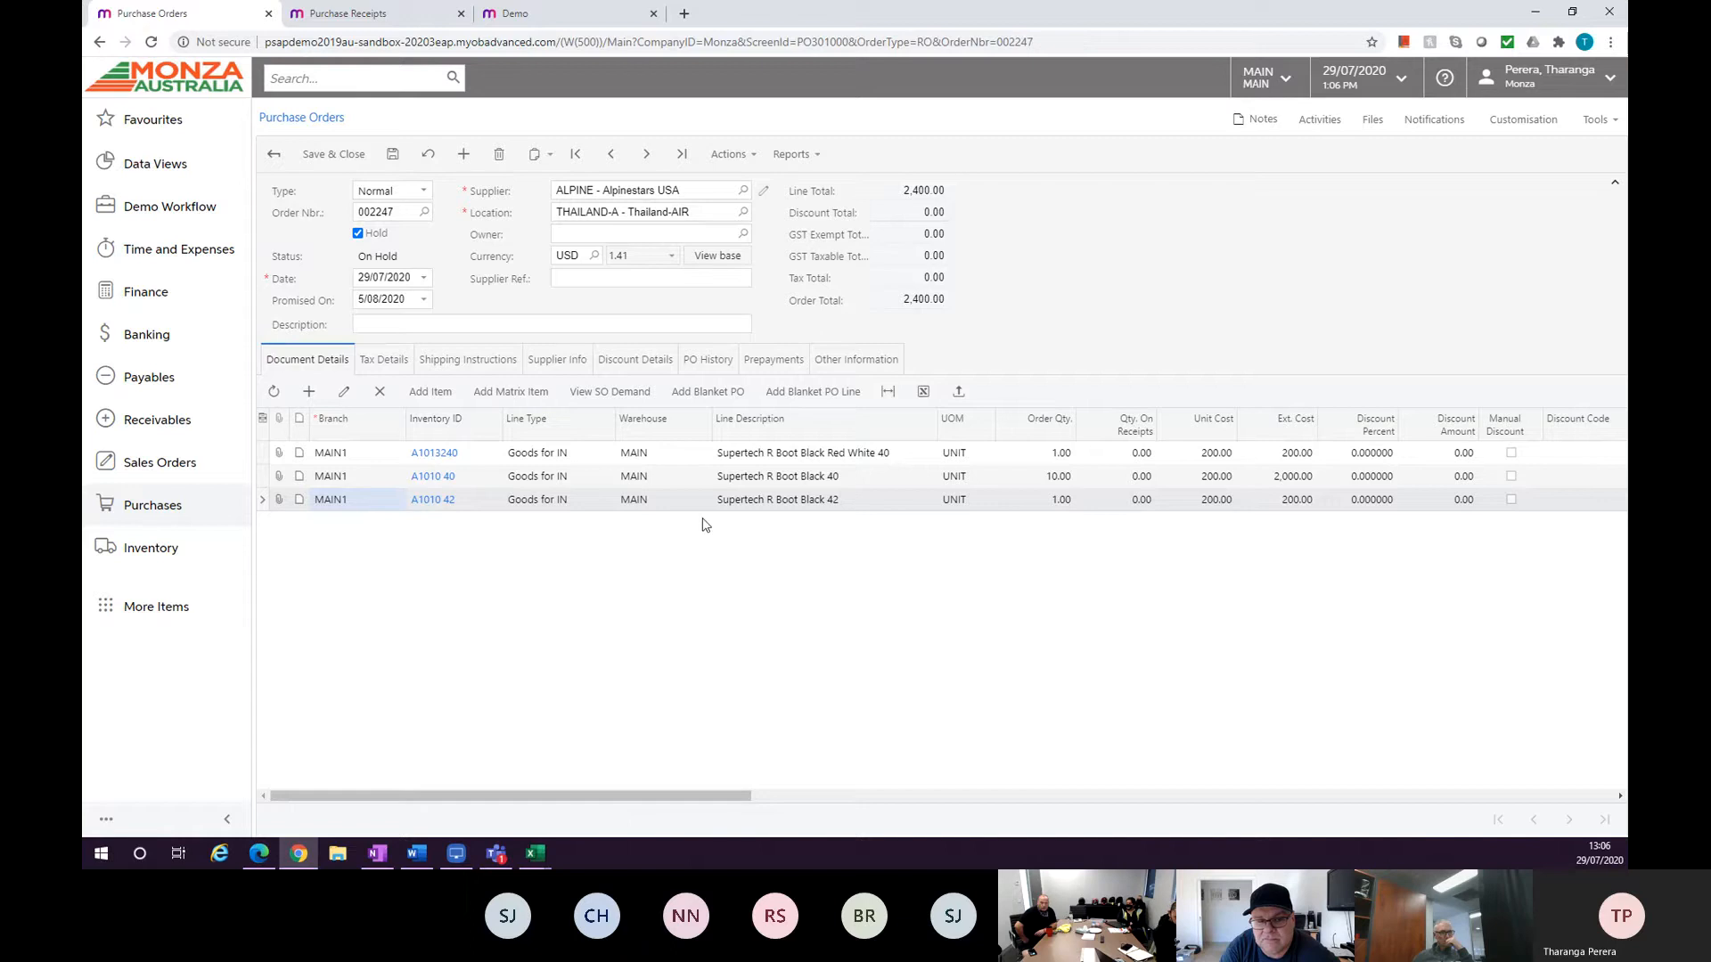
Inspect the ordered and receipt quantities of the purchase receipt lines.
left_click(349, 13)
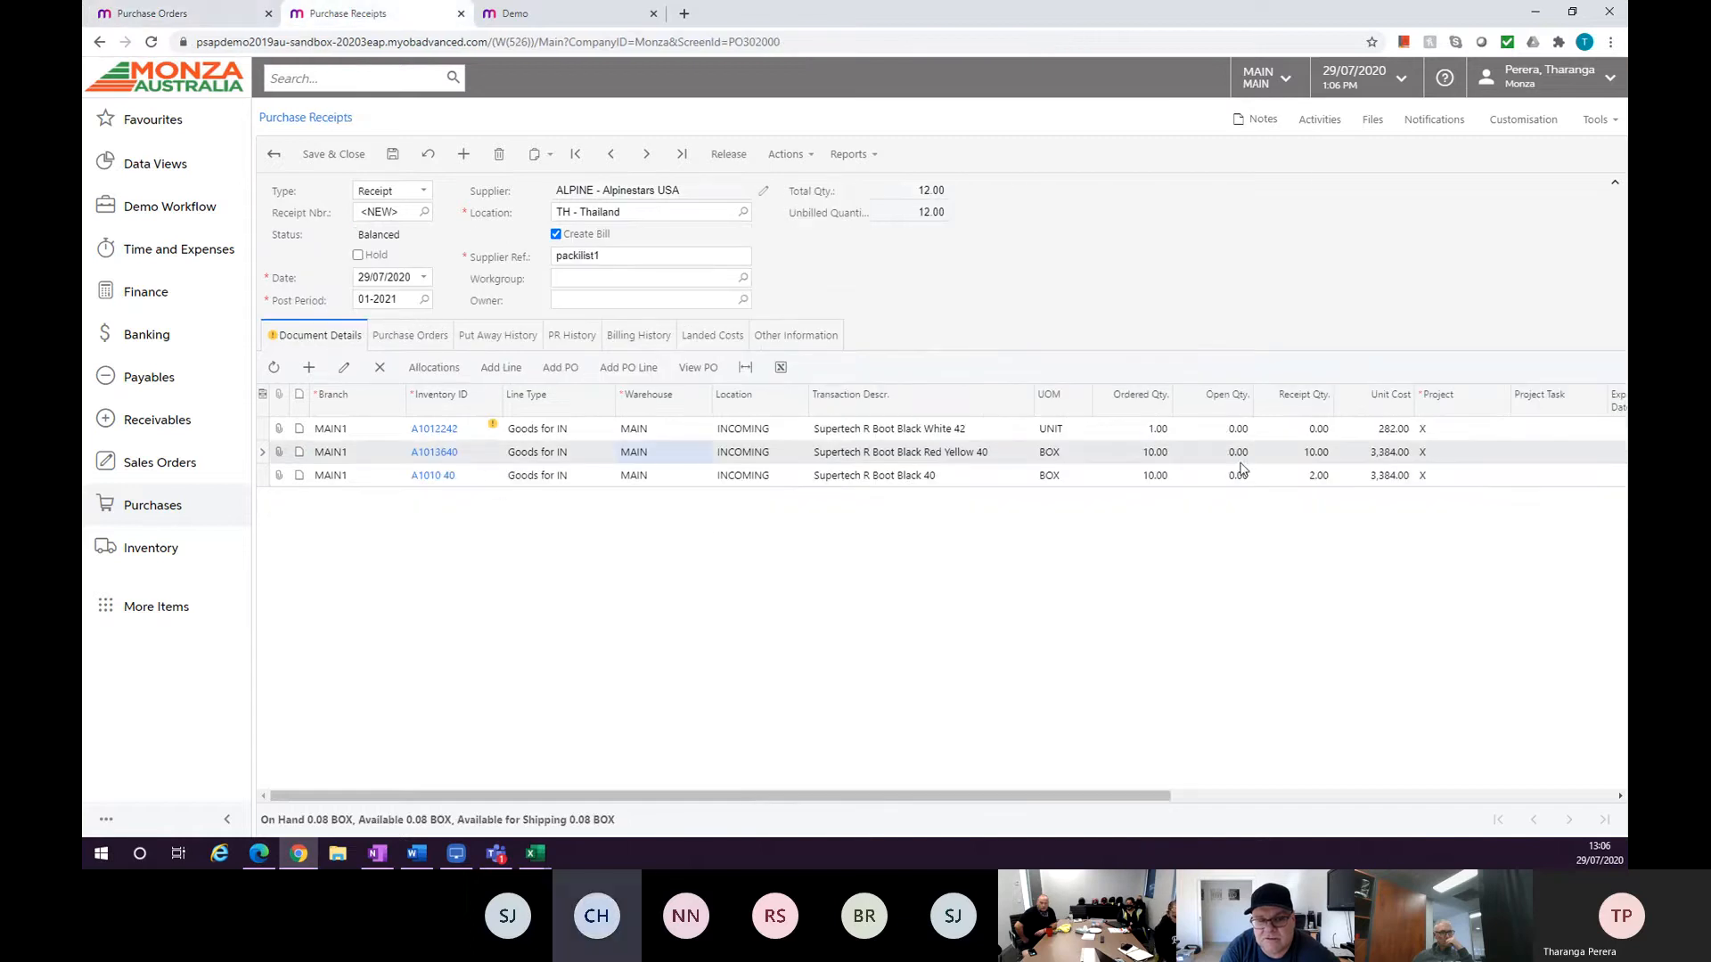
left_click(1158, 452)
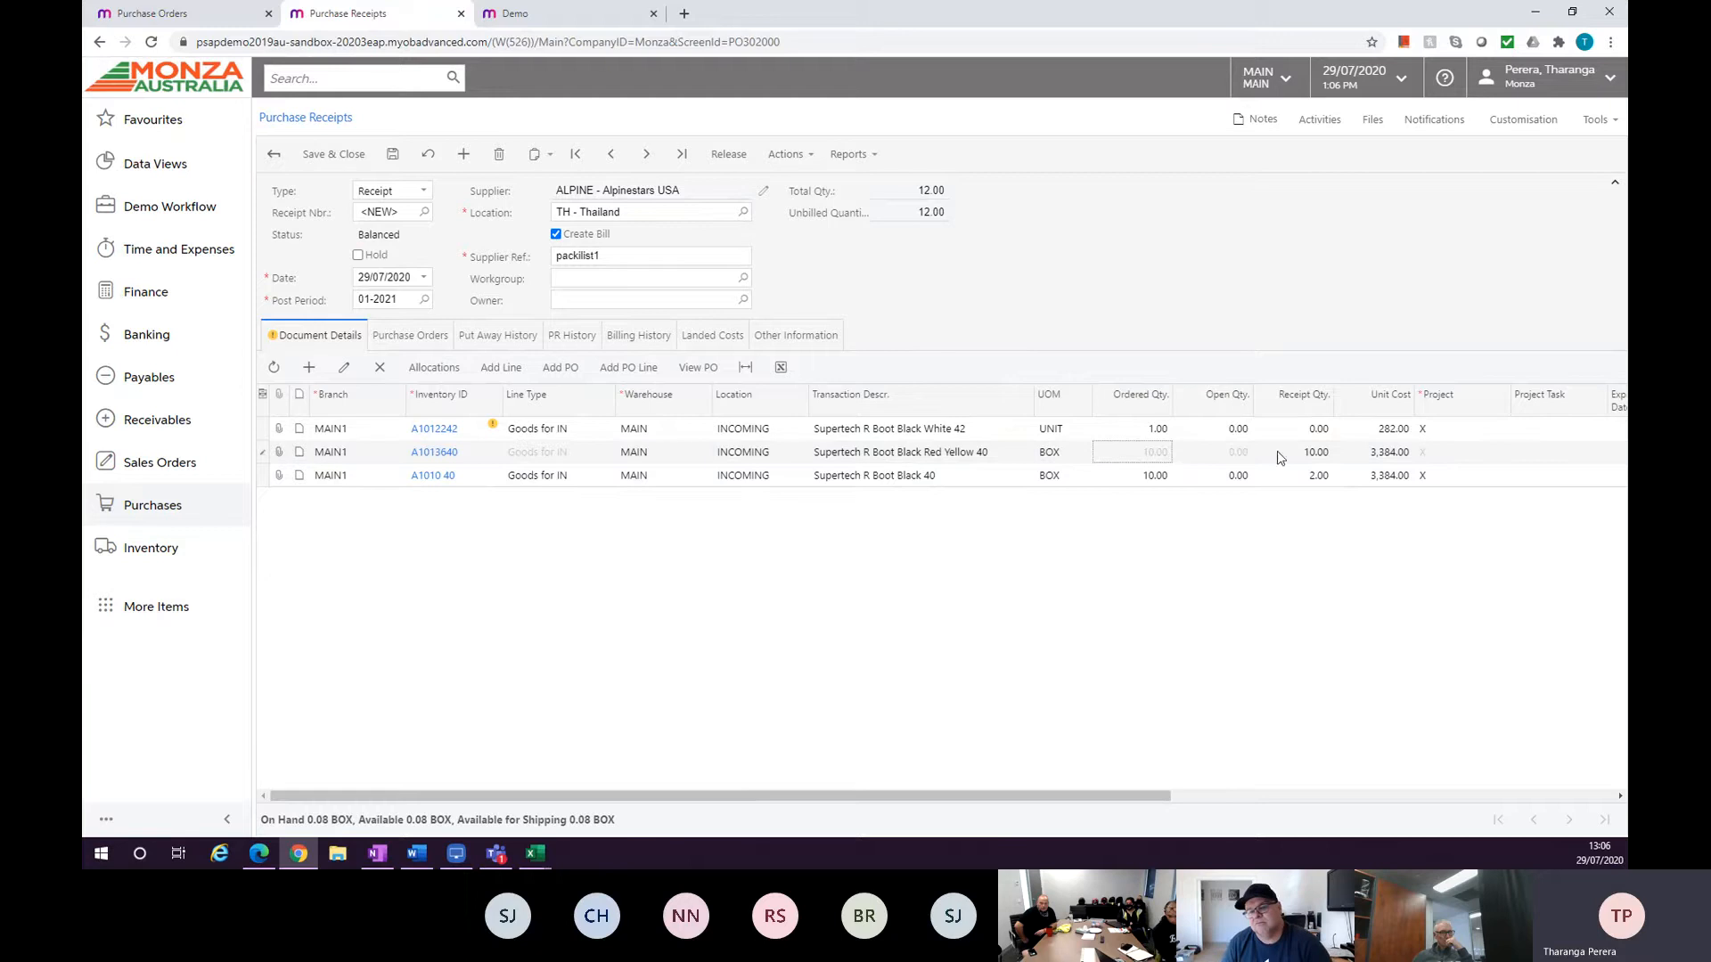
left_click(1306, 452)
key("Up")
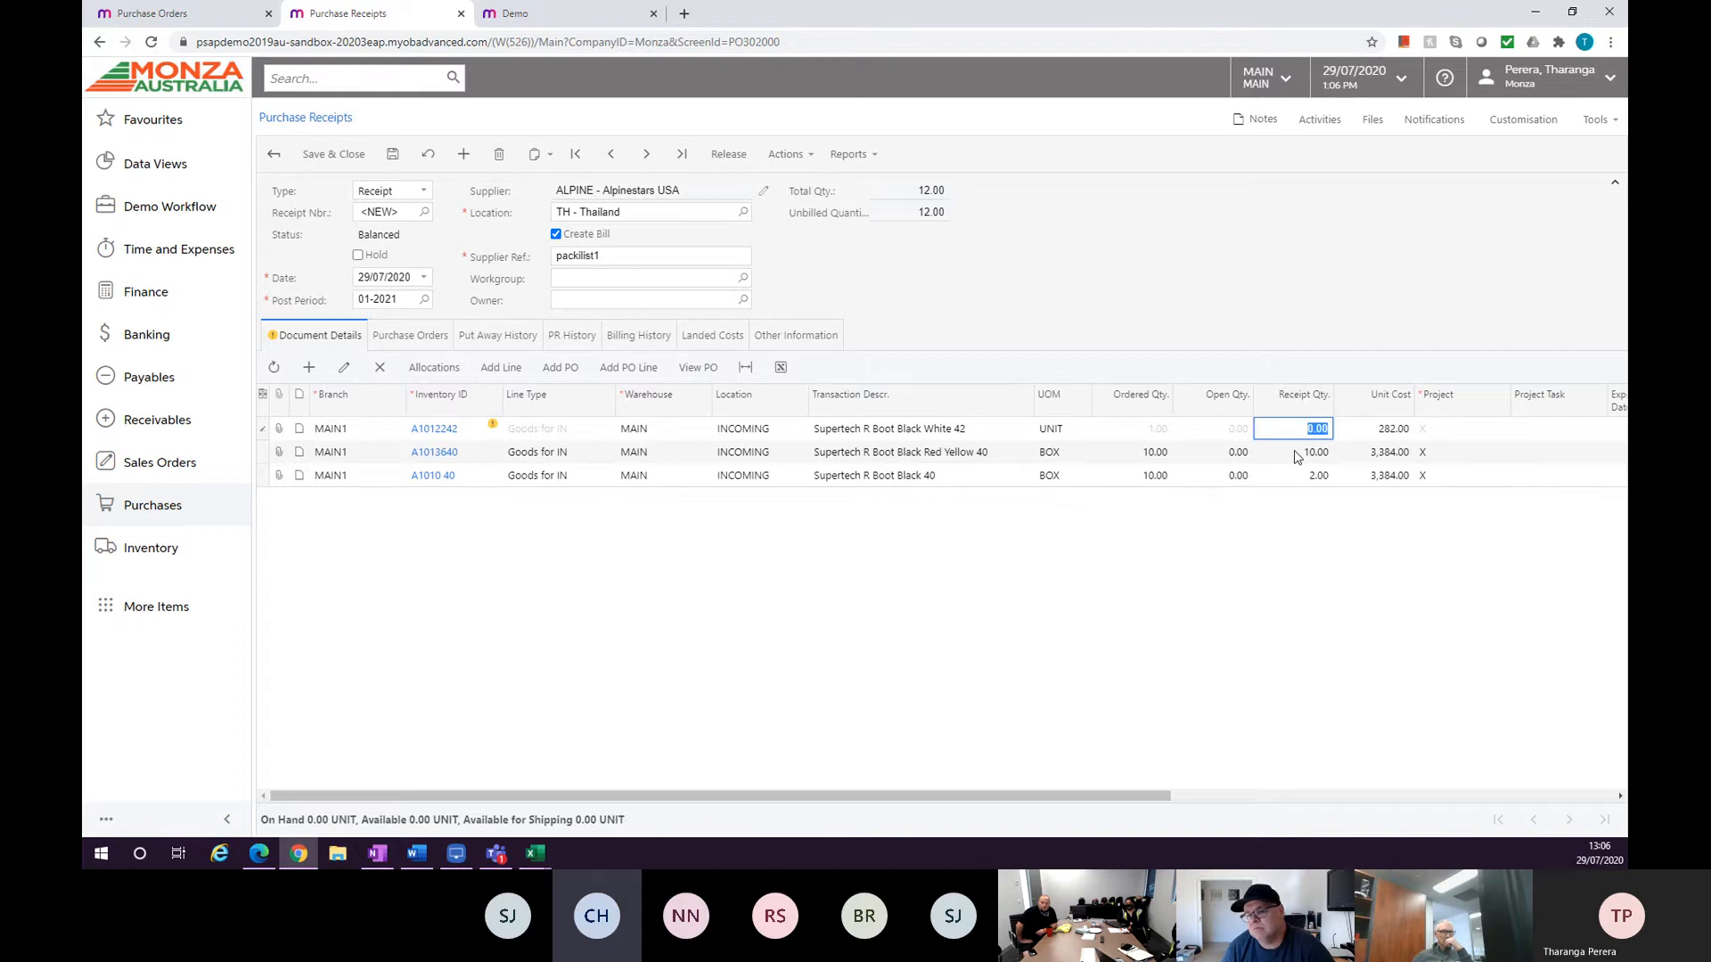
Add a receipt line for item A1010 40 - Supertech R Boot Black 40 without a purchase order.
left_click(181, 16)
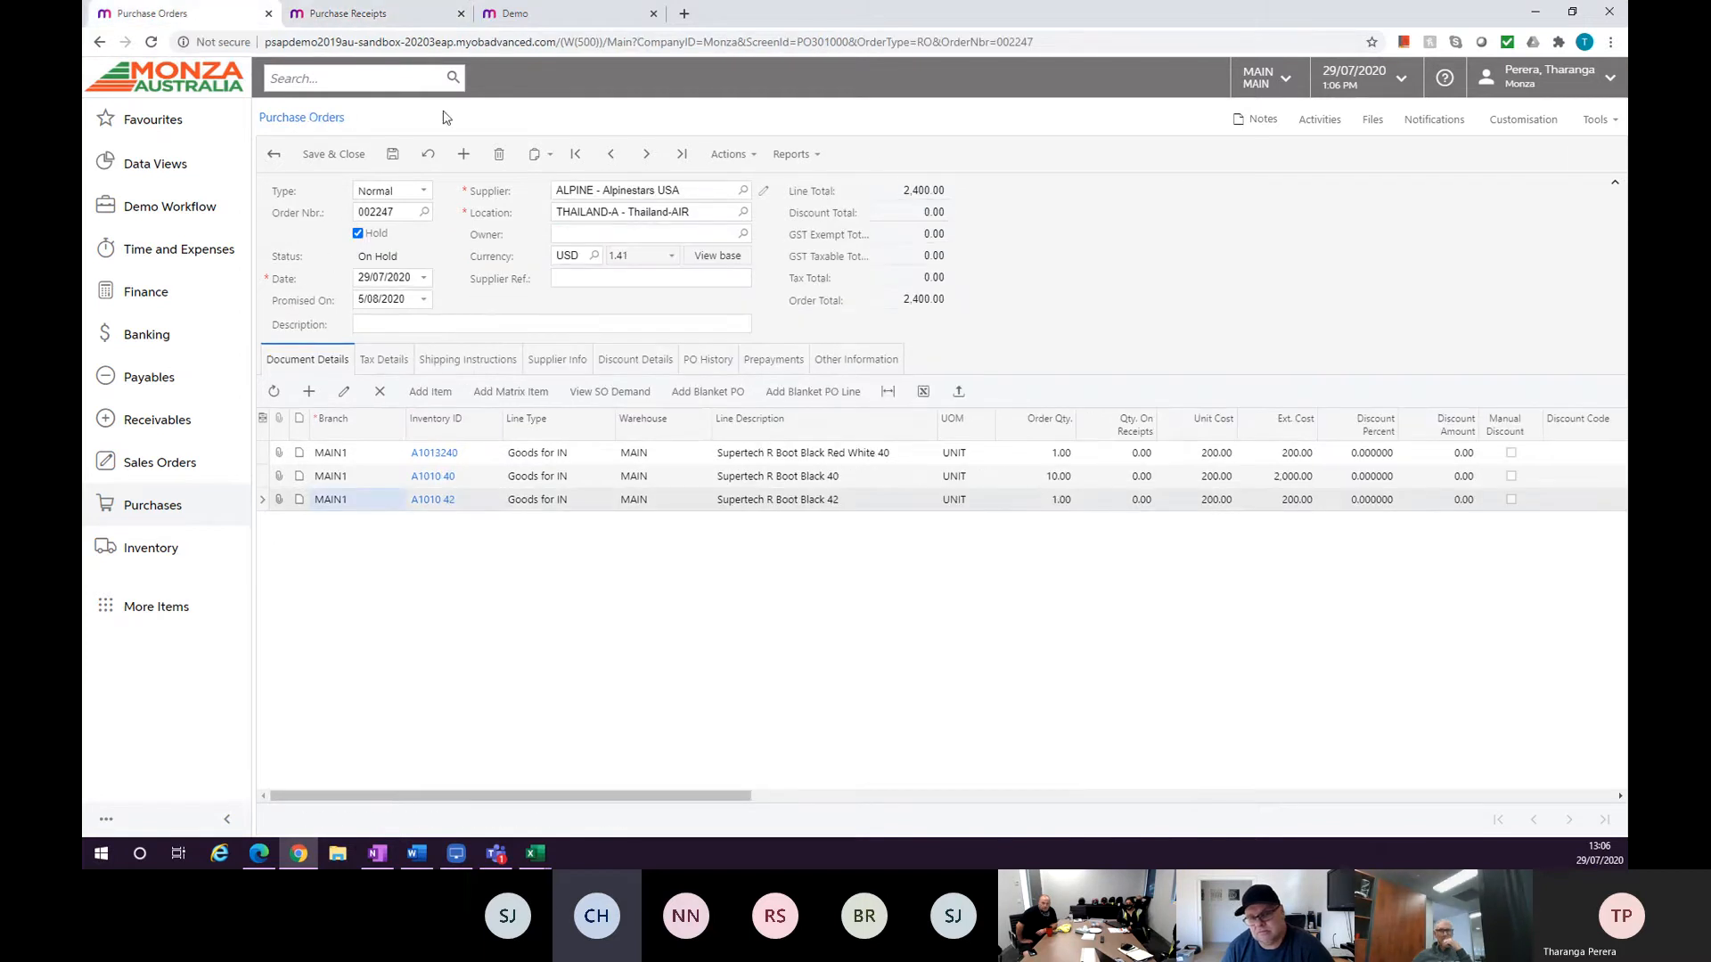
left_click(348, 14)
left_click(309, 368)
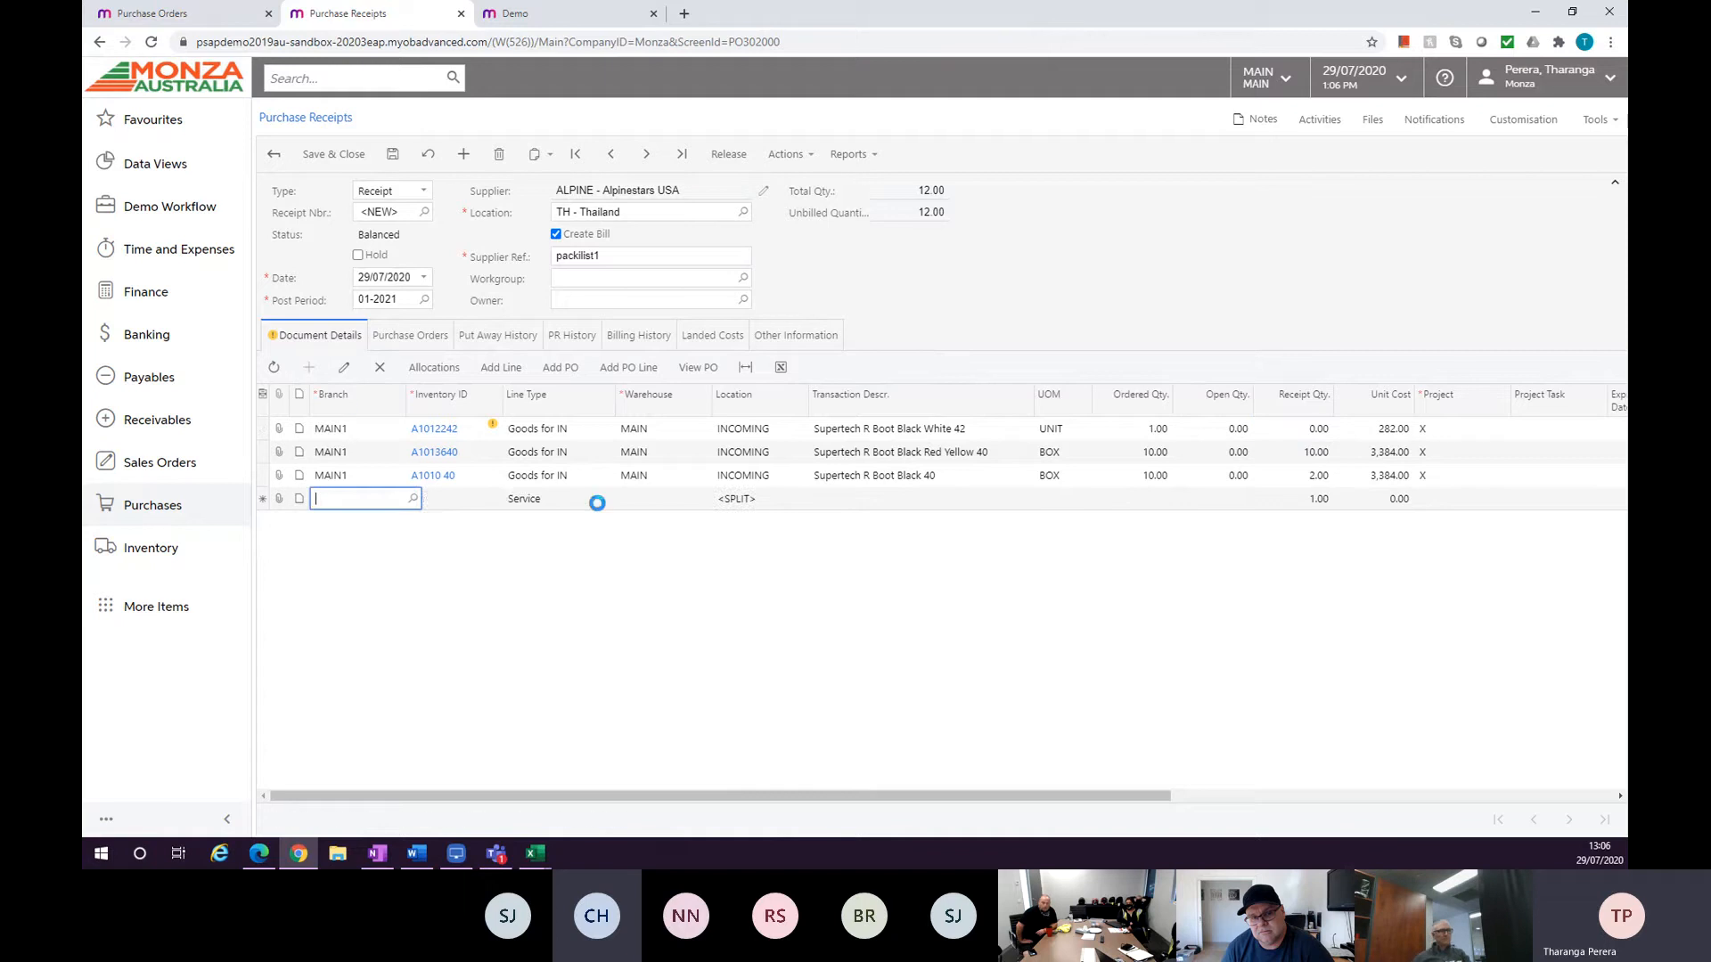
left_click(460, 500)
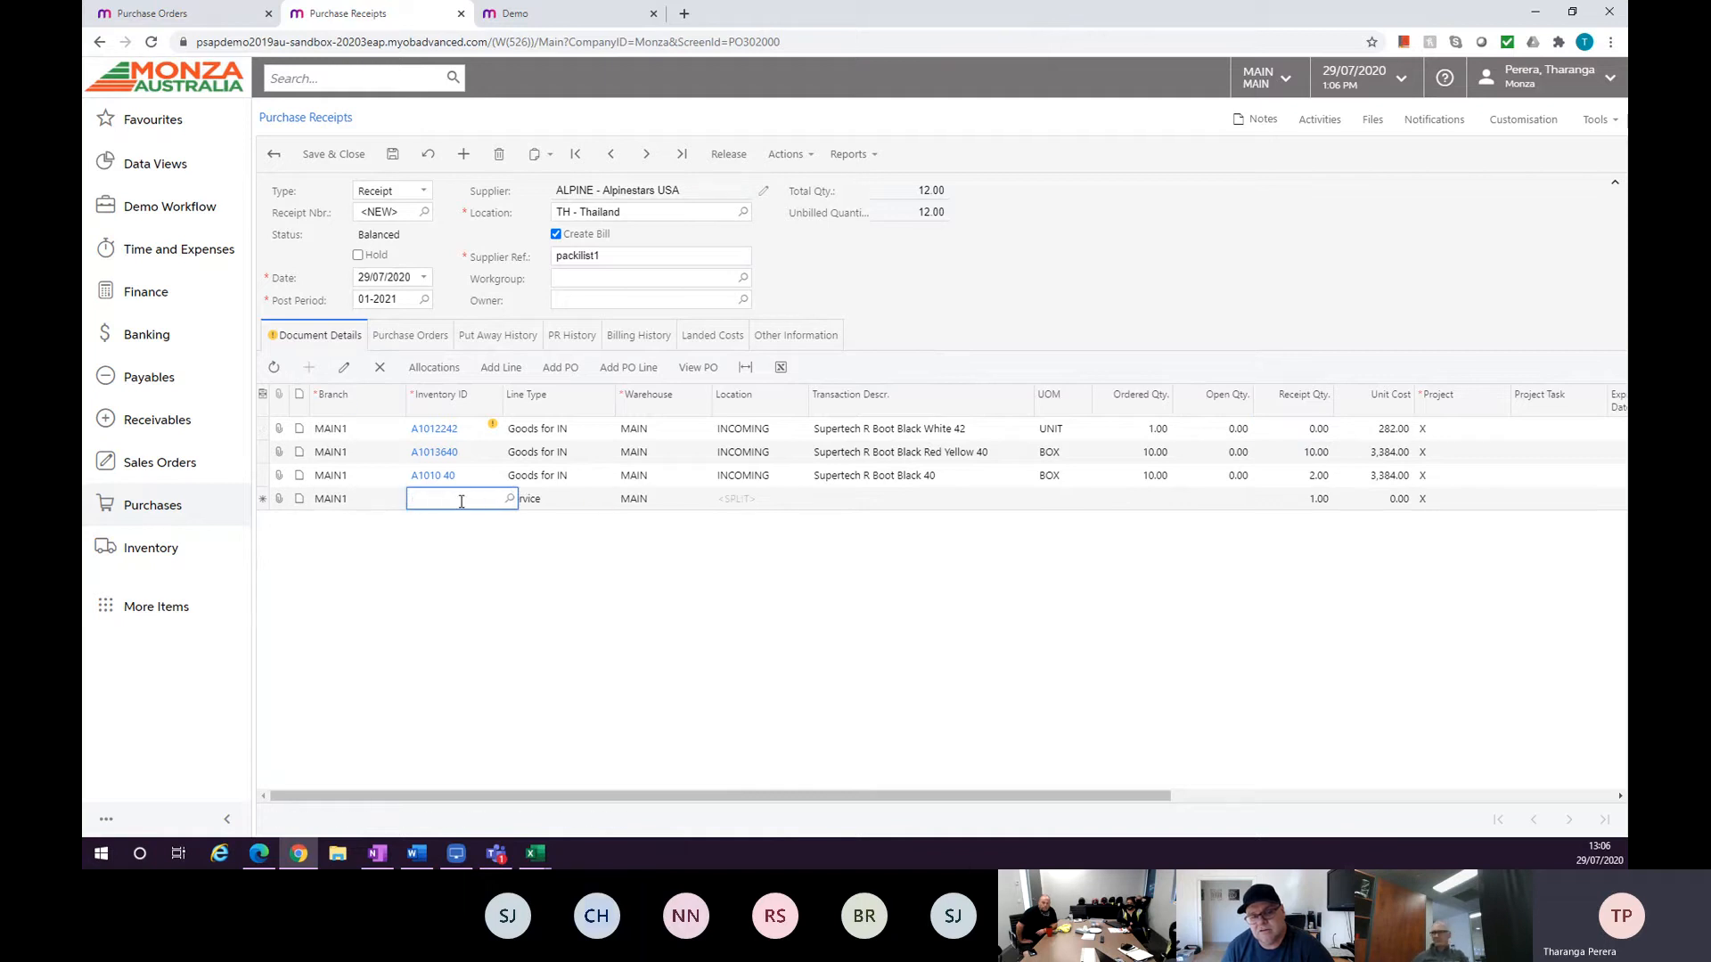
type("A1010")
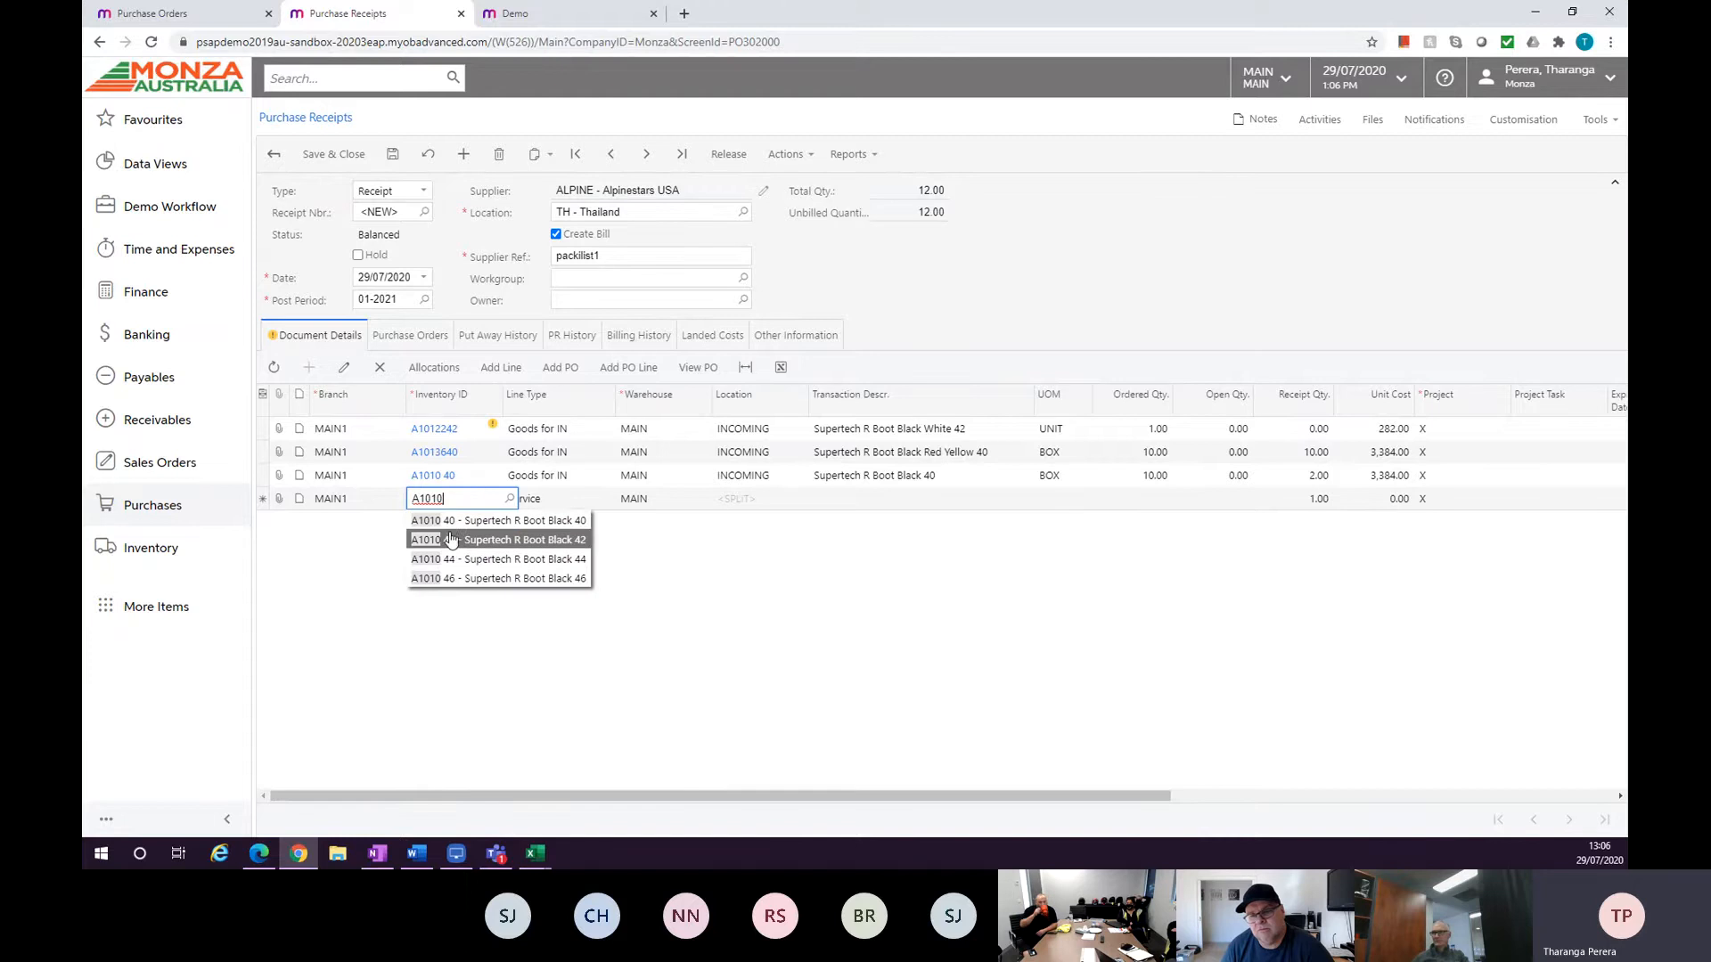
left_click(450, 530)
key("Tab")
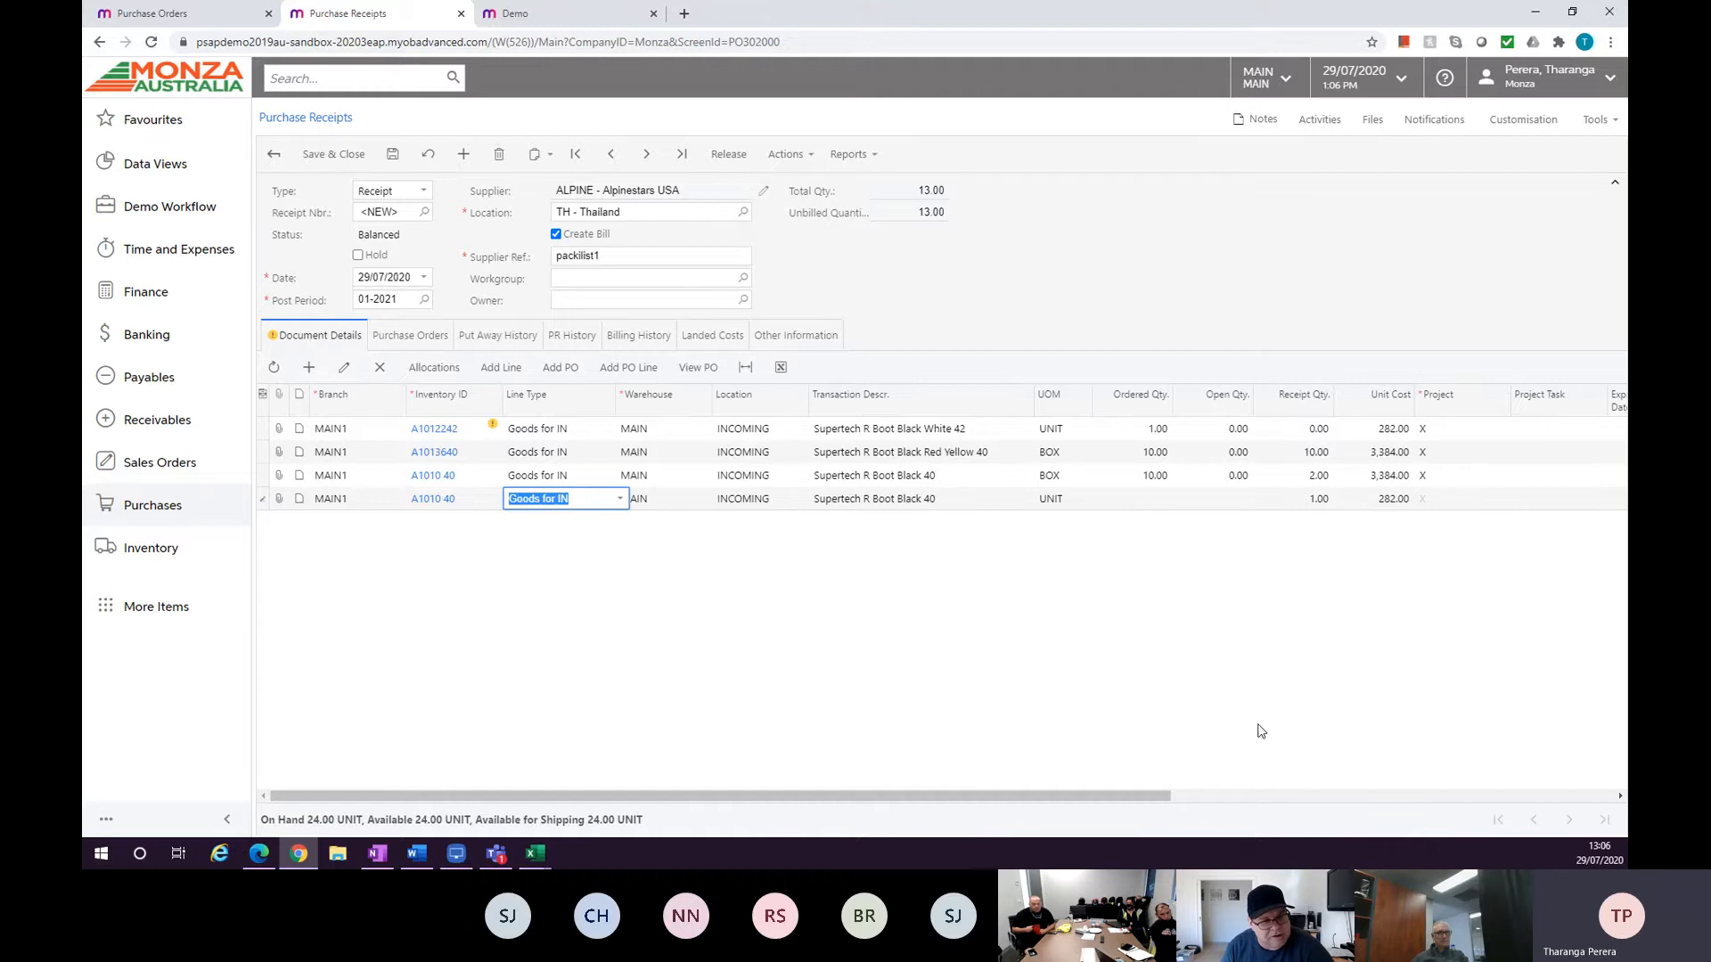
Examine the receipt grid's columns and its column configuration.
left_click_drag(1163, 796, 1255, 806)
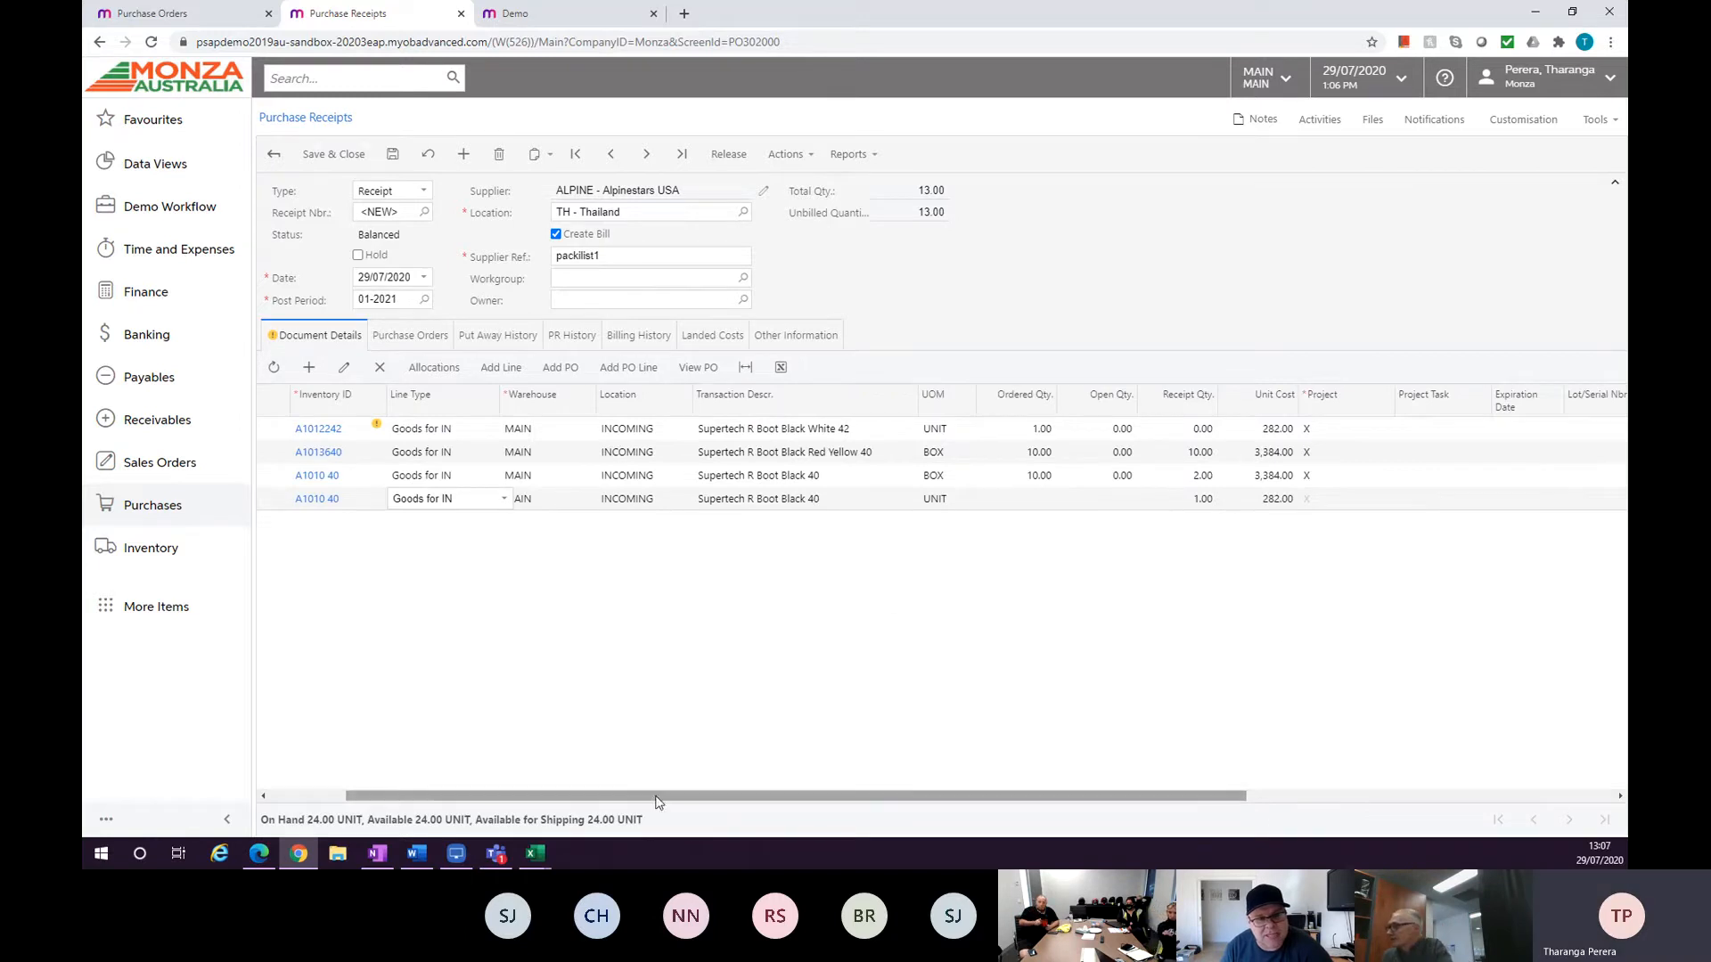
left_click_drag(669, 796, 593, 796)
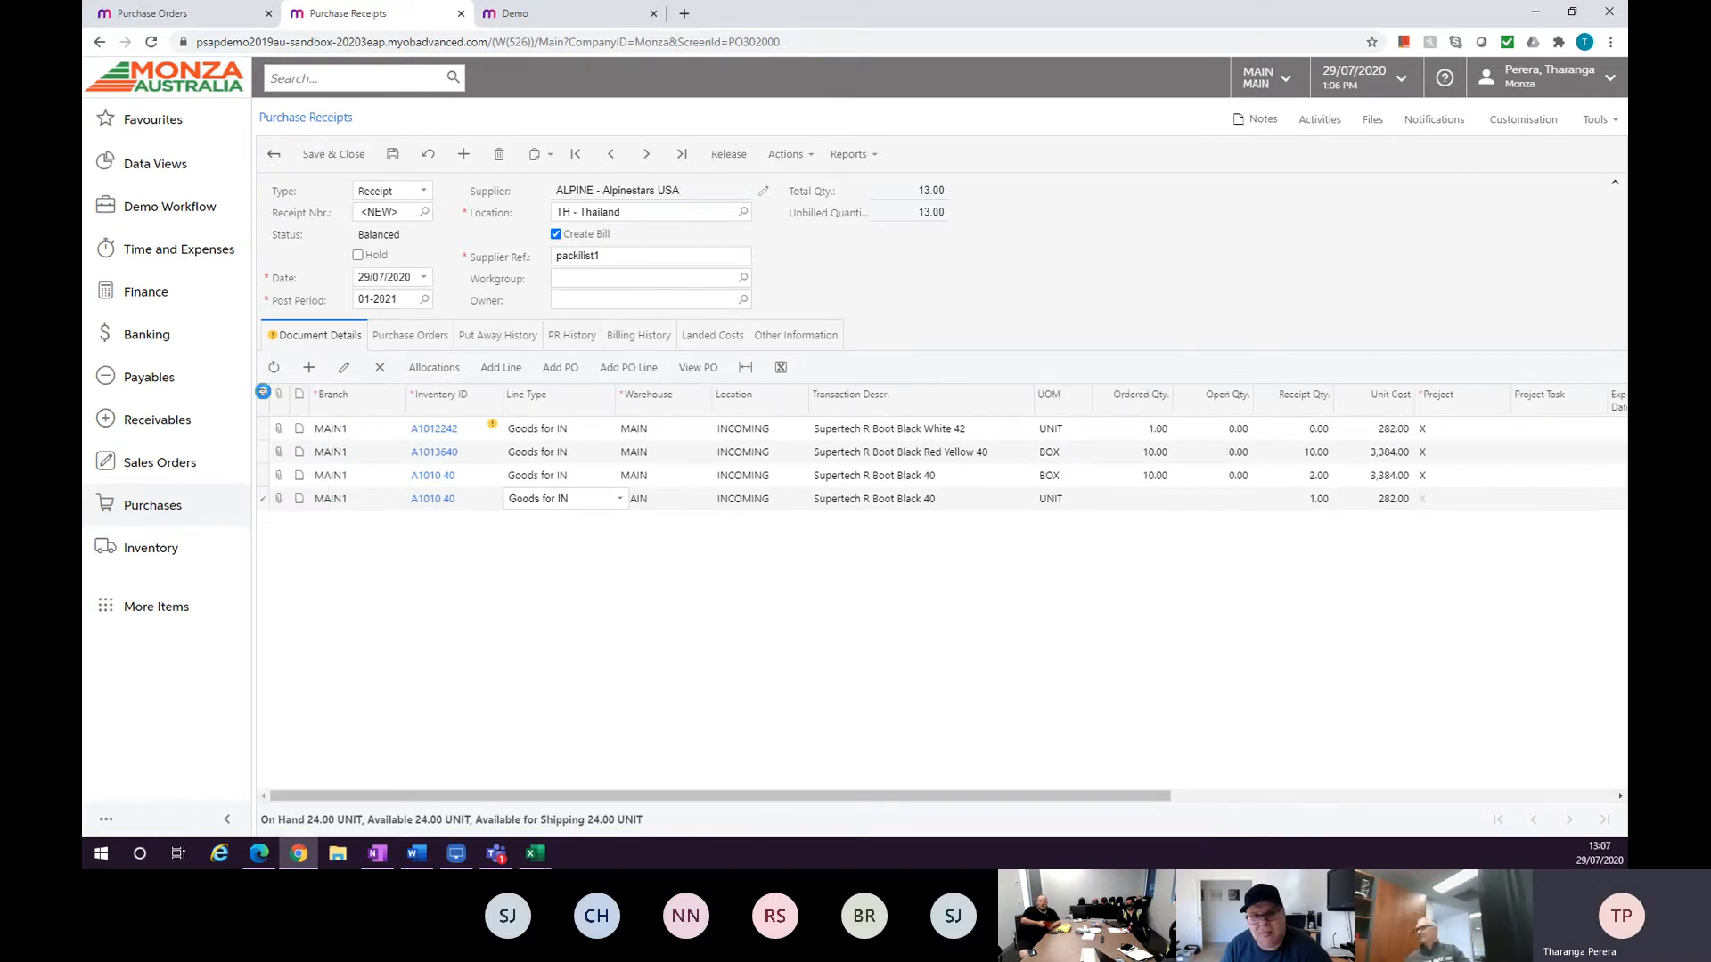
left_click(262, 394)
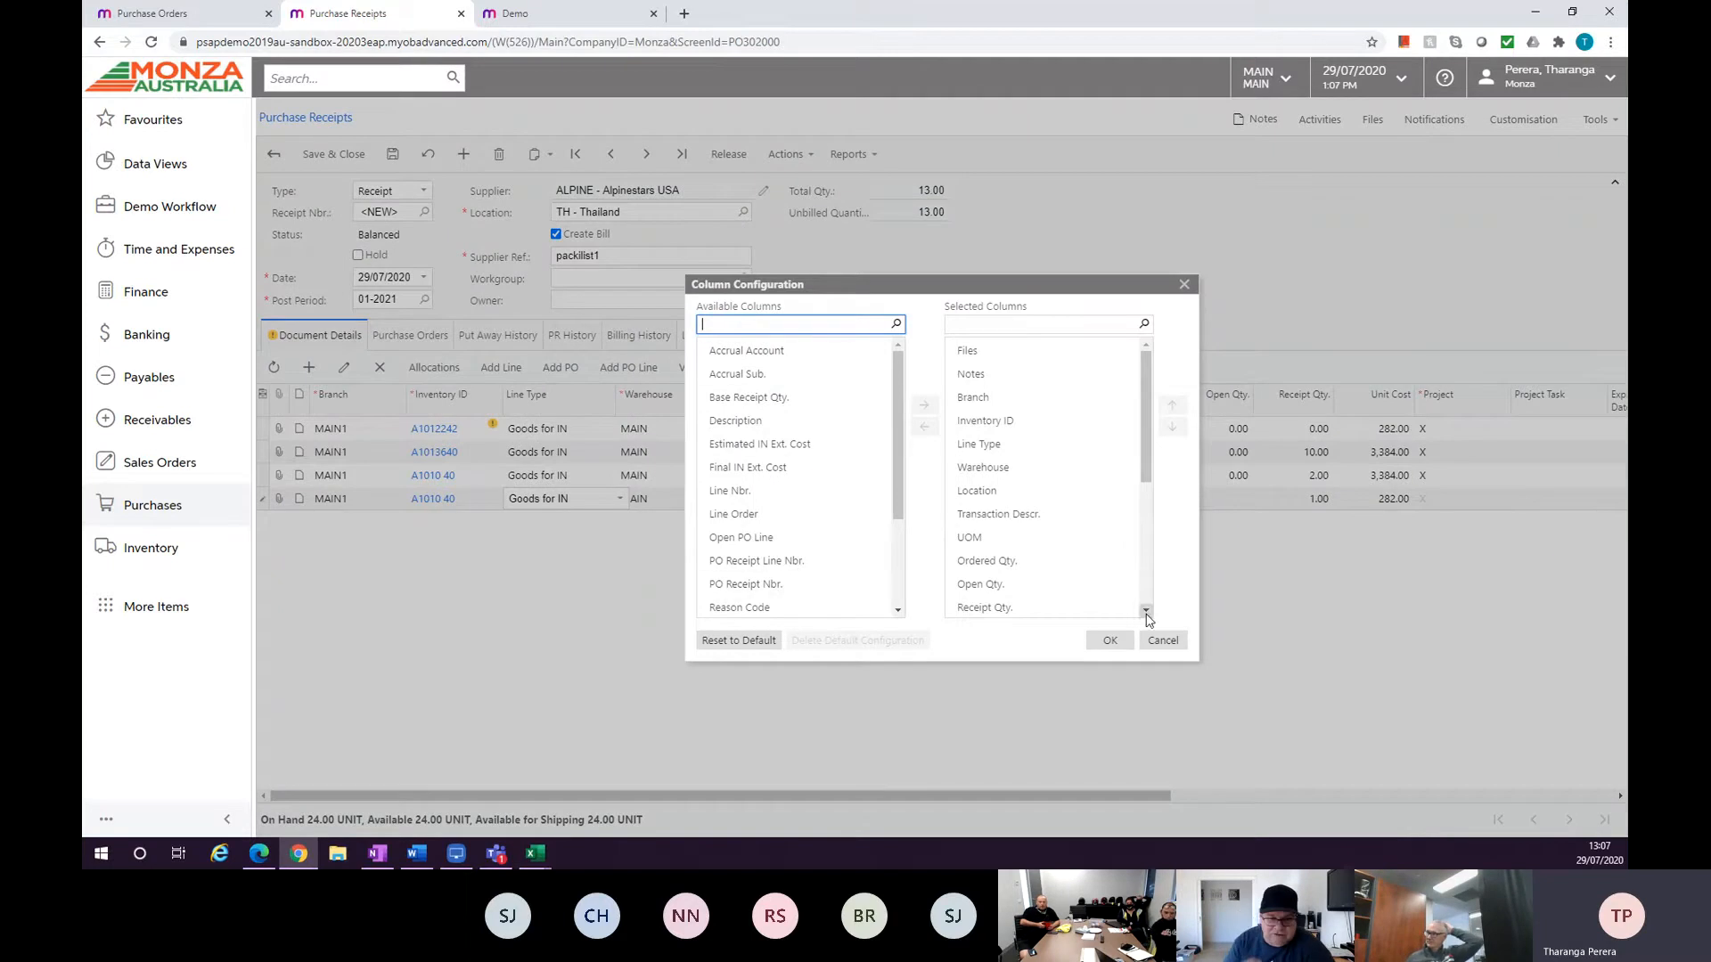
left_click(1163, 640)
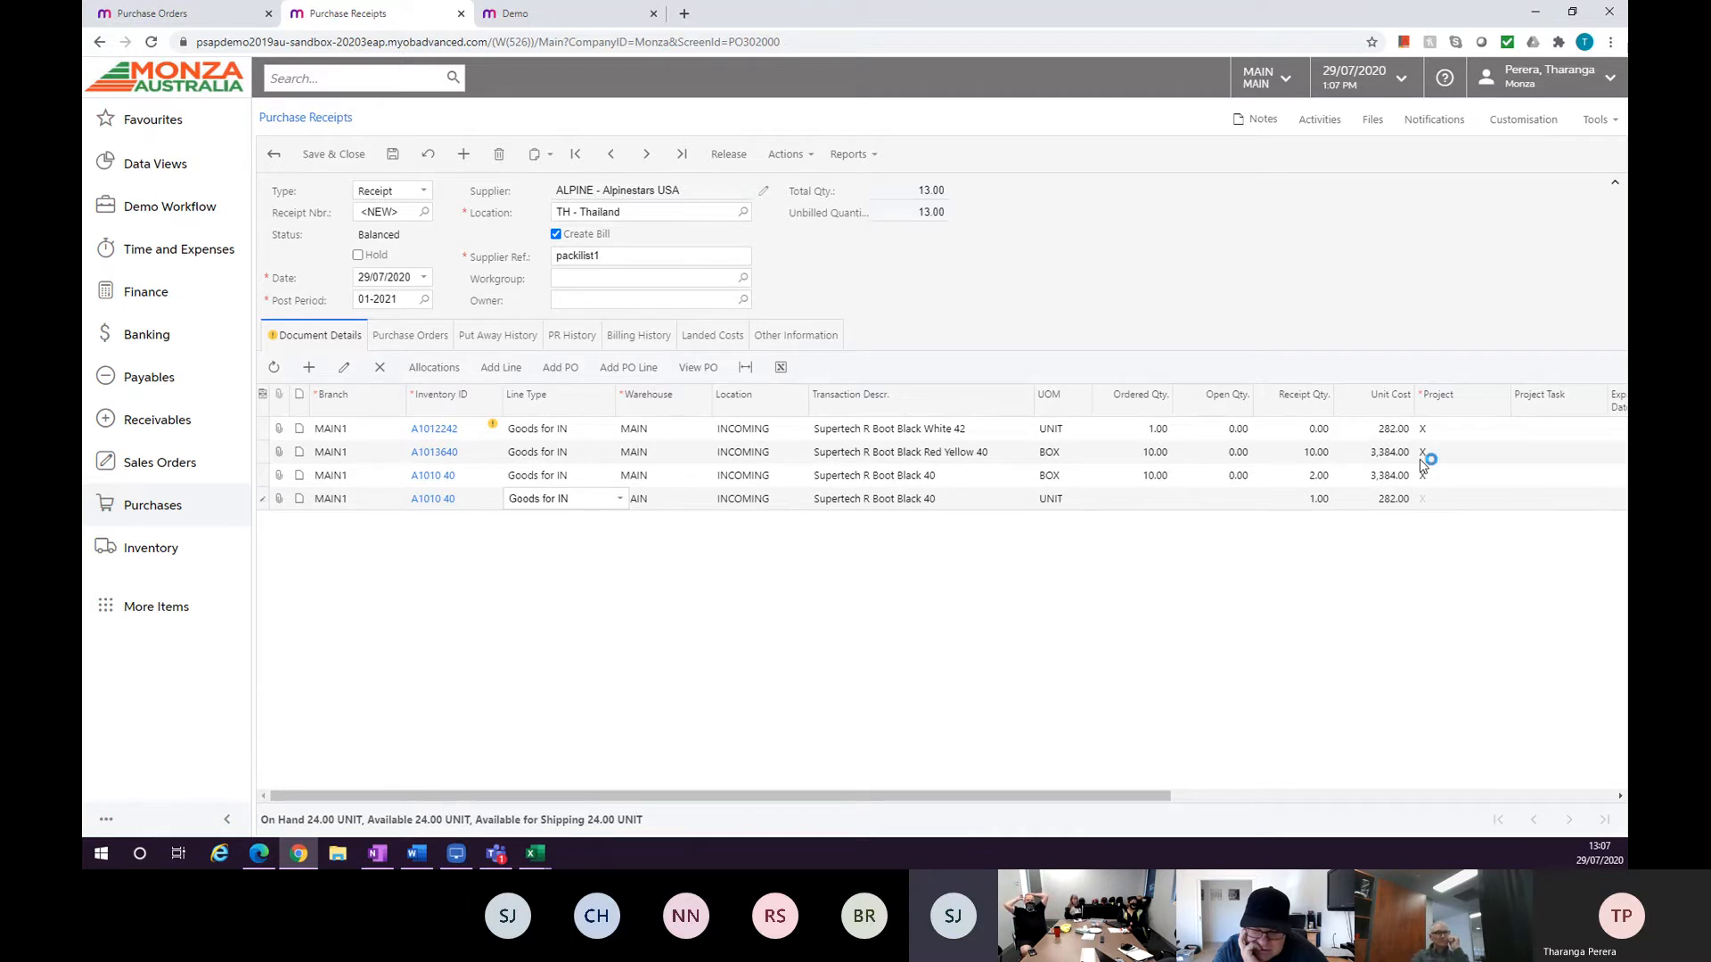
Open stock item A1013640 and review its lot/serial class options.
left_click(434, 454)
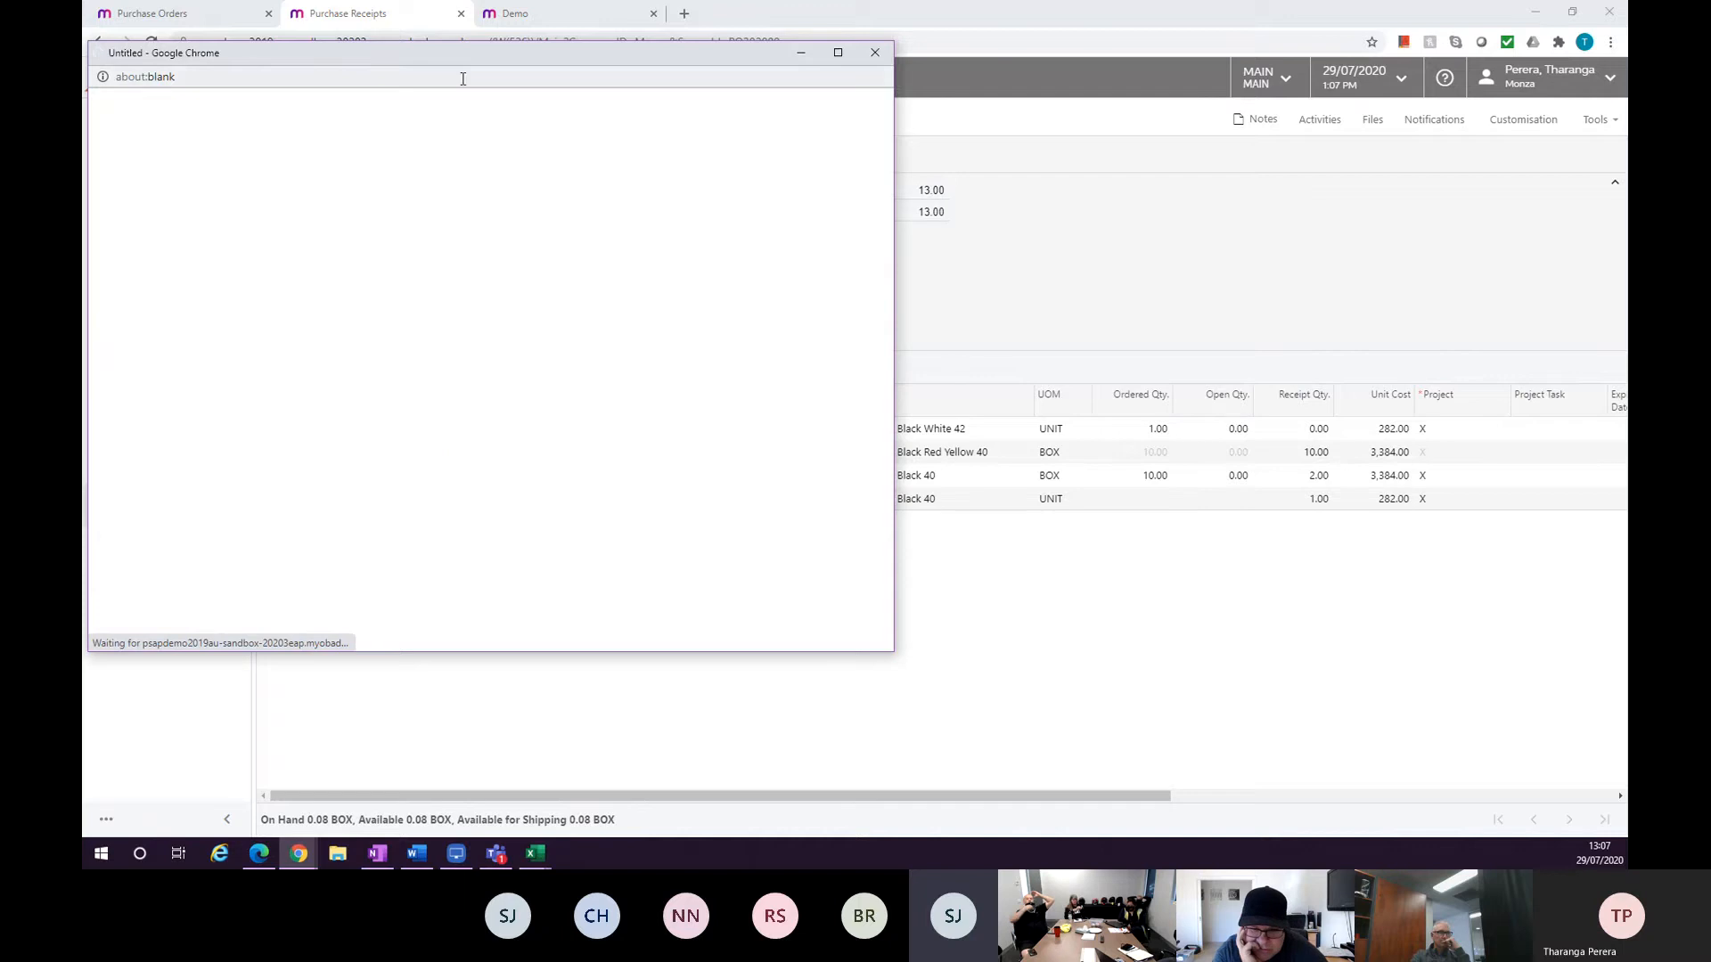
left_click_drag(451, 57, 801, 102)
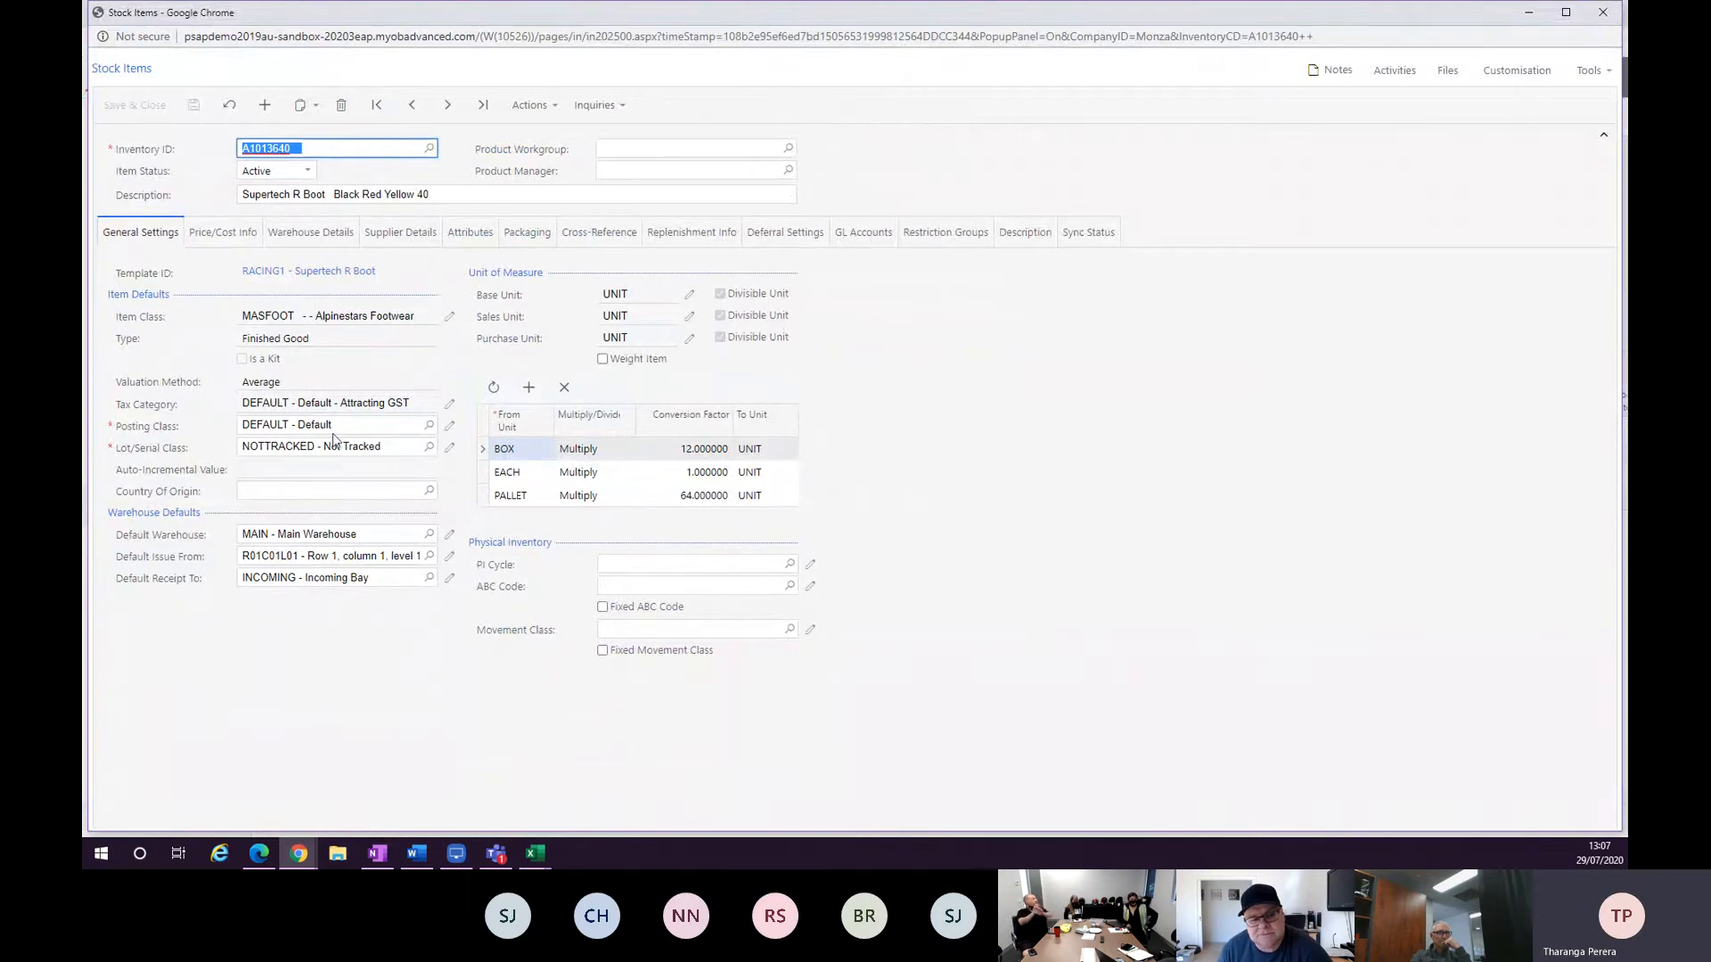
left_click(427, 448)
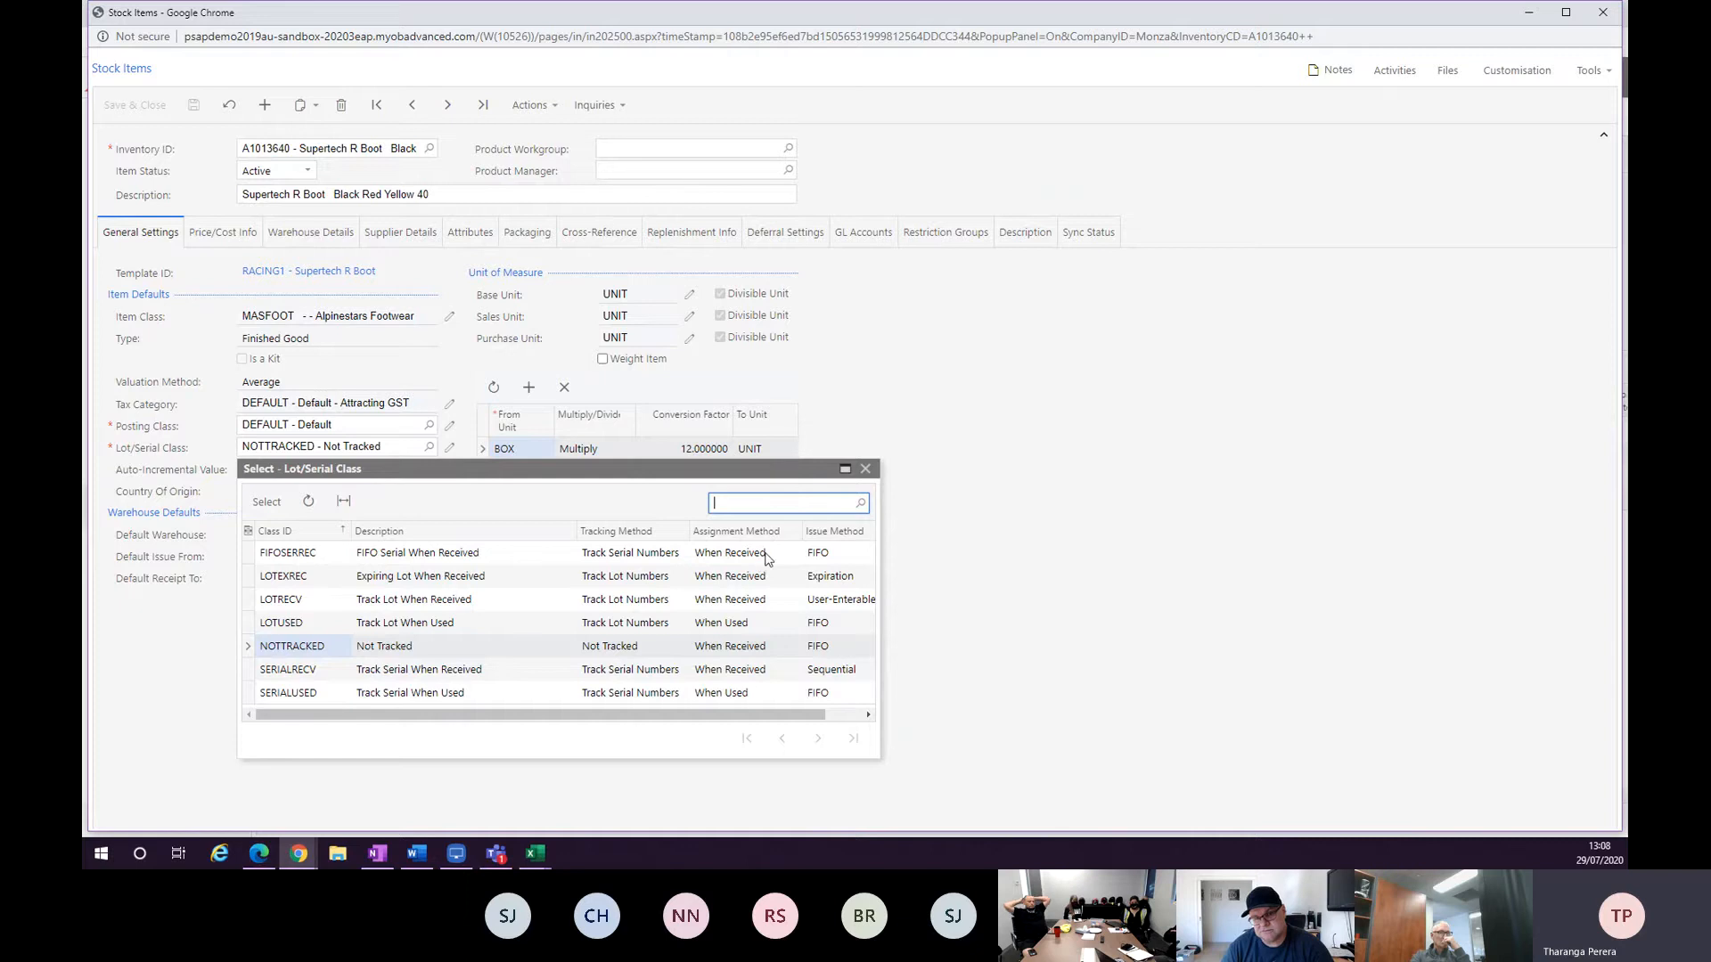
left_click(866, 469)
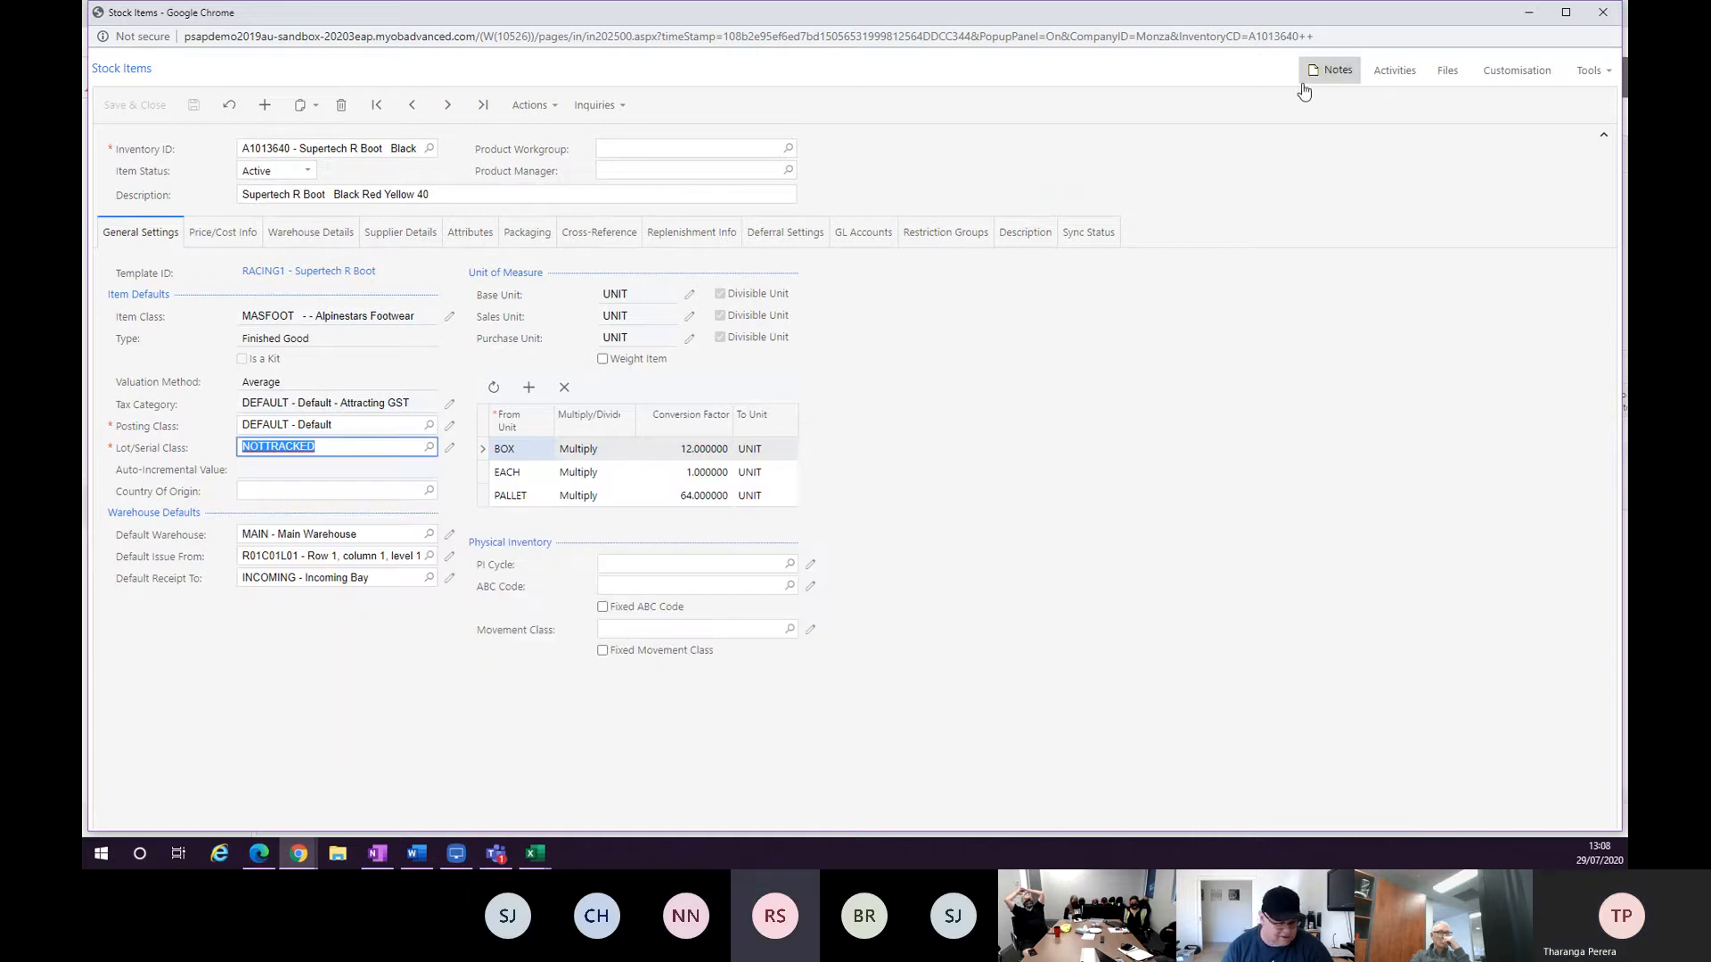
left_click(1602, 11)
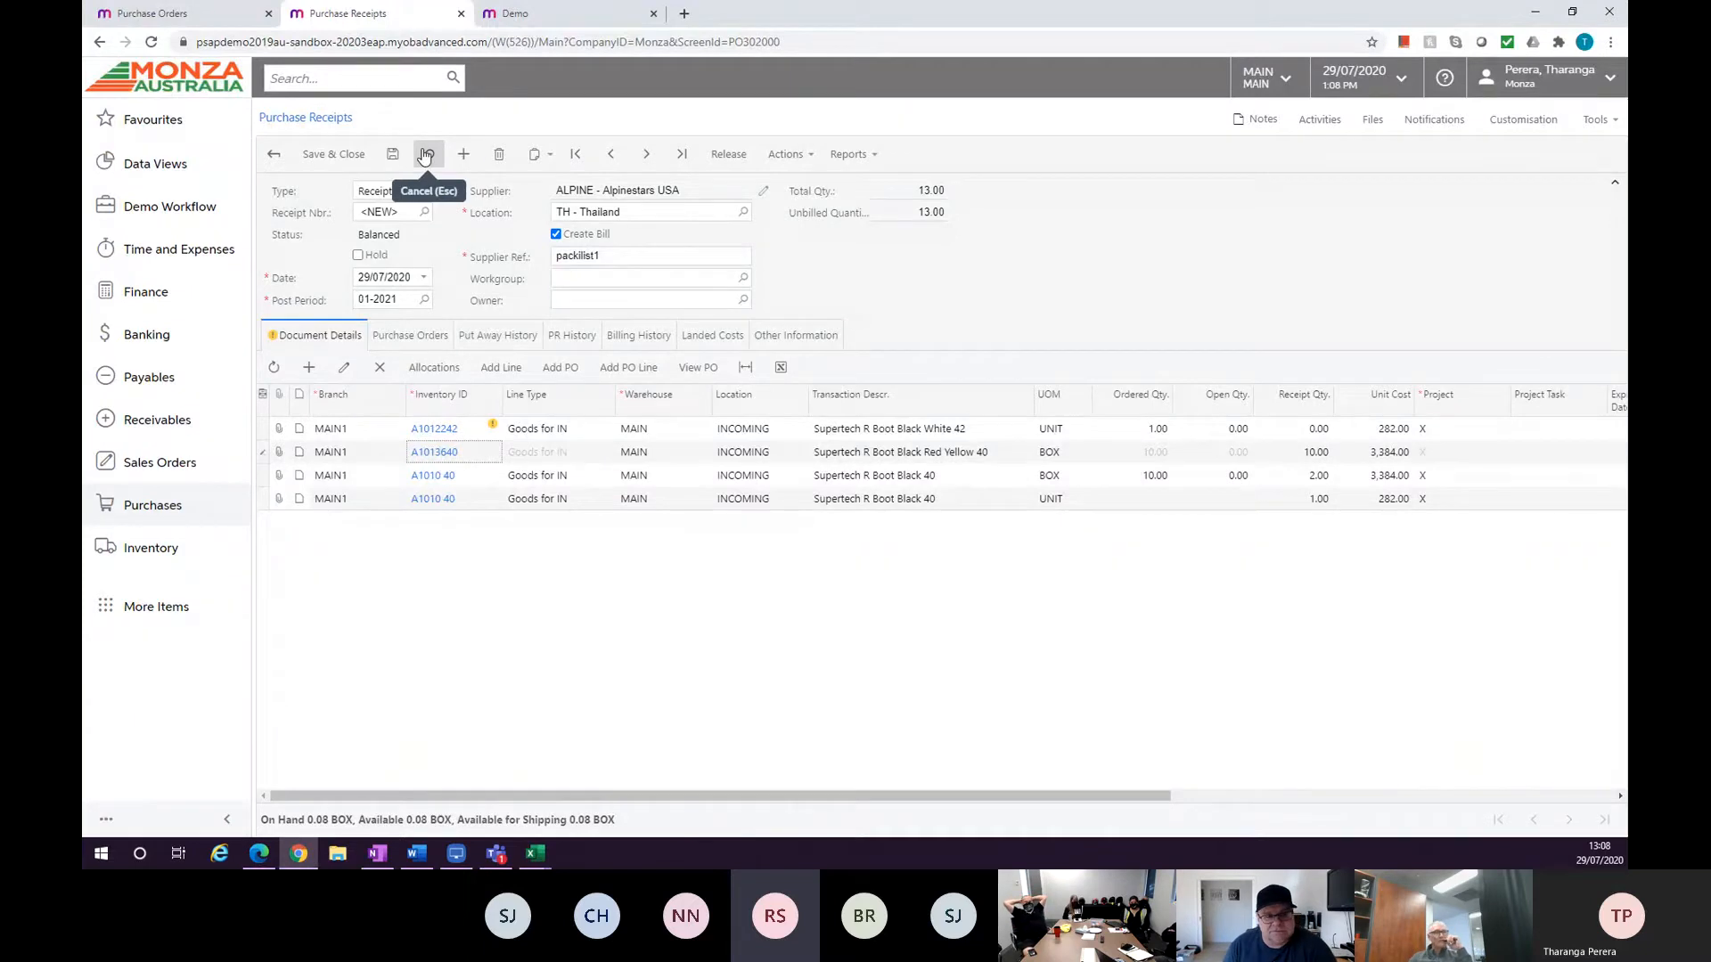
Close the unsaved purchase receipt without saving and open the Customers list under Sales Orders.
left_click(461, 13)
left_click(931, 133)
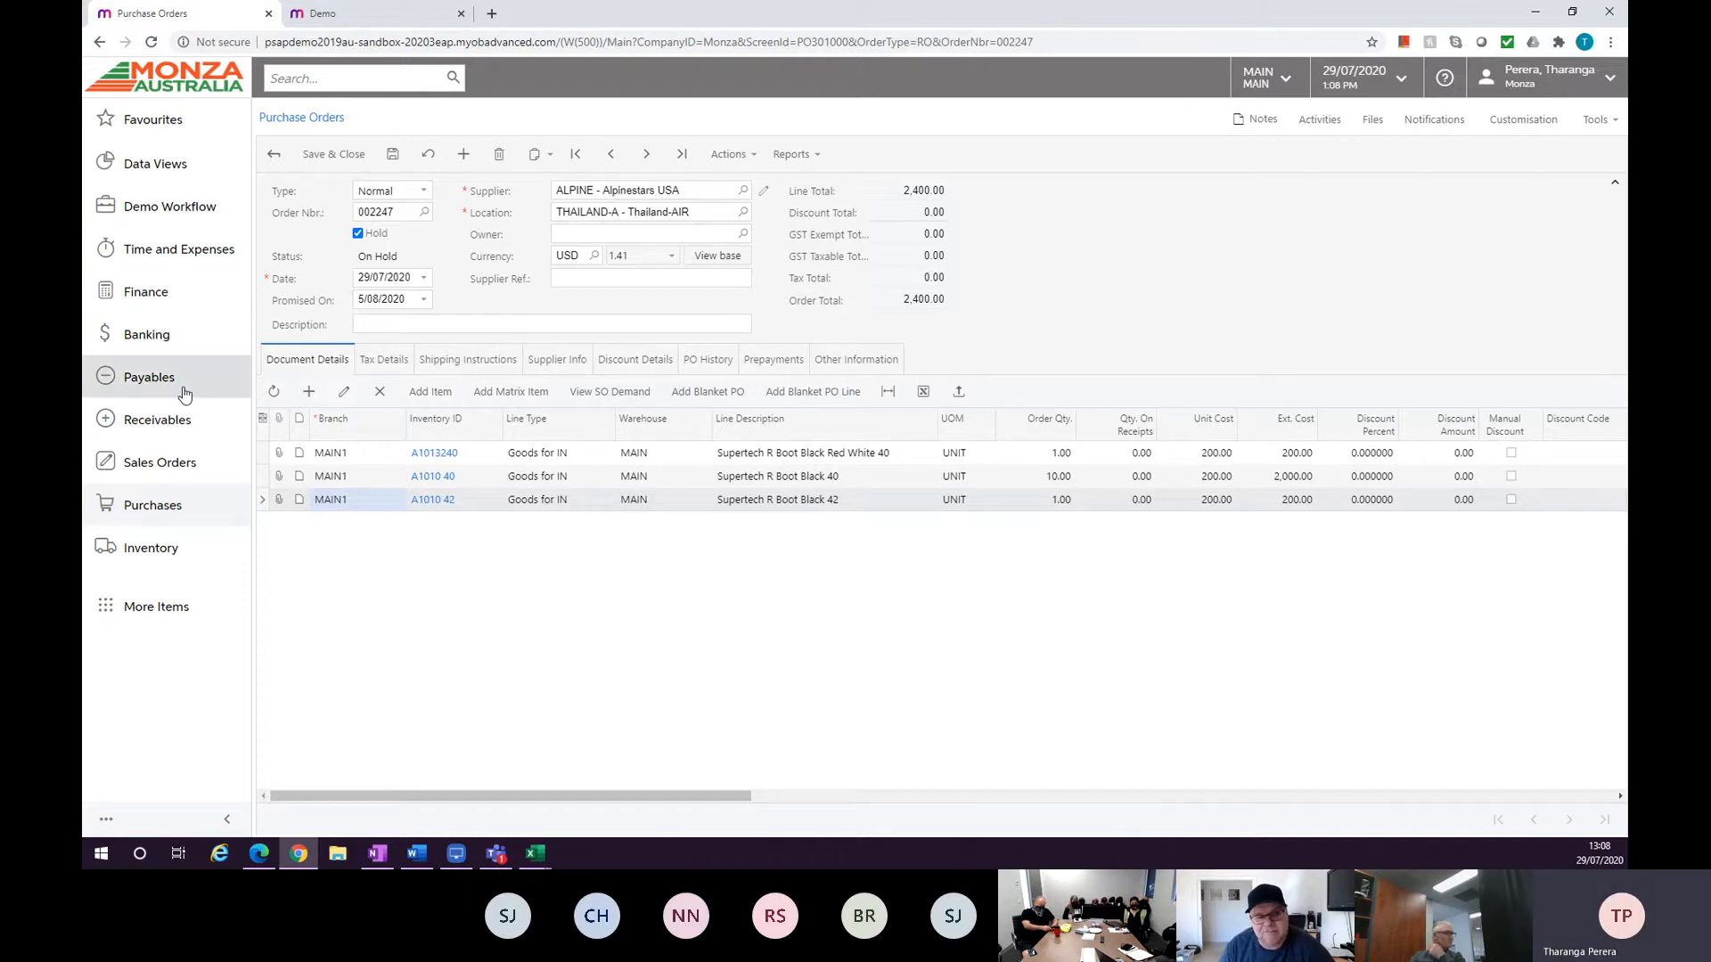
left_click(179, 471)
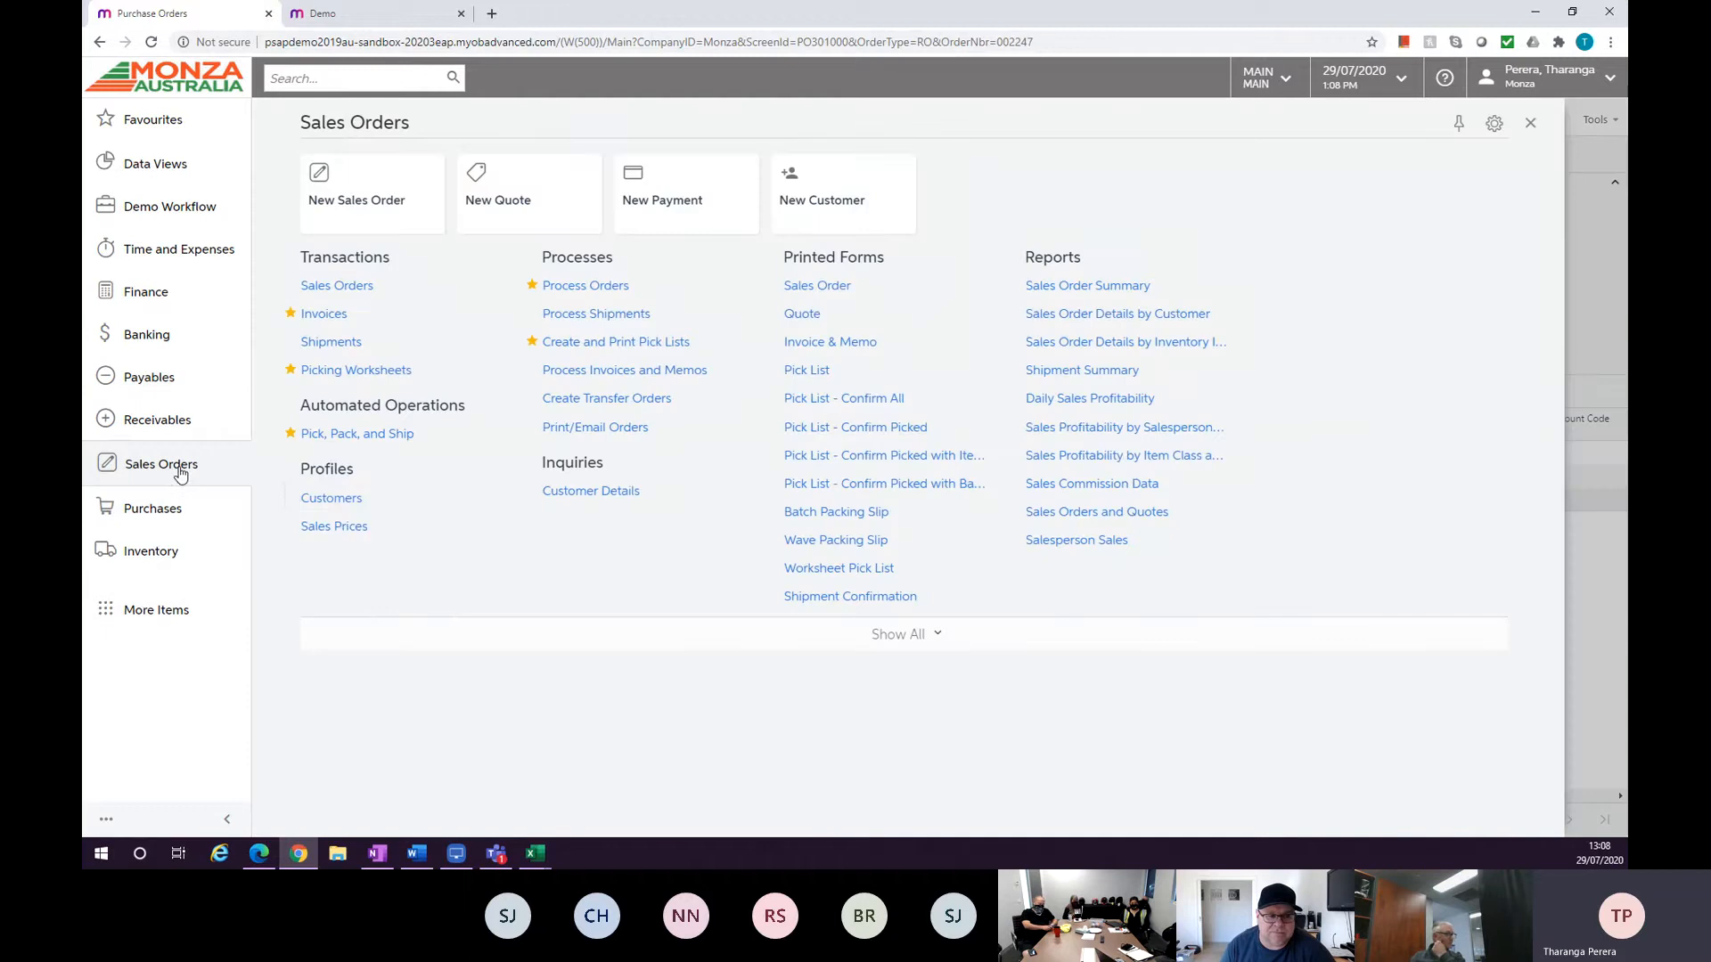
left_click(369, 499)
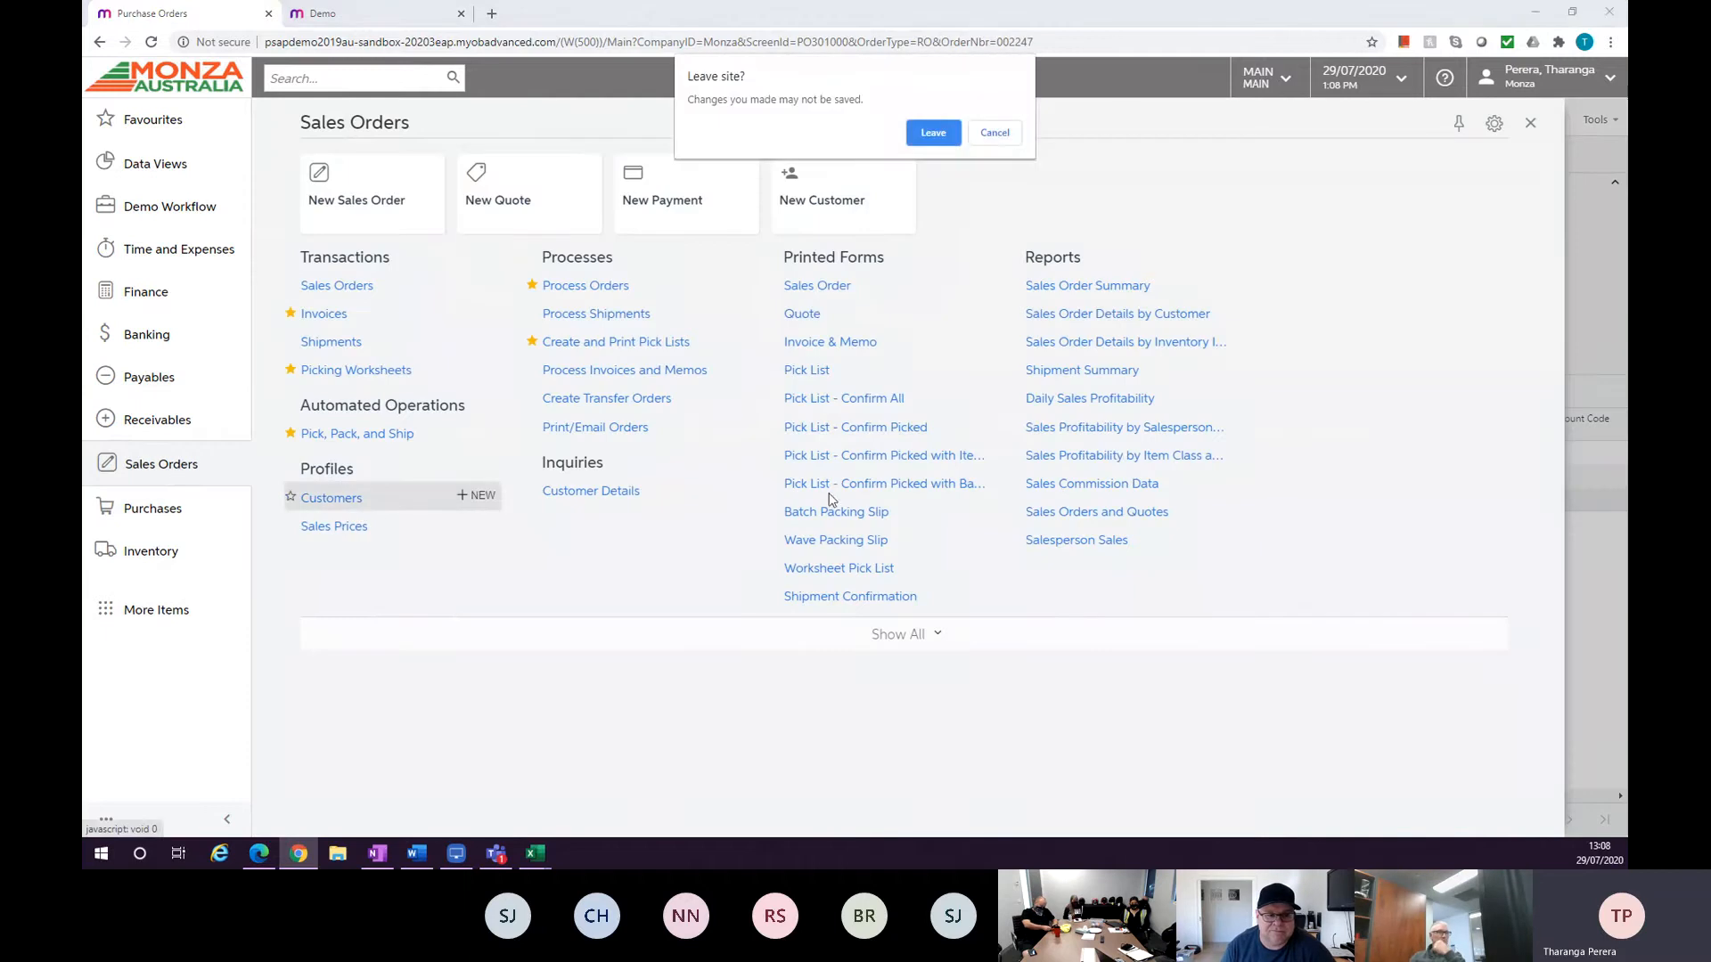
left_click(936, 135)
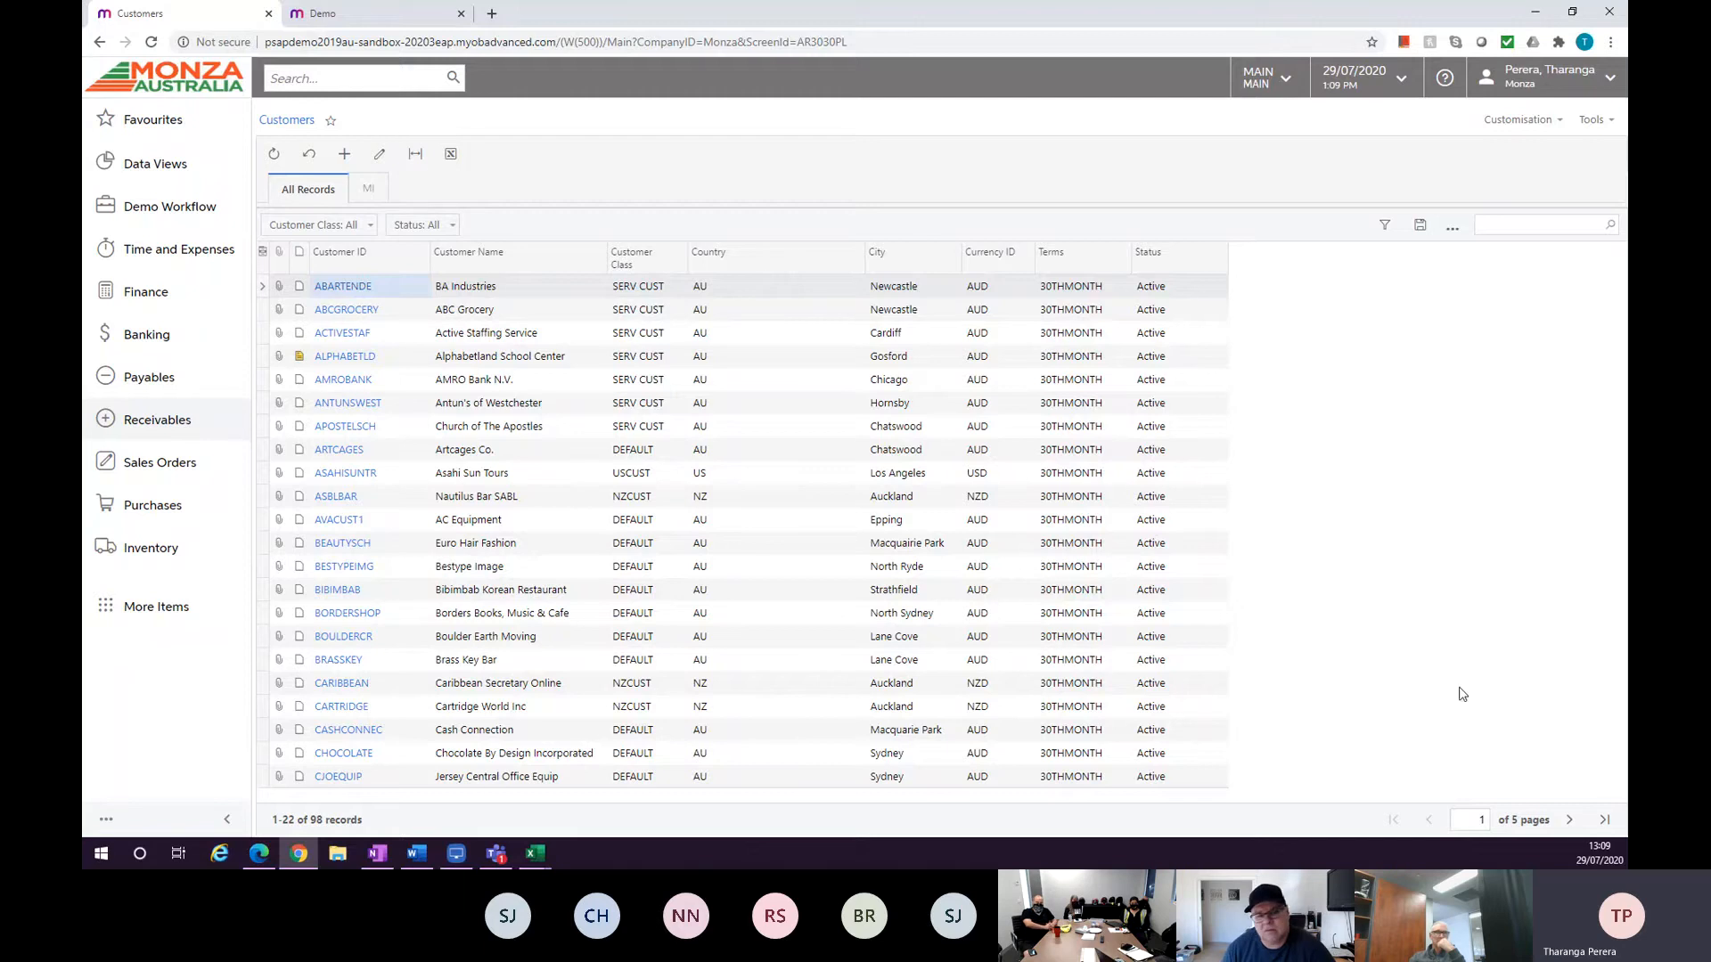
Search the customer list for power and open customer POWERHOUSE.
left_click(415, 155)
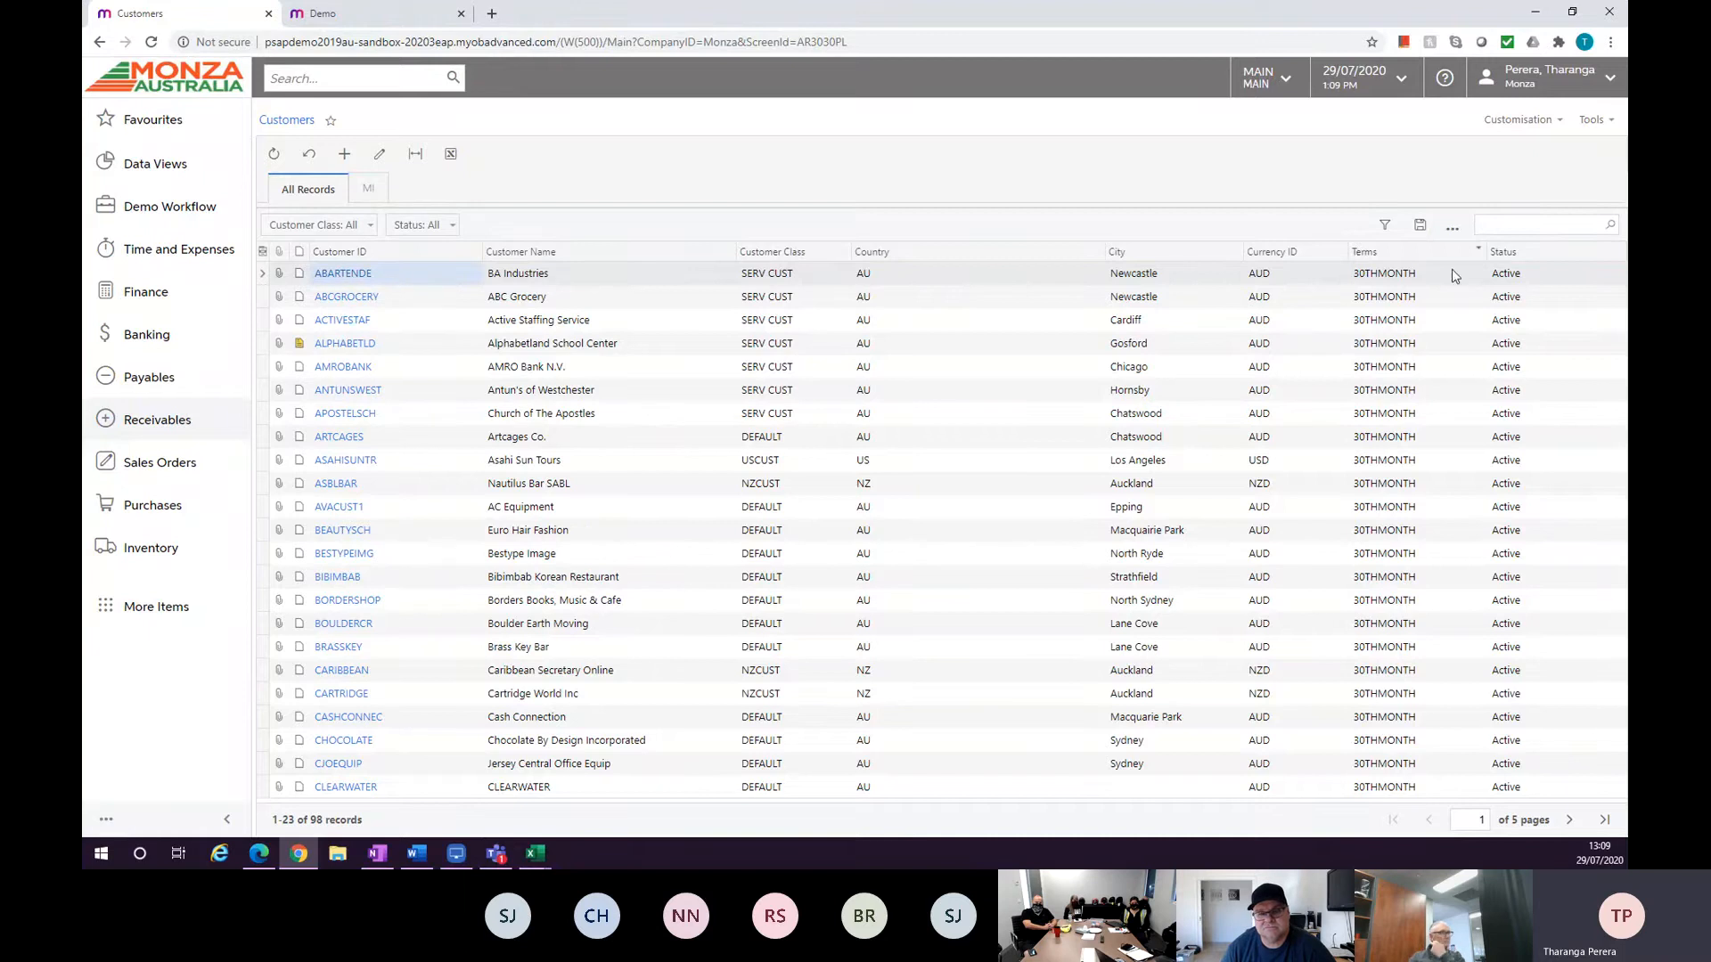
left_click(1500, 226)
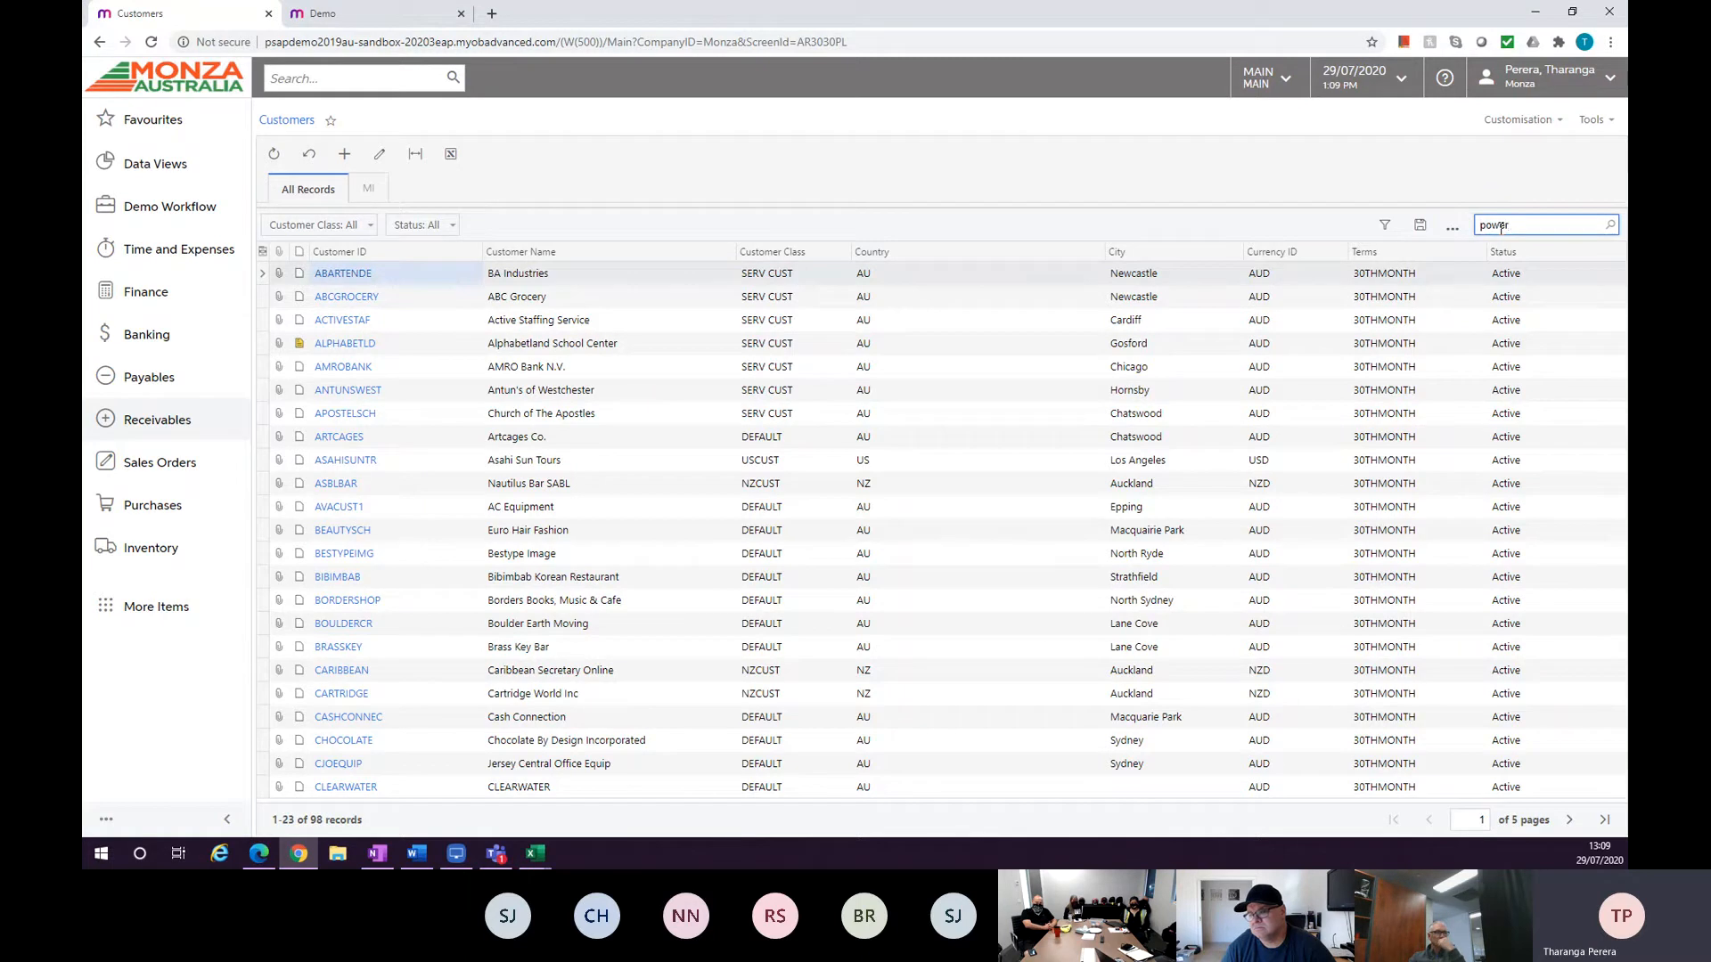
key("Return")
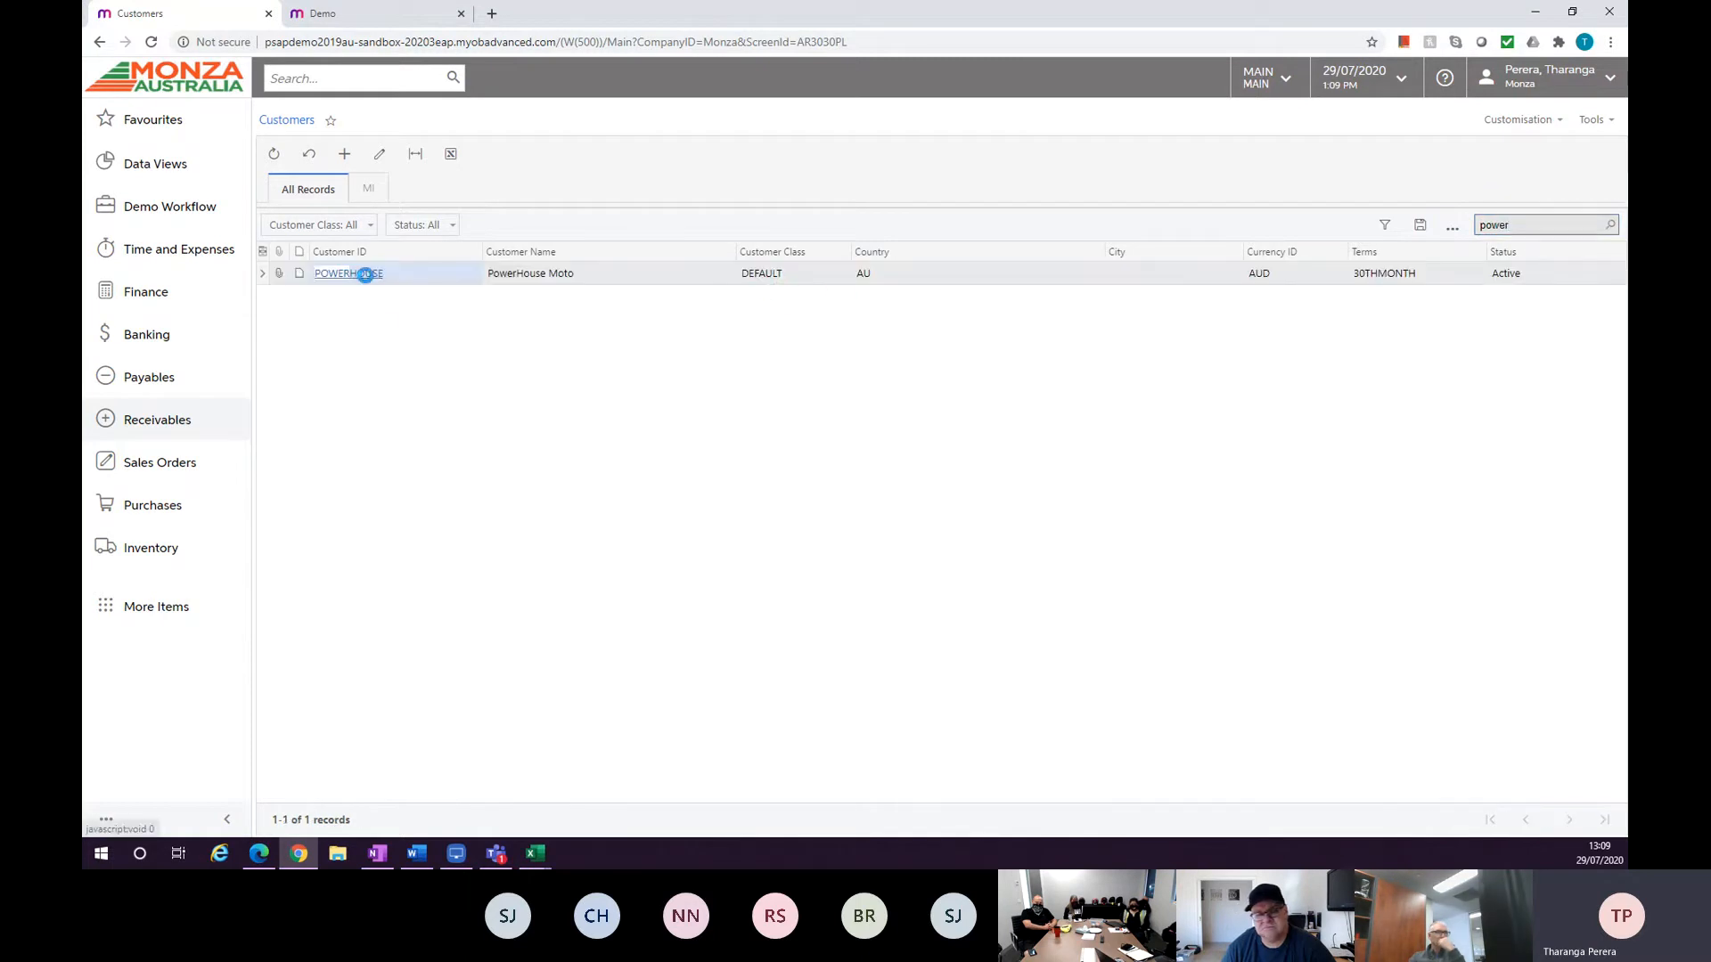
left_click(361, 274)
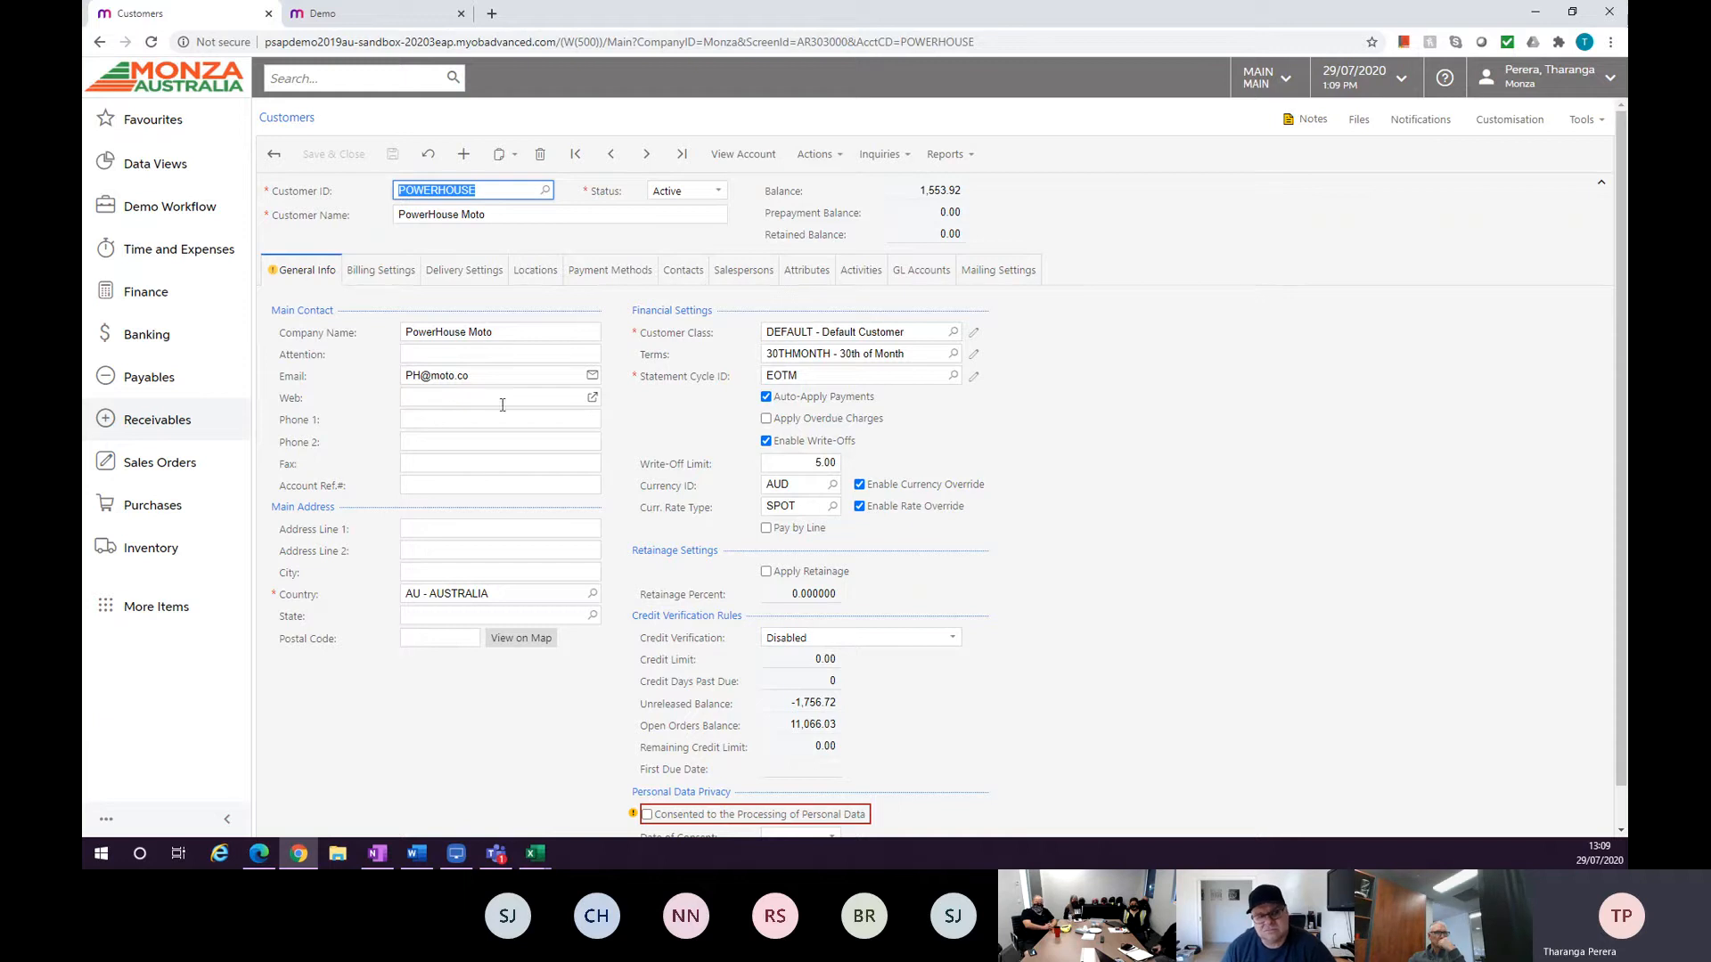
Review the customer's billing, delivery, locations, payment methods and contacts settings.
left_click(382, 276)
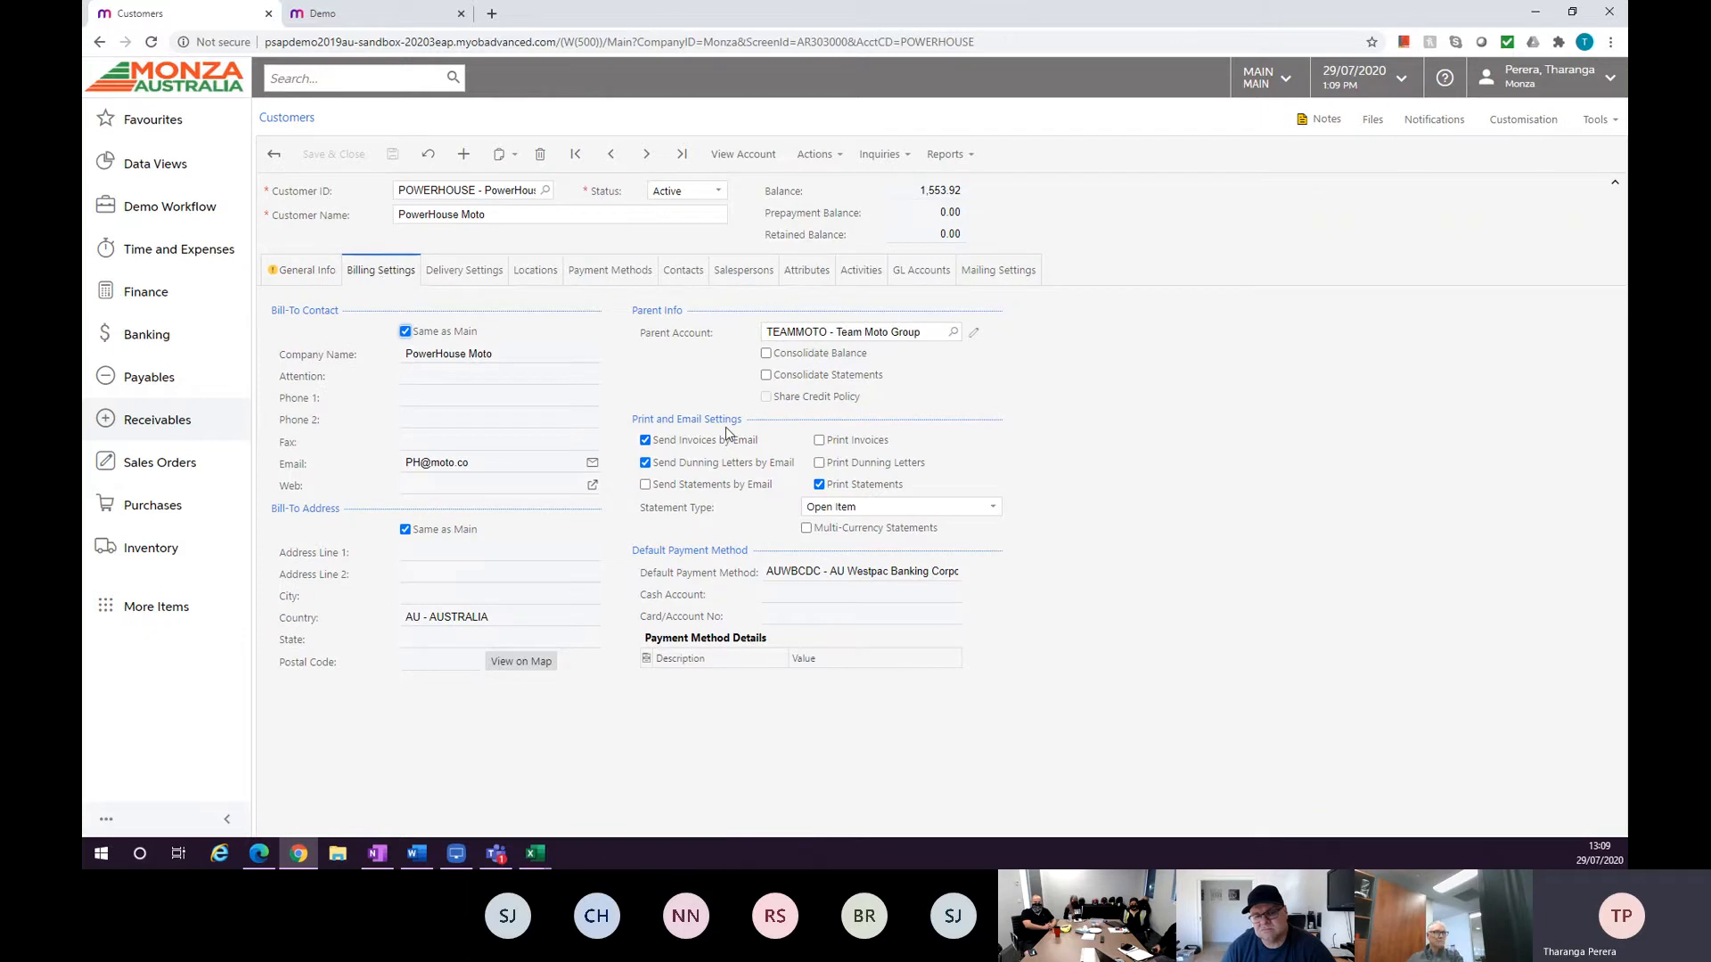
left_click(493, 272)
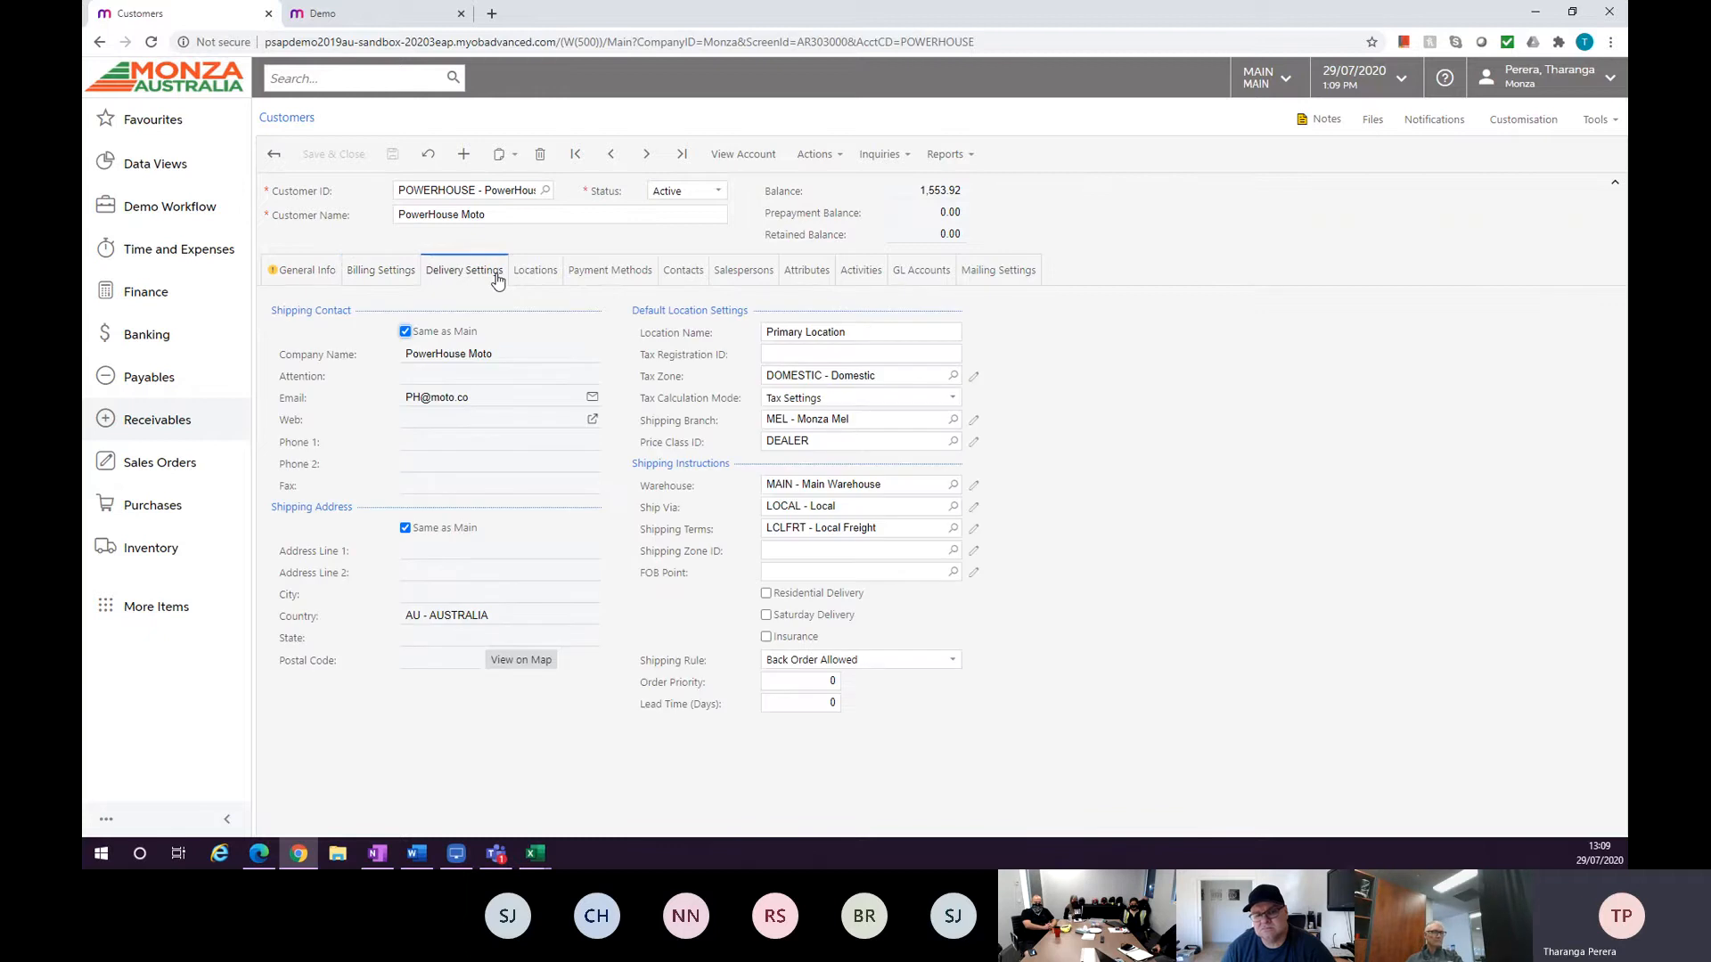
left_click(536, 277)
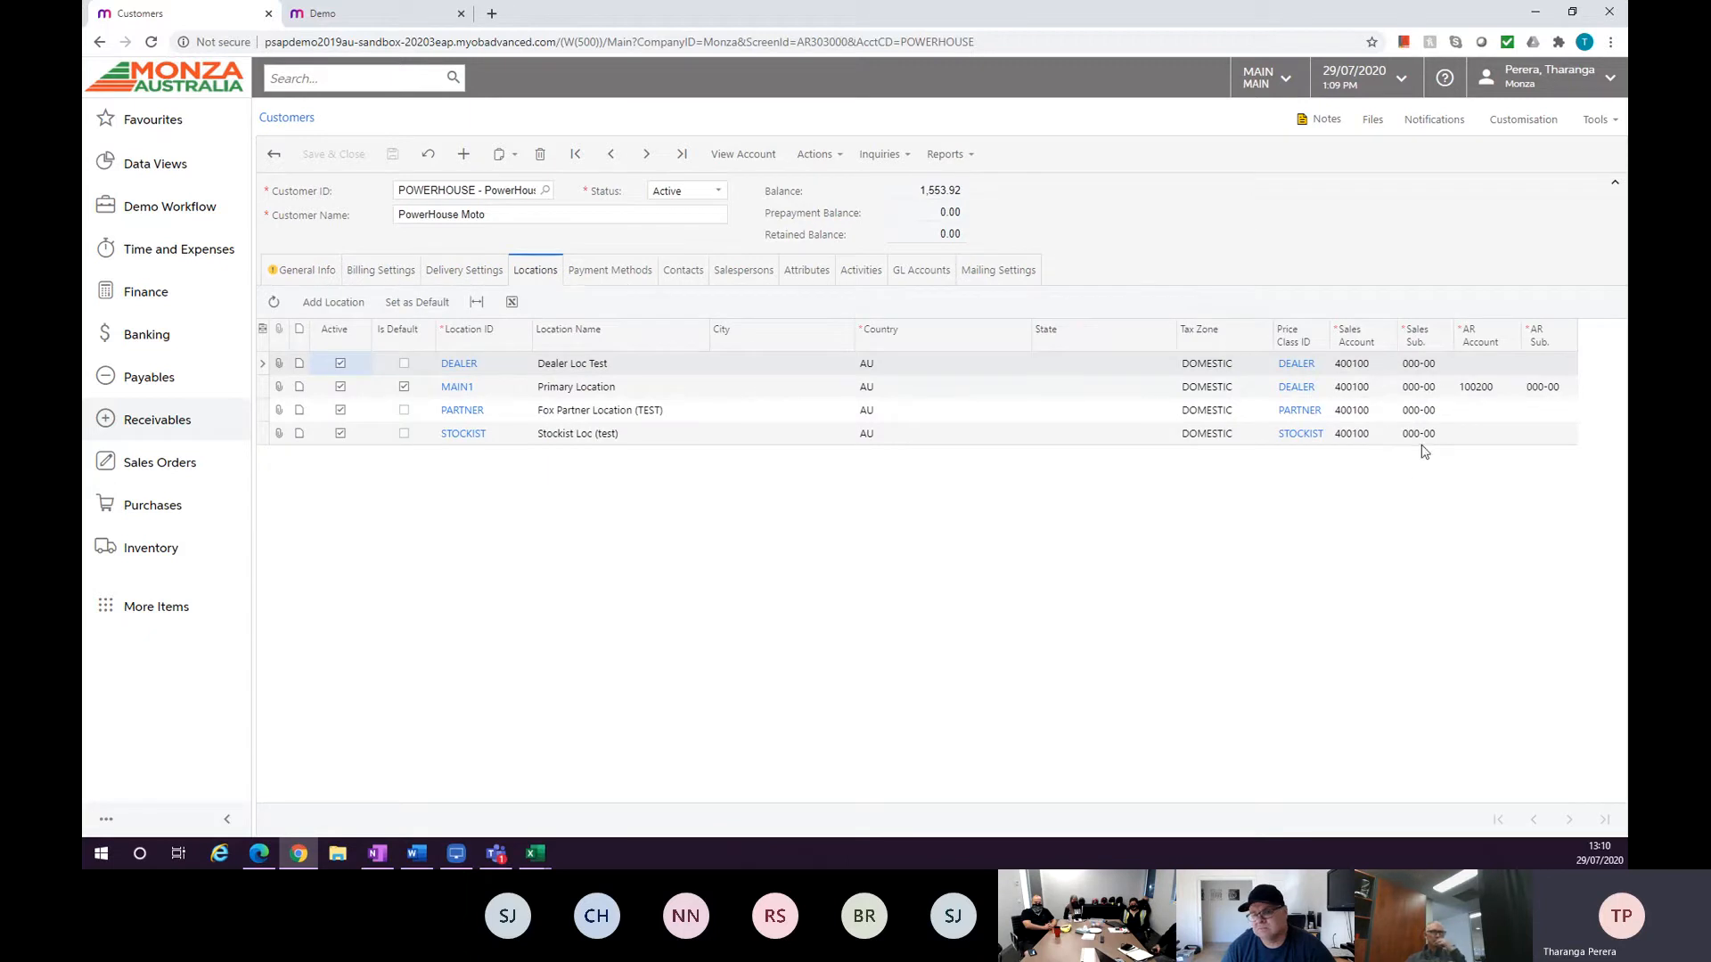
left_click(634, 275)
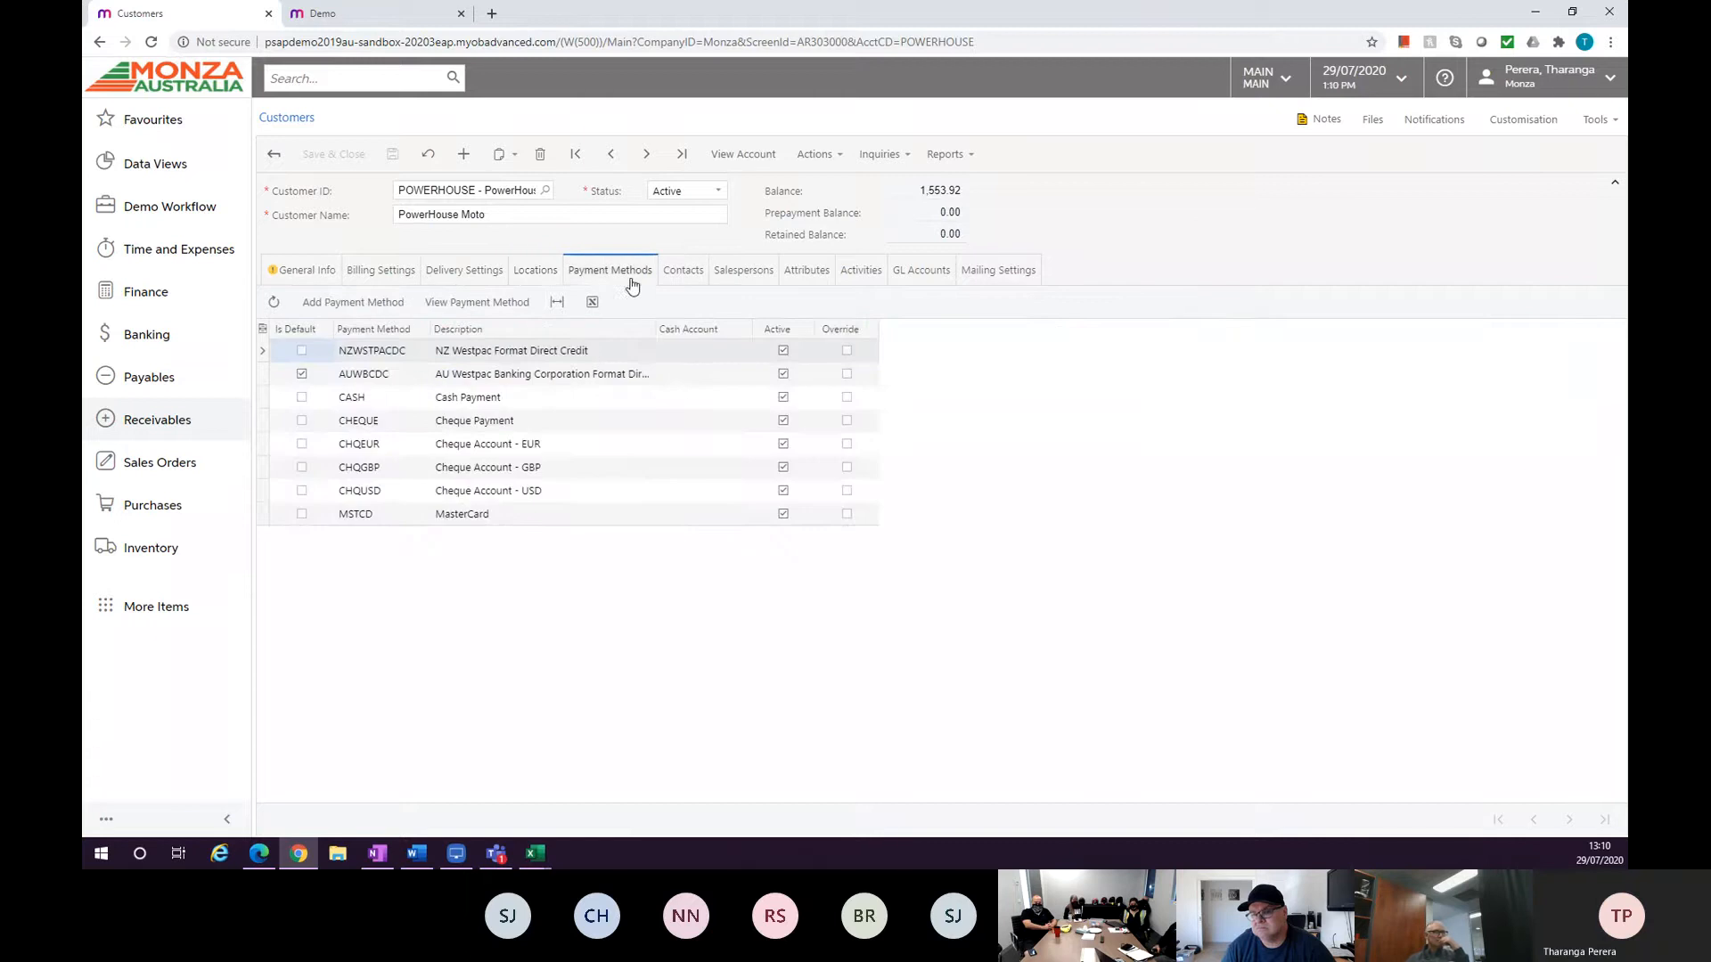
left_click(683, 272)
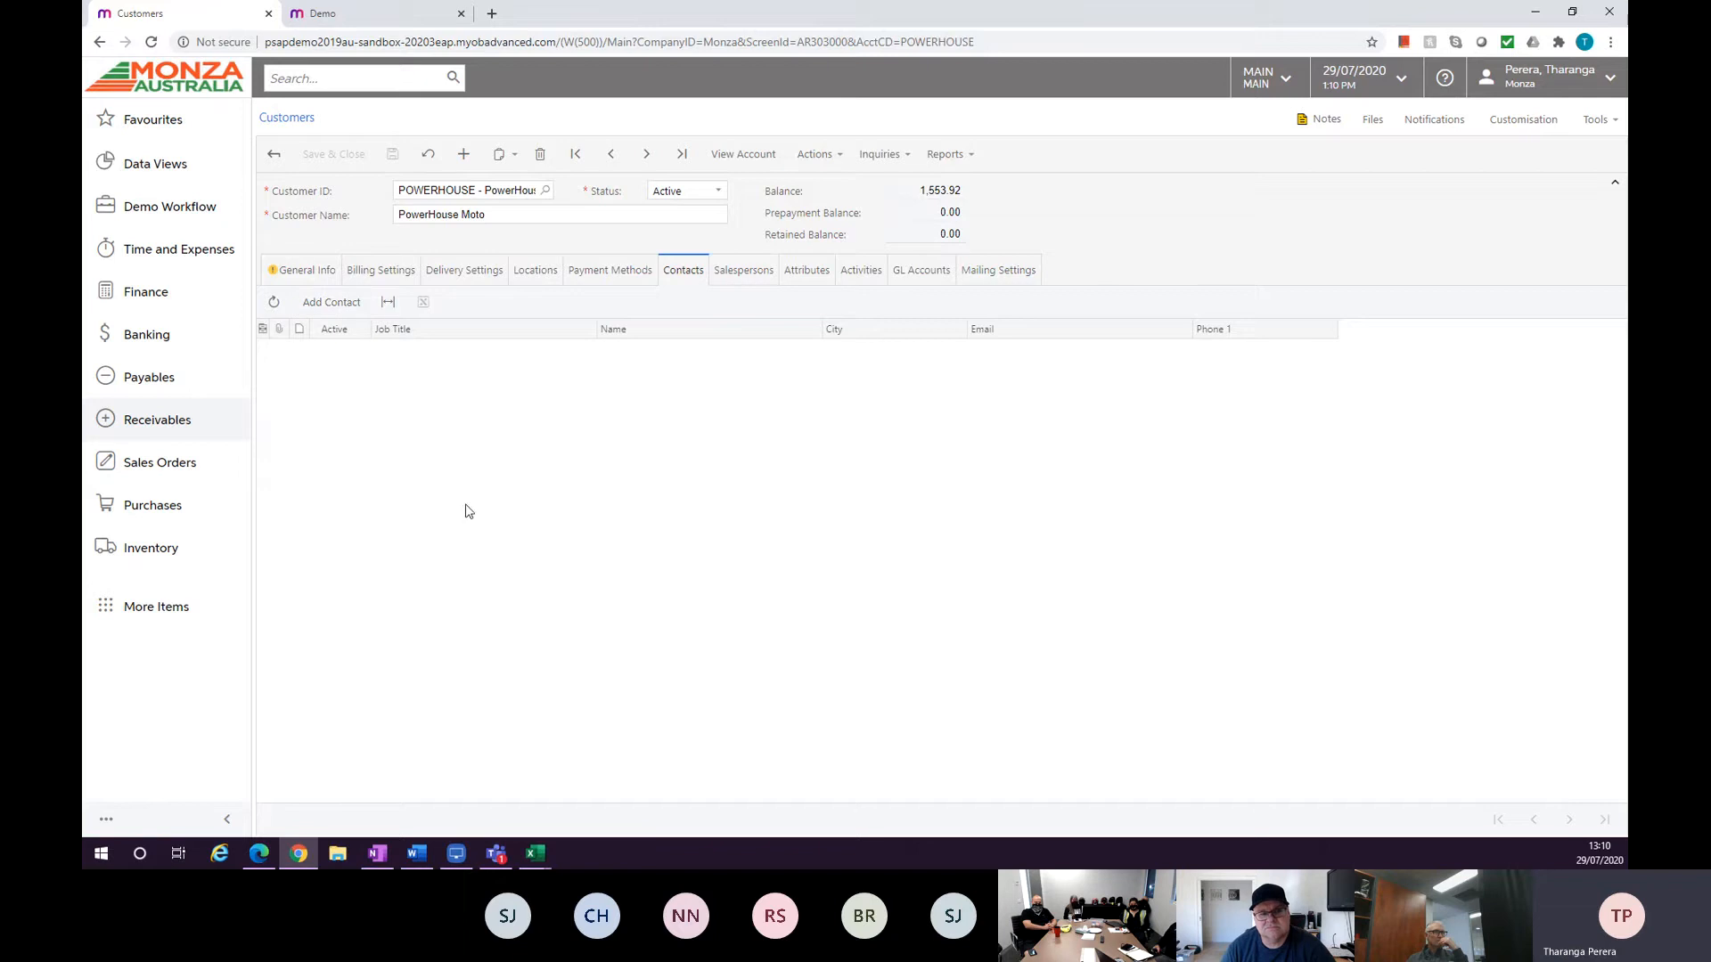
left_click(344, 304)
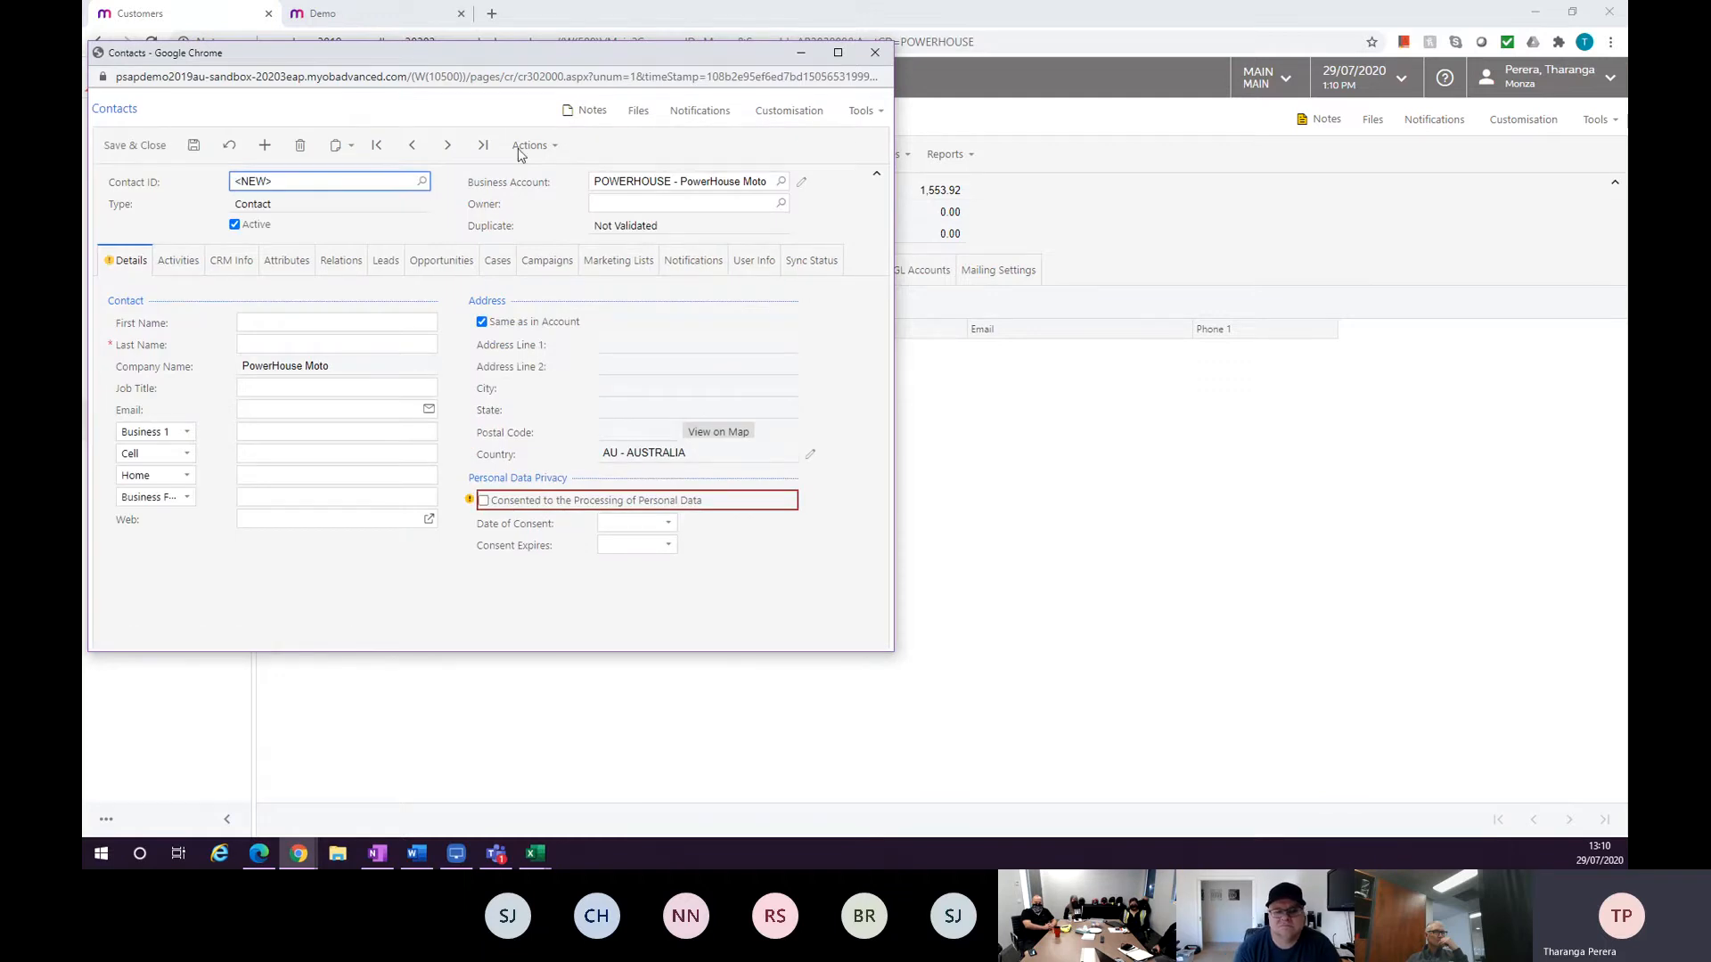
left_click(872, 52)
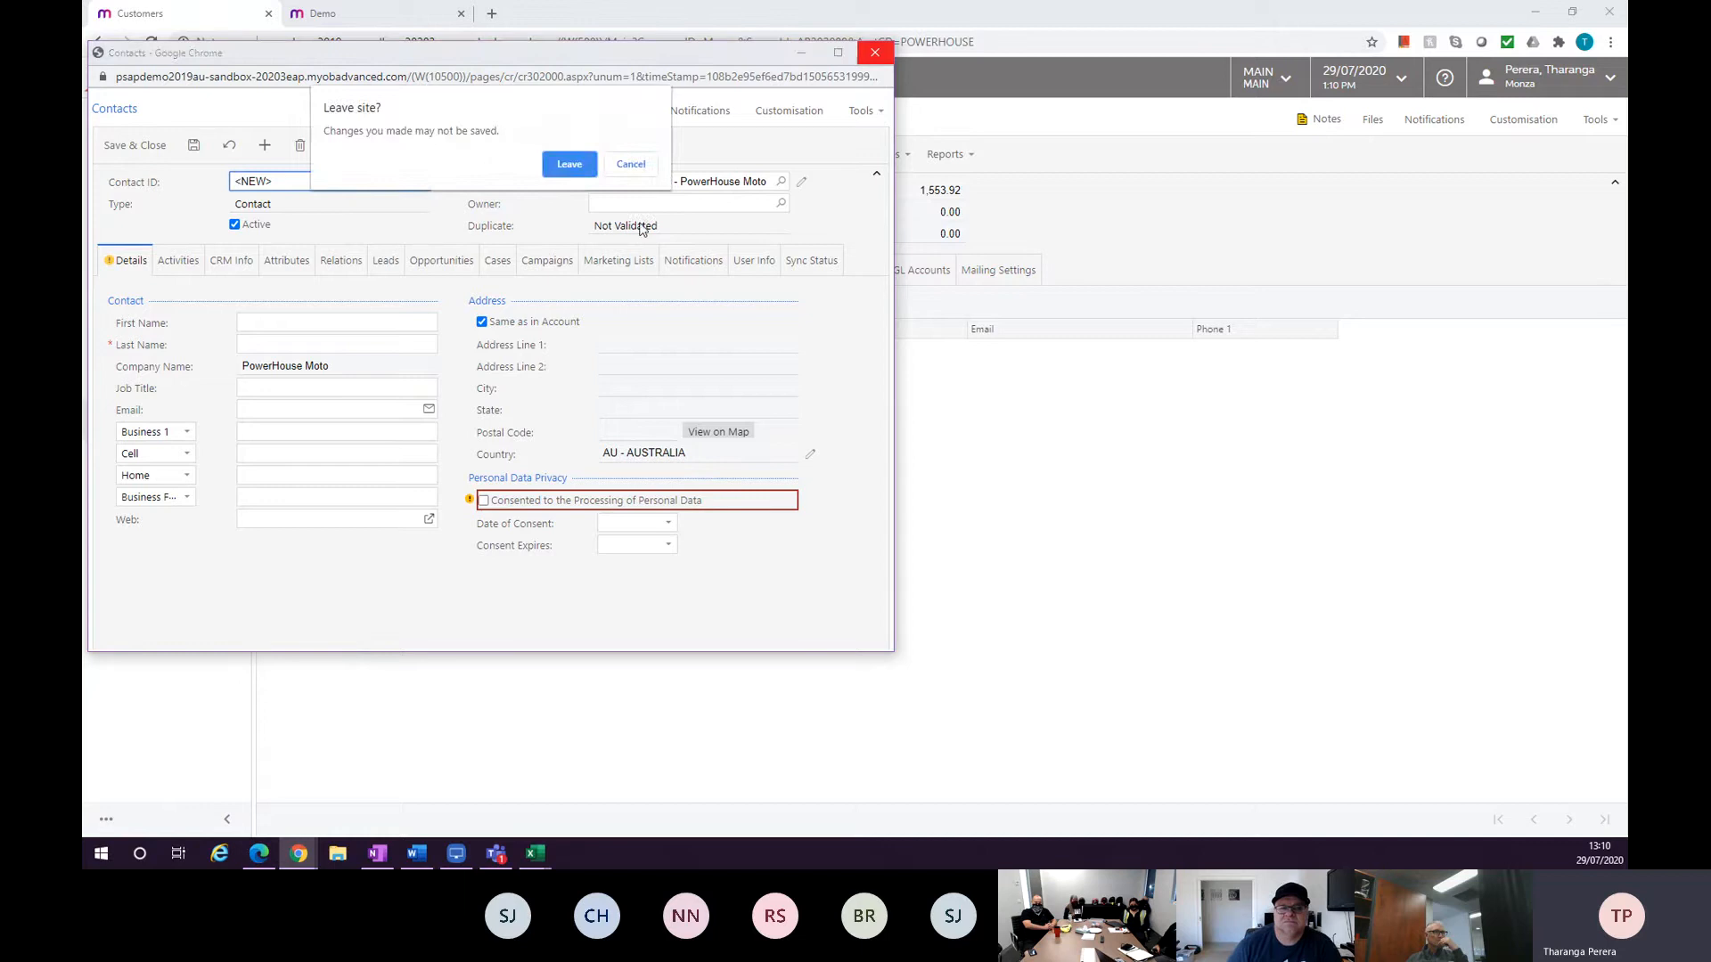
left_click(630, 164)
left_click(872, 53)
left_click(569, 189)
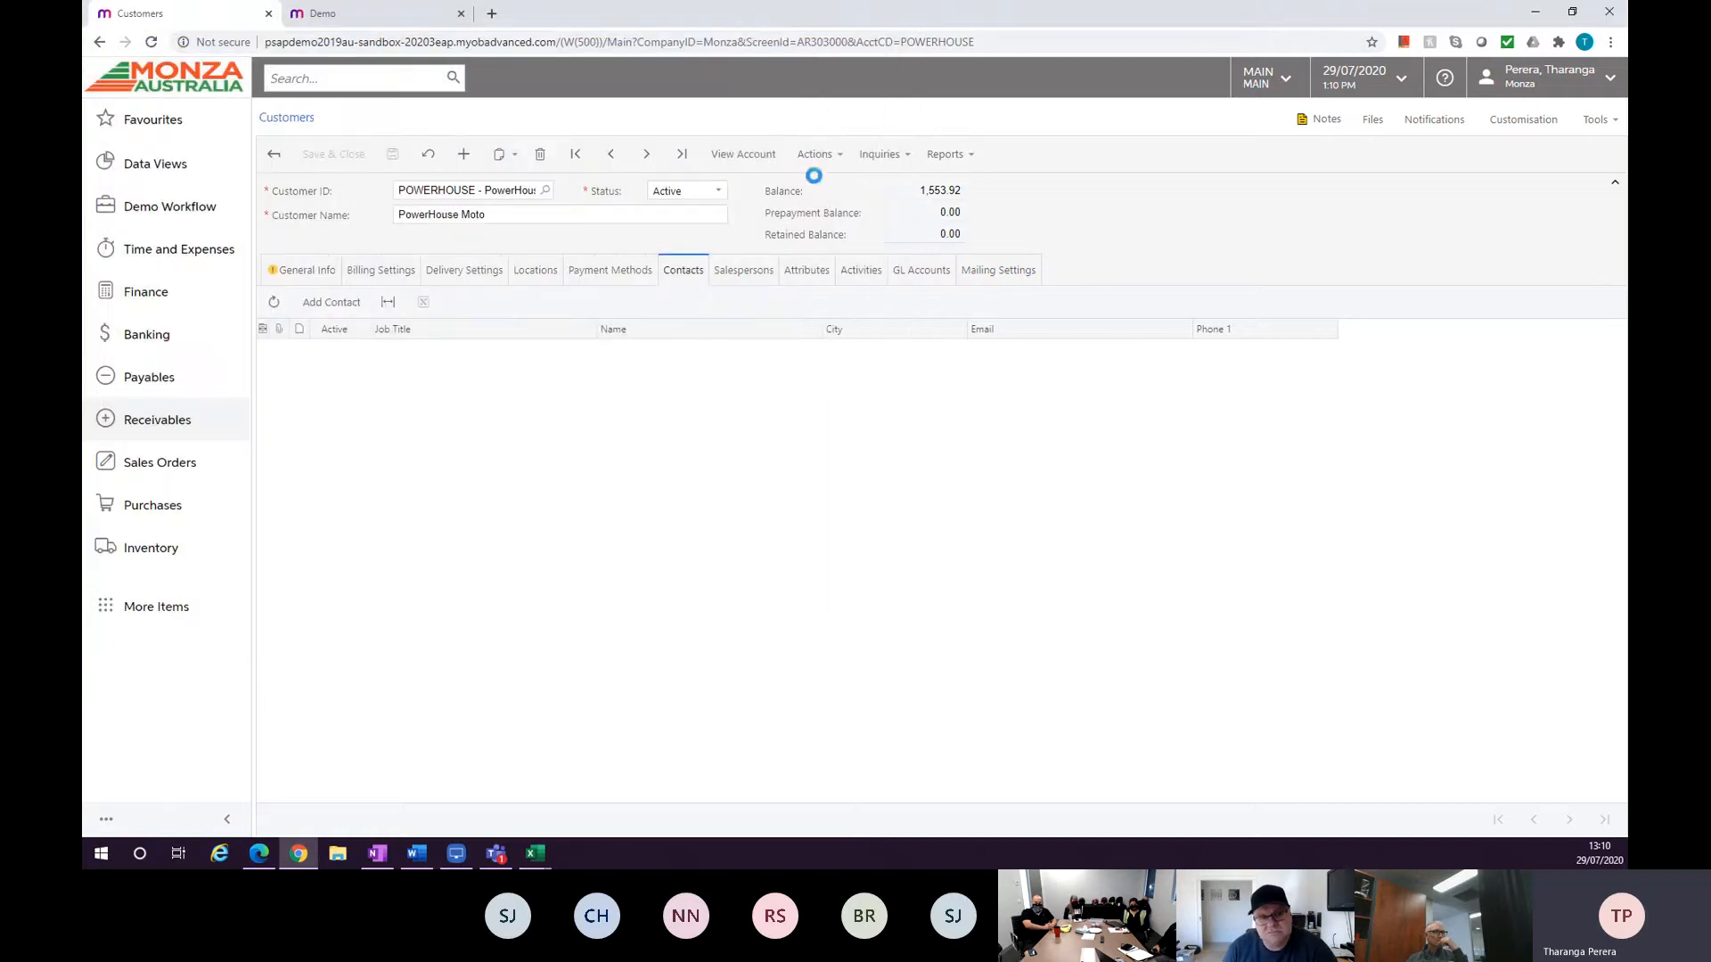
Review the customer's general info, billing, salespersons and attributes sections.
left_click(321, 273)
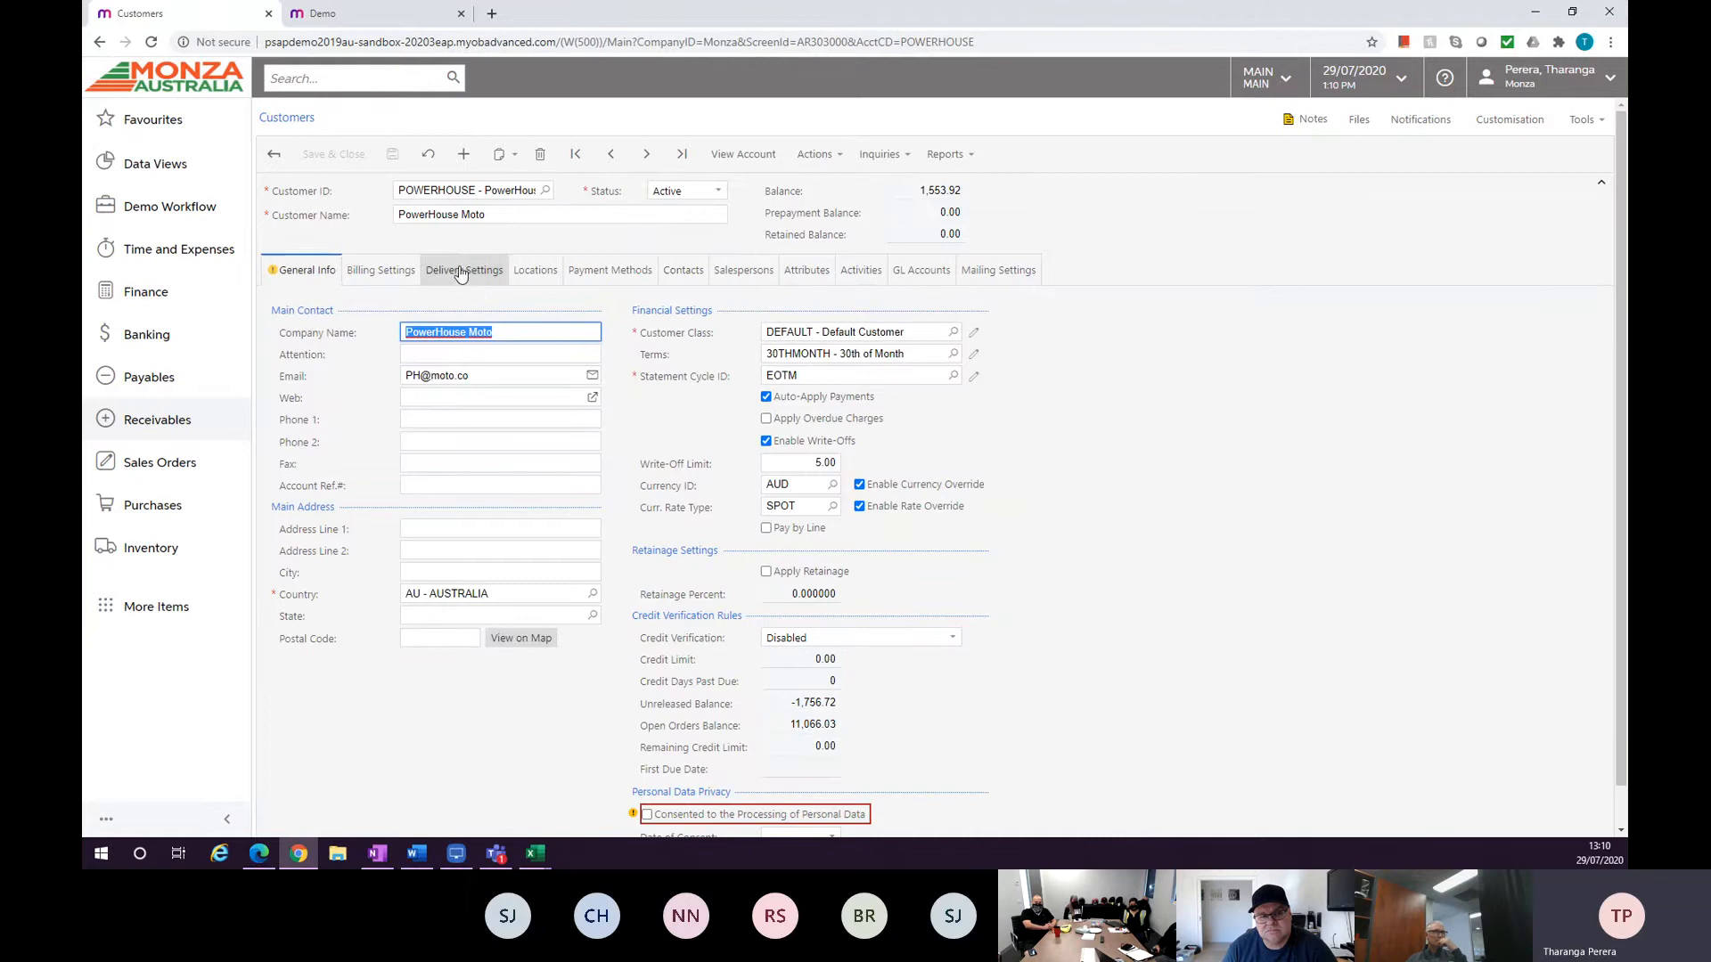
left_click(396, 276)
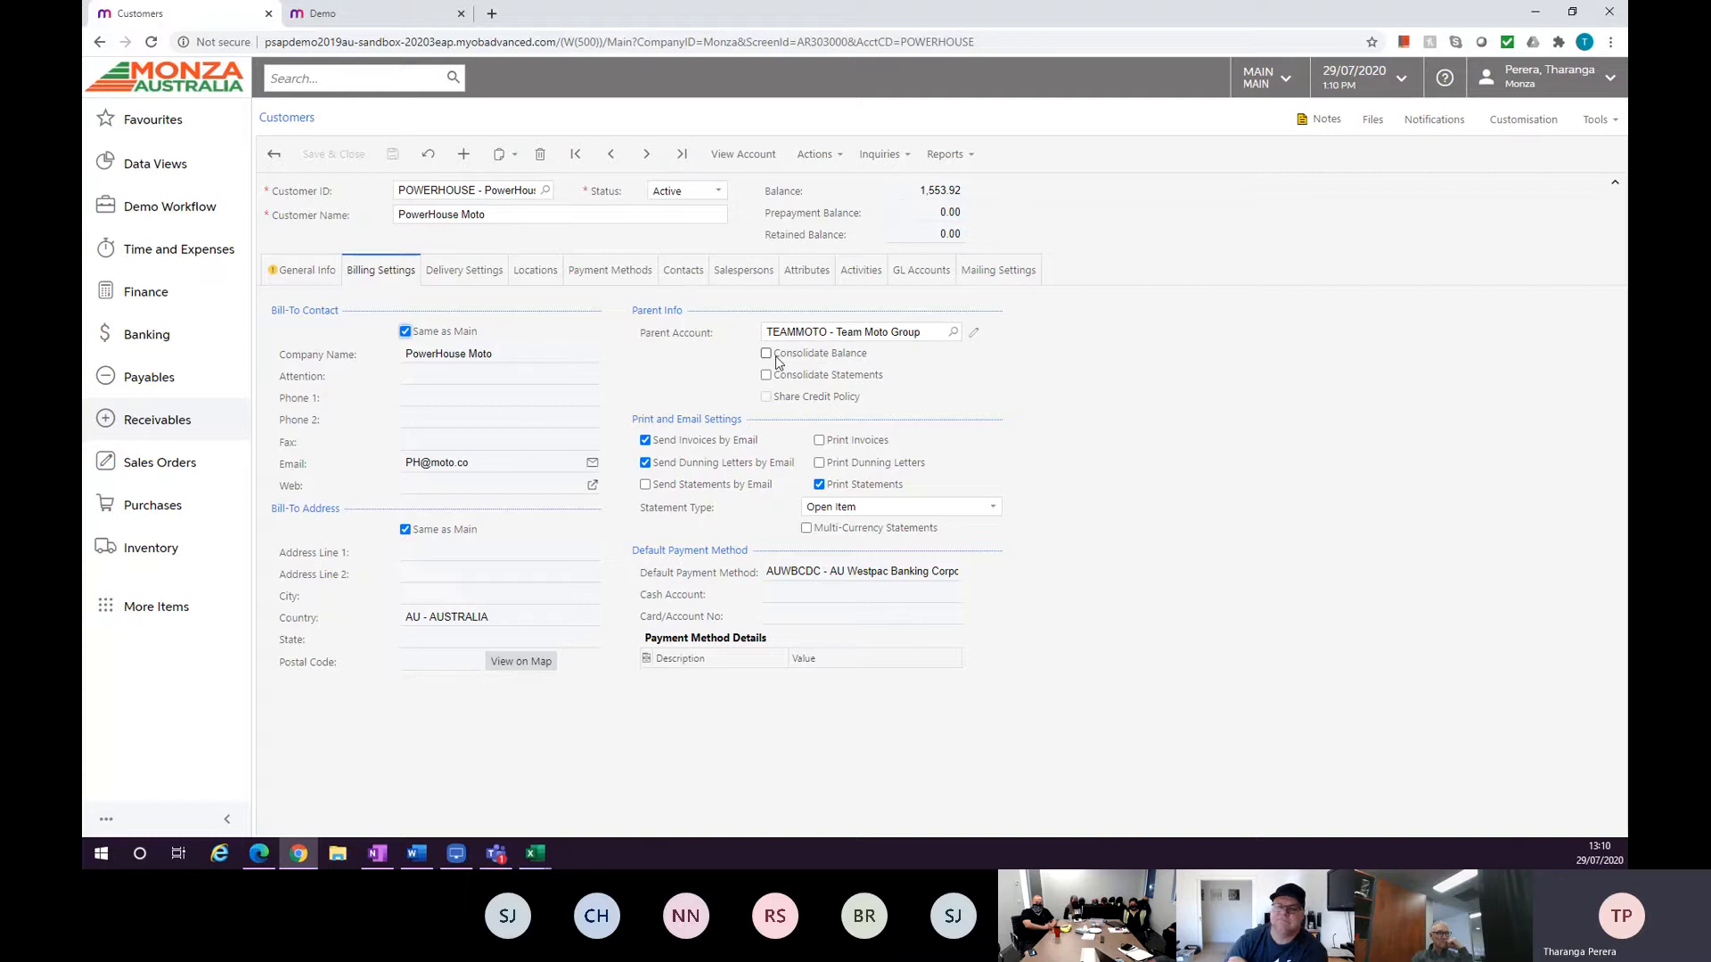
left_click(722, 280)
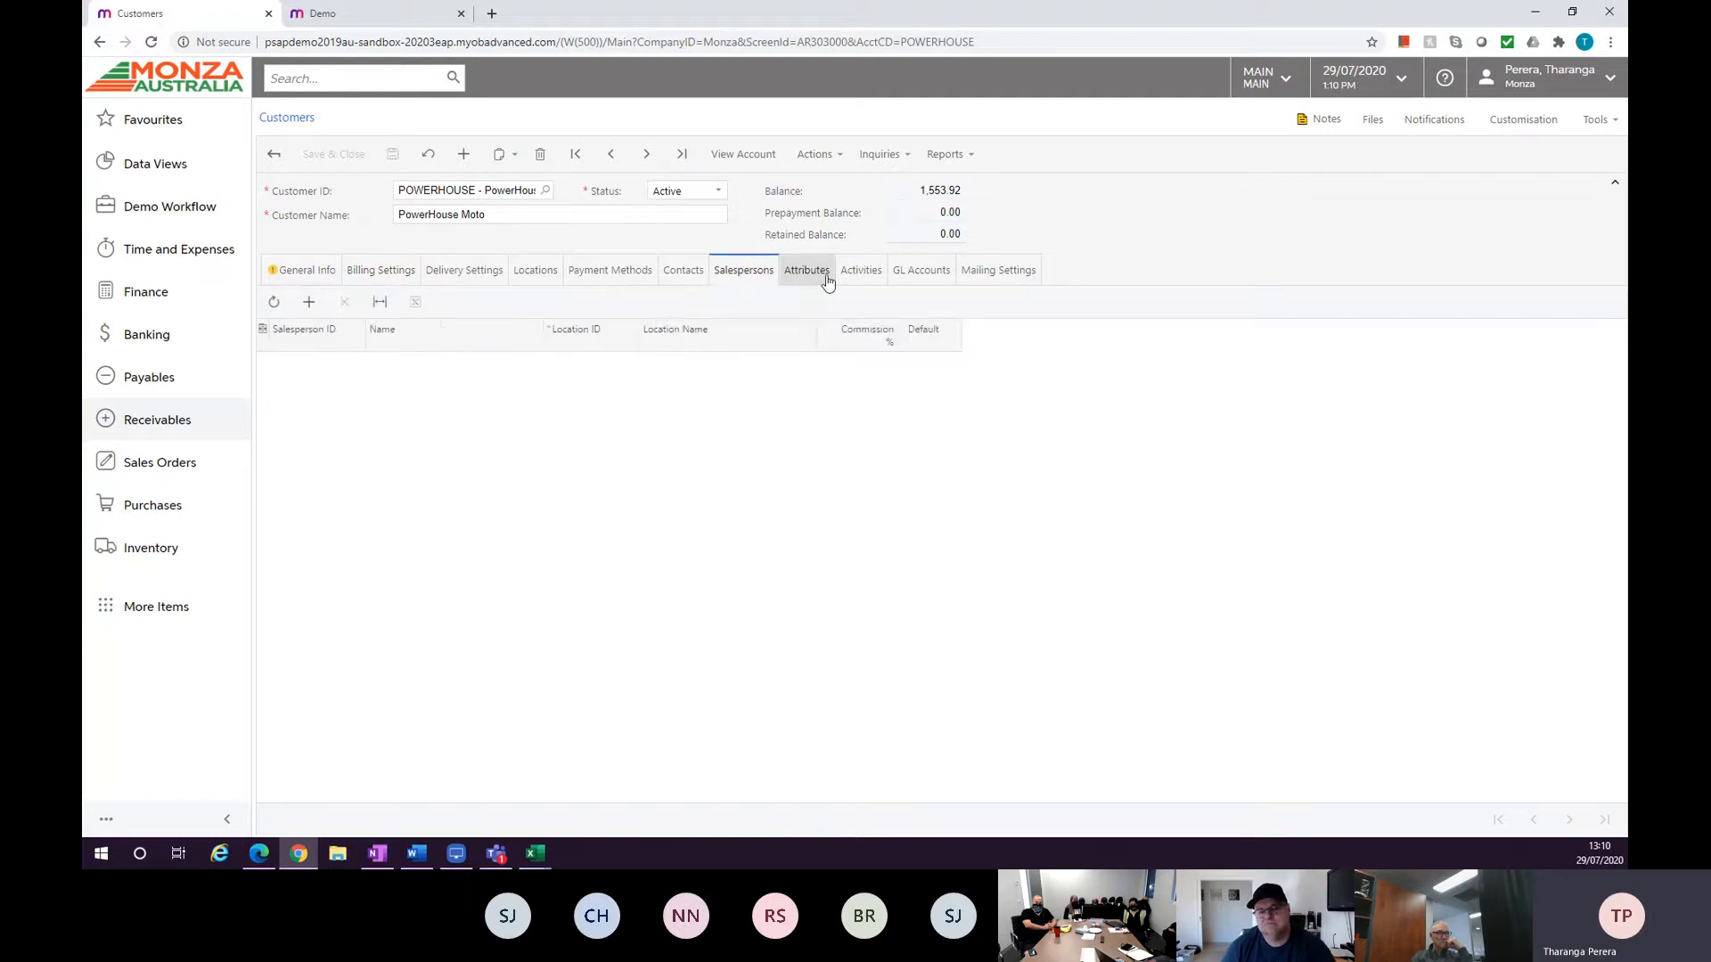
left_click(822, 282)
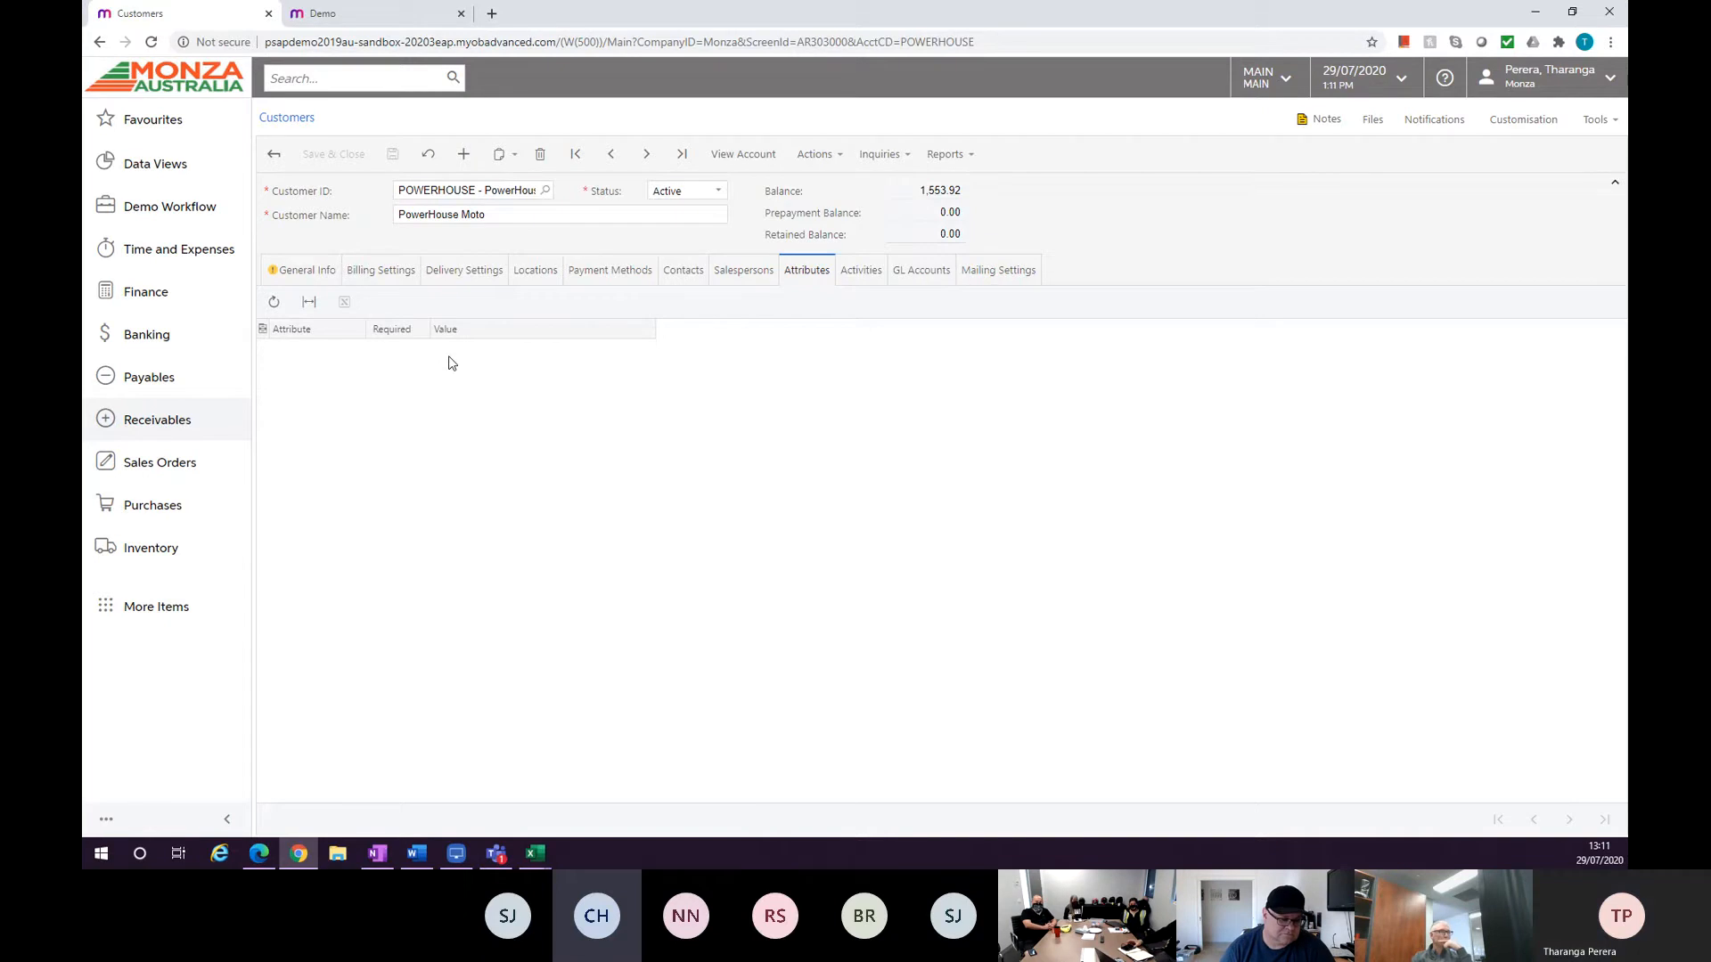
Open the customer's DEFAULT customer class to review its default settings, then close it.
left_click(321, 272)
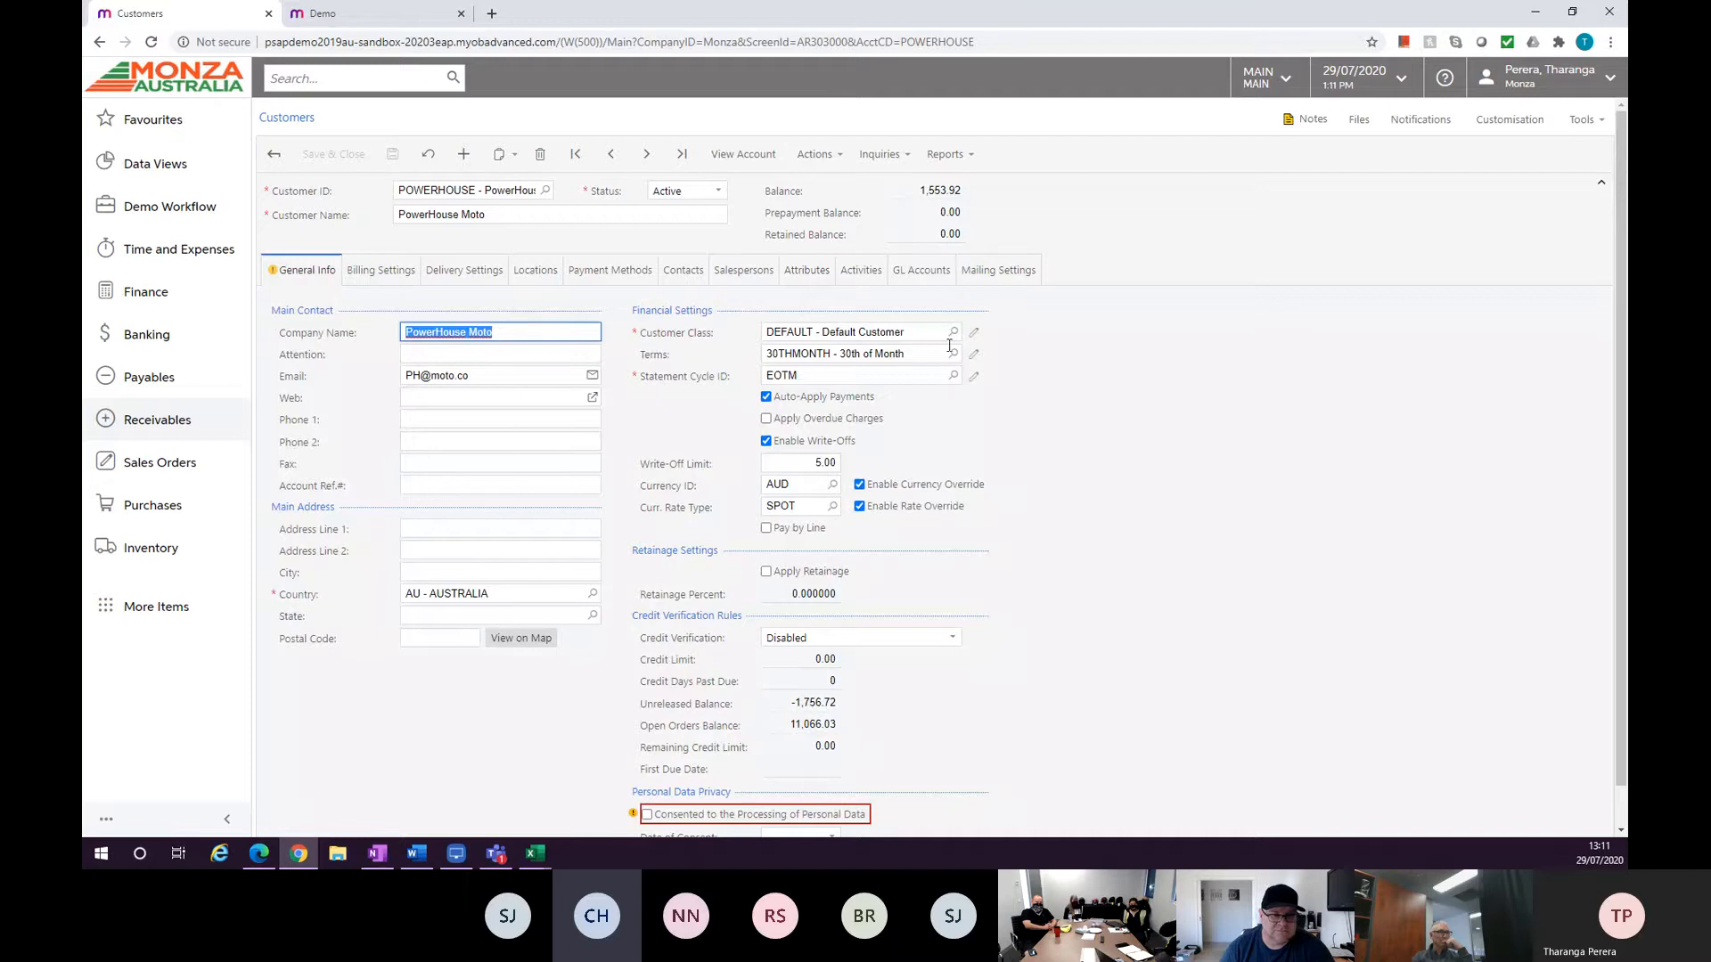
left_click(974, 333)
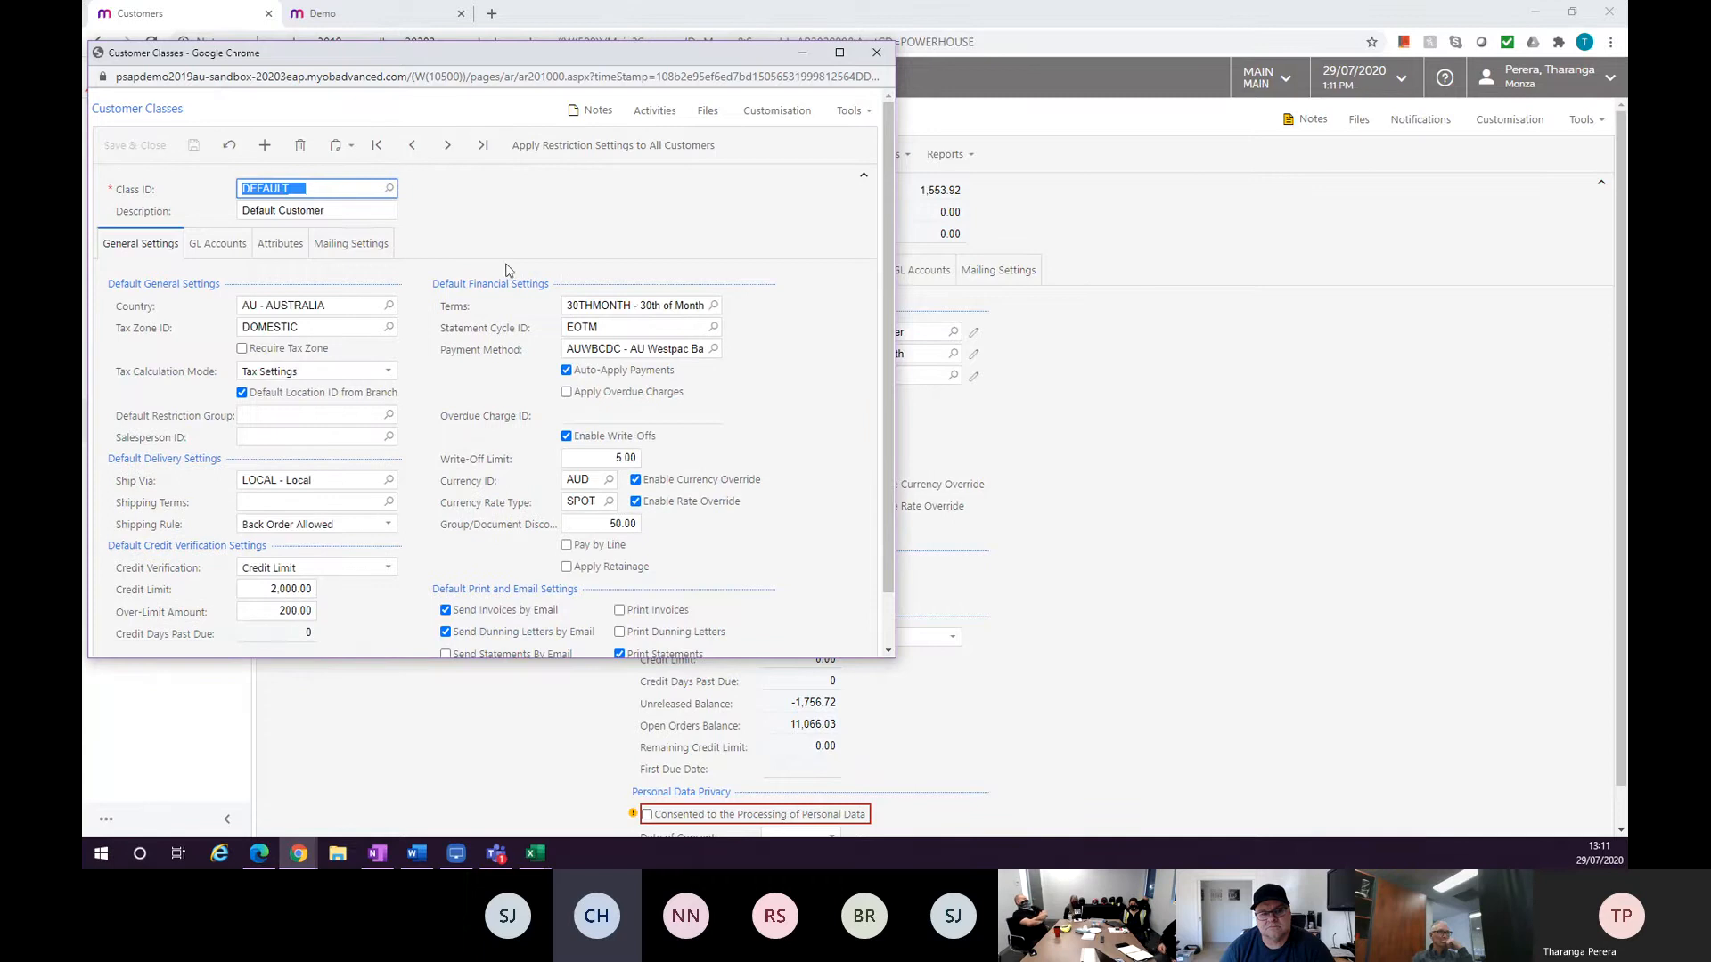
left_click(801, 54)
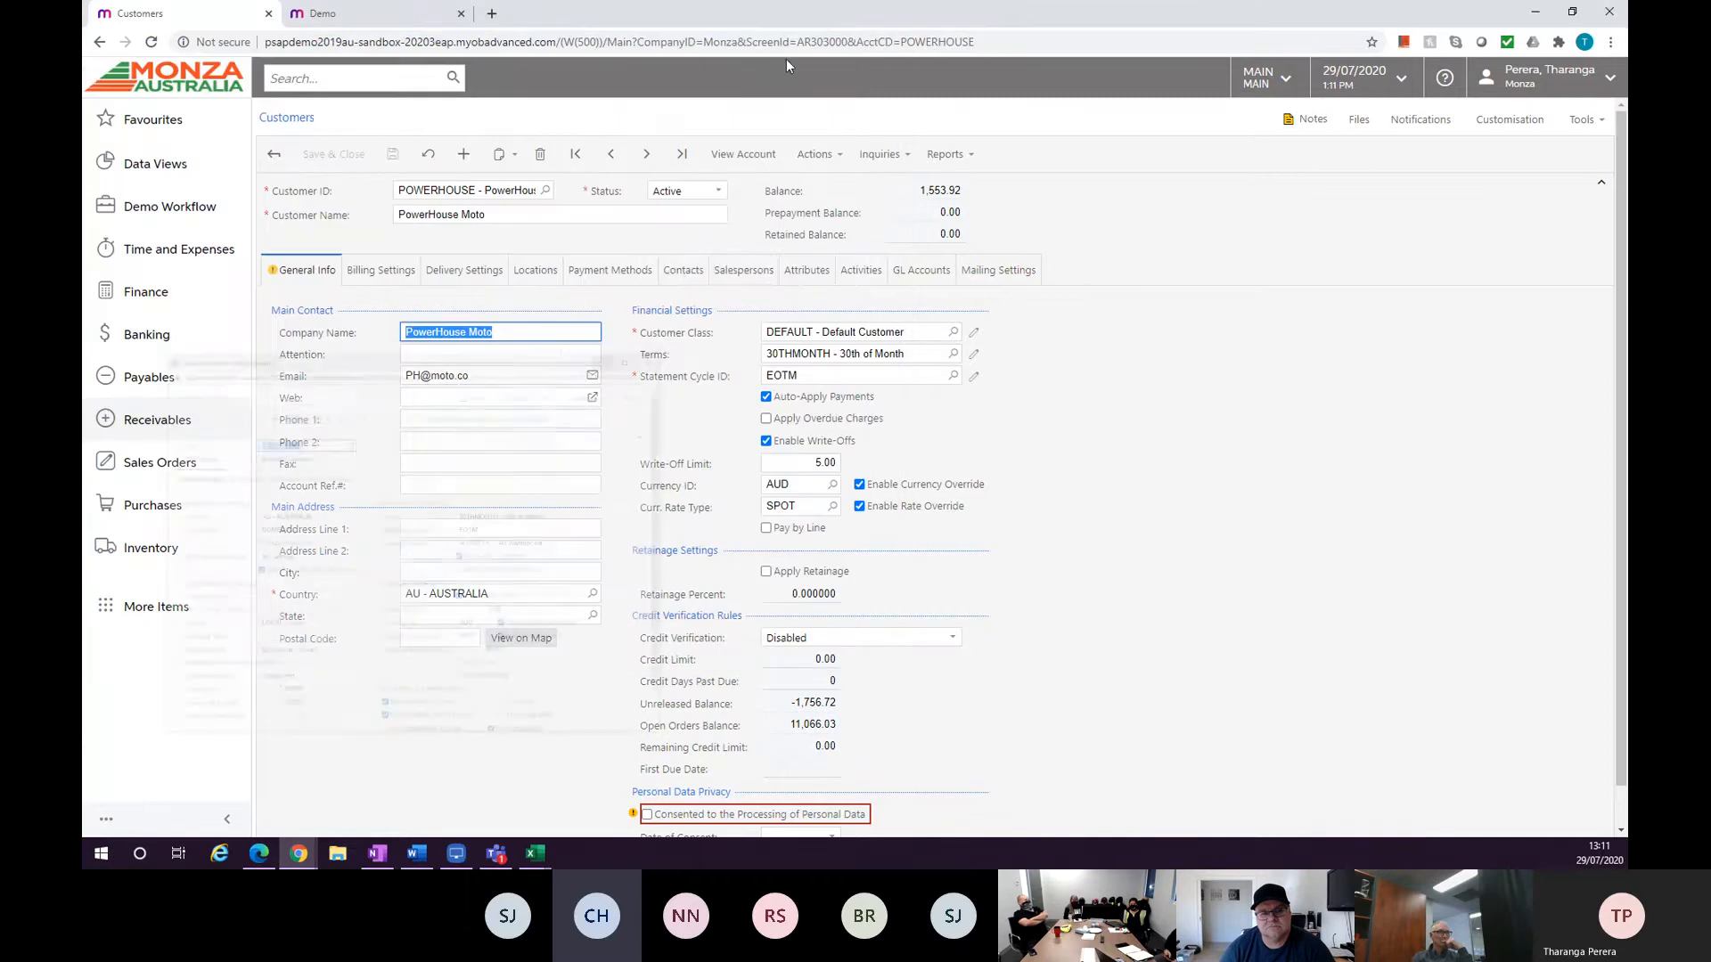
Add a customer contact with last name test and first name Testee, save it and close the form.
left_click(793, 281)
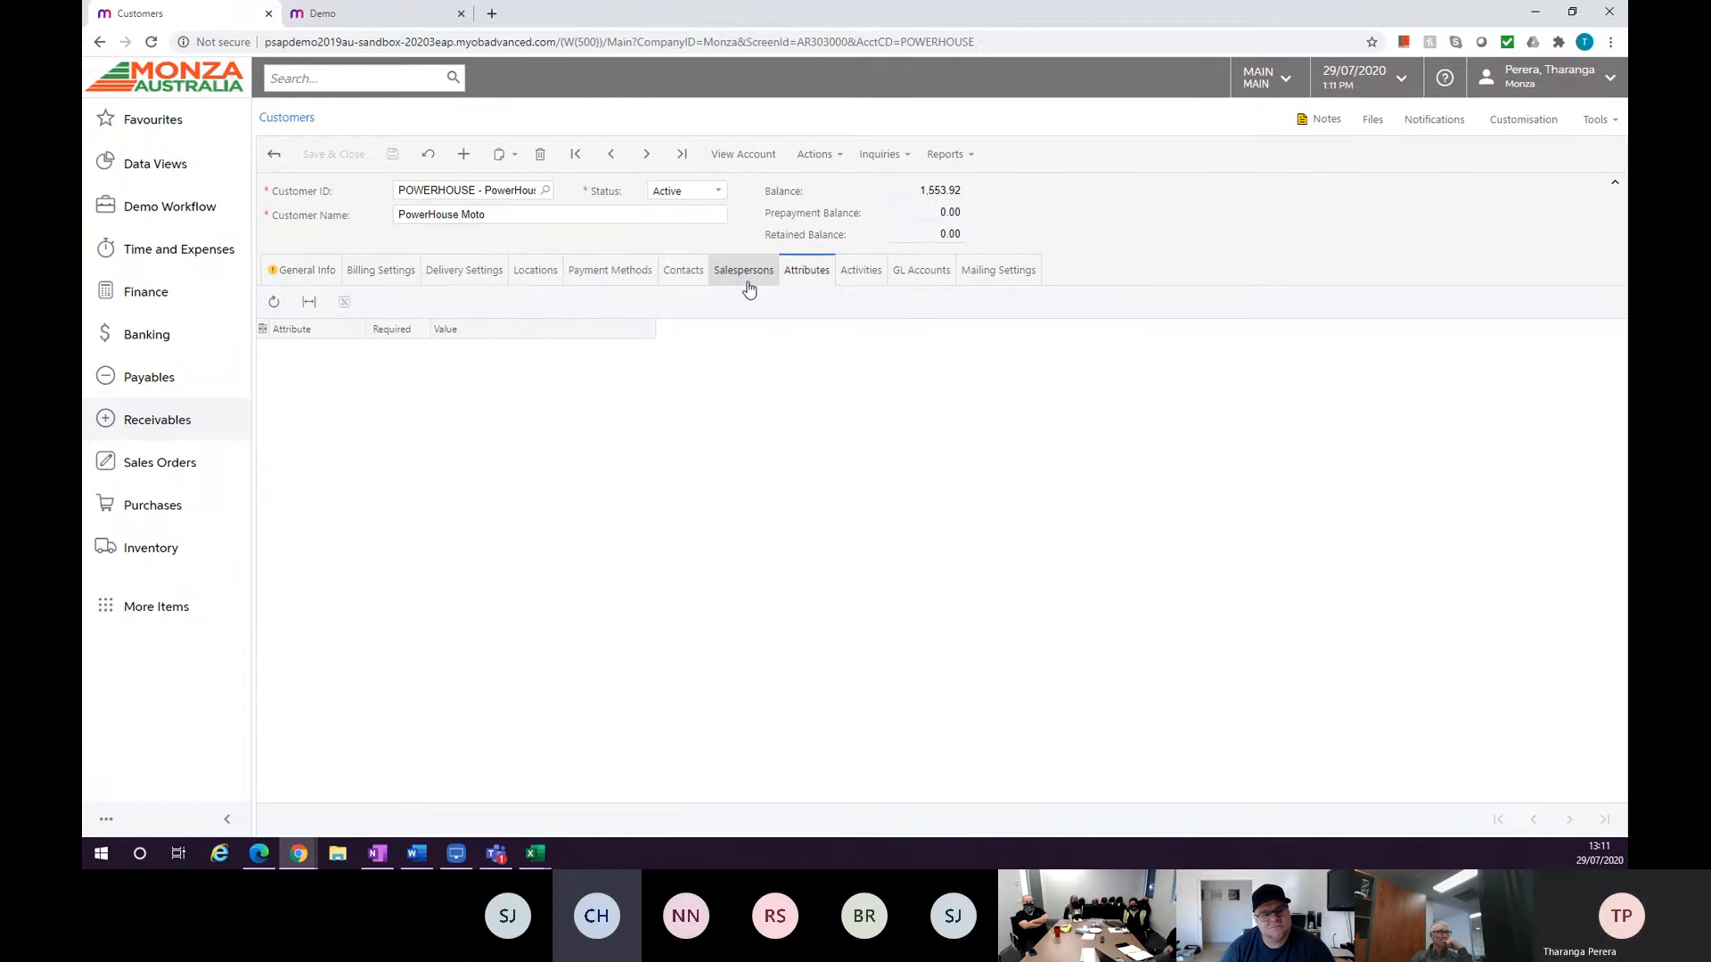
left_click(669, 281)
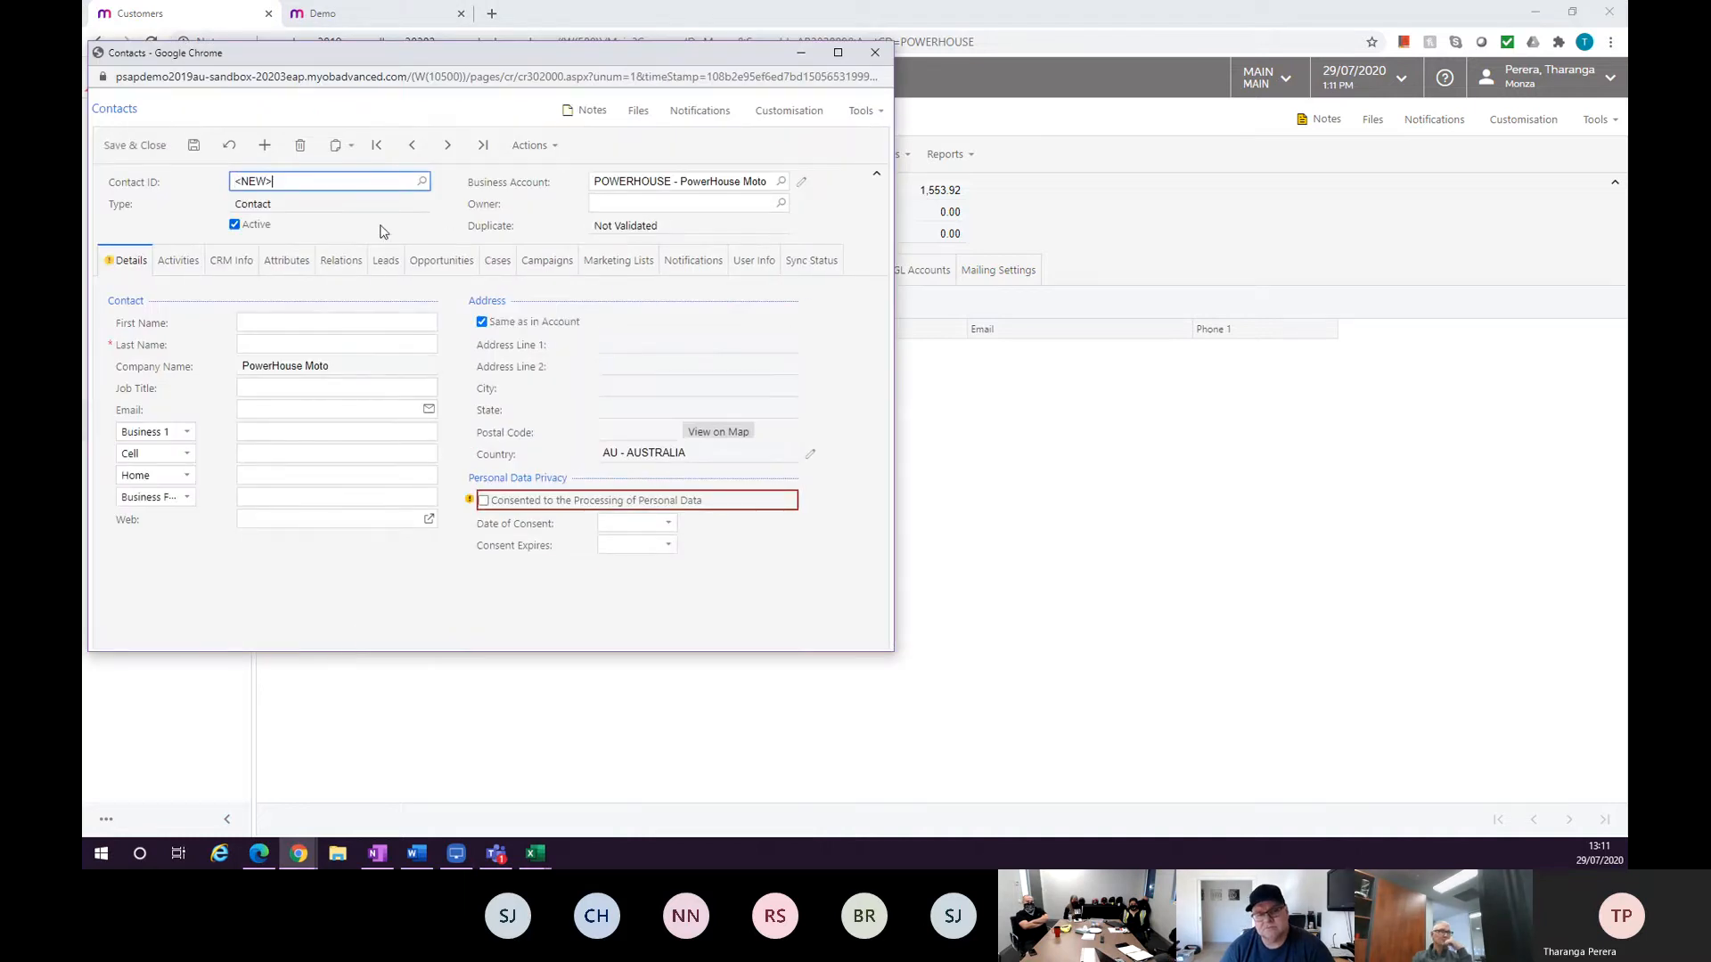
left_click(327, 342)
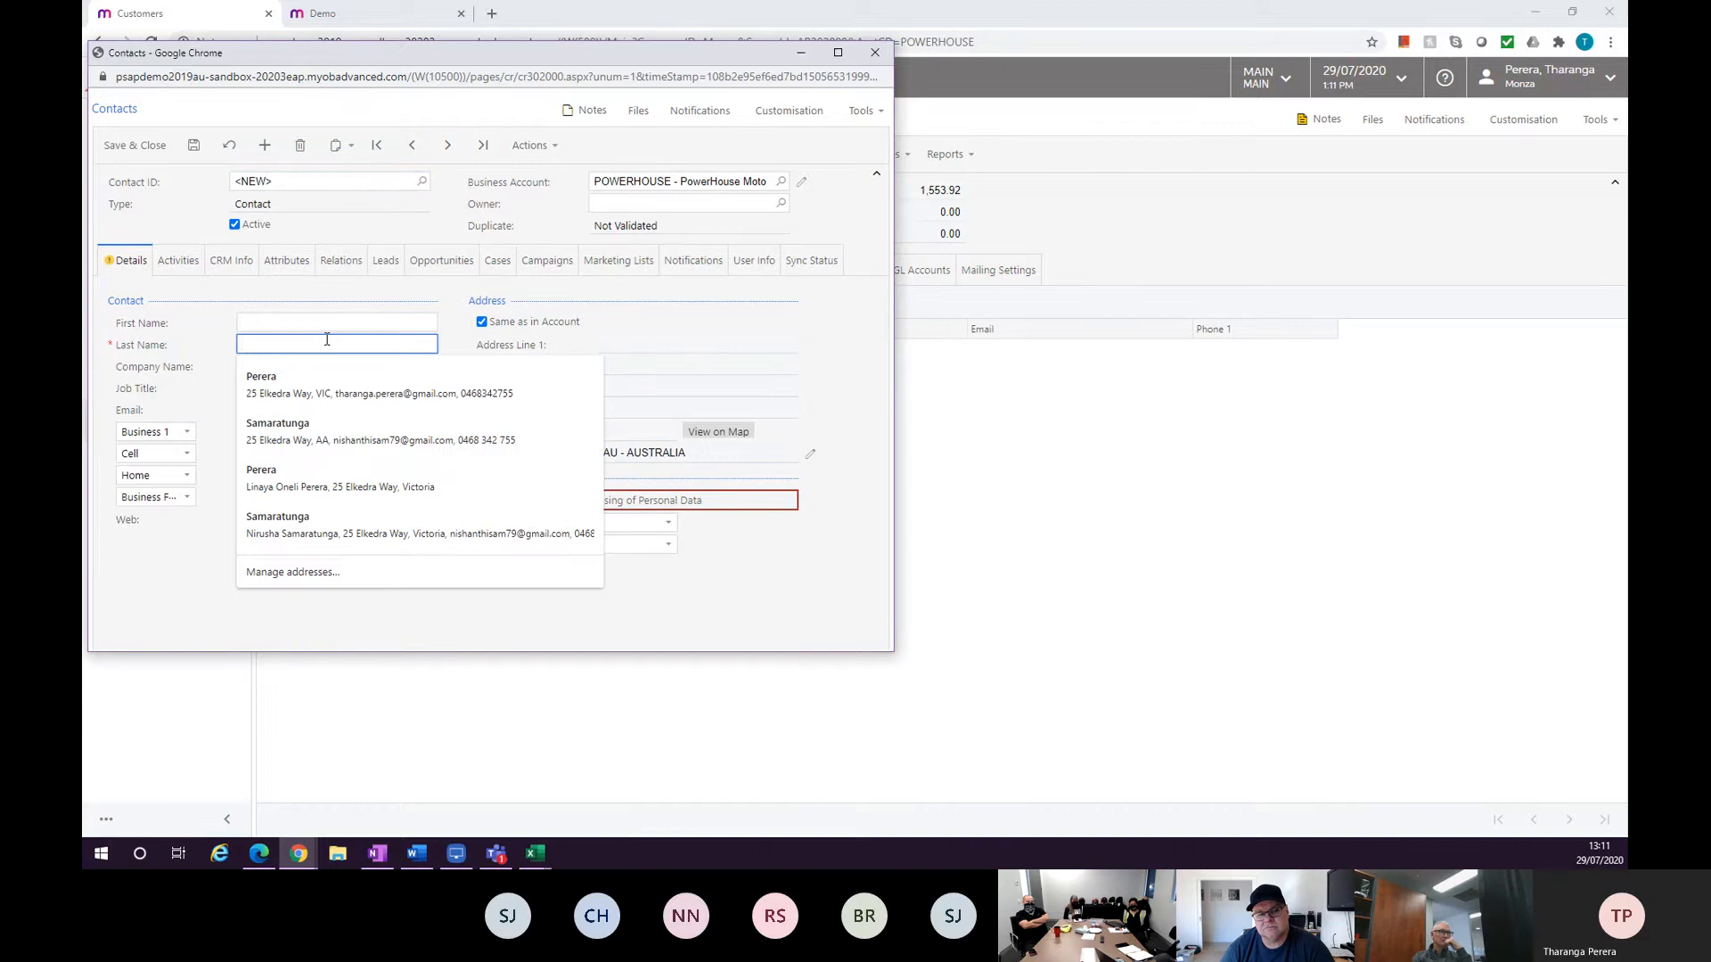
type("test")
key("Tab")
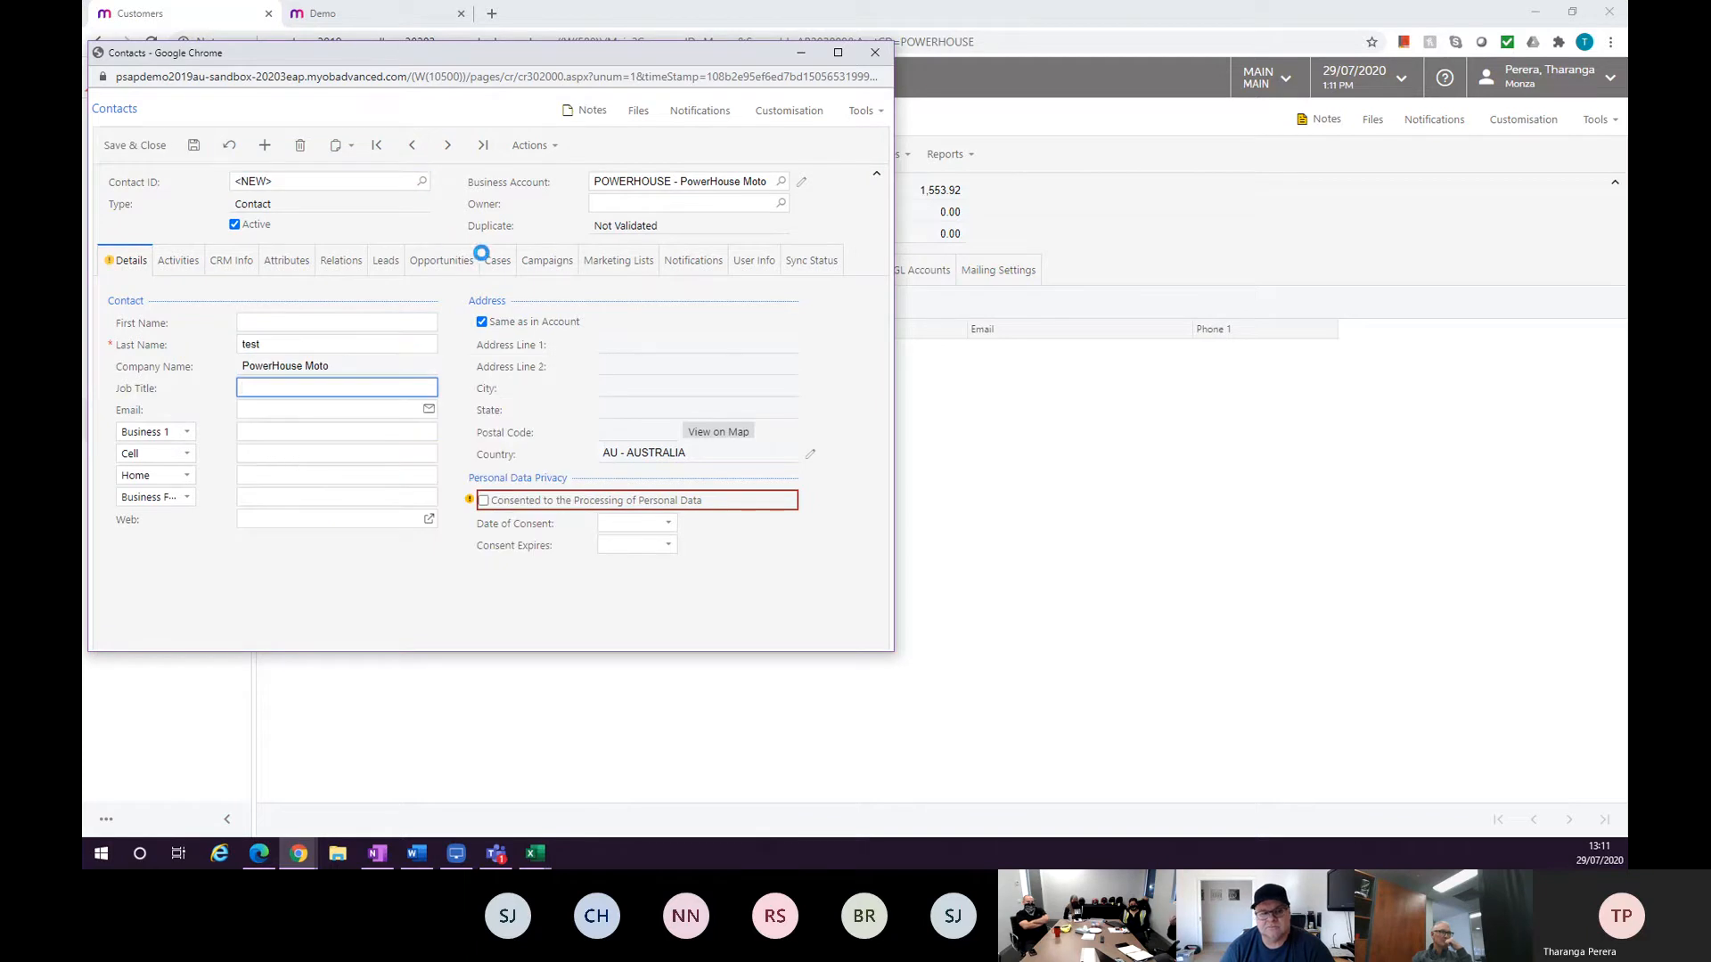
left_click(325, 322)
type("T")
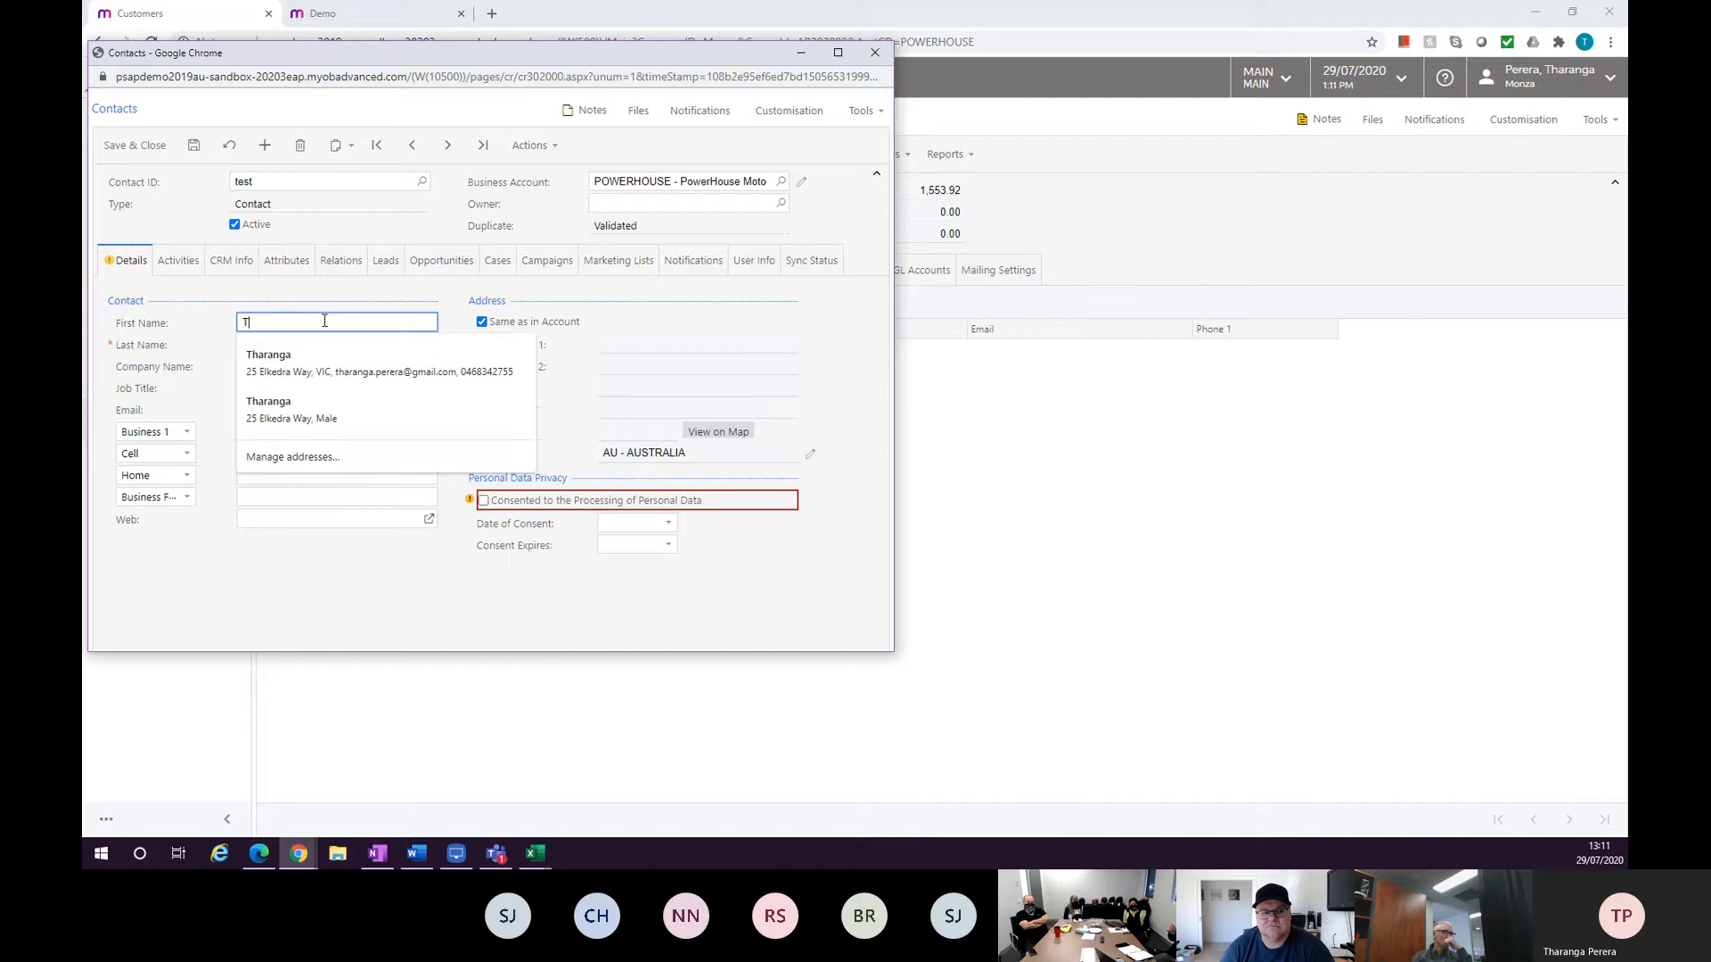
type("estee")
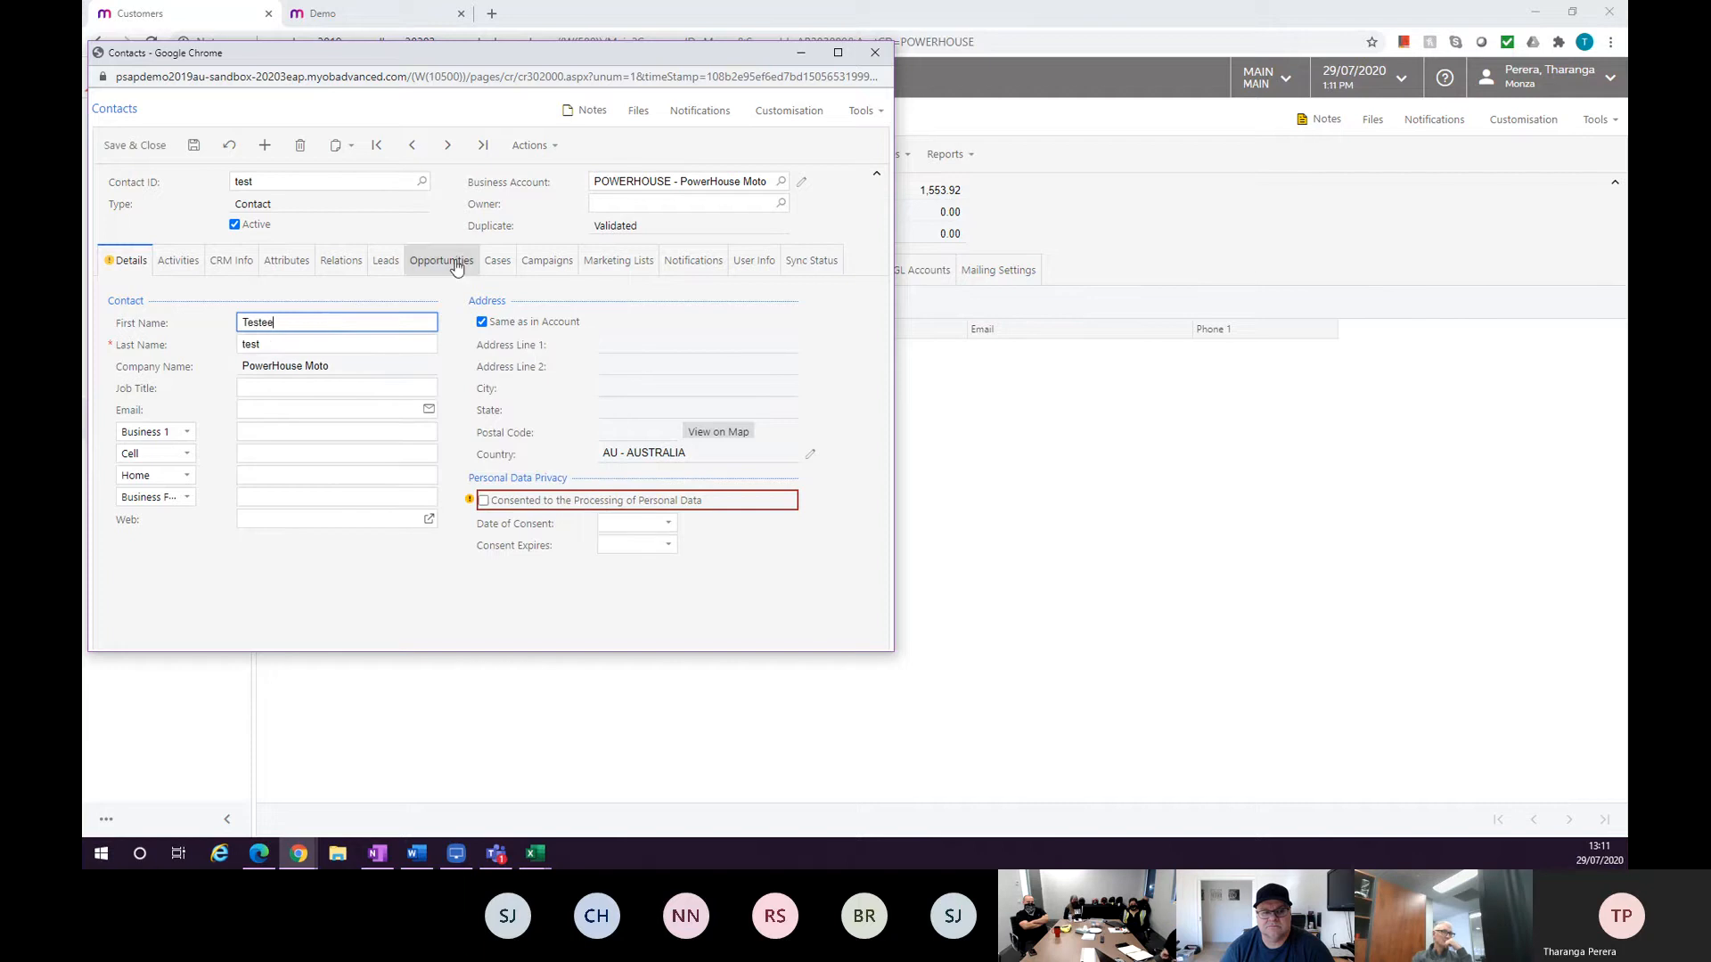
left_click(195, 147)
left_click(875, 52)
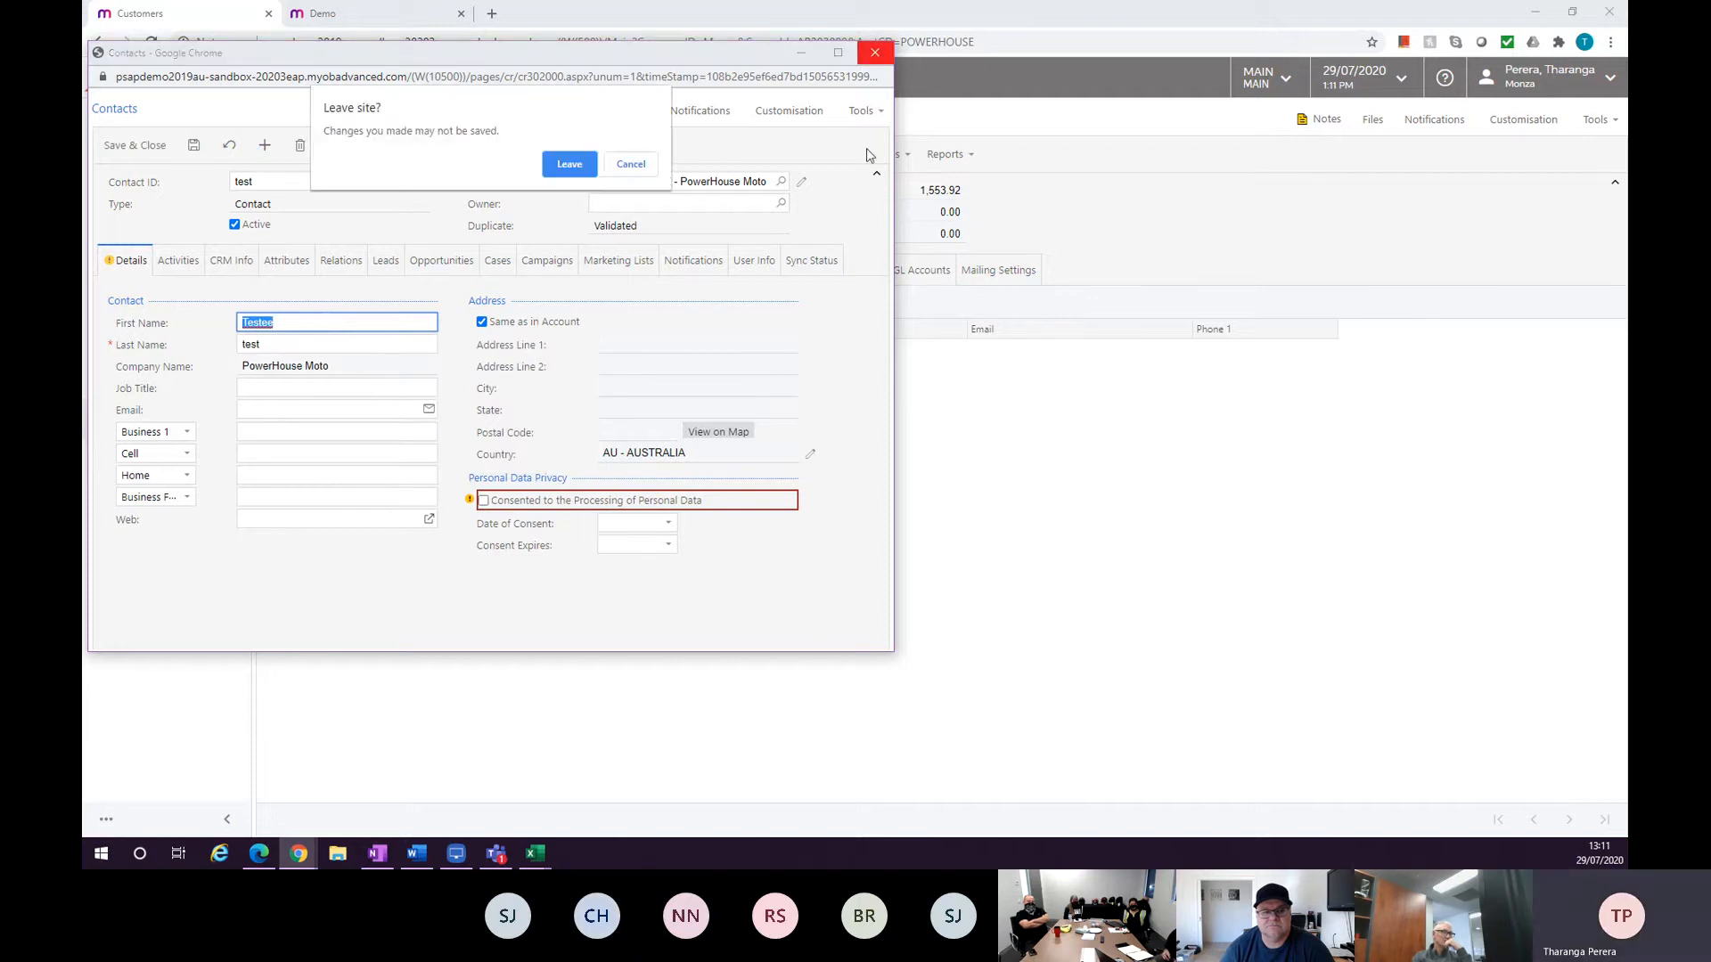
left_click(629, 164)
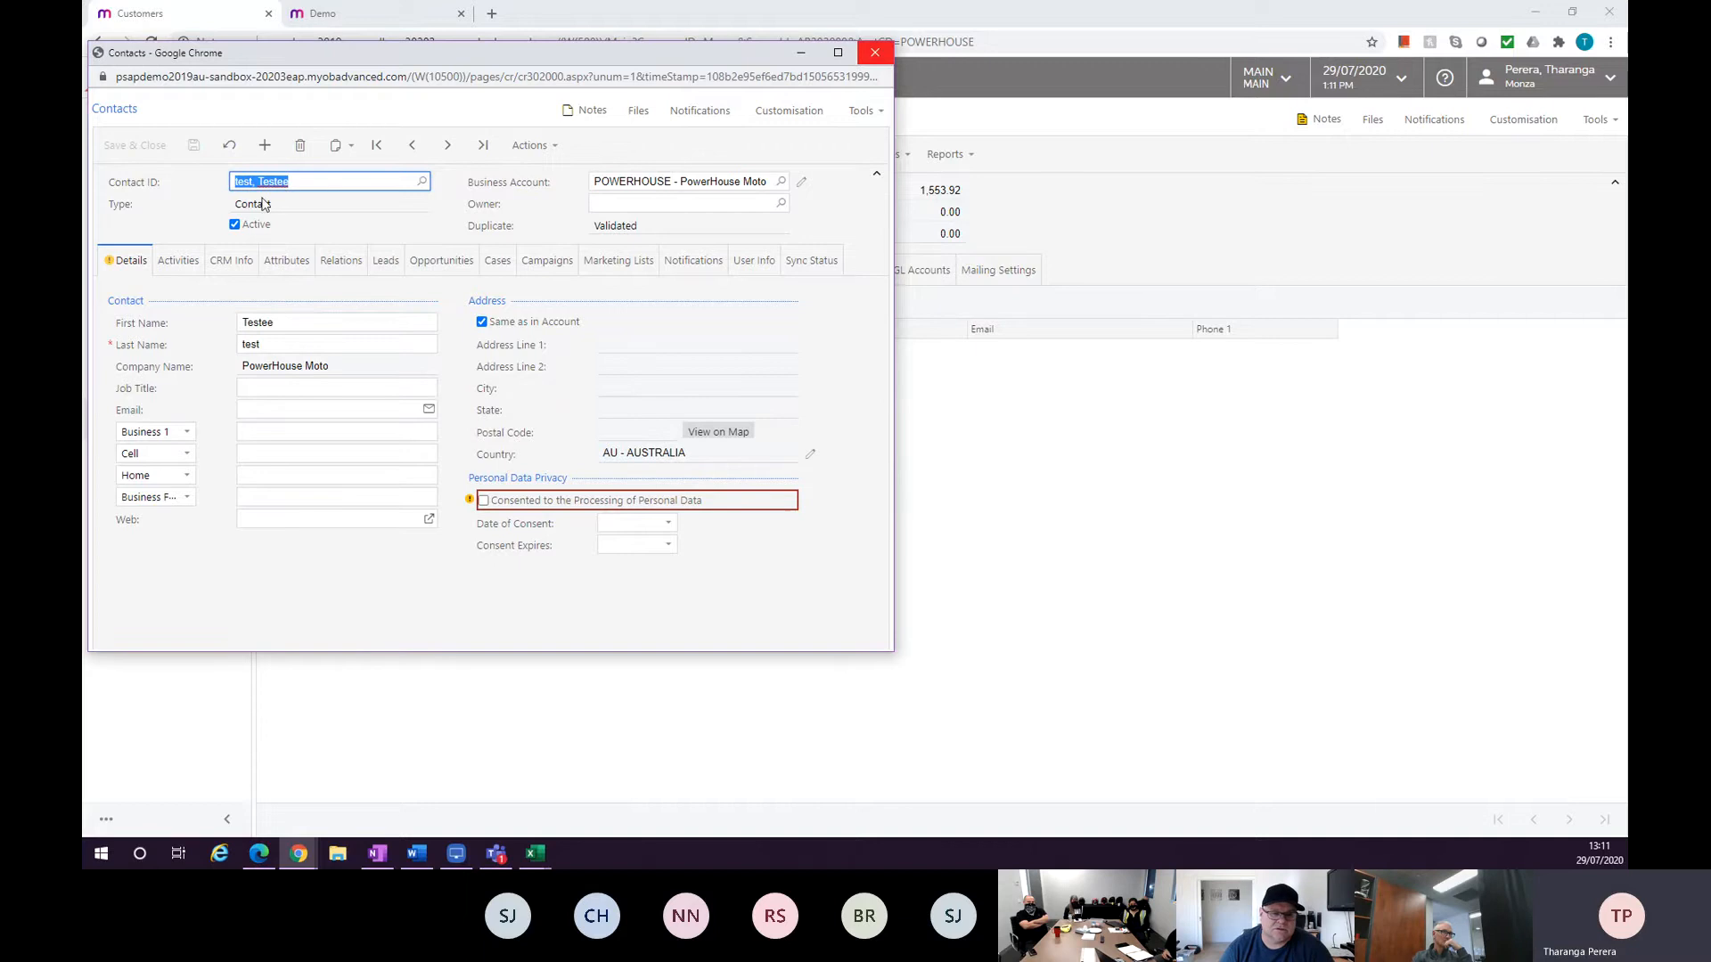
left_click(872, 54)
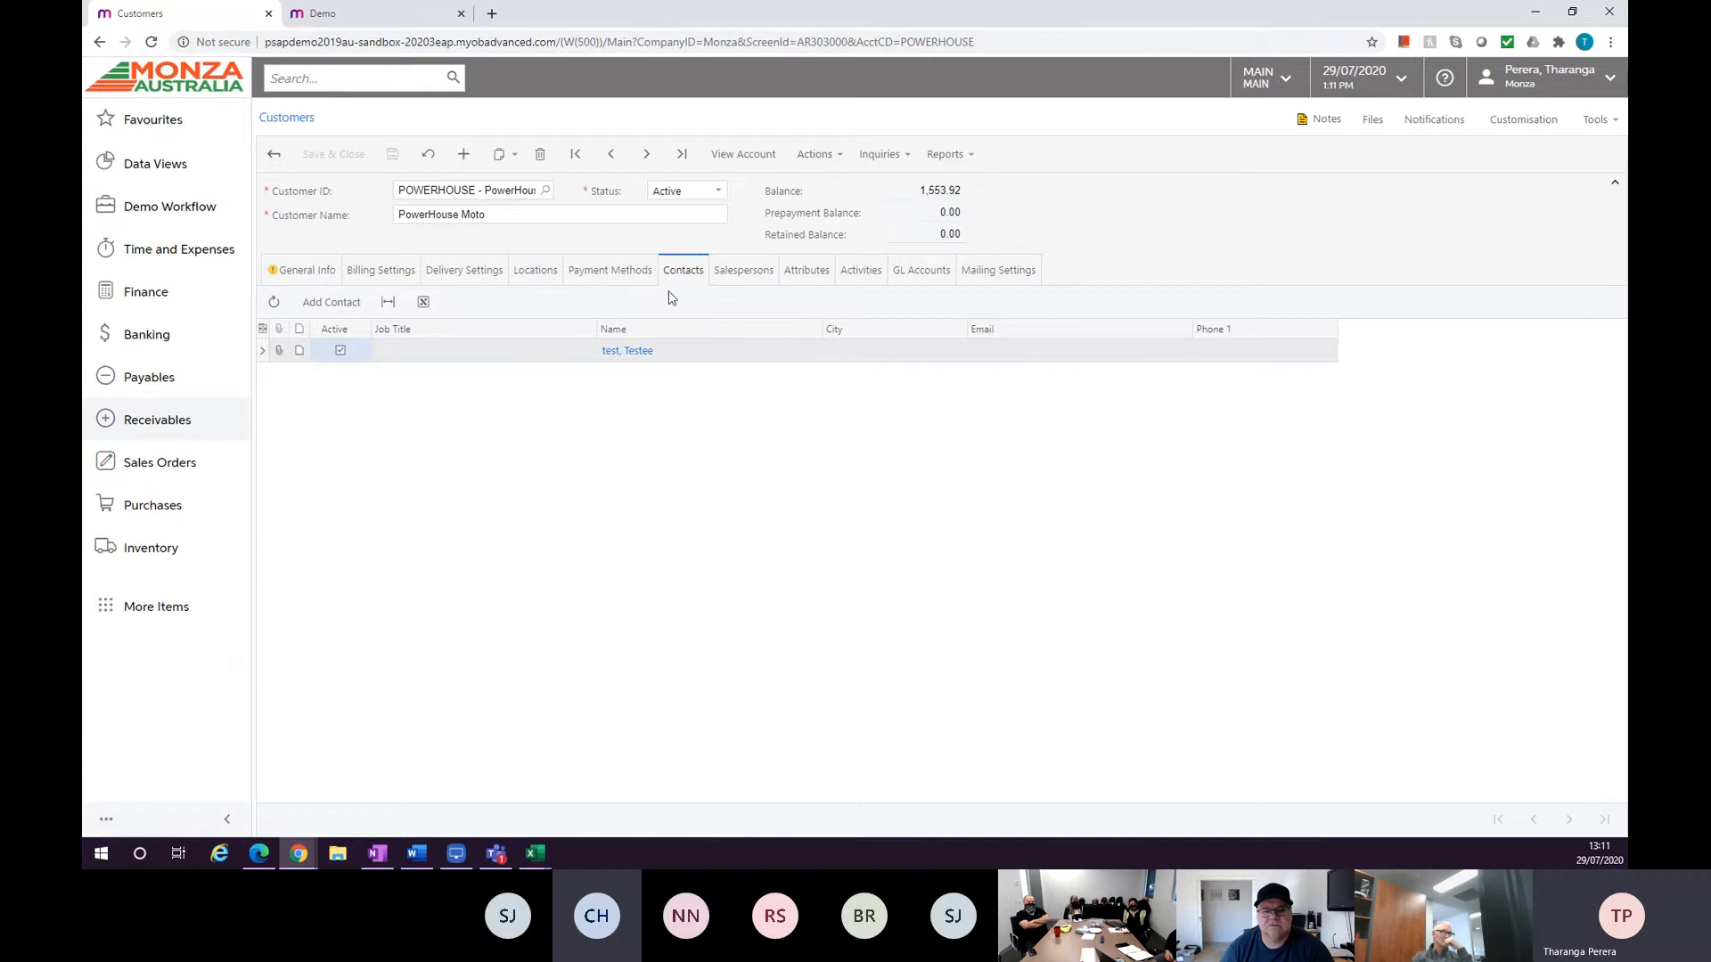
Review the customer's PARTNER location settings and the customer's activities list.
left_click(539, 273)
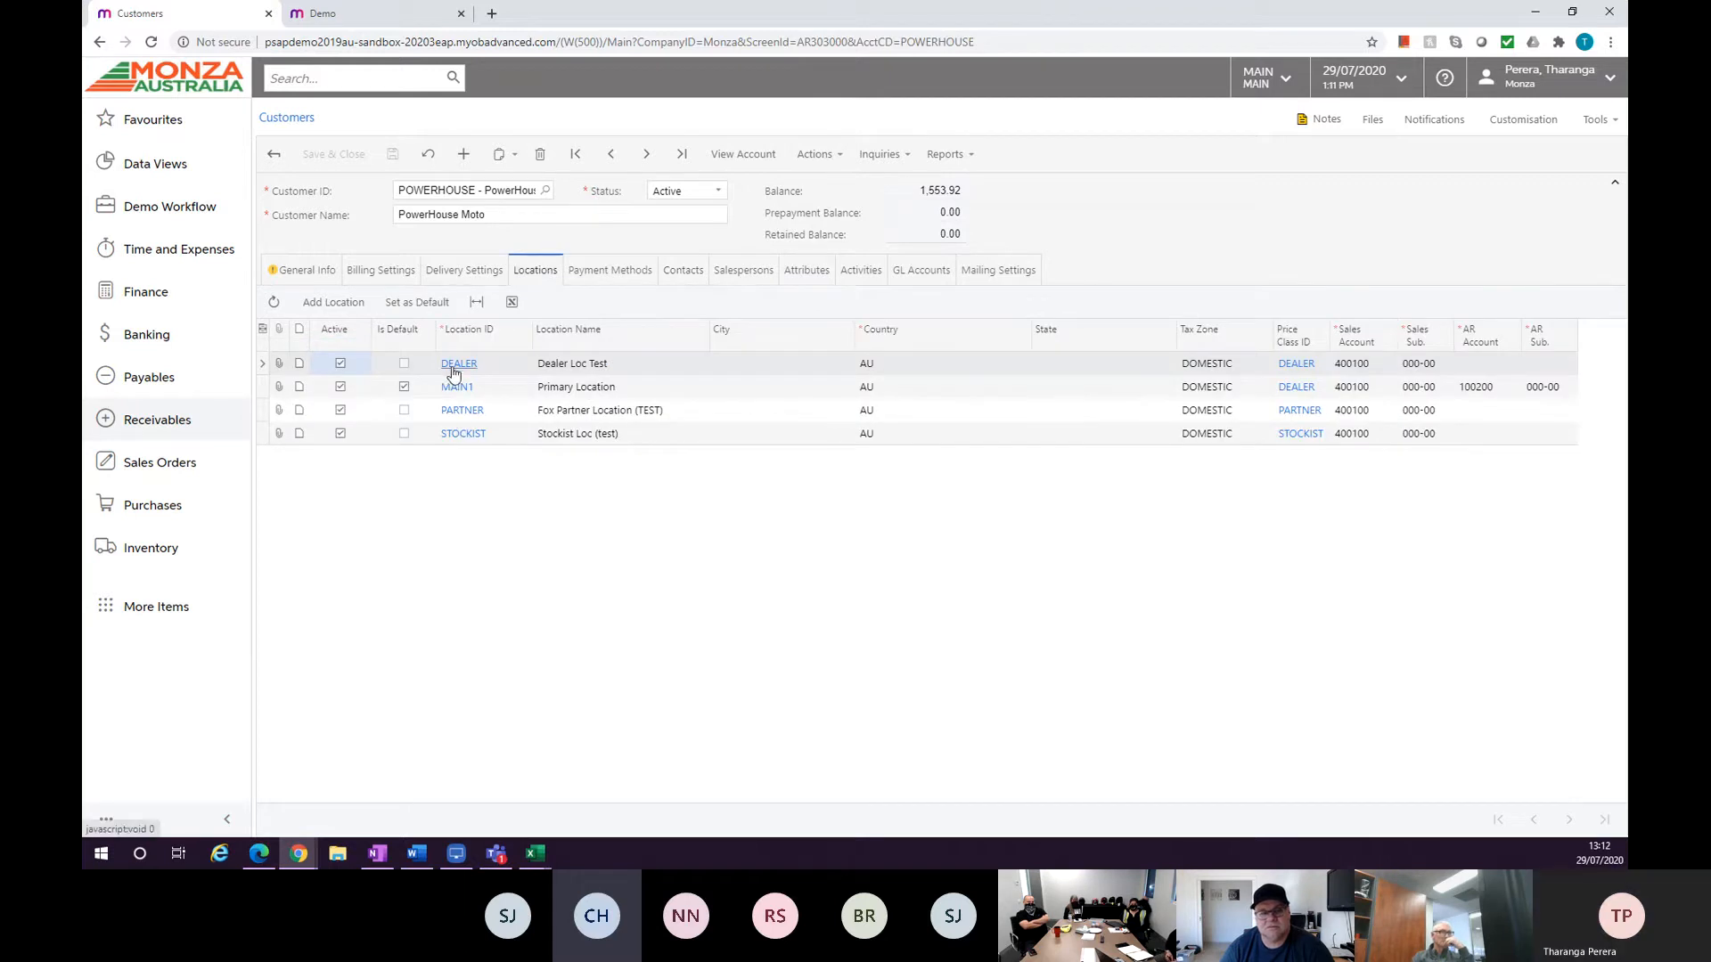
left_click(461, 412)
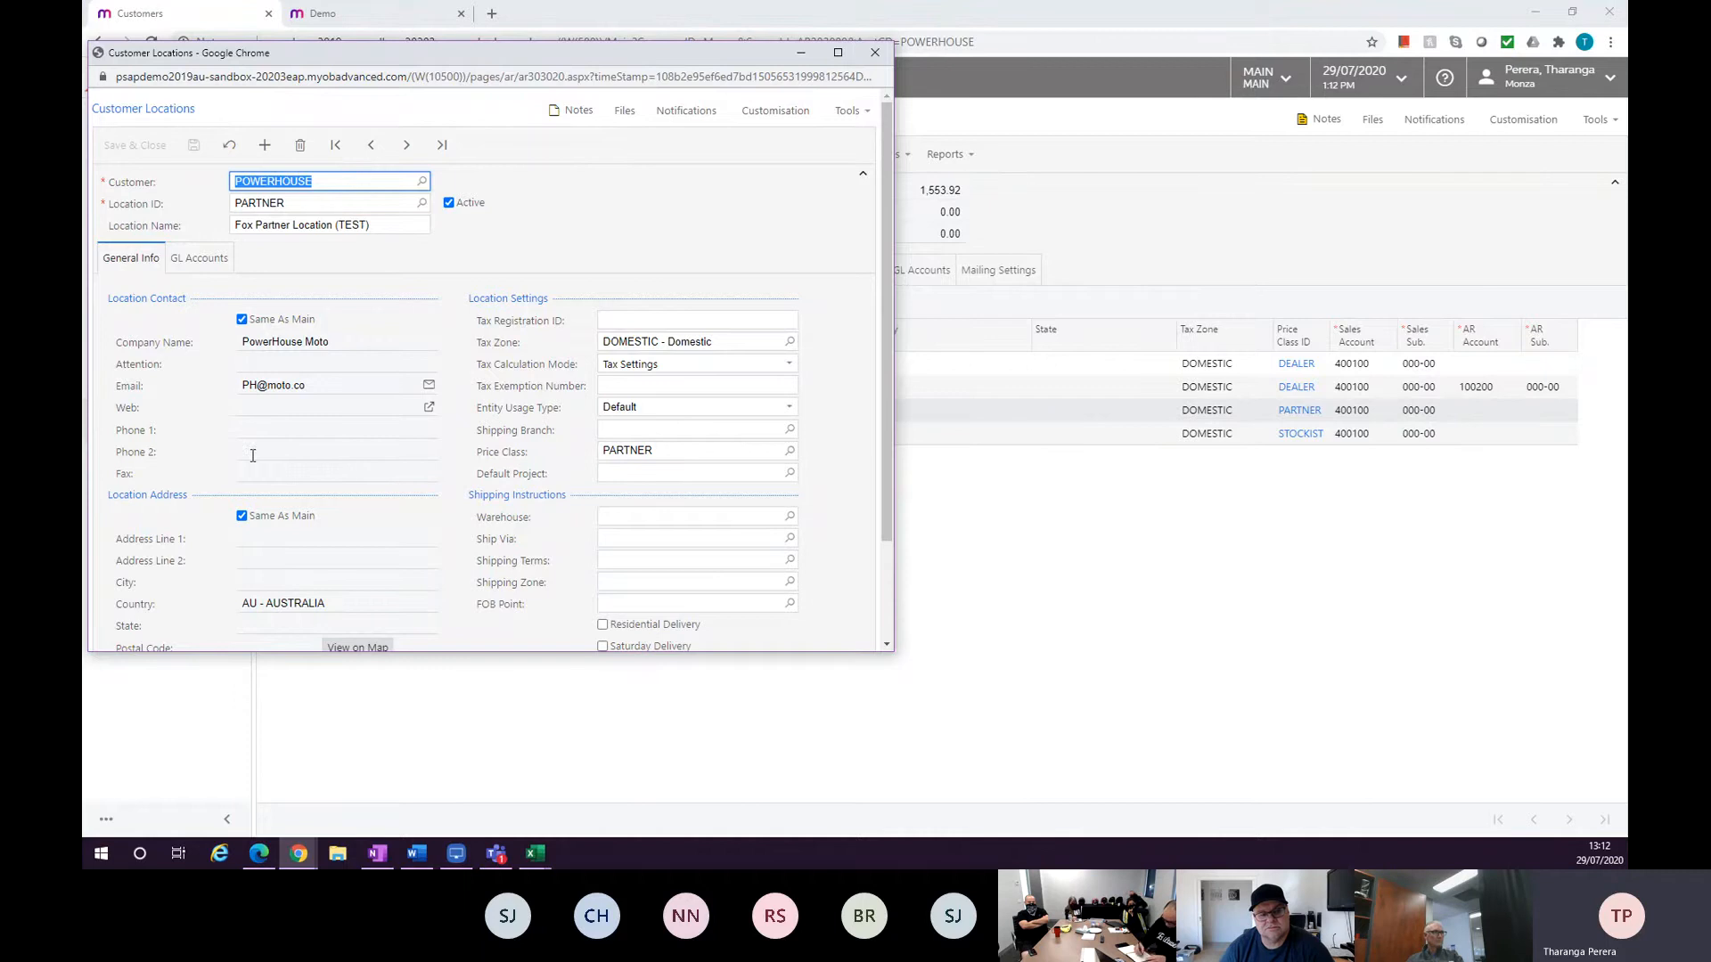
scroll(258, 374, "down", 1)
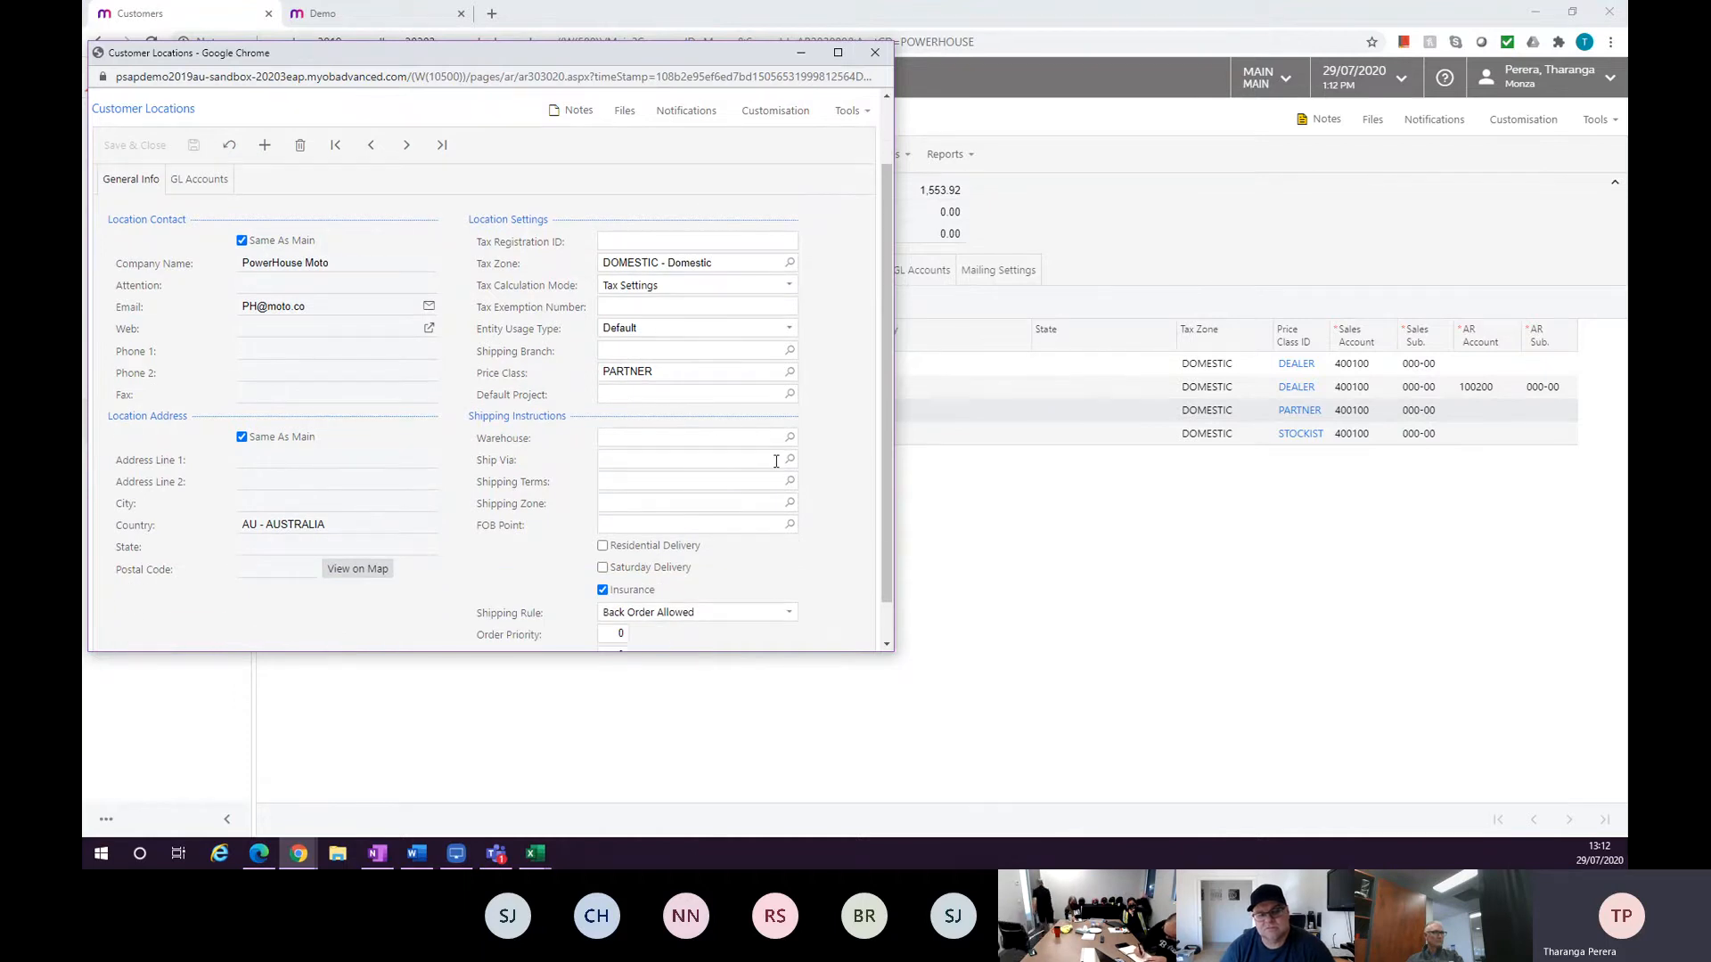
scroll(700, 427, "down", 1)
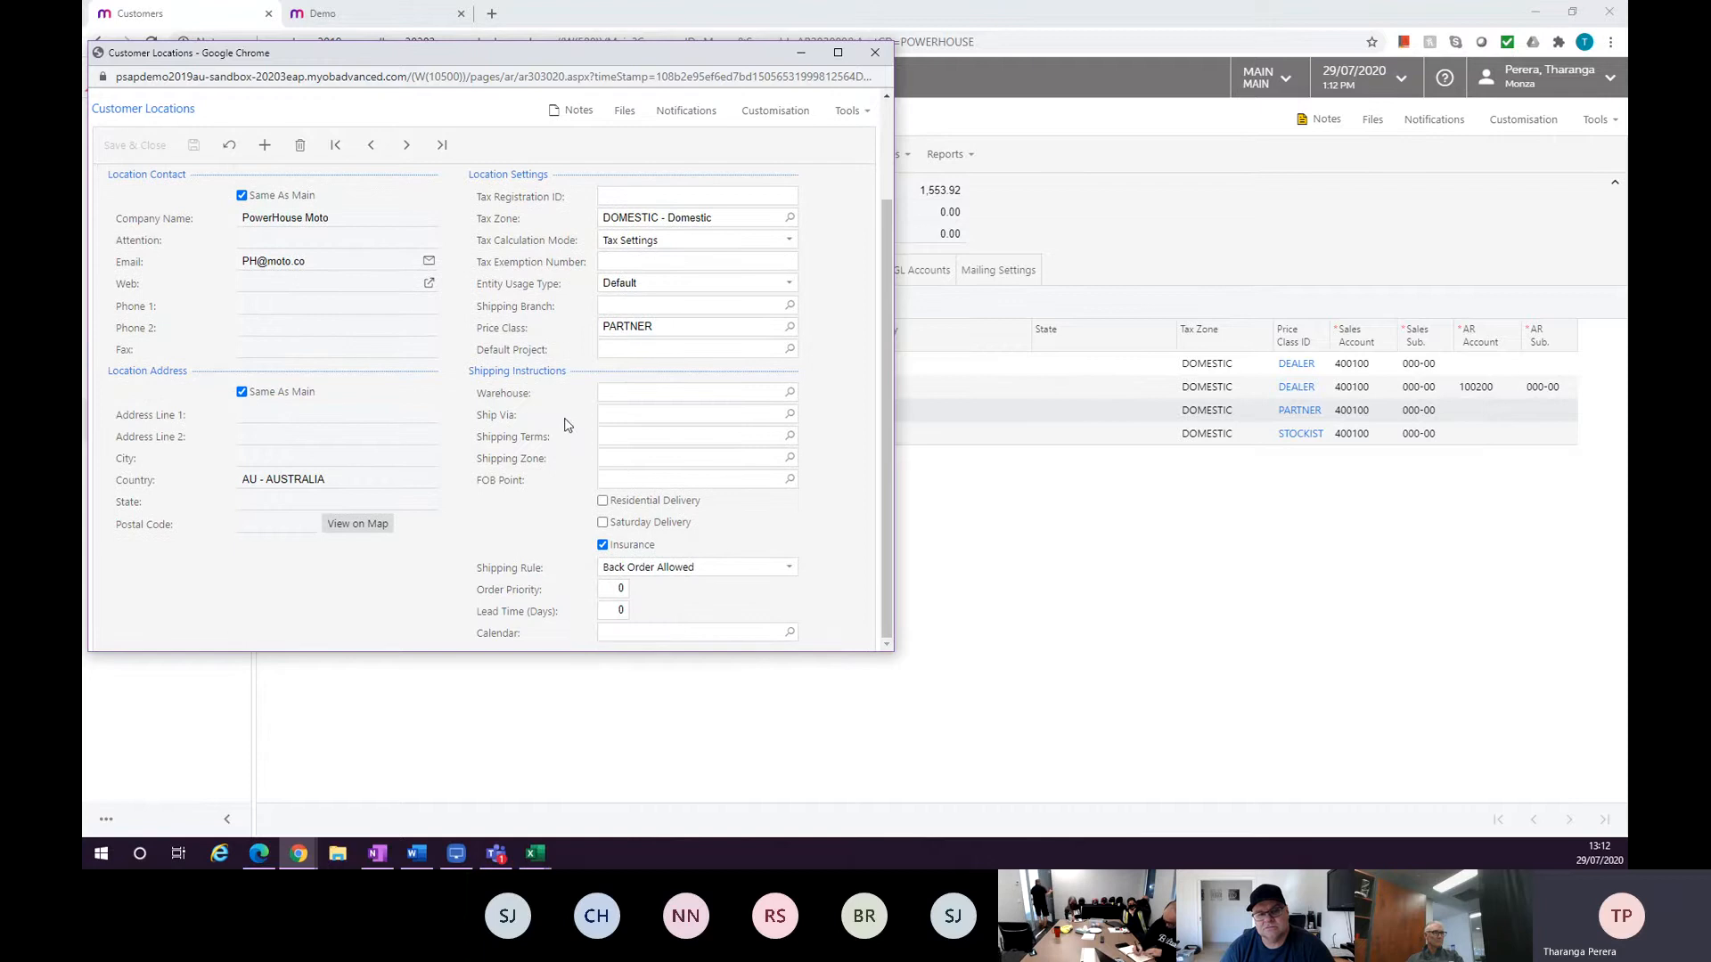
scroll(549, 415, "up", 2)
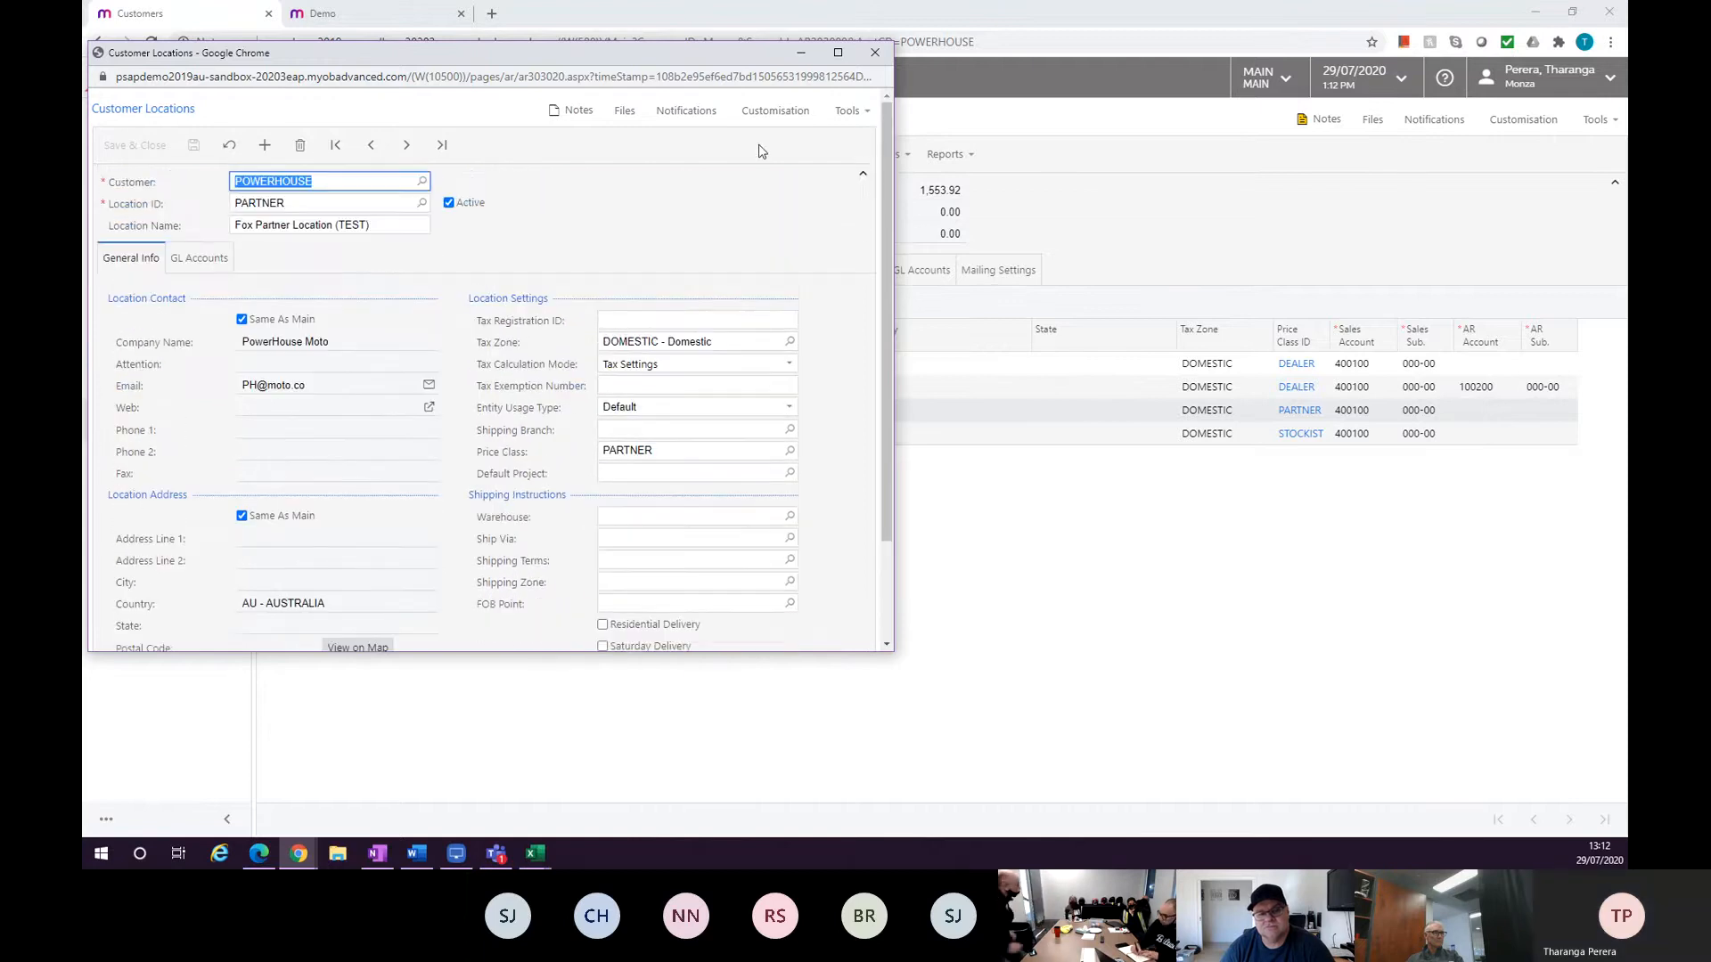
left_click(874, 52)
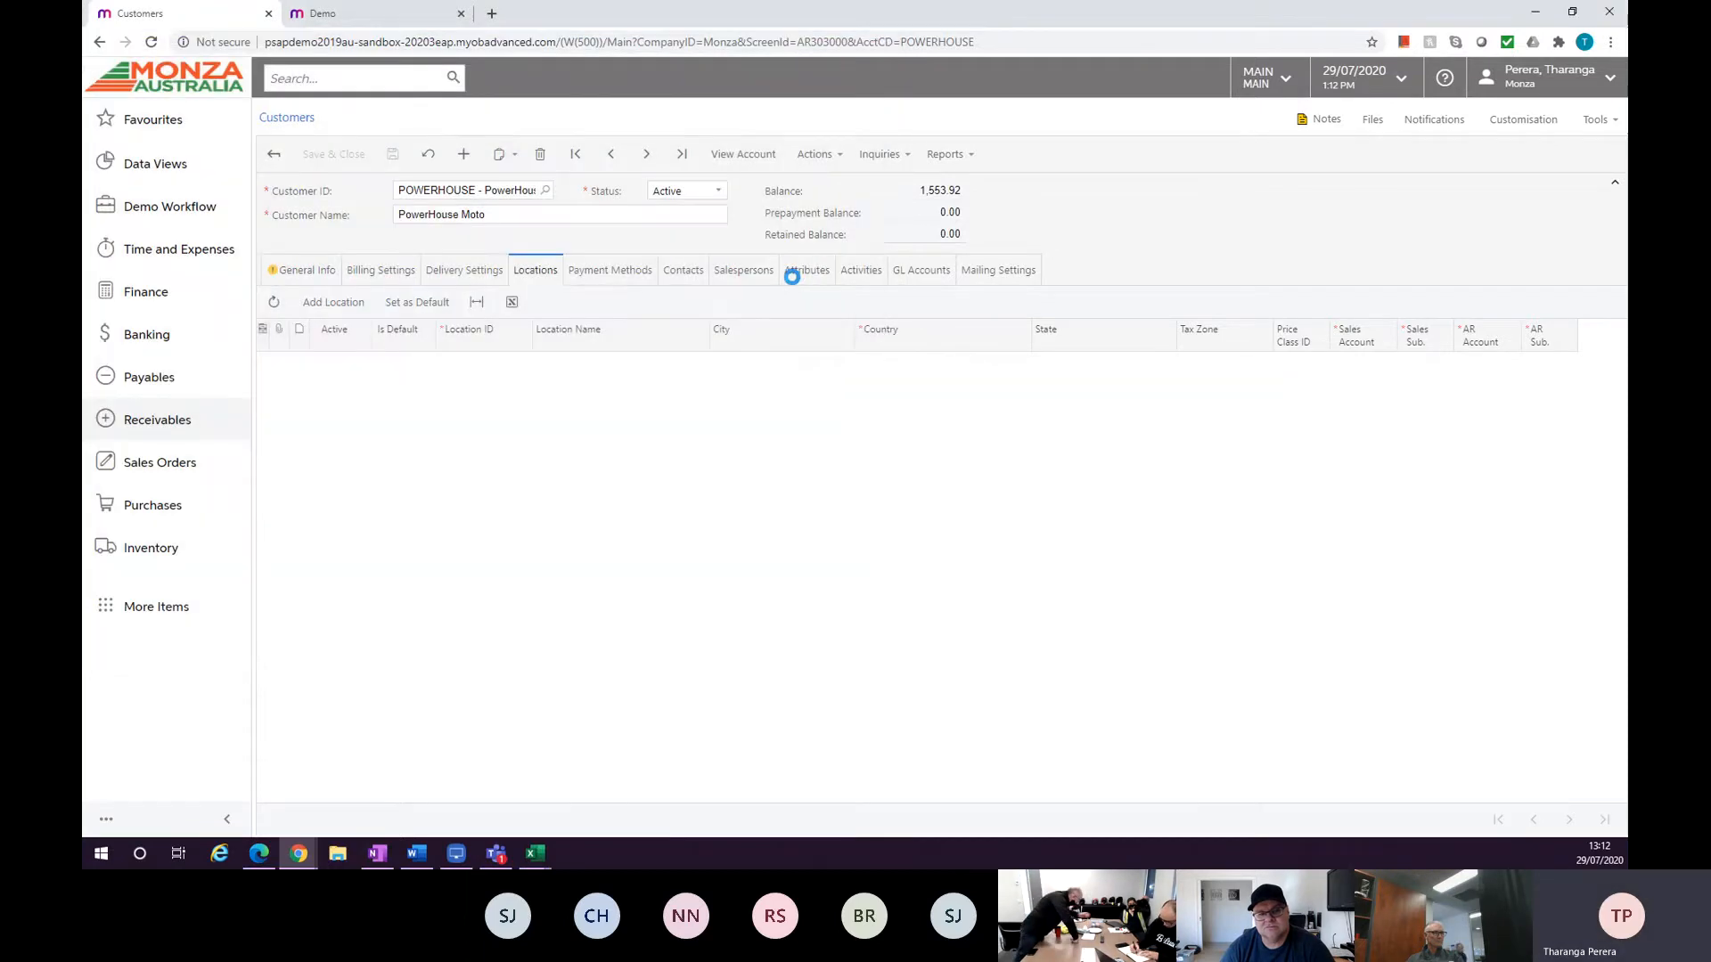
left_click(861, 267)
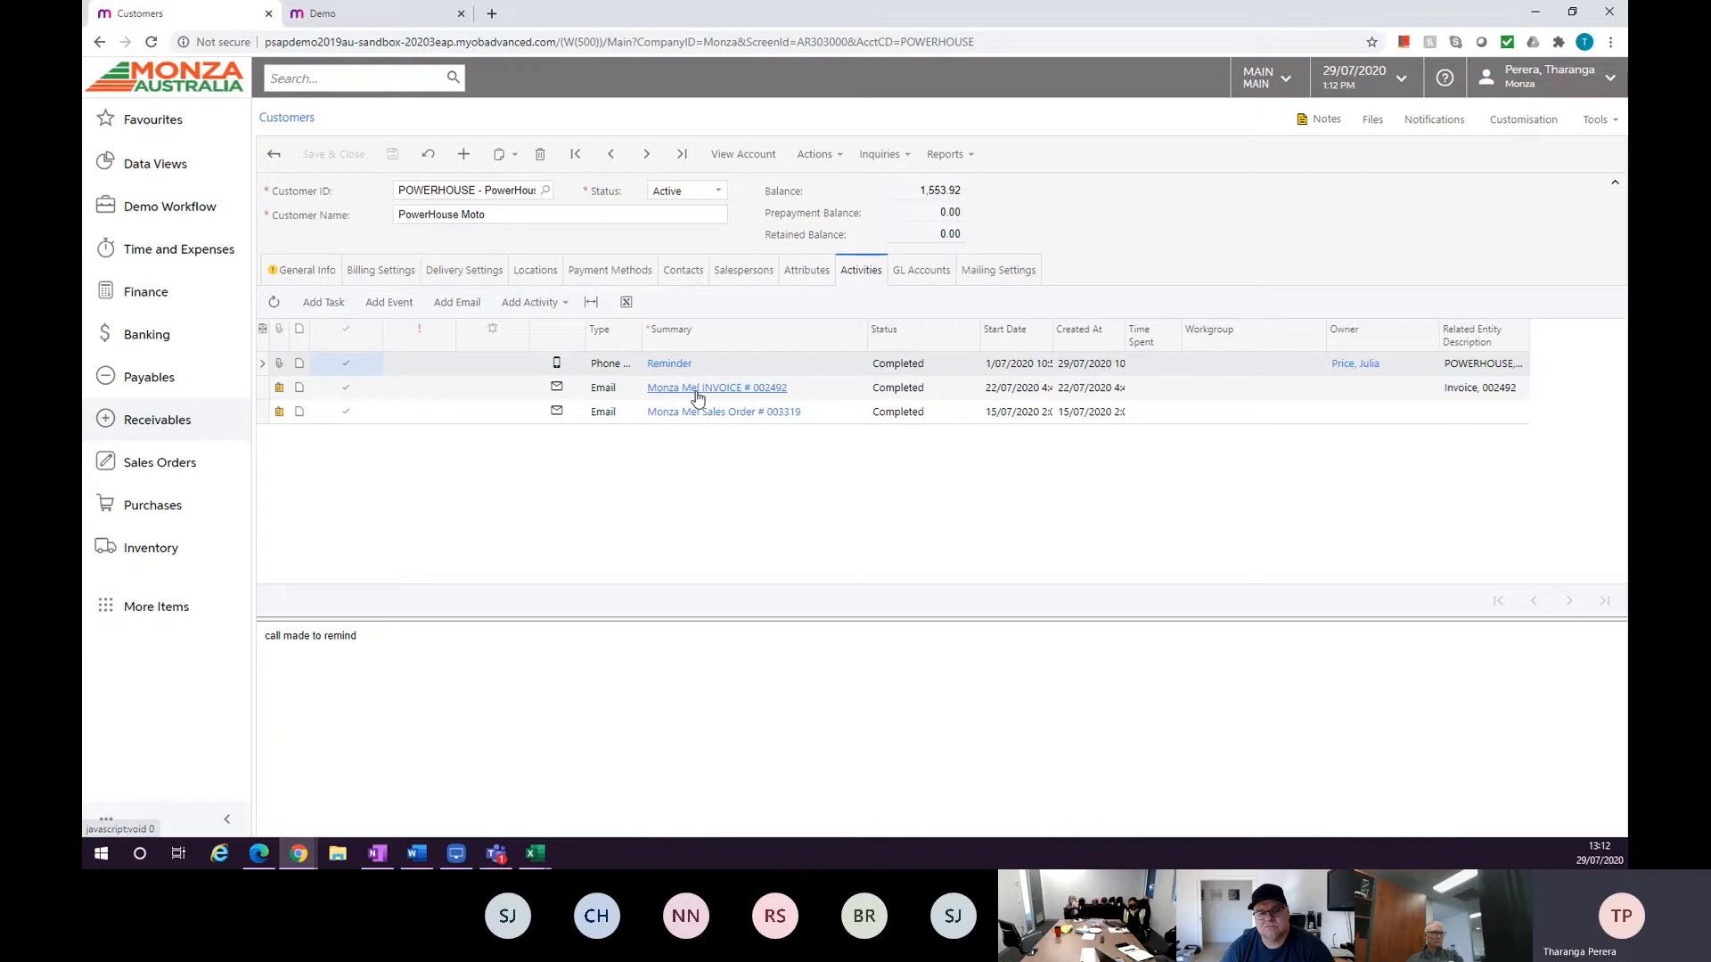
Open the files attached to the customer's invoice e-mail activity and close the list.
left_click(280, 386)
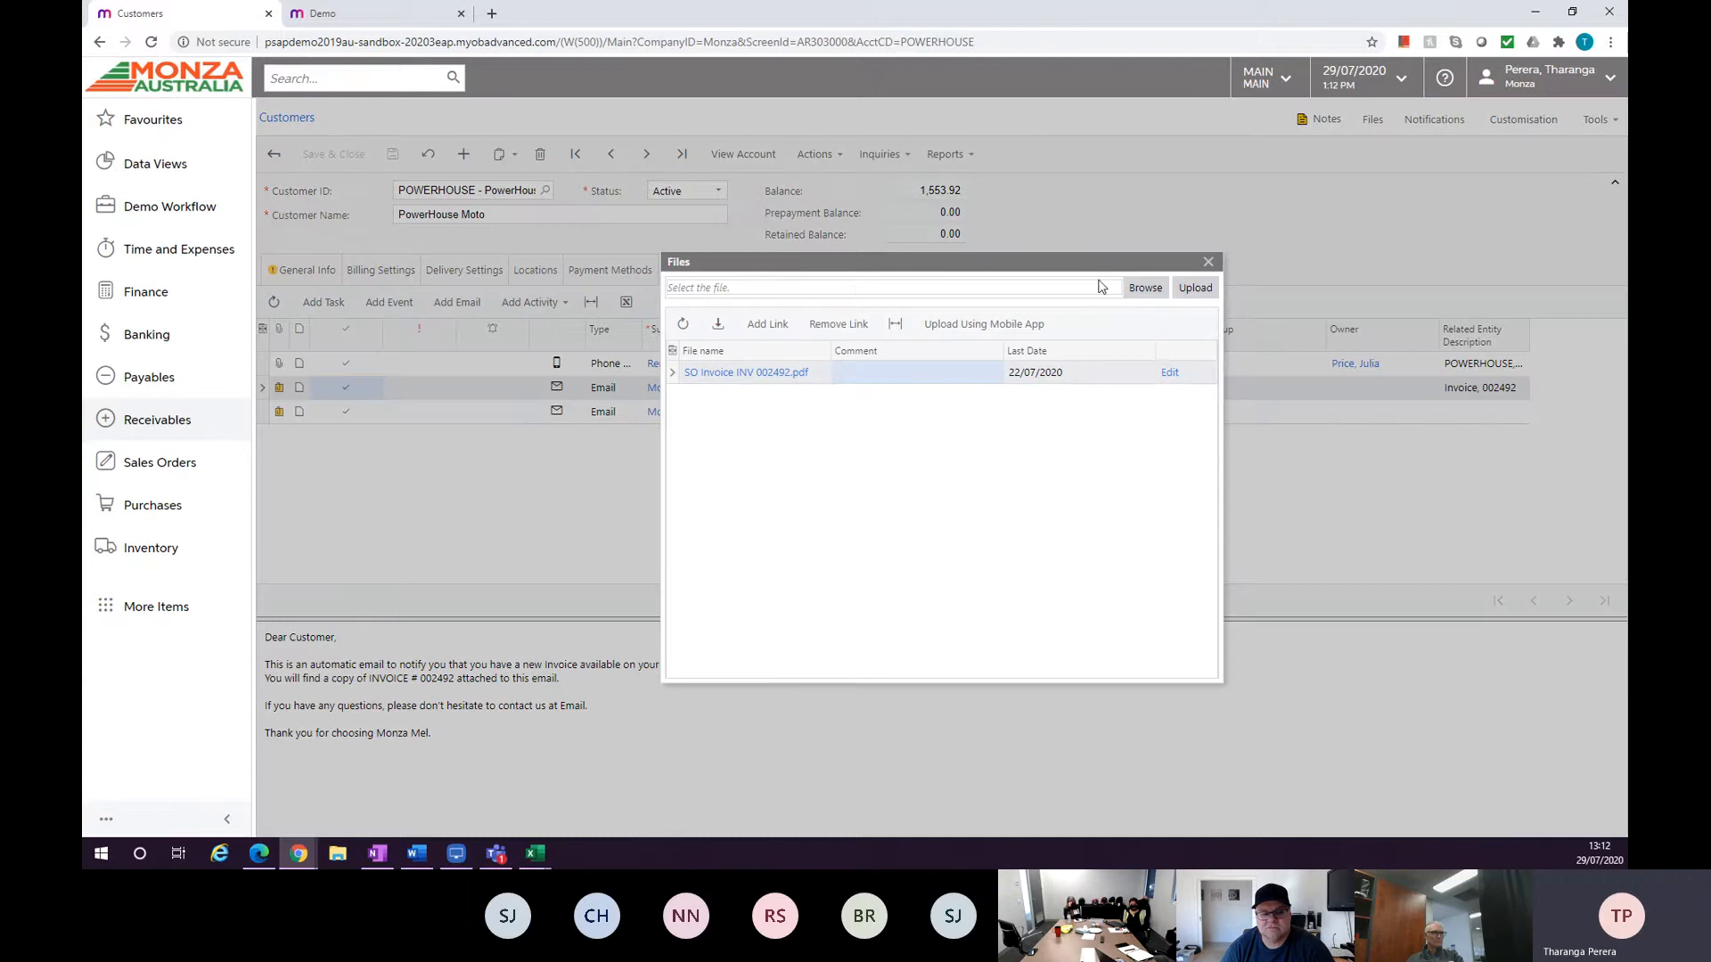
left_click(1207, 264)
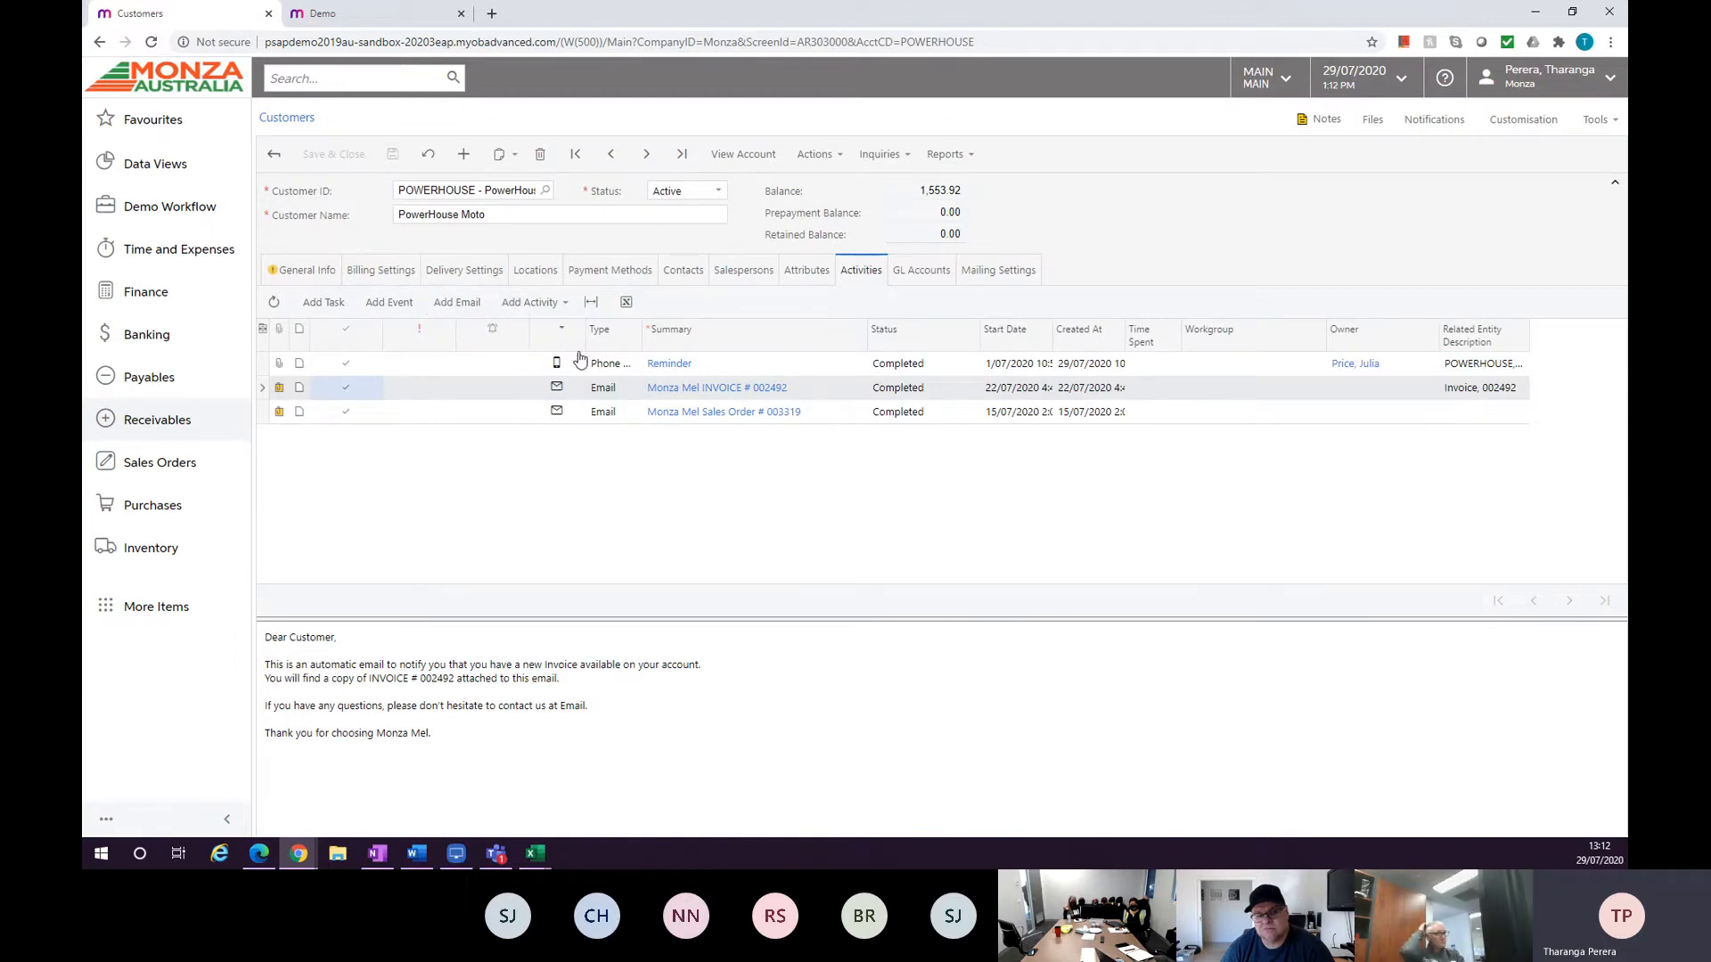
left_click(535, 304)
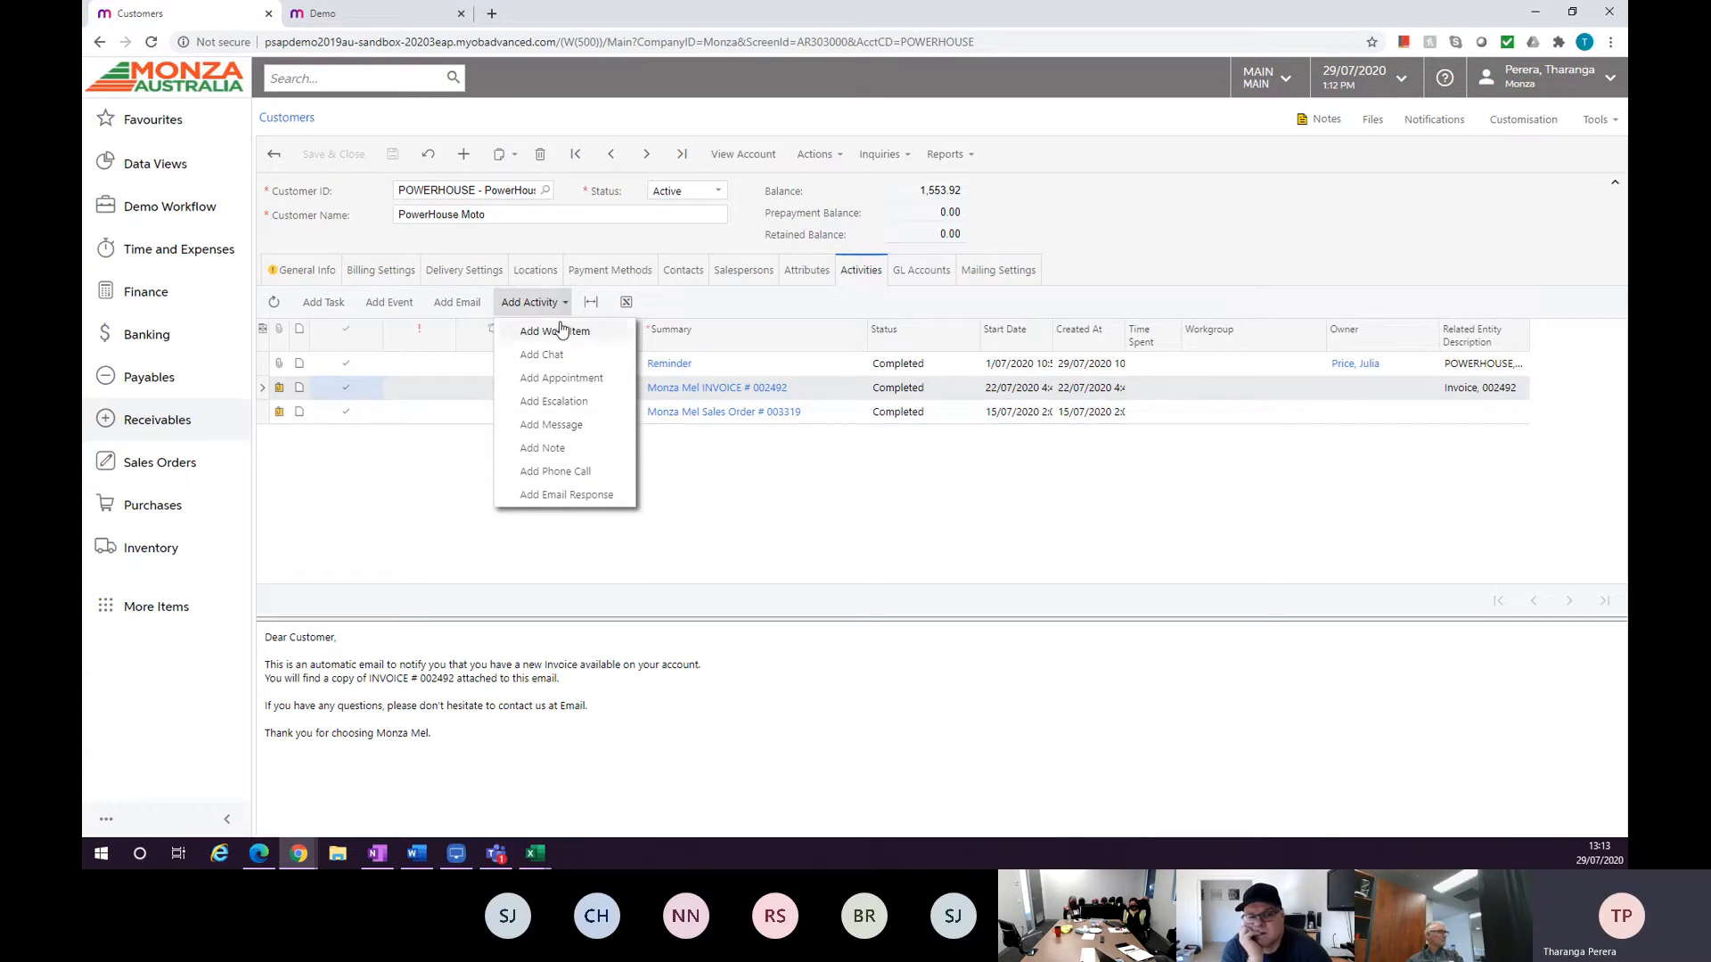
left_click(558, 424)
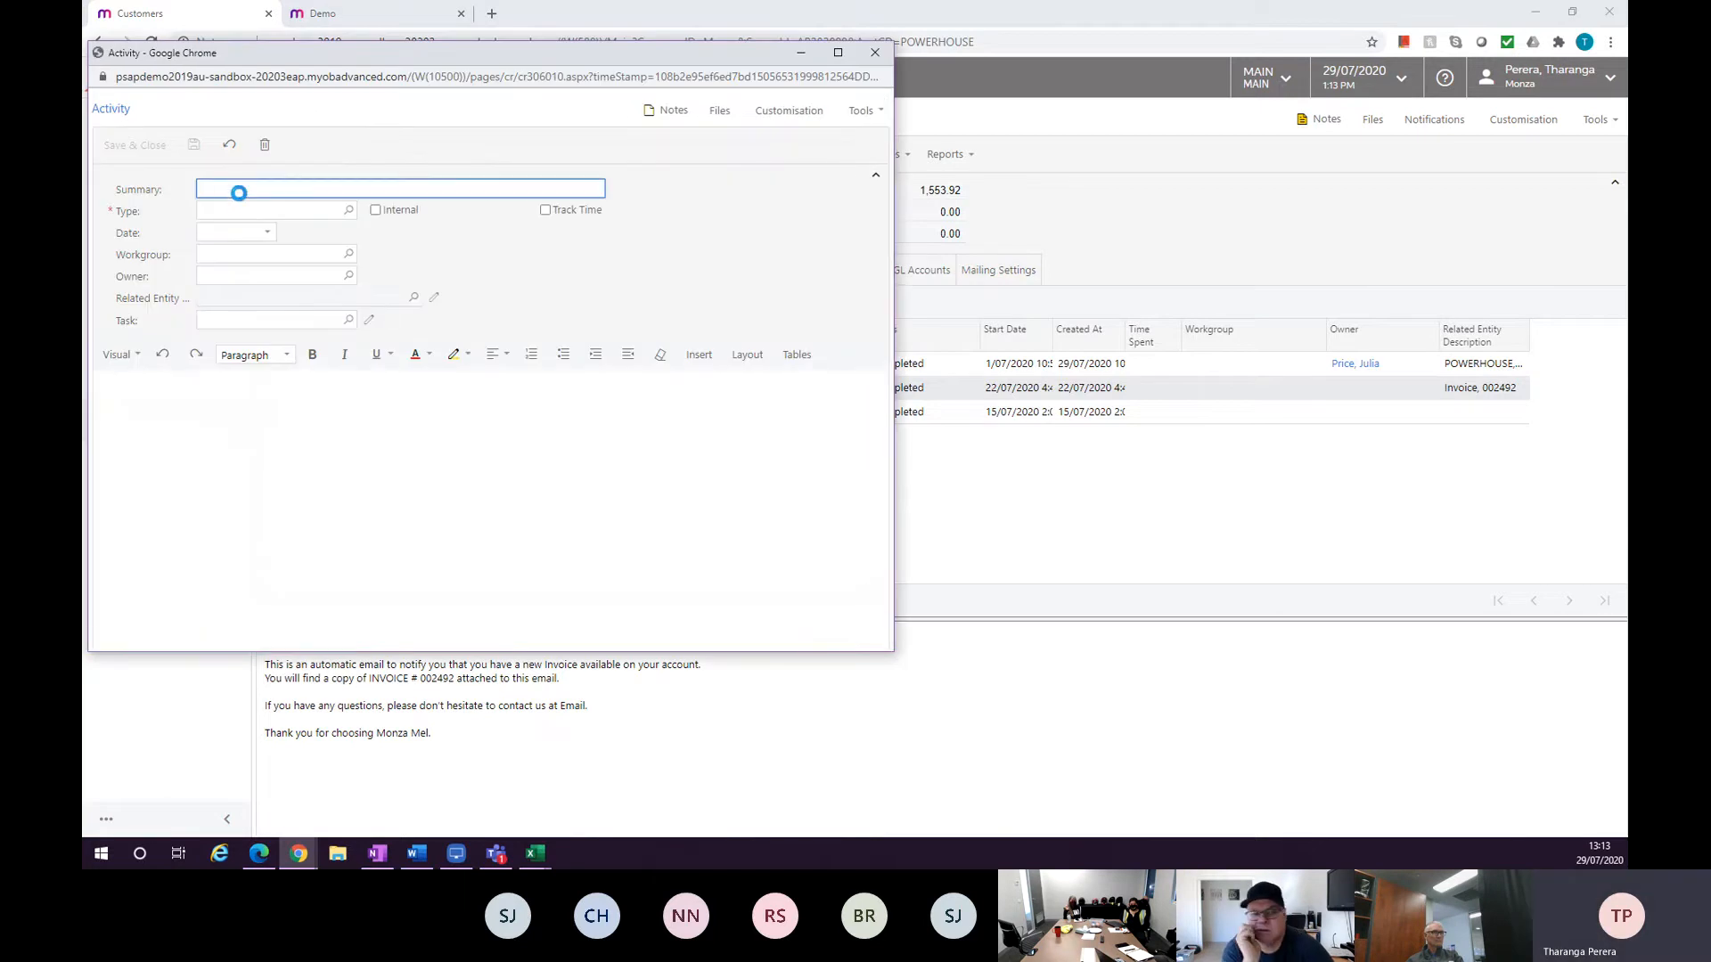
type("Call back")
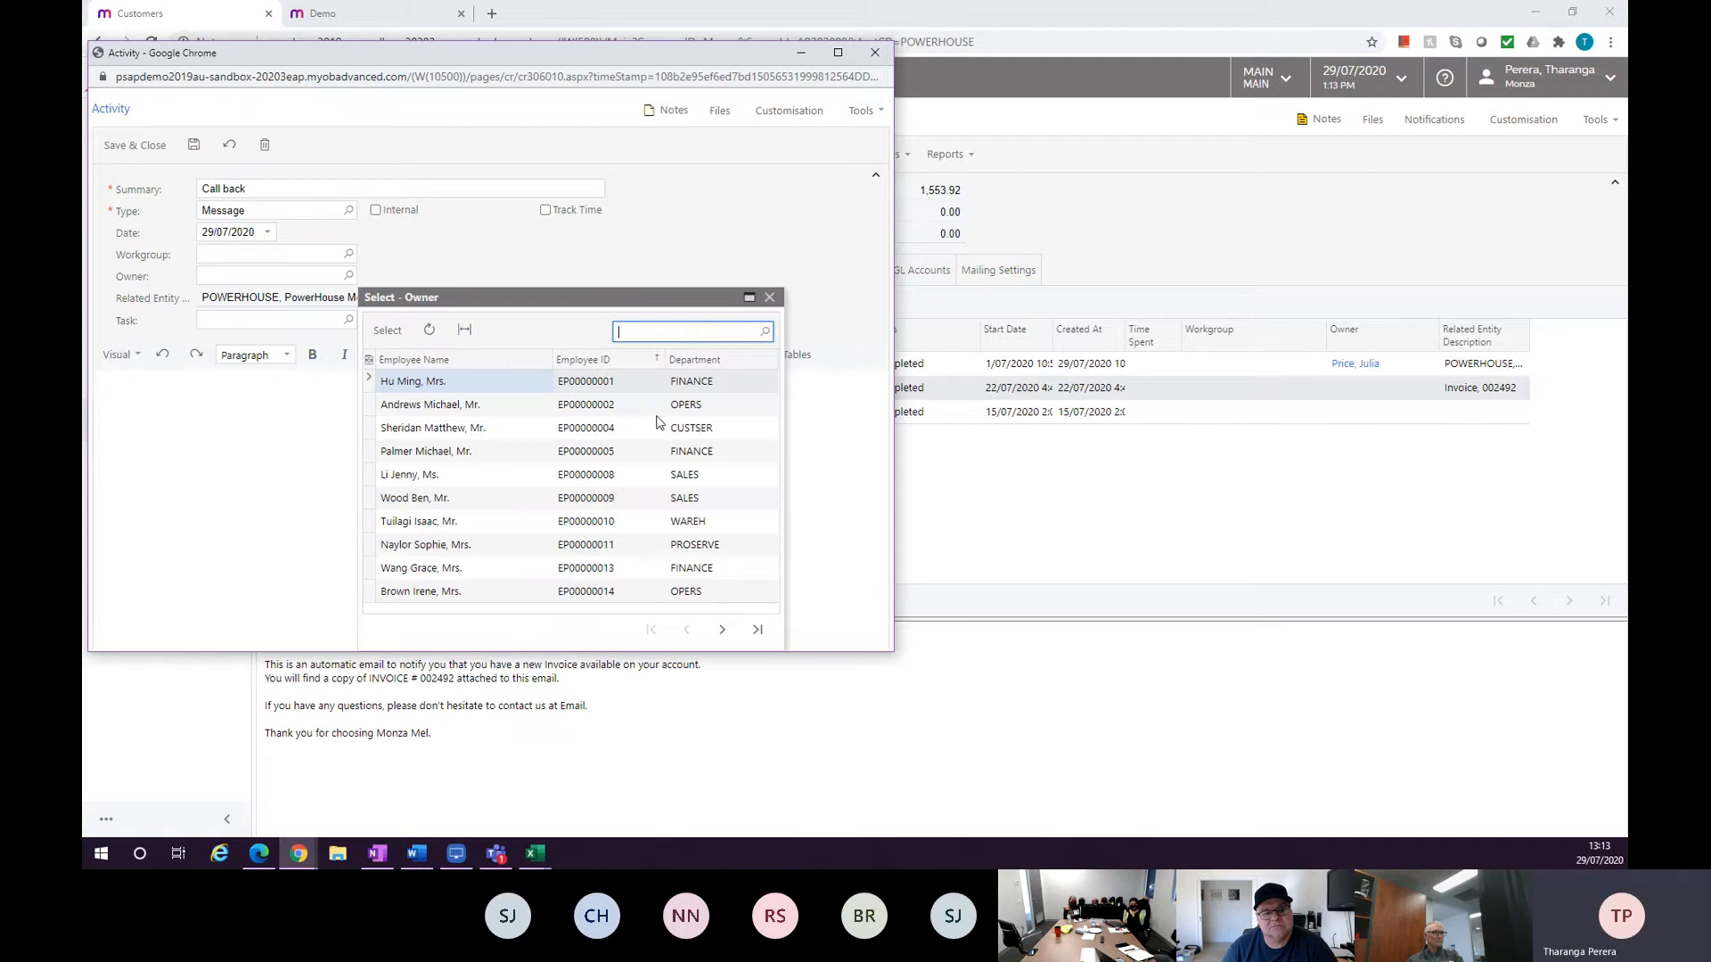
double_click(439, 407)
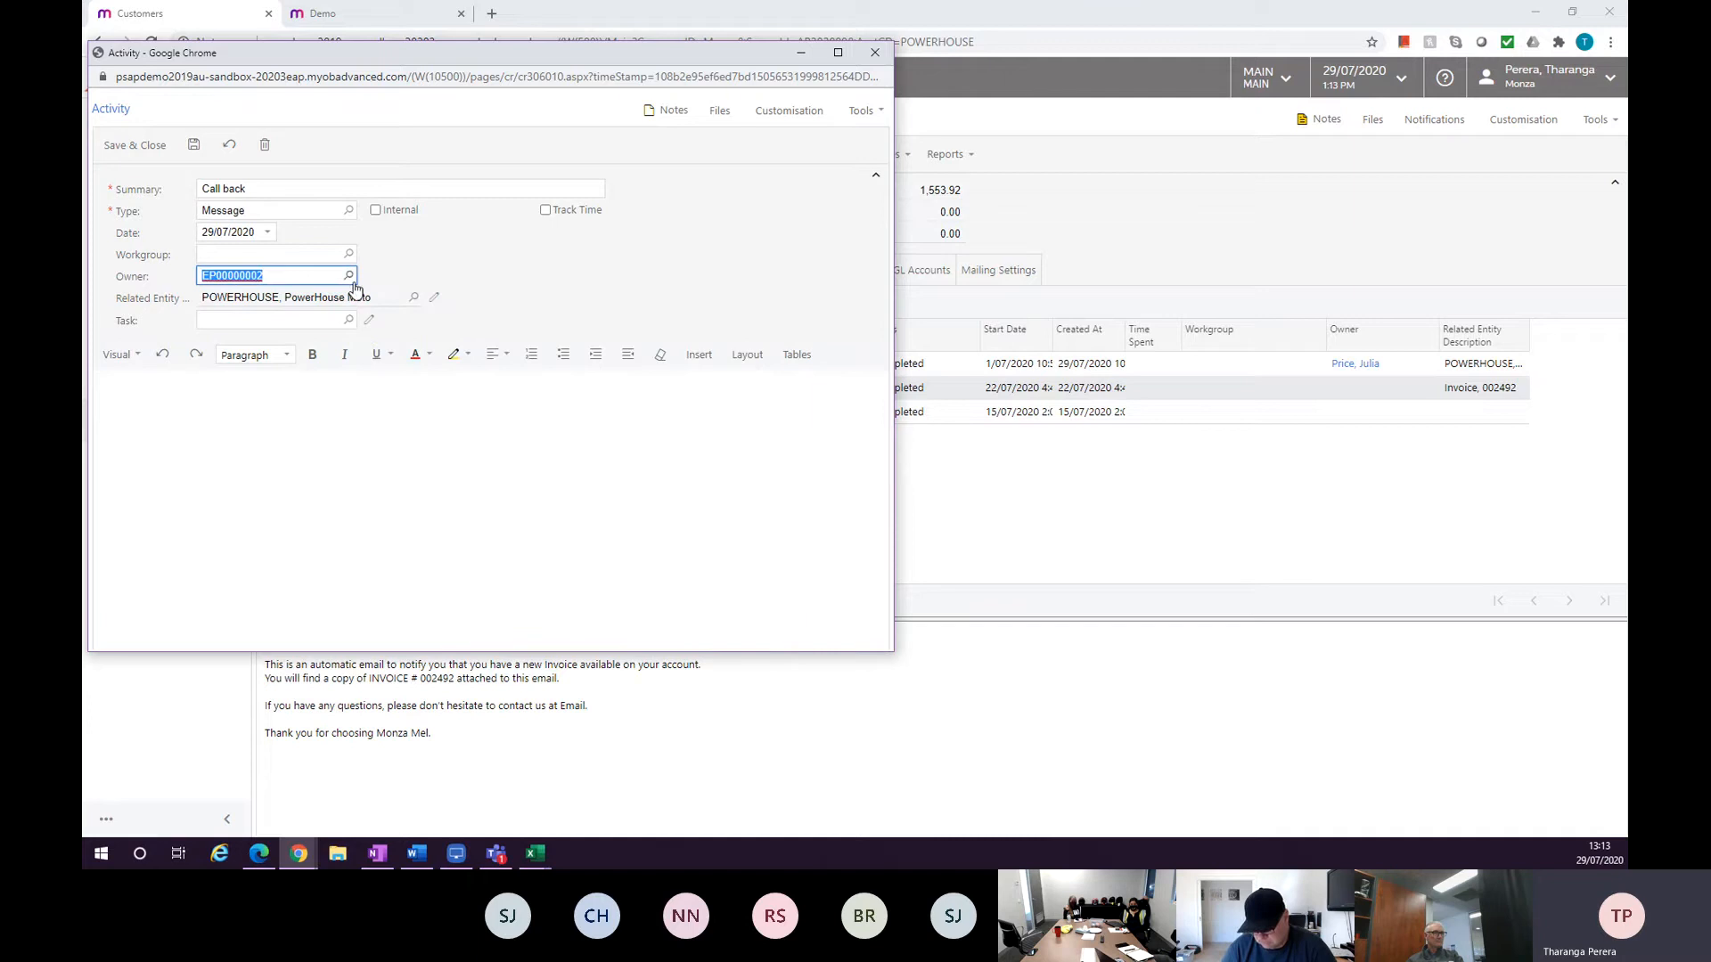
left_click(196, 150)
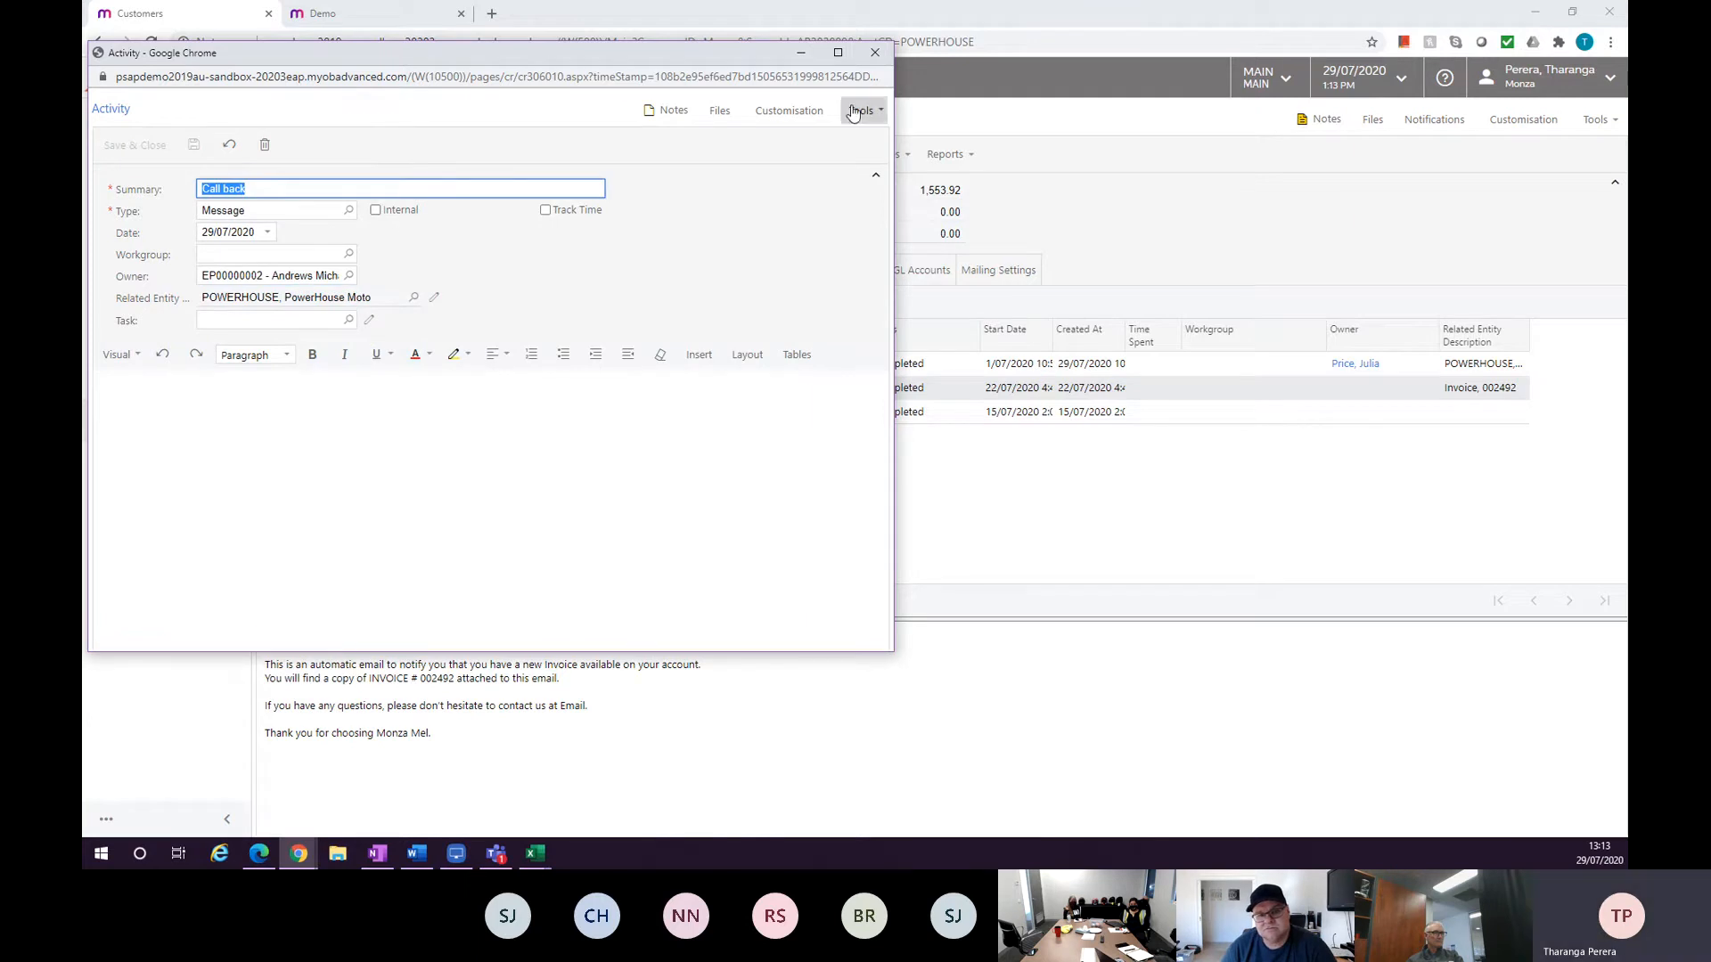
left_click(875, 52)
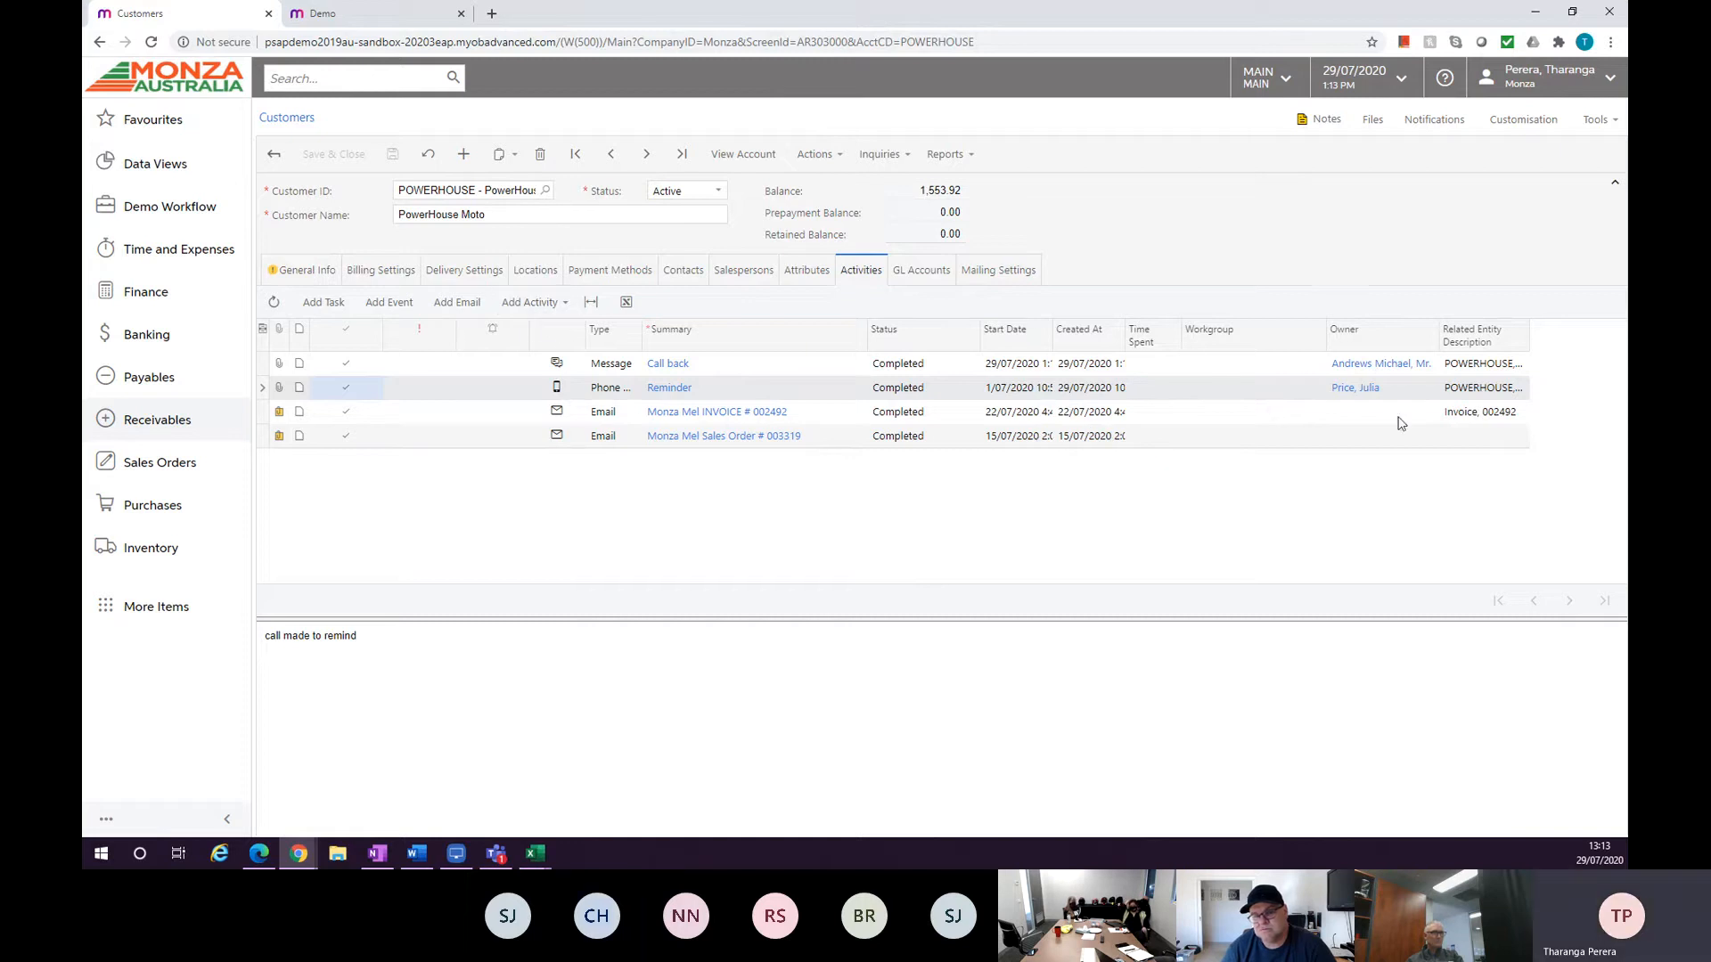
Review the customer's record note, then the delivery settings and the available price classes, closing each without changes.
left_click(1317, 125)
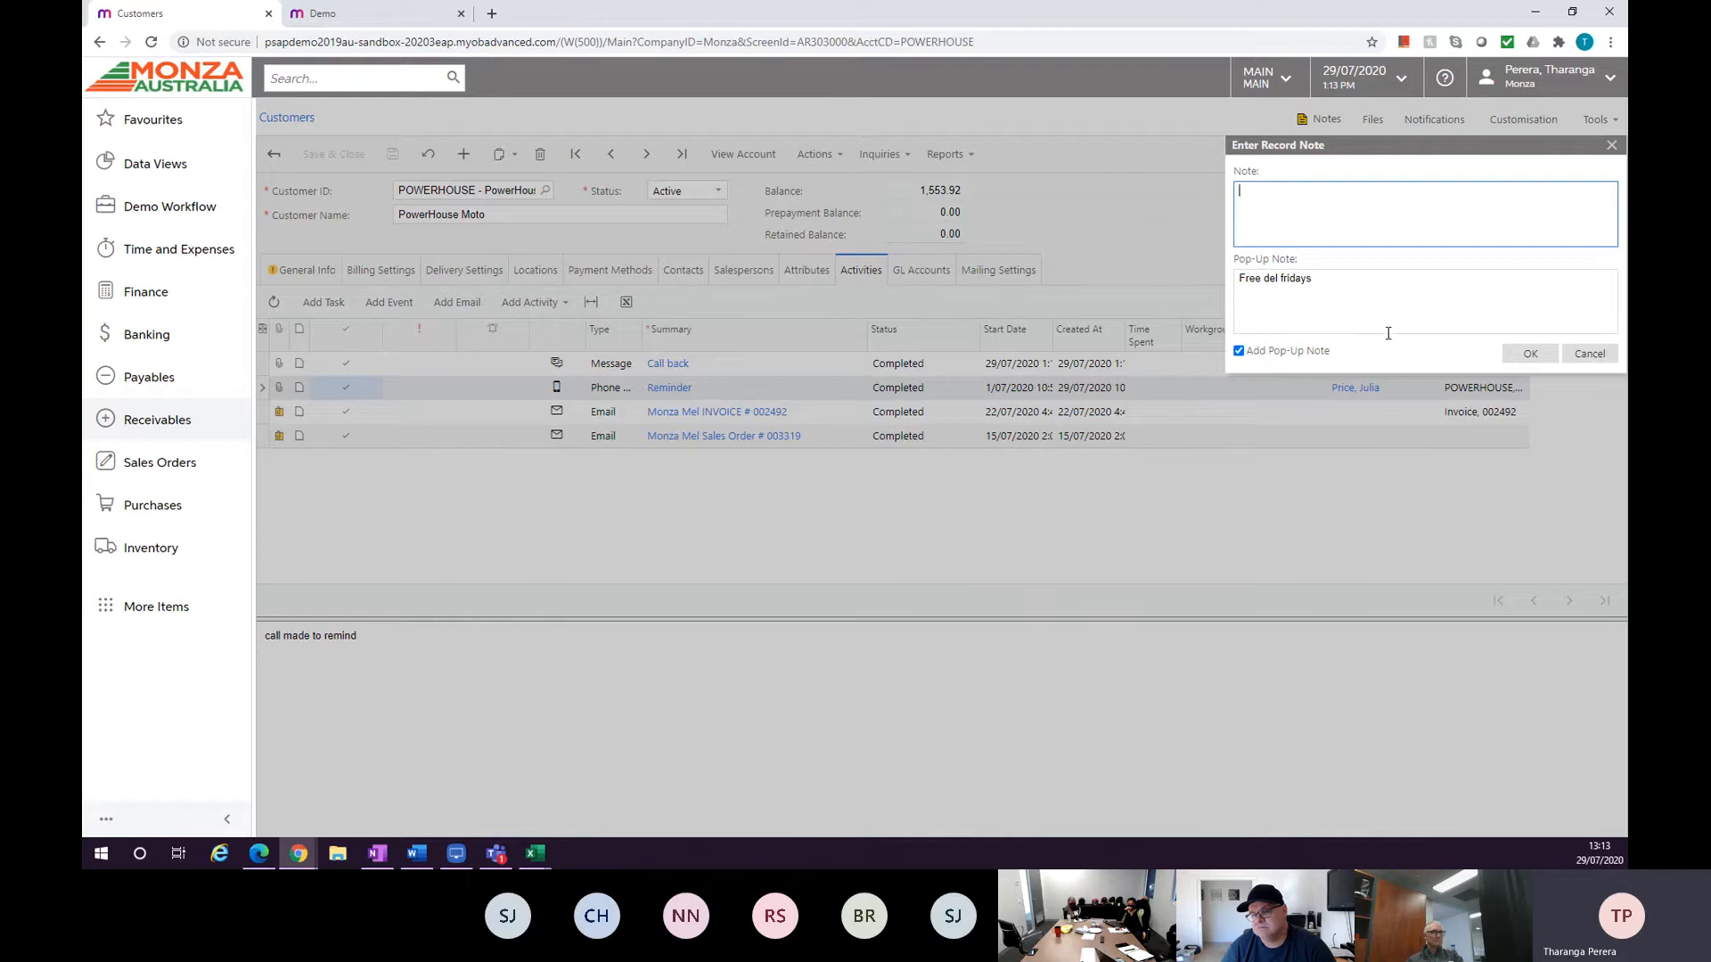
left_click(1576, 356)
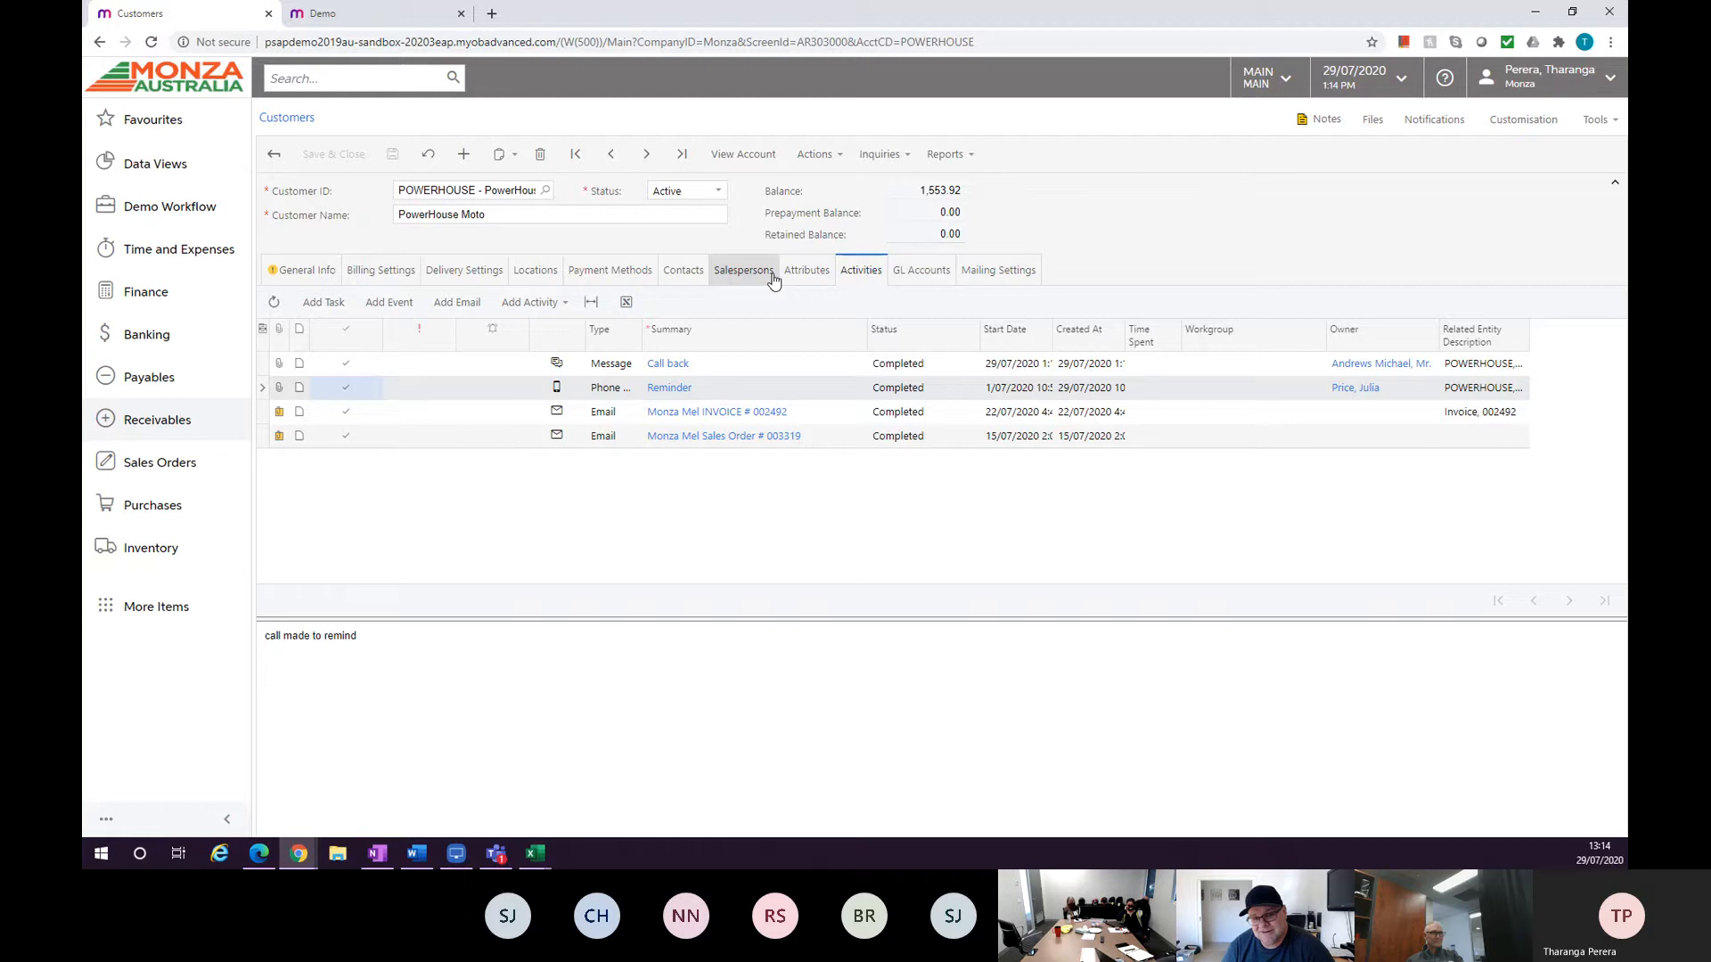
left_click(473, 271)
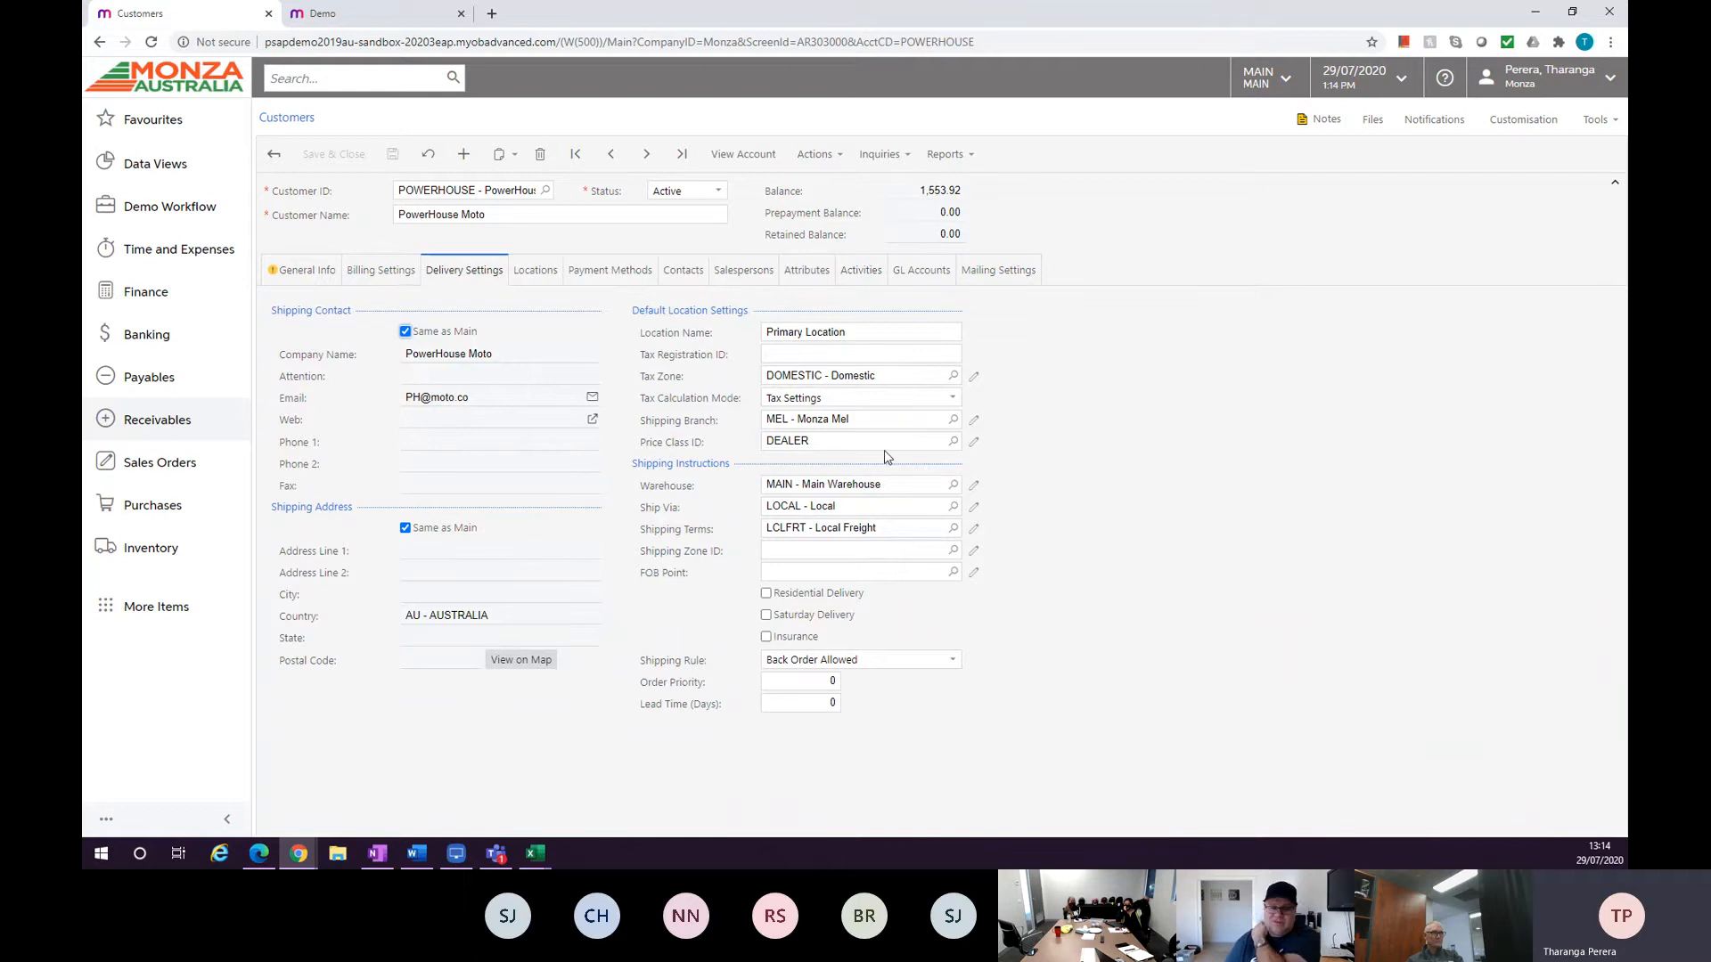
left_click(949, 441)
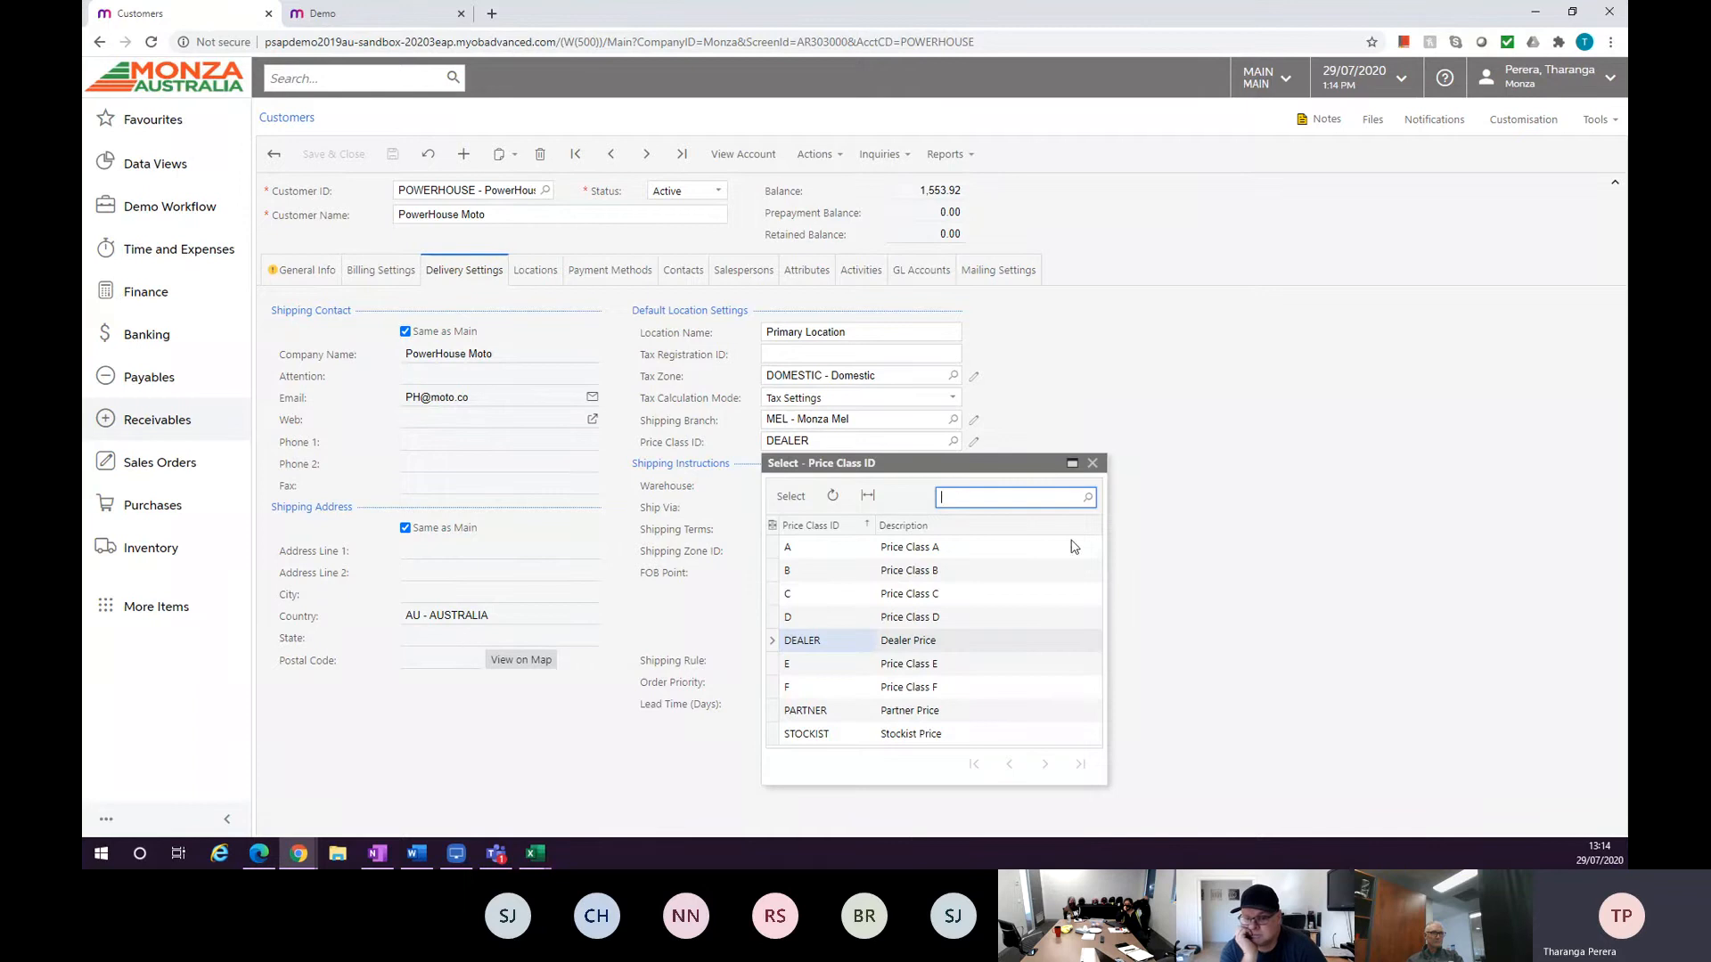
left_click(1092, 465)
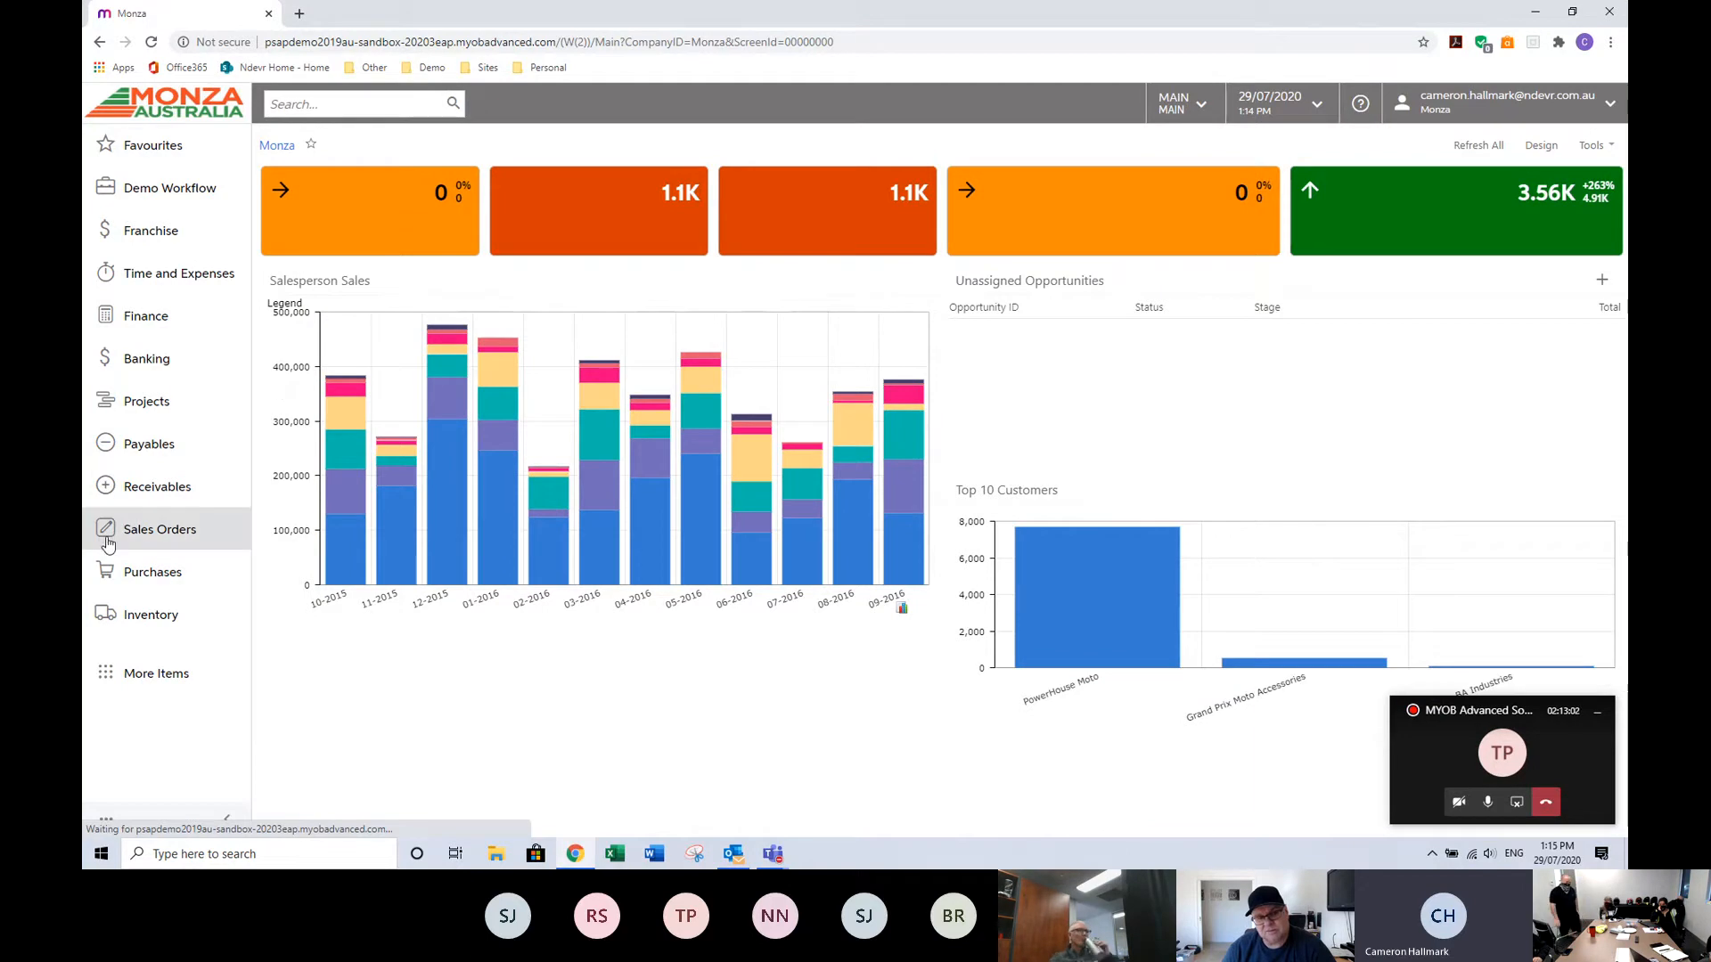
Open the Sales Prices list and filter it to the Monza records.
left_click(145, 491)
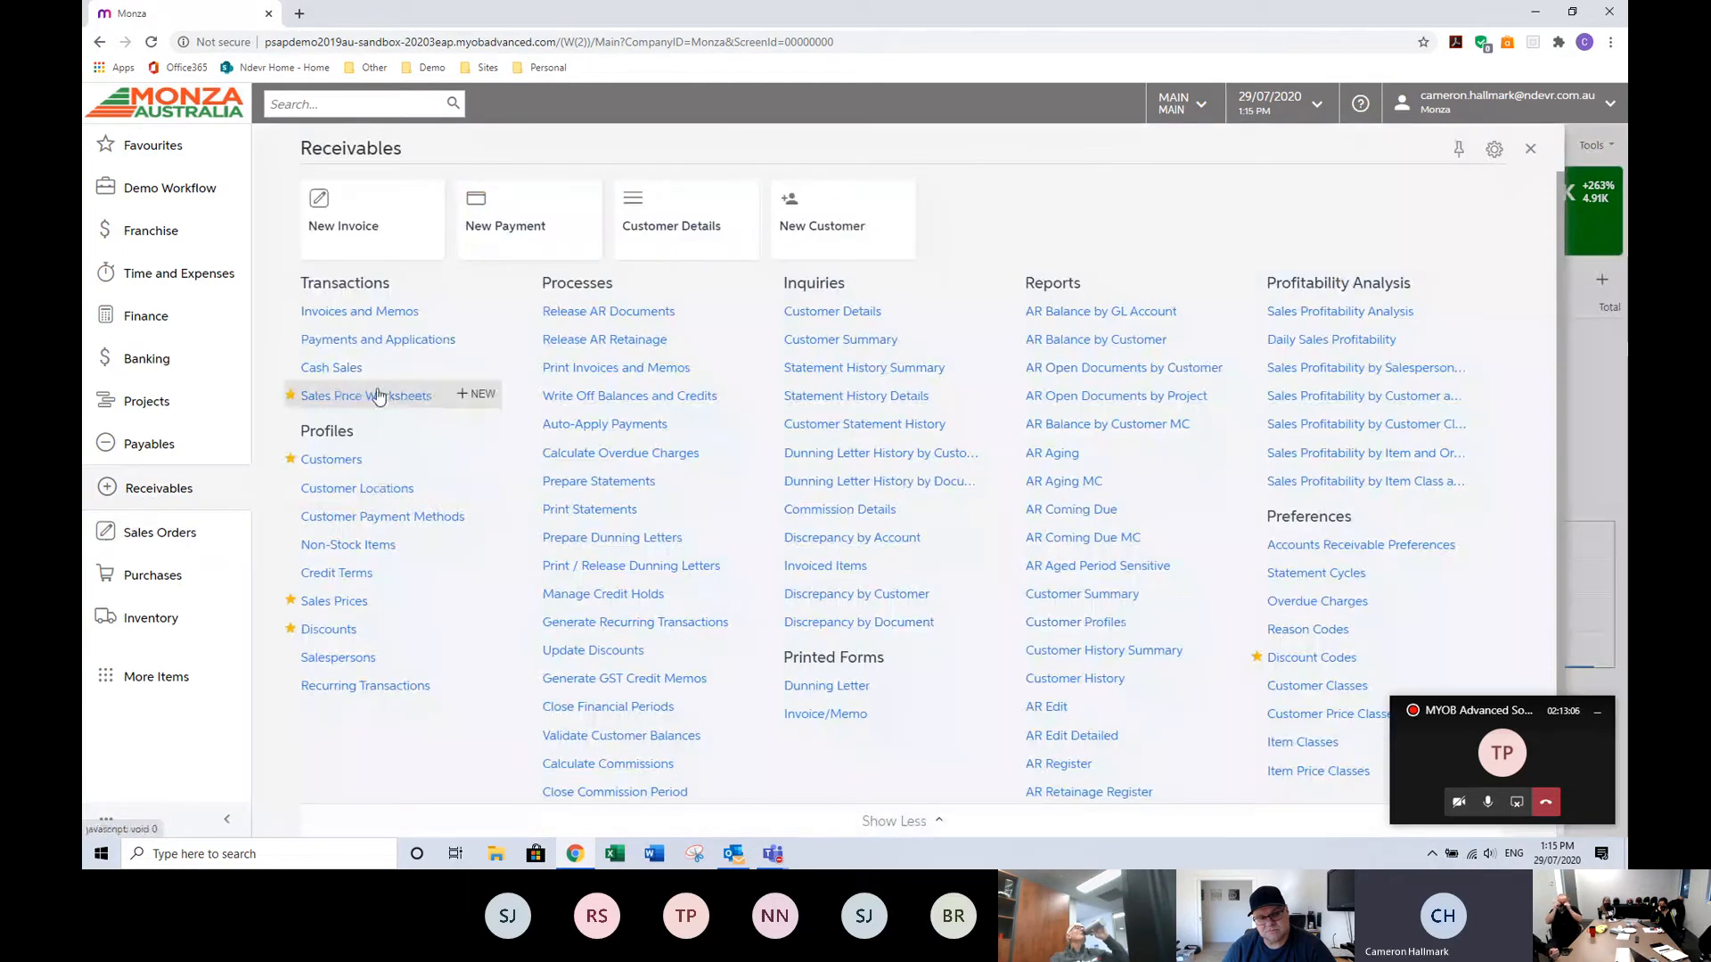
left_click(336, 601)
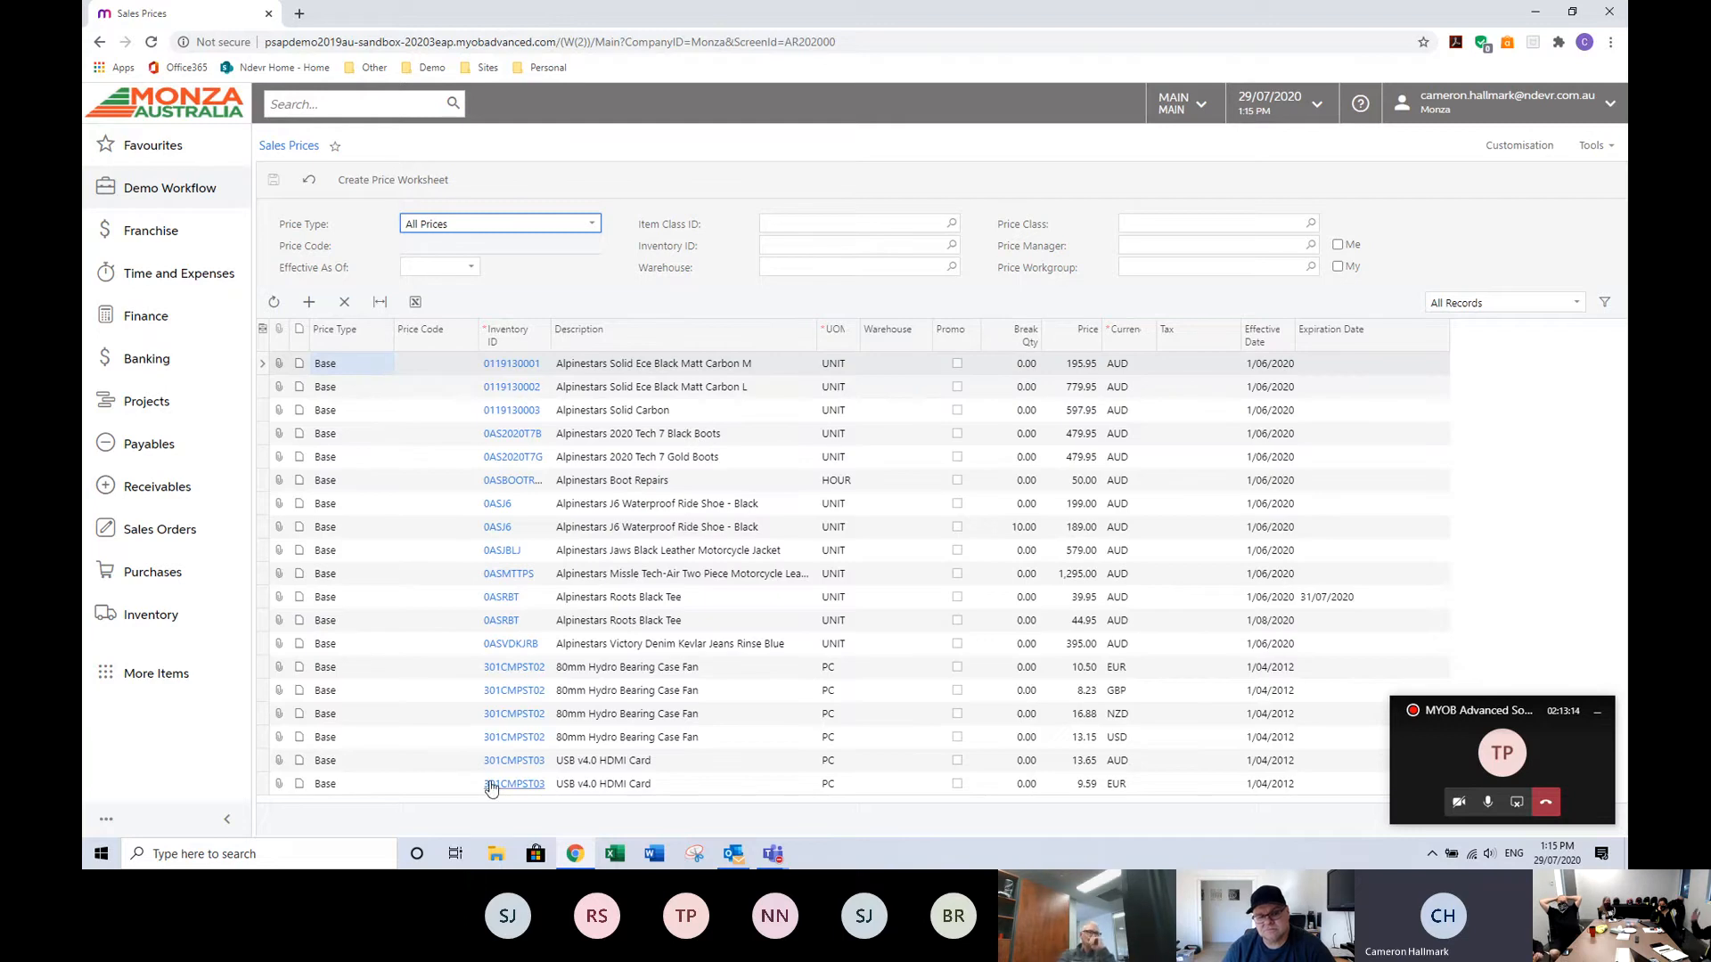
left_click(1483, 304)
left_click(1444, 341)
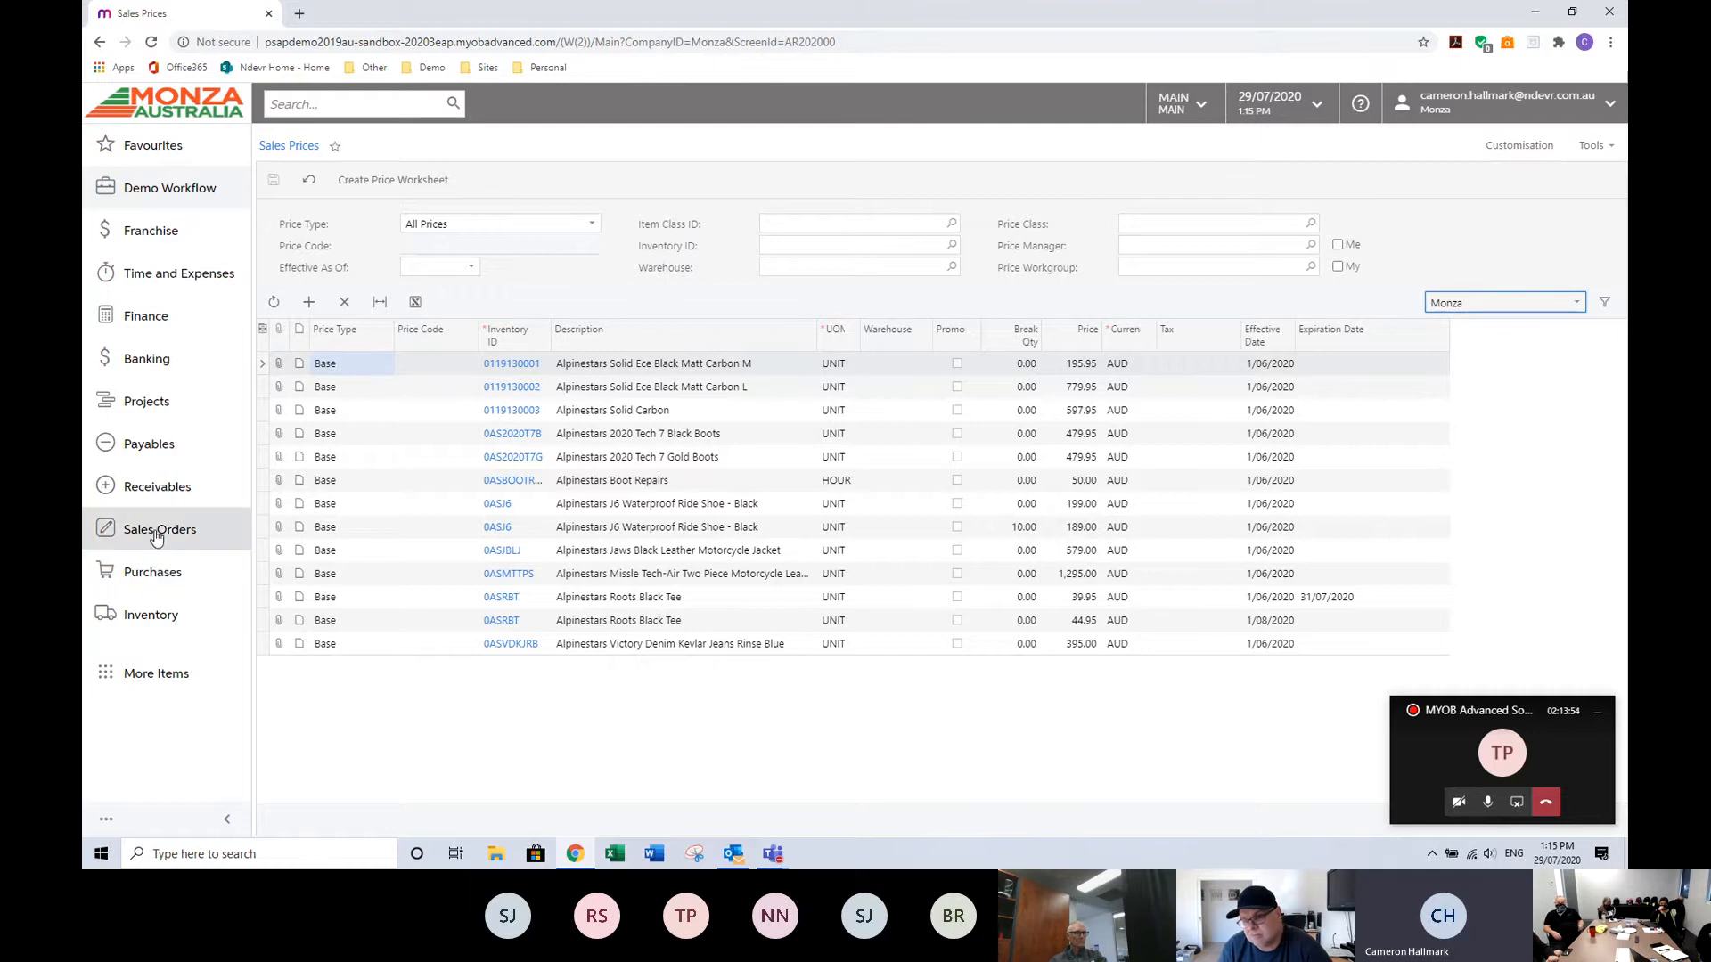
Review discount codes DE15, DE25 and DE30: breakpoints, customer price classes and item price classes, then return to the list.
left_click(159, 495)
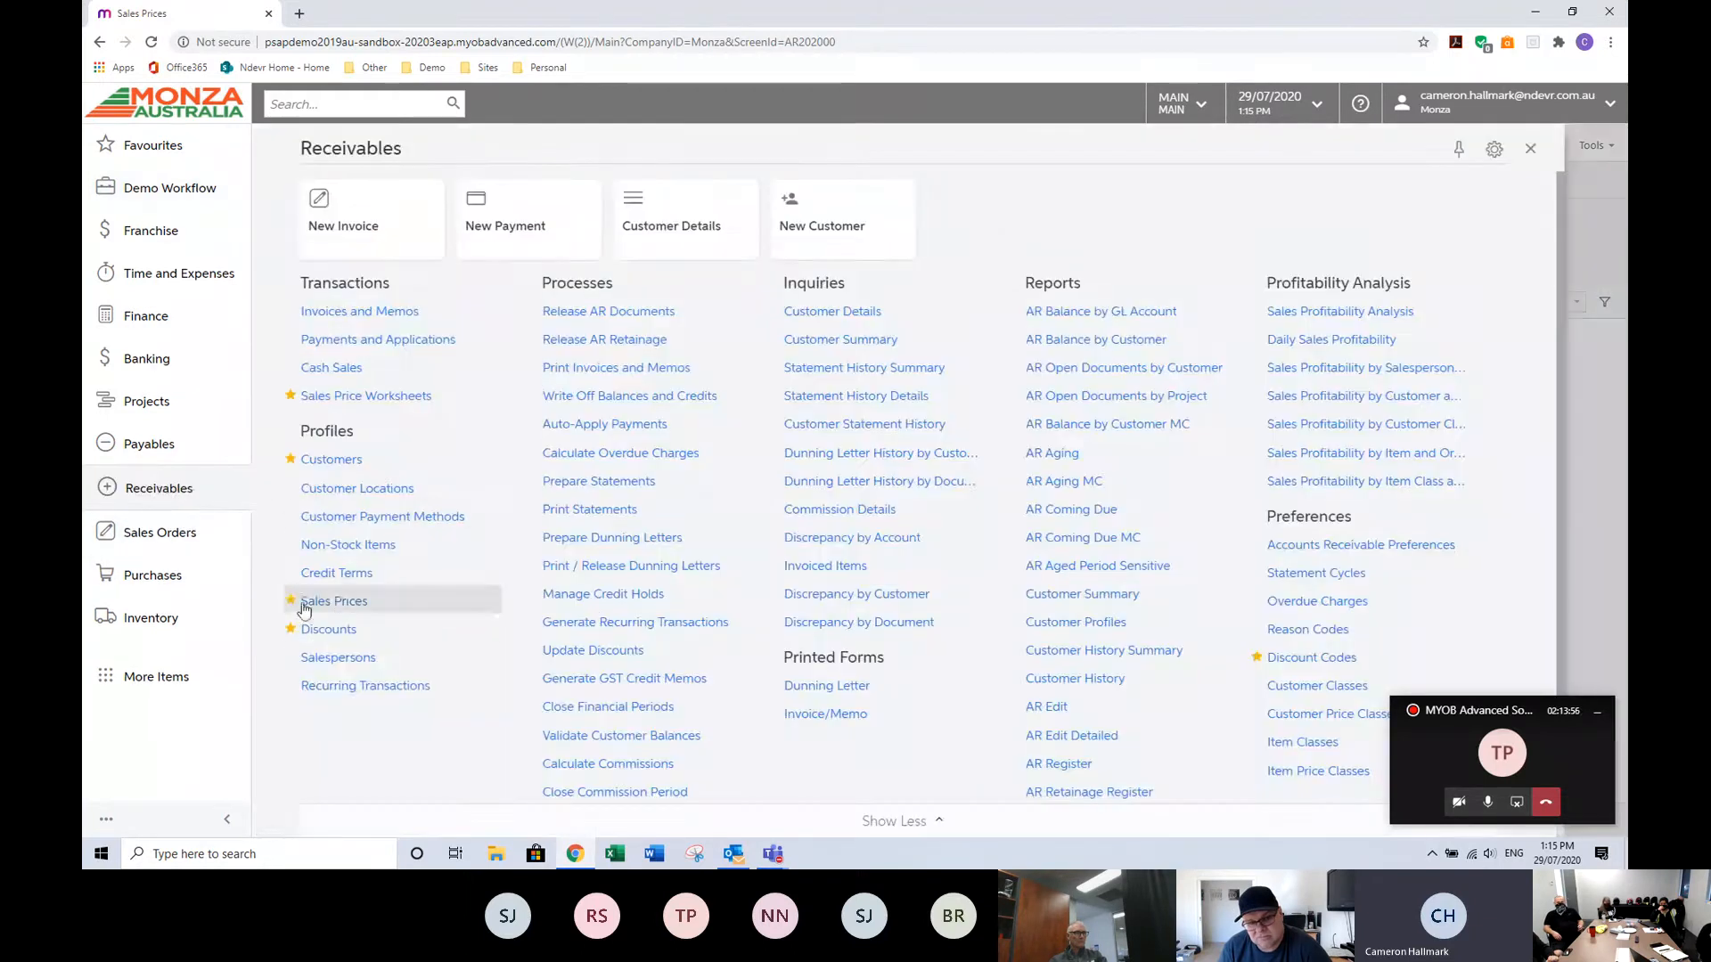
left_click(331, 626)
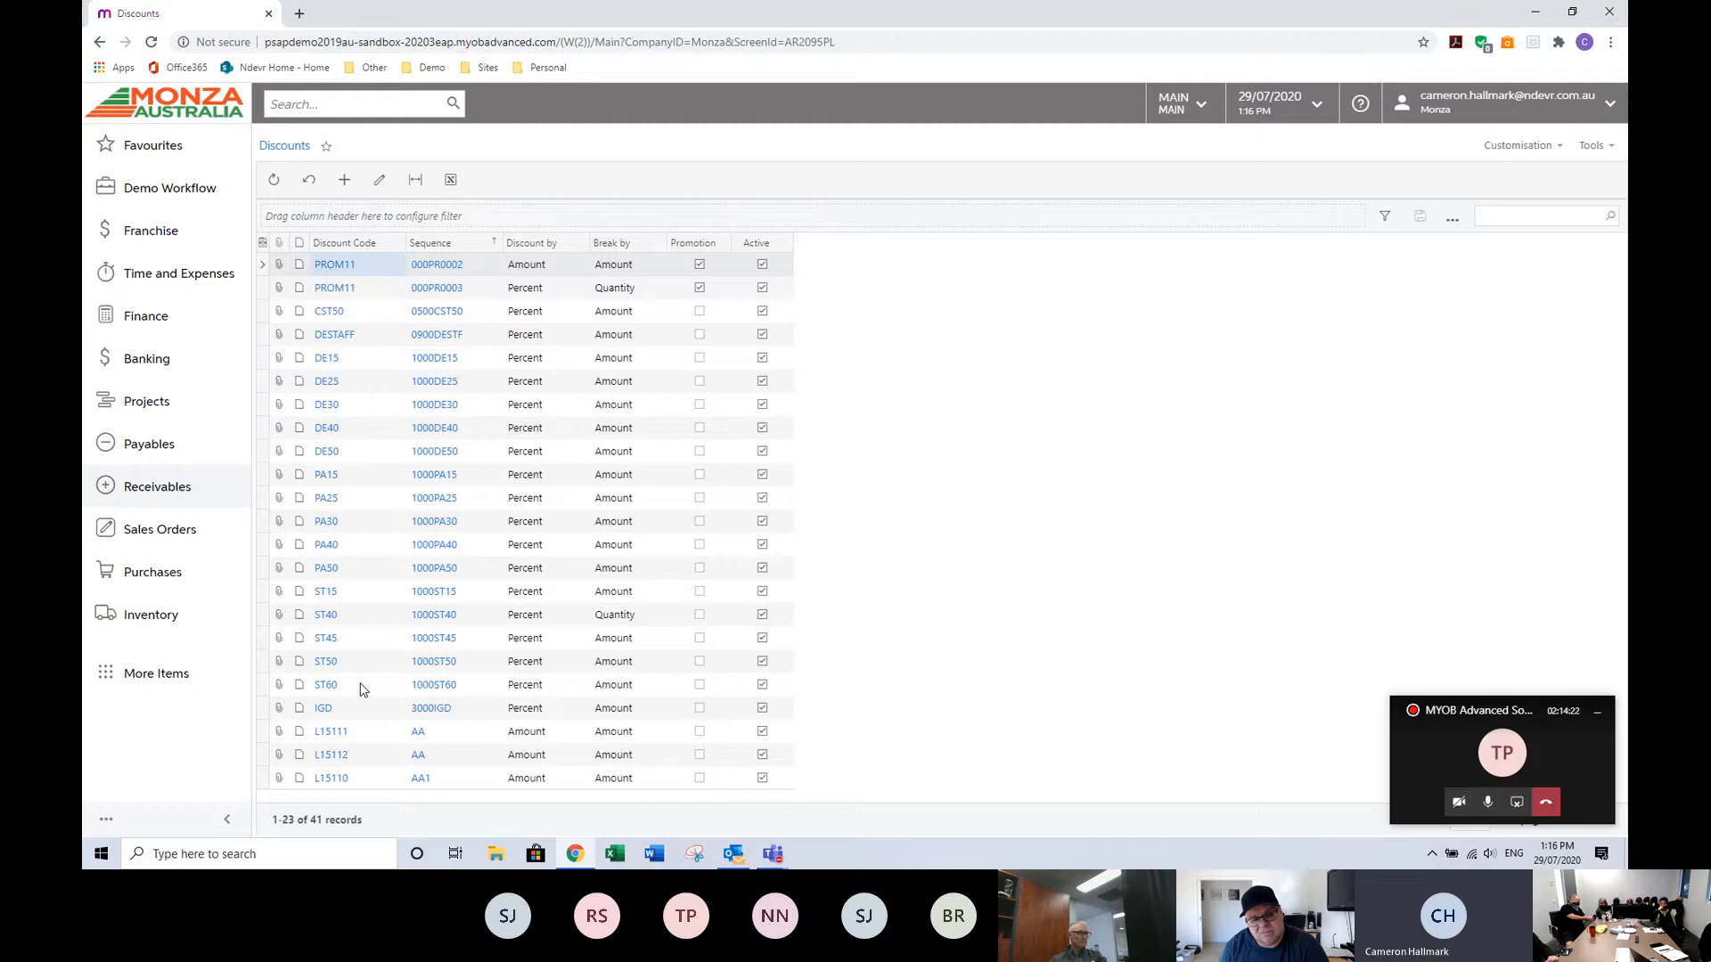
left_click(327, 360)
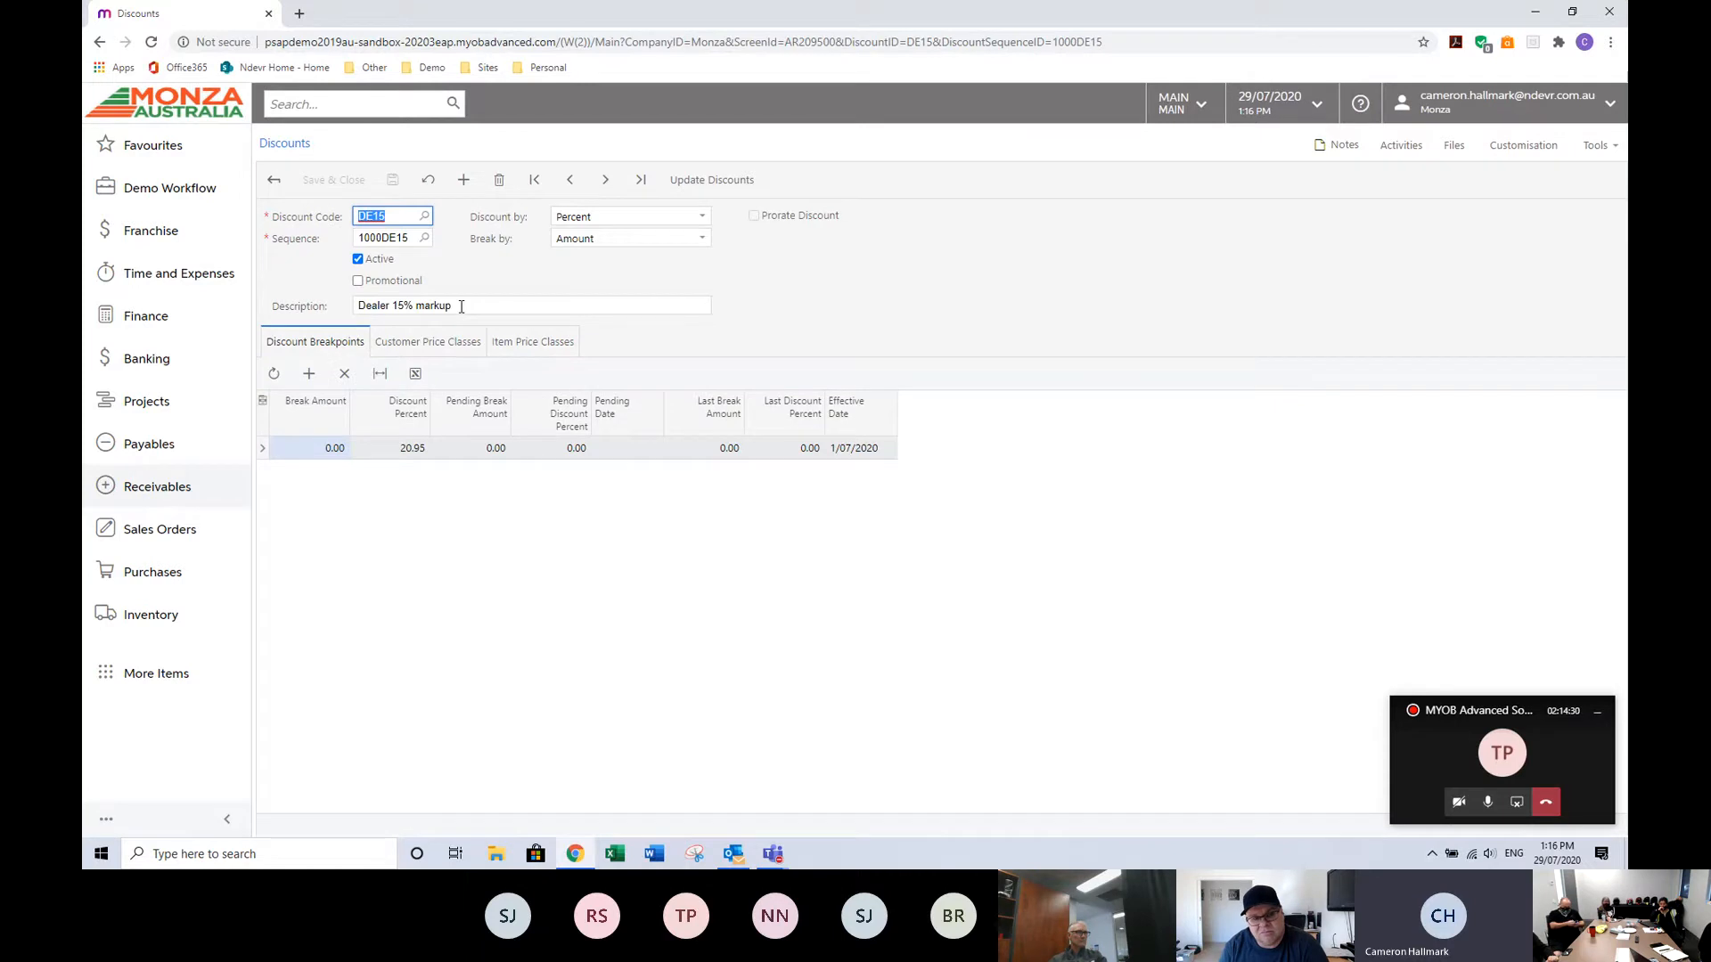
left_click(439, 342)
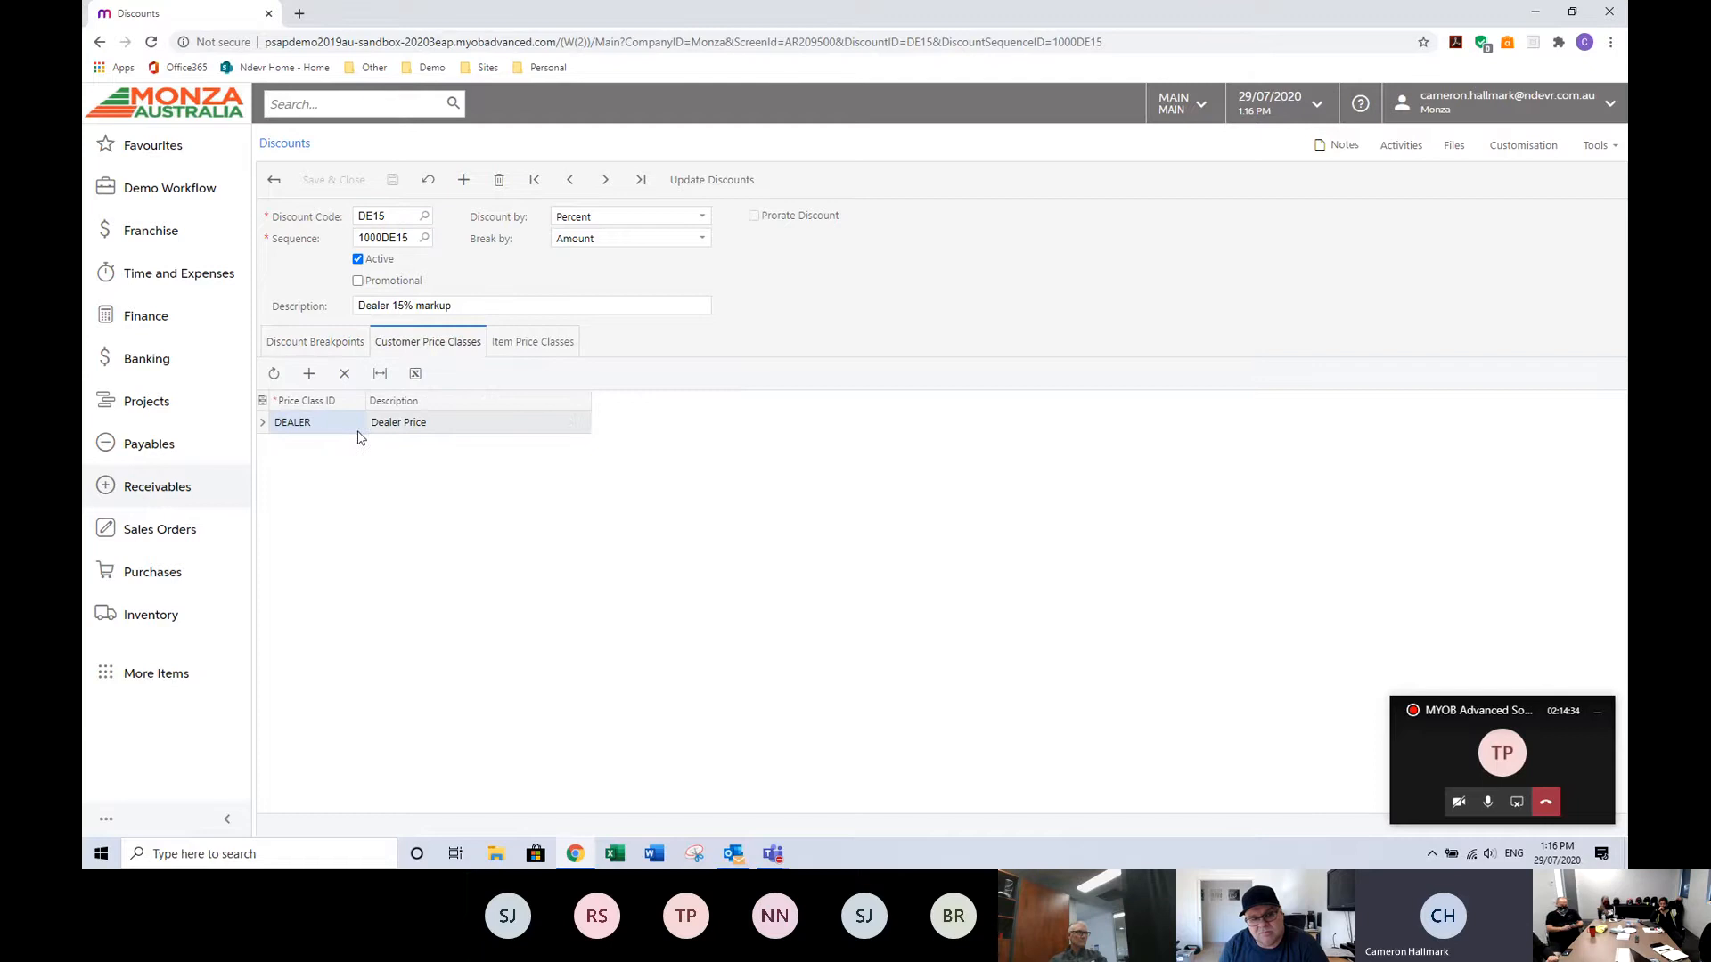
left_click(543, 344)
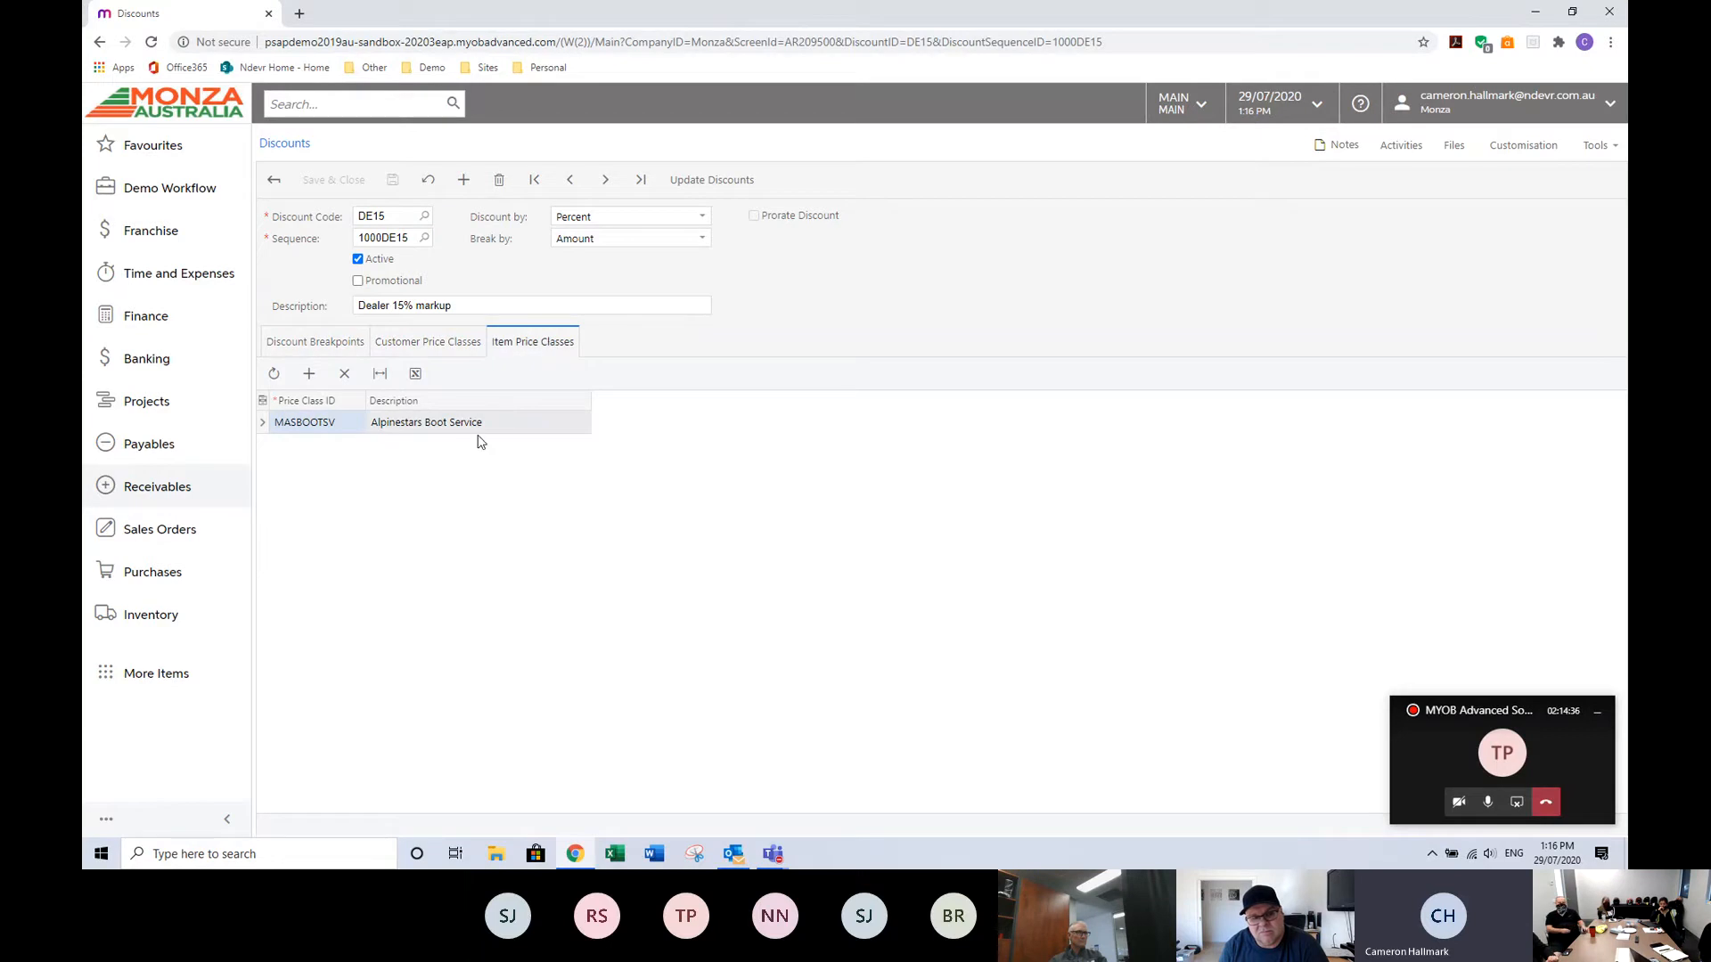
left_click(608, 179)
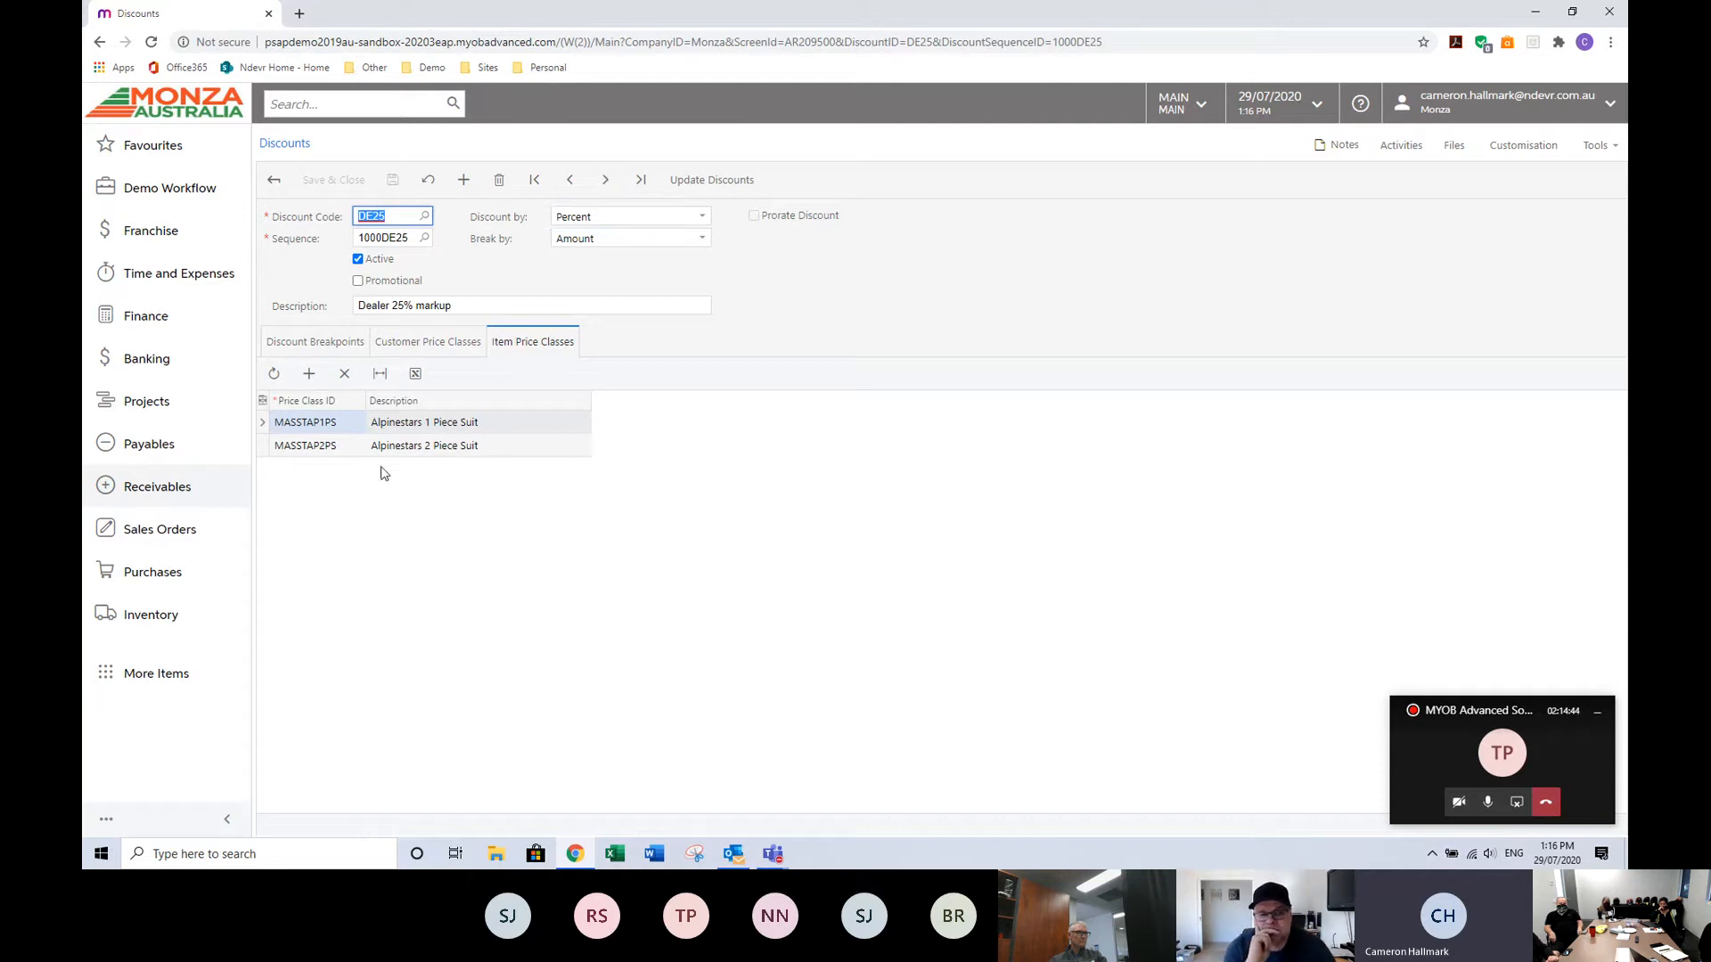
left_click(607, 179)
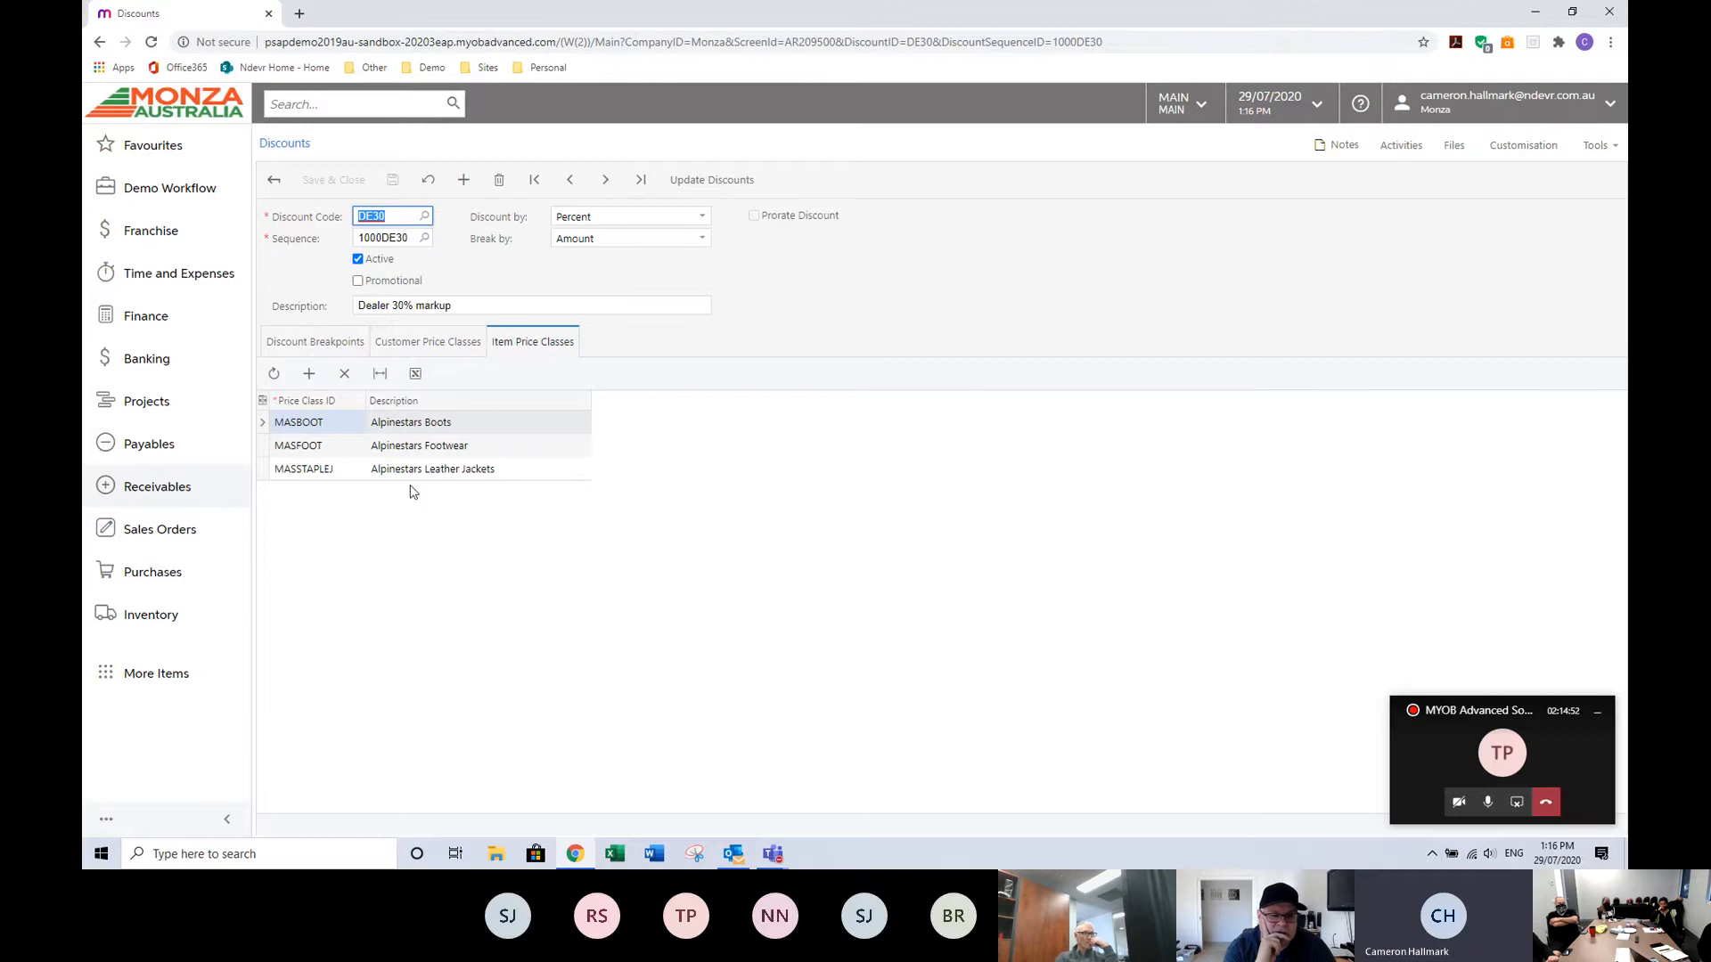
left_click(352, 343)
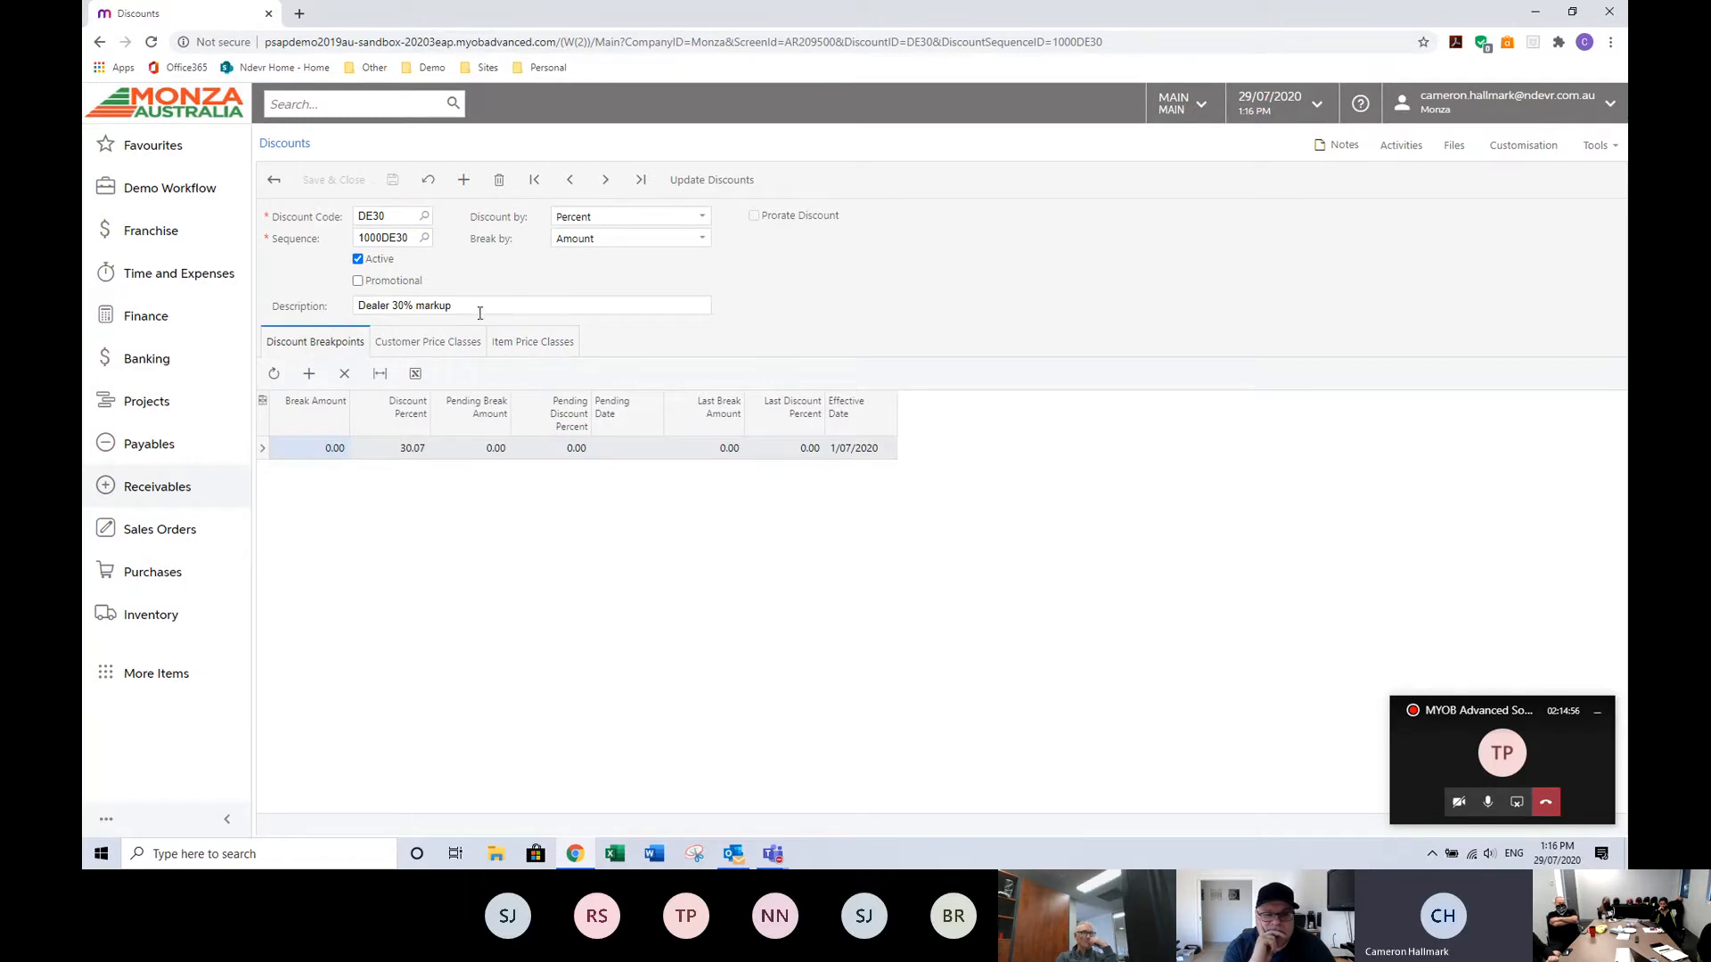
left_click(515, 351)
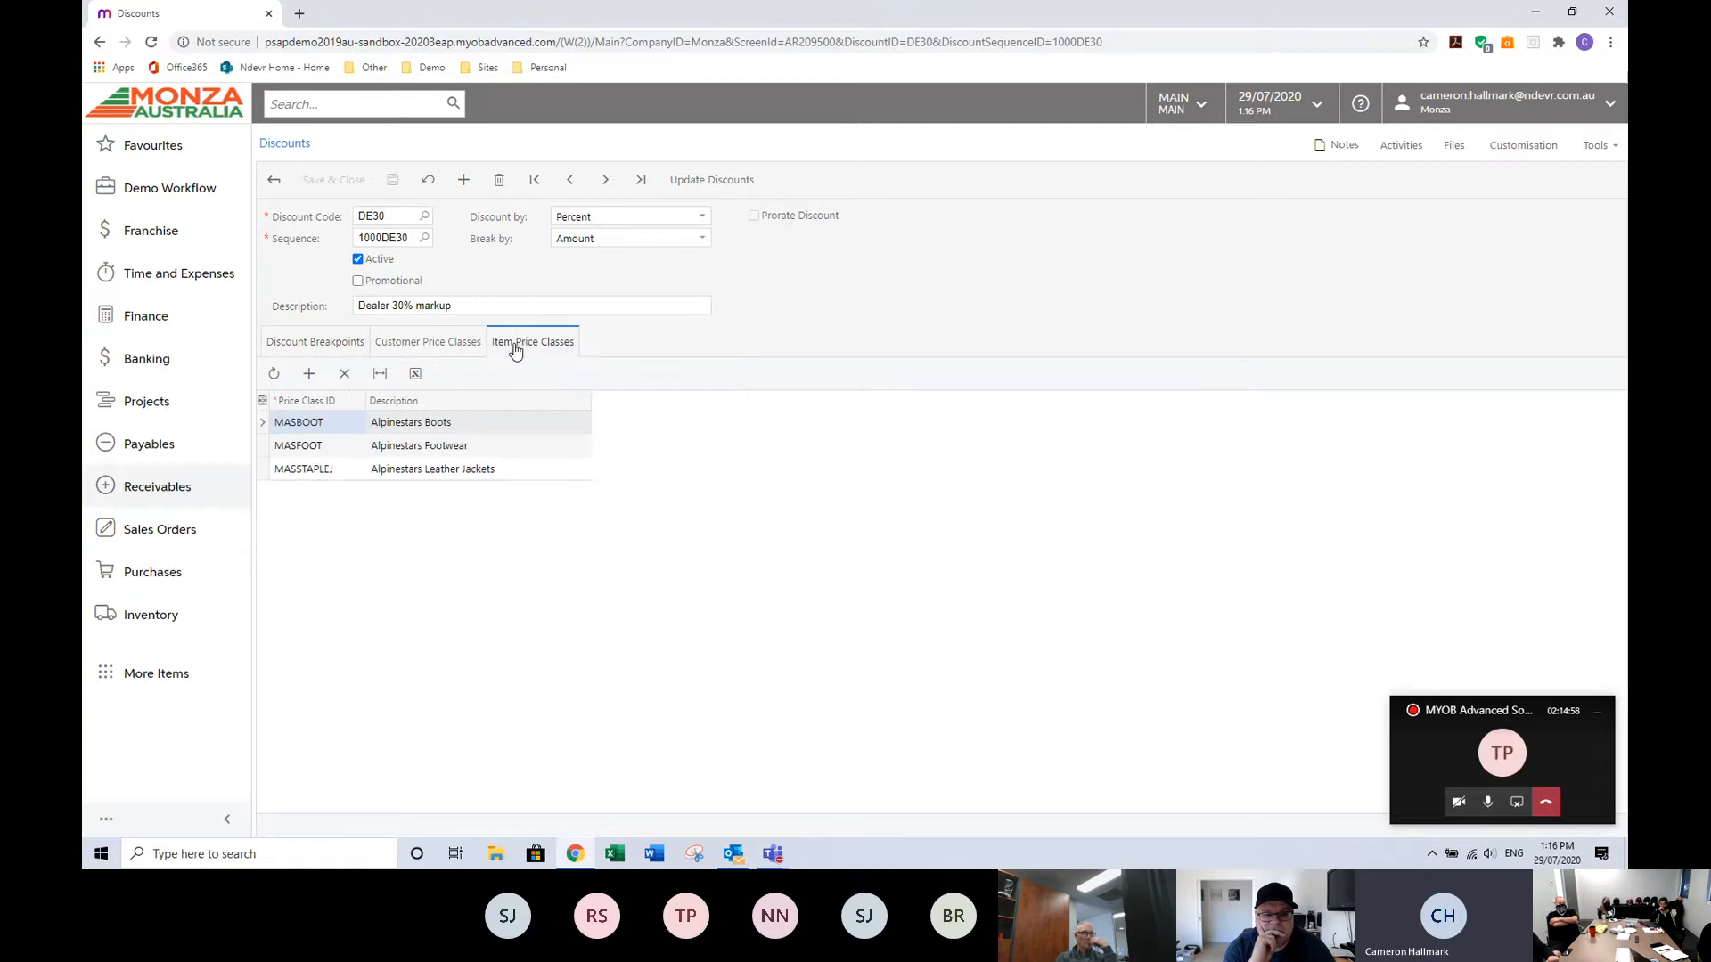
left_click(423, 346)
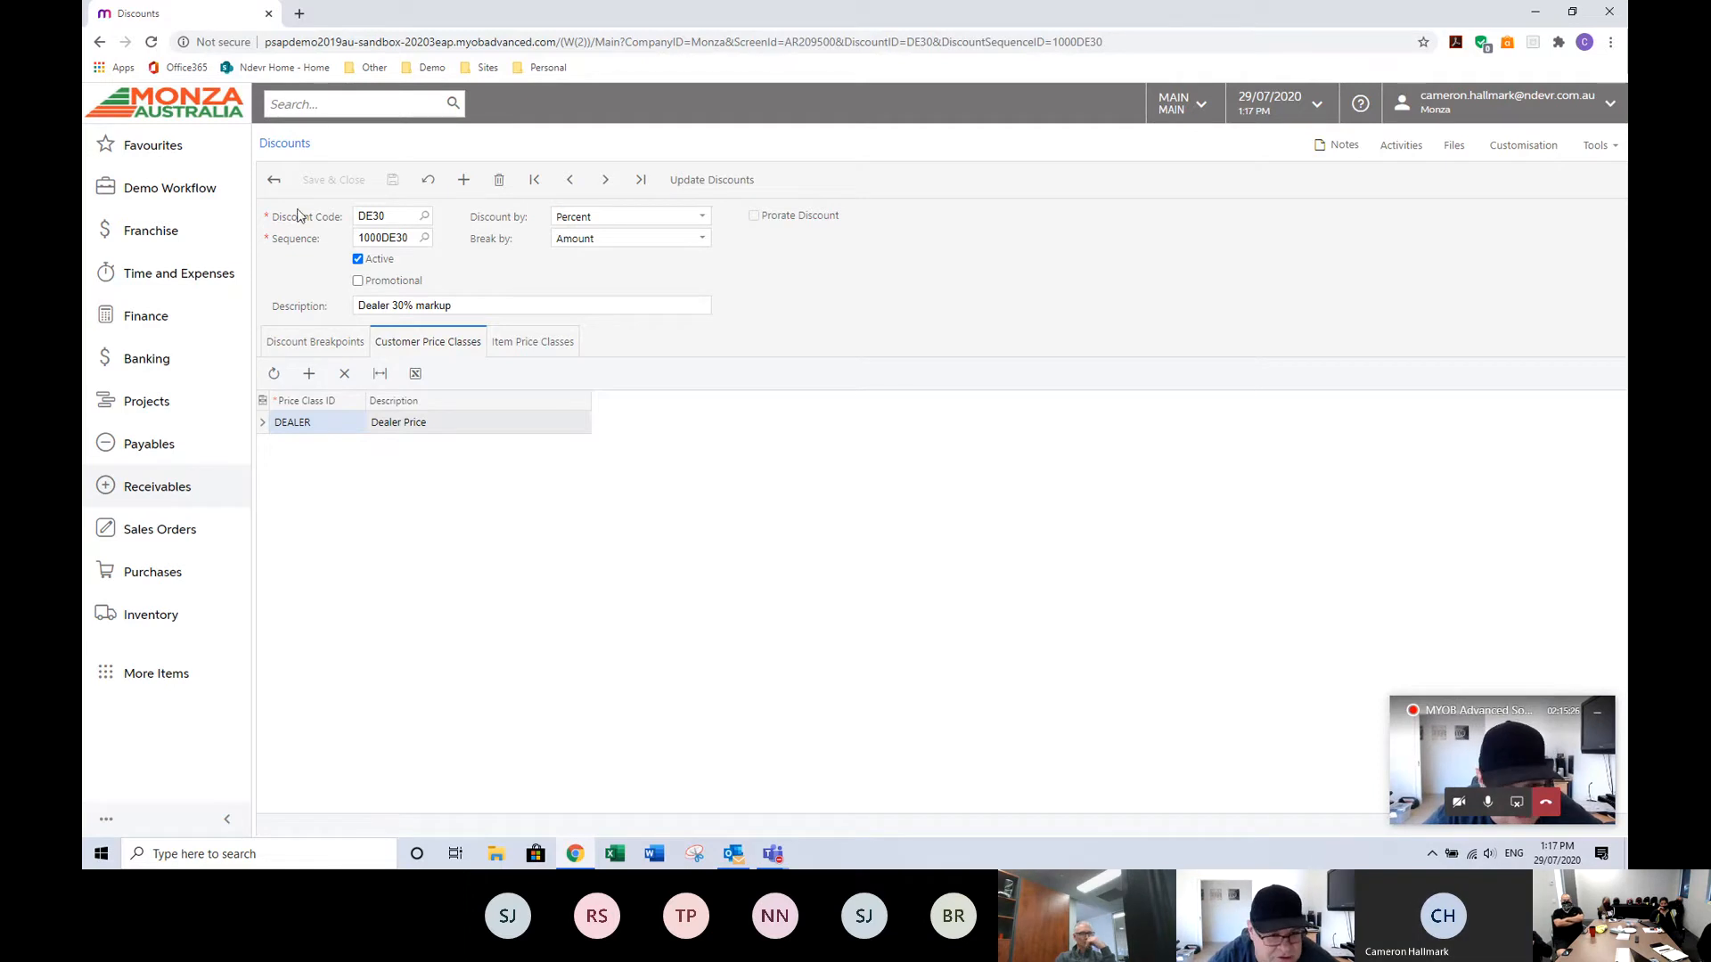
left_click(273, 179)
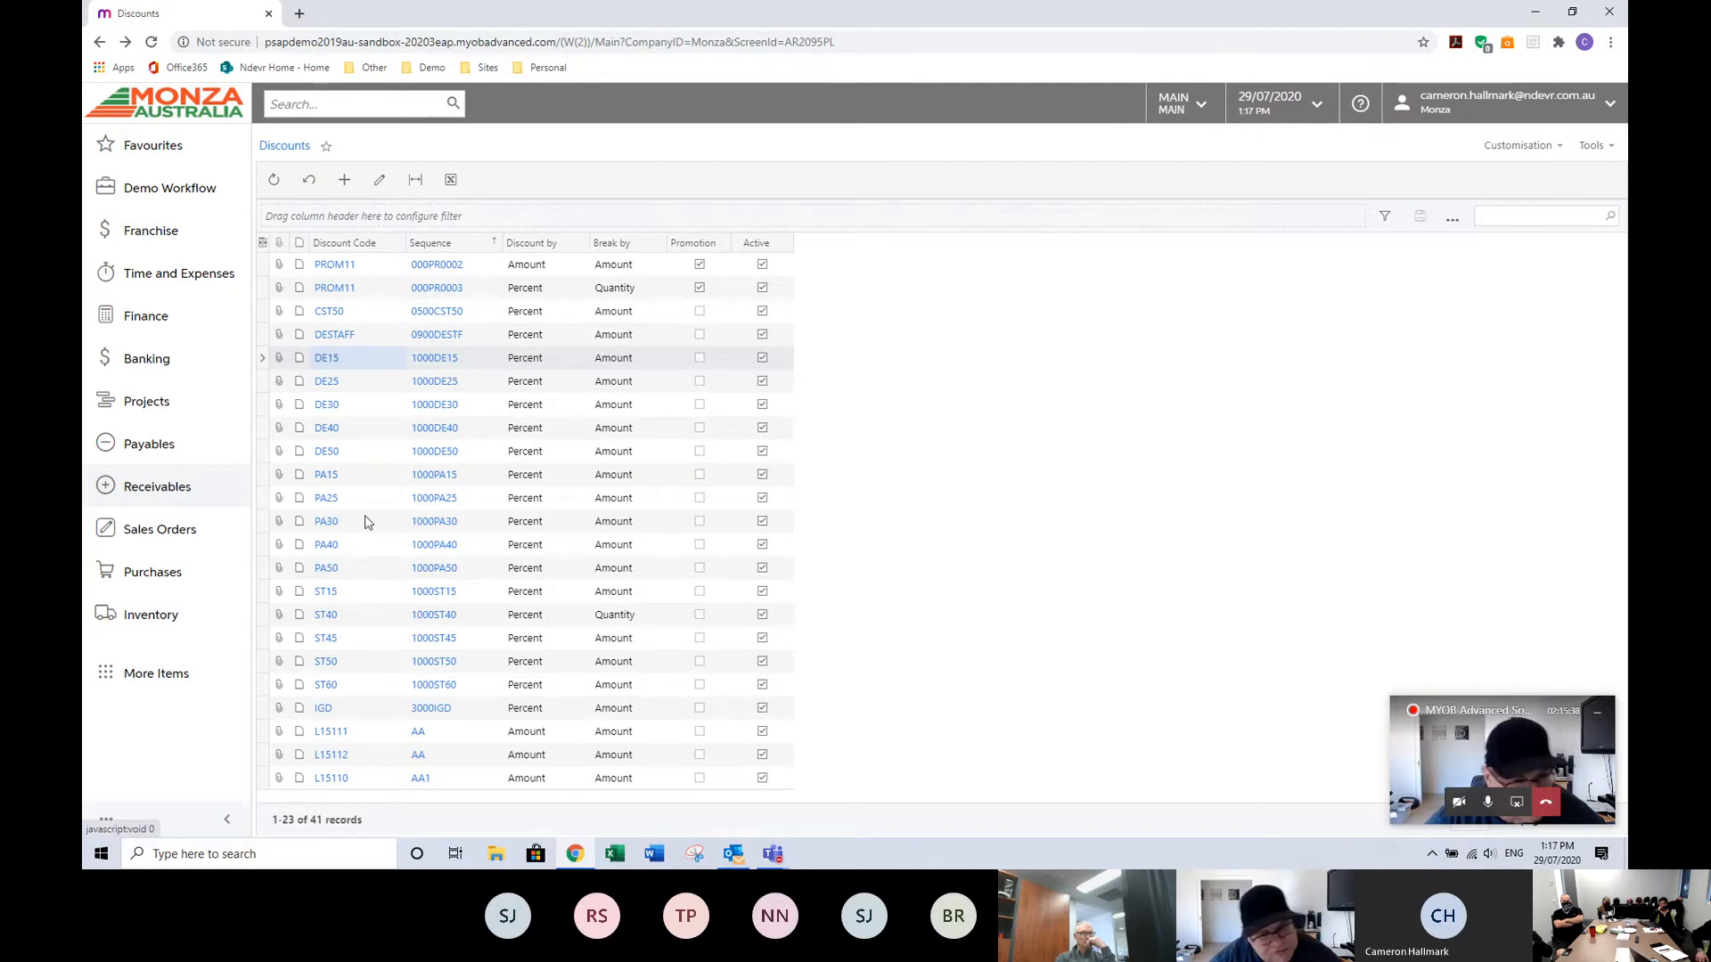
Review the CST50 discount's item price classes and customers, then return to the discount list.
left_click(328, 314)
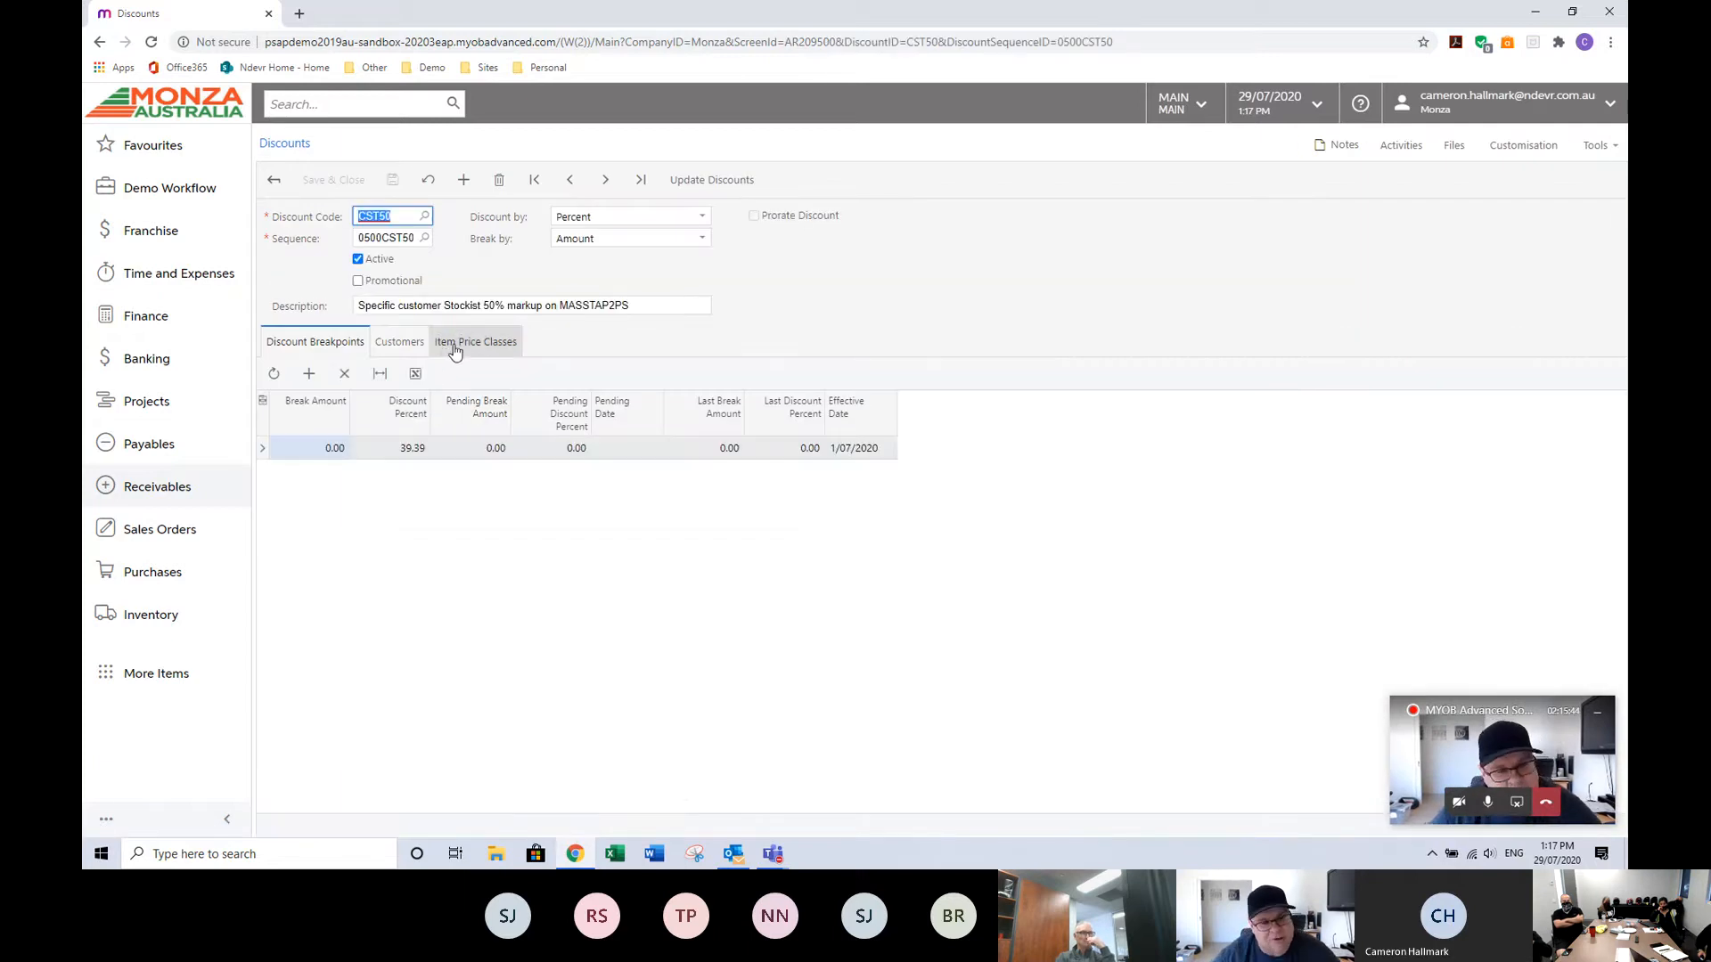
left_click(454, 347)
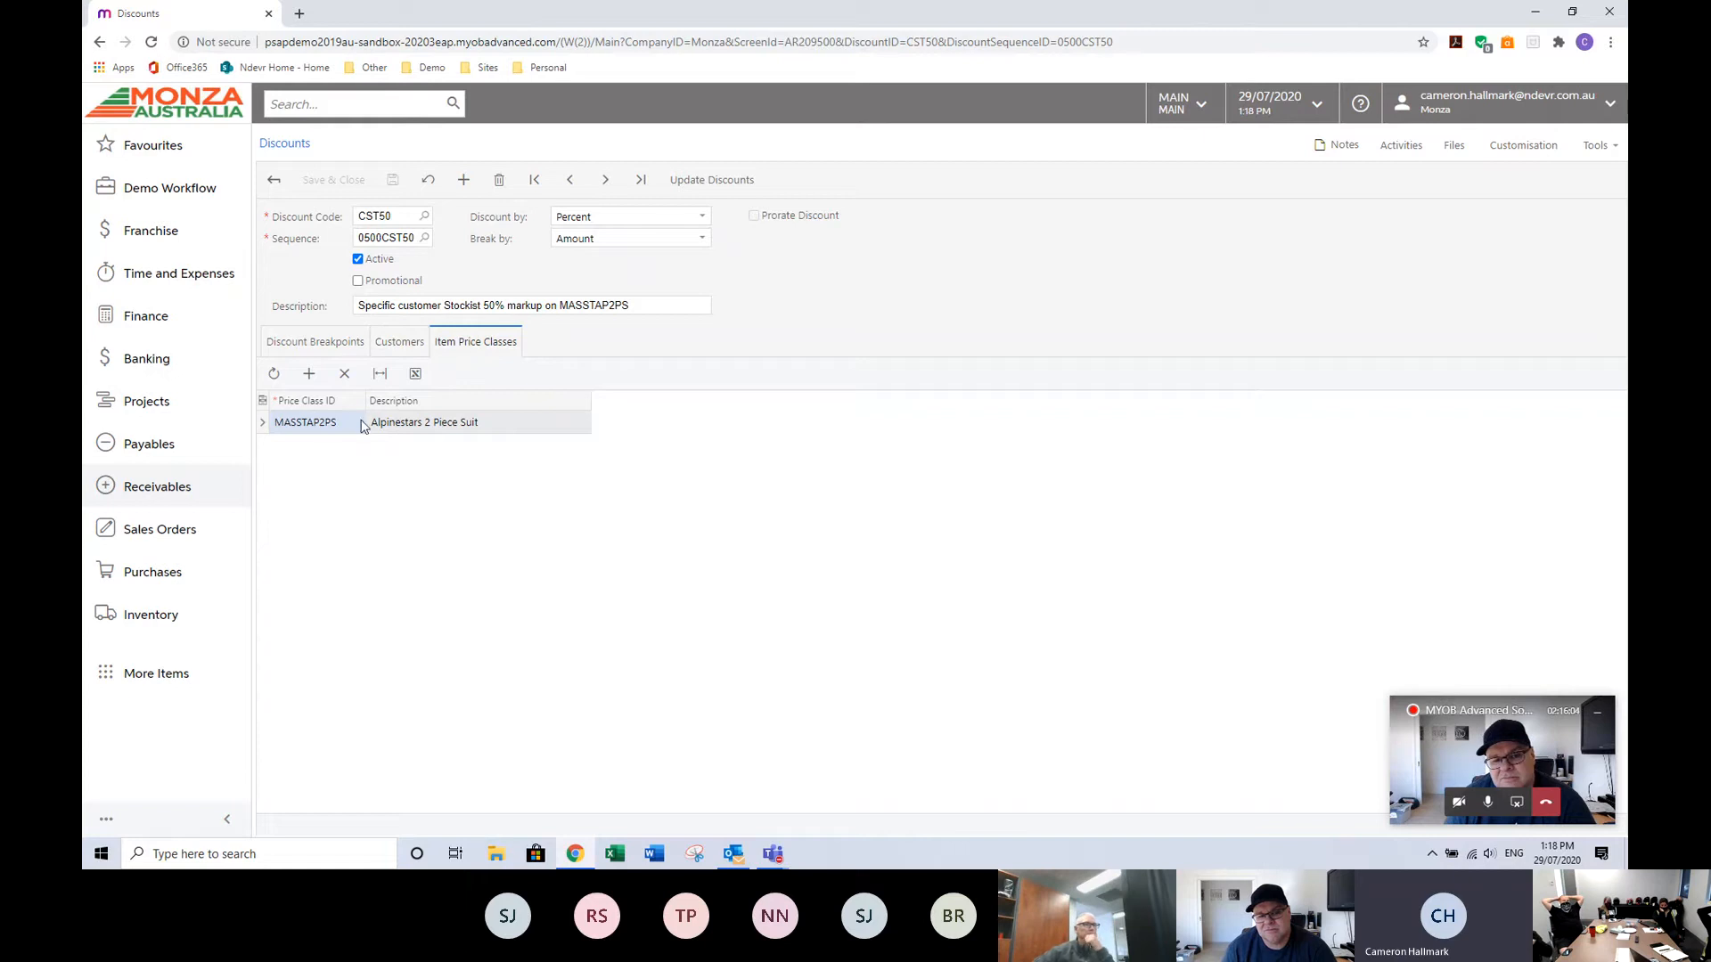
left_click(399, 346)
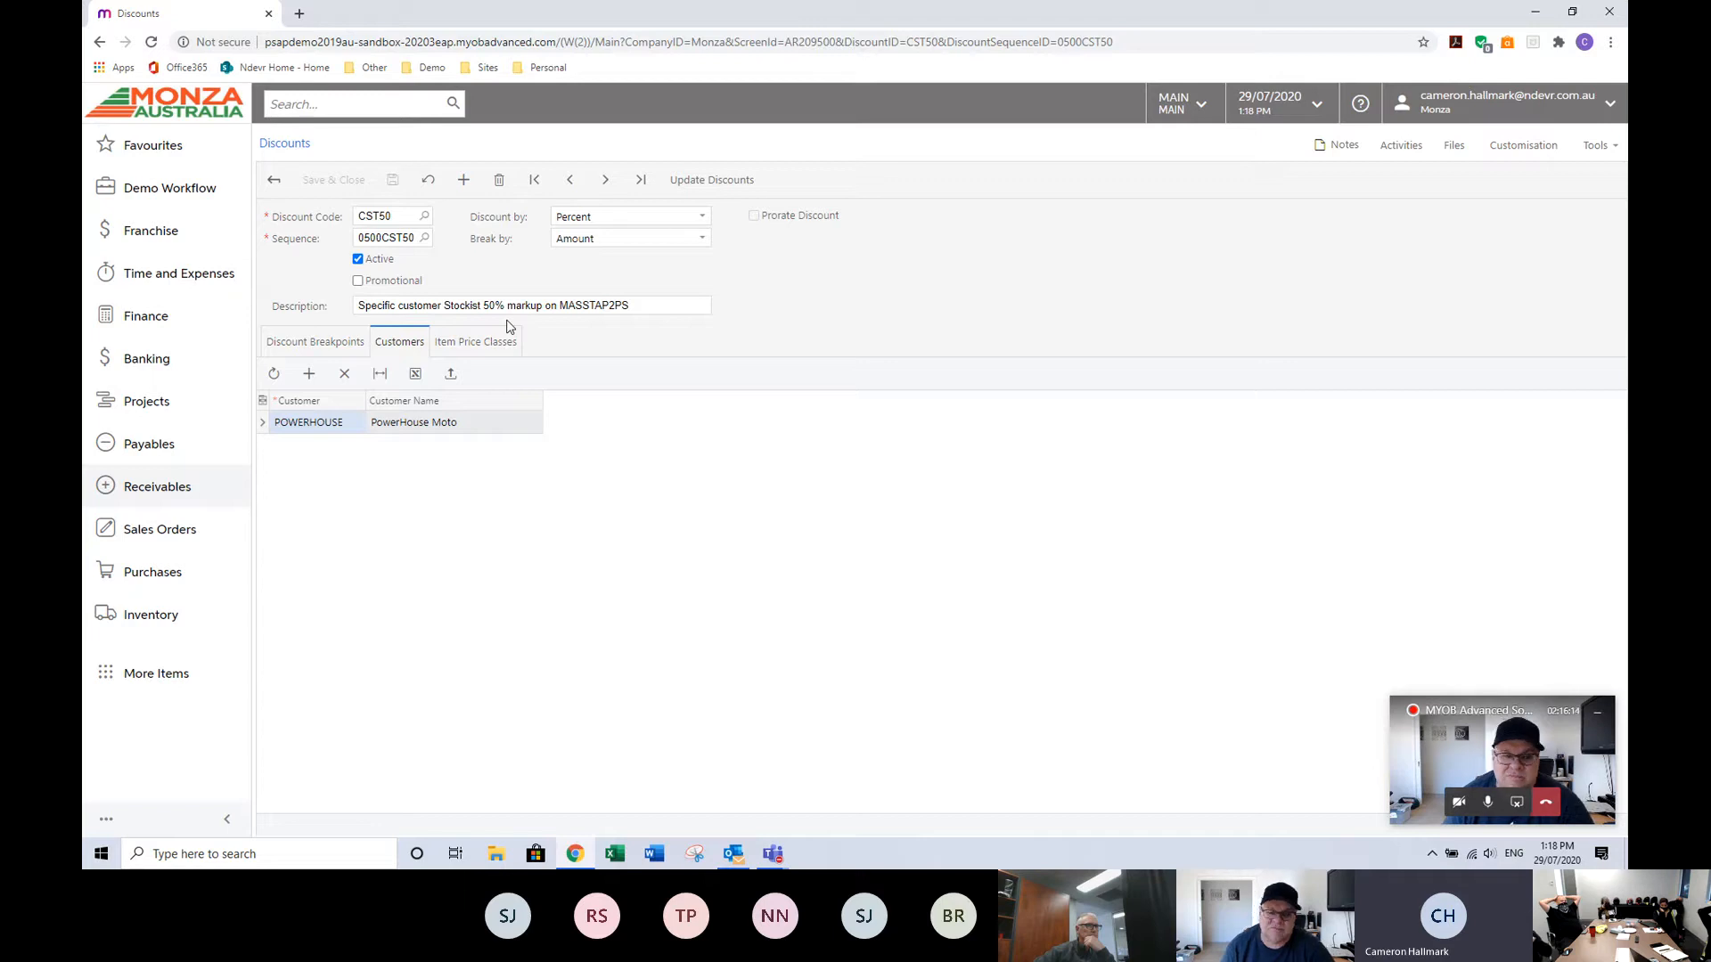
left_click(273, 179)
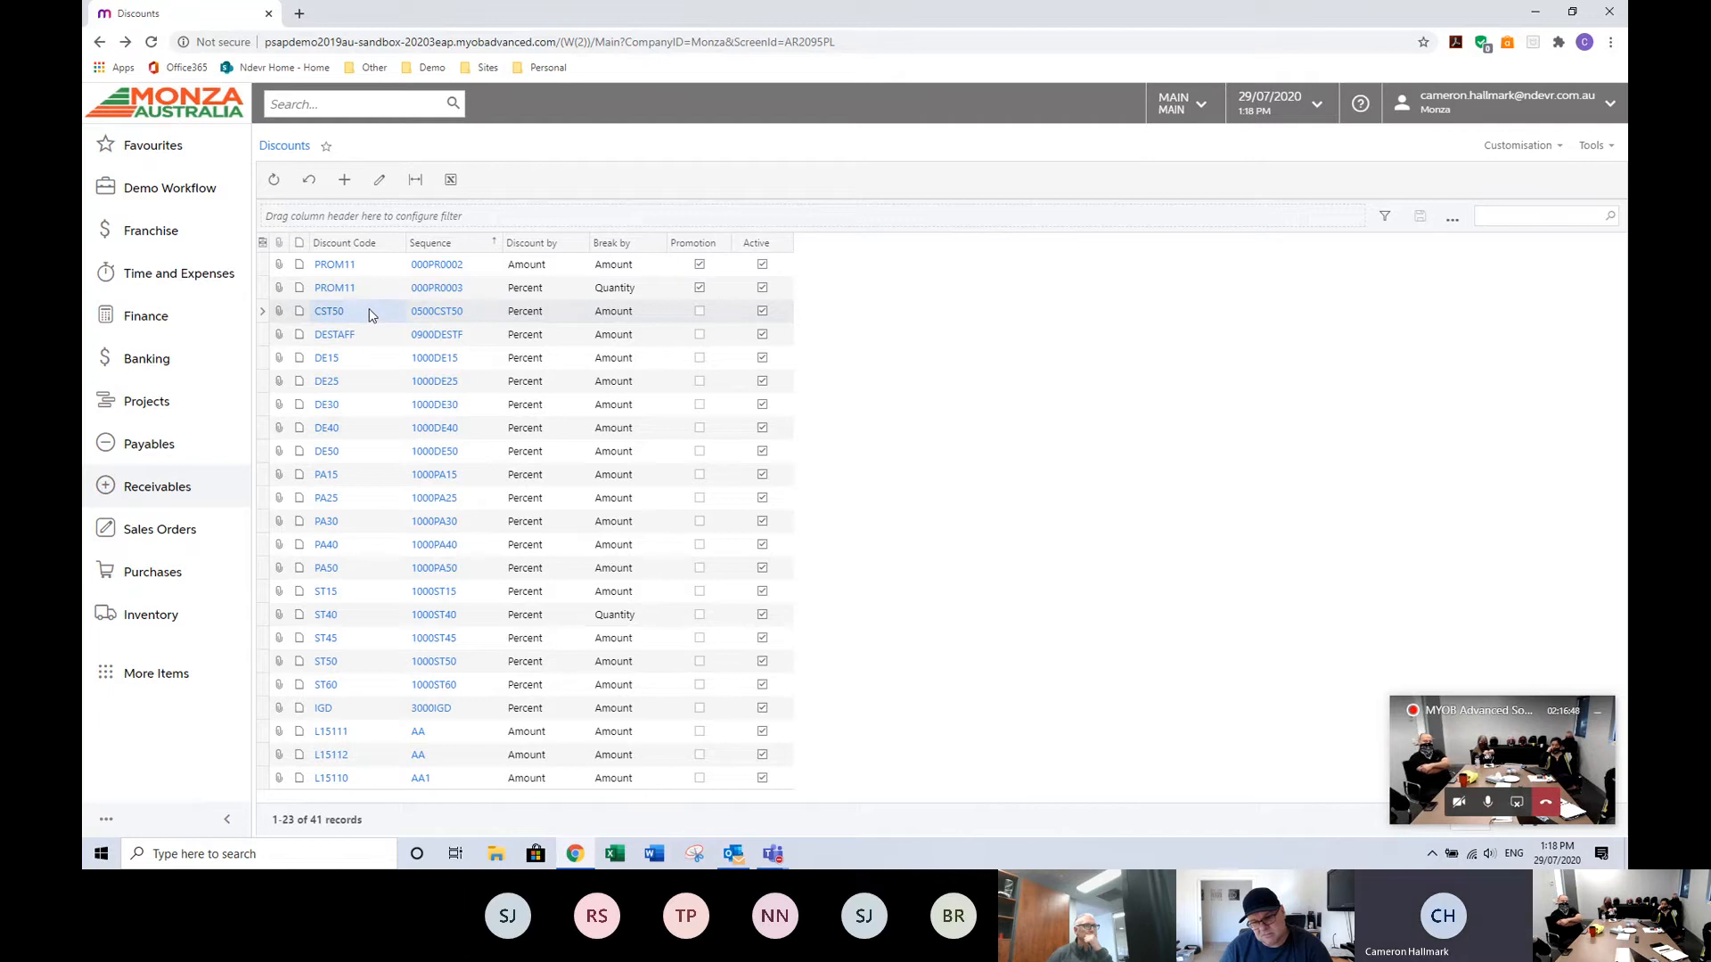
Open the Sales Prices list, then the Sales Orders list.
left_click(153, 488)
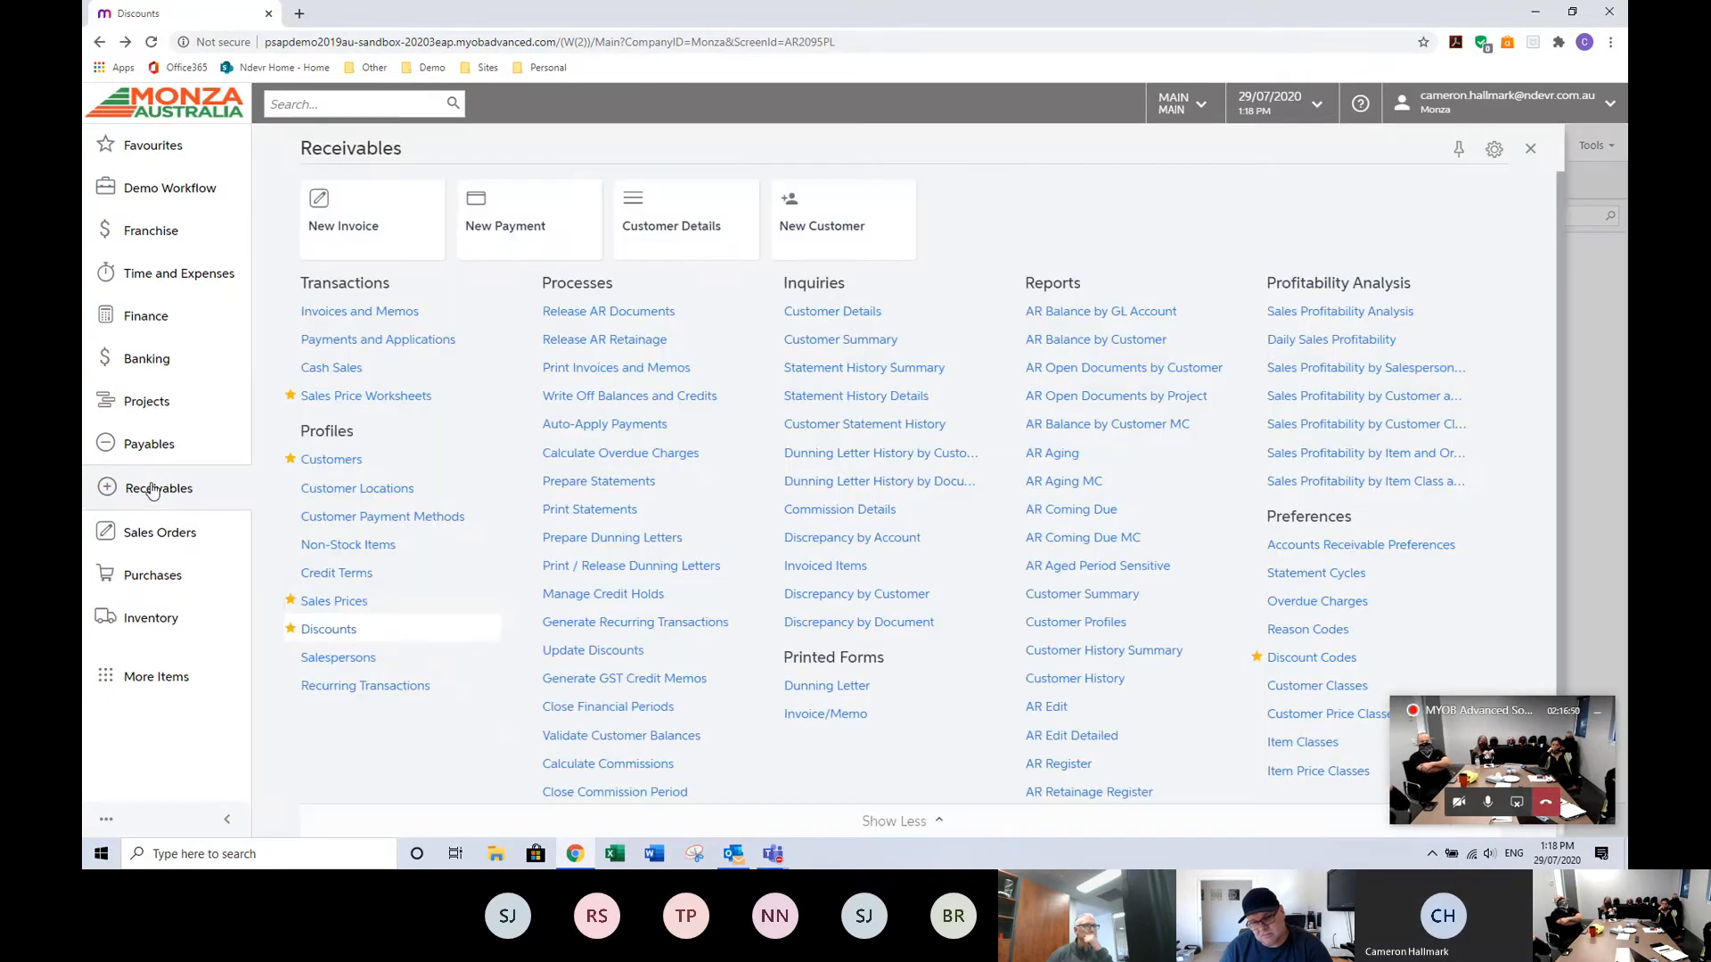
left_click(336, 604)
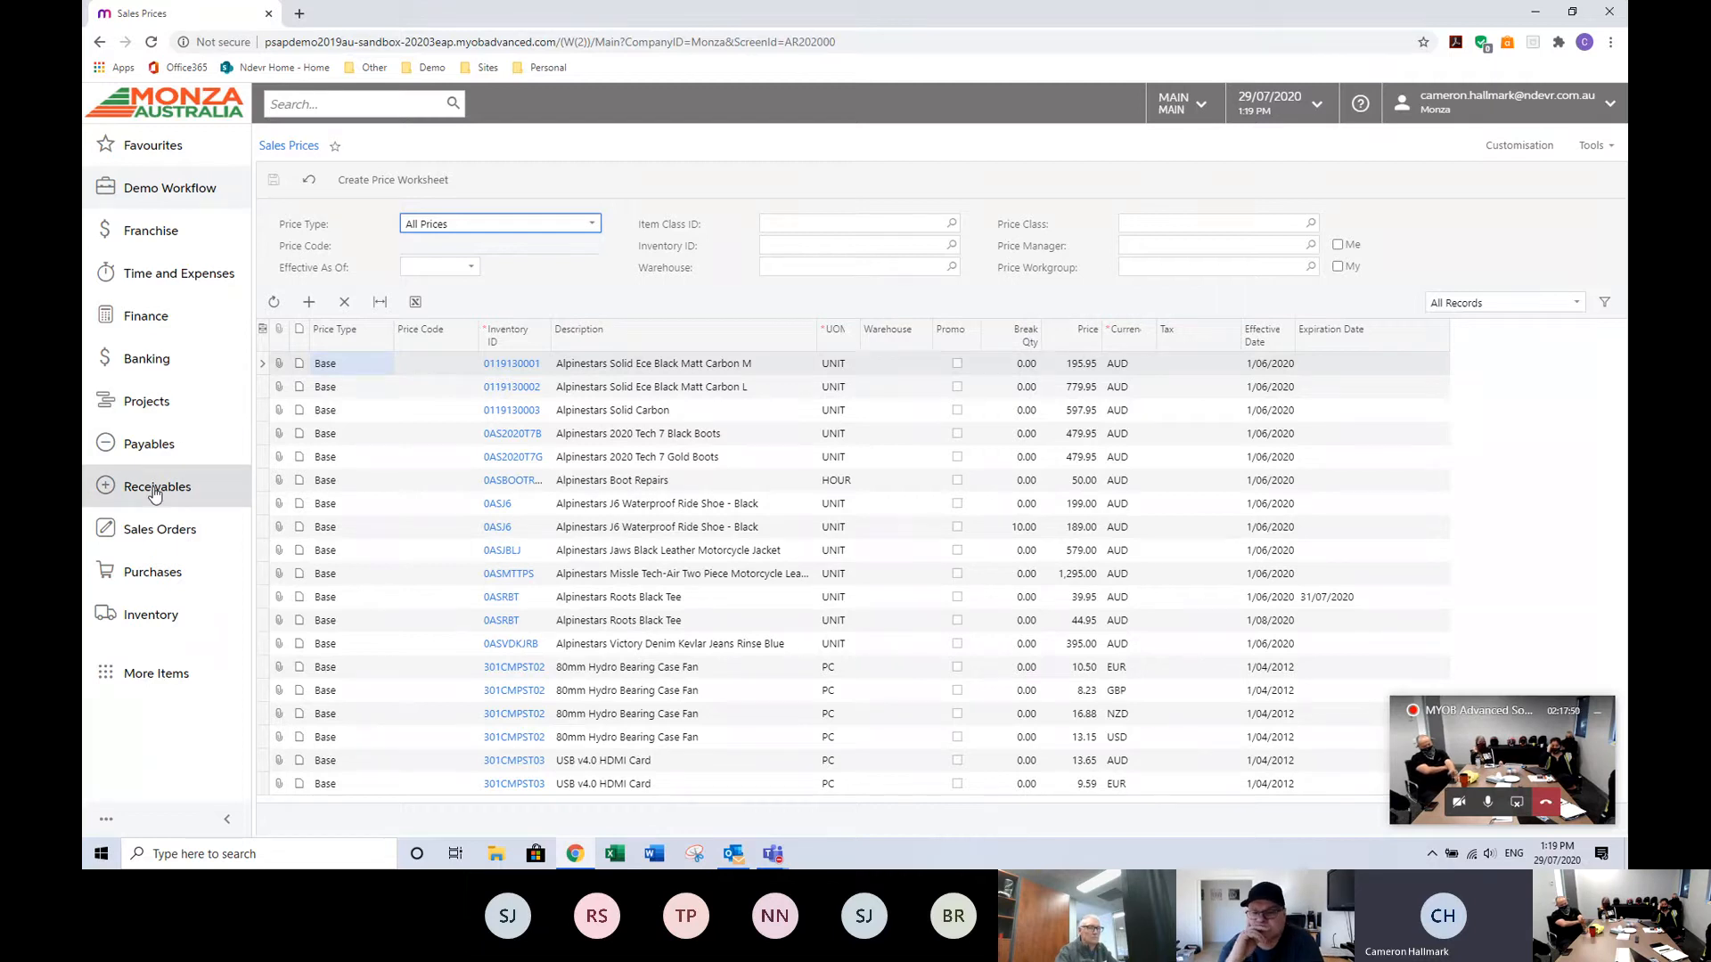
left_click(161, 529)
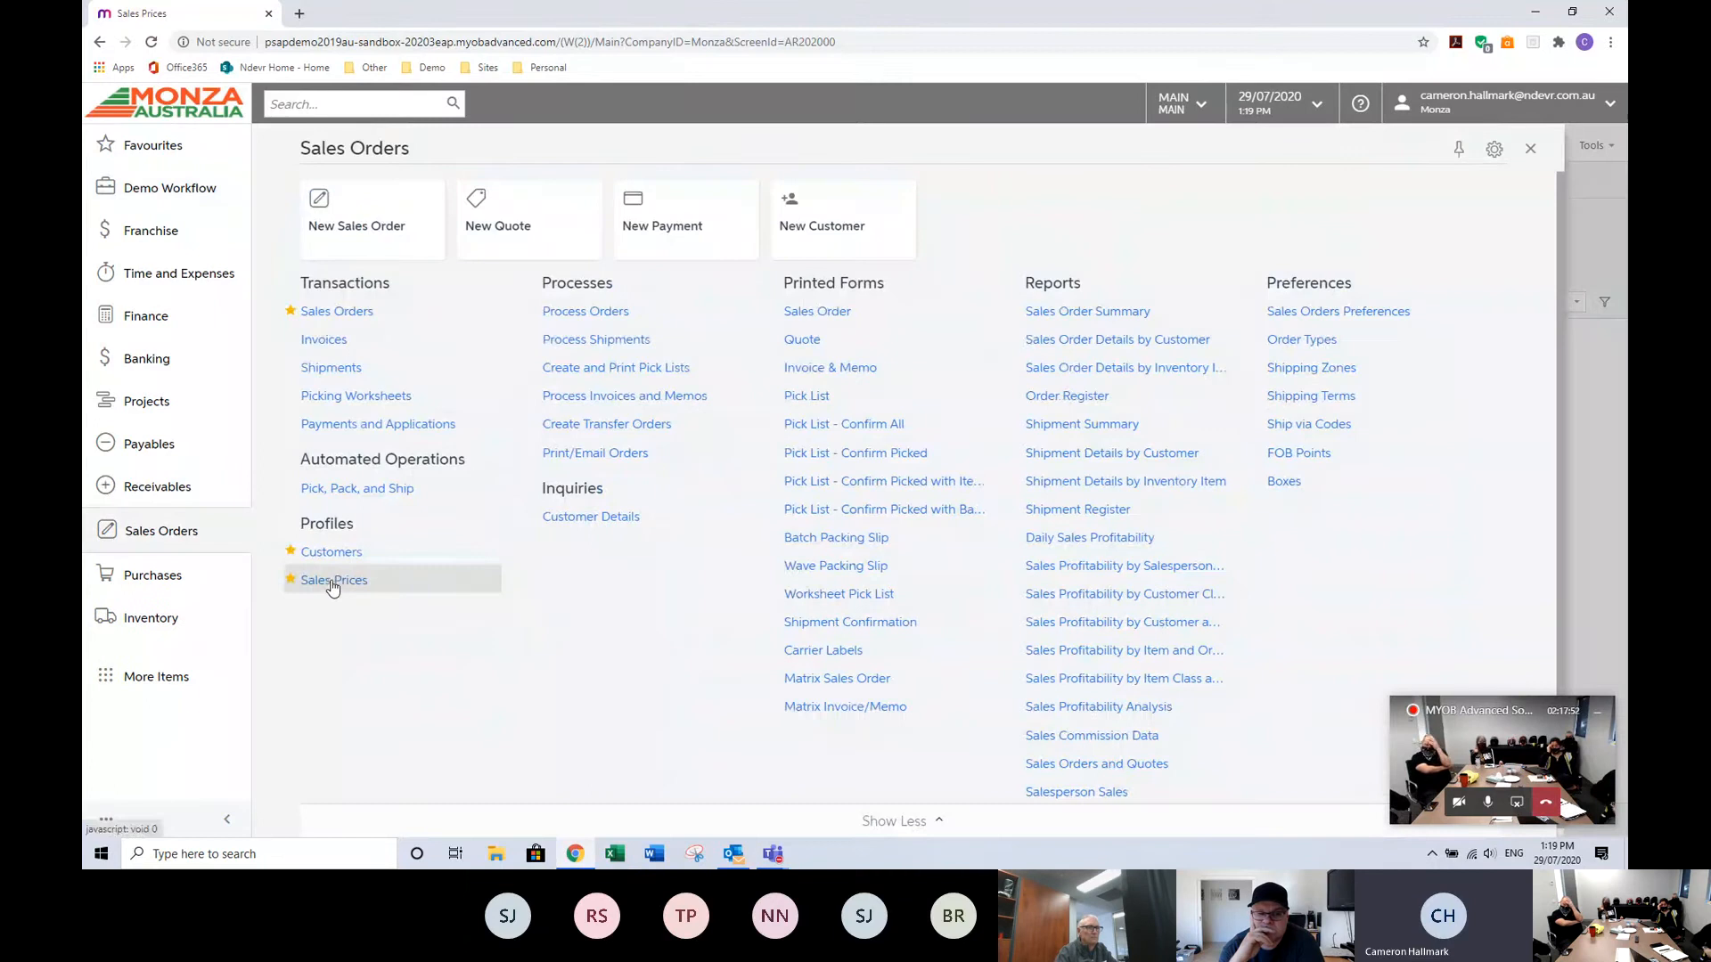
left_click(335, 310)
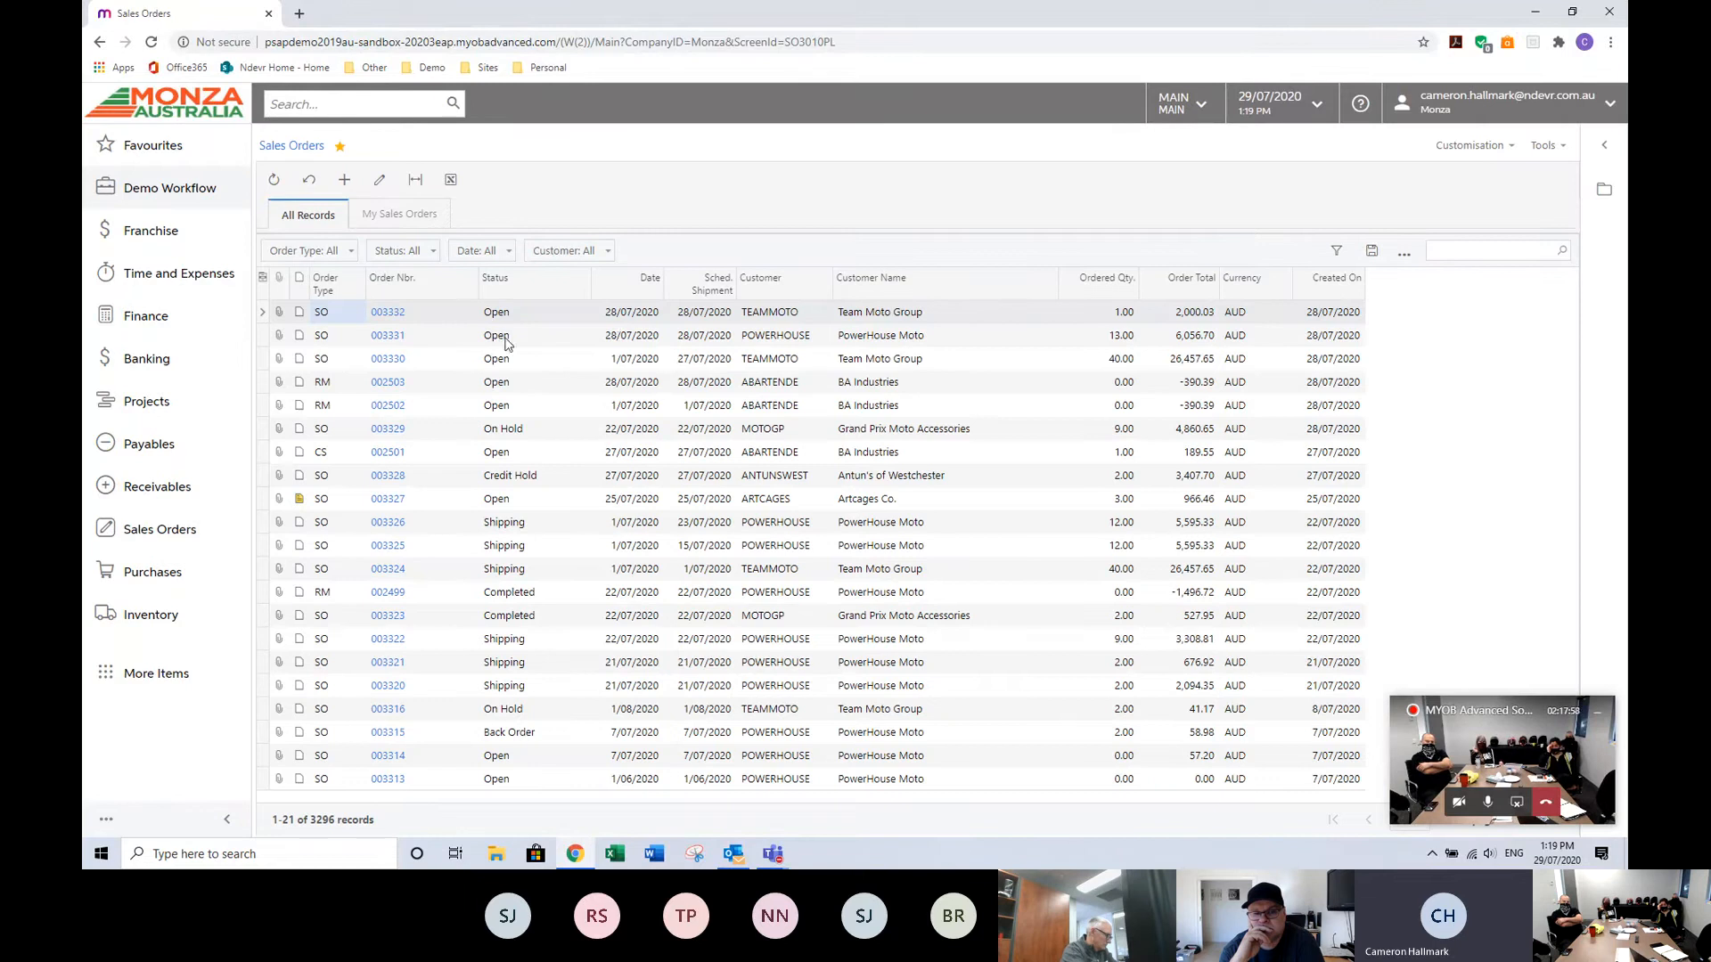
Open sales order 003329 and change its date to 15/08/2020, updating the order lines' requested dates.
left_click(385, 429)
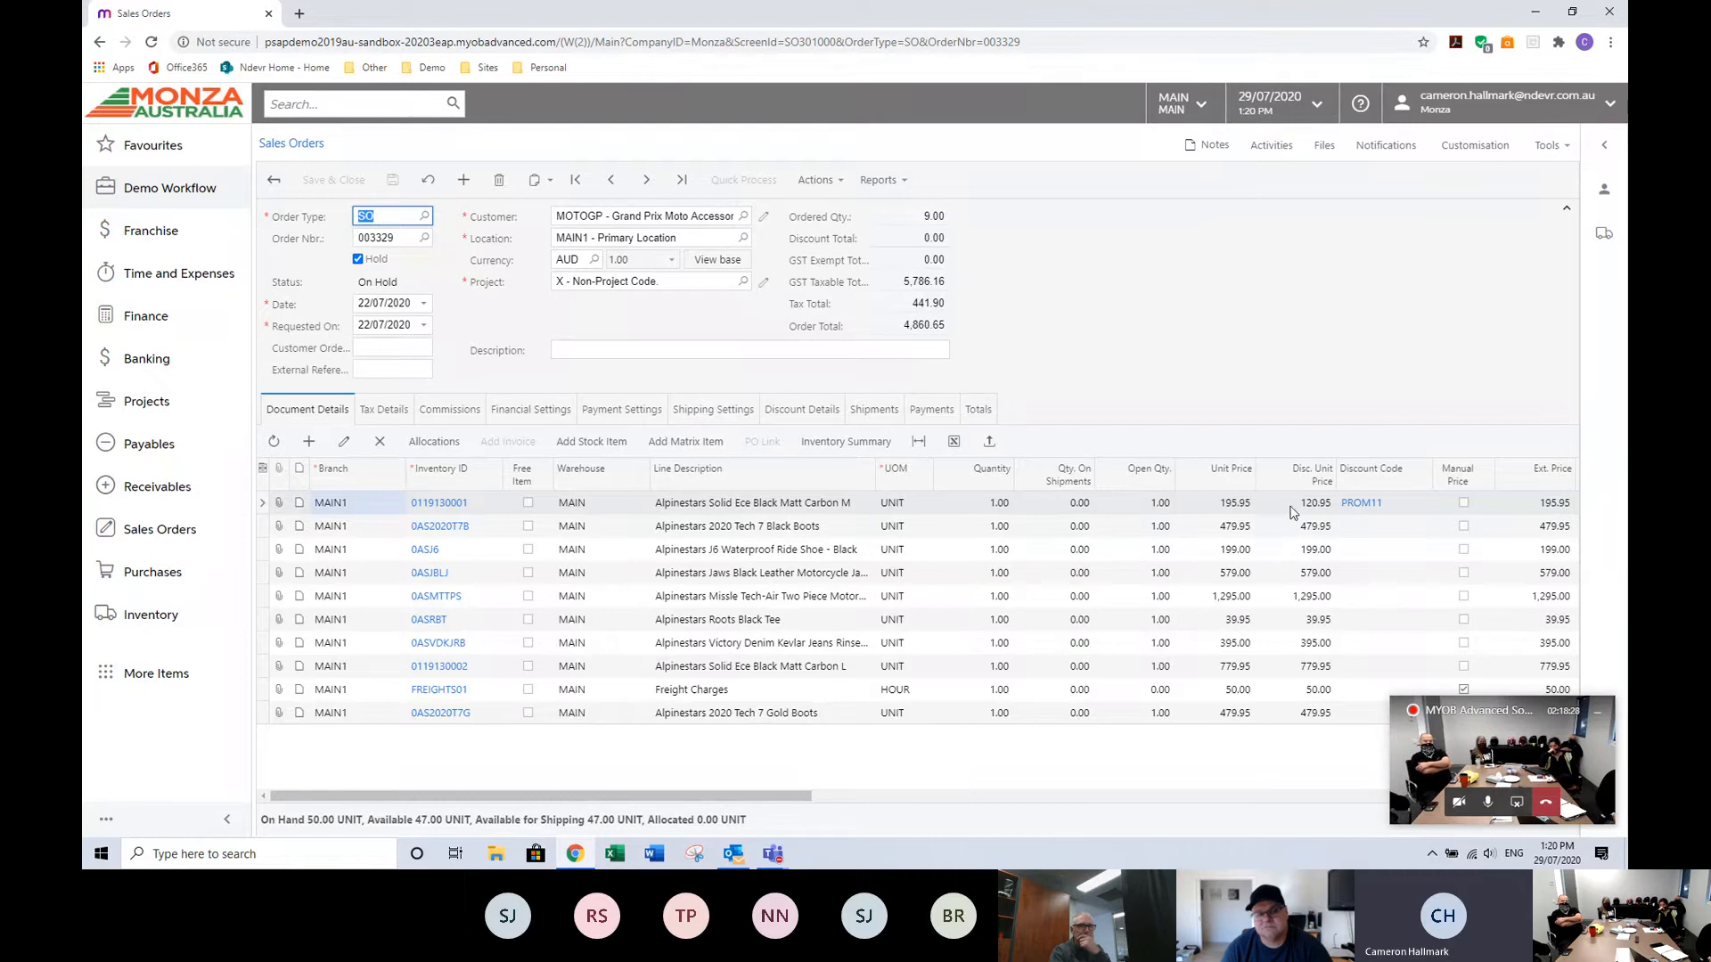
left_click(365, 303)
type("1508")
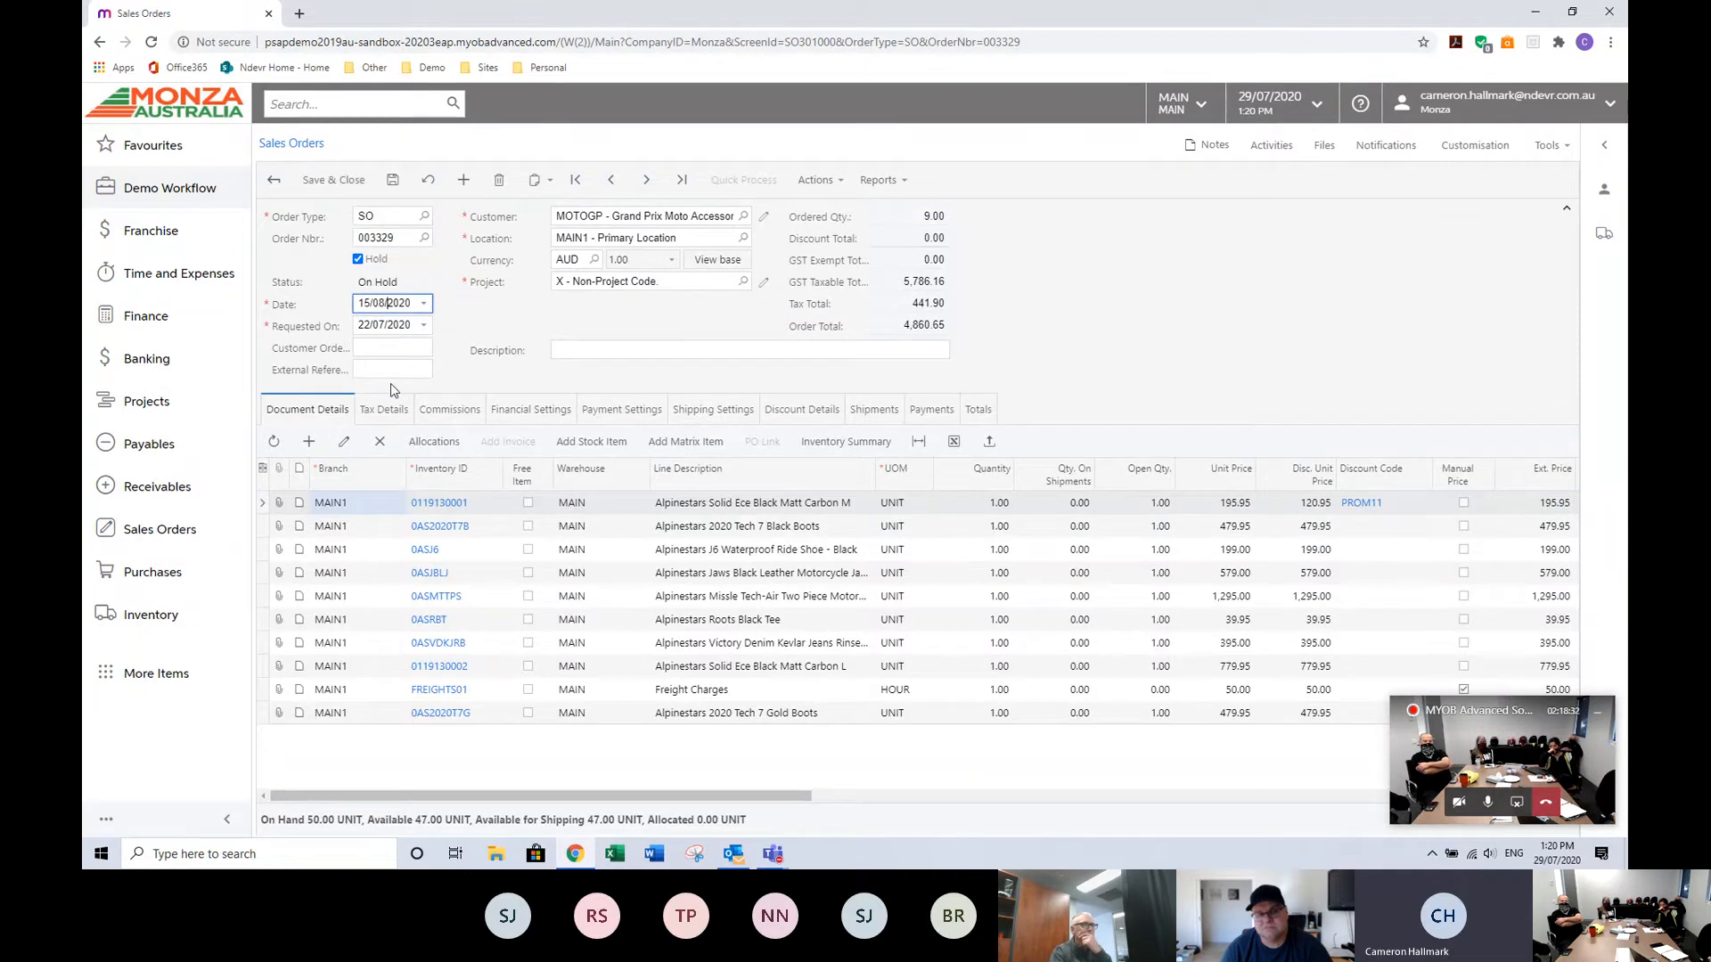
key("Tab")
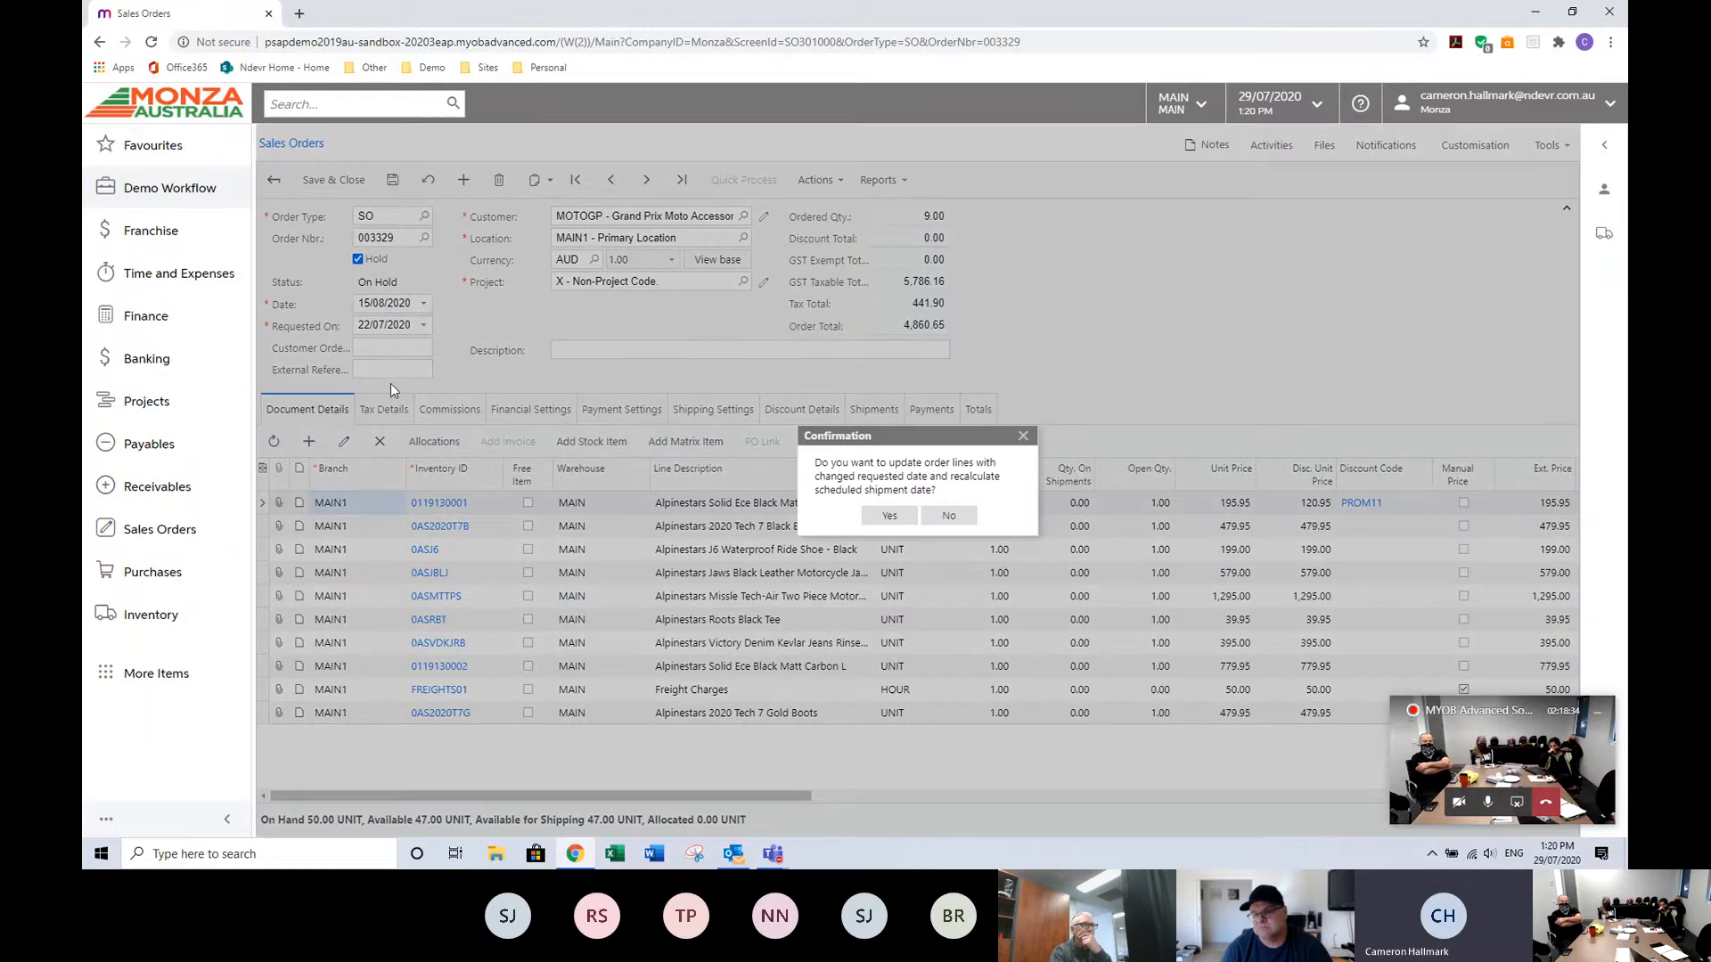
left_click(889, 515)
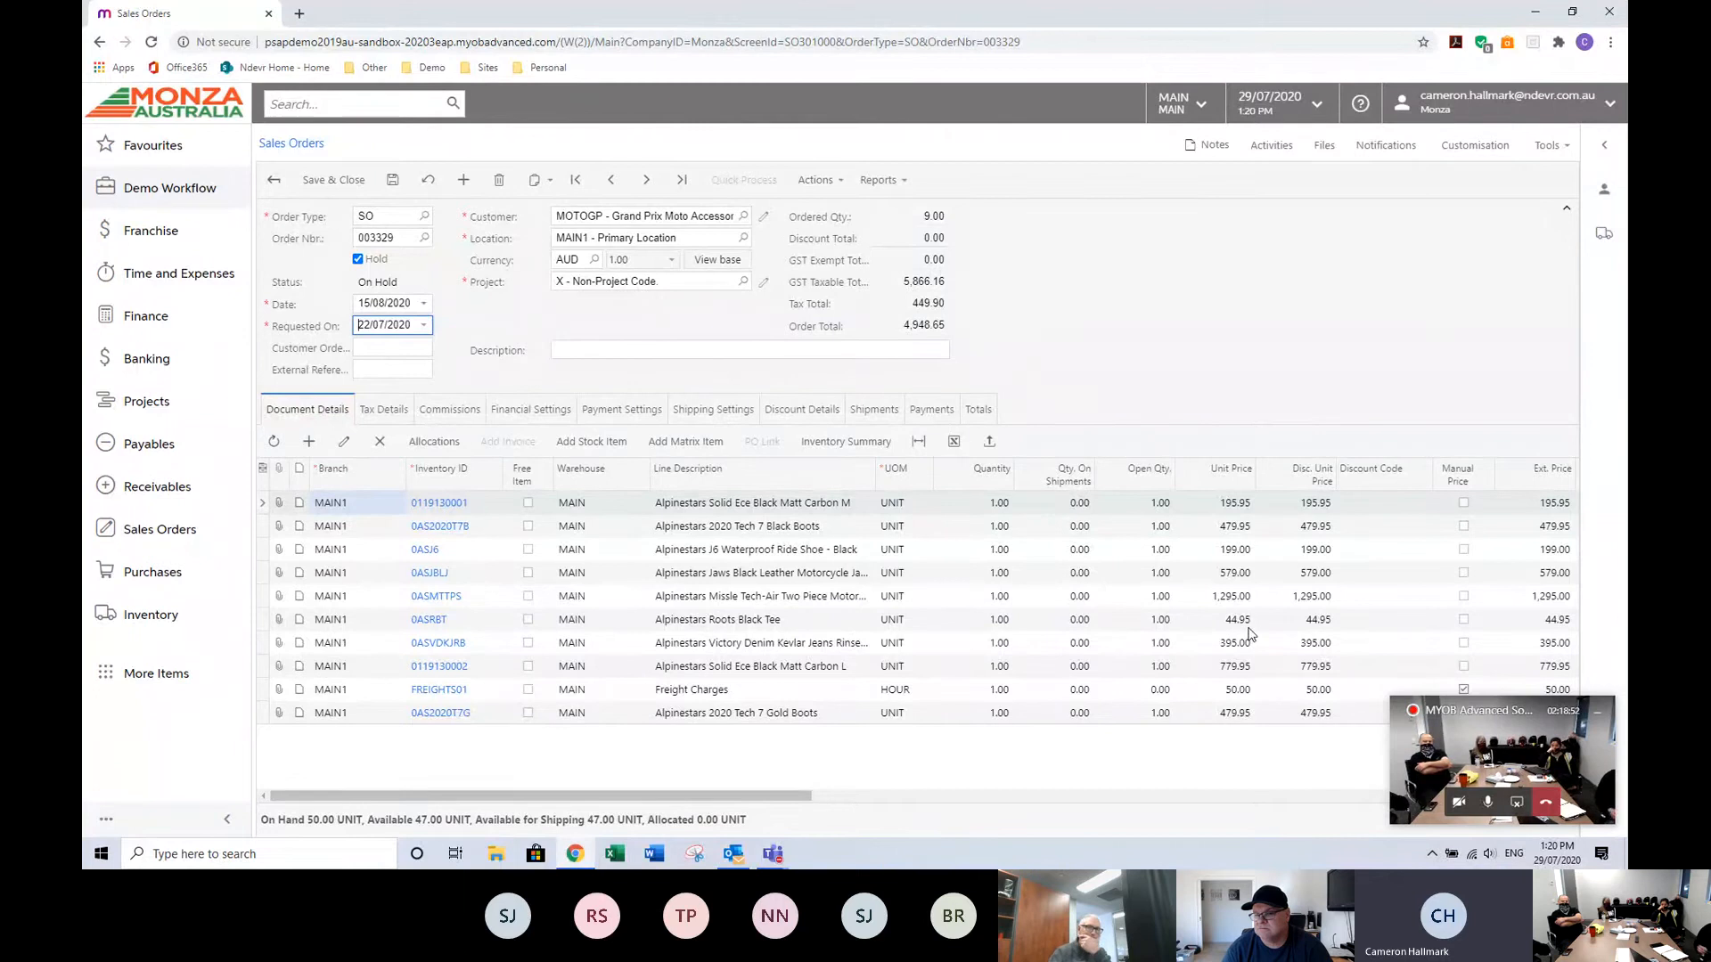
Set the order date back to 22/07/2020, again updating the order lines.
left_click(366, 304)
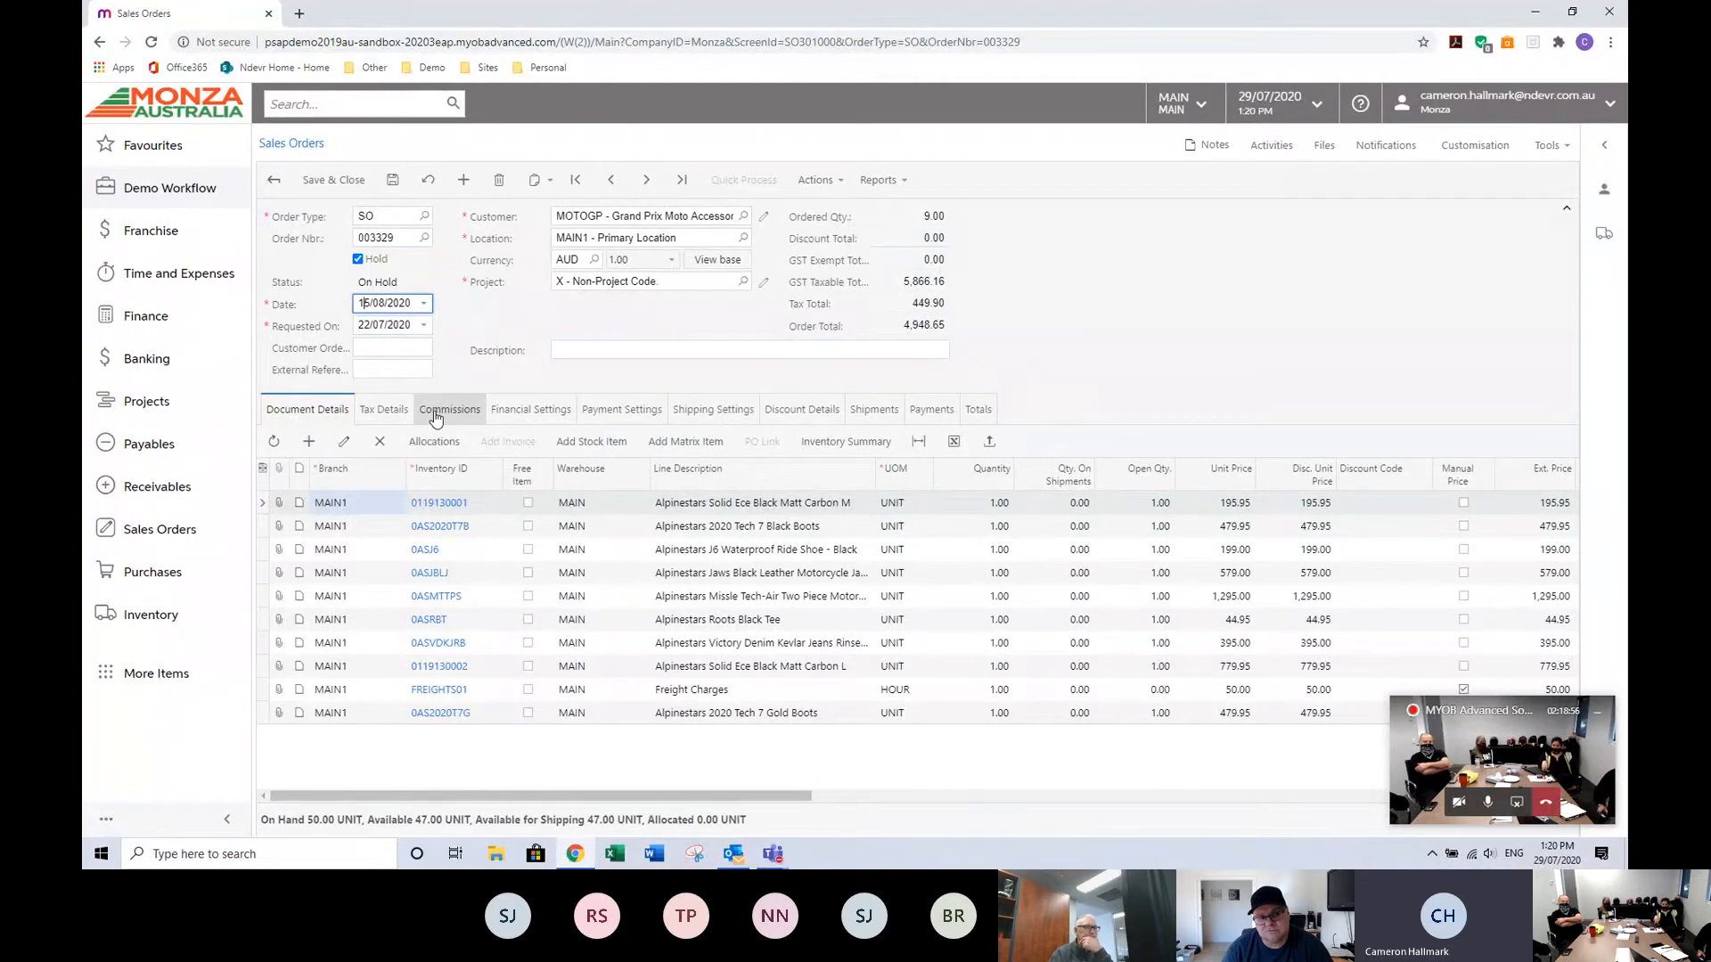
left_click(359, 305)
type("2207")
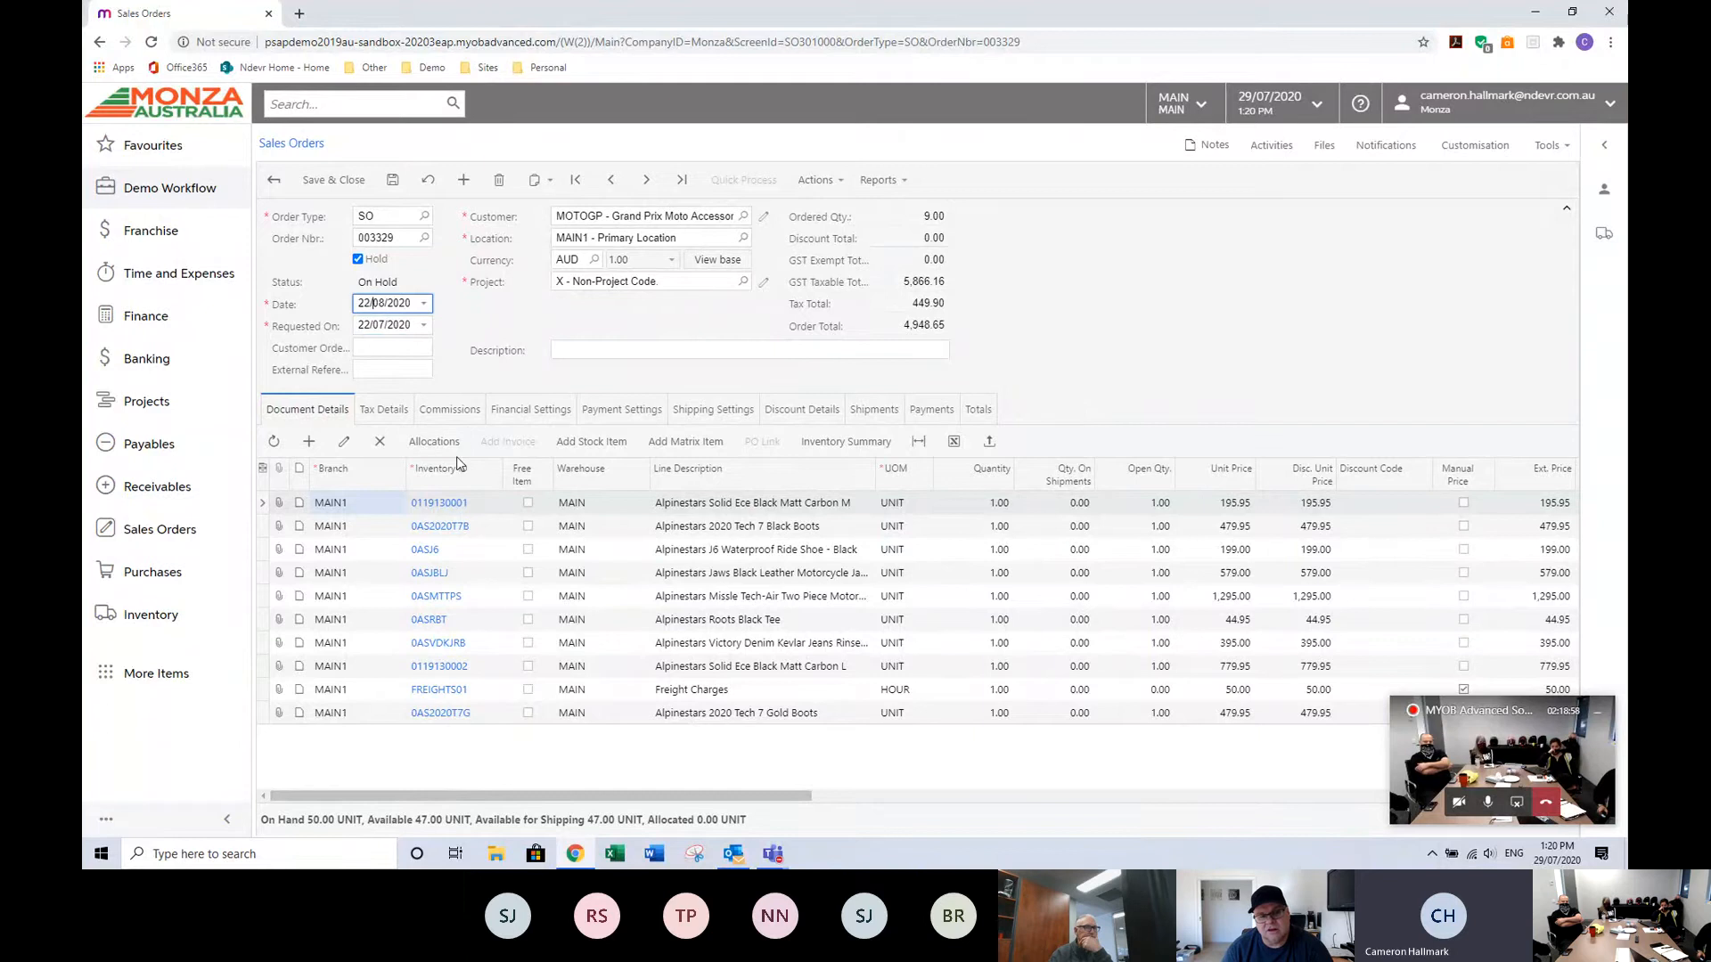
key("Tab")
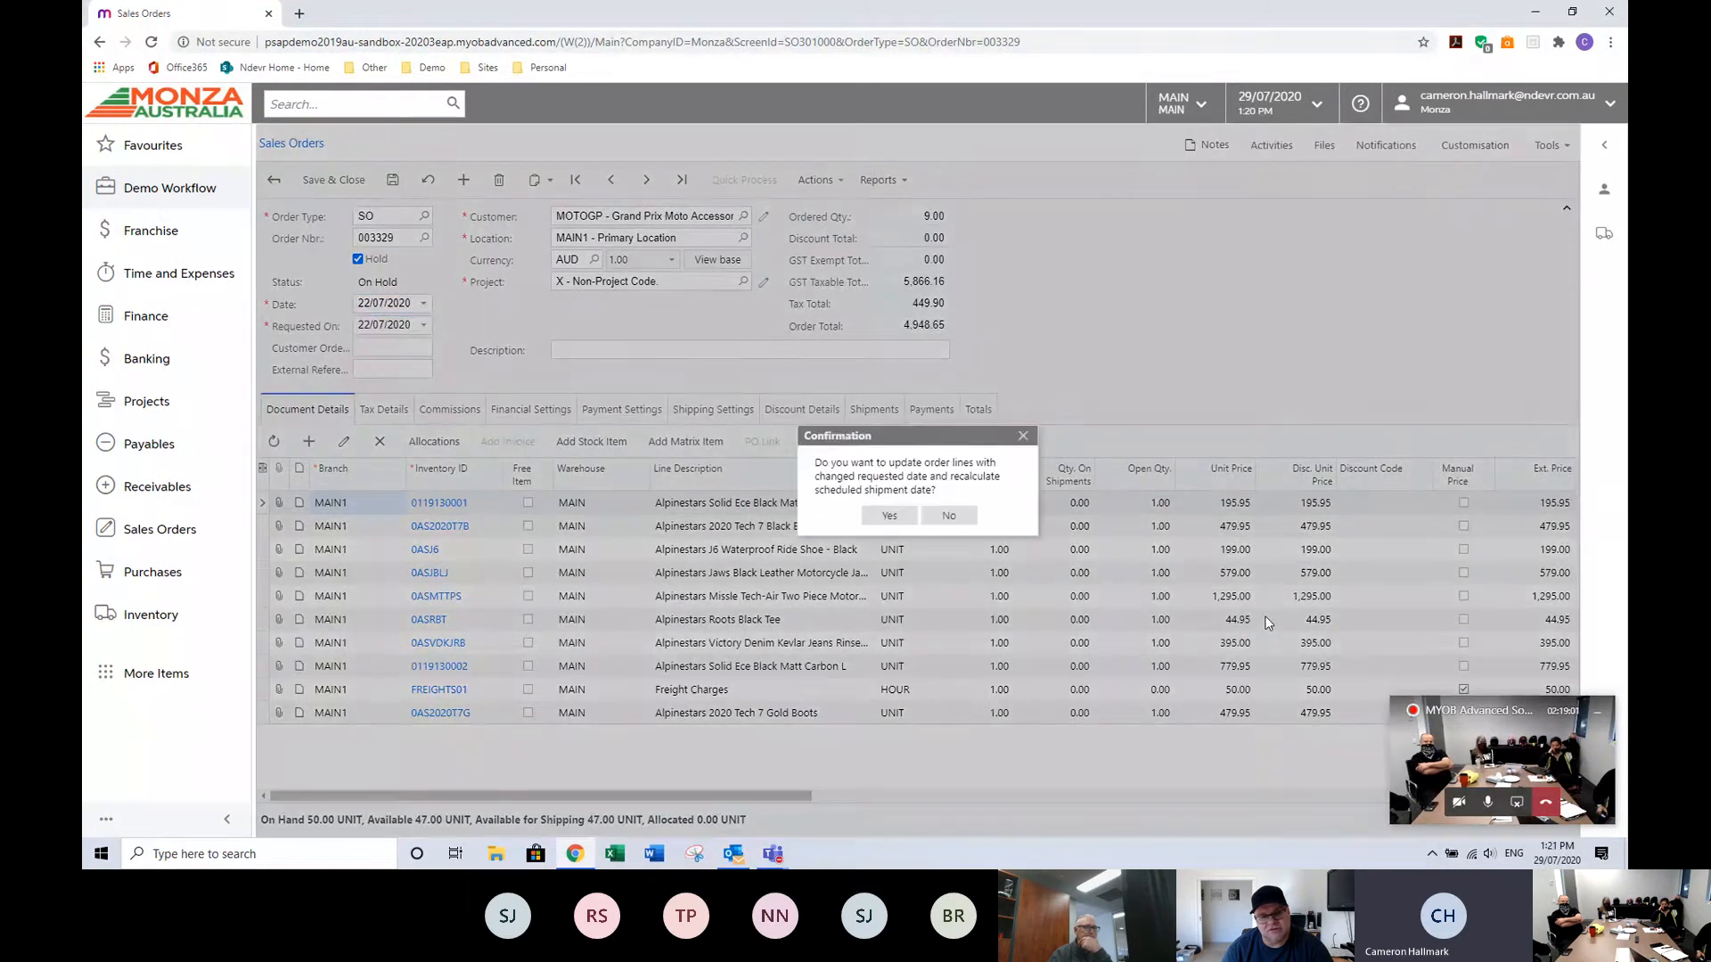
left_click(904, 515)
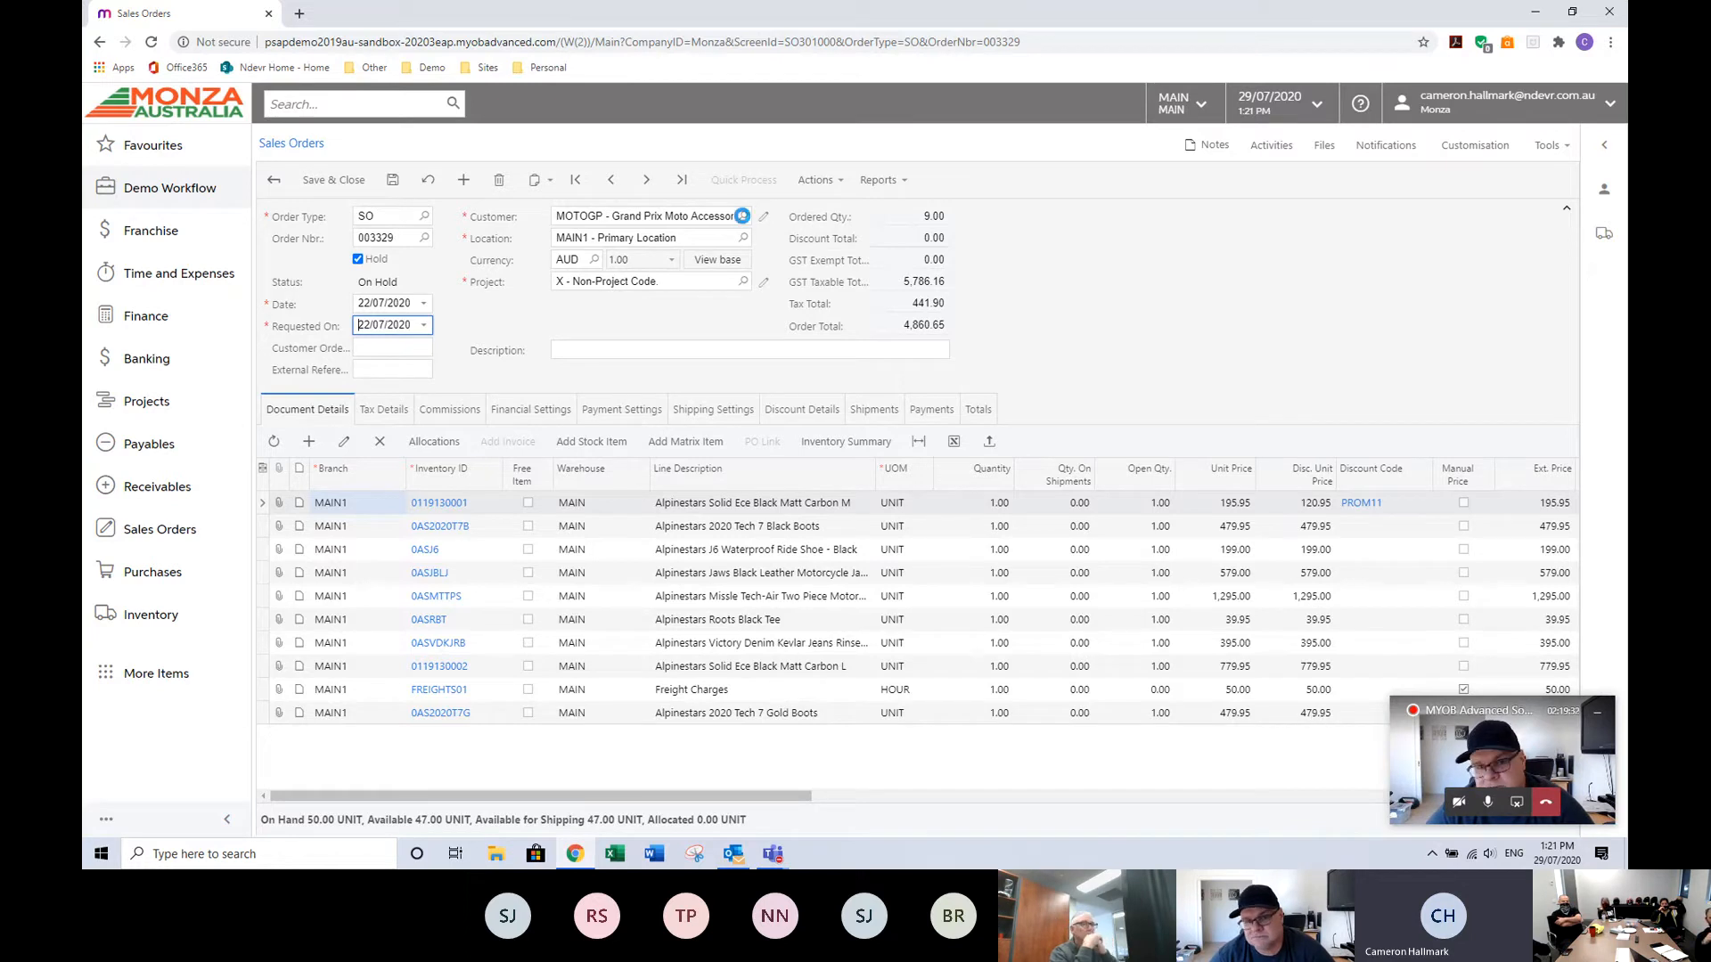
Change the order's customer to POWERHOUSE - PowerHouse Moto and dismiss the customer note.
left_click(742, 215)
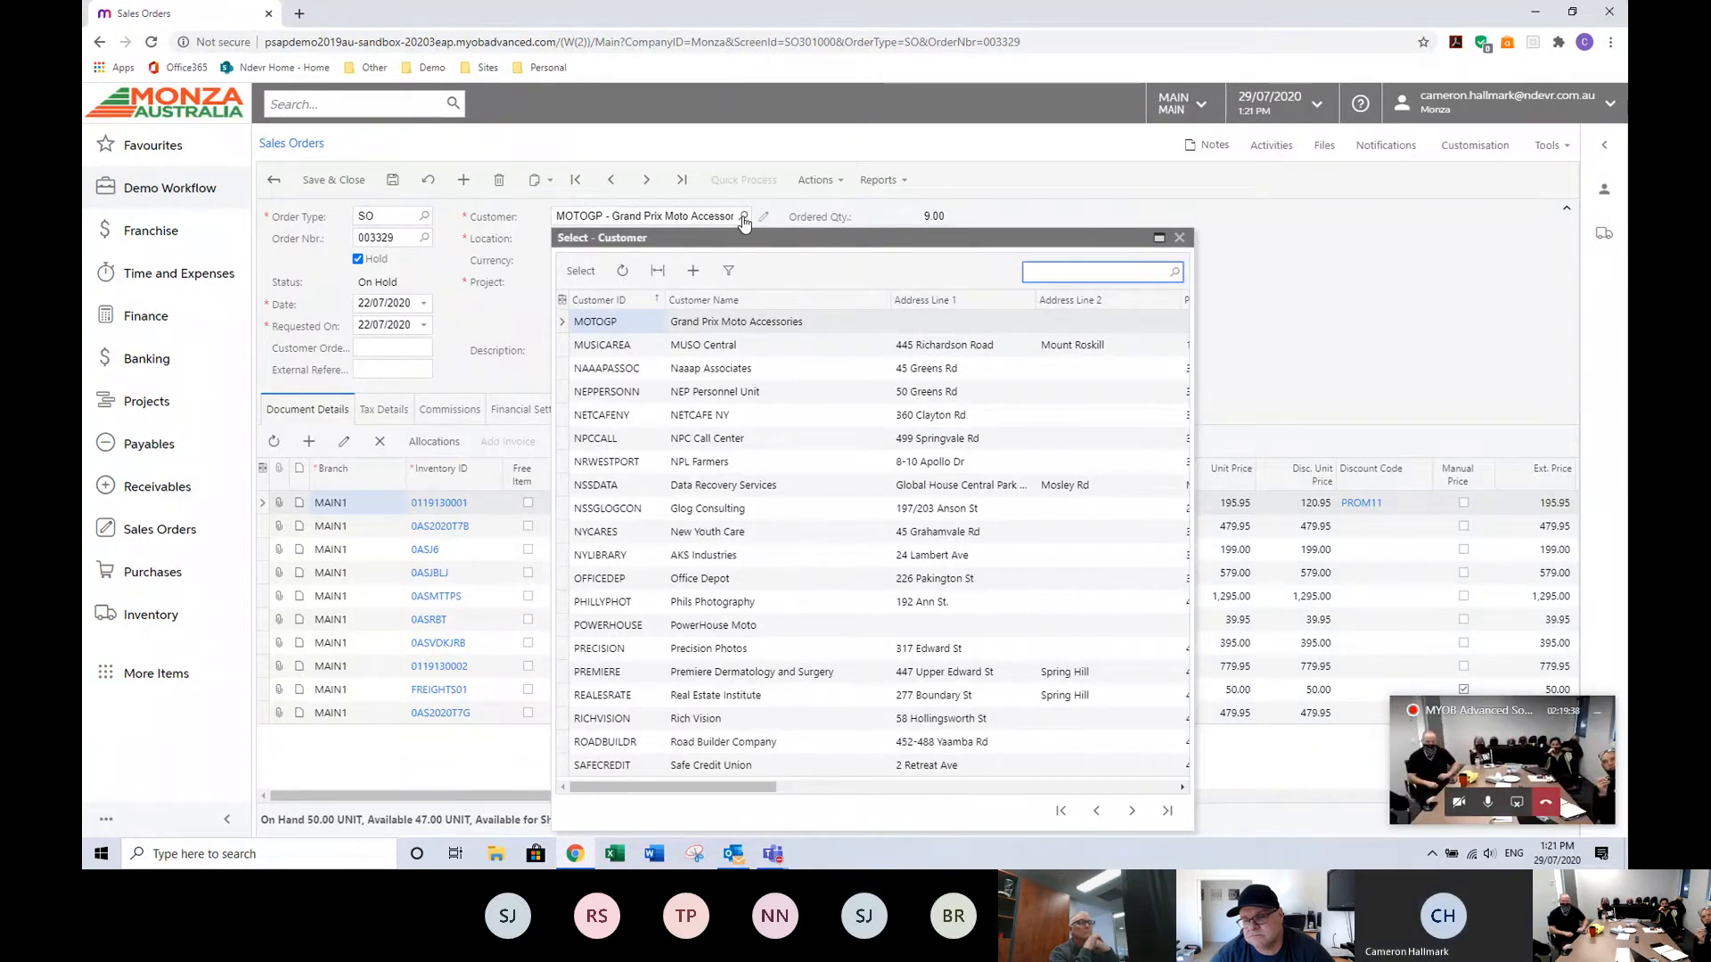
key("Escape")
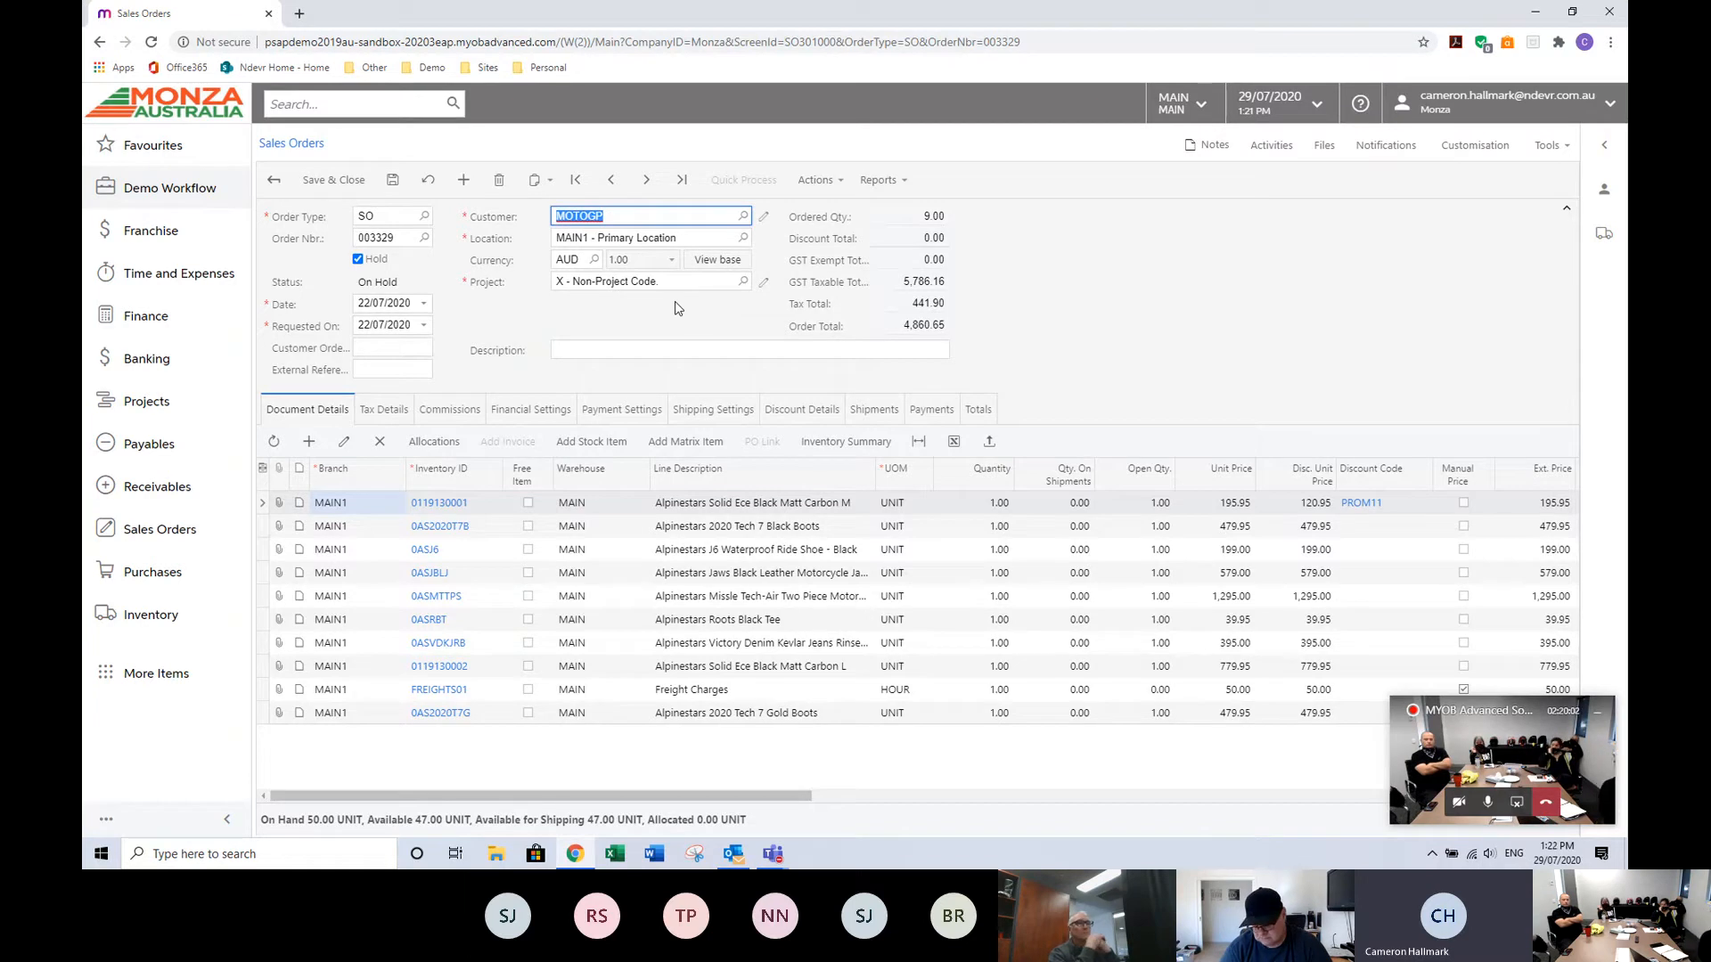
key("BackSpace")
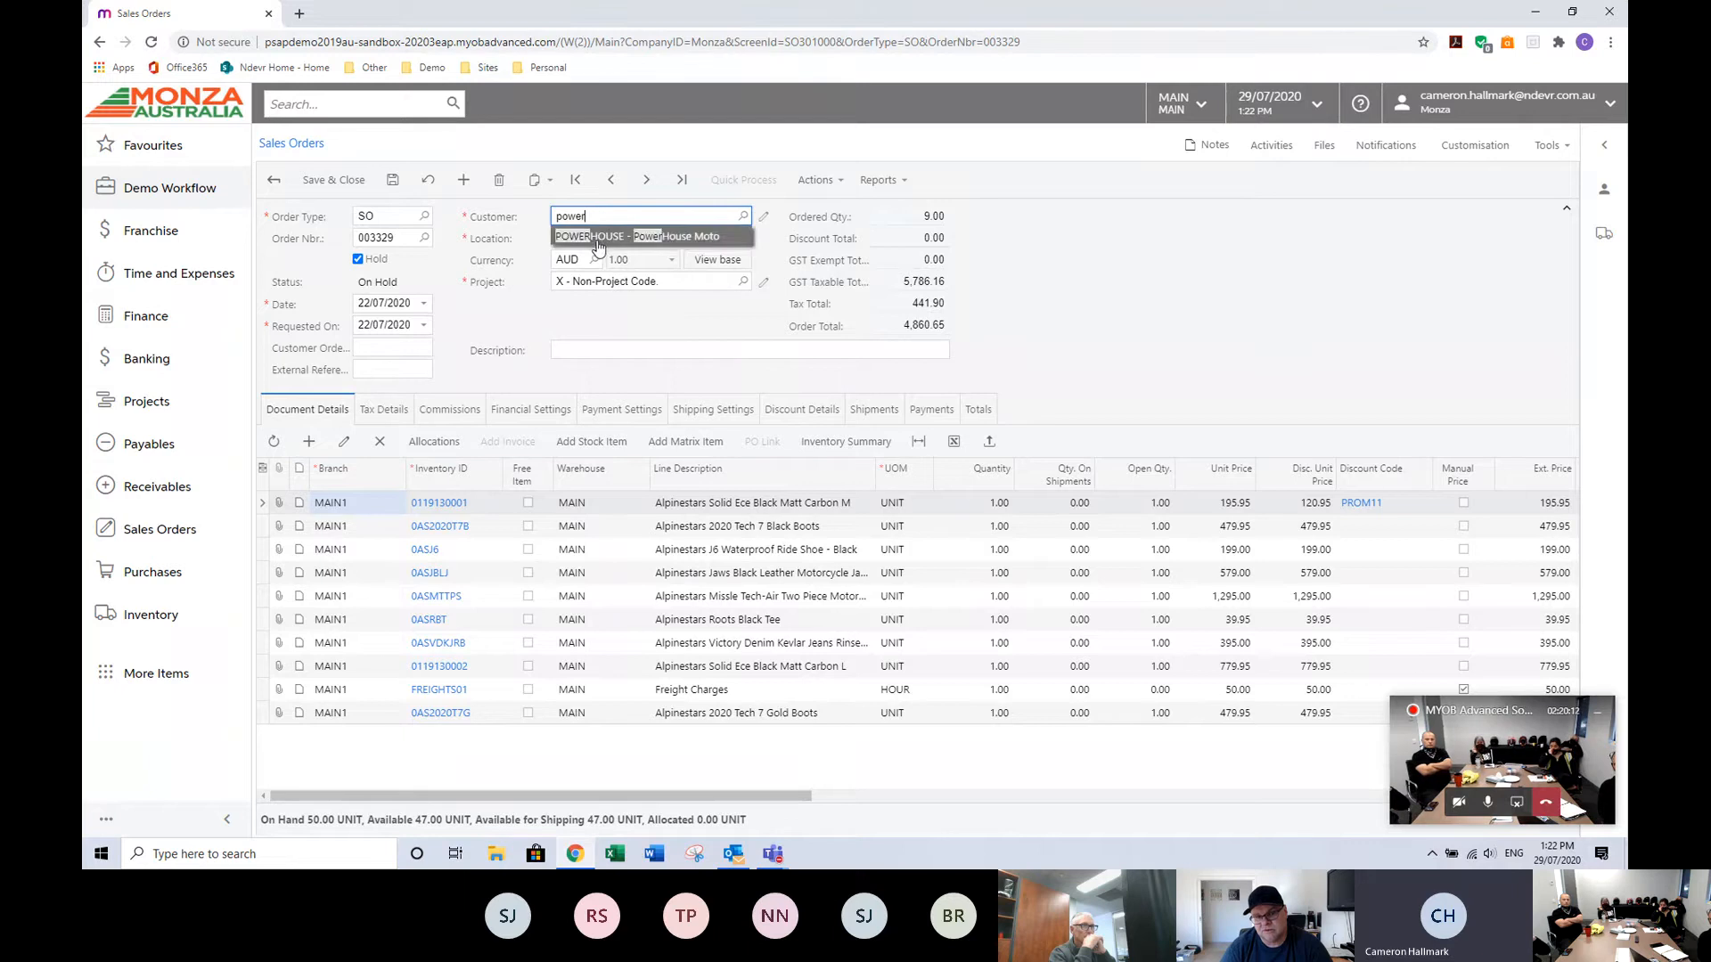
left_click(597, 239)
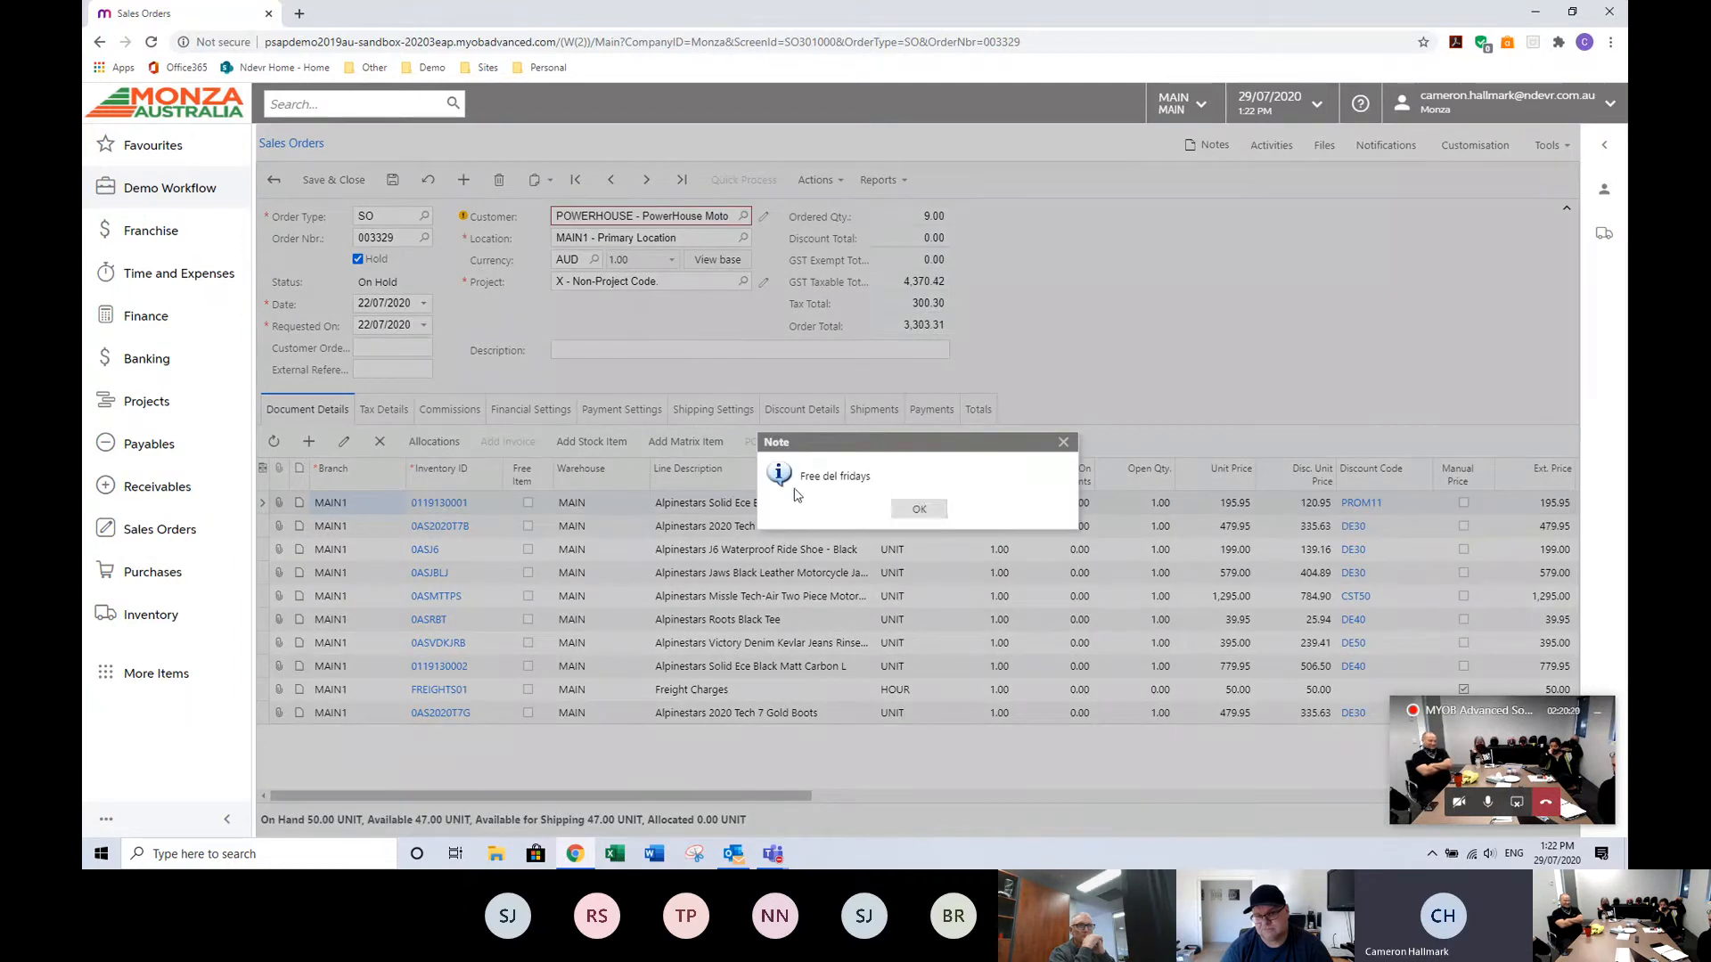
left_click(915, 510)
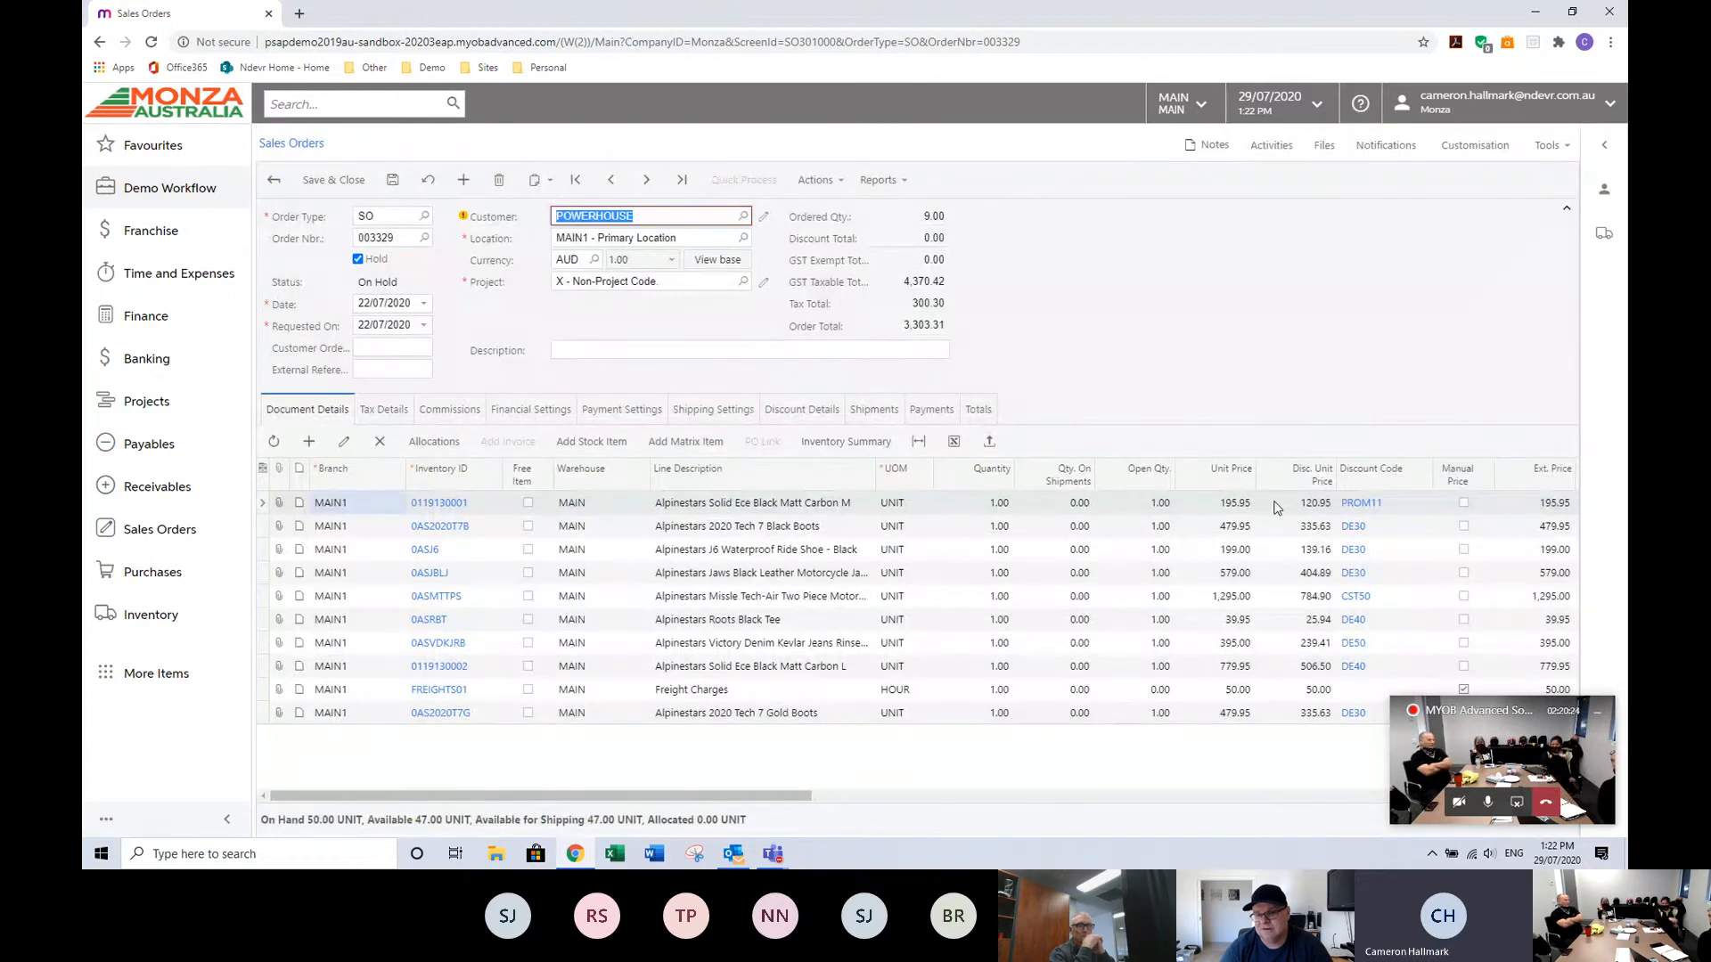
Change the order's customer to TEAMMOTO.
left_click_drag(1486, 714, 1408, 249)
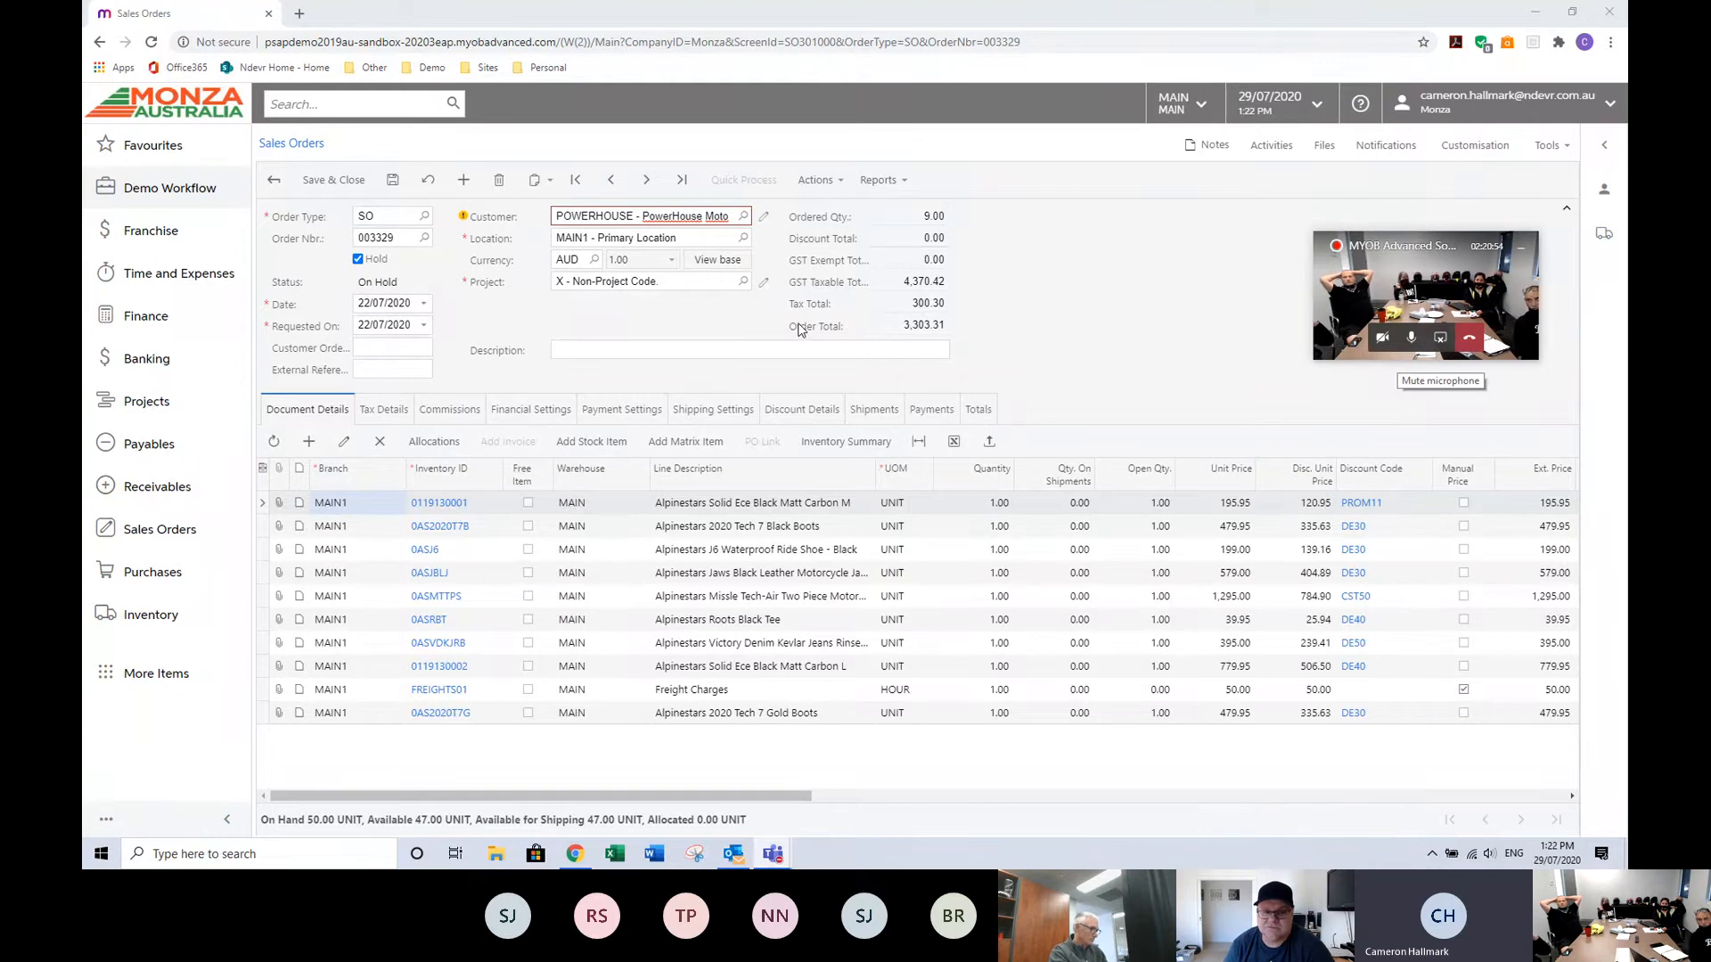
left_click(692, 217)
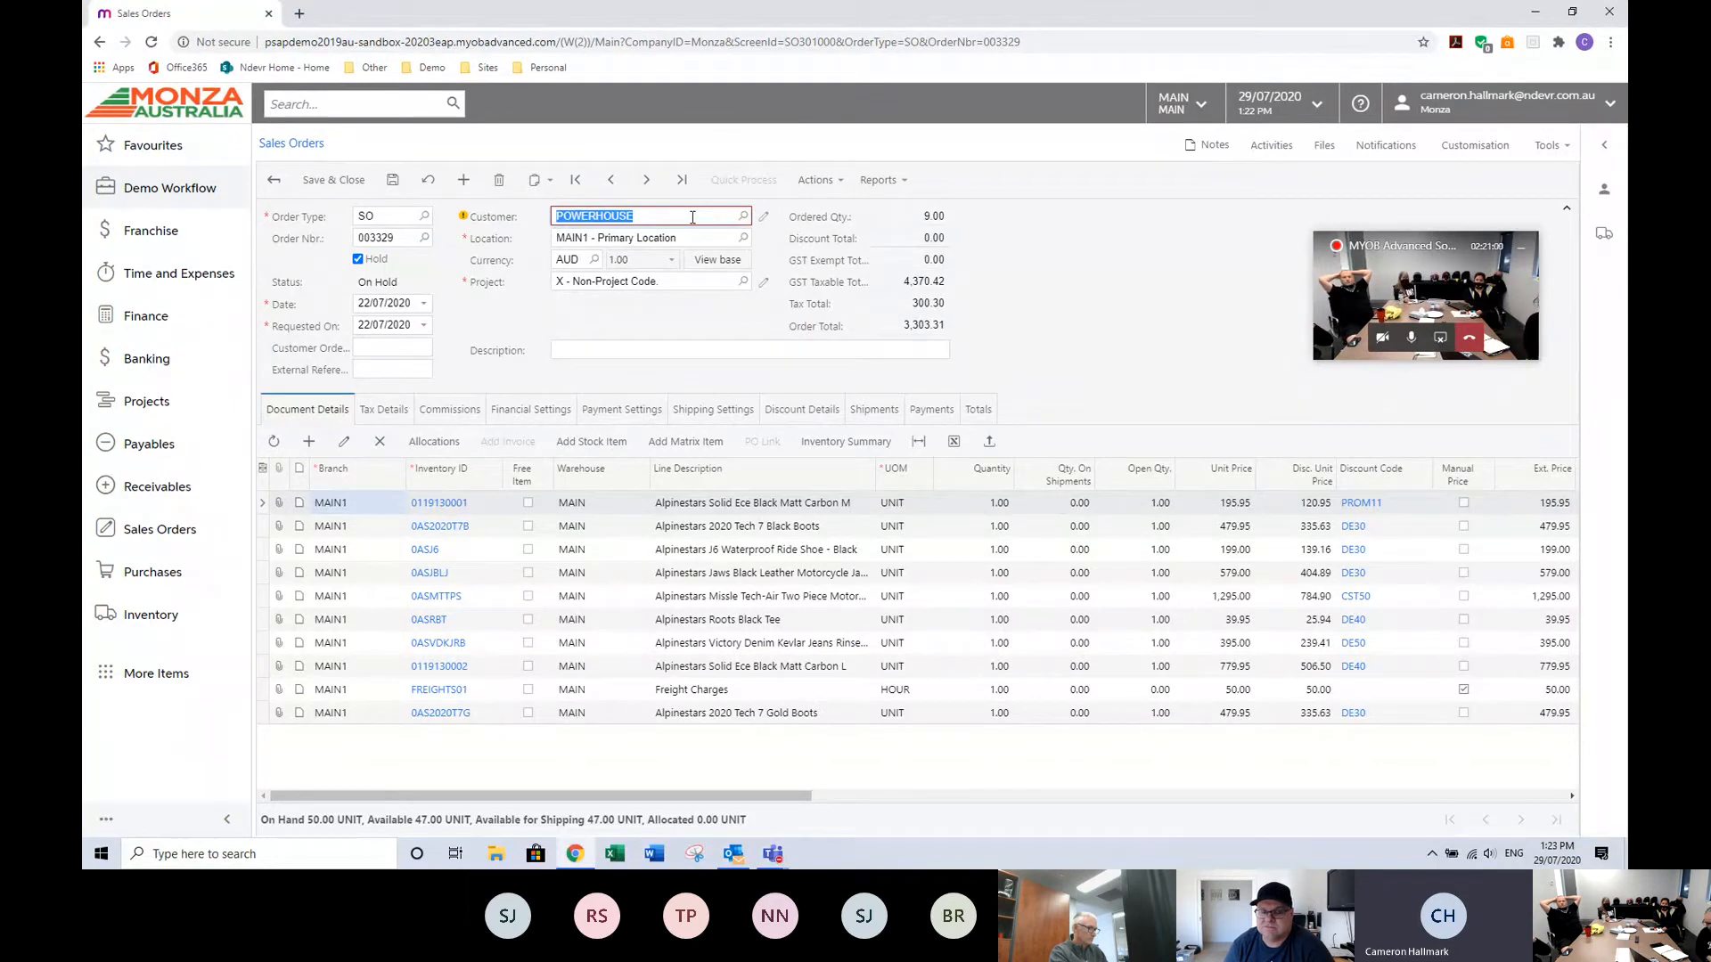
type("team")
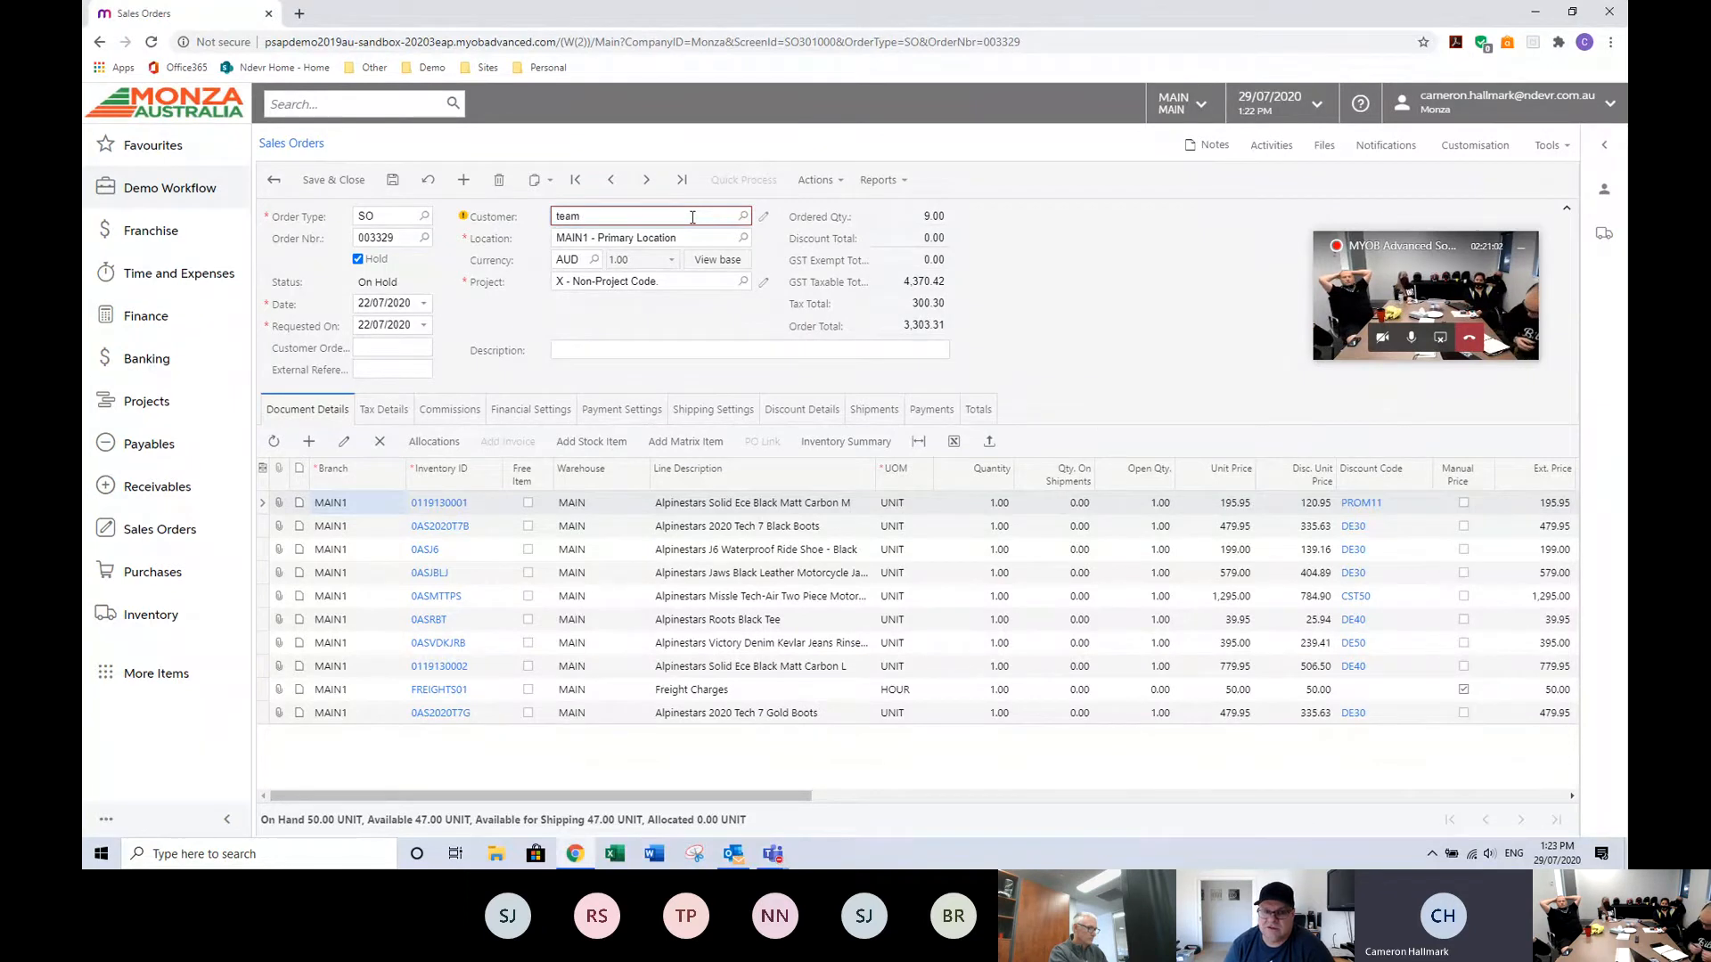
left_click(629, 278)
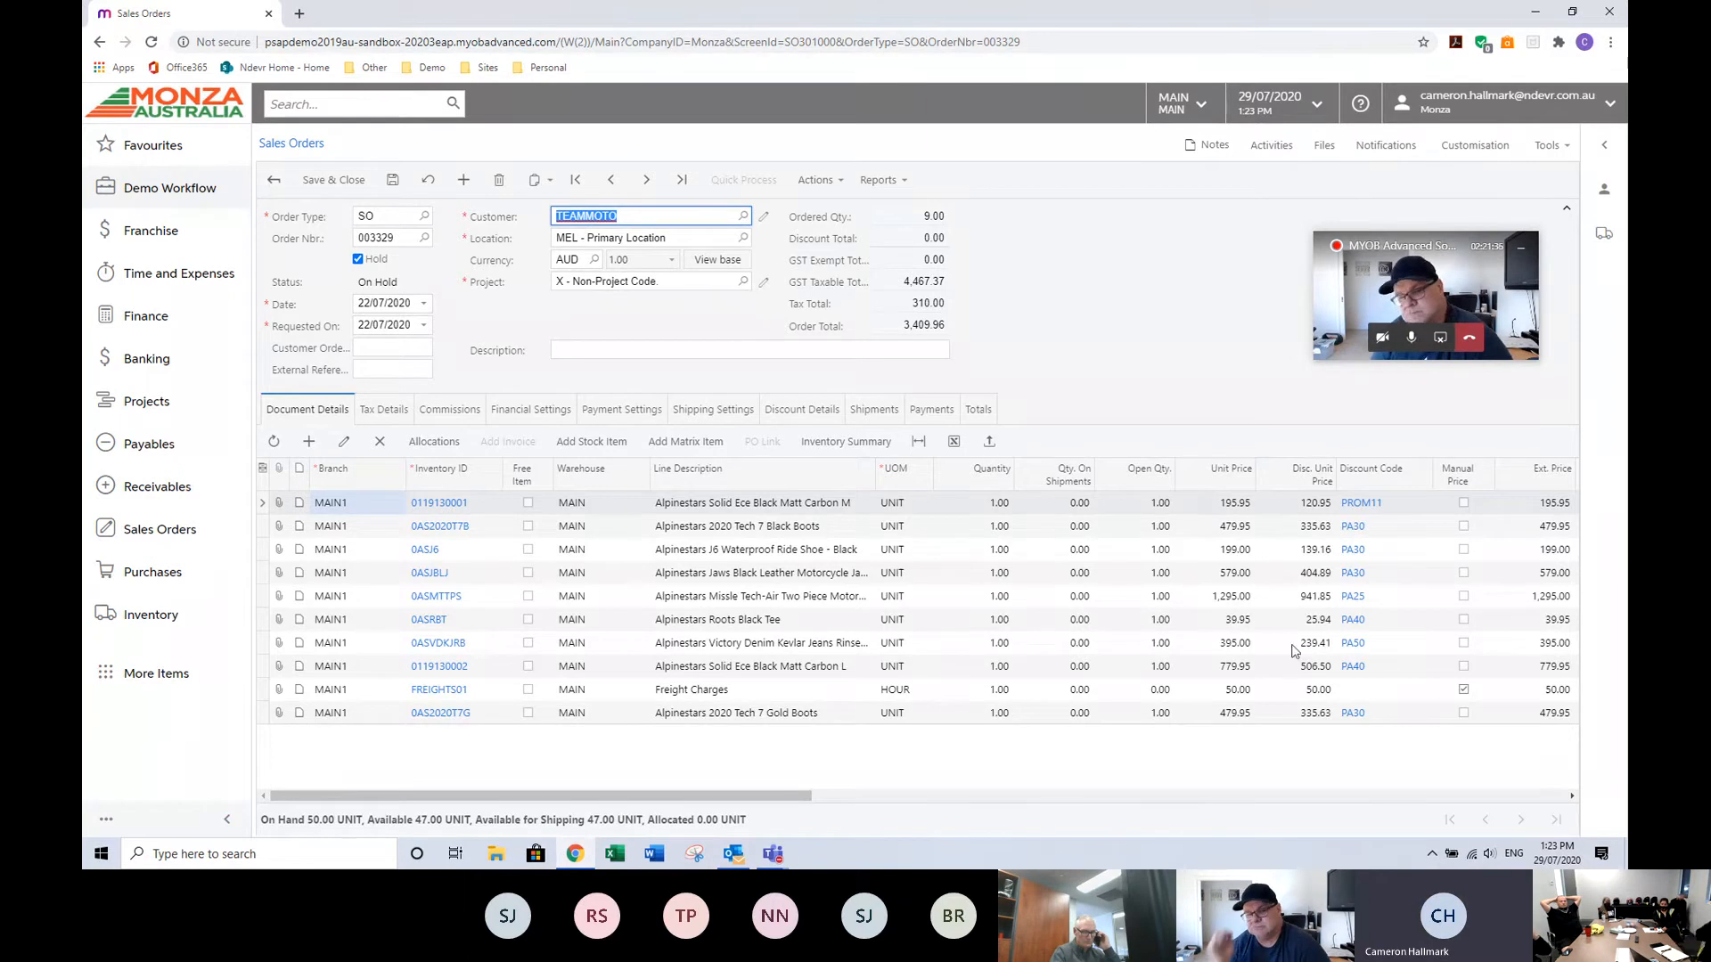
Change the order's customer to SNOSHORT - Shortstop Sports.
key("BackSpace")
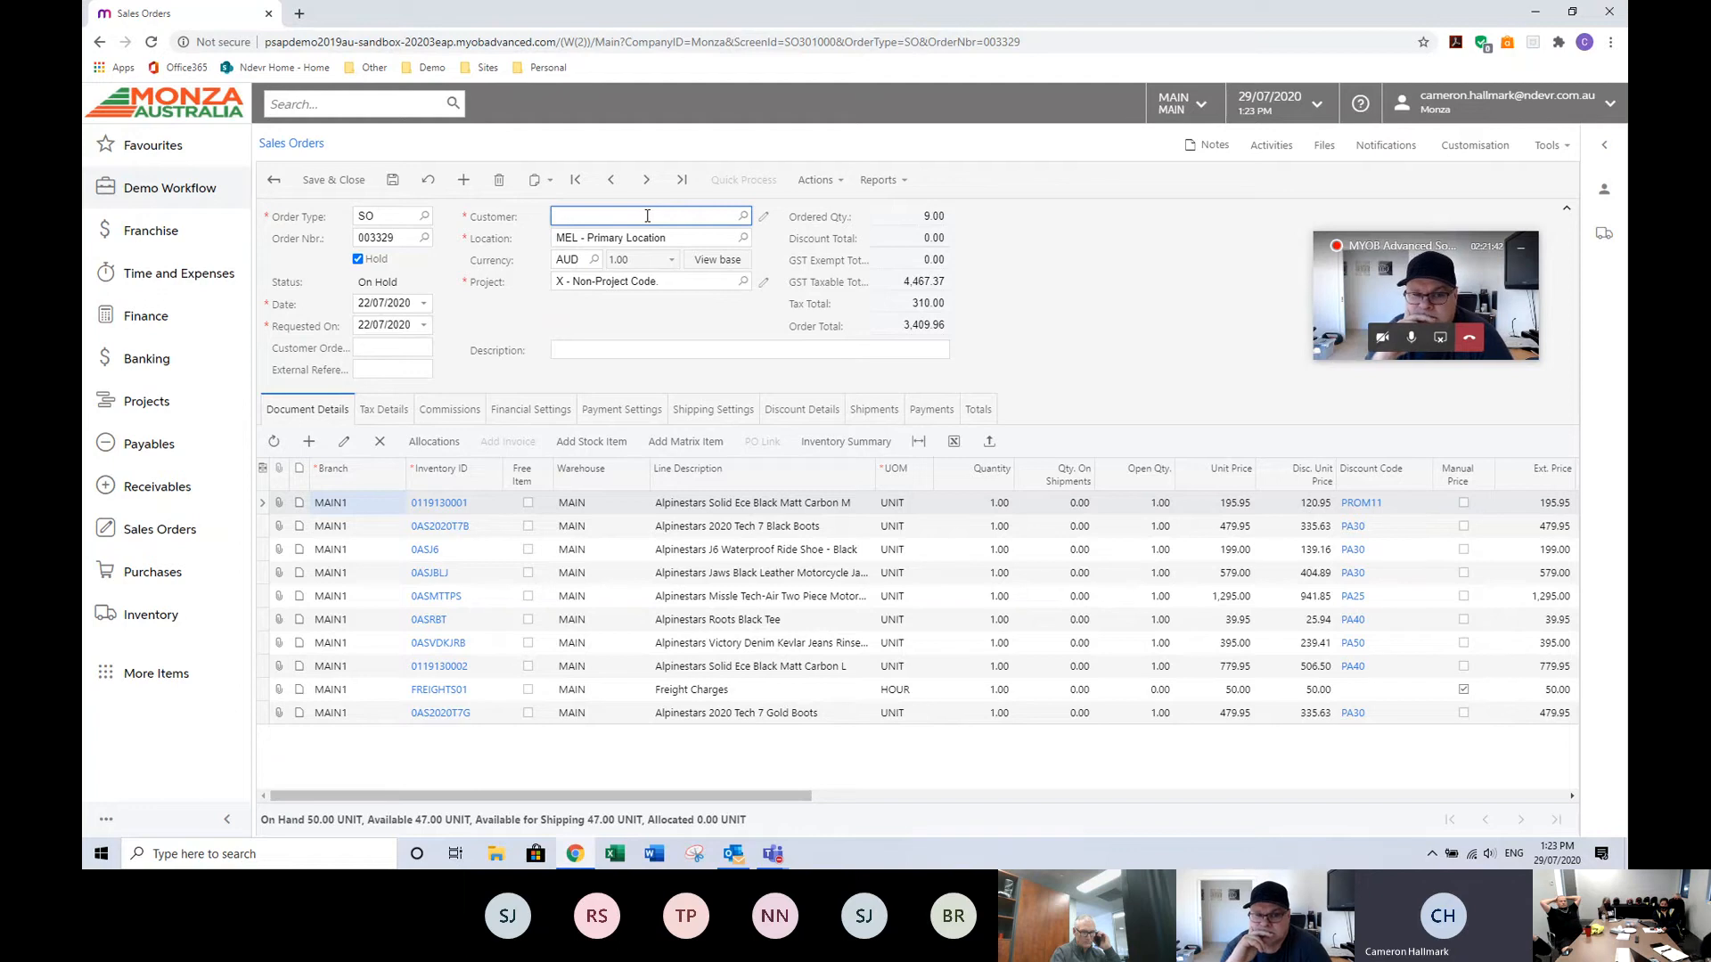
type("sho")
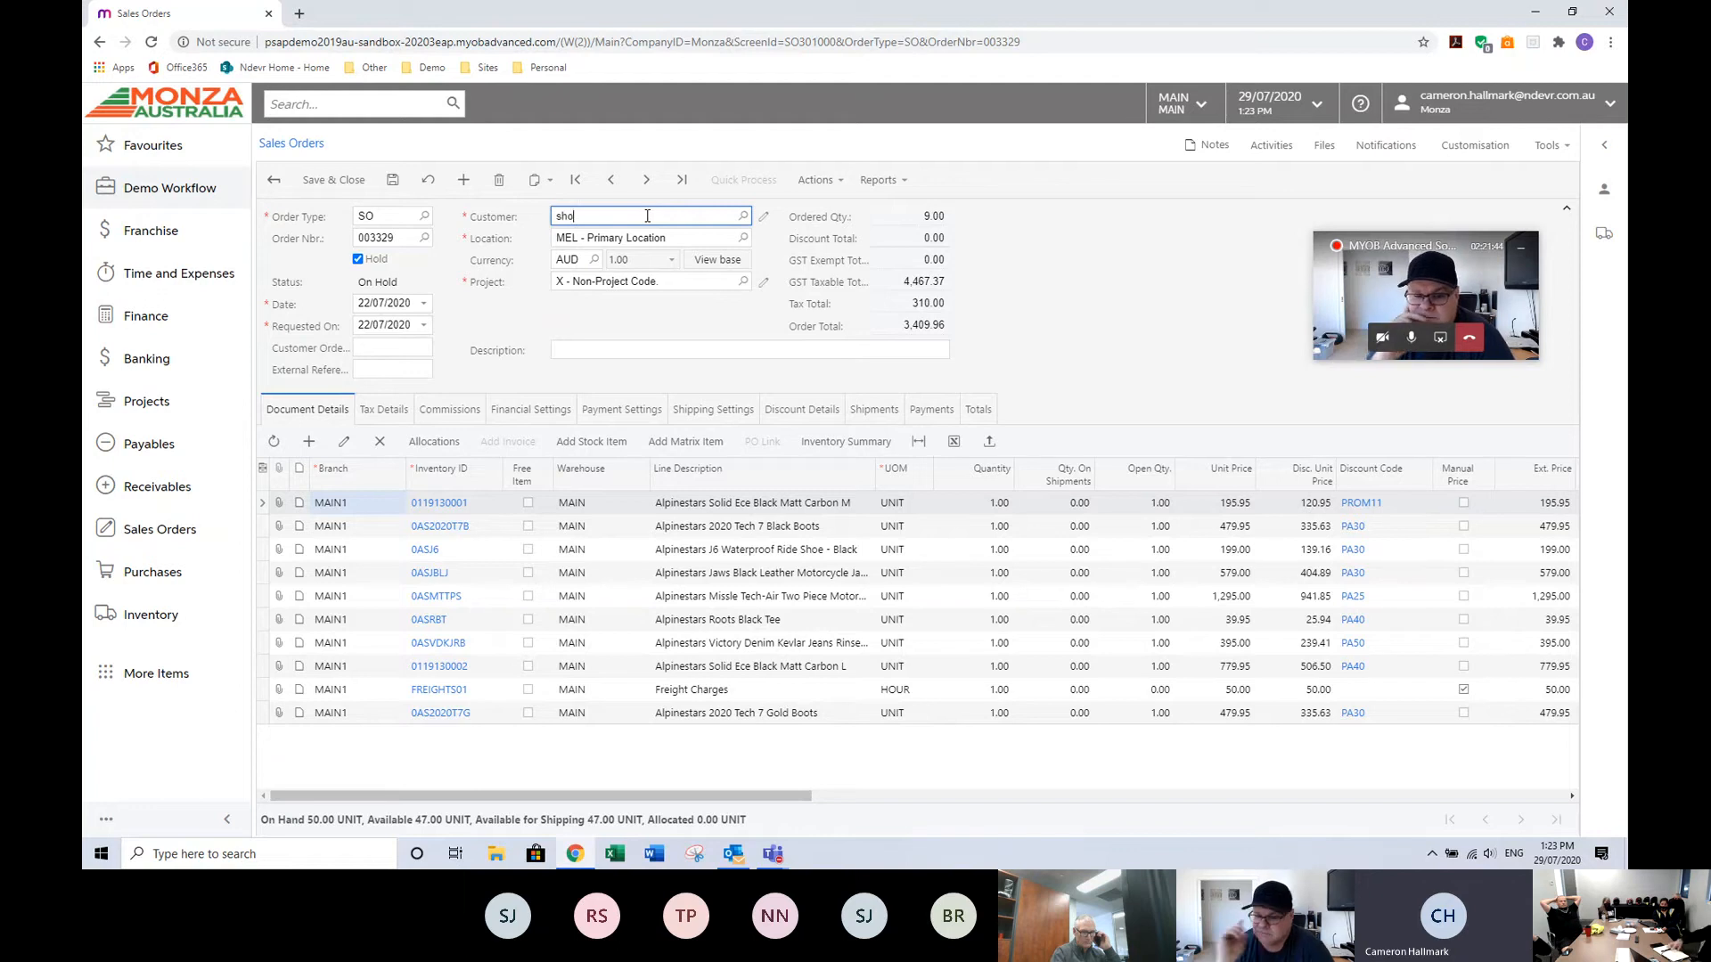
type("rt")
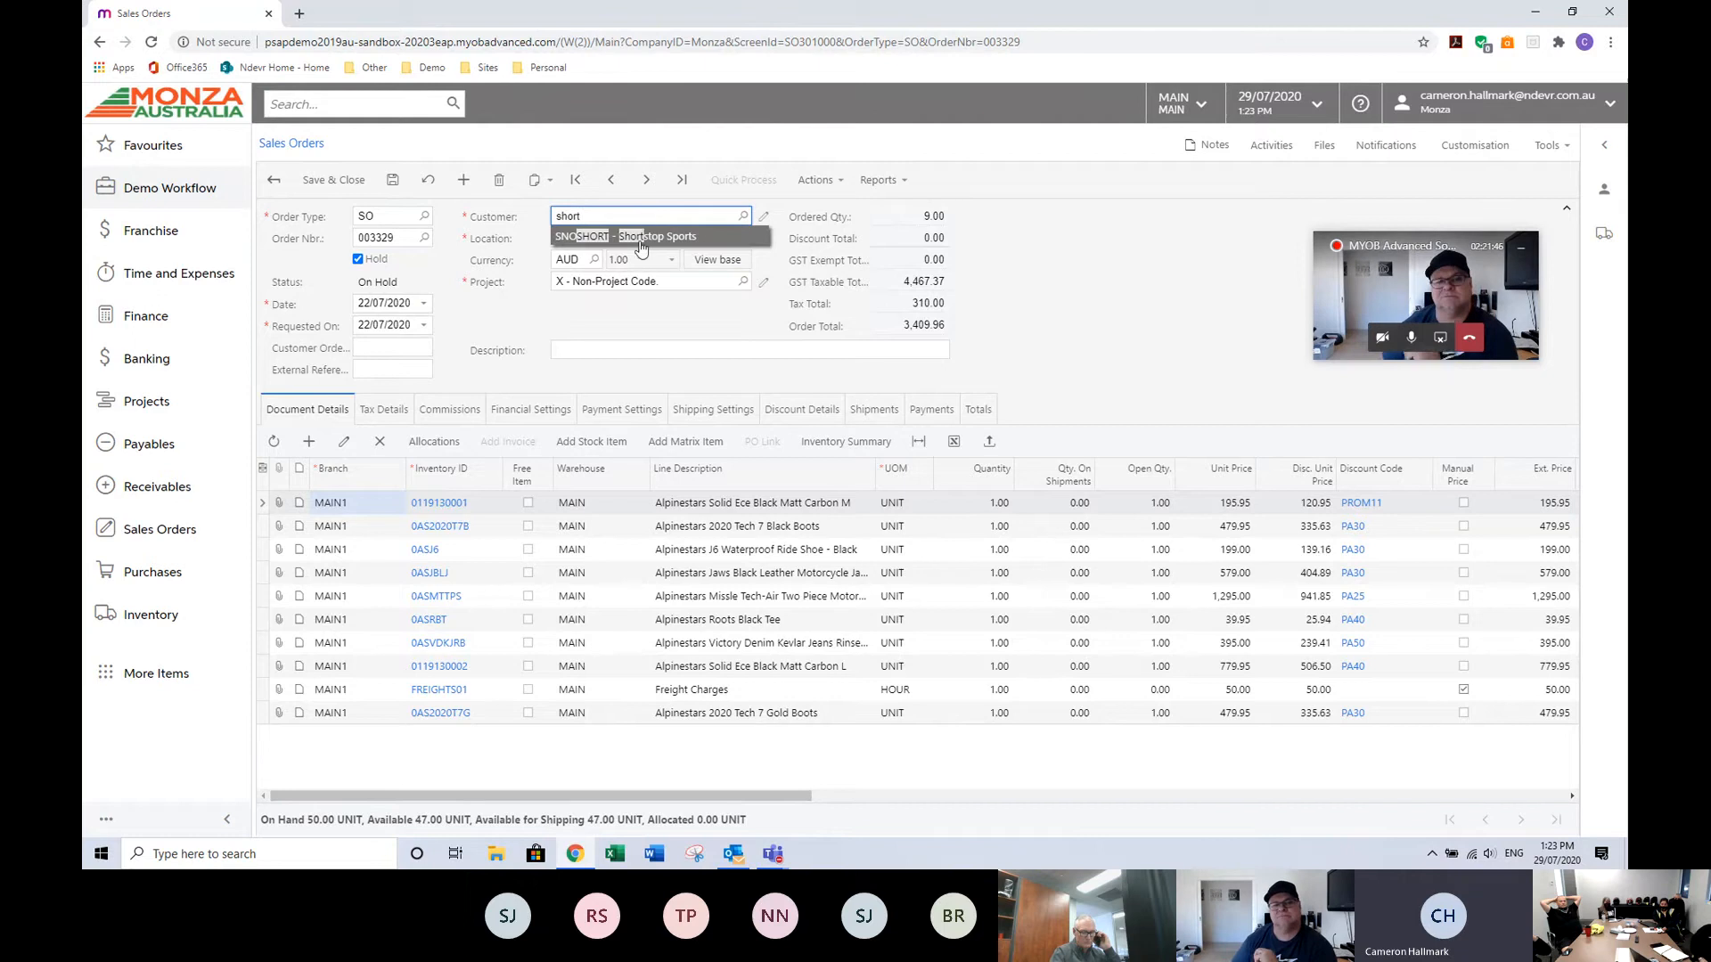
left_click(635, 237)
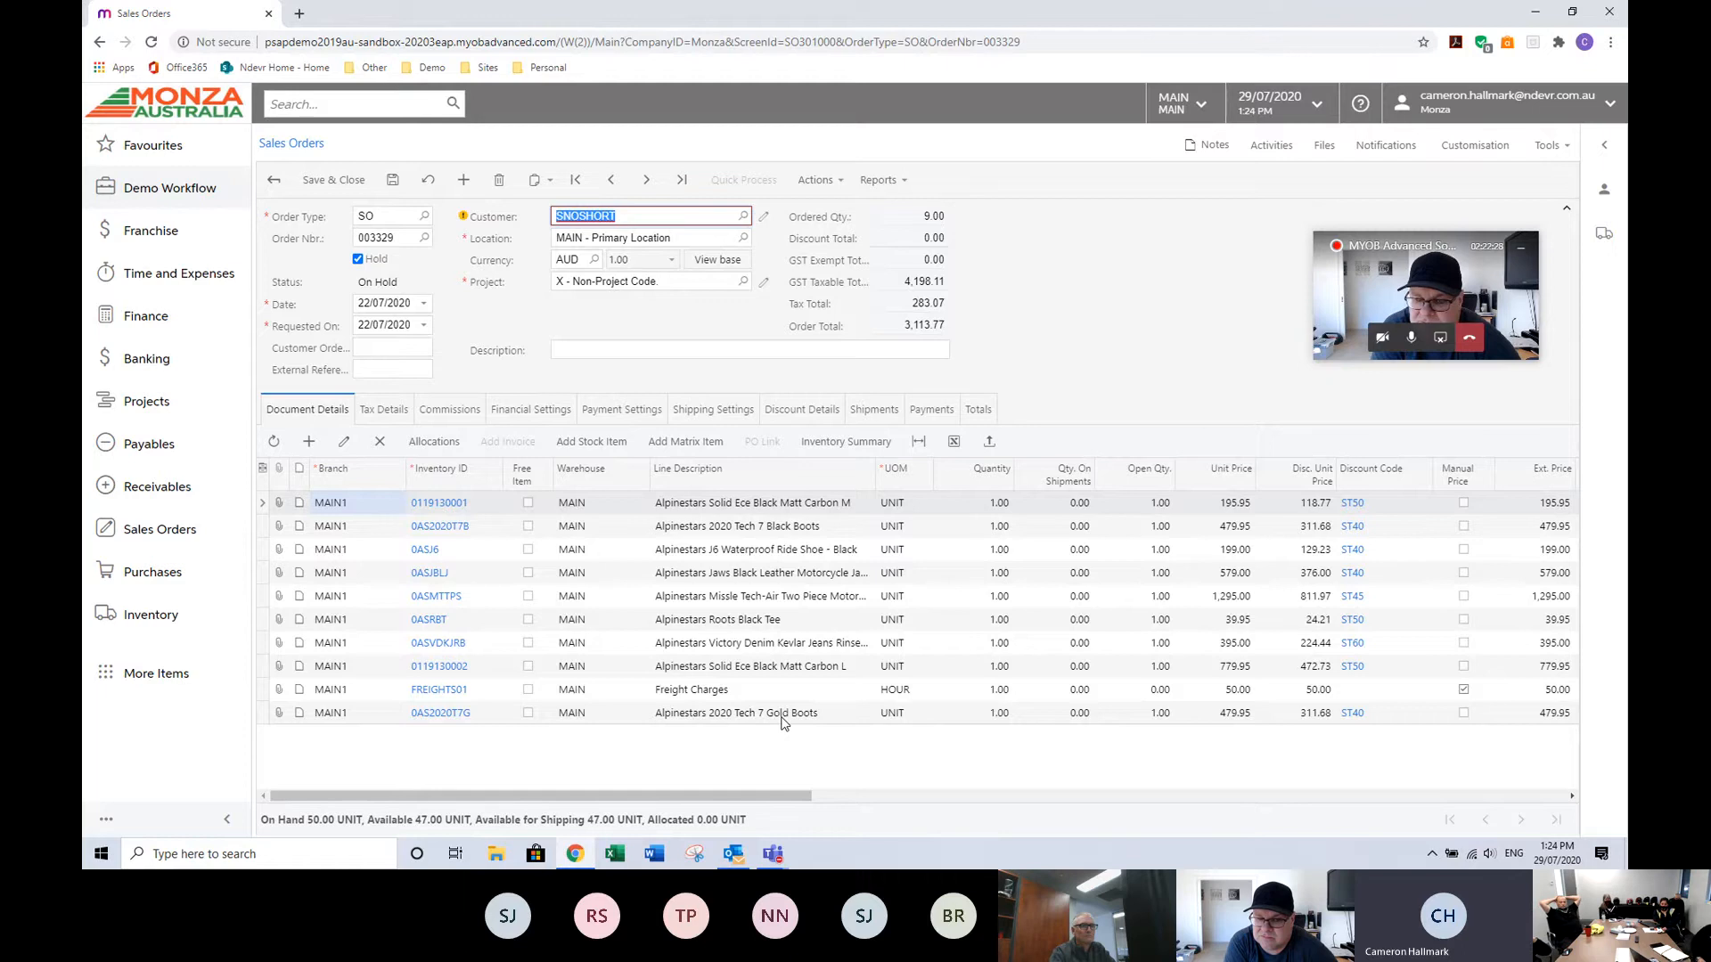
Set the quantity of the Alpinestars 2020 Tech 7 Black Boots line to 4.
left_click(971, 527)
type("7")
key("Tab")
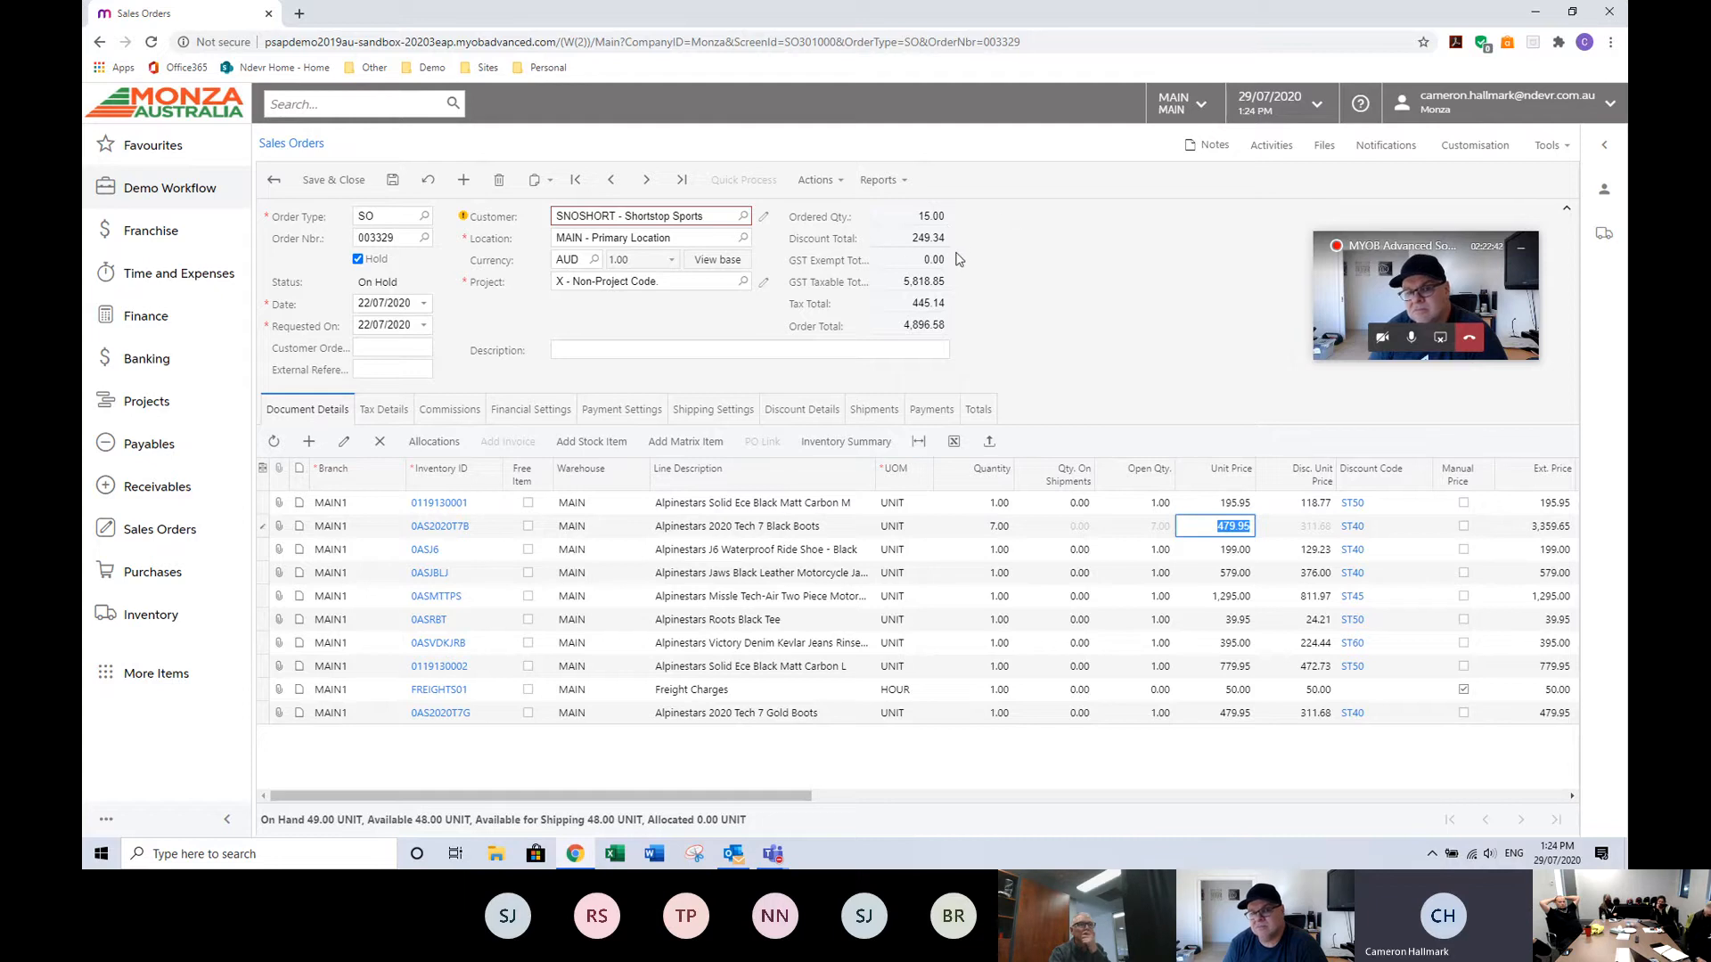
left_click(972, 526)
type("1")
key("Tab")
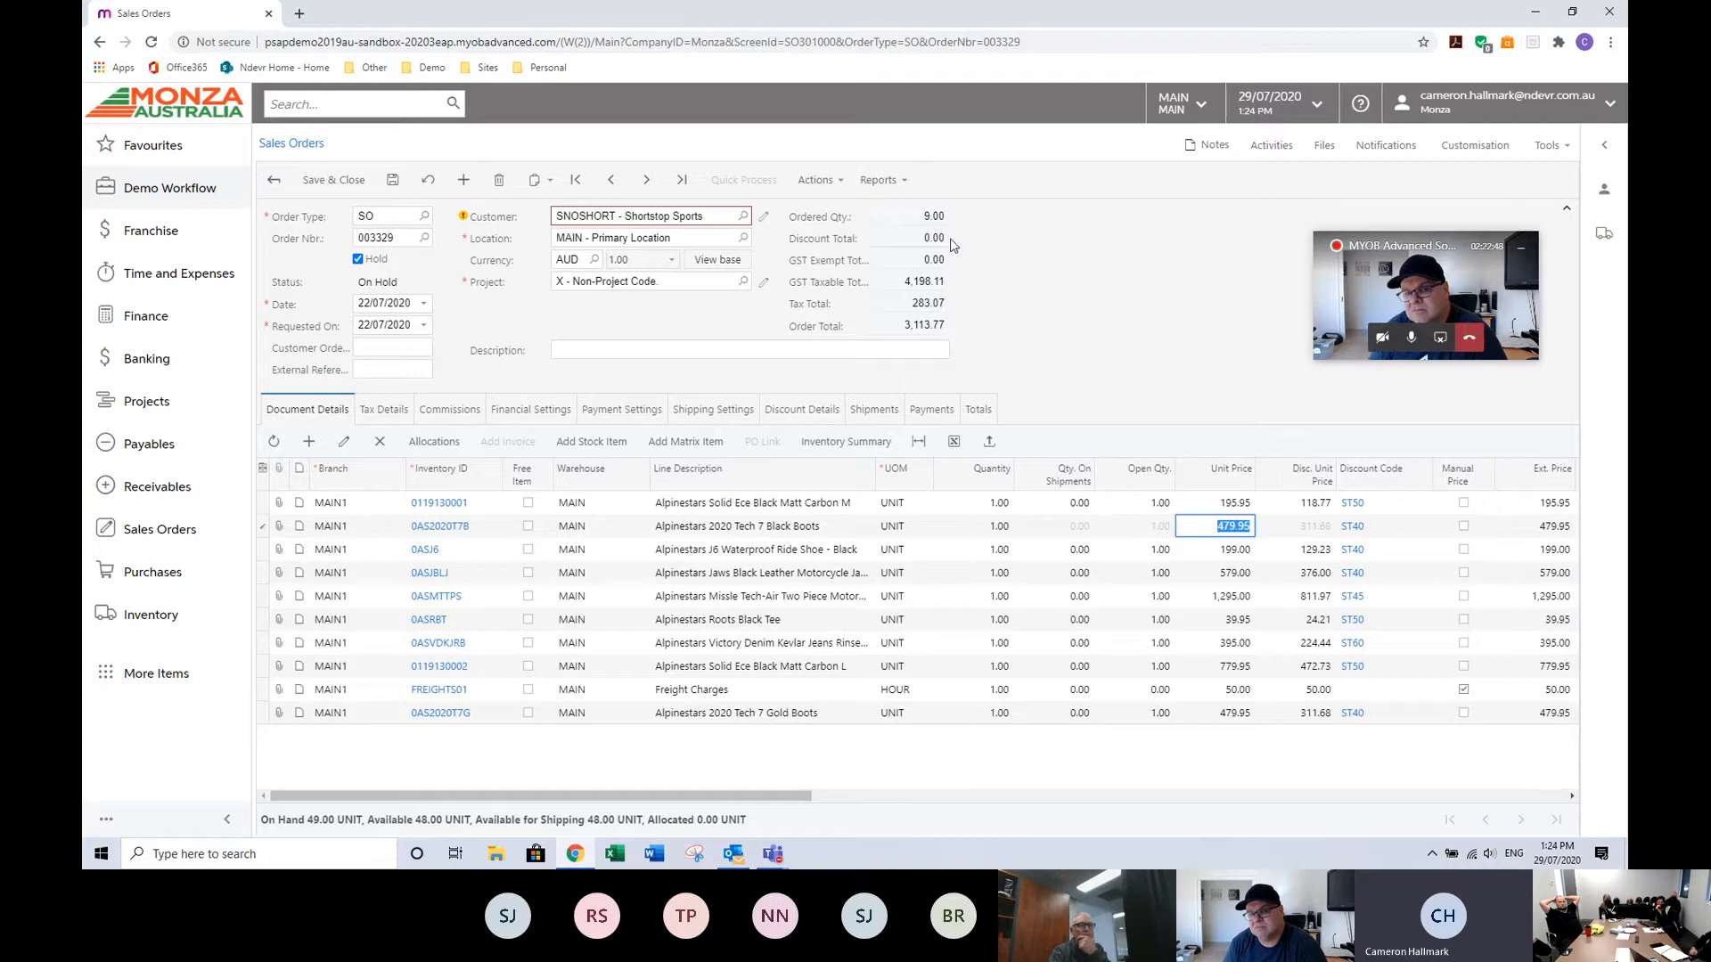
left_click(970, 529)
type("4")
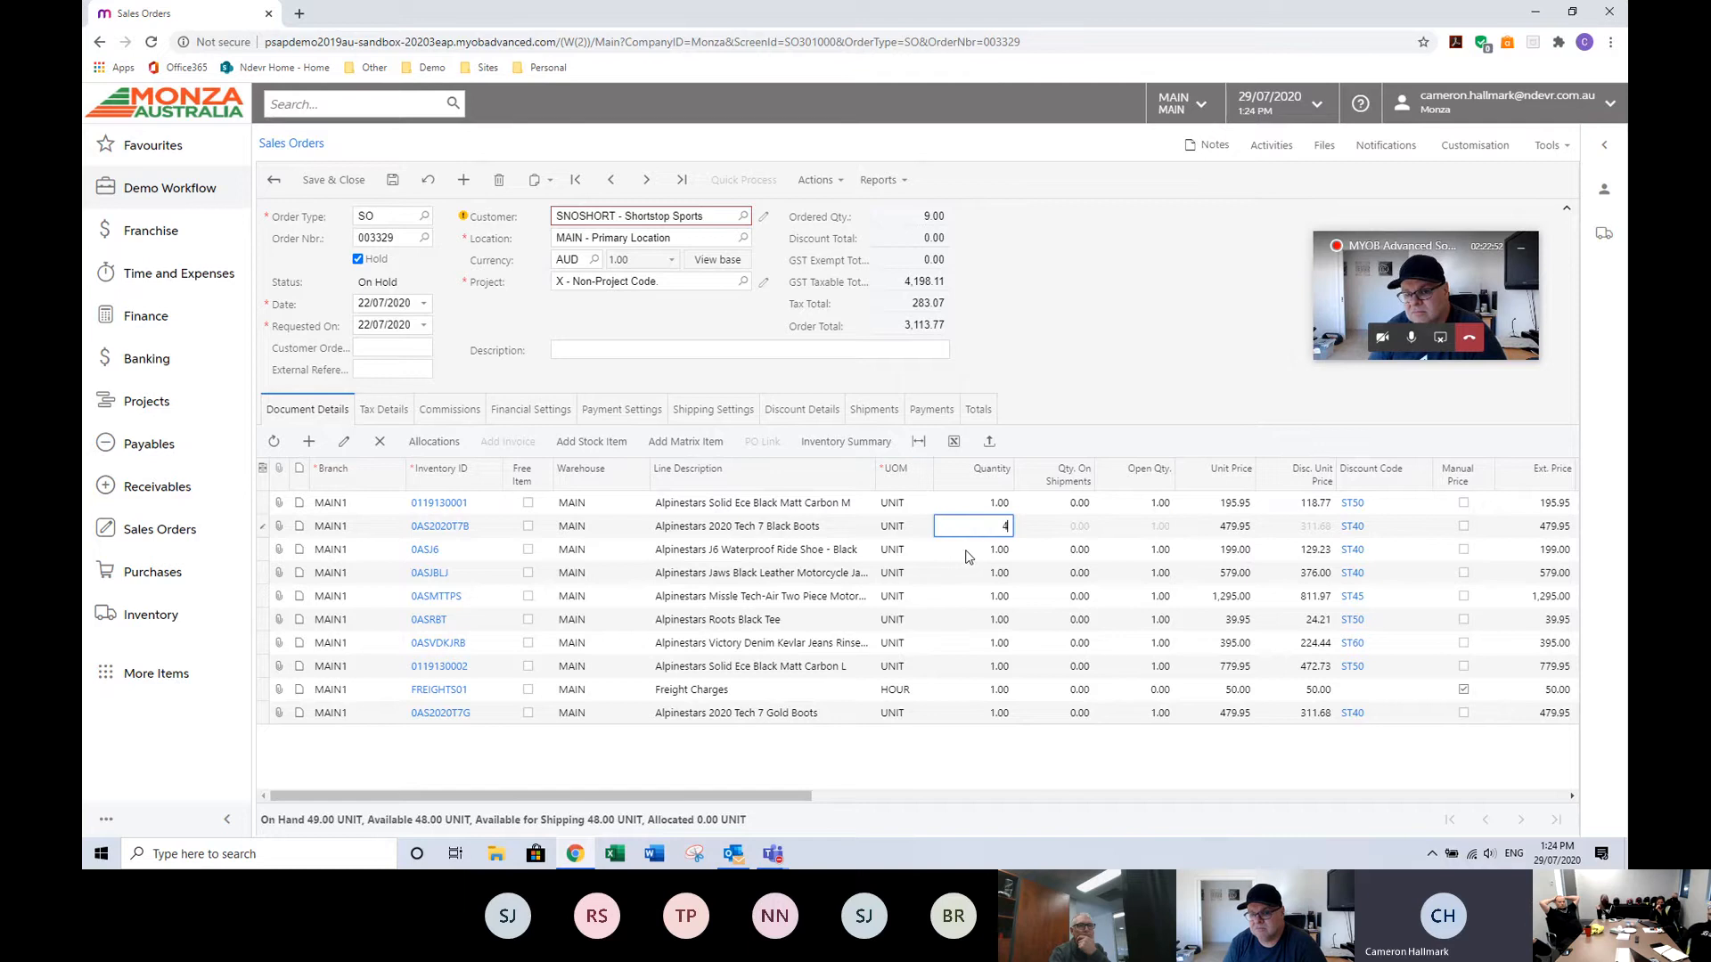
left_click(967, 552)
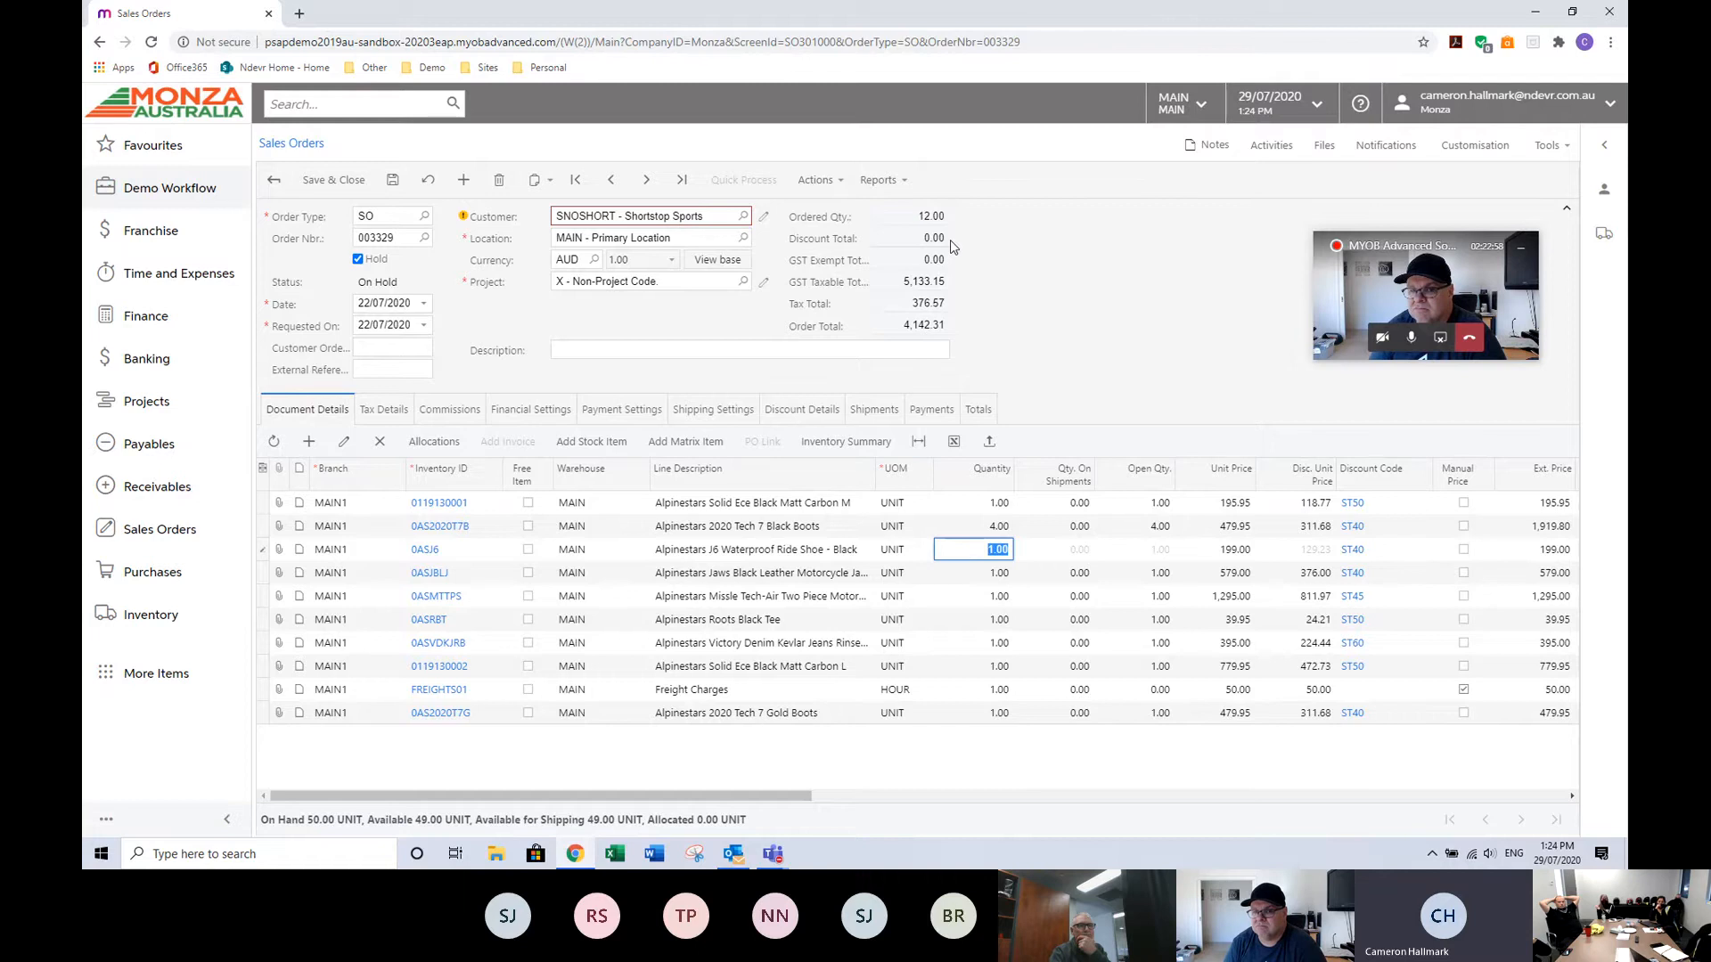
Set the Alpinestars 2020 Tech 7 Gold Boots line quantity to 4, then close the order discarding unsaved changes.
left_click(978, 716)
left_click(980, 716)
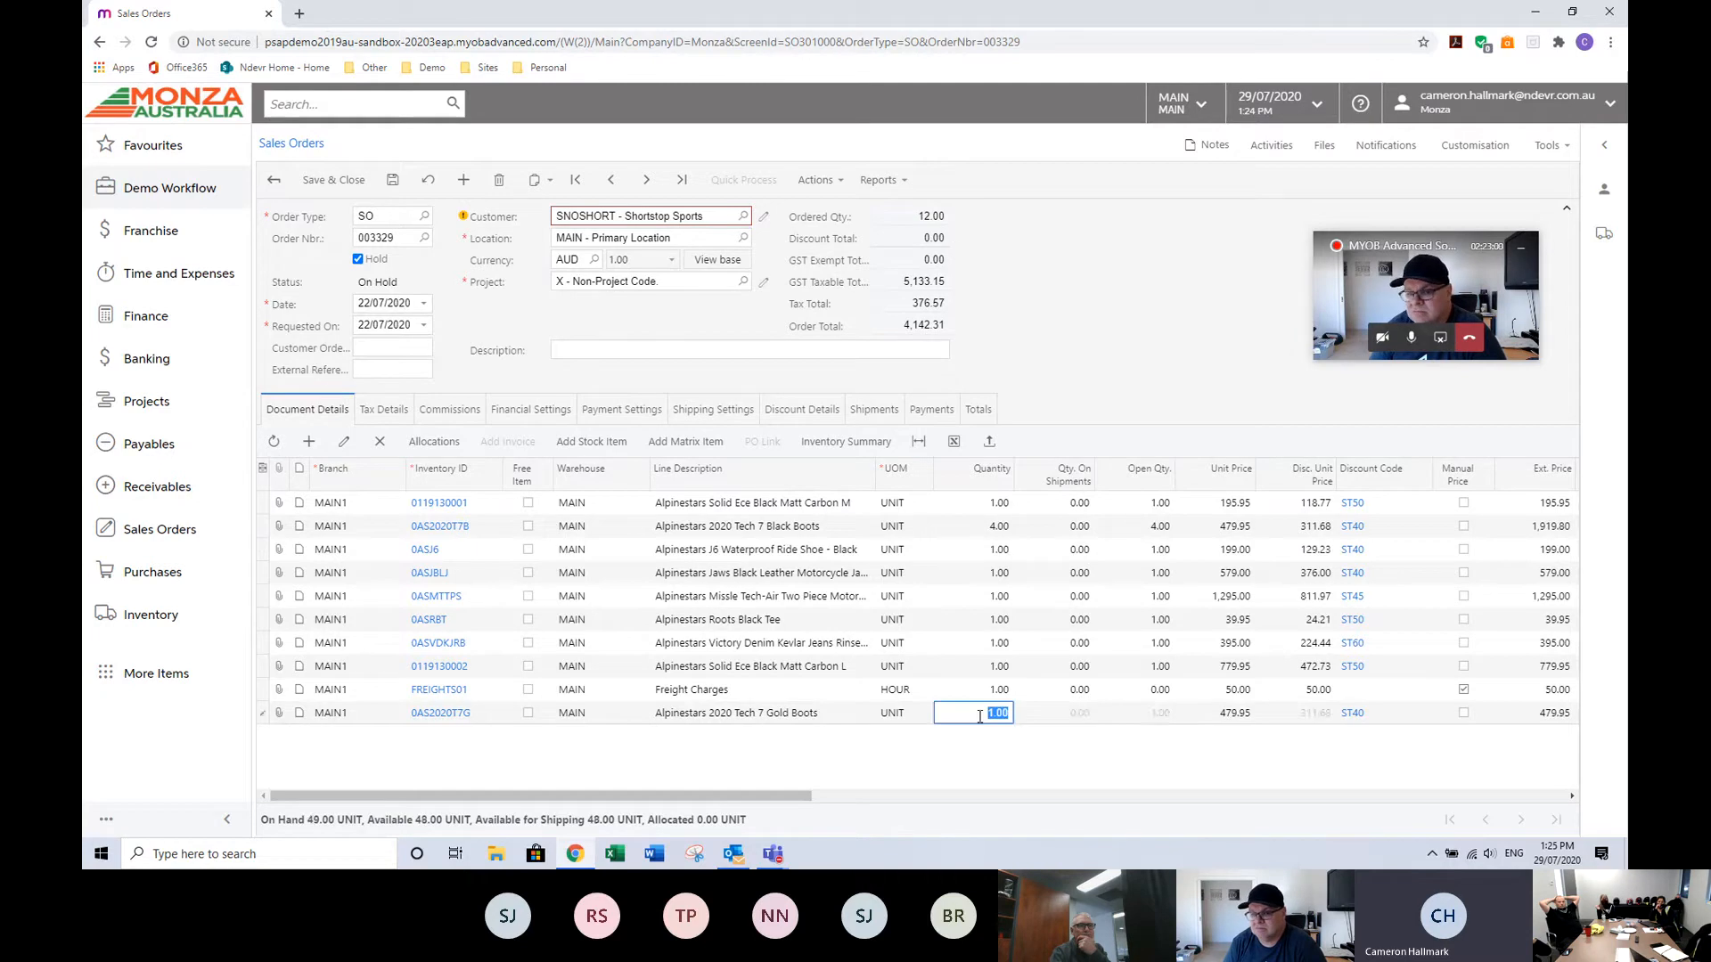
key("Up")
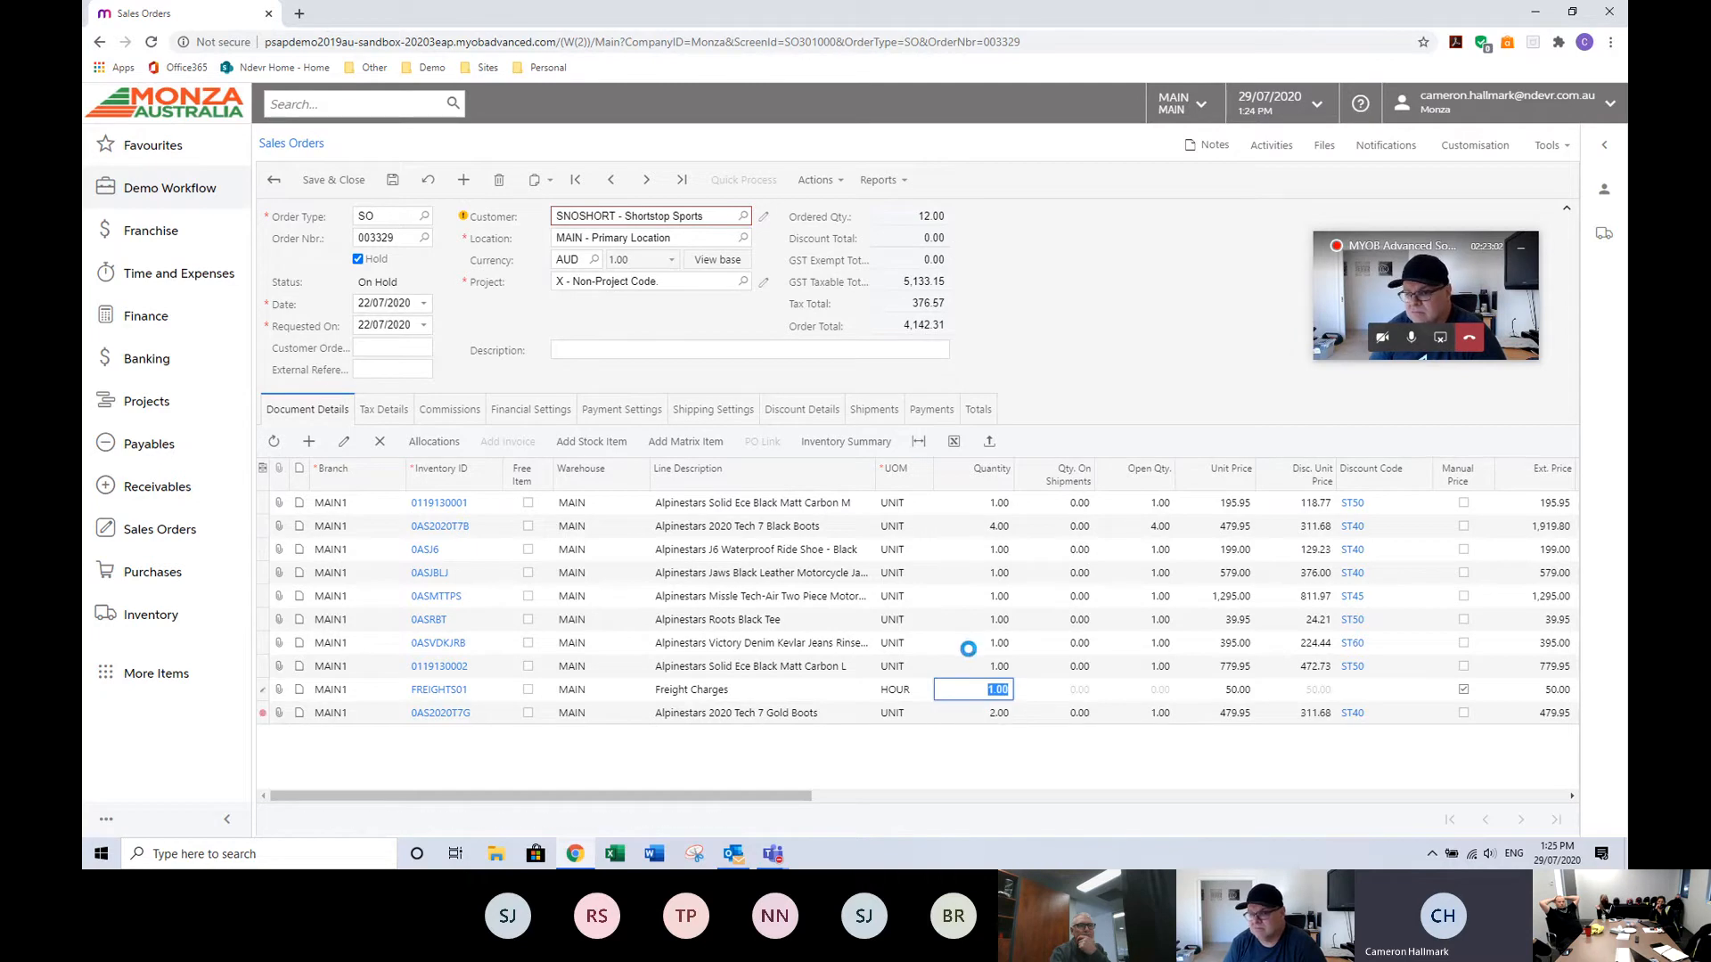
left_click(984, 722)
type("4")
key("Tab")
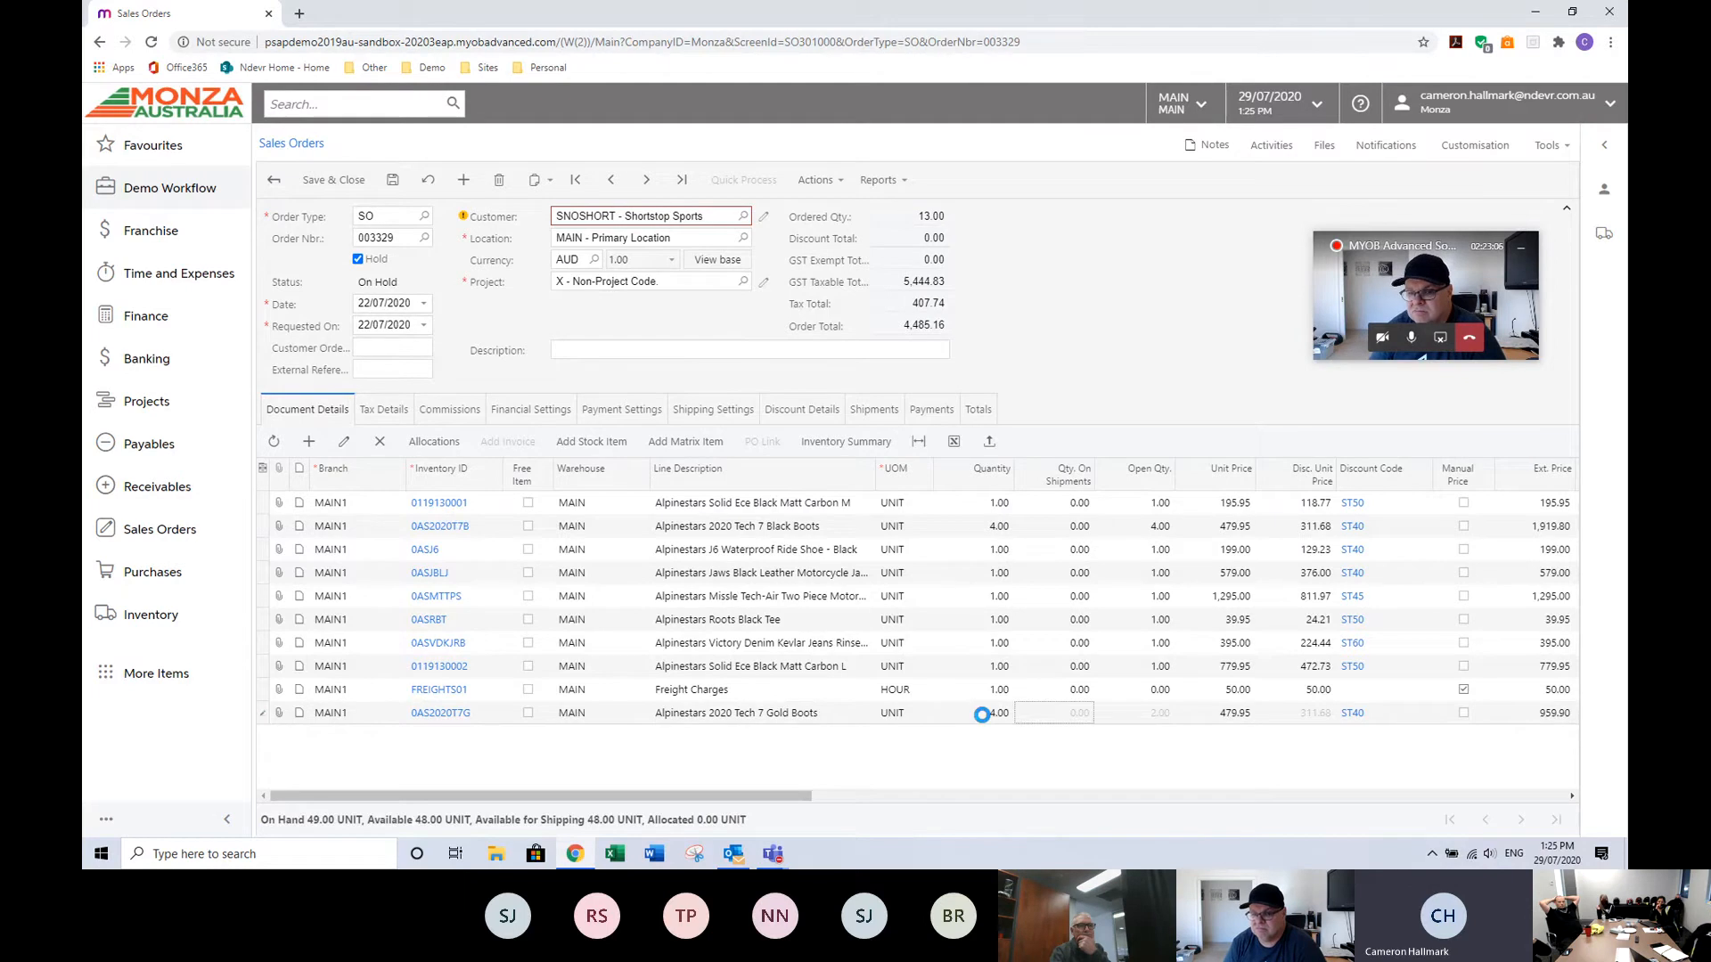
key("Tab")
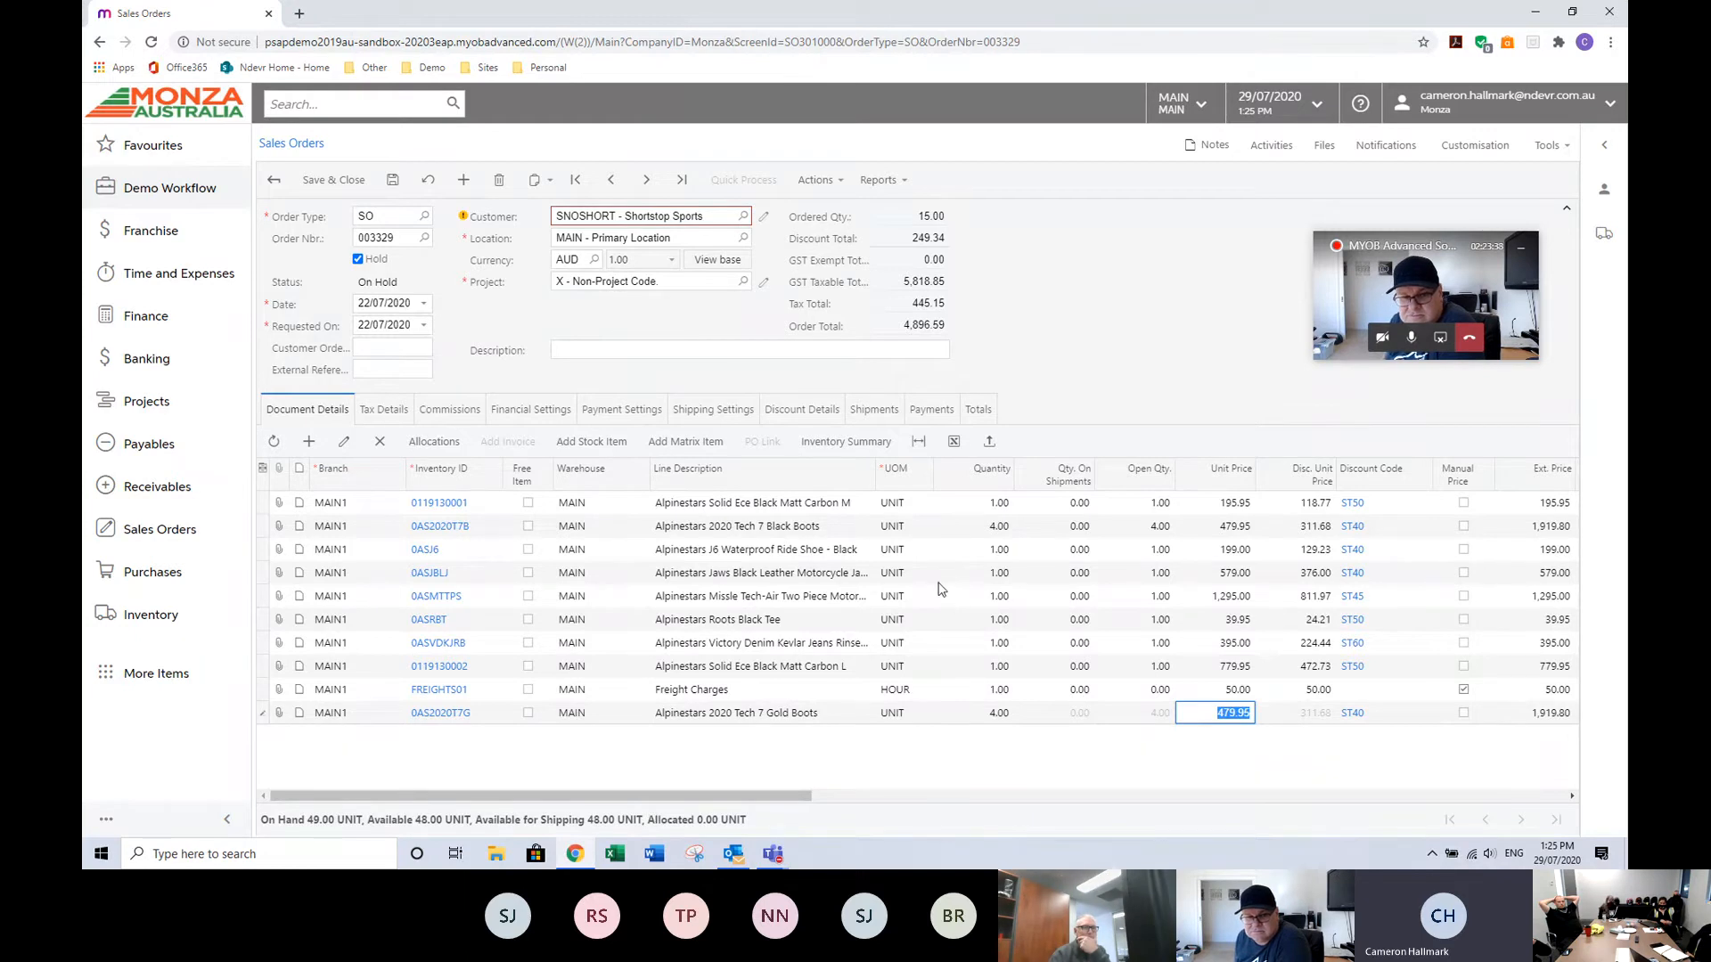
left_click(273, 179)
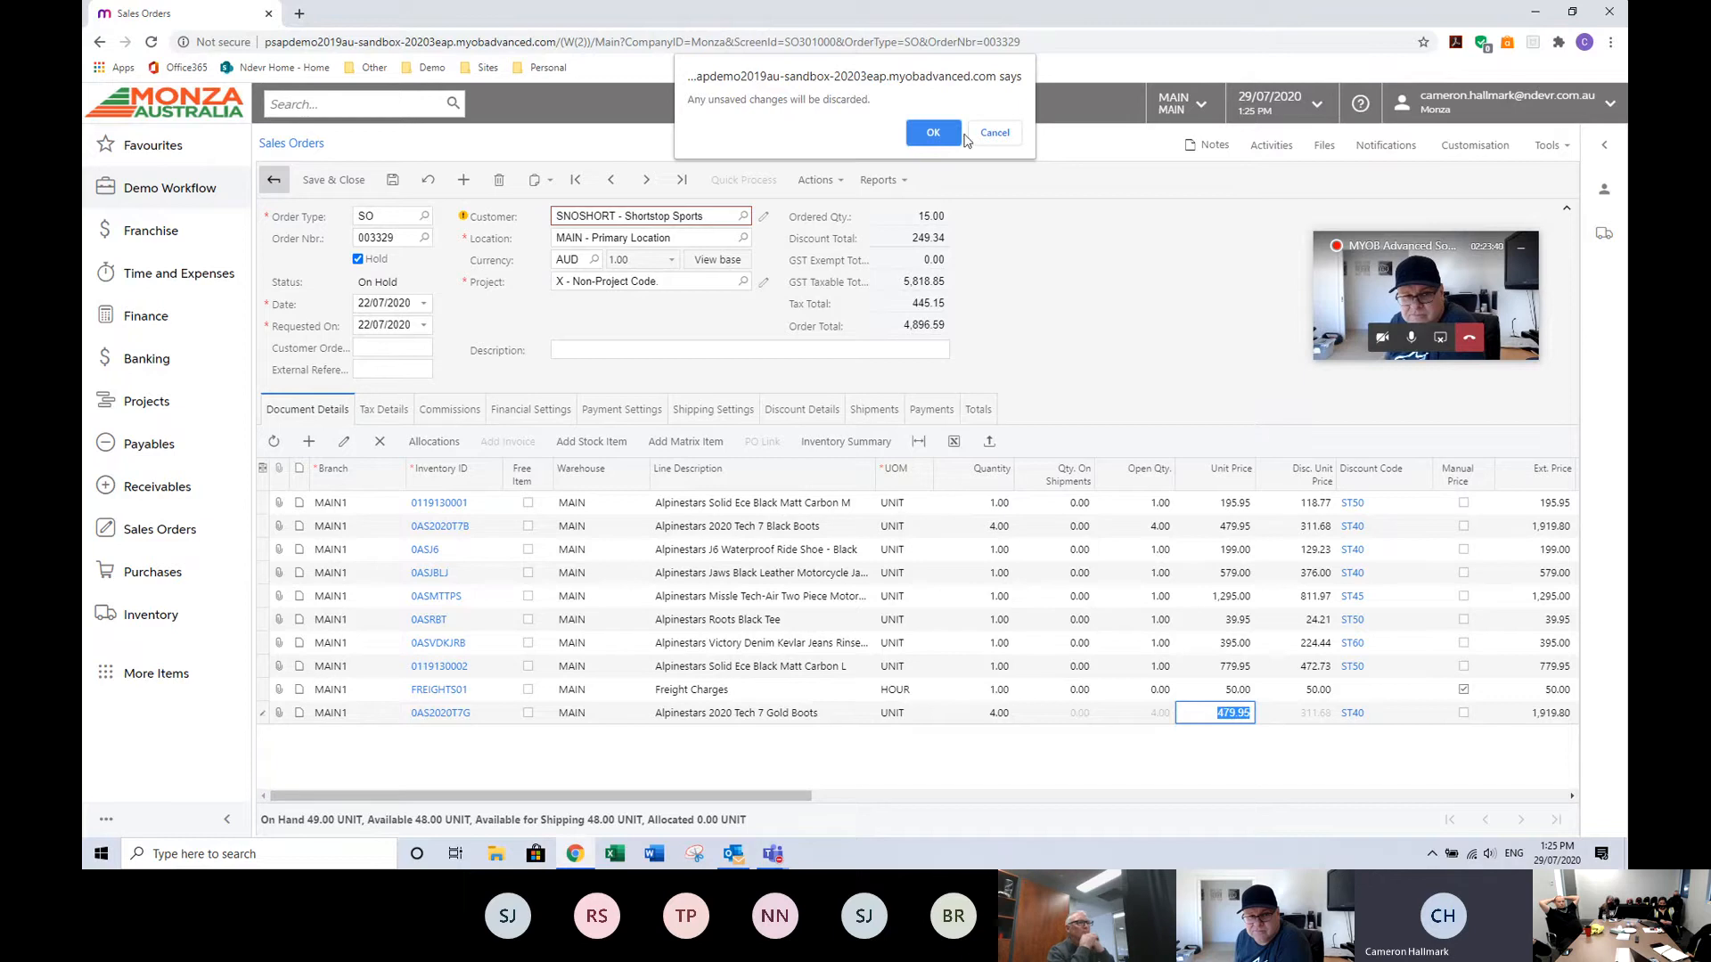
left_click(932, 132)
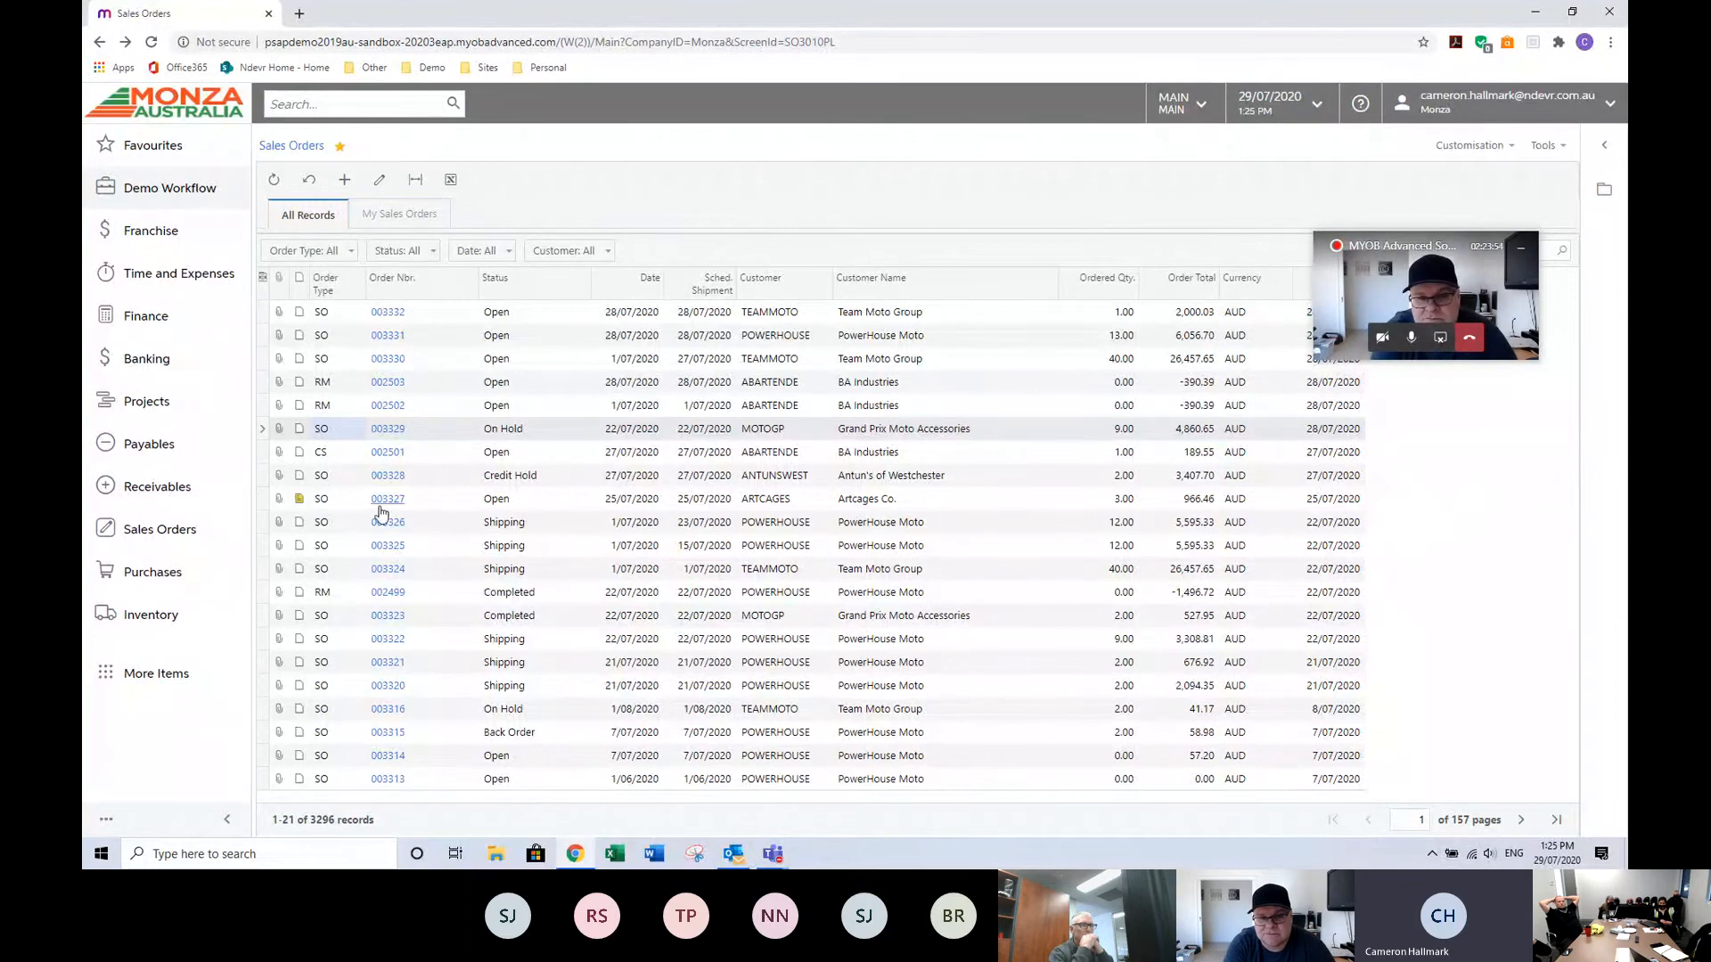
Open completed sales order 003323 and review its line columns, including the reason code.
left_click(396, 619)
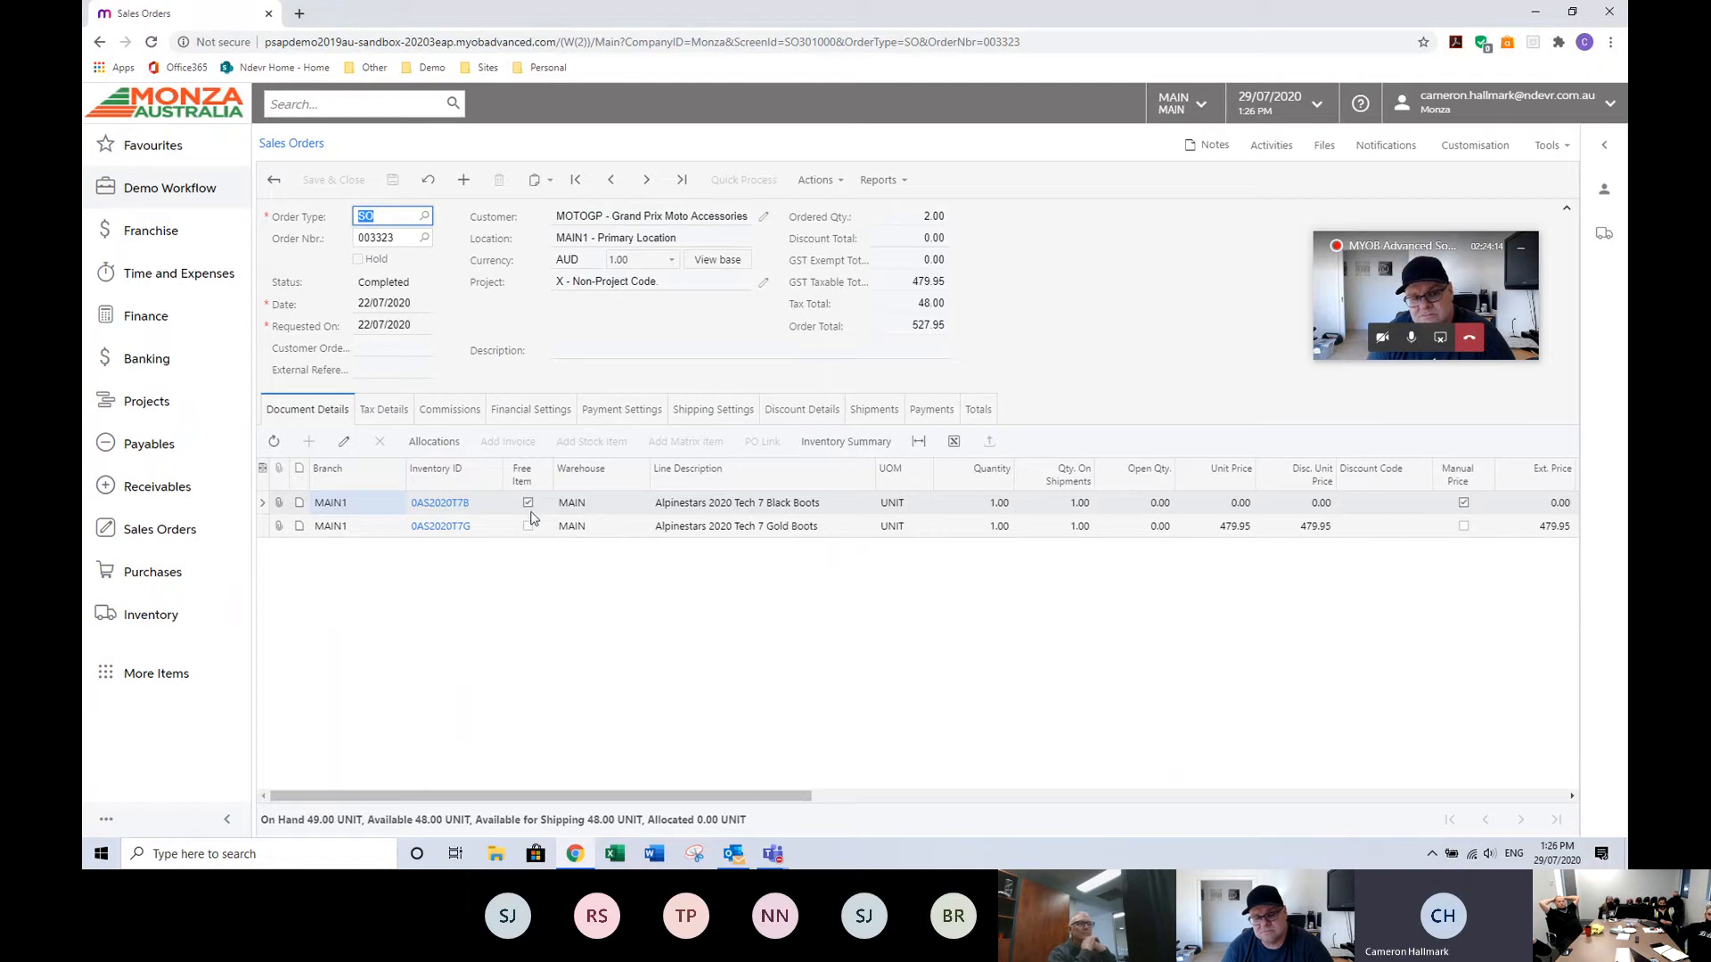
left_click_drag(637, 792, 1293, 809)
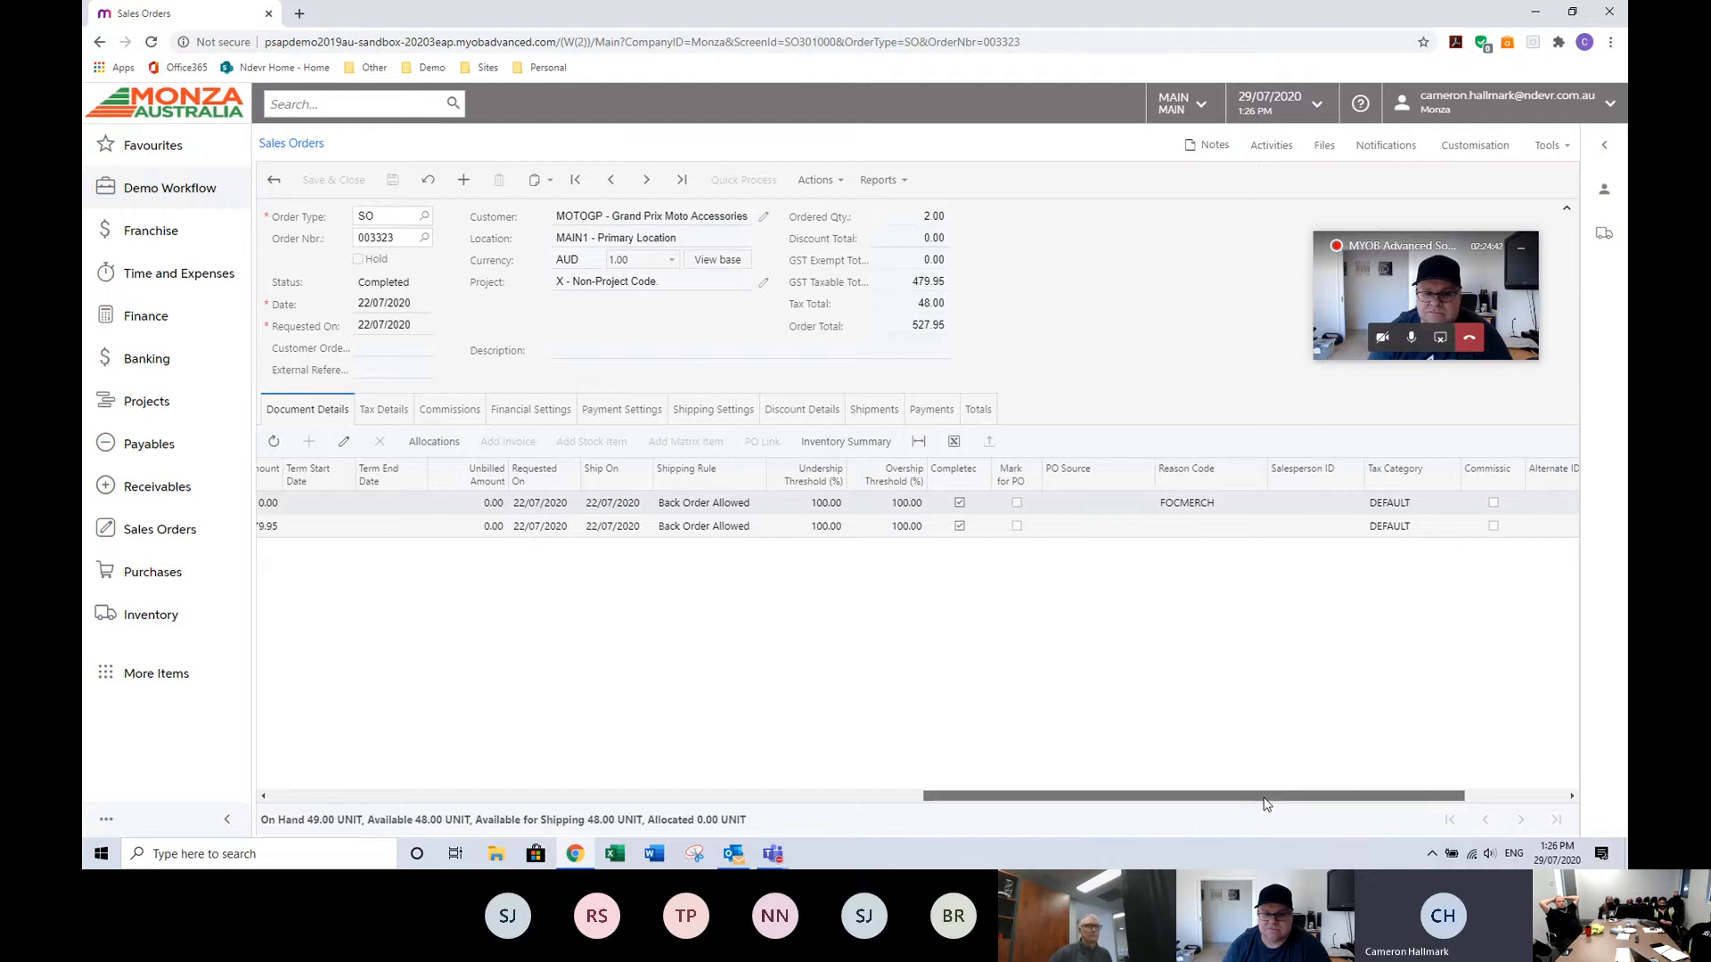
left_click_drag(1265, 804, 612, 803)
Search the menu for reason.
left_click(346, 103)
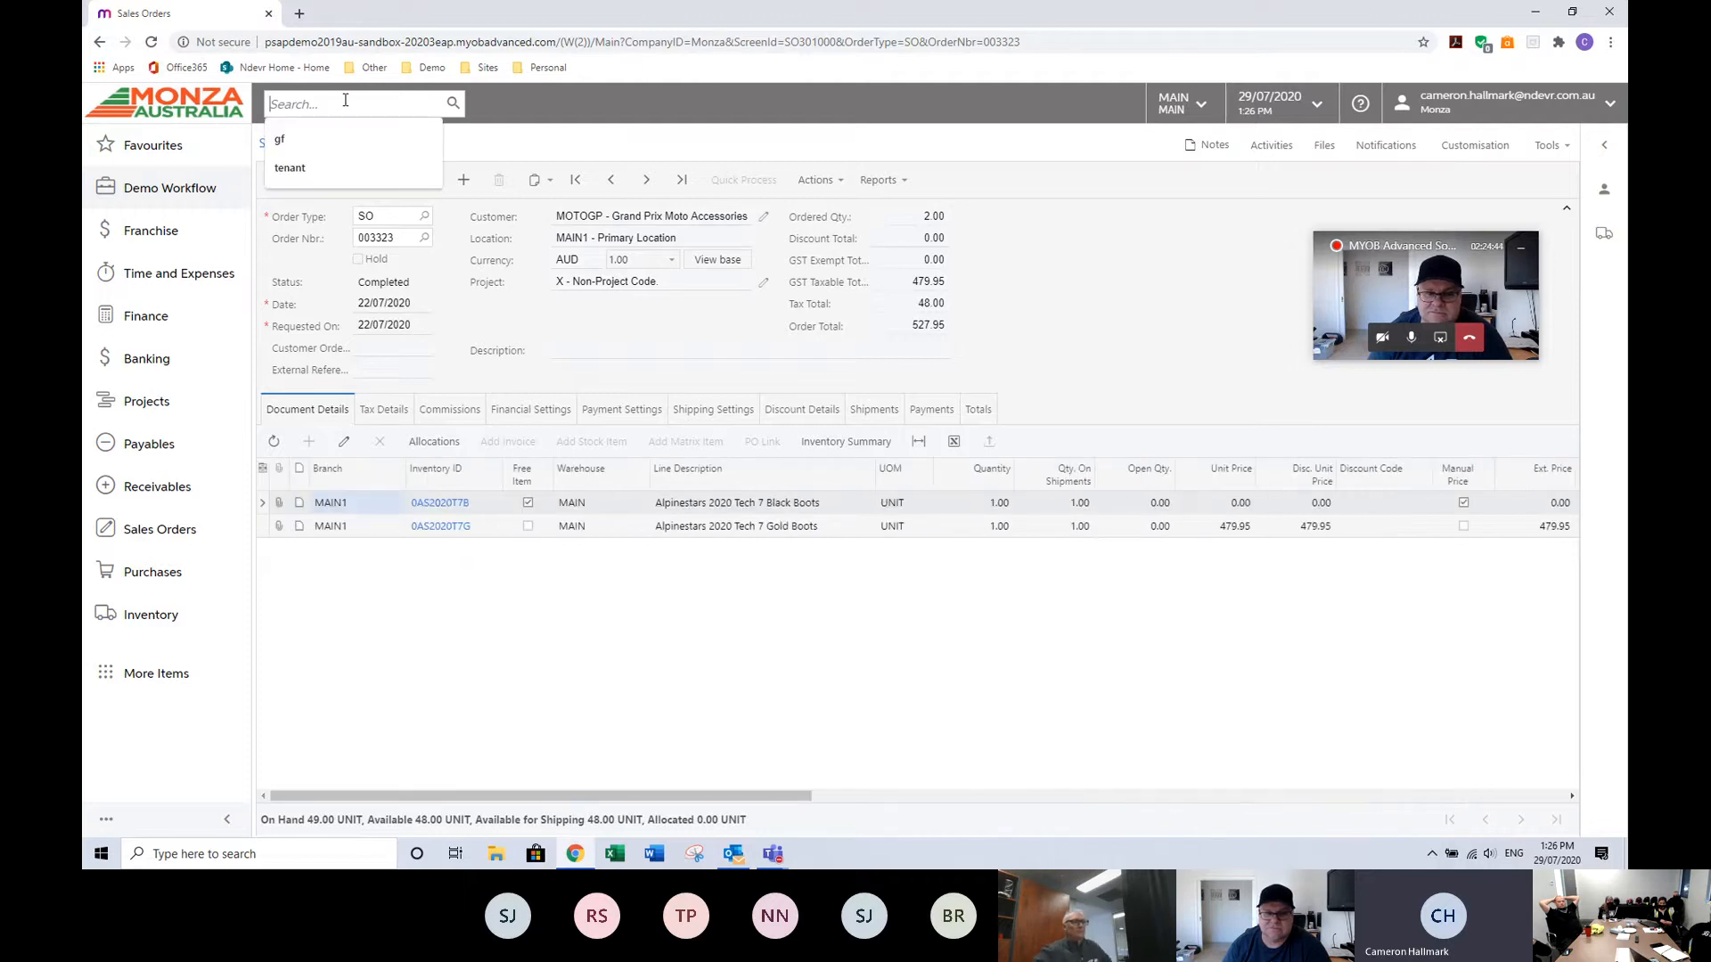
type("rt")
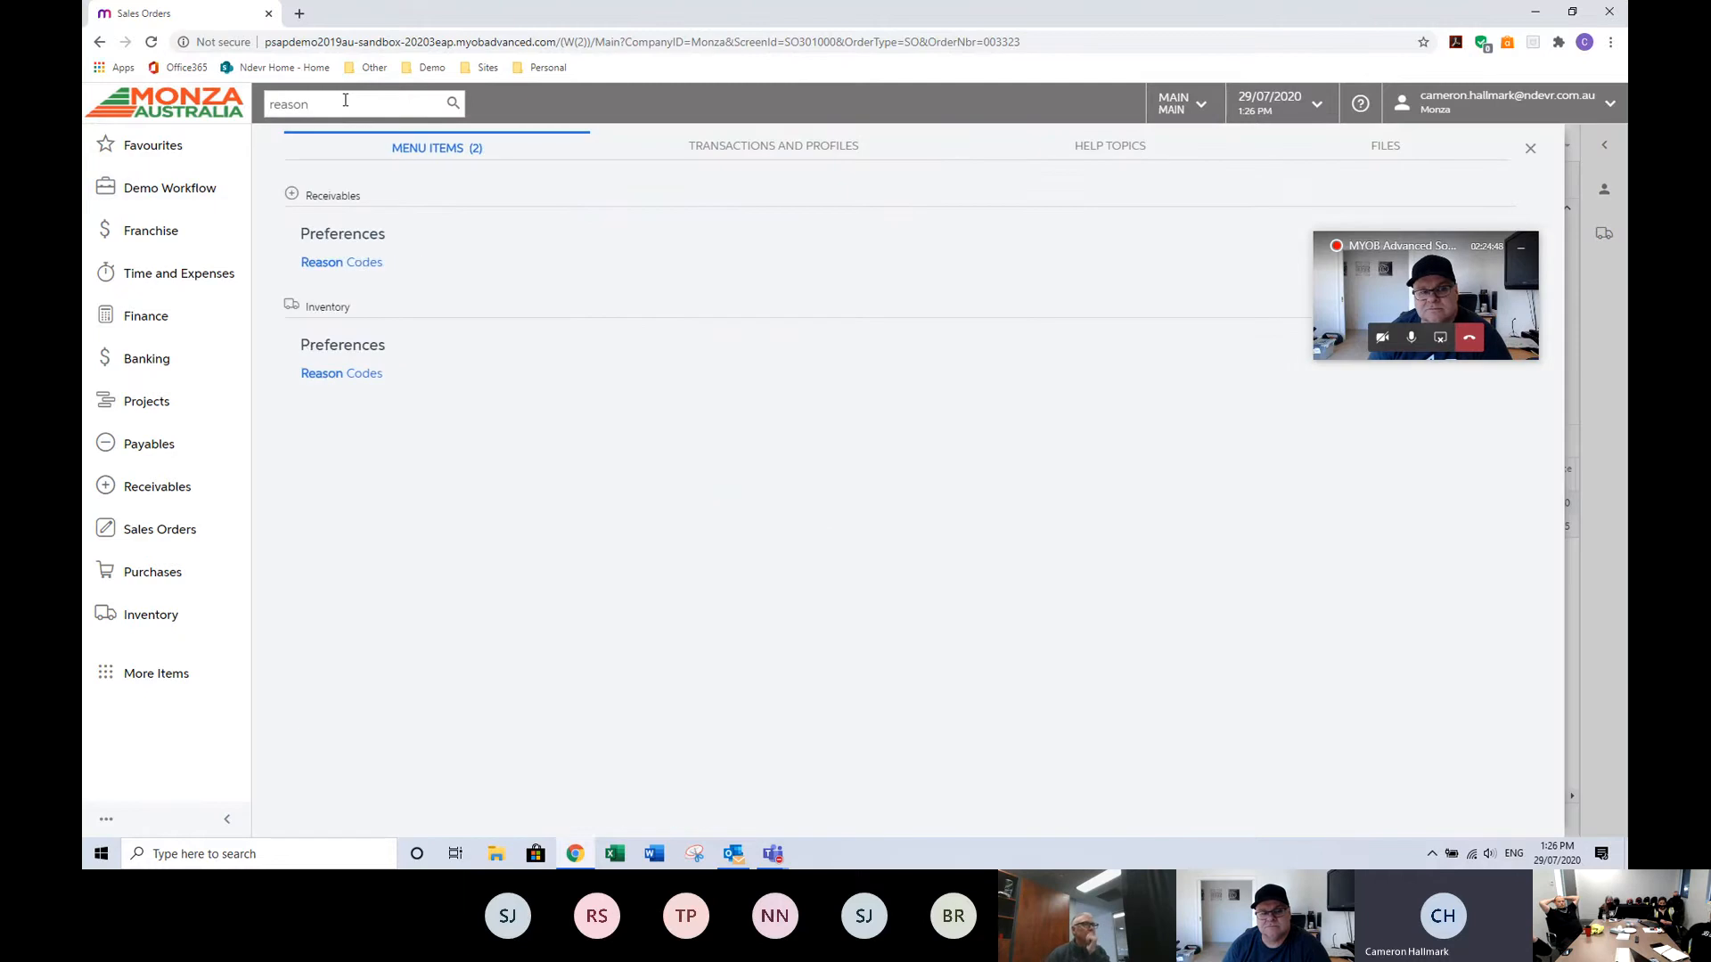
Open the Reason Codes screen and view the settings of the FOCMERCH reason code.
left_click(360, 265)
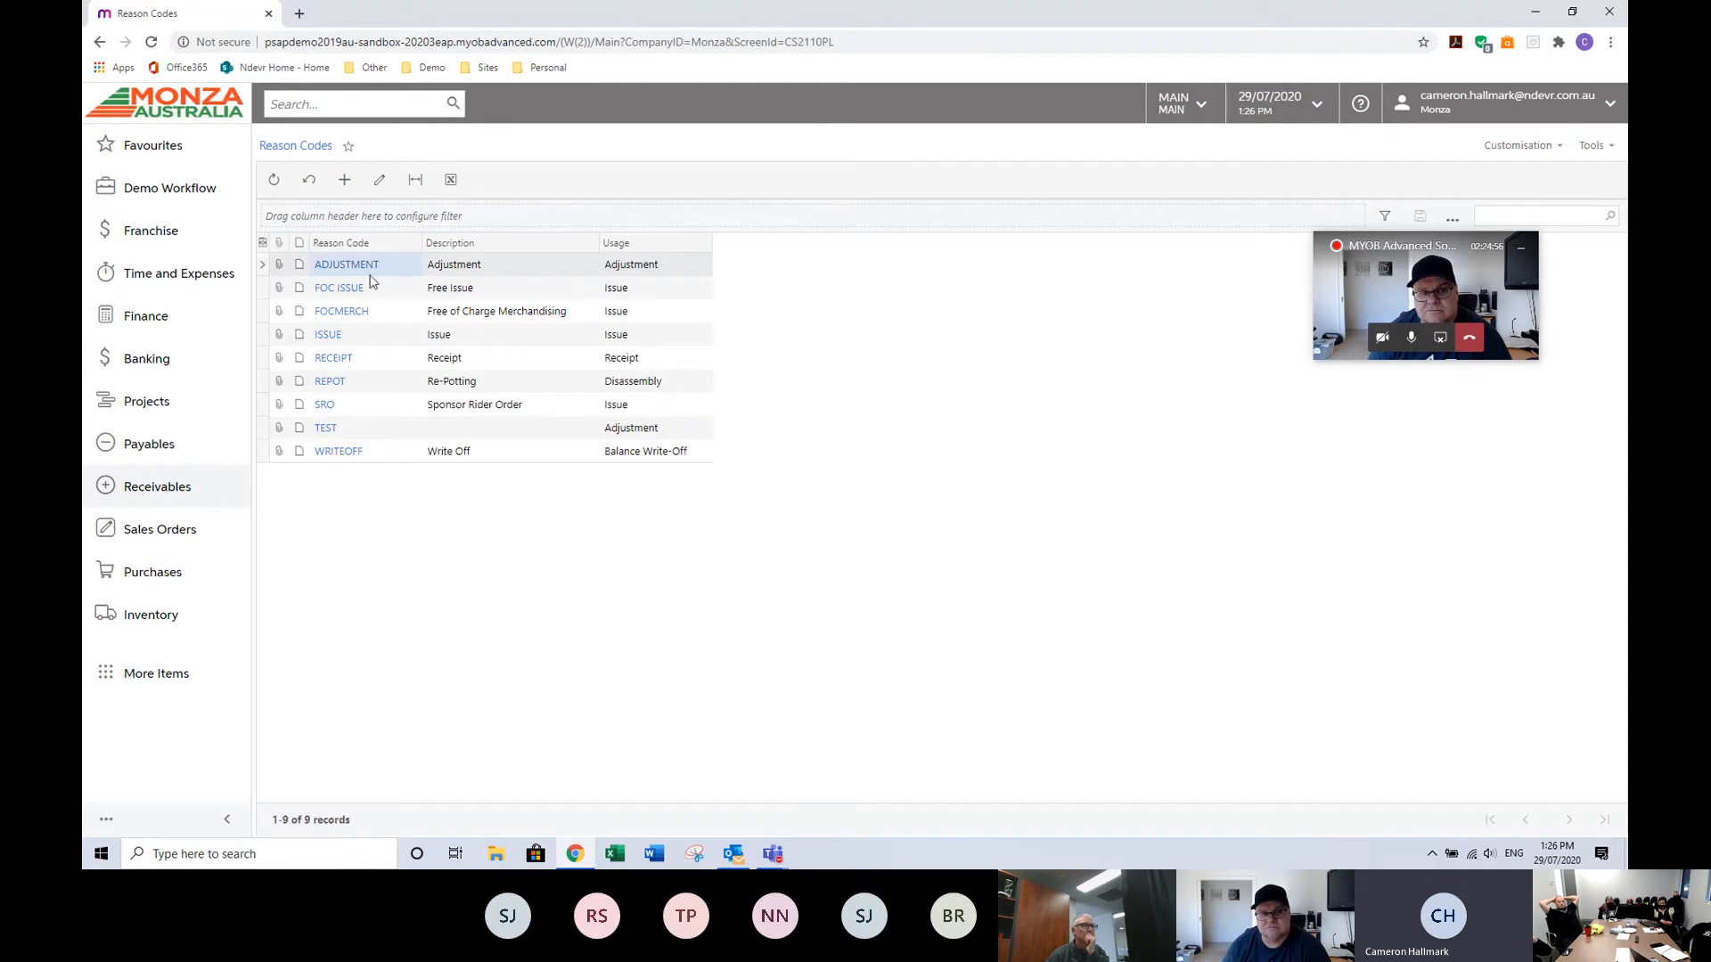
left_click(343, 312)
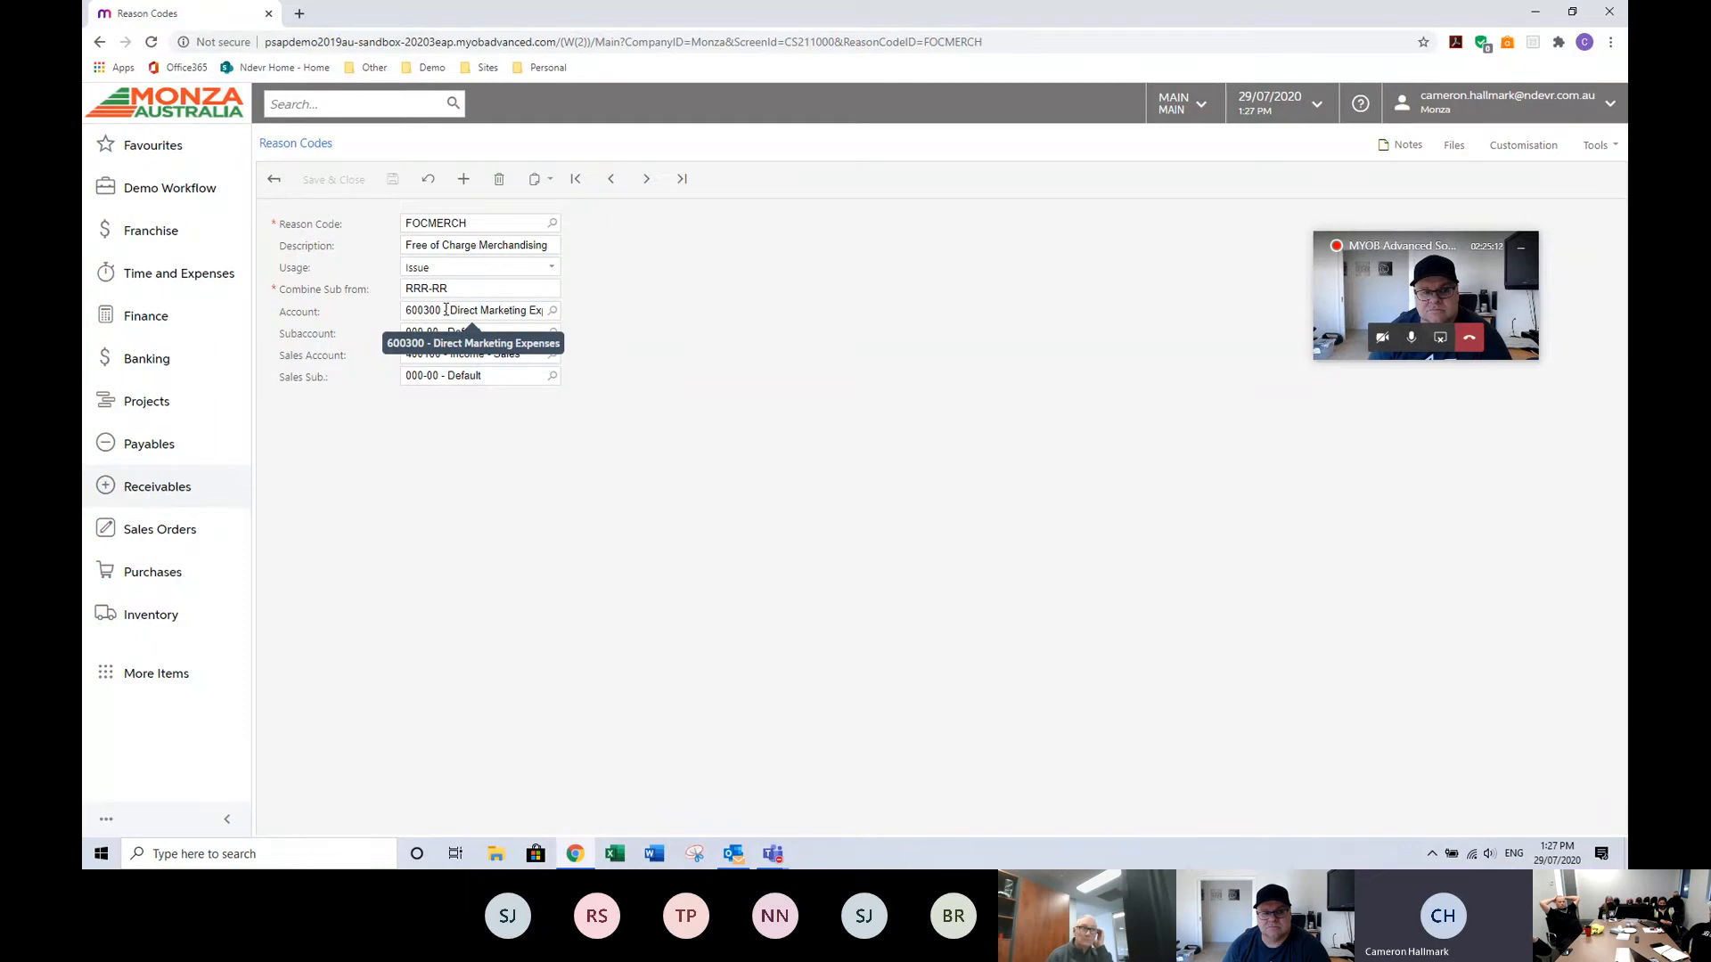
Return to completed sales order 003323 and view its shipments.
right_click(100, 46)
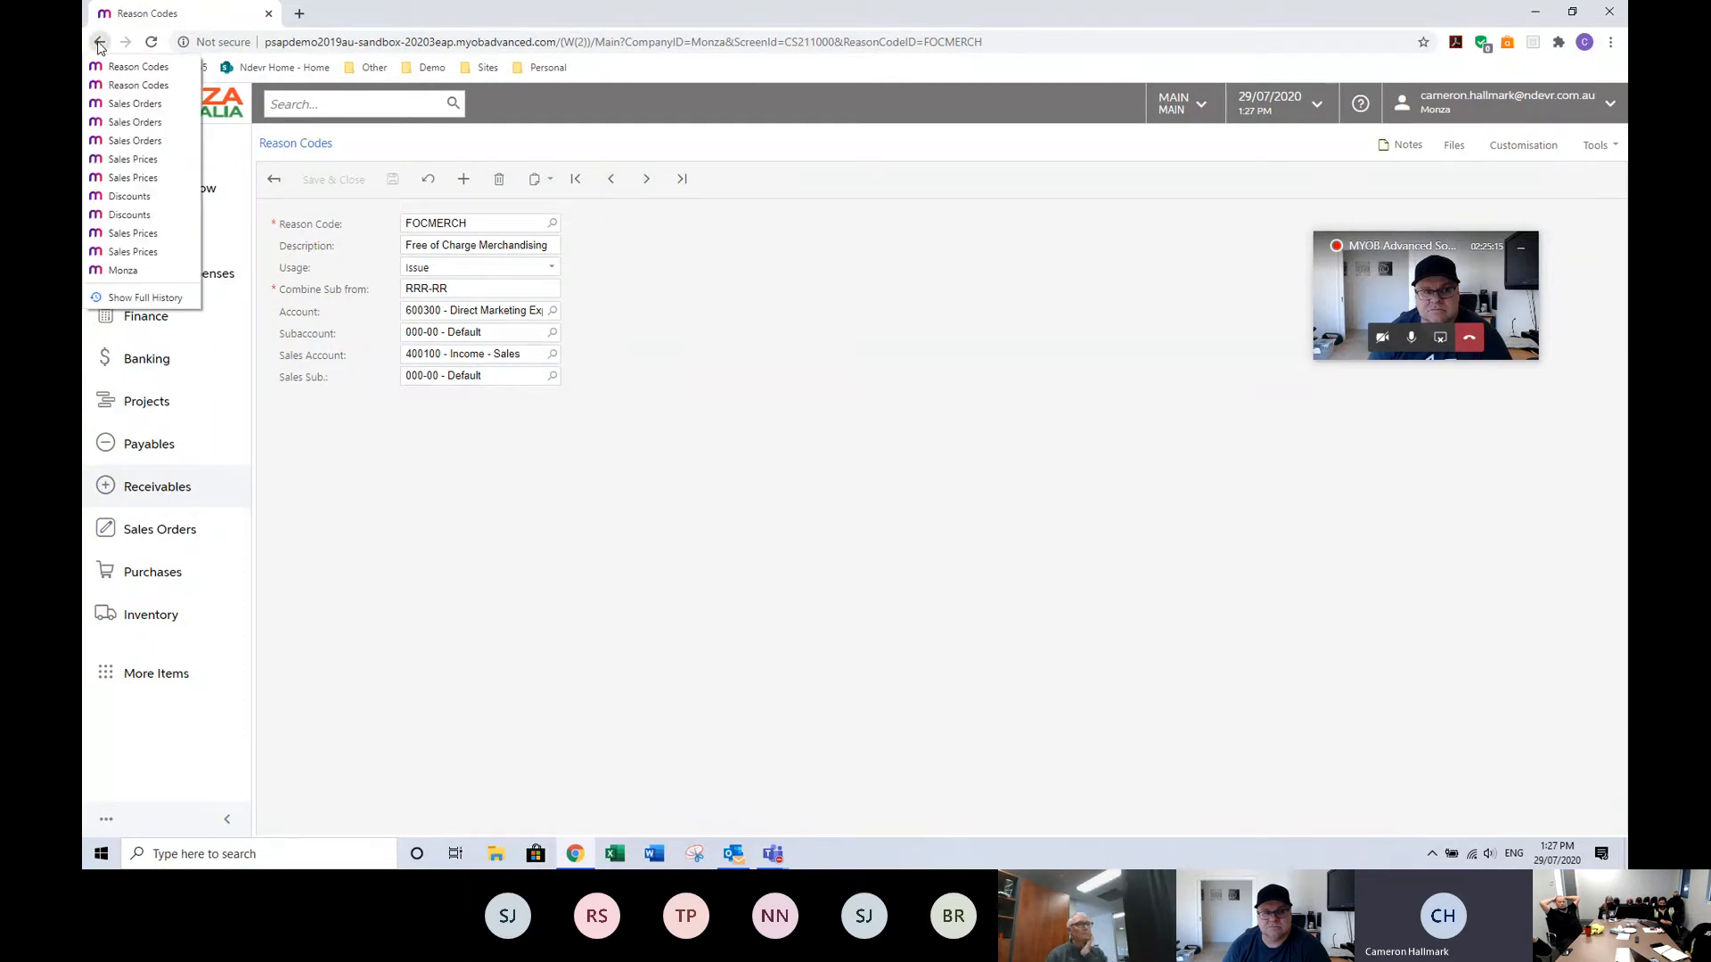
left_click(132, 104)
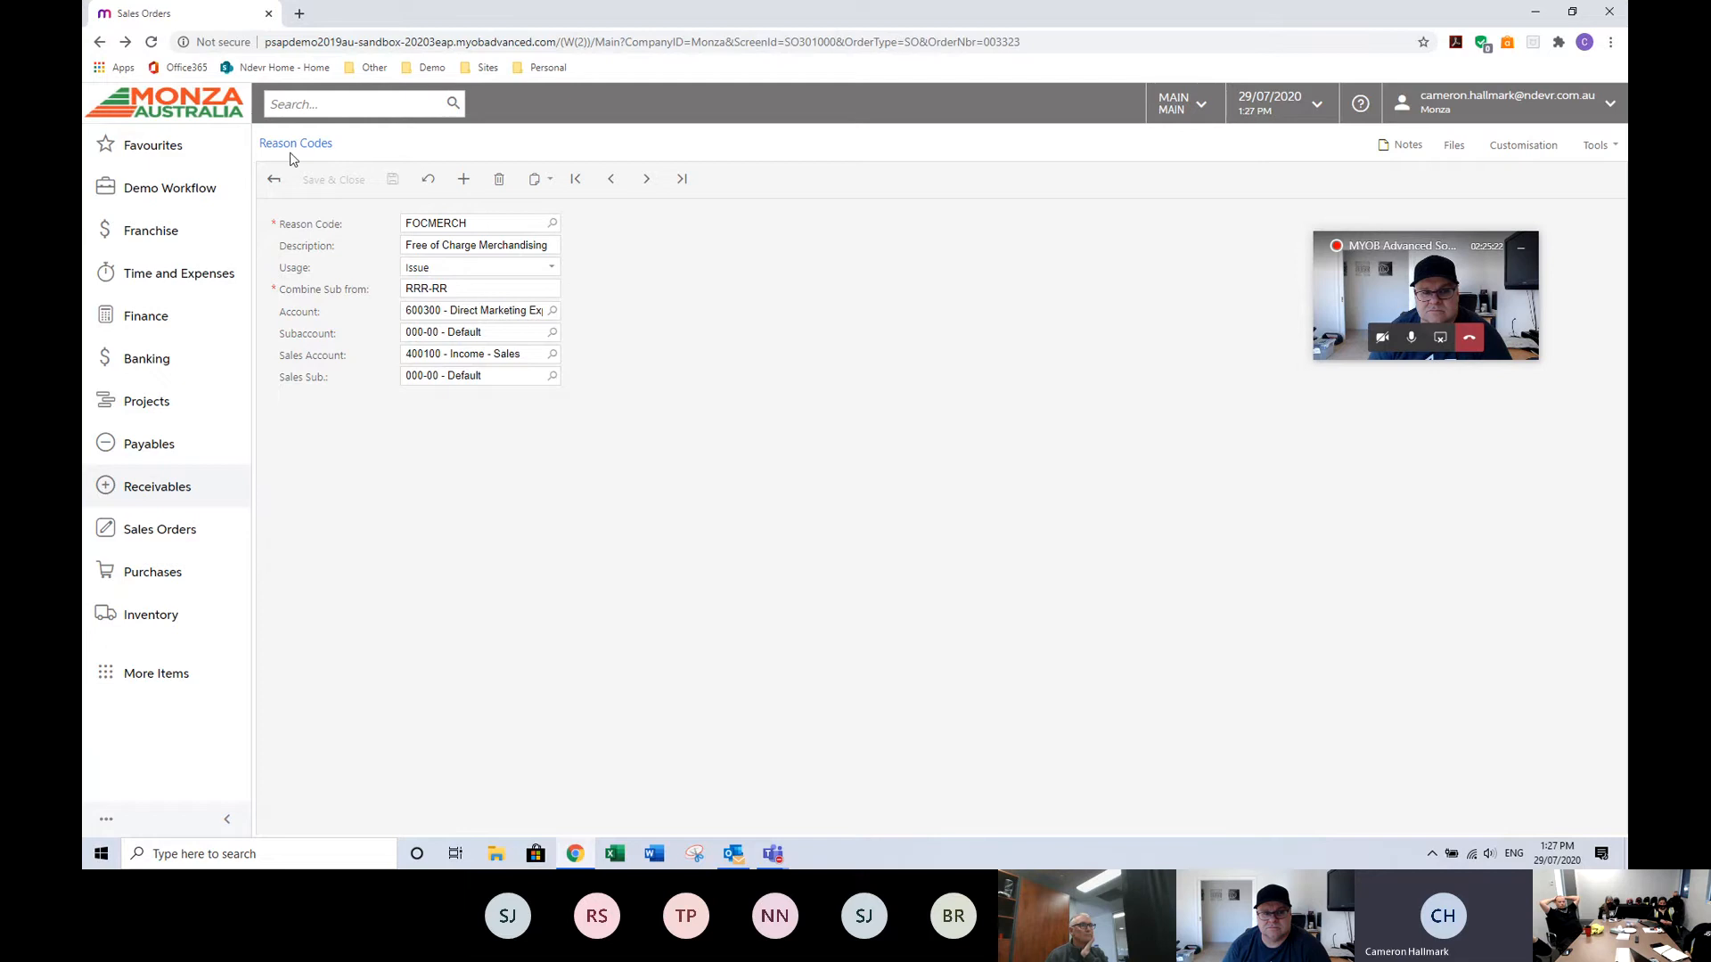
left_click(100, 44)
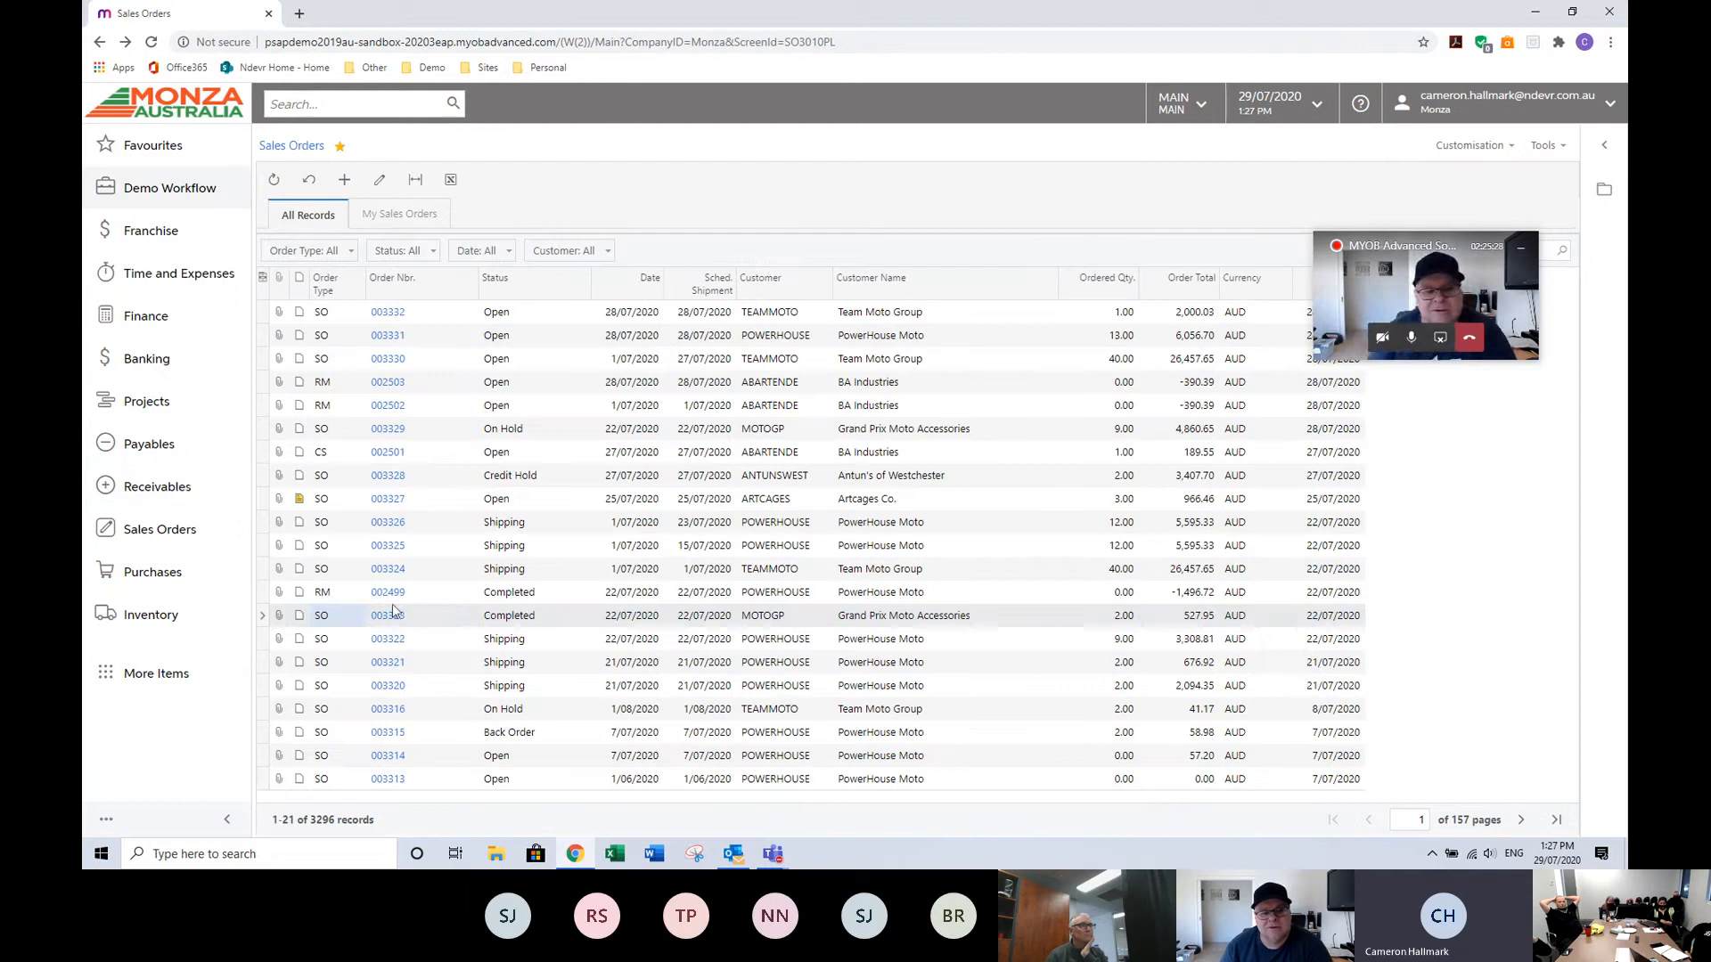
left_click(390, 619)
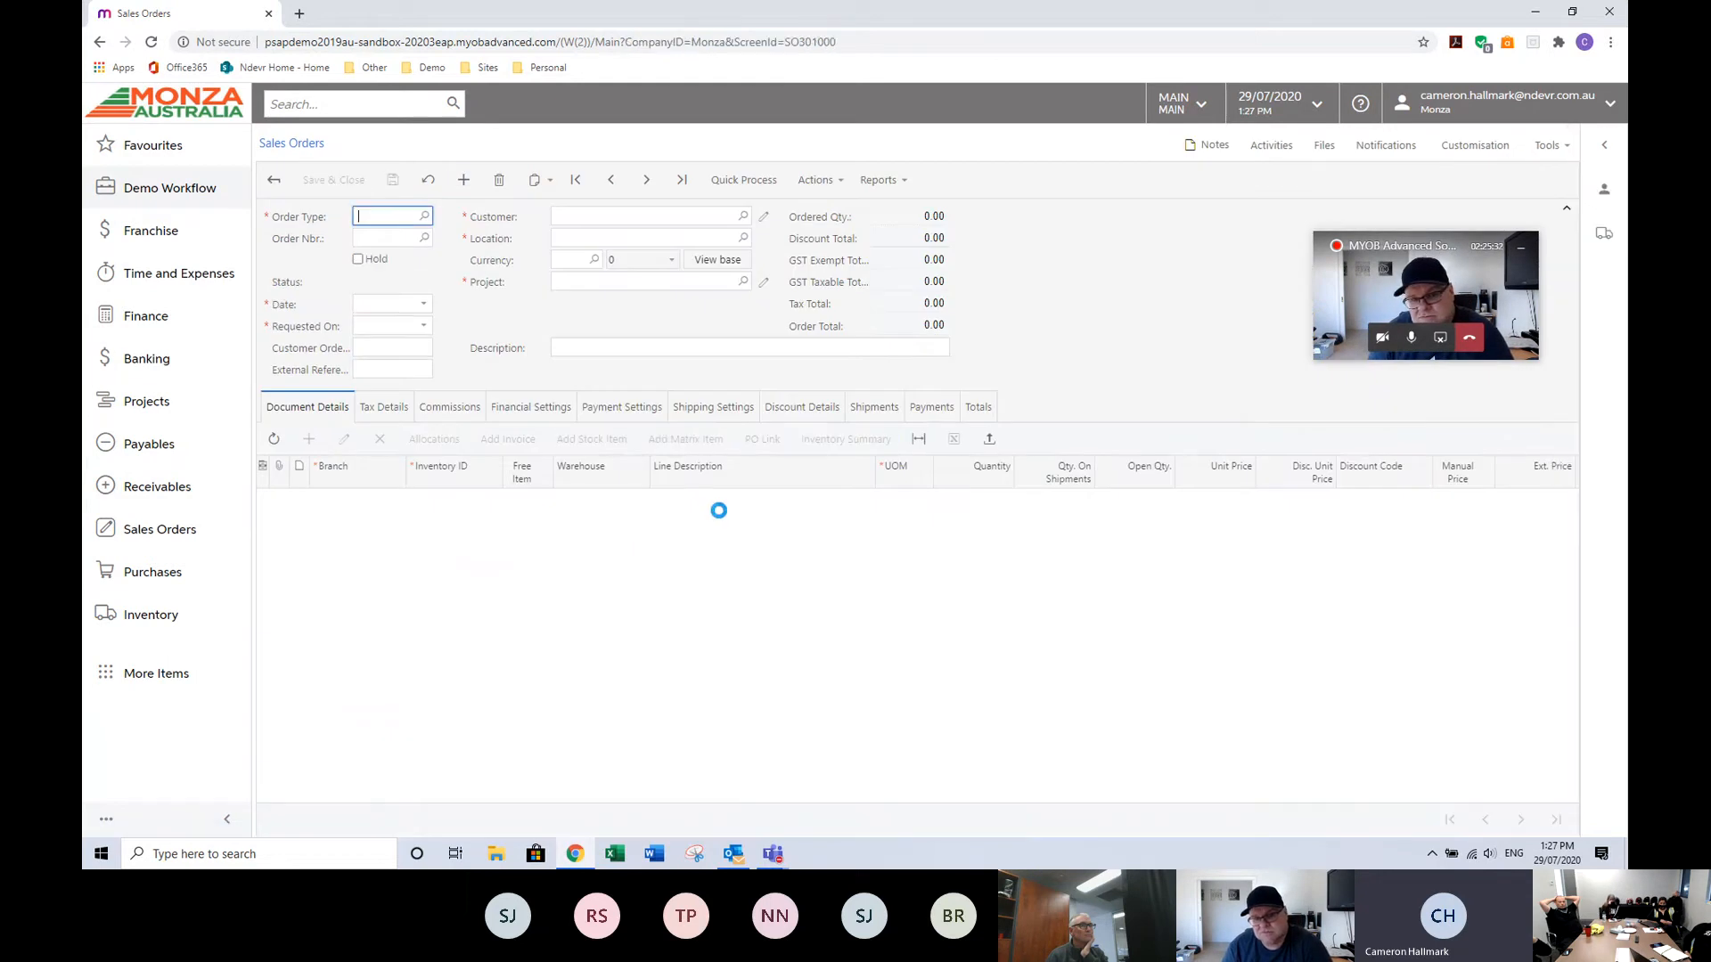
left_click(873, 409)
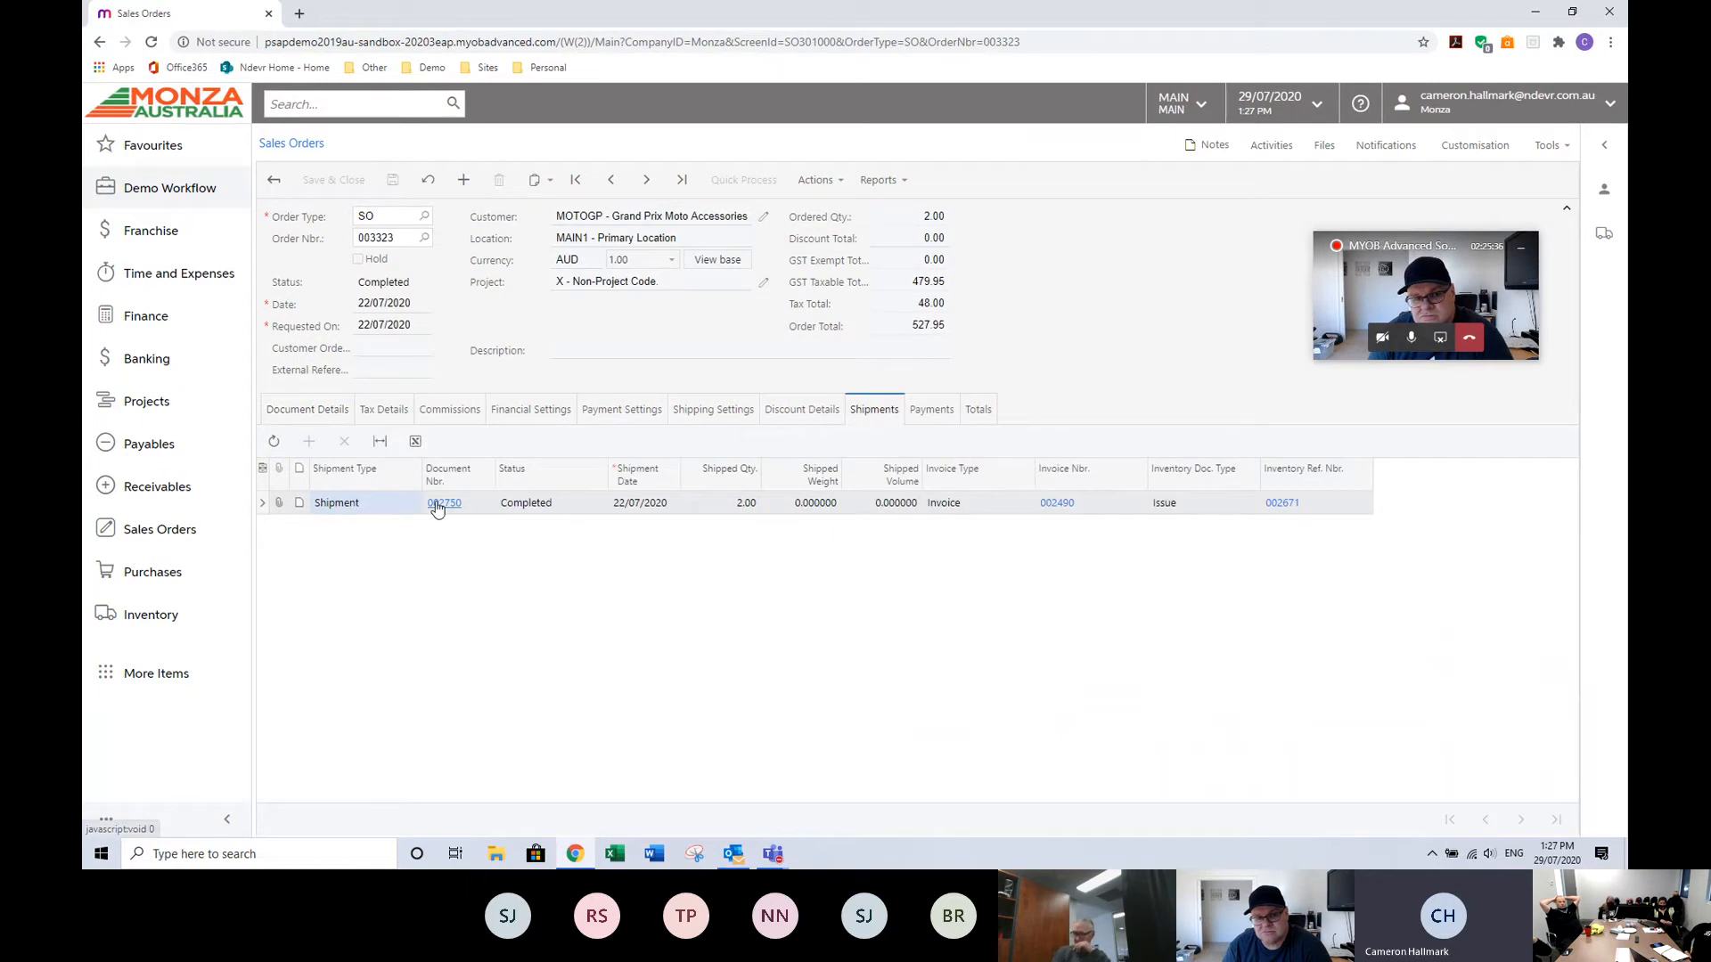
Trace the shipment's inventory issue 002671 to its journal batch 006696, then close both and return to the order's document details.
left_click(1282, 504)
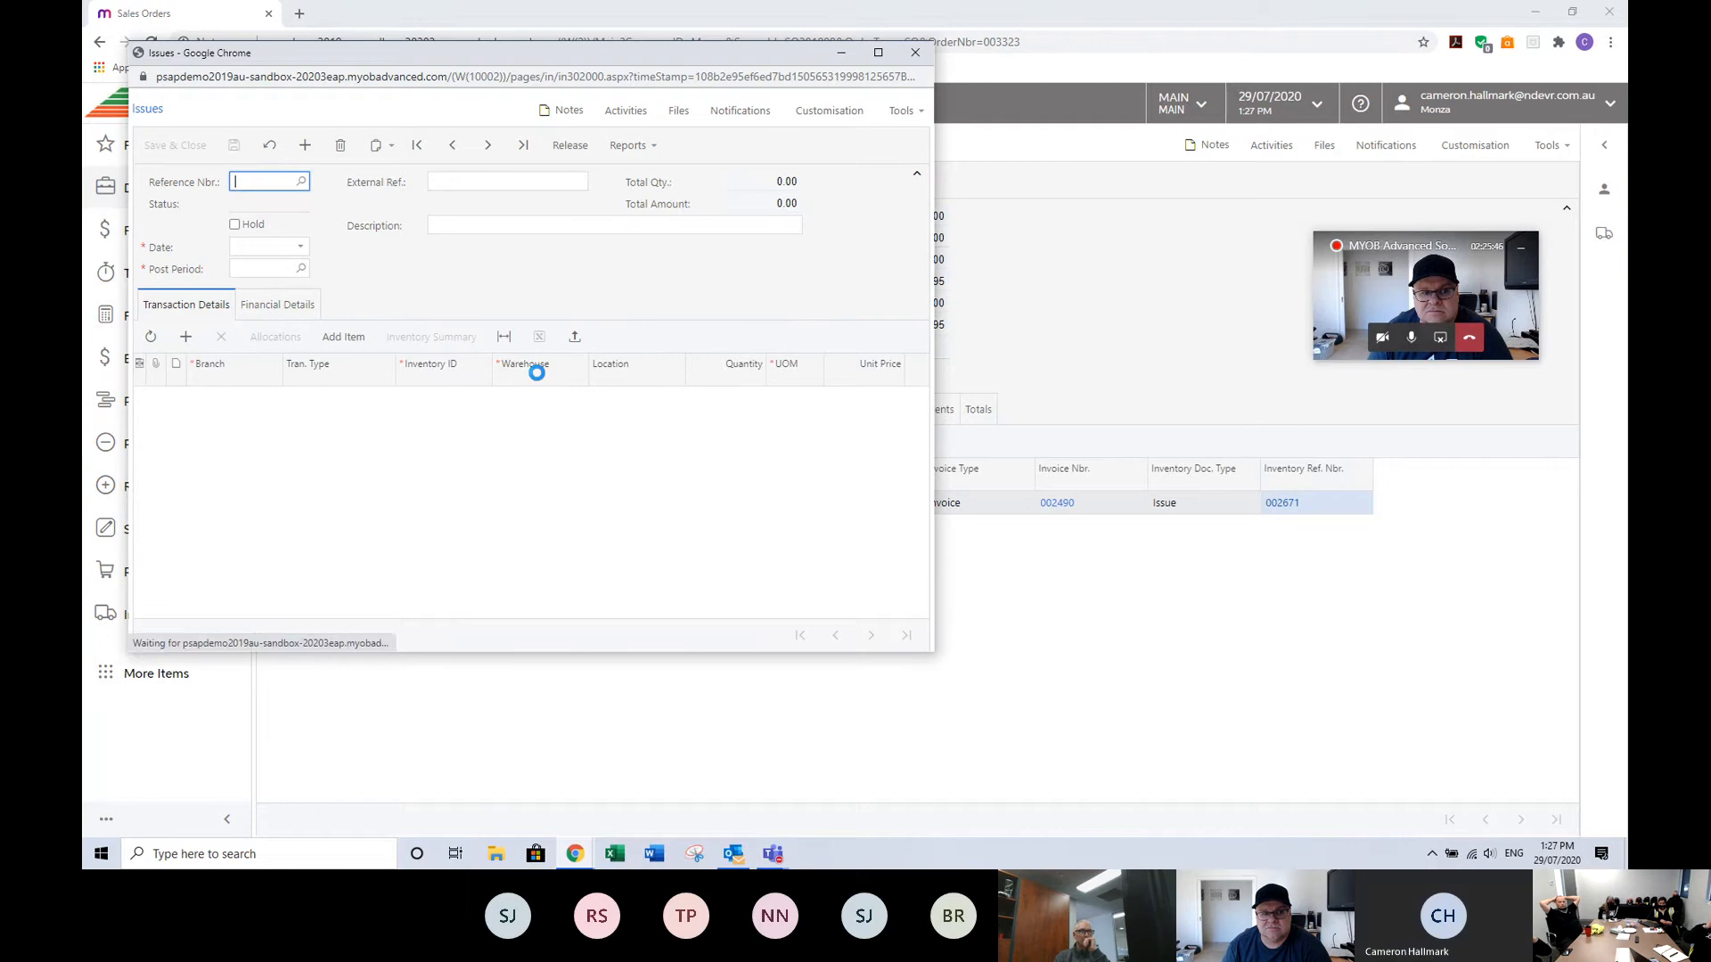
left_click(290, 312)
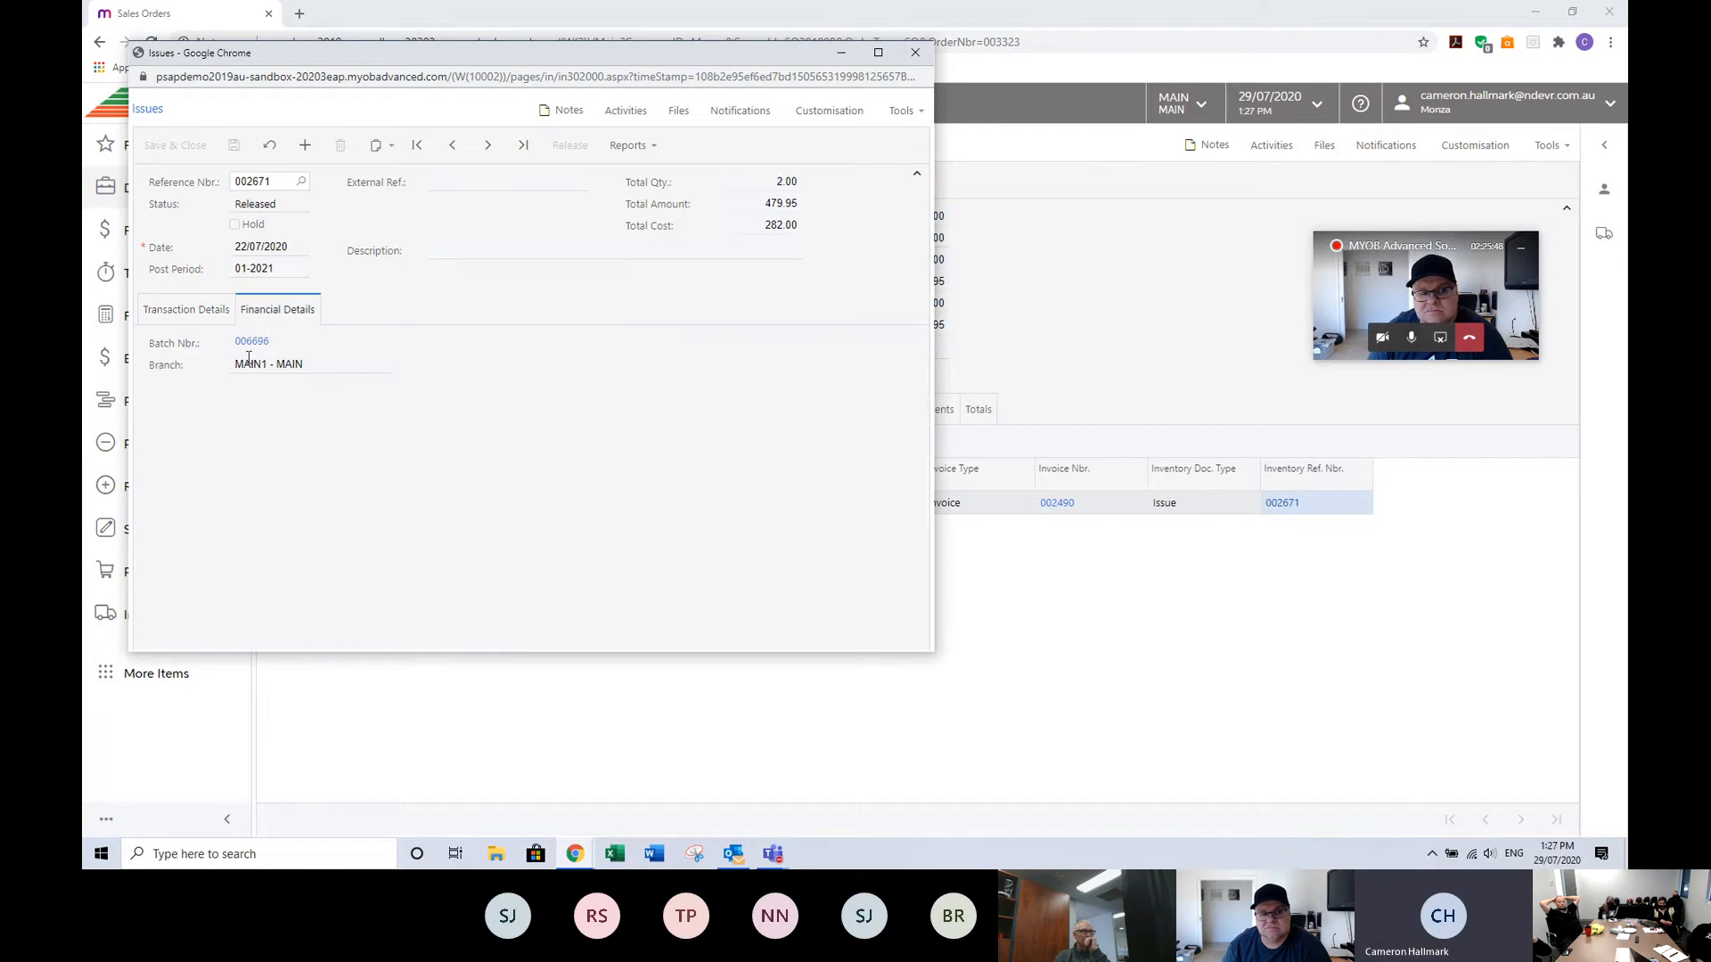
left_click(250, 343)
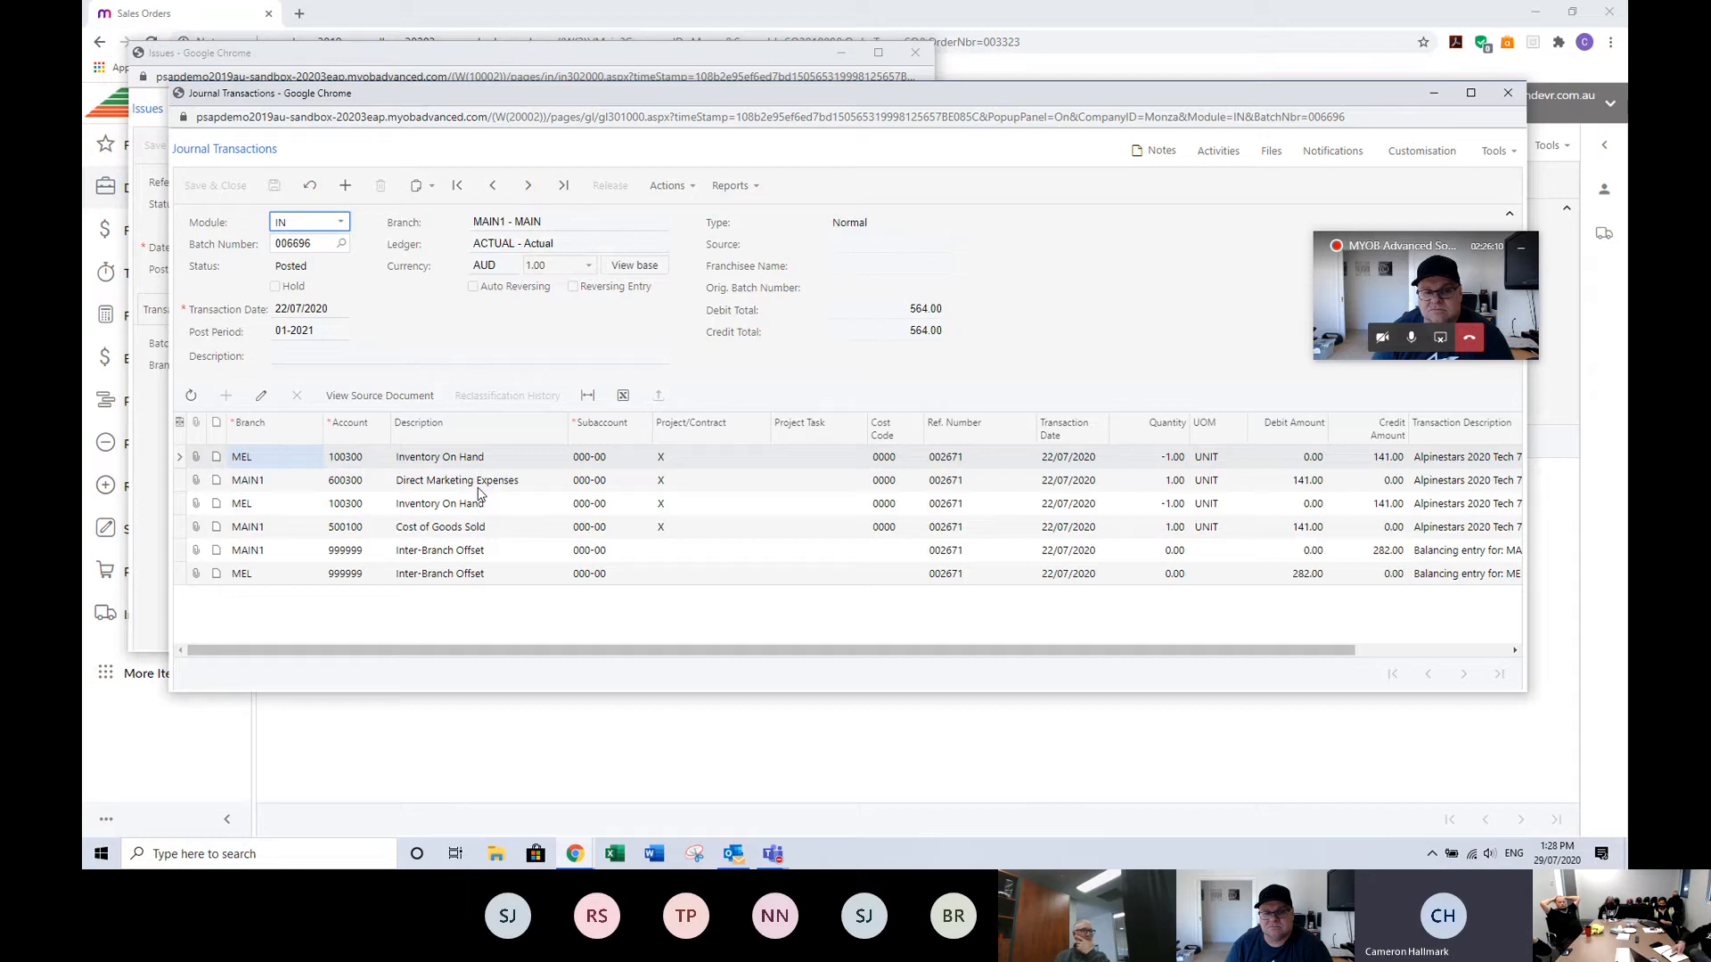
left_click(1507, 94)
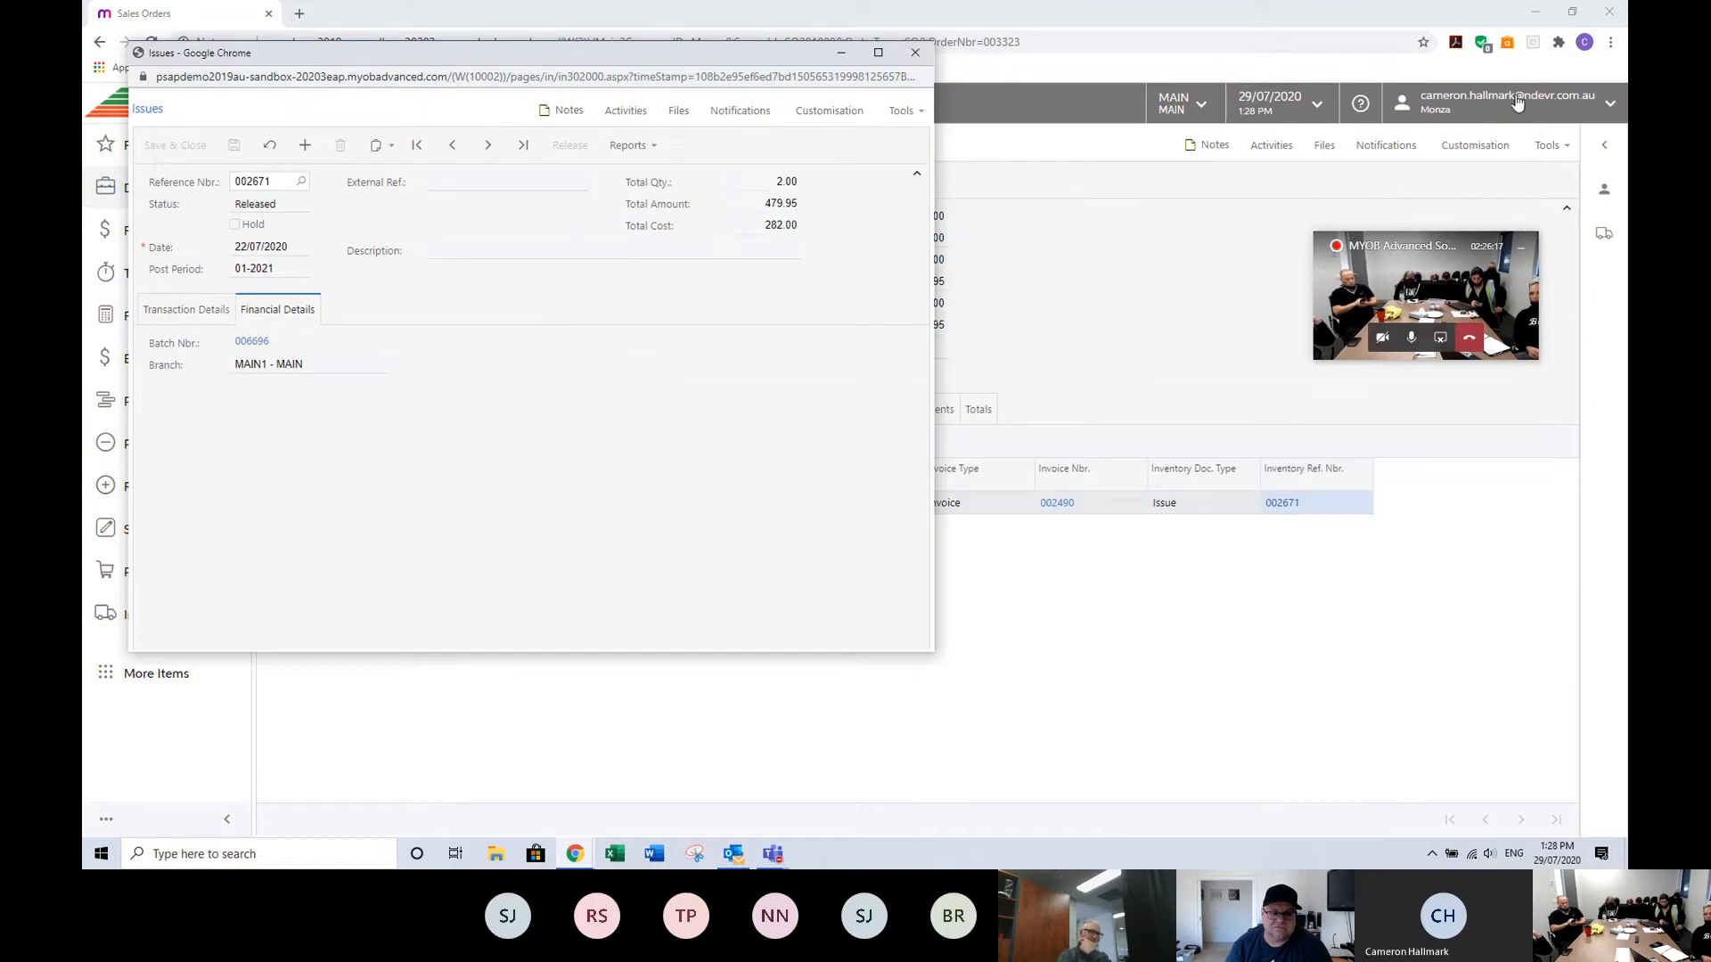
left_click(915, 55)
left_click(305, 413)
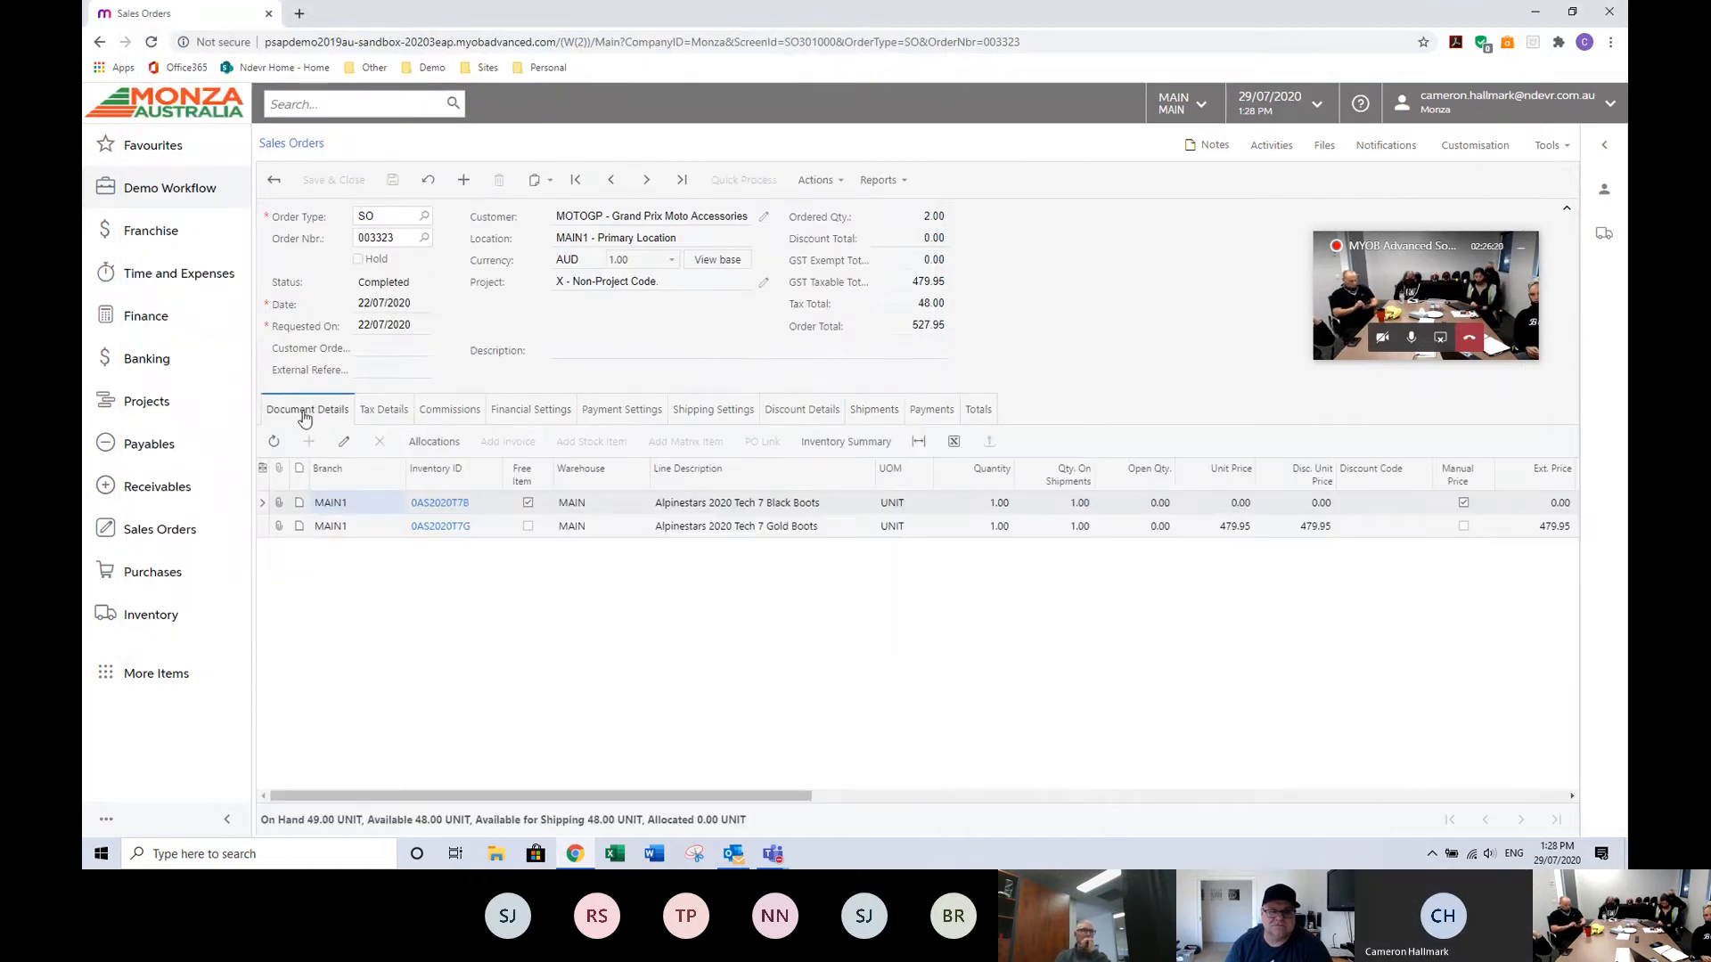
Open the Sales Orders workspace menu.
left_click(158, 532)
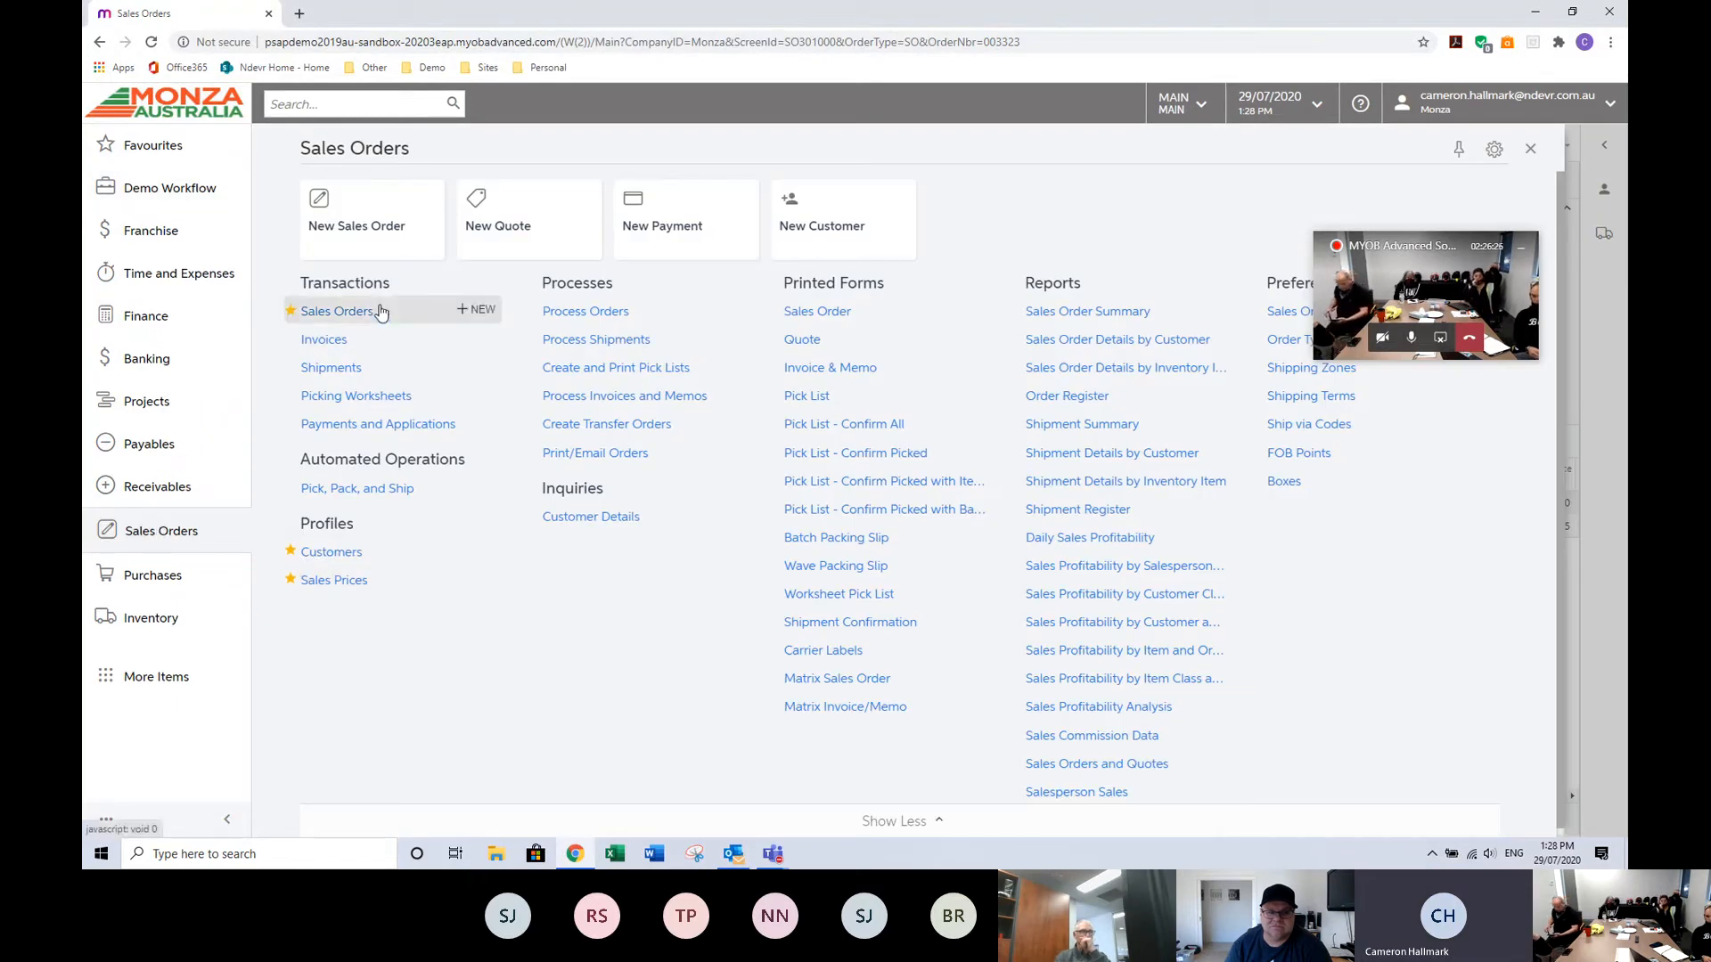
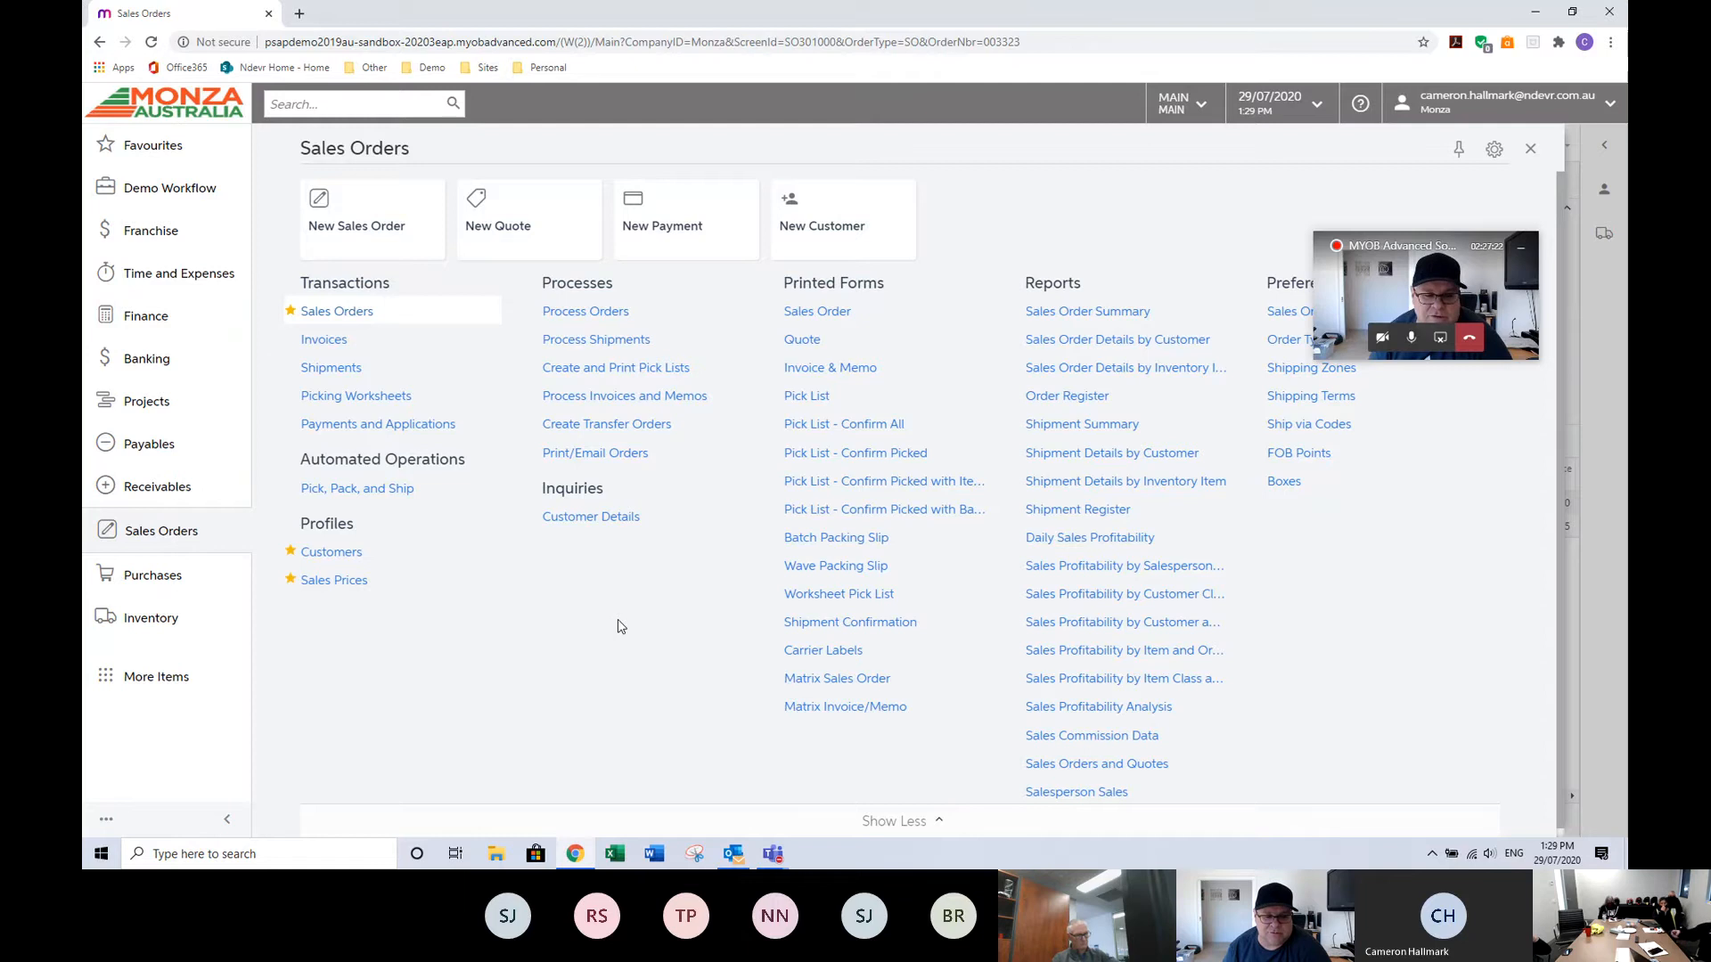
Open sales order 003329 from the sales orders list.
mouse_move(498, 567)
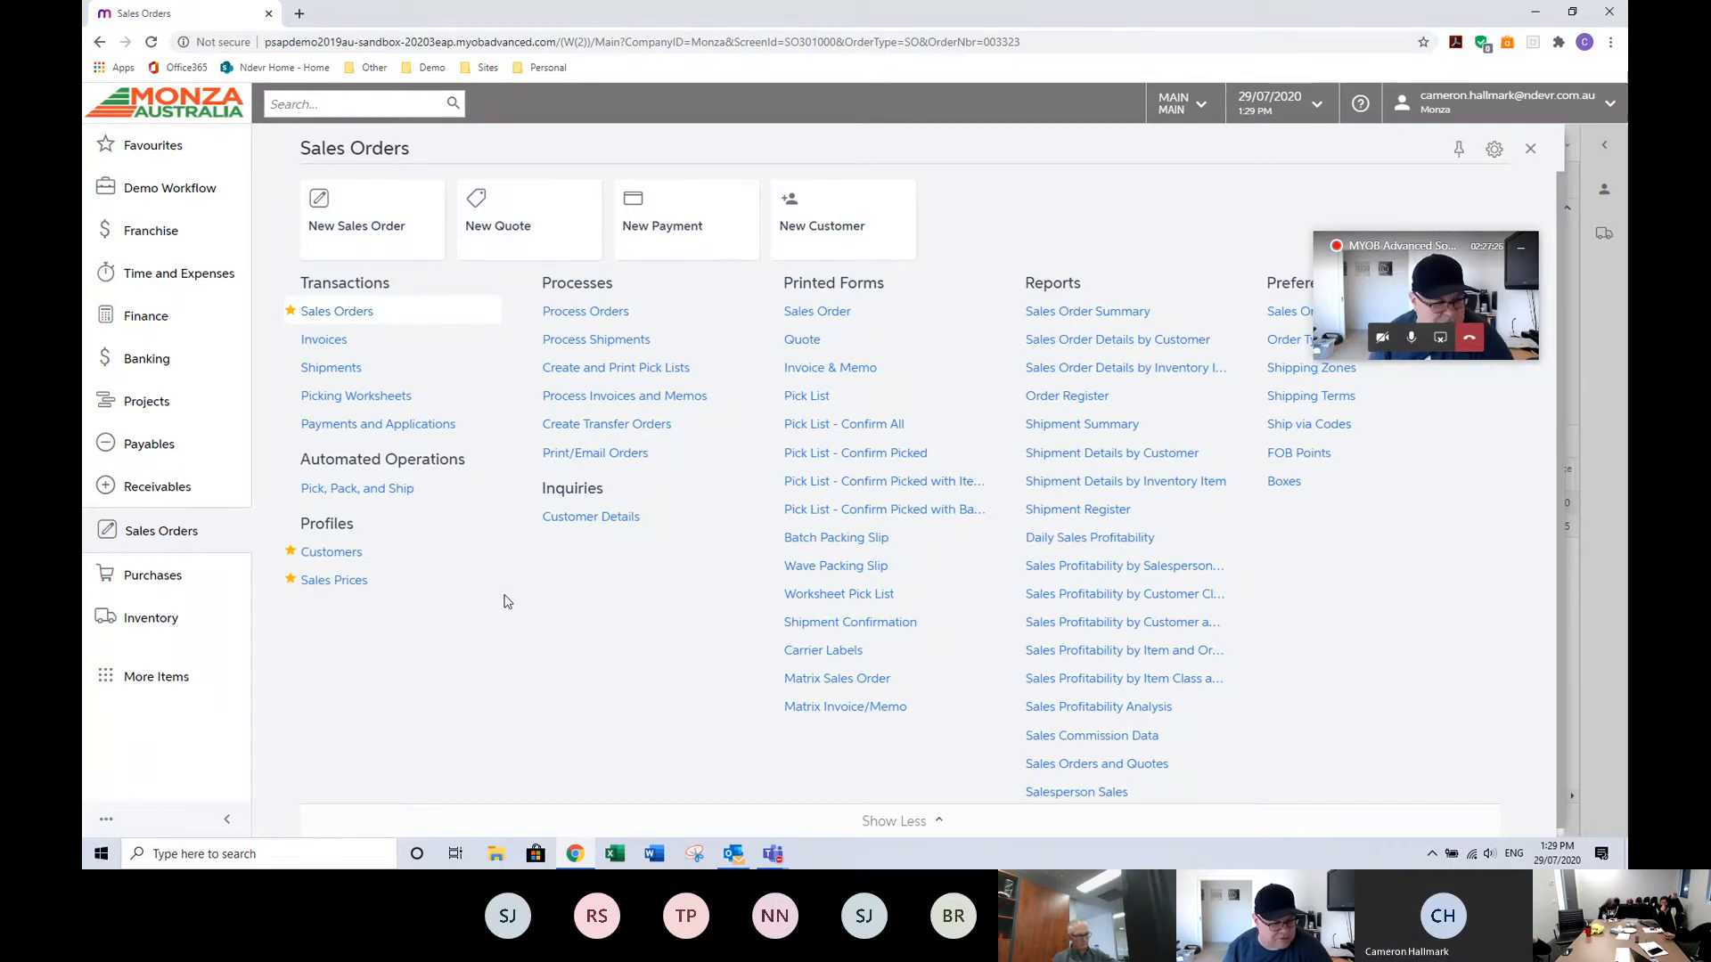
left_click(337, 312)
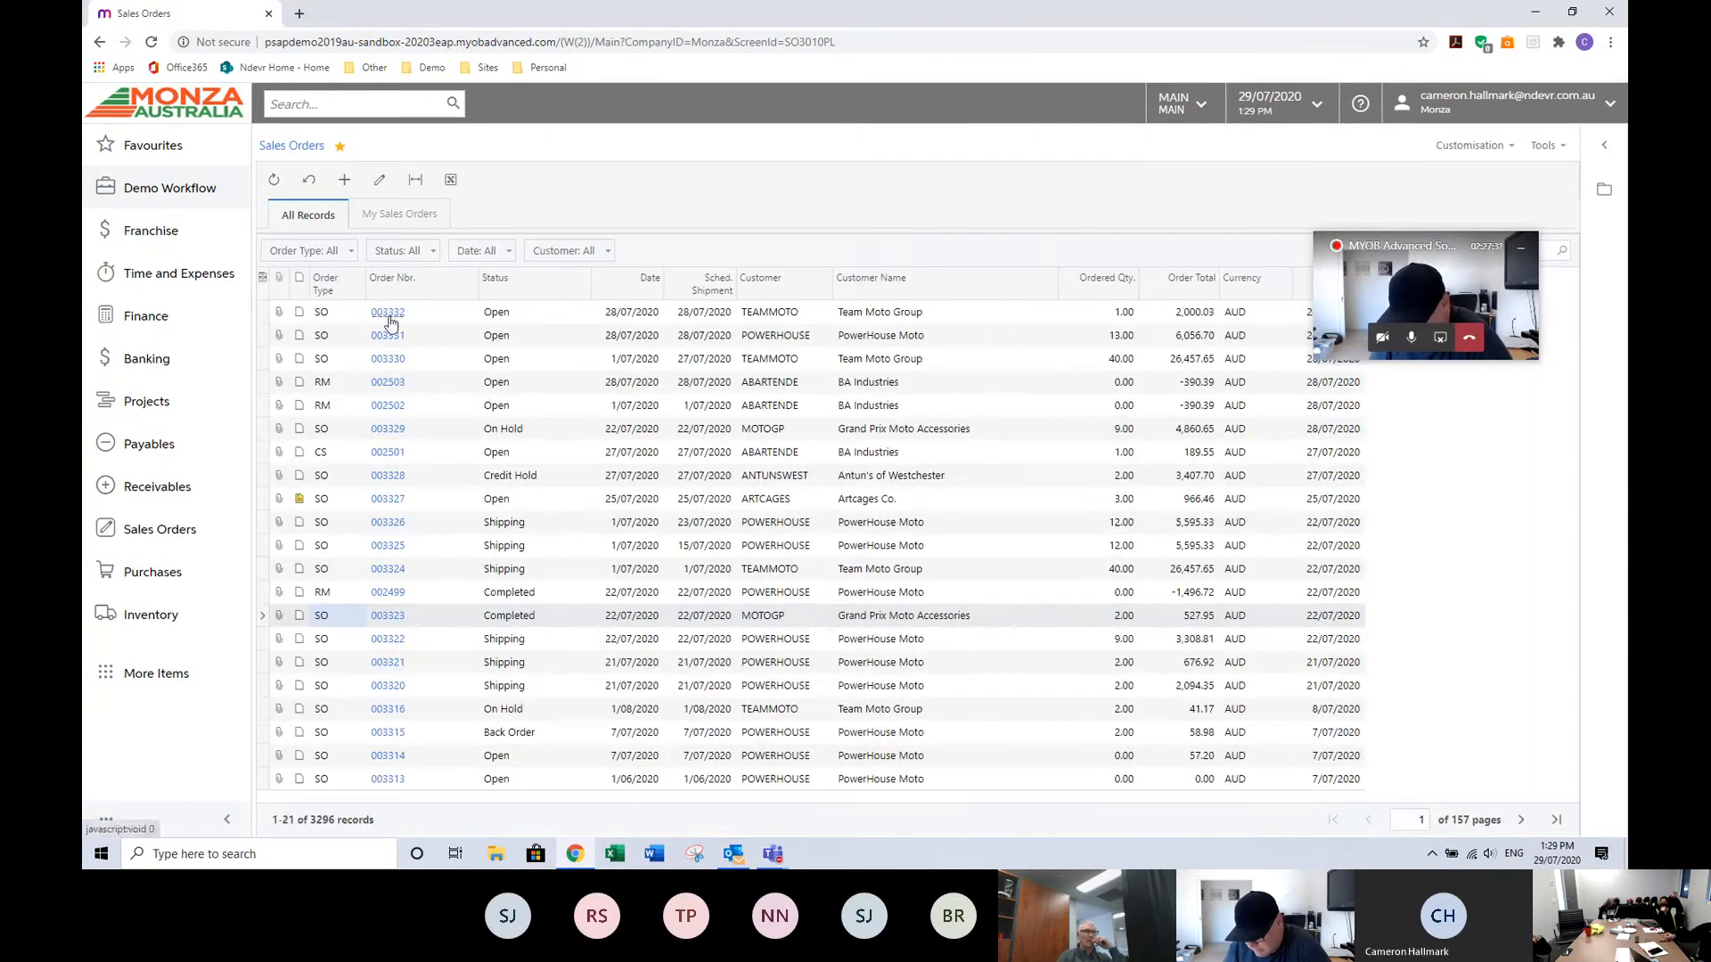
left_click(388, 428)
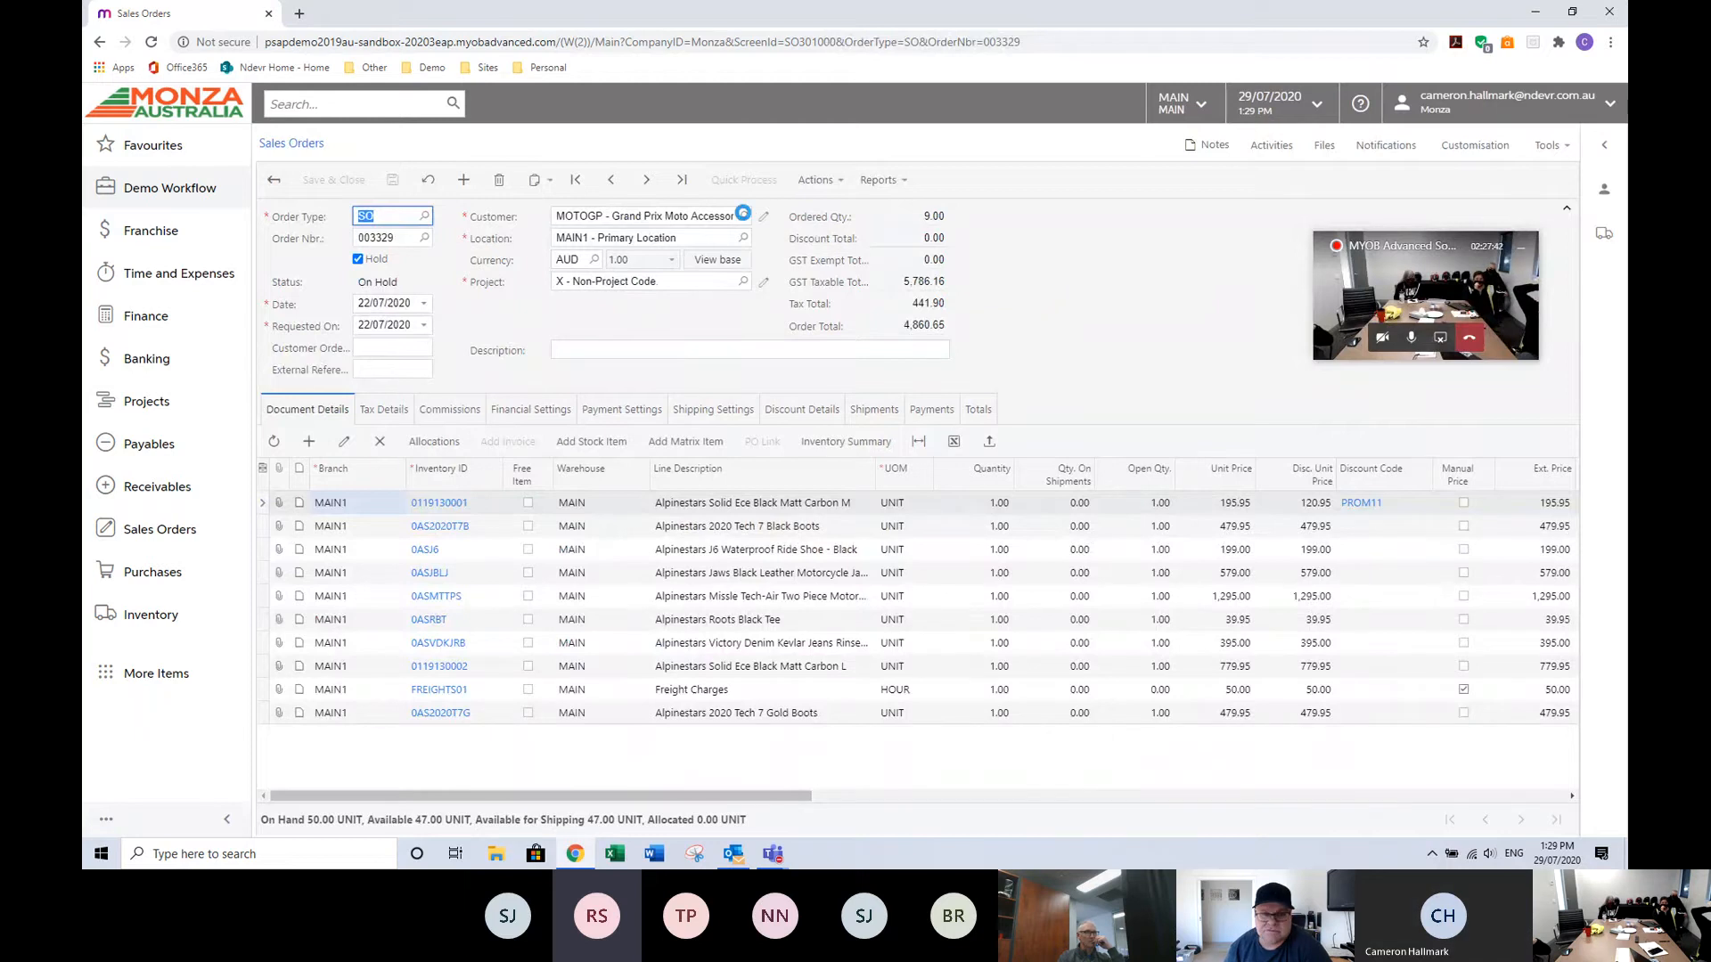
Change the order's customer to POWERHOUSE and dismiss the customer note.
left_click(743, 216)
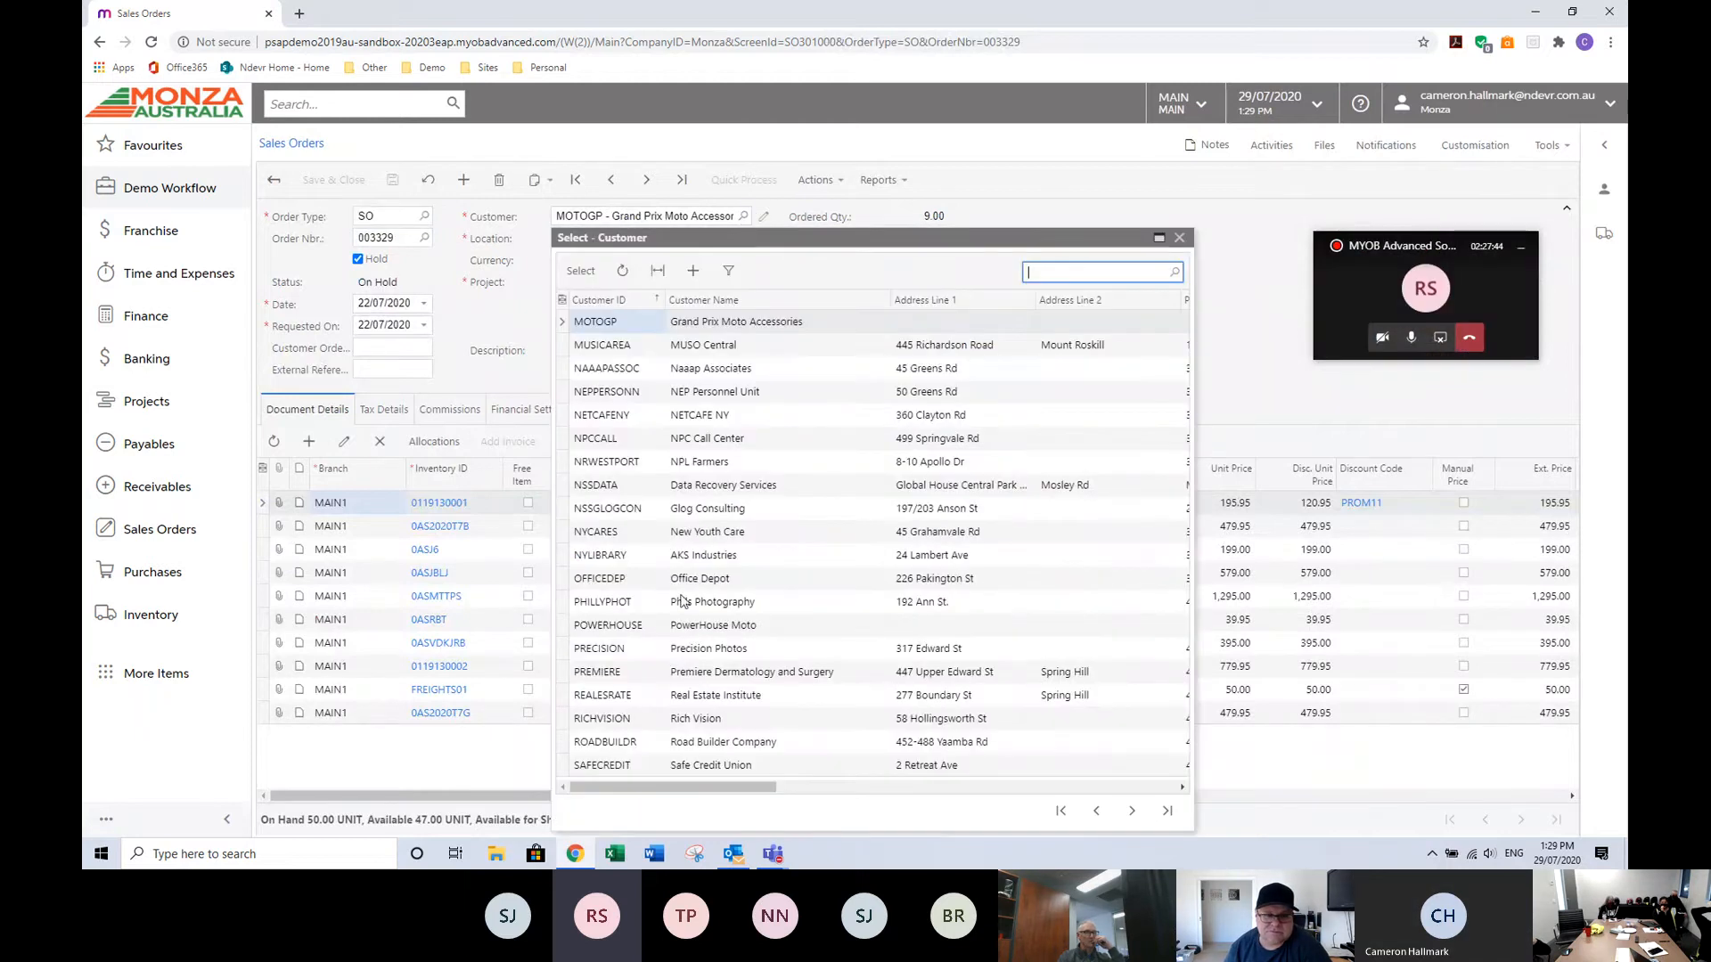
double_click(614, 625)
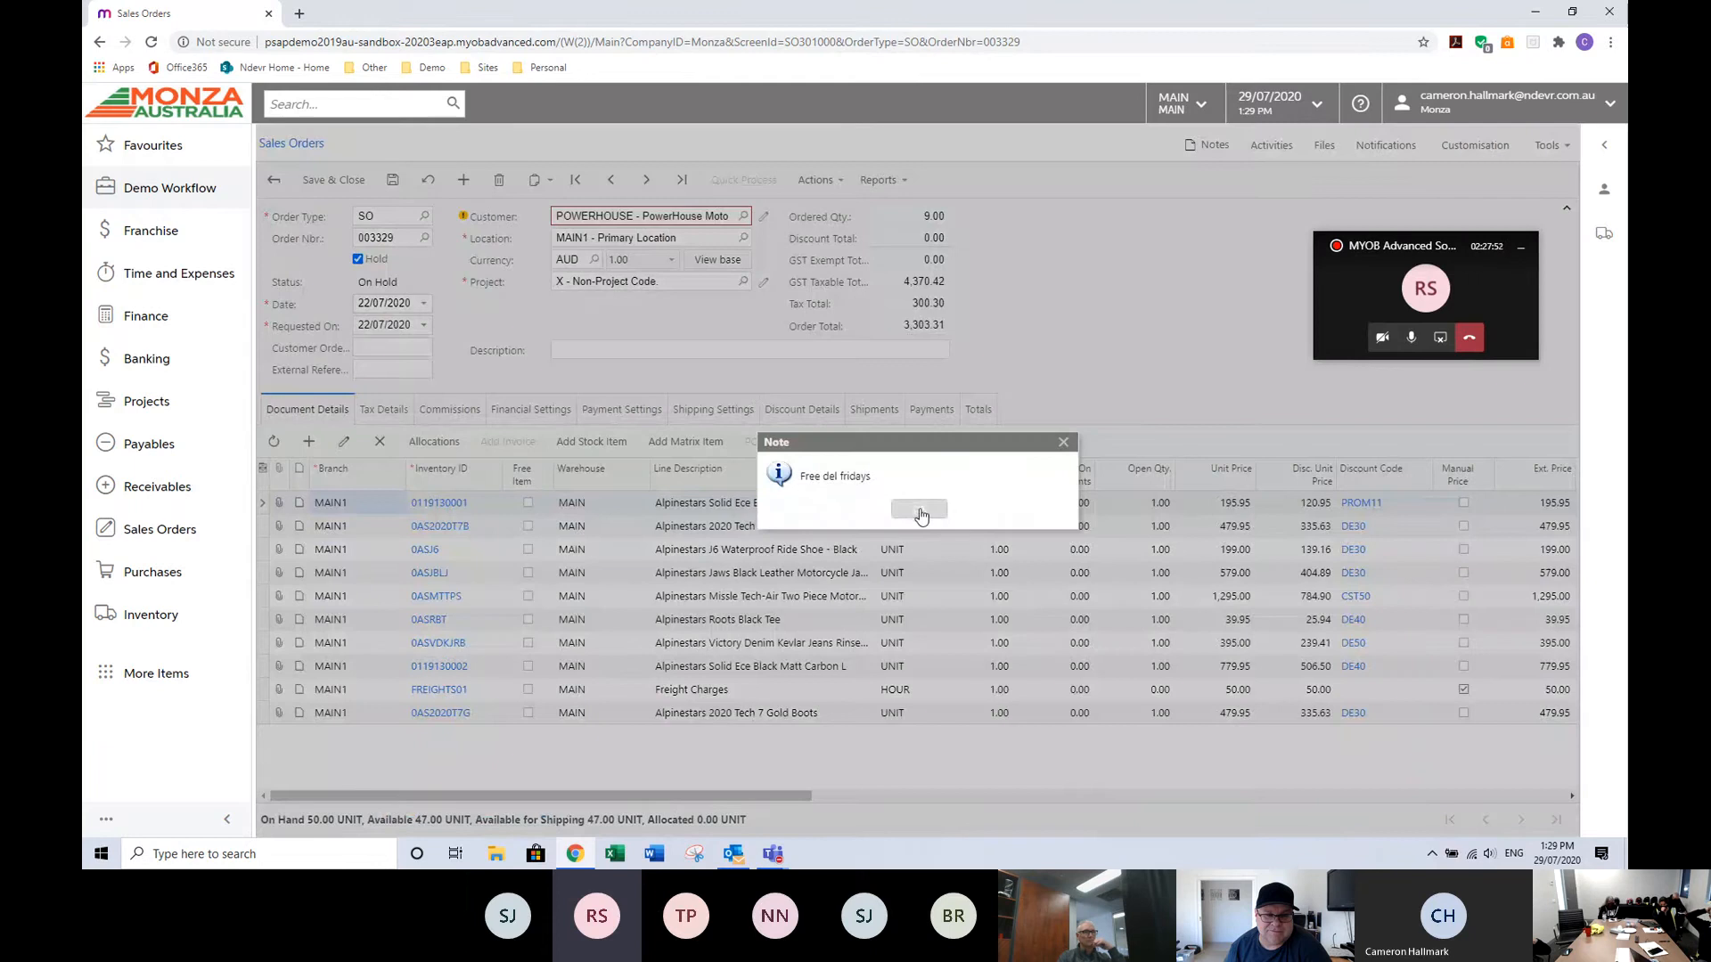
left_click(921, 513)
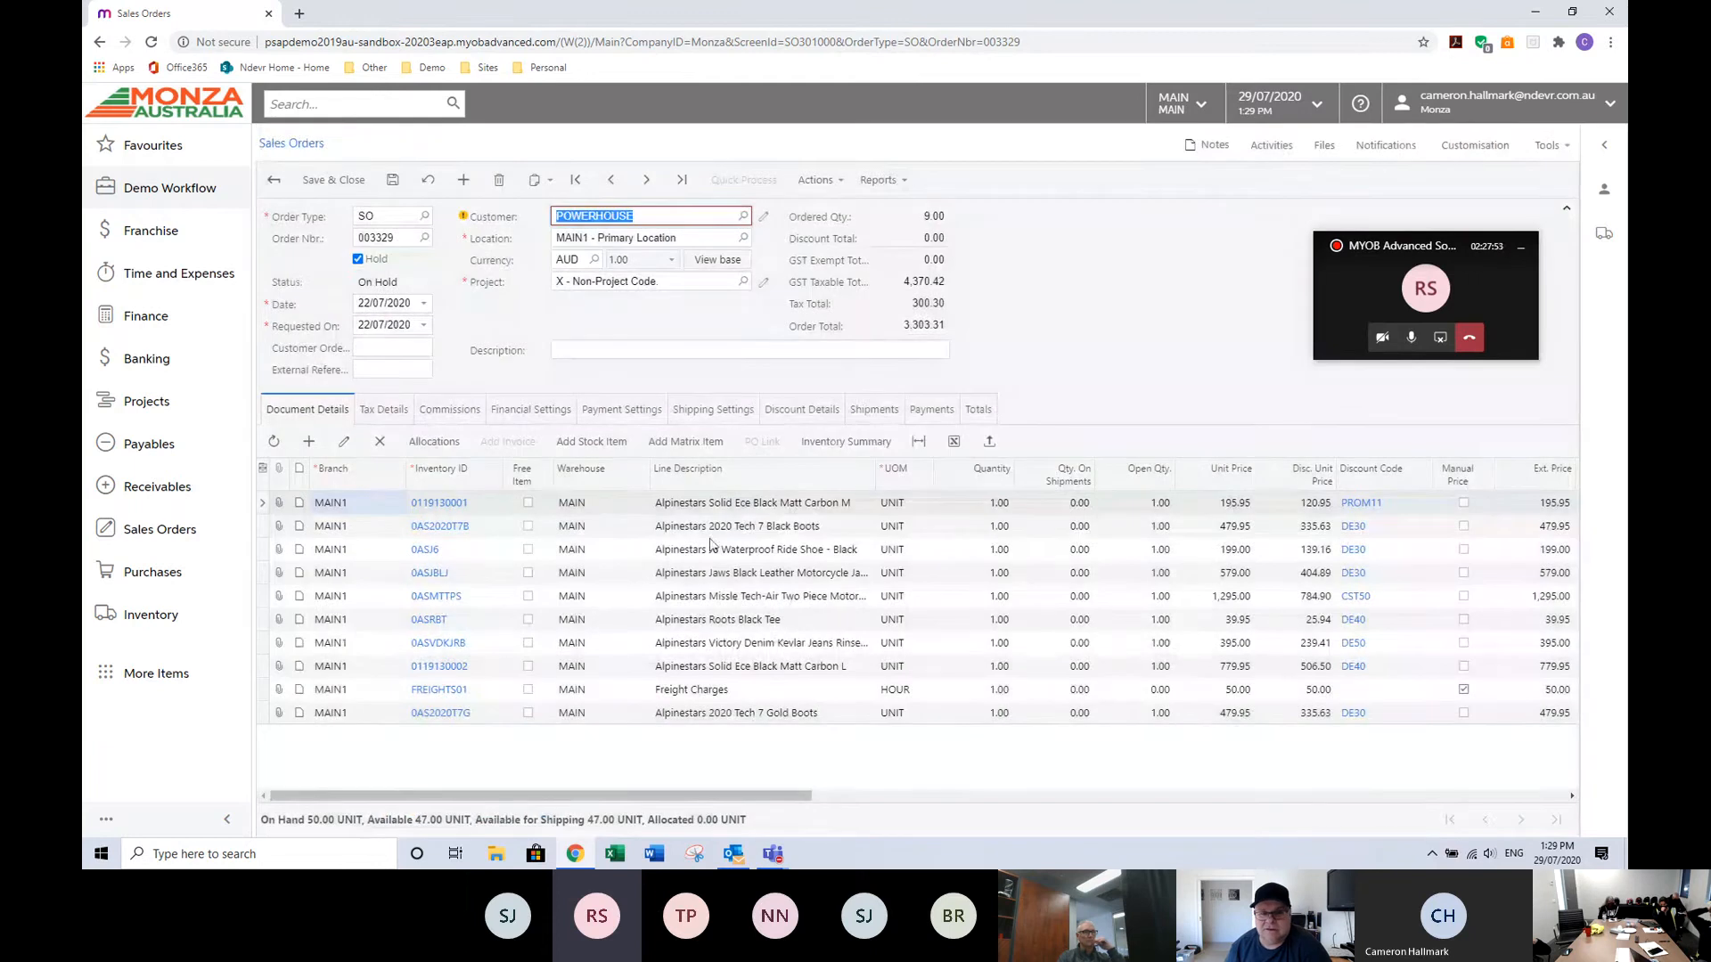
Duplicate the browser tab and switch to the new tab.
right_click(208, 7)
left_click(256, 82)
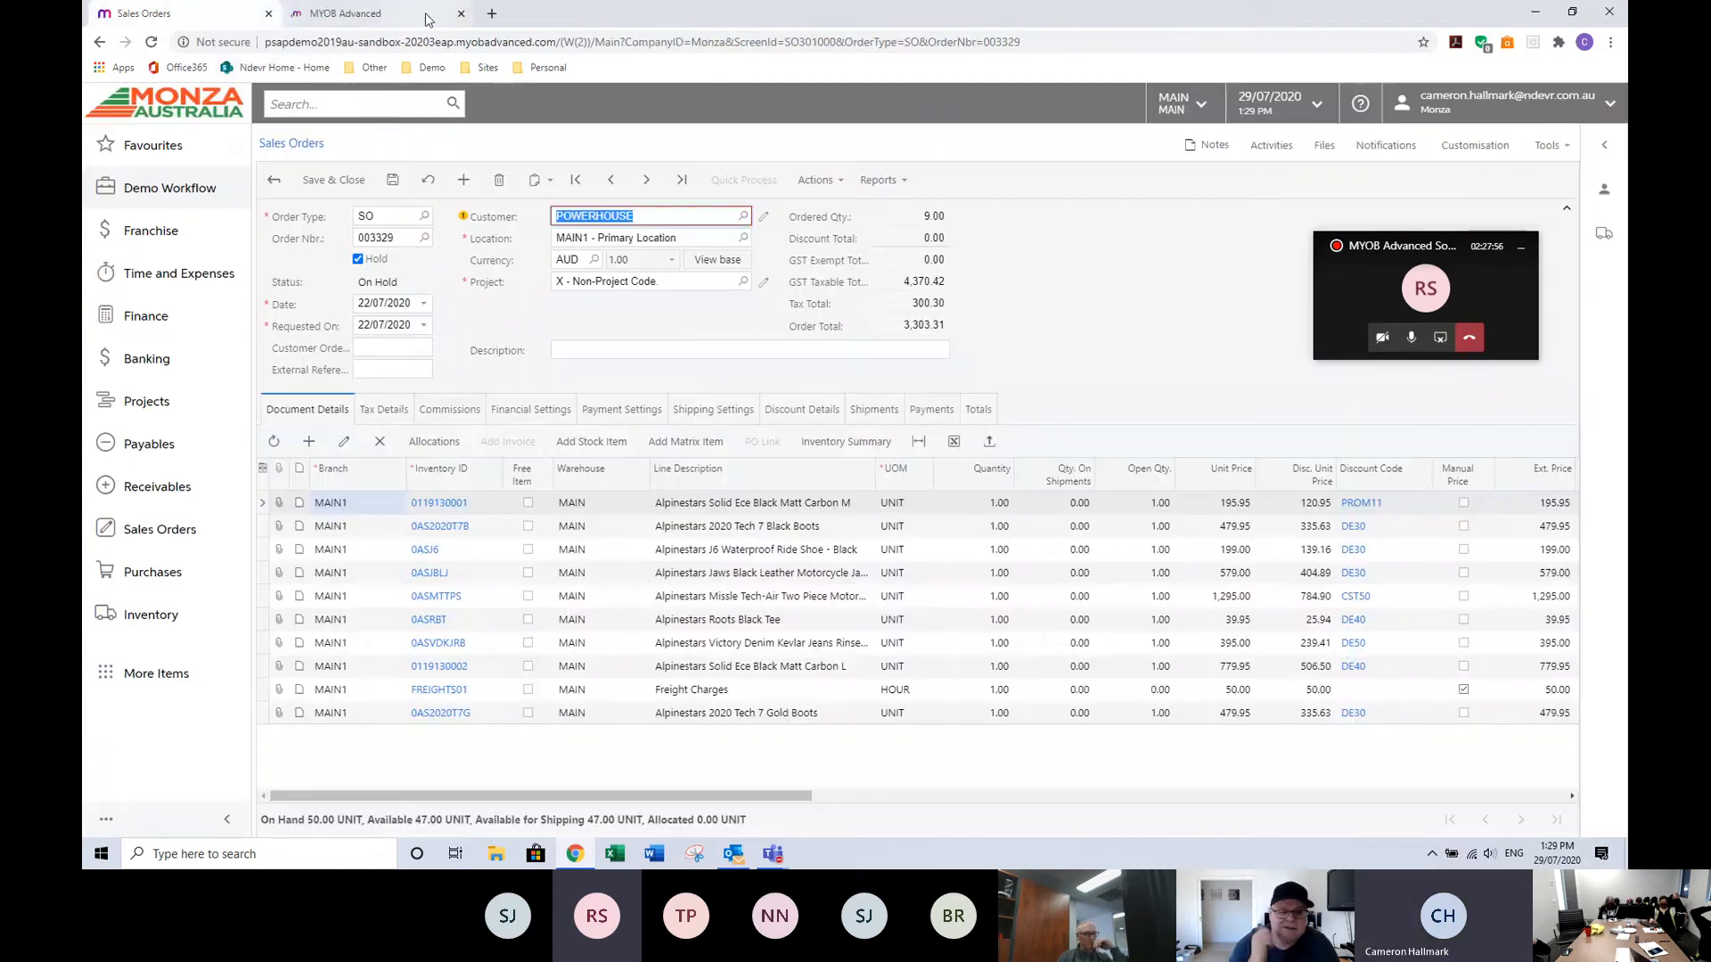
left_click(372, 18)
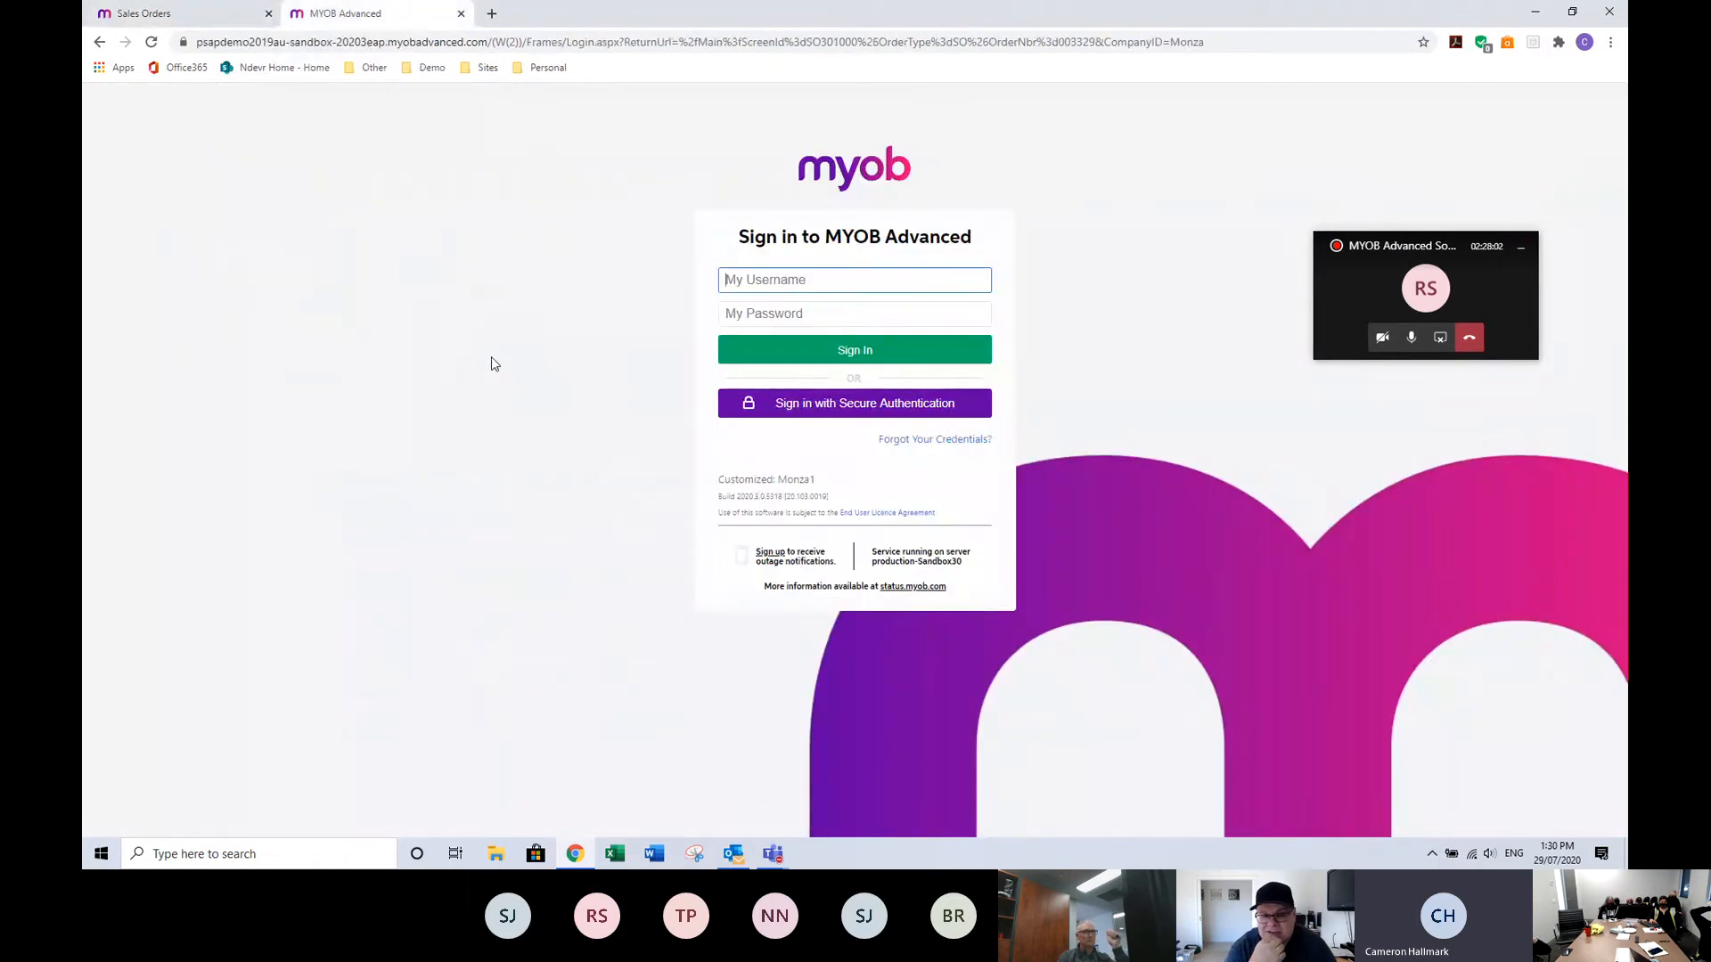
Sign in with the account e-mail and password, re-entering the password, and choose the Monza company.
type("c")
left_click(766, 316)
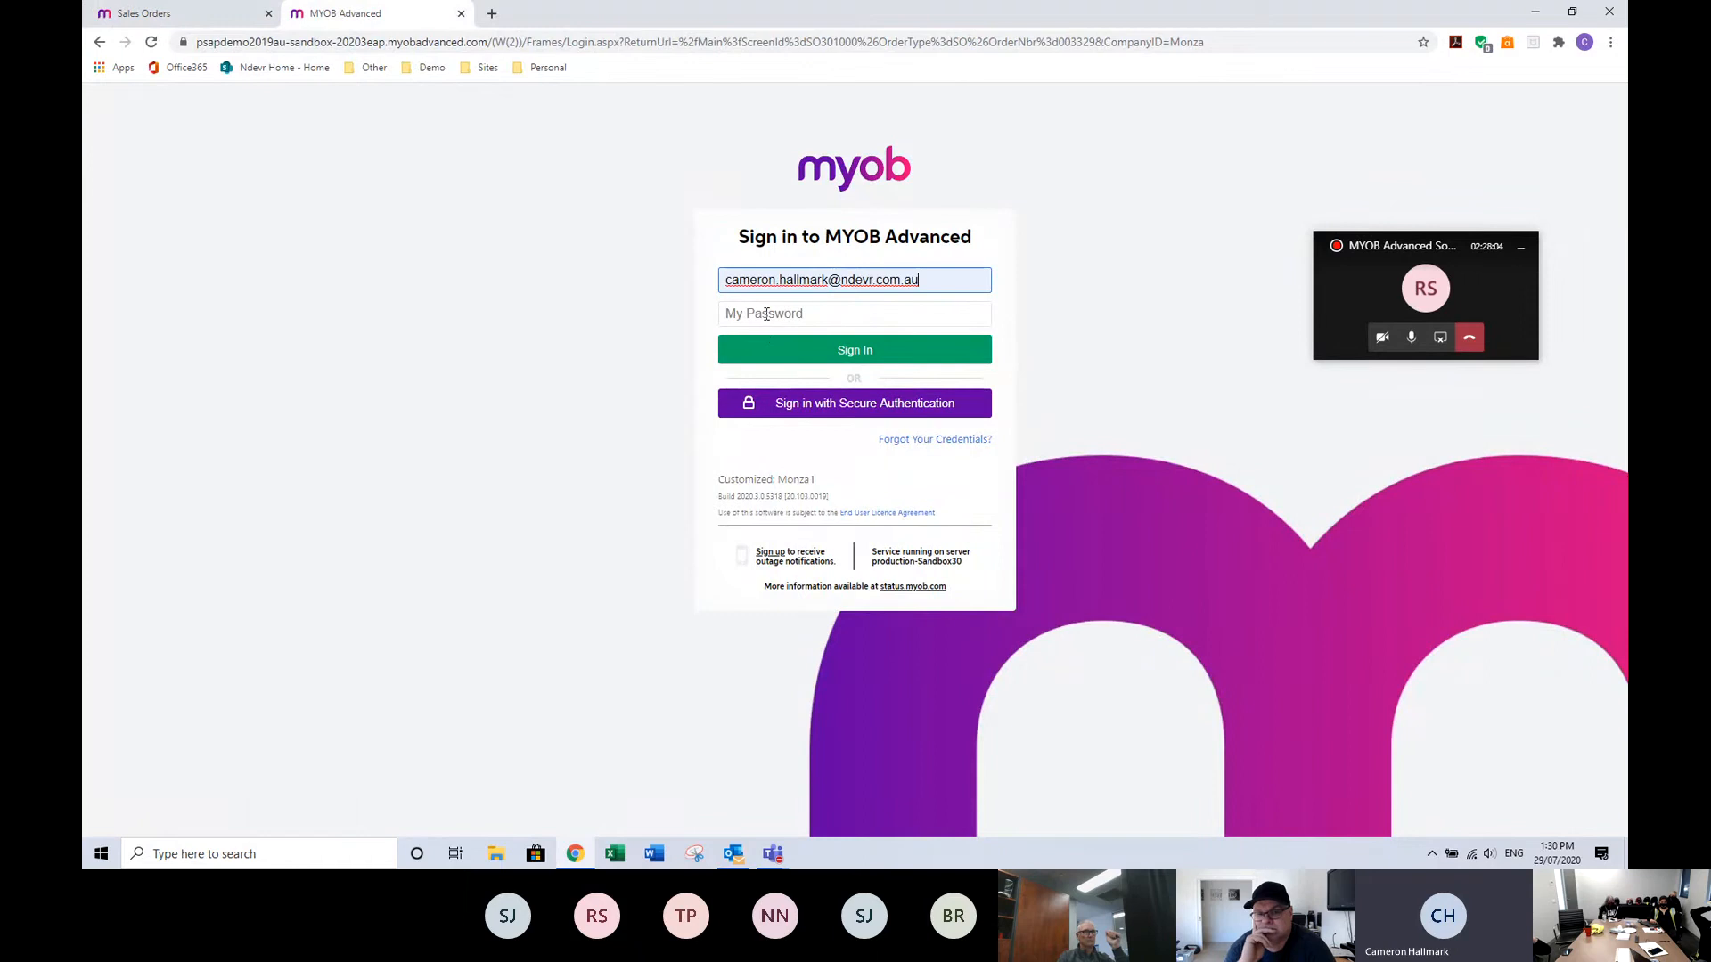
left_click(766, 314)
type("****")
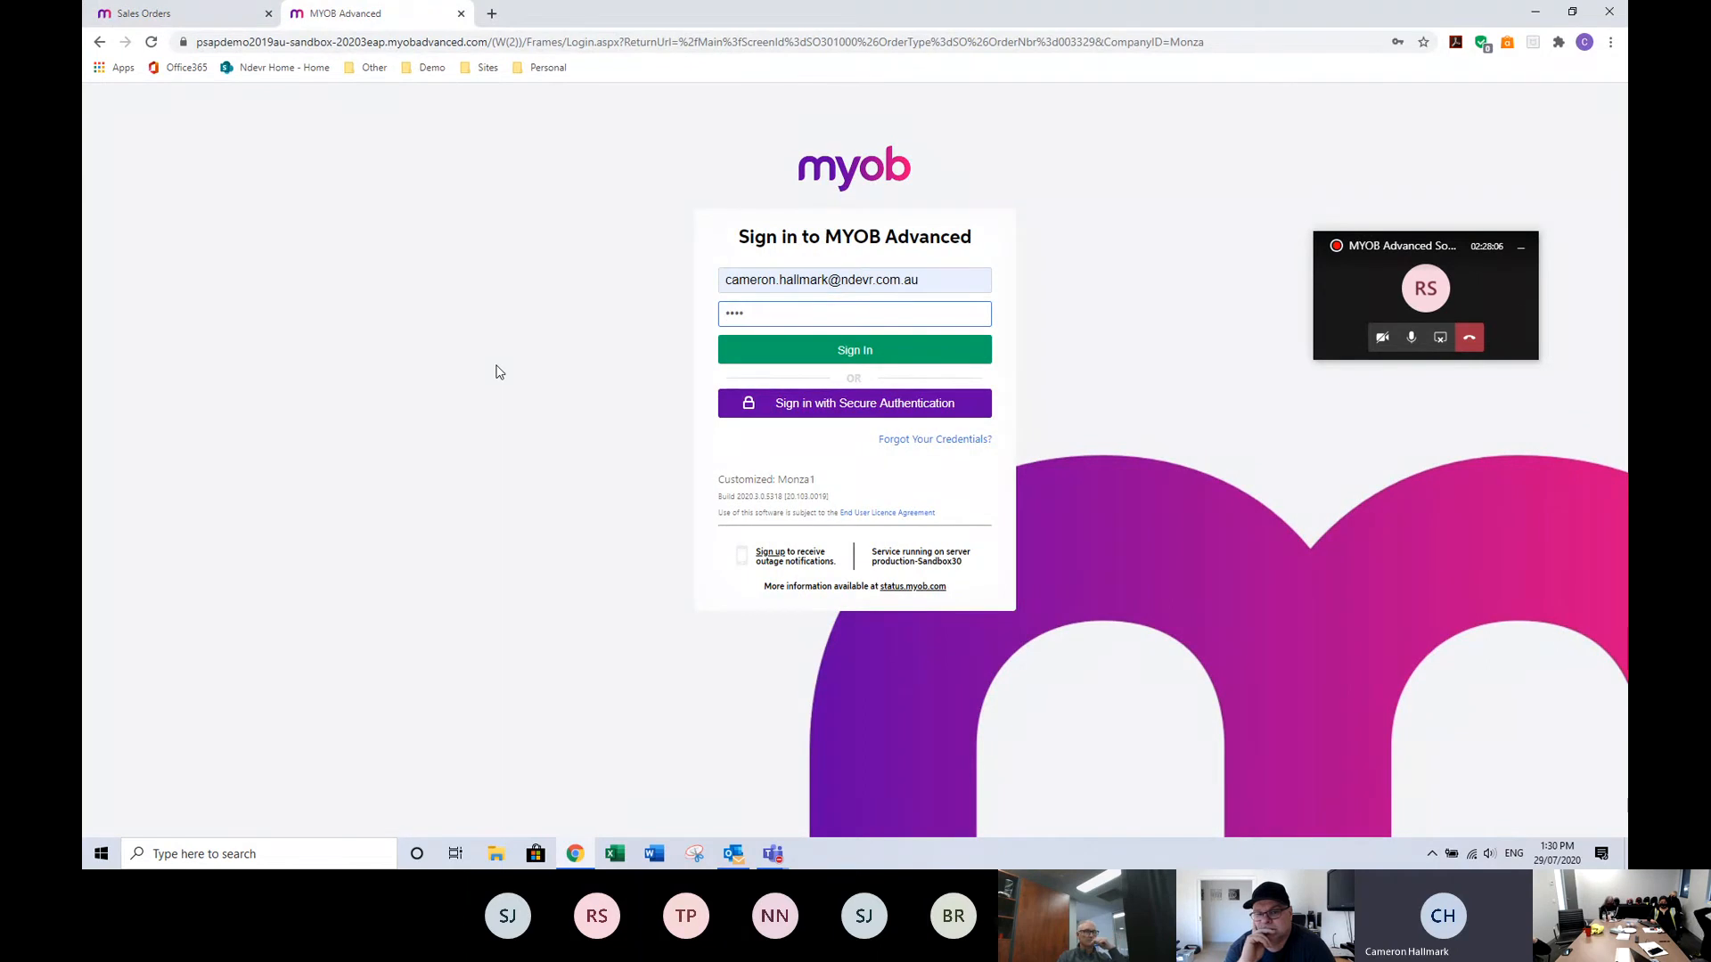
type("******")
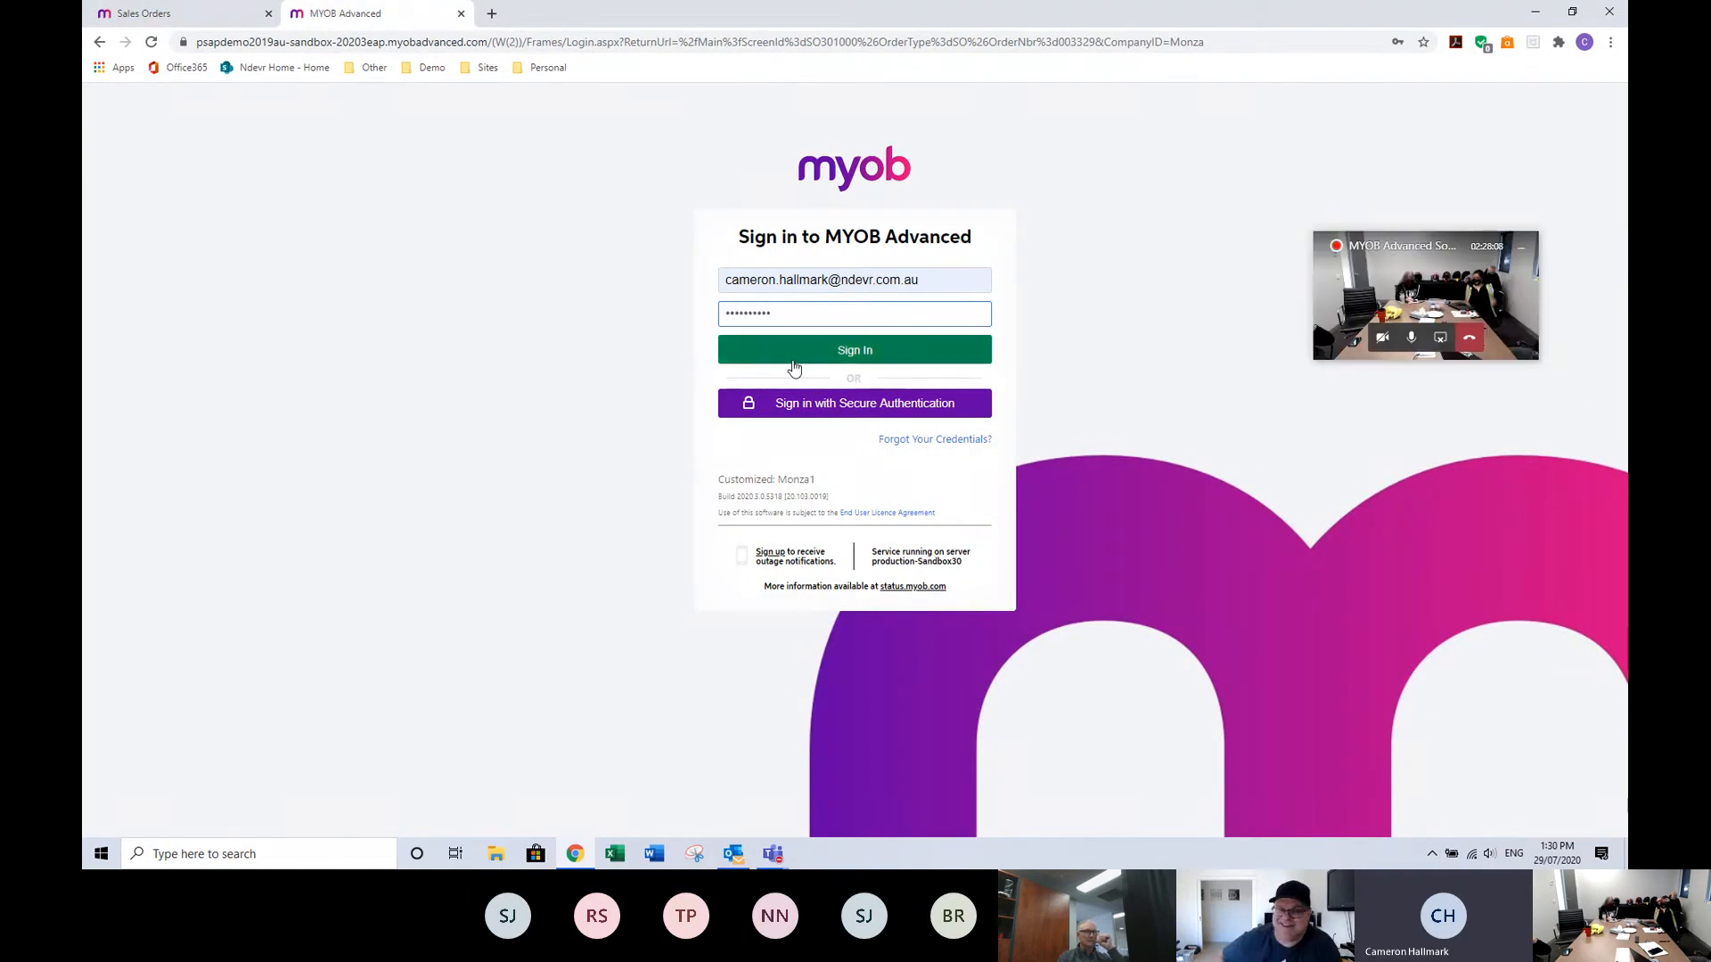
left_click(794, 365)
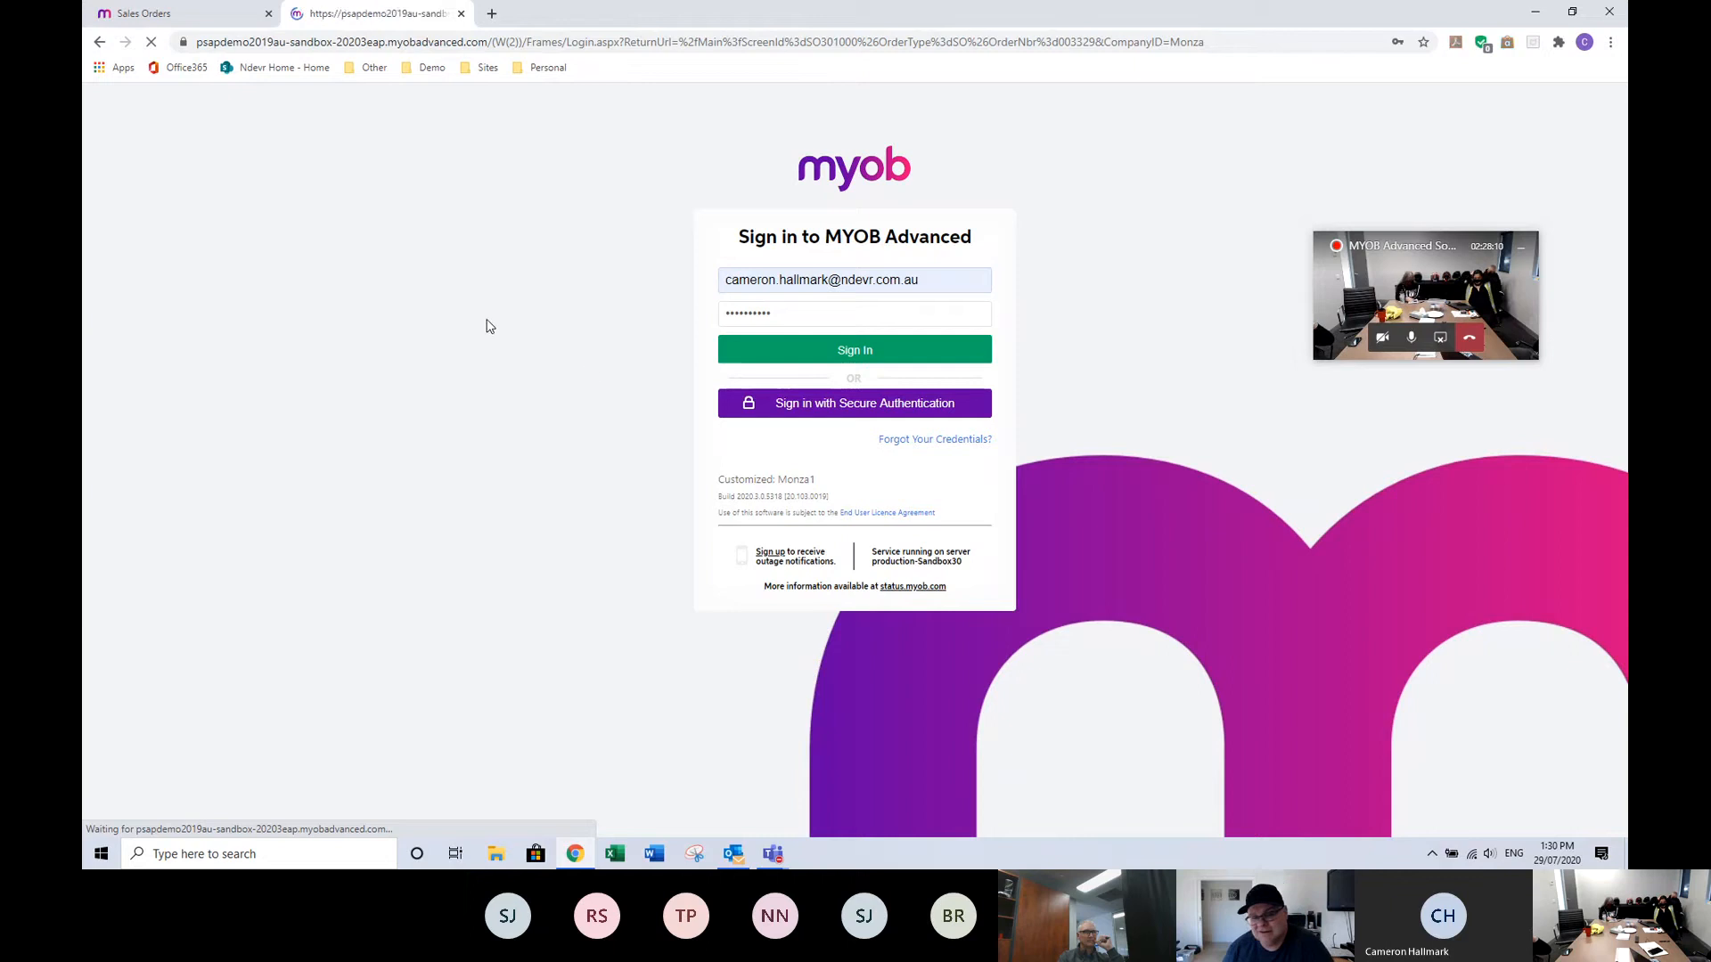
type("*")
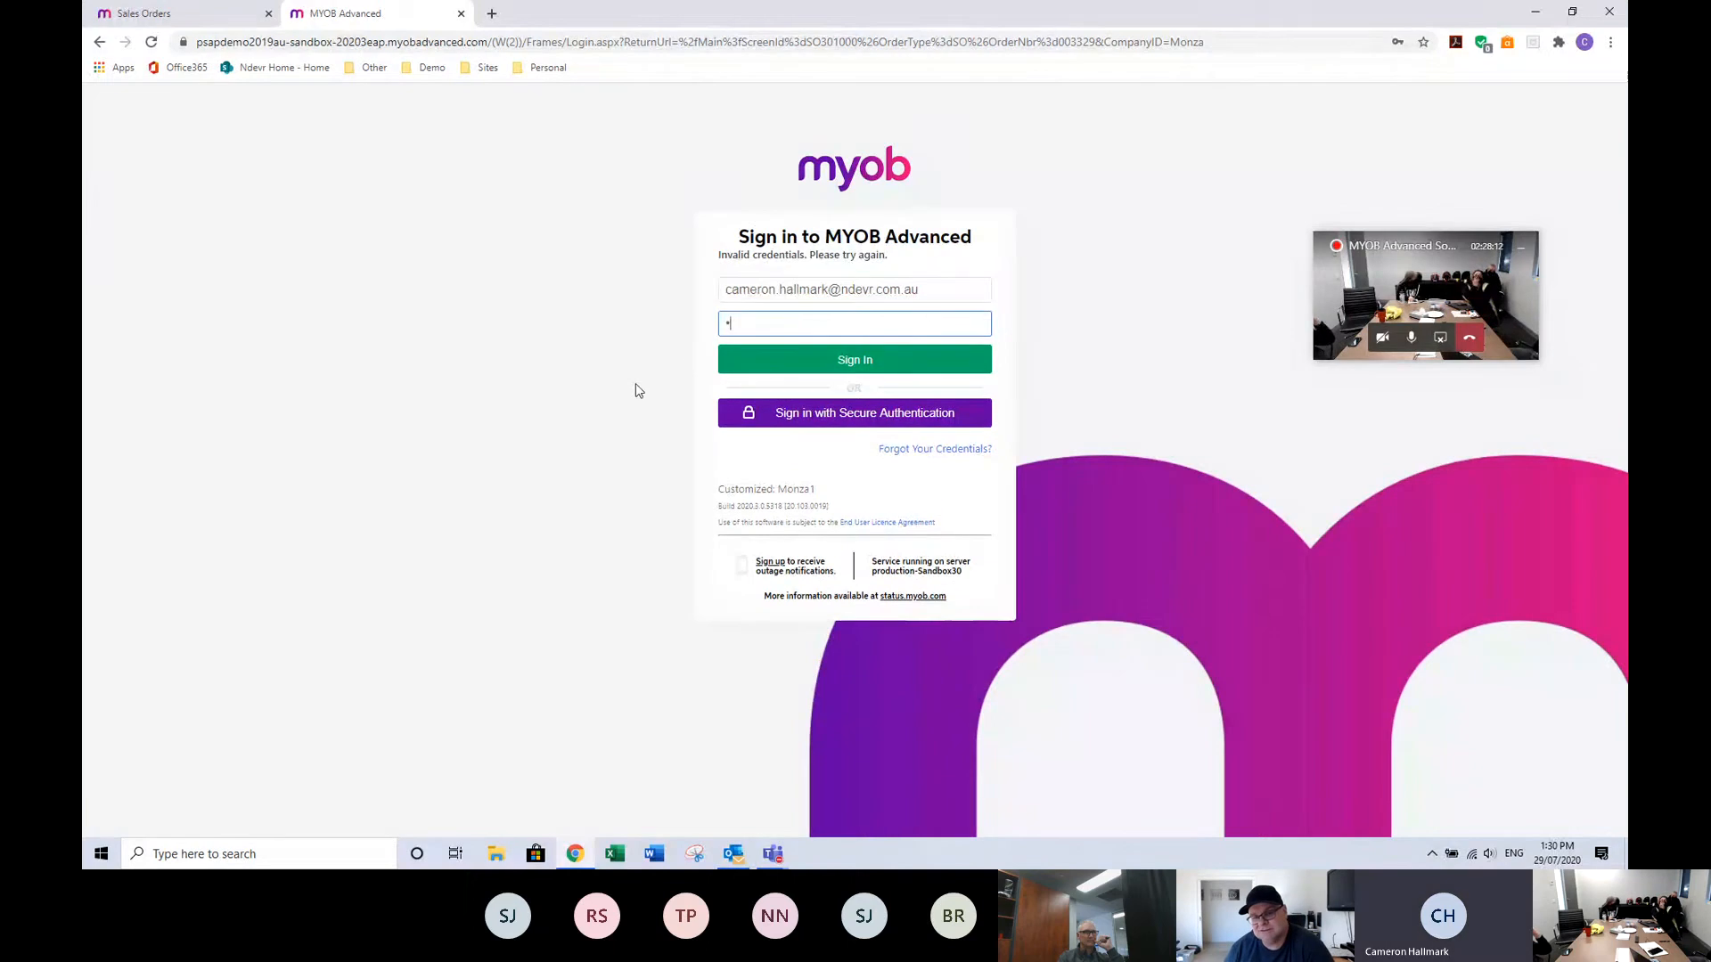
type("***********")
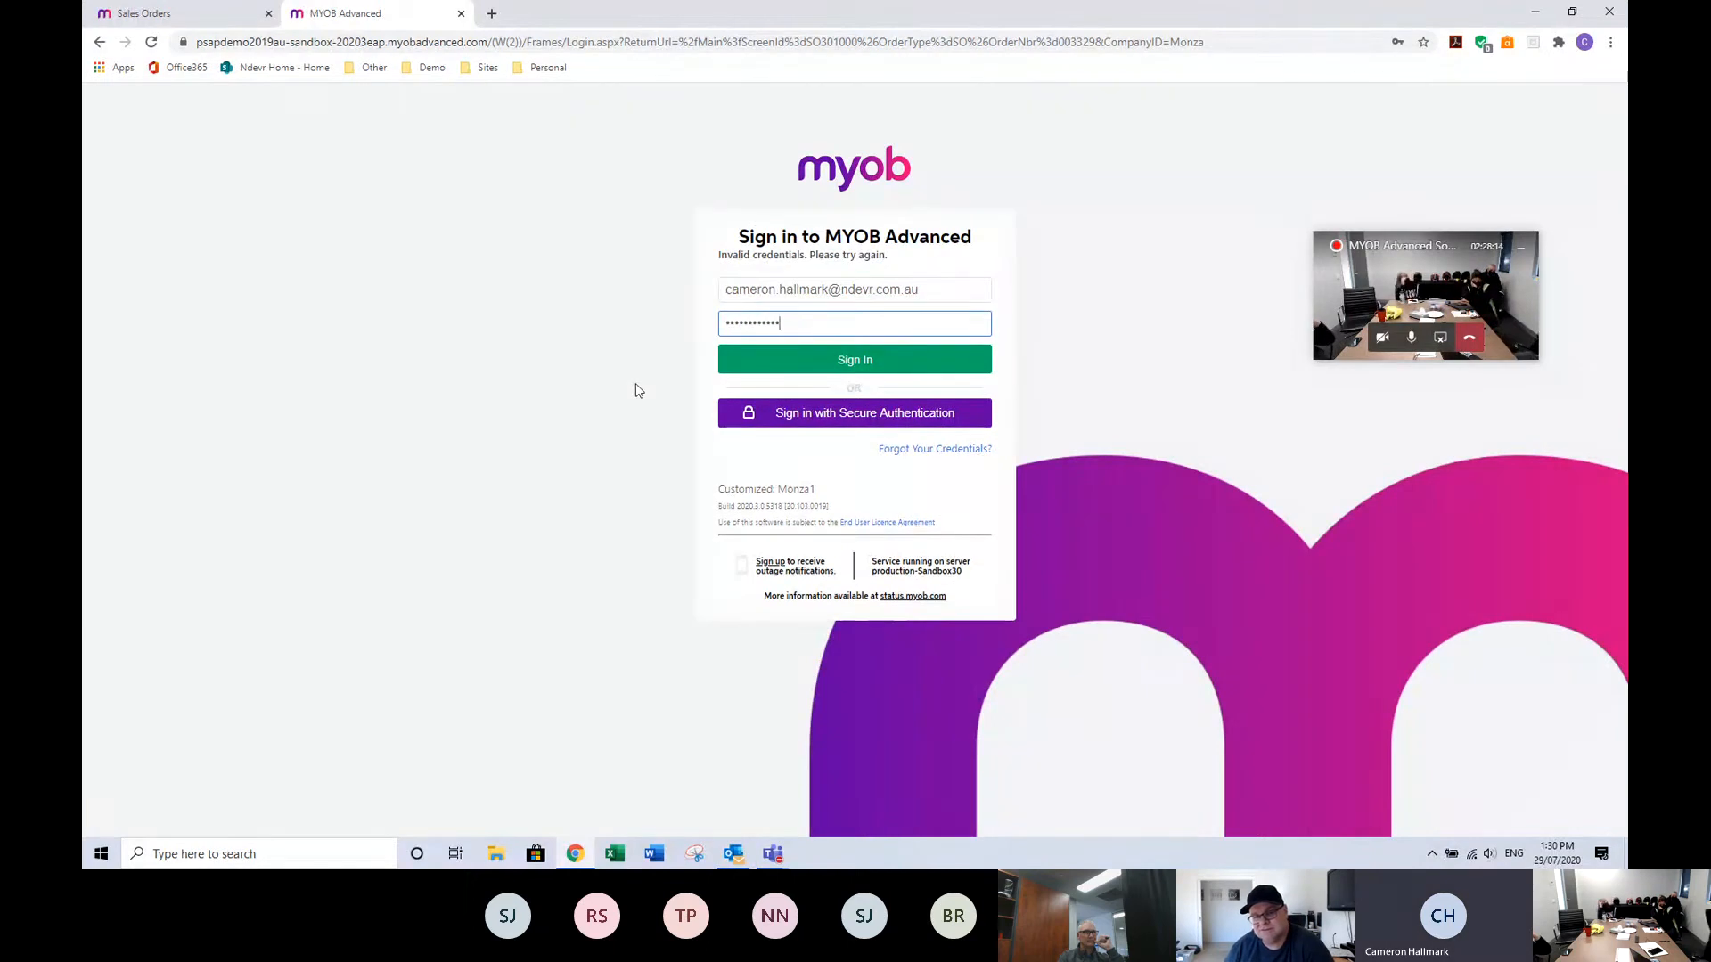
key("Return")
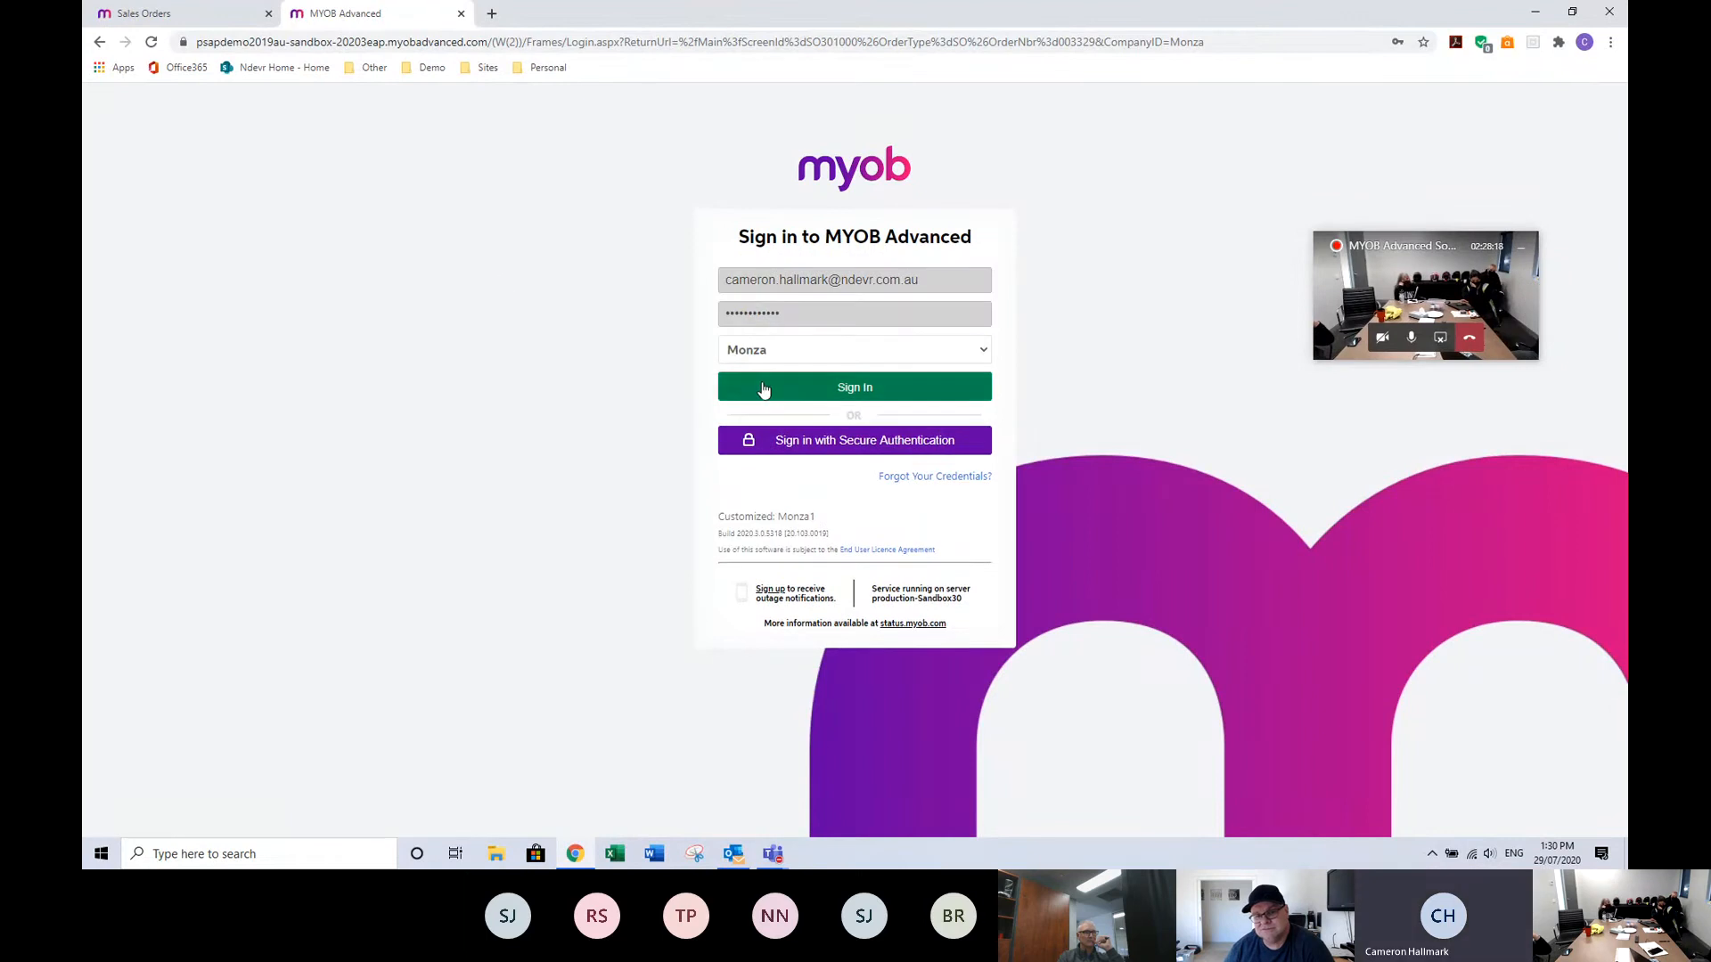
left_click(764, 389)
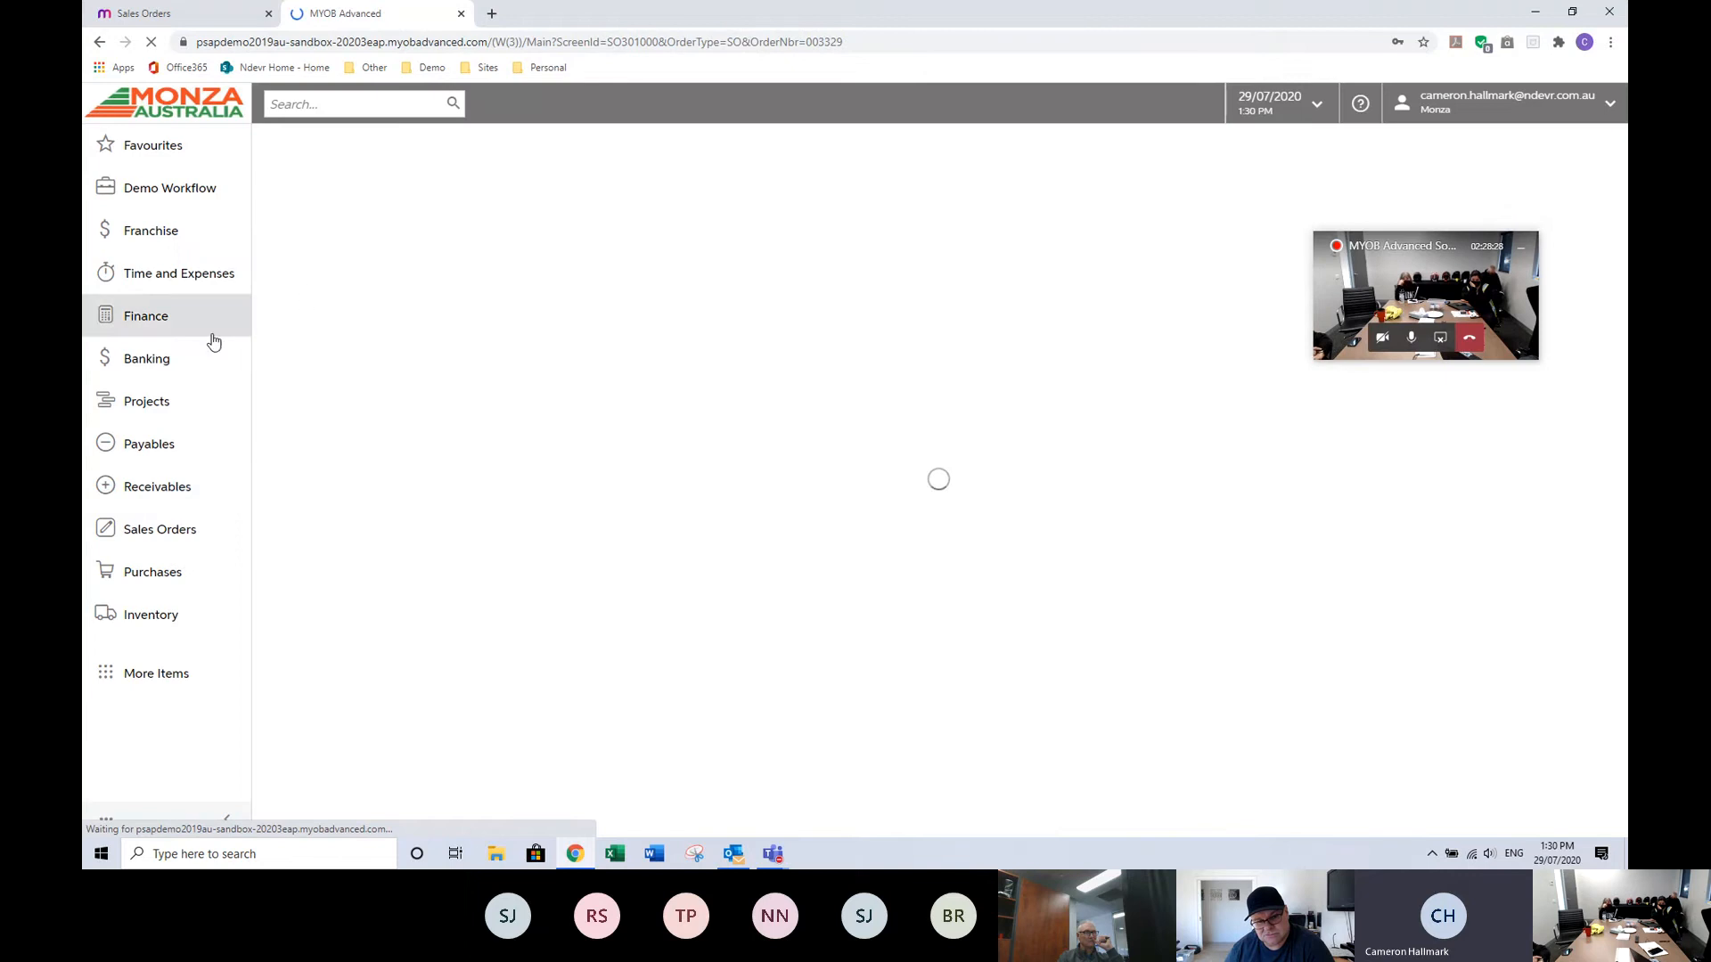
Open Sales Price Worksheets from the Receivables workspace and start a new worksheet.
left_click(154, 493)
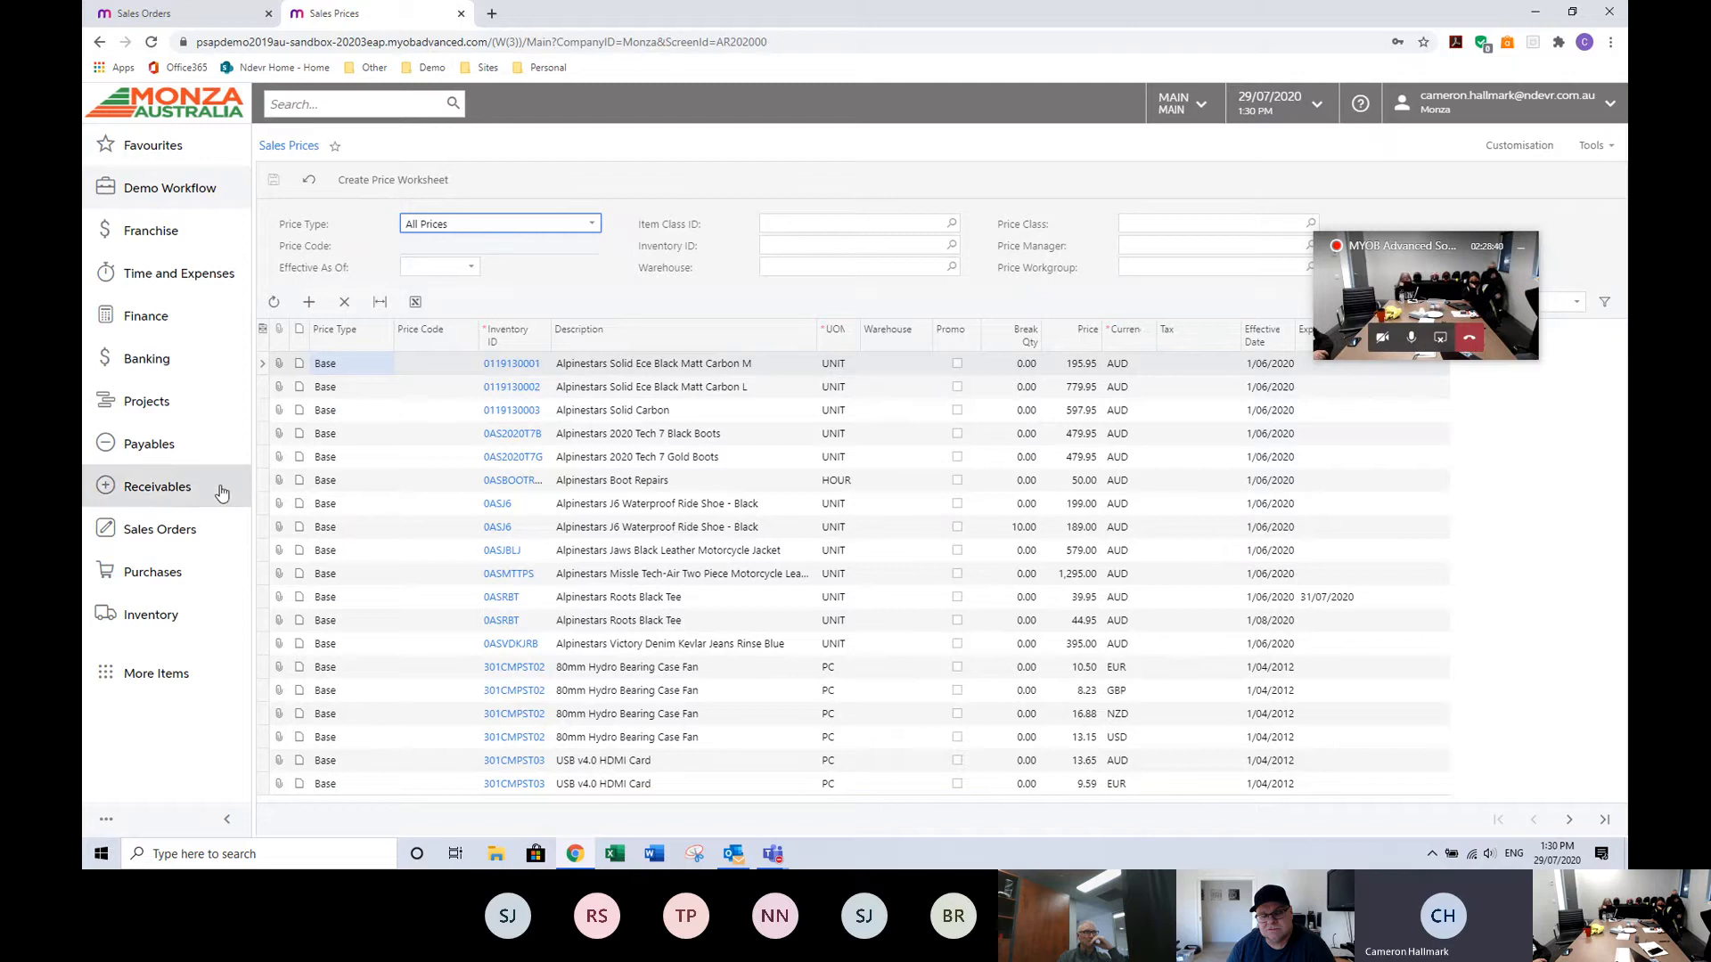
left_click(157, 490)
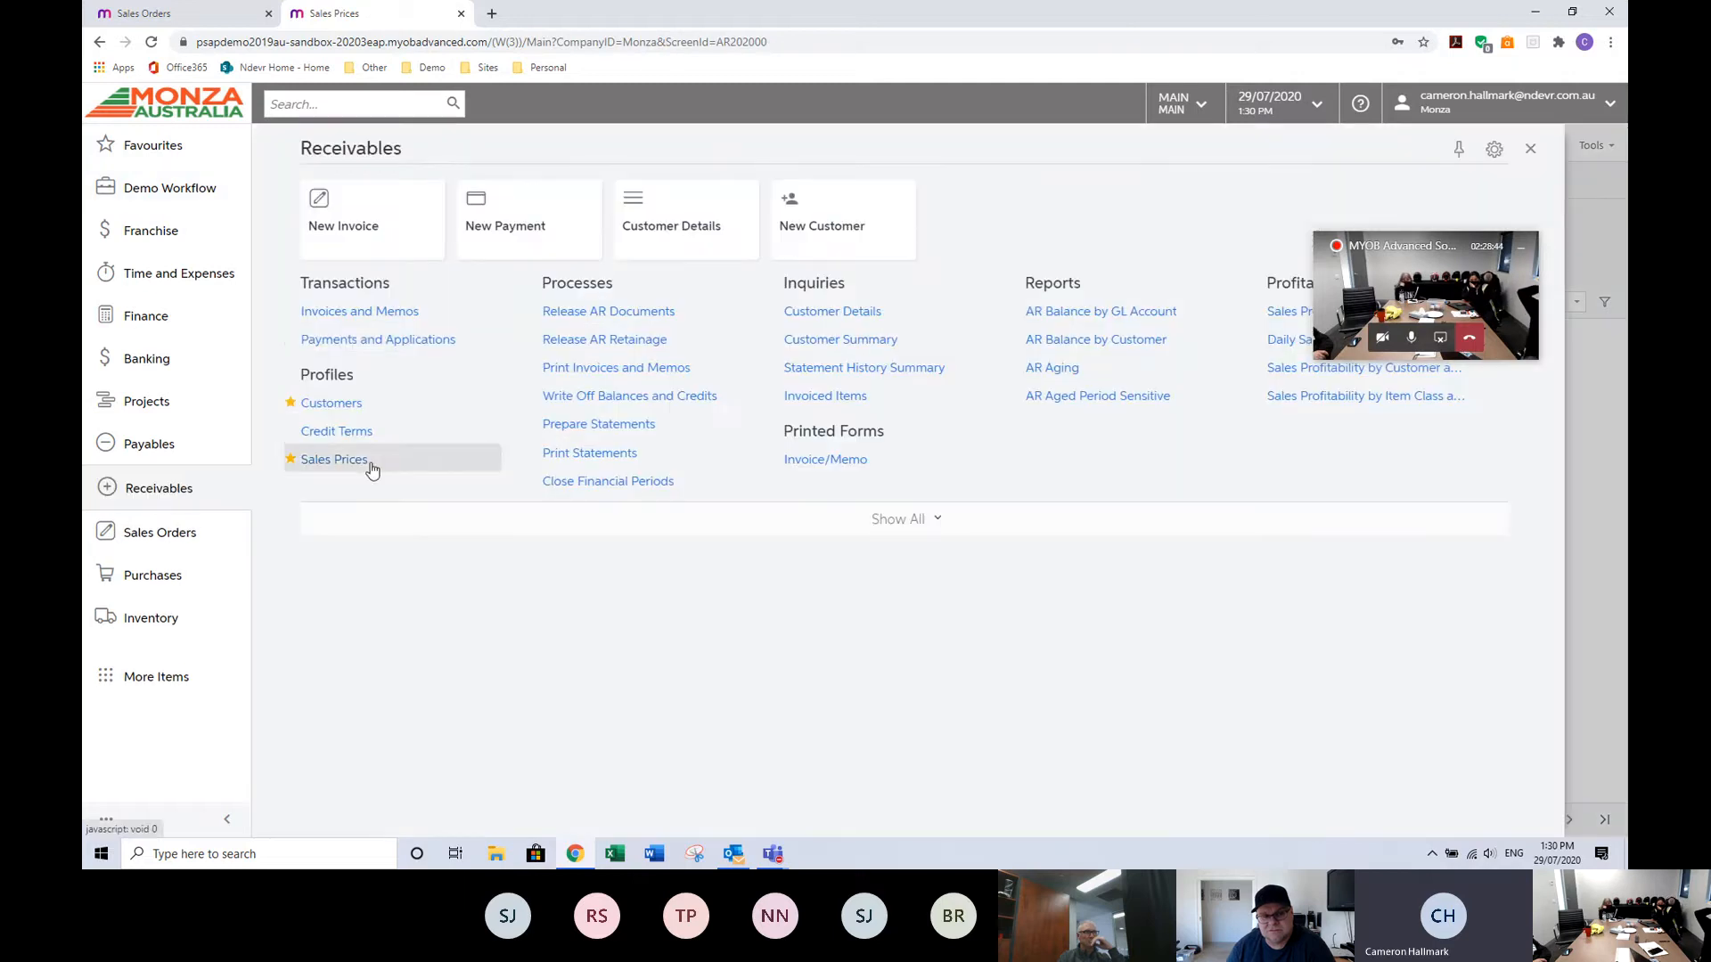
left_click(909, 529)
left_click(363, 401)
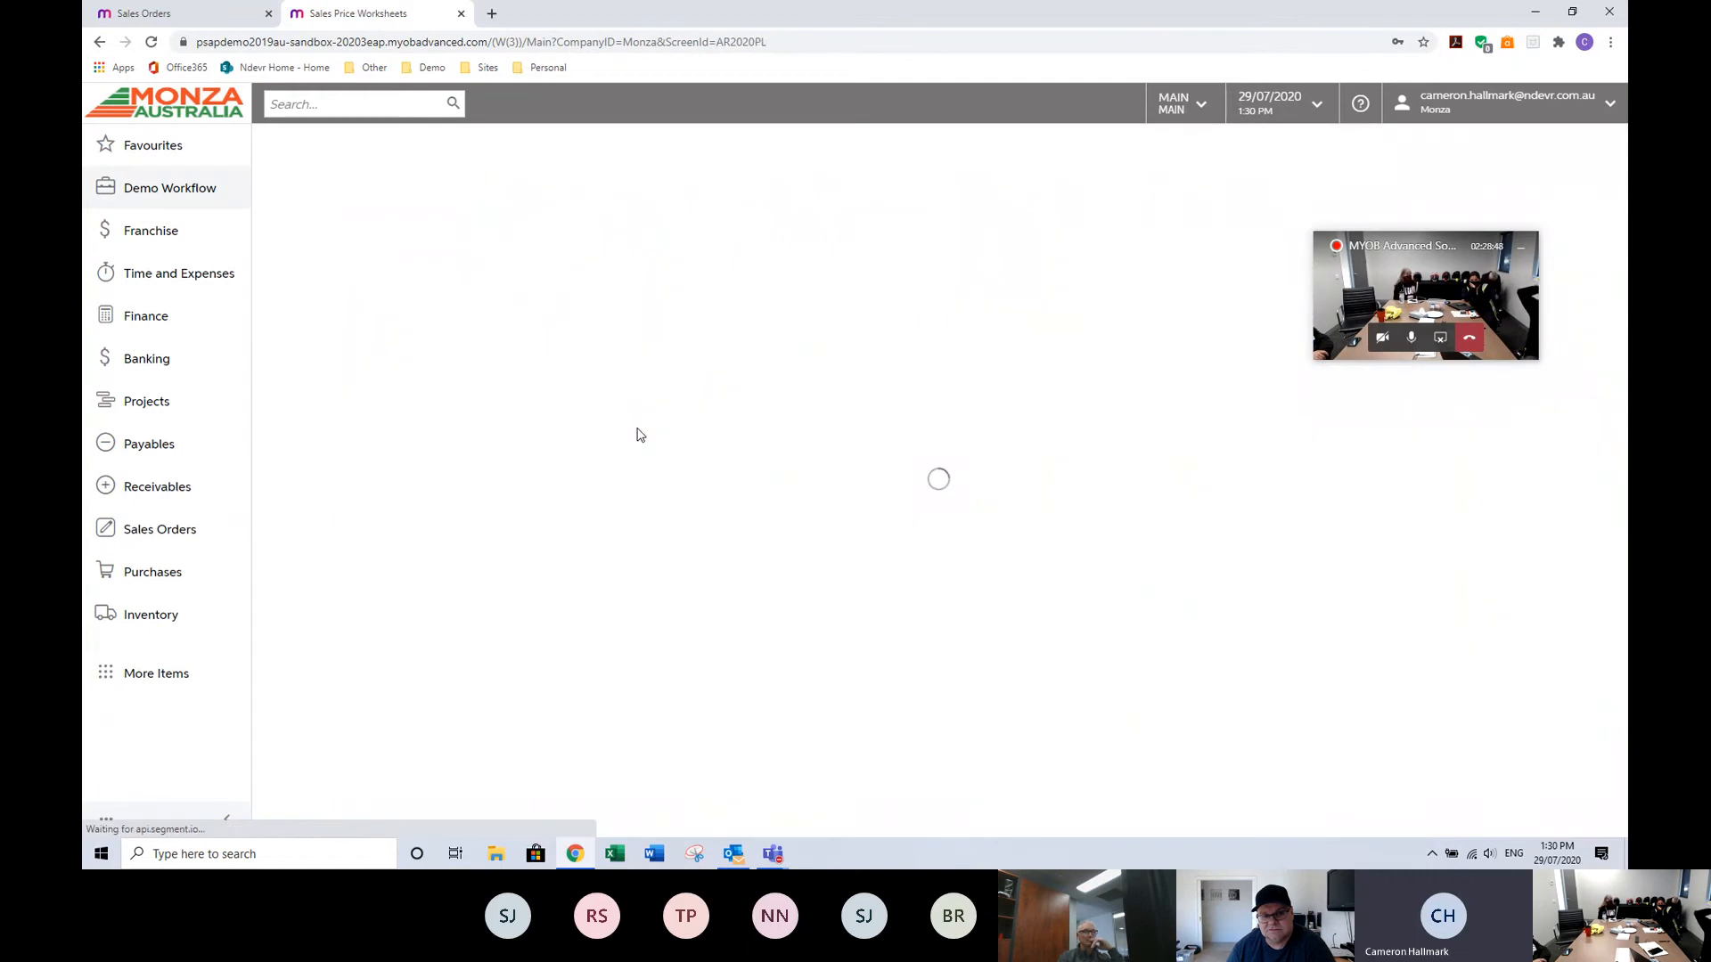
left_click(344, 179)
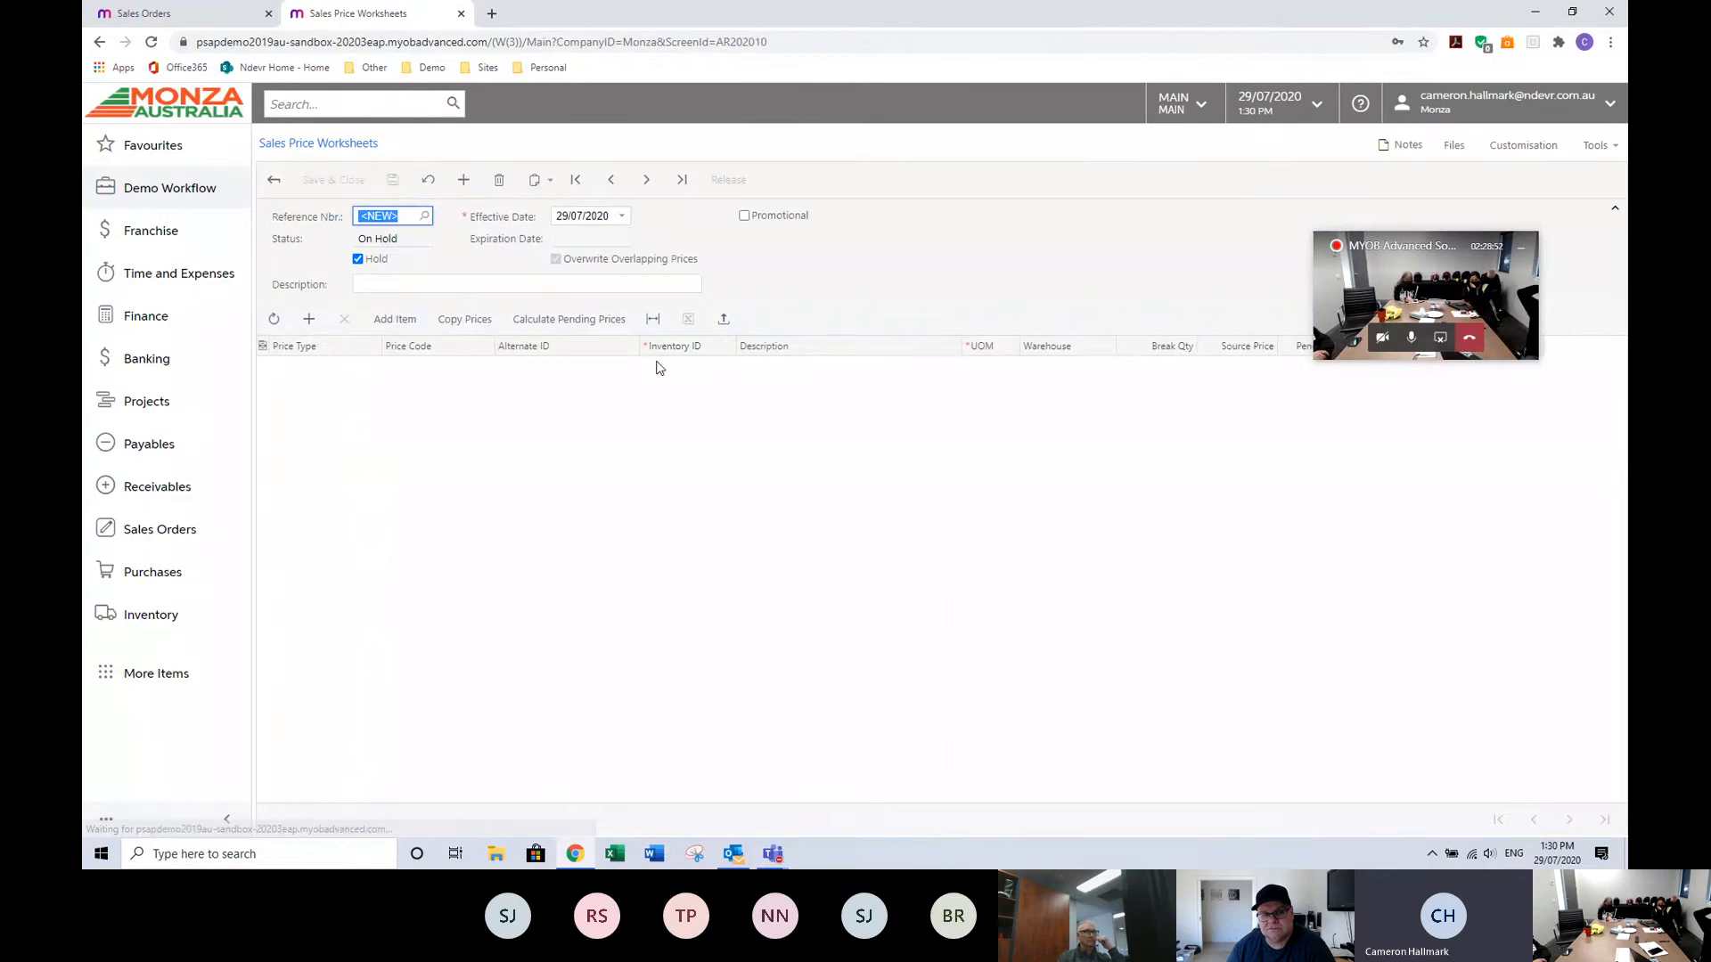
Open the Add Item dialog, tick Me, set the price type to Base, then close without adding.
left_click(395, 319)
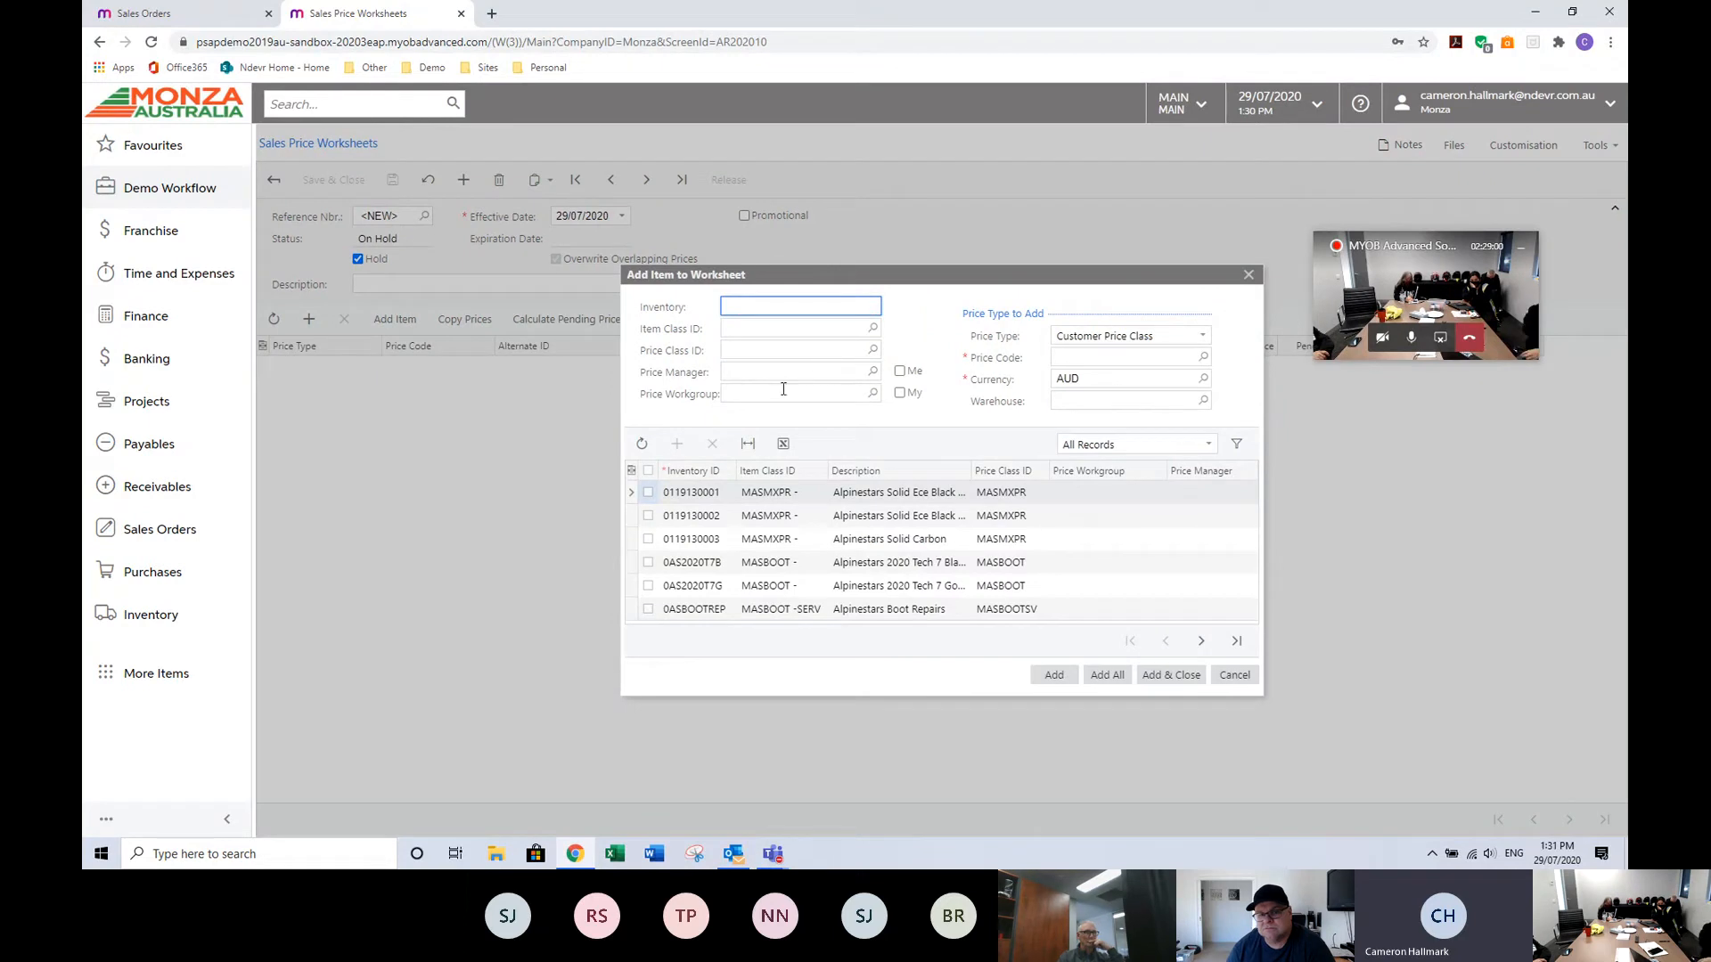
left_click(900, 372)
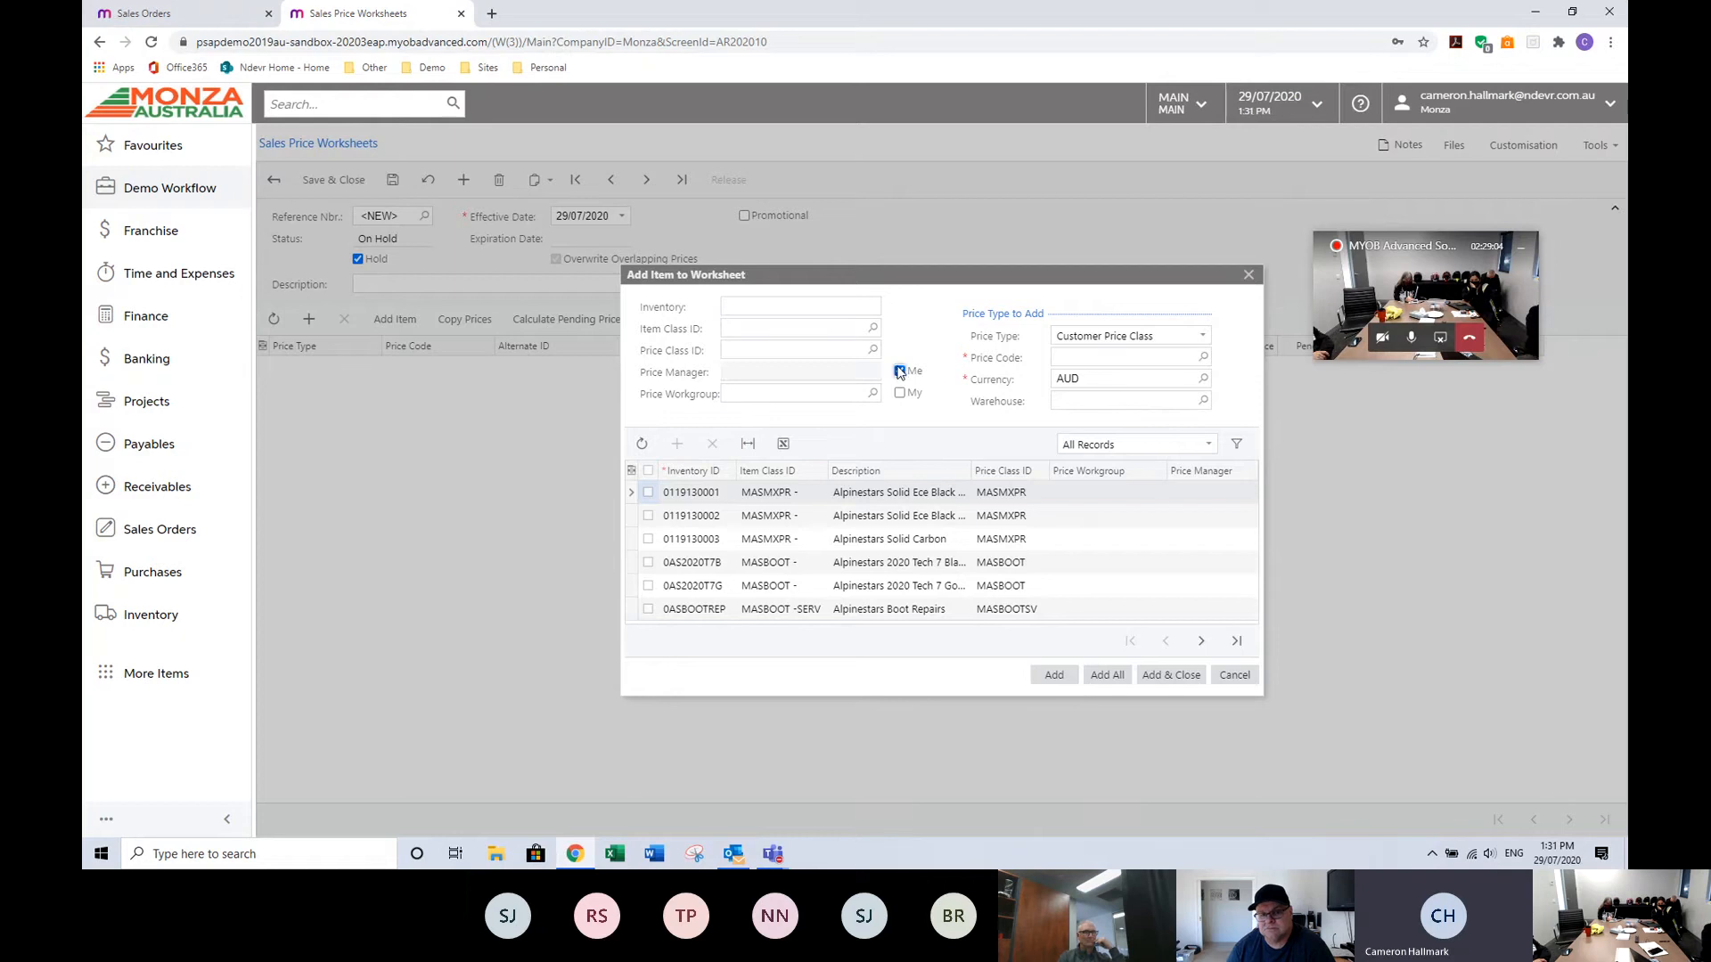
left_click(1198, 336)
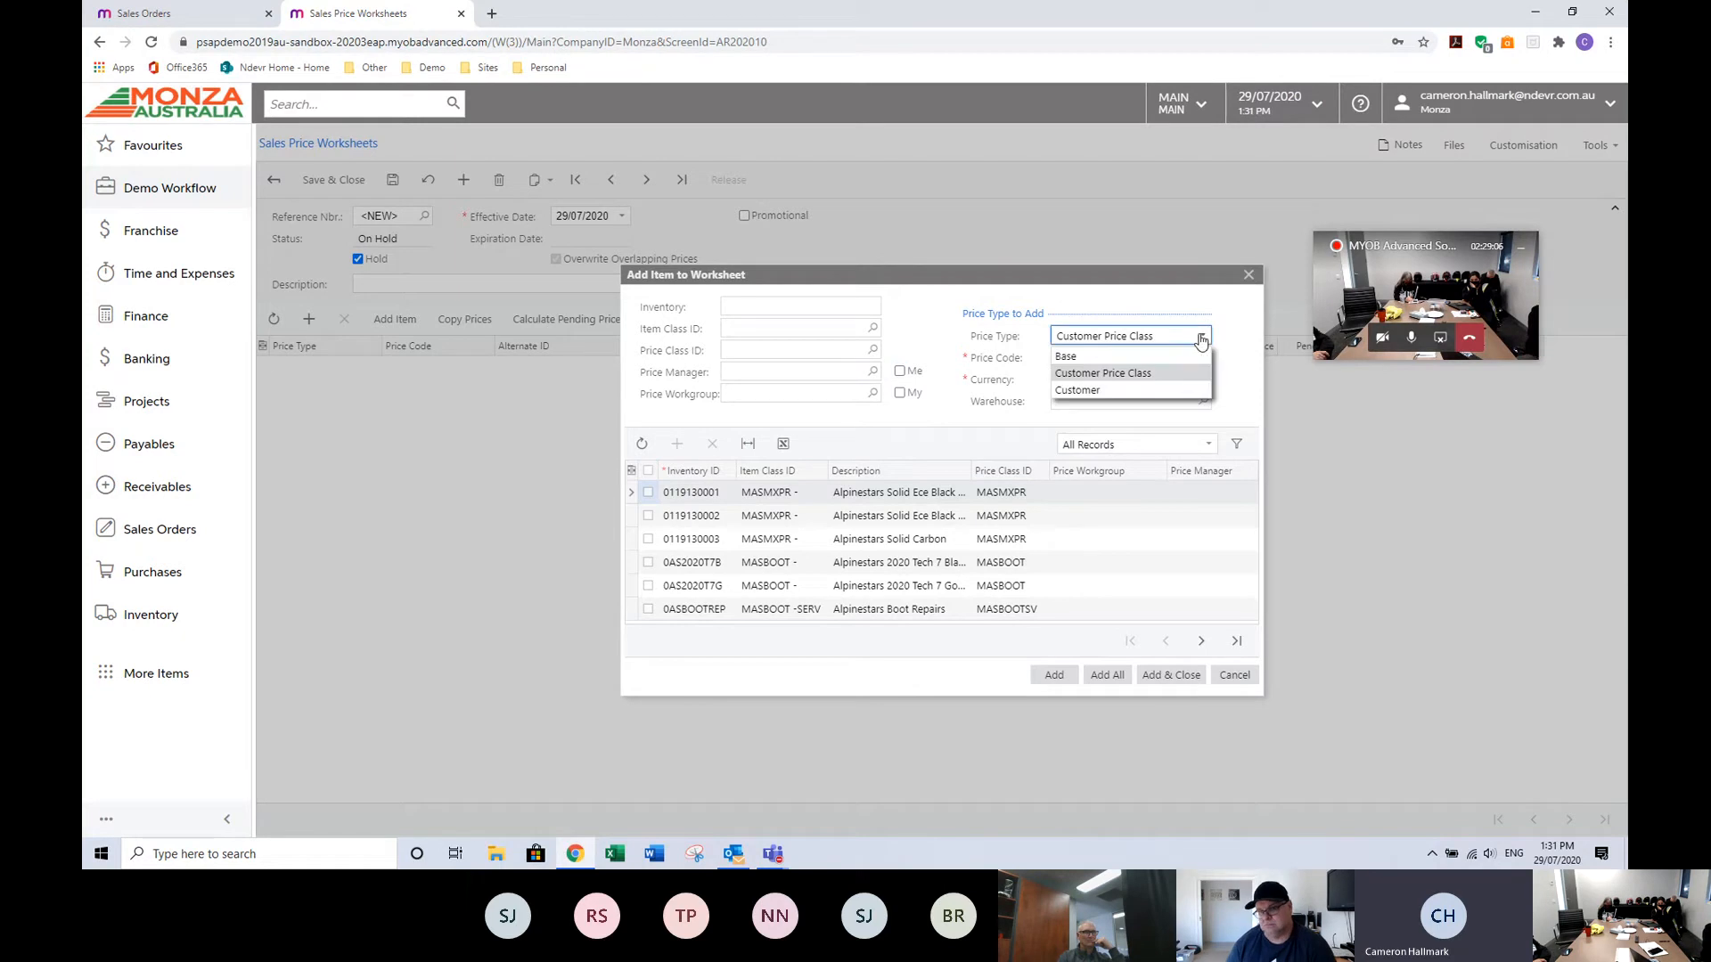
left_click(1123, 358)
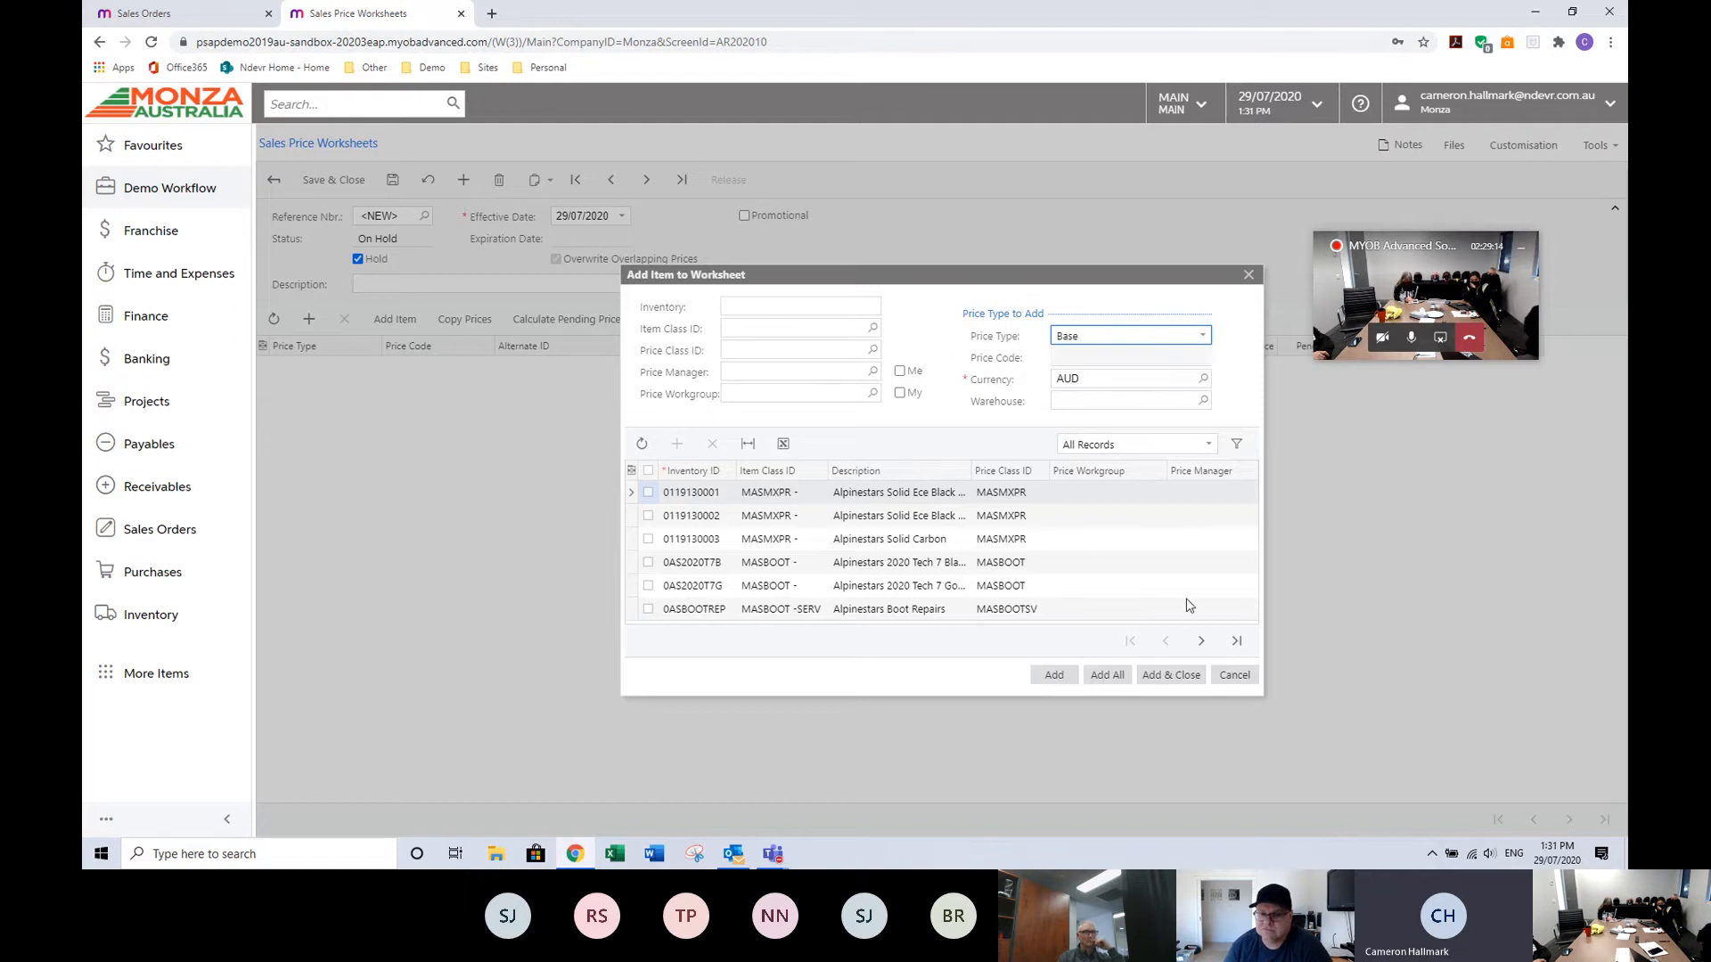
left_click(1248, 276)
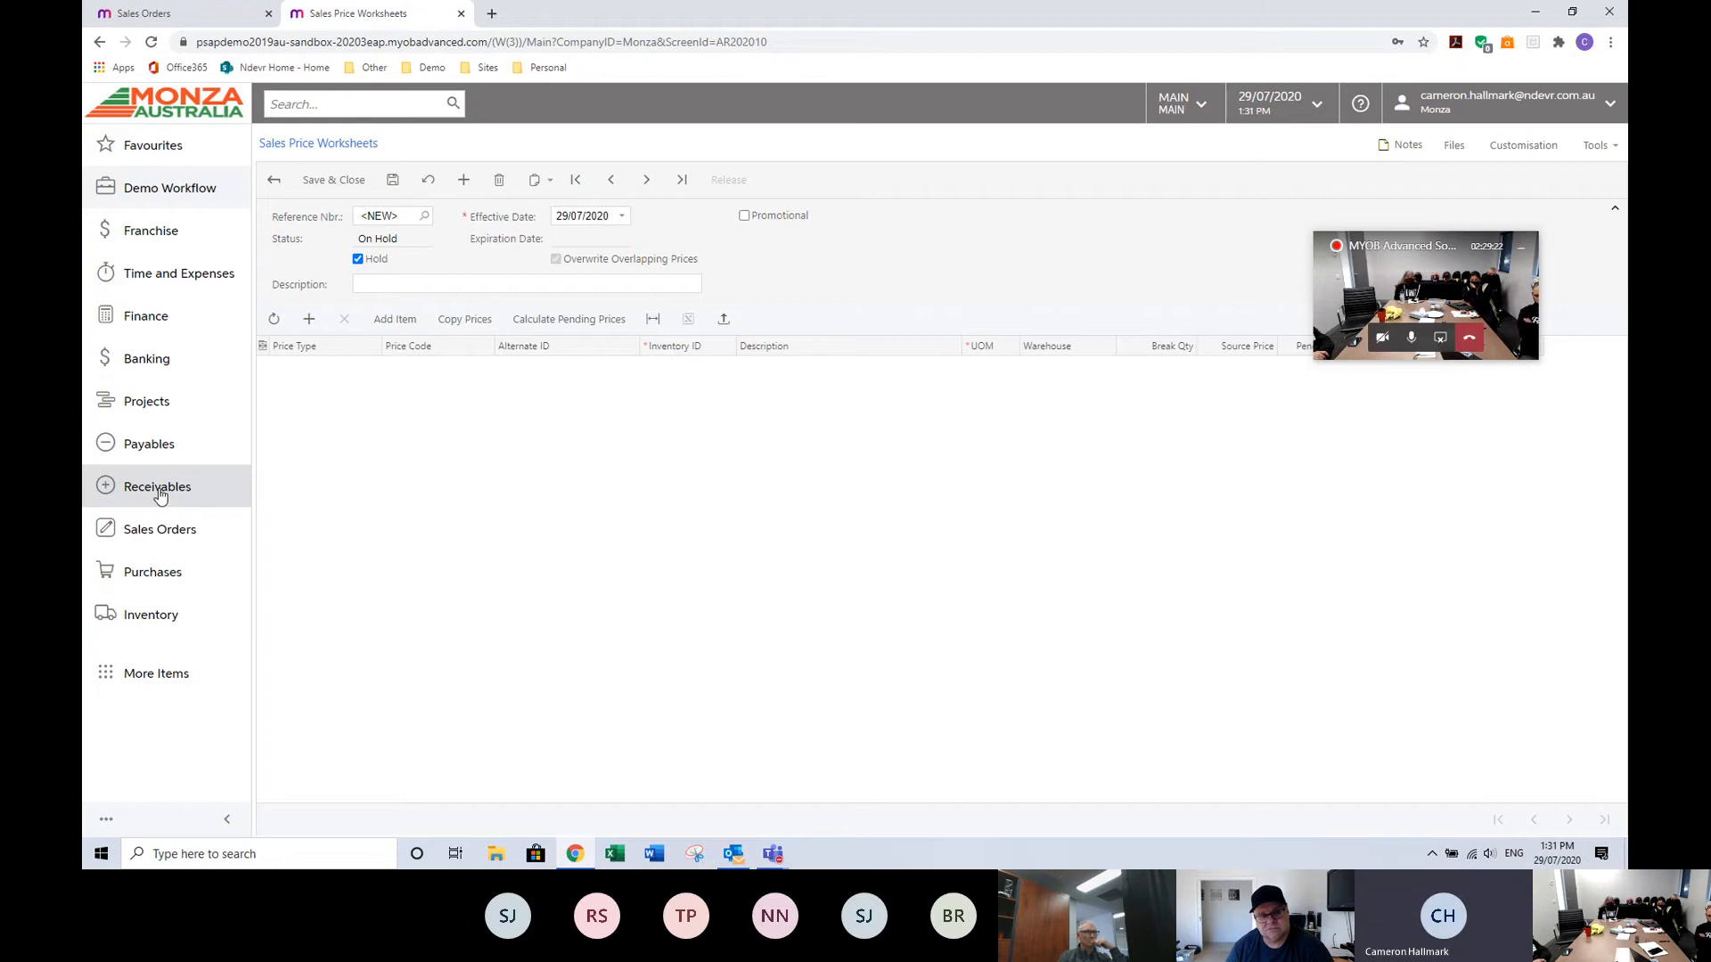
Open the Stock Items list from the Inventory workspace.
left_click(162, 614)
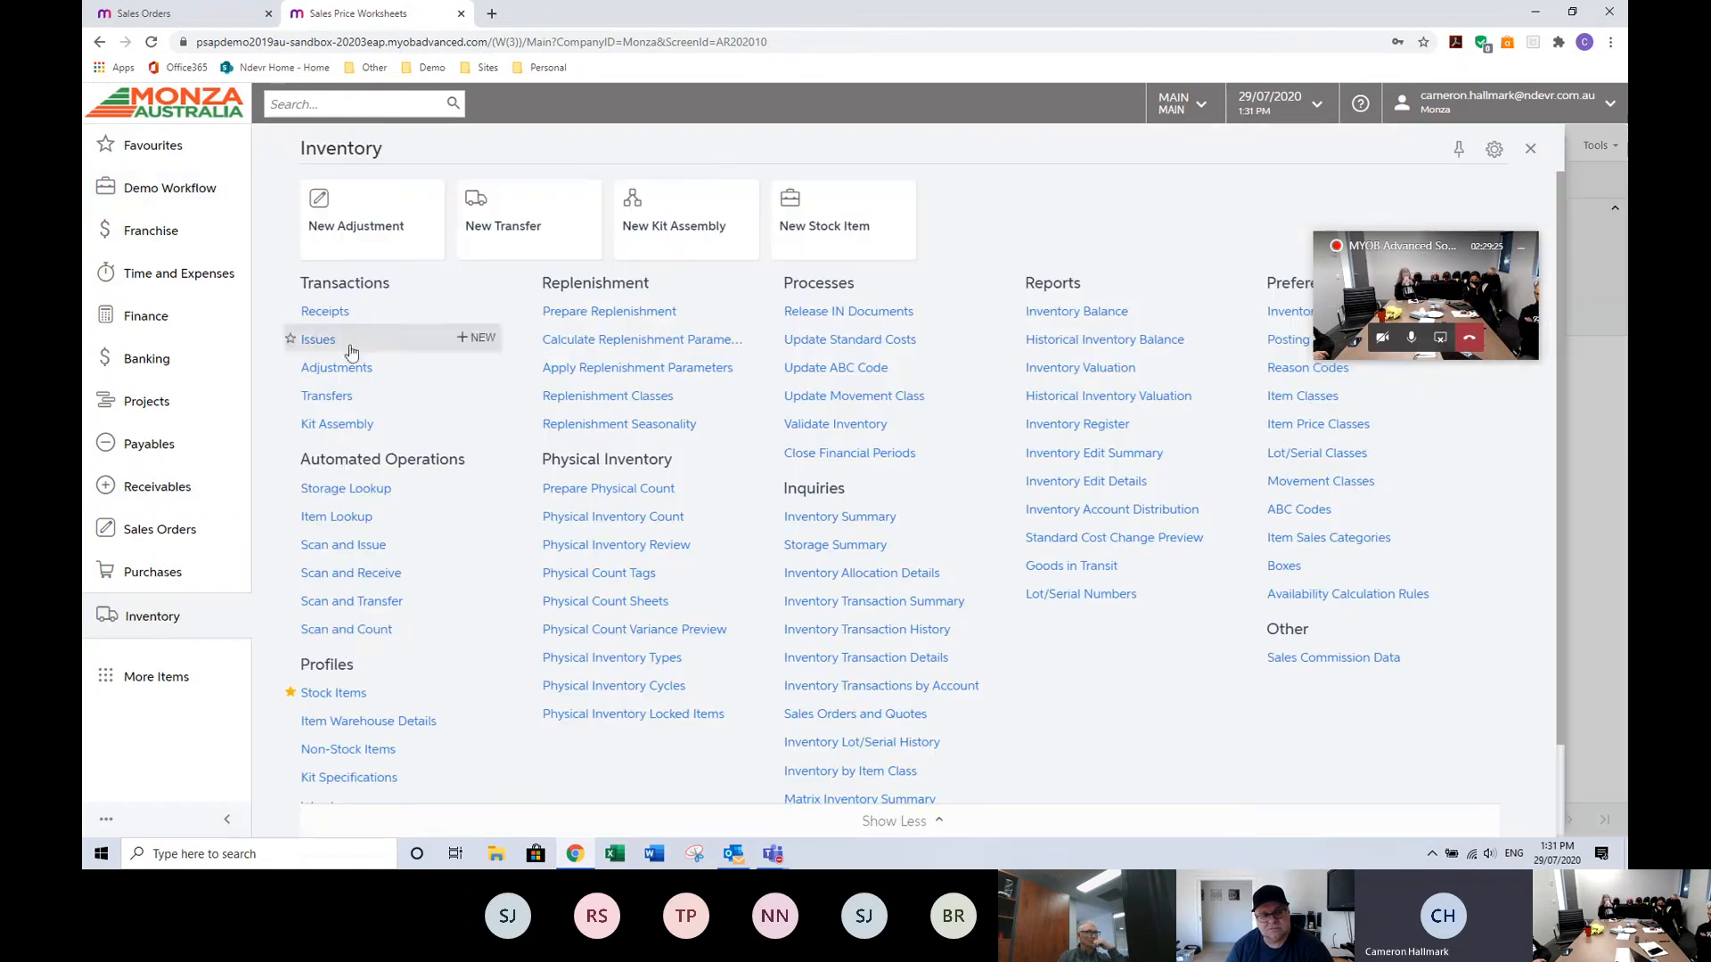
left_click(344, 692)
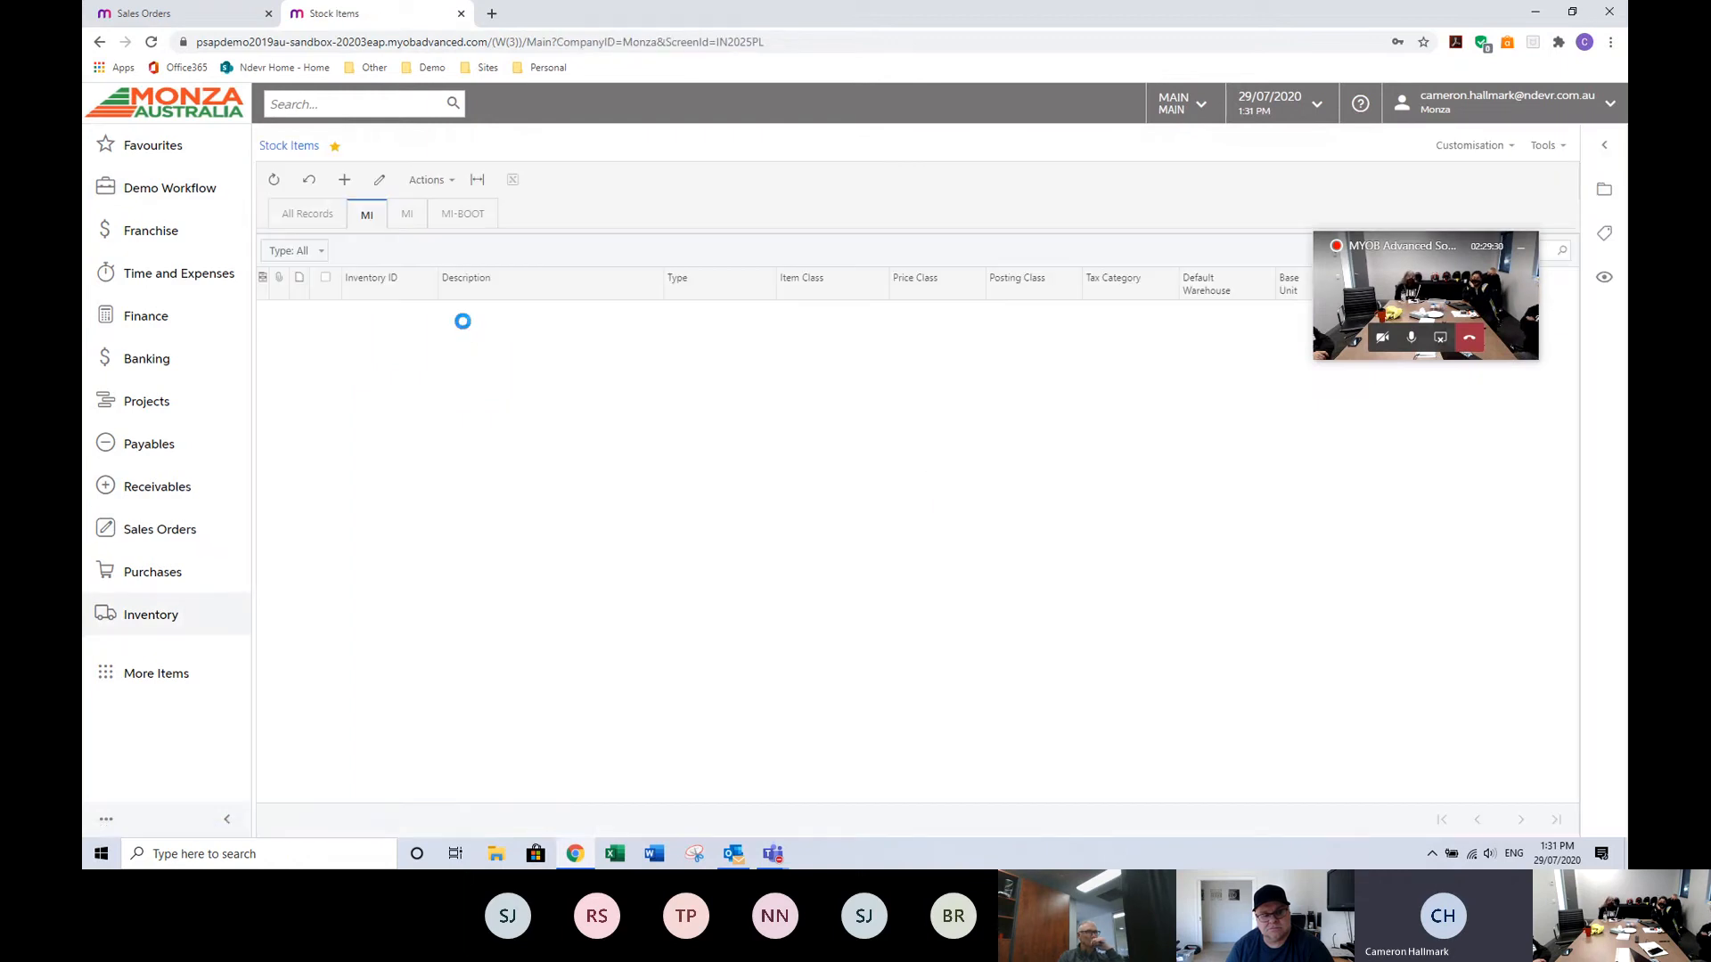
left_click_drag(1399, 246, 1001, 86)
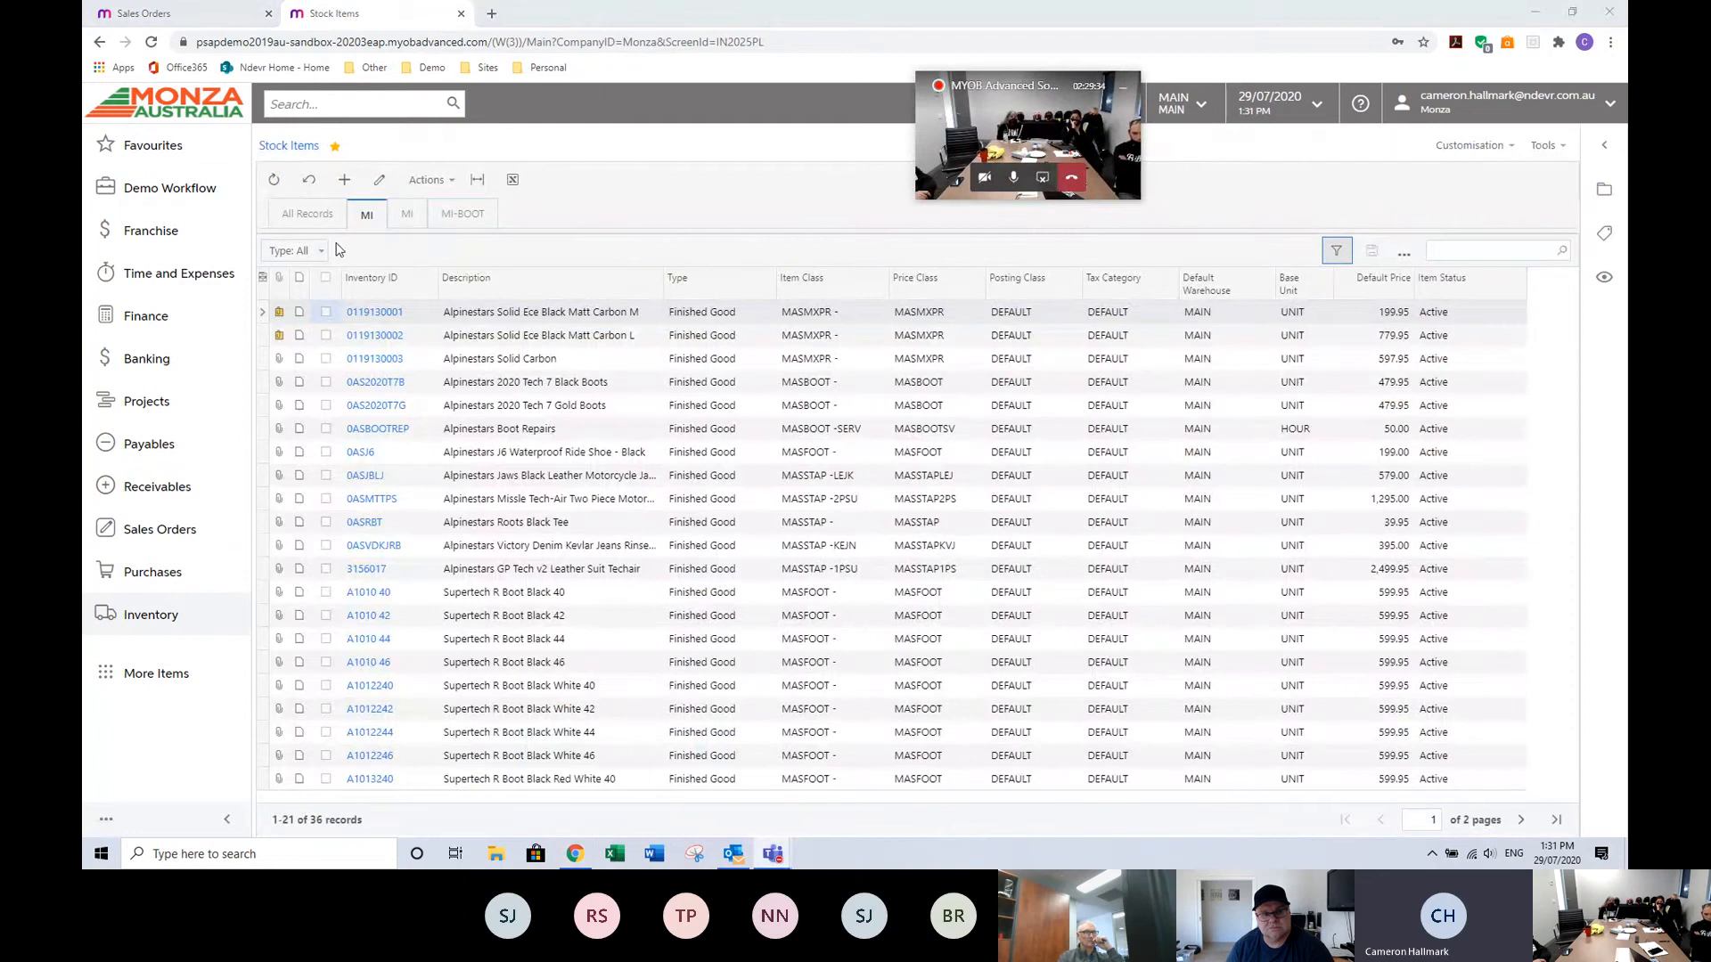
Add the Last Cost and Average Cost columns to the stock items grid.
left_click(262, 279)
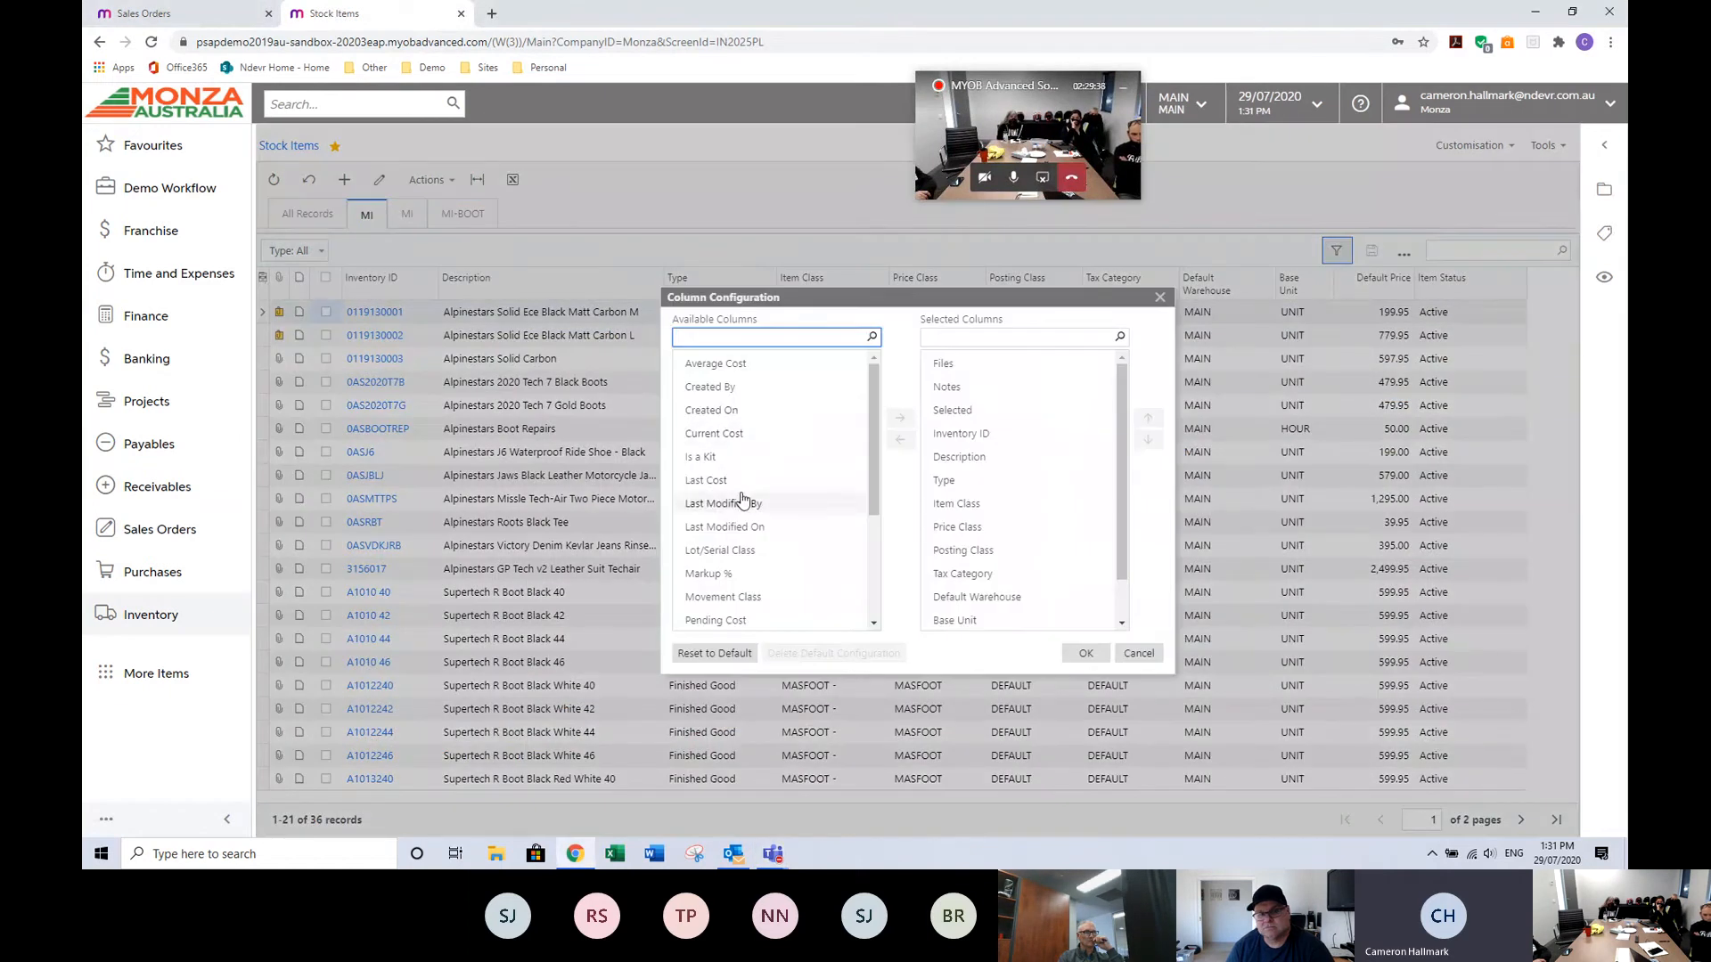
left_click(706, 480)
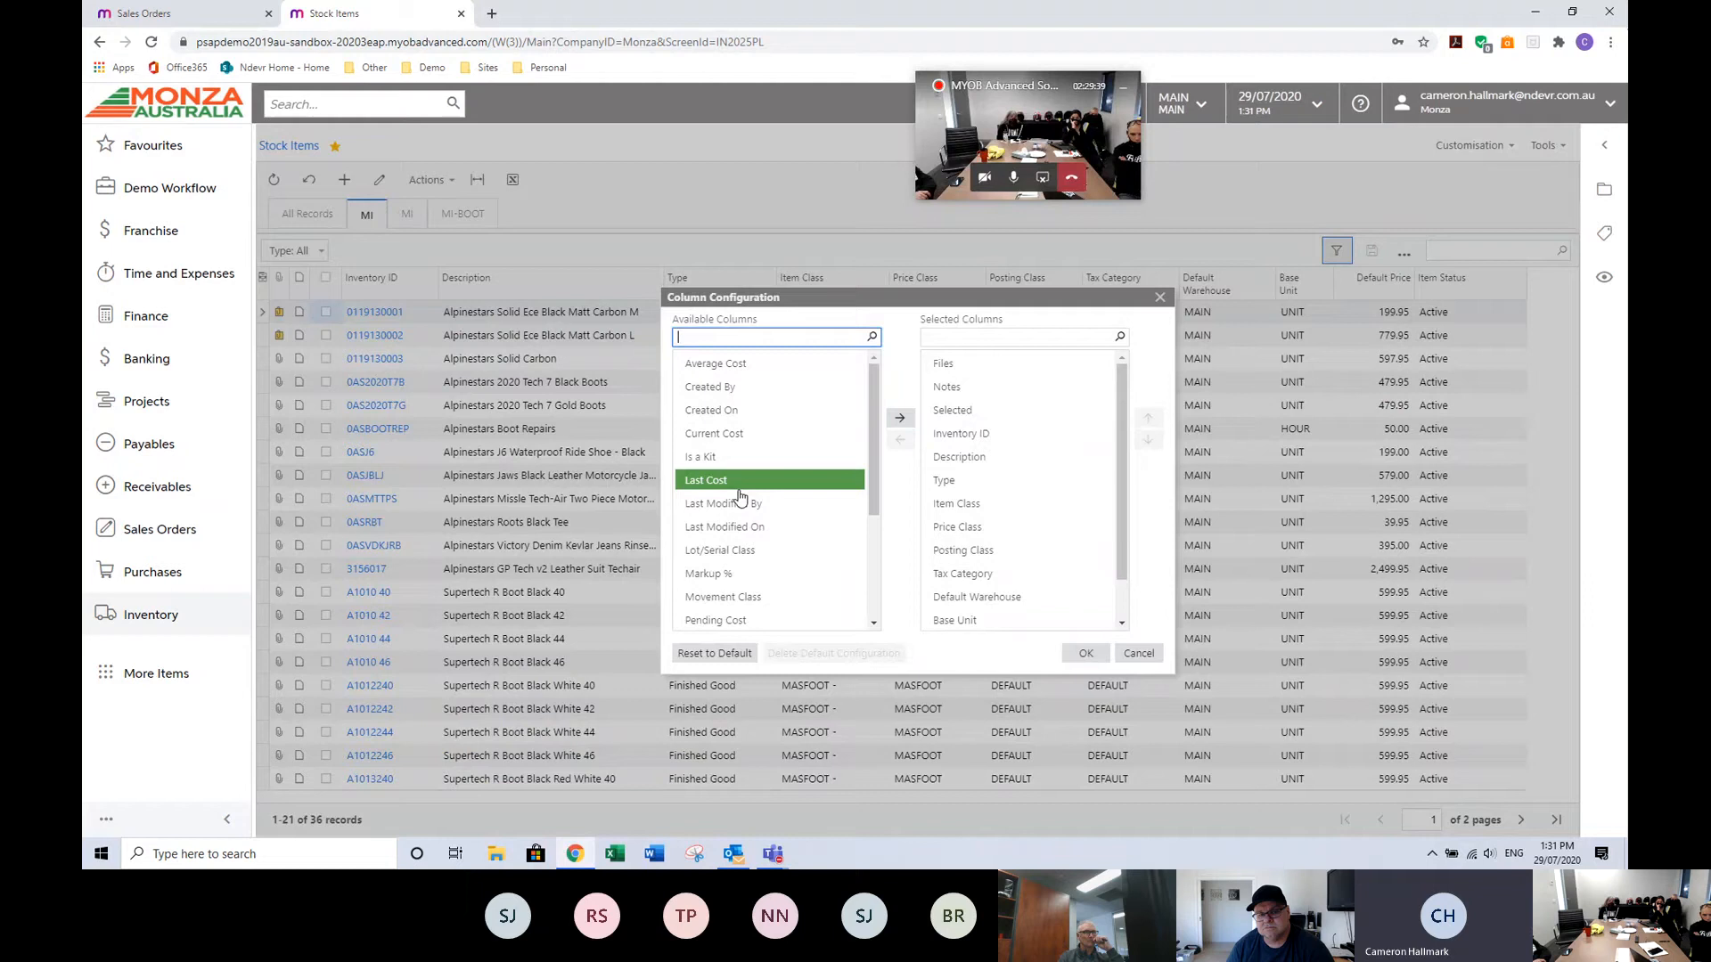
left_click(900, 419)
scroll(760, 571, "down", 3)
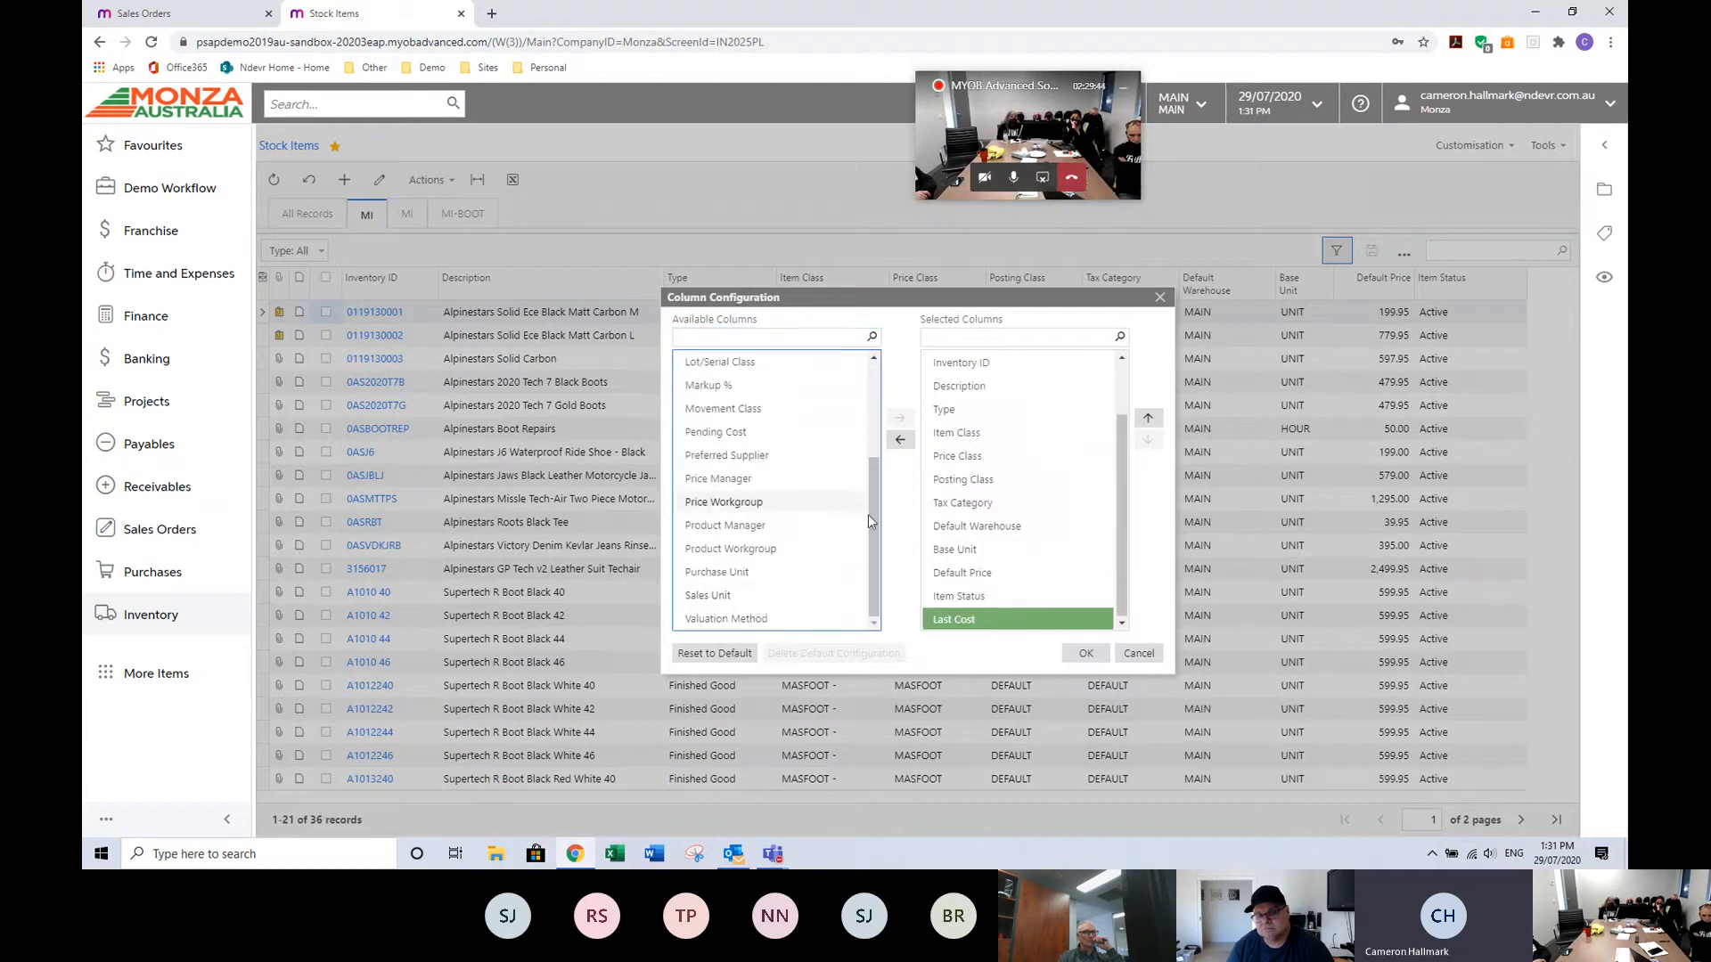
left_click_drag(869, 521, 870, 424)
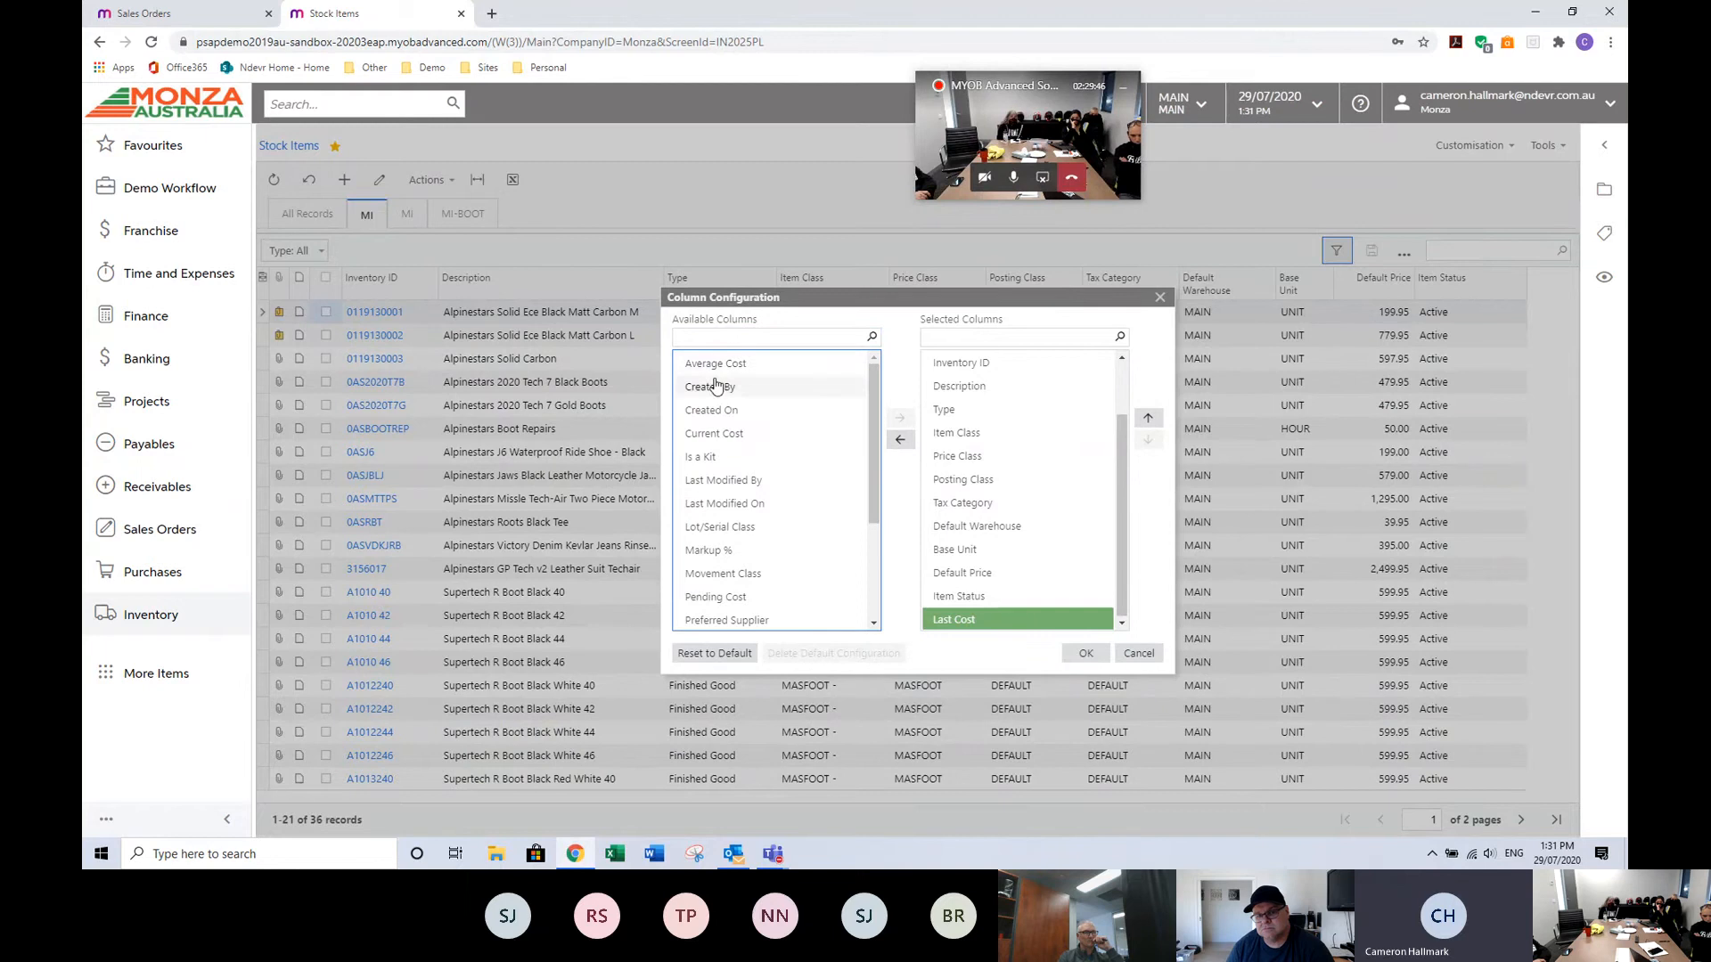
left_click(716, 363)
left_click(900, 417)
left_click(1079, 656)
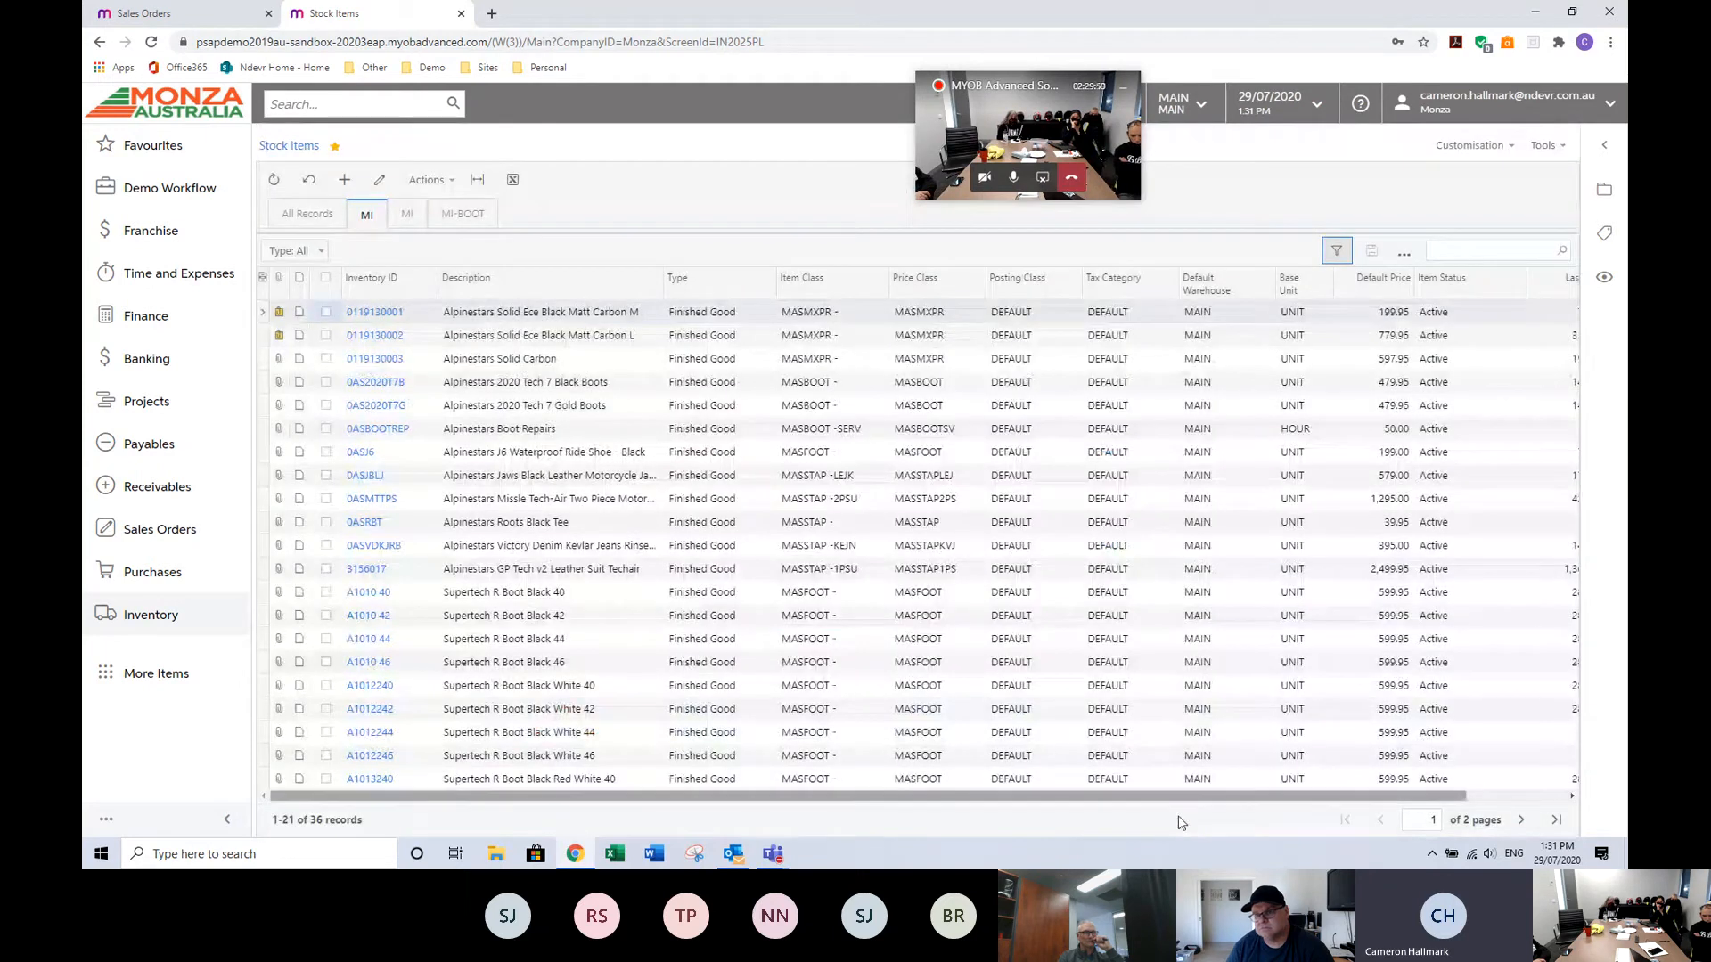
left_click_drag(1136, 797, 1235, 799)
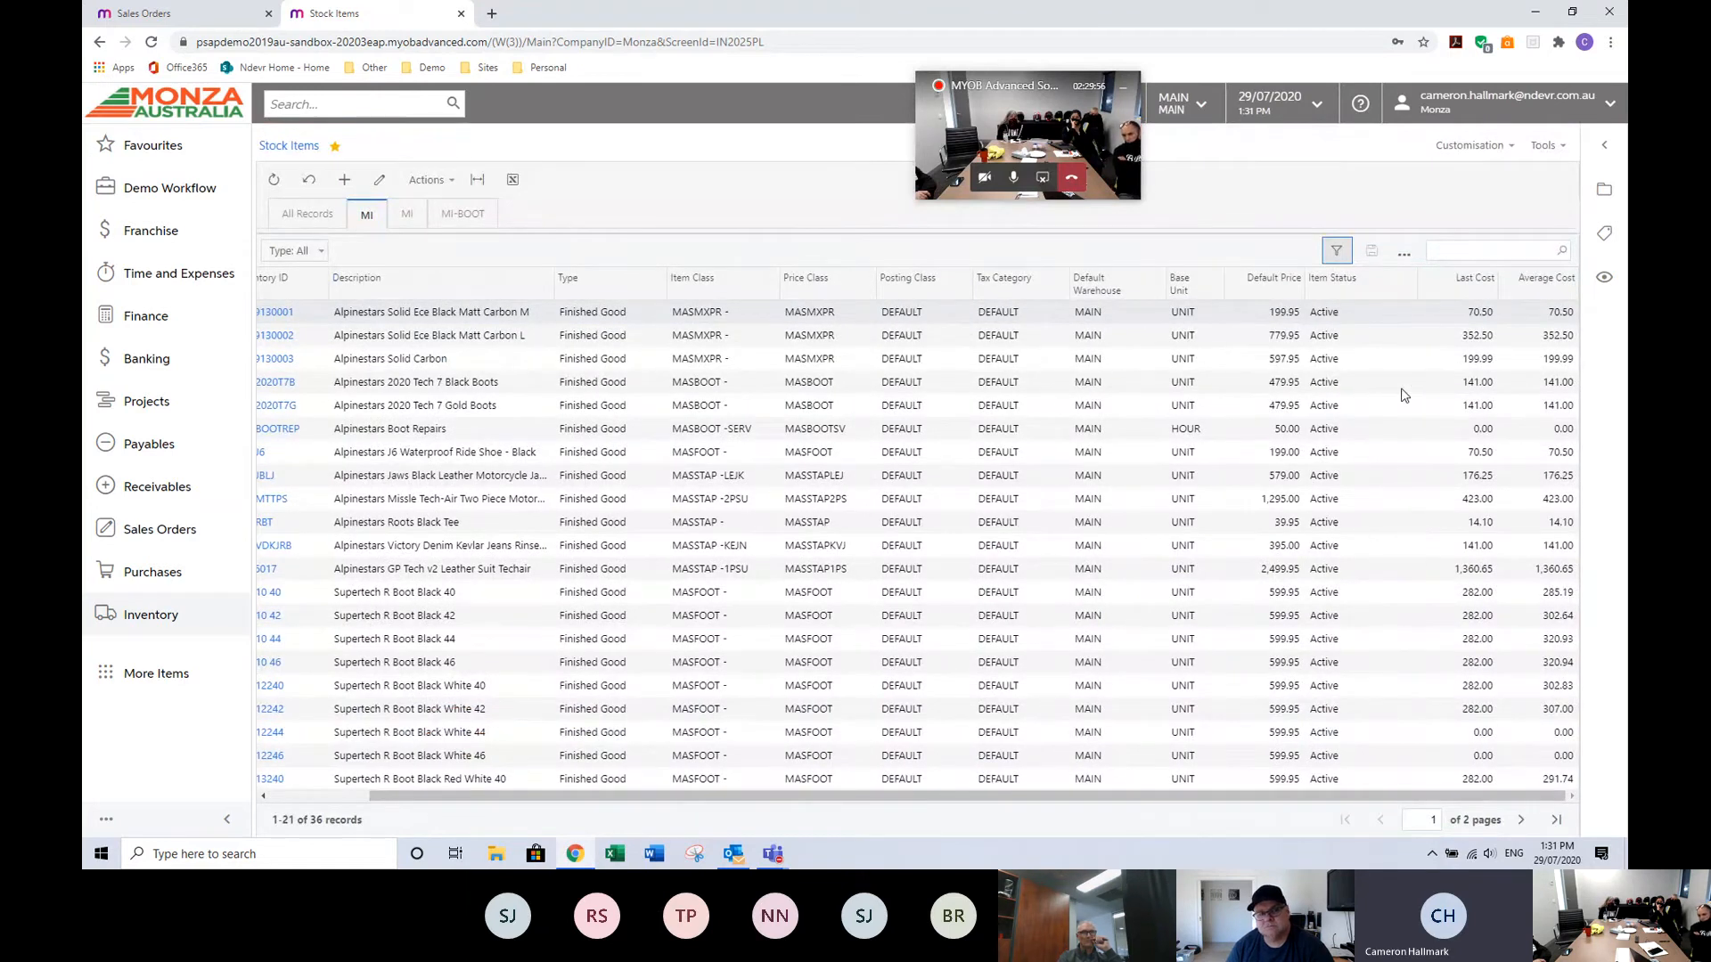
left_click_drag(816, 798, 718, 778)
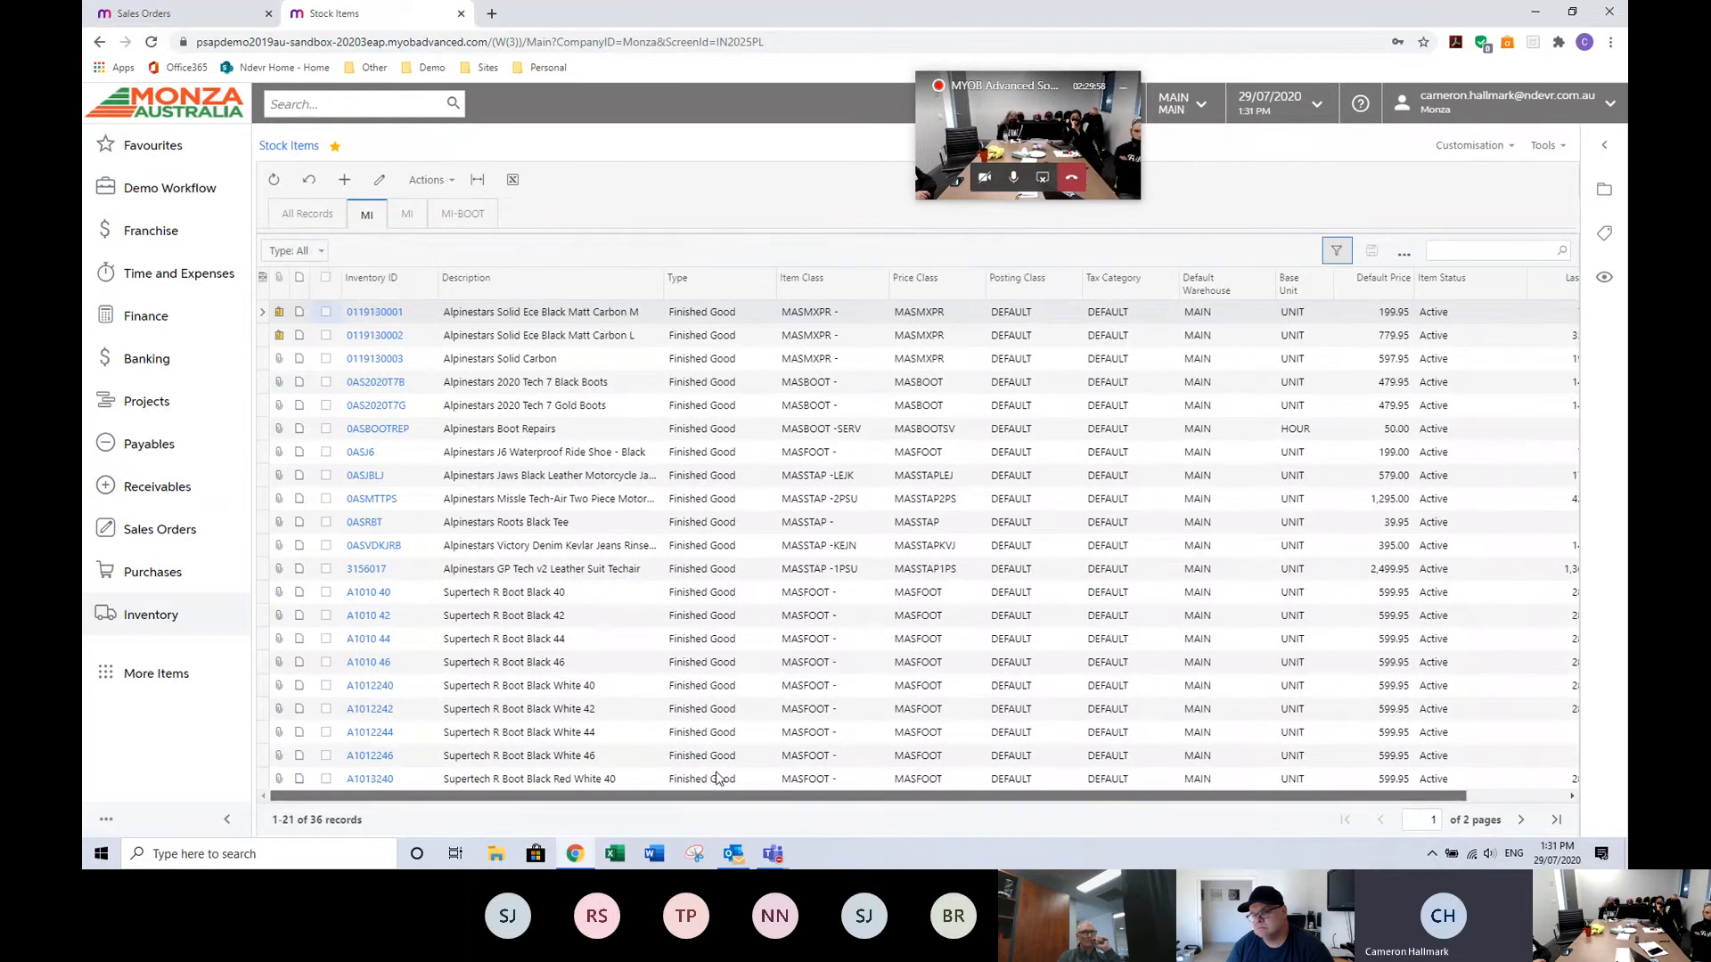
Open Sales Prices from the Sales Orders workspace and export the price list to an Excel file.
left_click(156, 535)
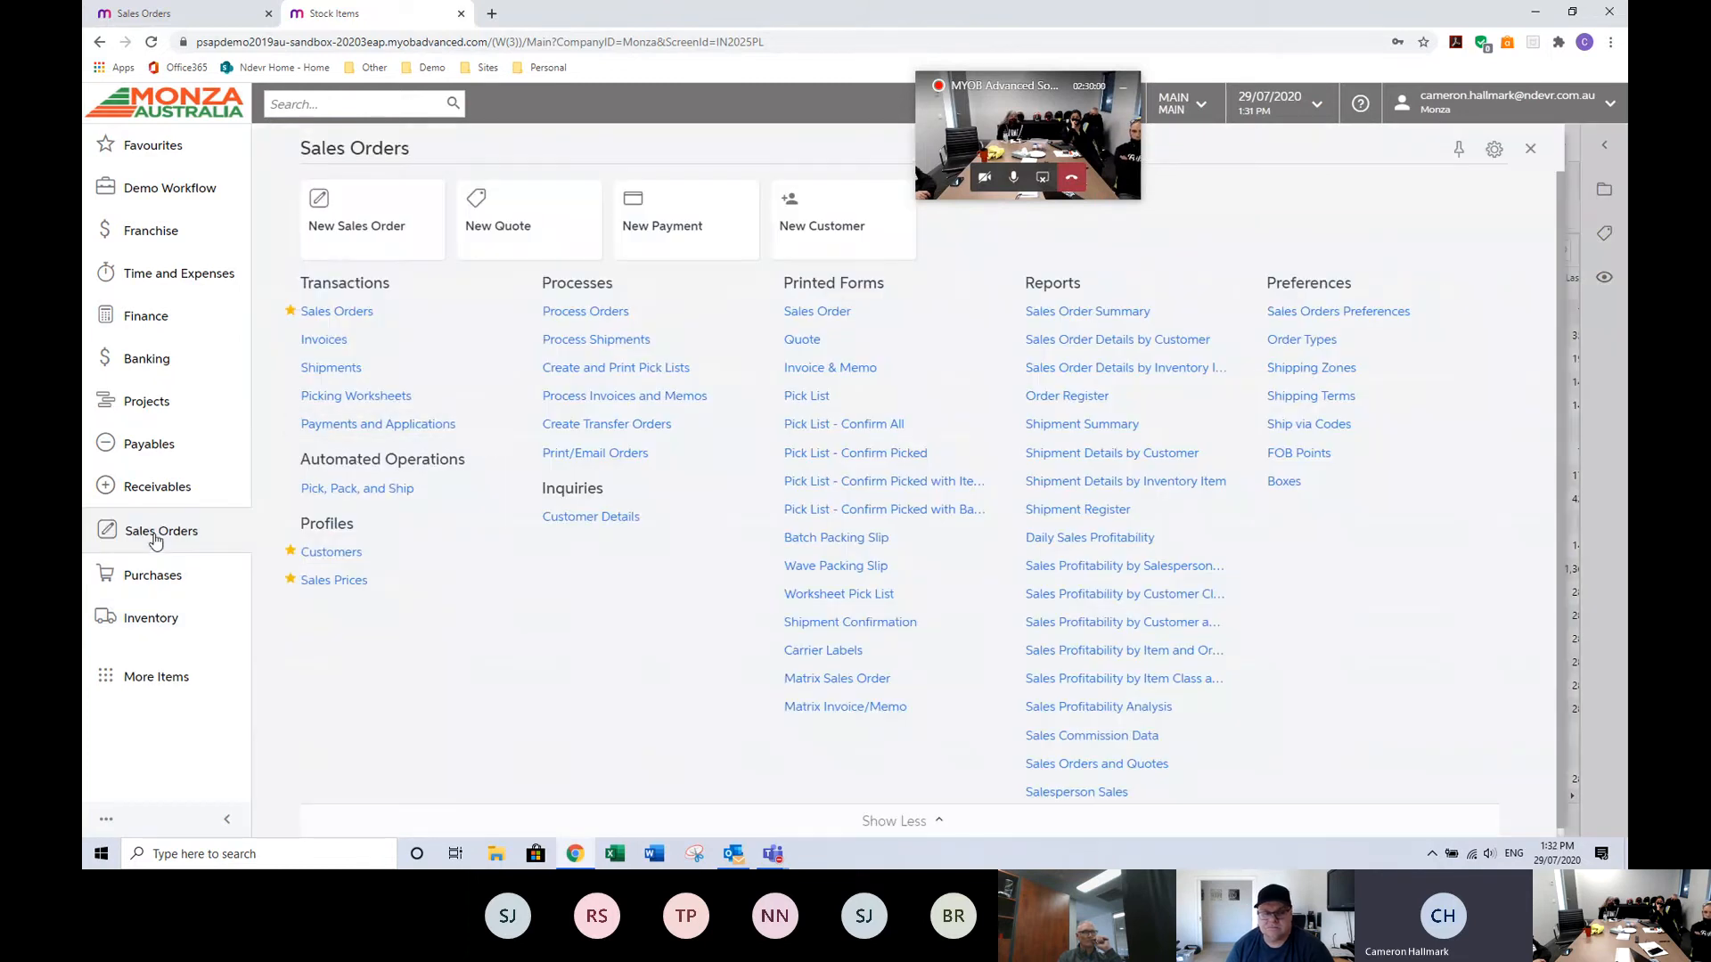
left_click(348, 580)
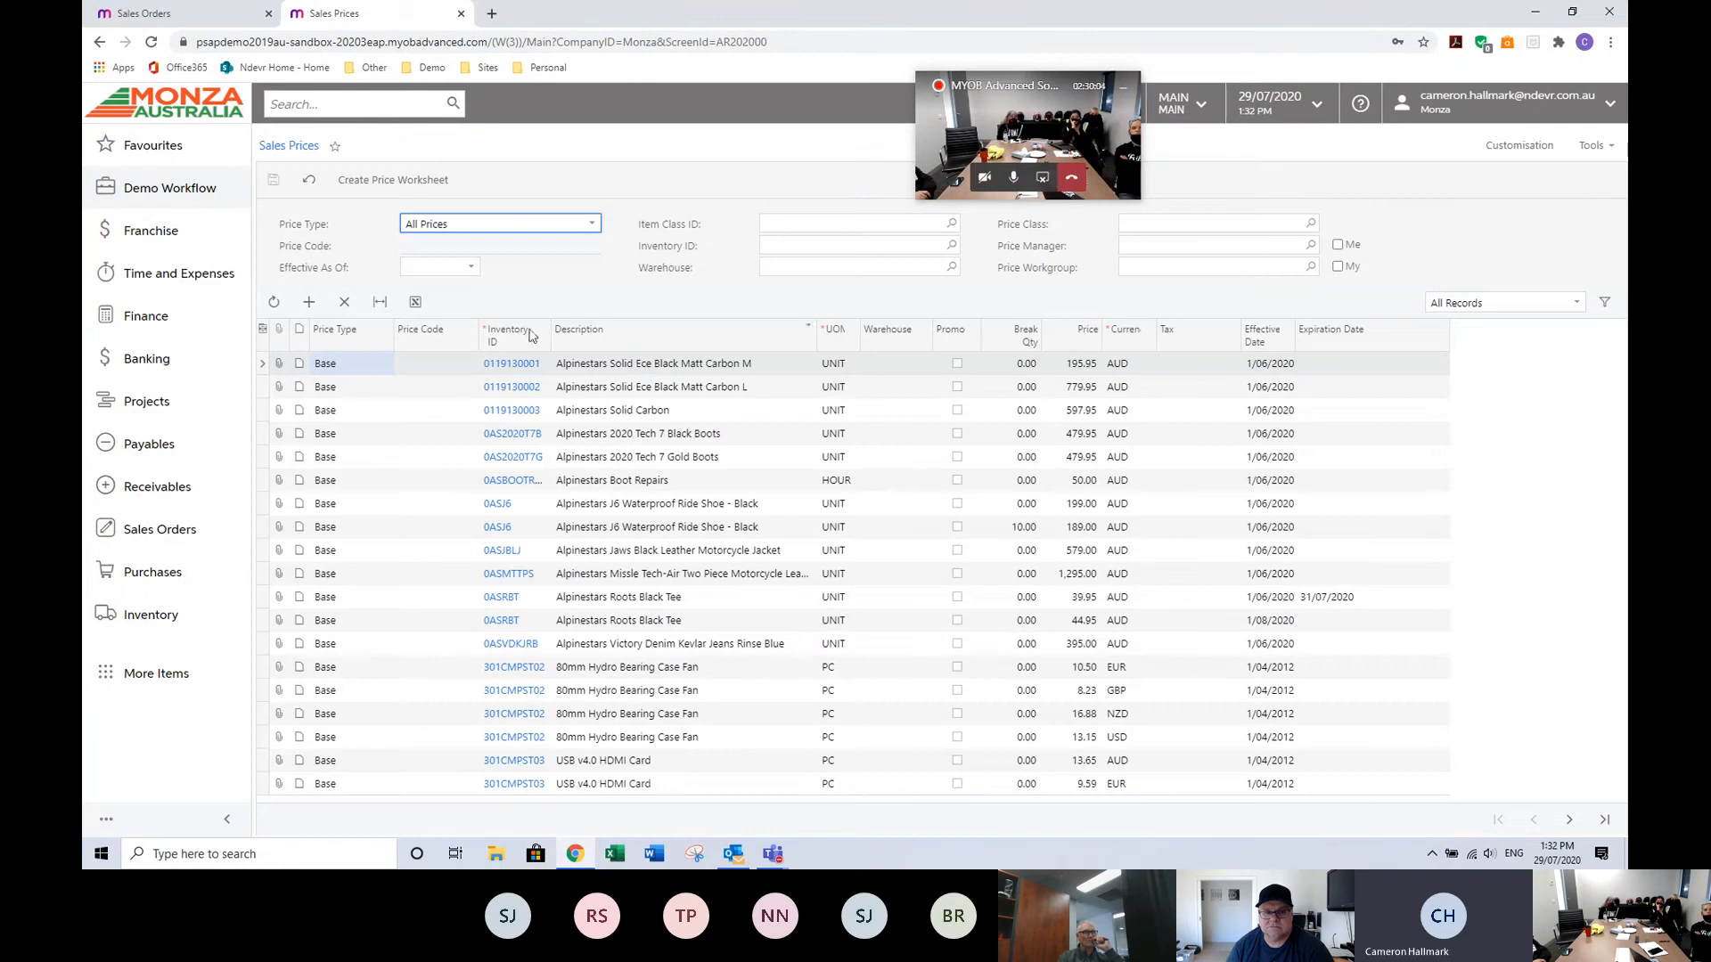
left_click(415, 303)
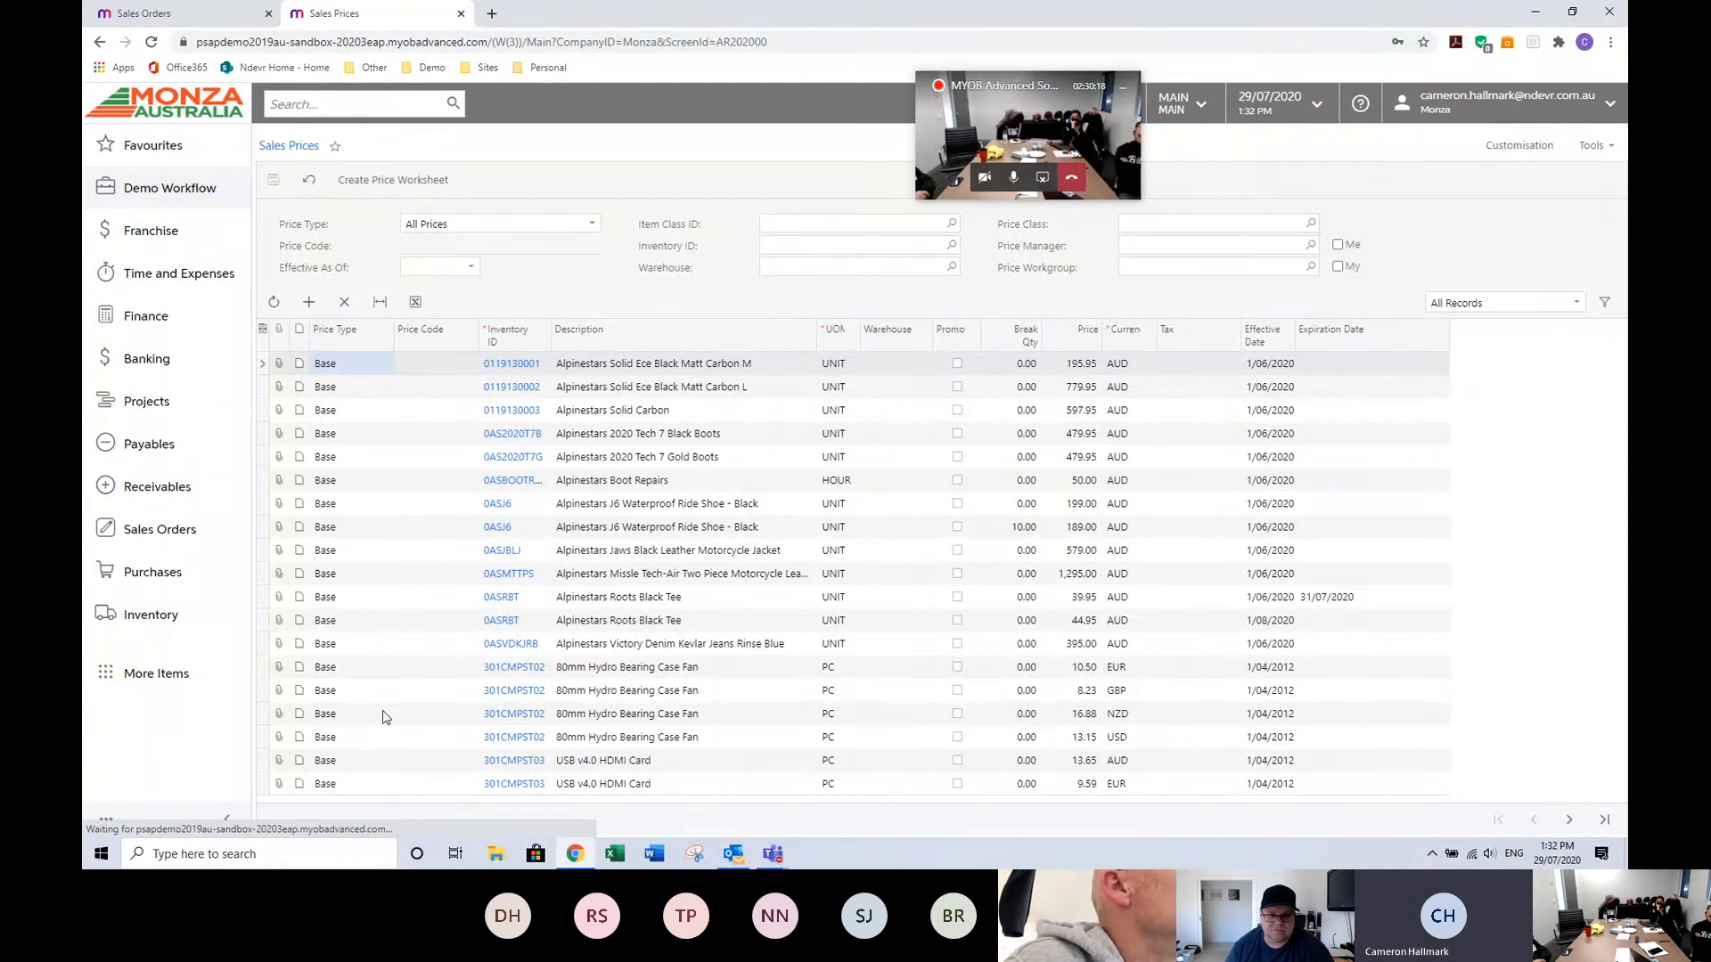
left_click(183, 813)
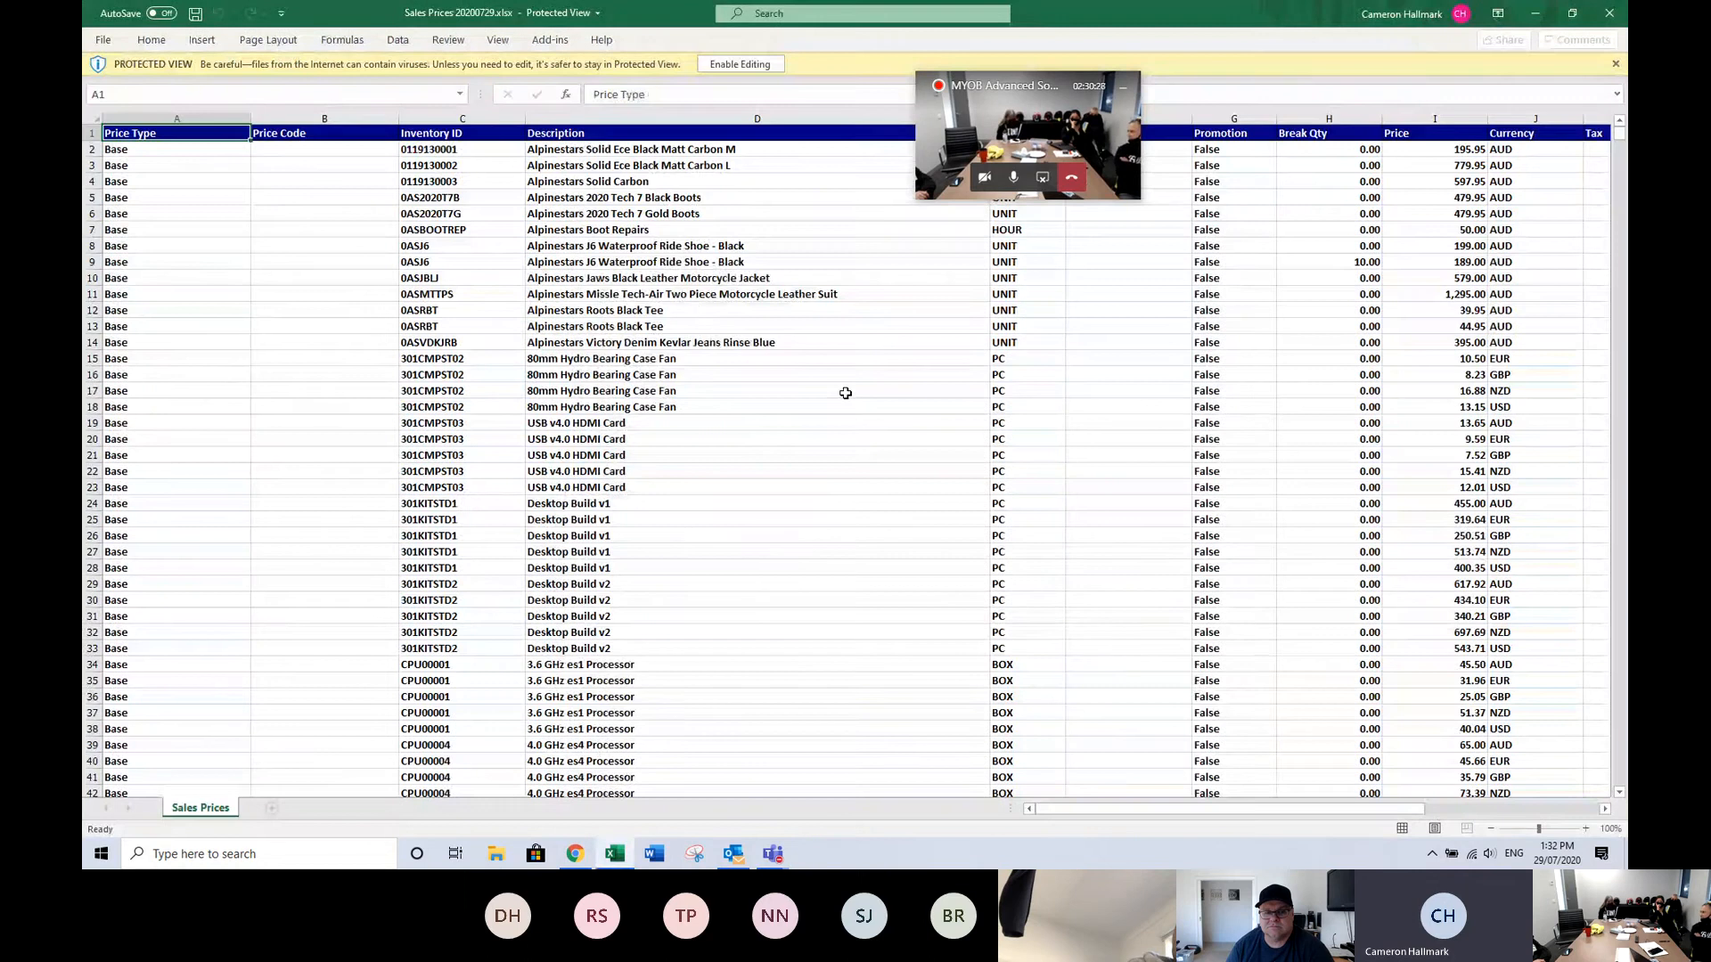
Enable editing in the exported workbook and add a New Price column header after Expiration Date.
key("Right")
key("Right")
key("Right")
key("Right")
key("Right")
key("Right")
key("Right")
key("Right")
key("Right")
key("Right")
key("Right")
key("Right")
key("Right")
key("Right")
key("Right")
key("Right")
key("Right")
key("Right")
key("Right")
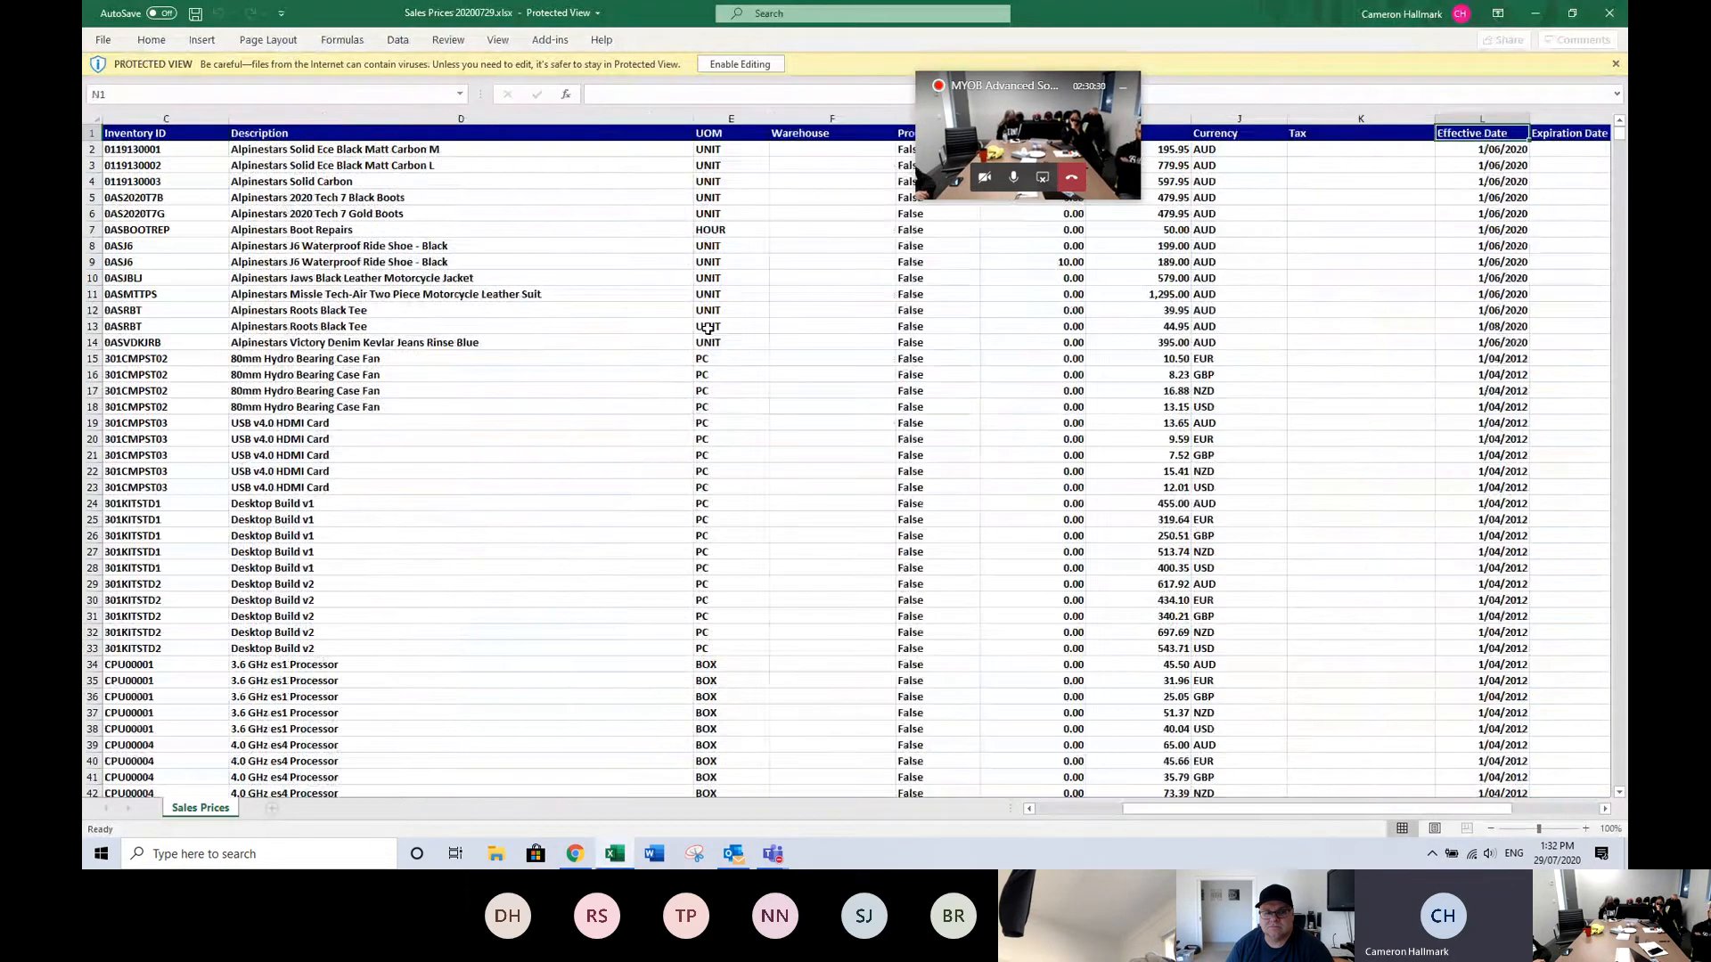
left_click_drag(1009, 86, 937, 375)
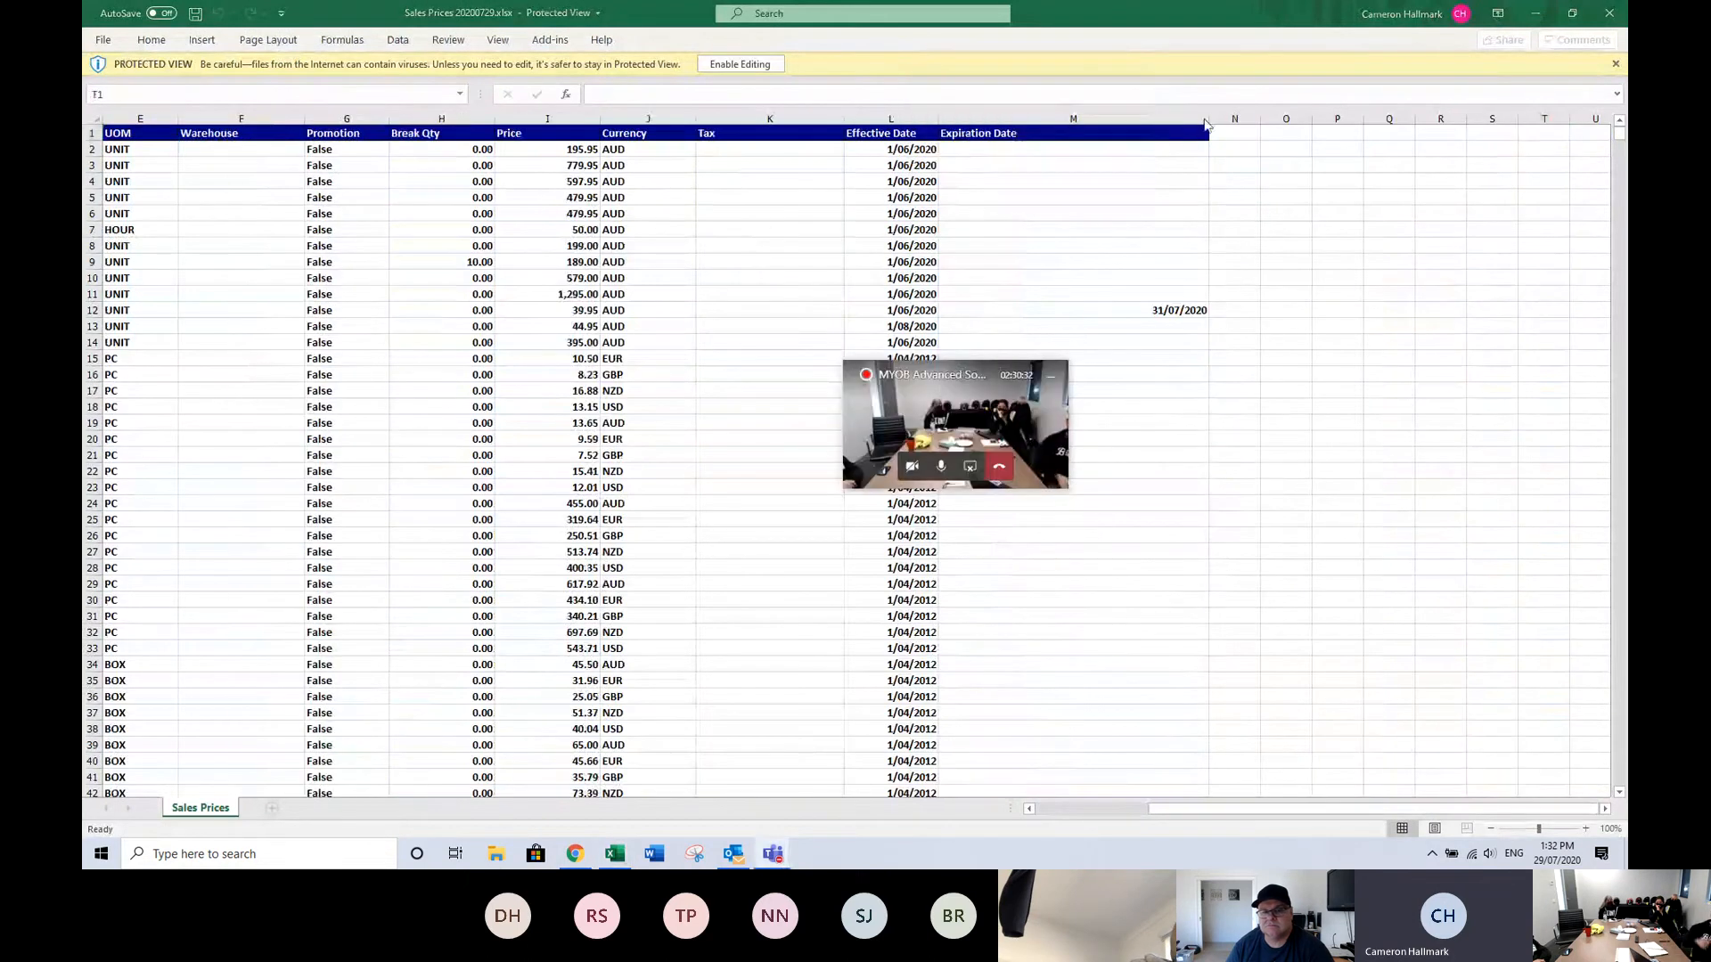
left_click(1223, 140)
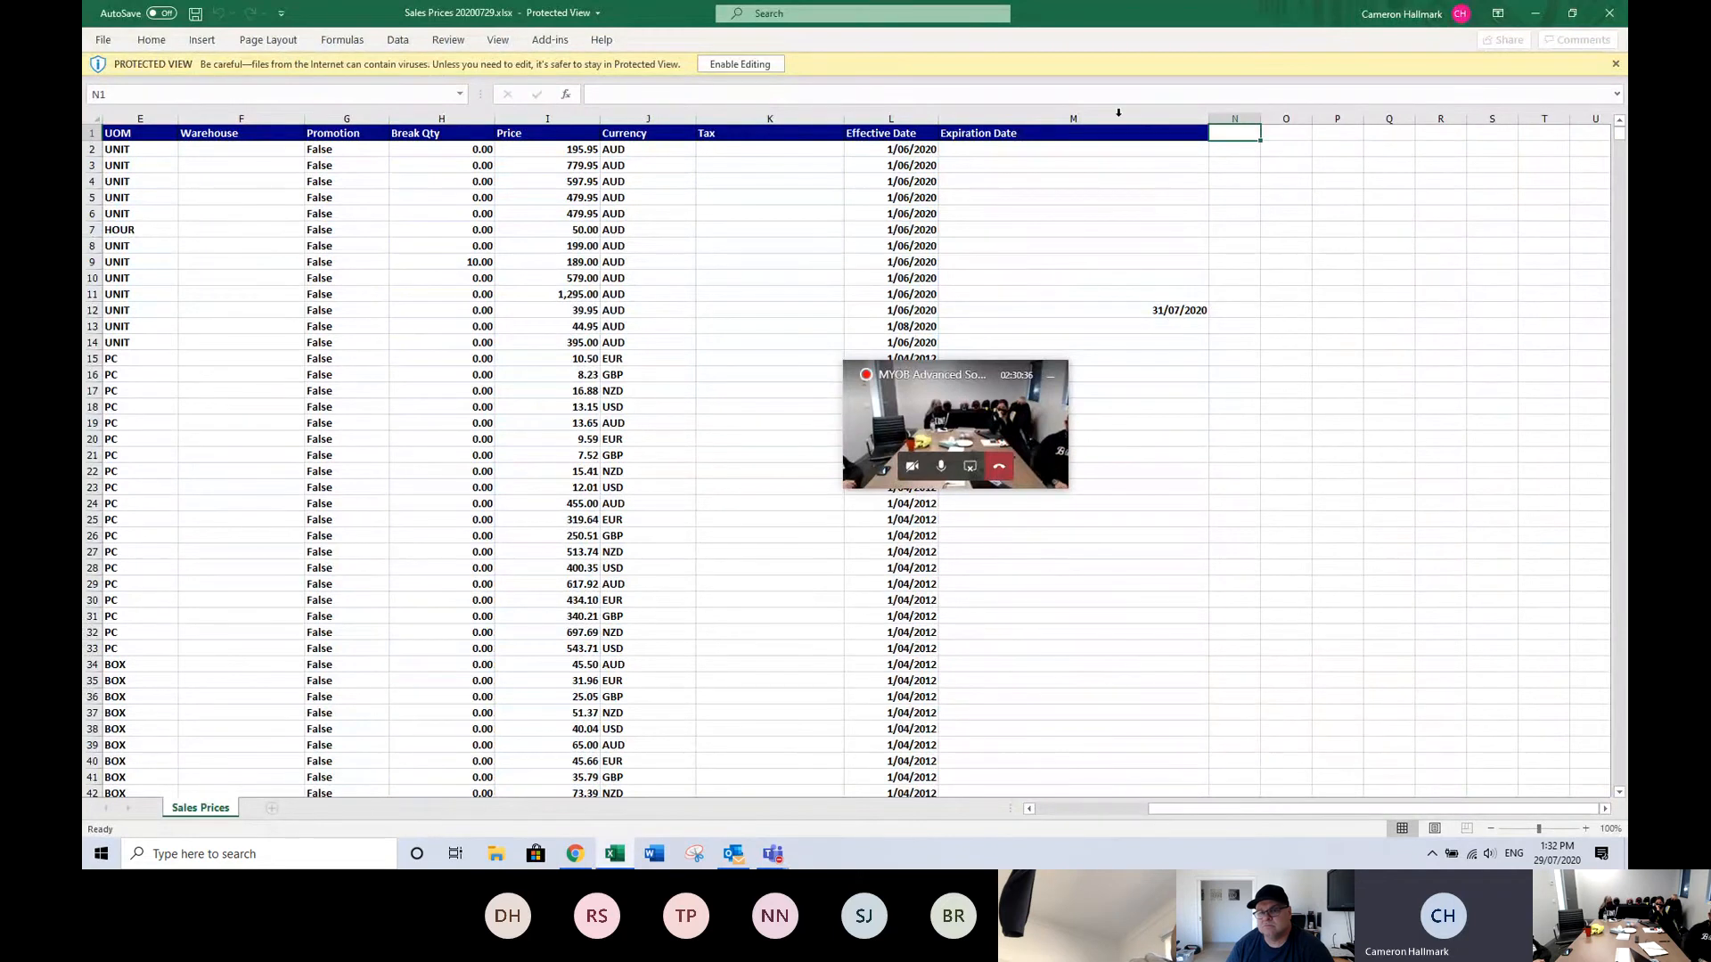
left_click(729, 64)
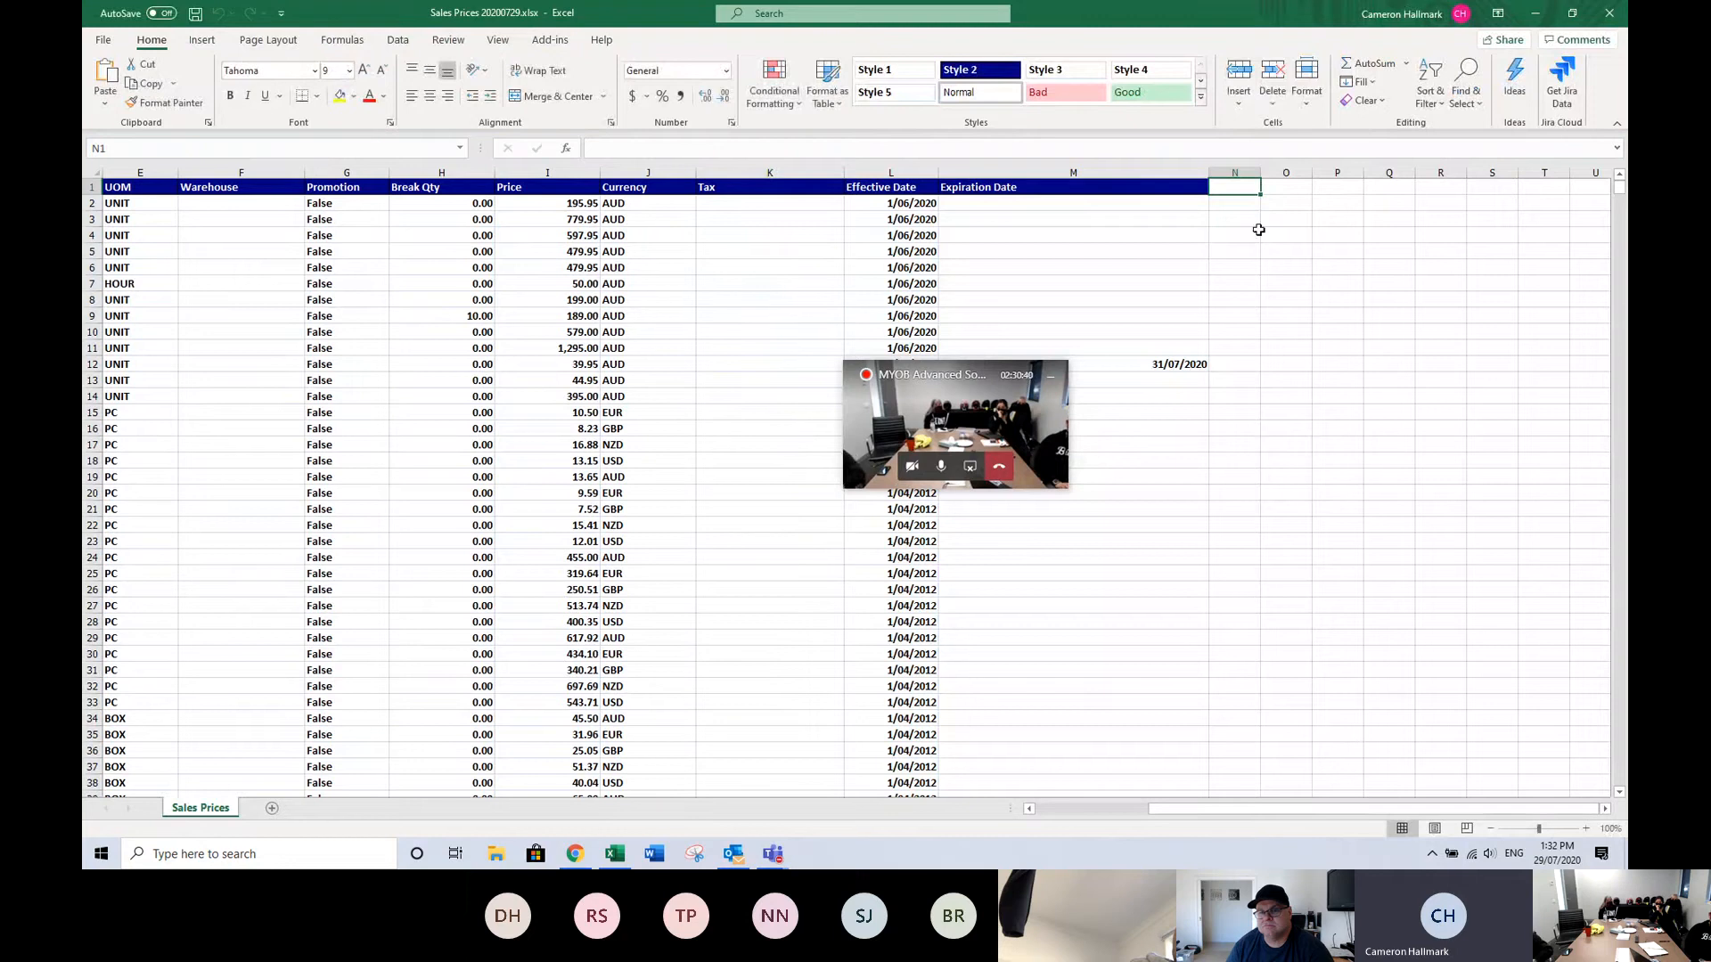
type("New Pri")
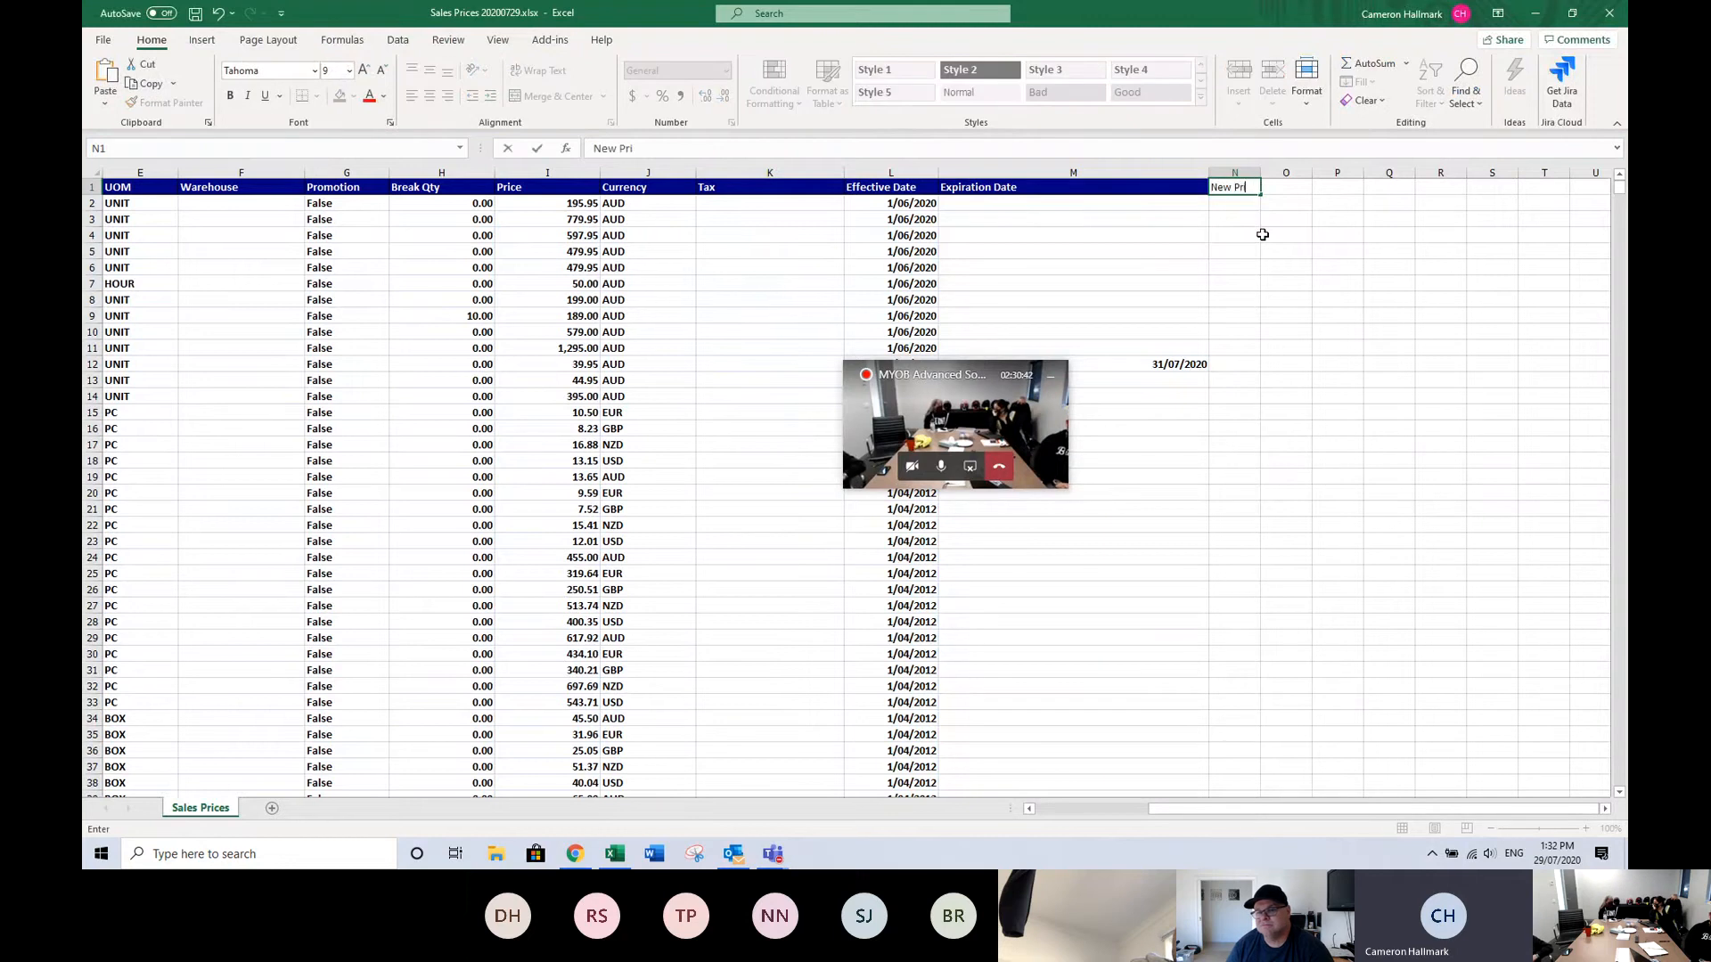
type("ce")
key("ctrl+Return")
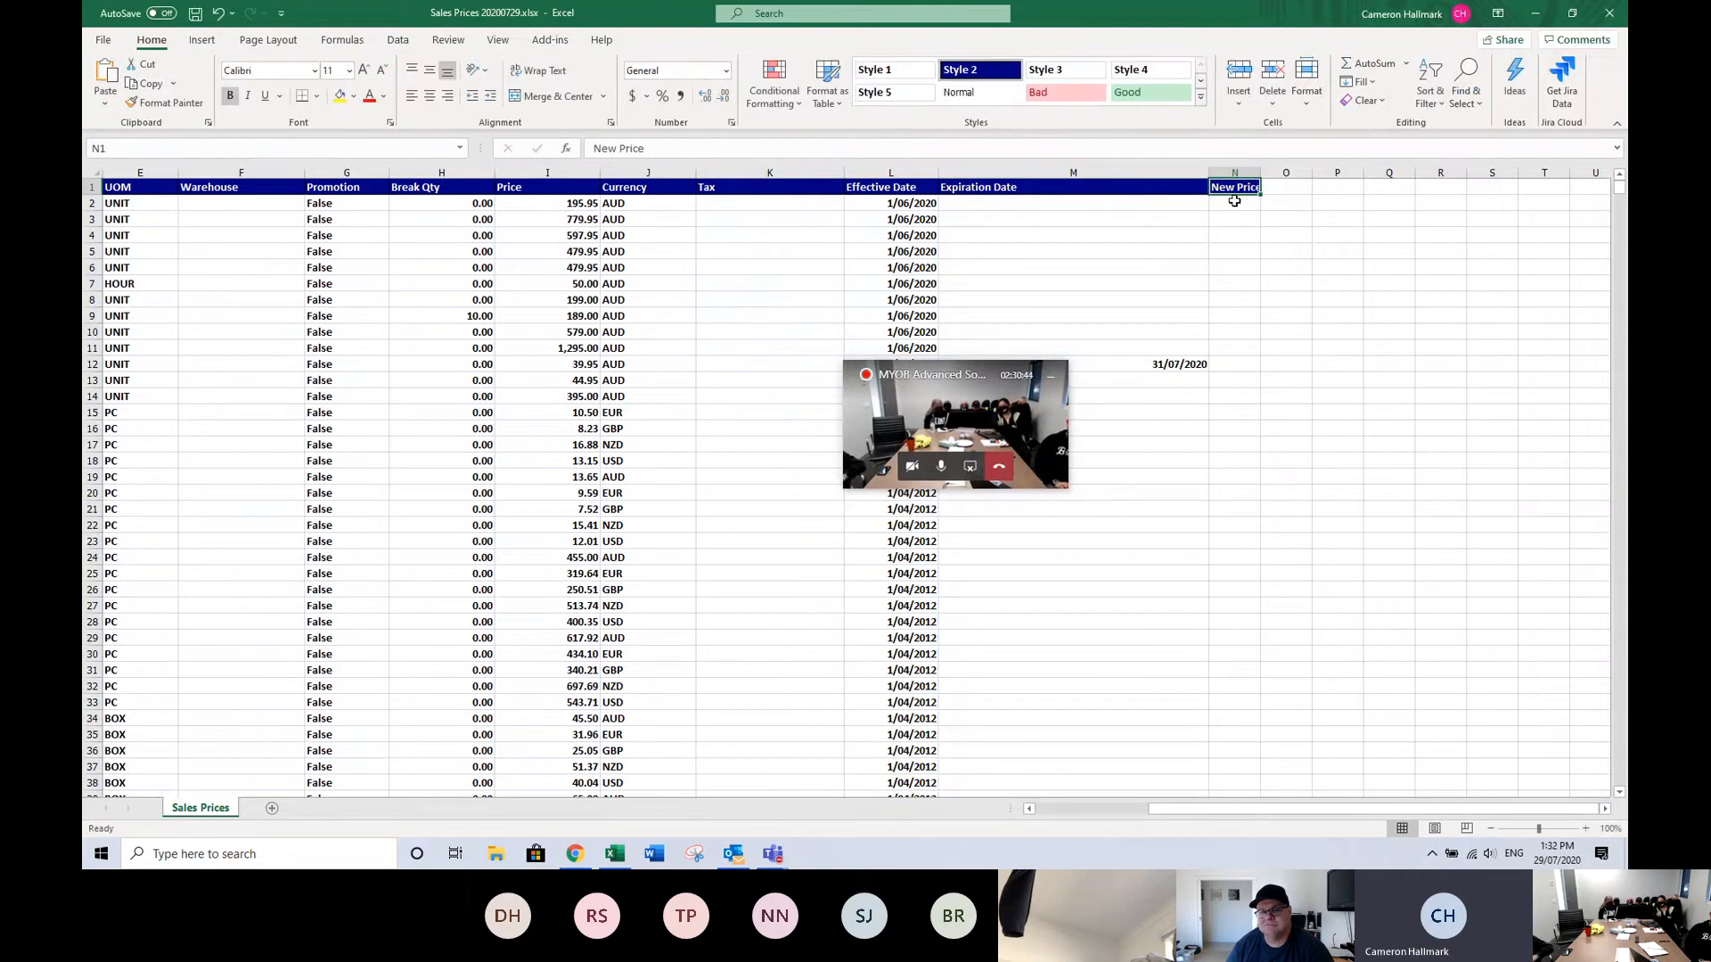
Enter a New Price formula of price times 1.05 (=I2*1.05) and fill it down the column.
left_click(1234, 201)
type("+")
left_click(578, 204)
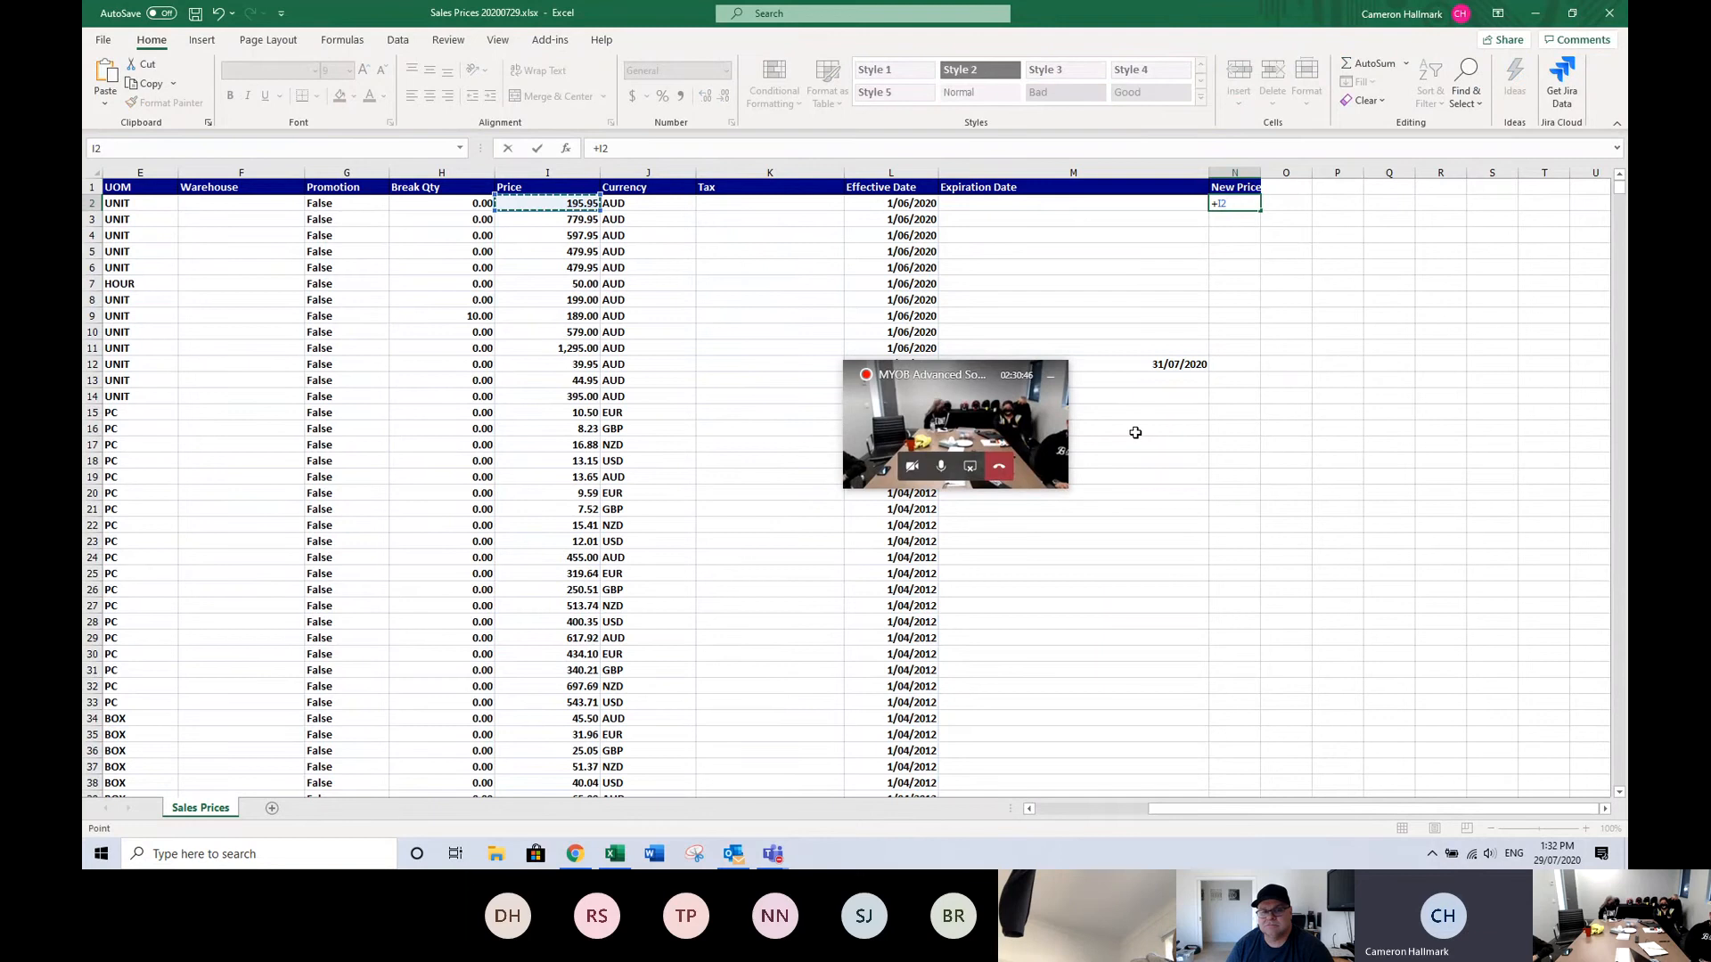
type("*1.05")
key("ctrl+Return")
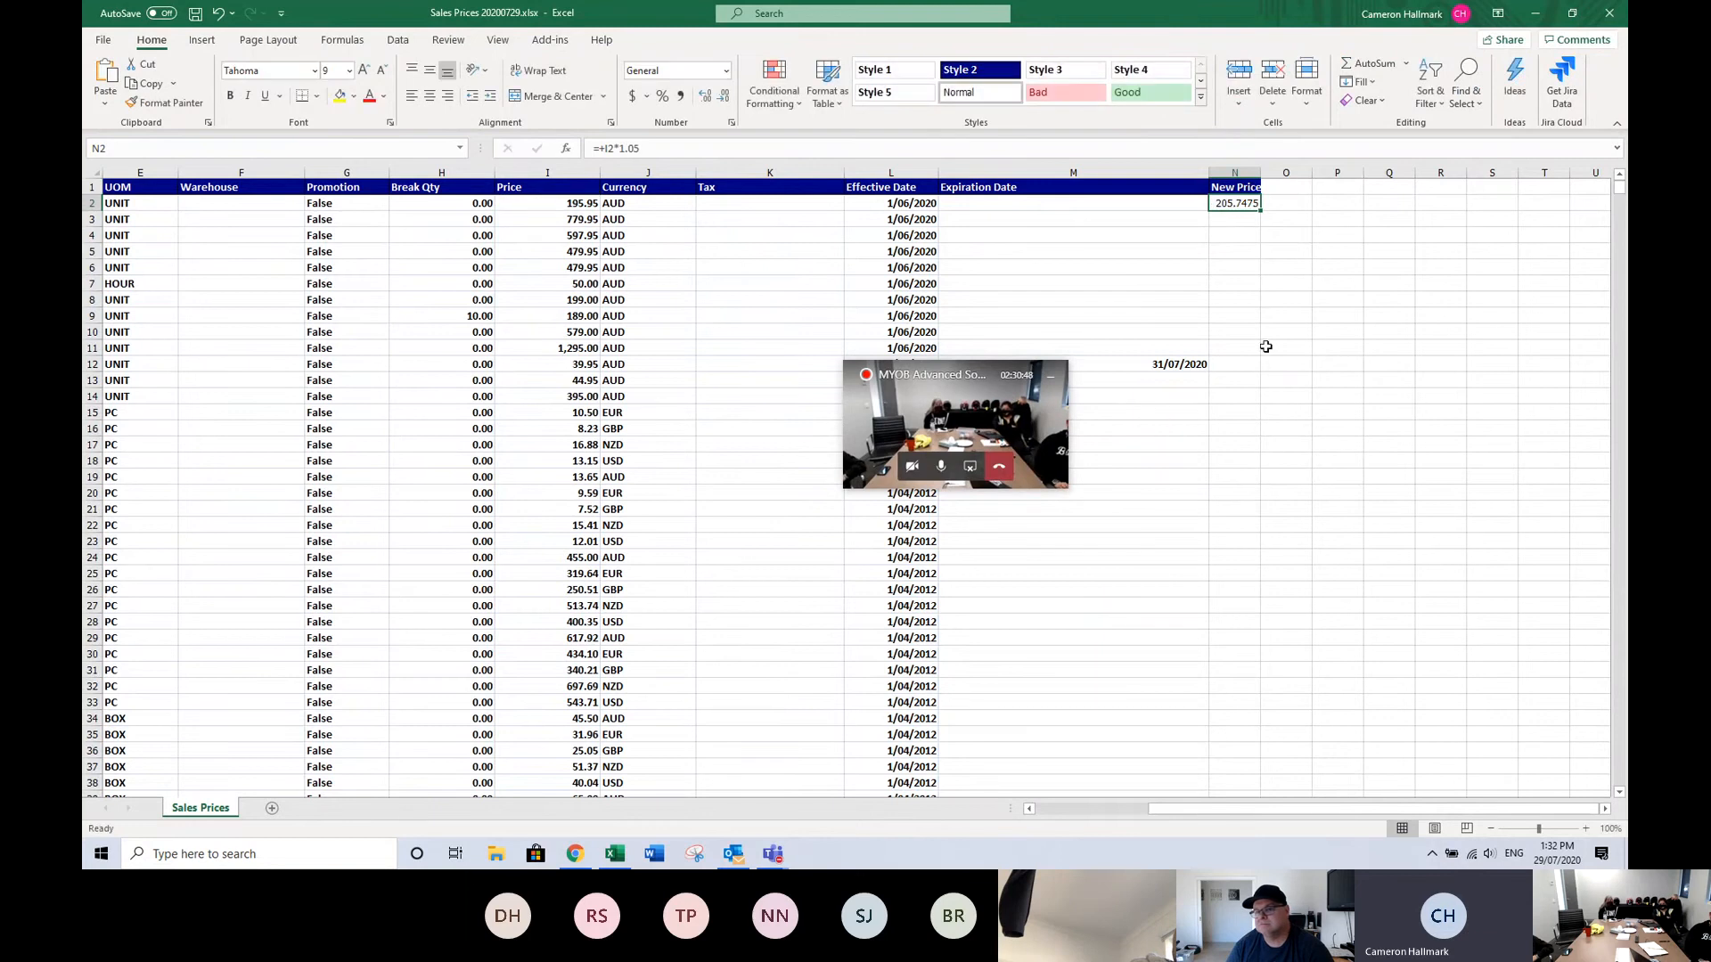
double_click(1260, 210)
Return to the top of the sheet and save the workbook.
left_click(1133, 314)
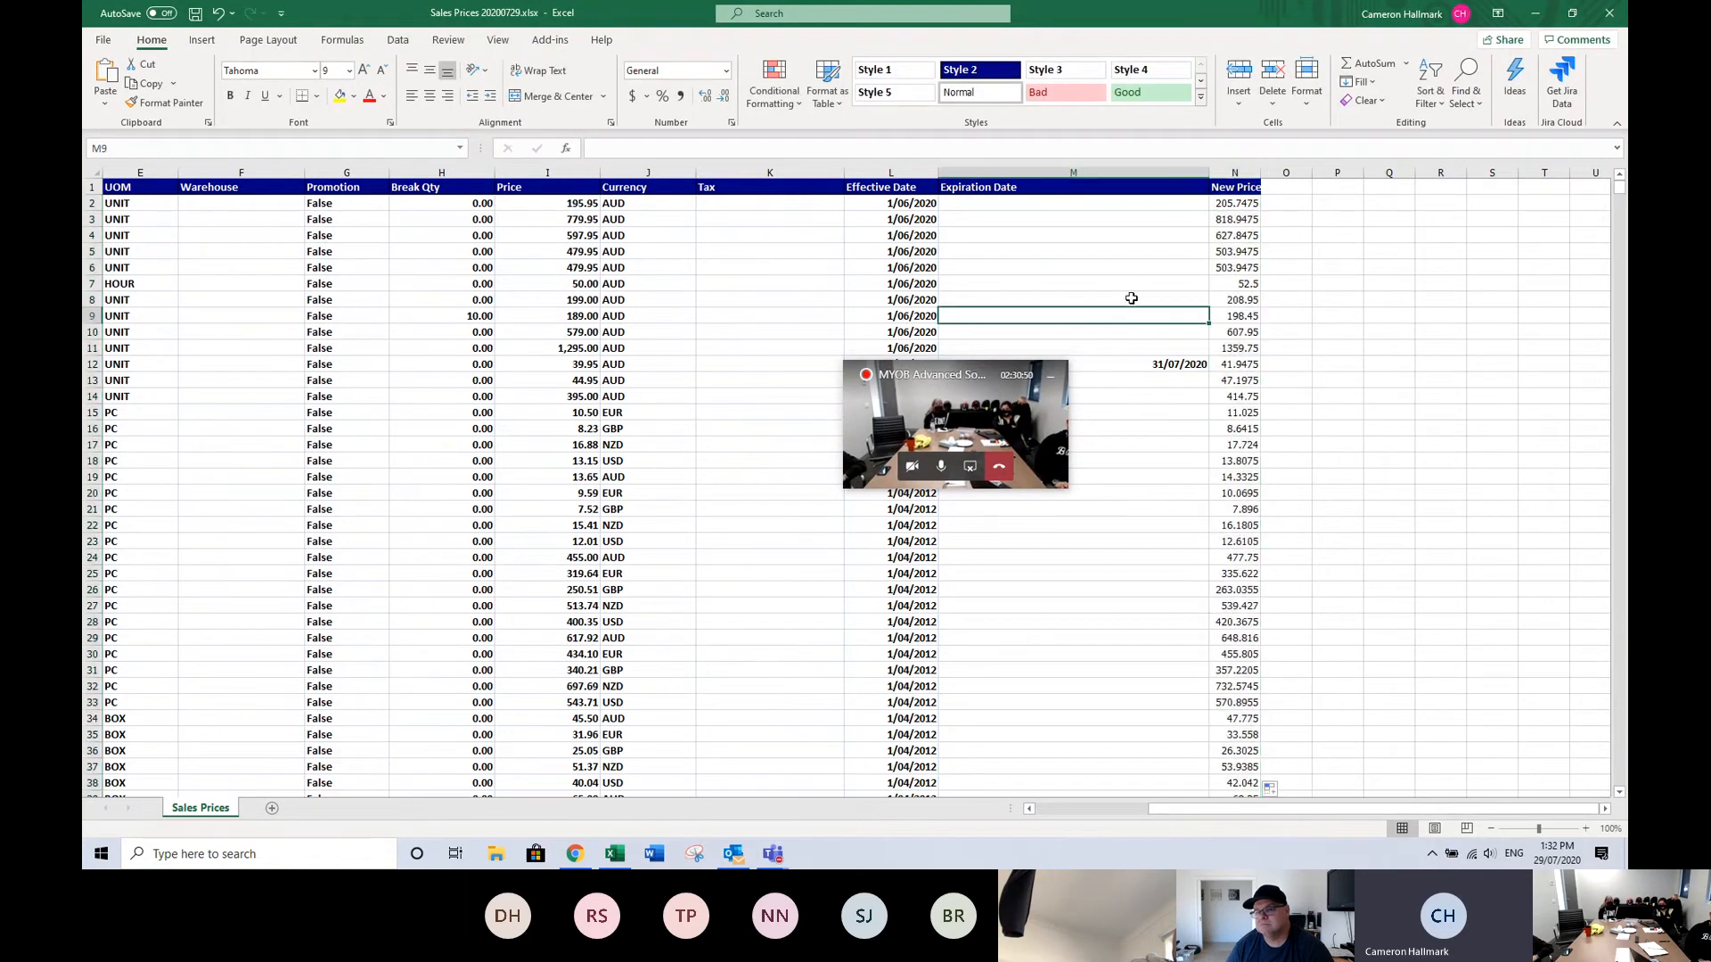
key("ctrl+Home")
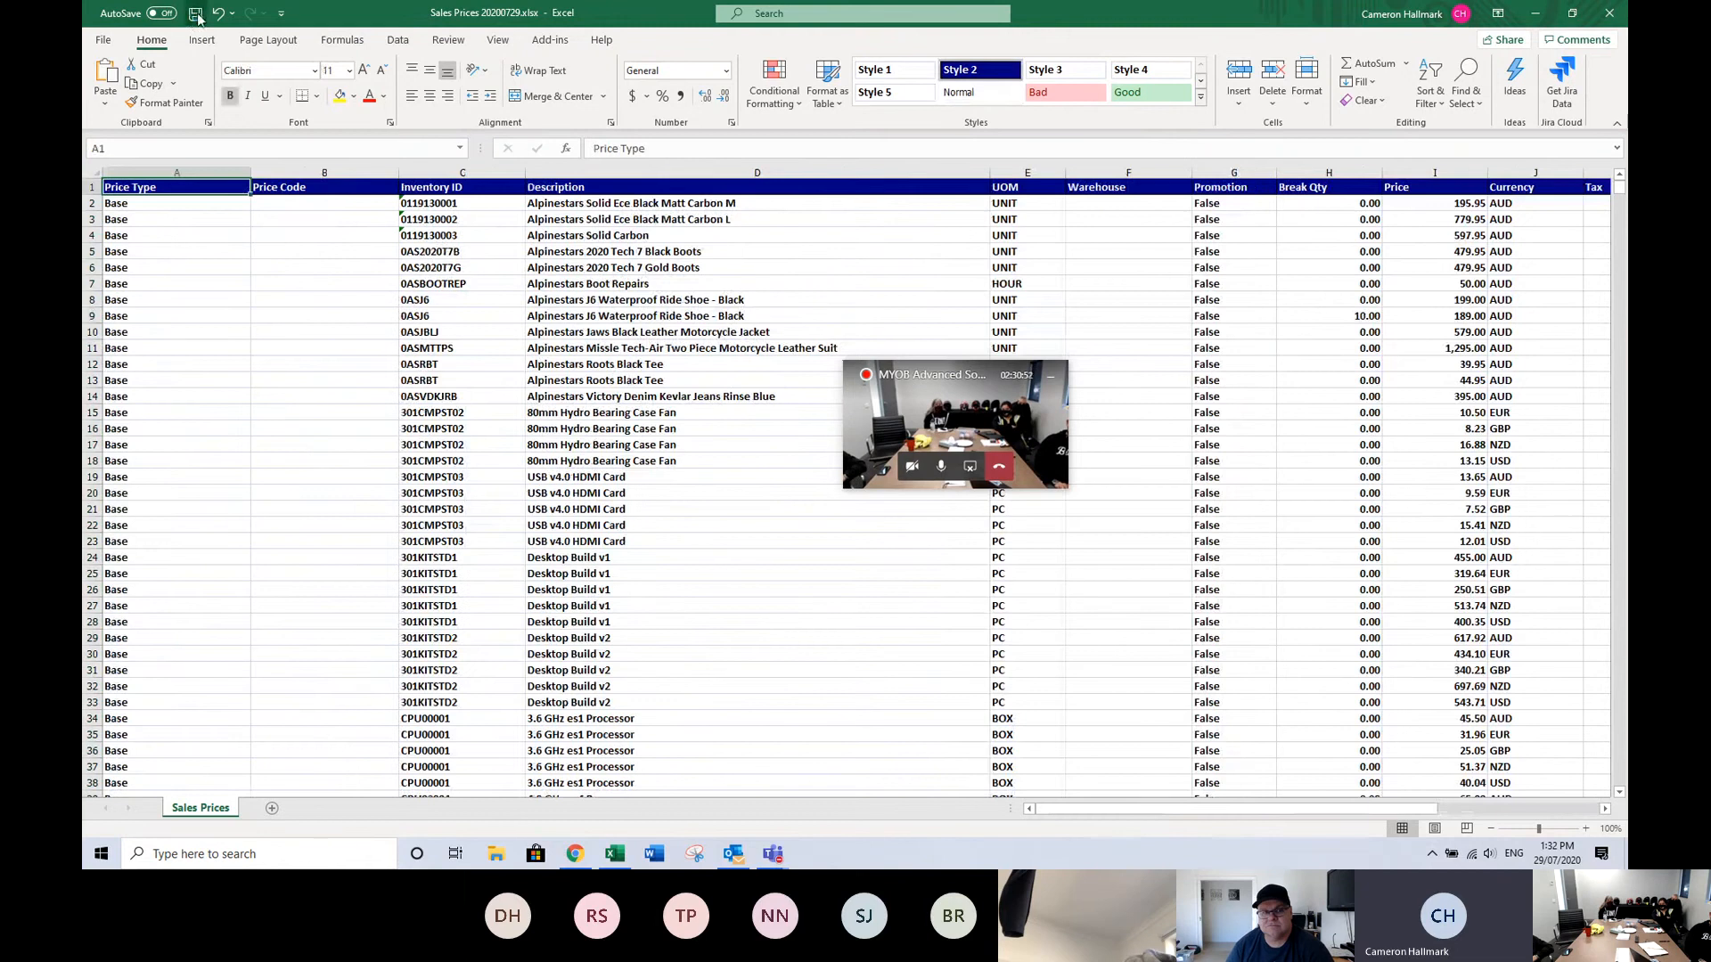
left_click(1534, 13)
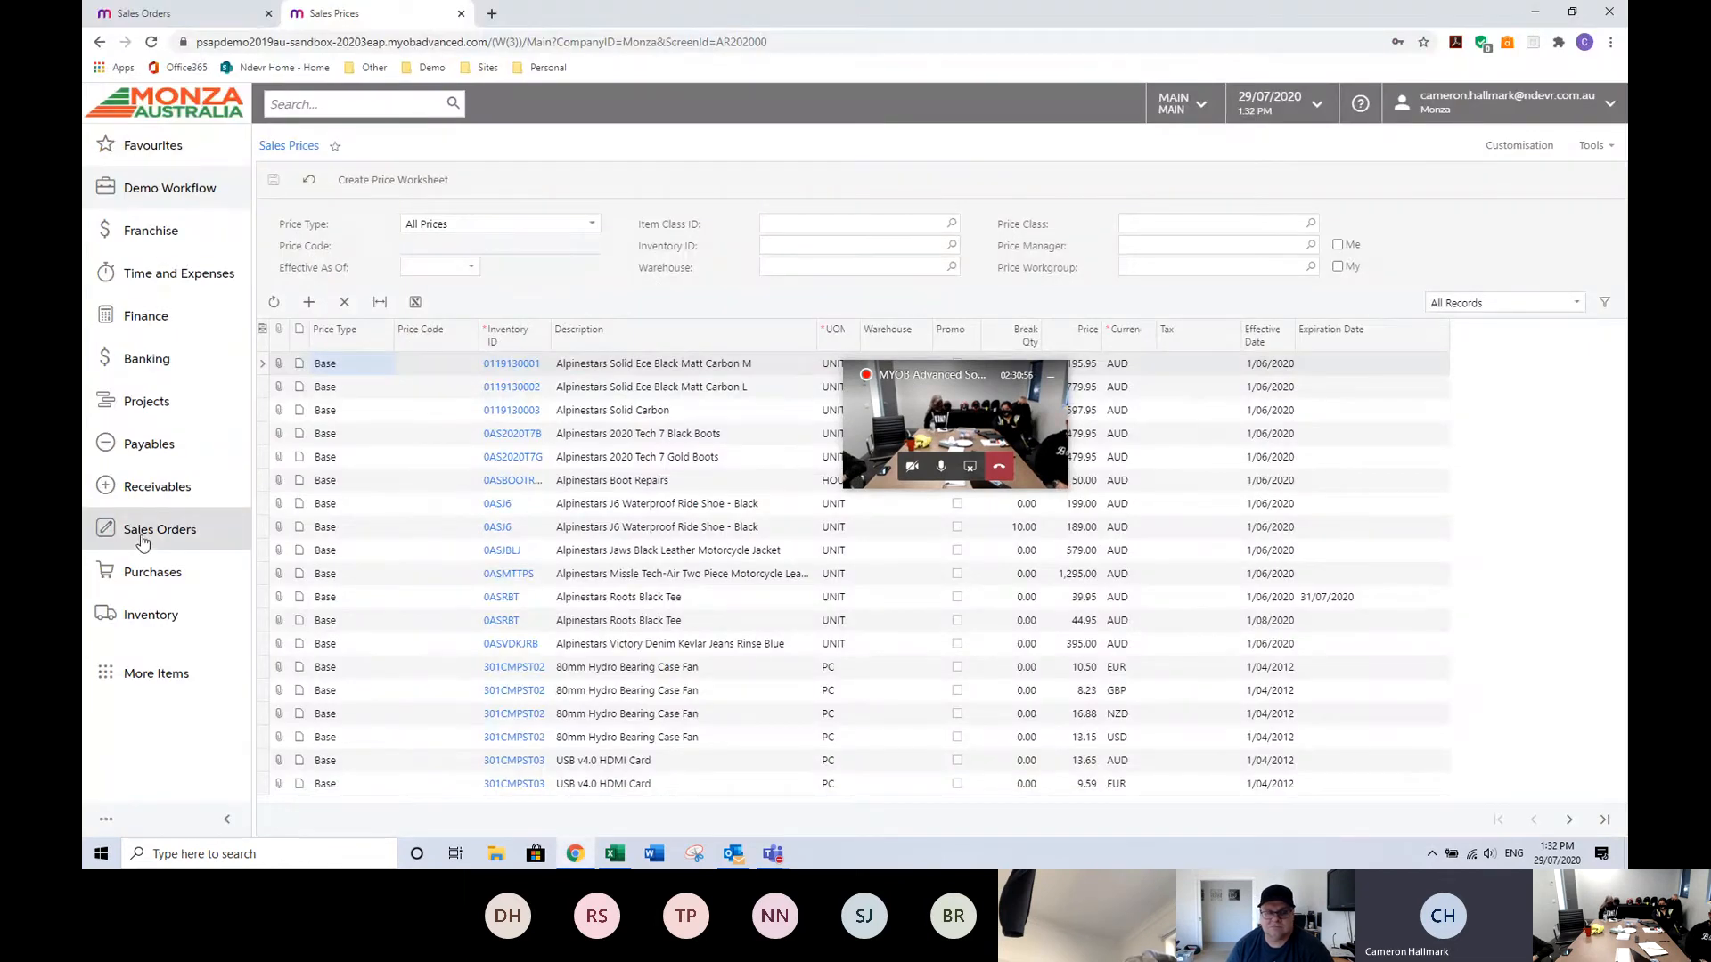
Go to Sales Price Worksheets in Receivables and create a new worksheet.
left_click(134, 486)
left_click(376, 395)
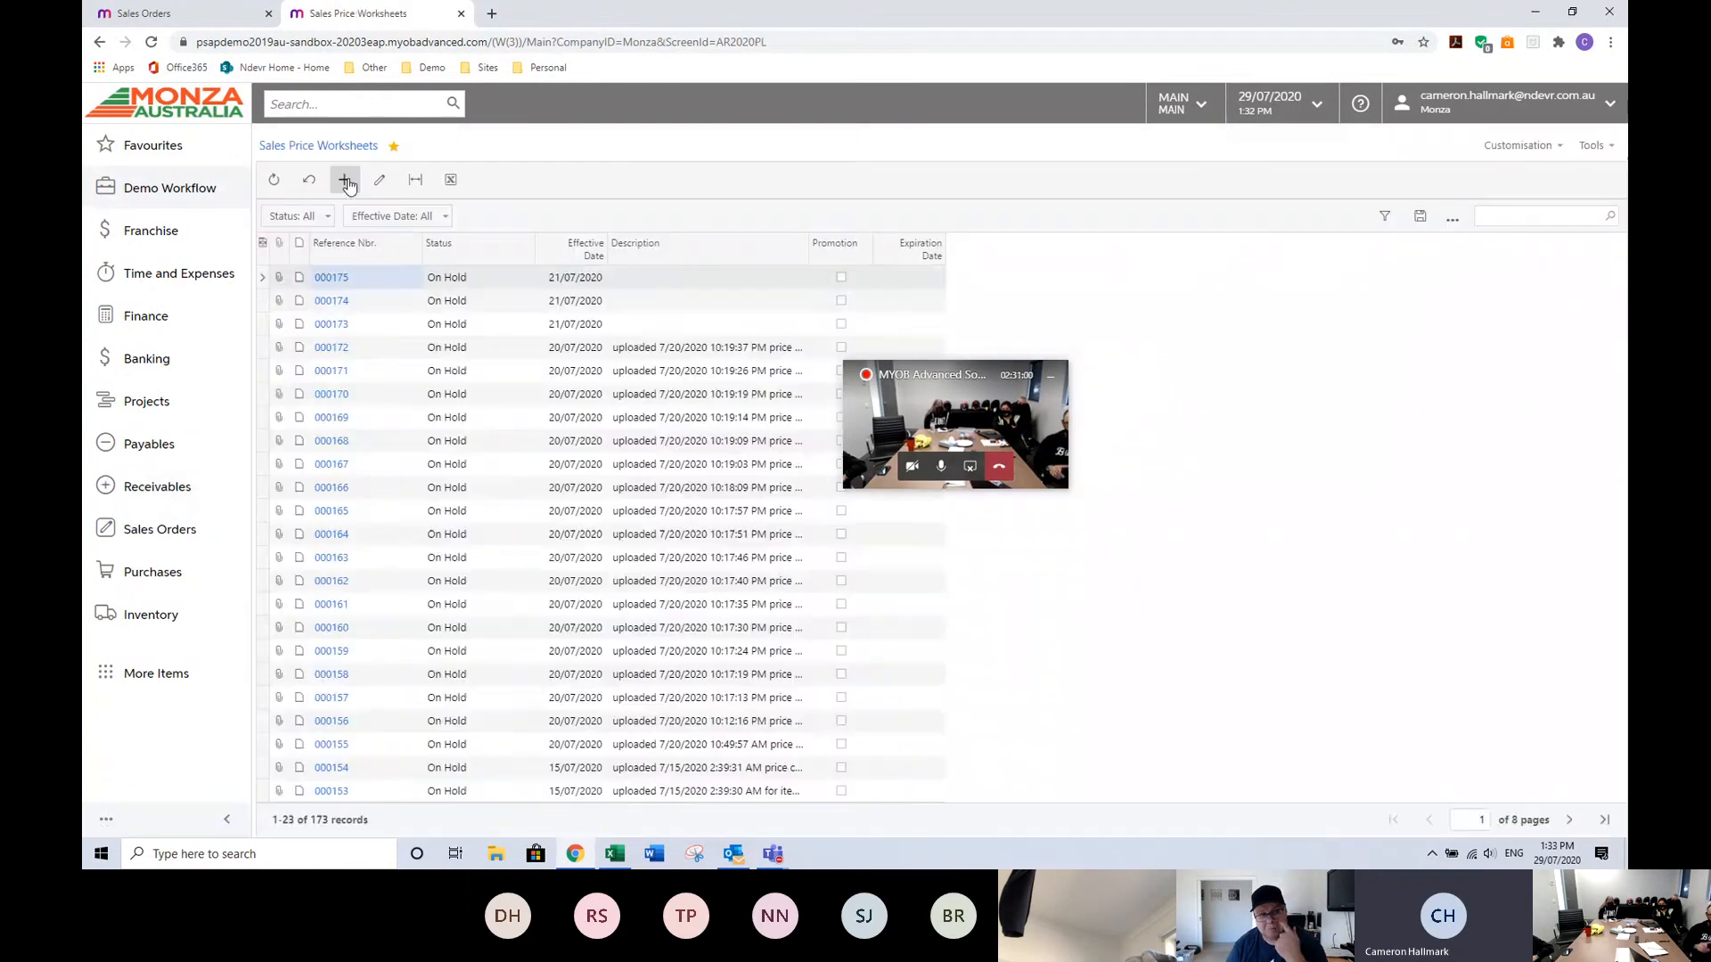
left_click(345, 181)
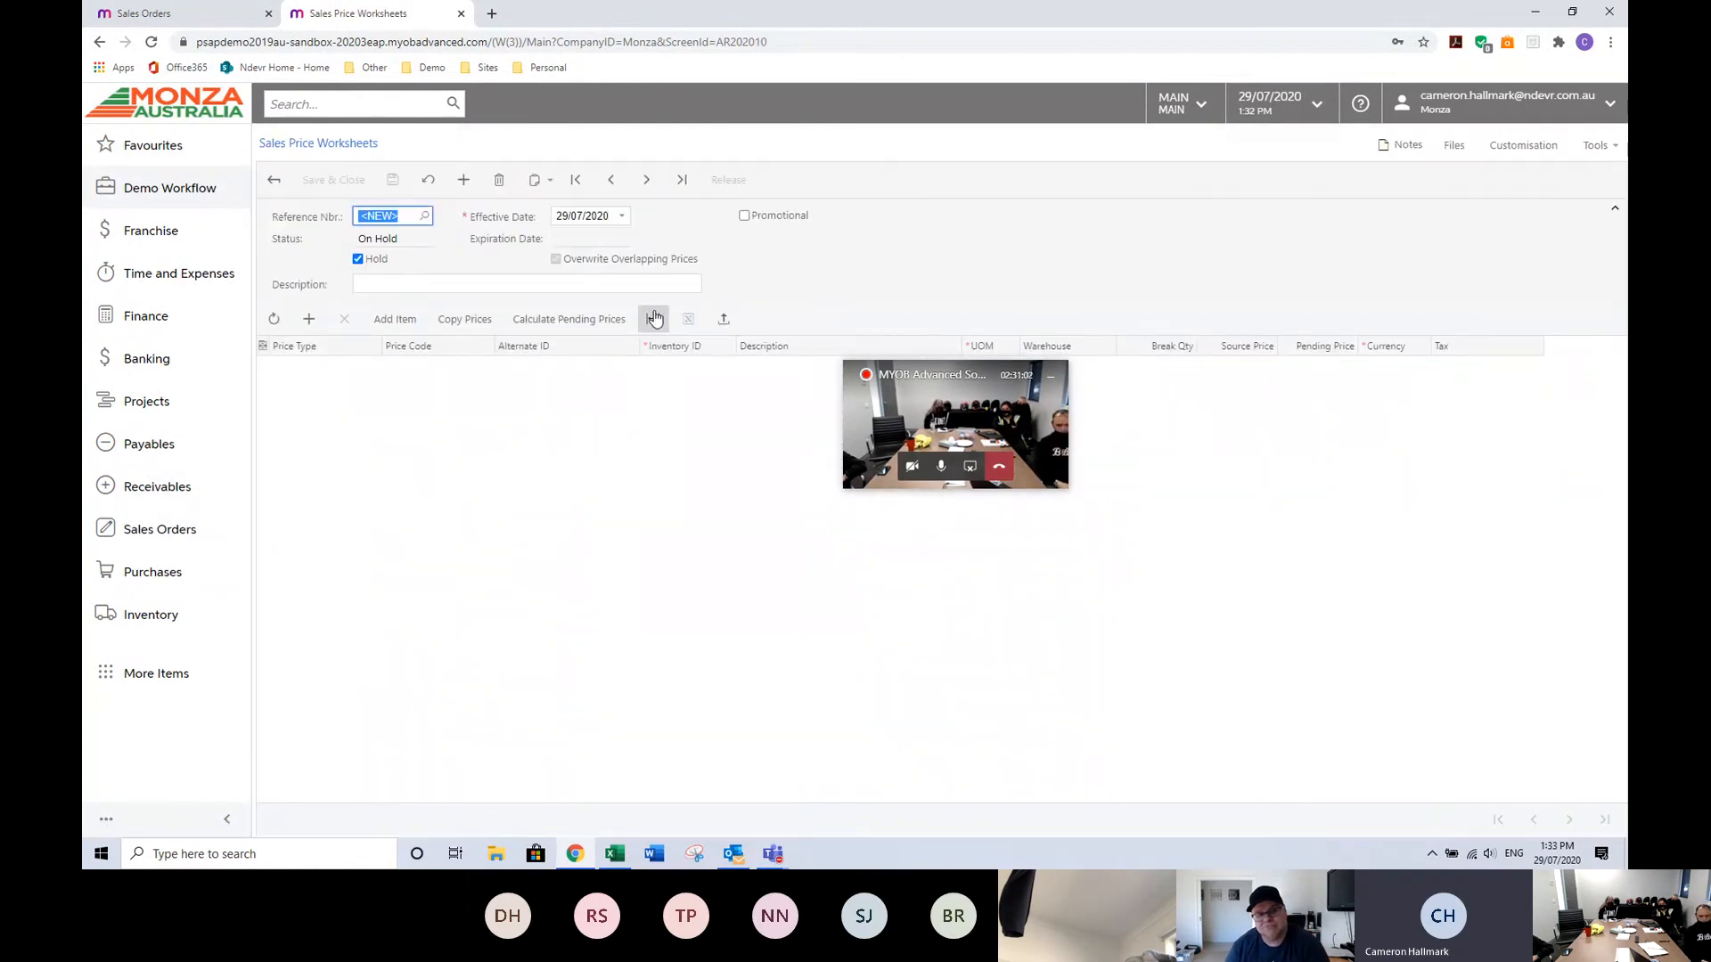
Upload the file Sales Prices 20200729.xlsx into the worksheet's price lines.
left_click(723, 319)
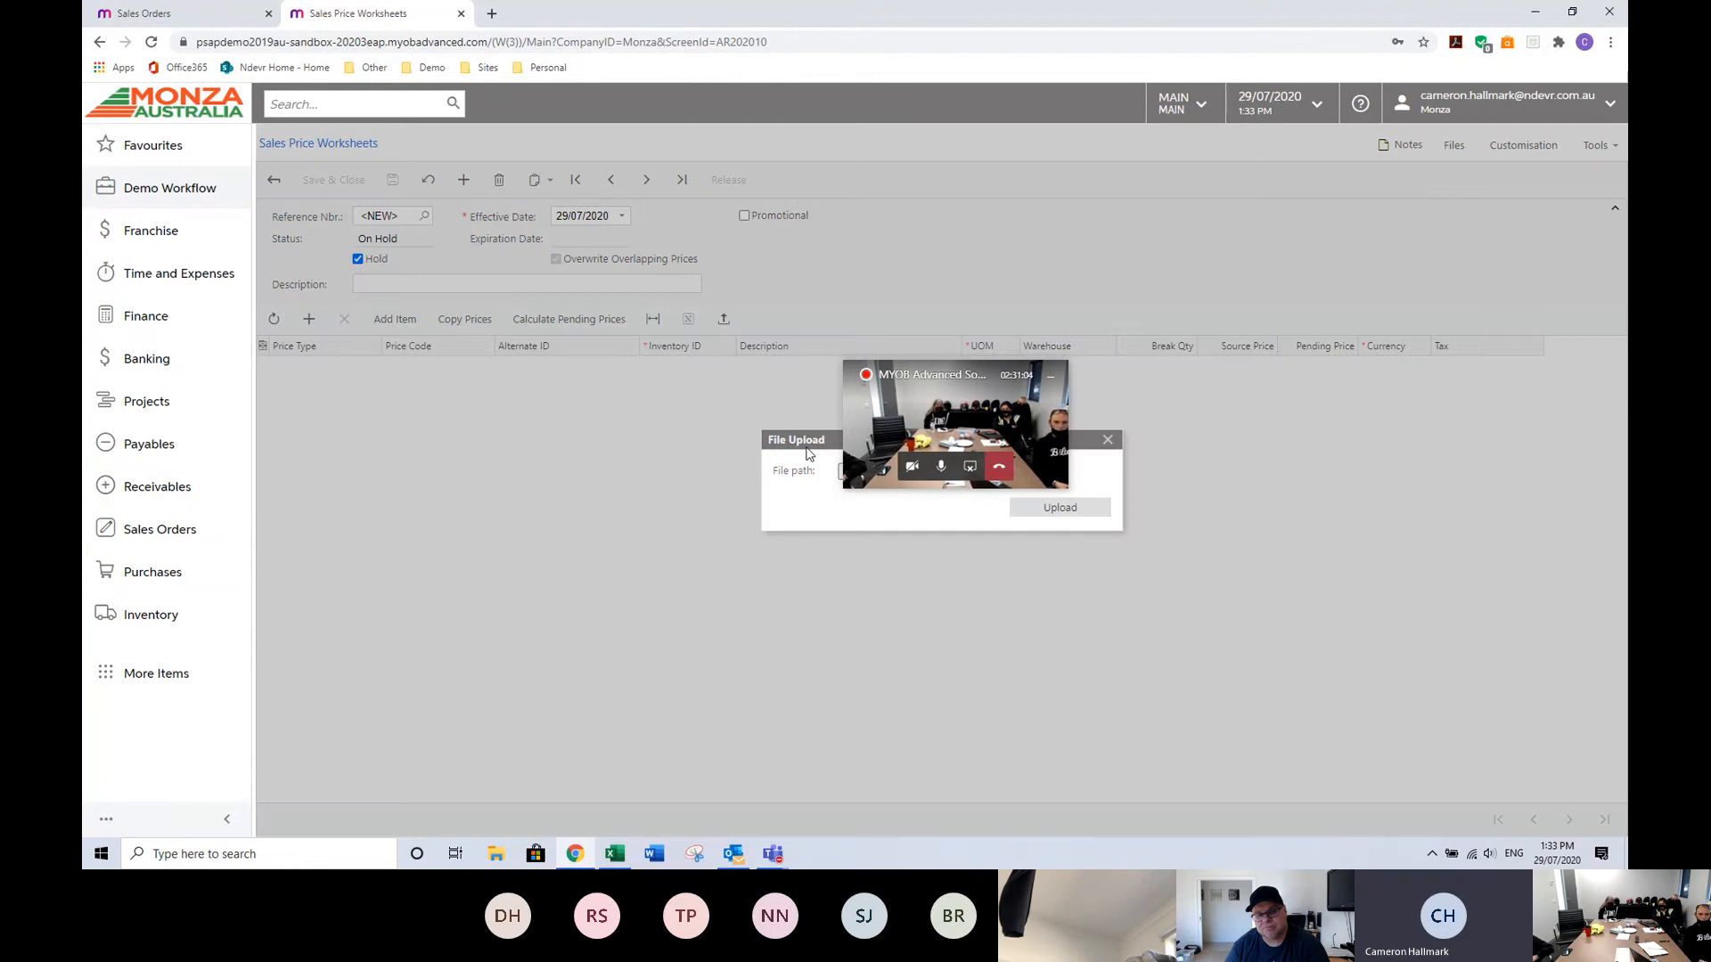
left_click_drag(807, 455, 384, 421)
left_click_drag(917, 375, 1470, 490)
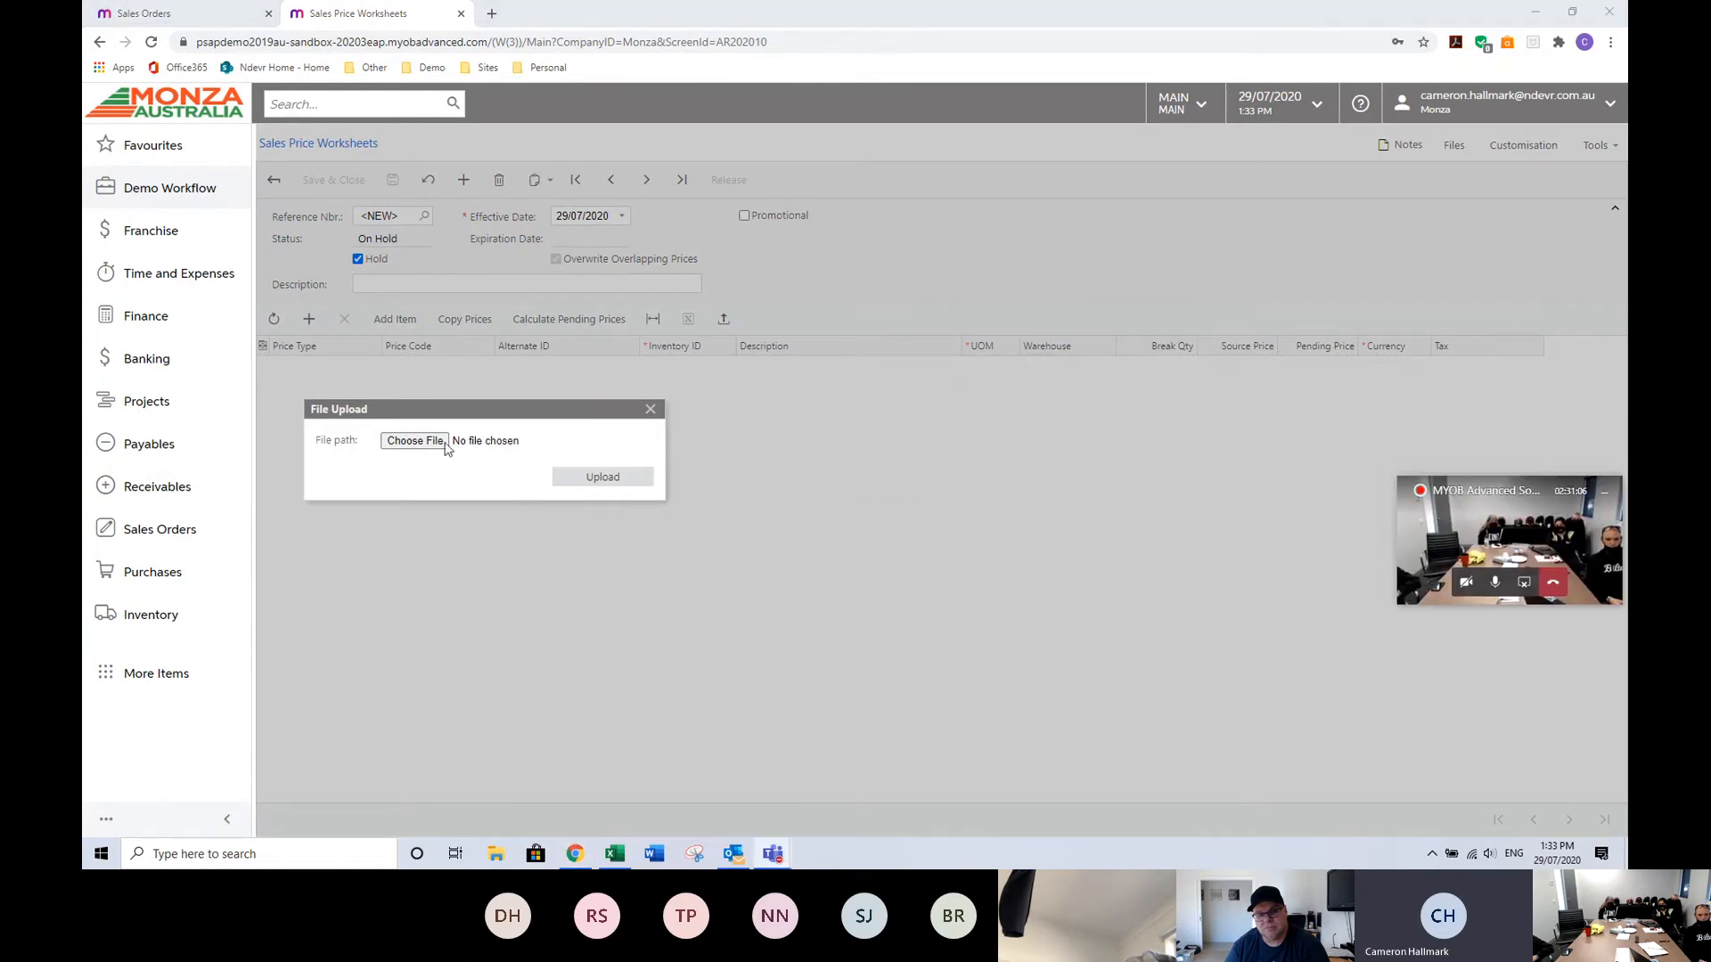
left_click(416, 440)
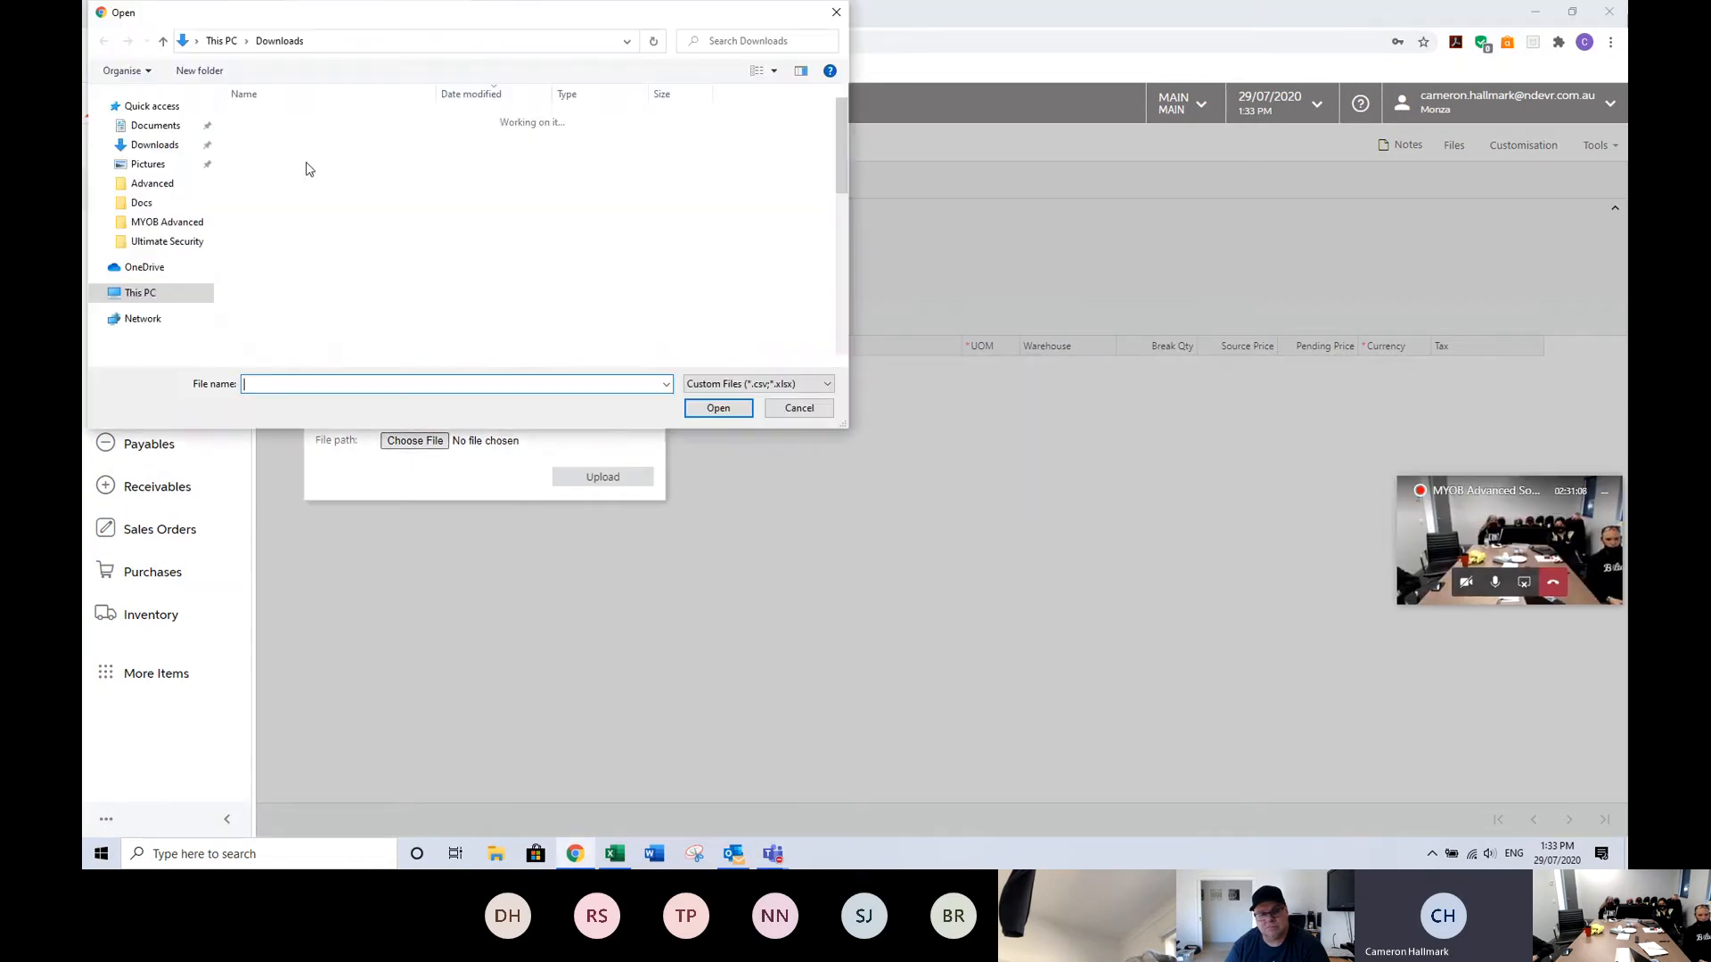
left_click(301, 140)
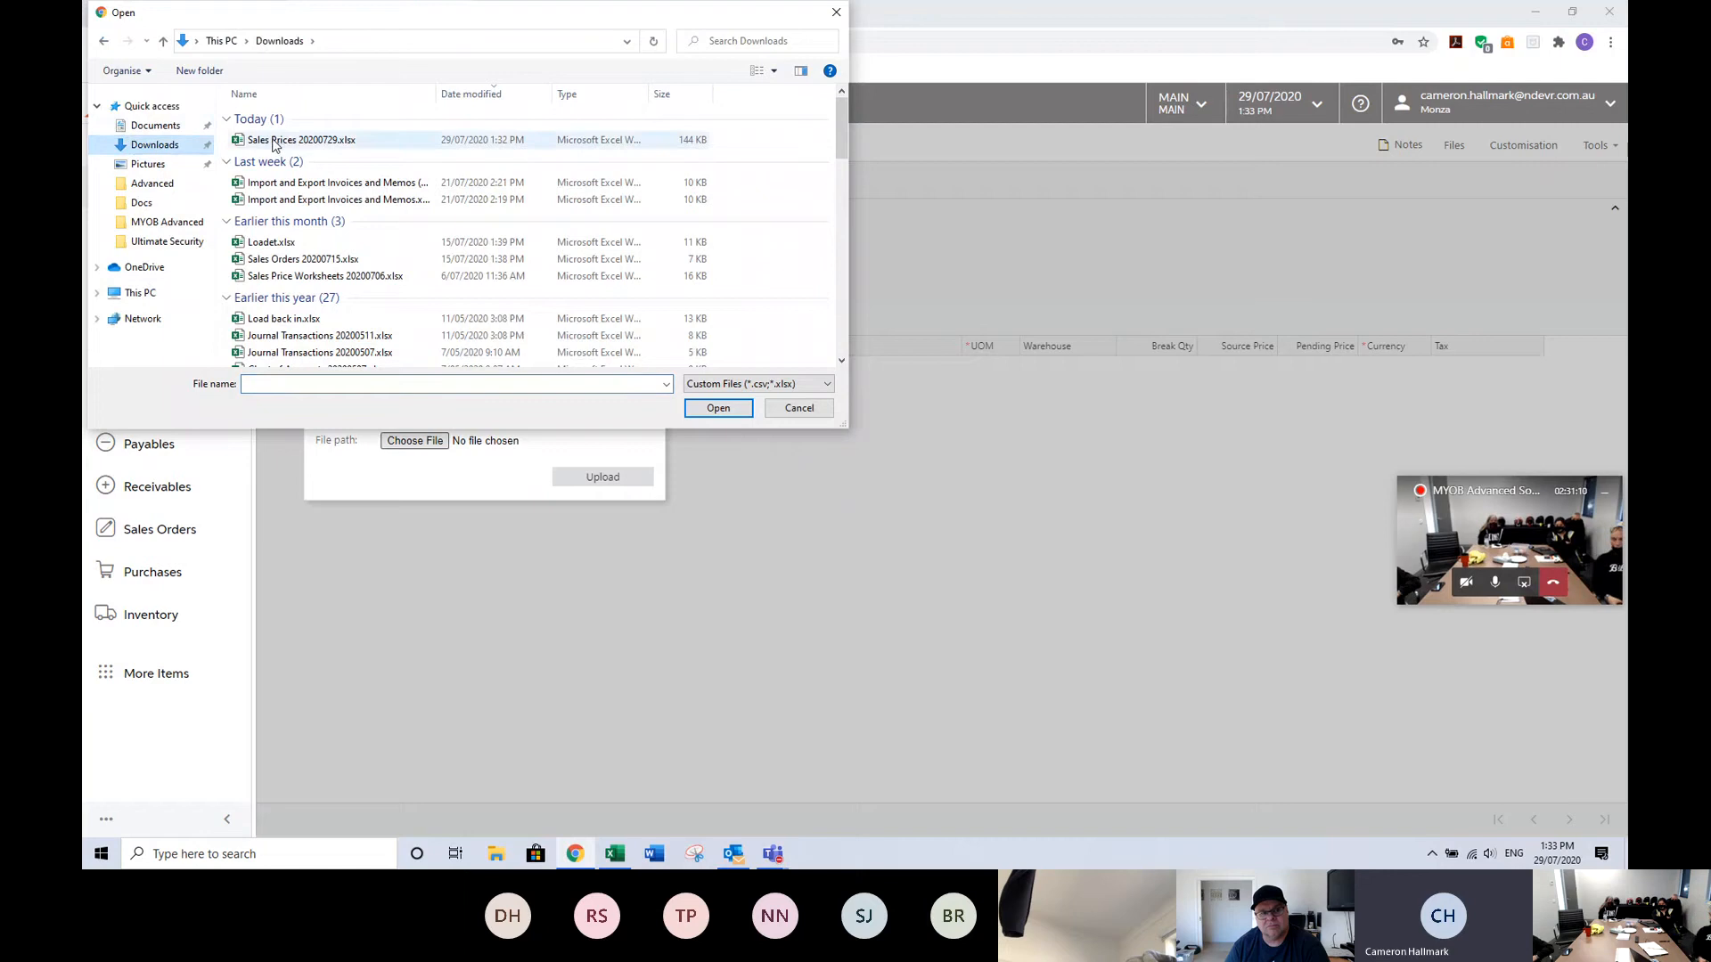
left_click(718, 410)
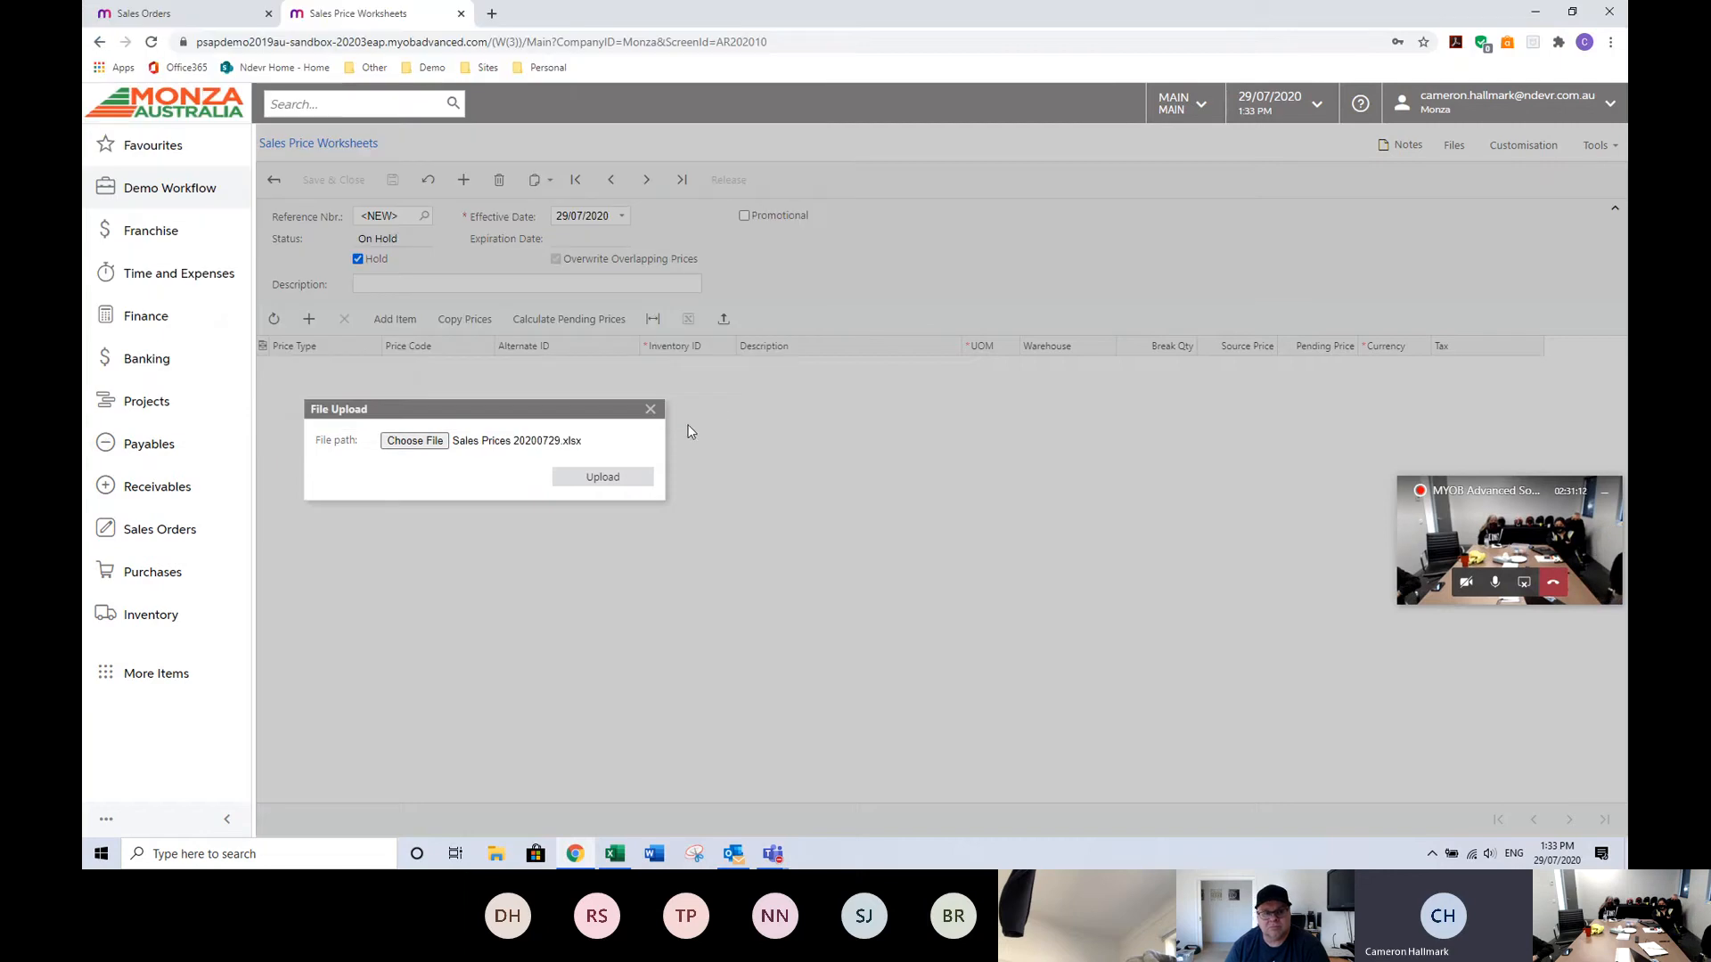
left_click(604, 478)
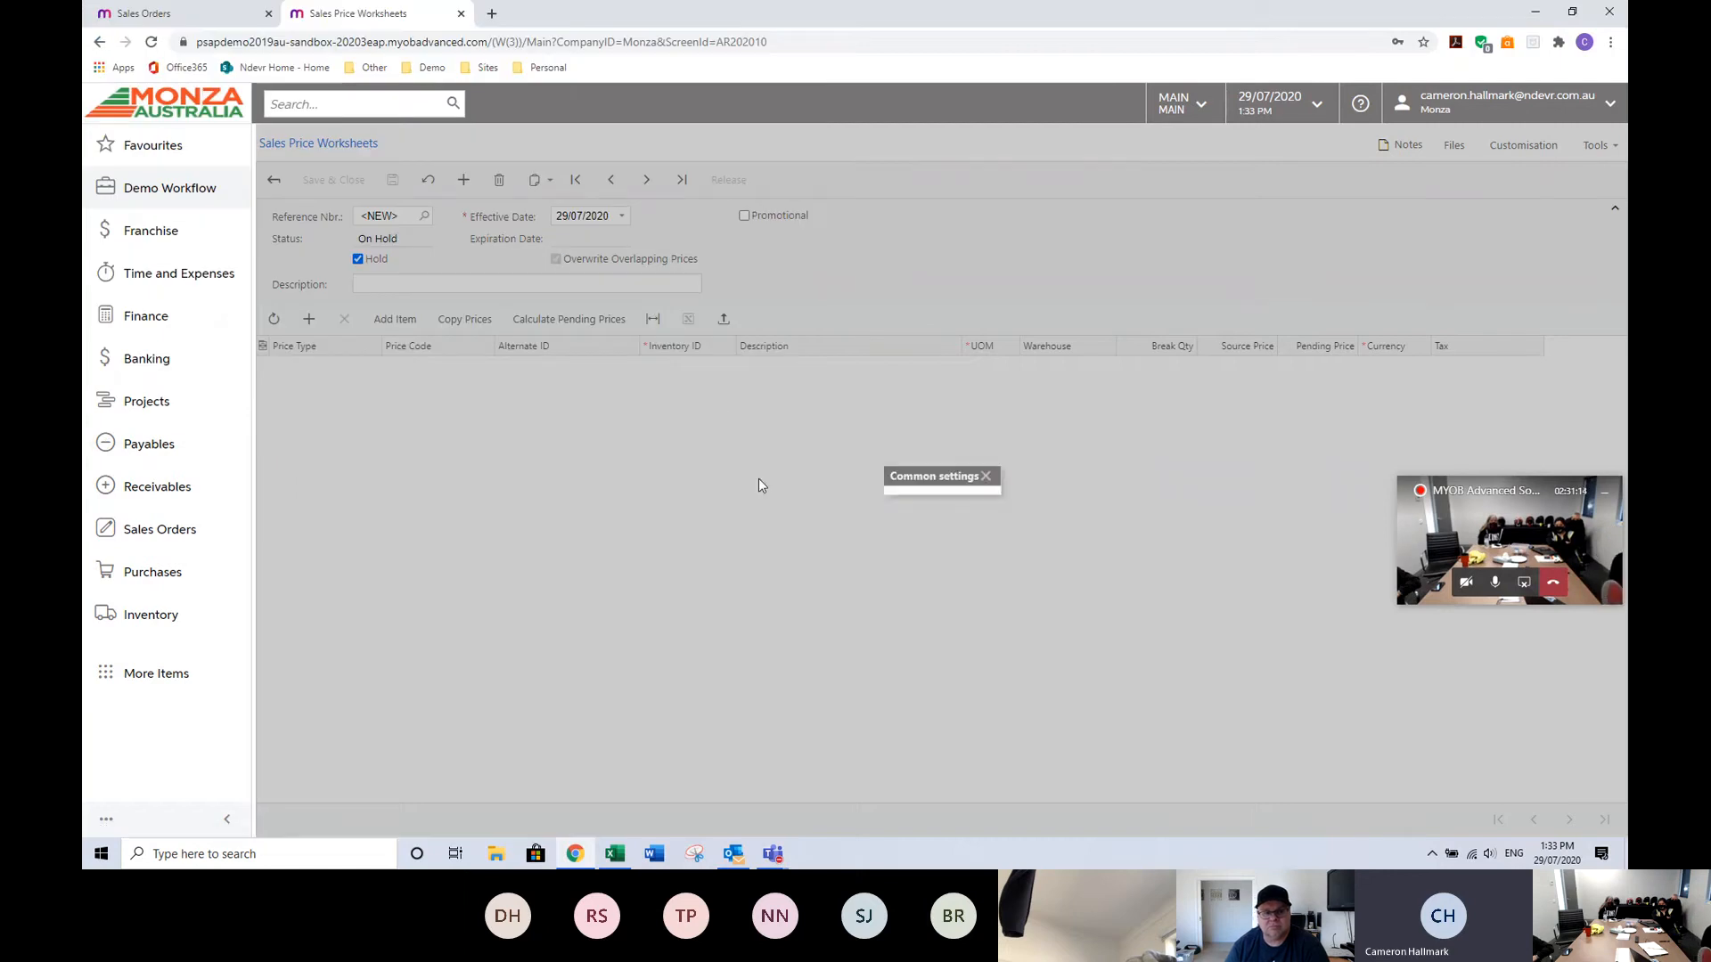
left_click(978, 529)
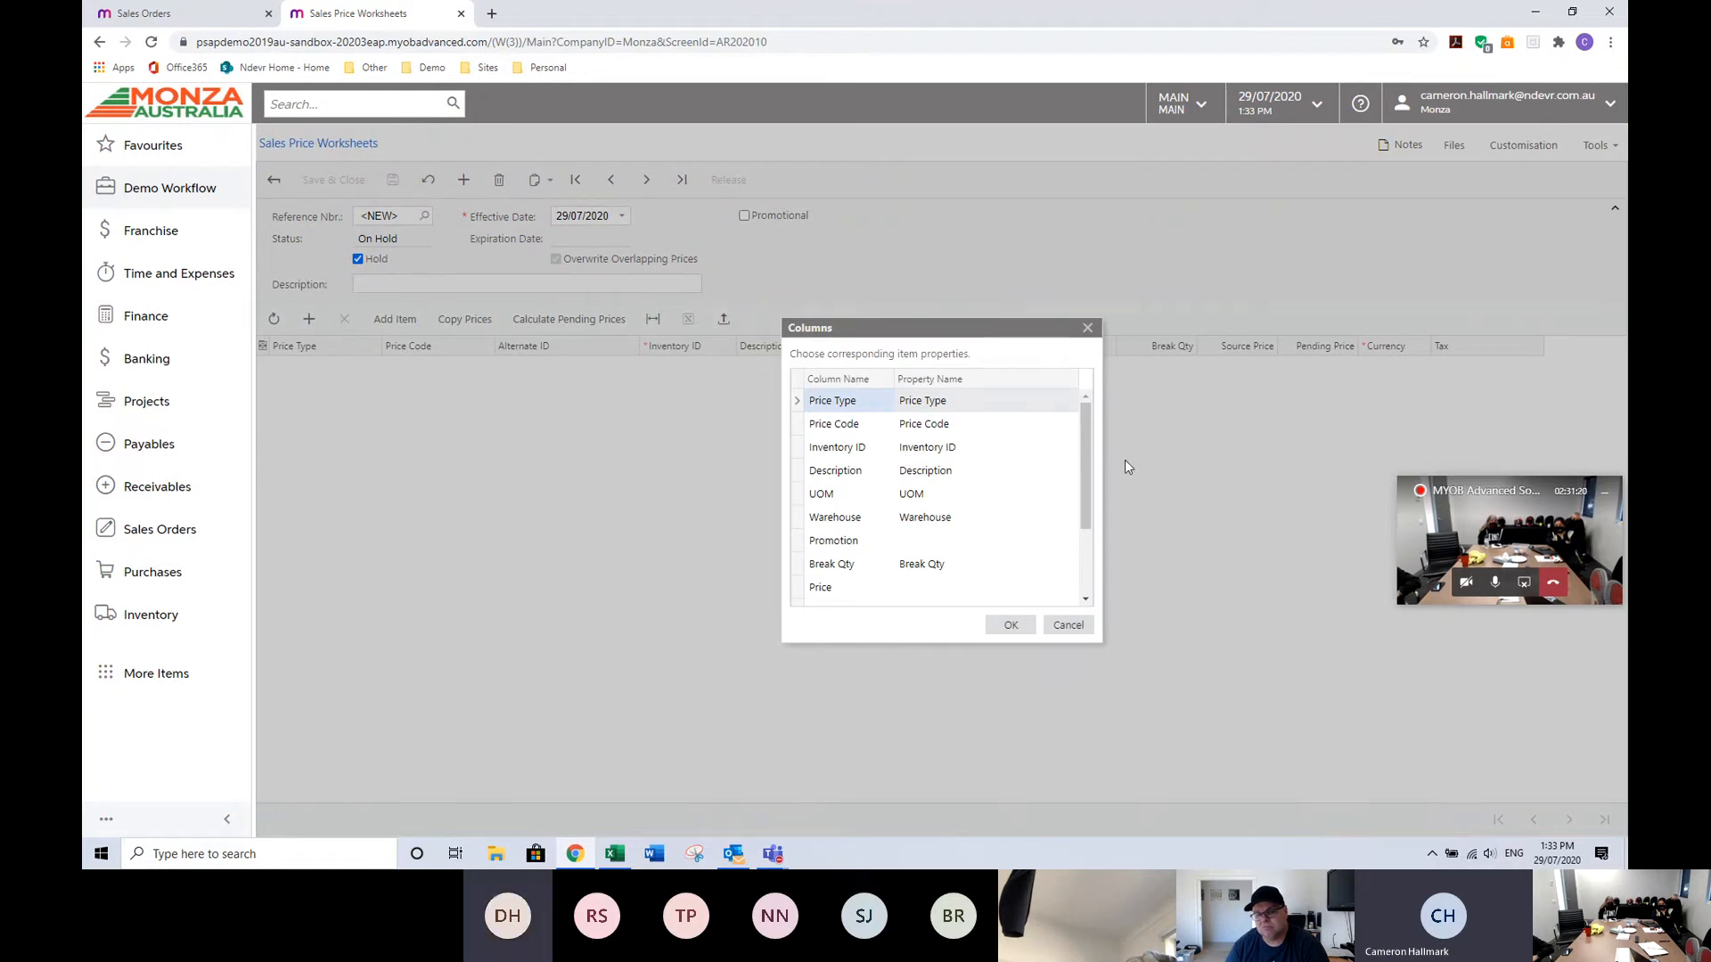
Map the New Price column to the Pending Price property and confirm the import.
scroll(1051, 534, "down", 5)
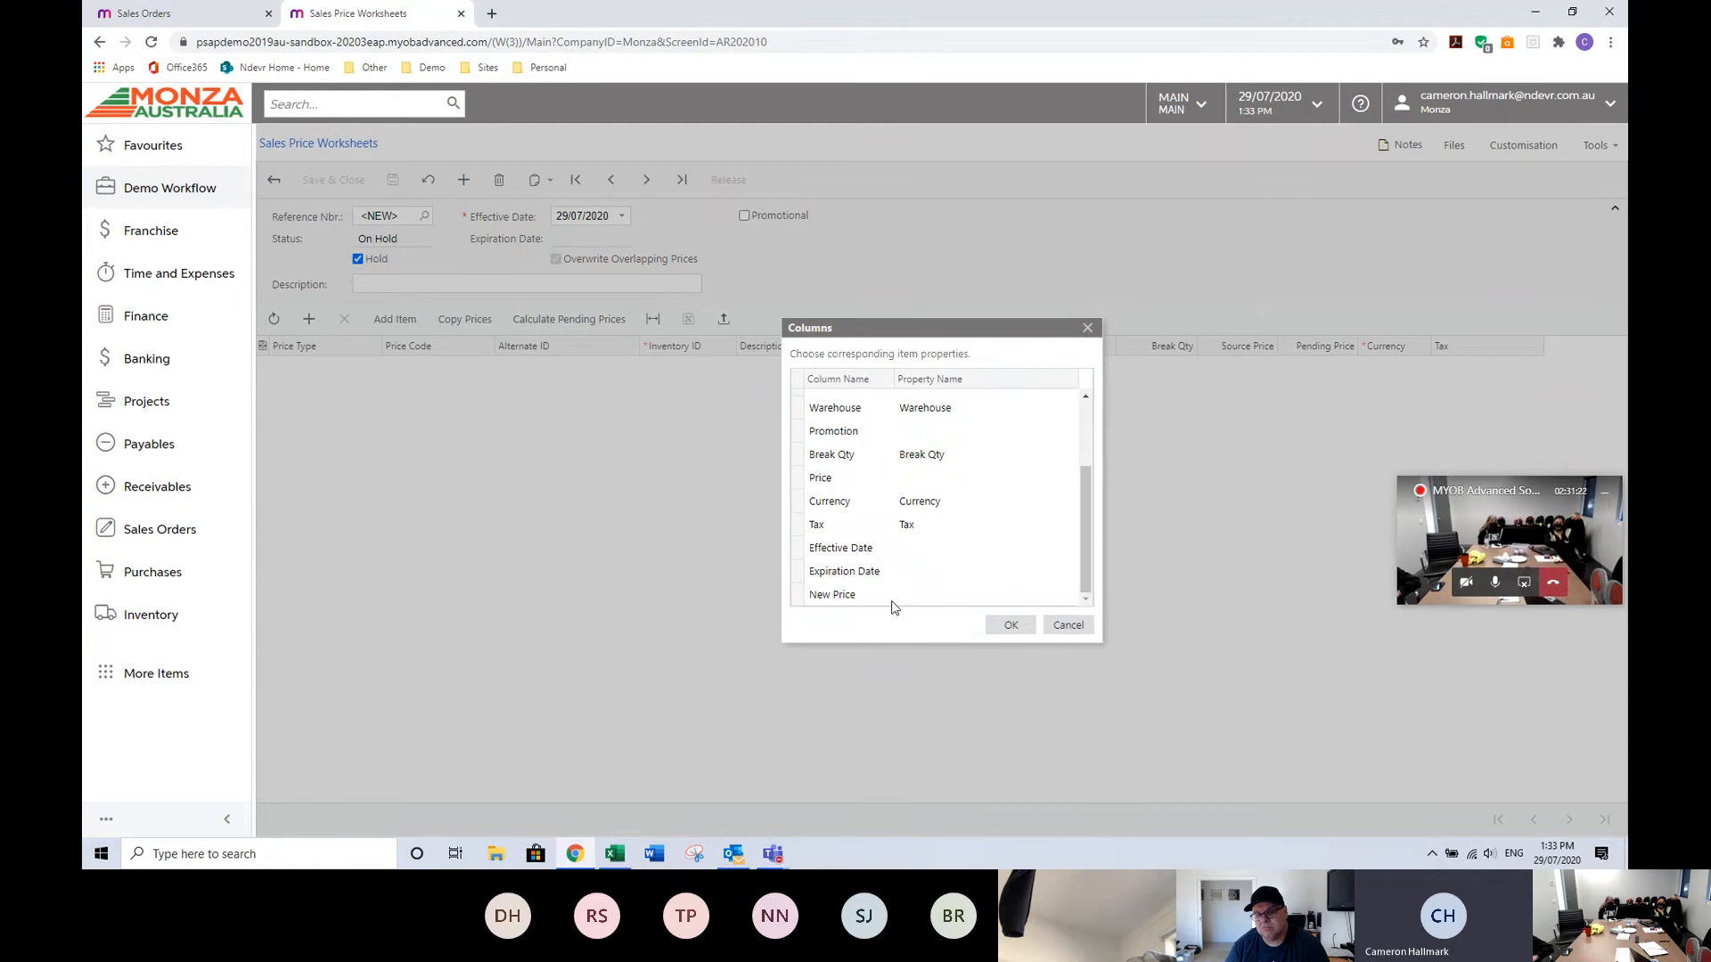
left_click(927, 596)
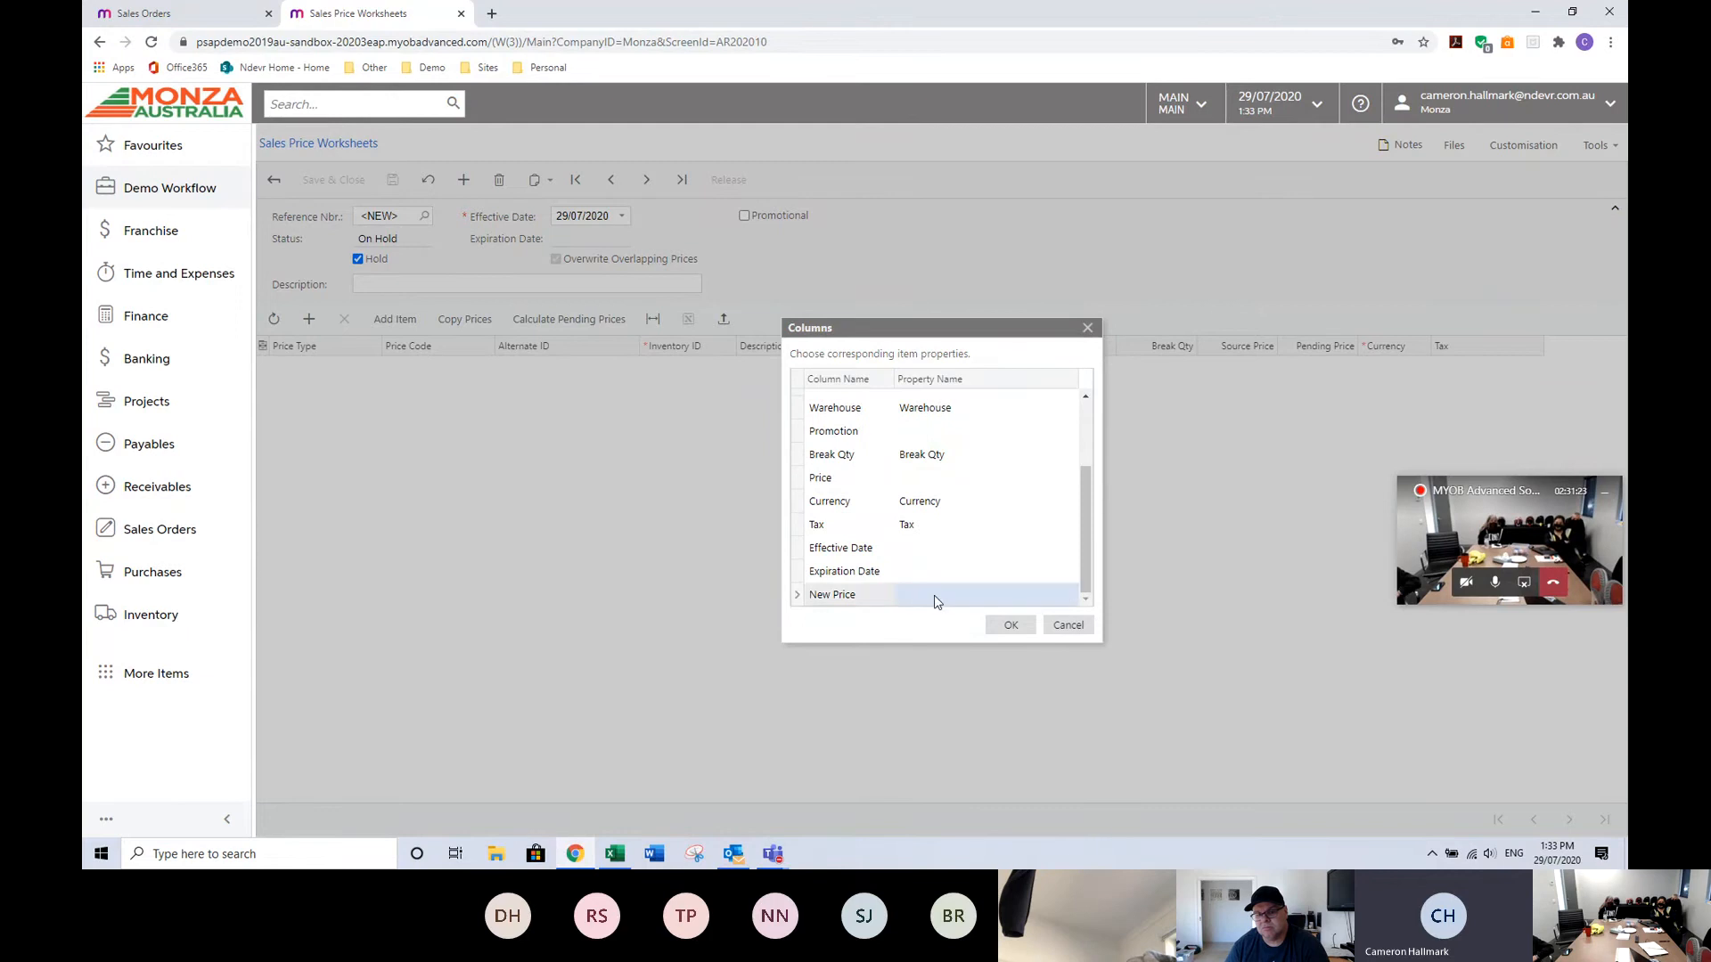
left_click(1066, 596)
left_click(969, 720)
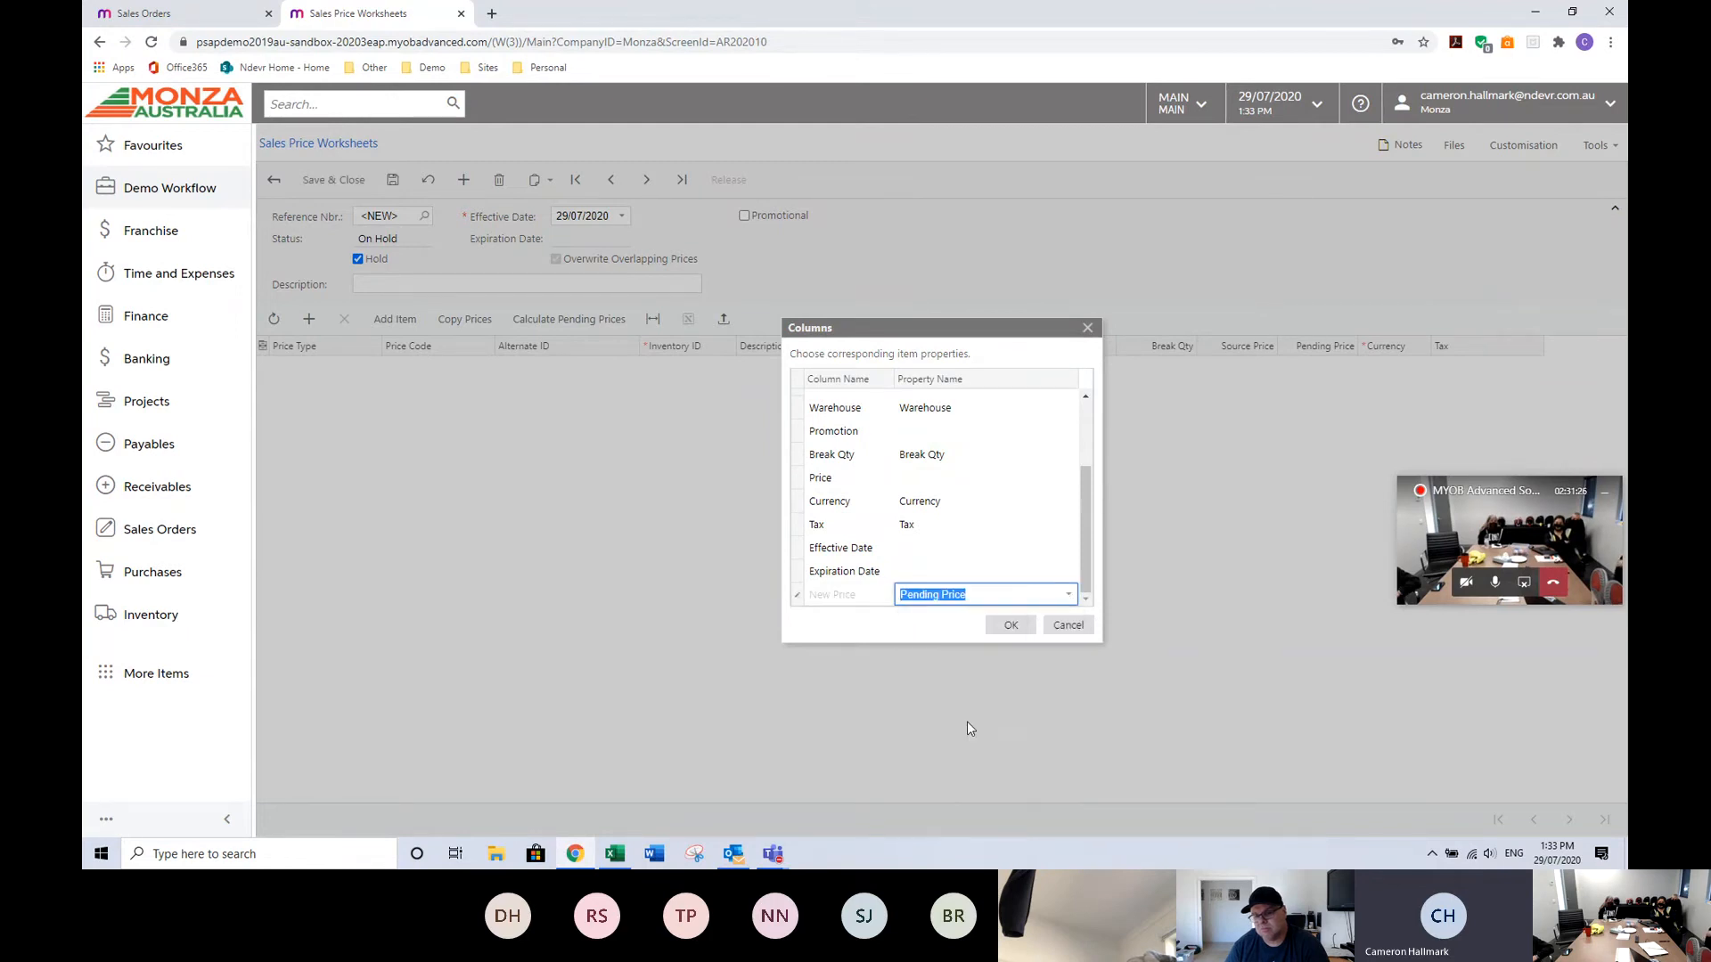
left_click(1010, 624)
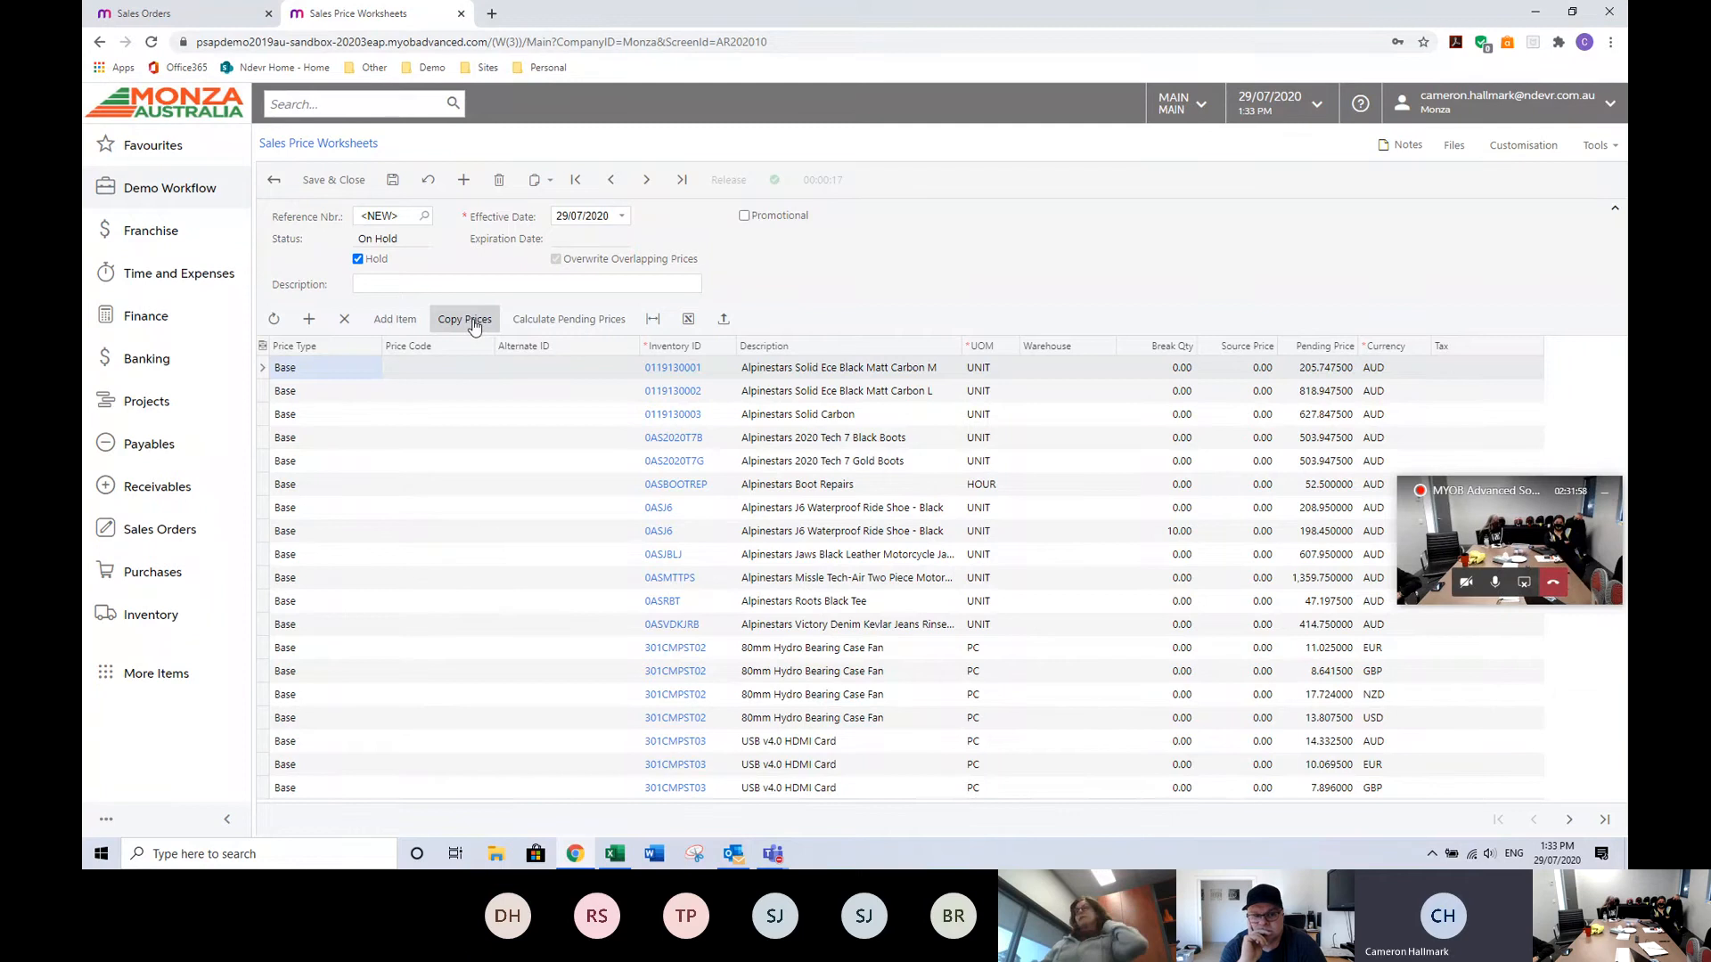
Calculate pending prices at 150% of original price using the Last Cost + Markup % basis.
left_click(573, 321)
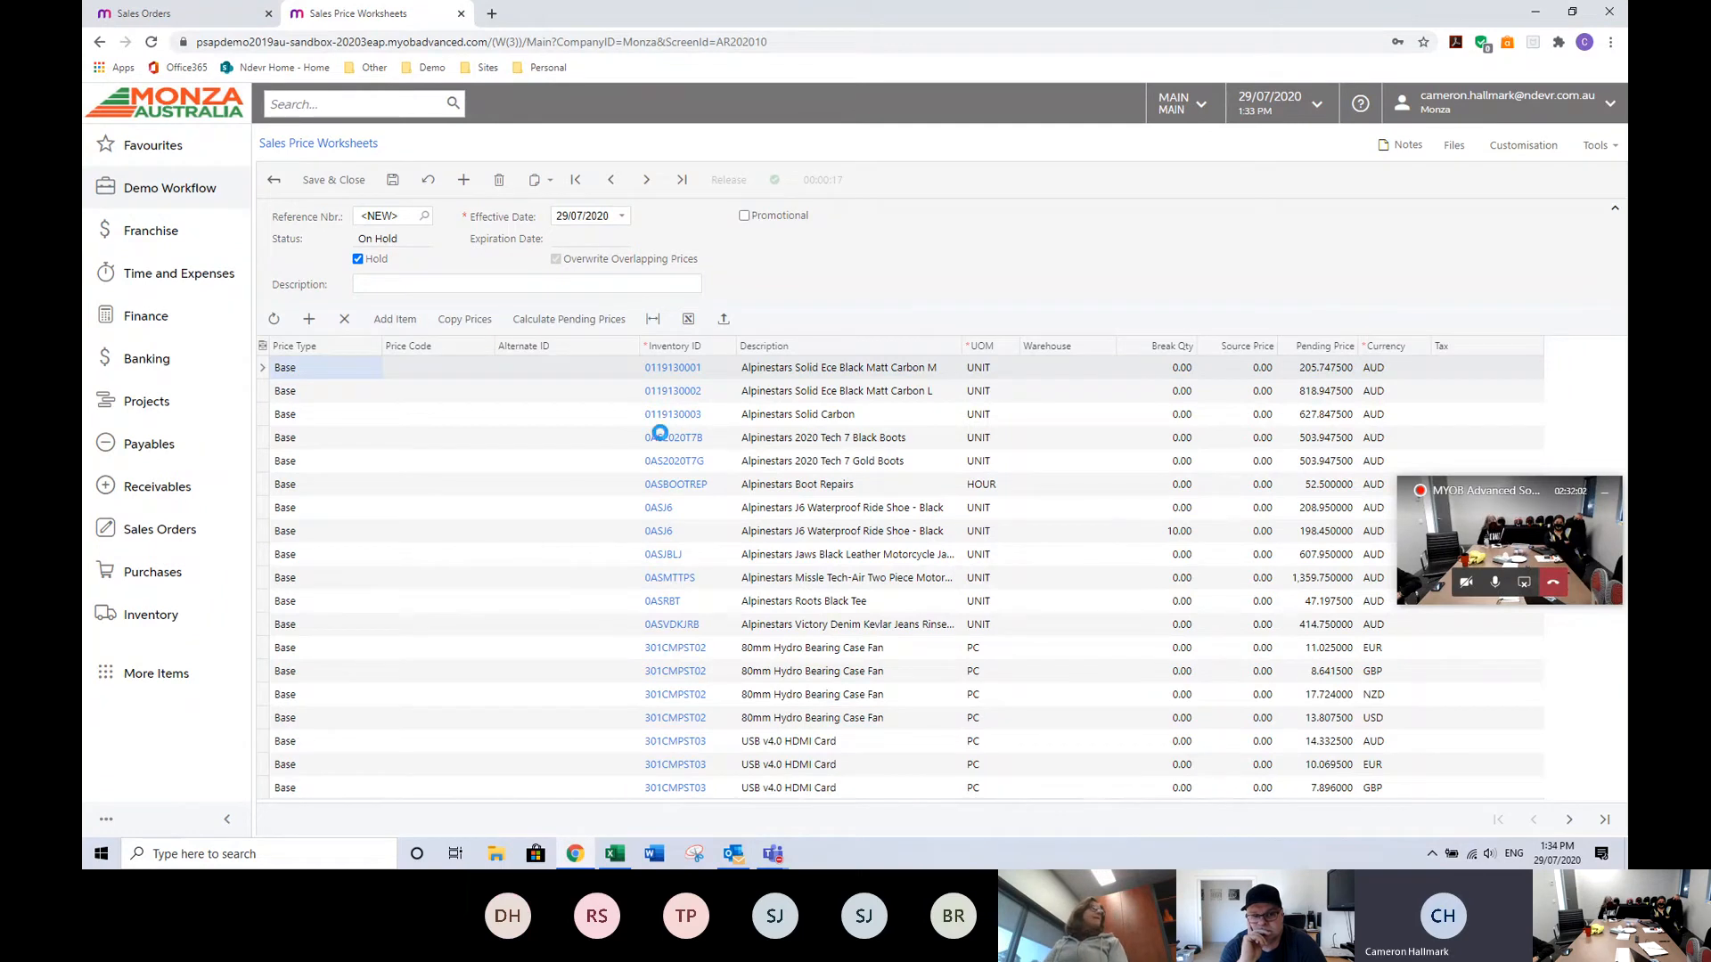
left_click(589, 323)
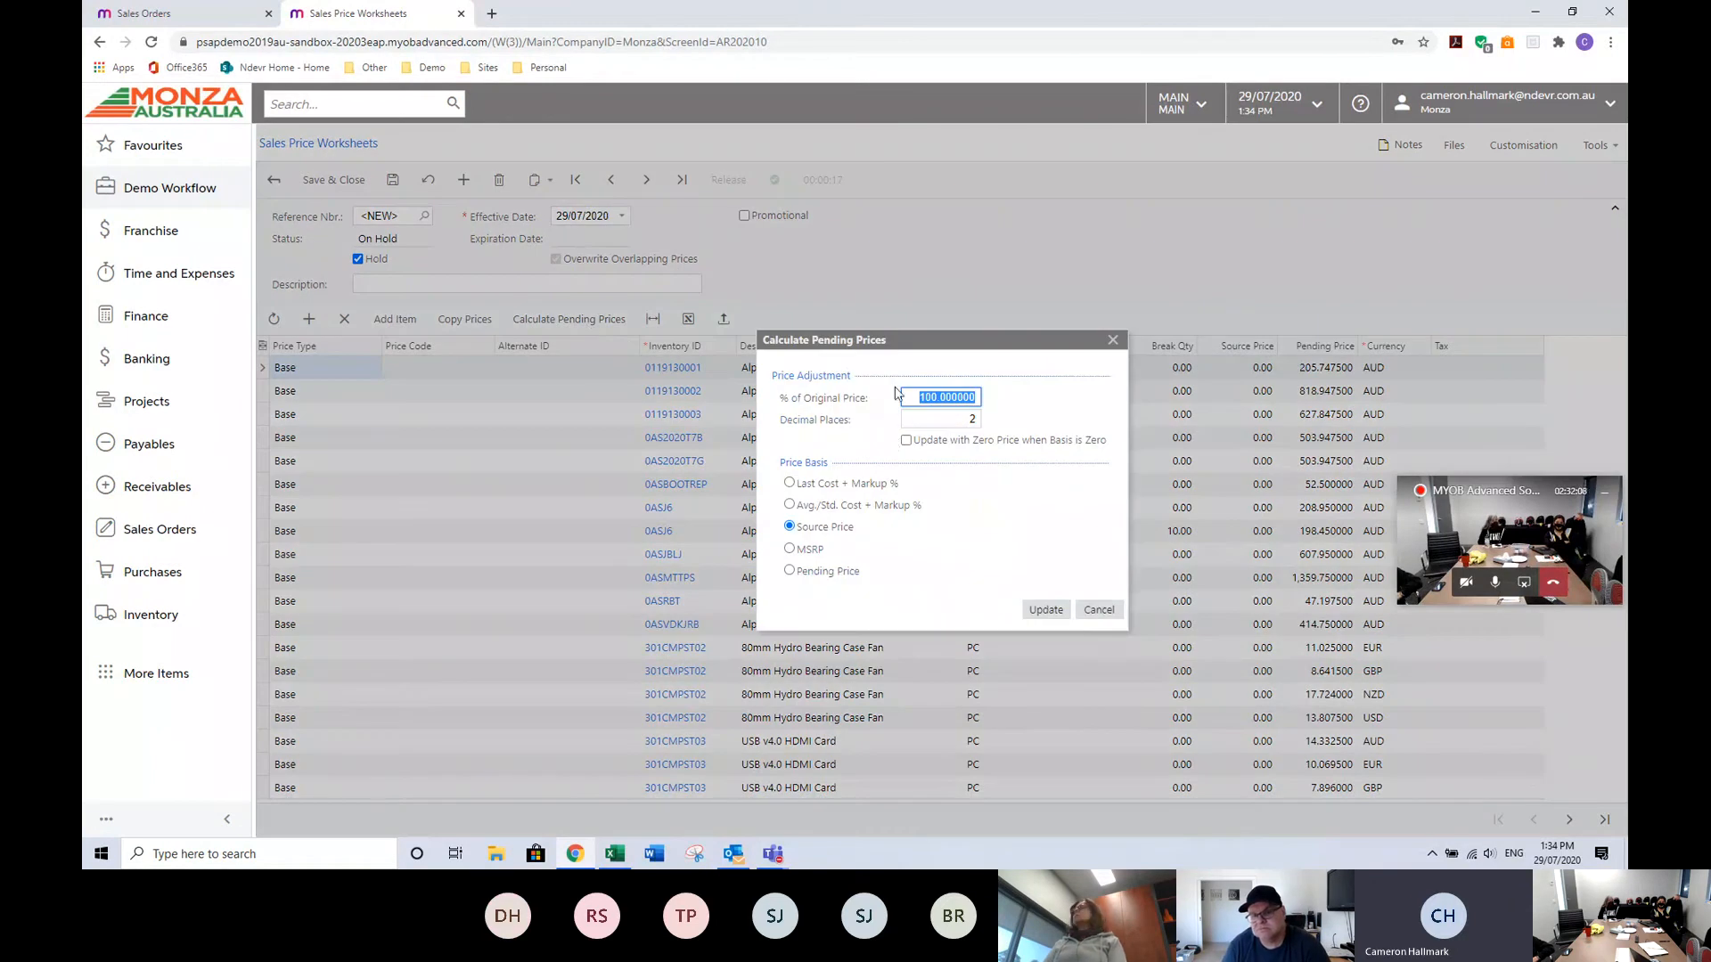
left_click(810, 486)
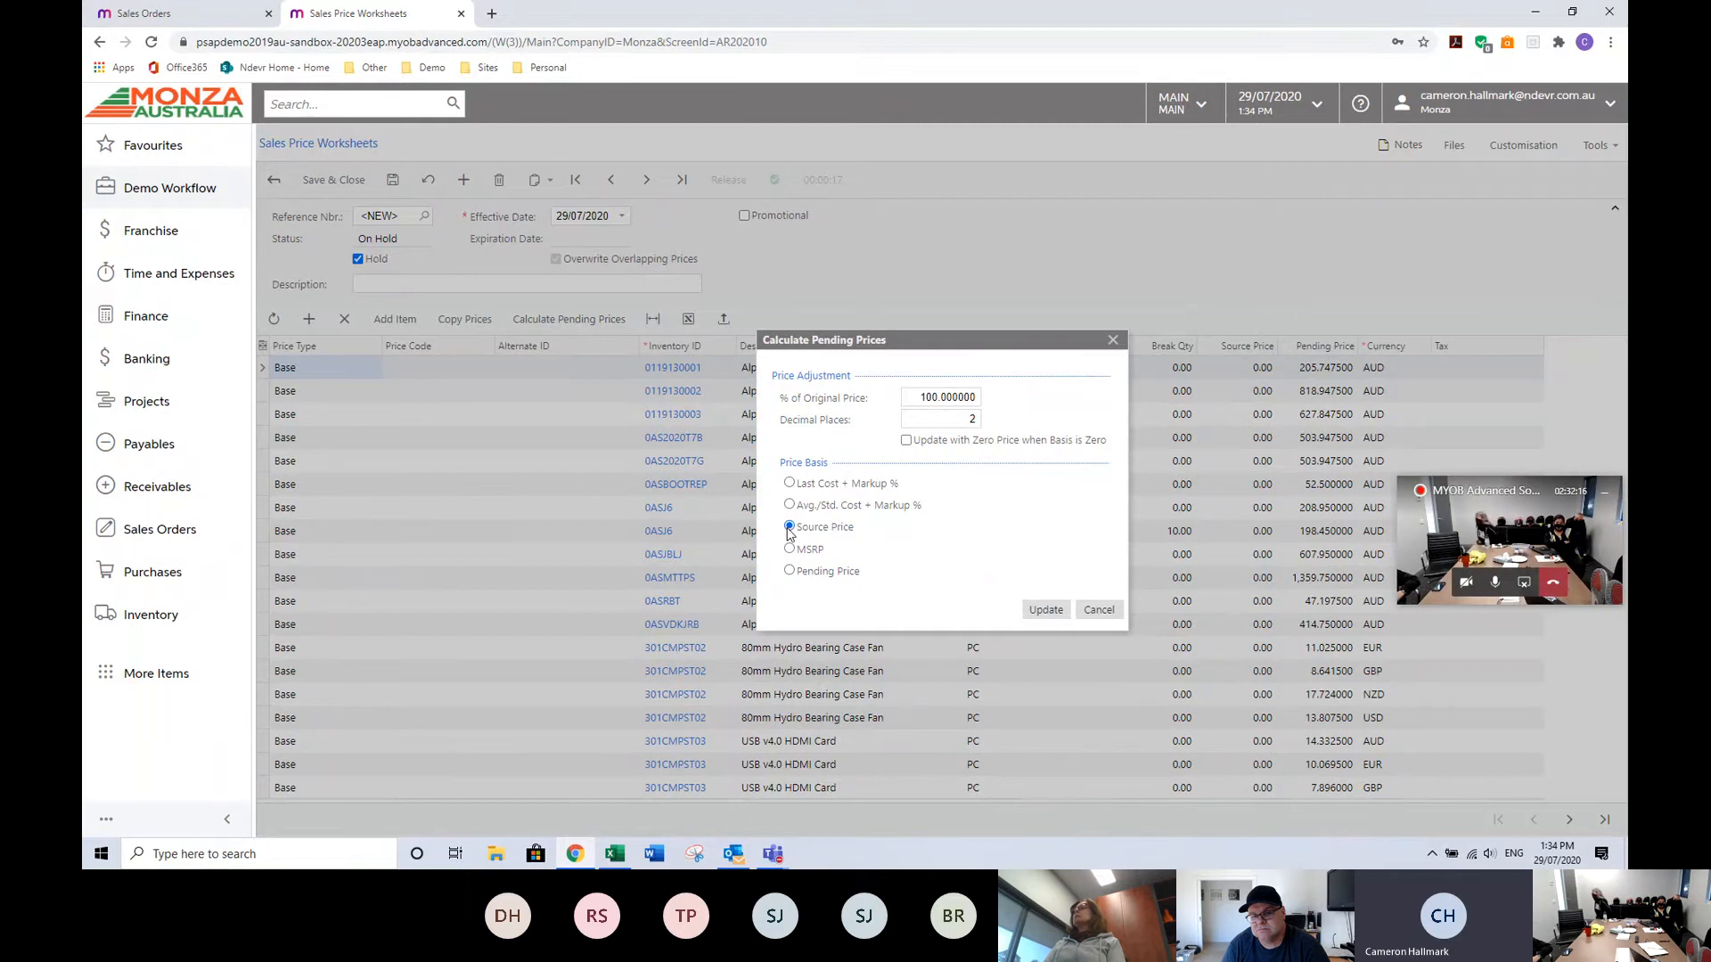
double_click(901, 402)
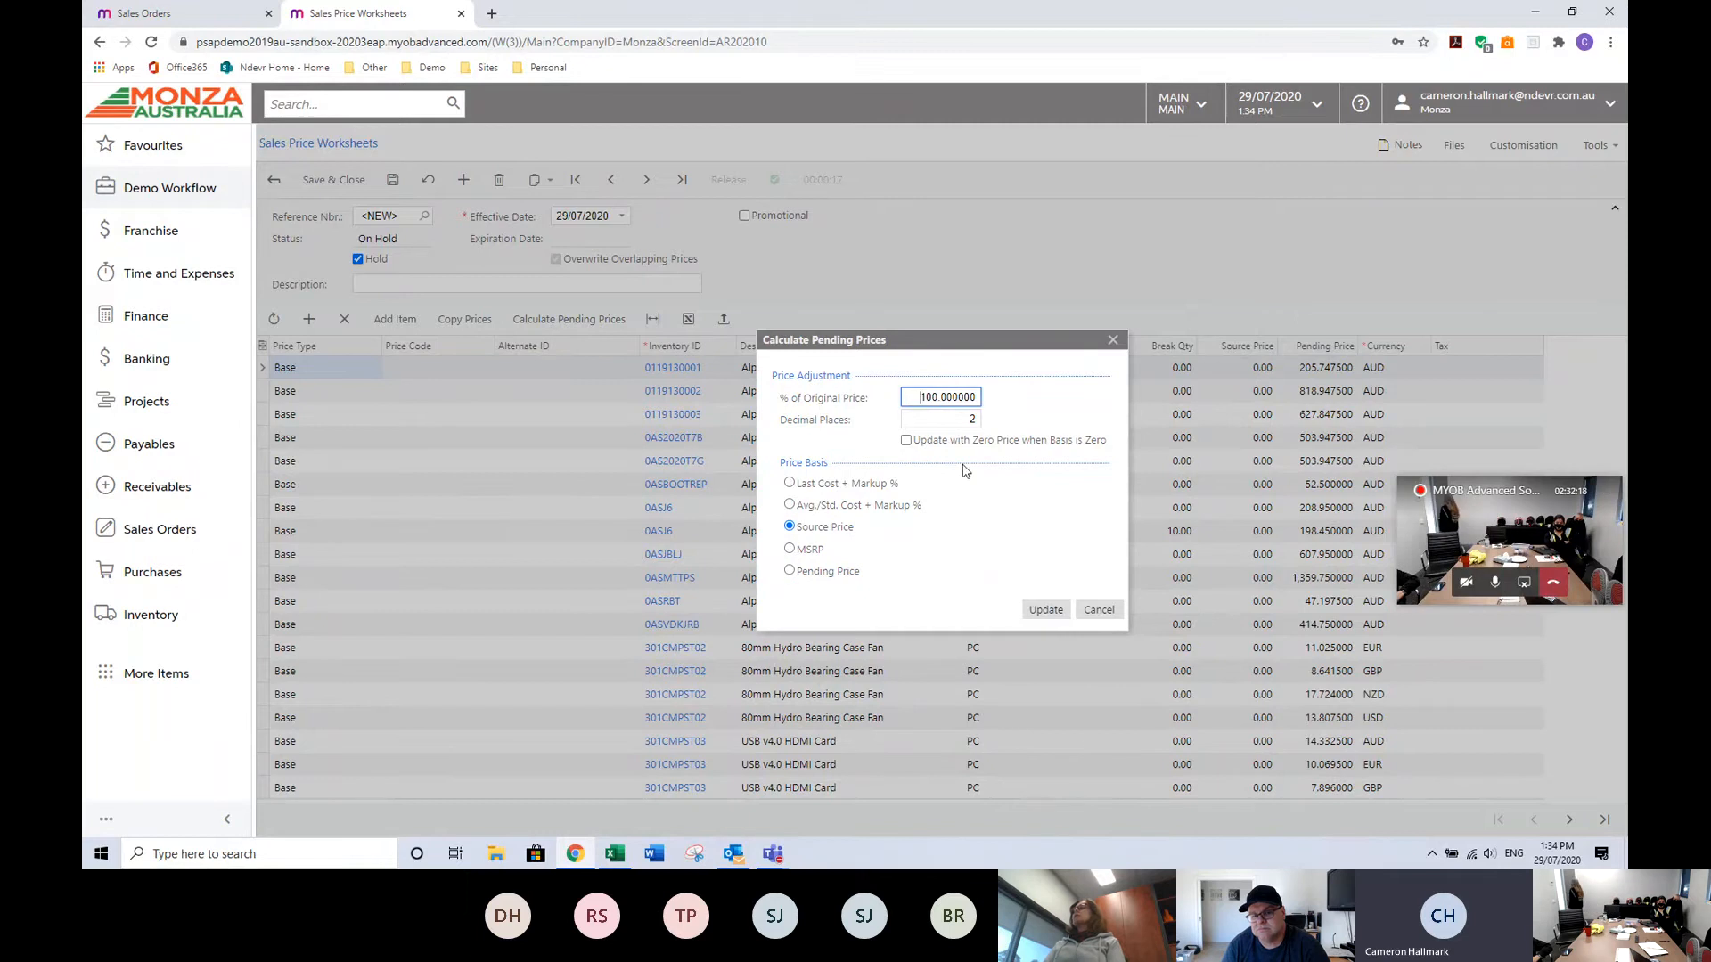
type("150")
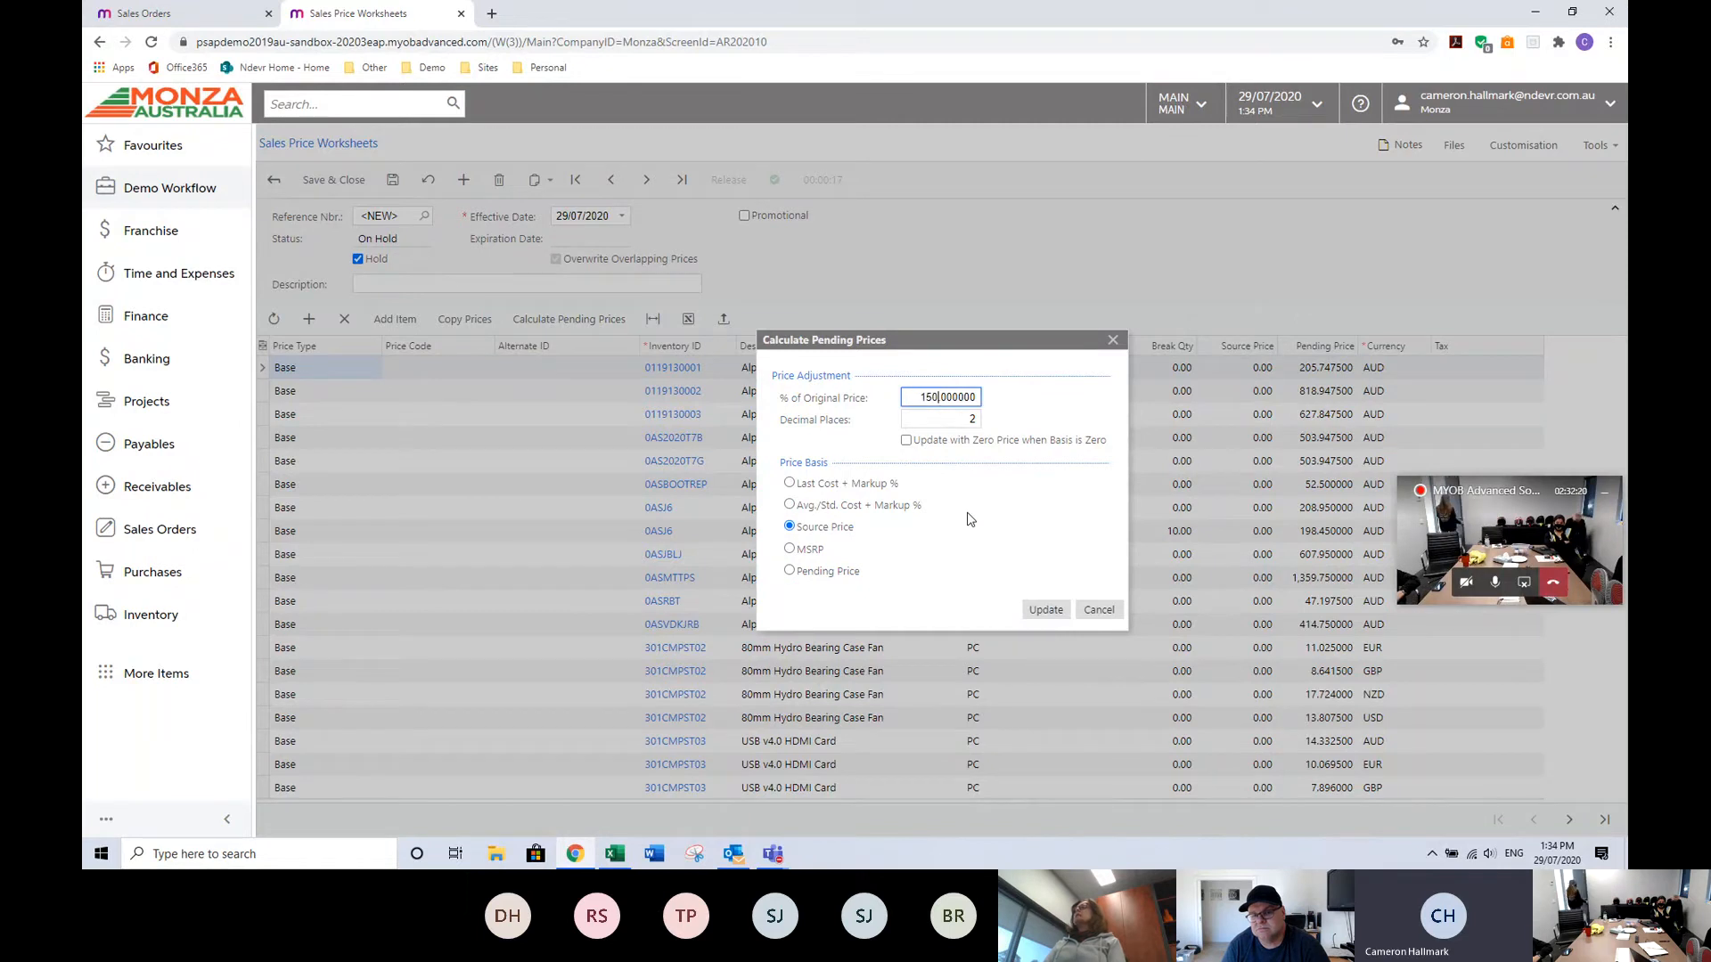
left_click(833, 489)
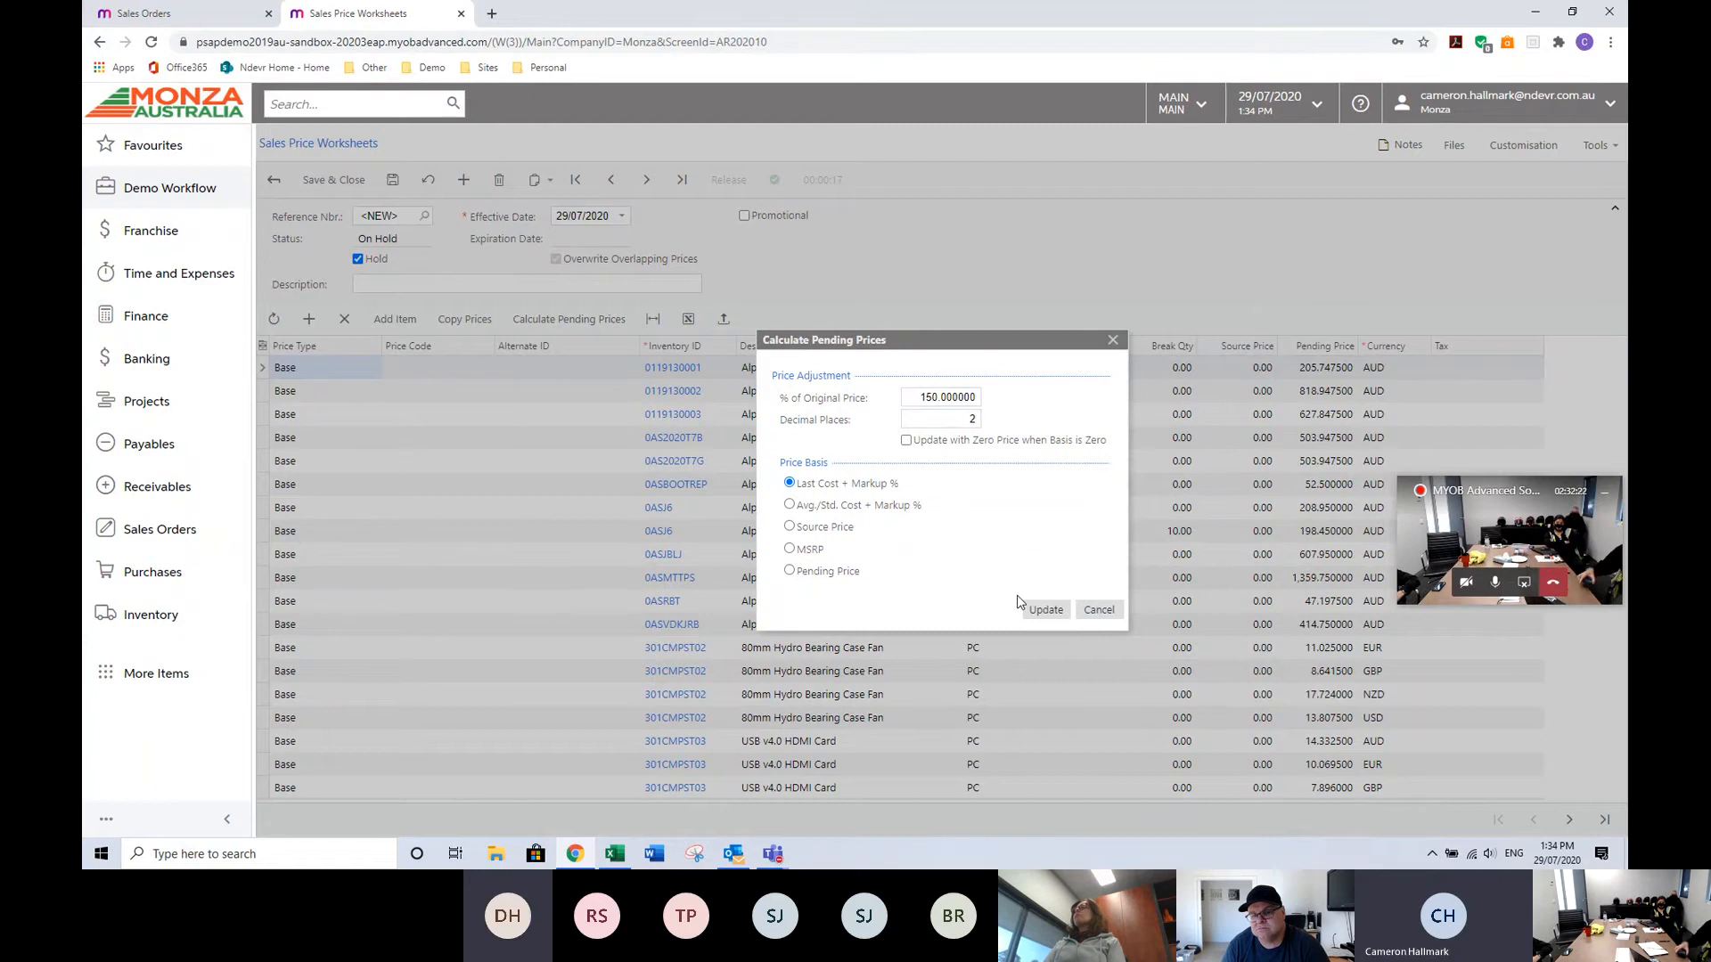
left_click(1041, 612)
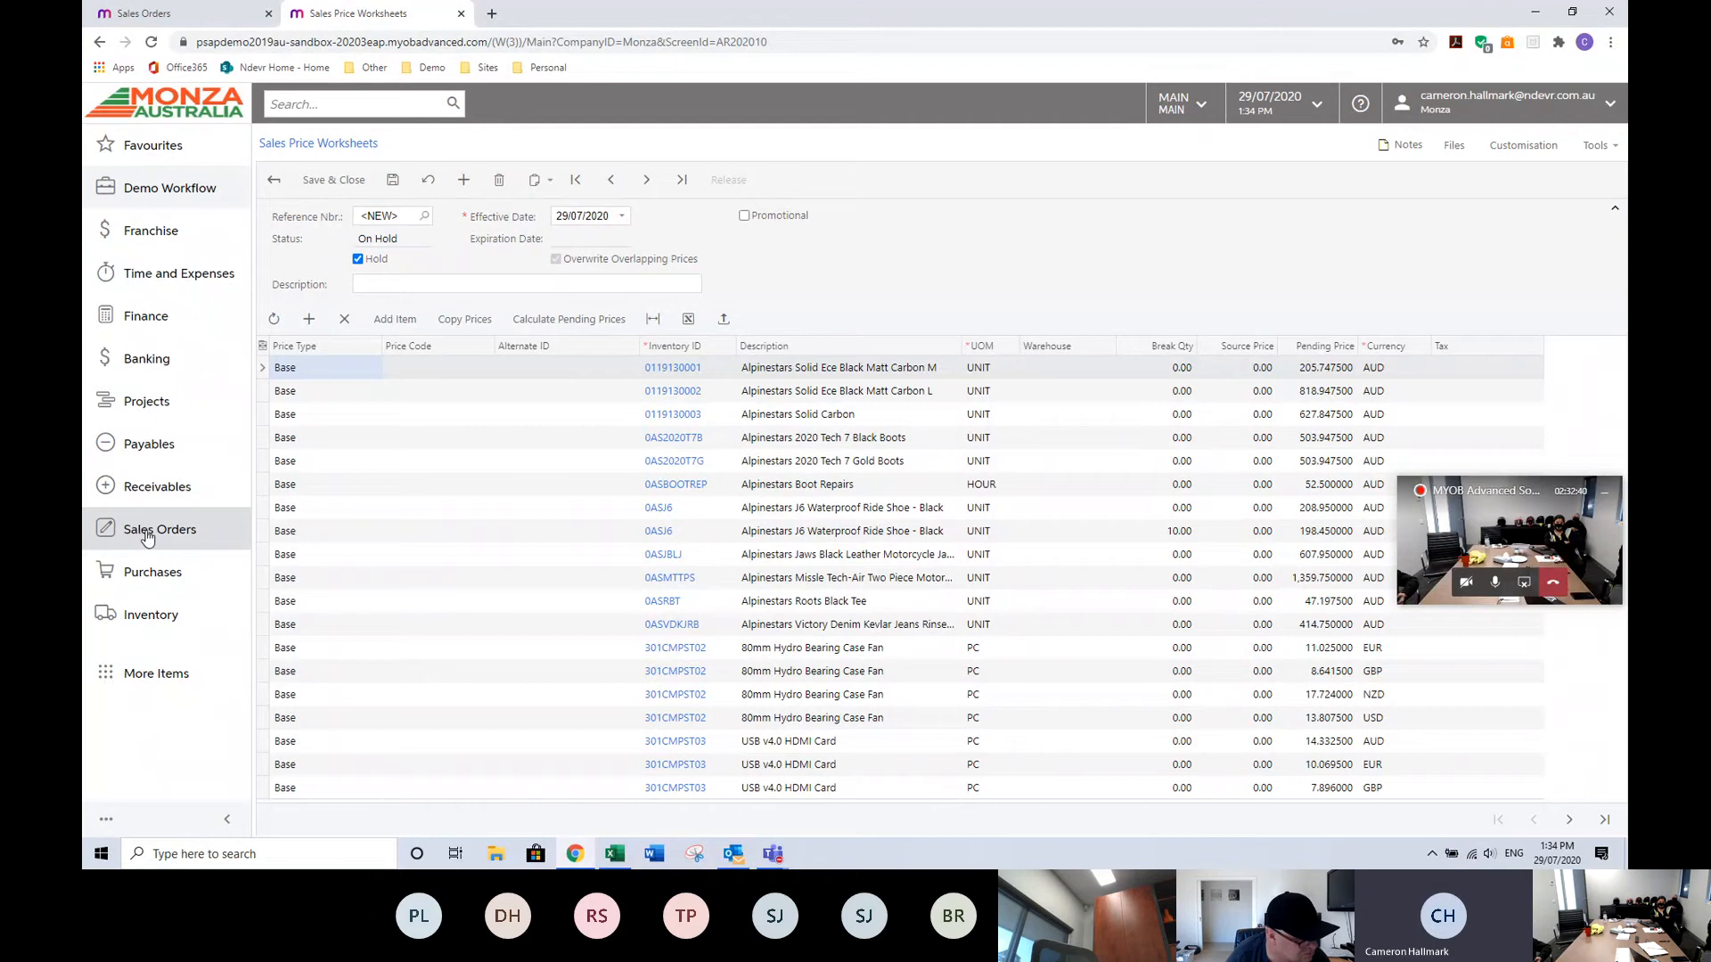
Leave the sales price worksheet and switch to sales order 003329 in the other browser tab.
left_click(159, 532)
left_click(342, 312)
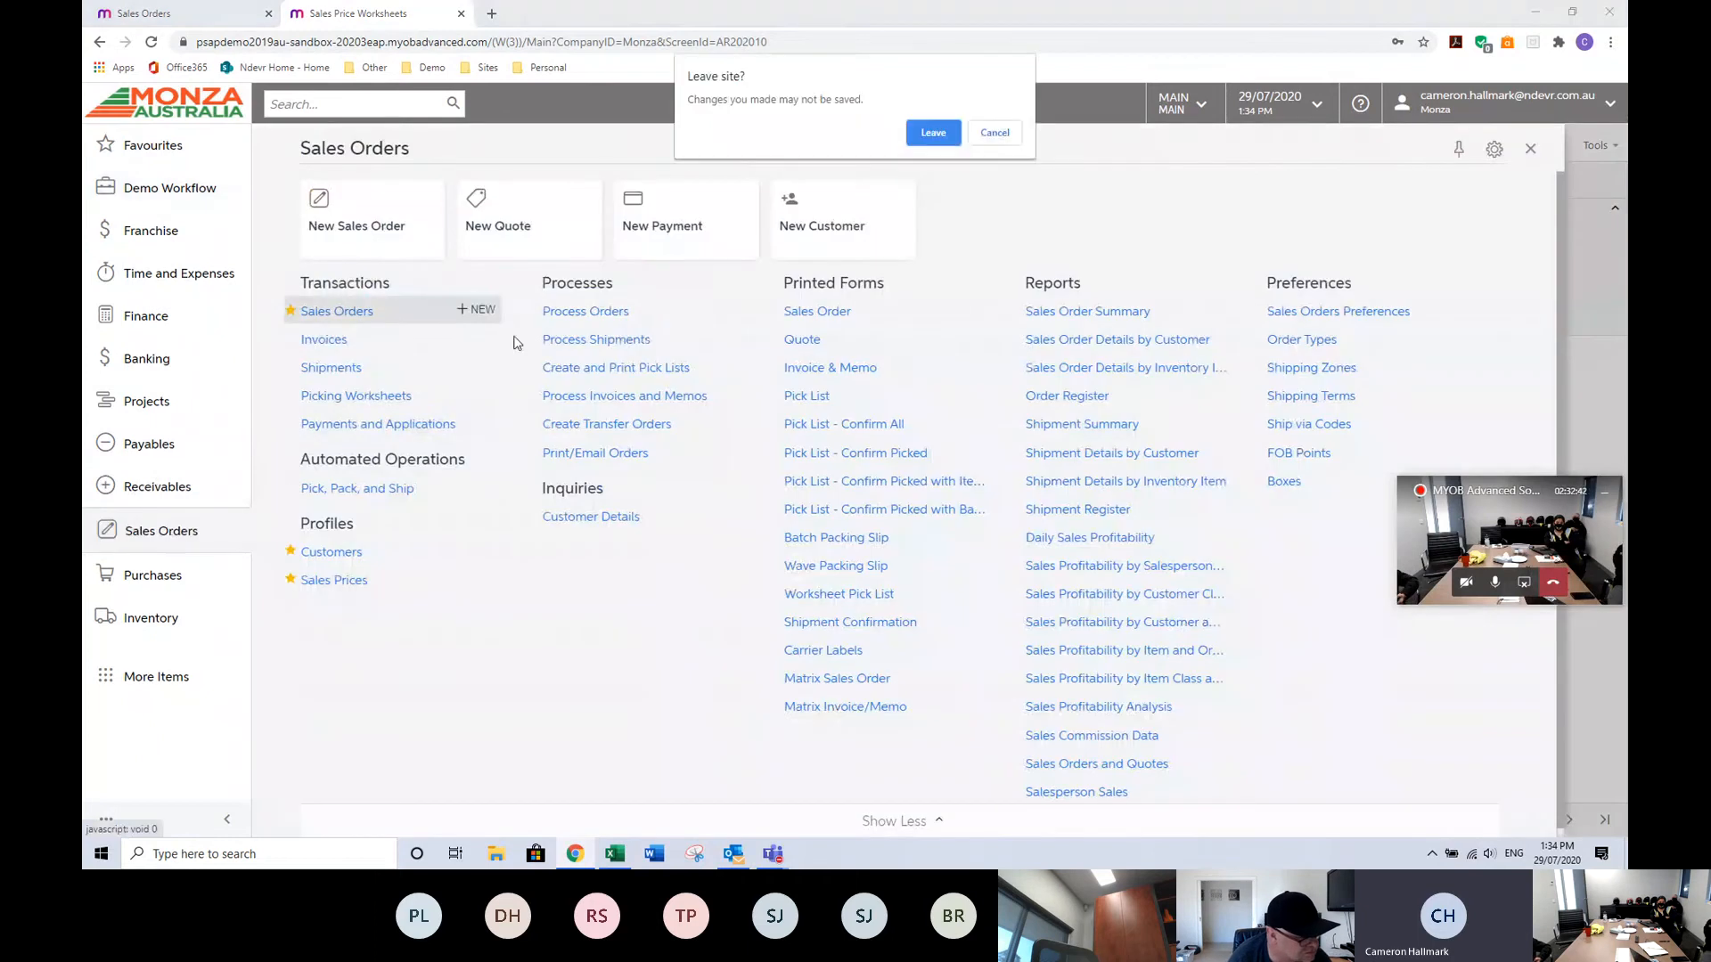
left_click(944, 138)
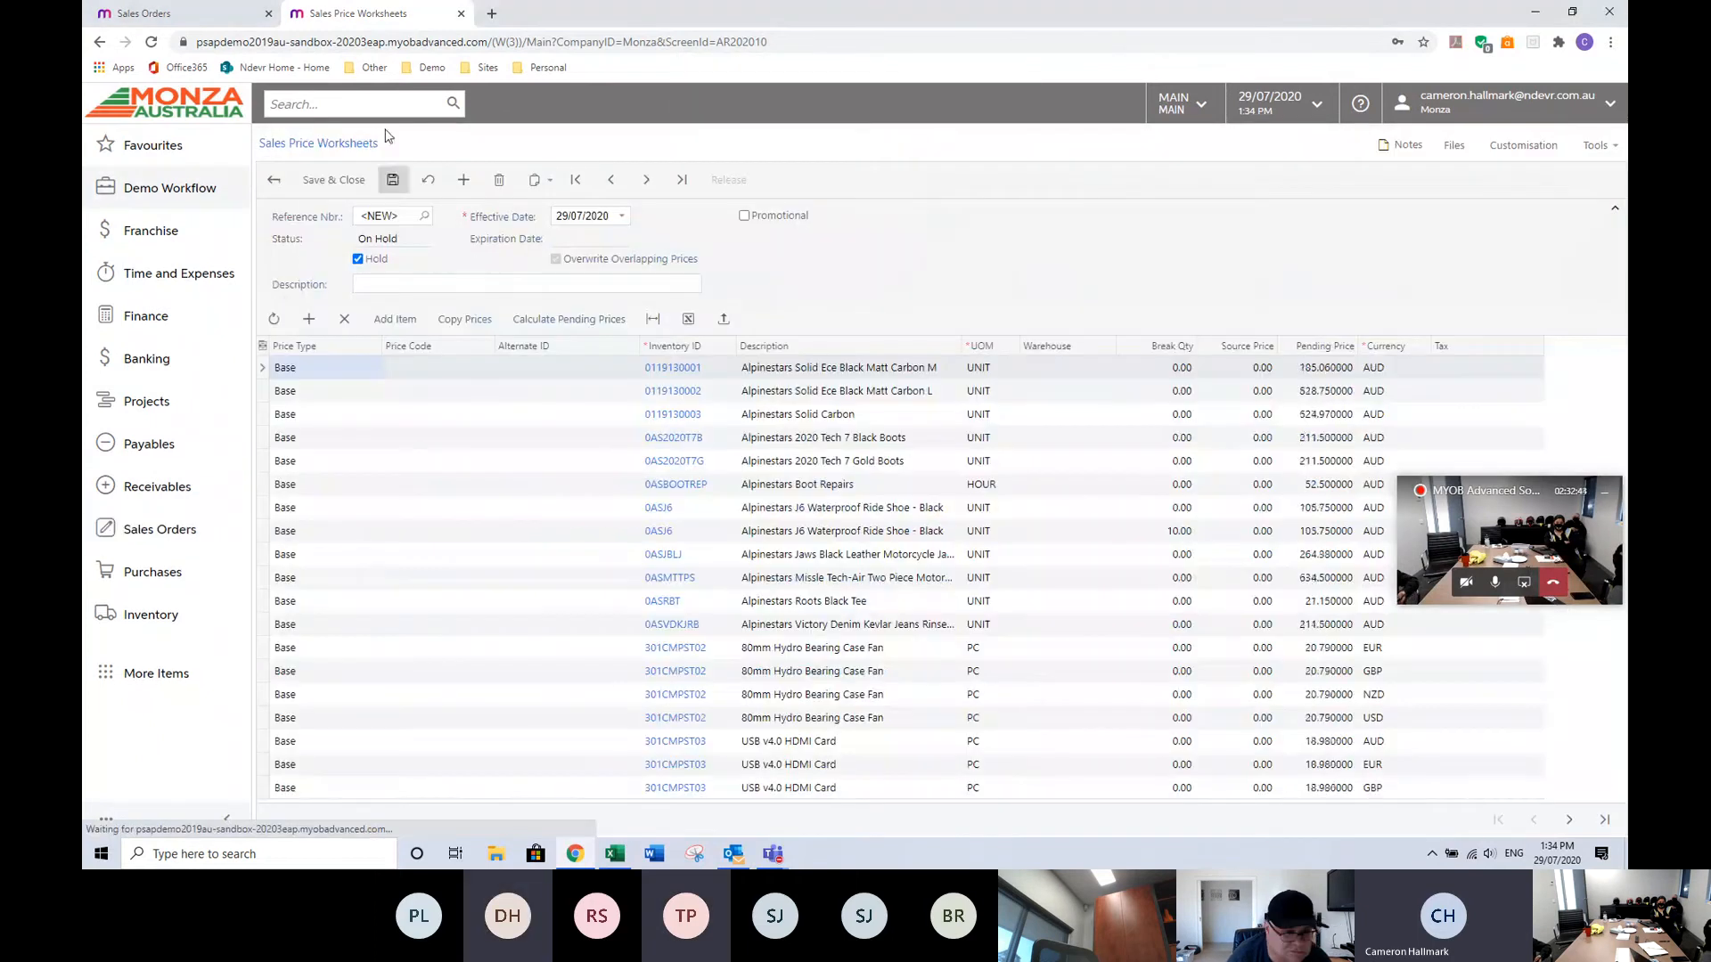
left_click(223, 16)
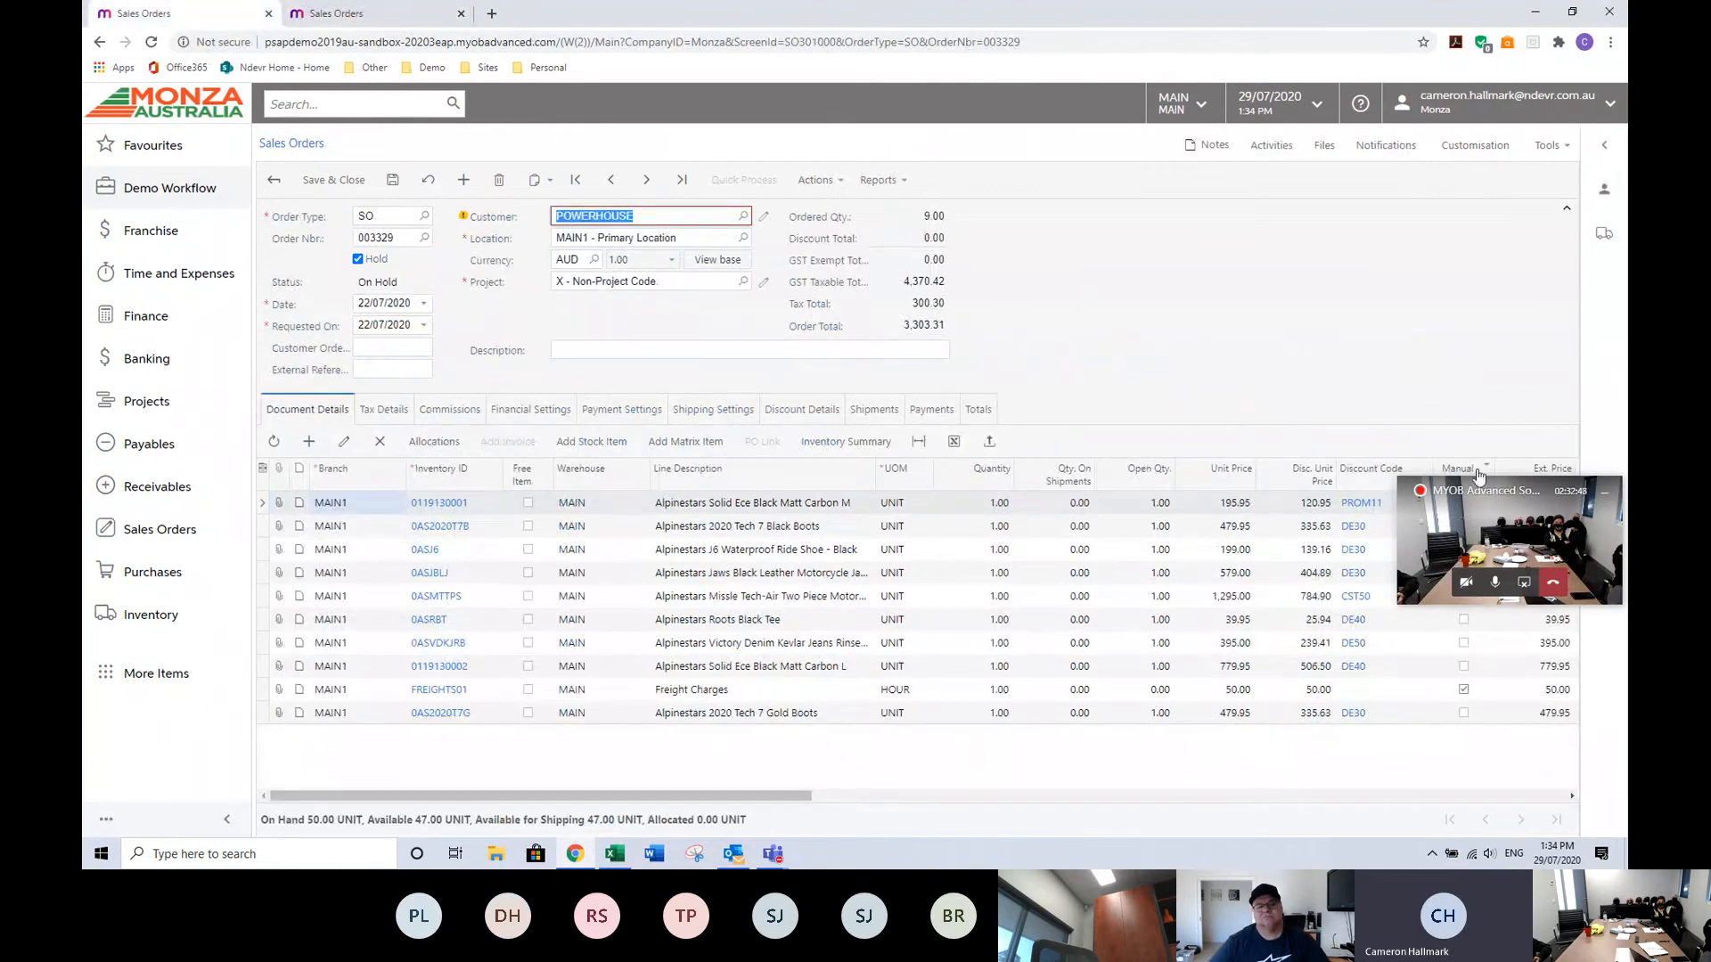
left_click_drag(1497, 502, 1255, 222)
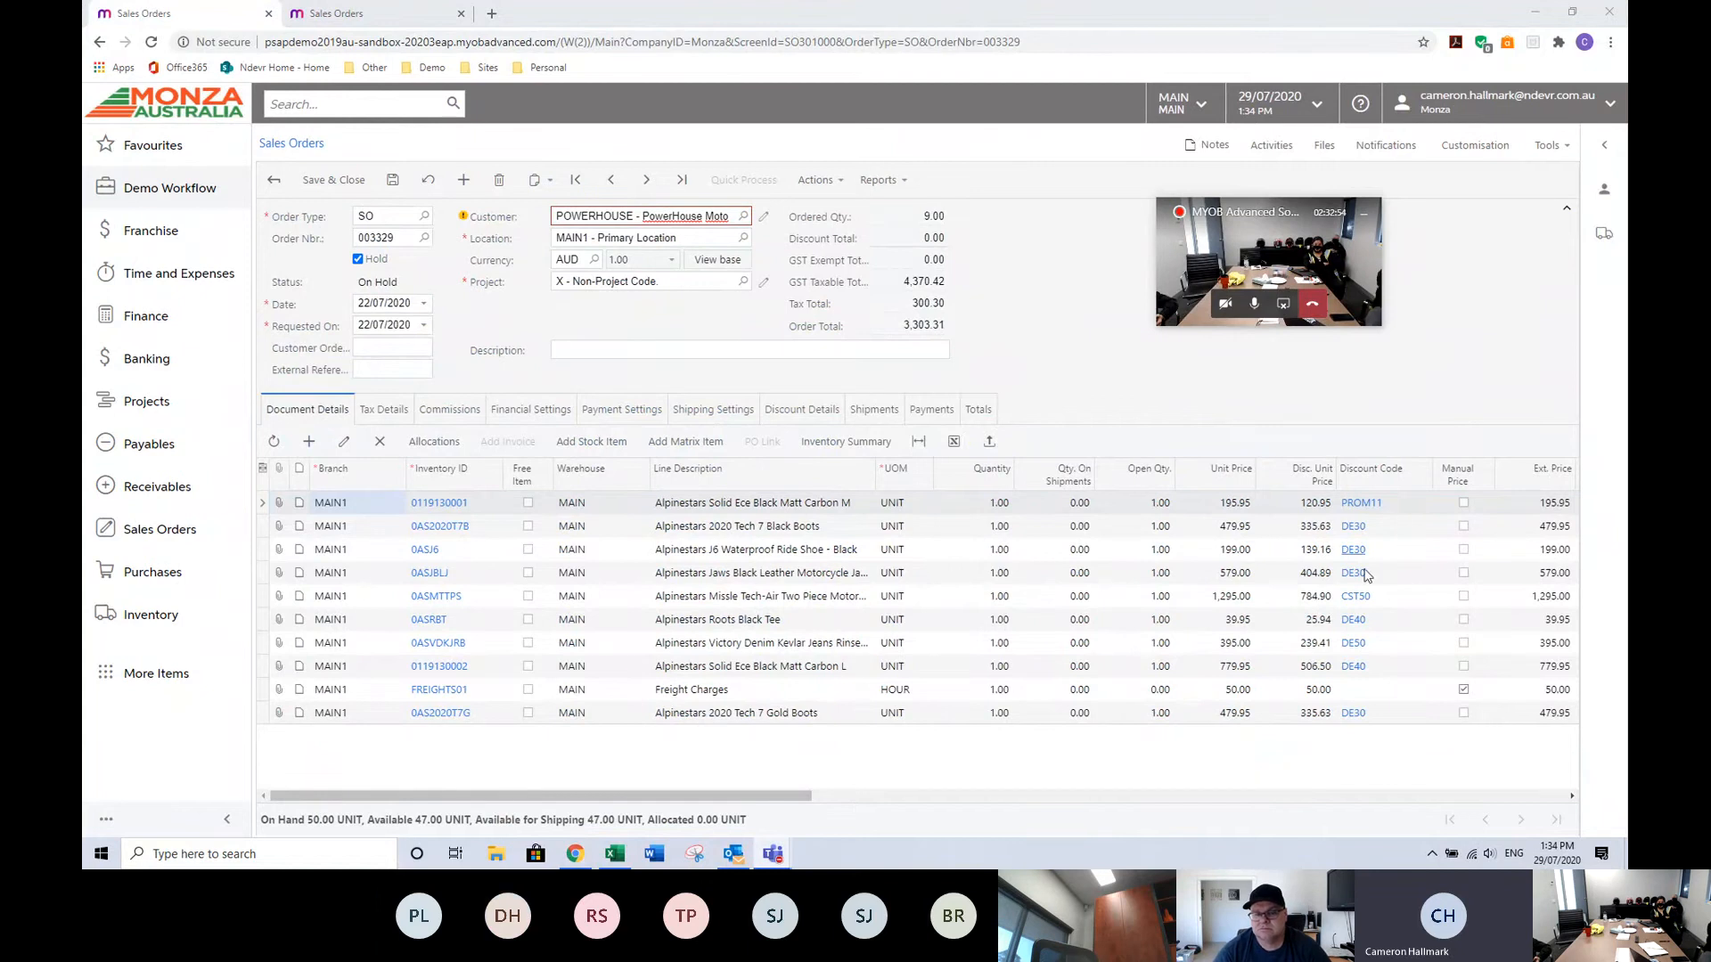
Add document discount D15200 to the order's discount details with a 5% discount percent.
left_click(783, 415)
left_click(309, 475)
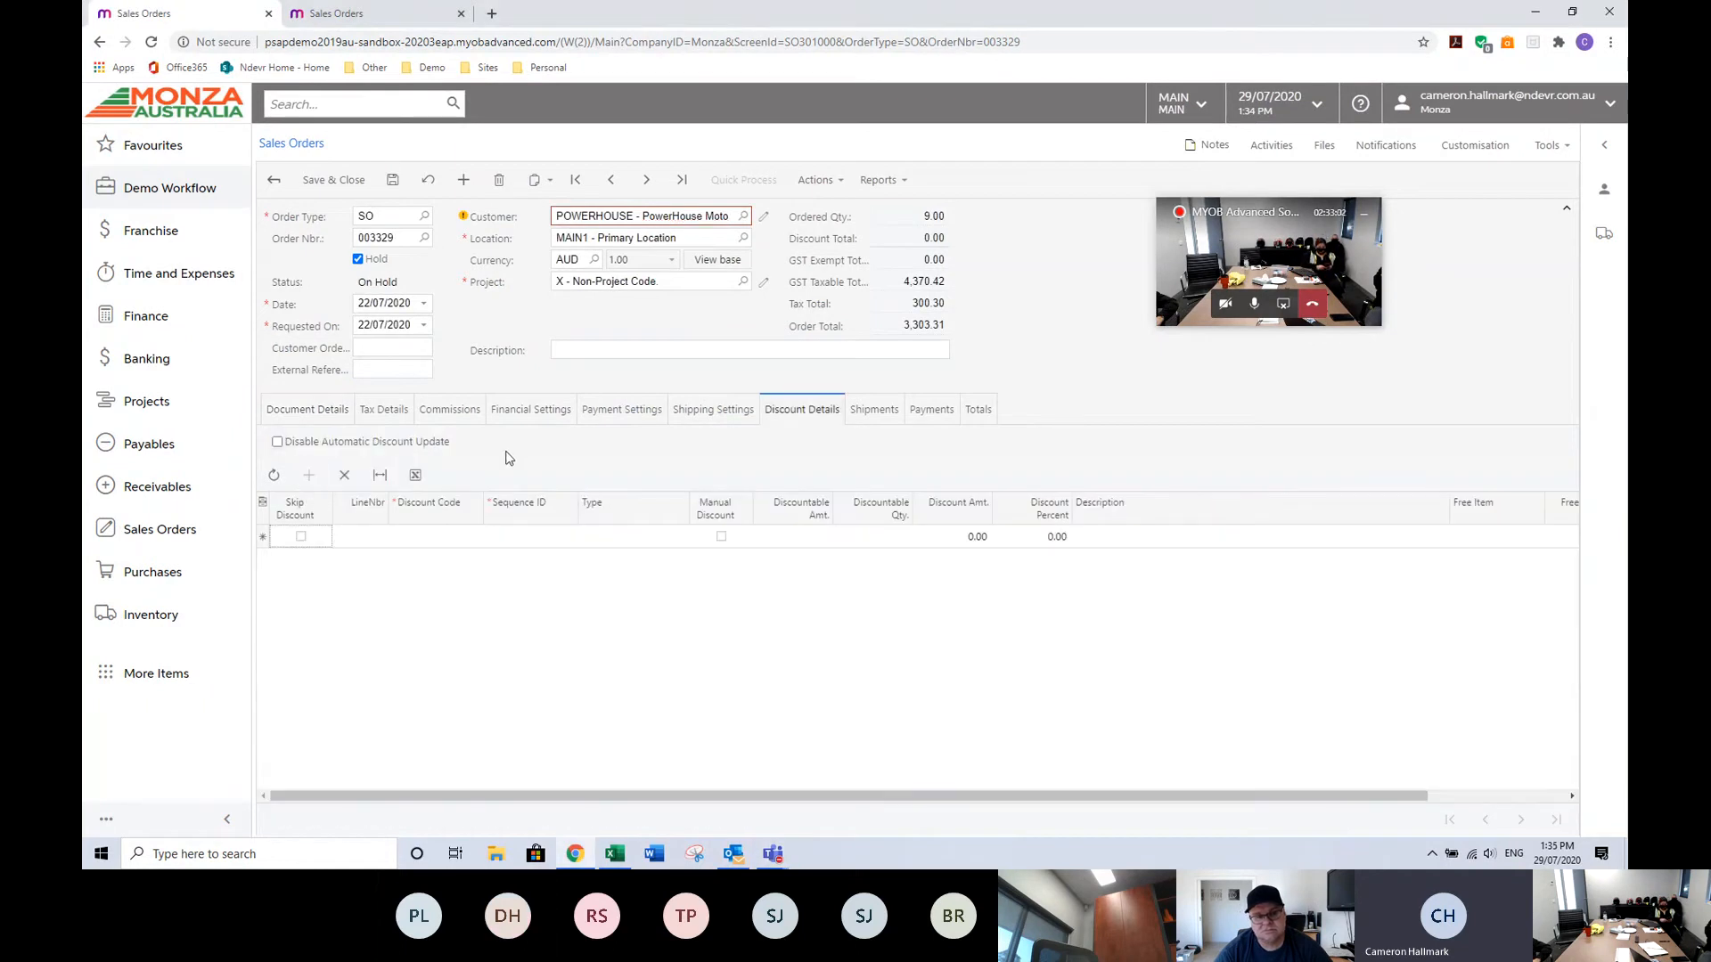
left_click(455, 537)
left_click(490, 539)
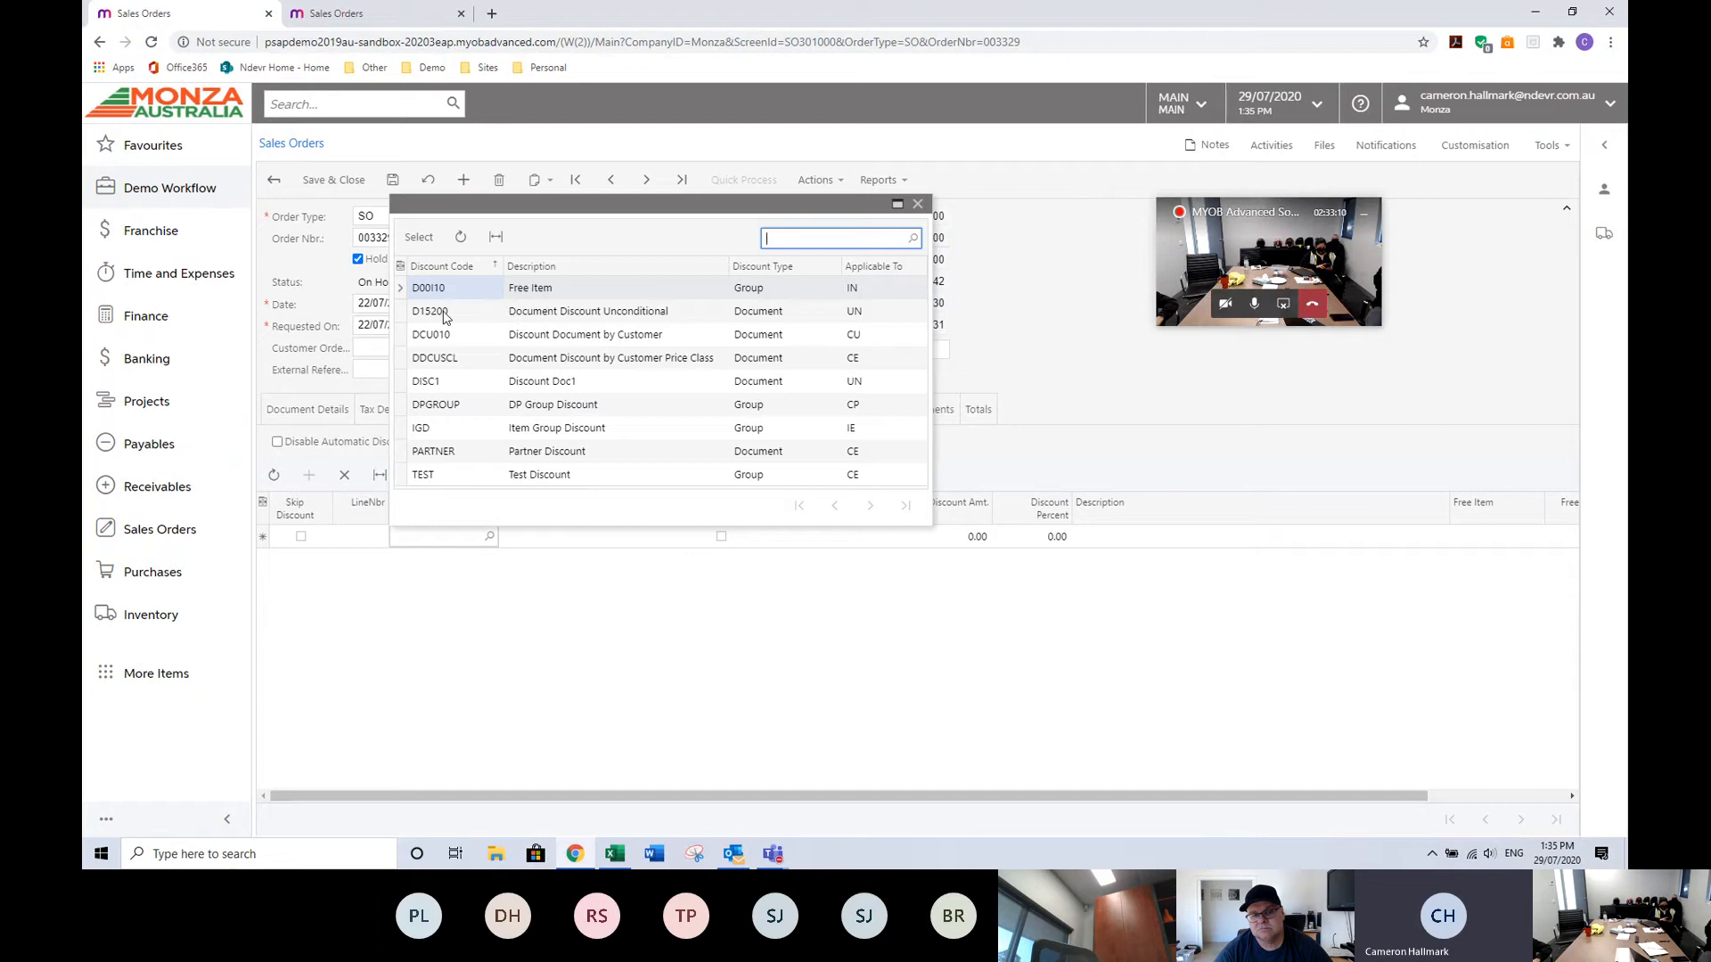
double_click(445, 314)
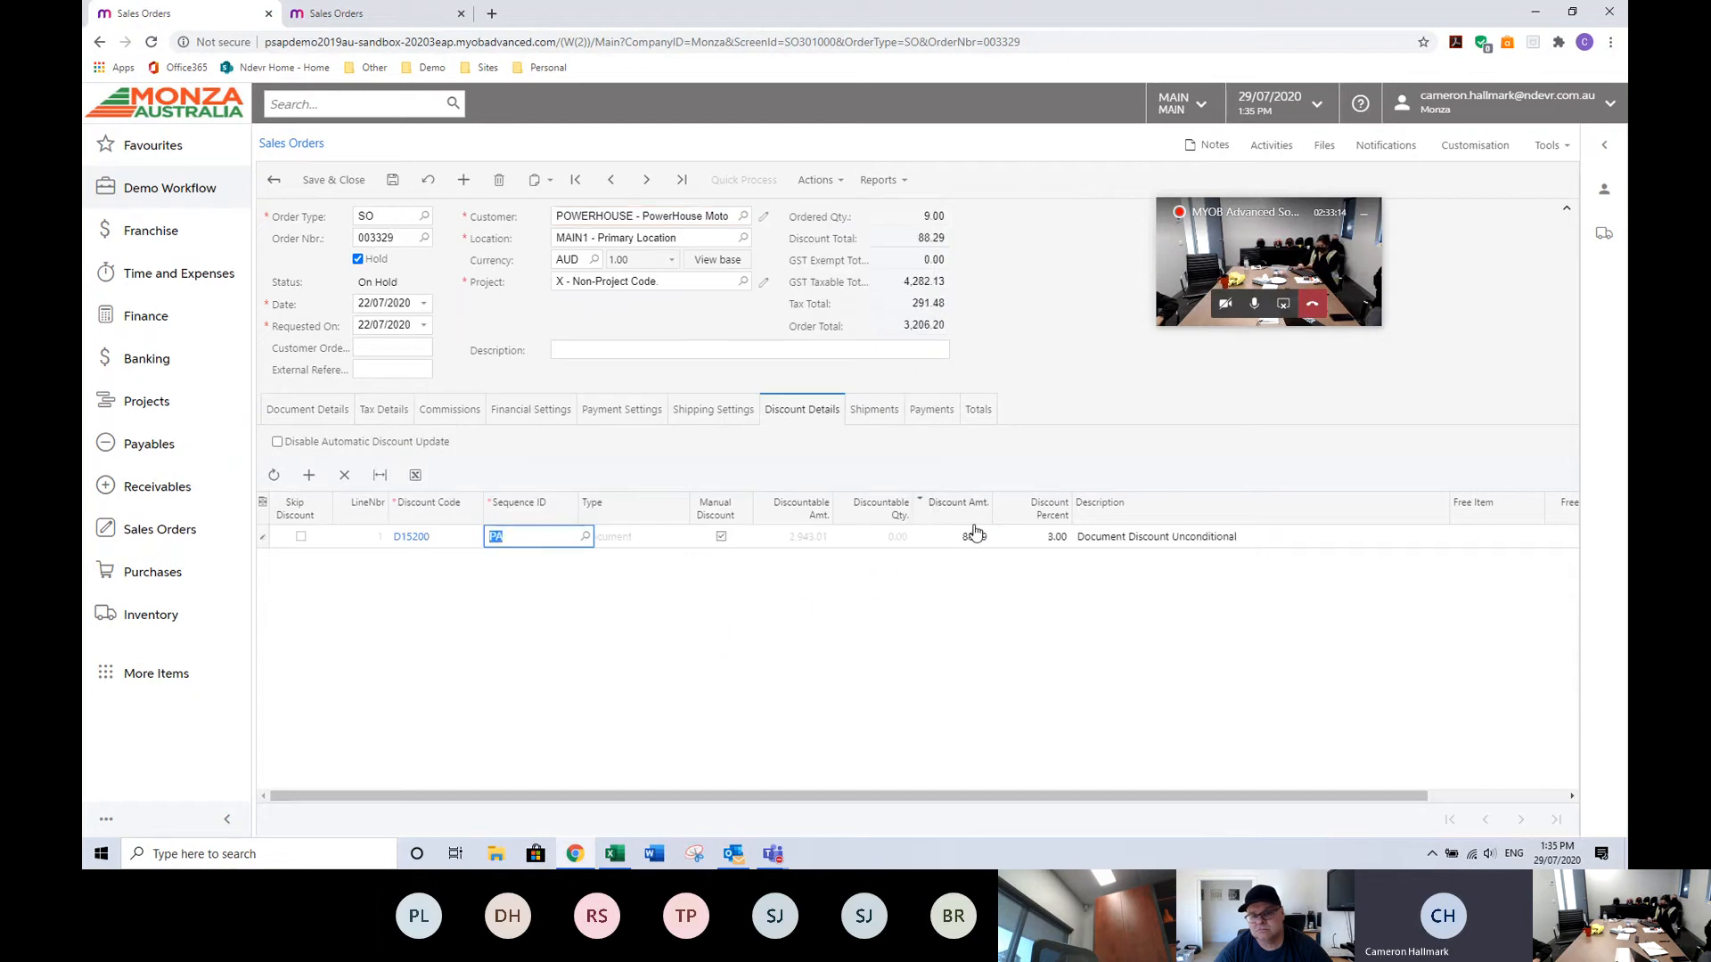
left_click(1044, 536)
type("5")
key("Tab")
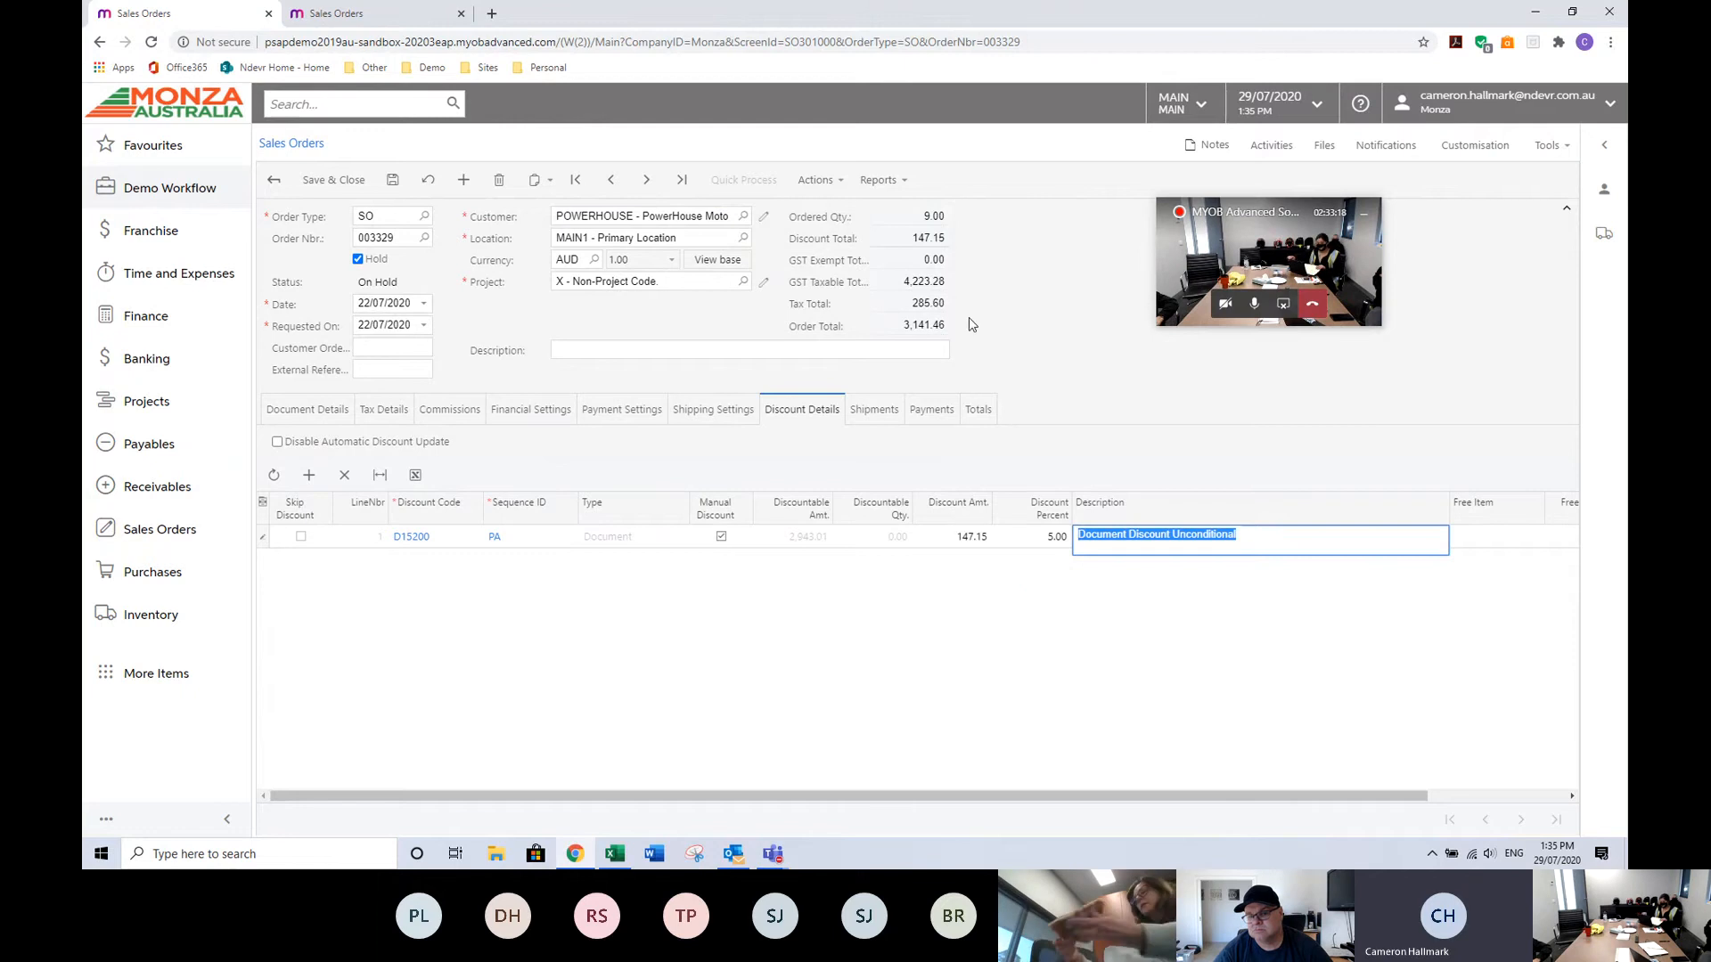
Replace the discount code on the 0AS2020T7B order line with DESTAFF.
left_click(311, 411)
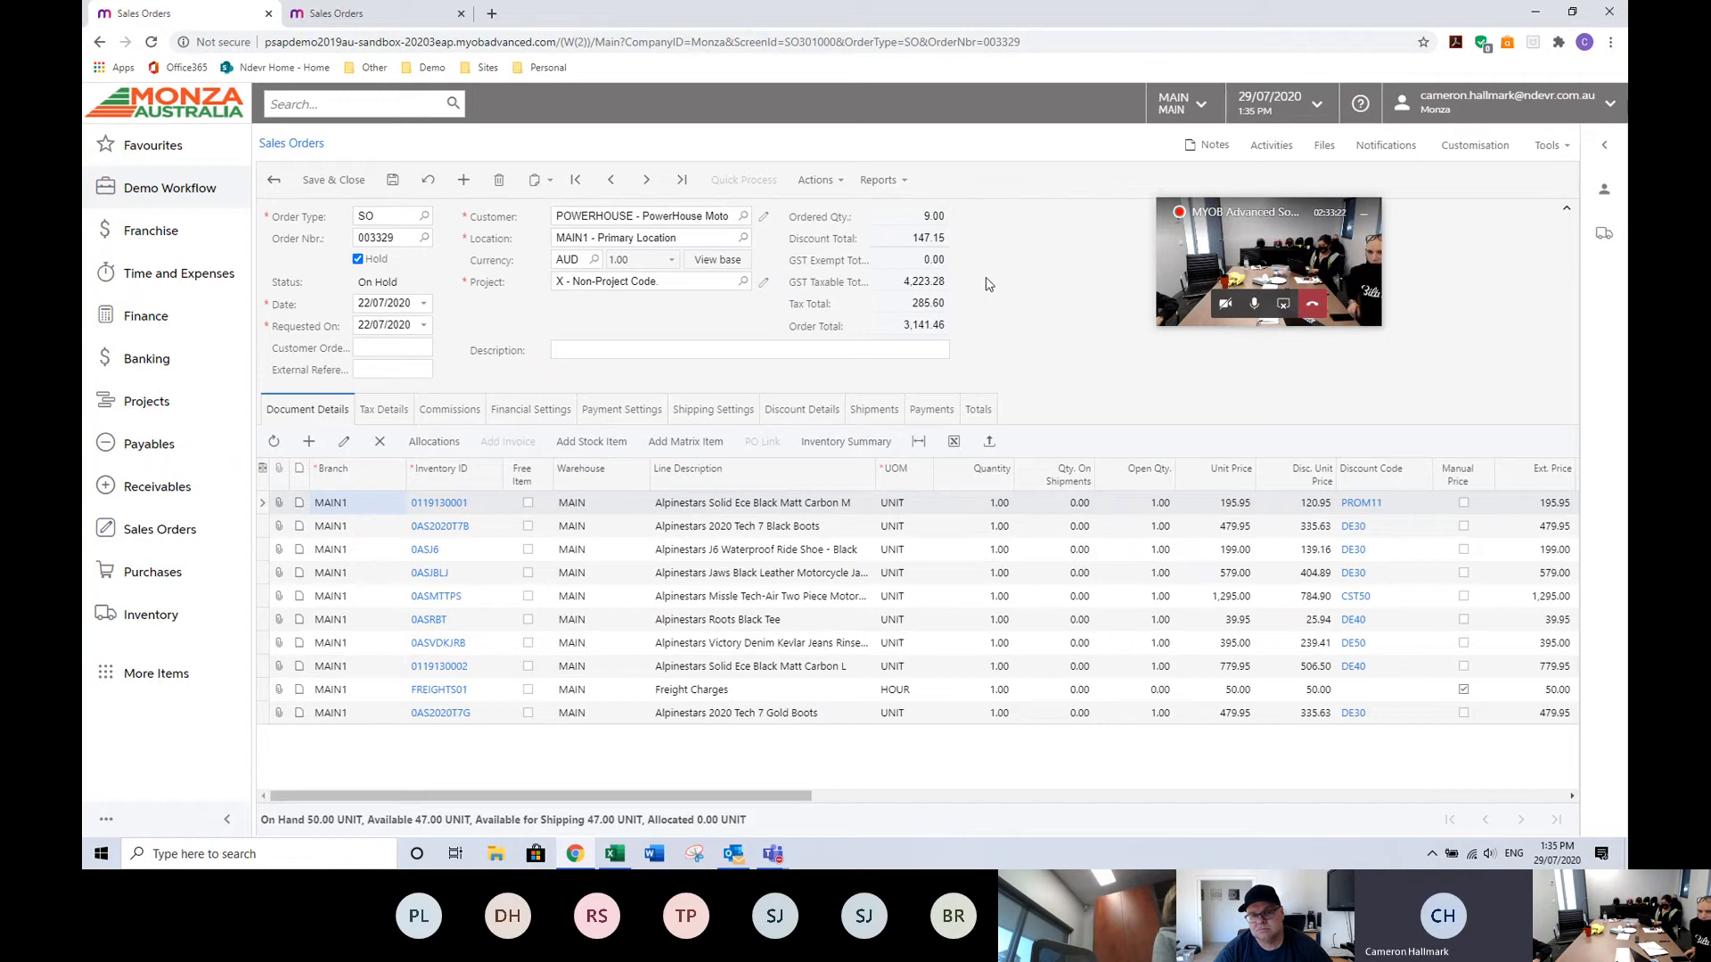
left_click(772, 405)
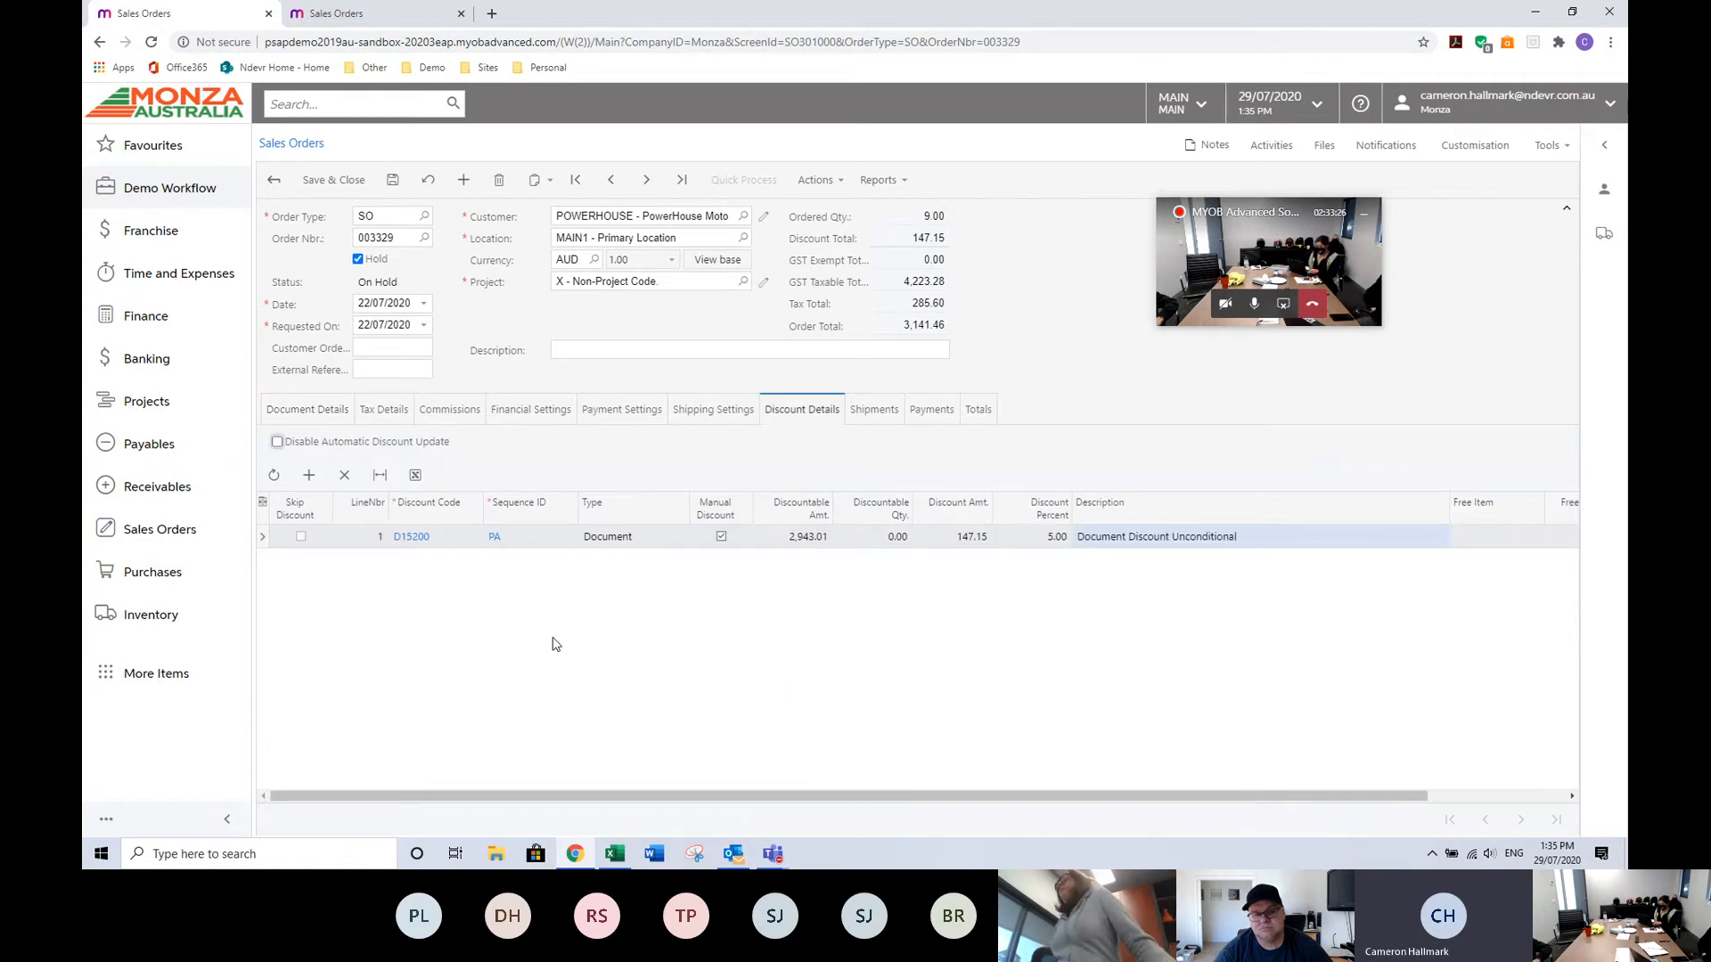
left_click(307, 416)
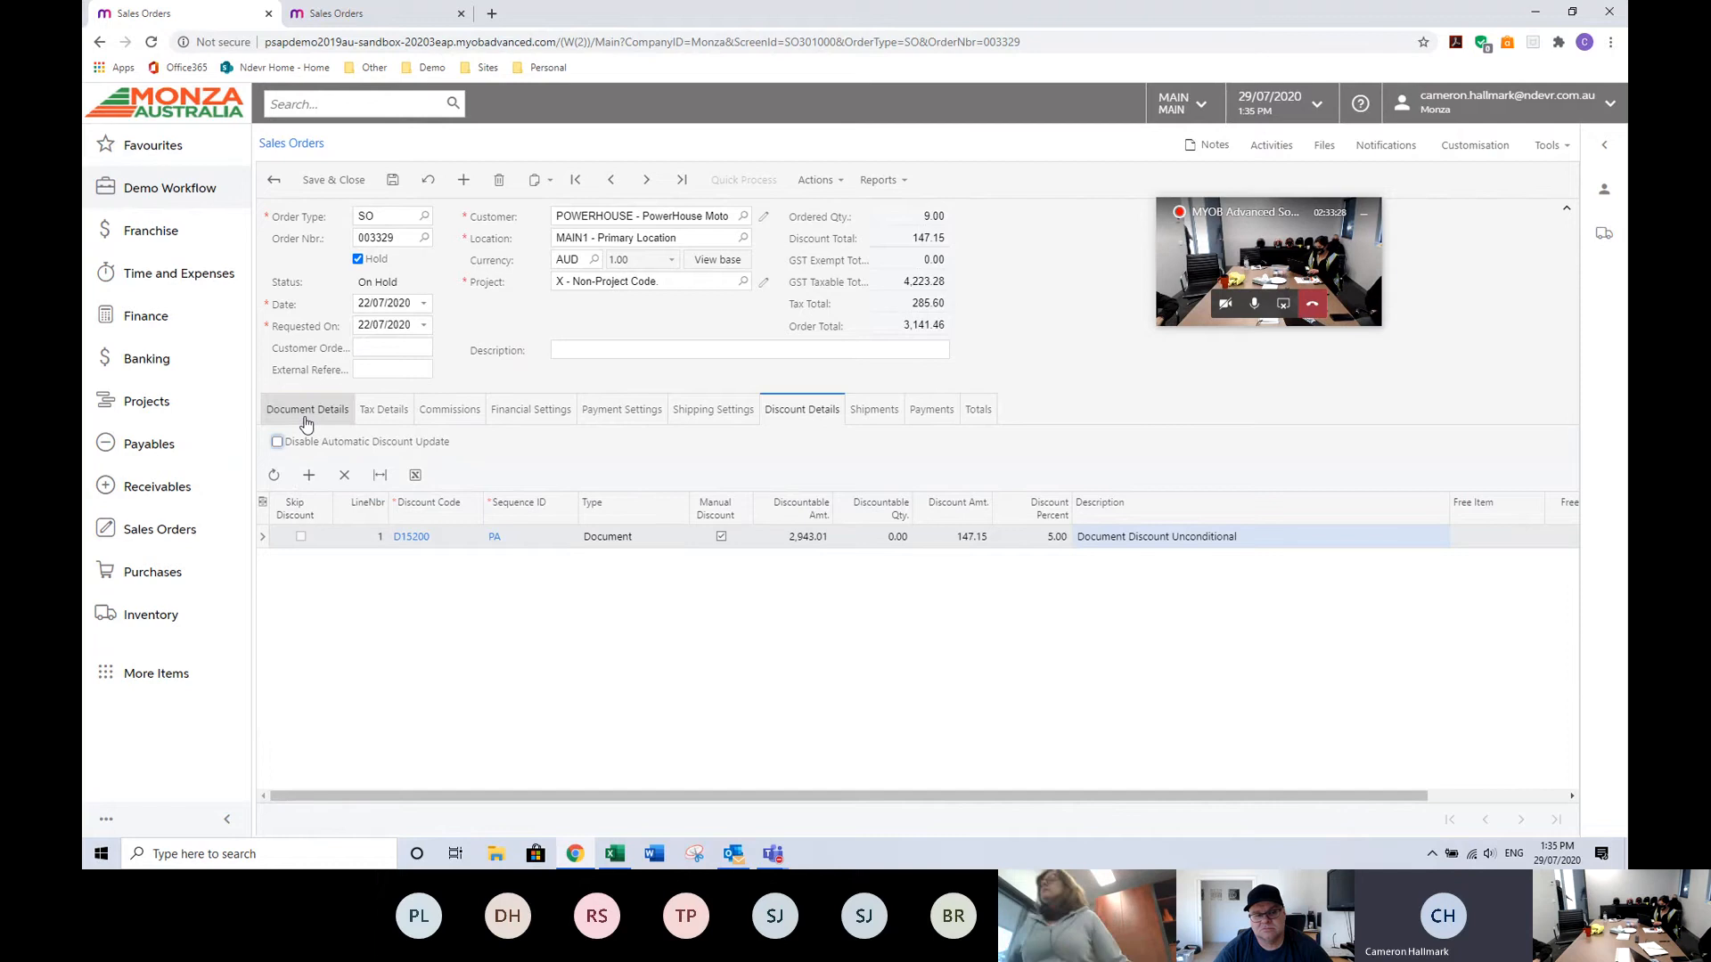
mouse_move(619, 795)
left_mouse_down()
mouse_move(847, 795)
mouse_move(619, 784)
left_mouse_up()
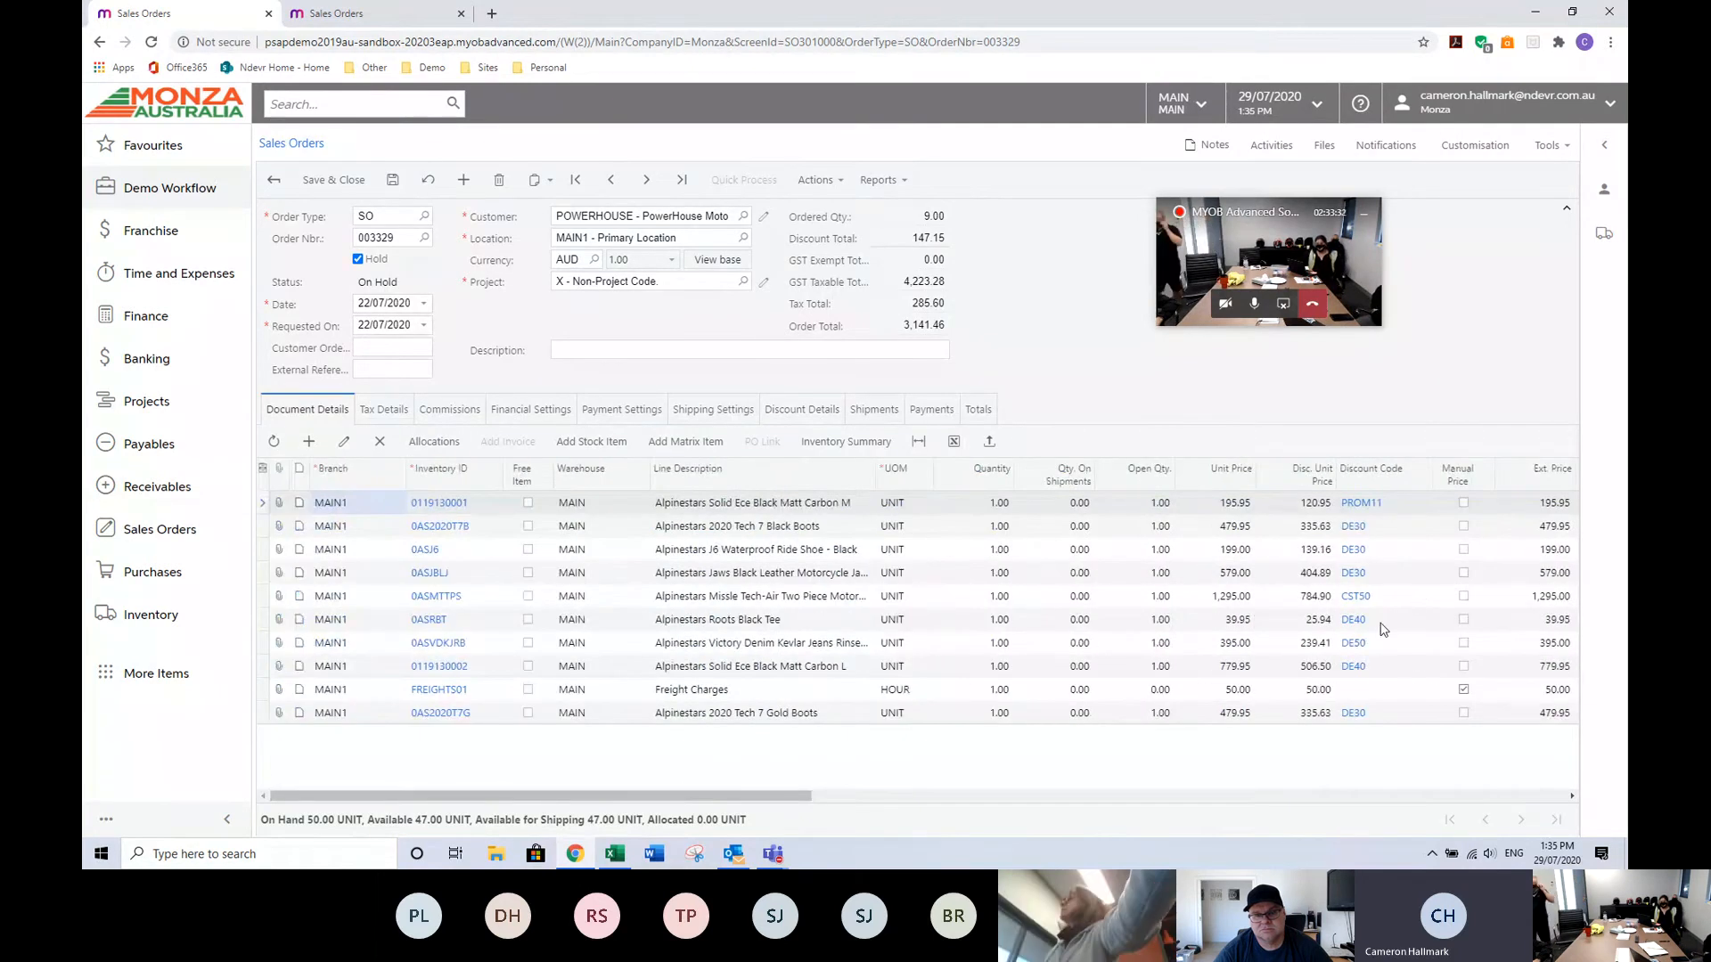
left_click(1387, 532)
left_click(1387, 533)
key("BackSpace")
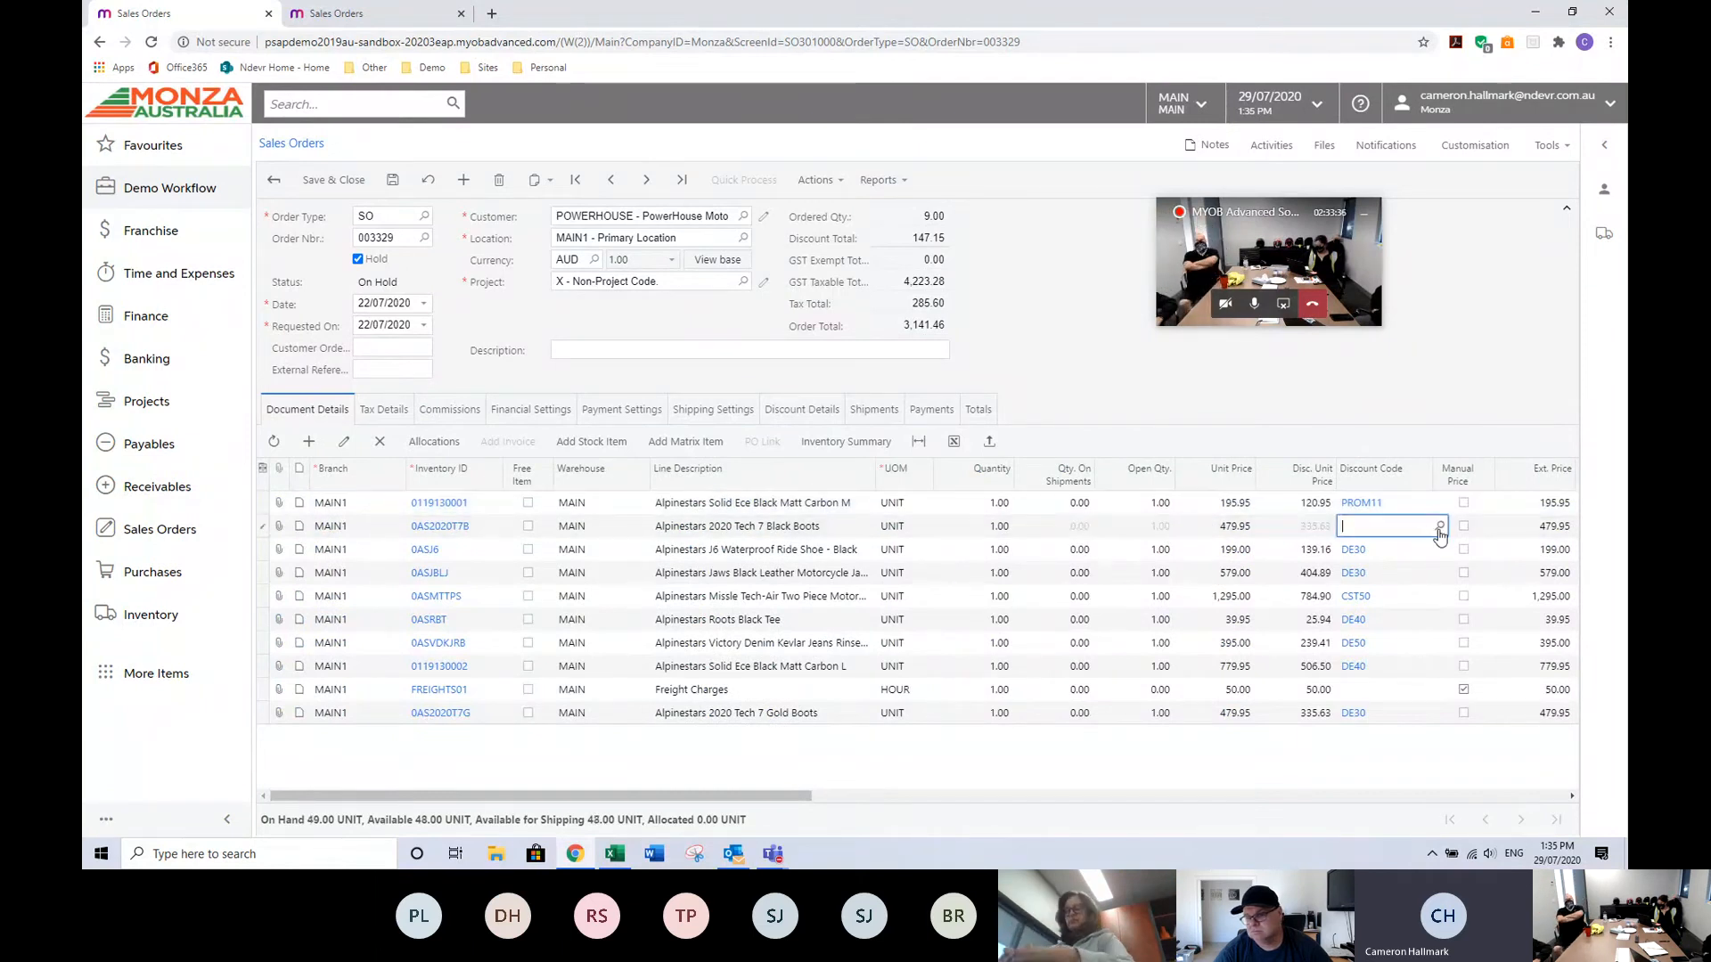
left_click(1437, 528)
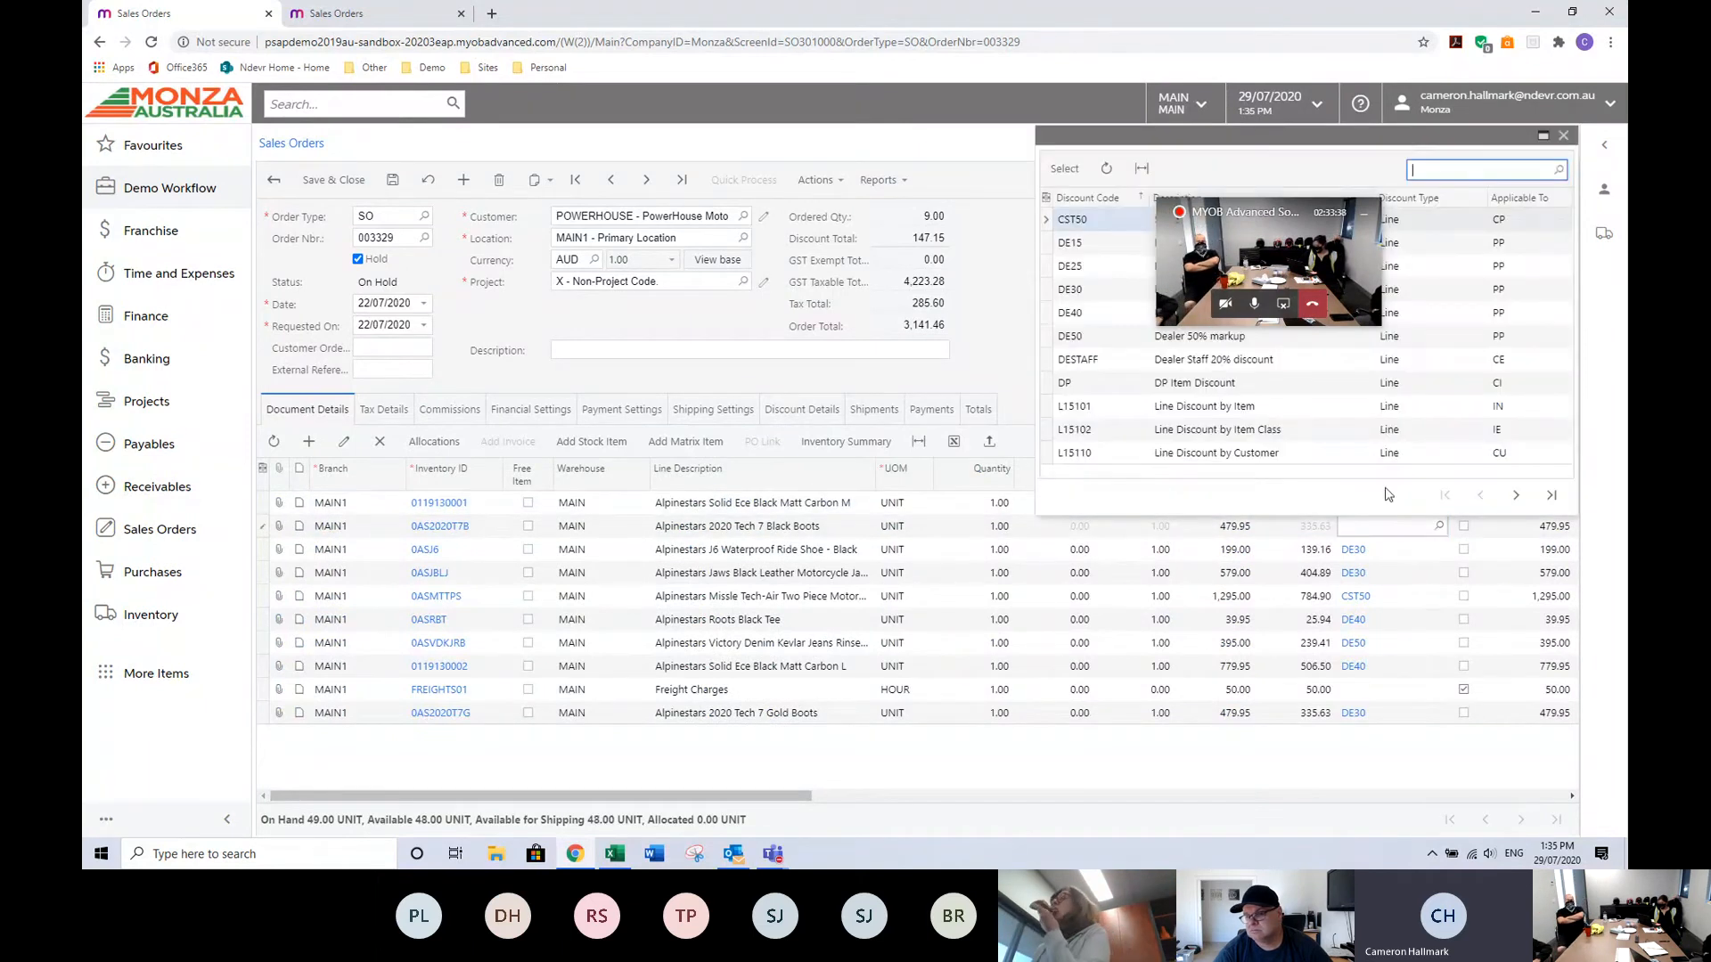
double_click(1080, 366)
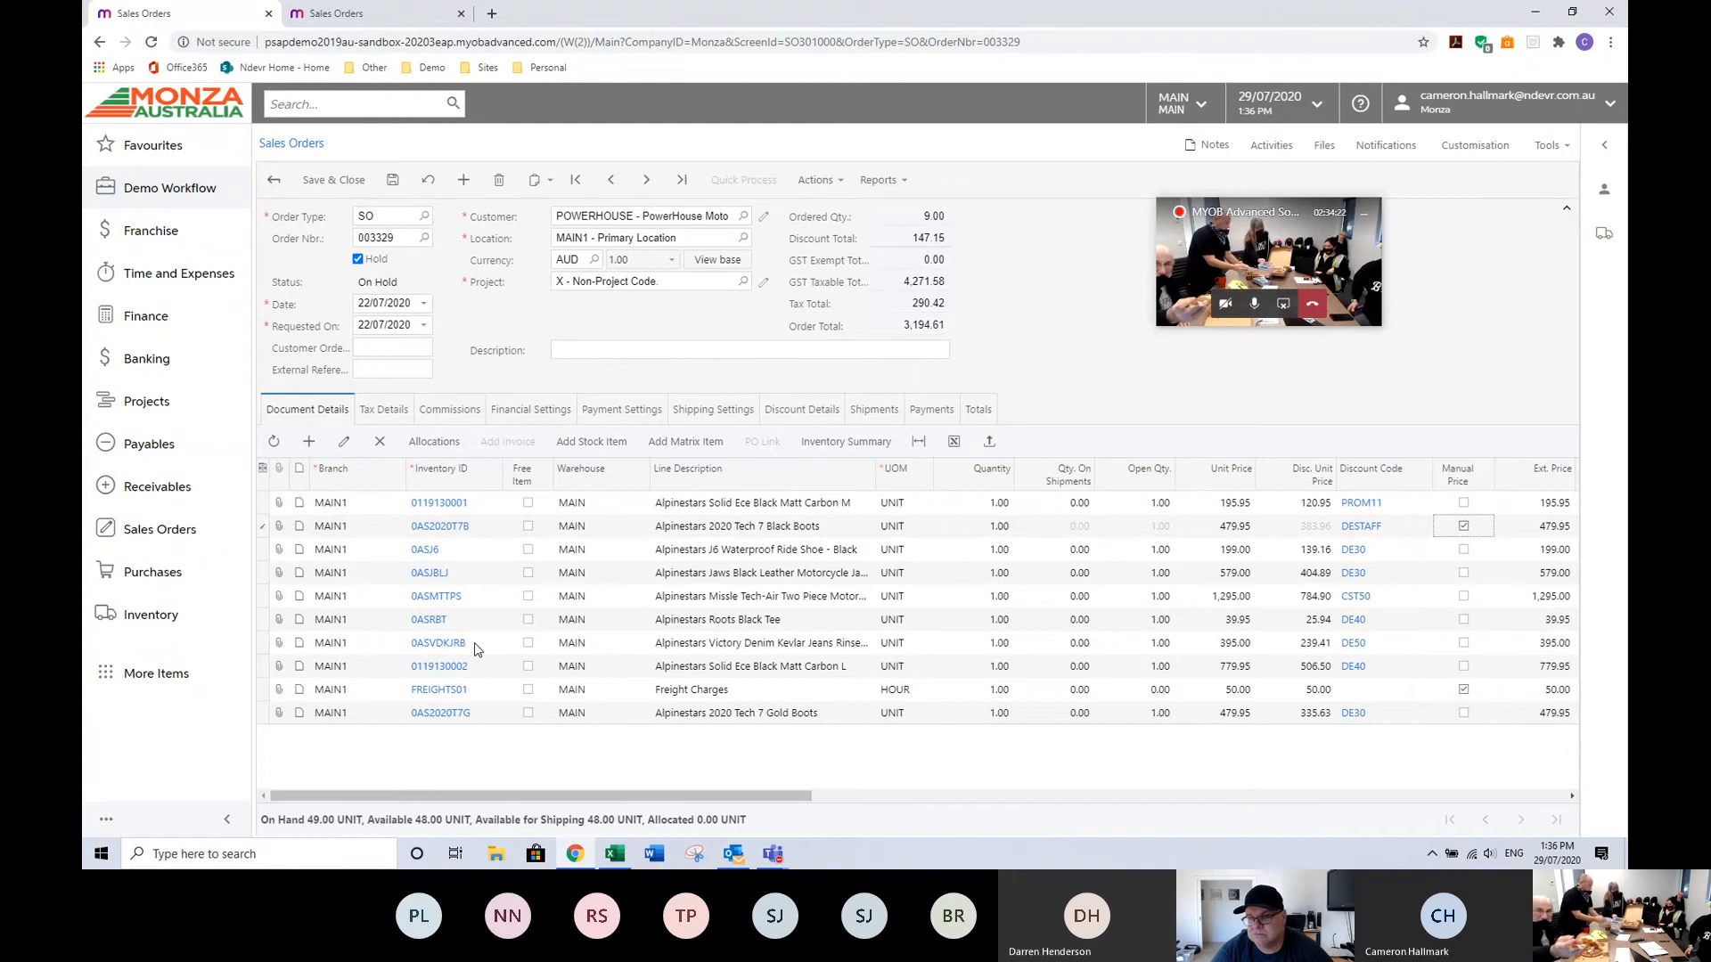
Set the quantity of the 0ASJ6 order line to 10.
left_click(463, 550)
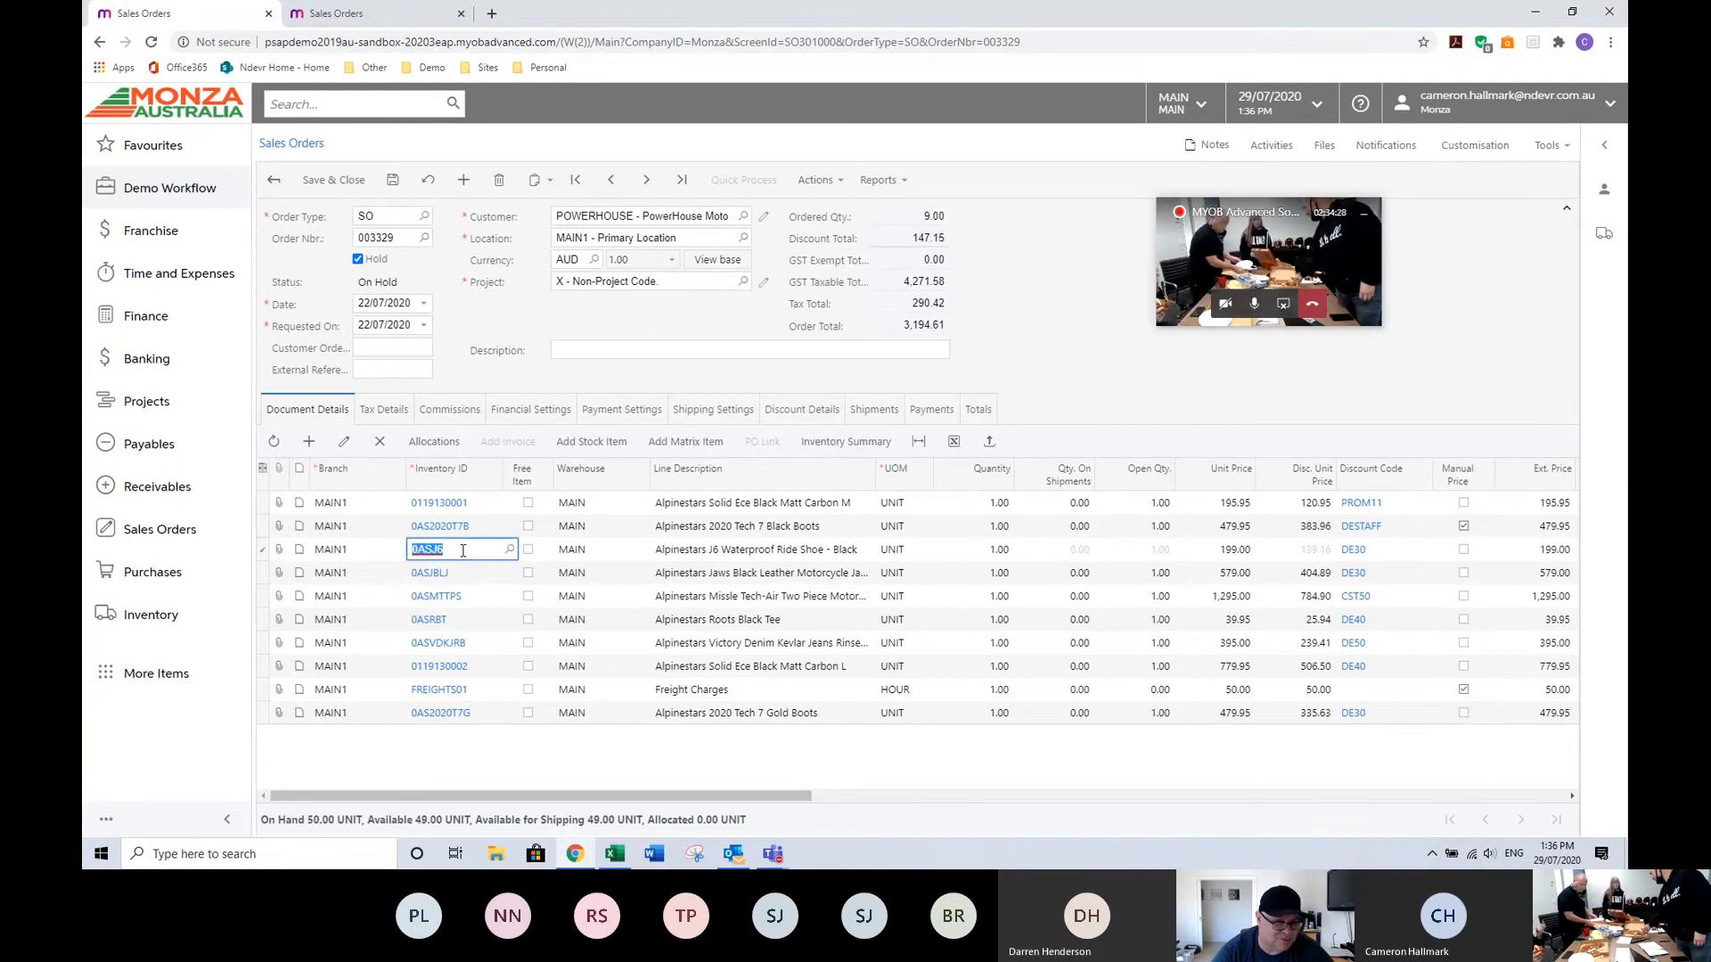
left_click(992, 550)
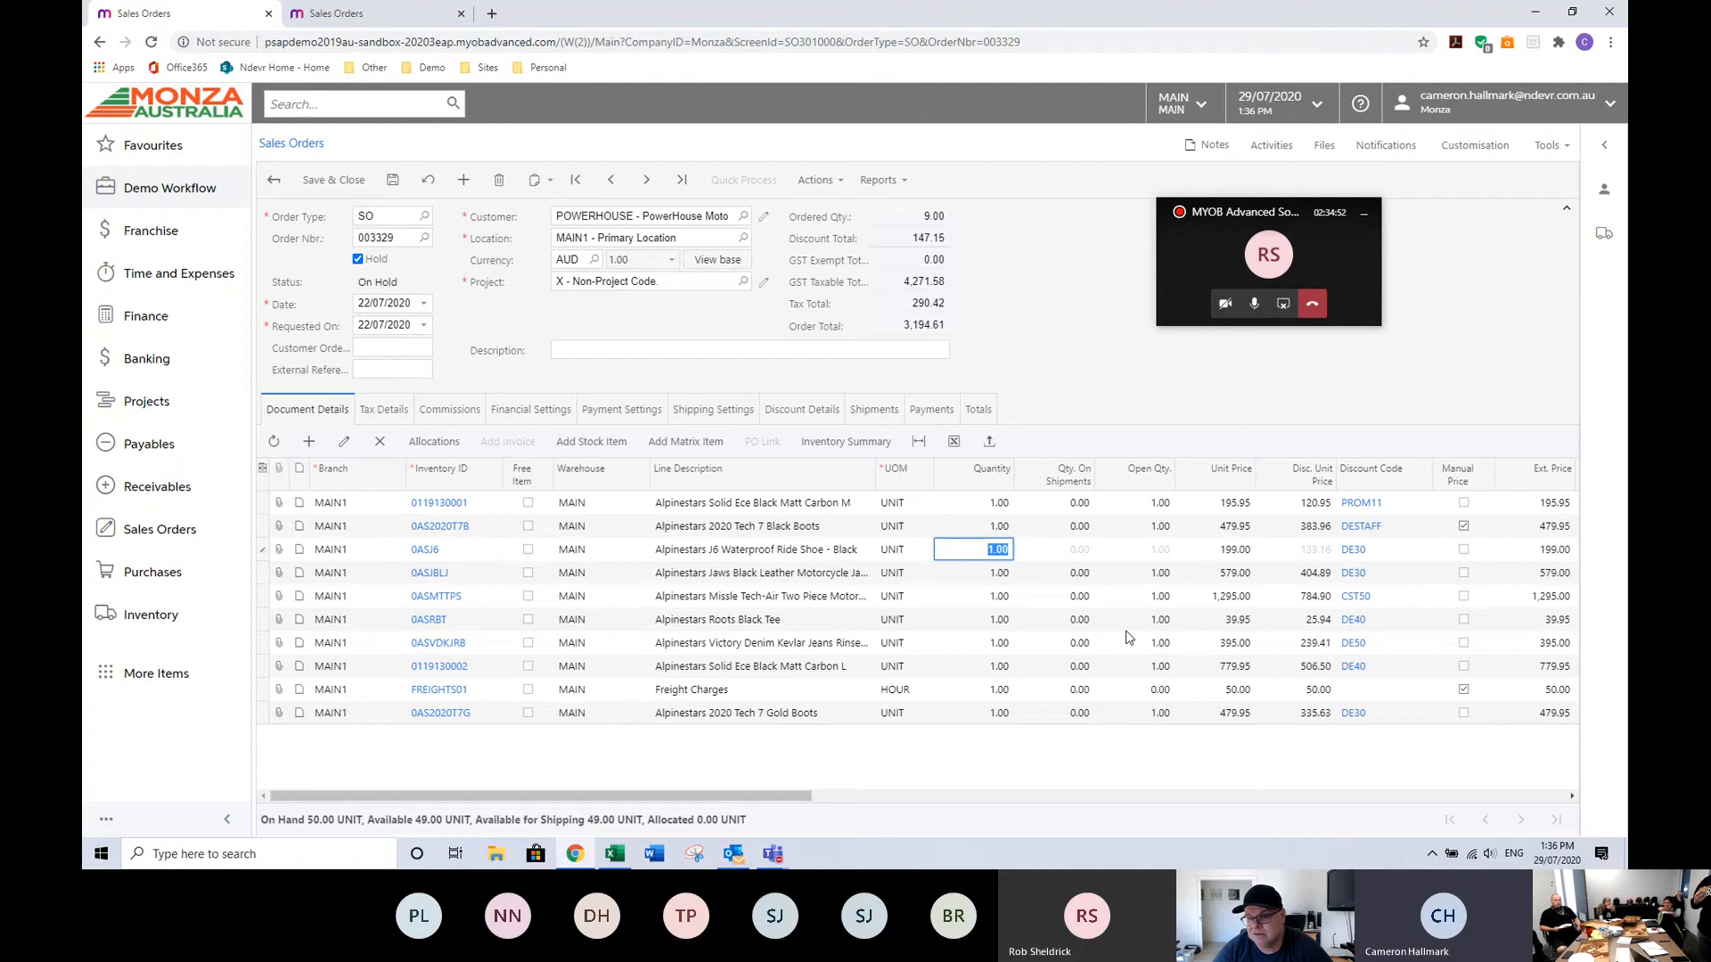
type("0")
key("Tab")
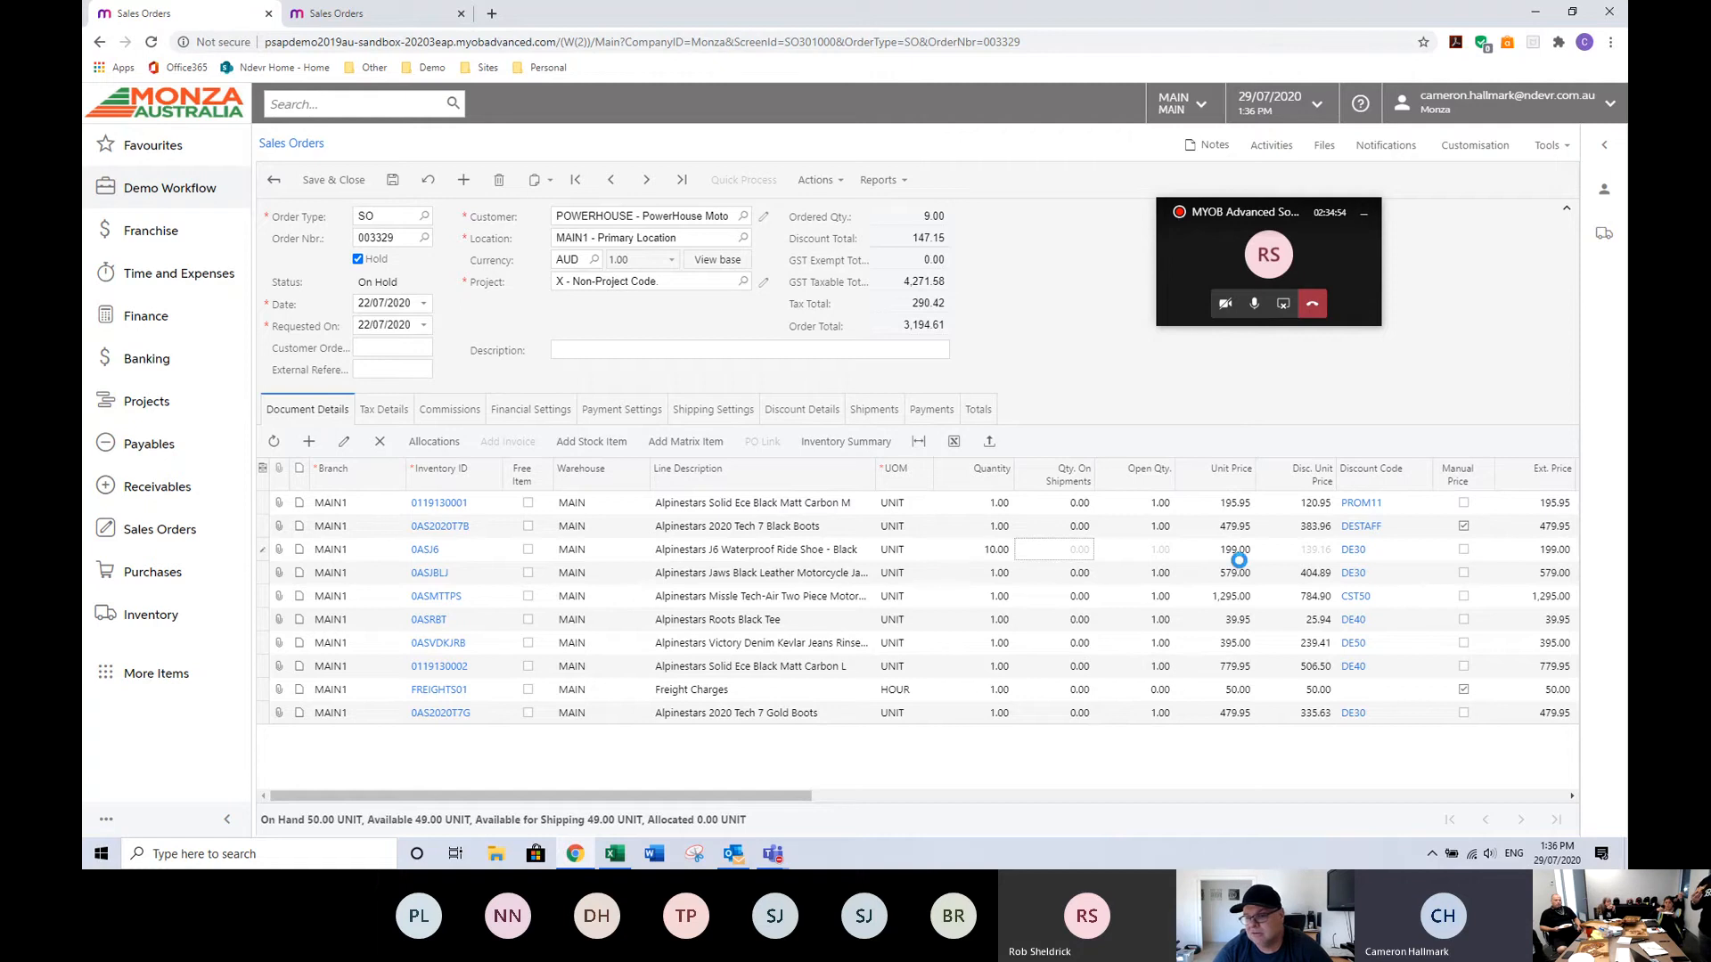
key("Tab")
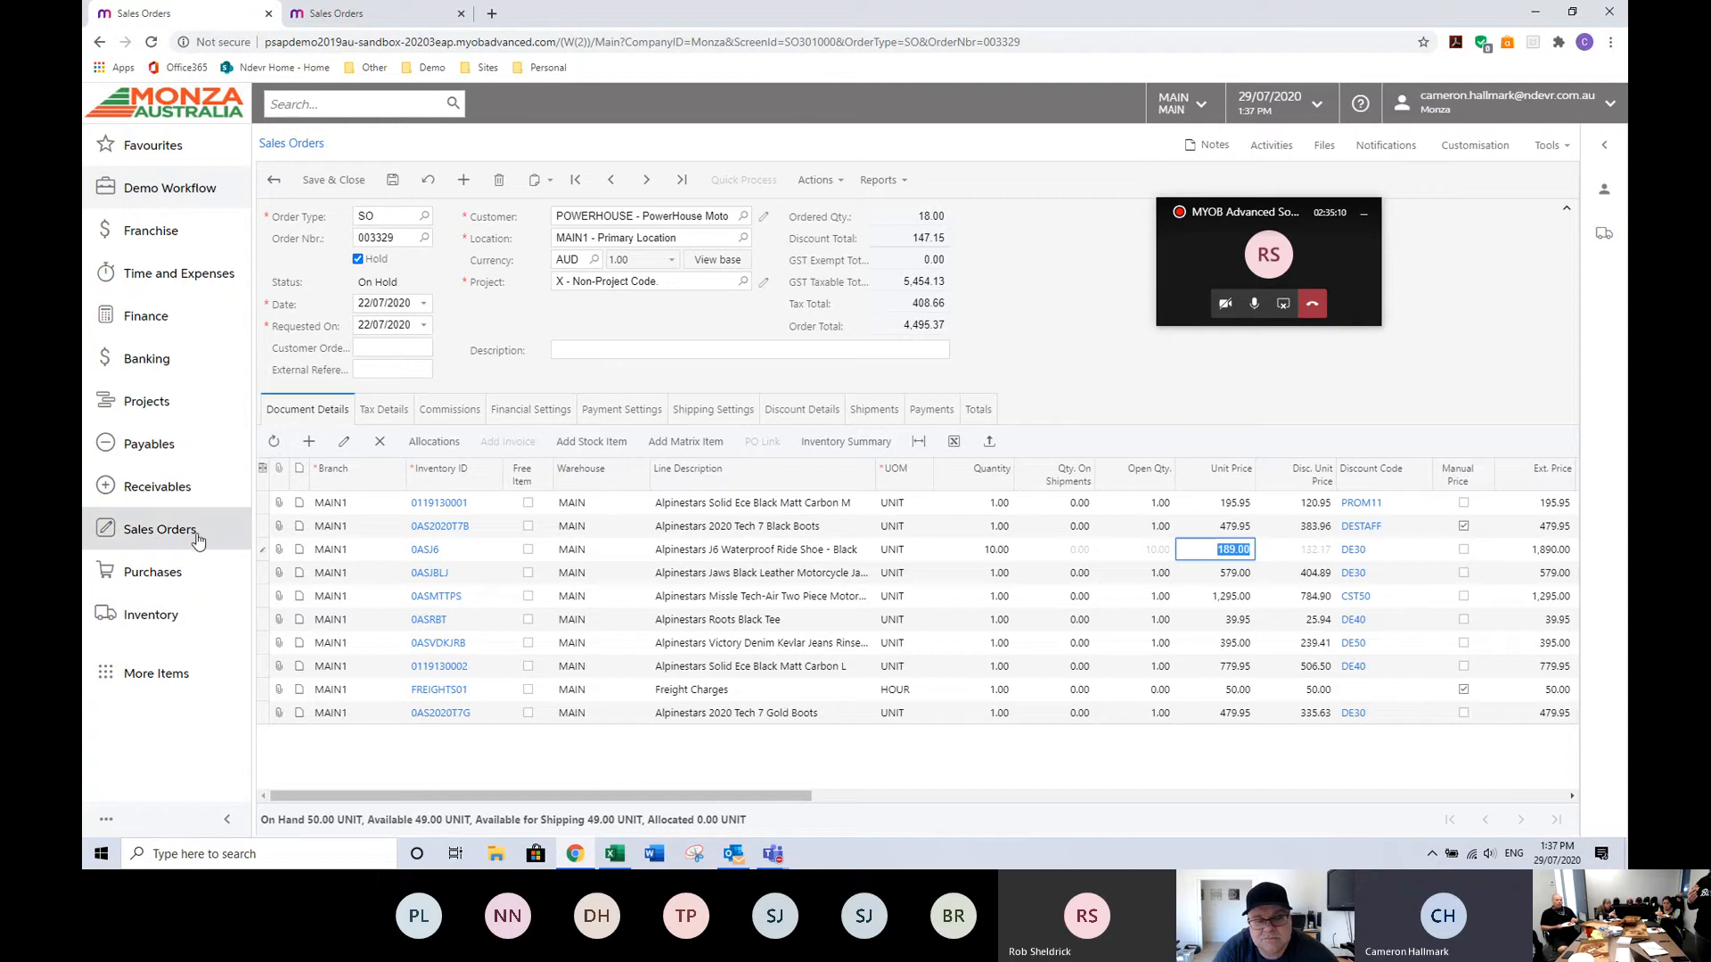
Open discount PROM11 from the Receivables discounts list and review its breakpoints and items.
left_click(161, 500)
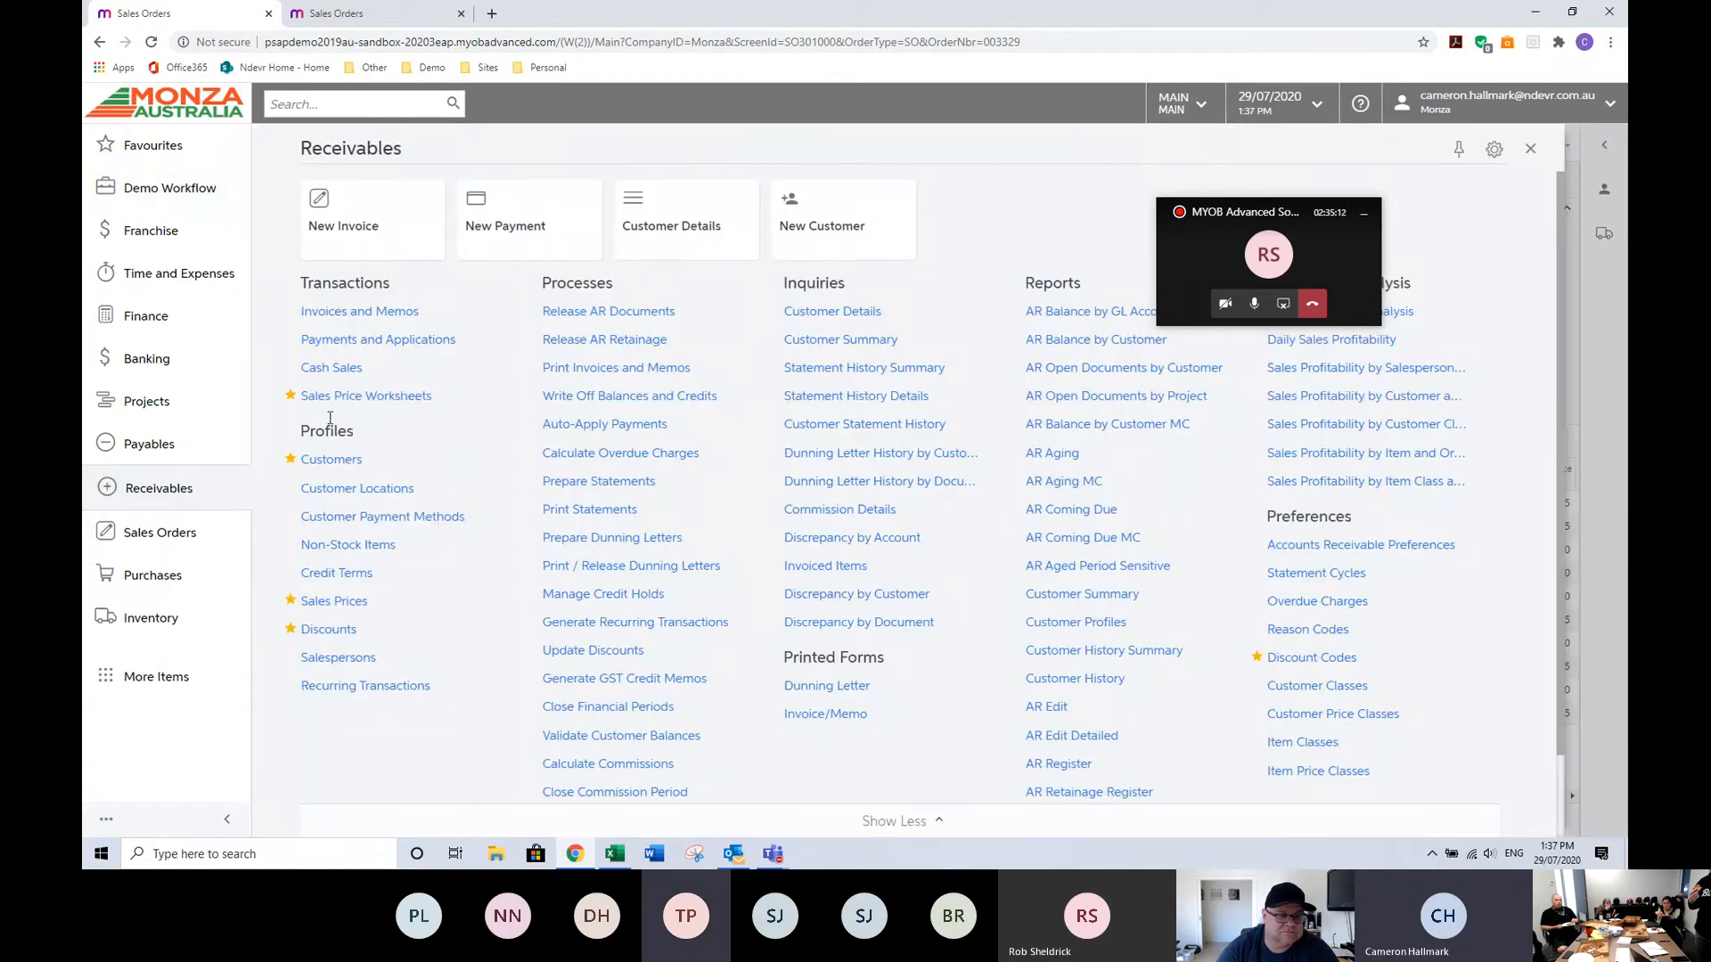
left_click(330, 629)
key("Return")
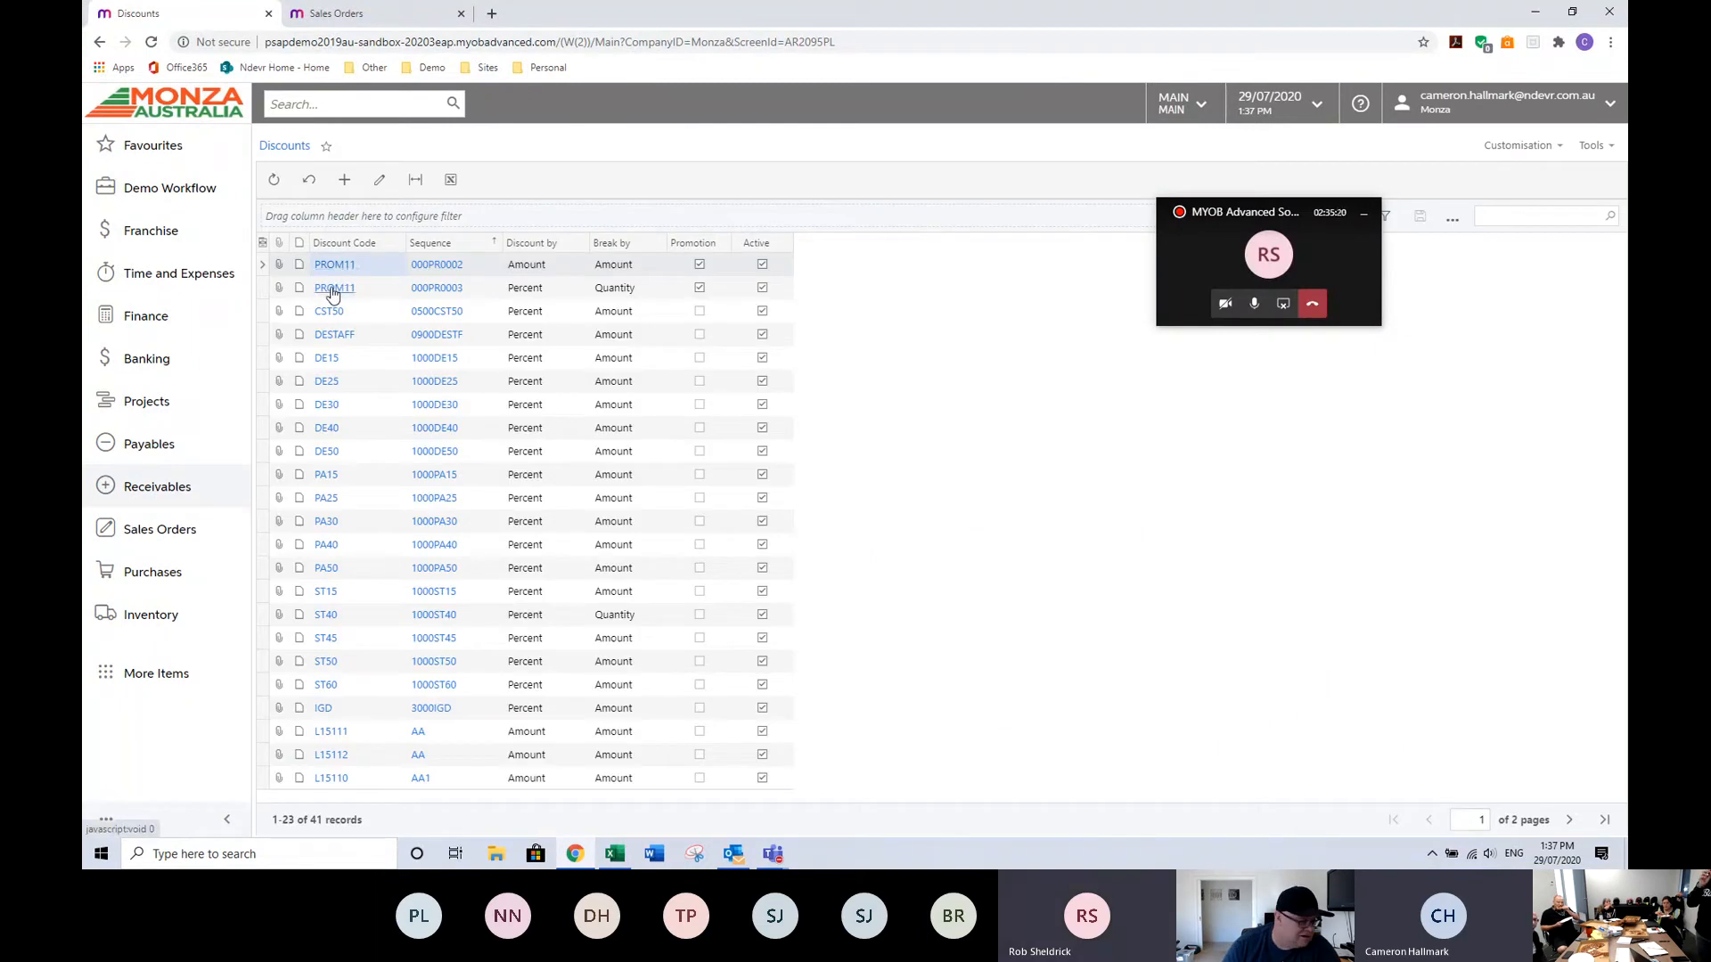
left_click(335, 290)
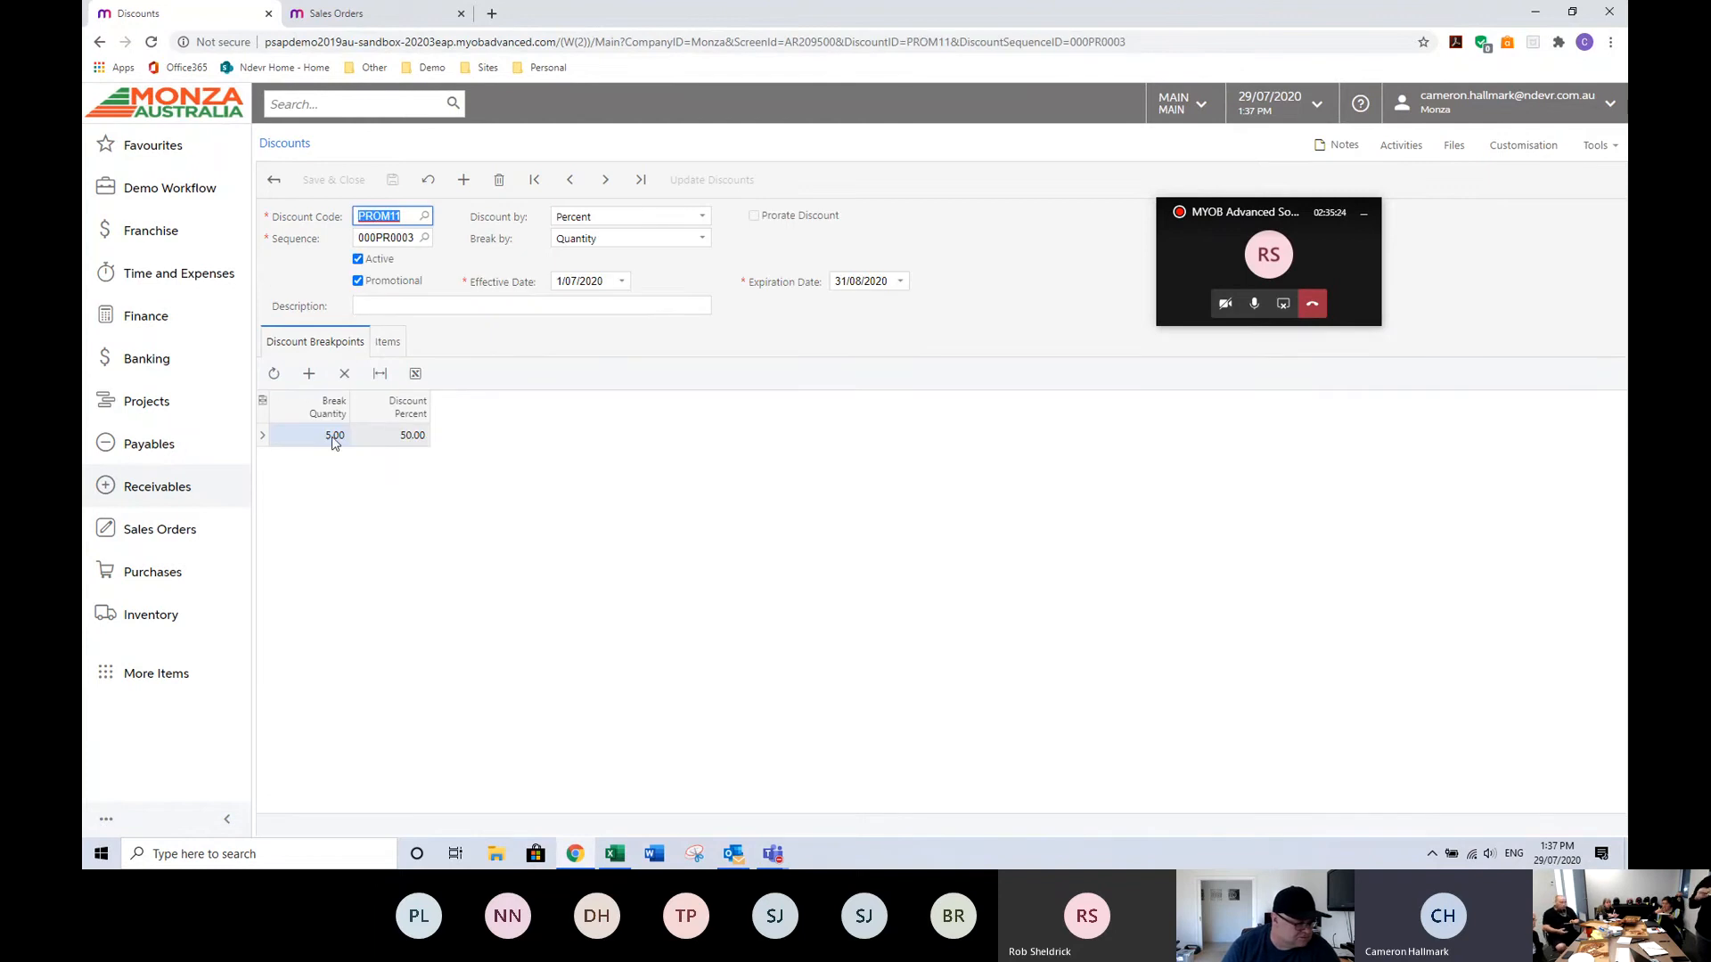
left_click(392, 344)
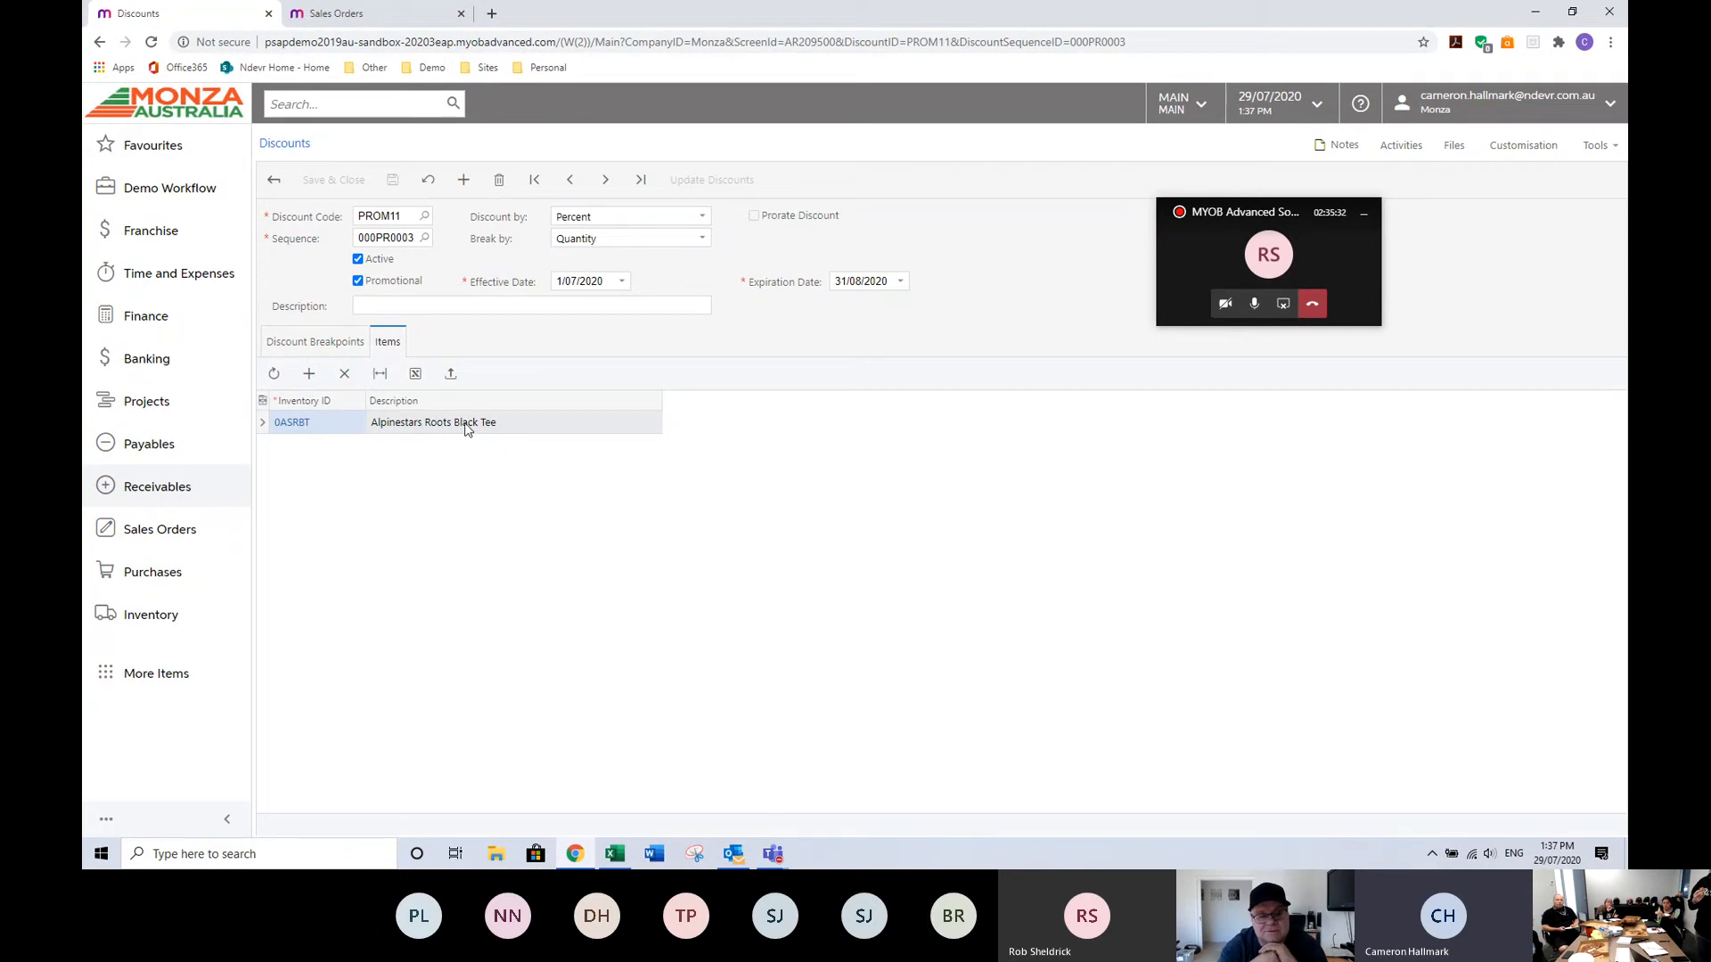
left_click(343, 351)
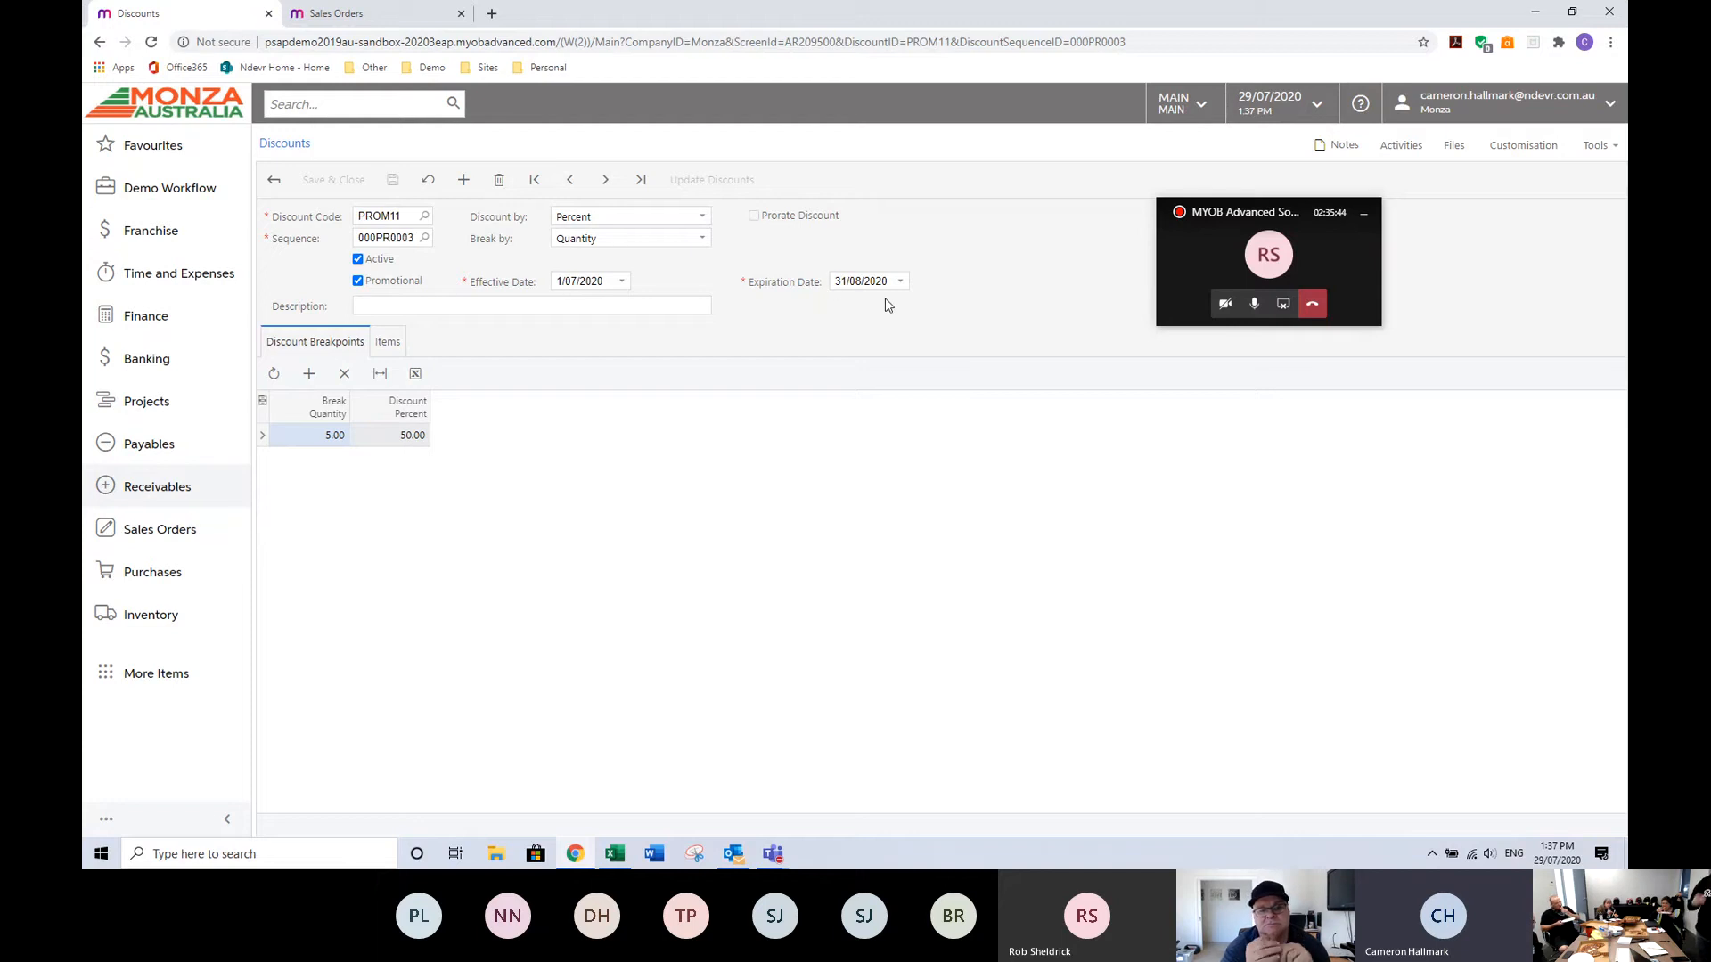
left_click(386, 341)
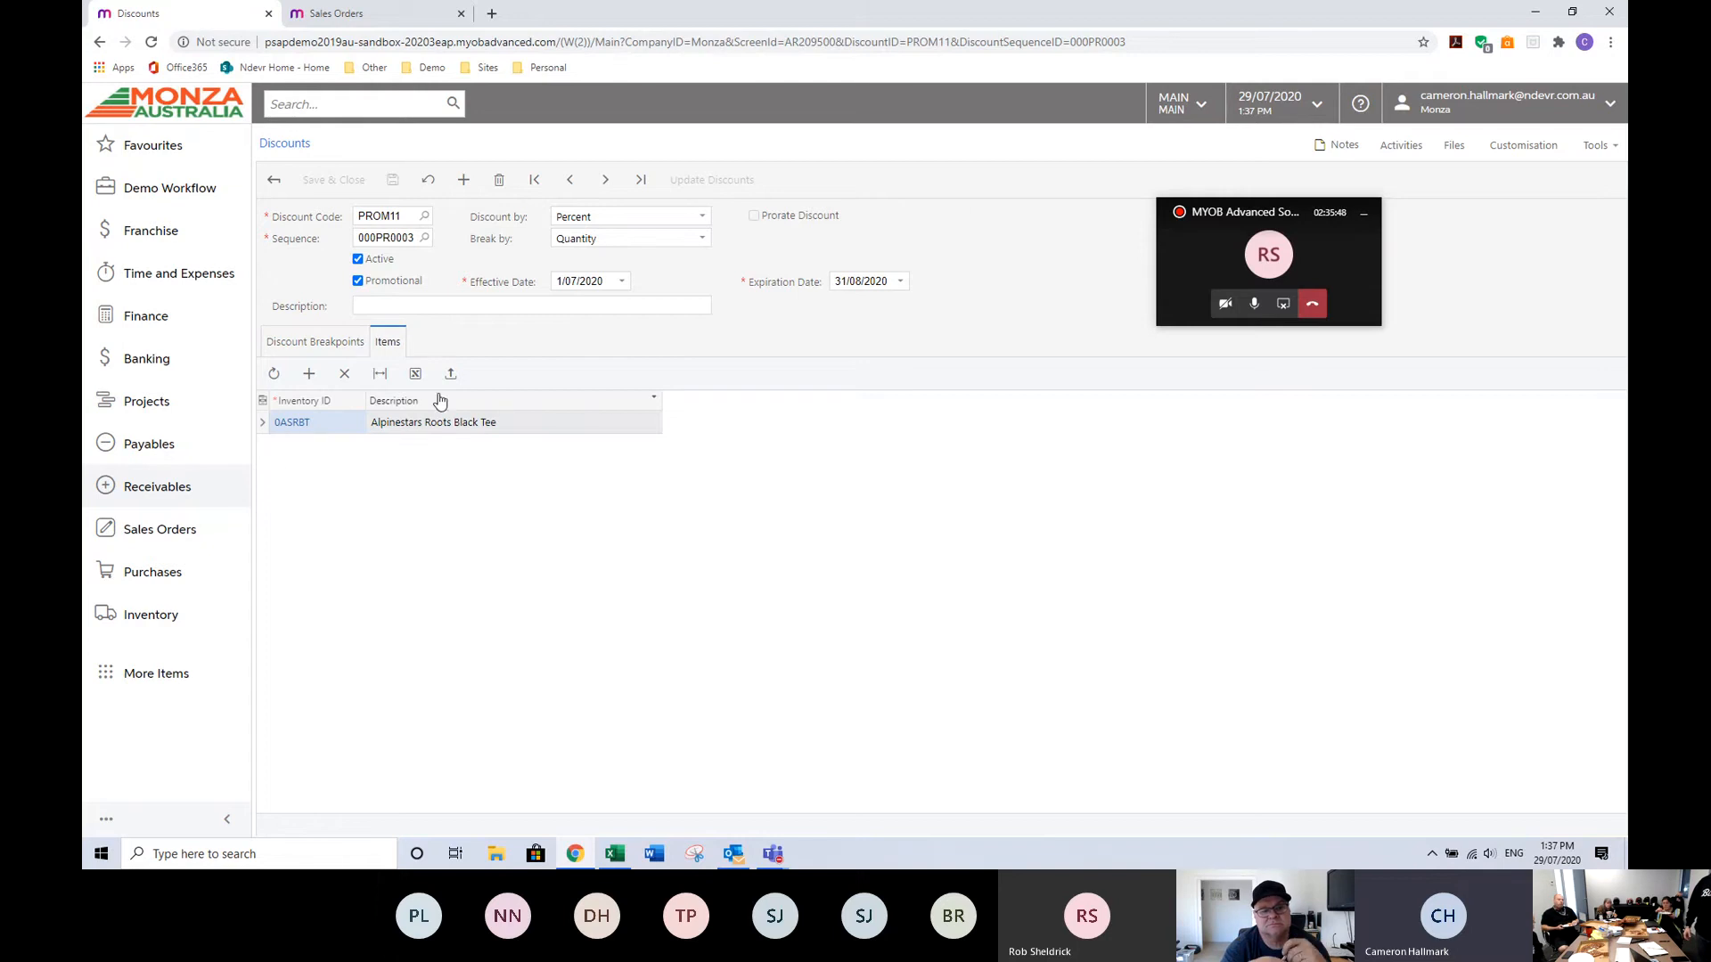
Open sales order 003327 from the Sales Orders list to review its lines and return to the list.
left_click(167, 538)
left_click(324, 339)
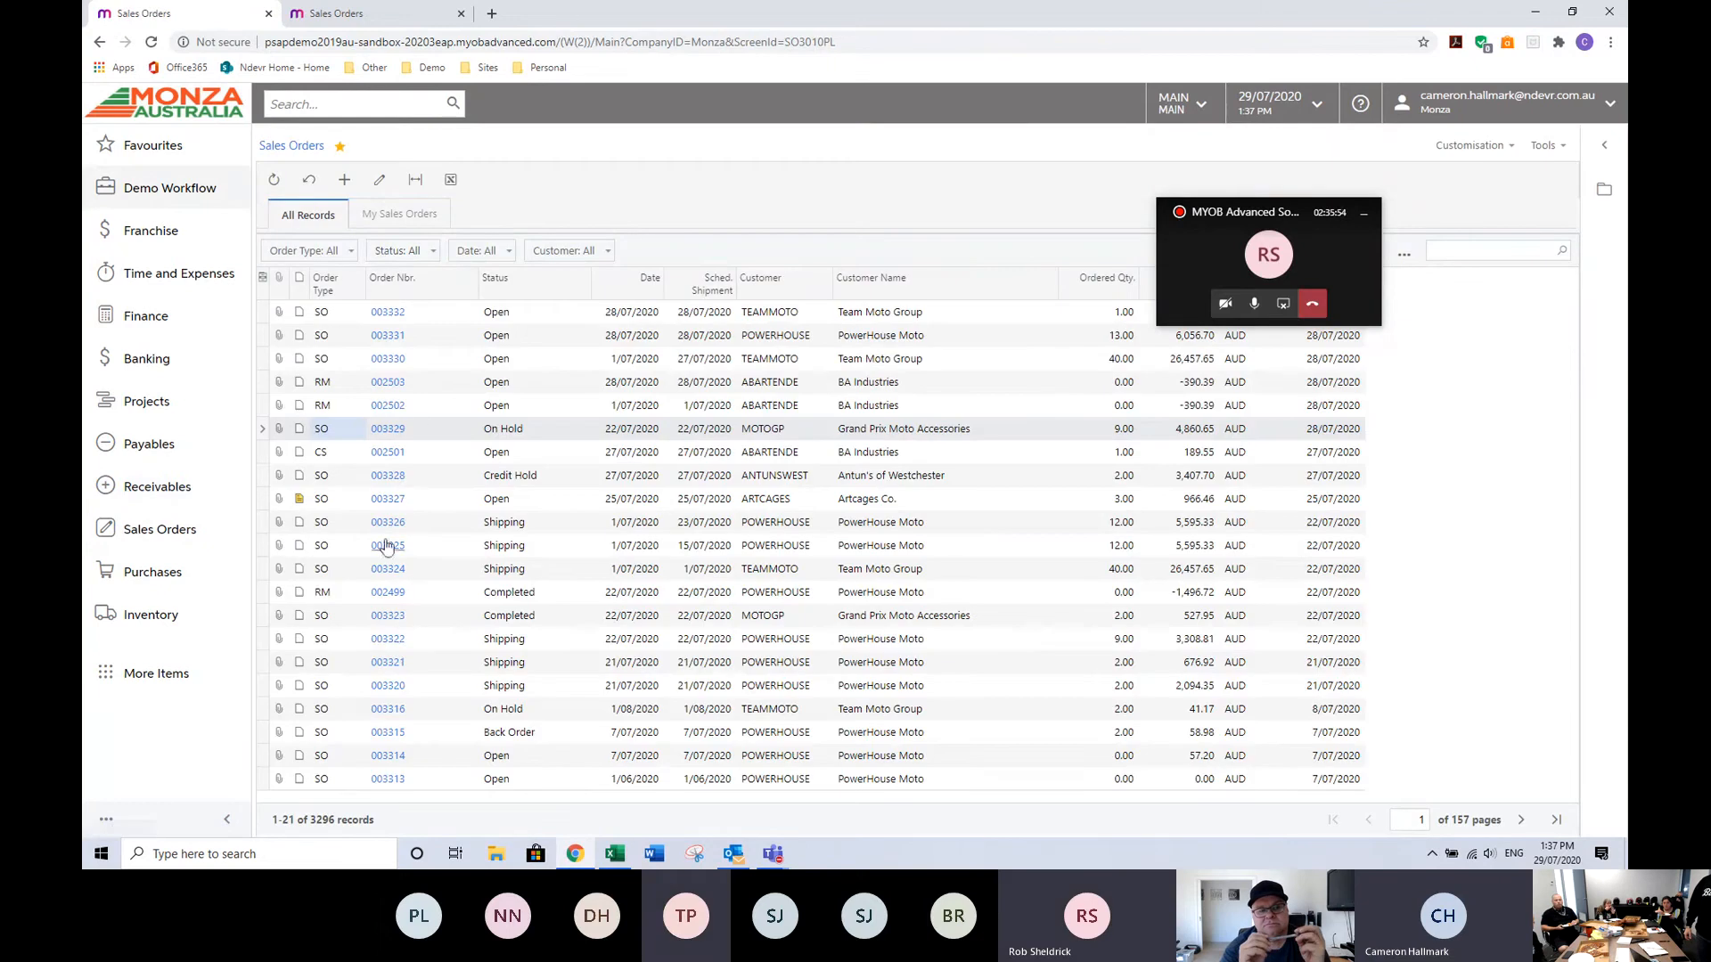
left_click(389, 499)
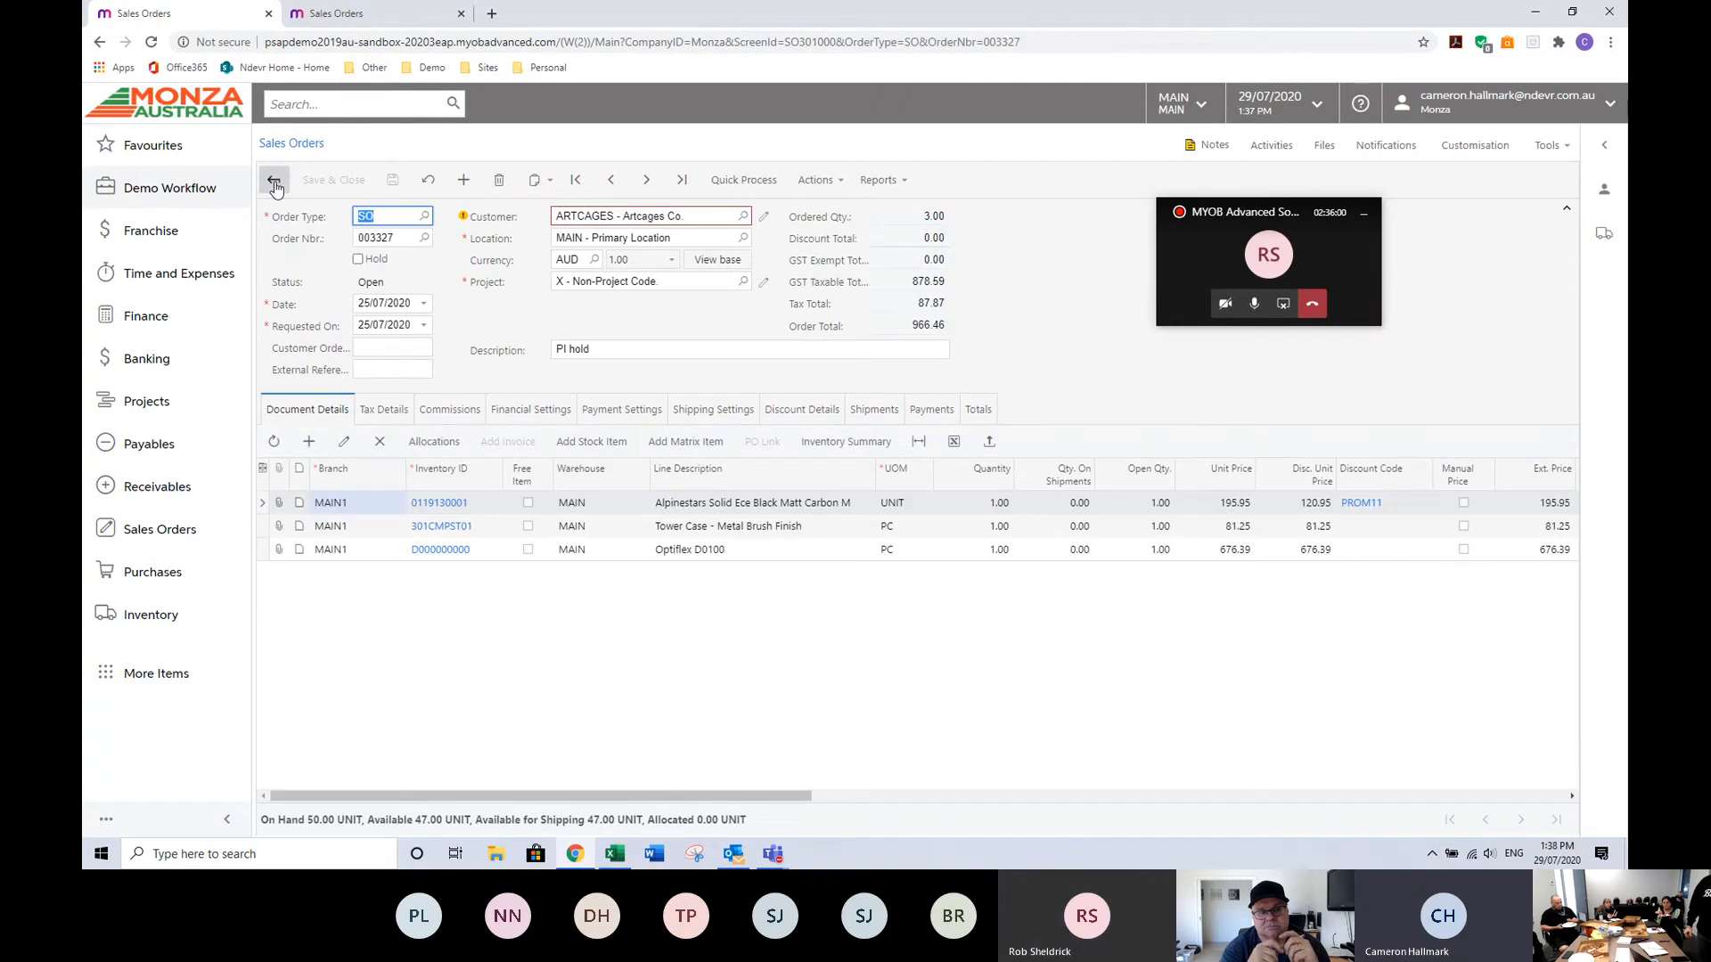
left_click(272, 180)
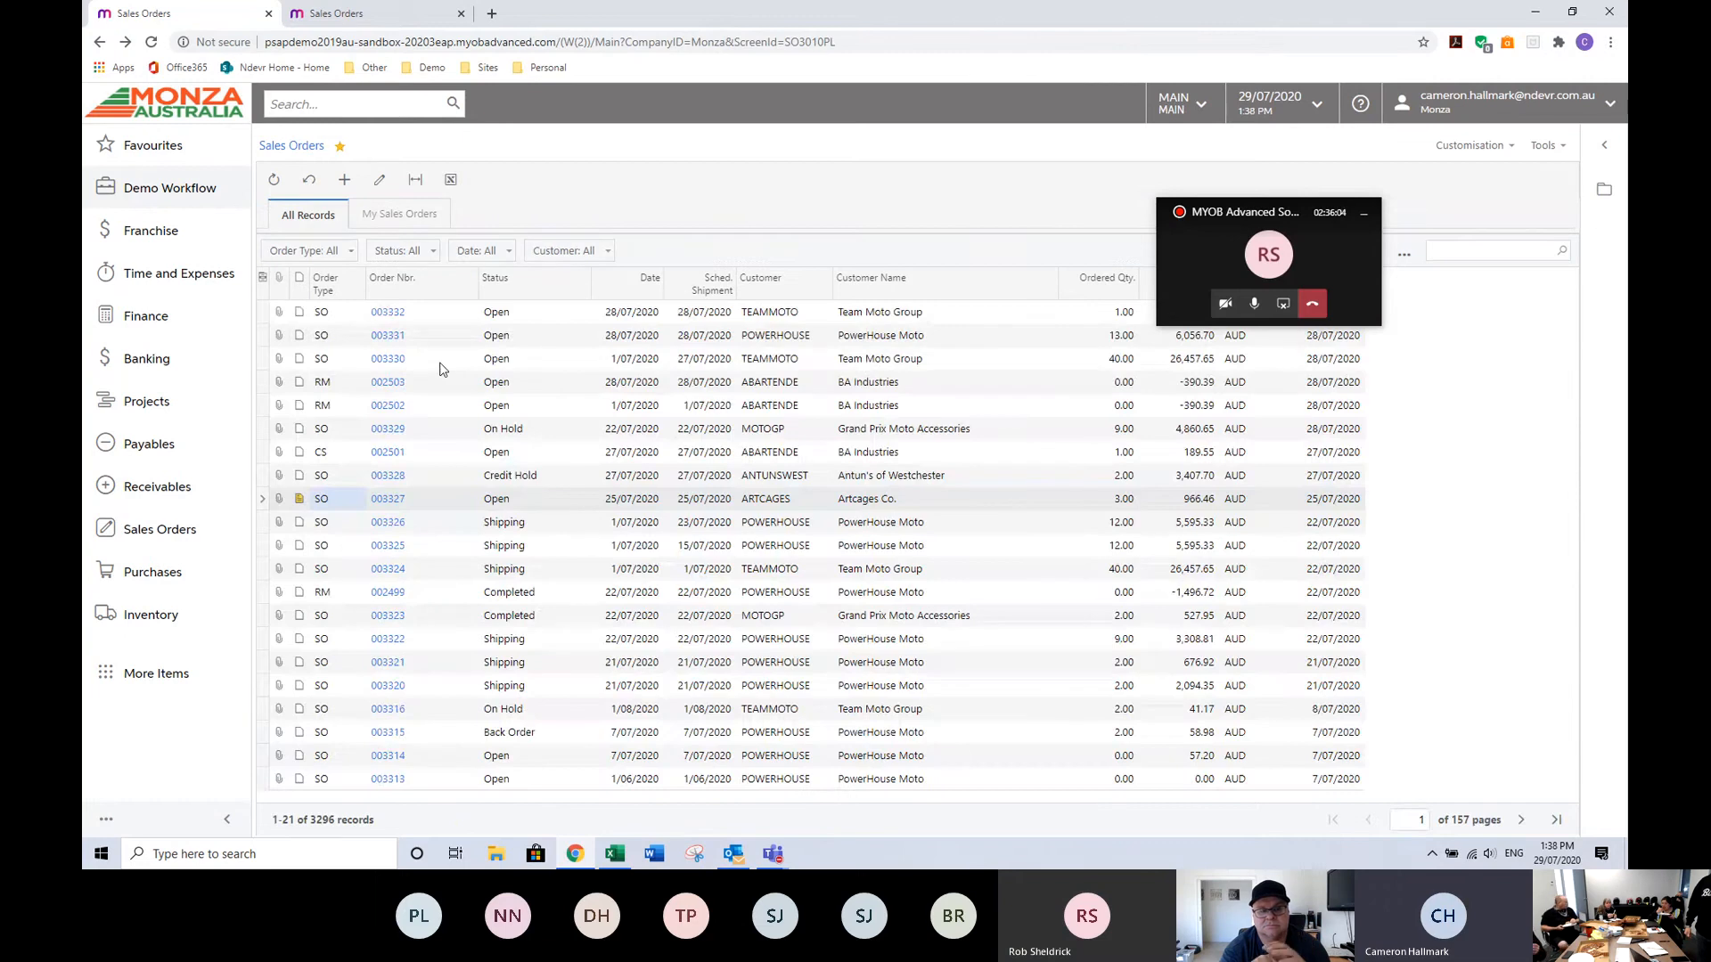
Open sales order 003329 and set the quantity of the 0ASRBT line to 6.
left_click(391, 430)
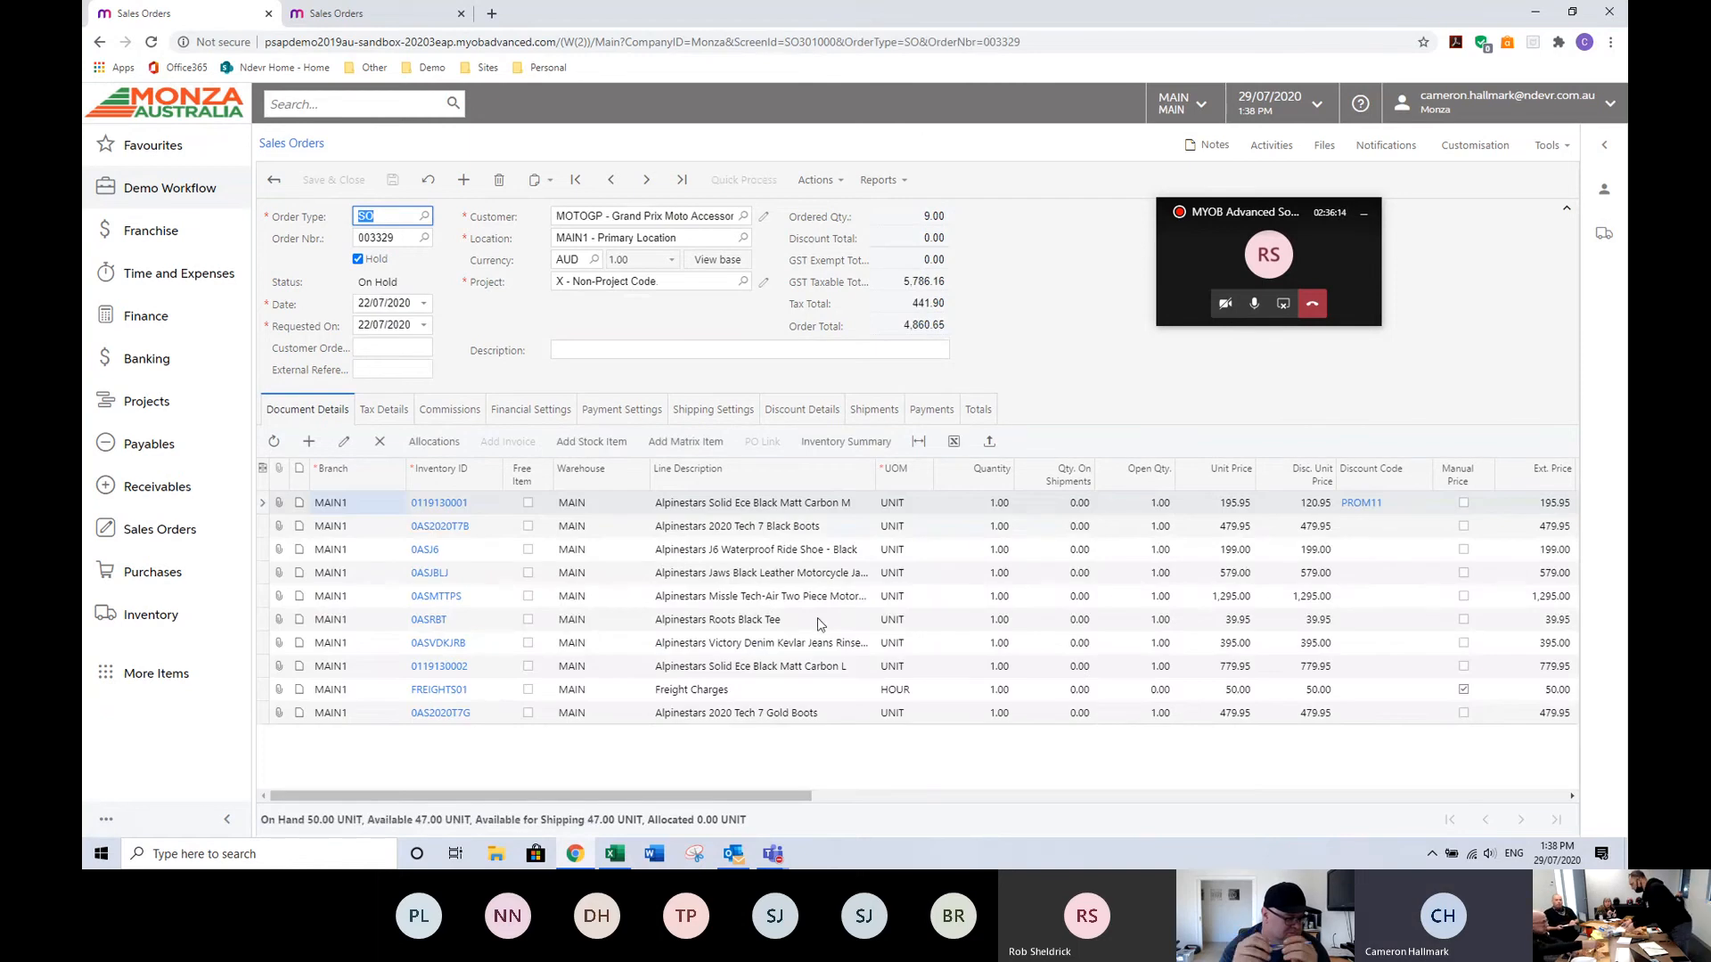
left_click(991, 624)
left_click(997, 623)
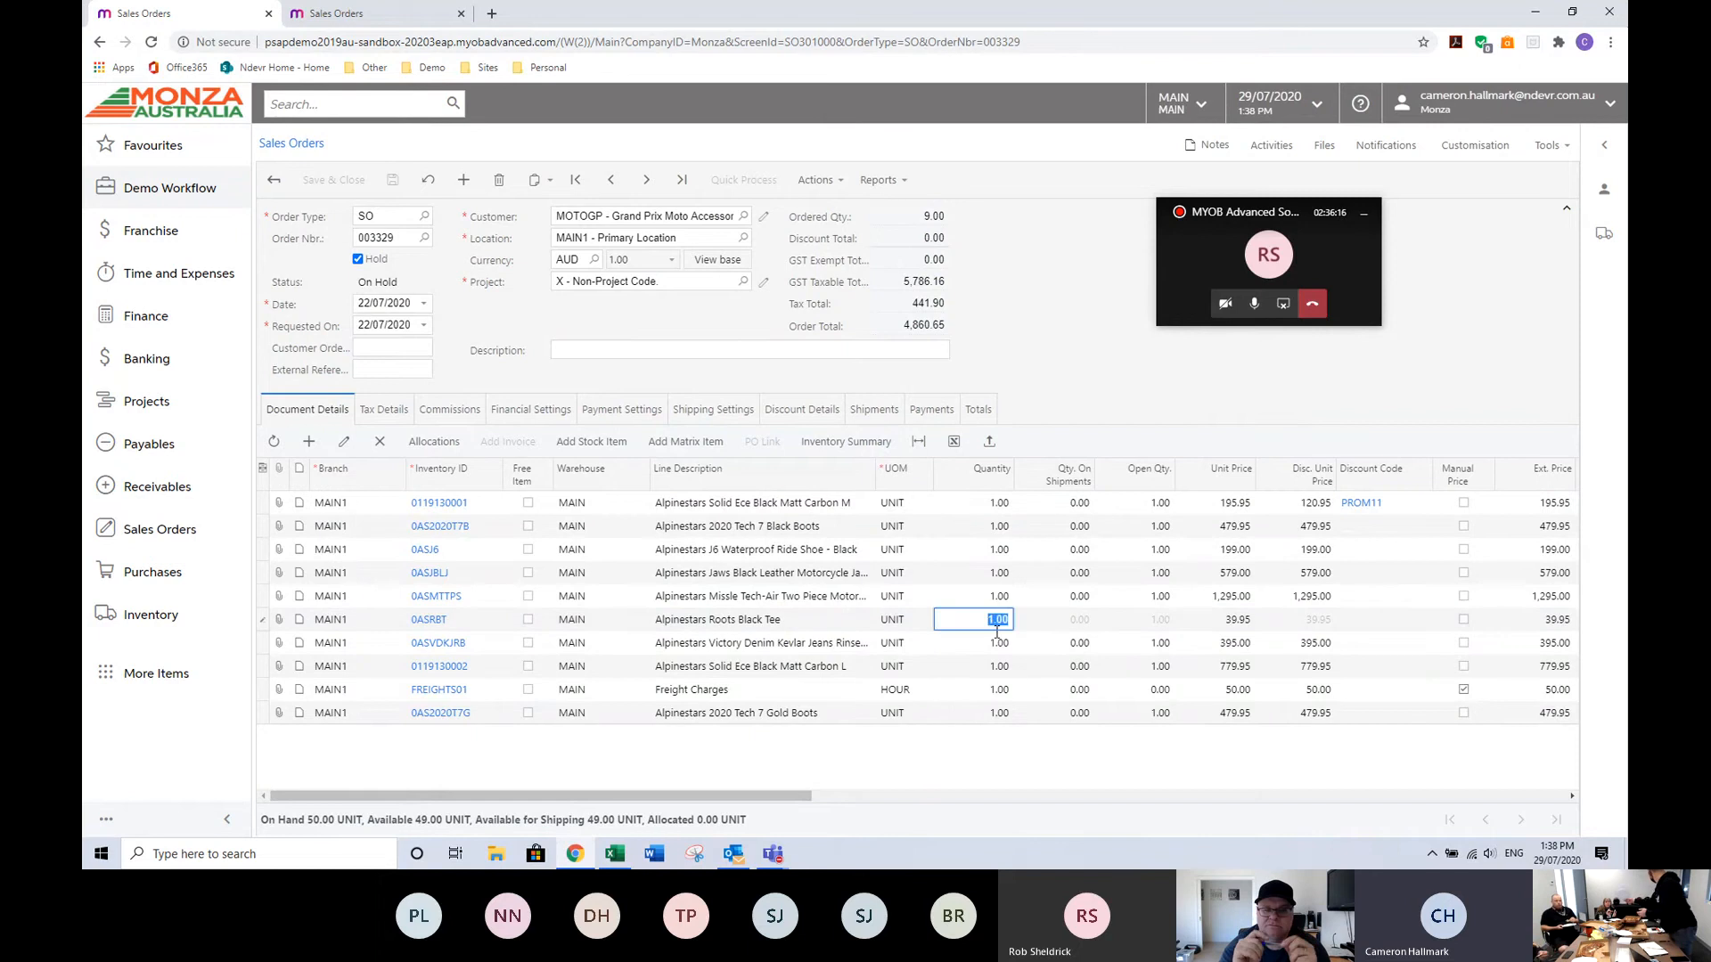
type("6")
key("Tab")
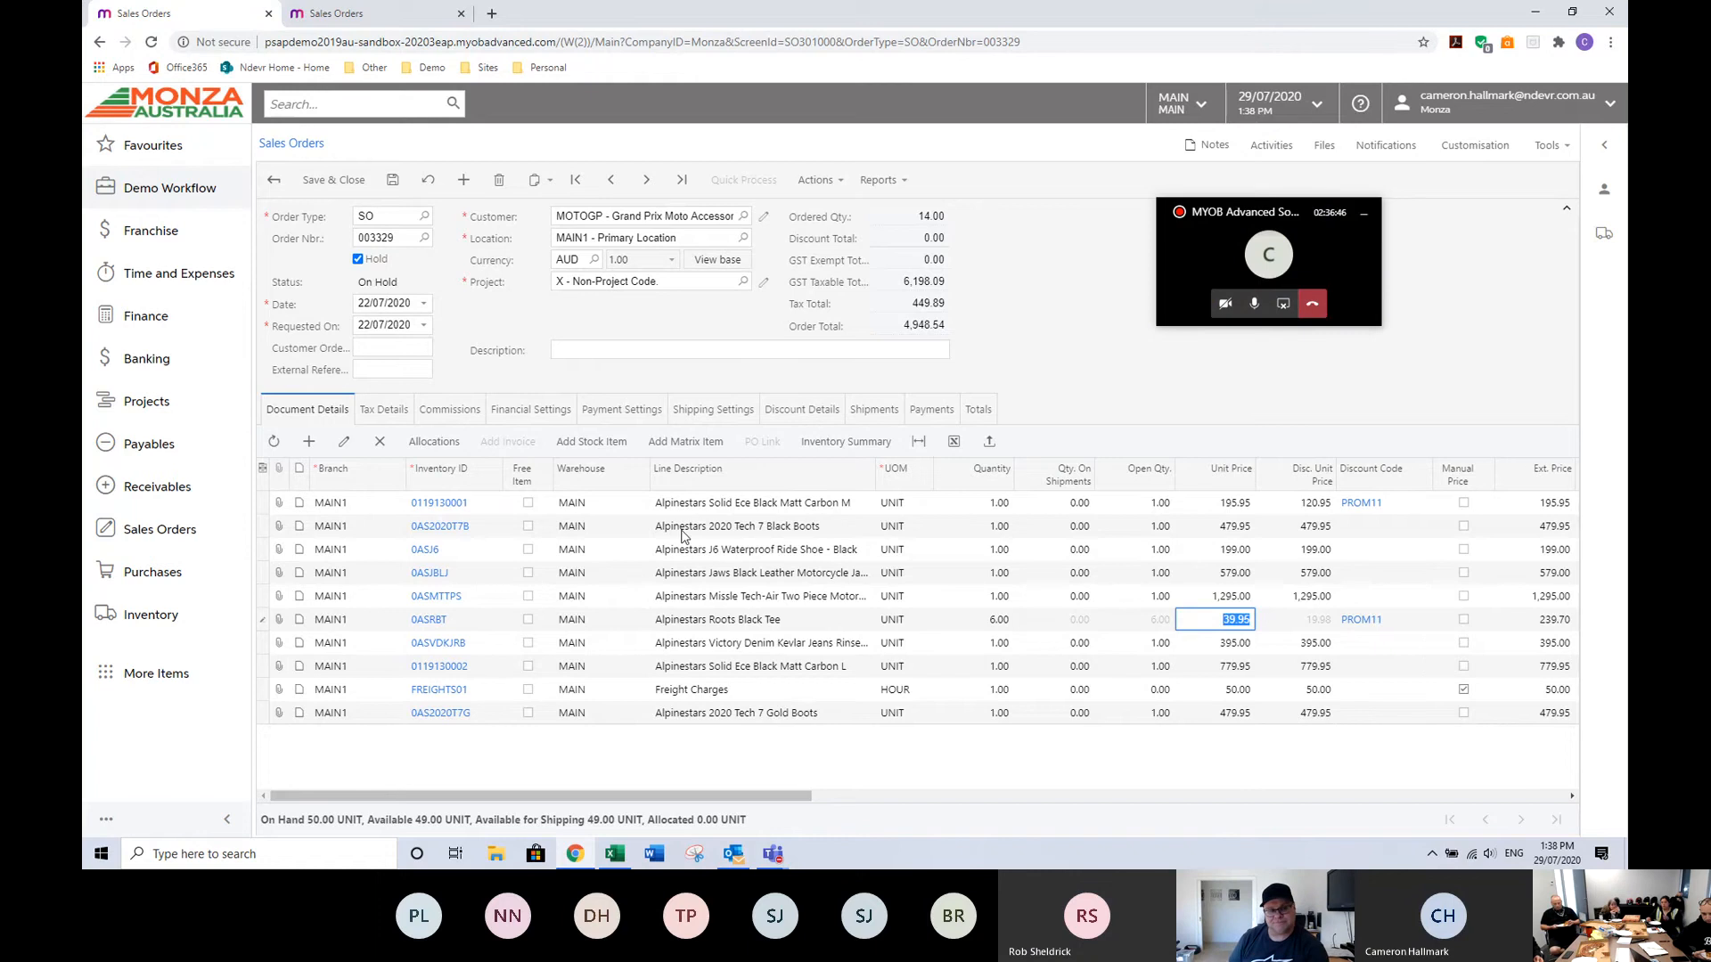
Set the sales order's payment terms to PAYSMTH in its financial settings and return to the order lines.
left_click(562, 415)
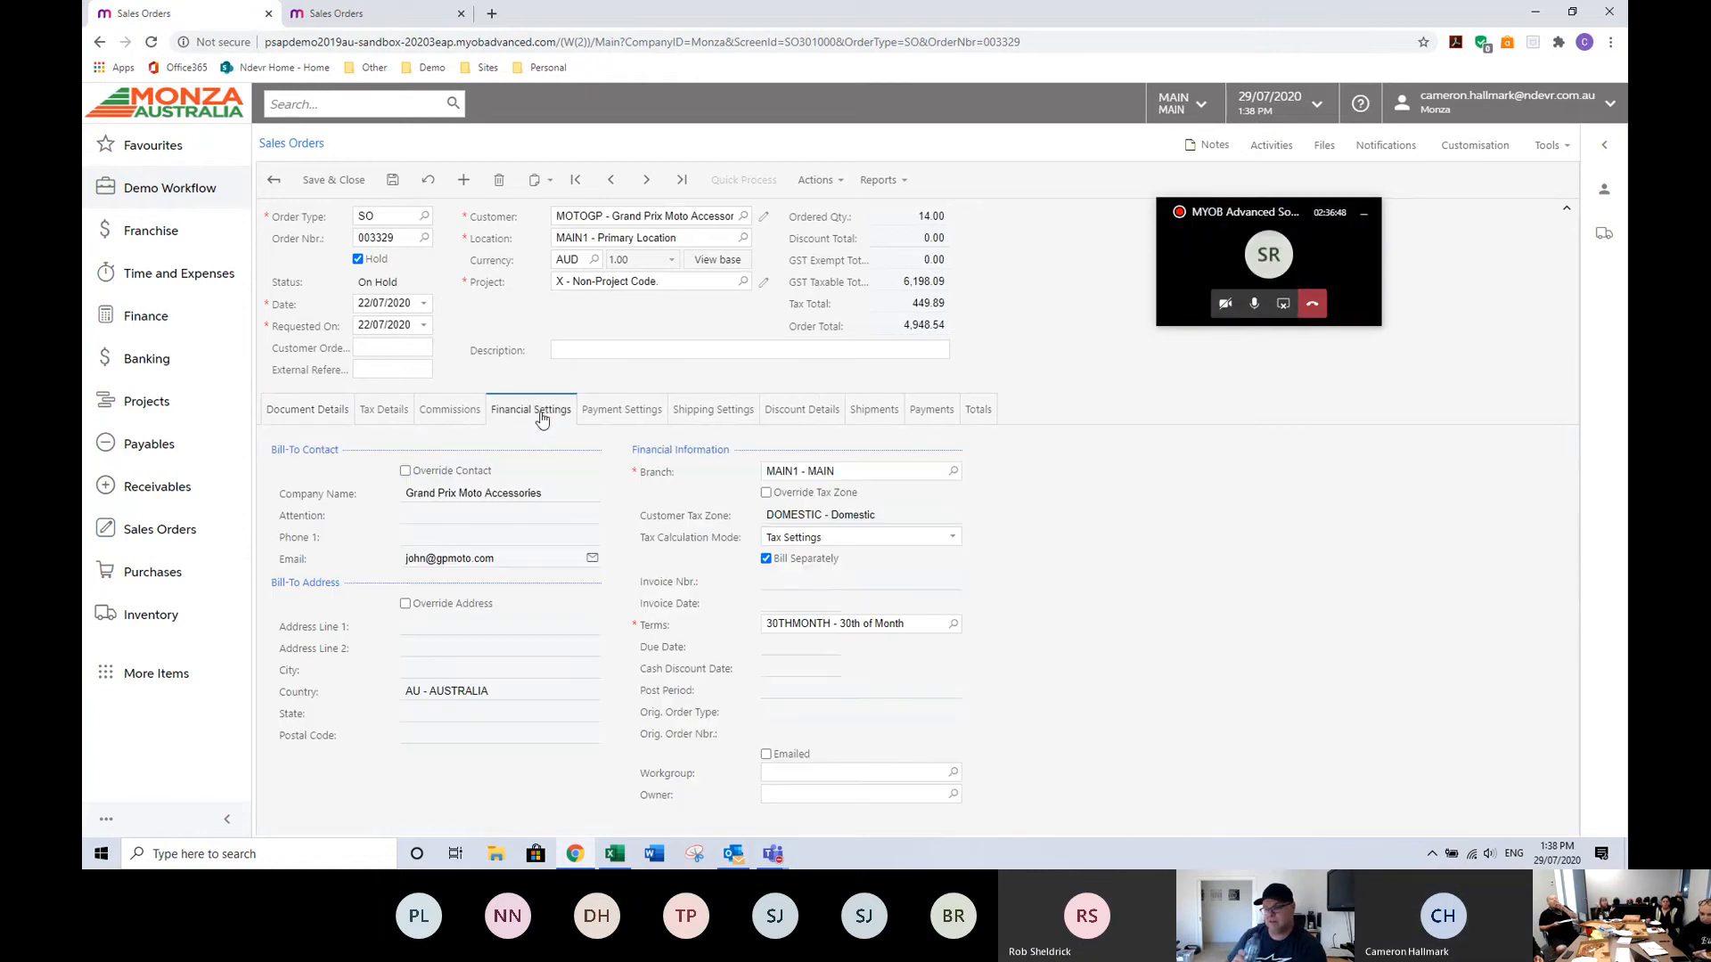
left_click(955, 623)
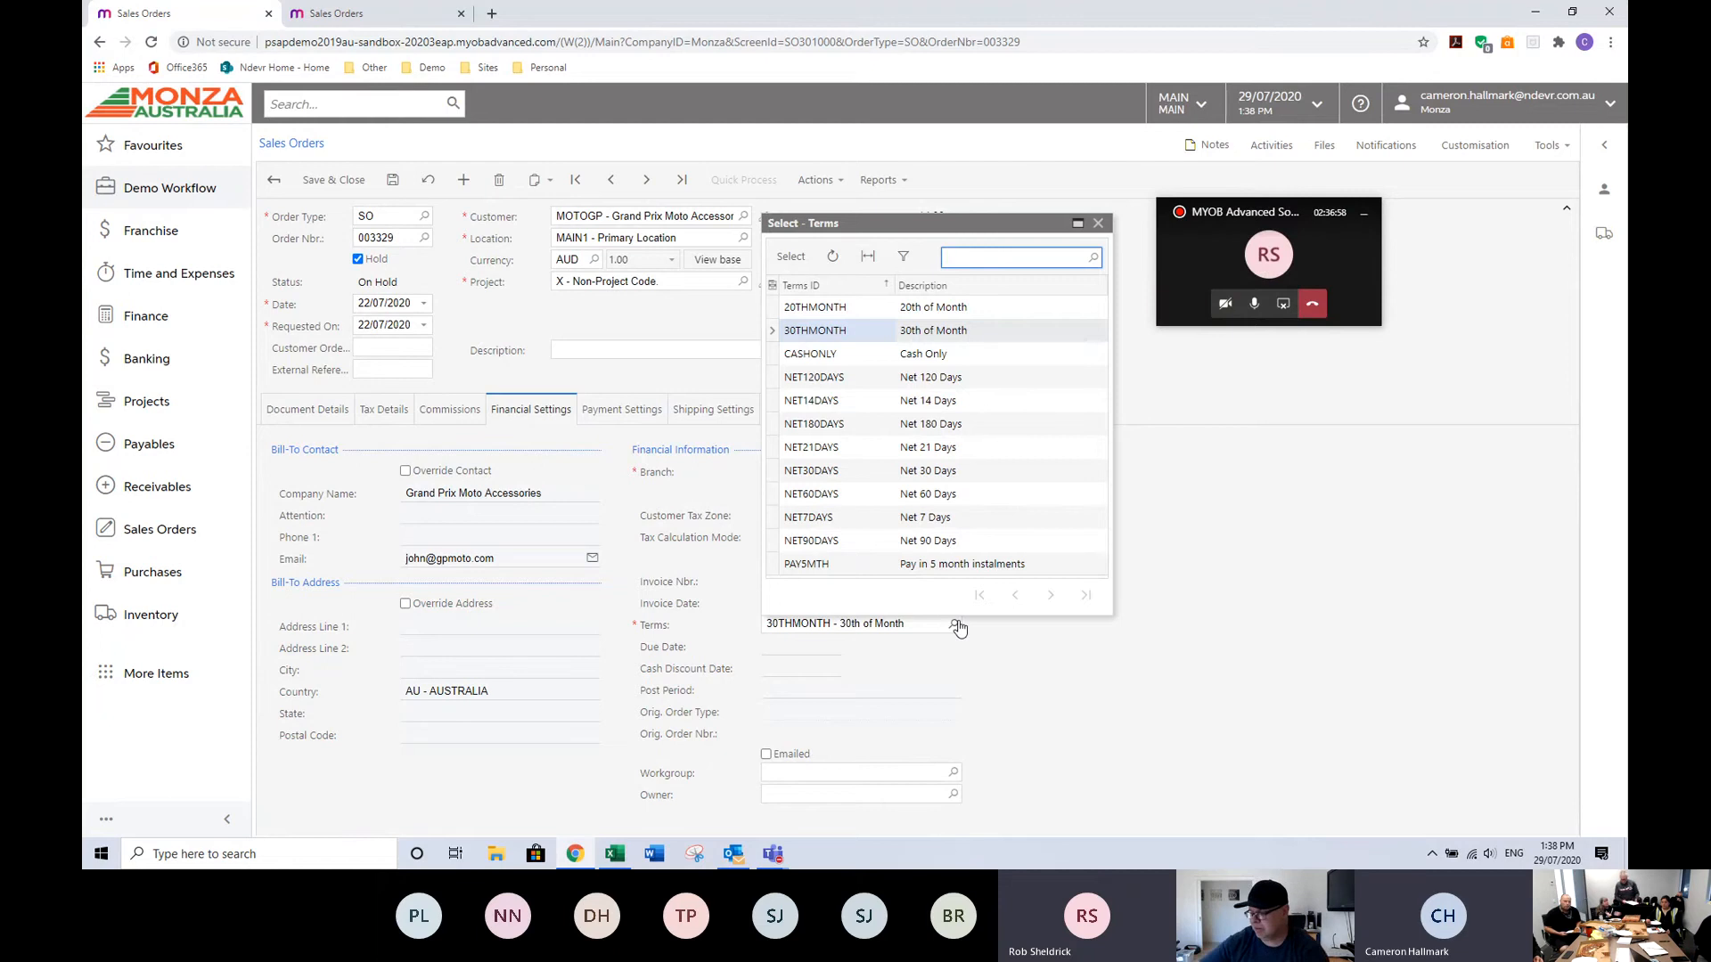
left_click(981, 640)
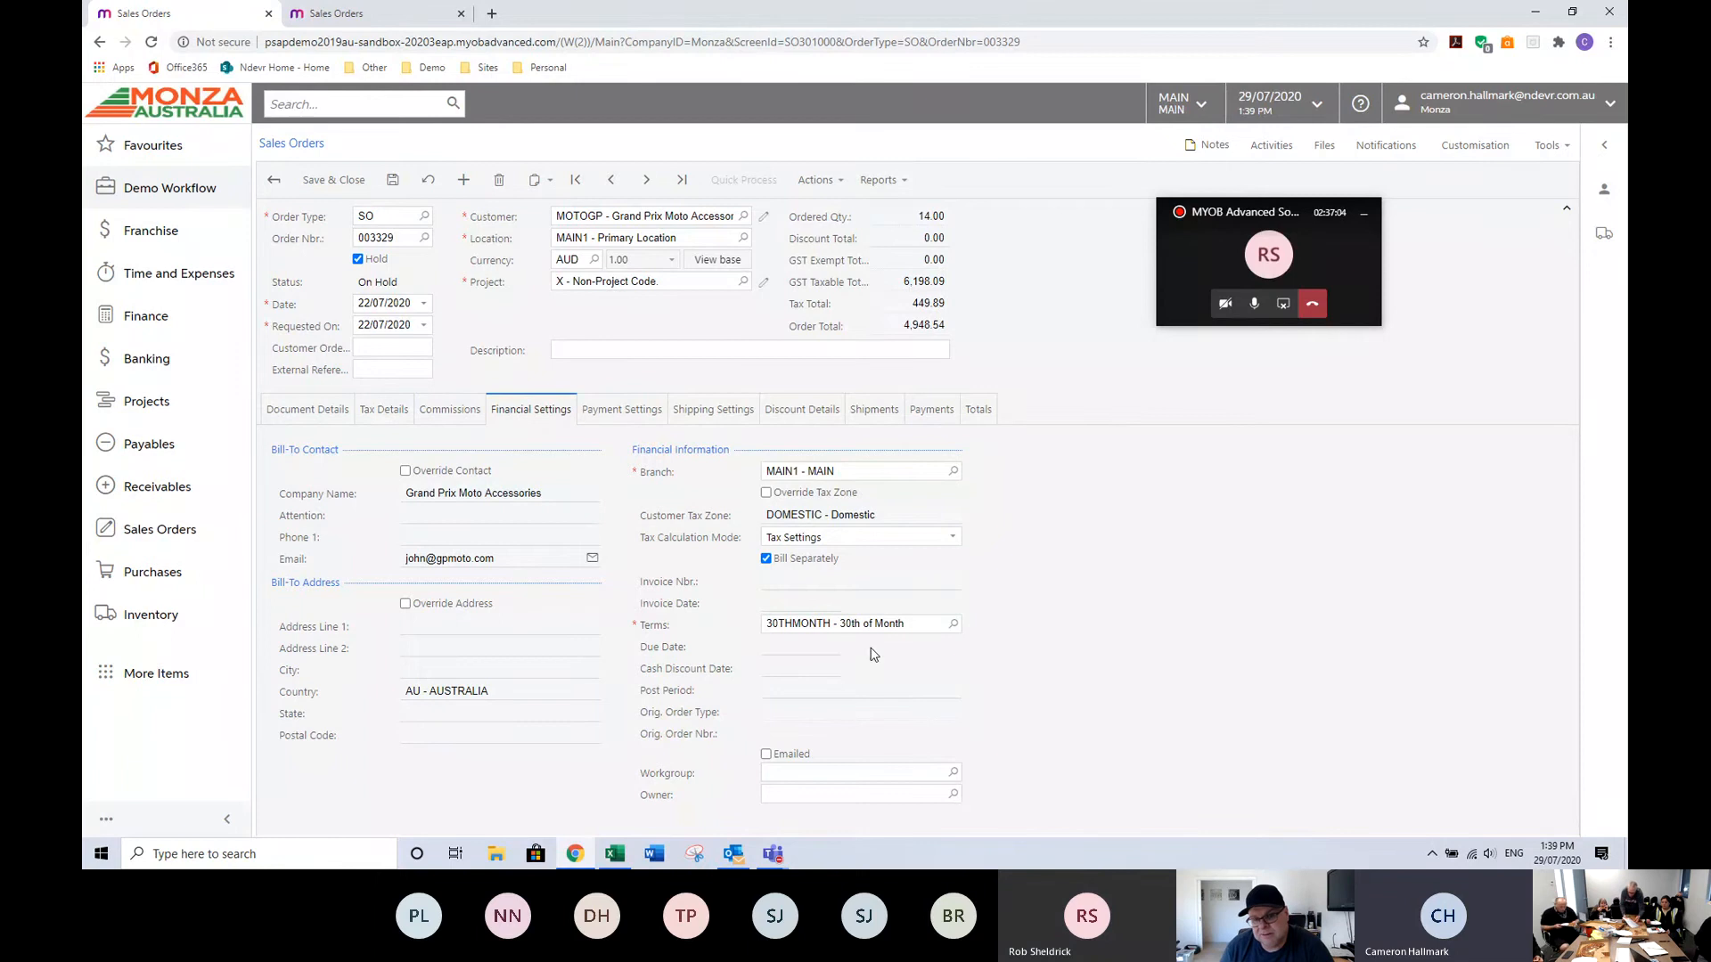
left_click(952, 625)
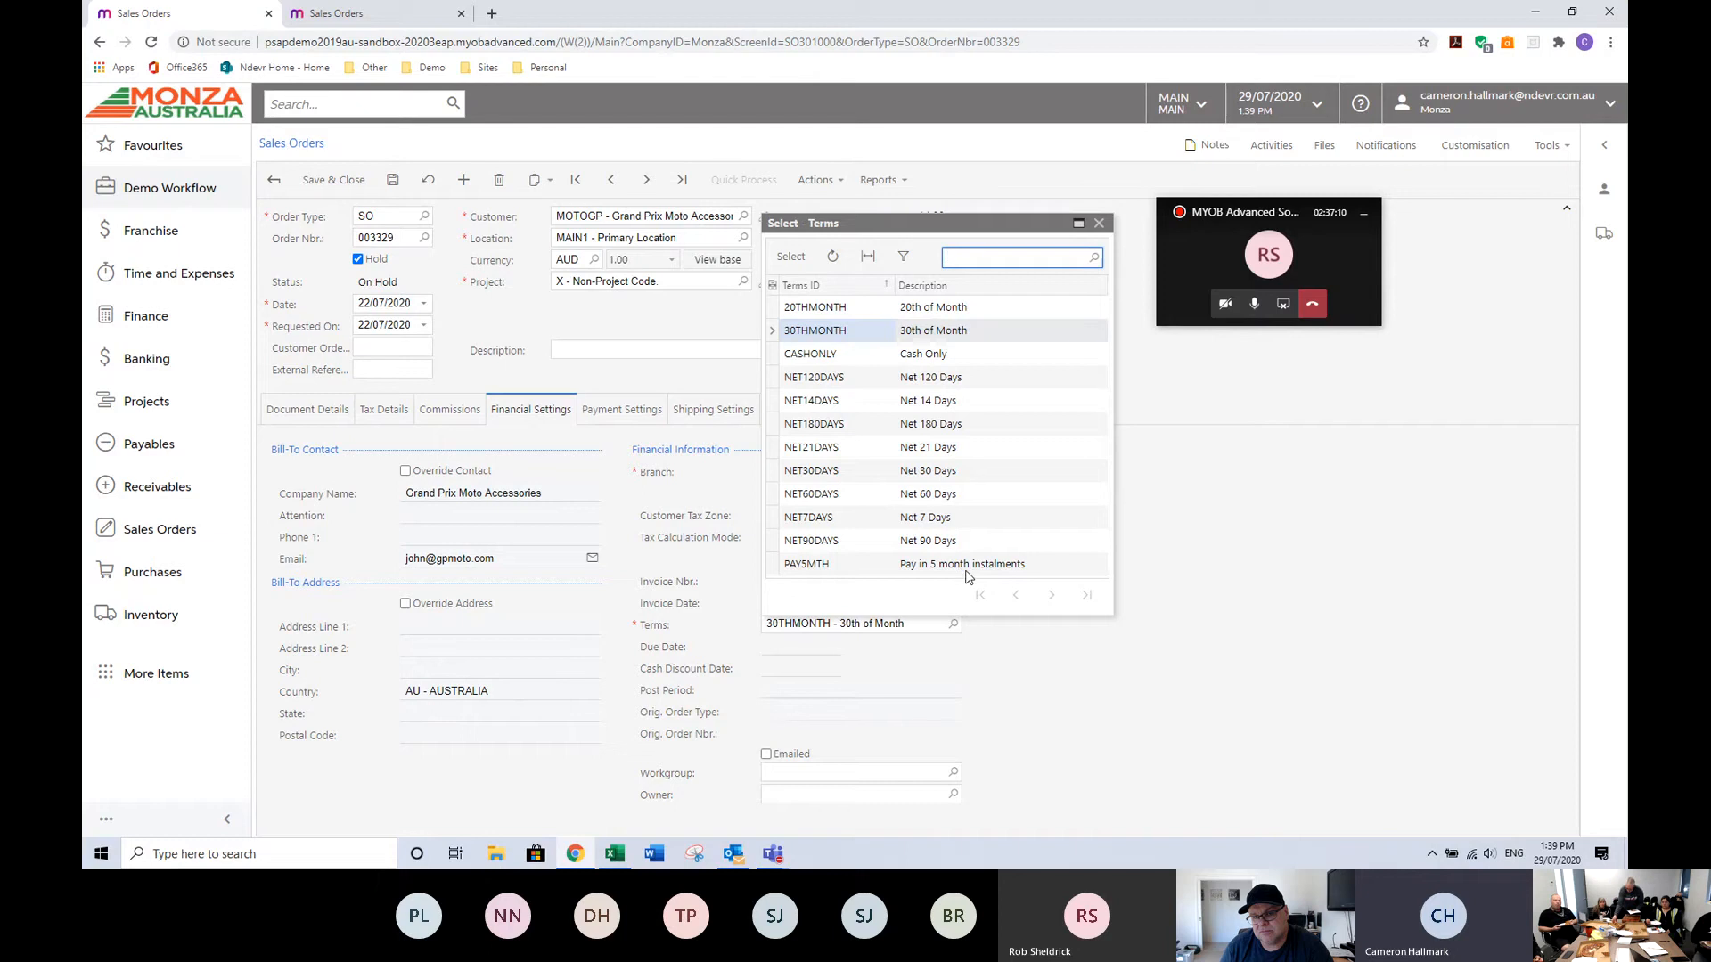
double_click(813, 566)
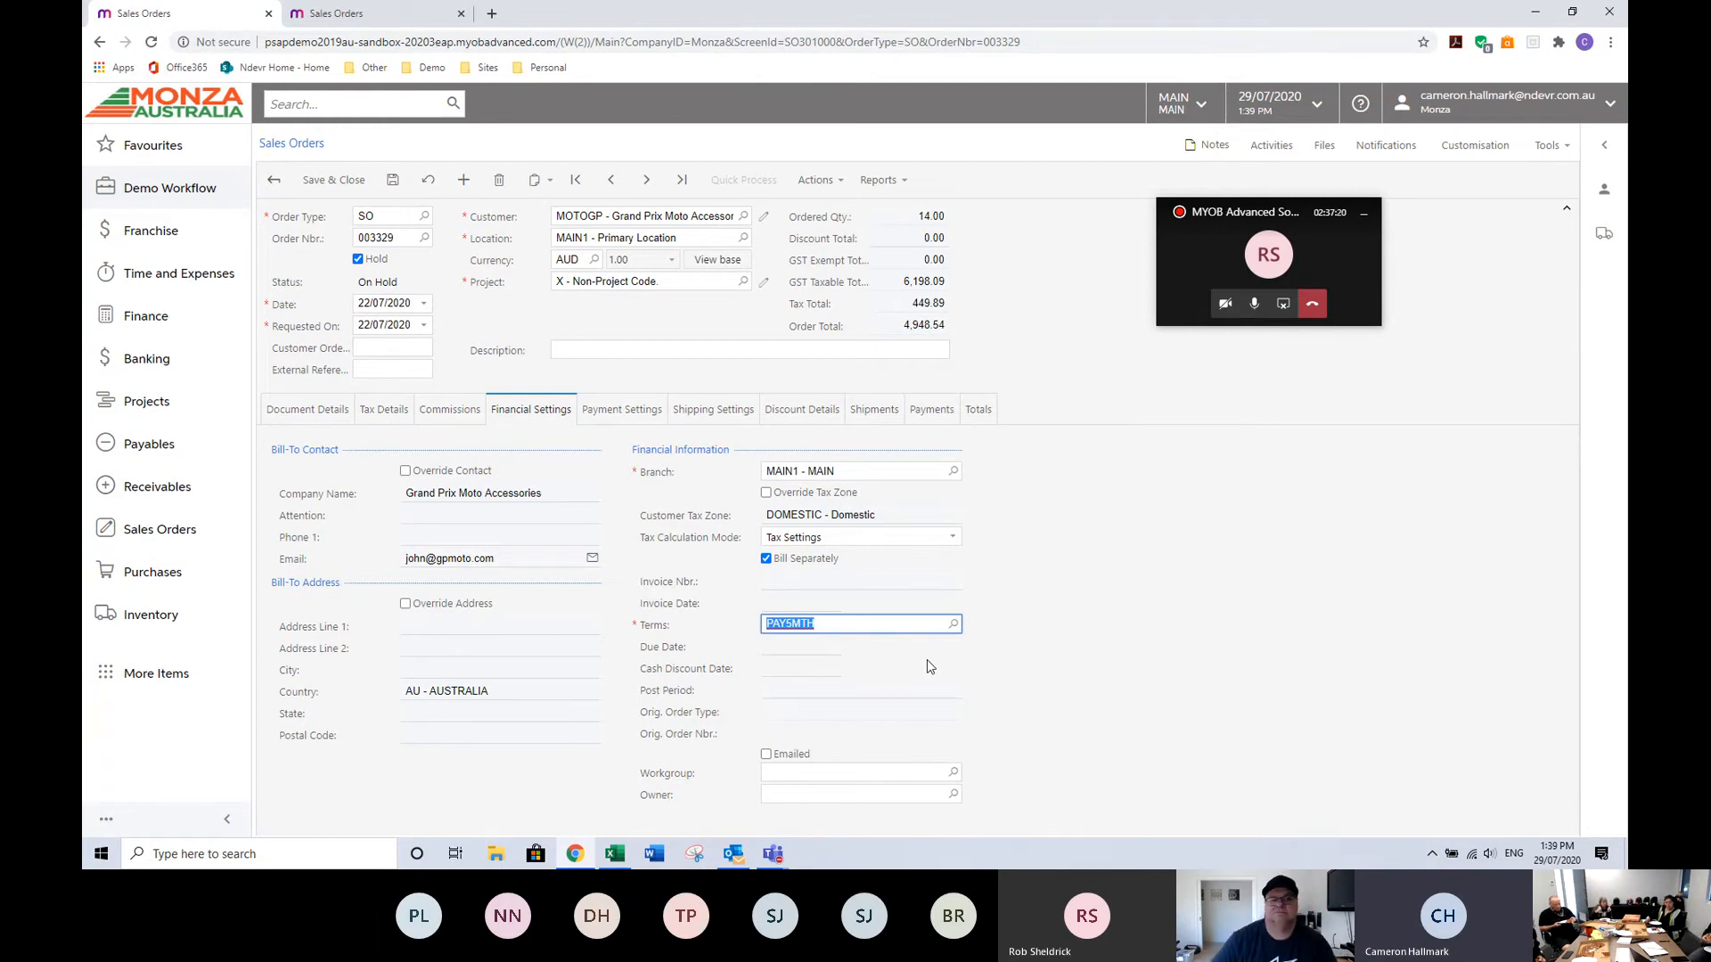
left_click(323, 416)
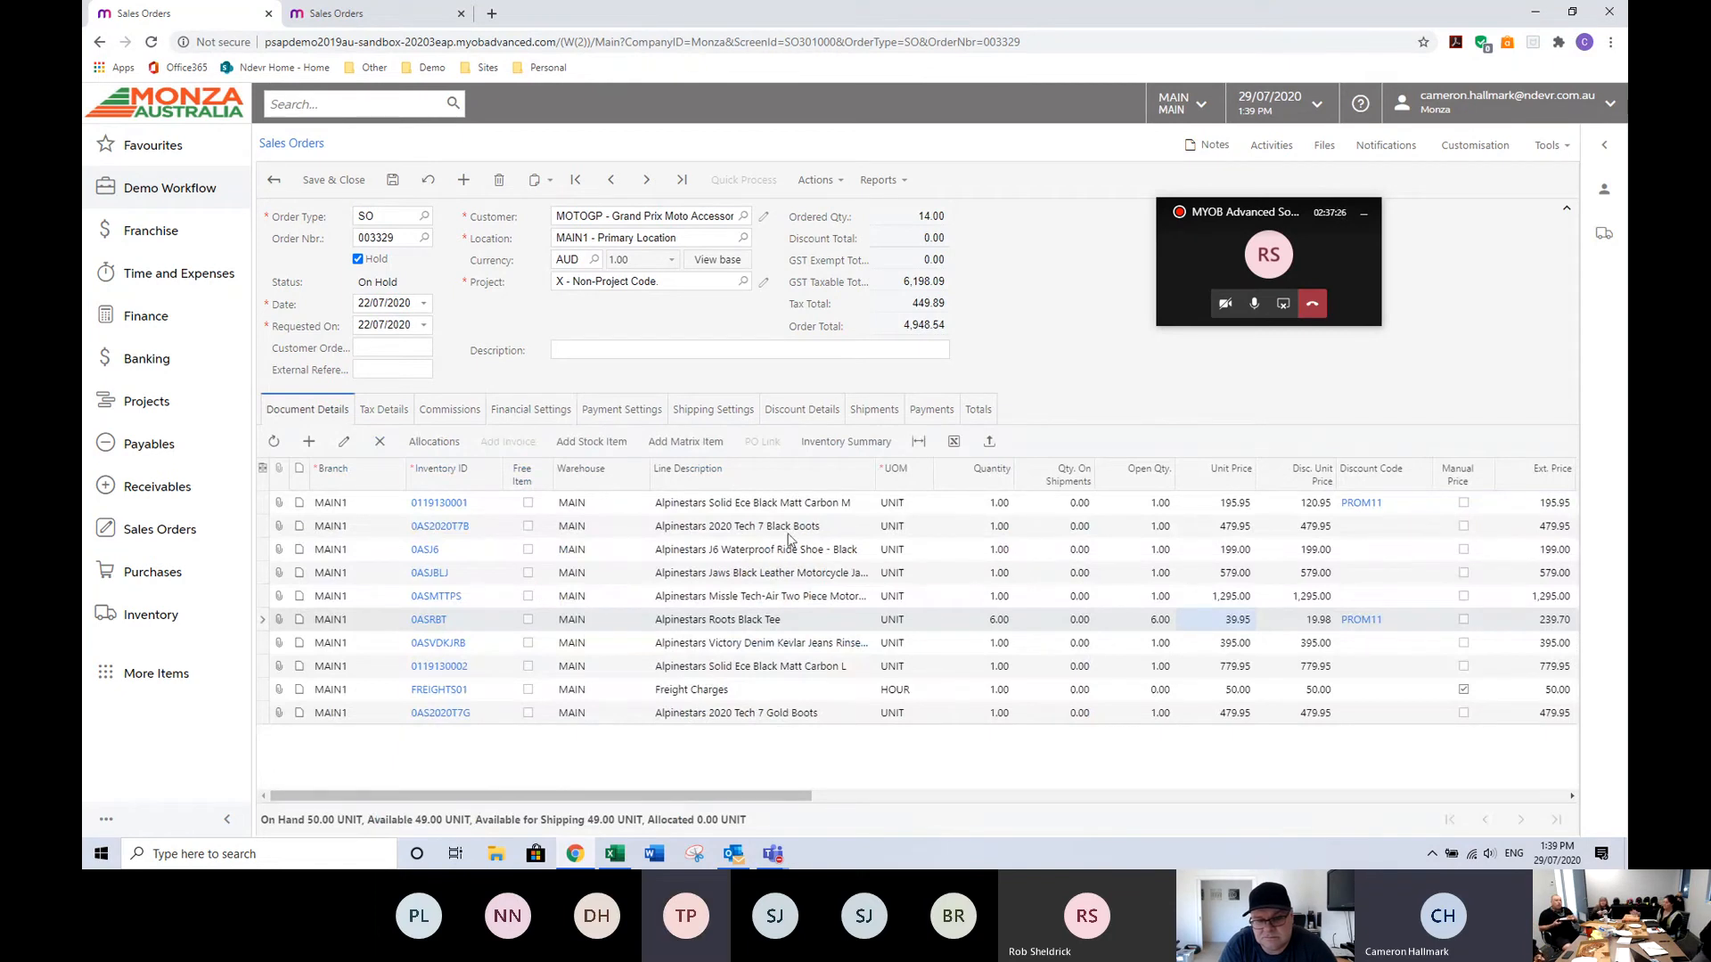
left_click(1255, 305)
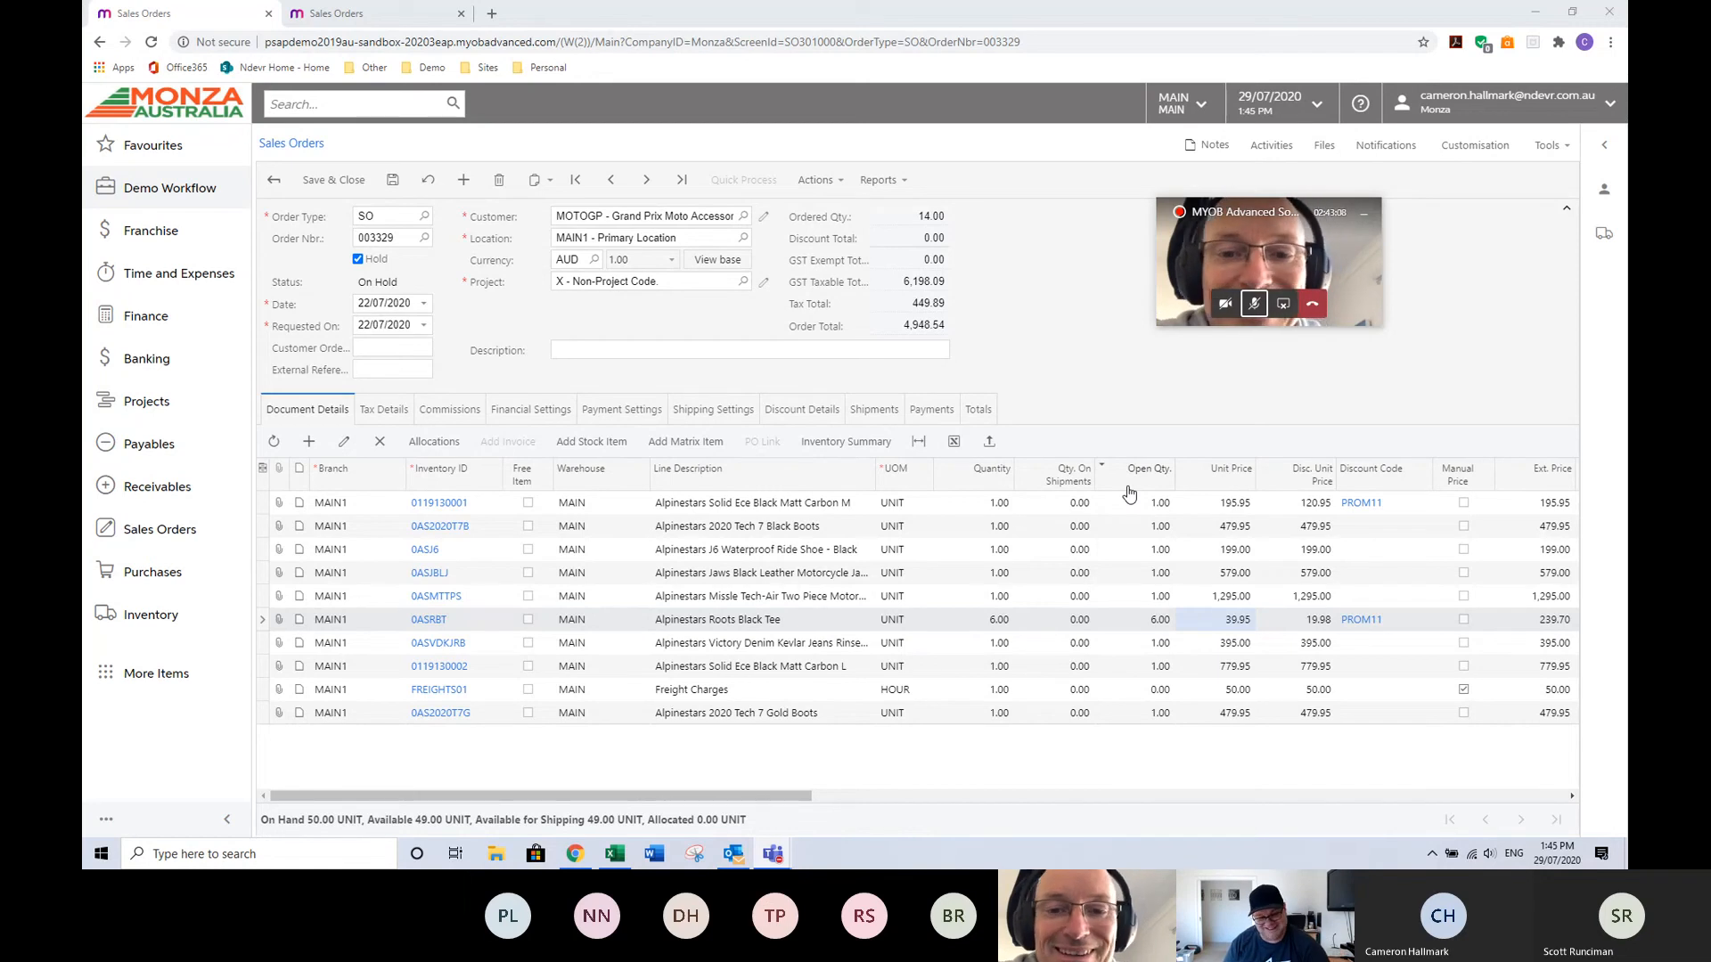
left_click(1283, 305)
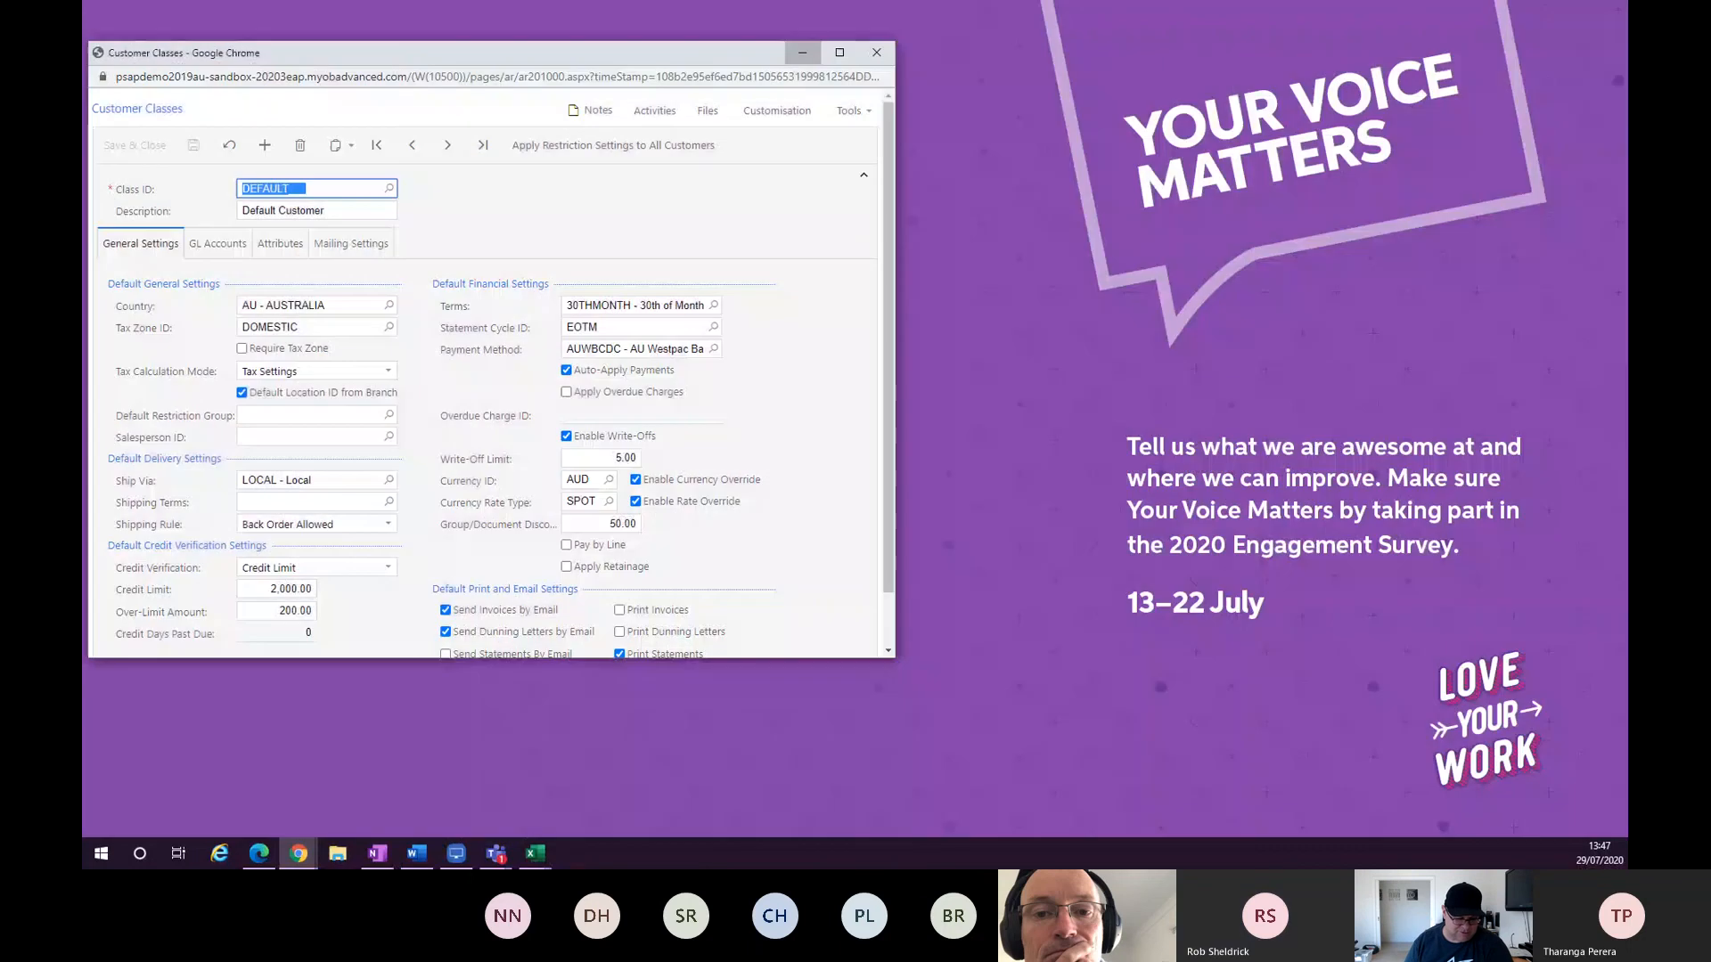
Review the DEFAULT customer class and the TEAMMOTO customer record from the Sales Orders list.
left_click(389, 777)
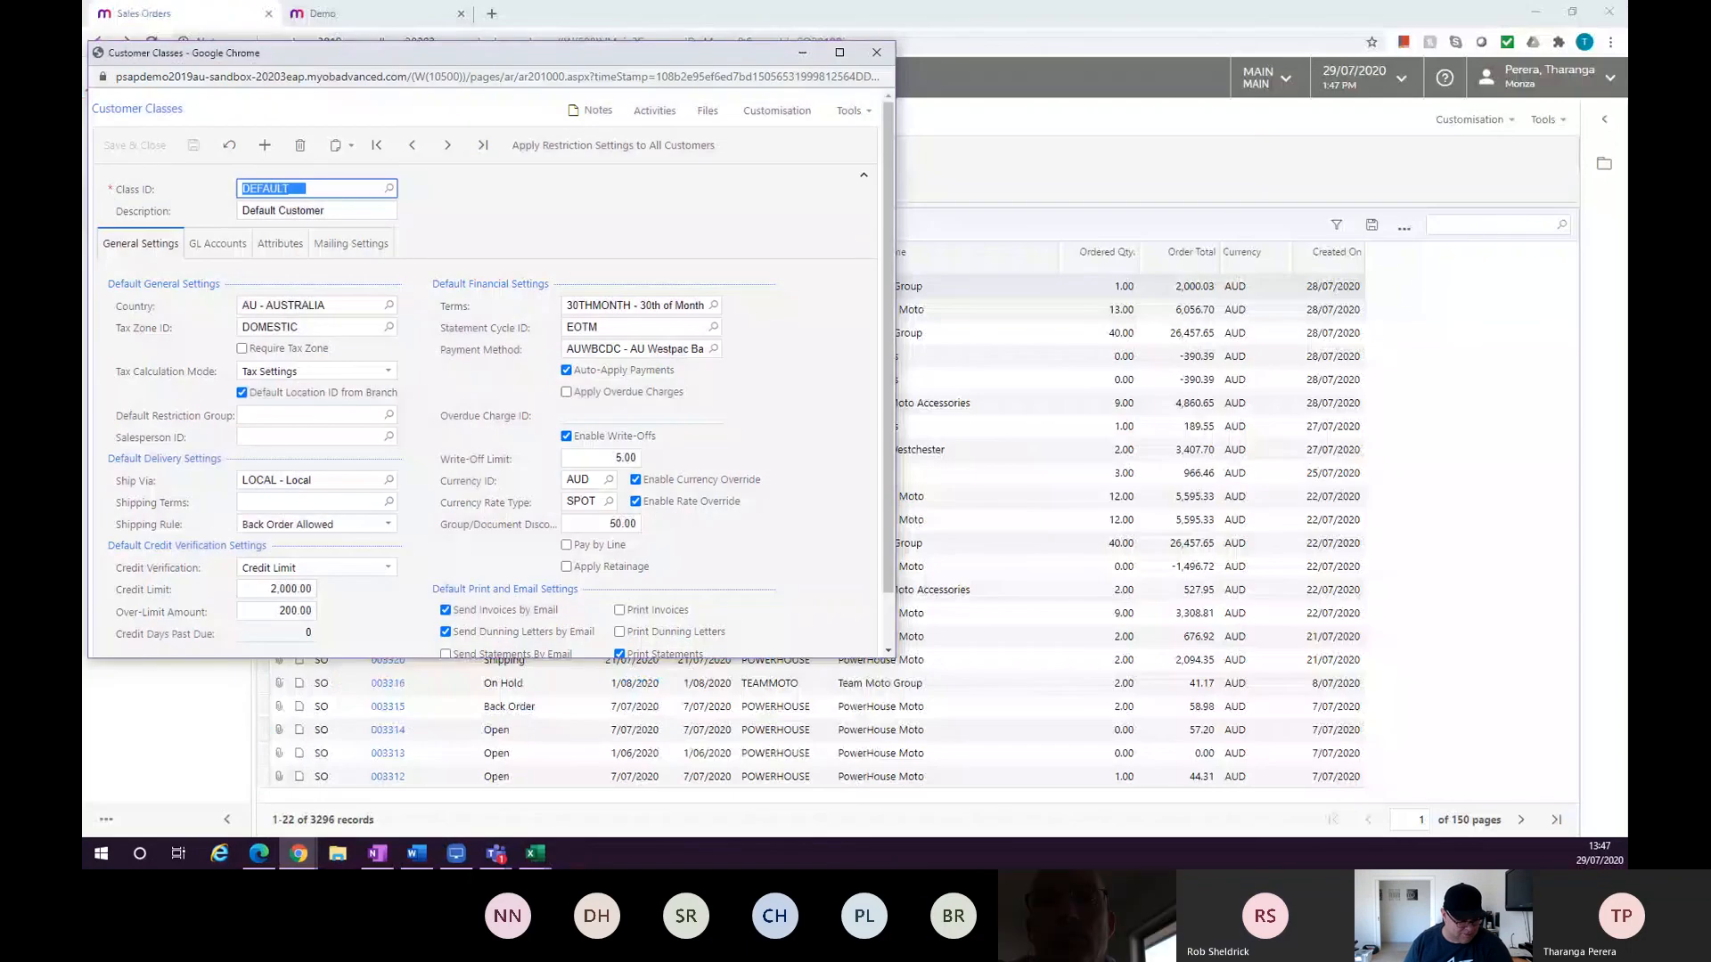
left_click(877, 52)
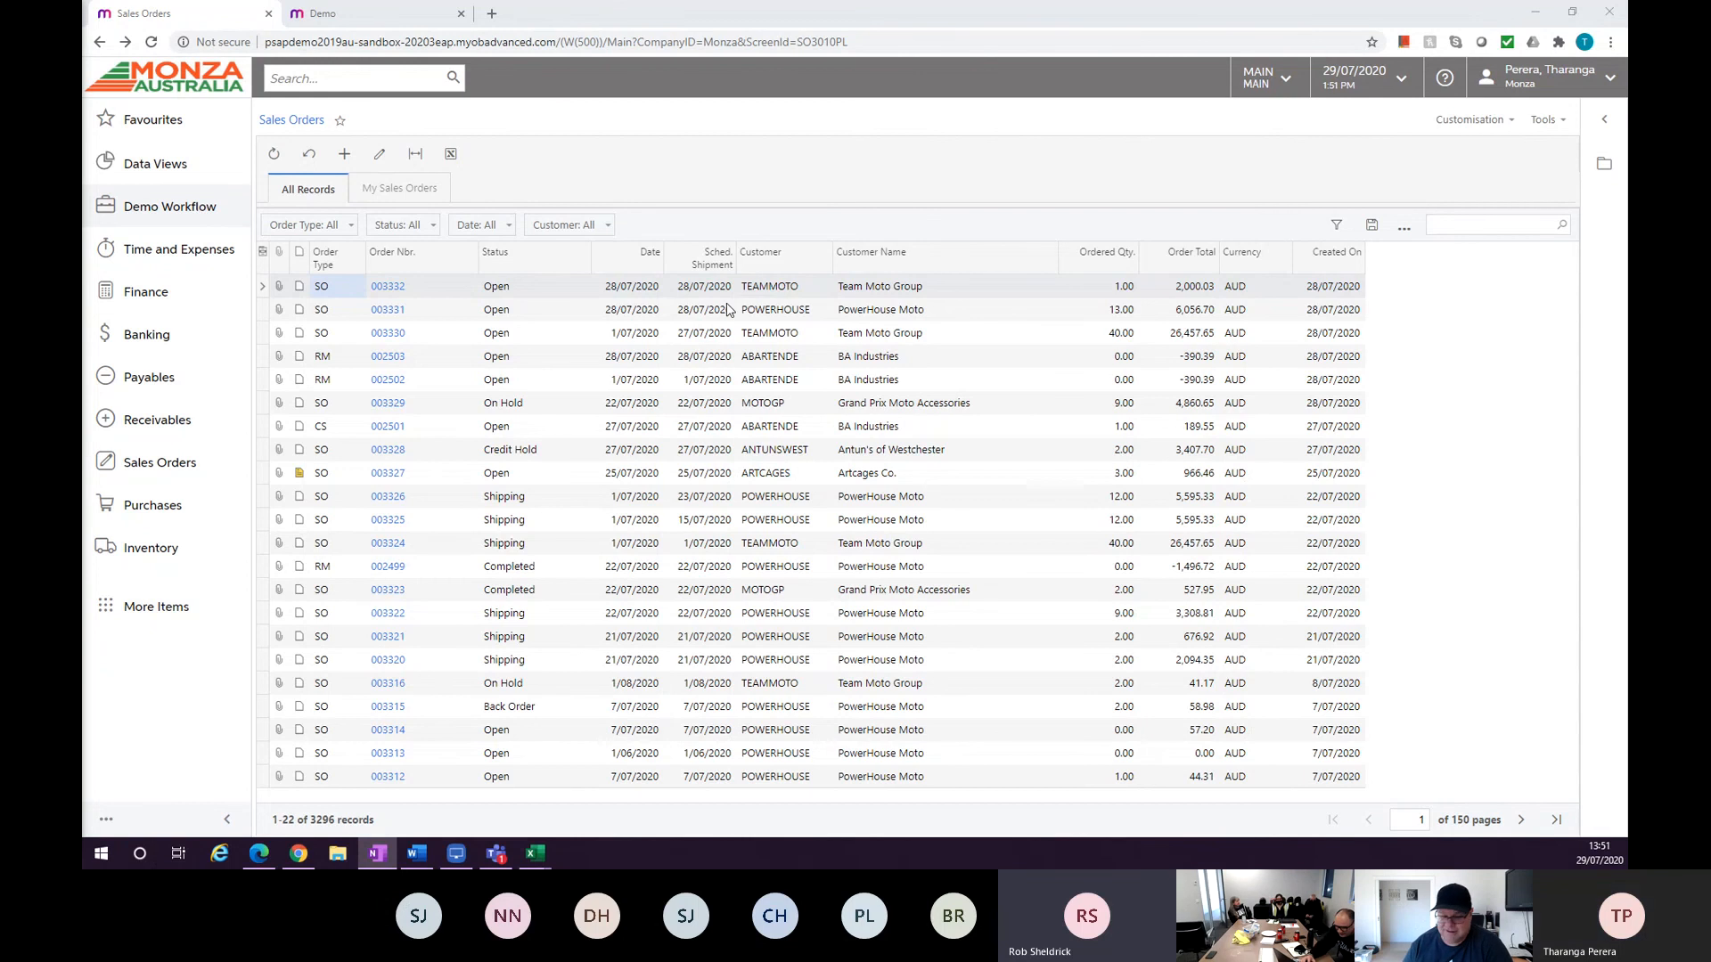
left_click(153, 42)
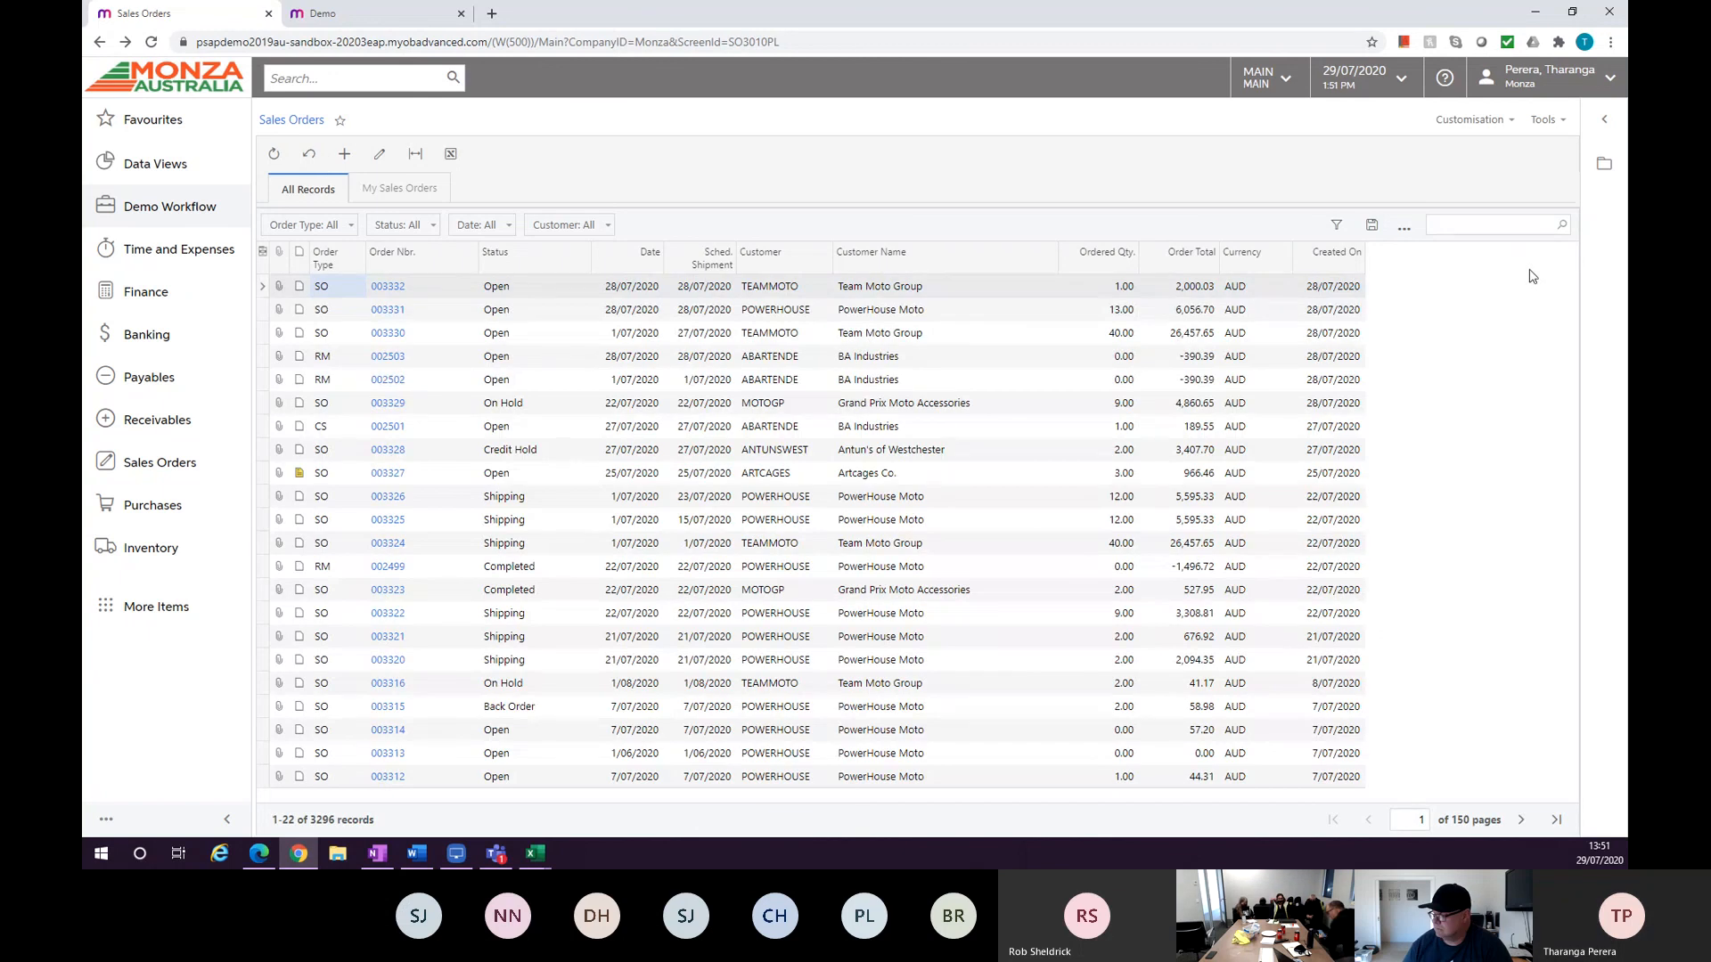
left_click(1602, 165)
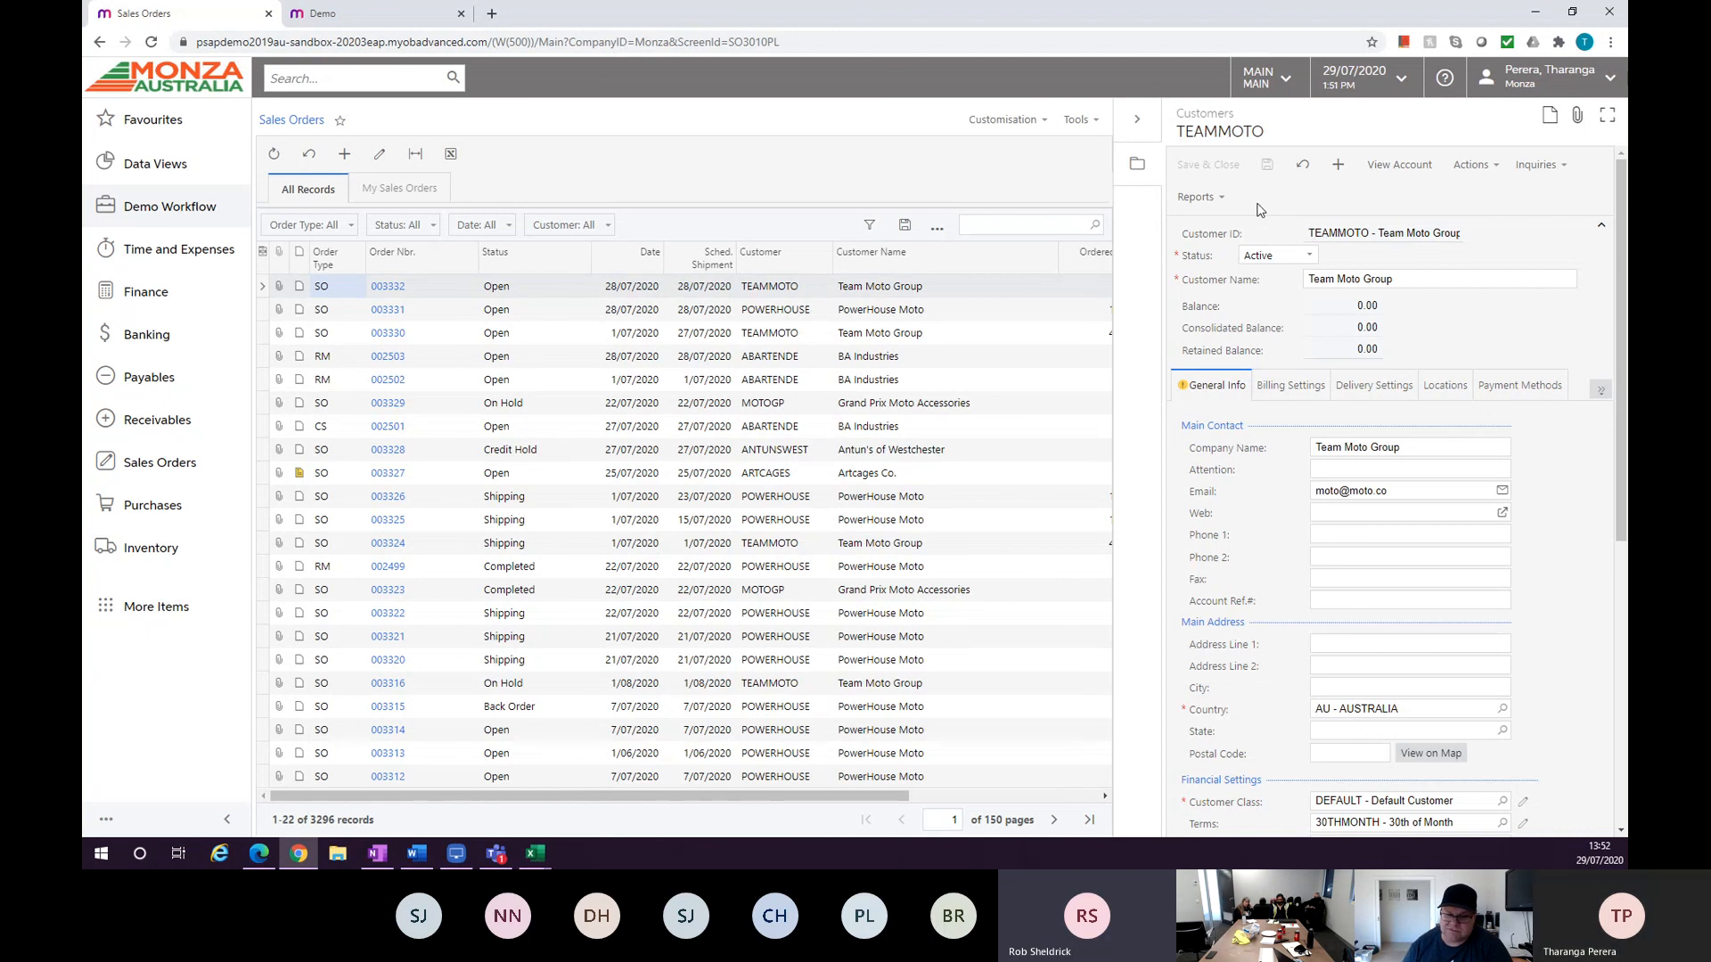
left_click(1137, 121)
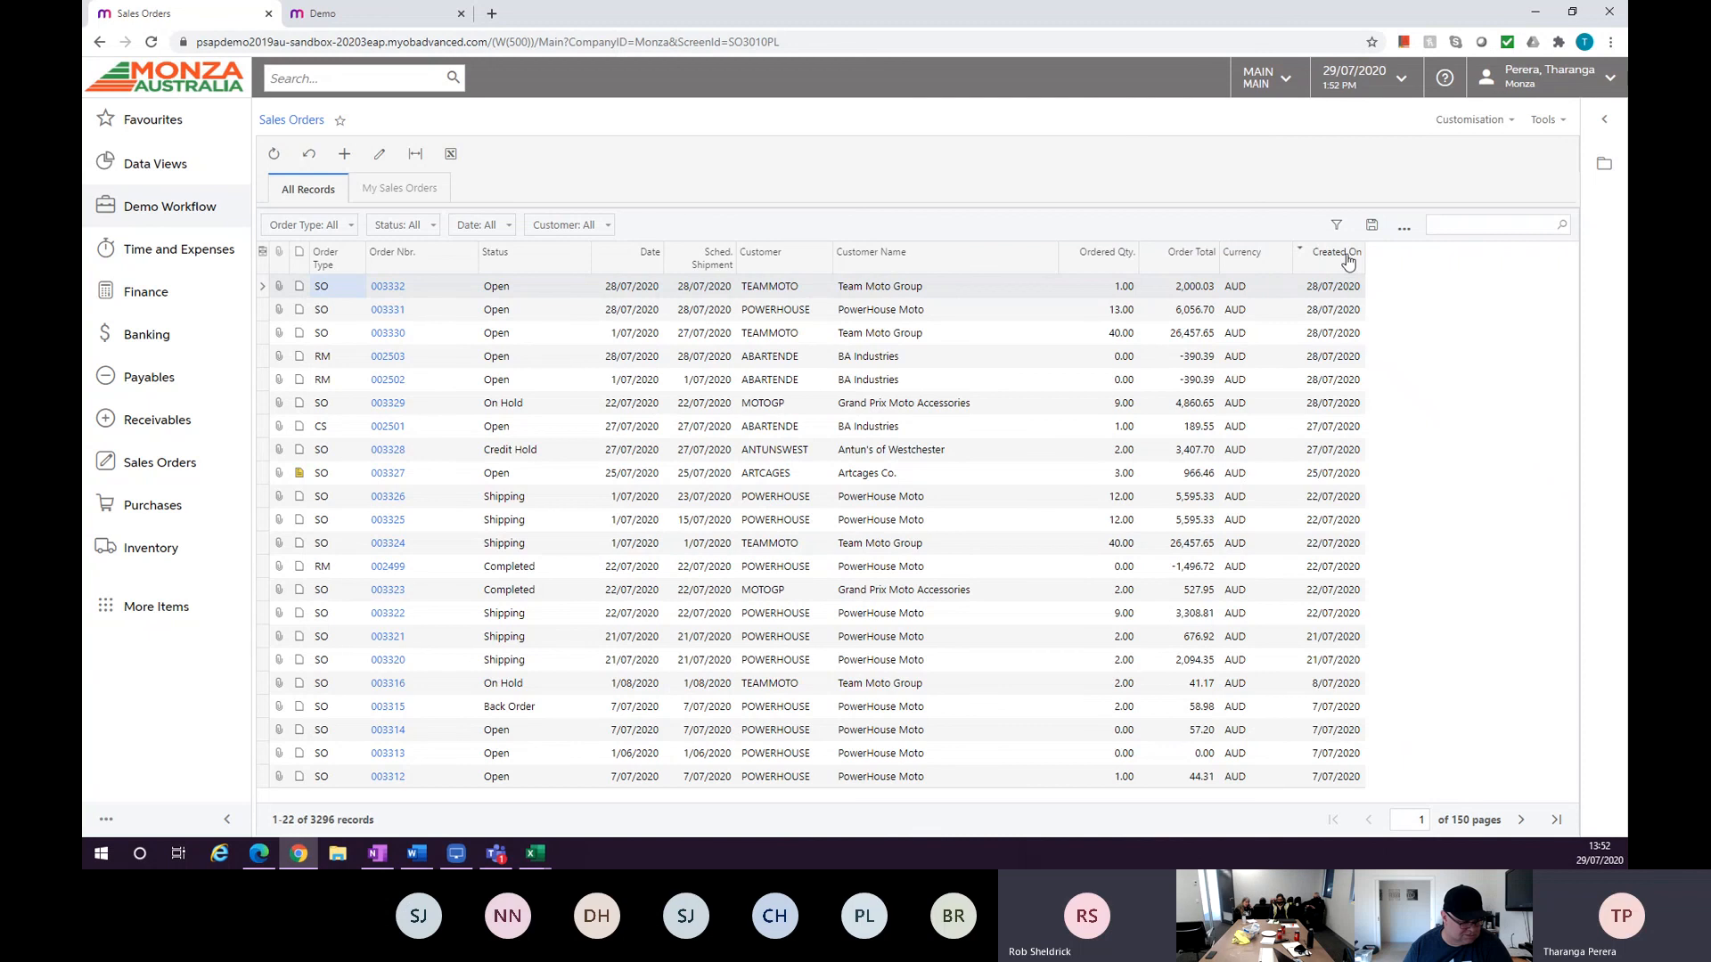